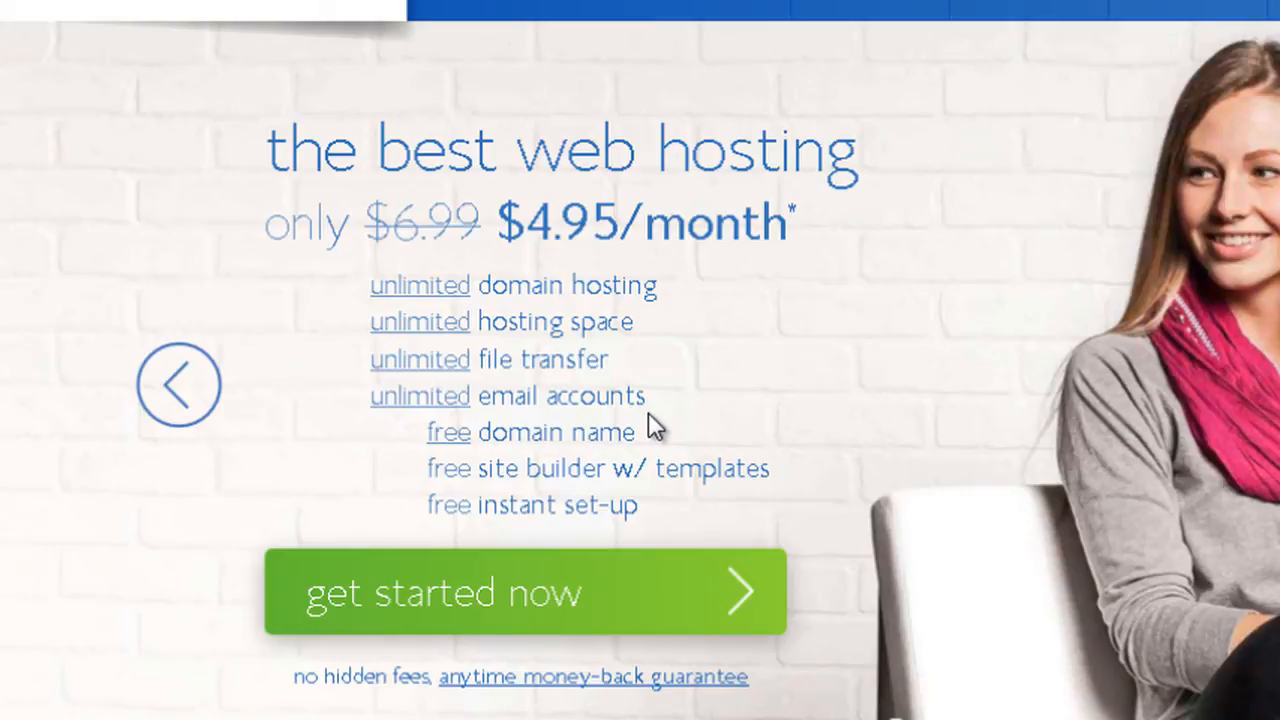
- Scroll the Bluehost home page and start the hosting signup with 'get started now'
scroll(646, 449, down, 3)
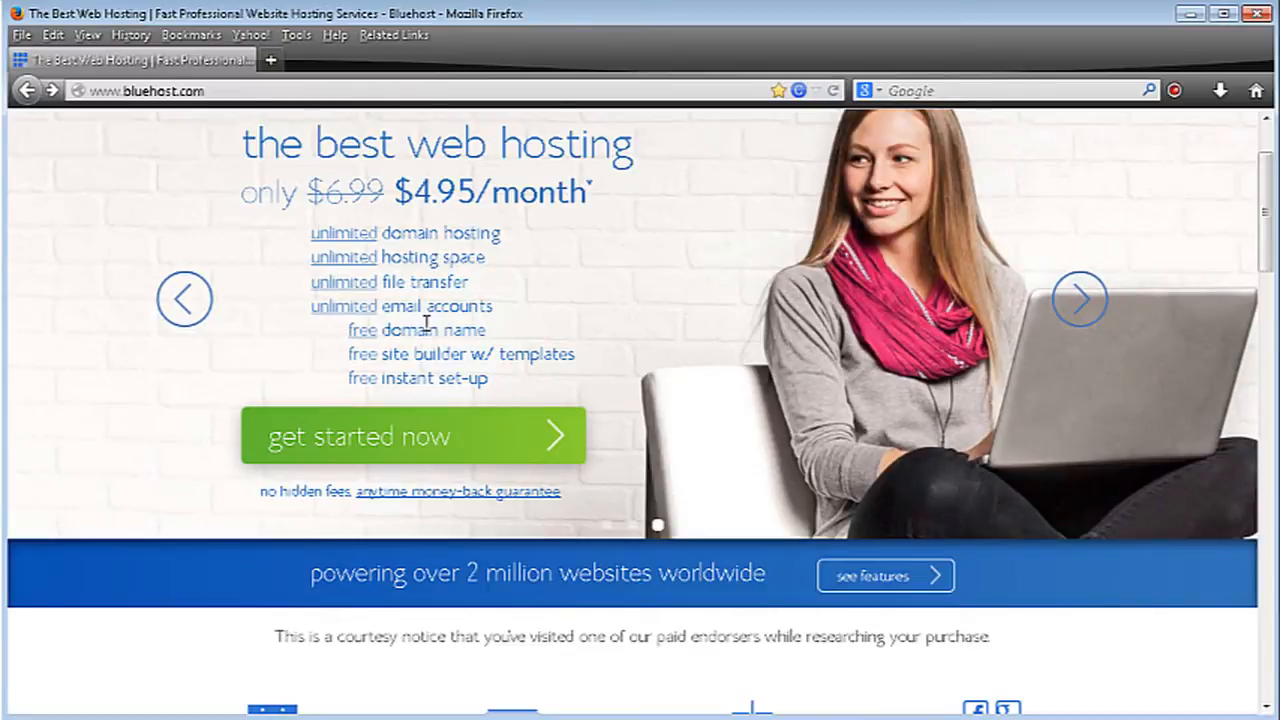
scroll(469, 291, down, 3)
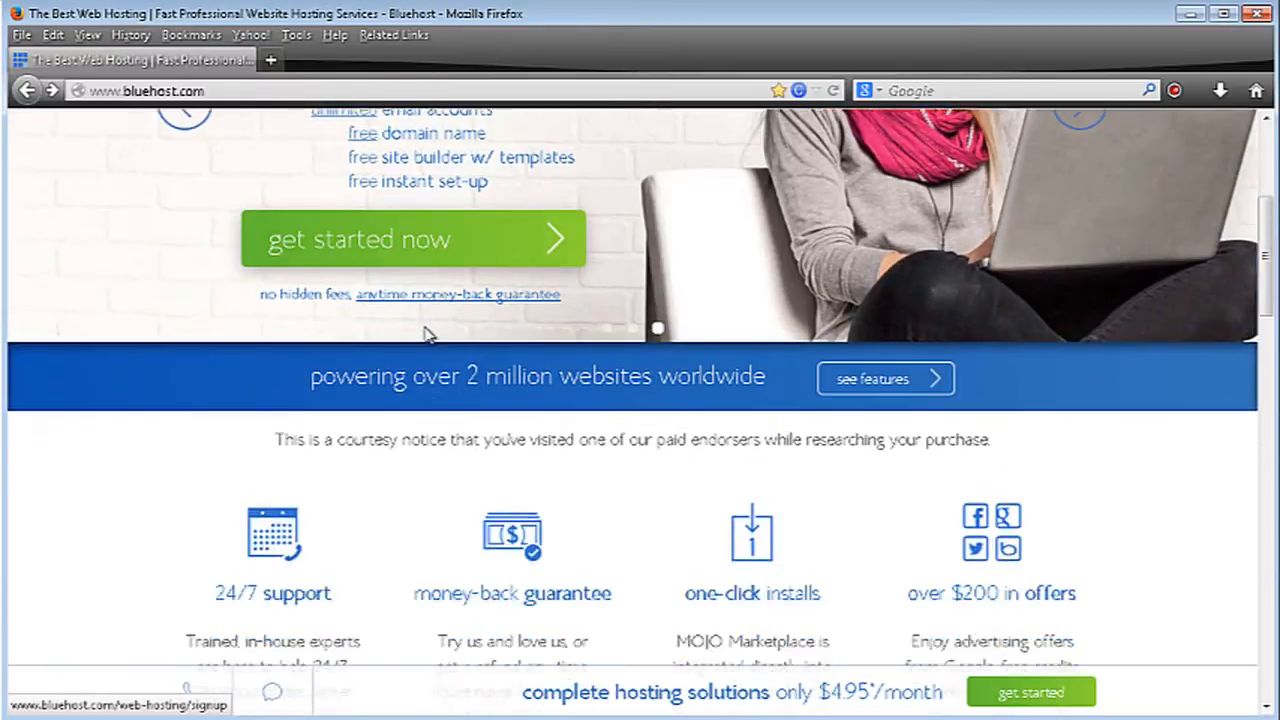
scroll(428, 334, down, 2)
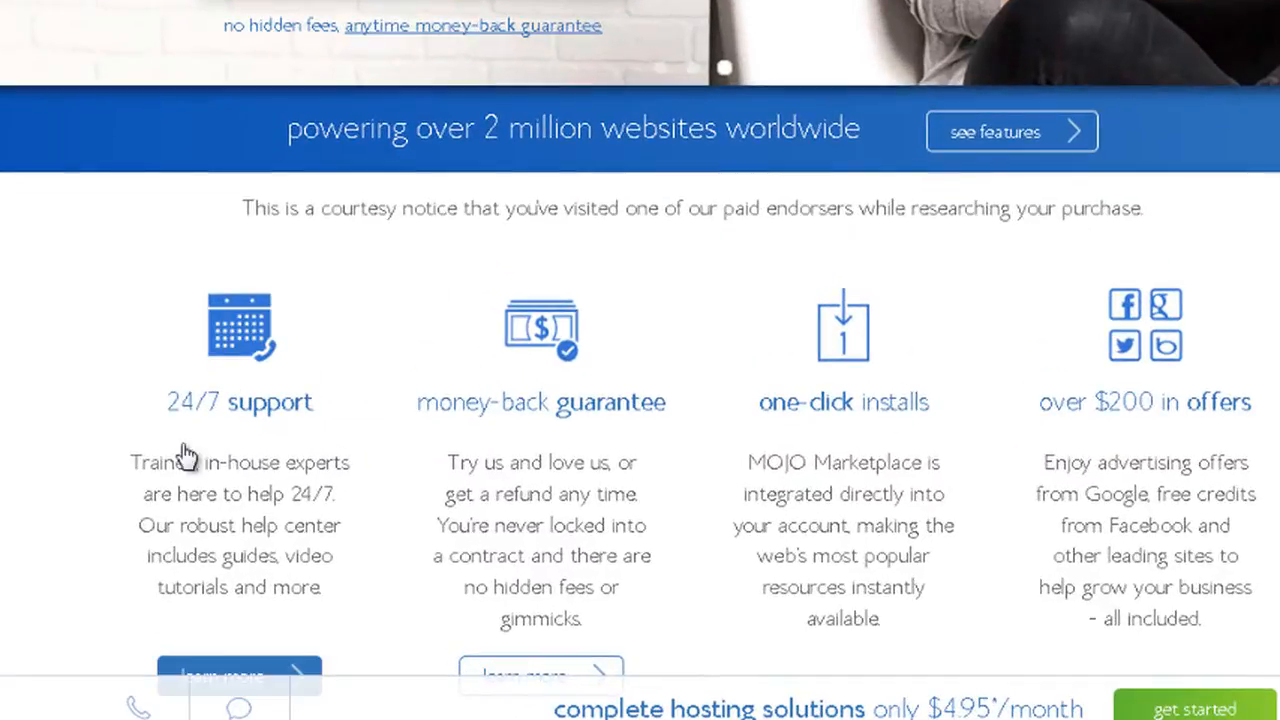
scroll(334, 503, down, 2)
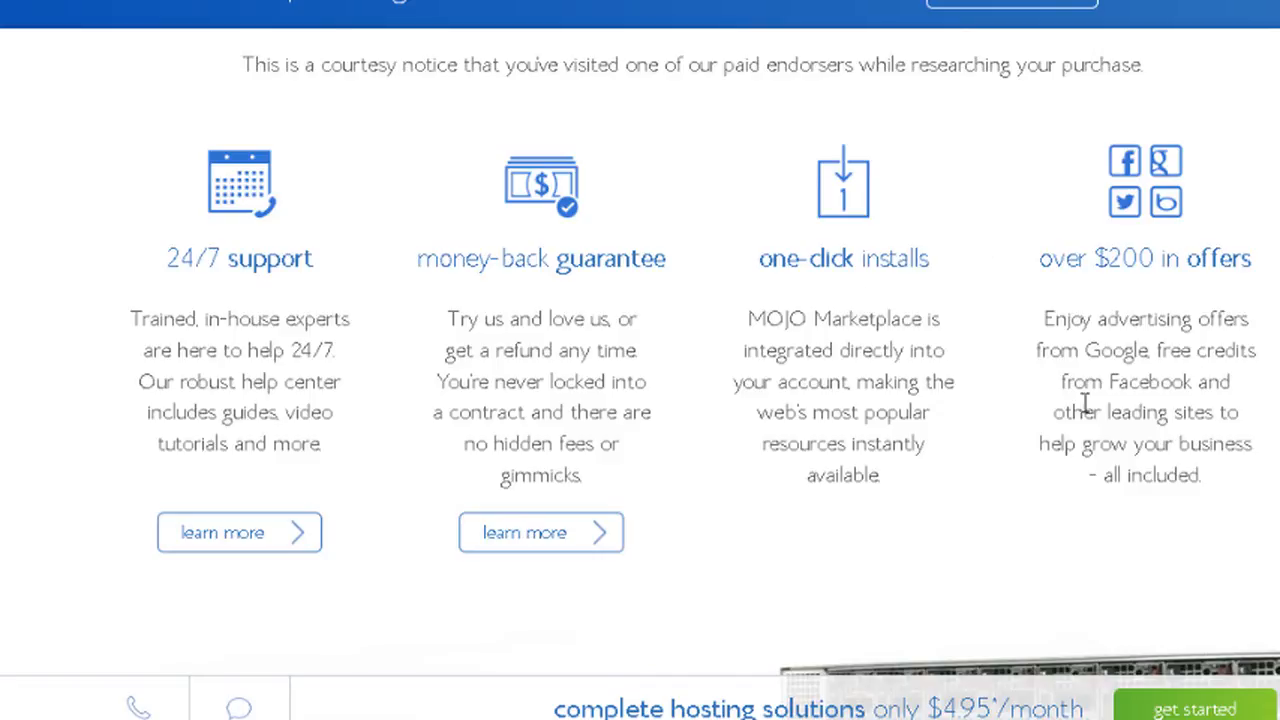
scroll(1124, 260, up, 2)
scroll(1178, 438, down, 2)
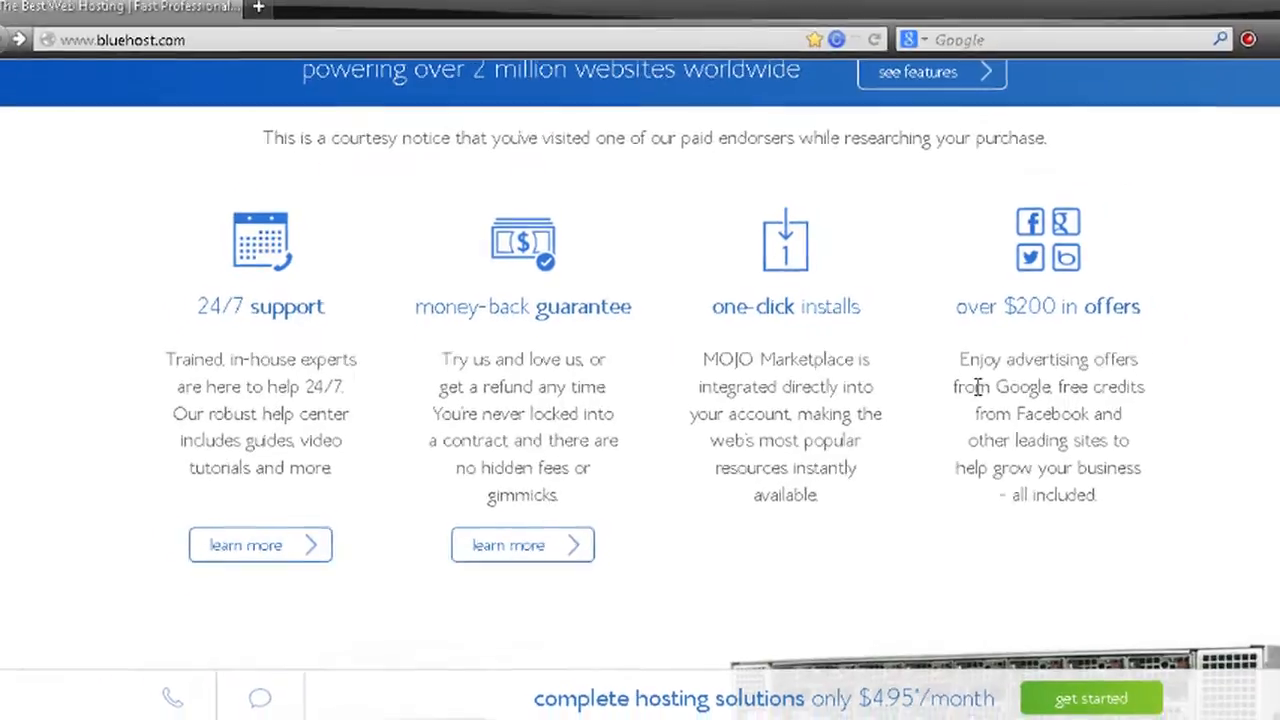
scroll(977, 395, up, 6)
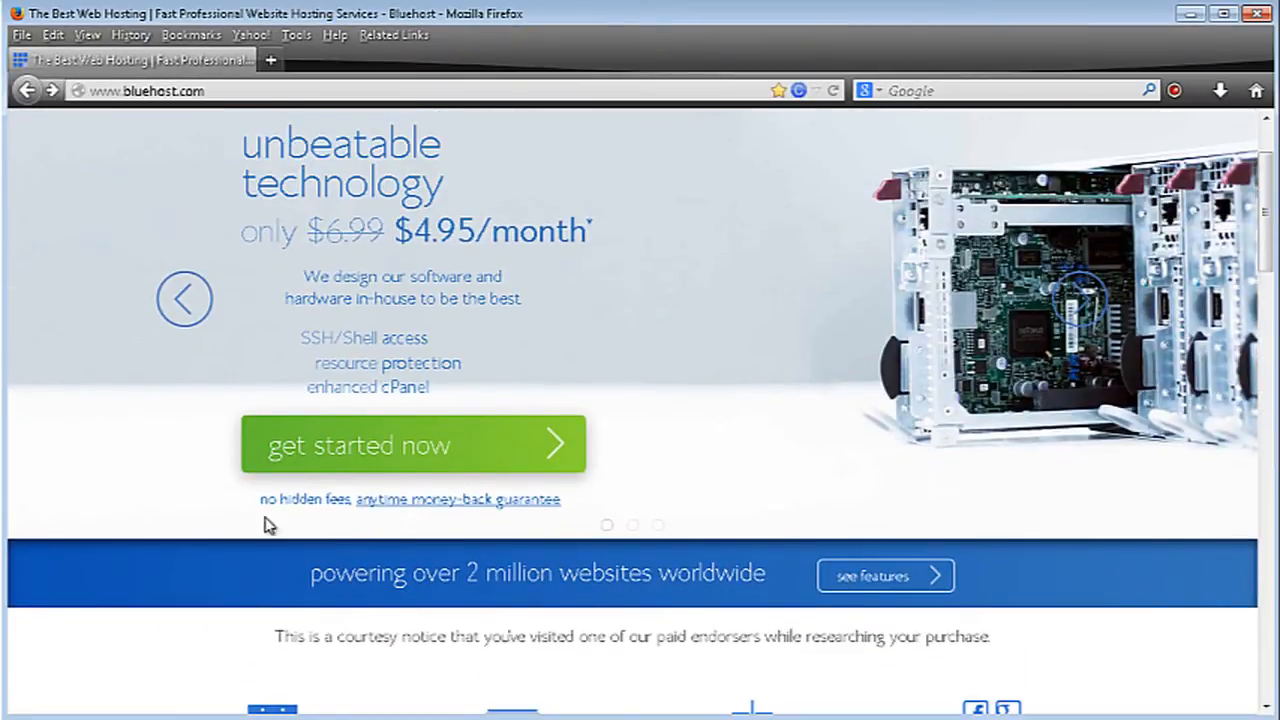
click(417, 448)
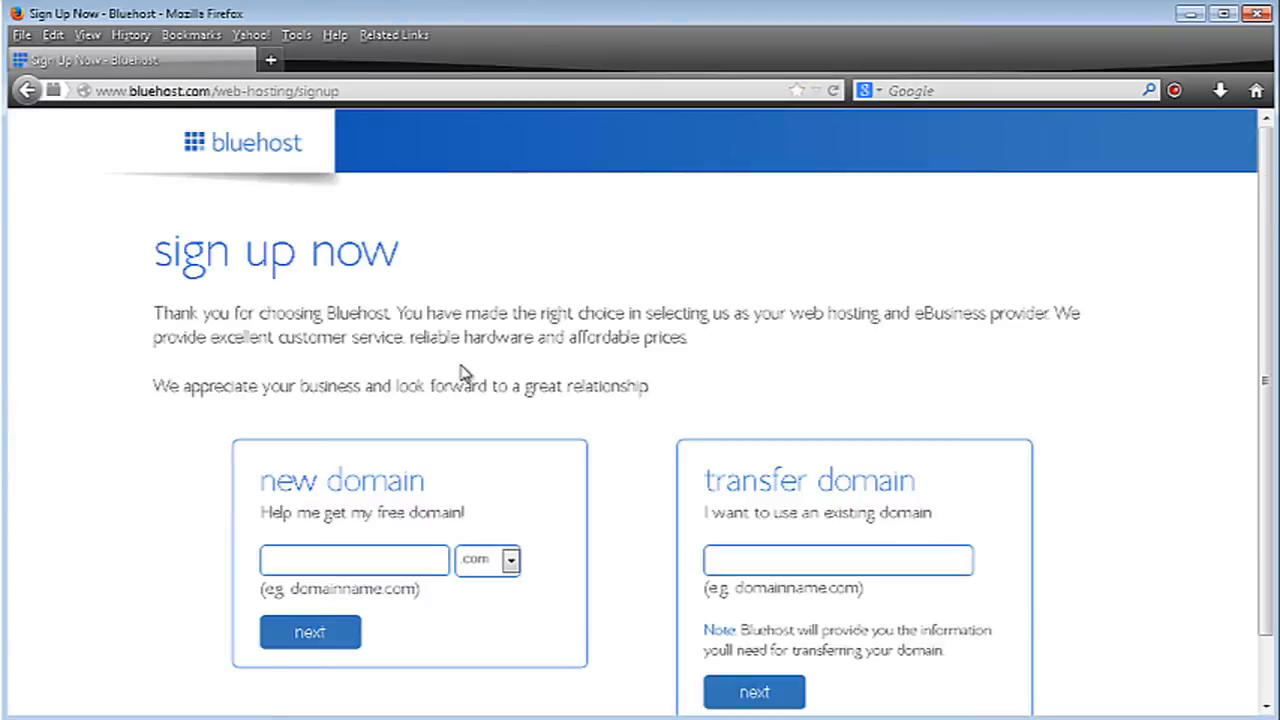
- Enter howmakewebsitez as the new domain, keeping the .com extension
scroll(463, 373, down, 1)
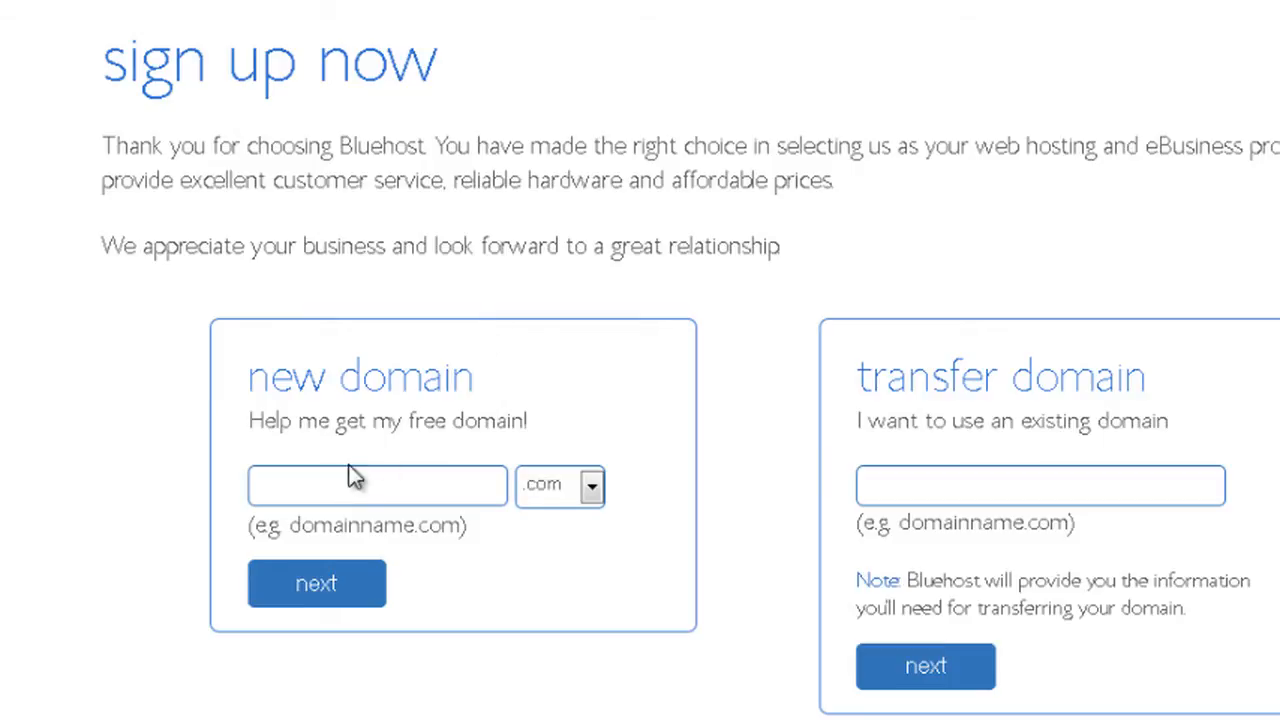
click(374, 483)
text(howmakewebsite)
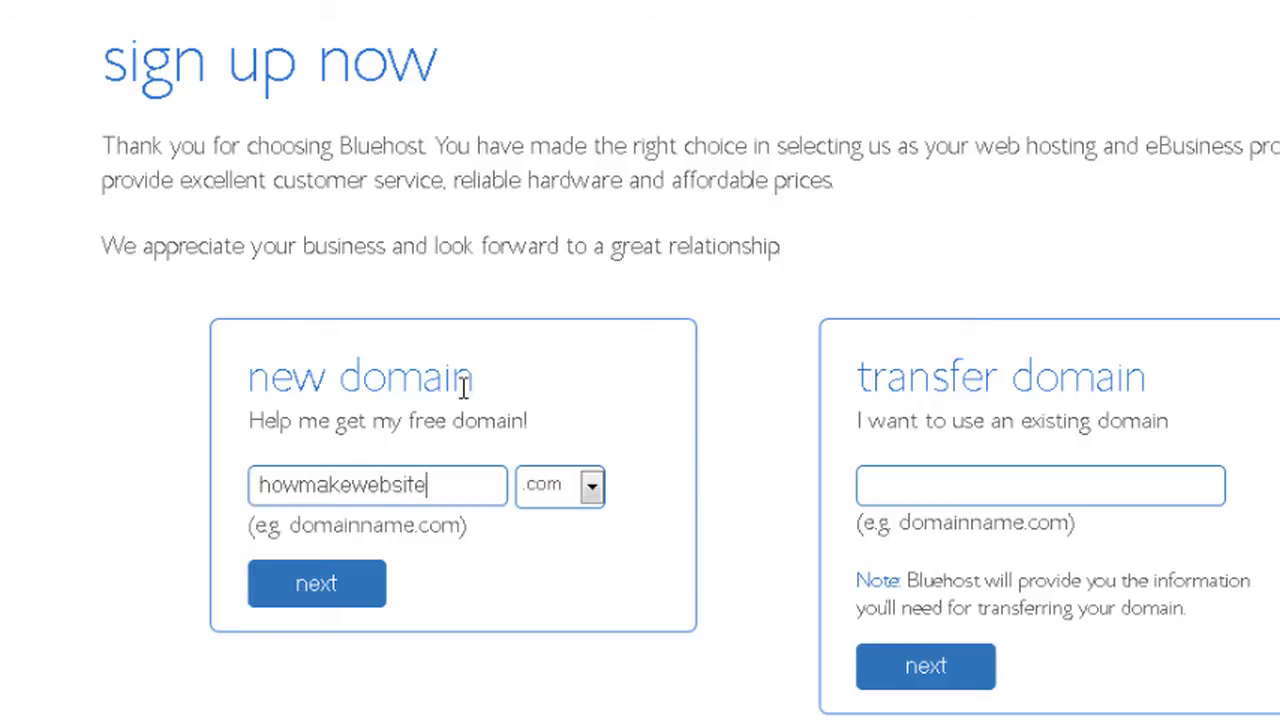
text(z)
drag(426, 486, 252, 482)
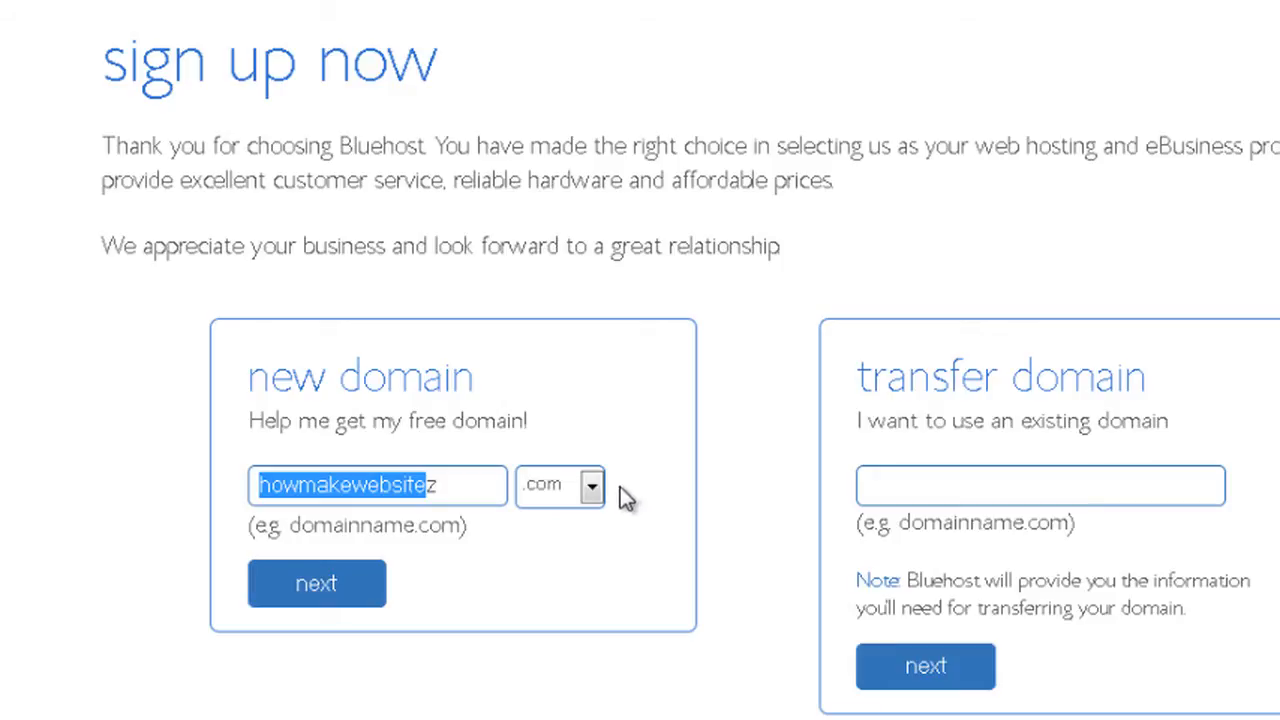
click(550, 486)
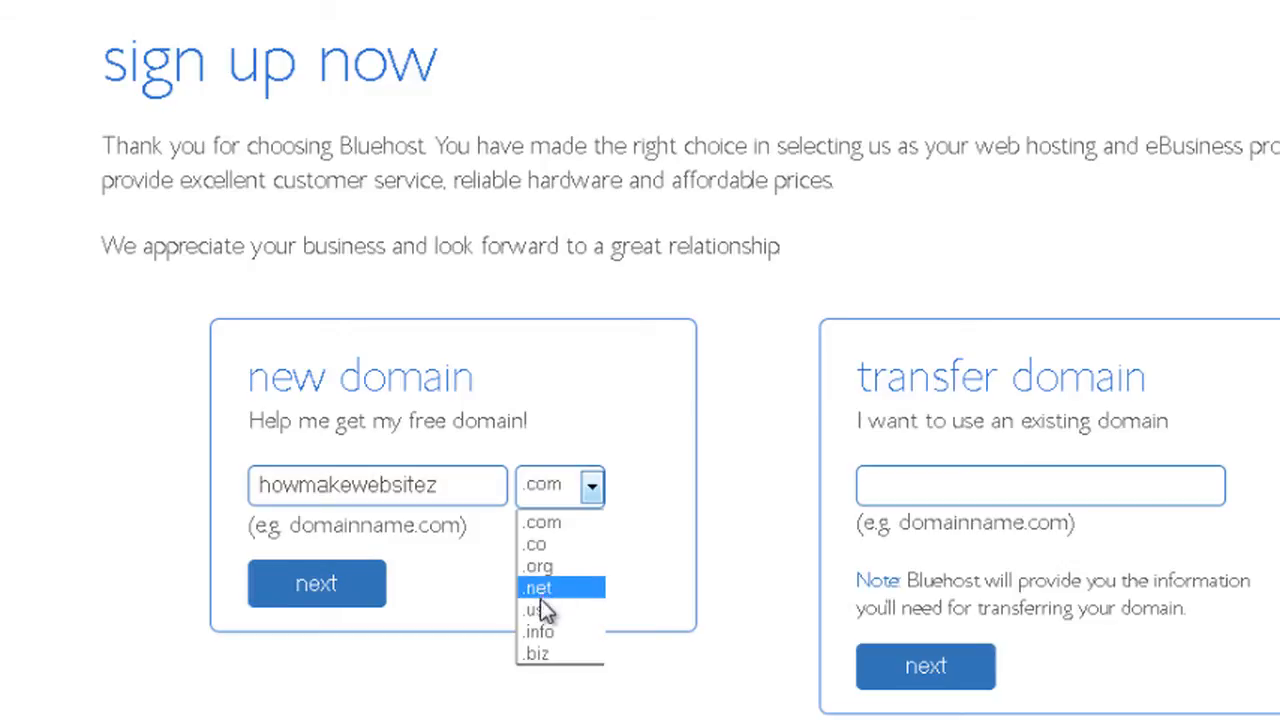
click(576, 521)
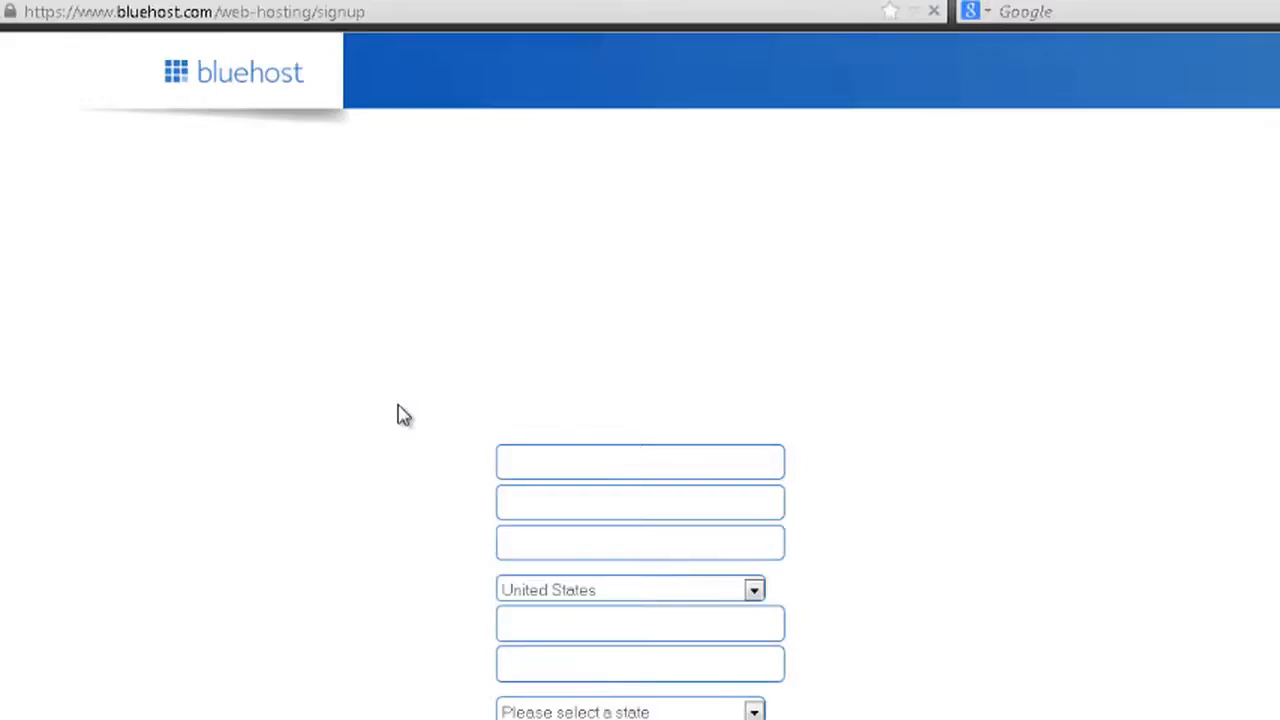
- Compare the 24- and 12-month account plans, then choose '36 Month Price - $4.95/mo.'
scroll(398, 405, down, 2)
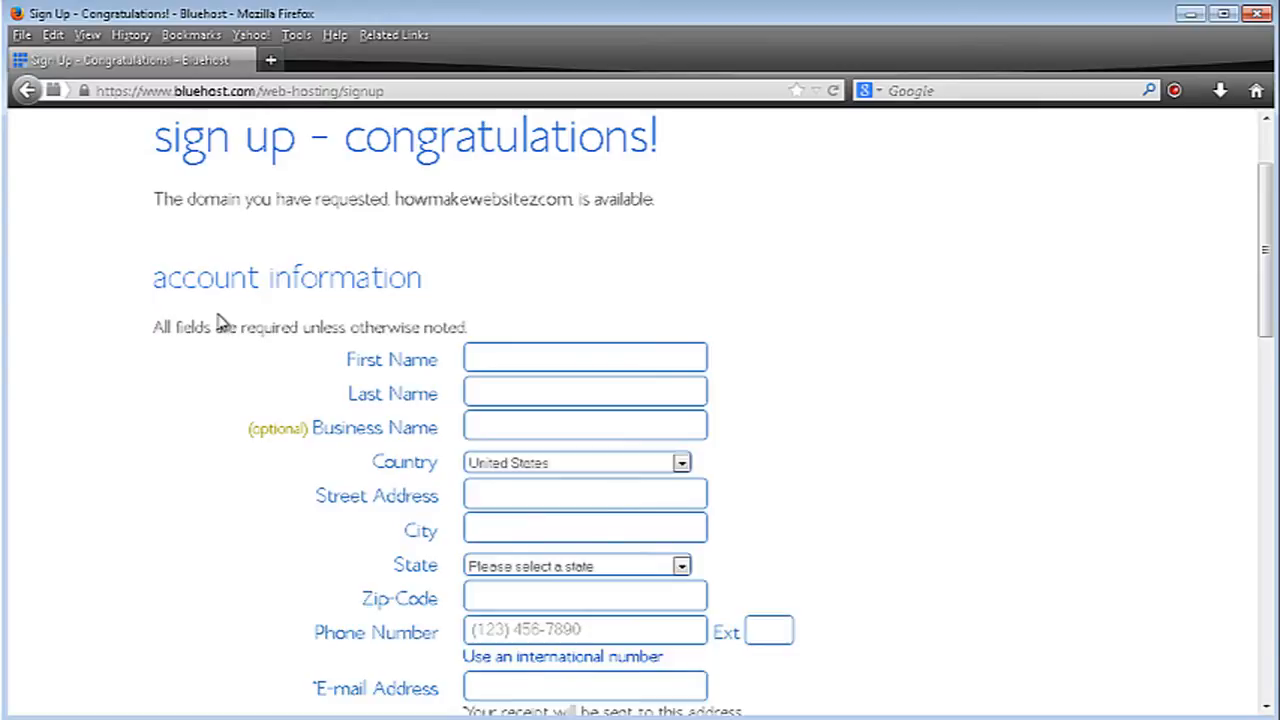
scroll(524, 480, up, 2)
scroll(492, 434, down, 4)
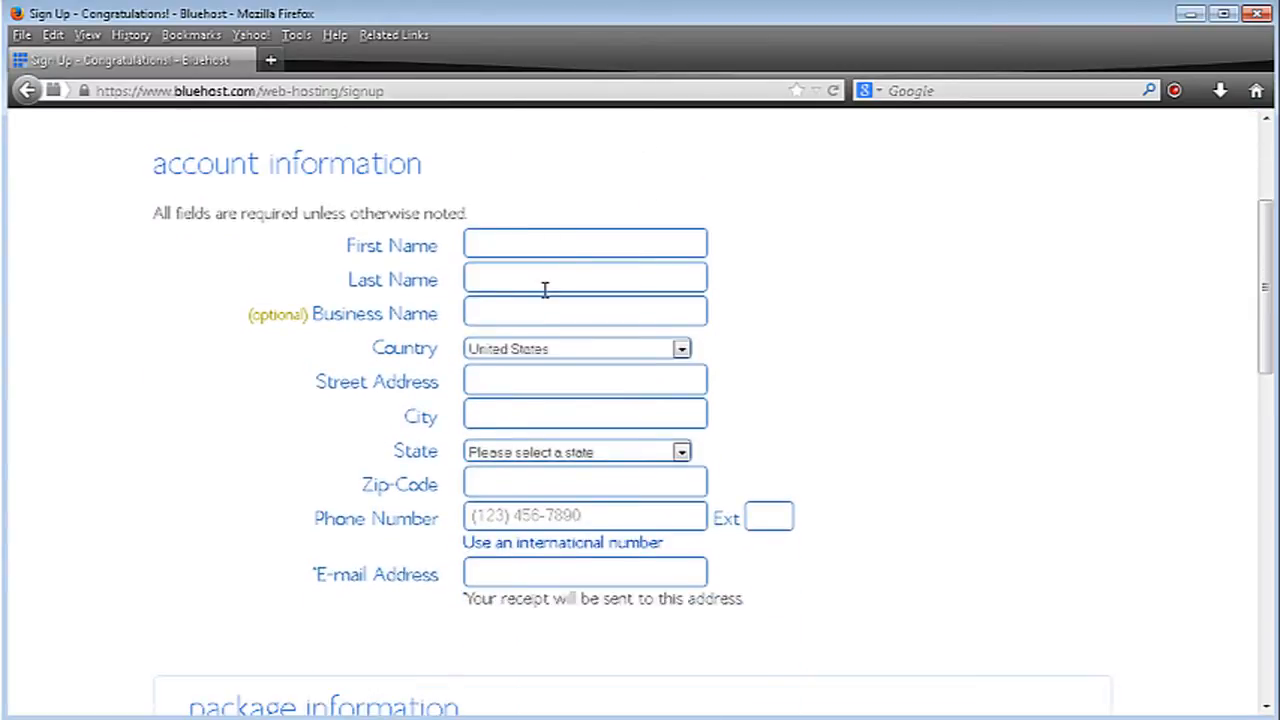
scroll(543, 289, down, 3)
scroll(543, 314, up, 4)
scroll(535, 312, down, 1)
scroll(528, 250, down, 6)
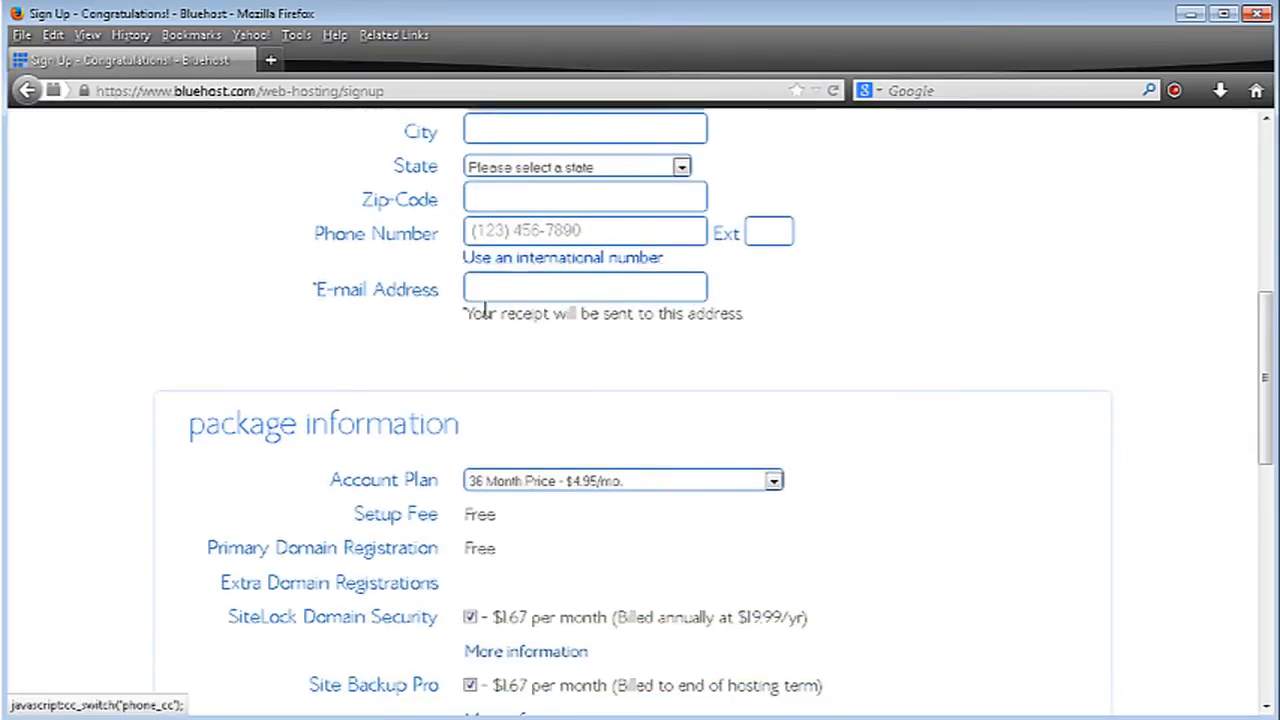
scroll(480, 314, down, 4)
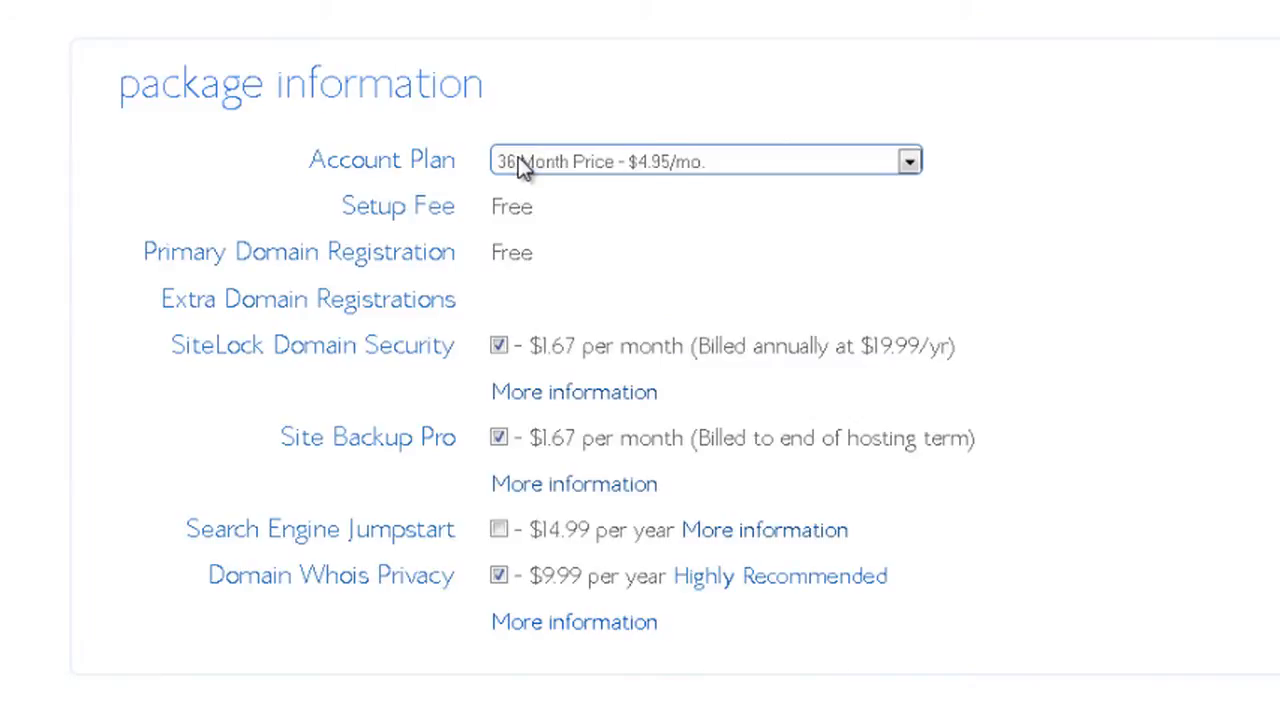
click(518, 166)
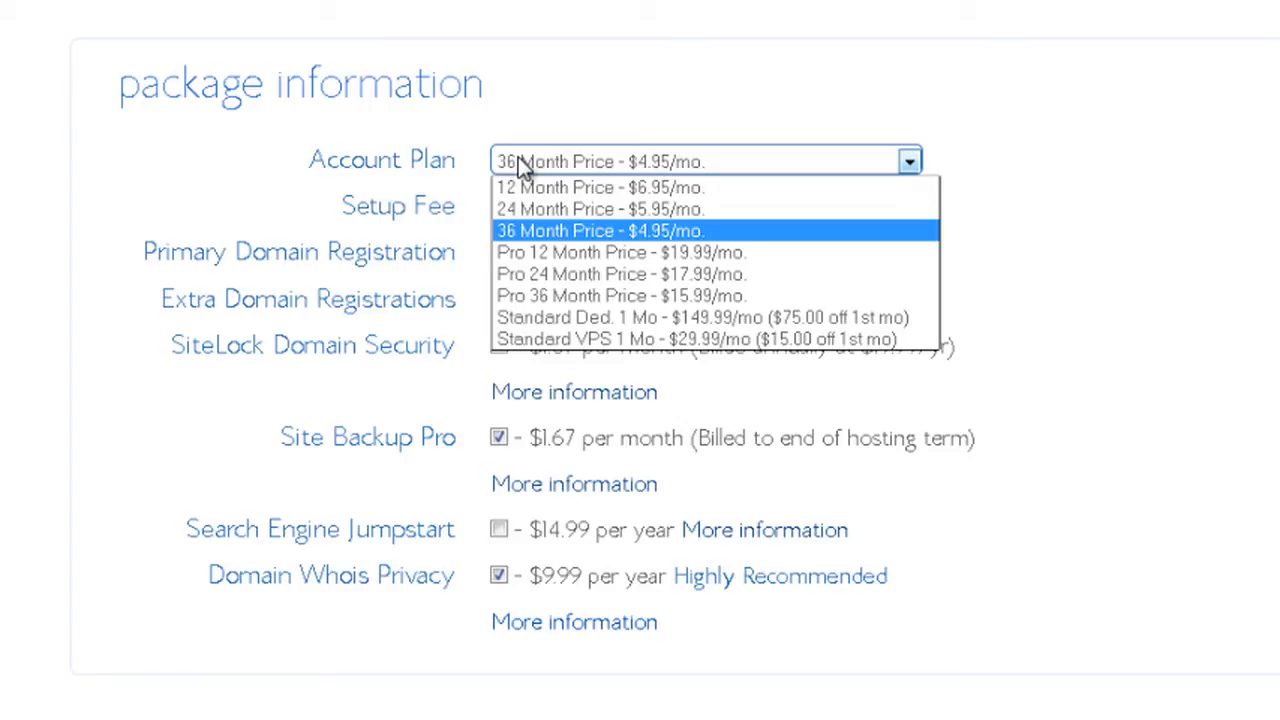
click(698, 218)
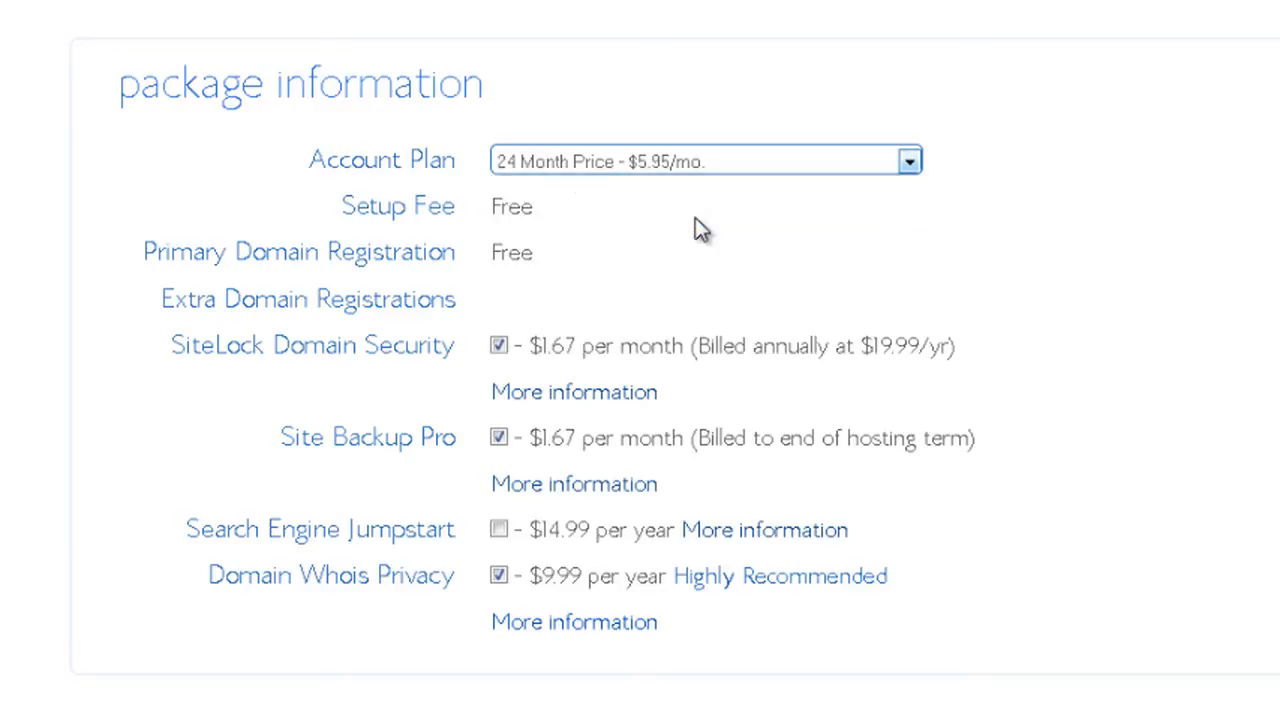
click(721, 164)
click(645, 187)
click(590, 170)
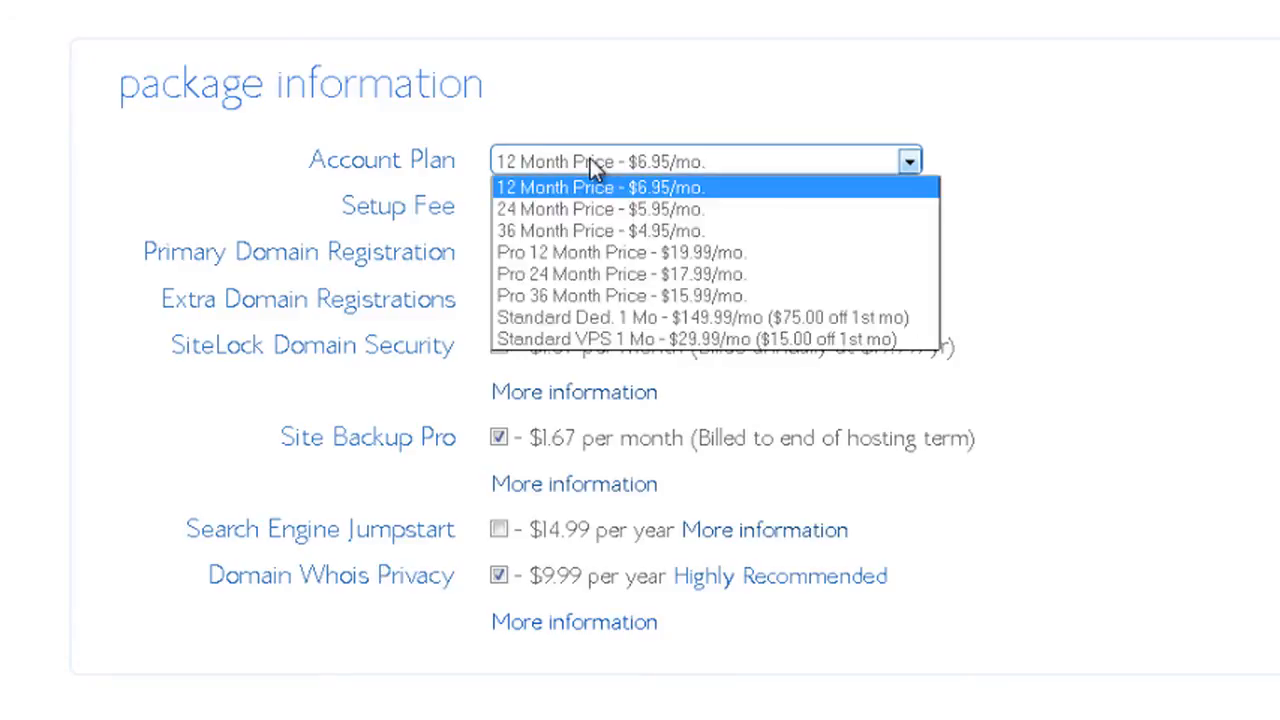
click(760, 232)
- Uncheck the SiteLock Domain Security add-on
scroll(680, 220, down, 3)
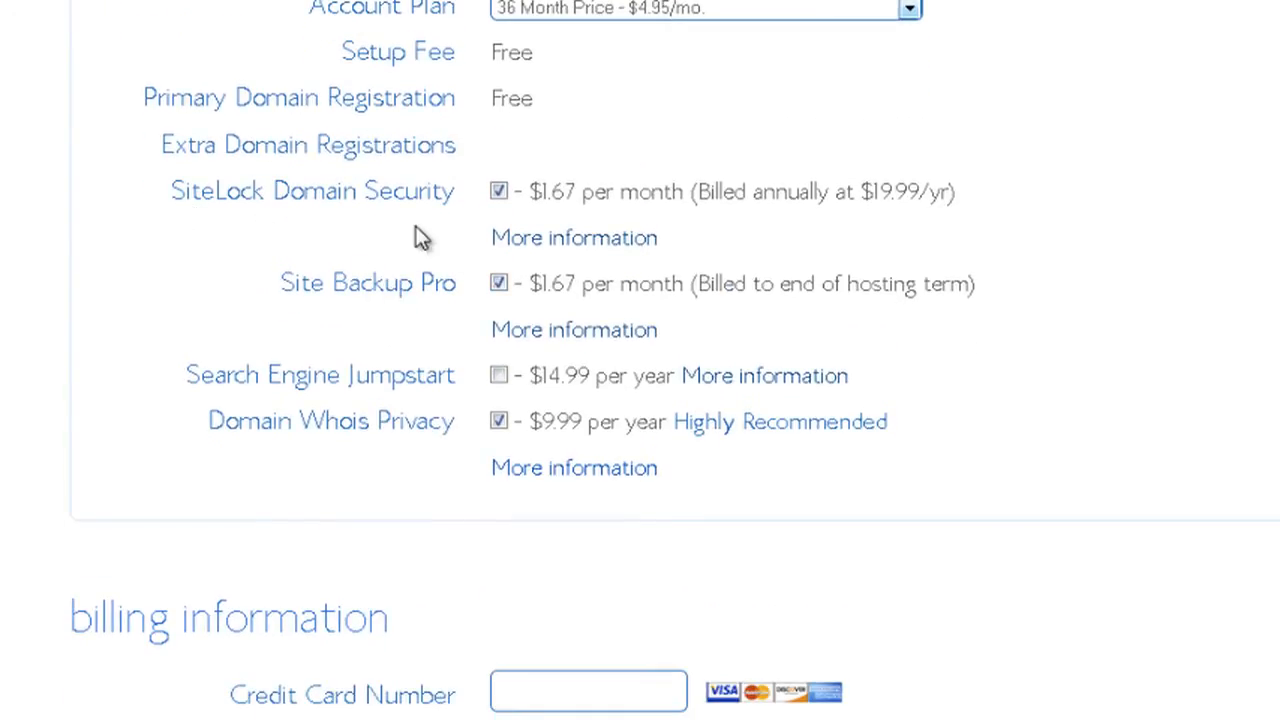
click(500, 191)
scroll(363, 251, down, 3)
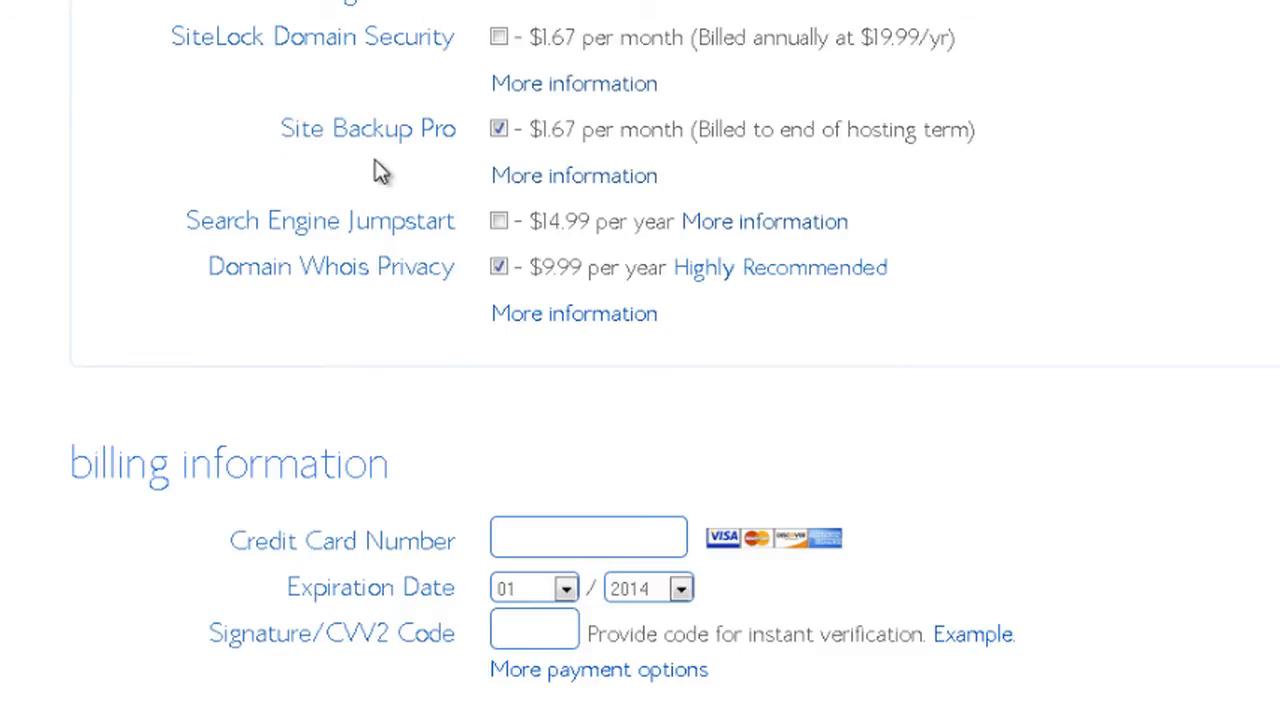
- Uncheck Site Backup Pro, then read and close its 'More information' popup
click(500, 132)
click(547, 188)
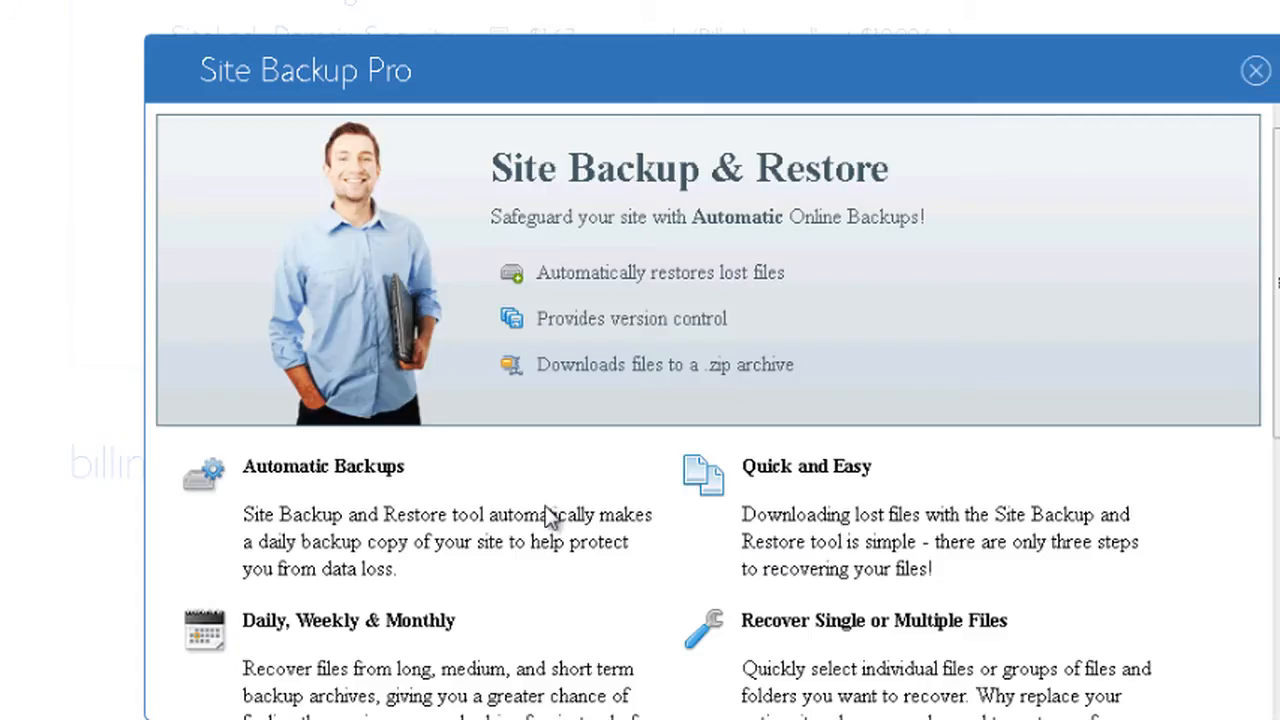
scroll(550, 515, down, 5)
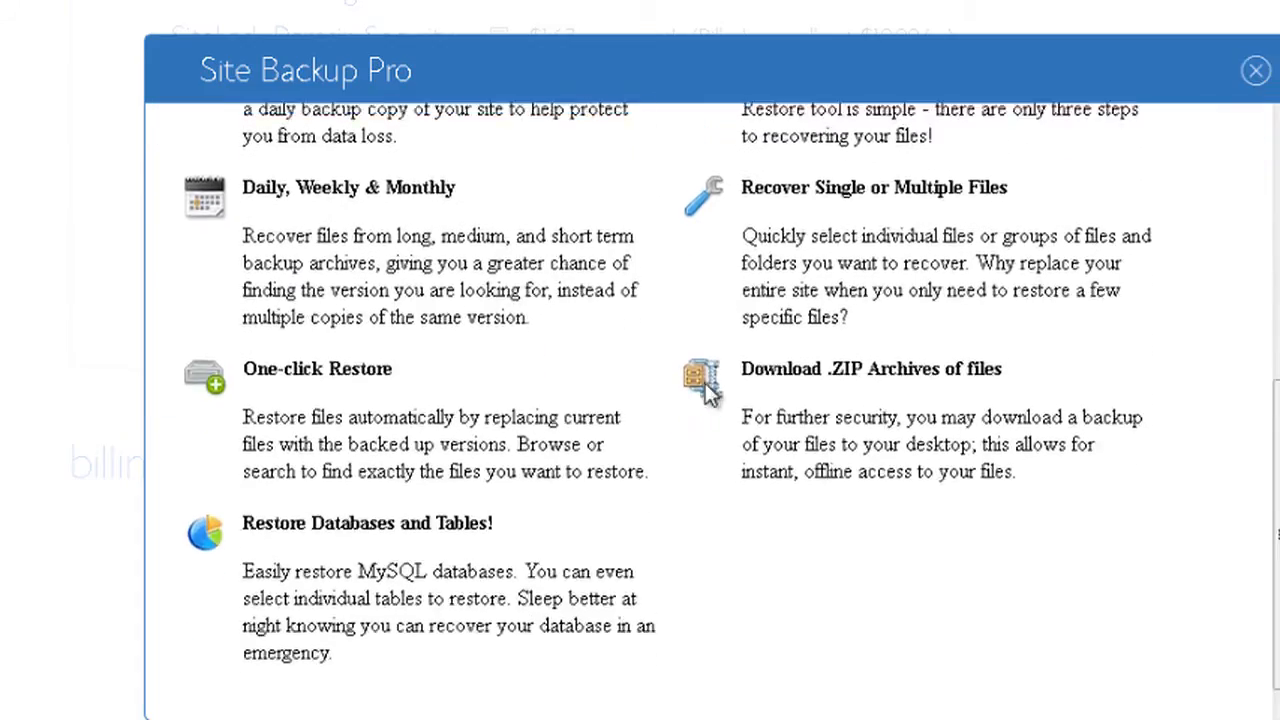
scroll(705, 392, up, 2)
click(1255, 70)
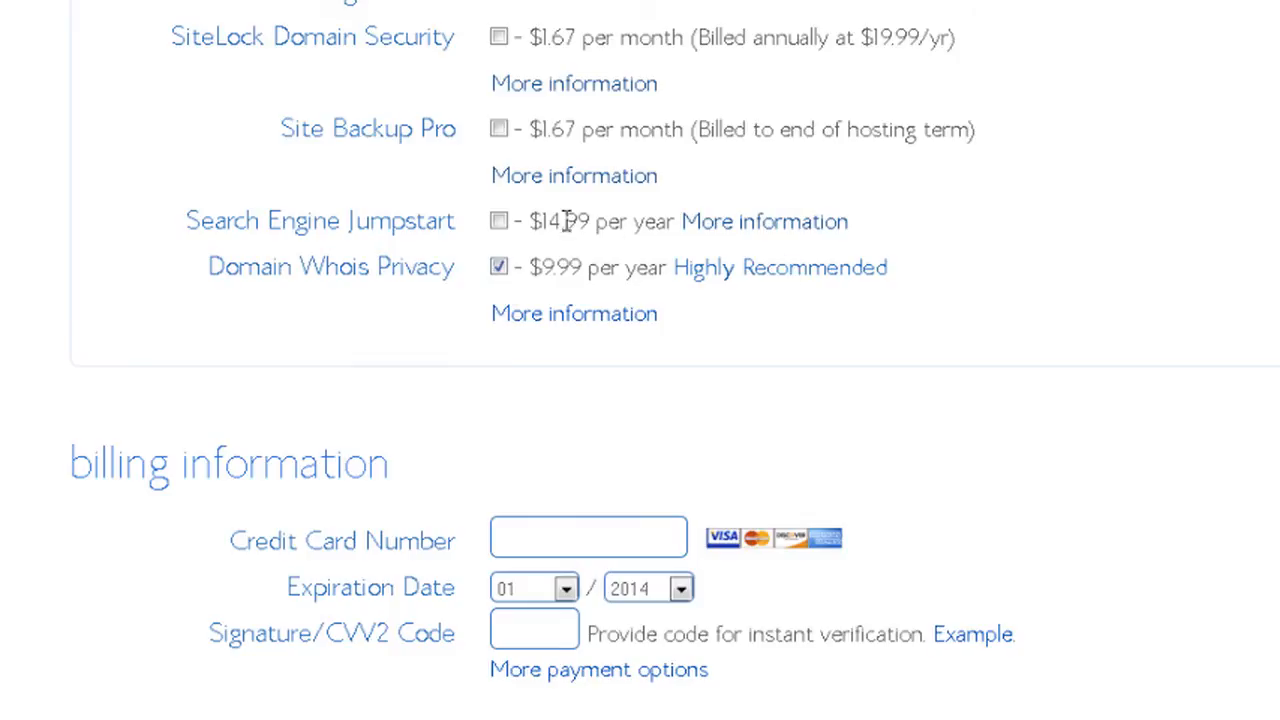
- Read the Domain Whois Privacy WHOIS comparison popup, then close it, keeping privacy at $9.99/year
click(572, 315)
scroll(563, 363, down, 3)
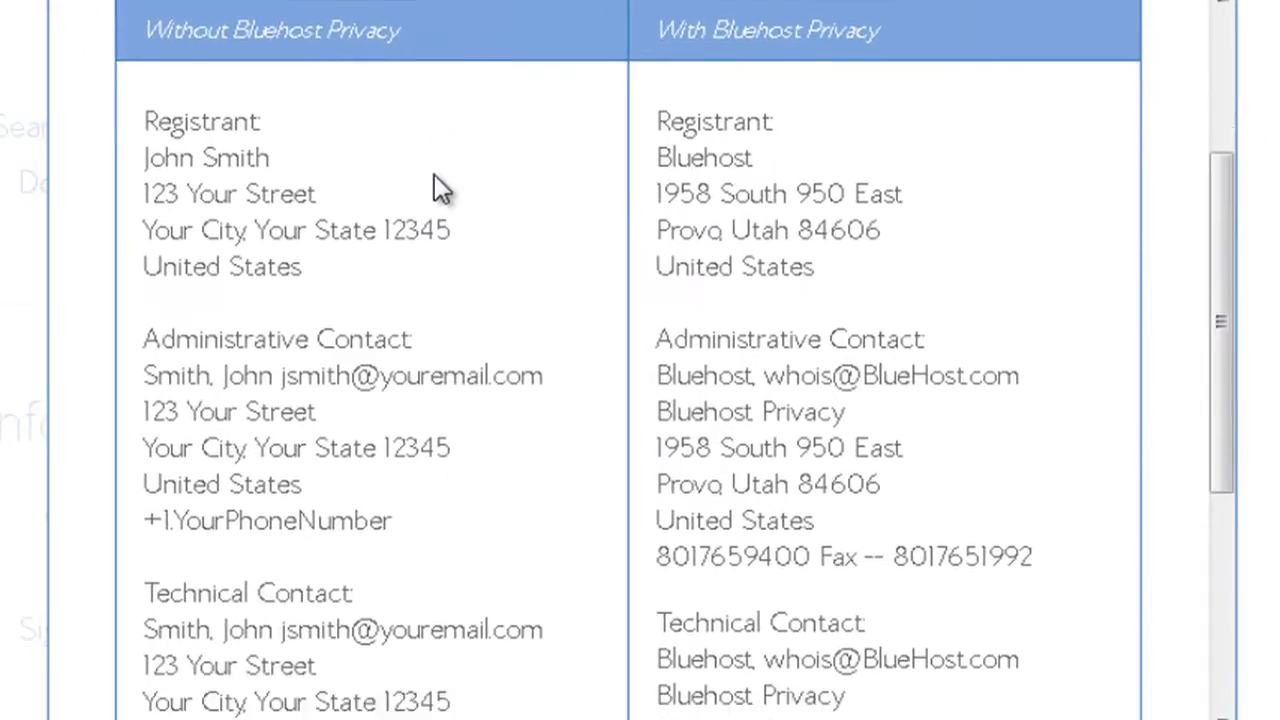
scroll(435, 182, up, 2)
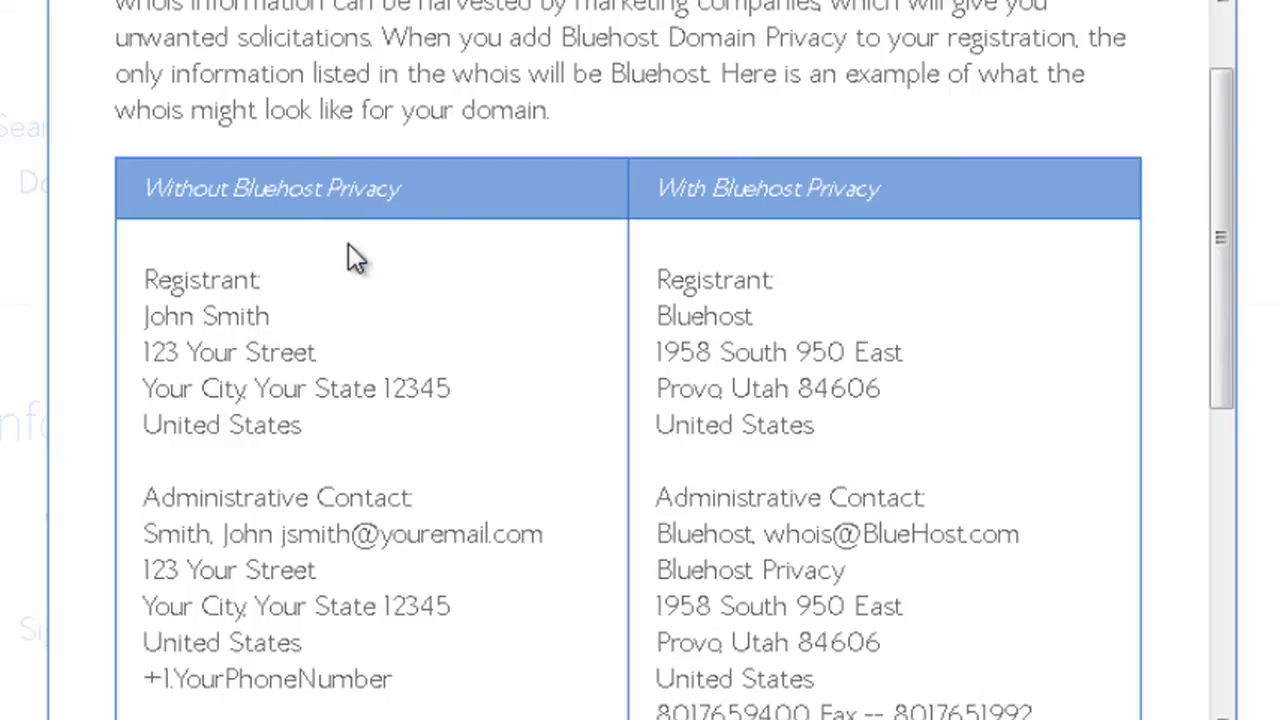
scroll(345, 240, down, 2)
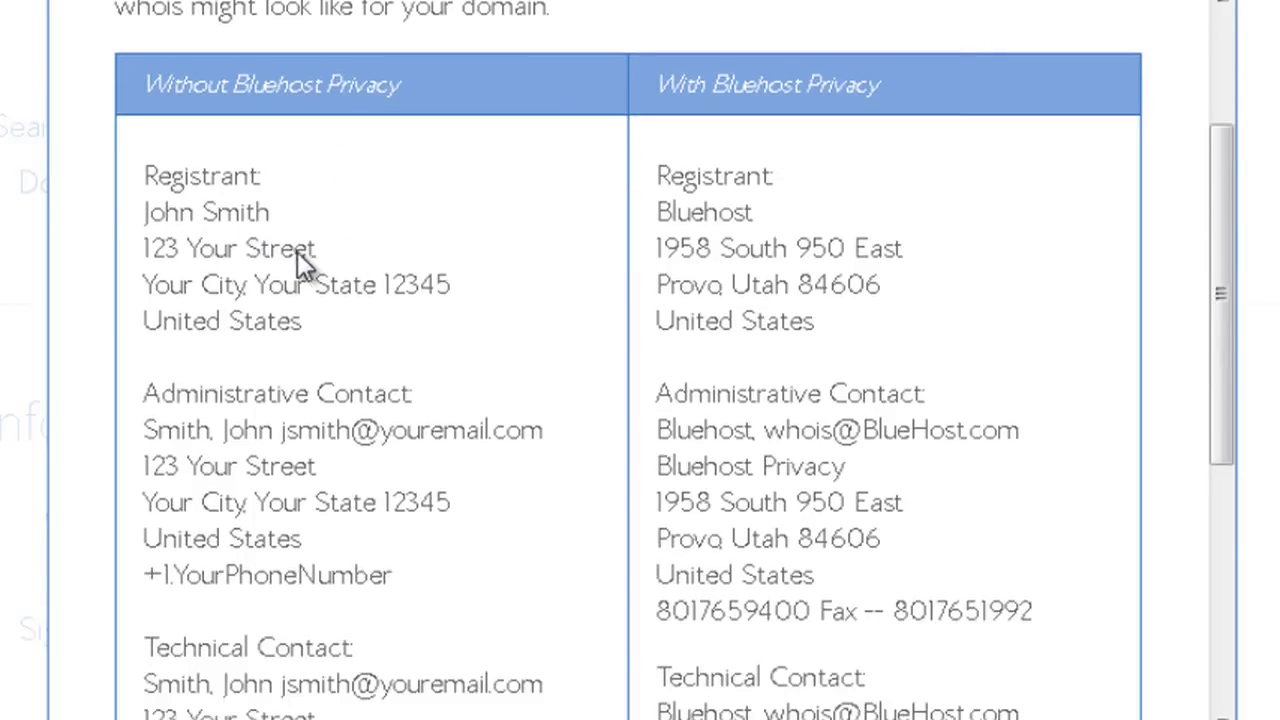
scroll(328, 253, down, 2)
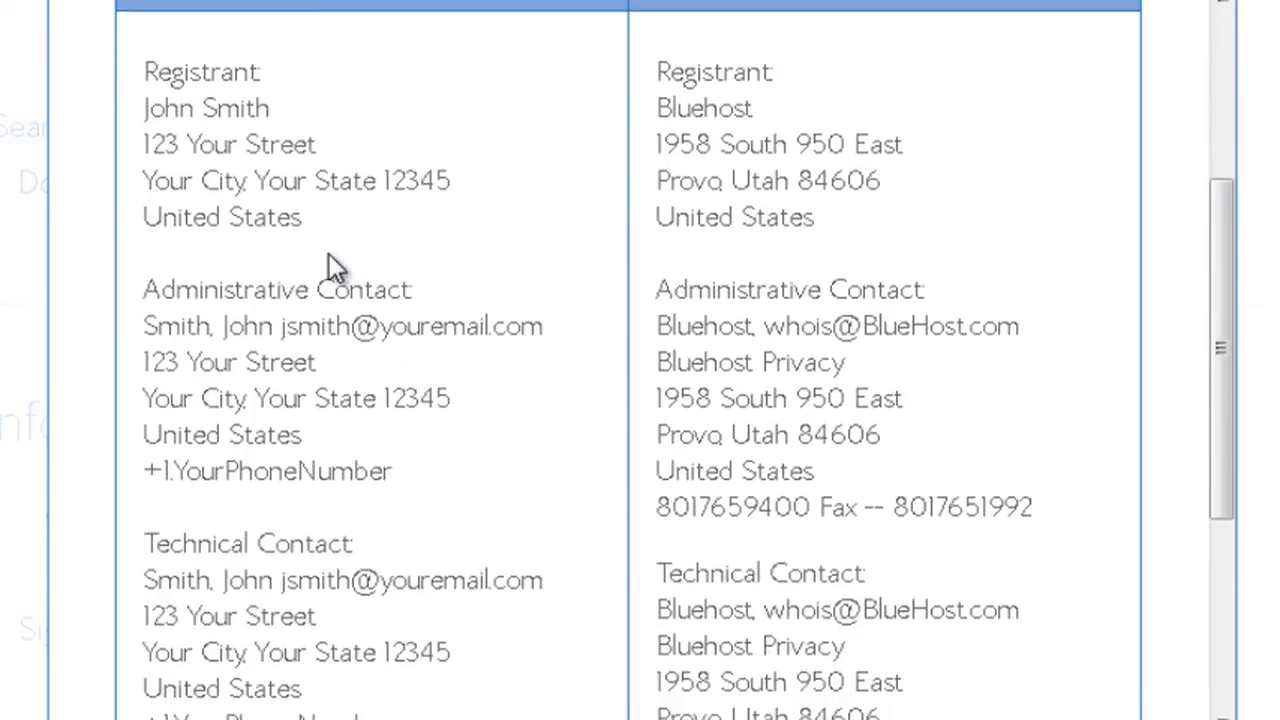
scroll(383, 413, down, 2)
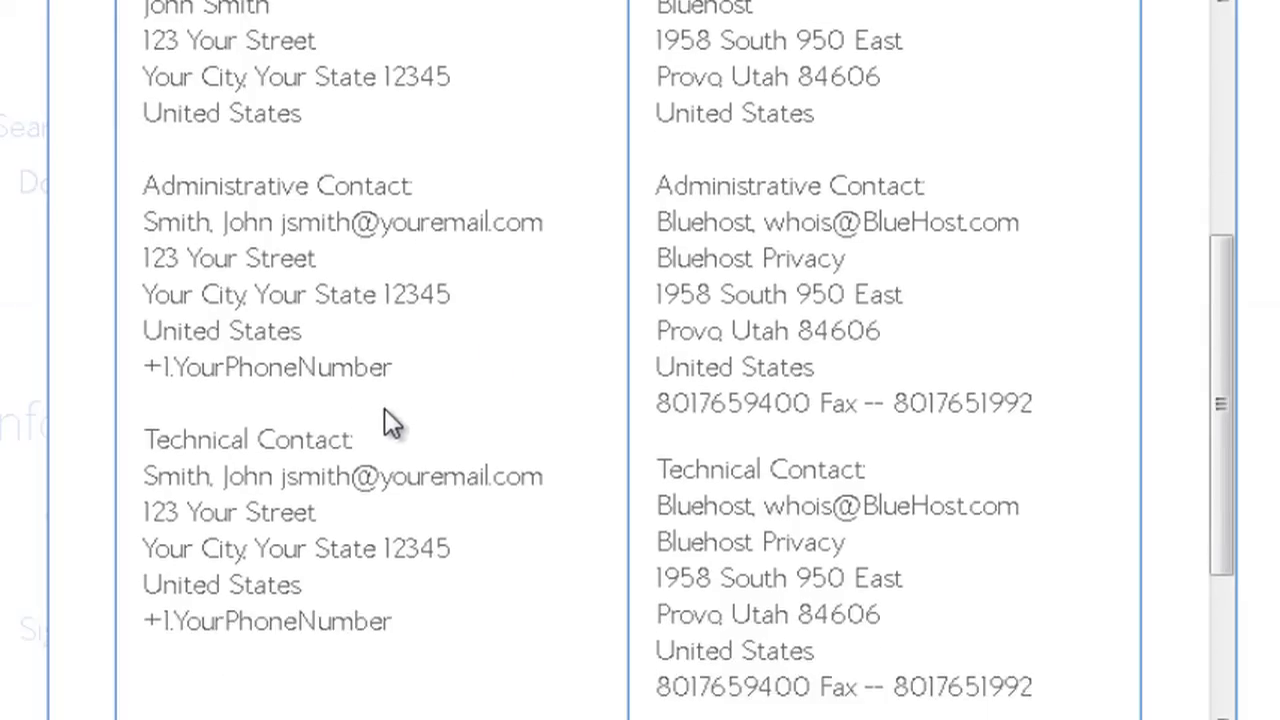
scroll(386, 402, up, 4)
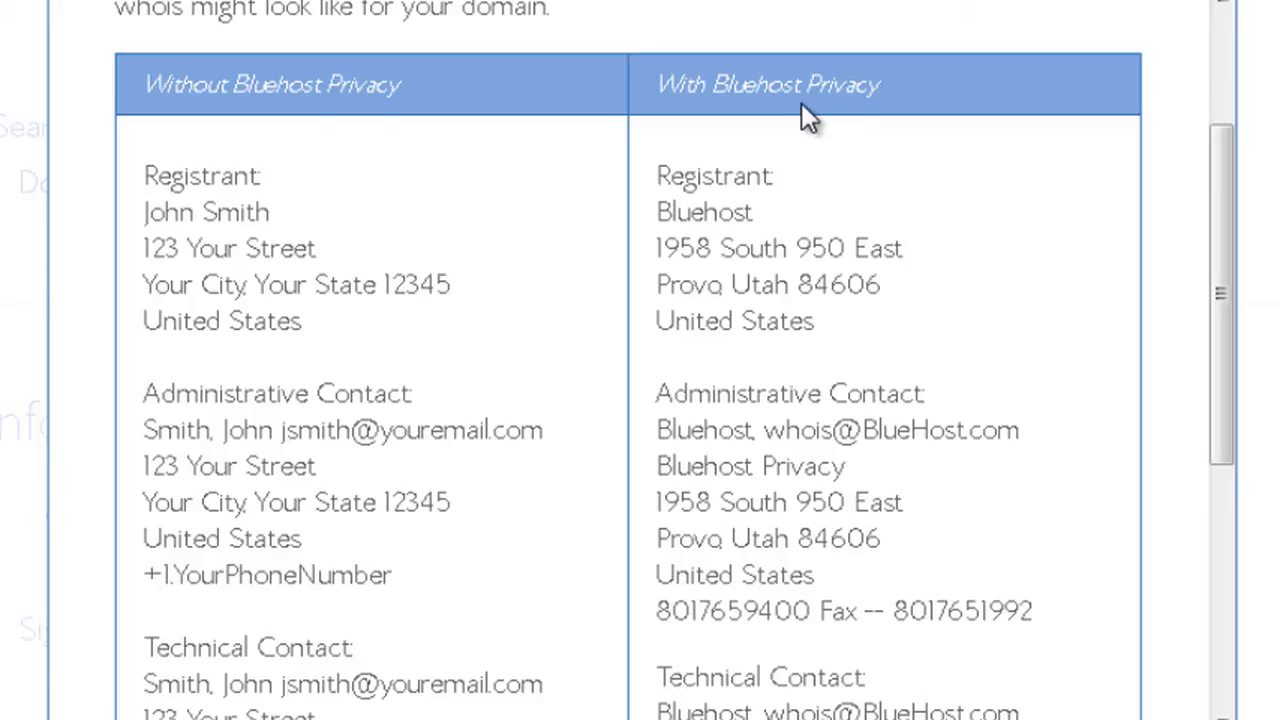
scroll(778, 310, down, 2)
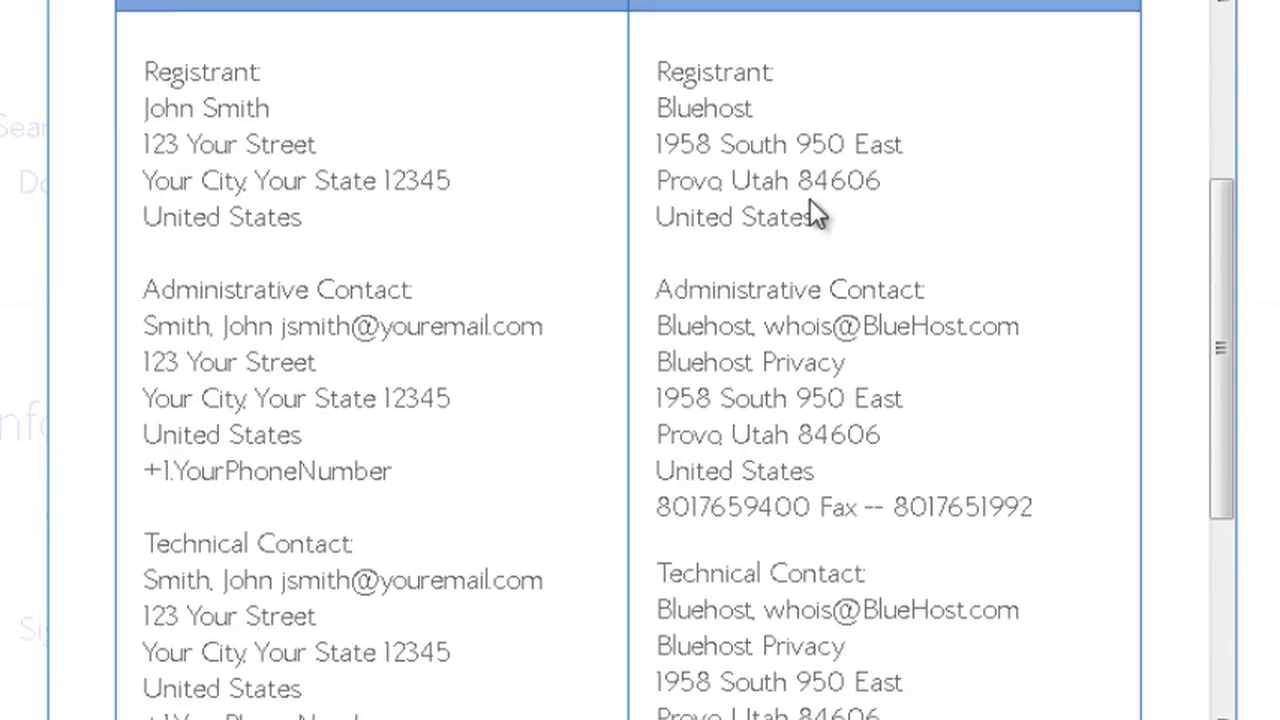
scroll(810, 199, down, 2)
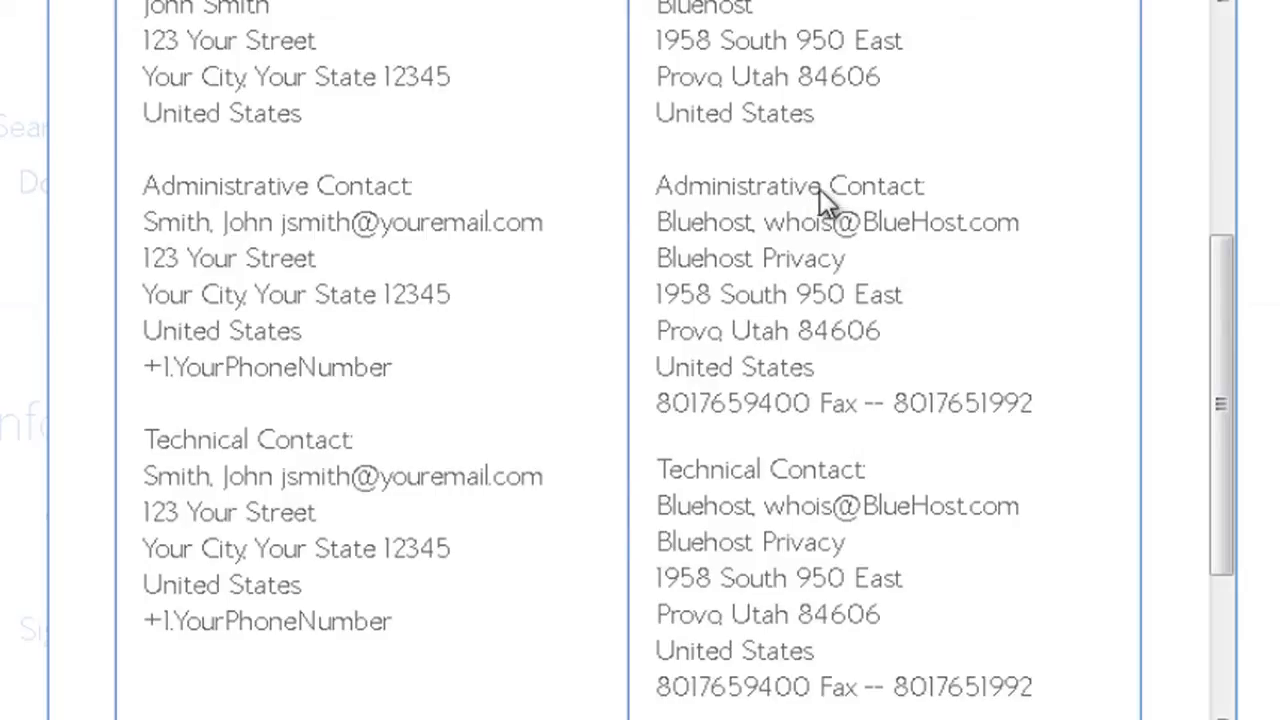
scroll(811, 192, up, 2)
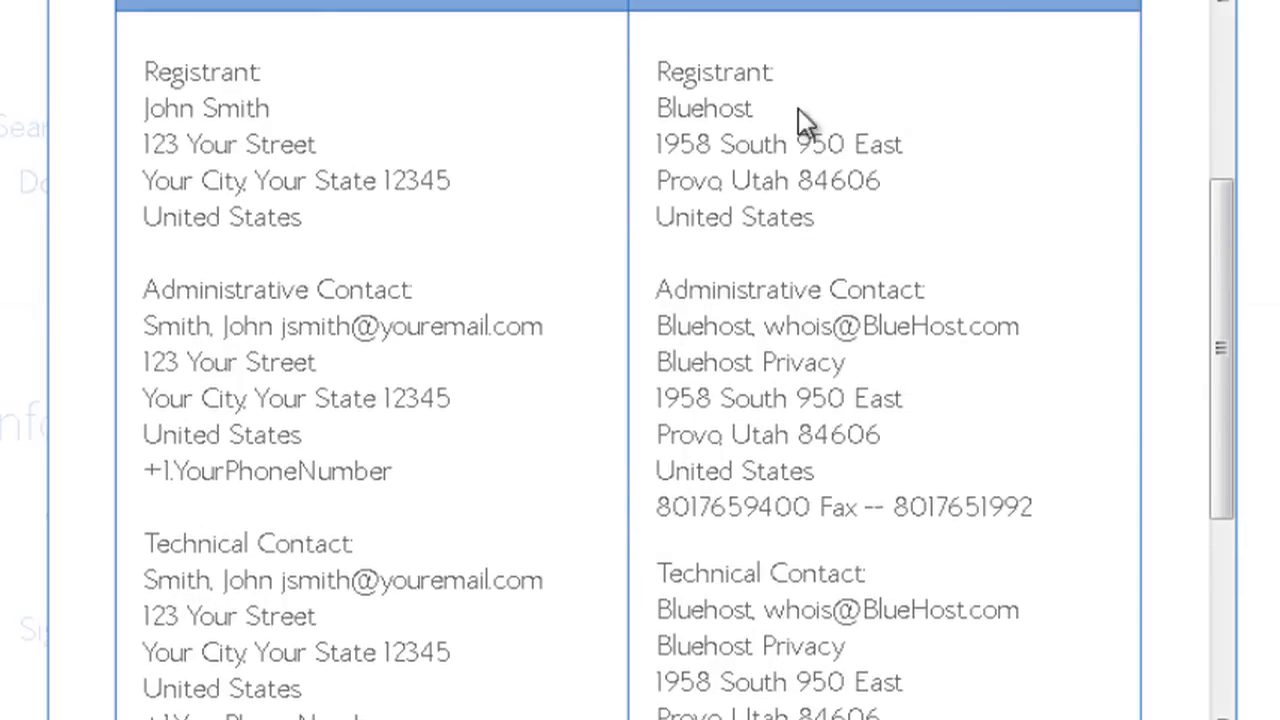
scroll(798, 108, down, 2)
scroll(795, 70, down, 4)
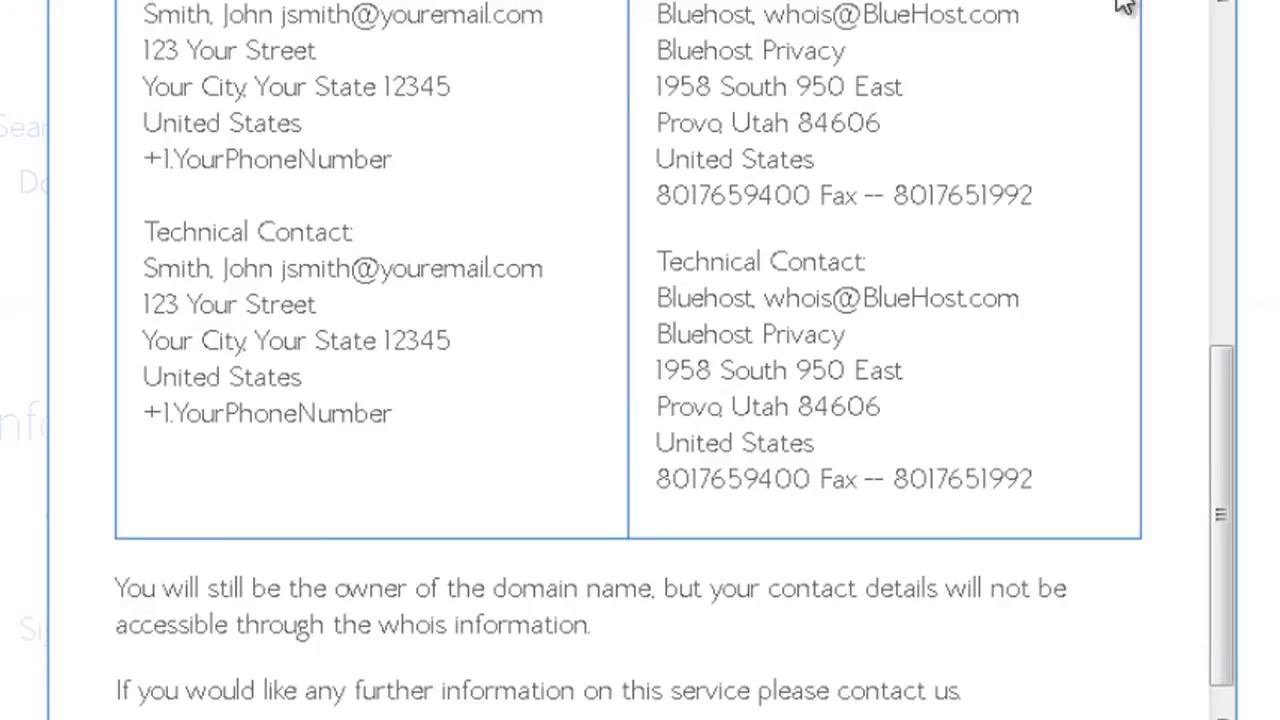
click(1127, 8)
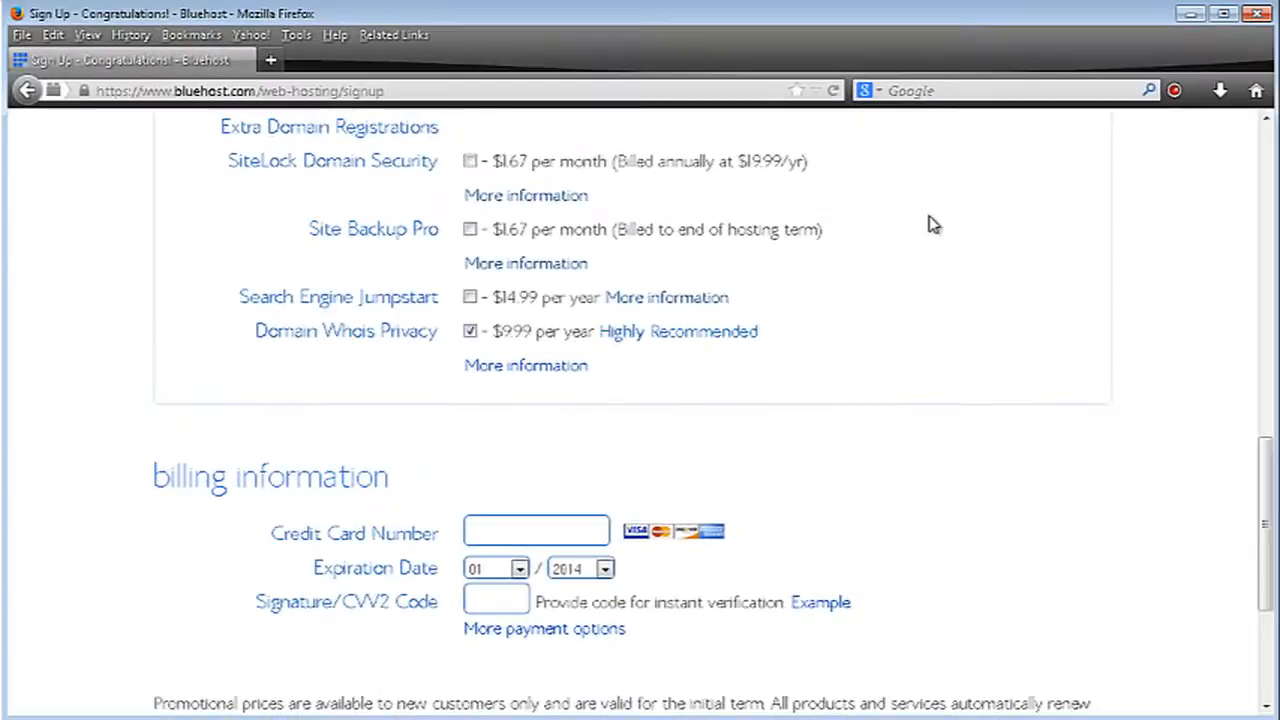
- Scroll past the billing form and terms, returning to the bluehost.com home page
scroll(766, 143, down, 2)
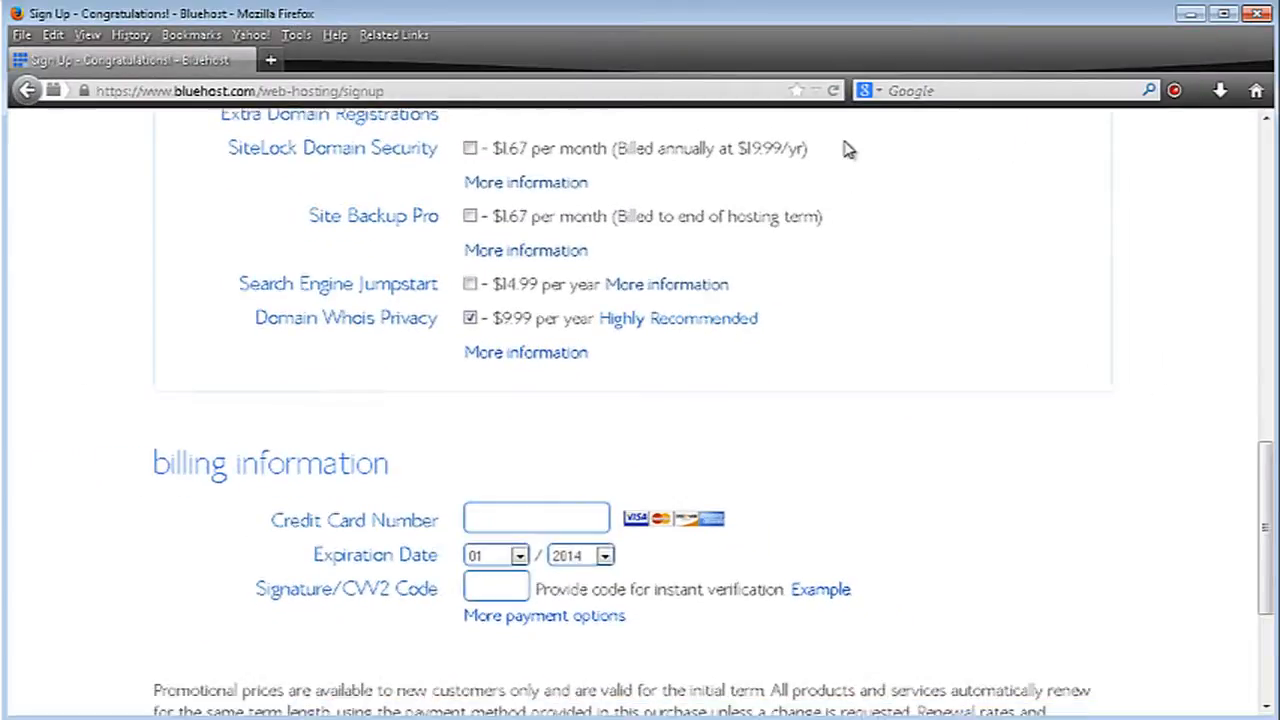
scroll(509, 411, down, 2)
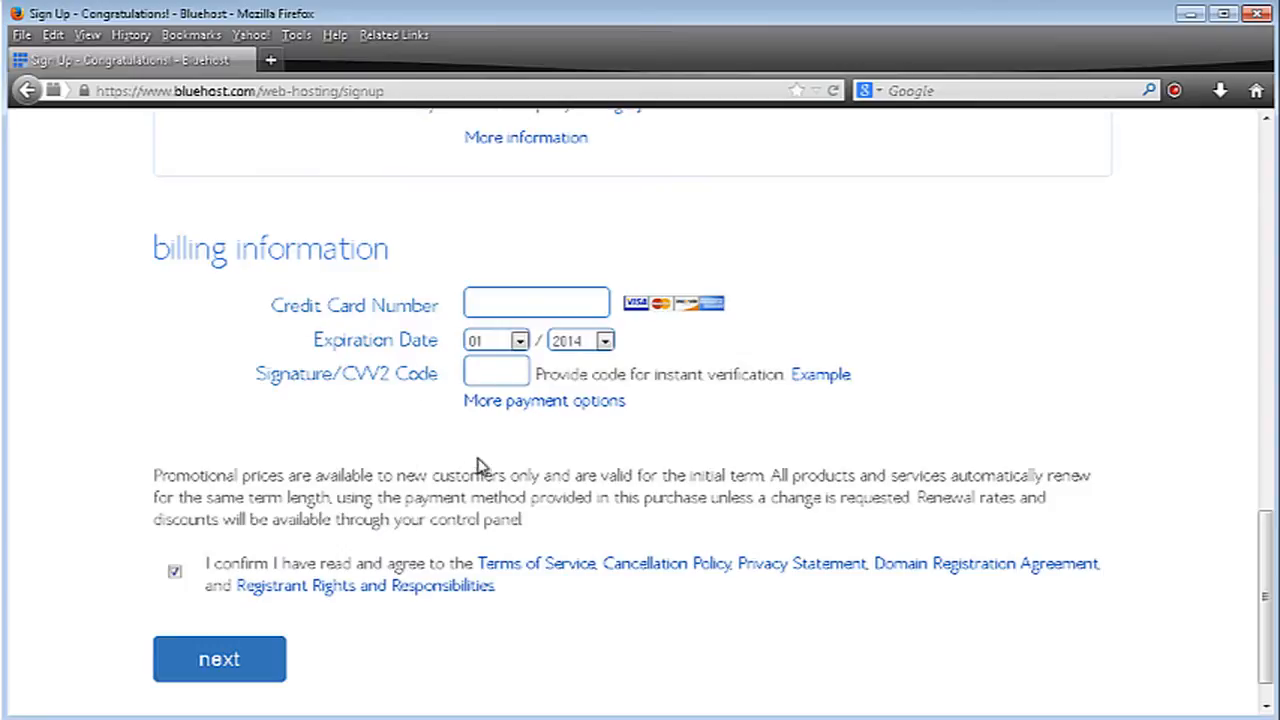
scroll(162, 528, down, 1)
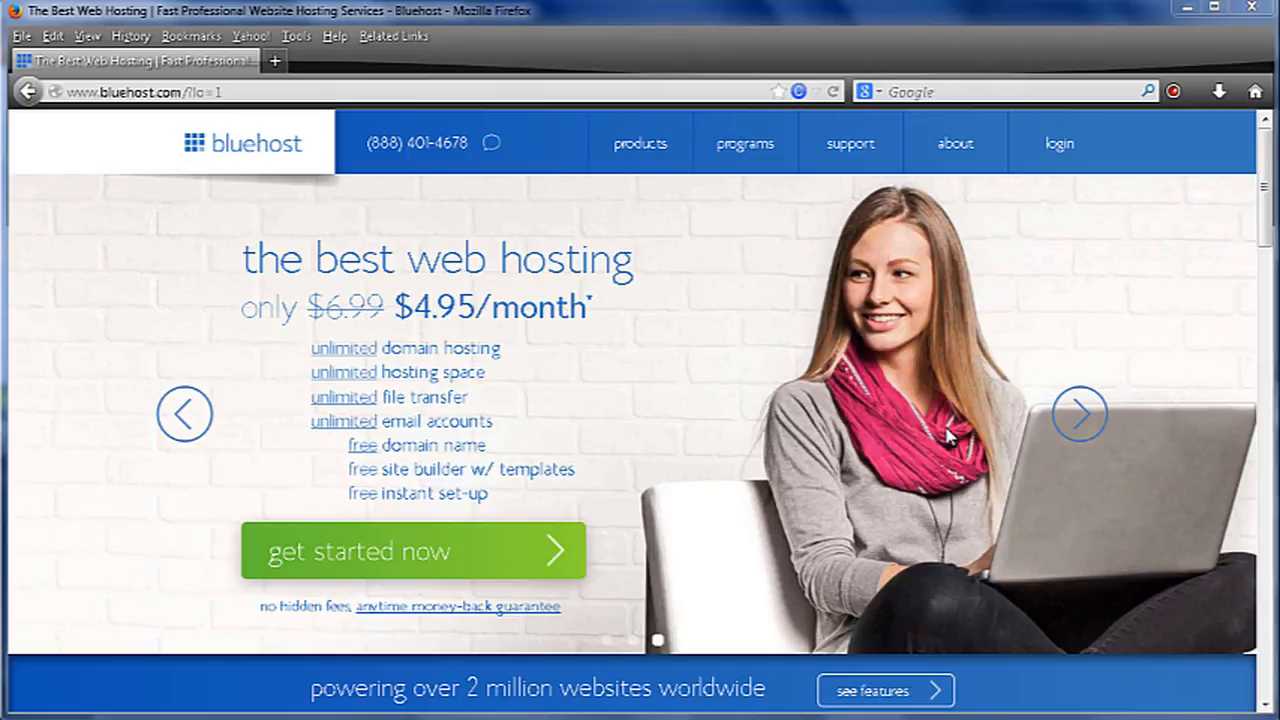
- Go to the hosting account login page from the top navigation's 'login' link
click(1077, 142)
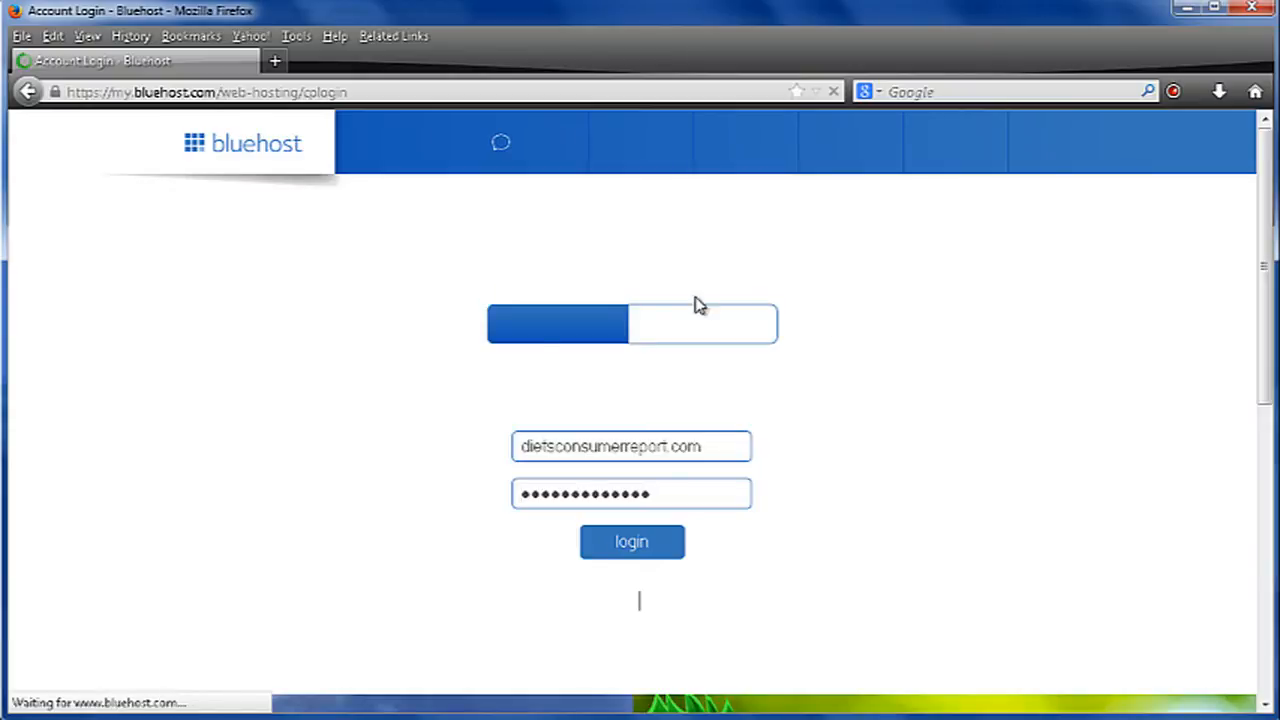
scroll(625, 428, down, 2)
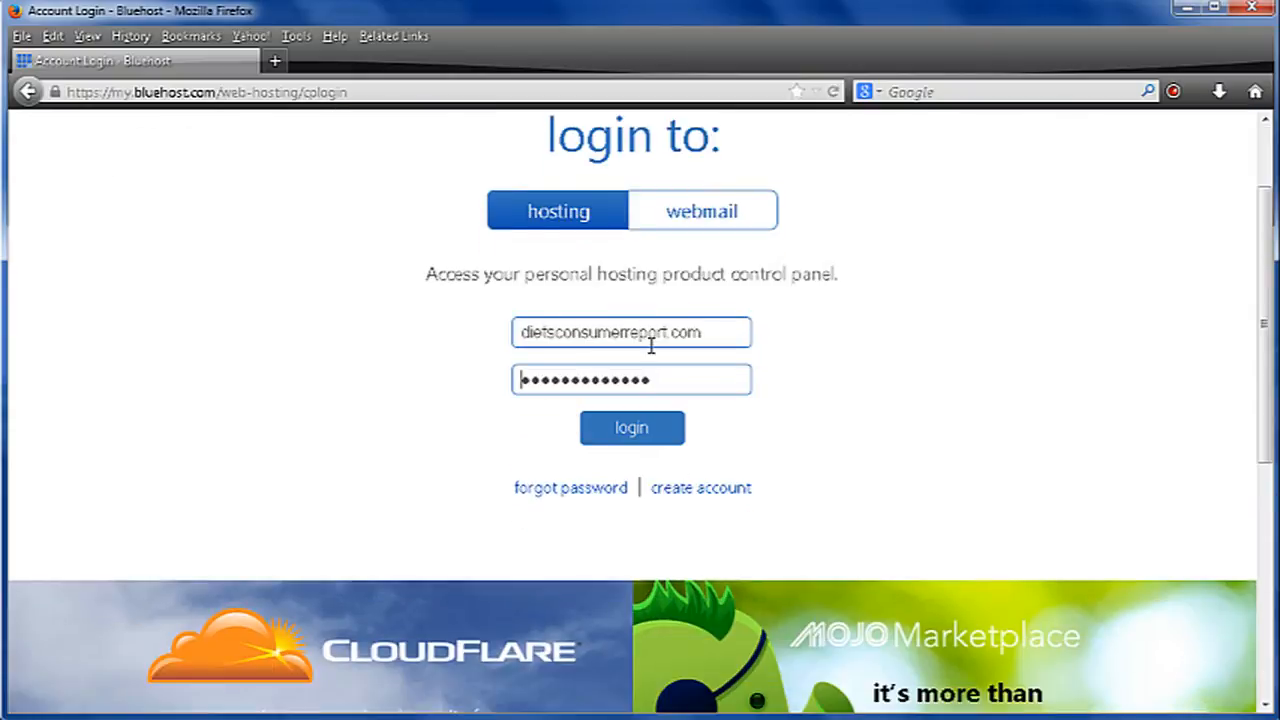
- Log in and browse the cPanel sections, scrolling back up to Website Builders
click(640, 440)
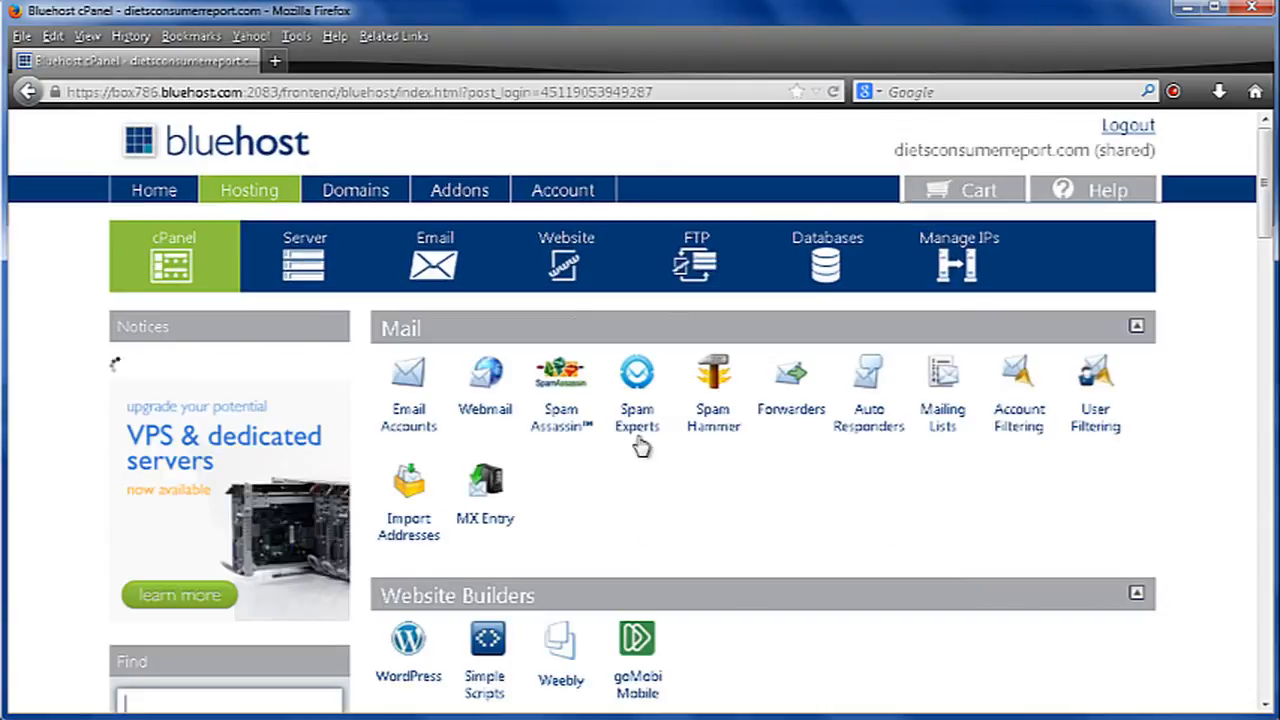
scroll(820, 540, down, 5)
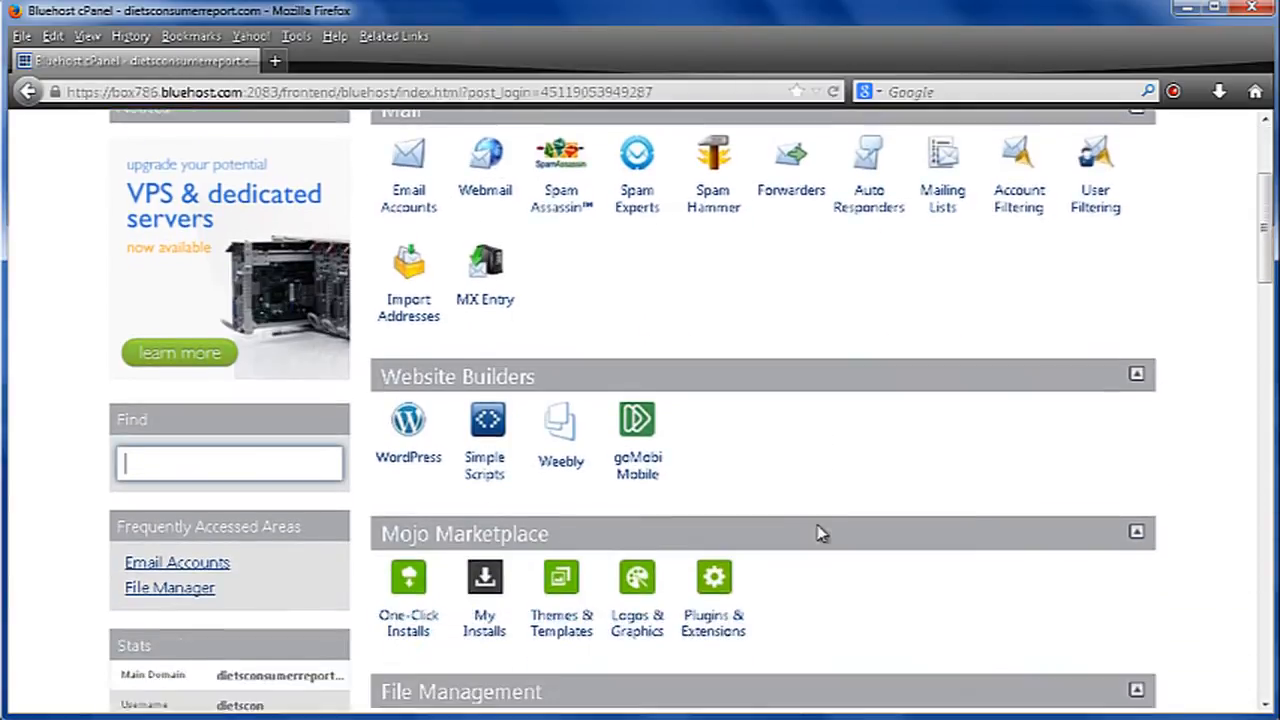
scroll(818, 487, down, 3)
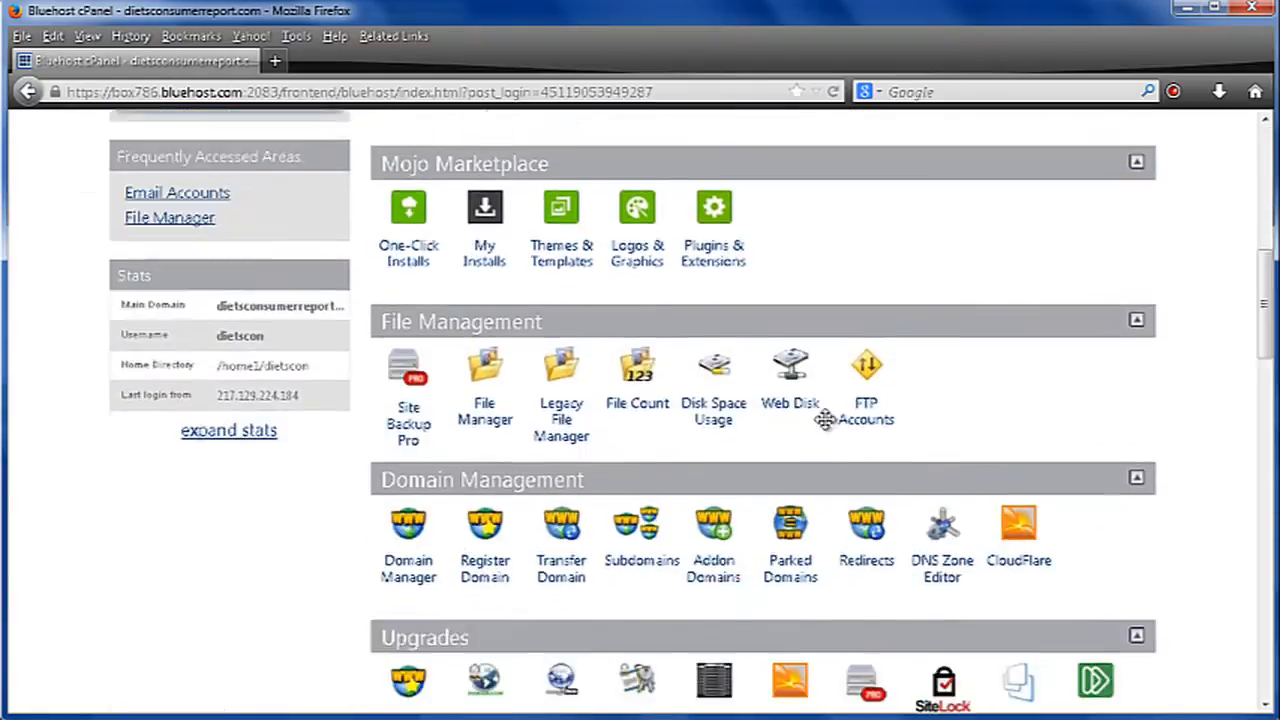
scroll(700, 495, down, 4)
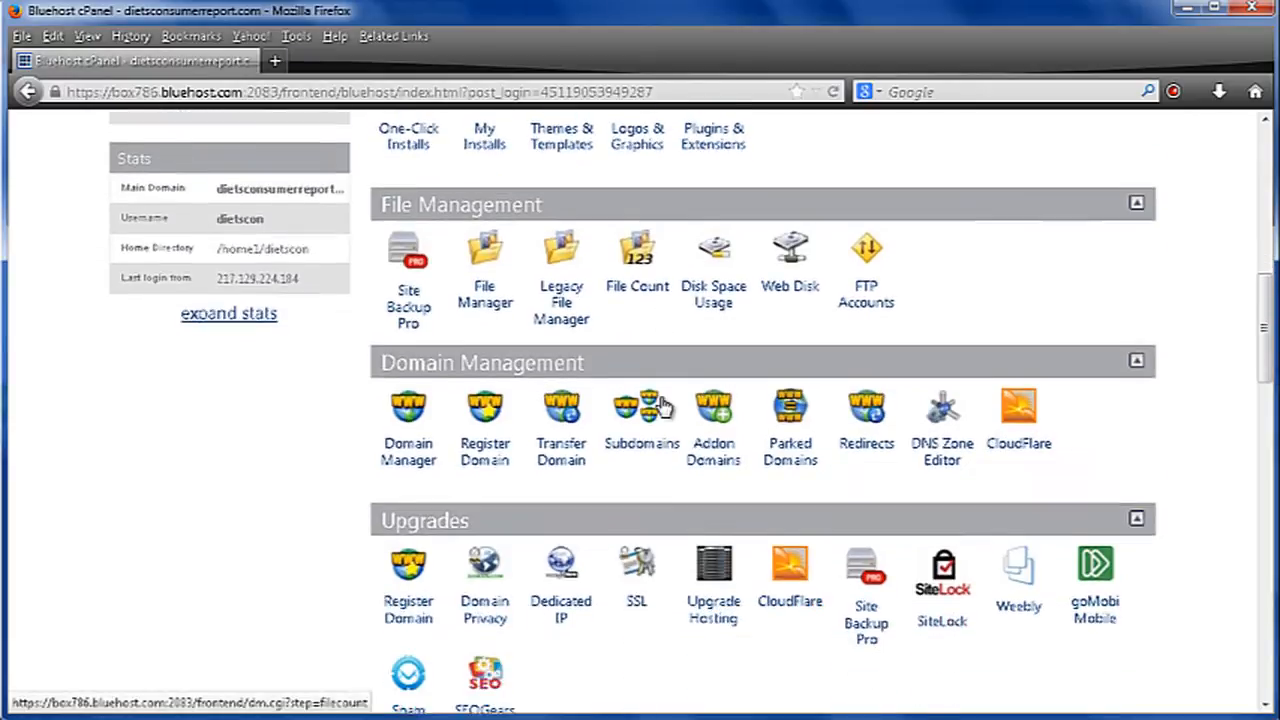
scroll(660, 405, down, 8)
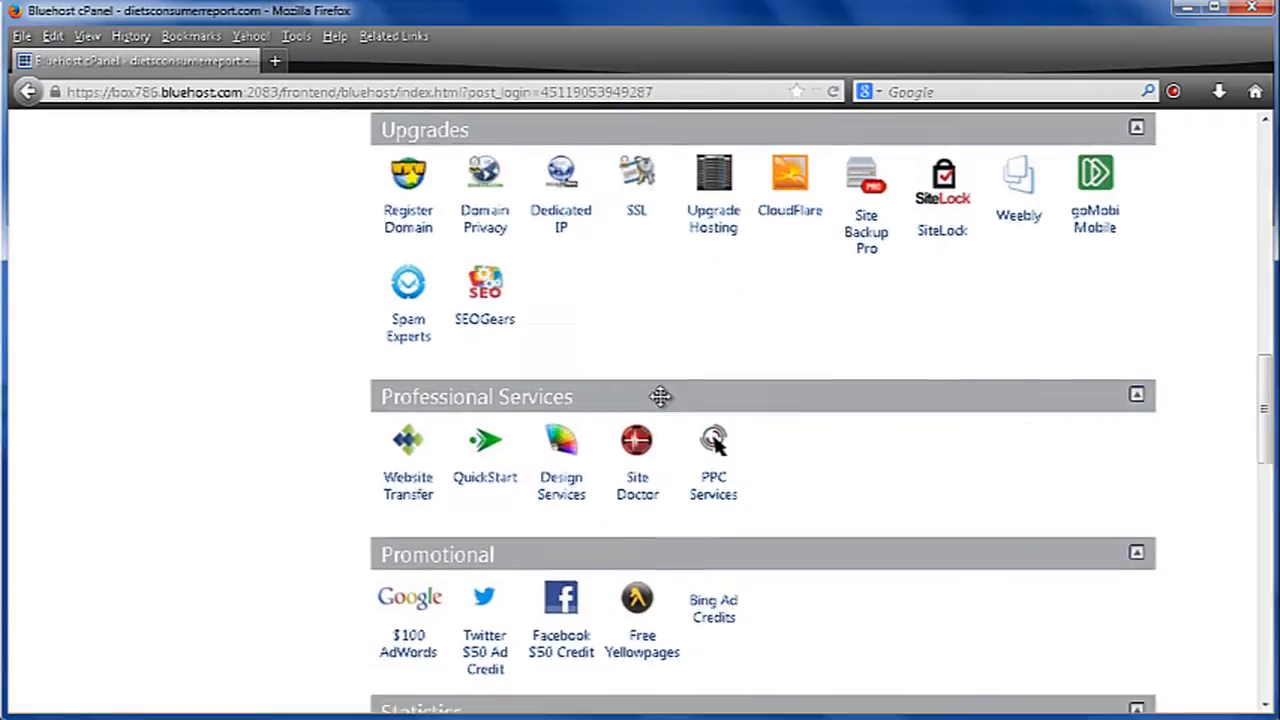
scroll(660, 405, down, 2)
scroll(655, 400, down, 9)
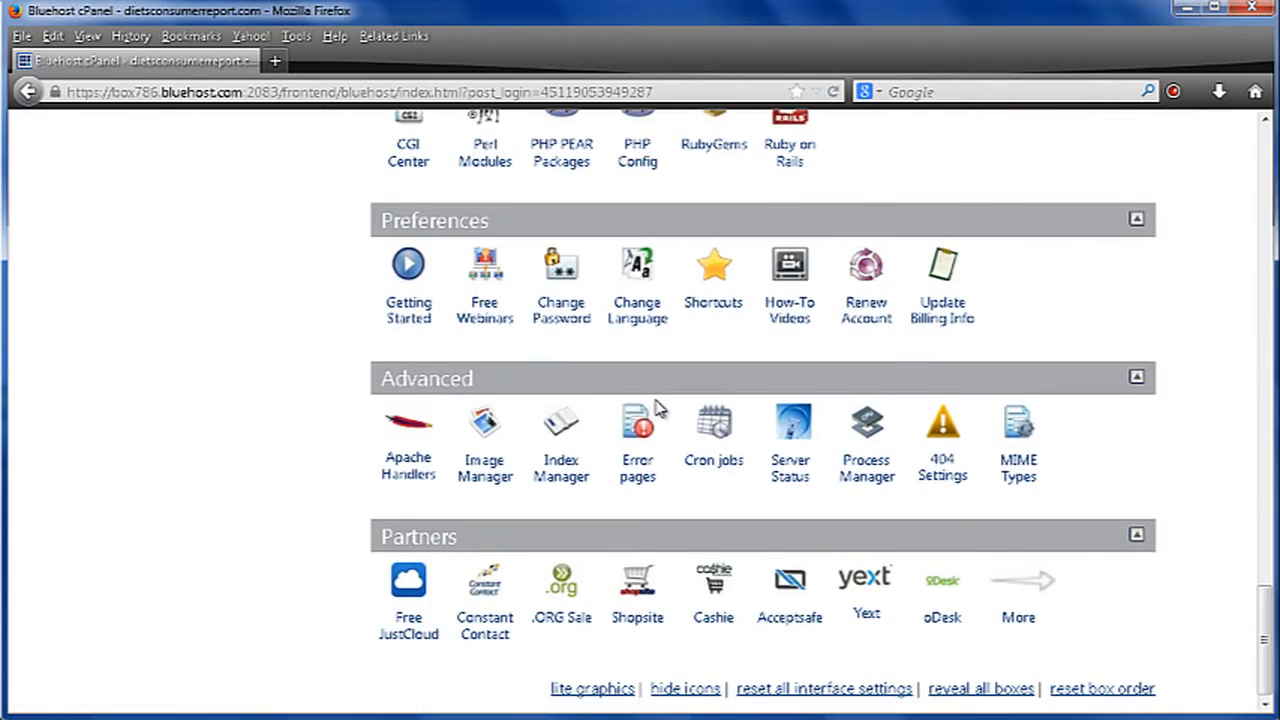
scroll(655, 405, up, 20)
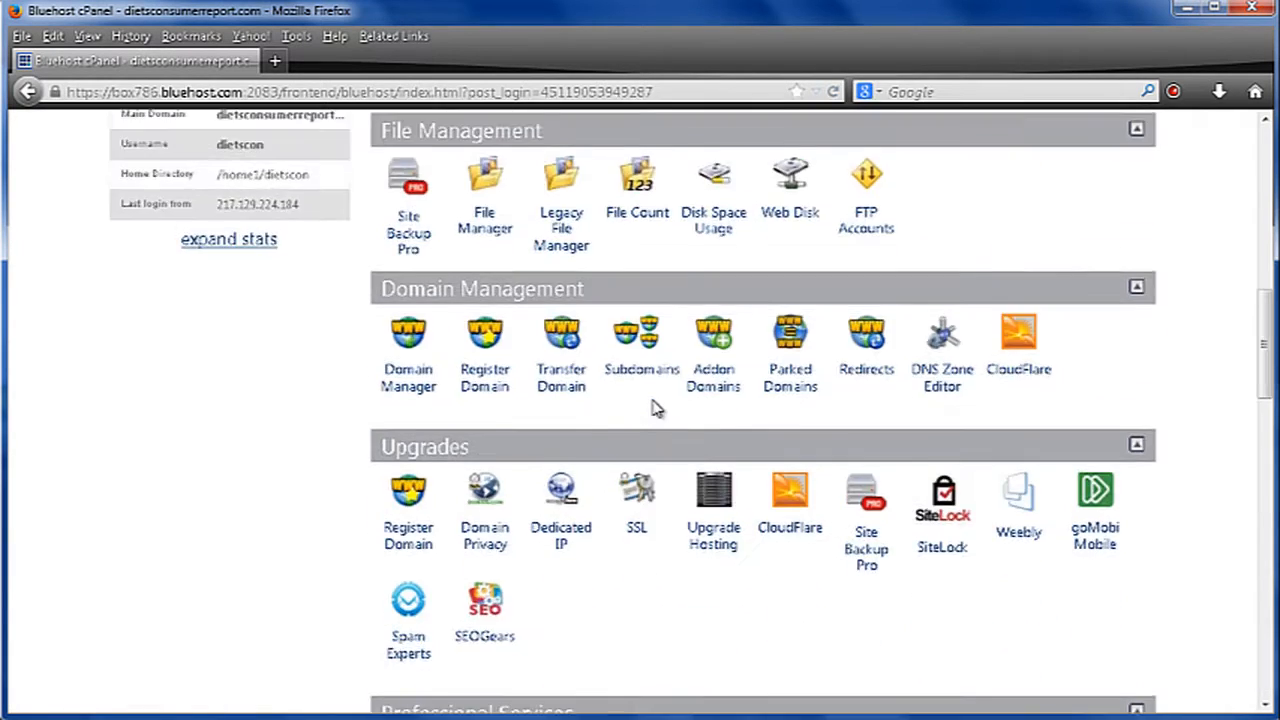
scroll(655, 408, up, 10)
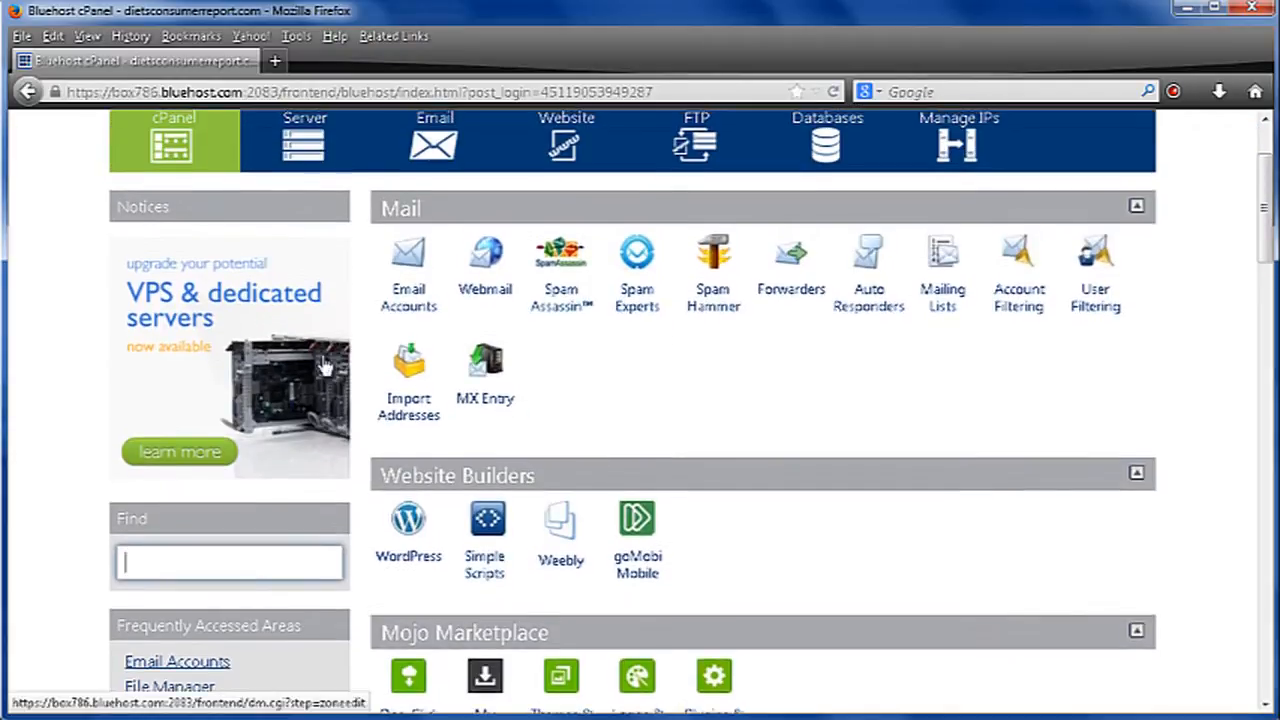
scroll(325, 367, up, 2)
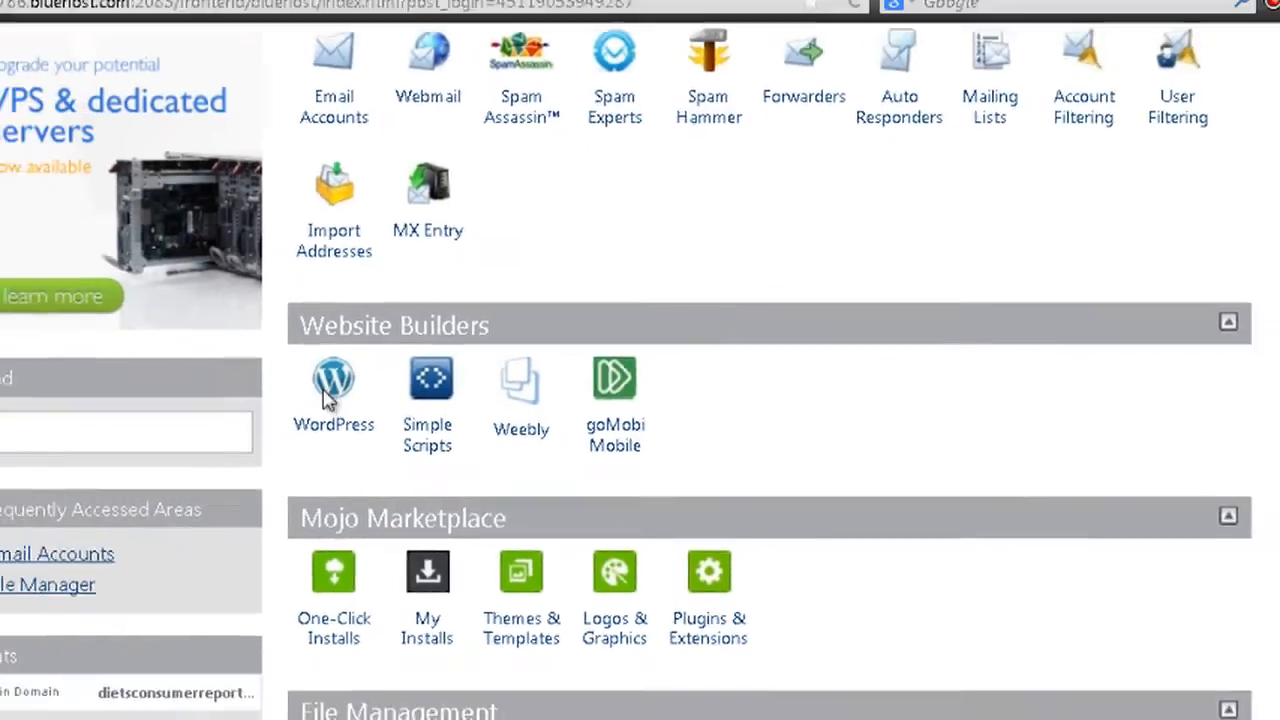
- Launch the WordPress installer from Website Builders, opening the MOJO Marketplace page in a new tab
click(201, 370)
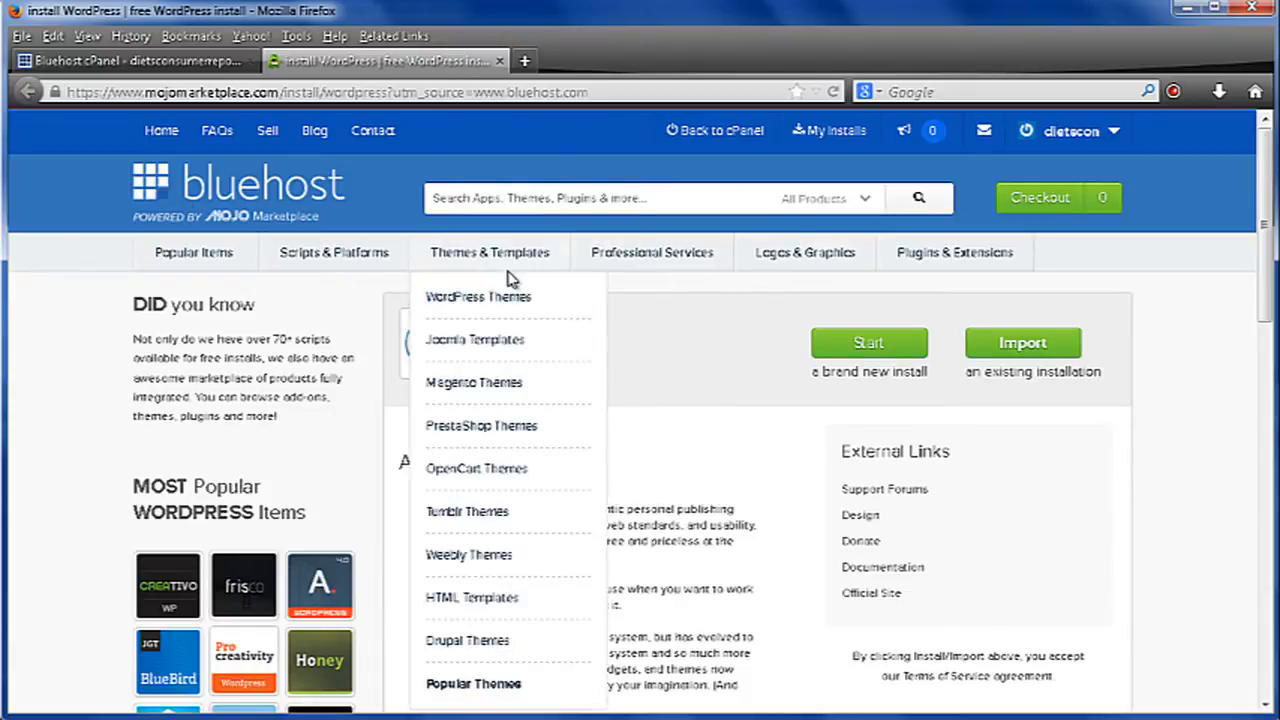
scroll(740, 293, down, 2)
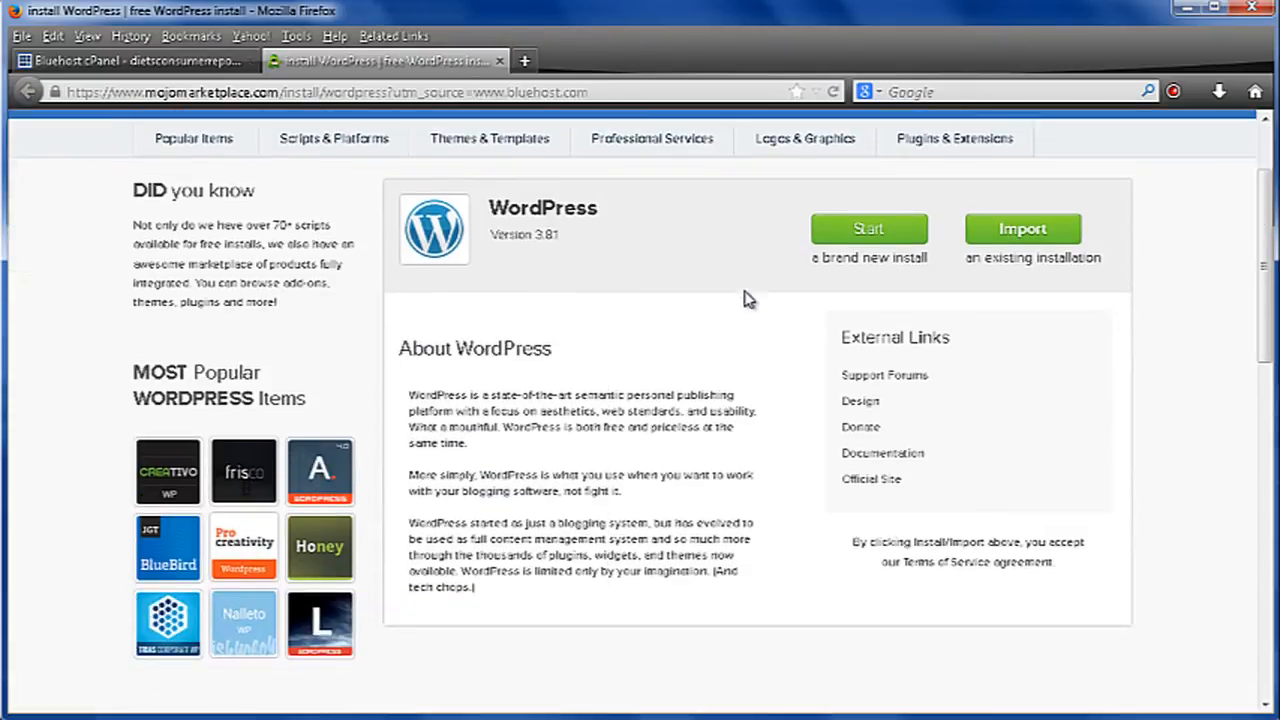
scroll(743, 286, up, 2)
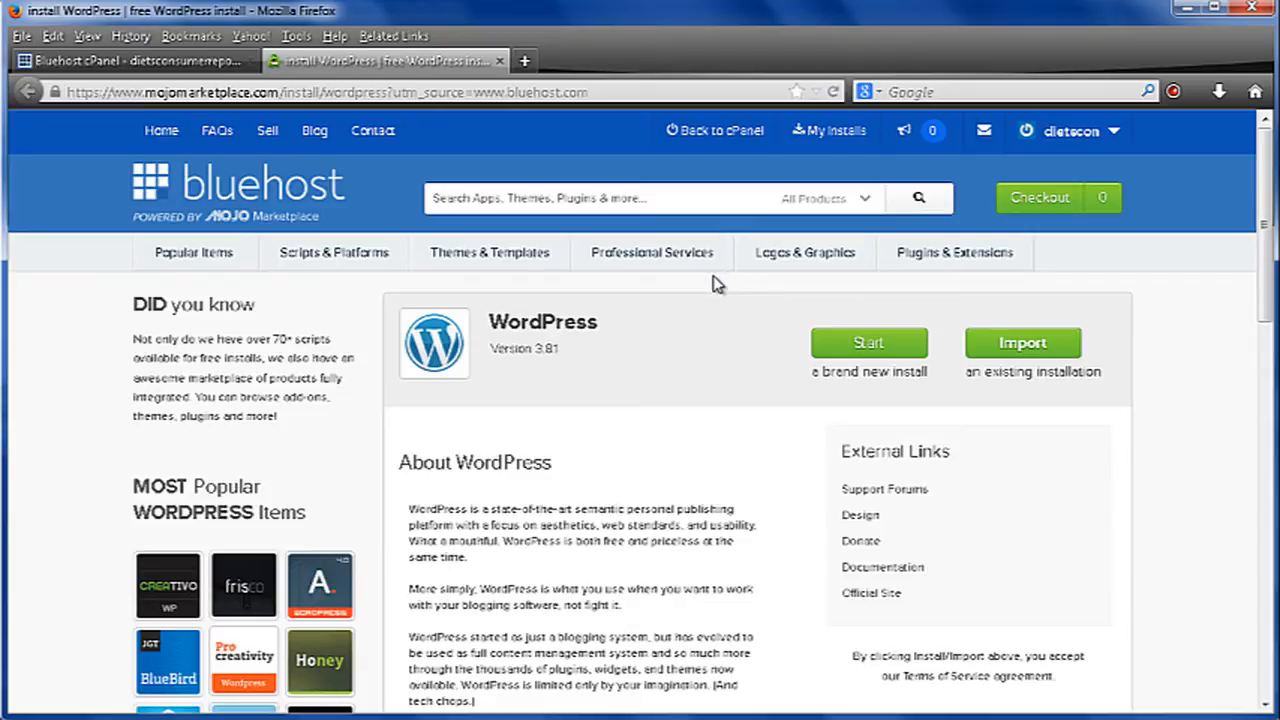
scroll(630, 286, down, 2)
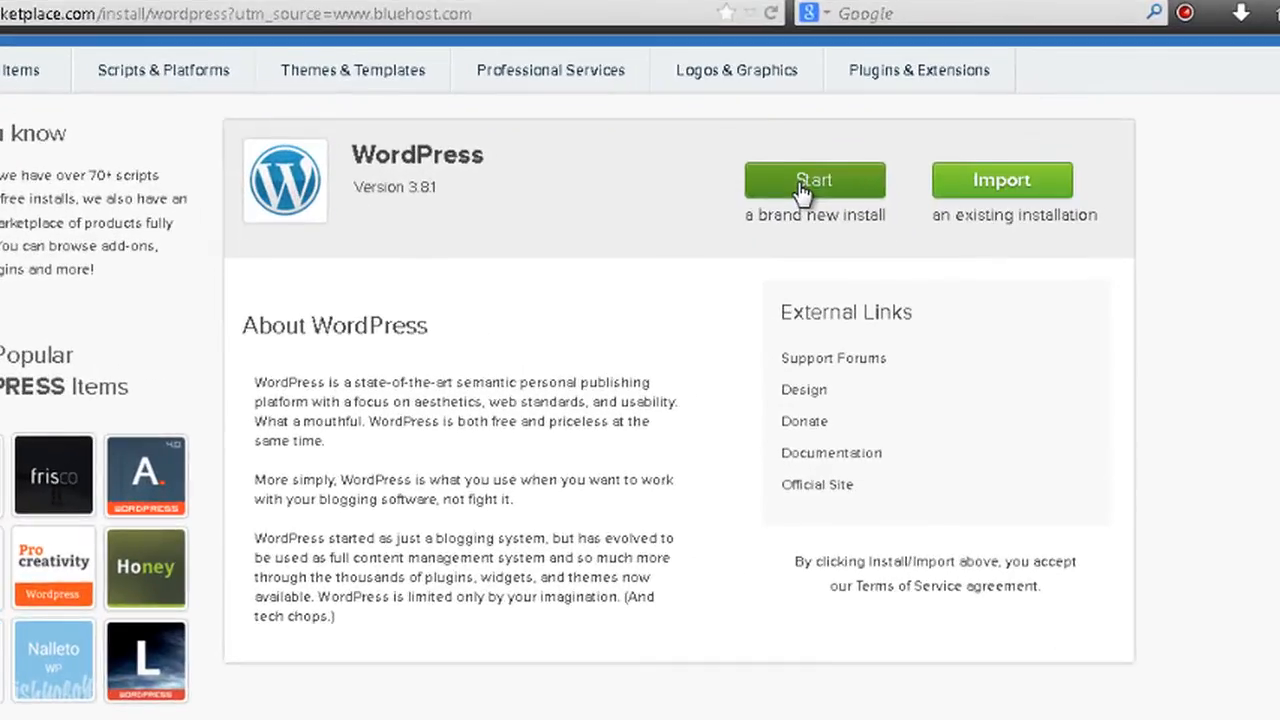
click(780, 194)
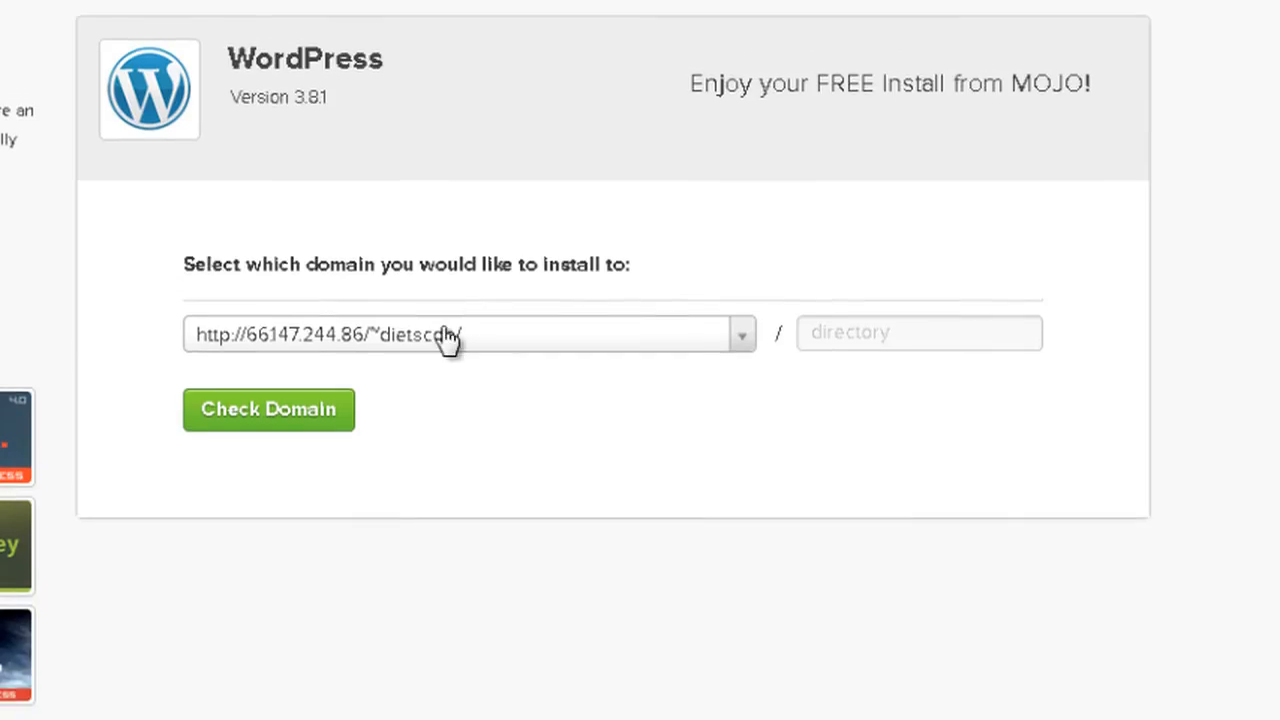
click(447, 338)
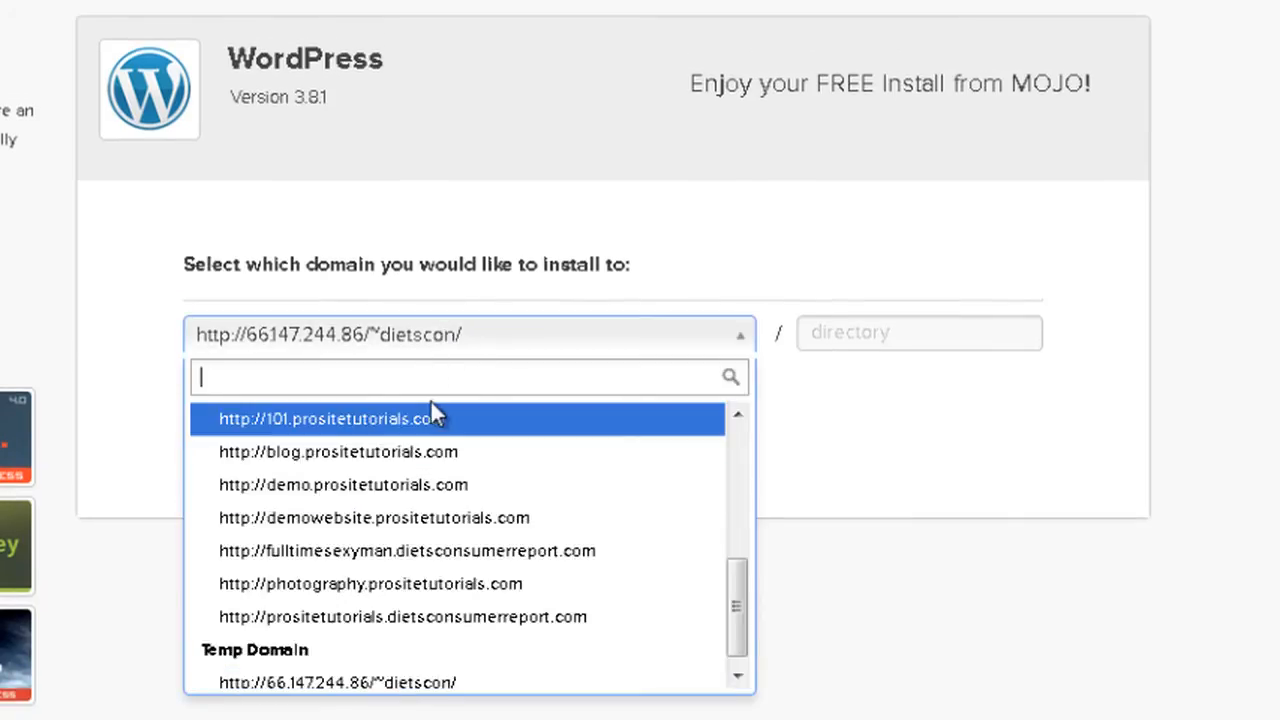
scroll(450, 468, up, 2)
scroll(452, 474, down, 1)
scroll(452, 478, down, 1)
click(443, 443)
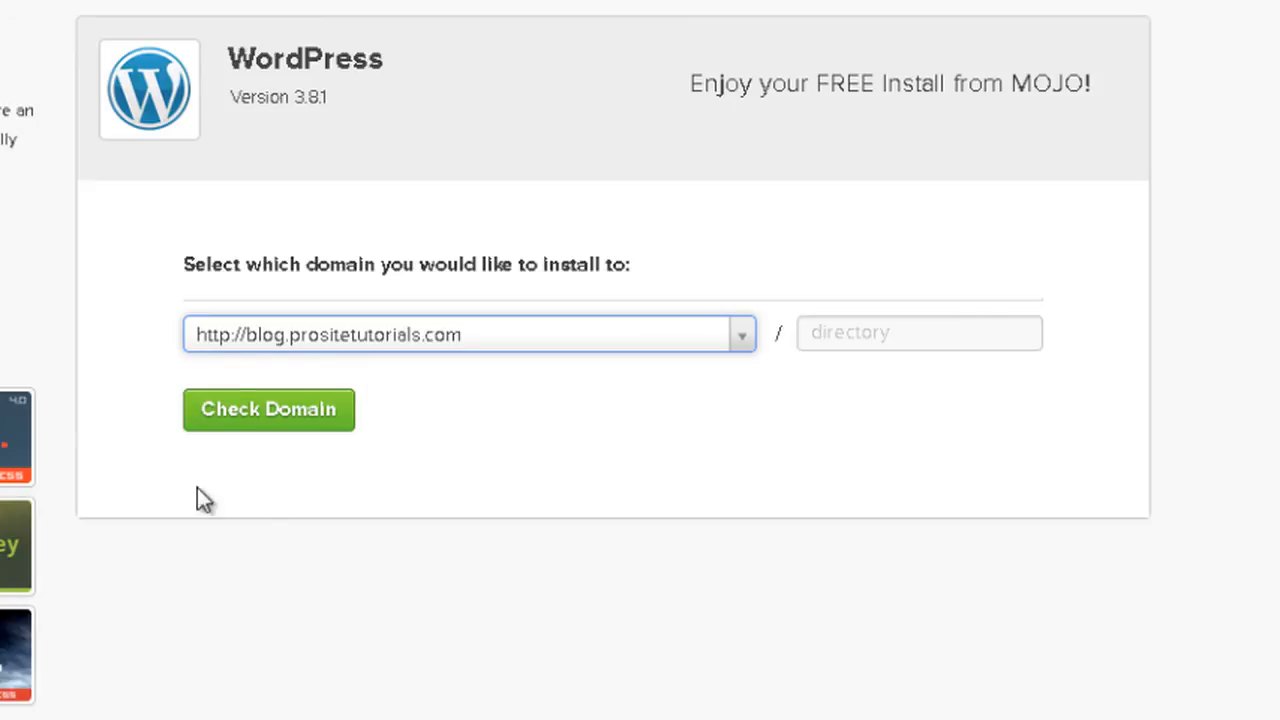
- Check the domain and continue past the existing-files overwrite warning
click(304, 426)
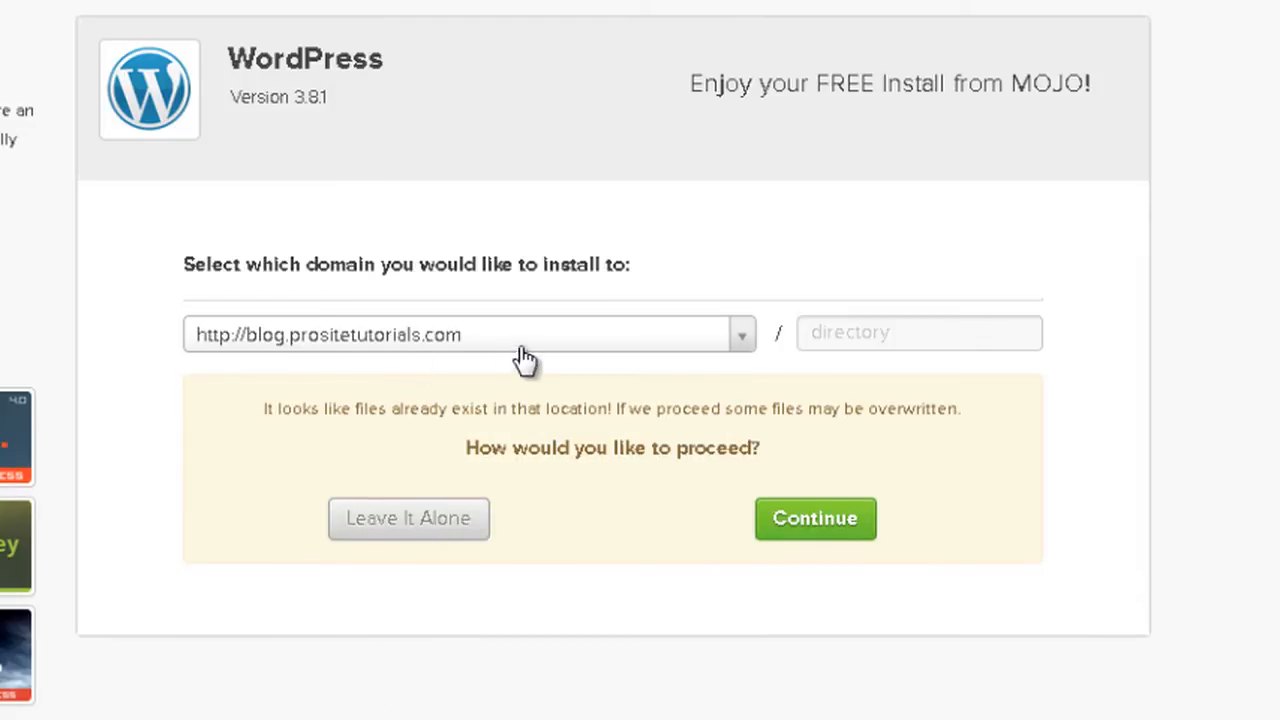
scroll(522, 348, down, 2)
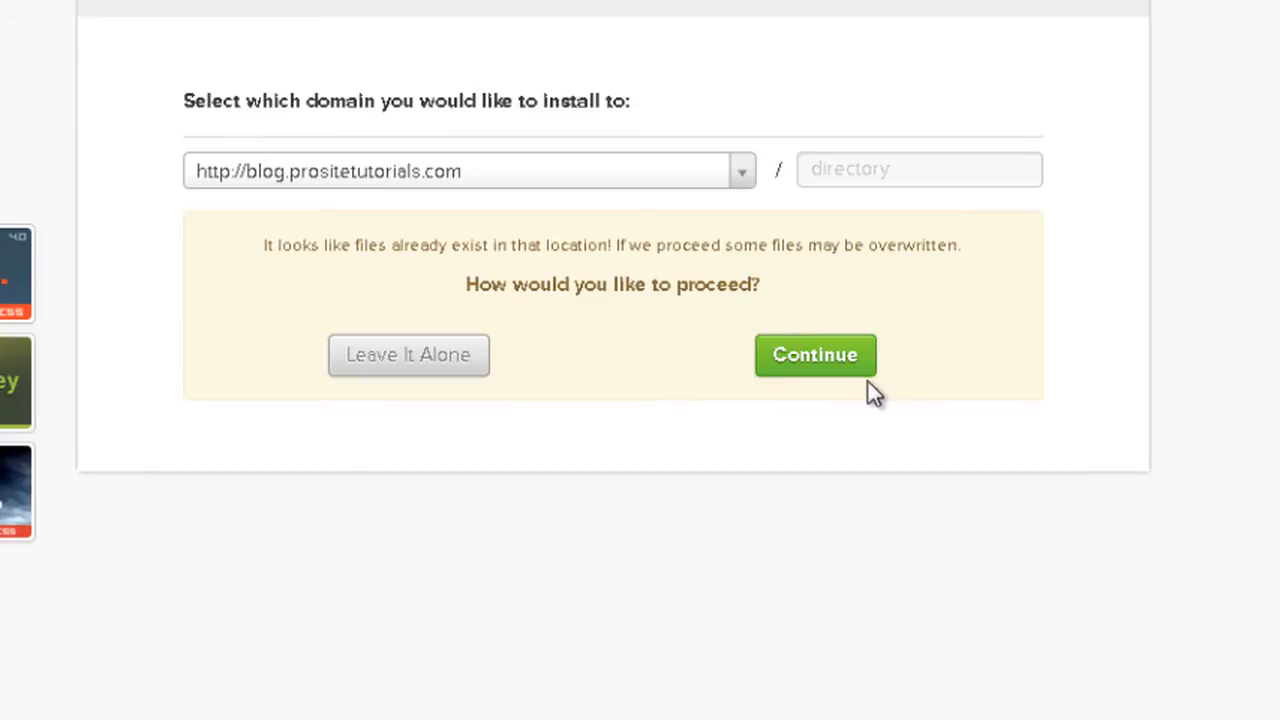
click(797, 378)
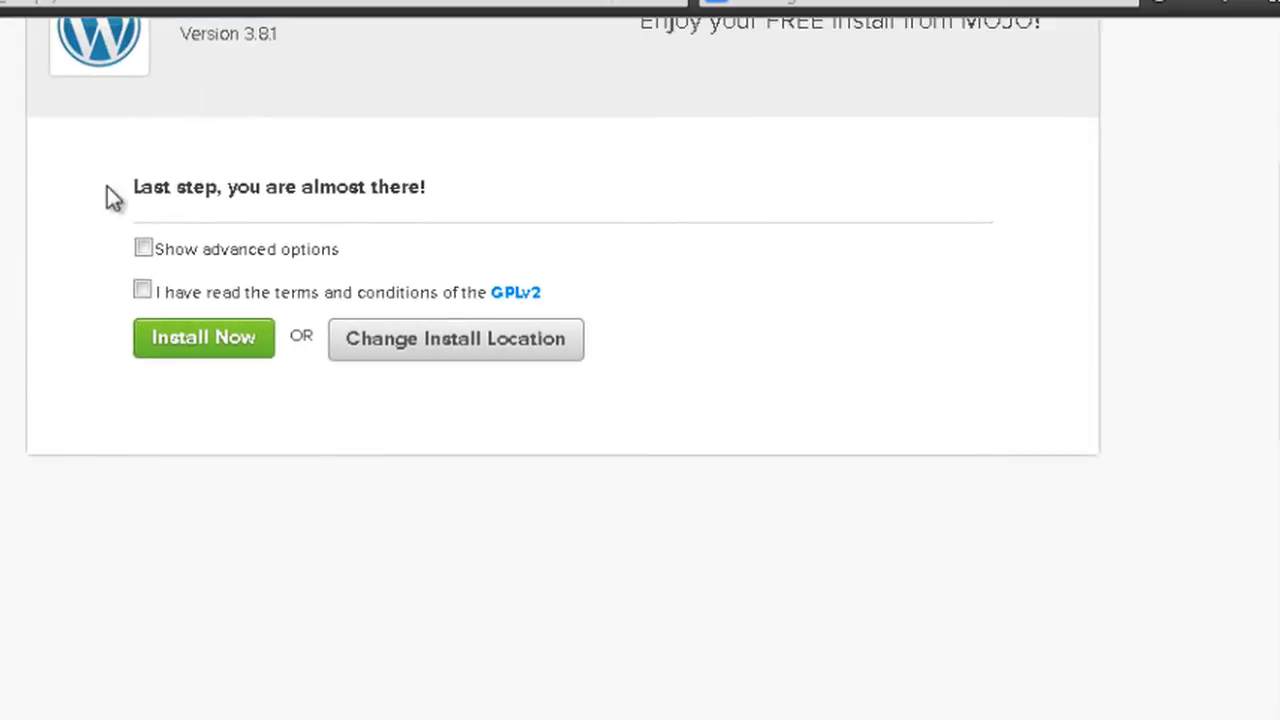
- In advanced options, replace the 'My Blog' site title with a food-critic title
click(150, 248)
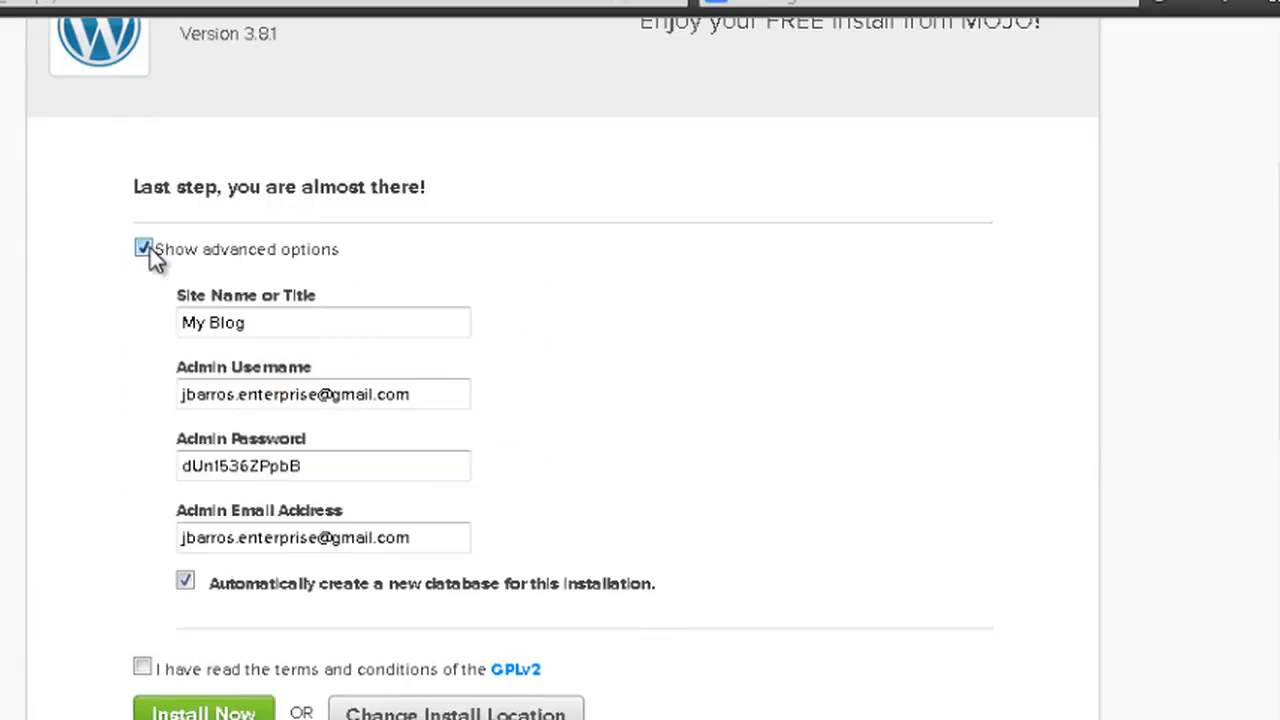
scroll(464, 488, down, 3)
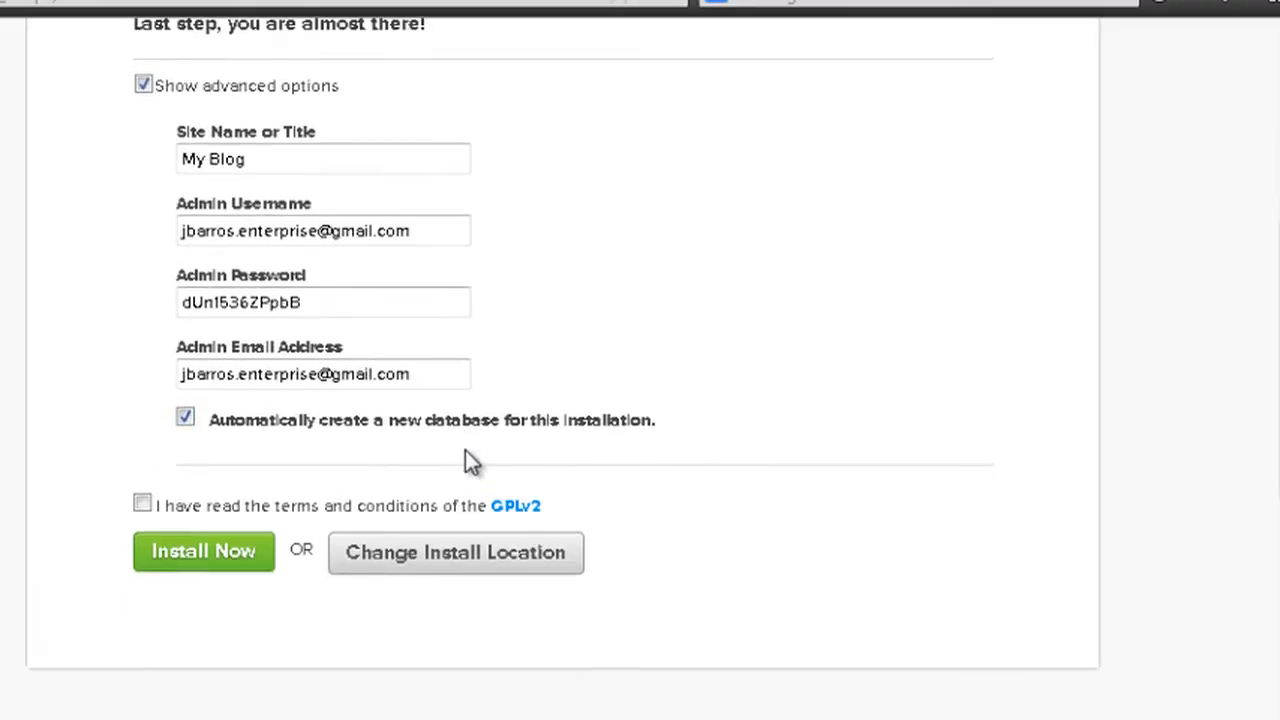
scroll(467, 352, up, 3)
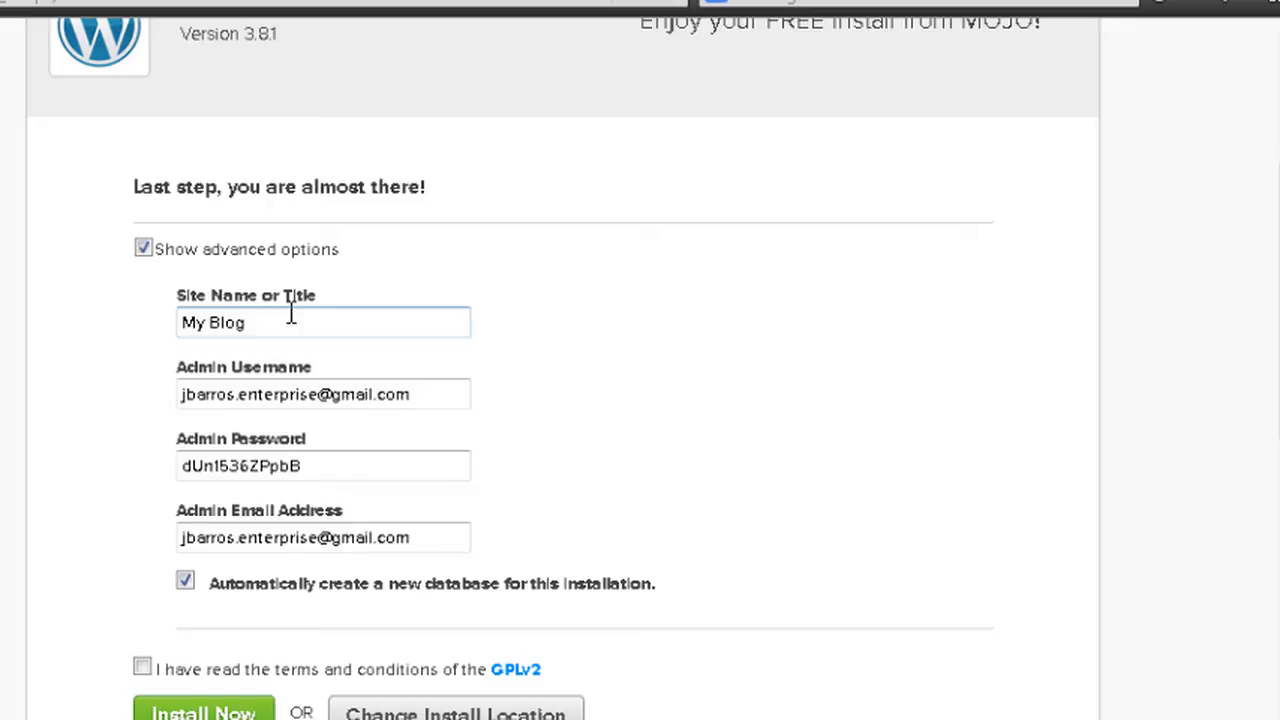
drag(290, 315, 84, 318)
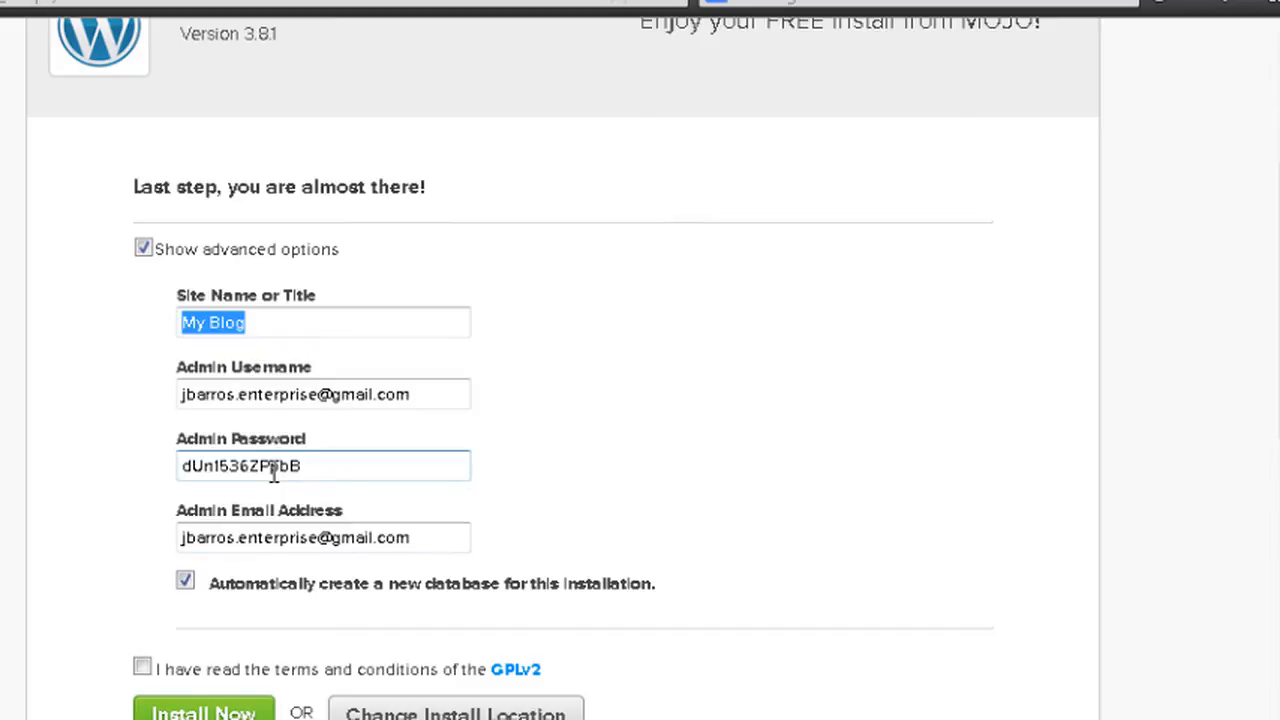
text(Jordan)
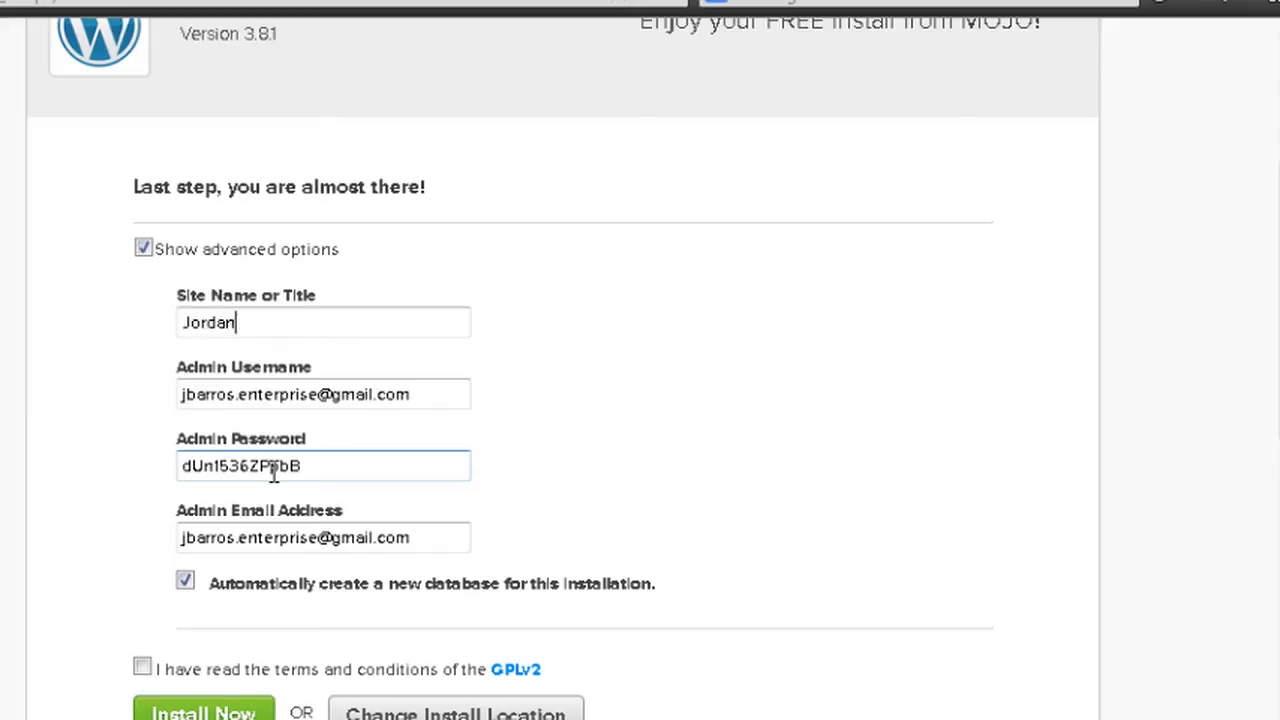
text( Food Critic)
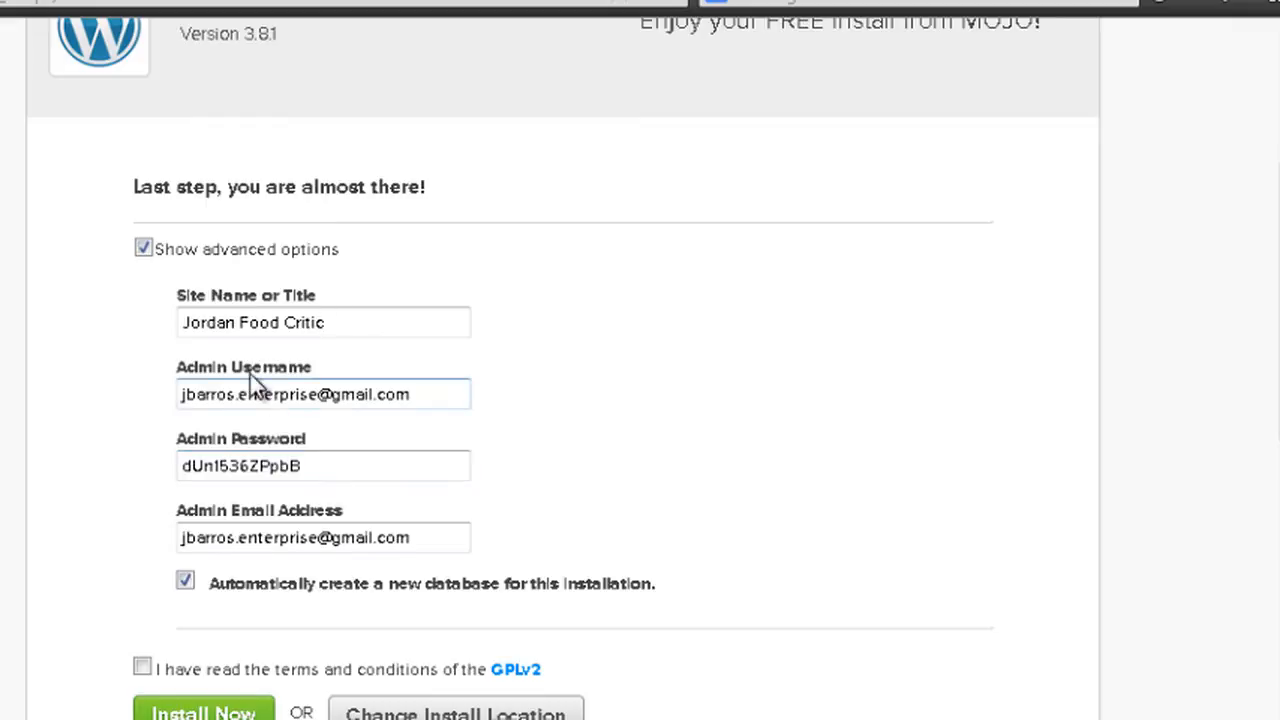
- Replace the suggested admin username with a new username
scroll(257, 350, down, 3)
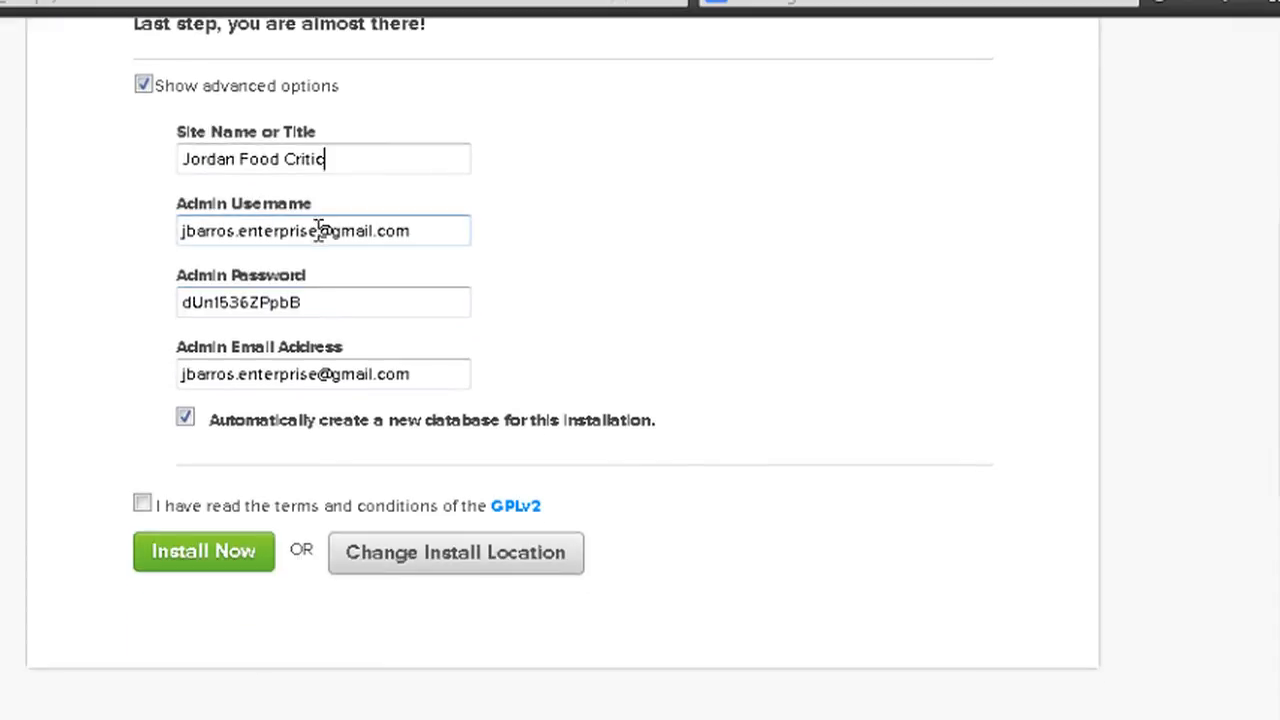
triple_click(430, 240)
text(J)
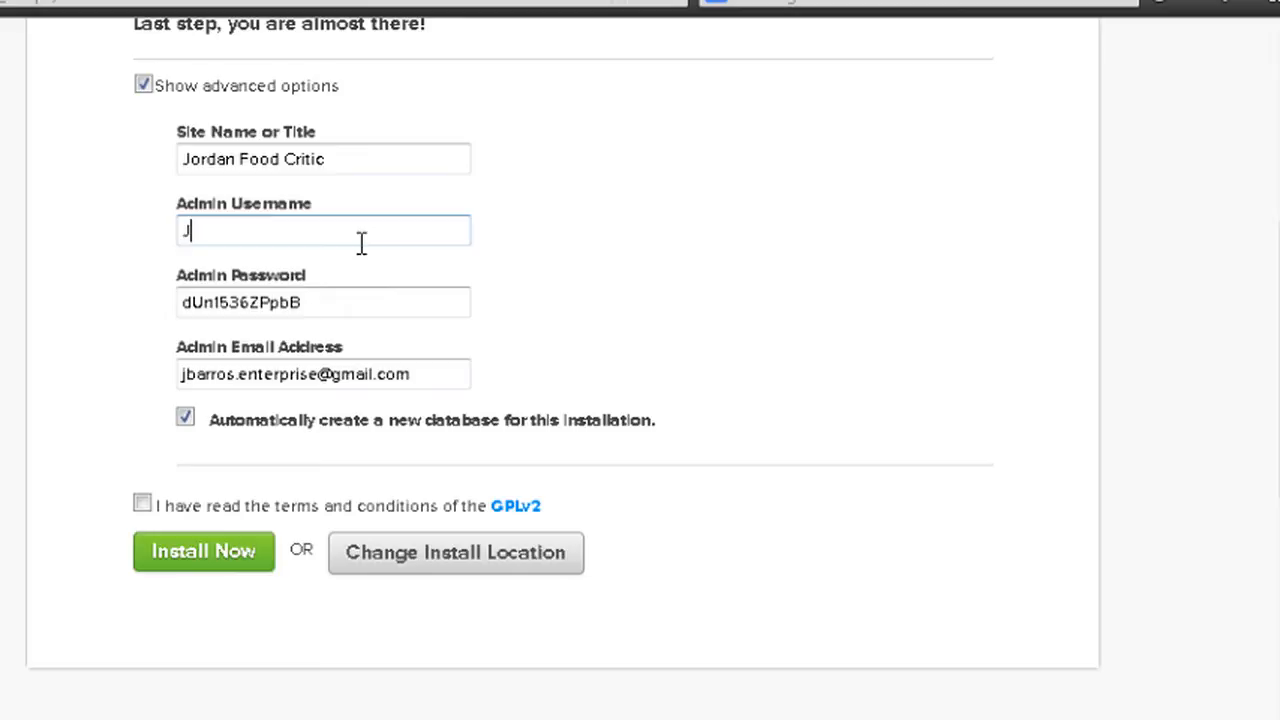
- Finish the admin username entry and replace the generated admin password with a new password
text(505)
click(358, 302)
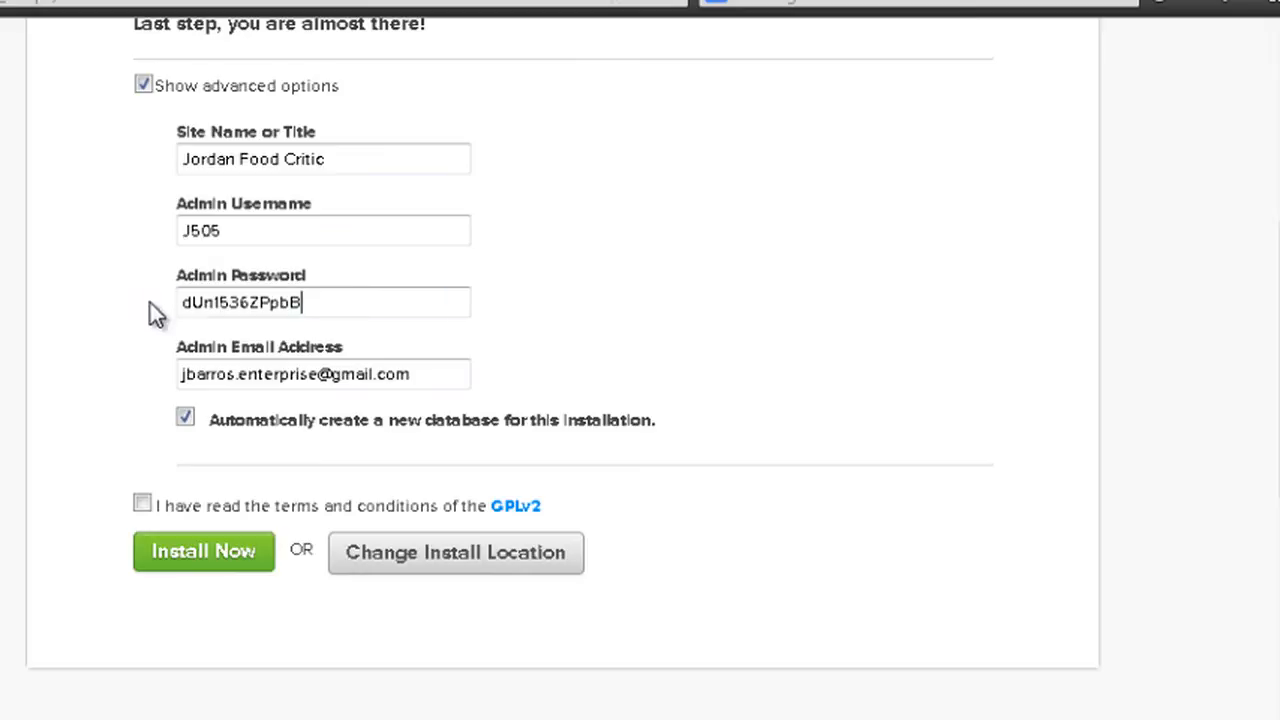
drag(180, 305, 236, 321)
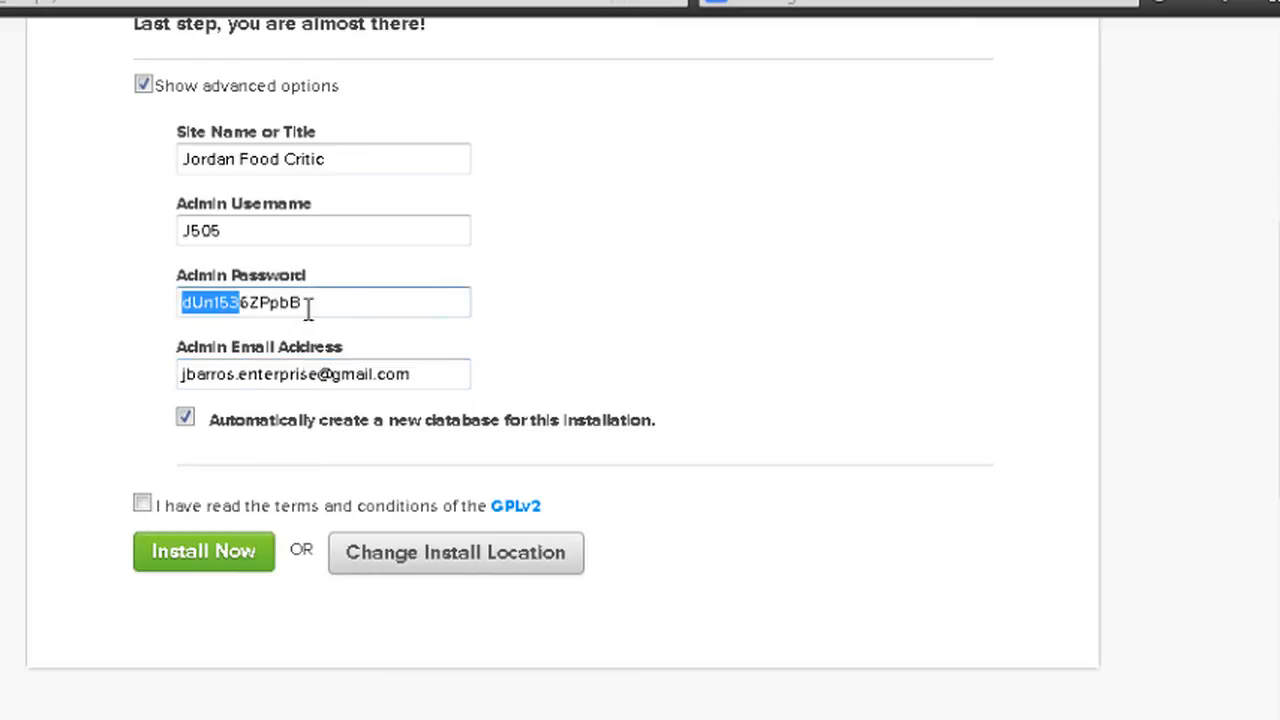
drag(306, 304, 94, 291)
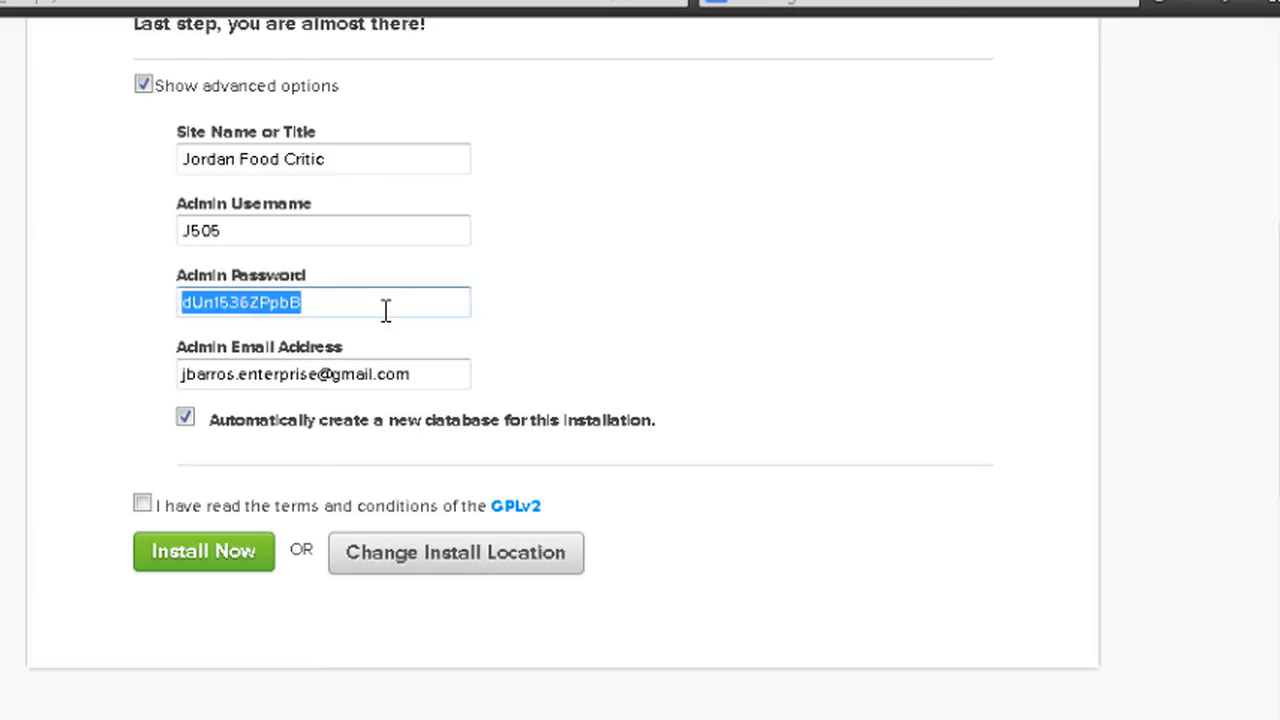
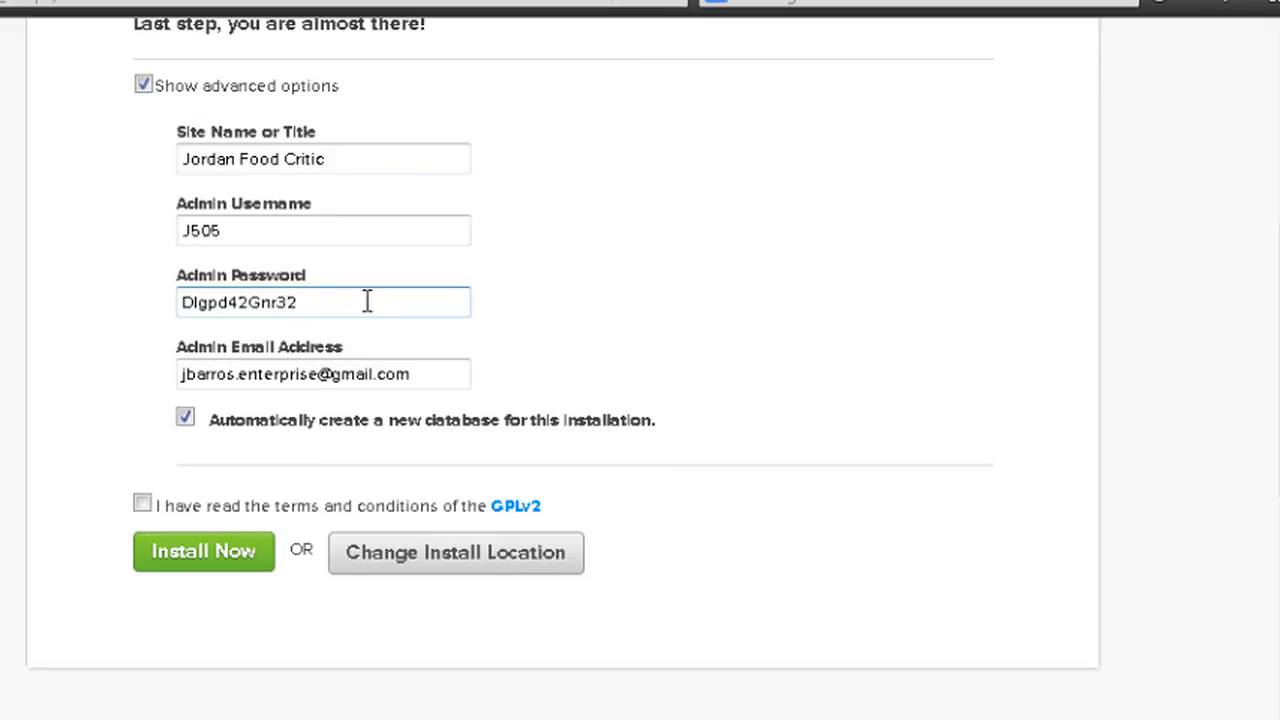
- Replace the pre-filled admin email address with the new account email
click(417, 366)
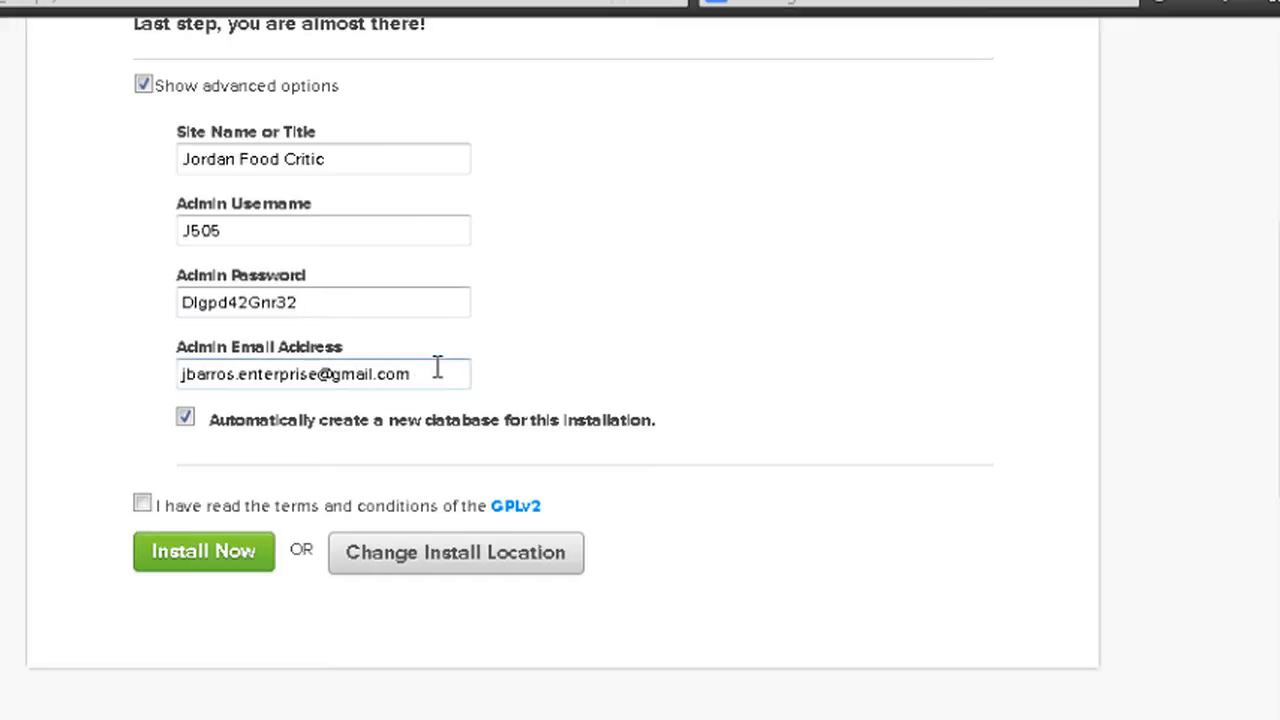
drag(437, 366, 140, 400)
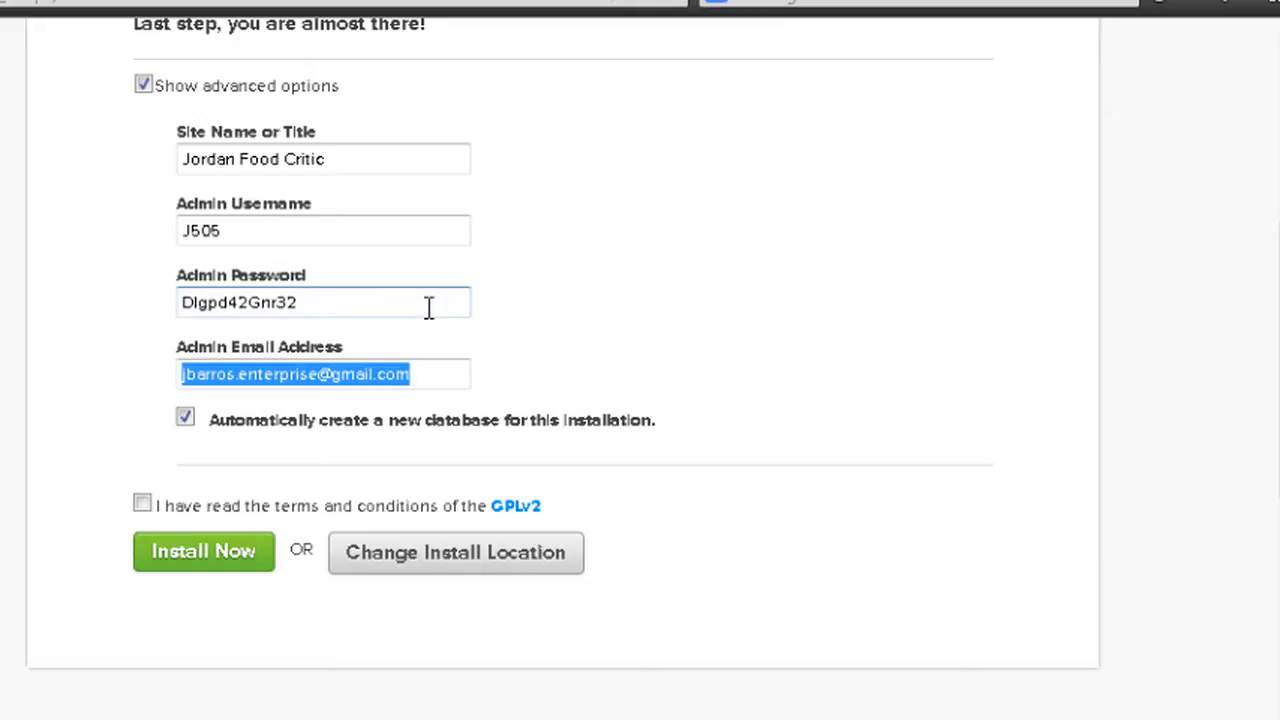
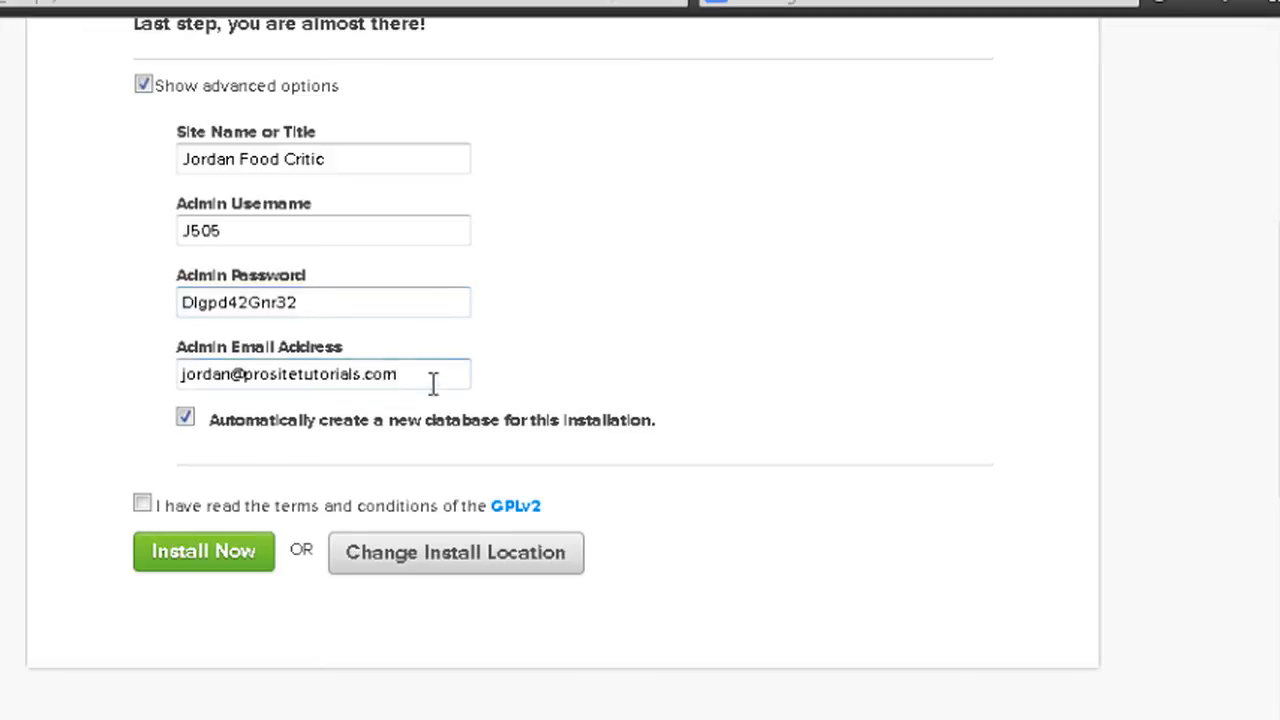
scroll(425, 395, down, 3)
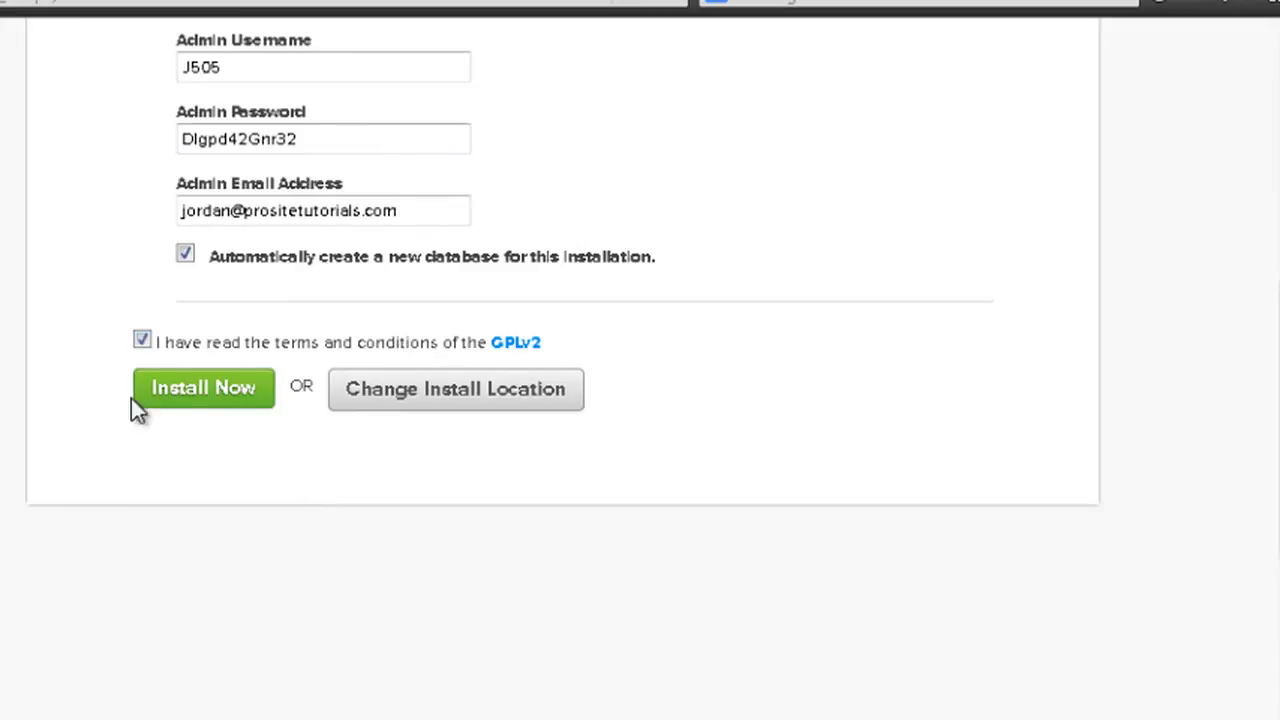
- Launch the WordPress install via Install Now and dismiss the setup notice
click(208, 391)
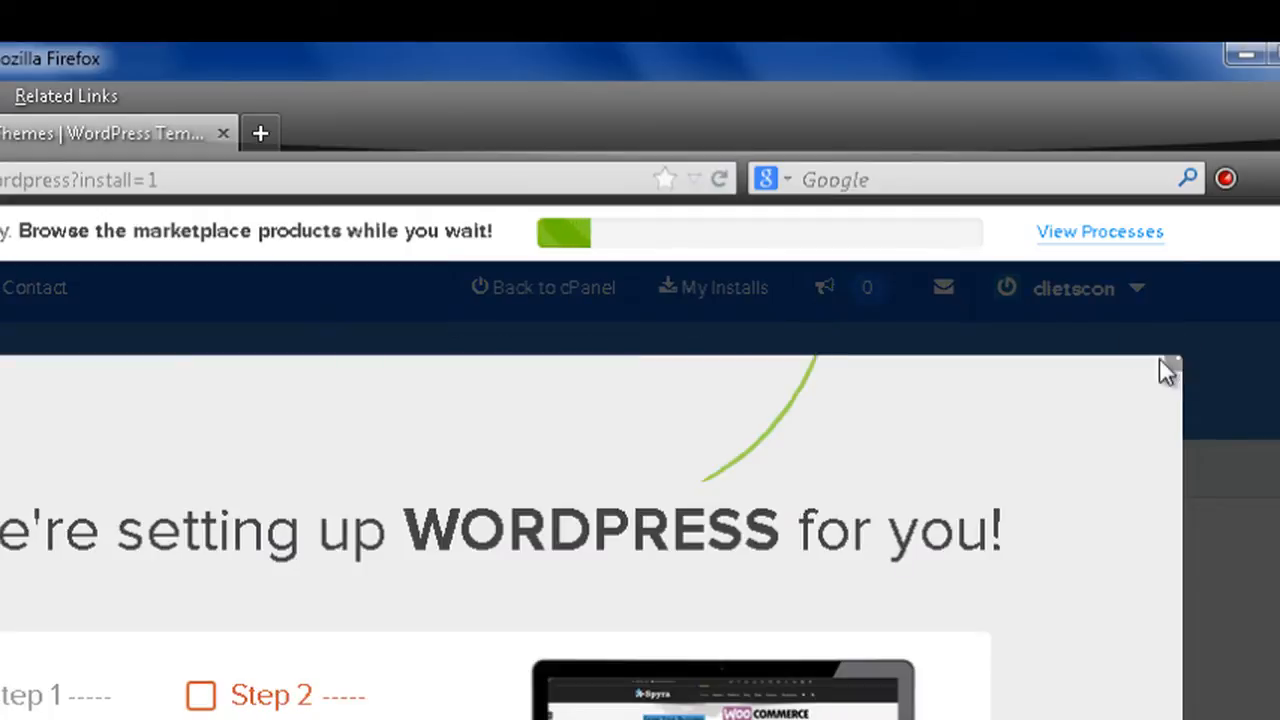
click(1168, 370)
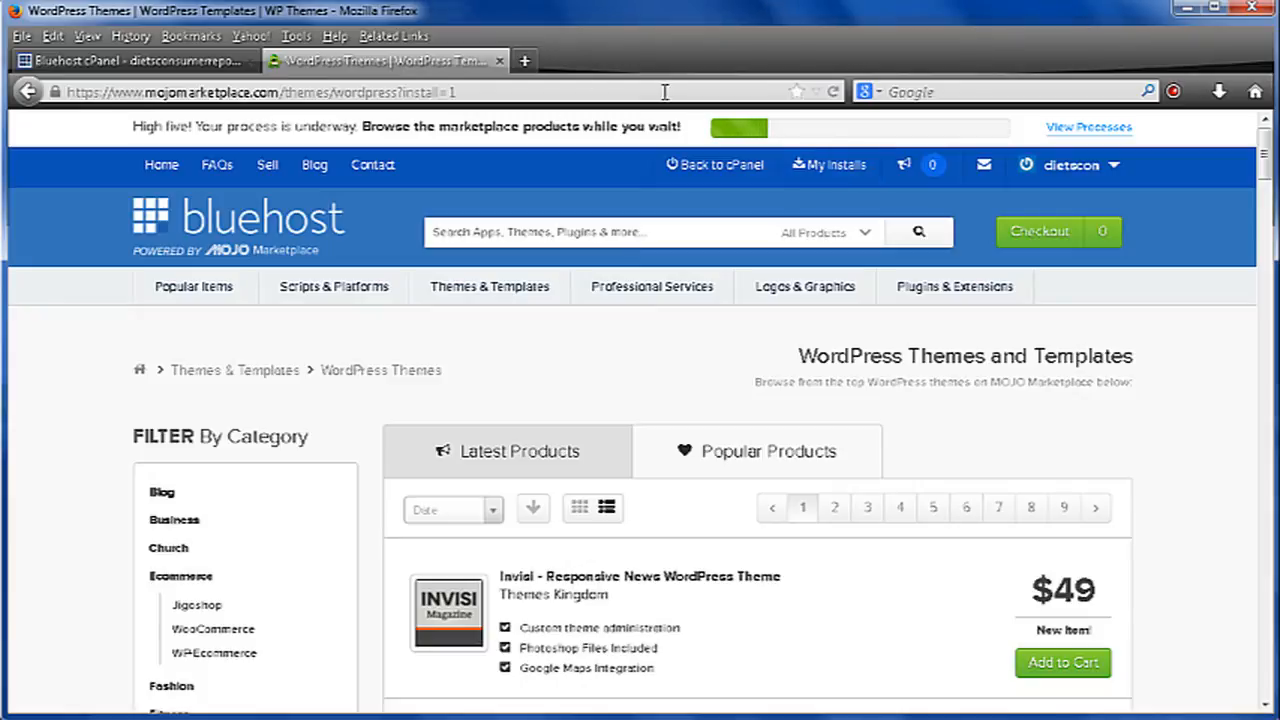
- In cPanel Email Accounts, choose blog.prositetutorials.com as the new mailbox's domain
click(100, 60)
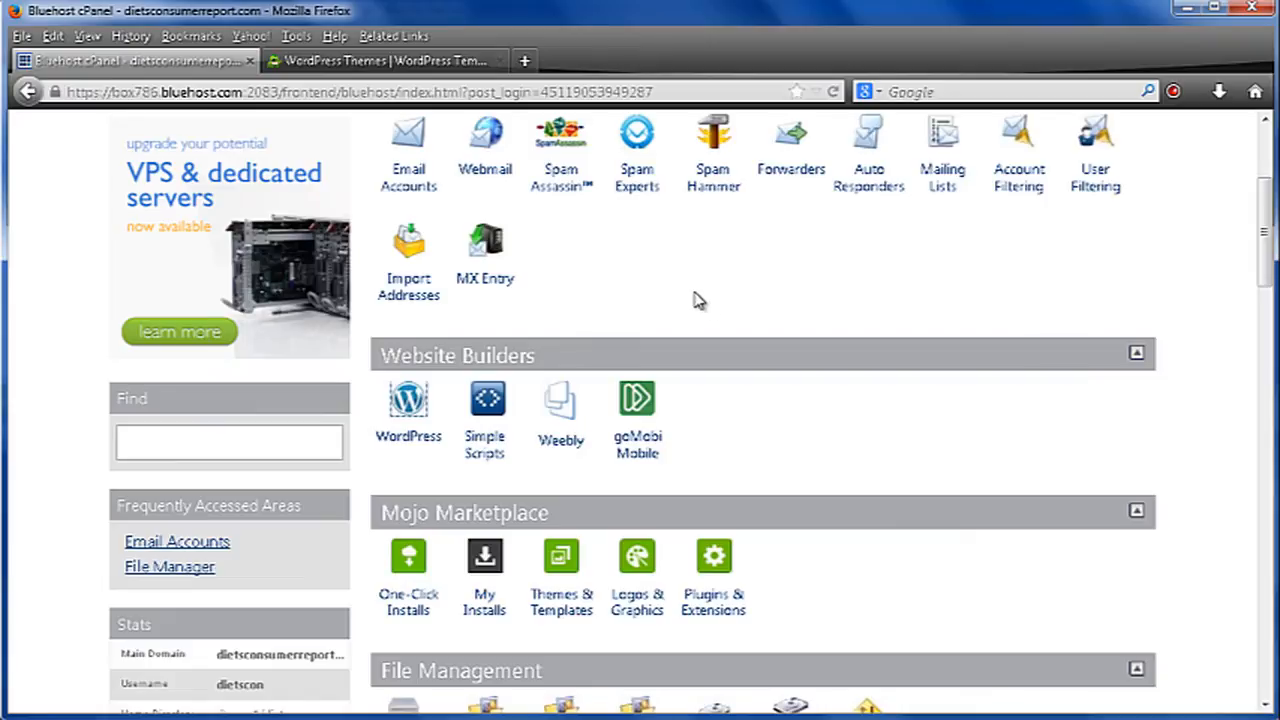
scroll(694, 297, up, 3)
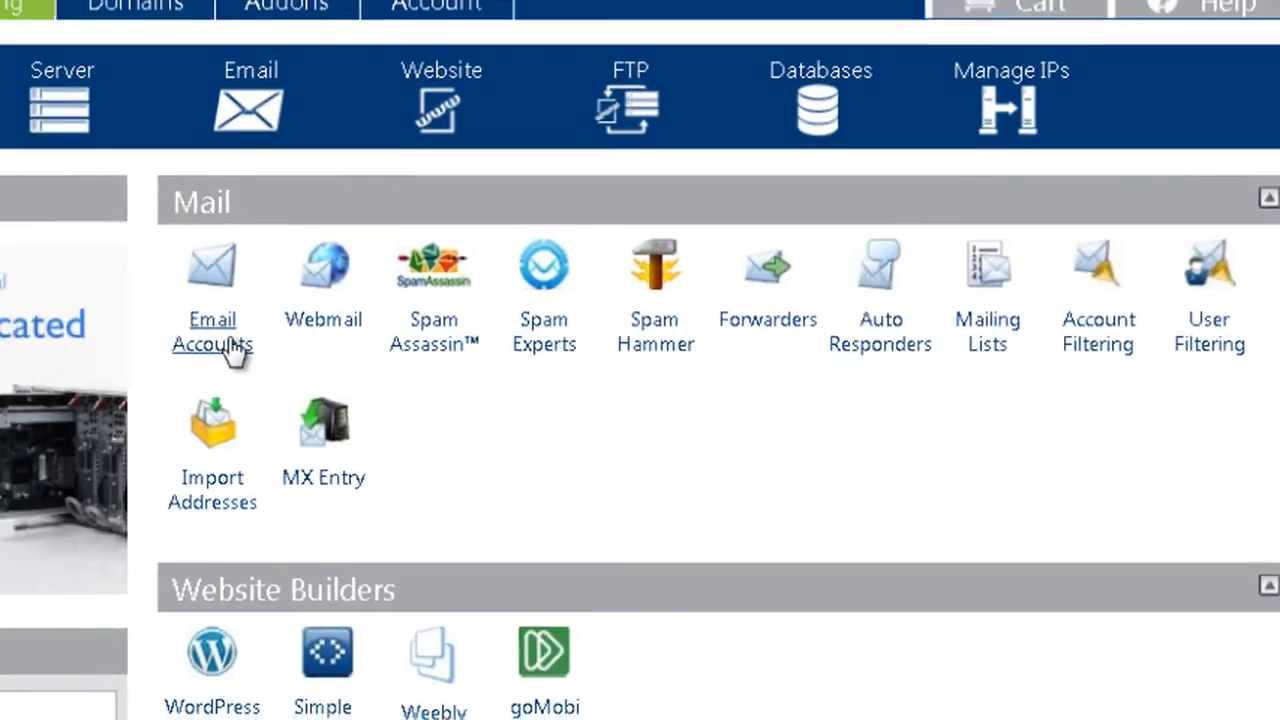
click(200, 334)
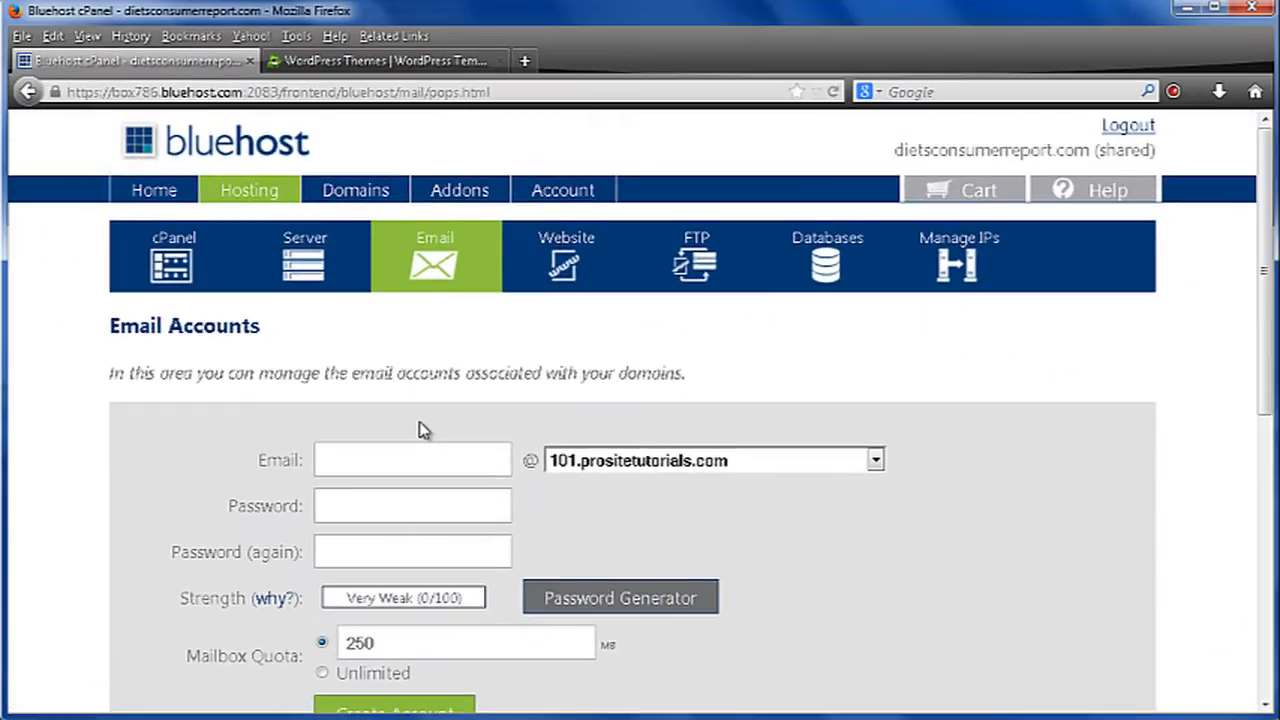
scroll(429, 371, down, 2)
scroll(446, 371, down, 4)
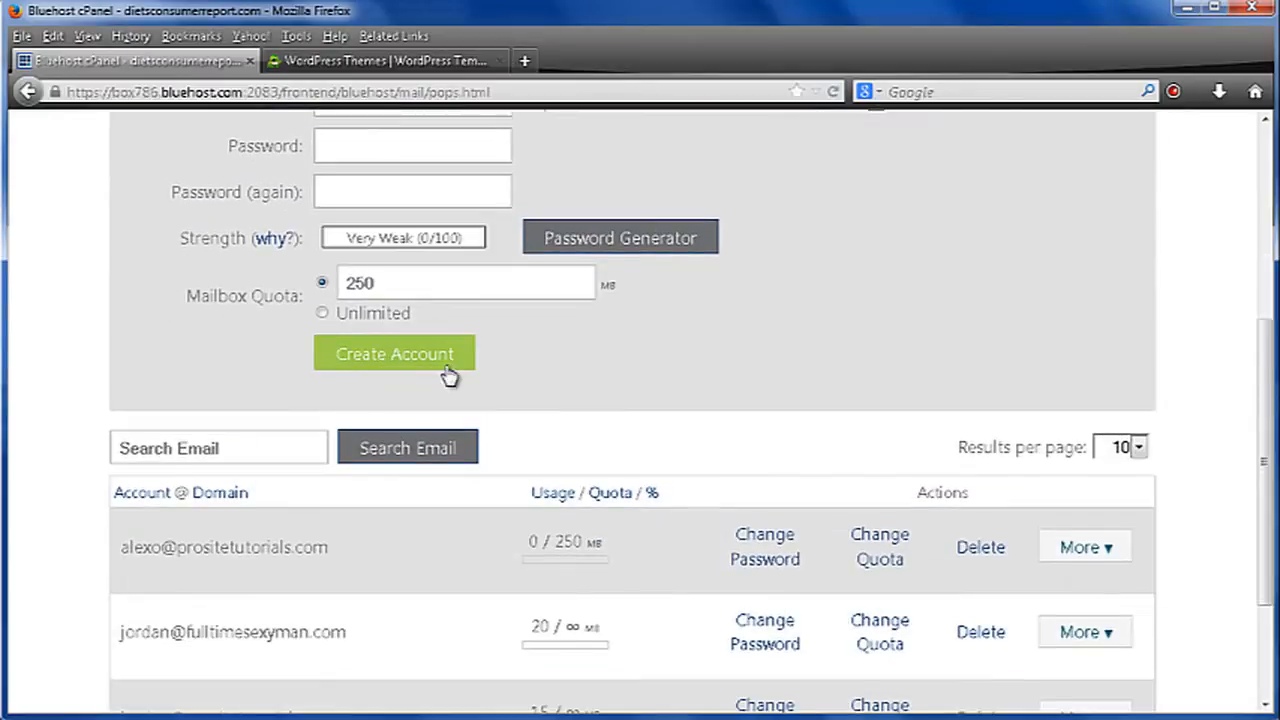
scroll(449, 375, down, 3)
scroll(296, 463, up, 1)
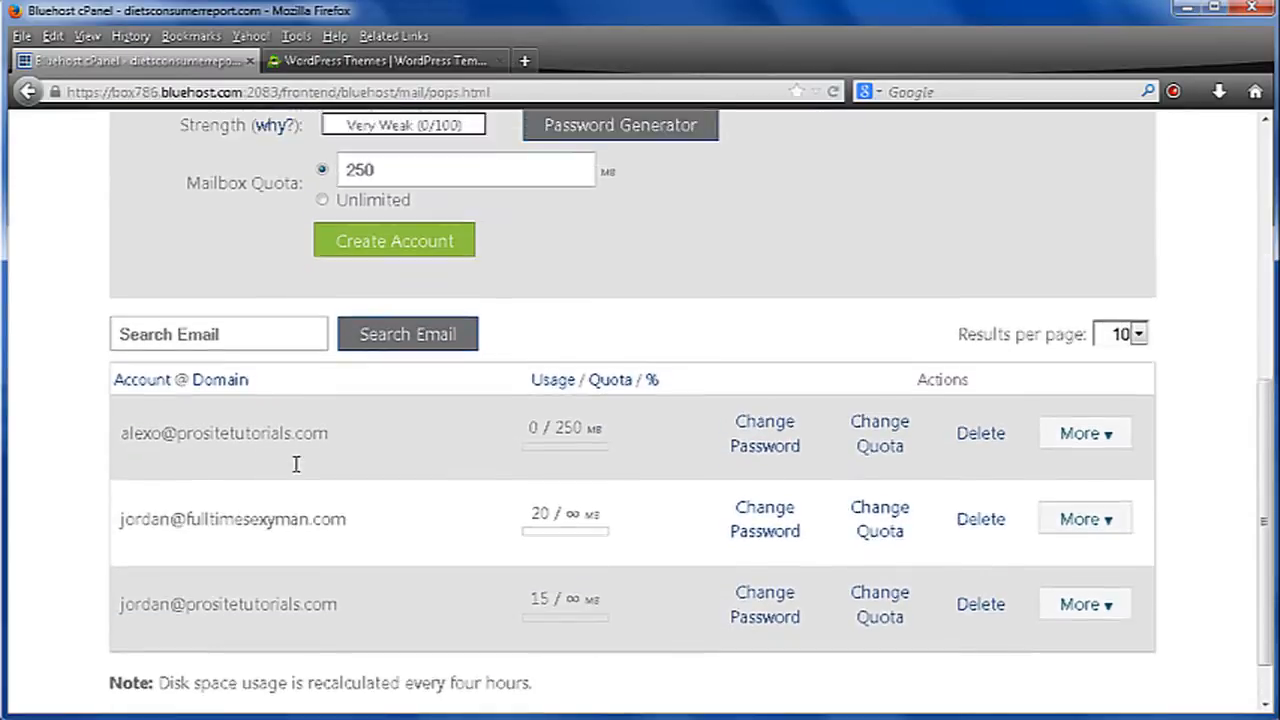
scroll(296, 463, up, 4)
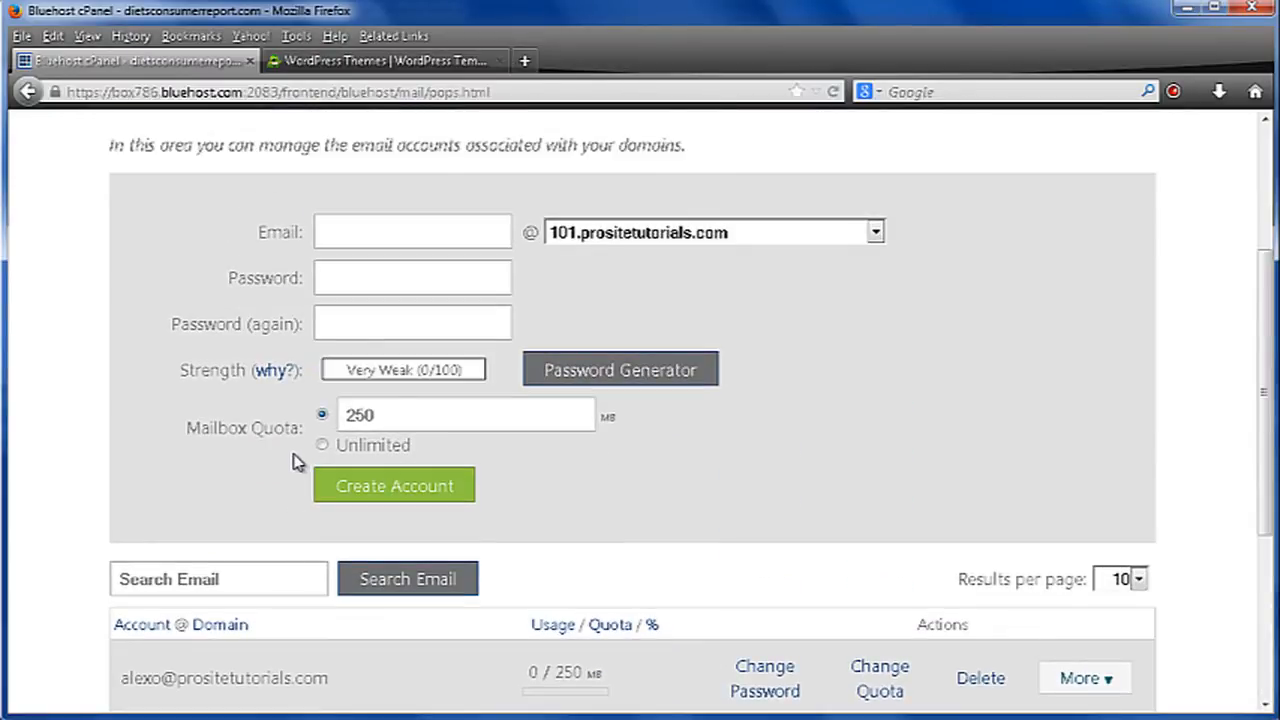
click(720, 238)
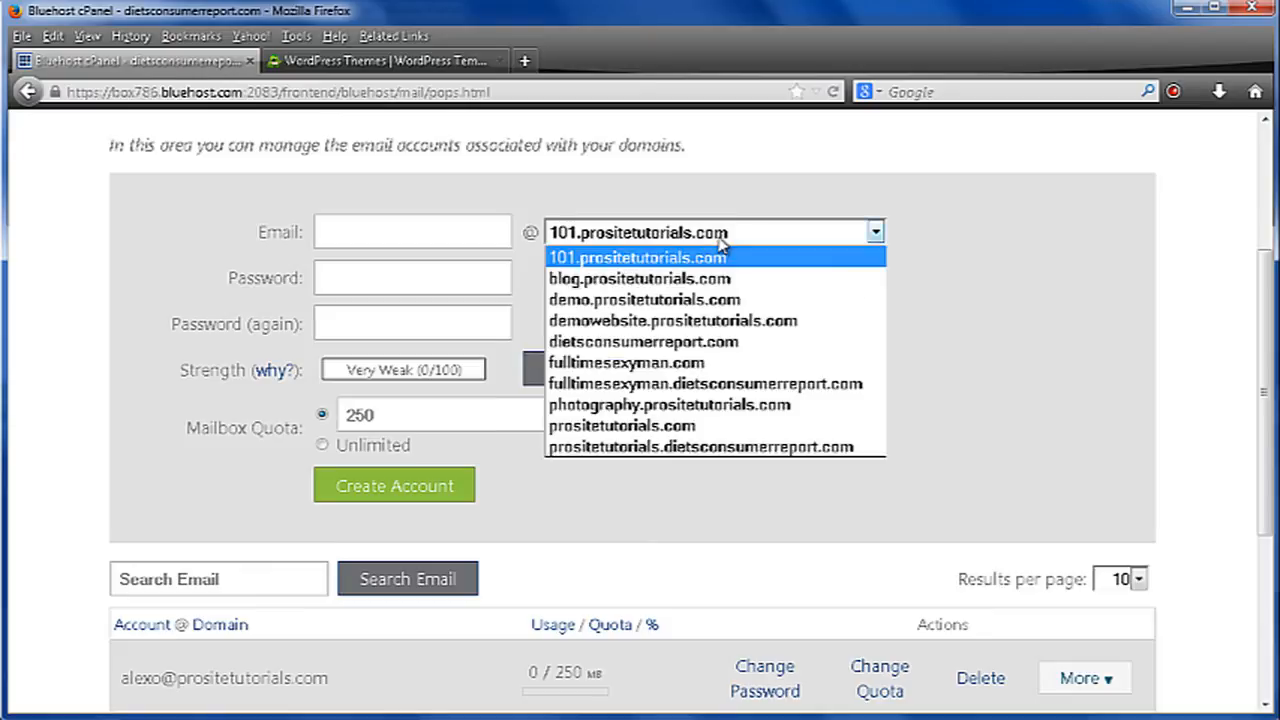
click(609, 283)
- Enter the mailbox name and password twice, choose an Unlimited quota, and create the account
click(384, 226)
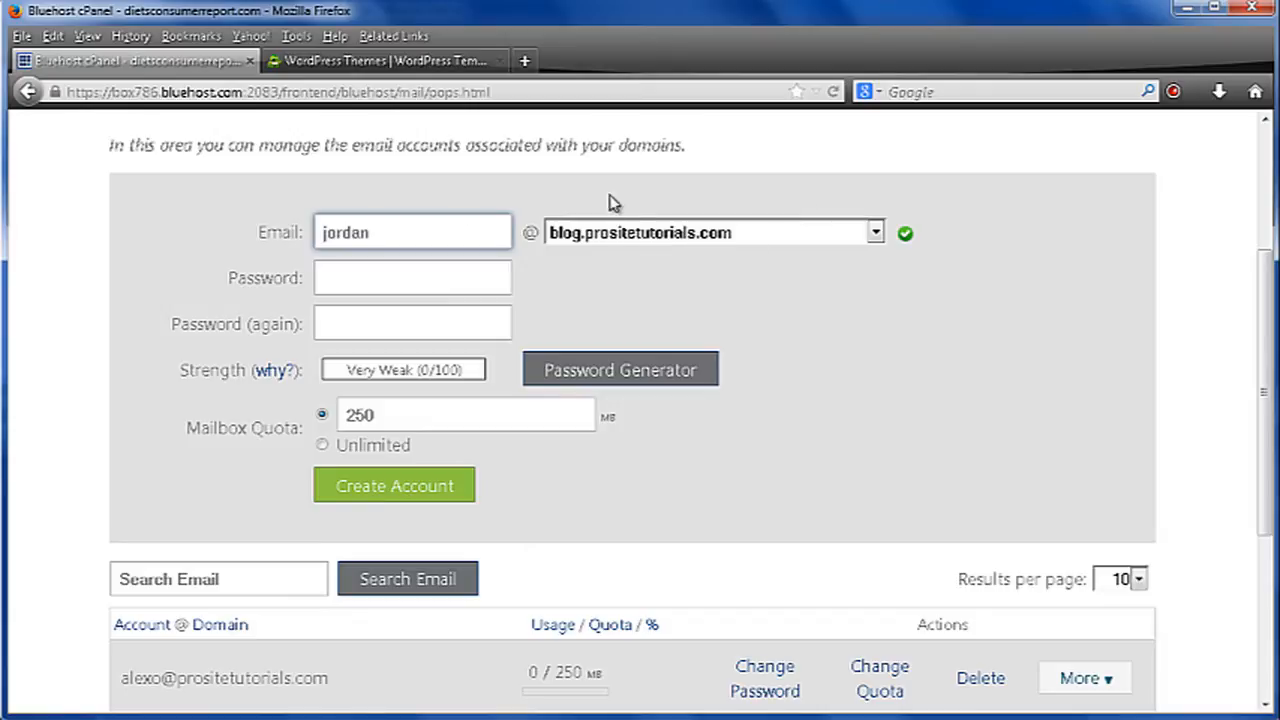
click(466, 276)
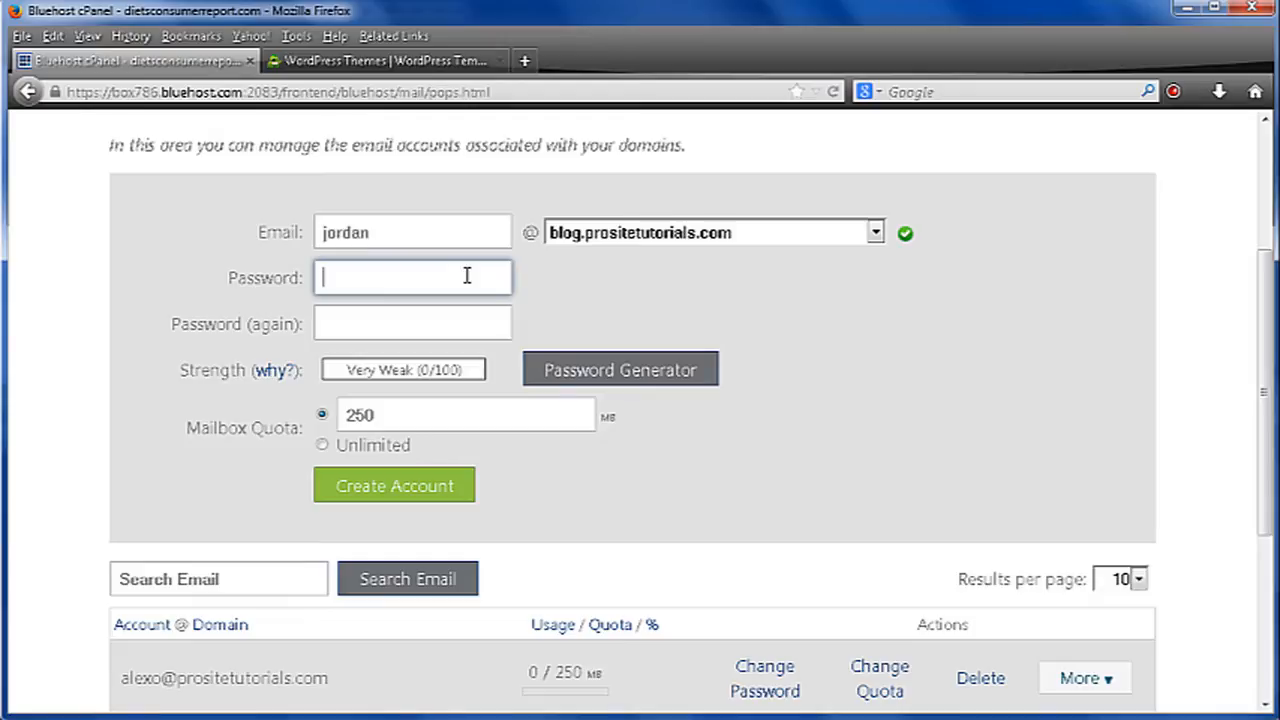
click(393, 319)
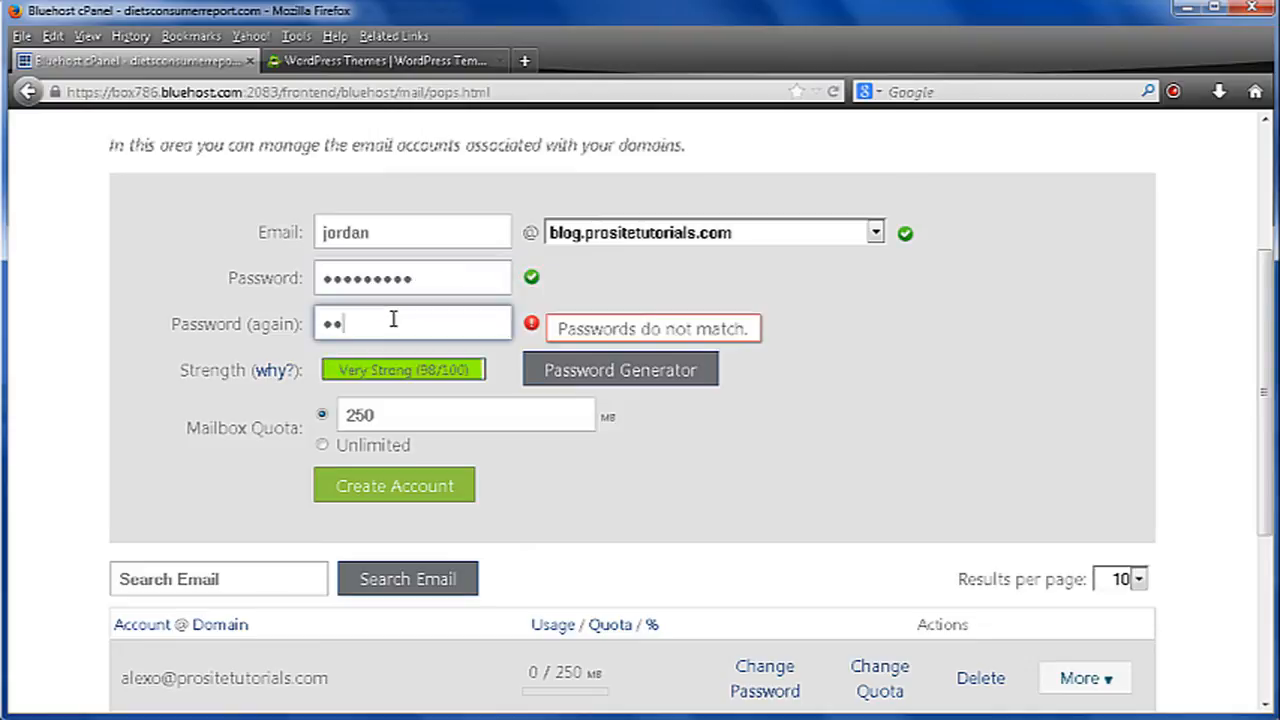
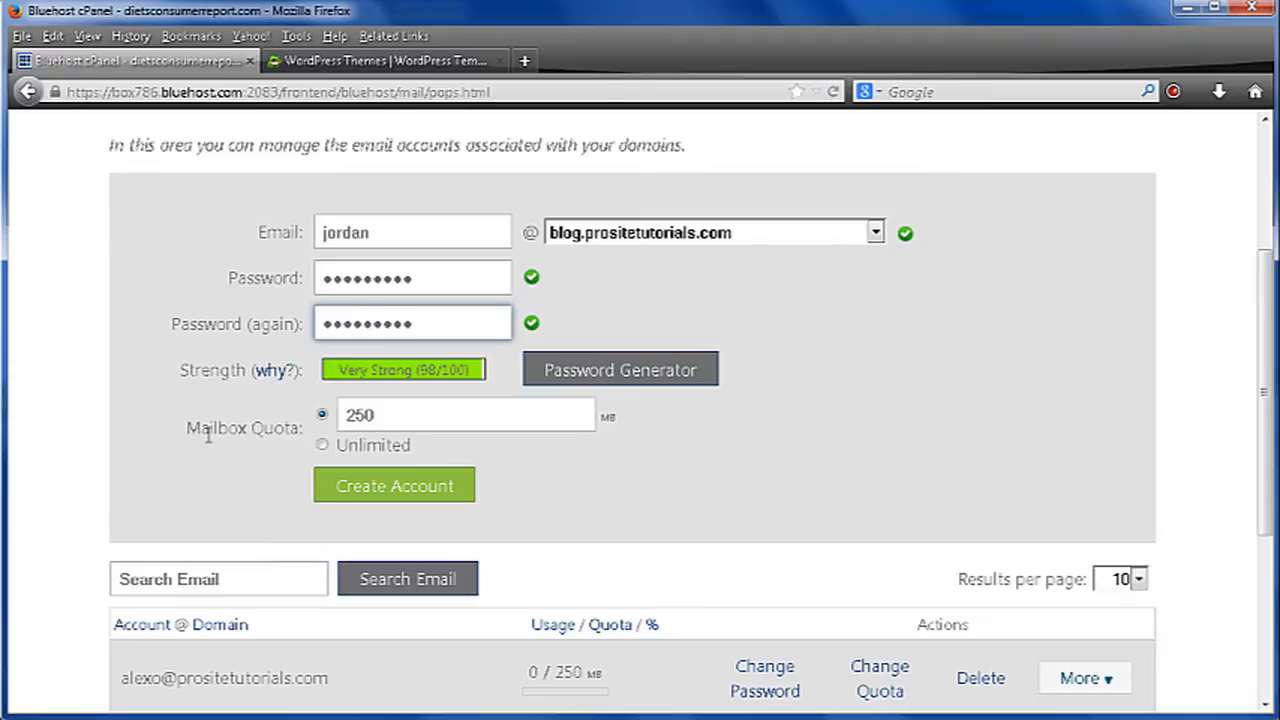
scroll(240, 420, down, 2)
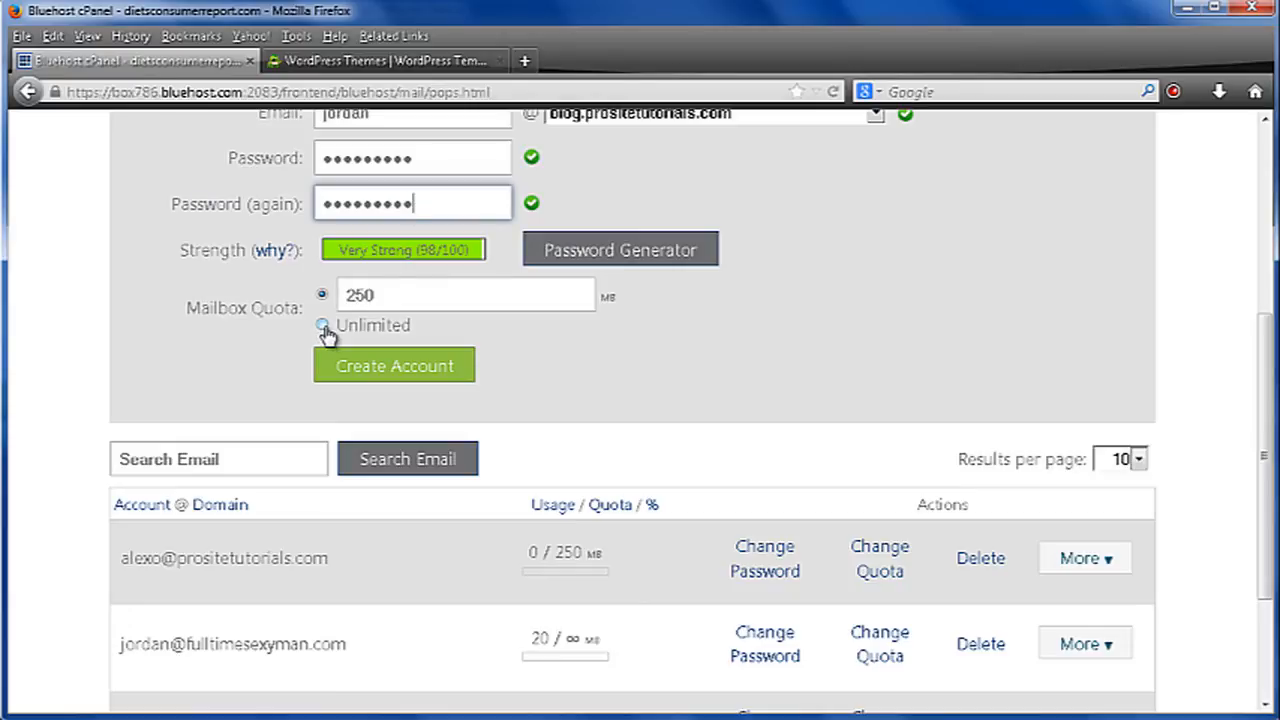
key(Tab)
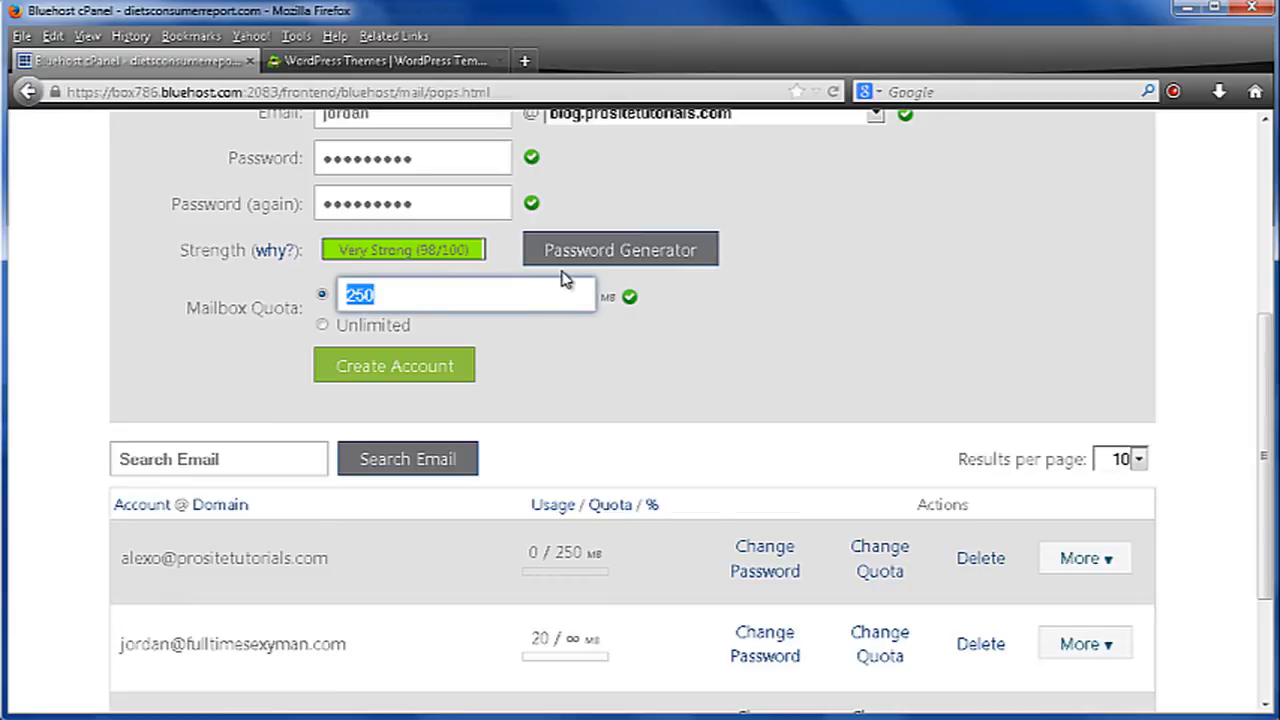
click(322, 325)
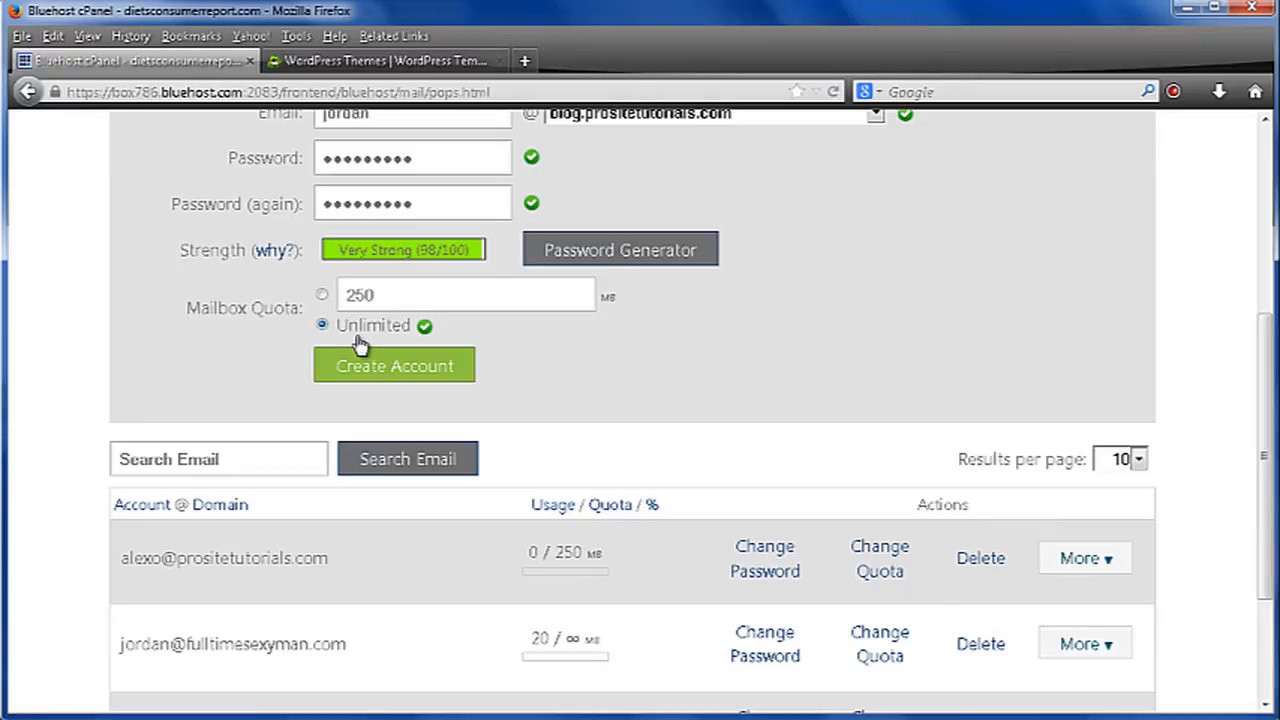
click(418, 367)
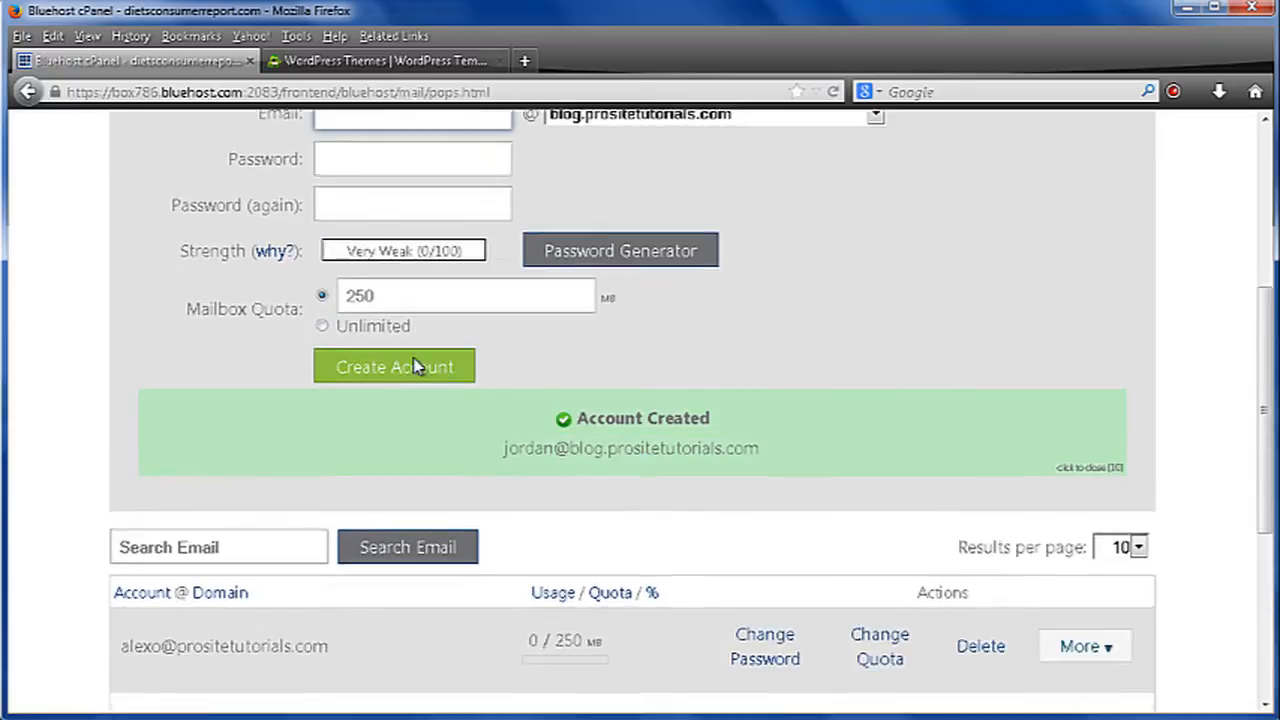
- Open Access Webmail from the More menu of the new blog email account
scroll(418, 367, down, 3)
scroll(418, 367, down, 2)
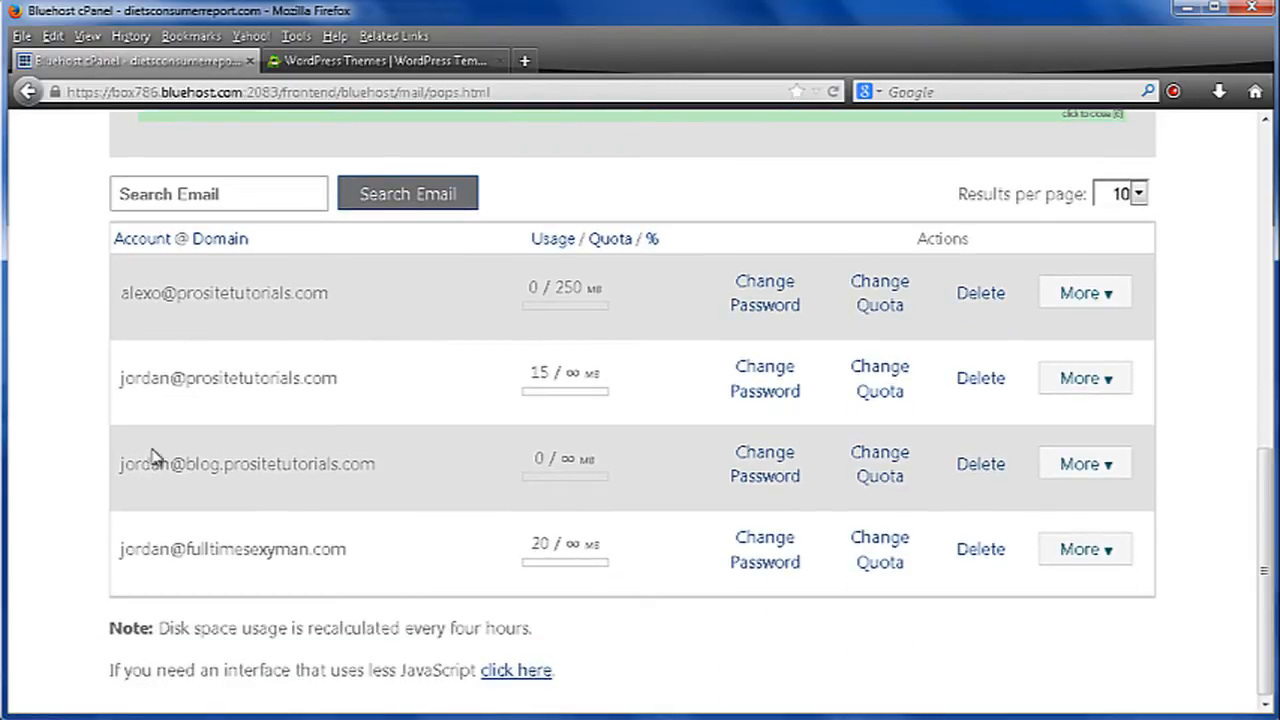
drag(120, 463, 415, 463)
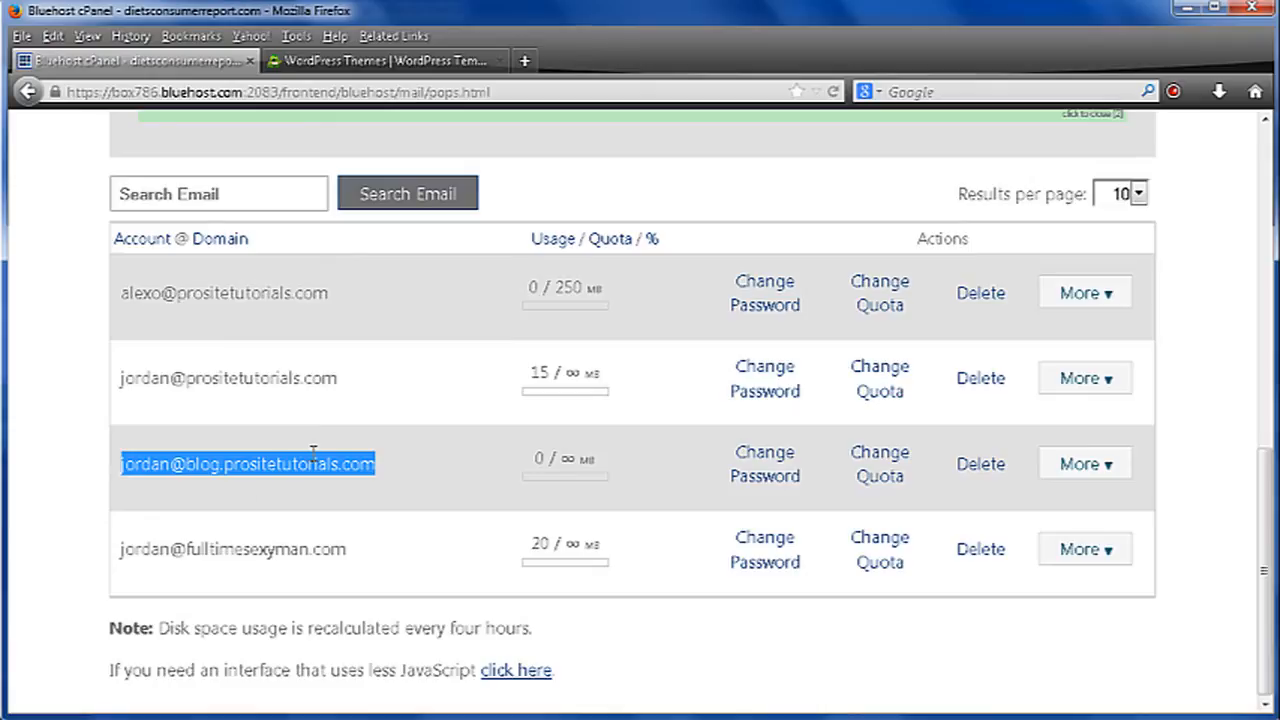
click(1116, 477)
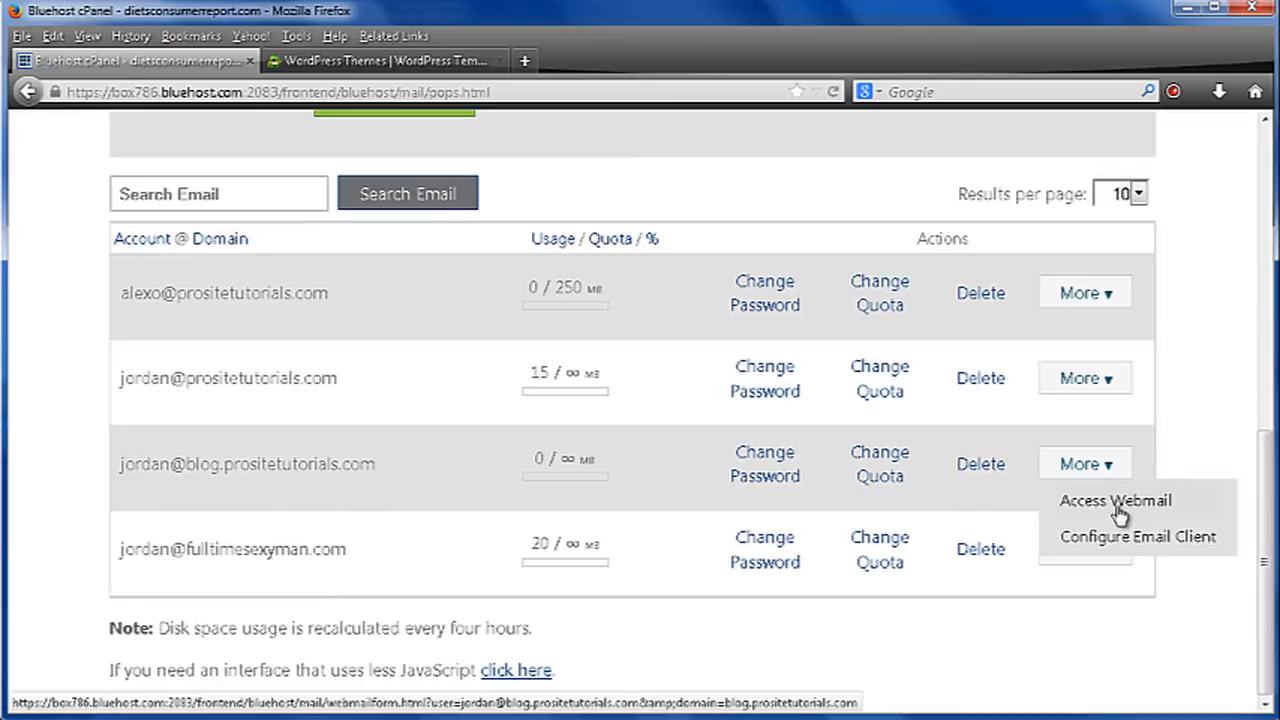
click(1116, 505)
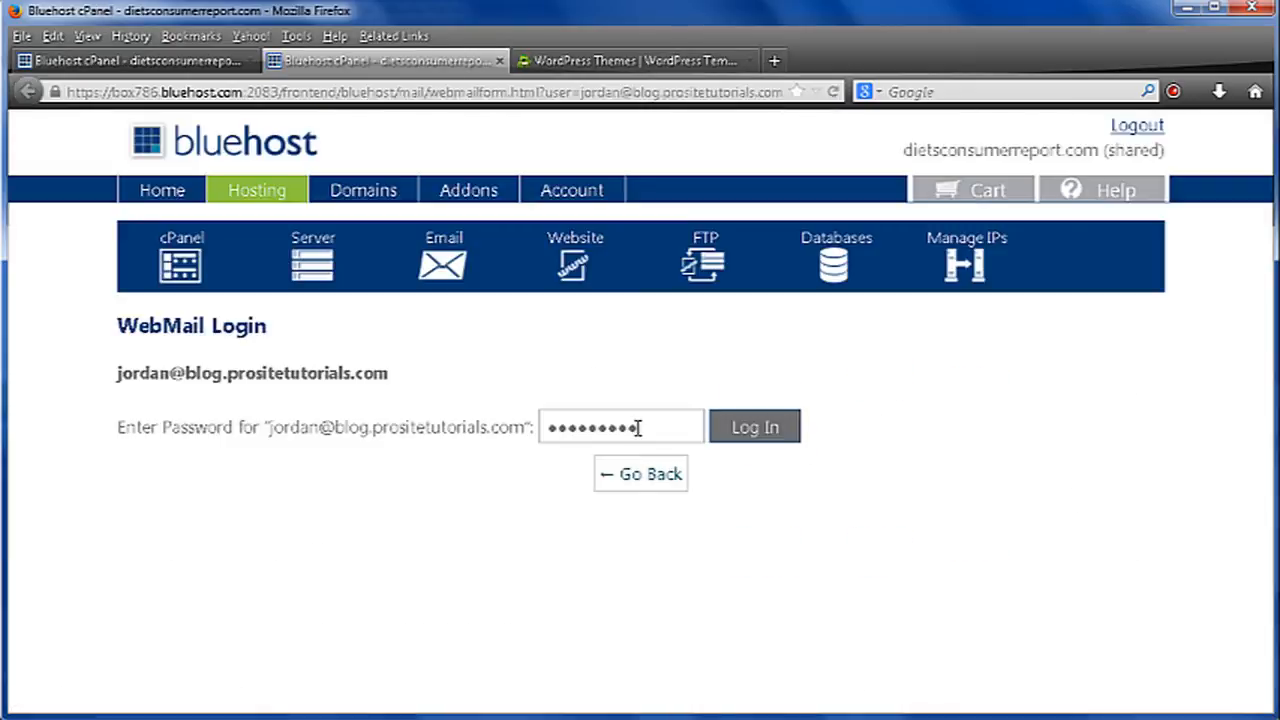
- Replace the pre-filled password with the mailbox password and log in to webmail
double_click(638, 427)
text(***)
key(BackSpace)
key(BackSpace)
key(BackSpace)
text(****)
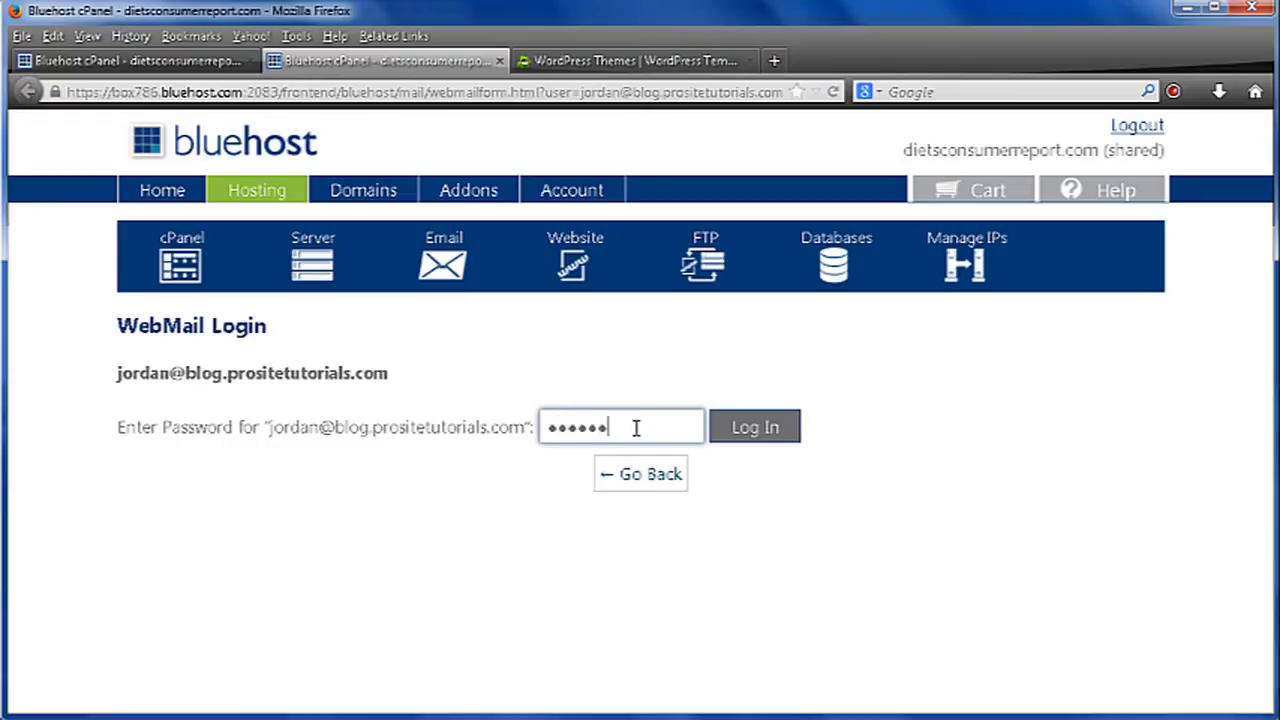
key(Return)
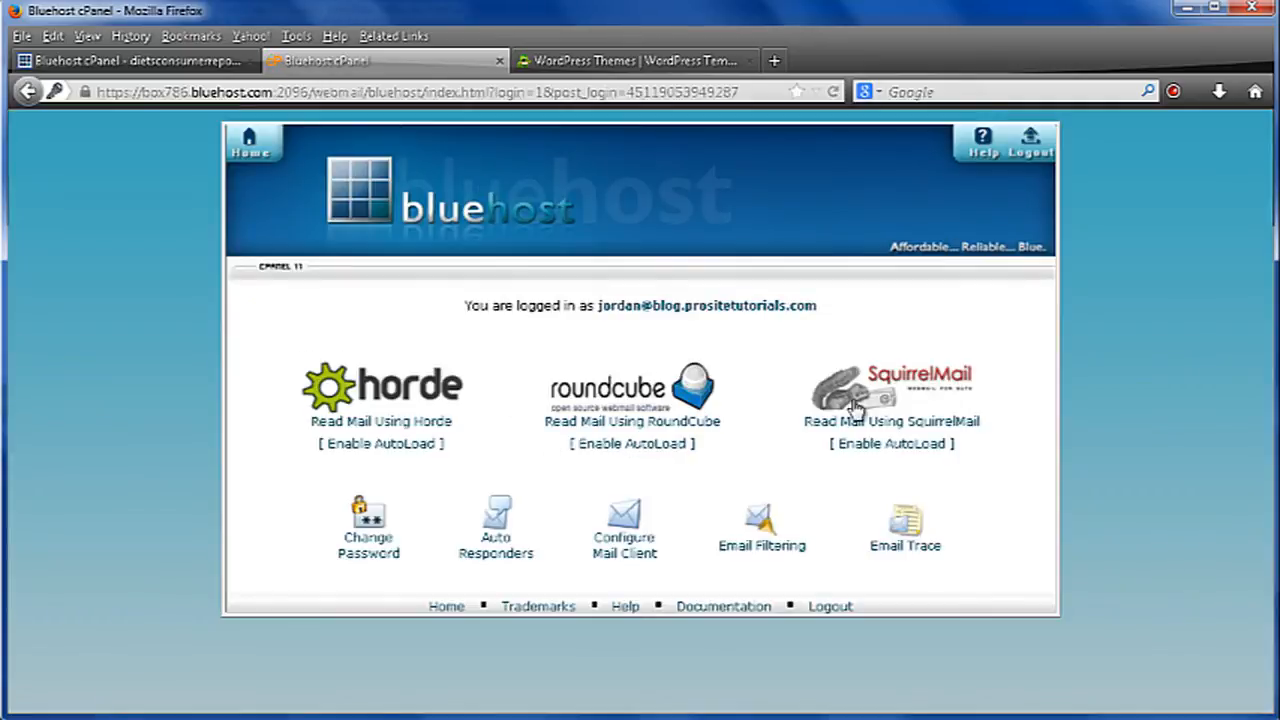
- Read the empty inbox in RoundCube, then go to the WordPress Themes tab
click(608, 400)
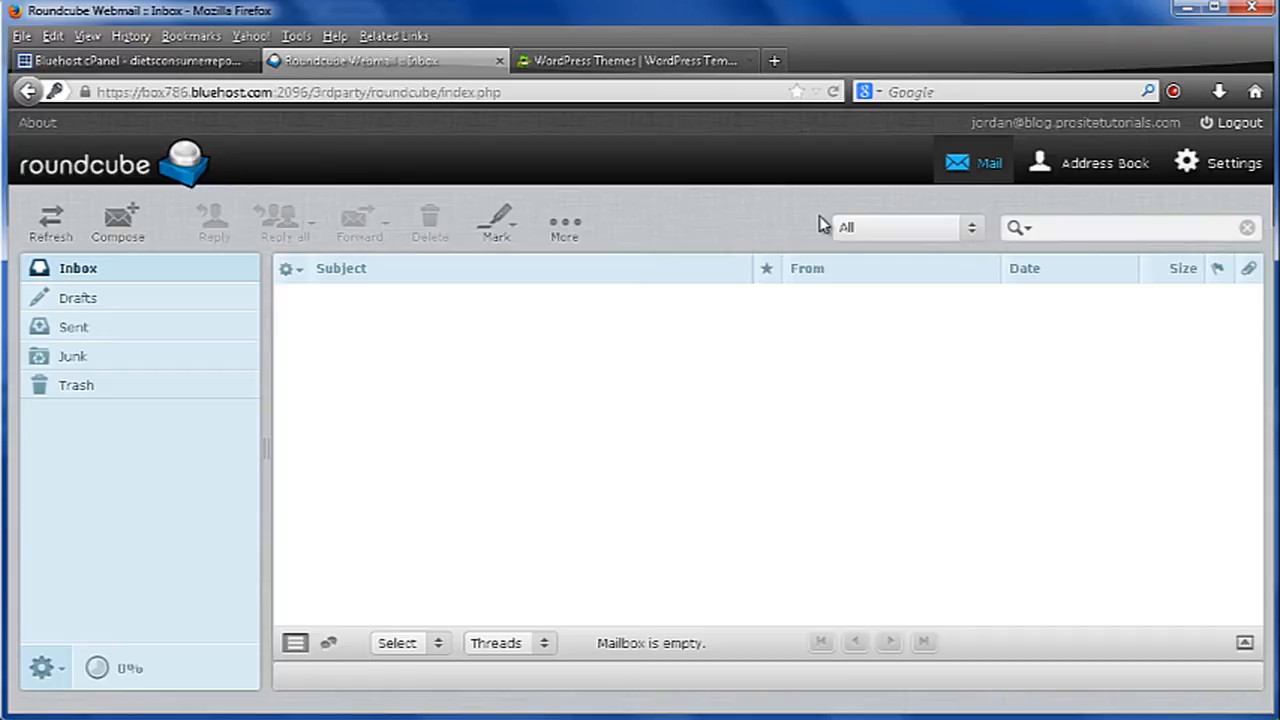
click(648, 61)
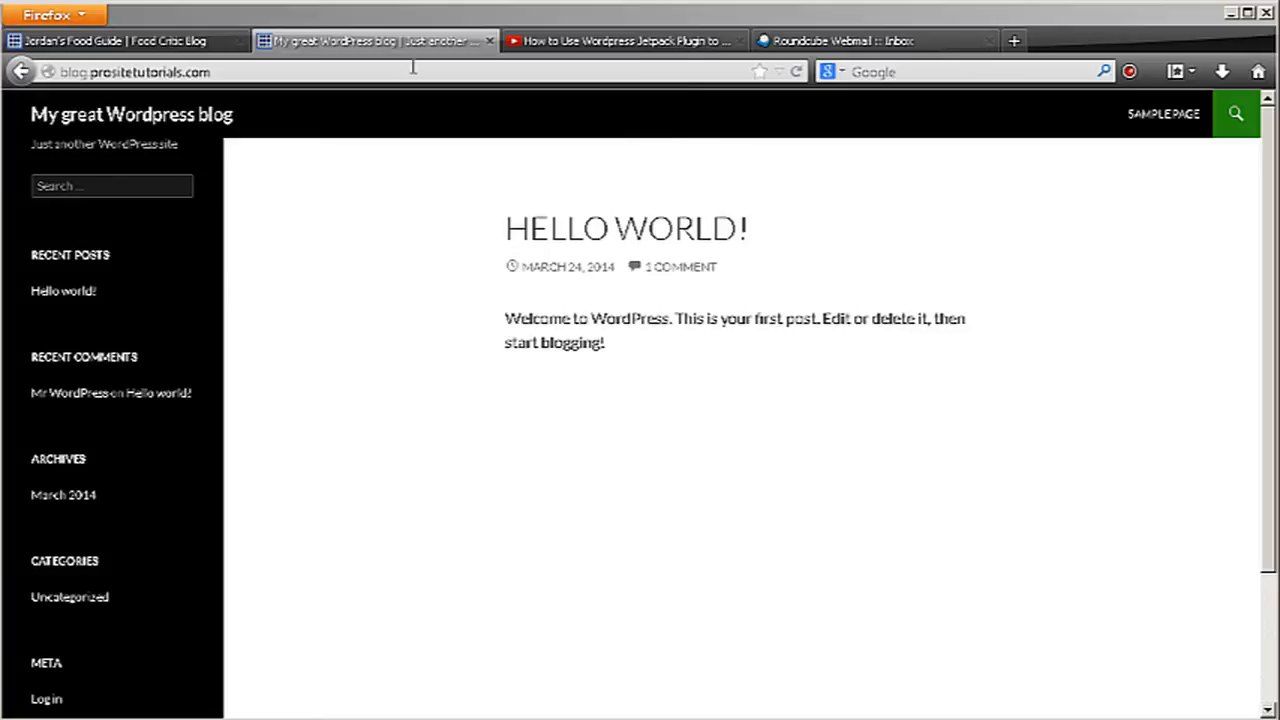
- Load blog.prositetutorials.com/wp-admin from the blog's tab
click(185, 44)
scroll(487, 245, down, 5)
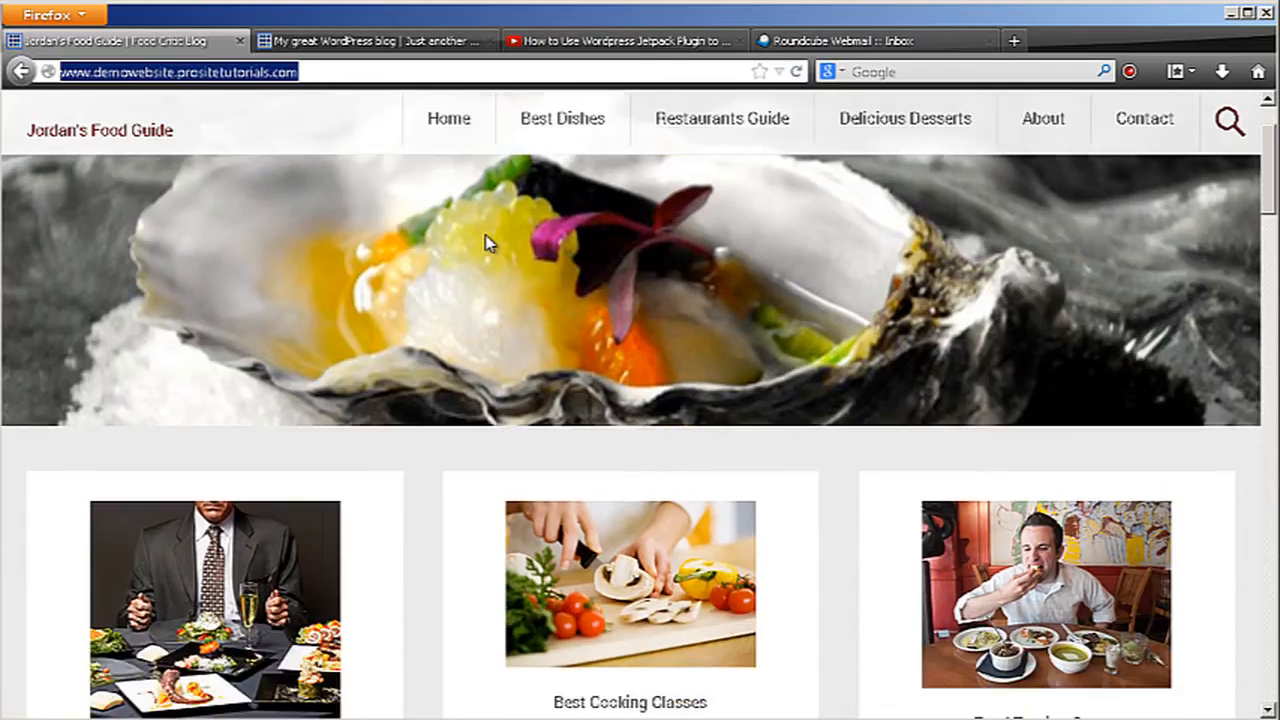
scroll(487, 240, down, 10)
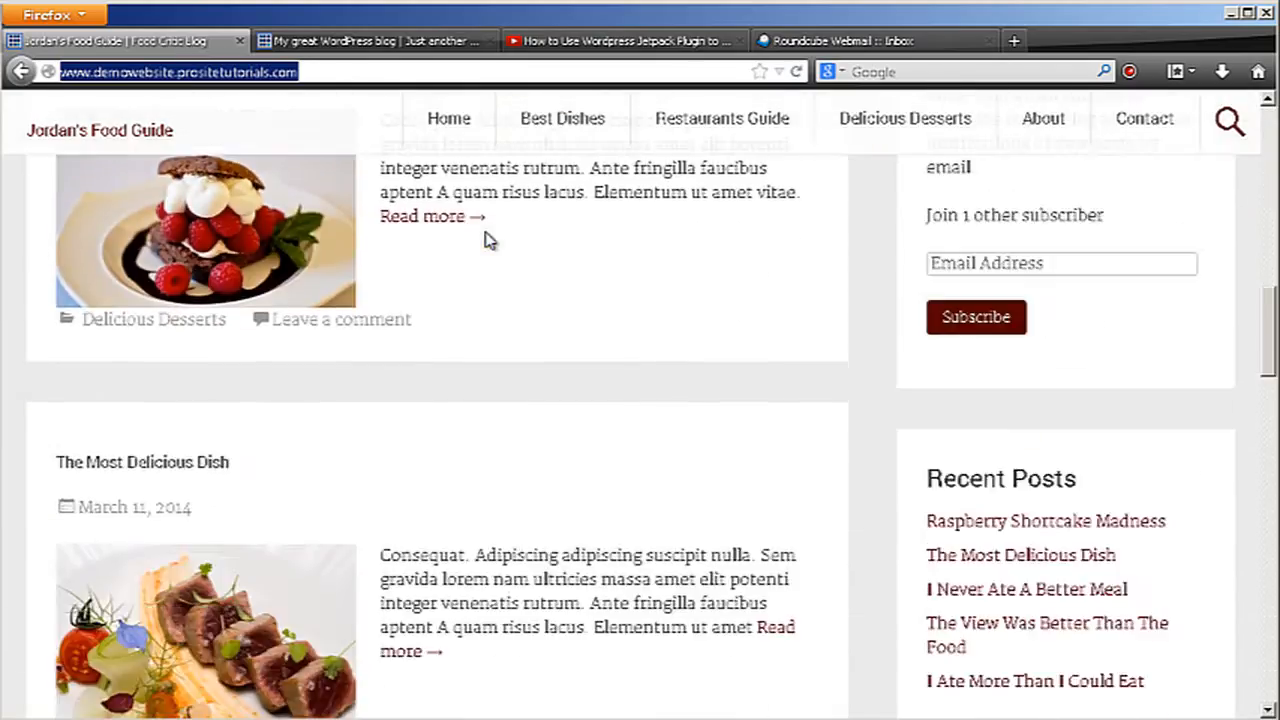
scroll(487, 238, up, 15)
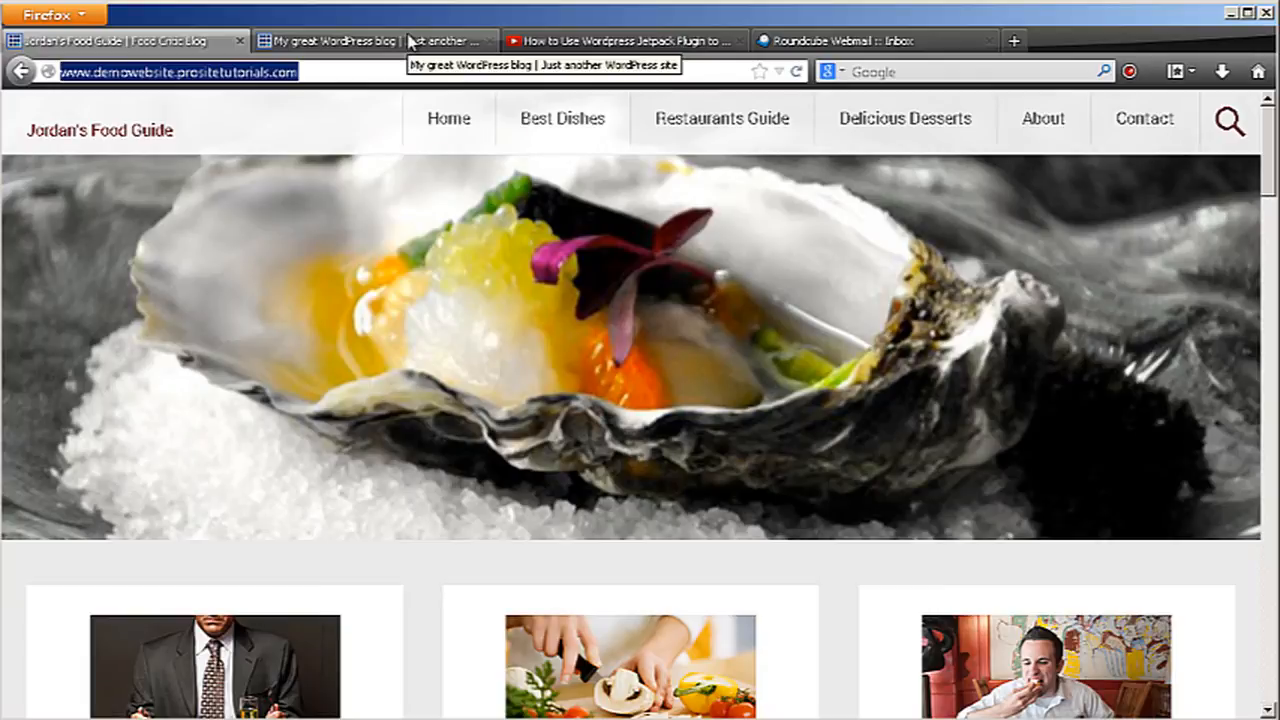
click(409, 40)
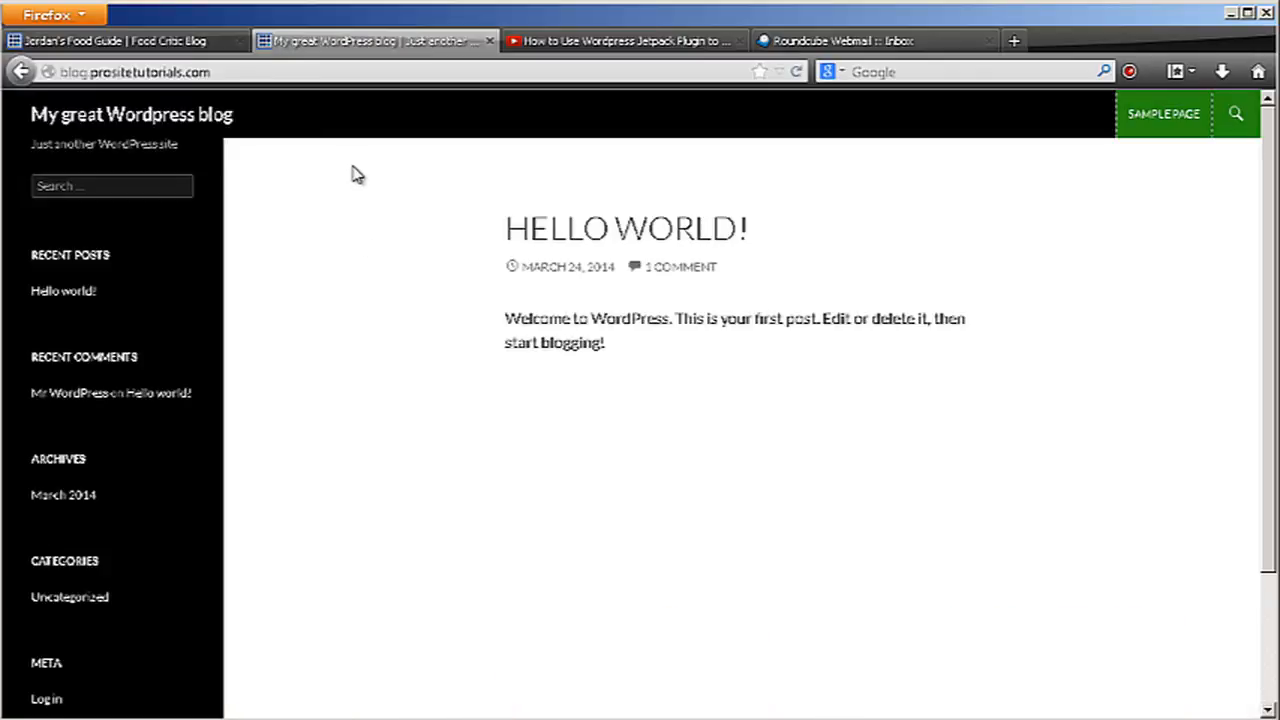
click(257, 66)
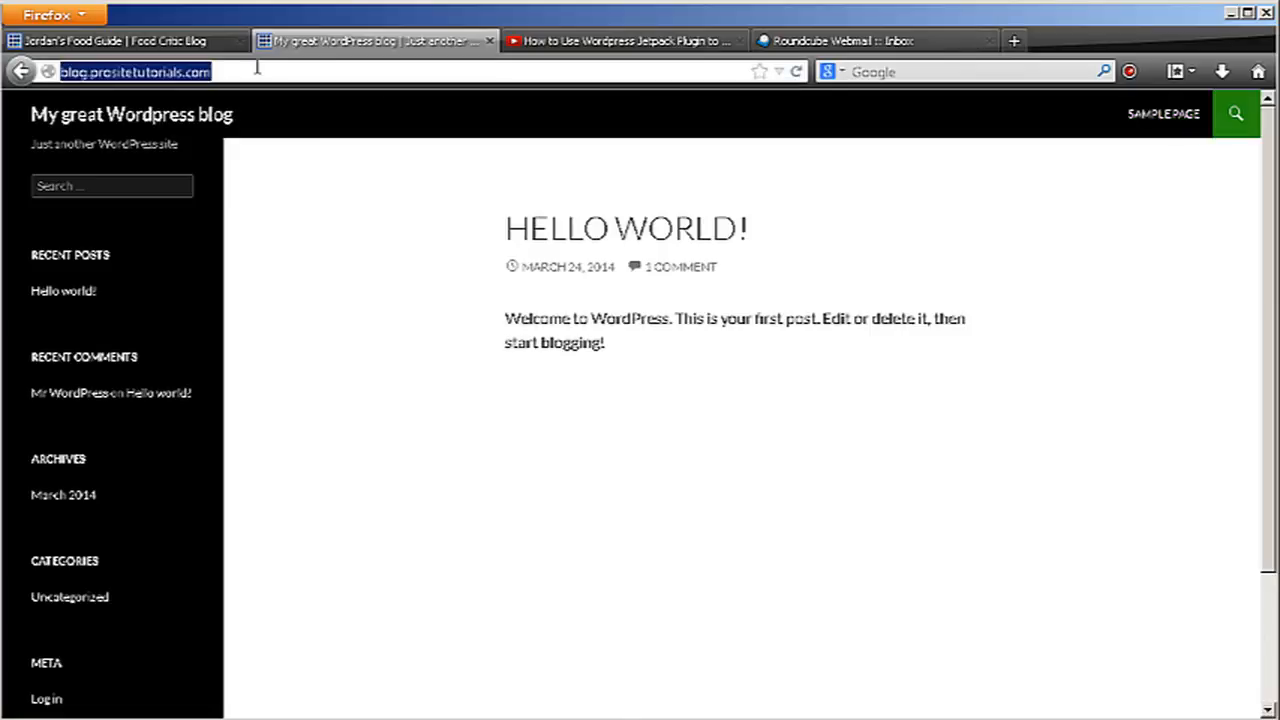
click(258, 67)
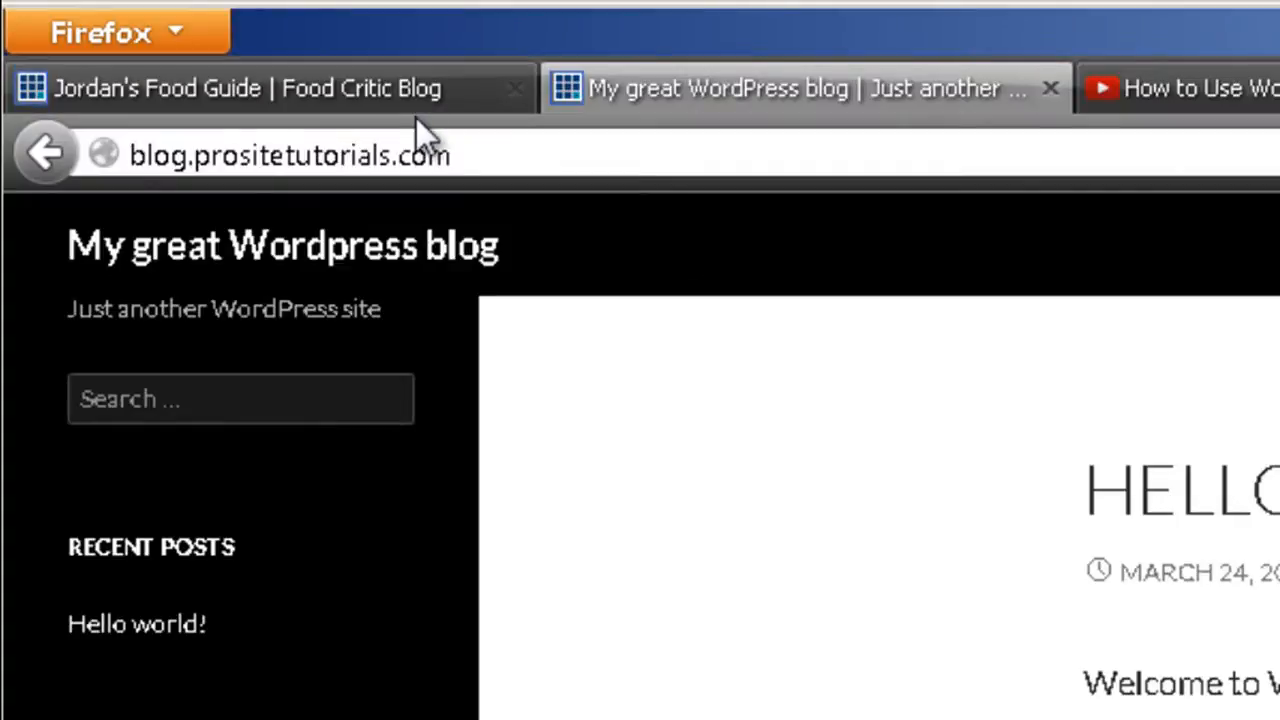
text(/)
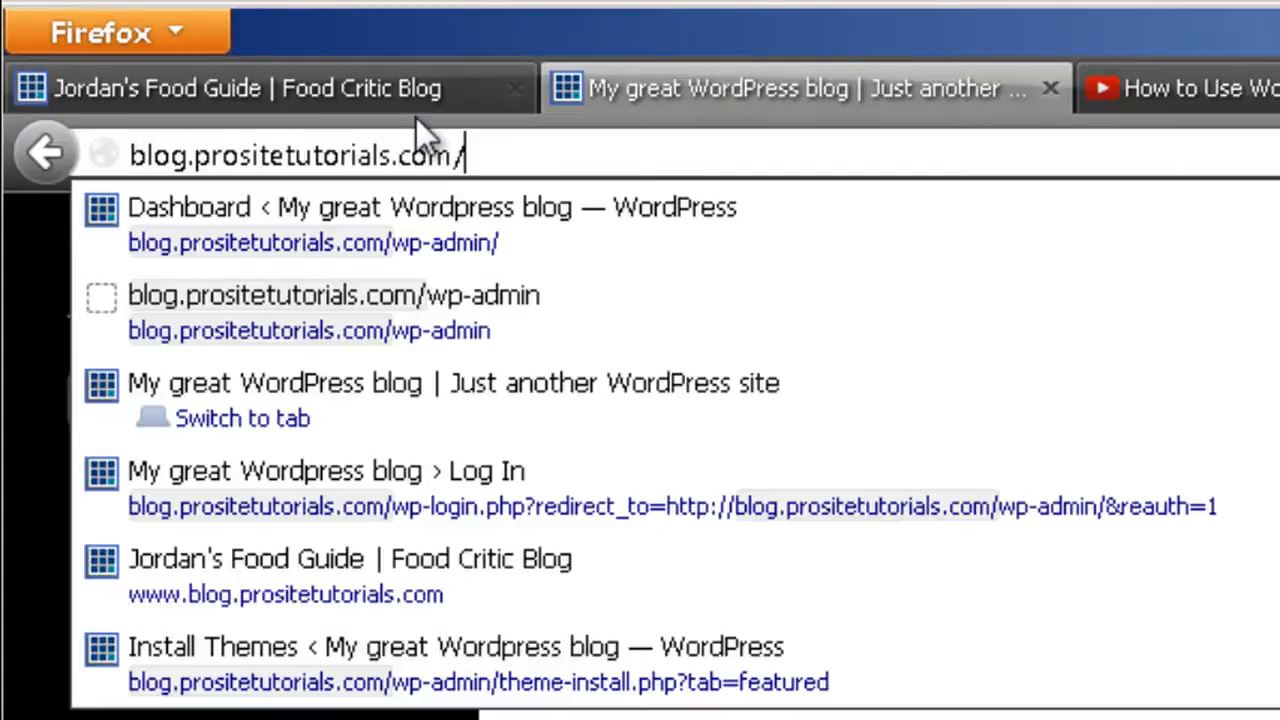
click(460, 150)
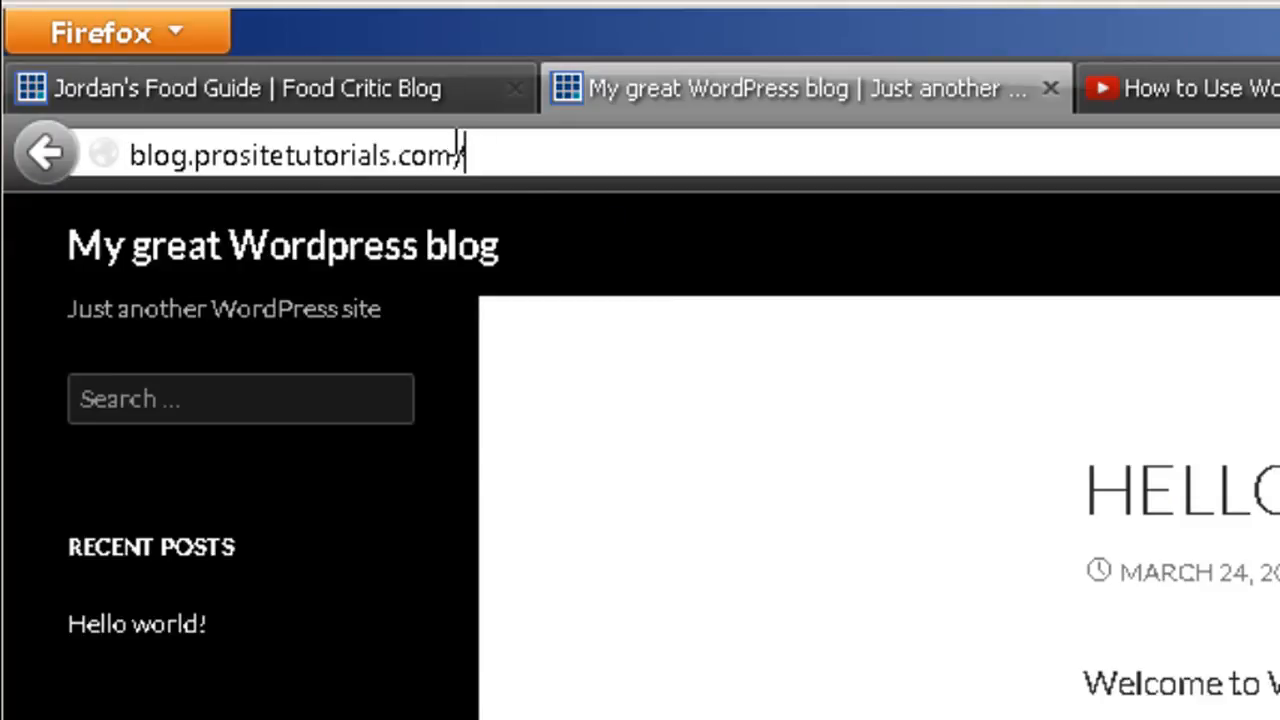
text(w)
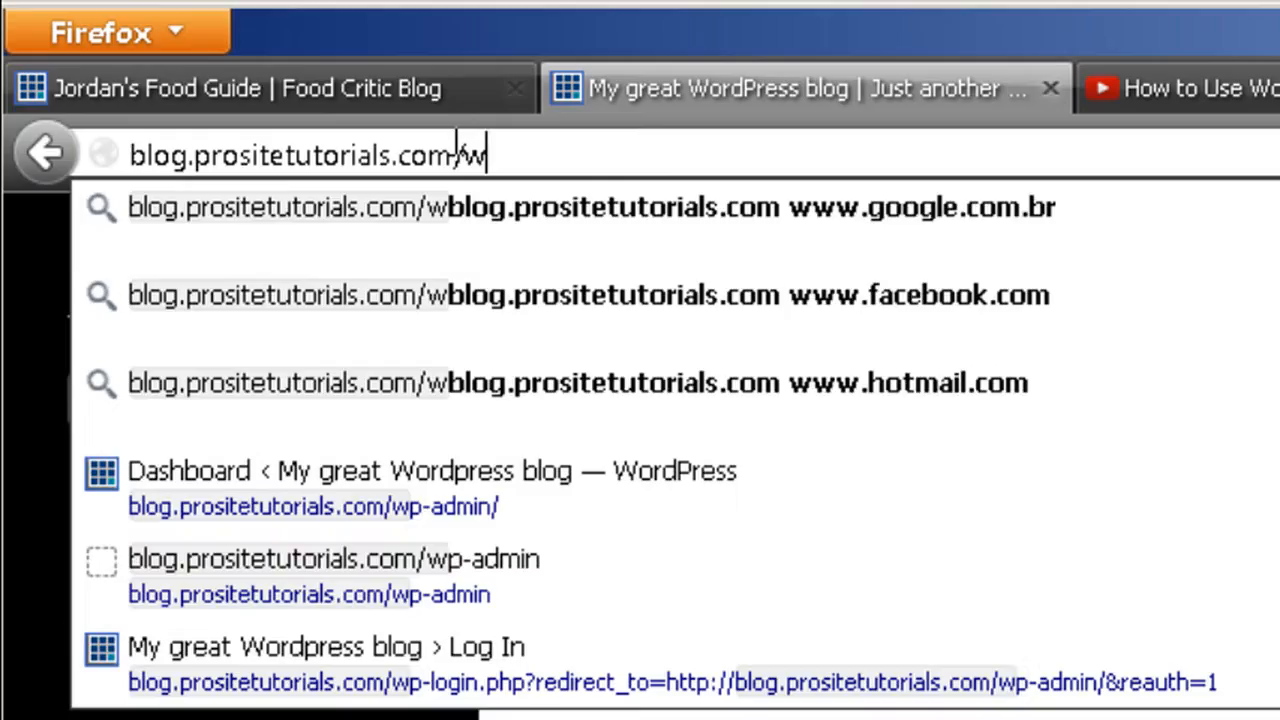
text(p-)
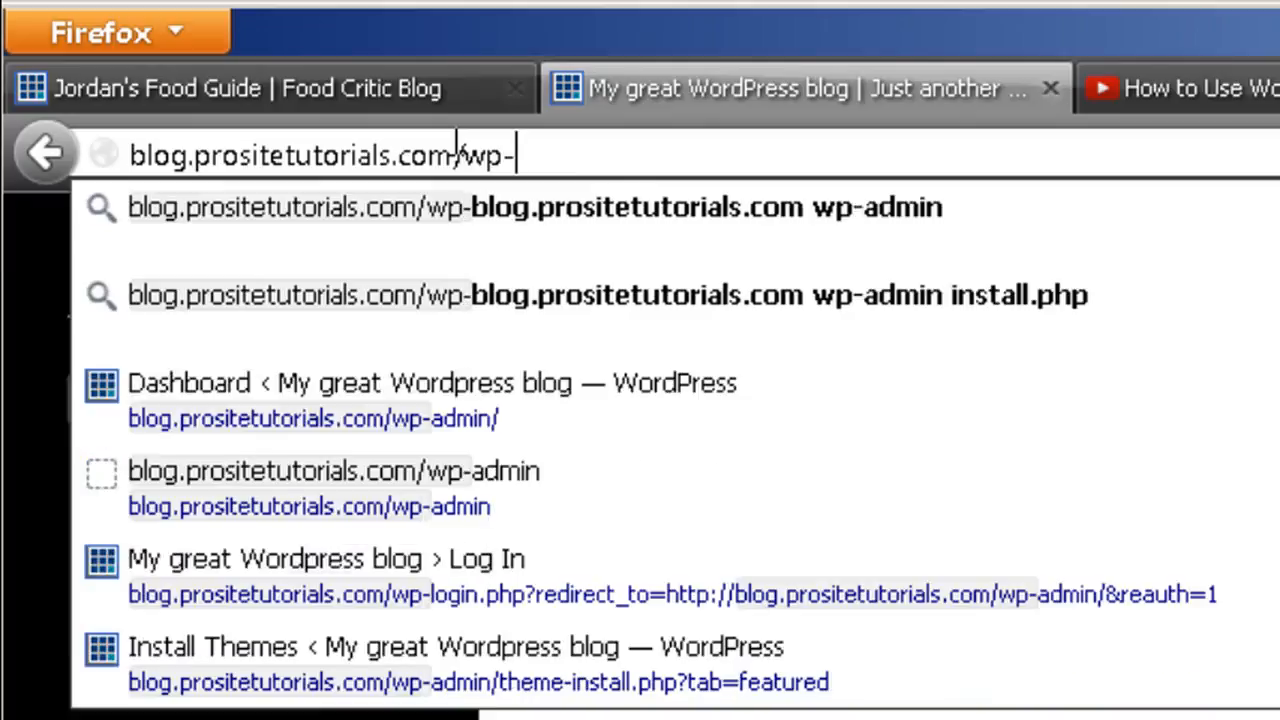
text(admin)
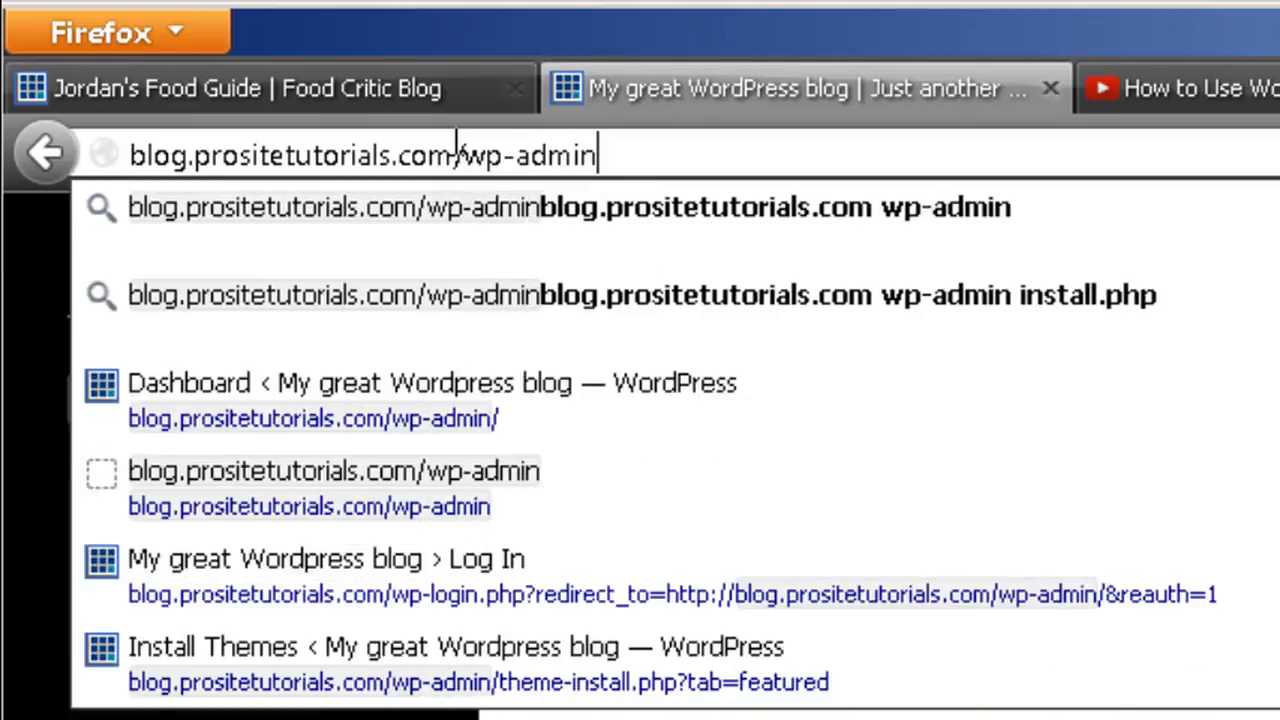
key(Escape)
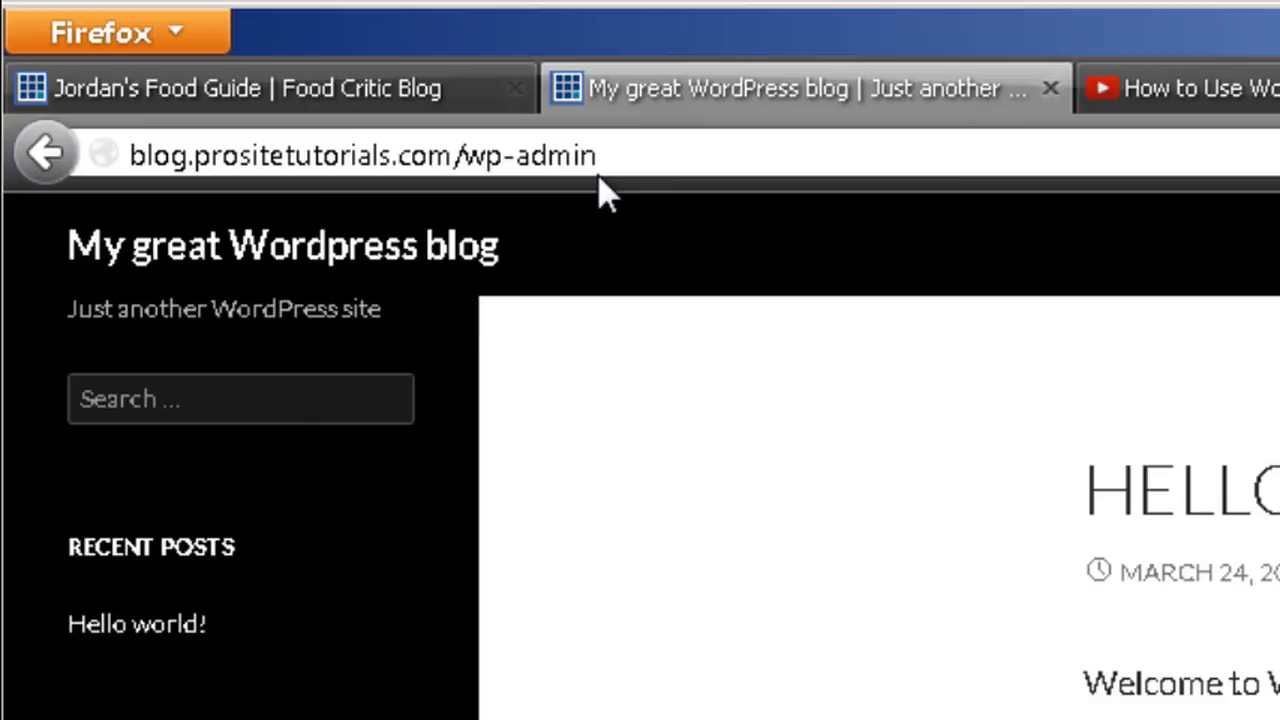
key(Return)
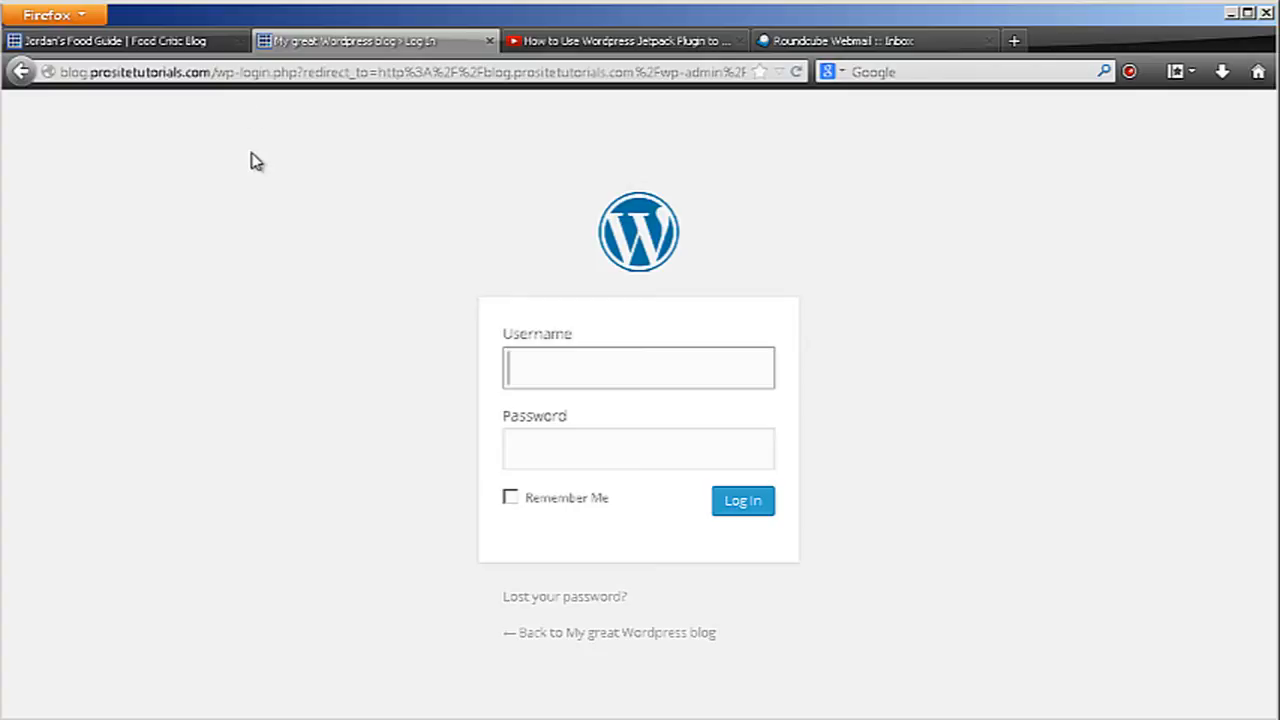
- Log in with the admin username and password, declining Firefox's save-password offer
text(J505)
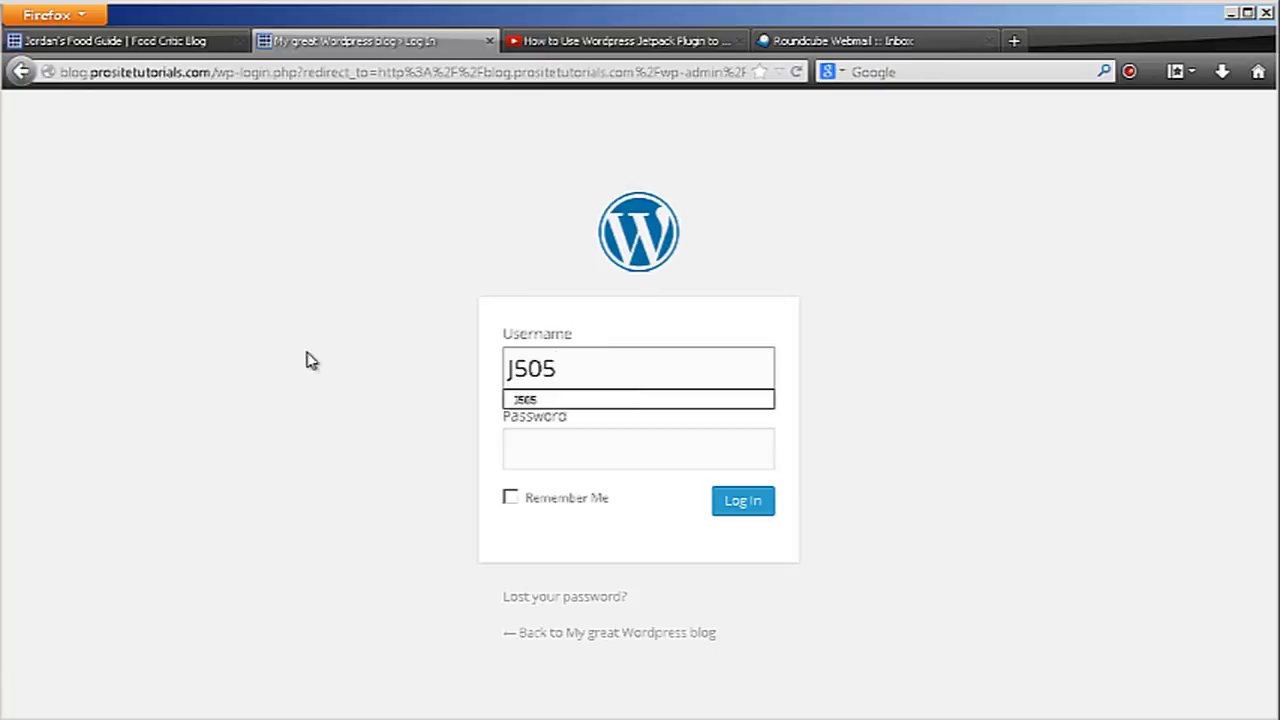
click(520, 448)
text(***)
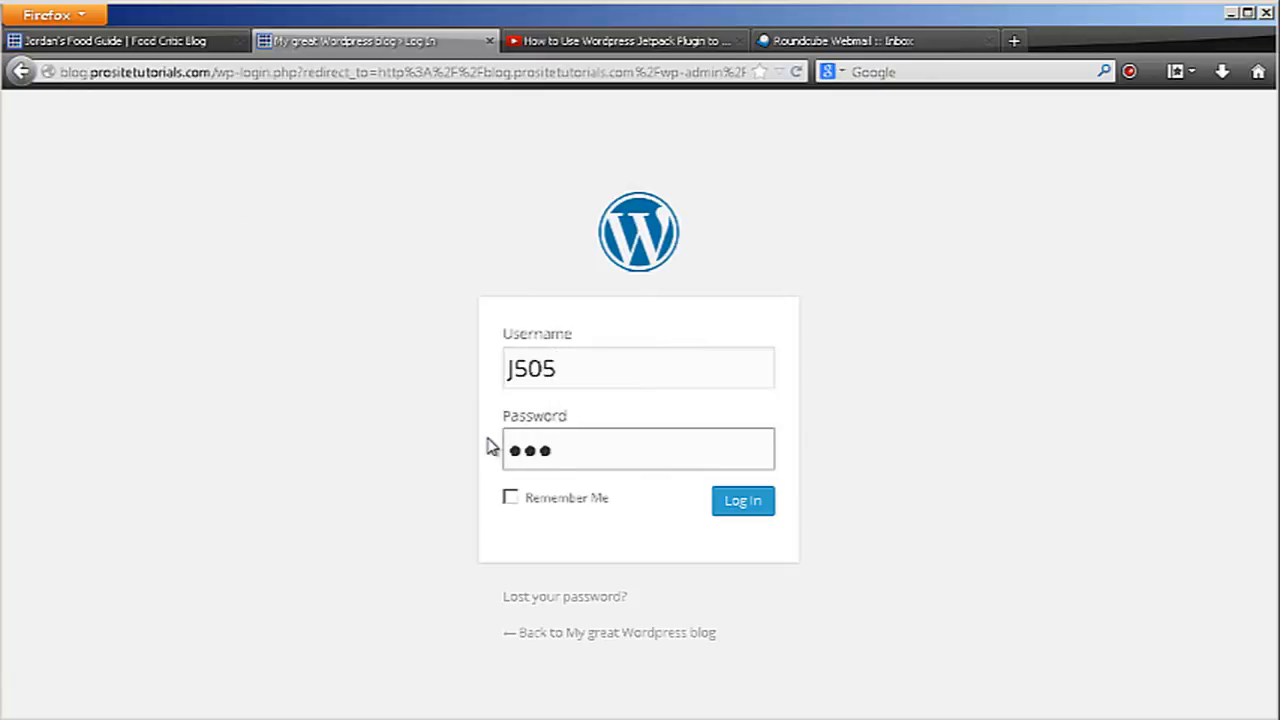
key(BackSpace)
key(BackSpace)
key(BackSpace)
text(************)
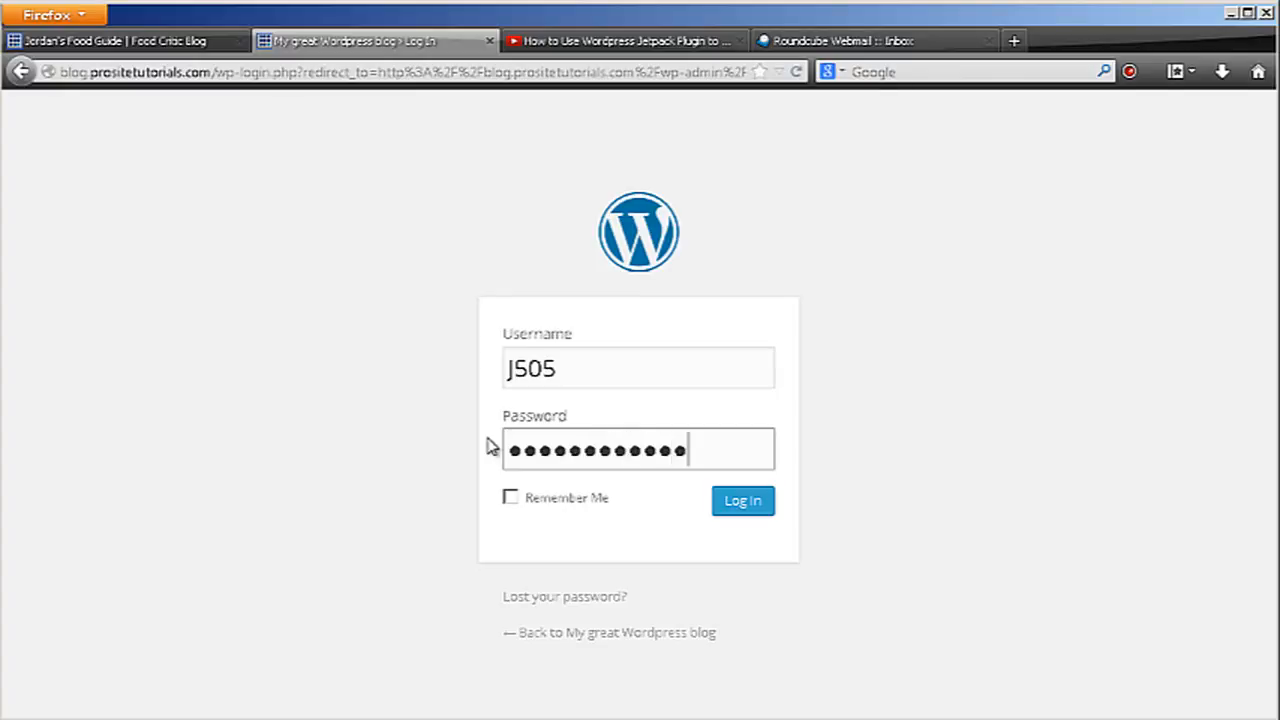
click(748, 502)
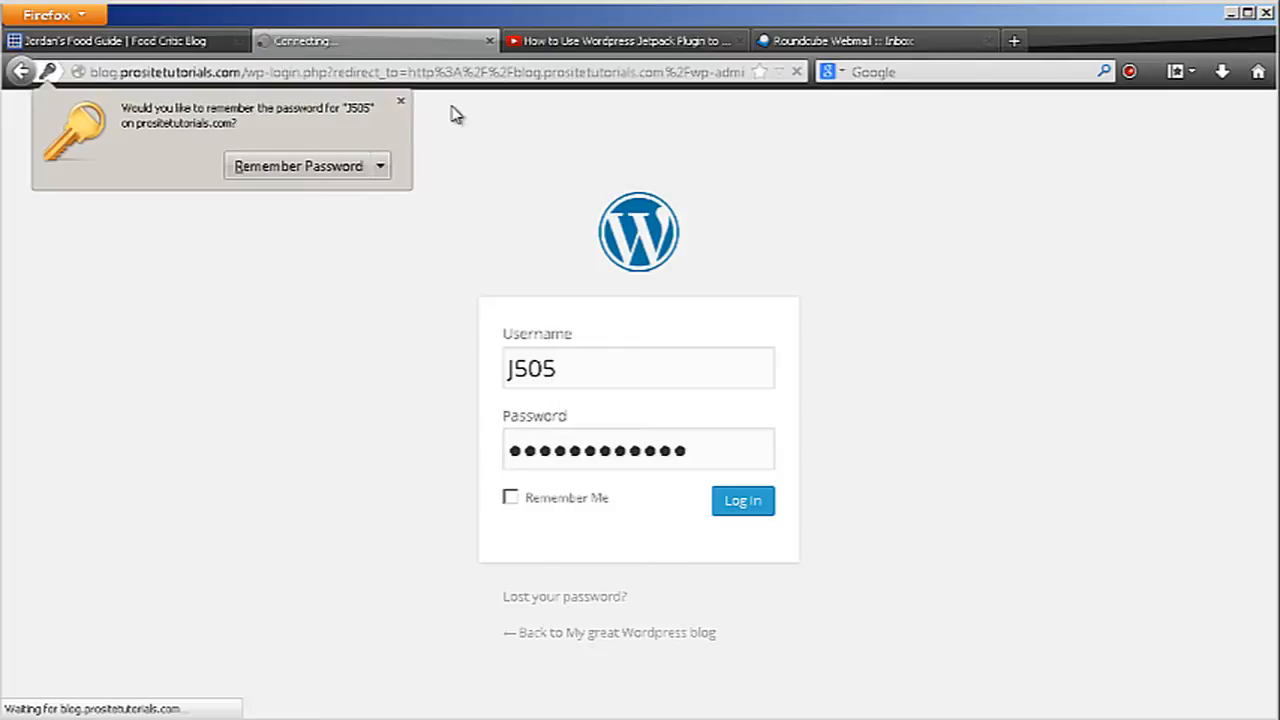
click(400, 101)
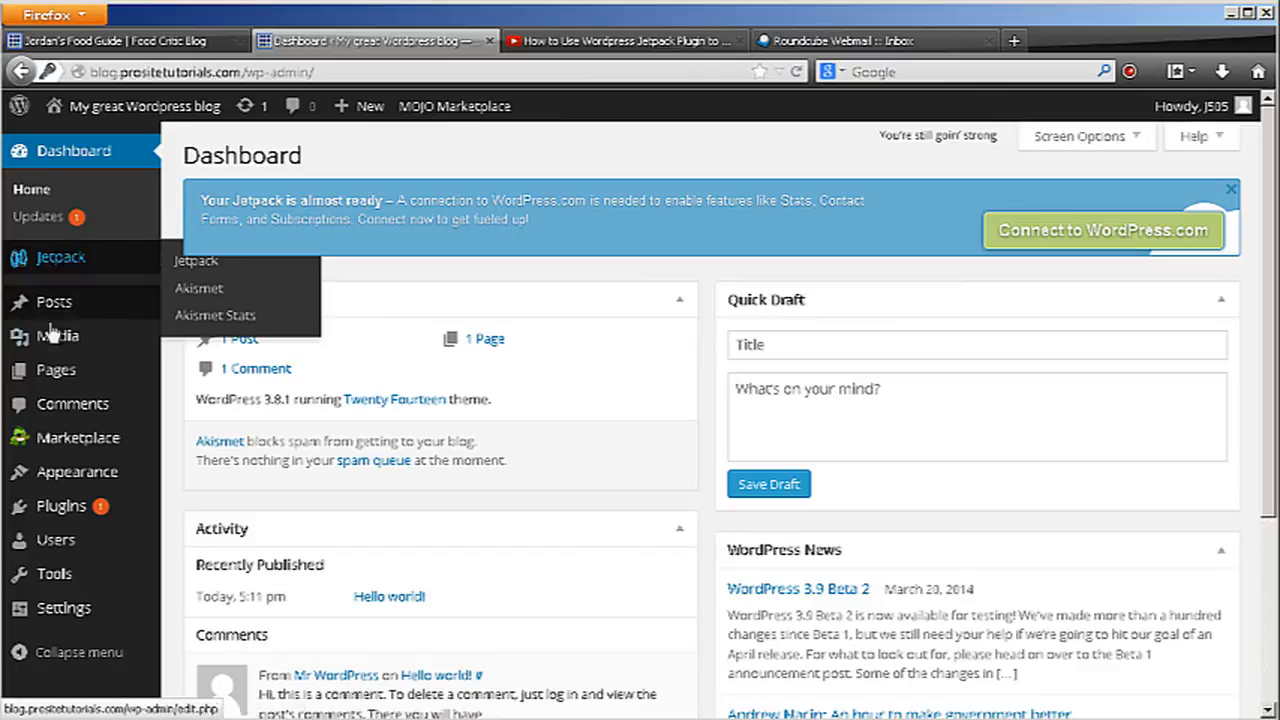
mouse_move(133, 253)
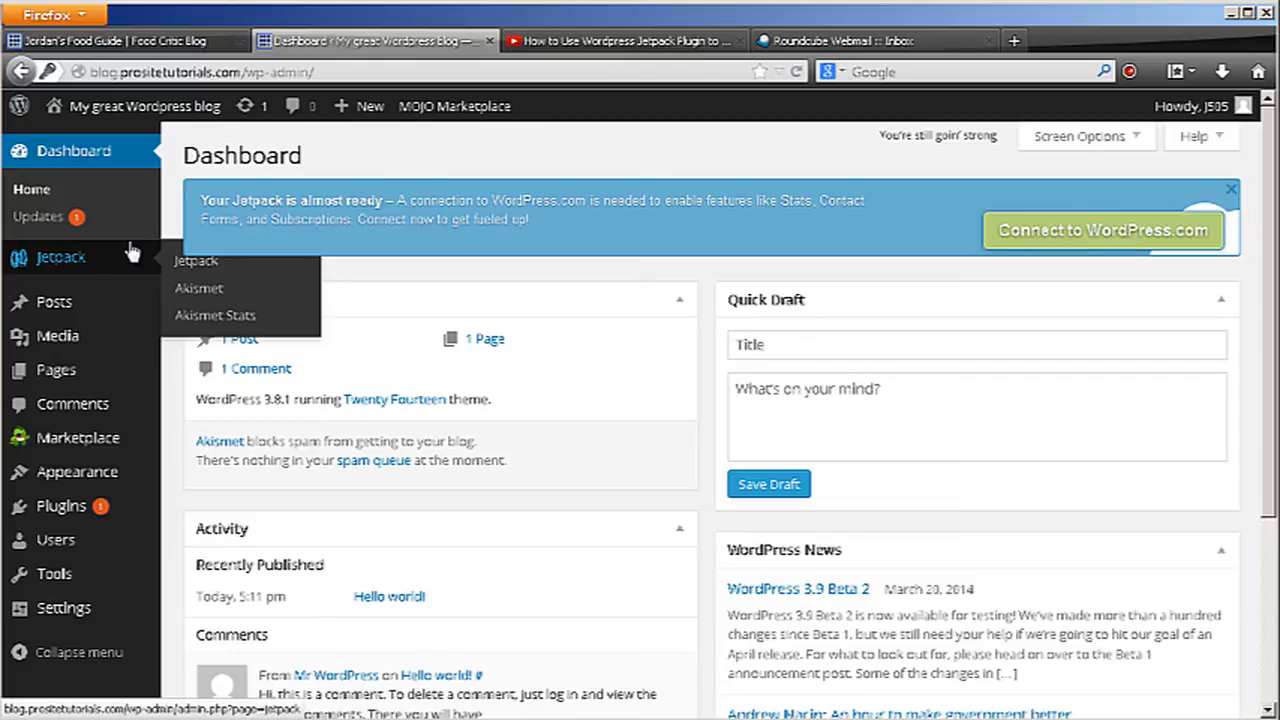
mouse_move(80, 368)
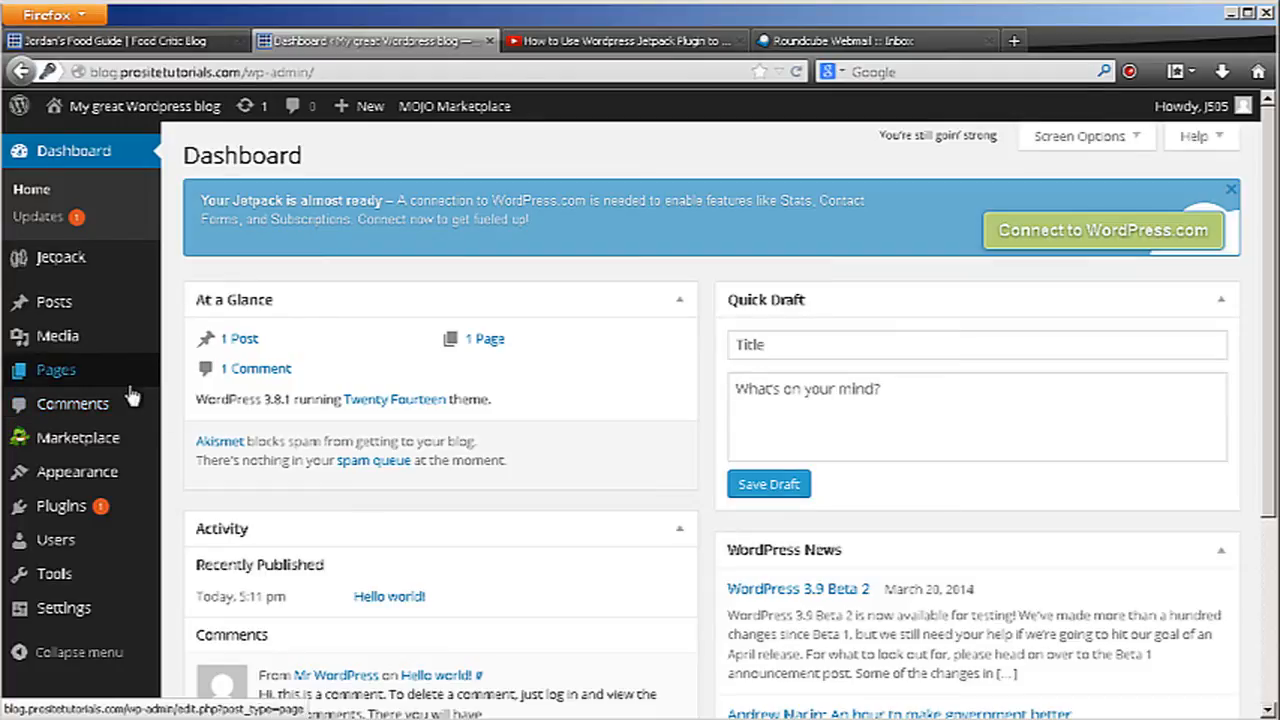
mouse_move(125, 386)
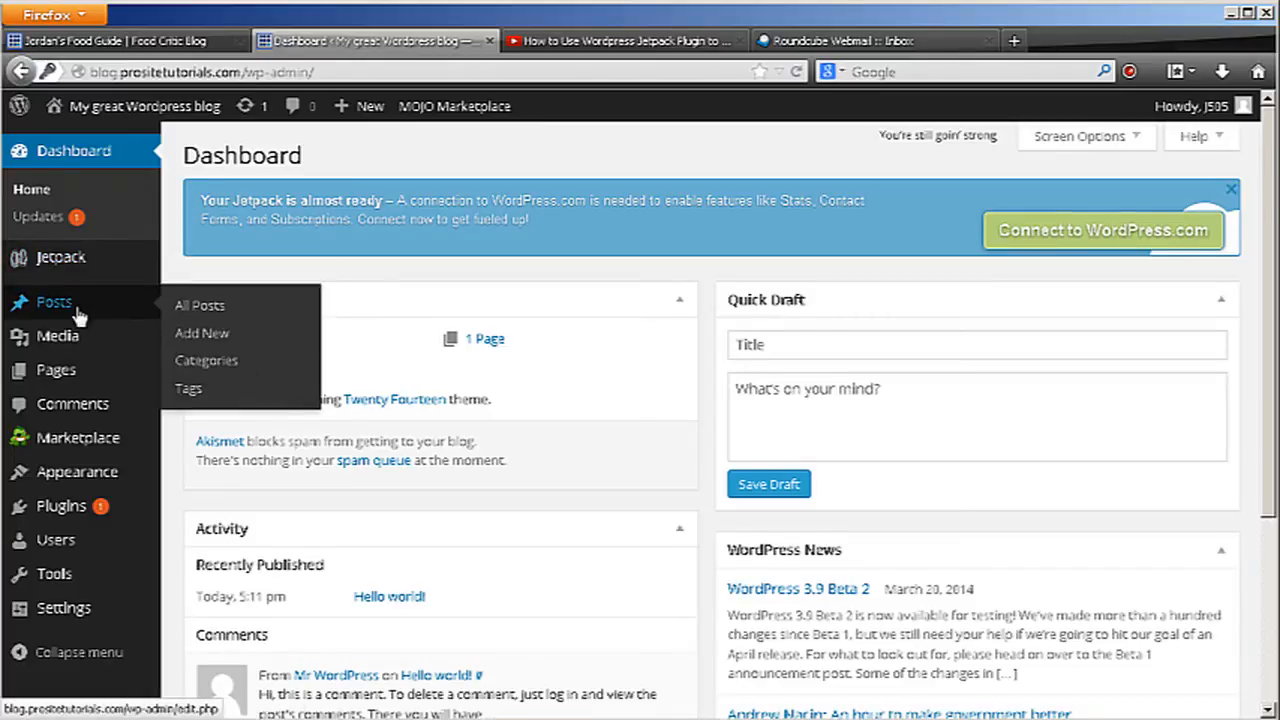
scroll(84, 330, down, 2)
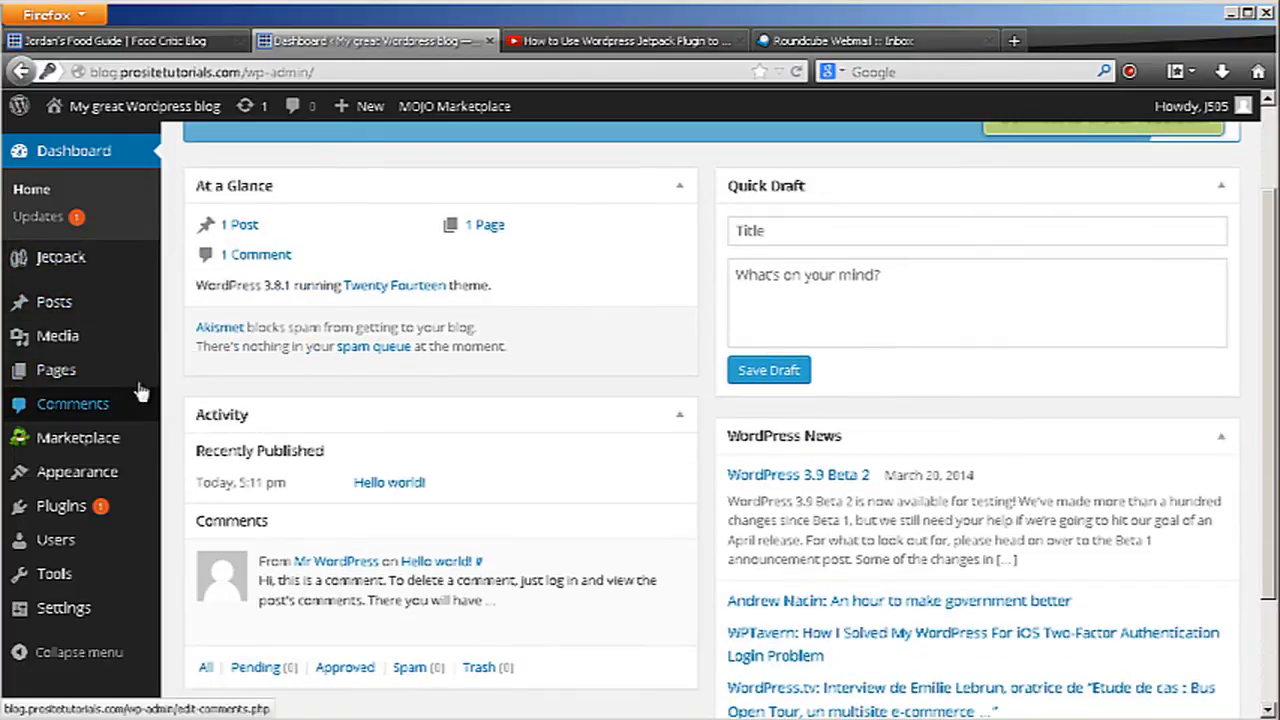
scroll(554, 309, down, 2)
scroll(588, 245, up, 4)
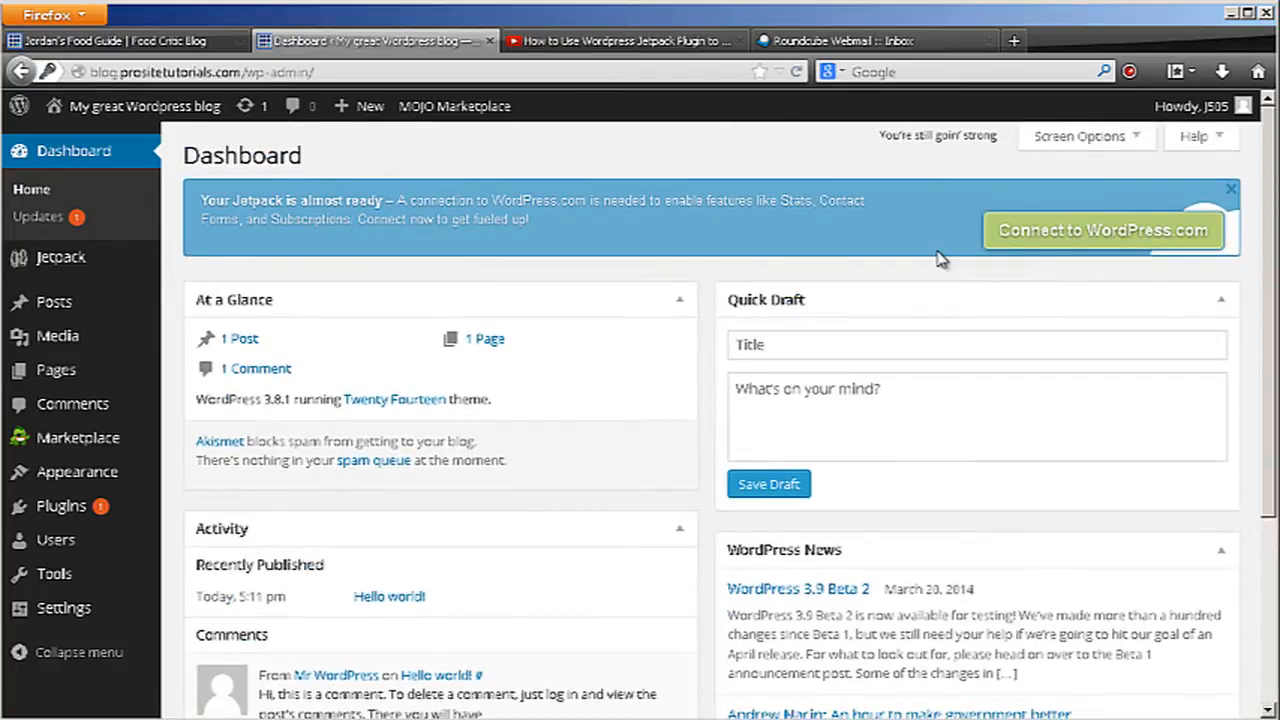
scroll(940, 258, down, 2)
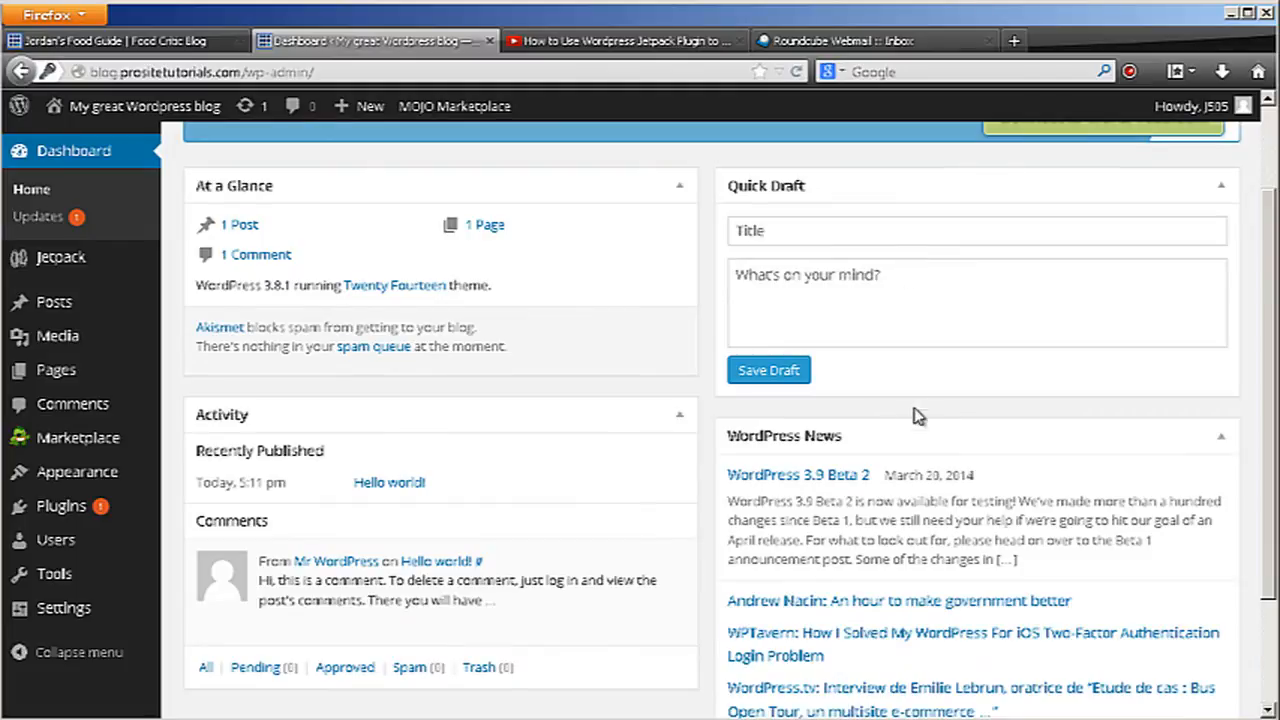
scroll(880, 405, down, 2)
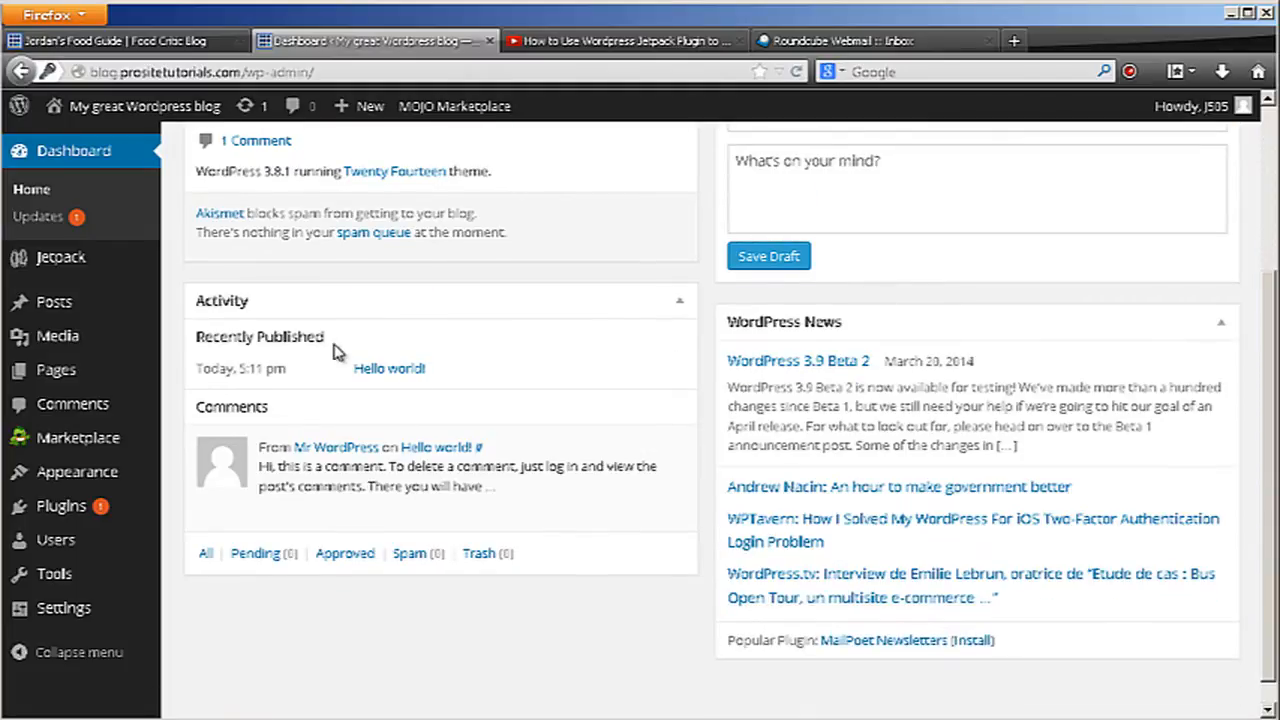
scroll(225, 366, up, 2)
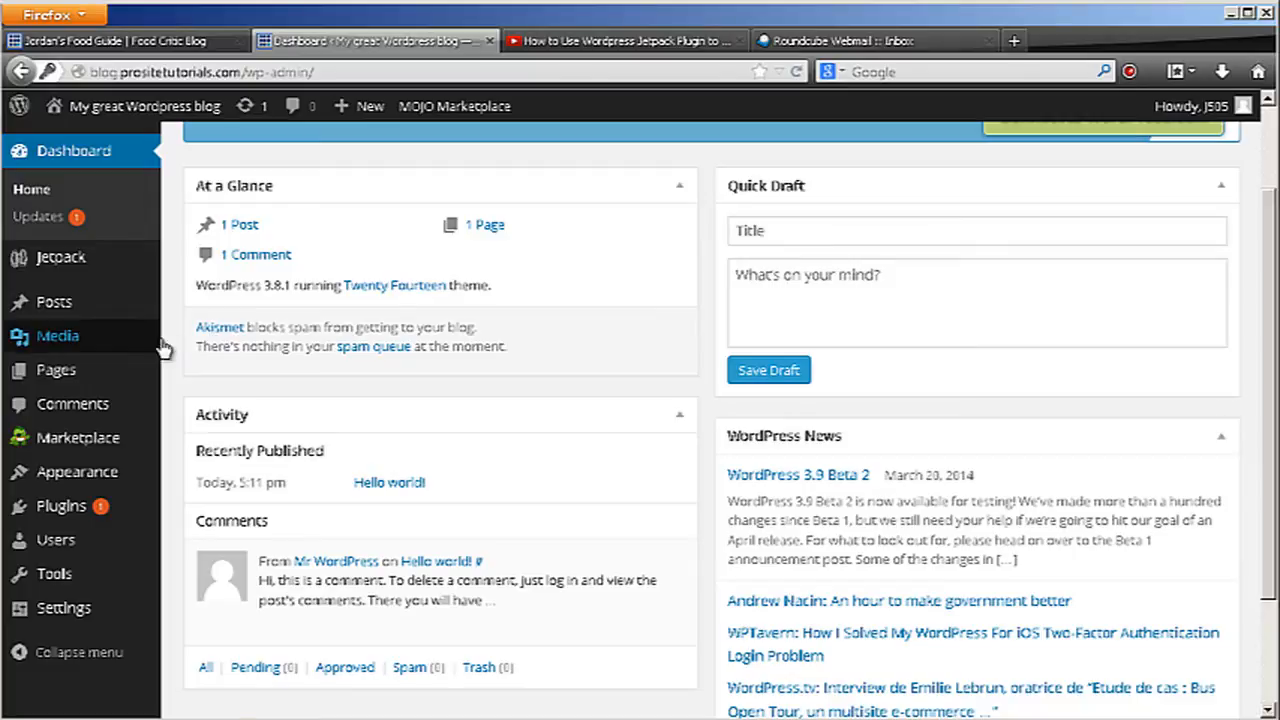
mouse_move(222, 108)
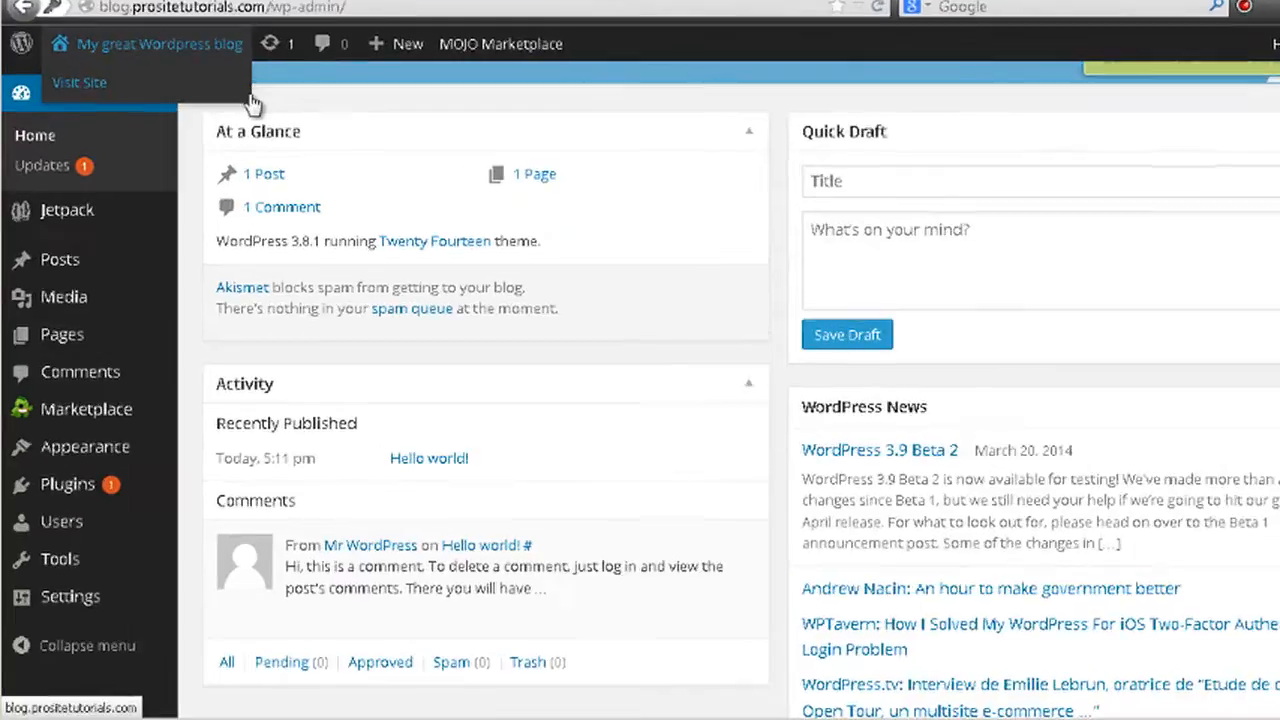
mouse_move(60, 472)
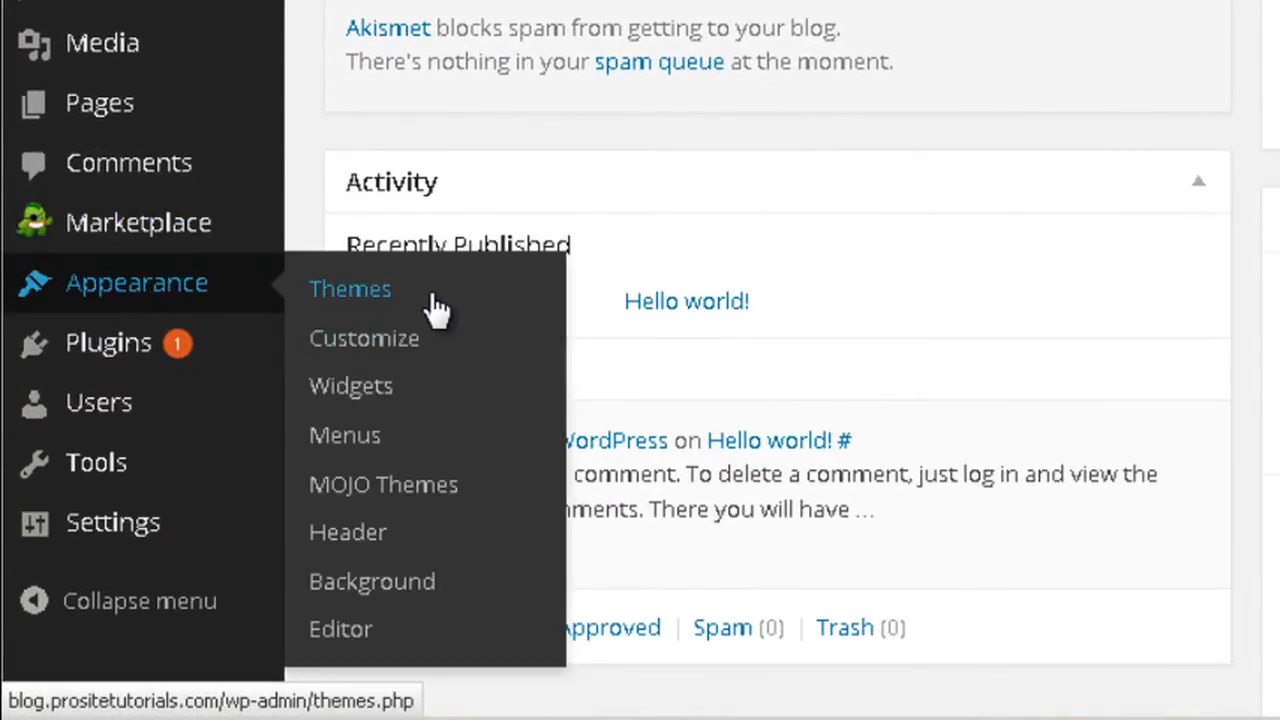
- Open Appearance > Themes and activate the Twenty Thirteen theme
click(437, 310)
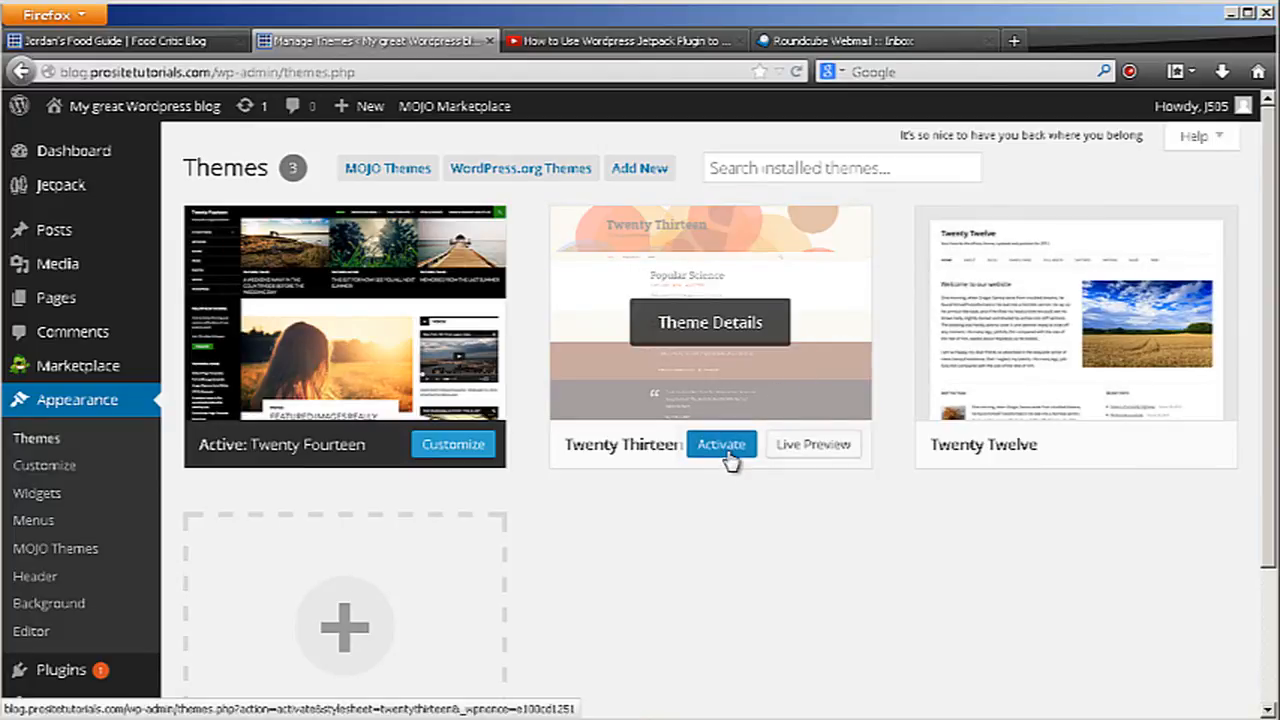
click(722, 445)
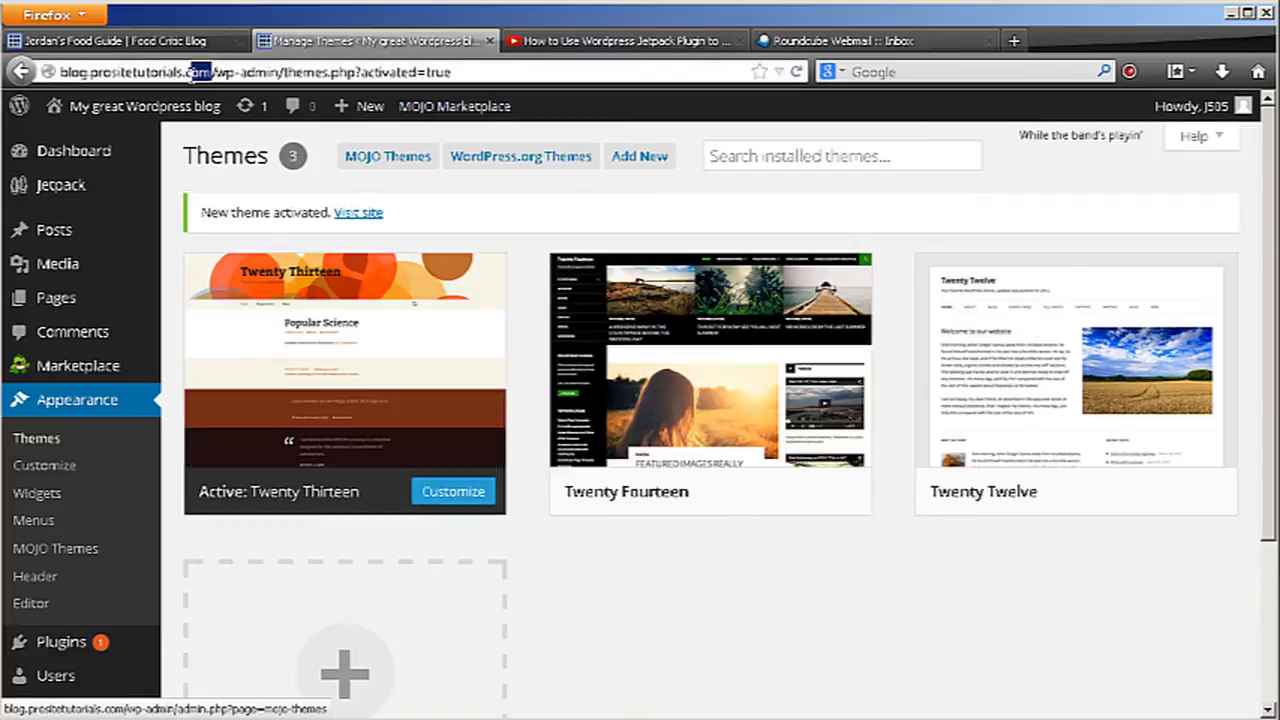
- Load the blog URL in a new tab beside Manage Themes, then return to Manage Themes
click(48, 15)
mouse_move(60, 38)
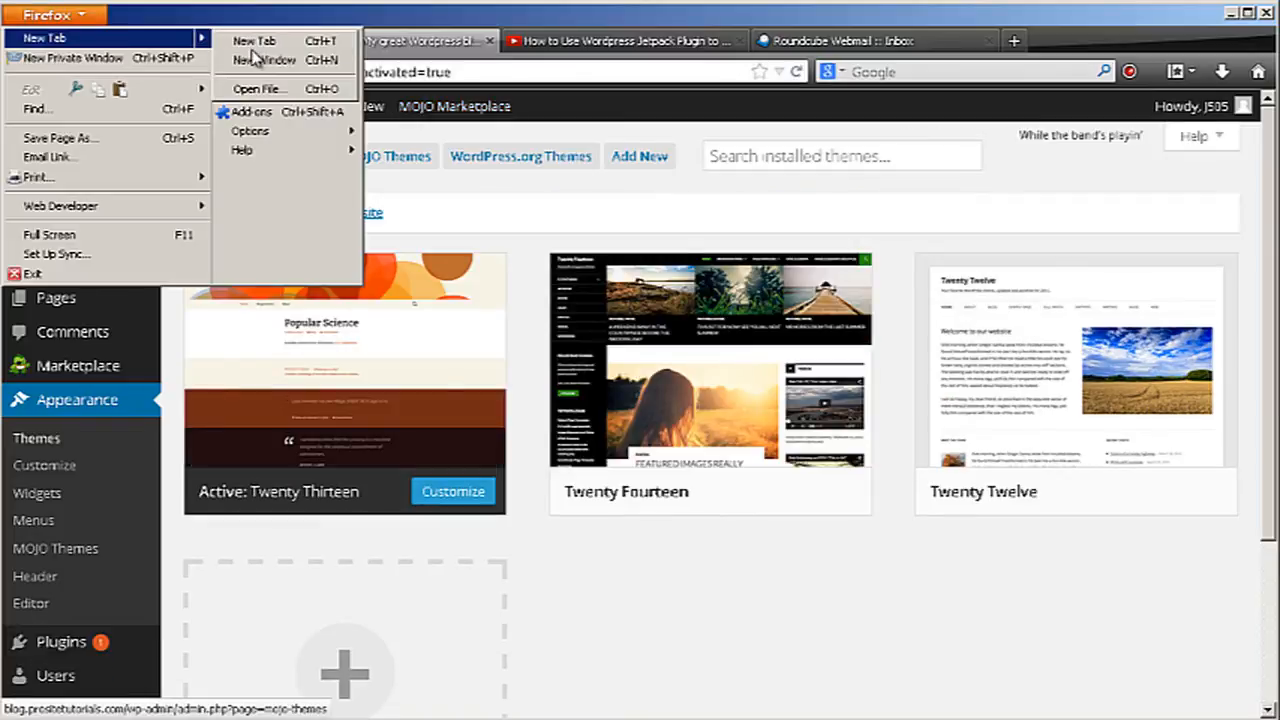
click(252, 44)
drag(995, 30, 526, 49)
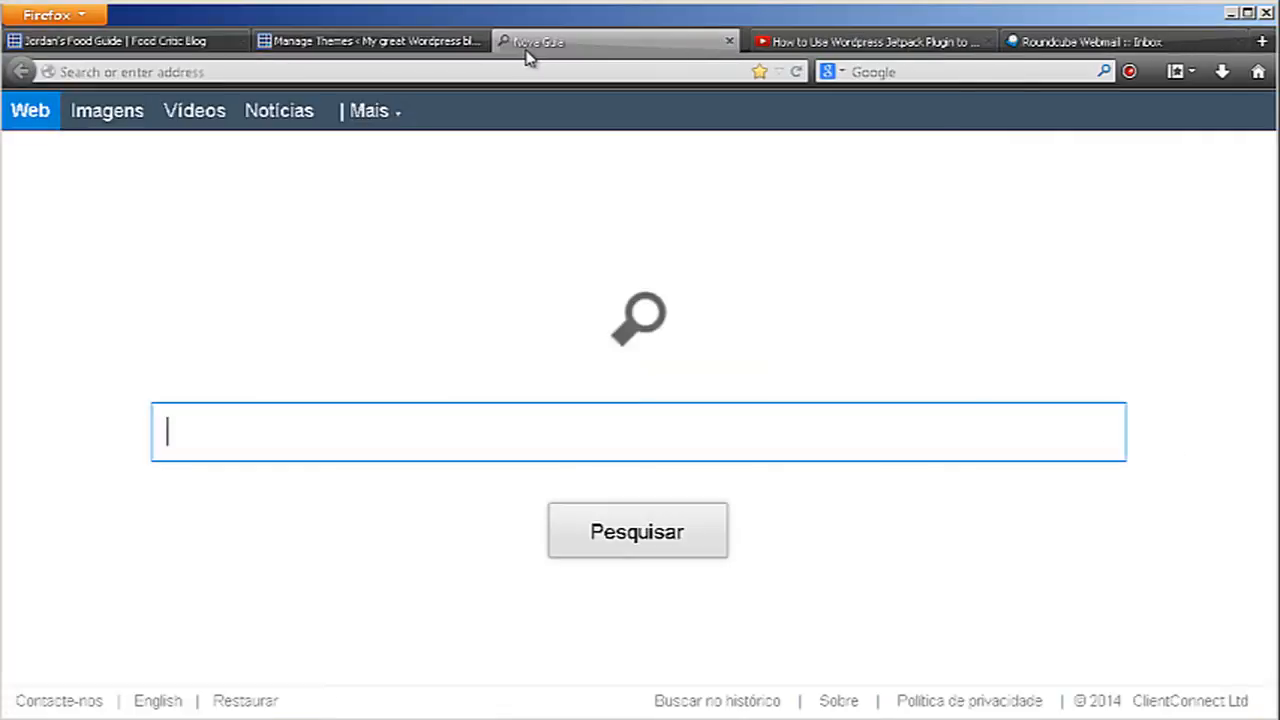
click(525, 66)
text(http://blog.prositetutorials.com)
key(Return)
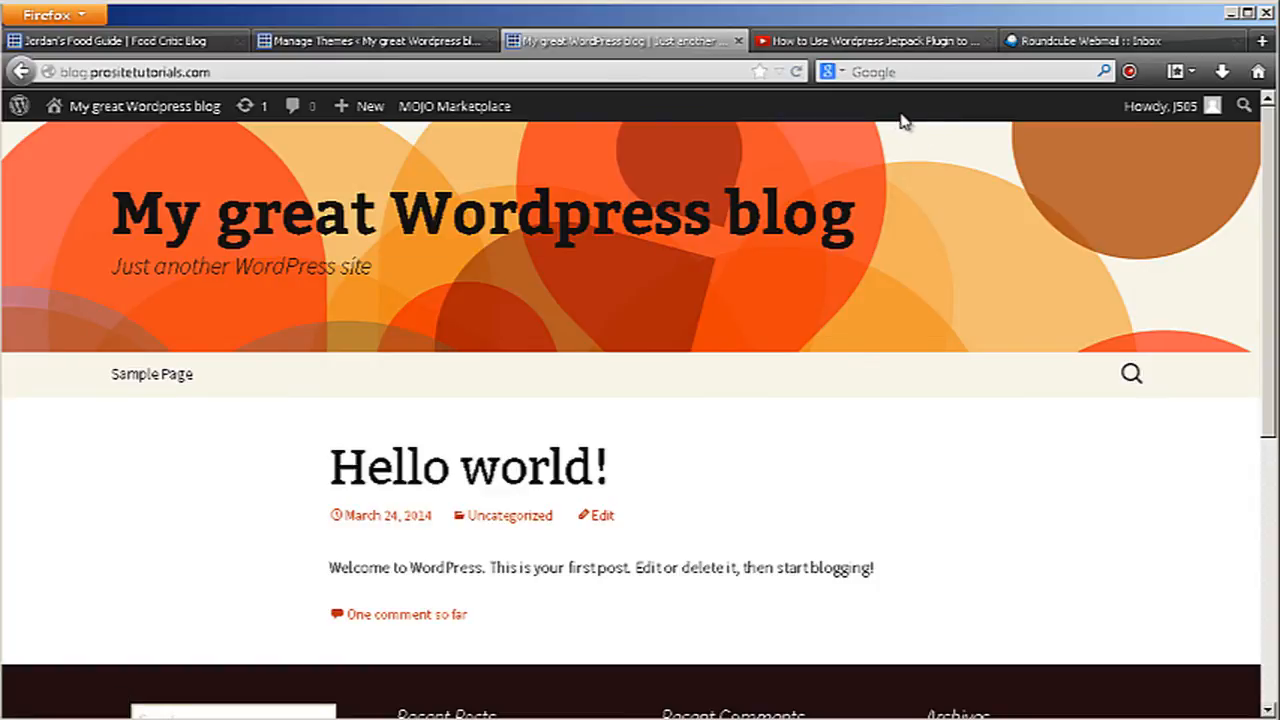
click(472, 41)
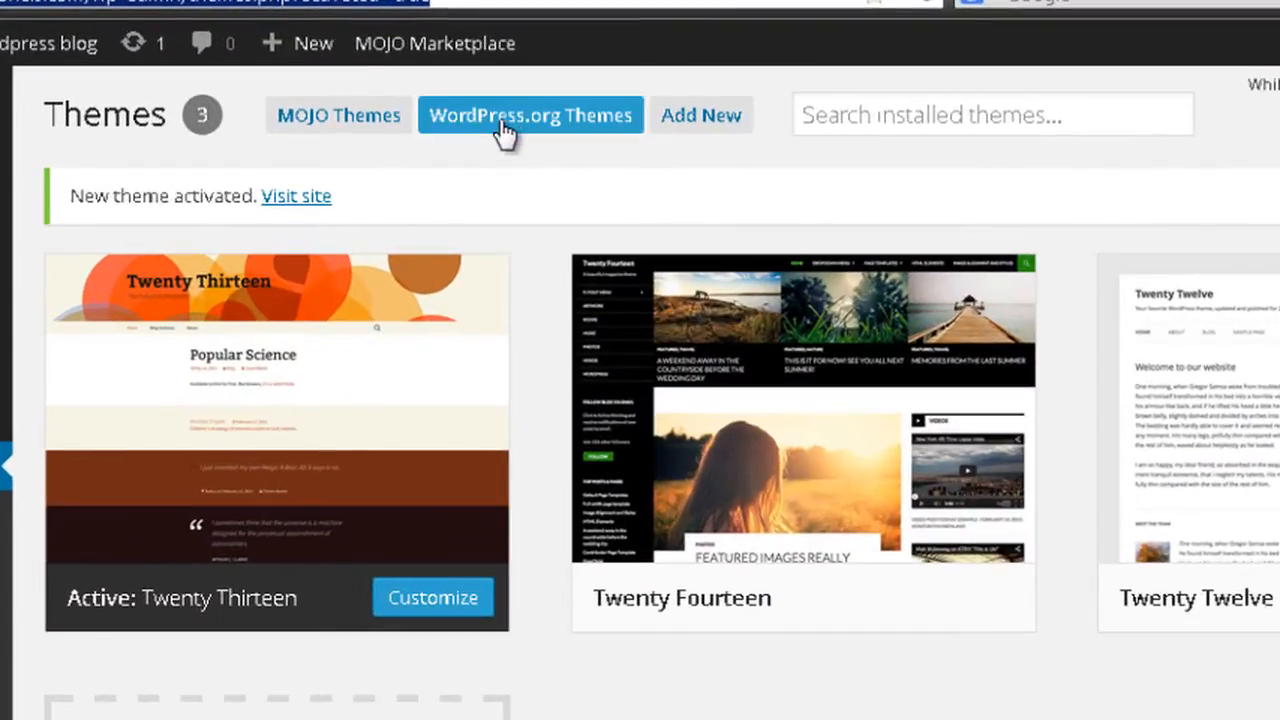
- Open the WordPress.org Themes installer and browse its keyword search and Feature Filter
click(567, 119)
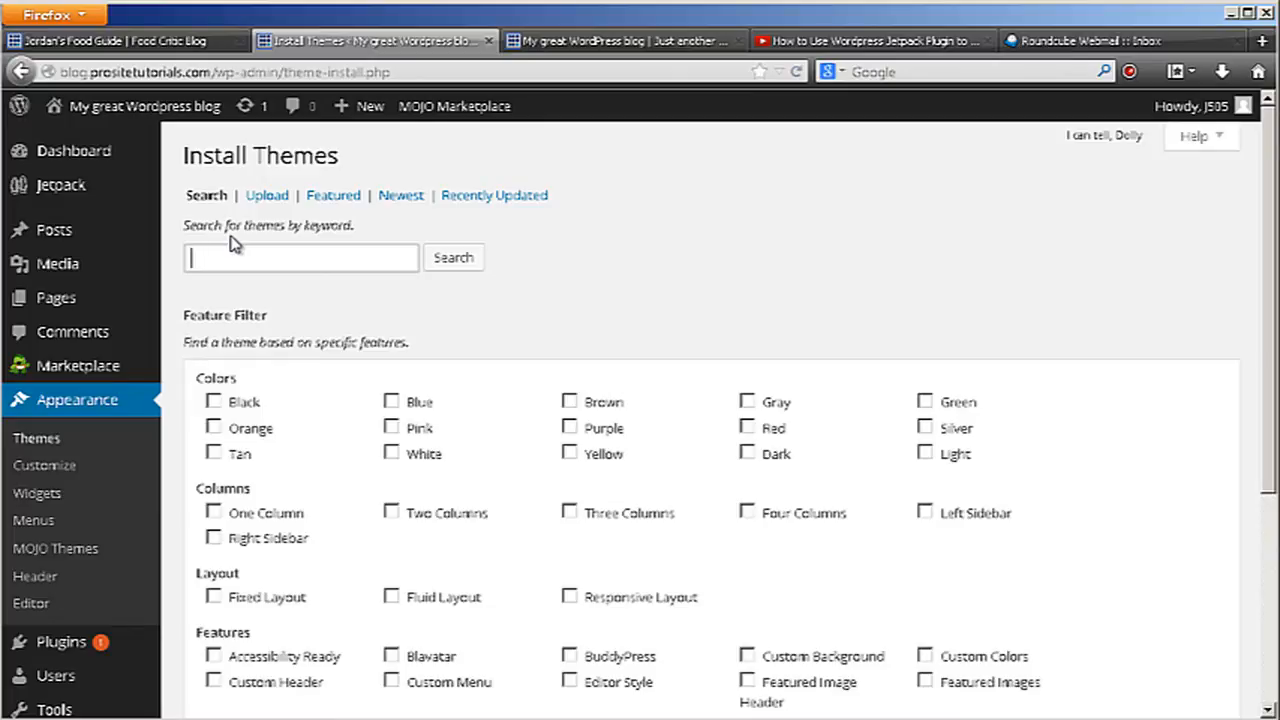
click(343, 253)
scroll(430, 245, down, 3)
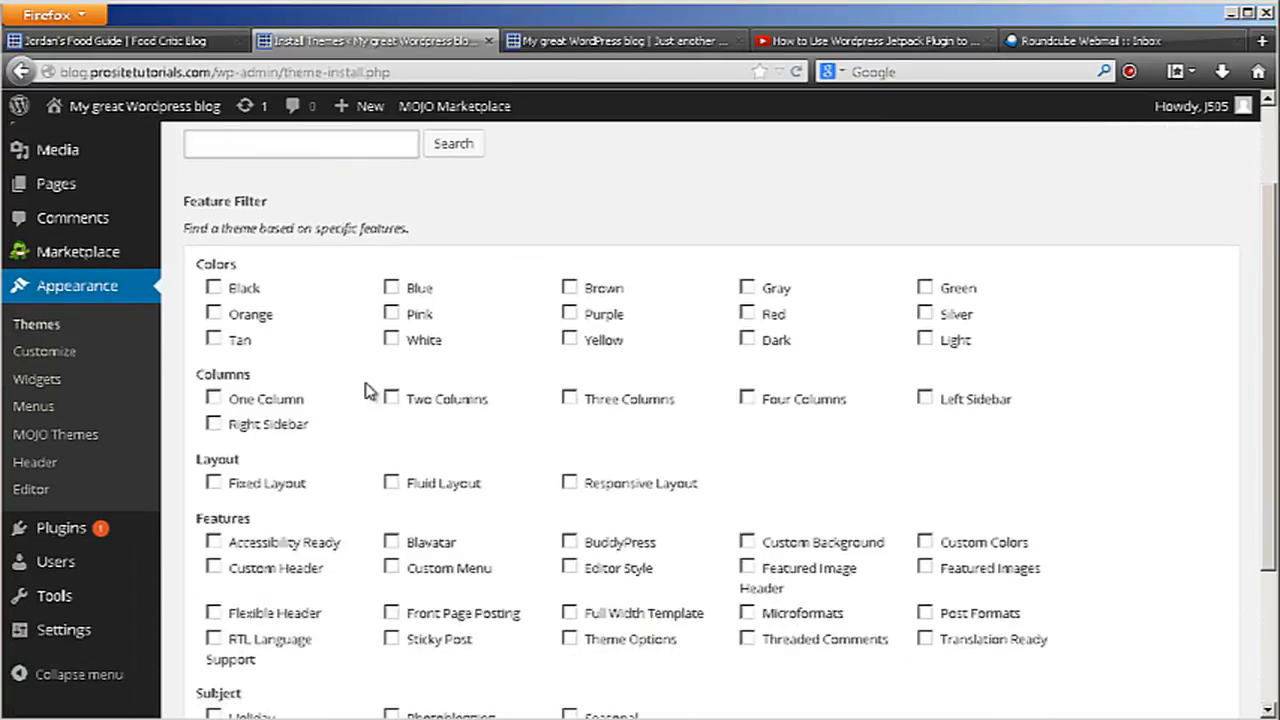
scroll(430, 250, down, 3)
scroll(900, 456, up, 6)
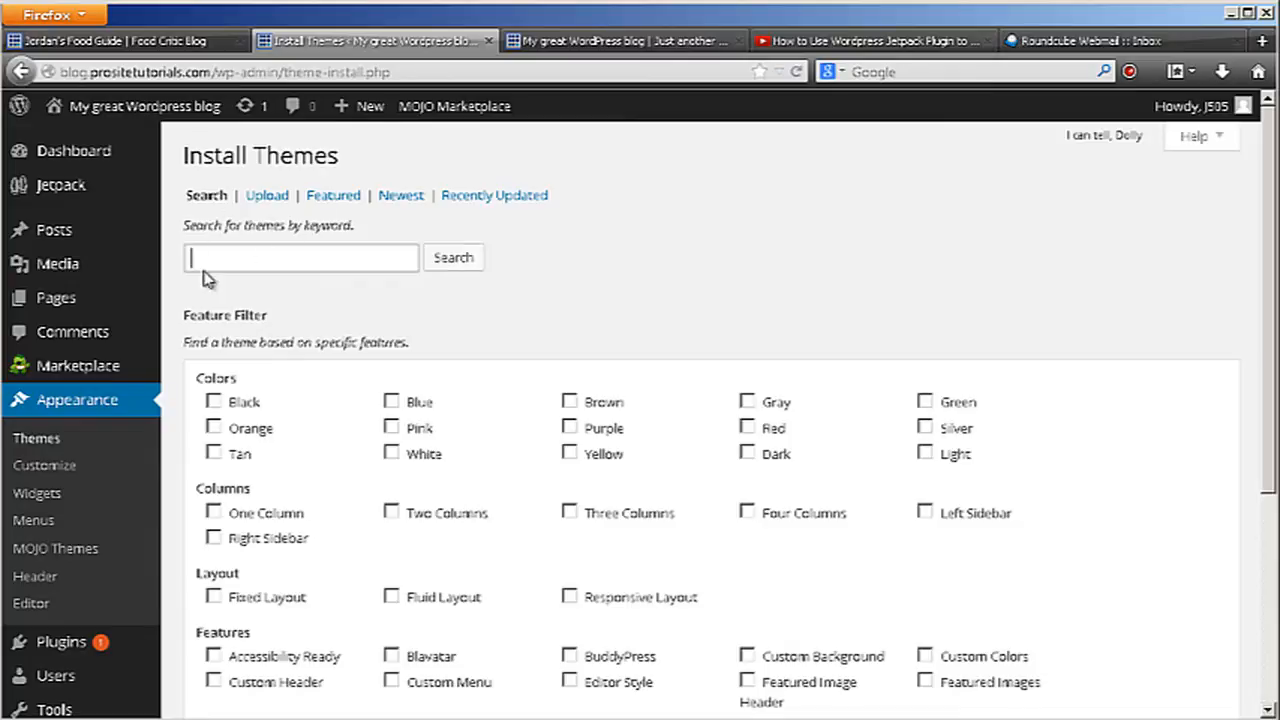
click(333, 206)
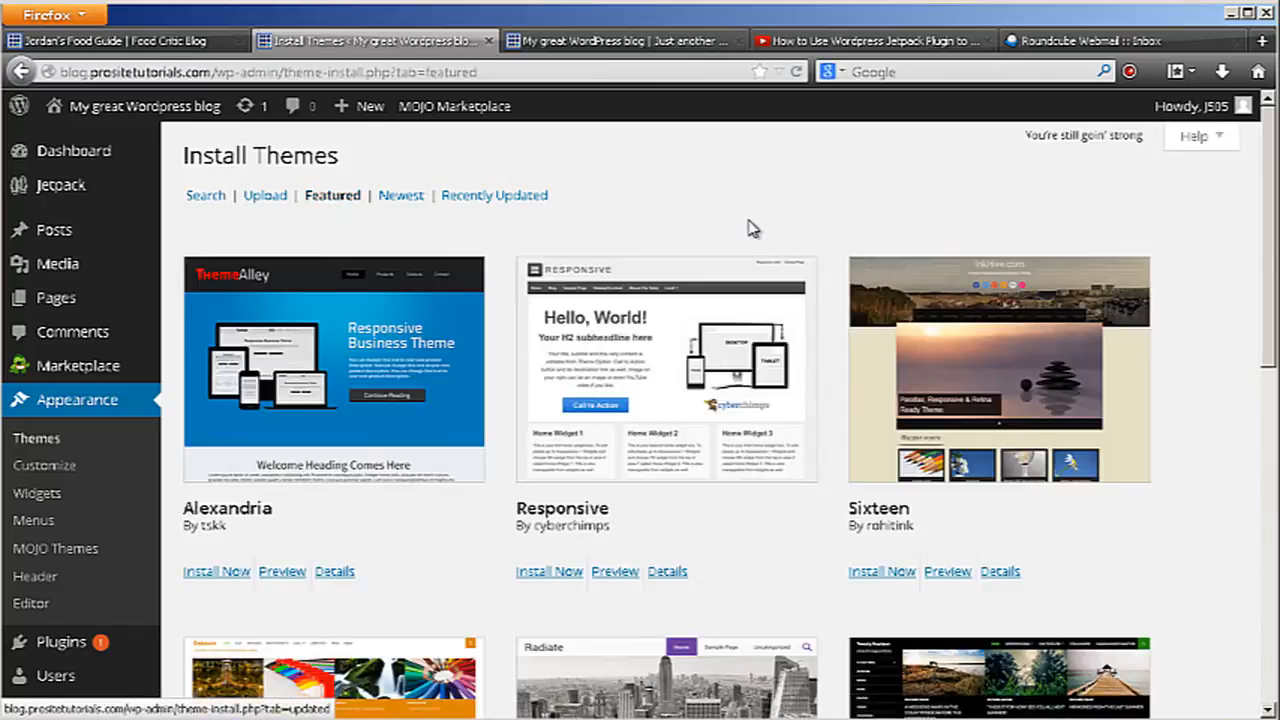
scroll(752, 231, down, 2)
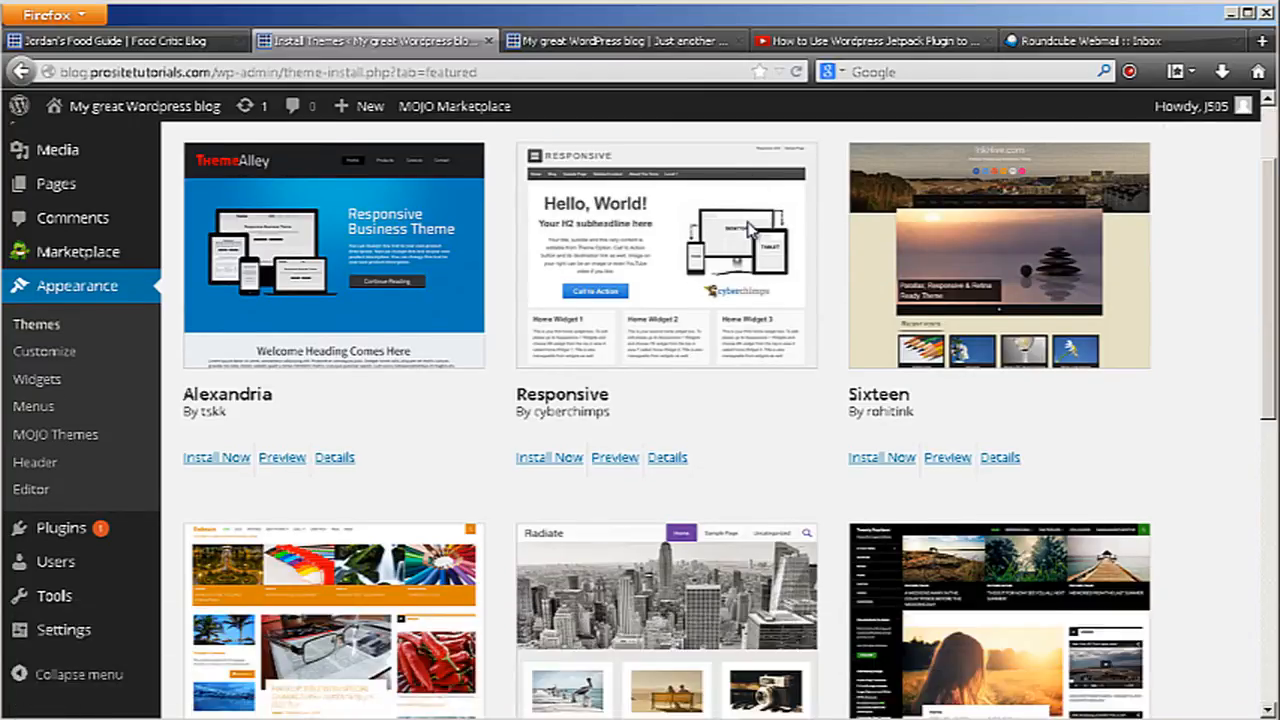
scroll(752, 231, down, 3)
scroll(751, 231, down, 7)
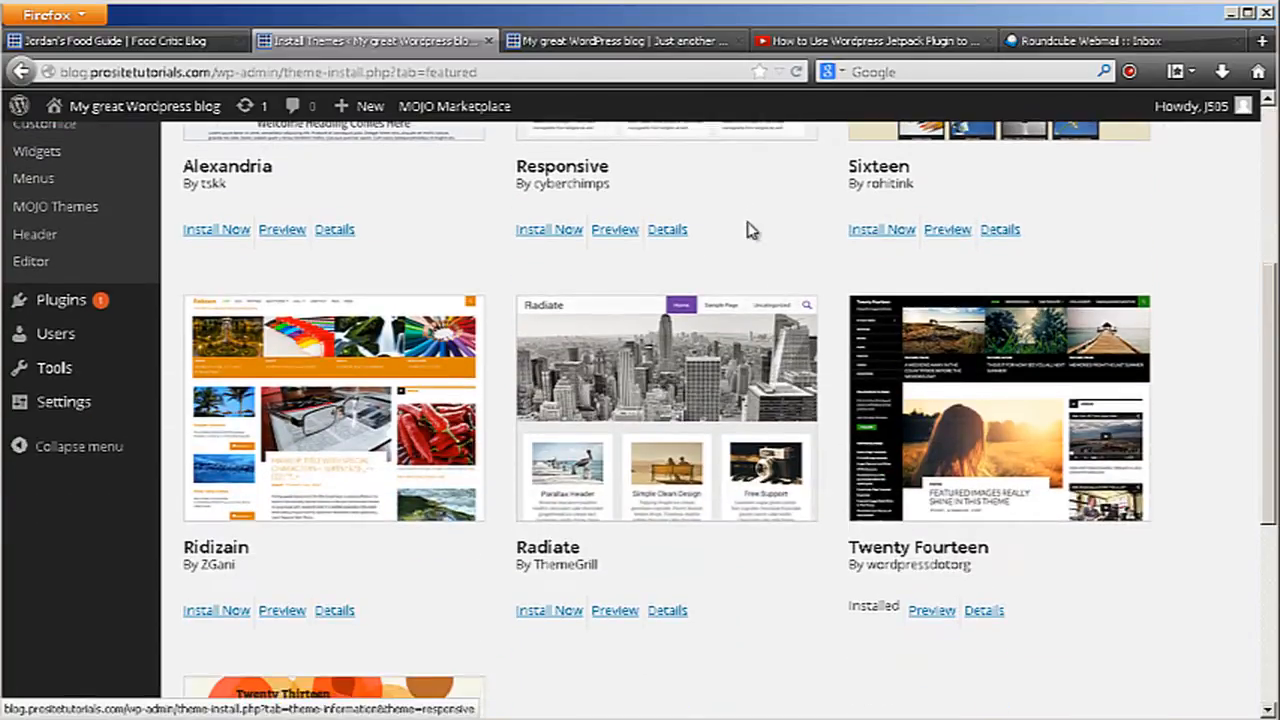
scroll(751, 231, up, 4)
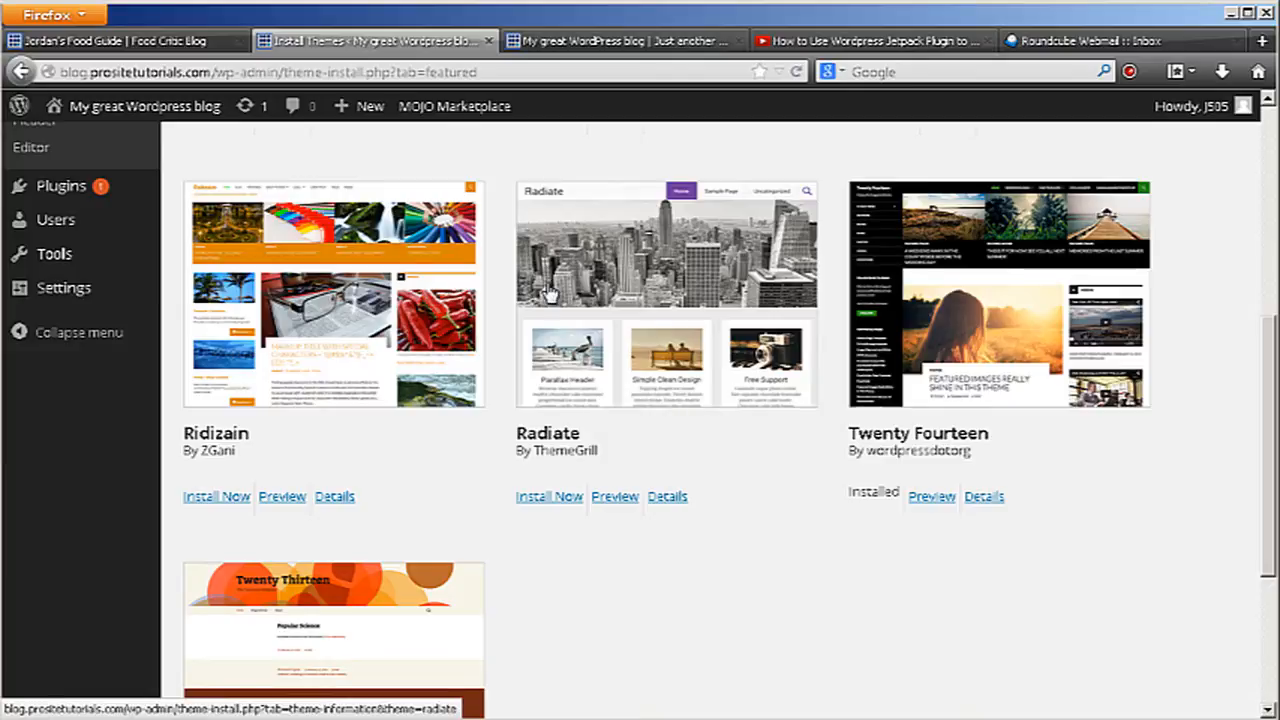
scroll(560, 292, up, 4)
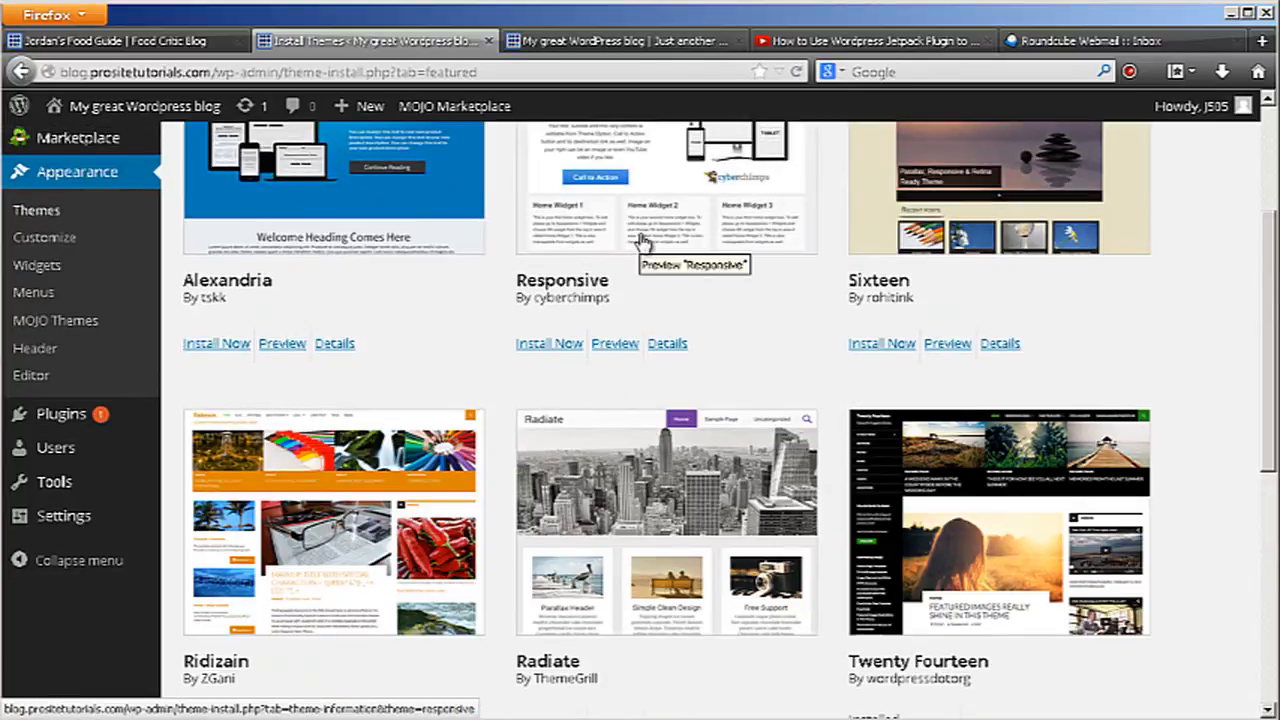
scroll(645, 310, down, 2)
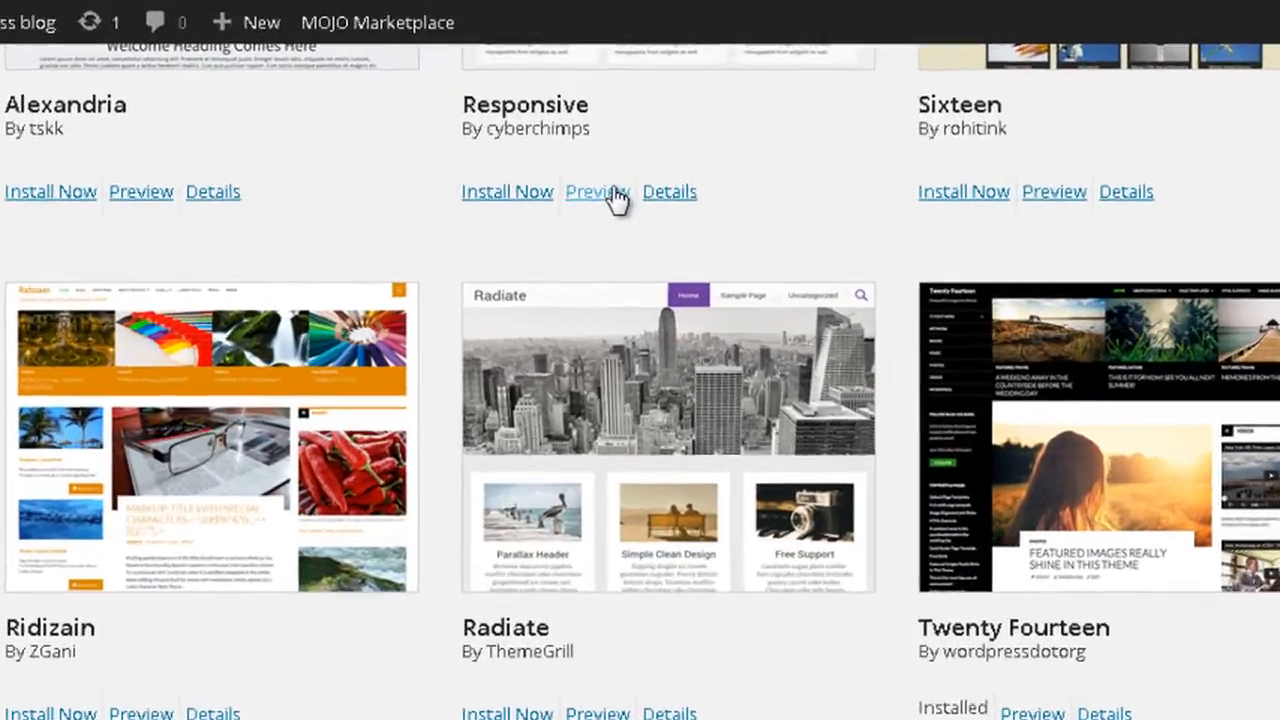
click(614, 229)
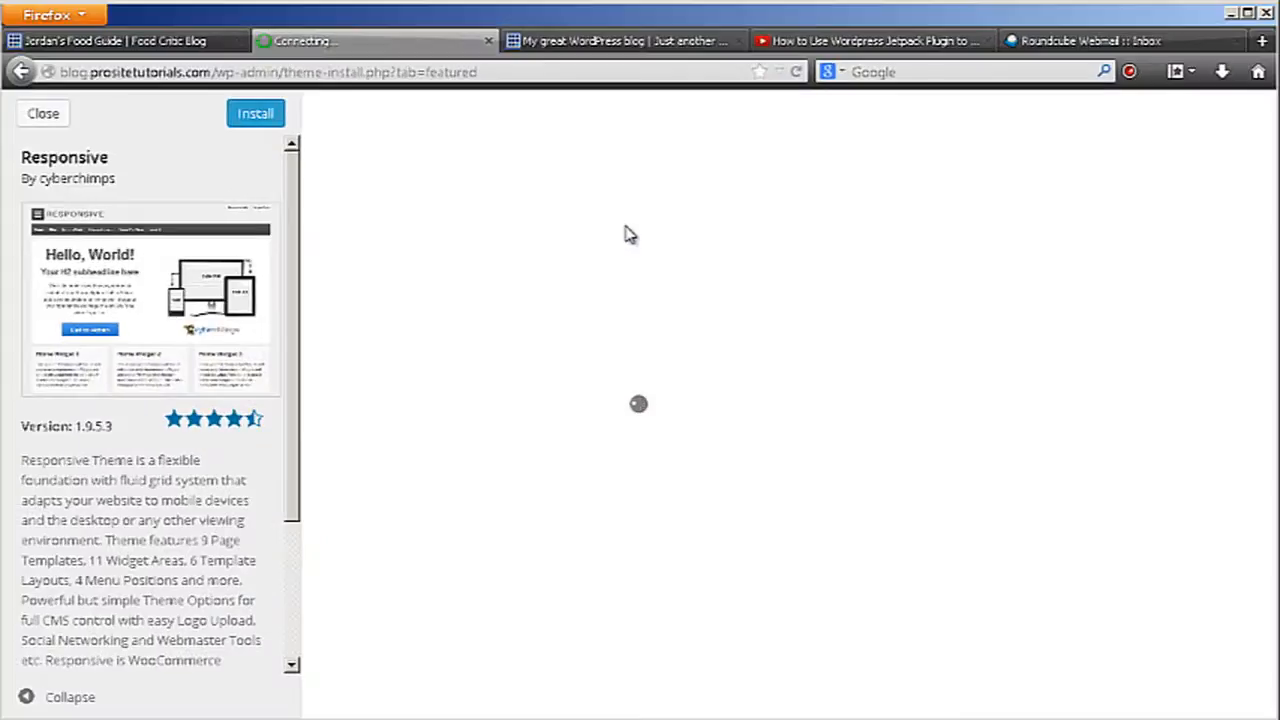
scroll(735, 460, down, 2)
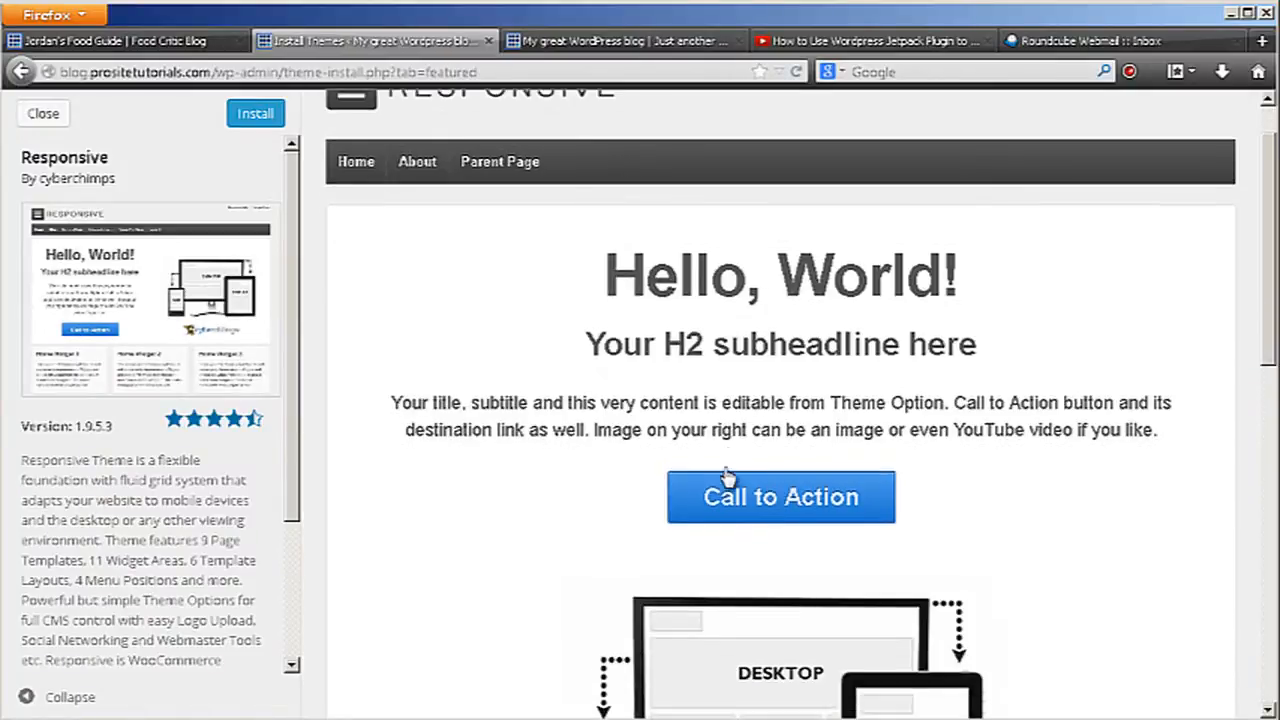
scroll(826, 506, down, 5)
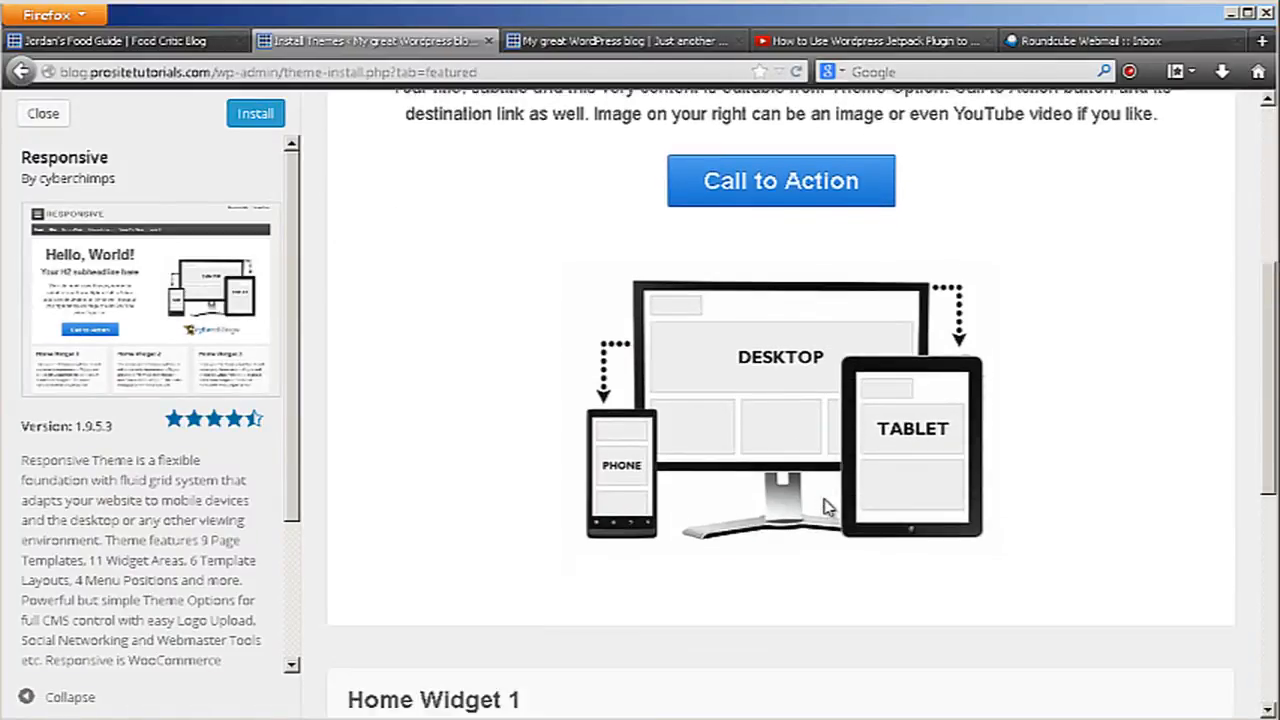
scroll(826, 506, down, 5)
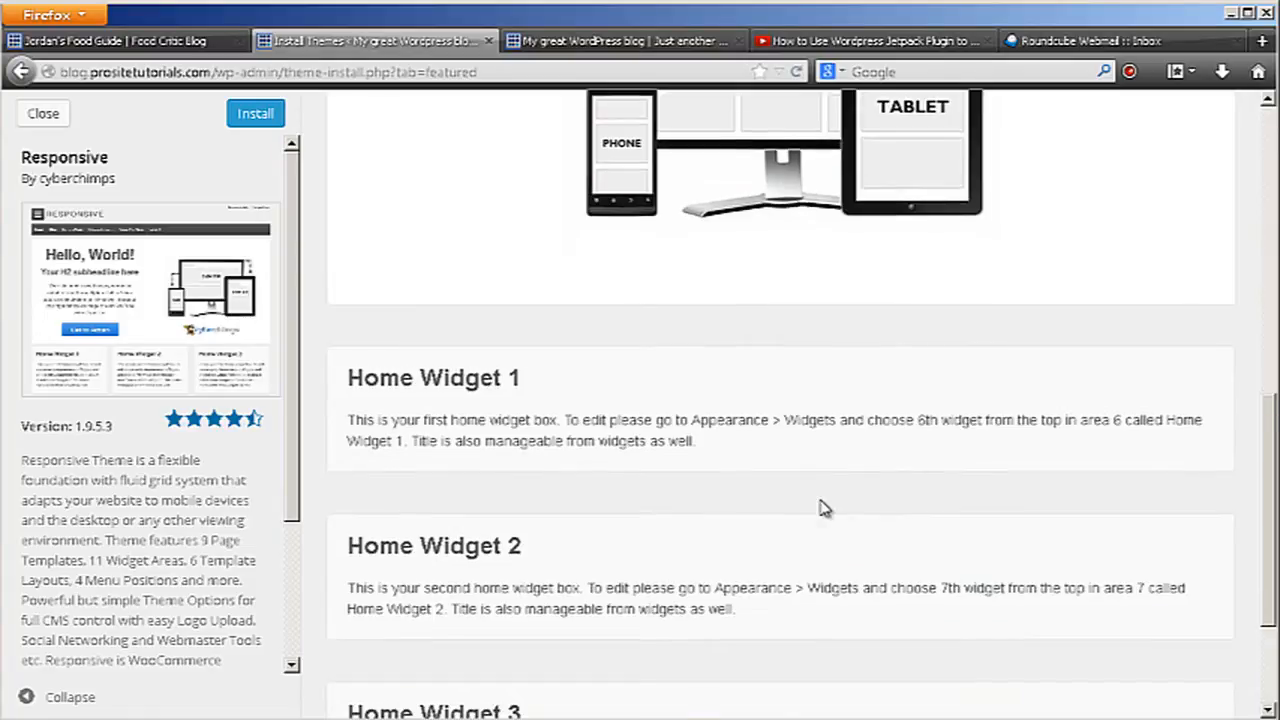
scroll(822, 507, up, 3)
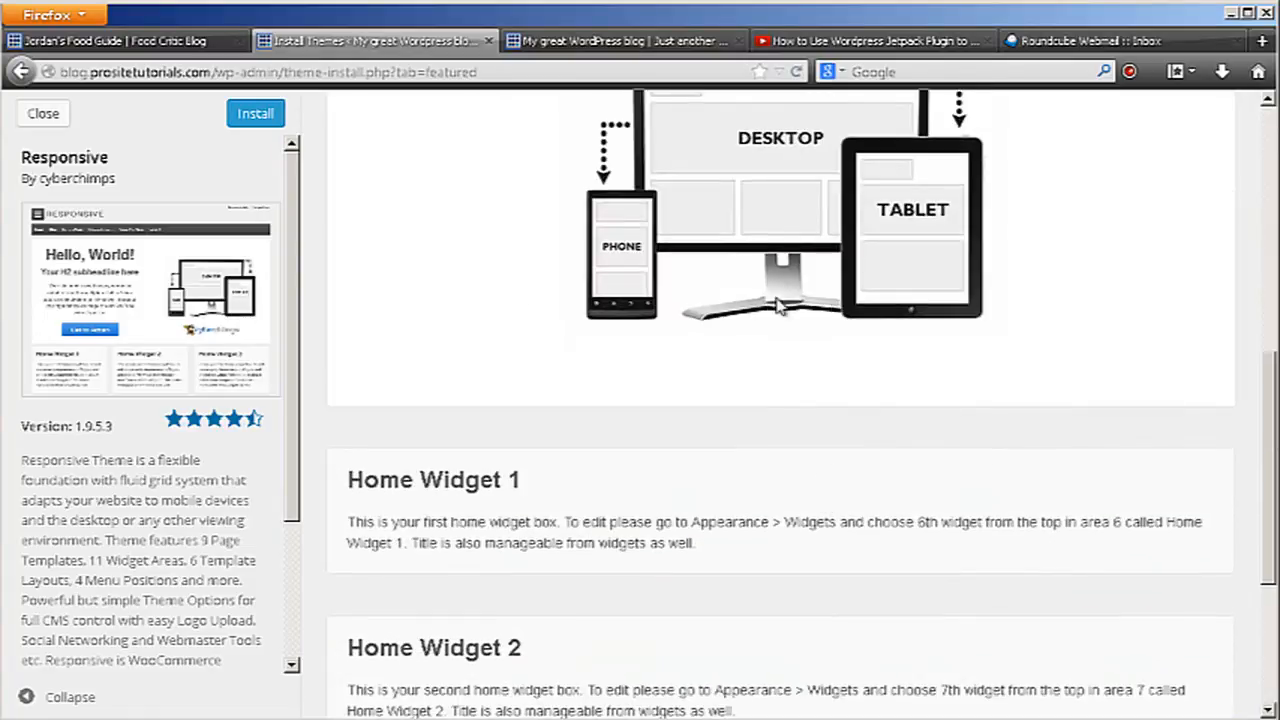
click(19, 71)
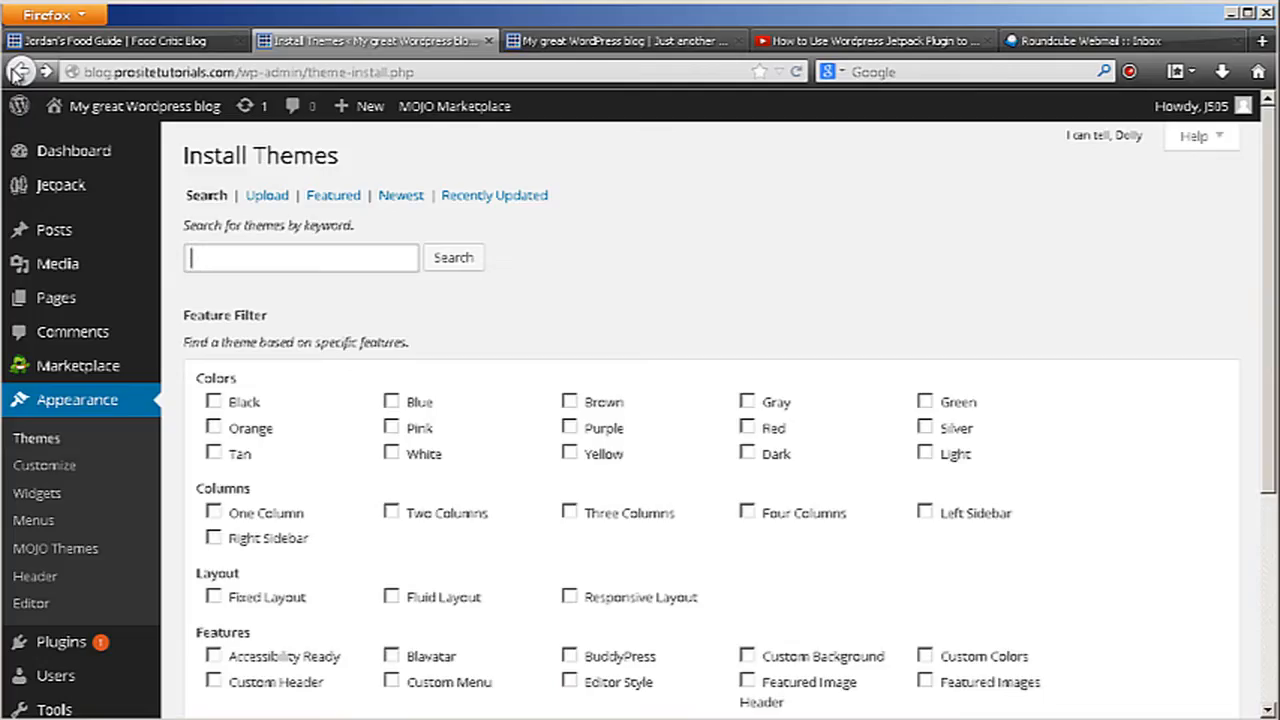
- Browse the Featured themes, then list the Newest themes, starting with Modern Business, Drop and Alkimia
click(336, 196)
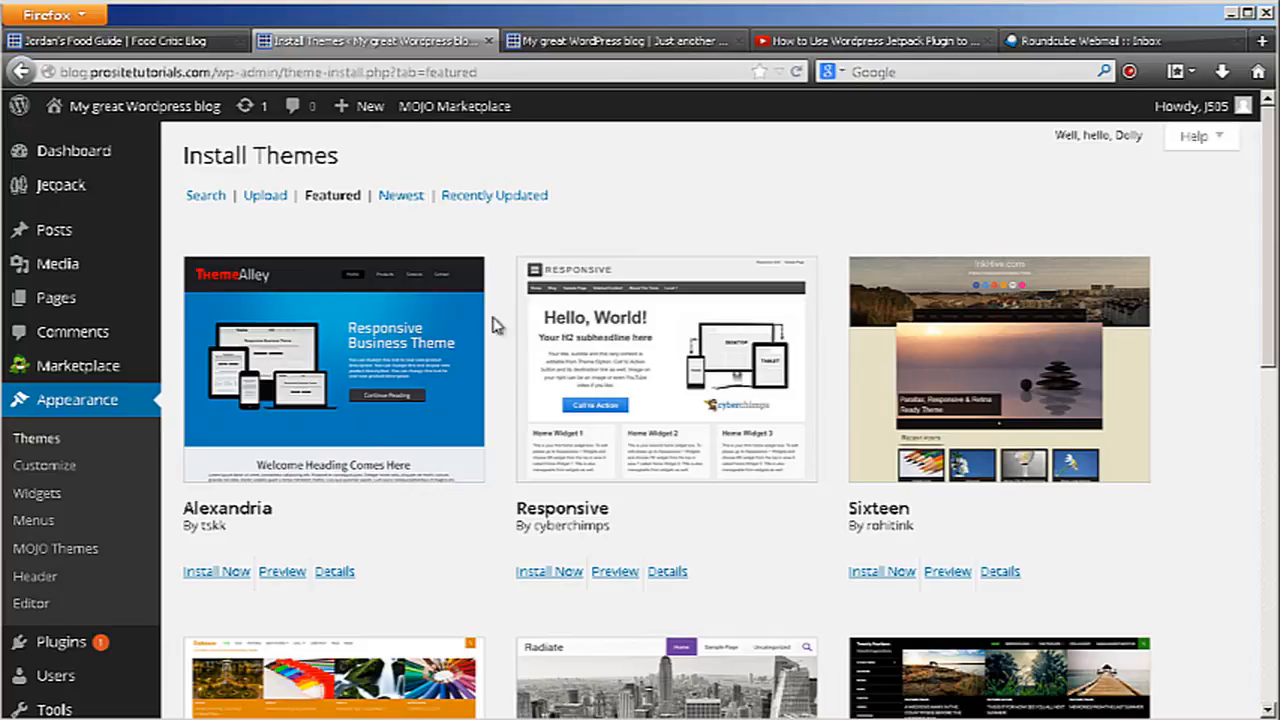
click(405, 199)
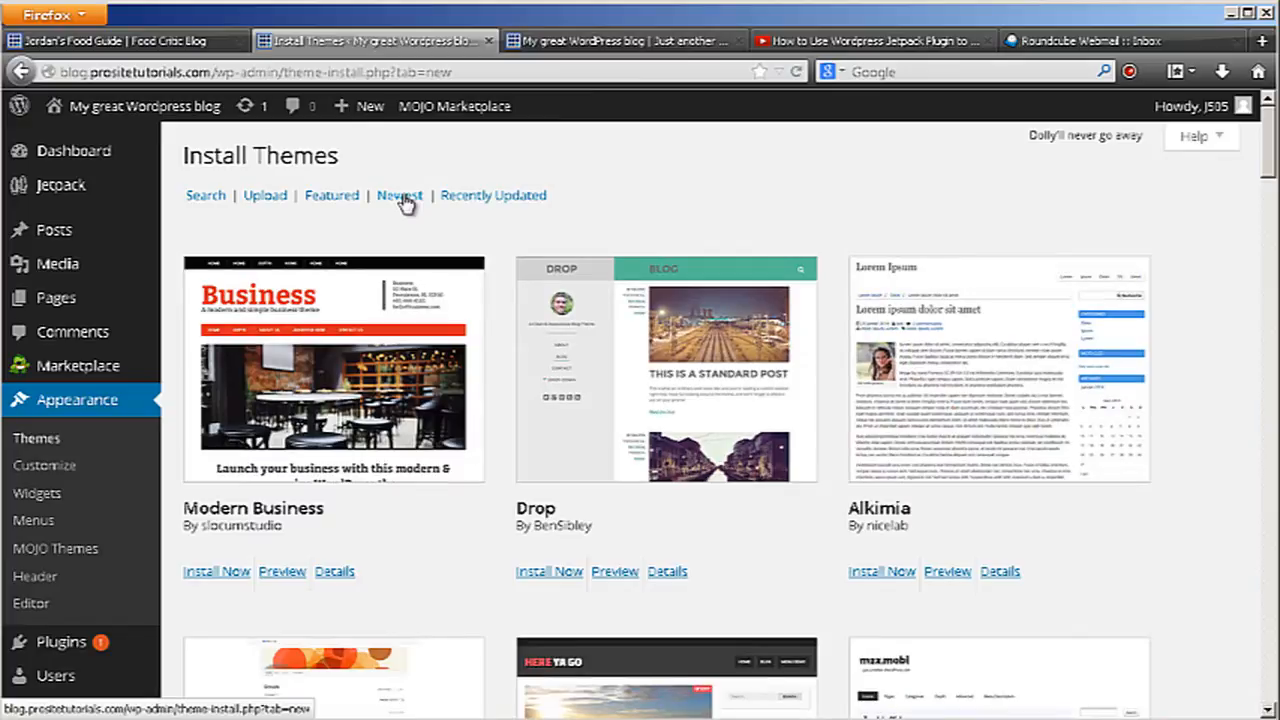
scroll(412, 220, down, 3)
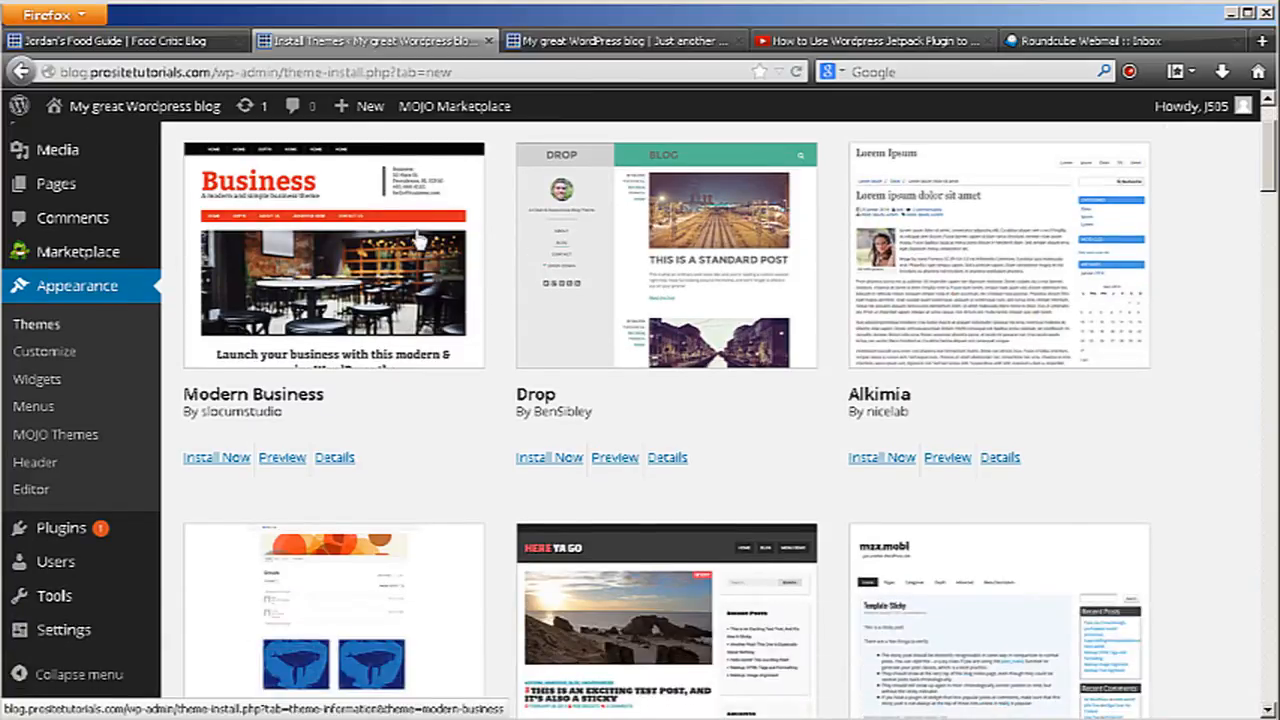
scroll(420, 242, down, 2)
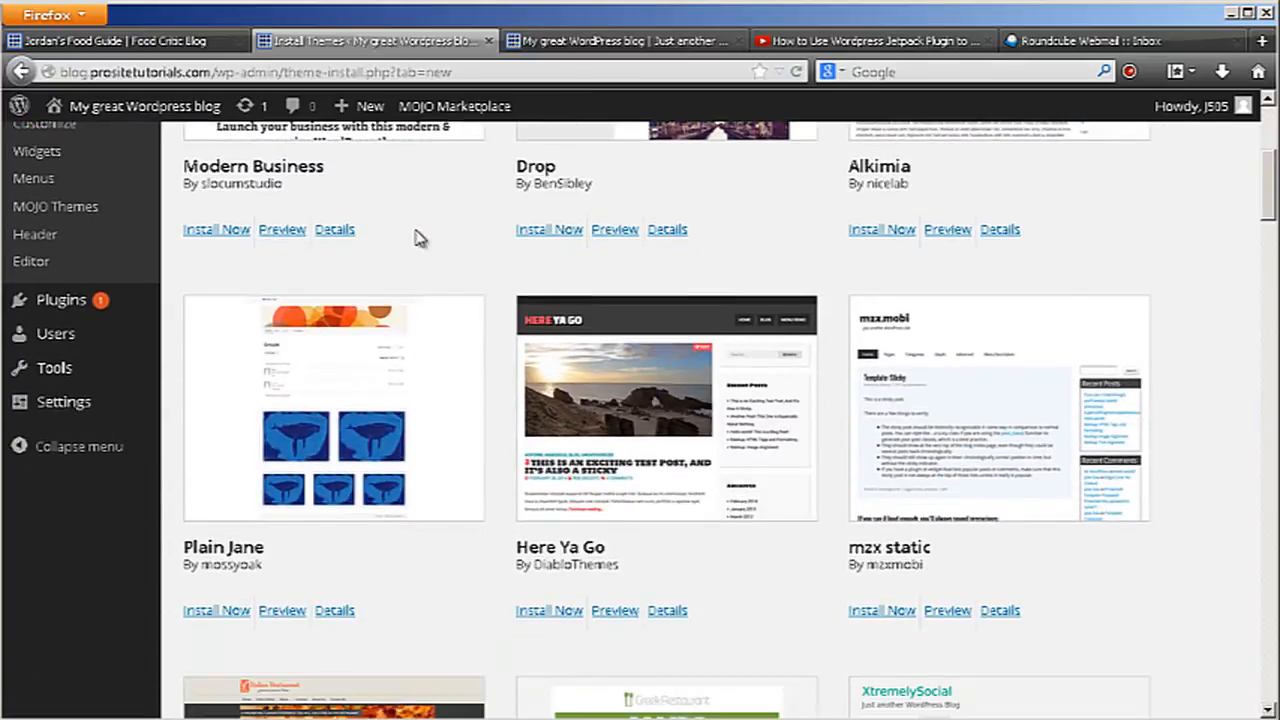
scroll(418, 238, up, 2)
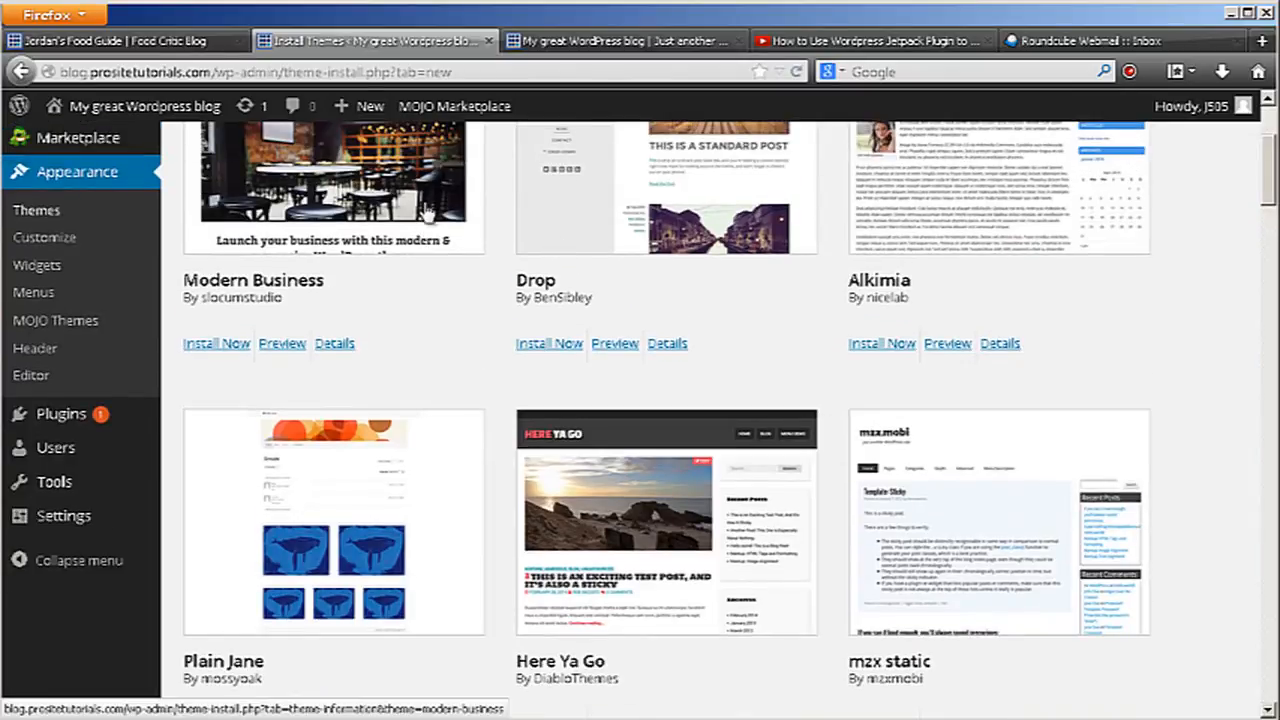
scroll(427, 213, up, 2)
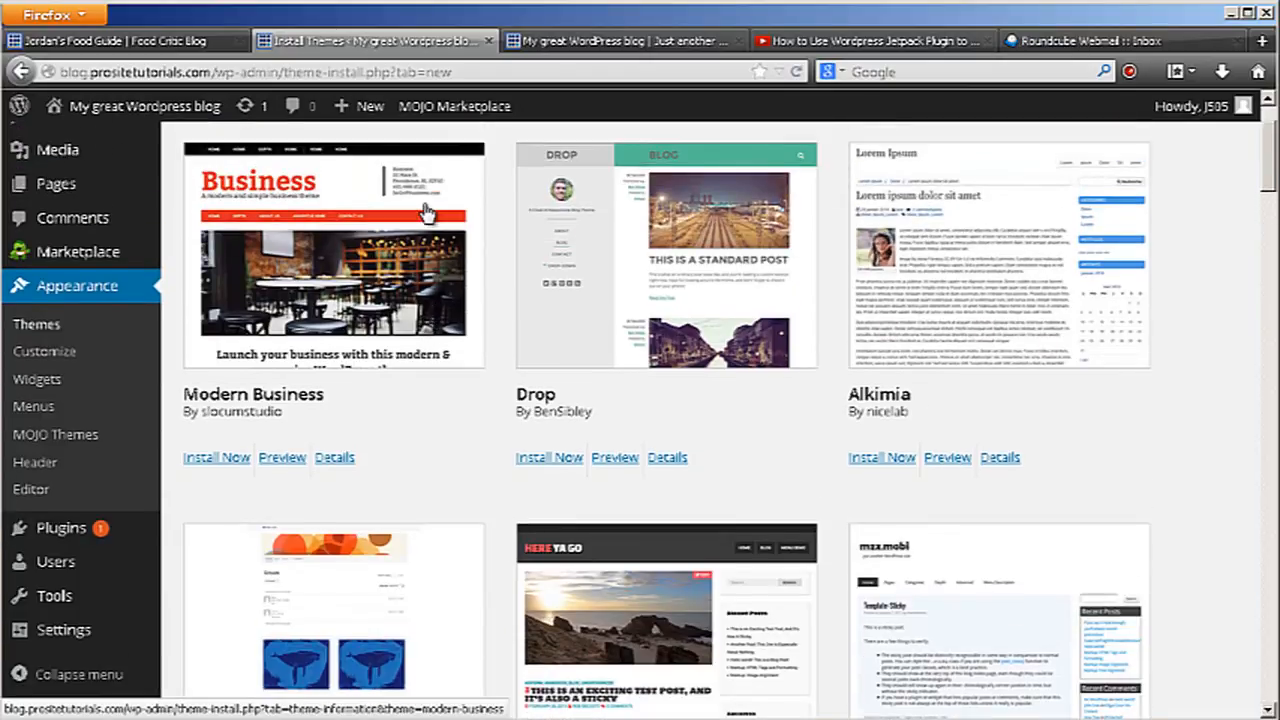
scroll(425, 213, up, 2)
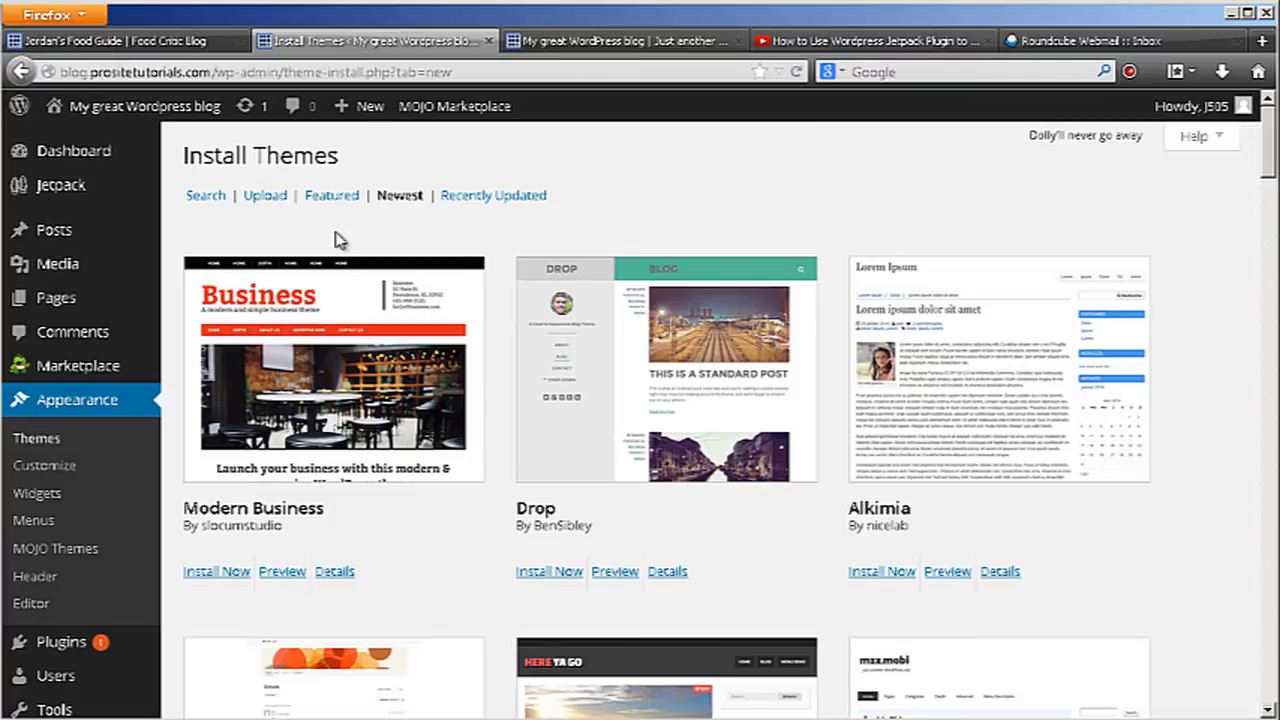
- Browse the Recently Updated themes listing
click(480, 199)
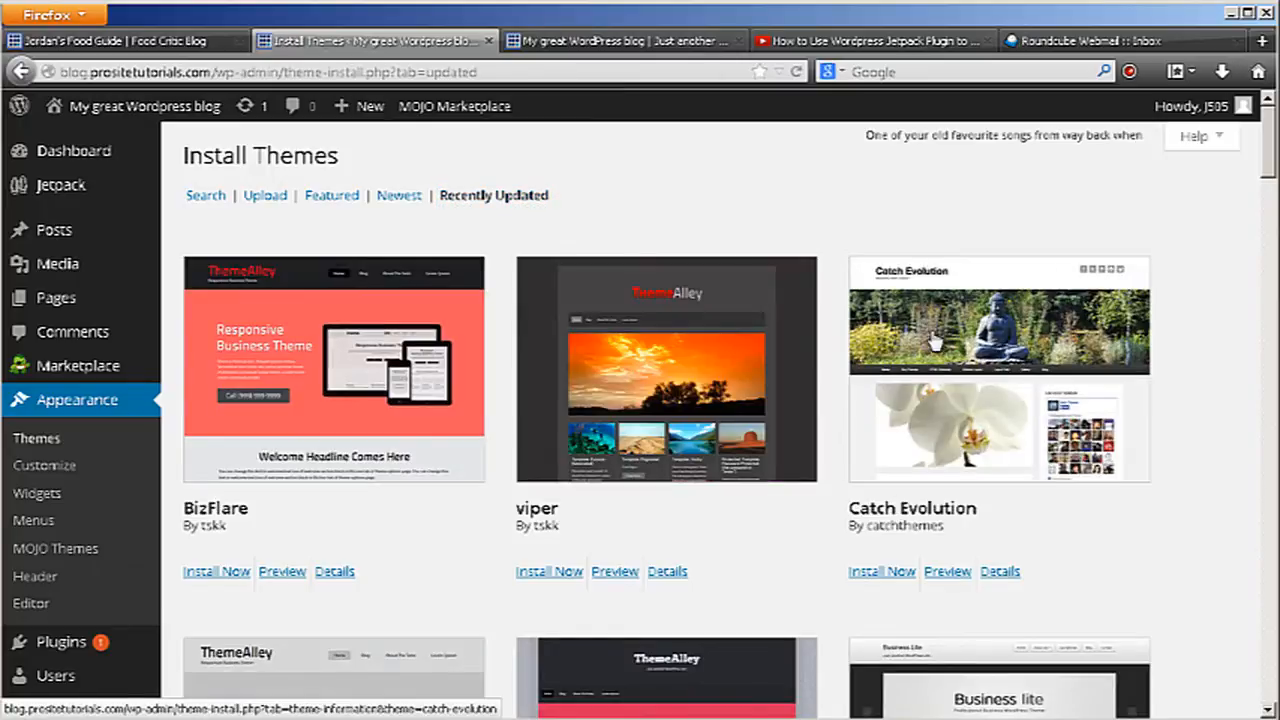
scroll(935, 343, down, 10)
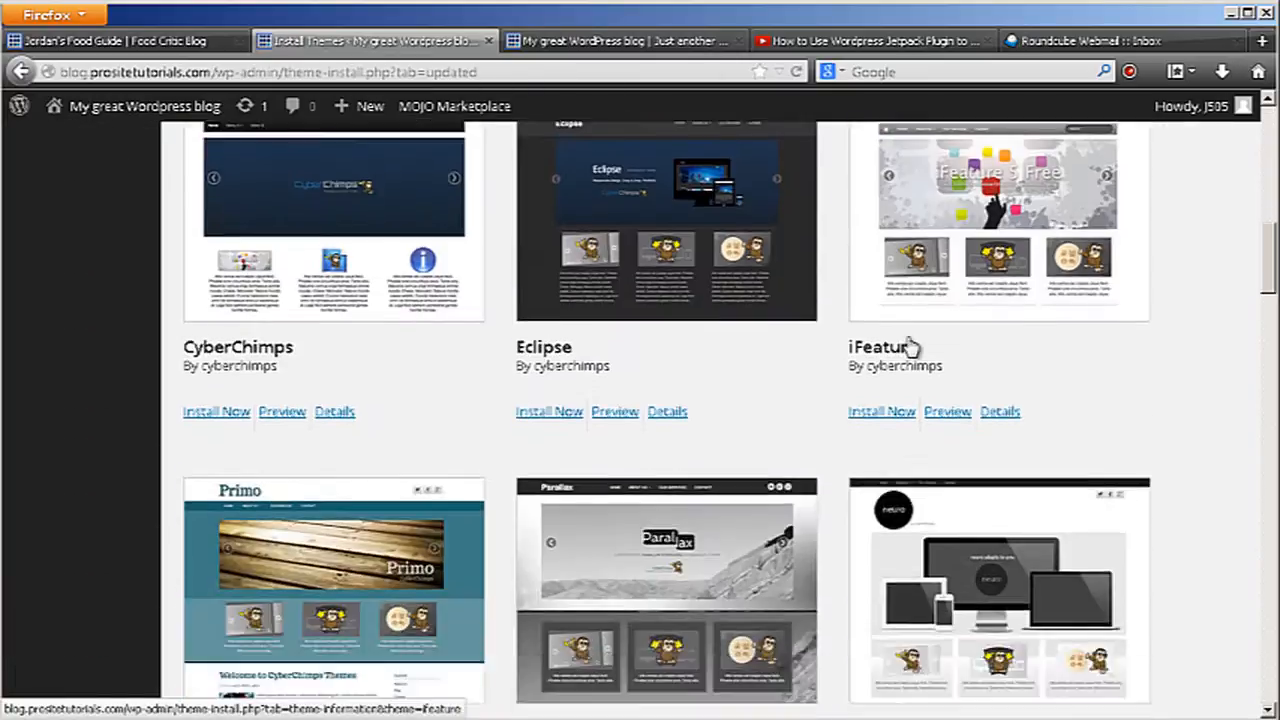
scroll(910, 345, up, 10)
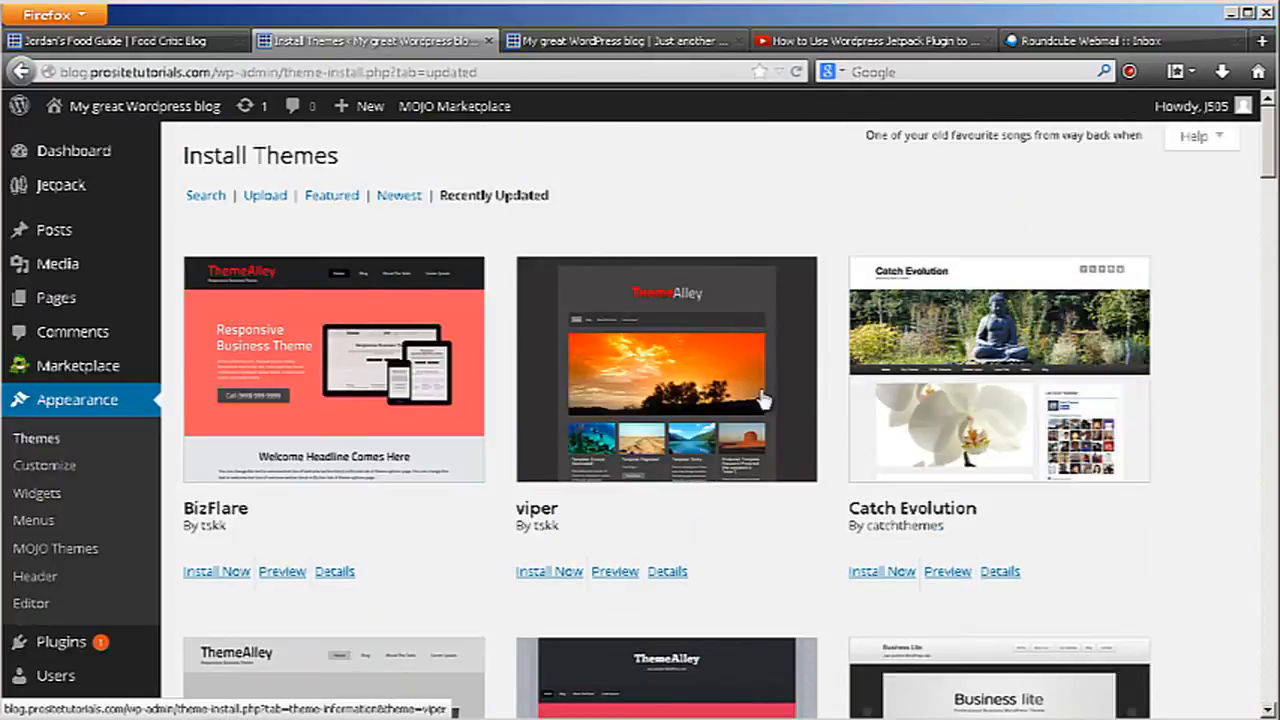
- Search the theme directory for 'radiate' to find the Radiate theme by ThemeGrill
mouse_move(88, 184)
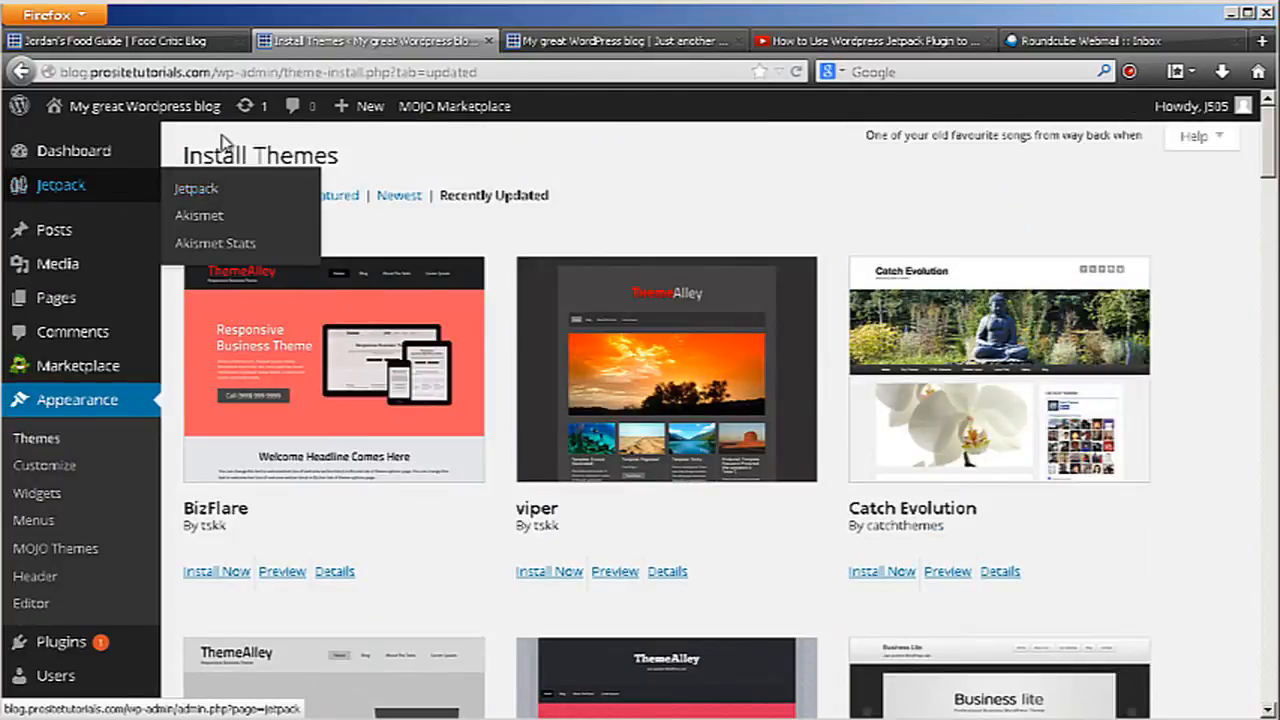
click(202, 197)
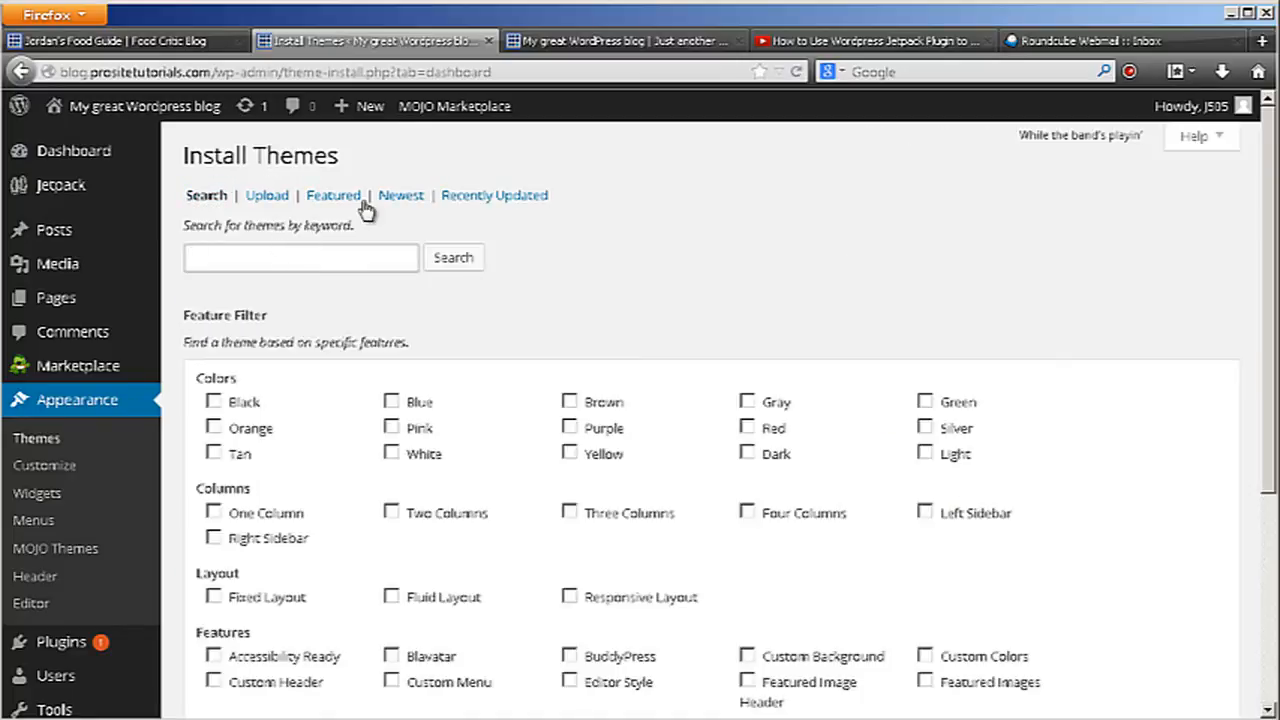
click(320, 258)
text(ra)
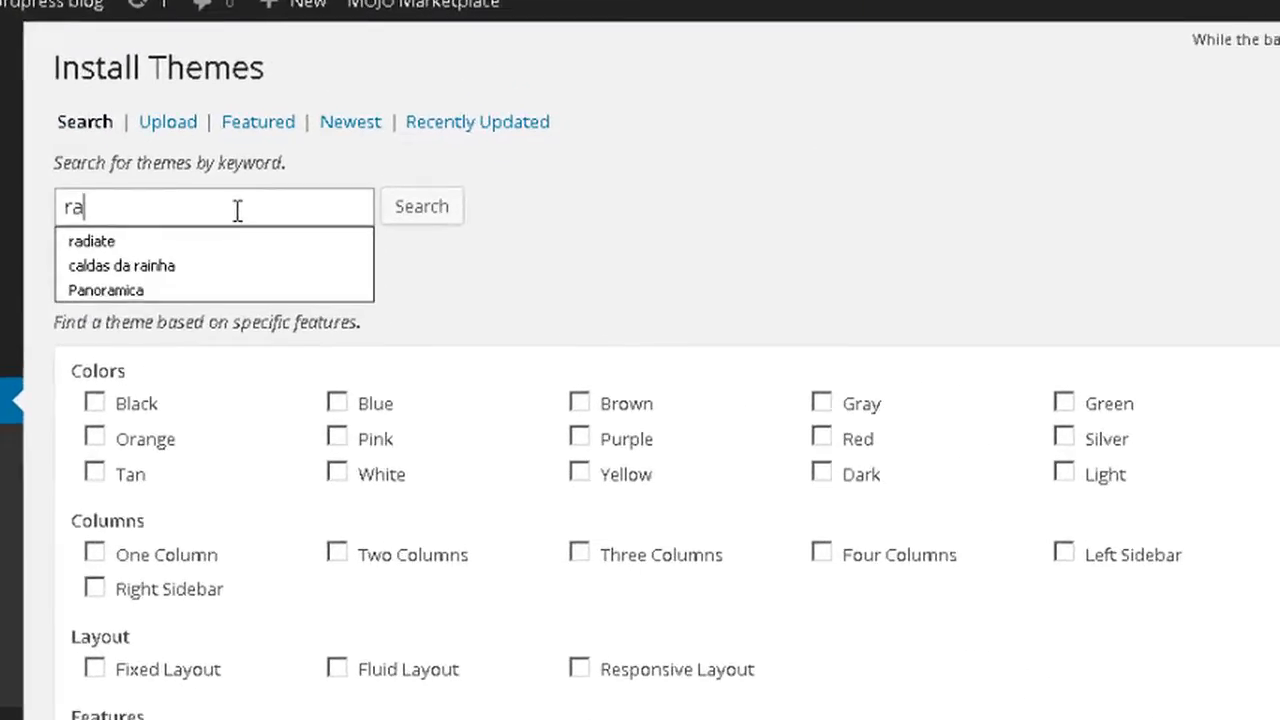
text(diate)
key(Down)
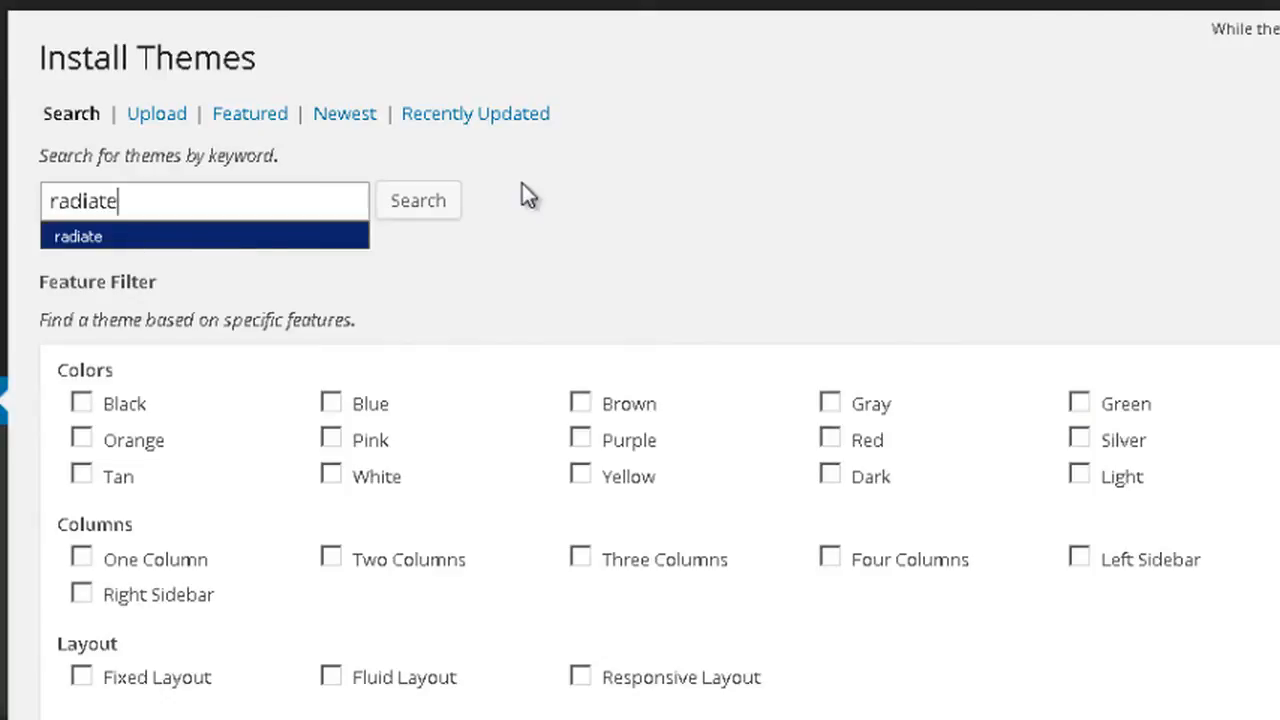
click(200, 200)
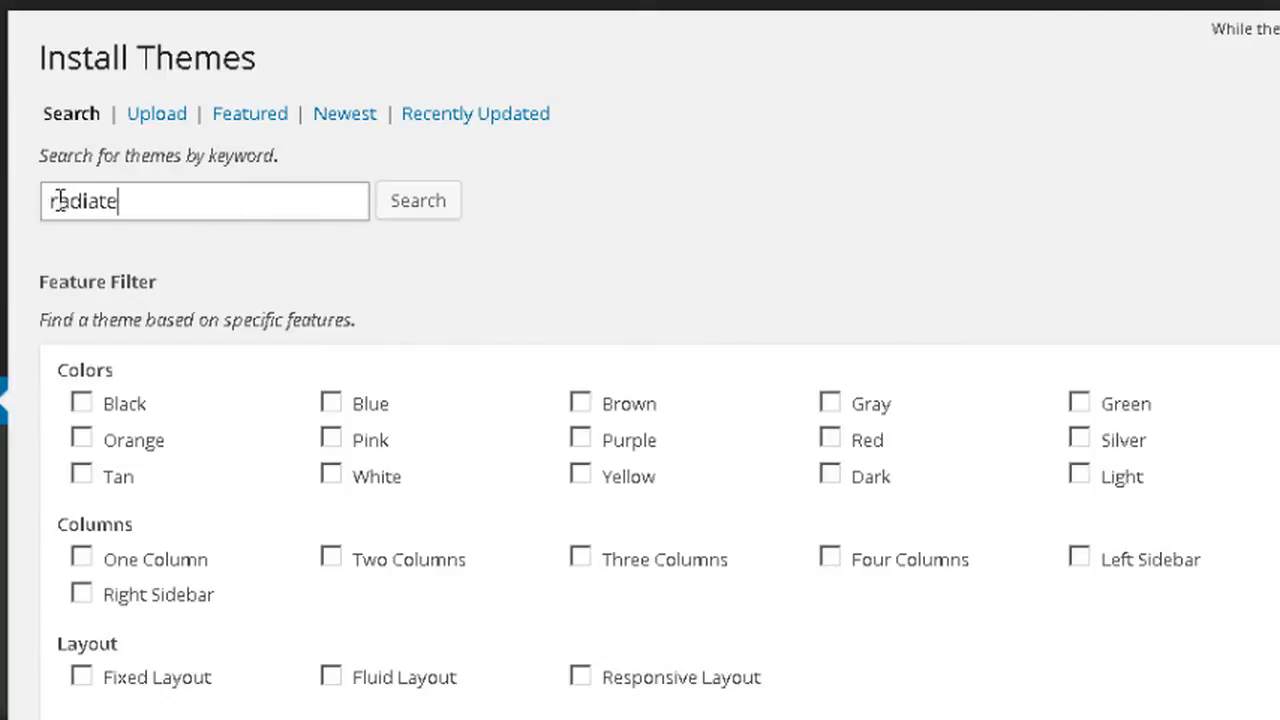
click(430, 203)
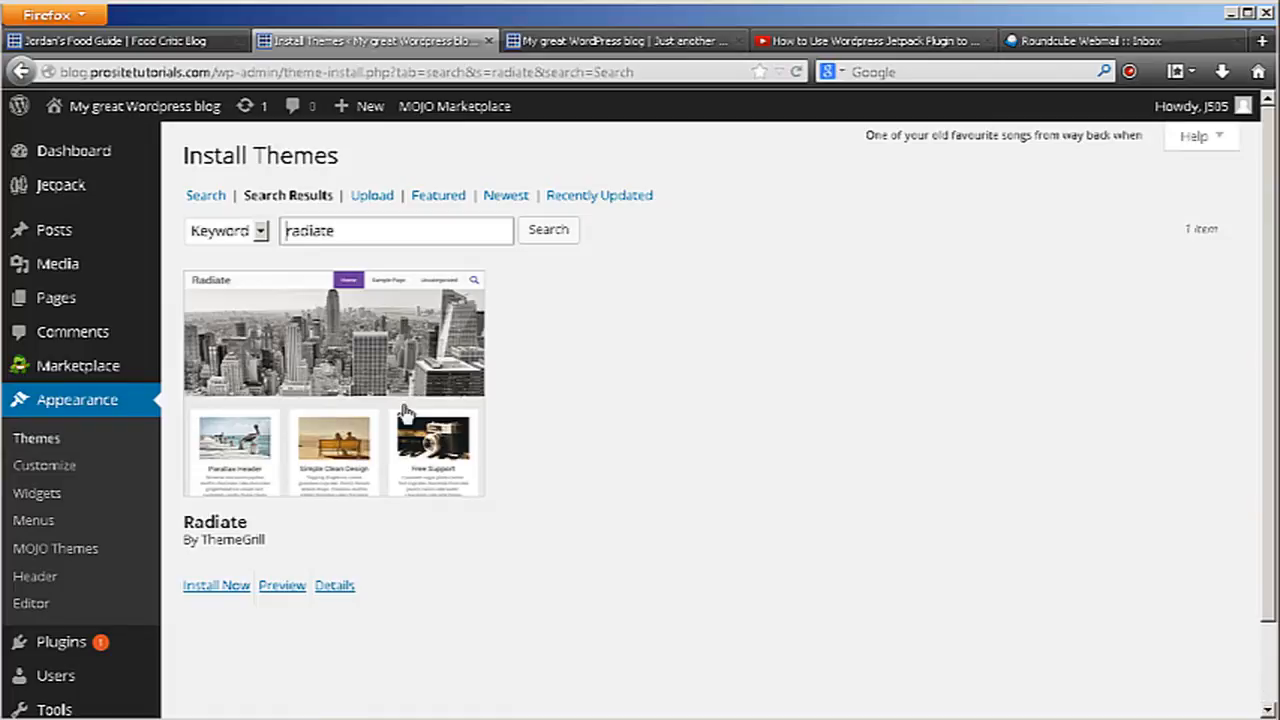
- Install the Radiate theme and activate it as the blog's theme
scroll(380, 374, down, 2)
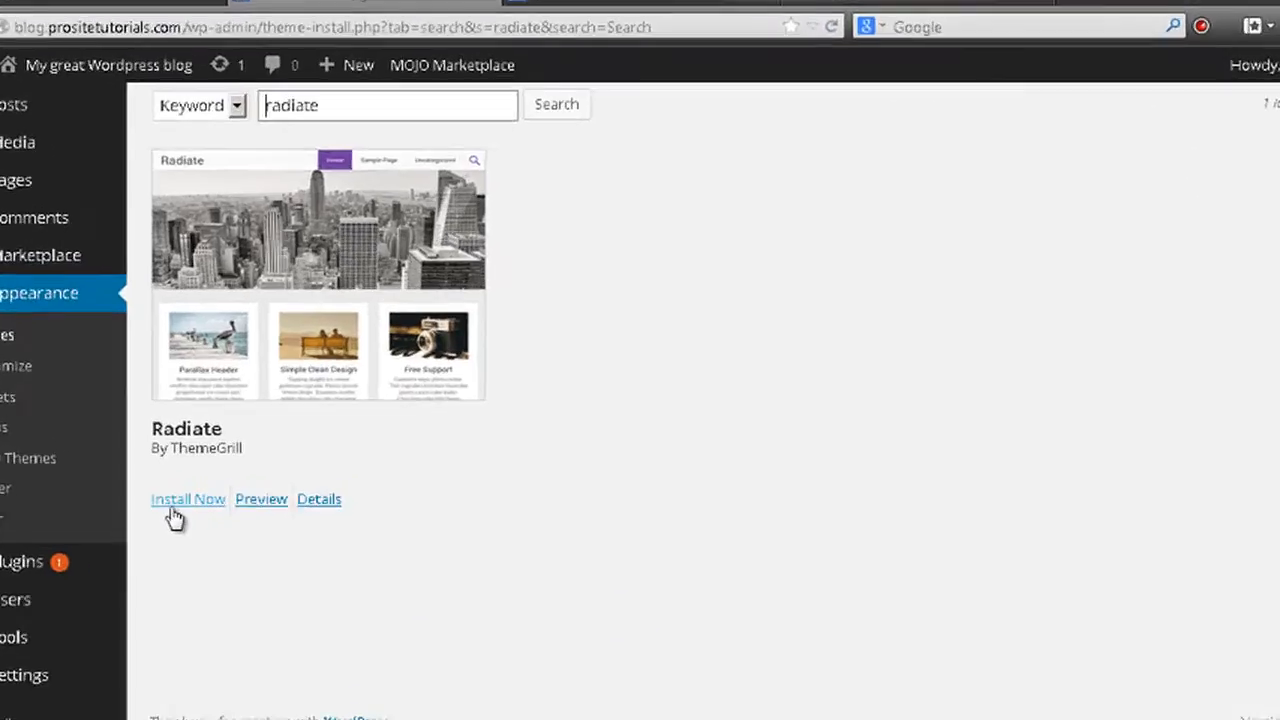
click(245, 497)
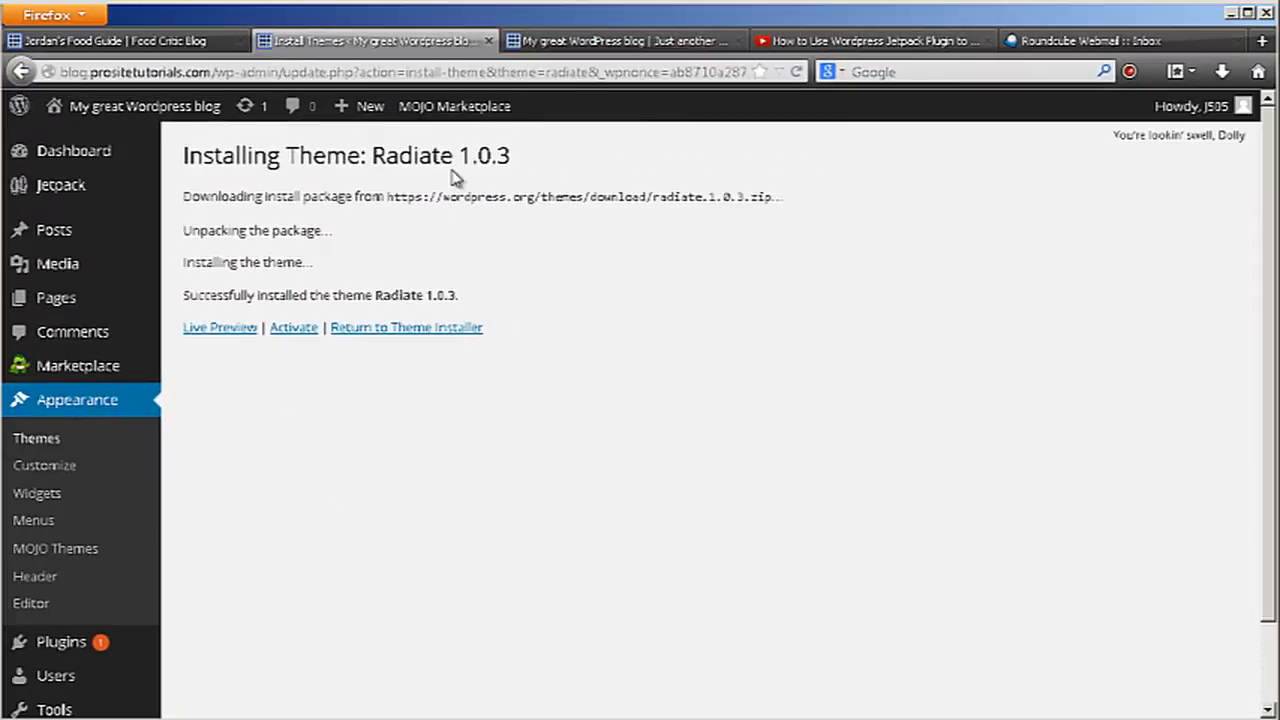
click(305, 331)
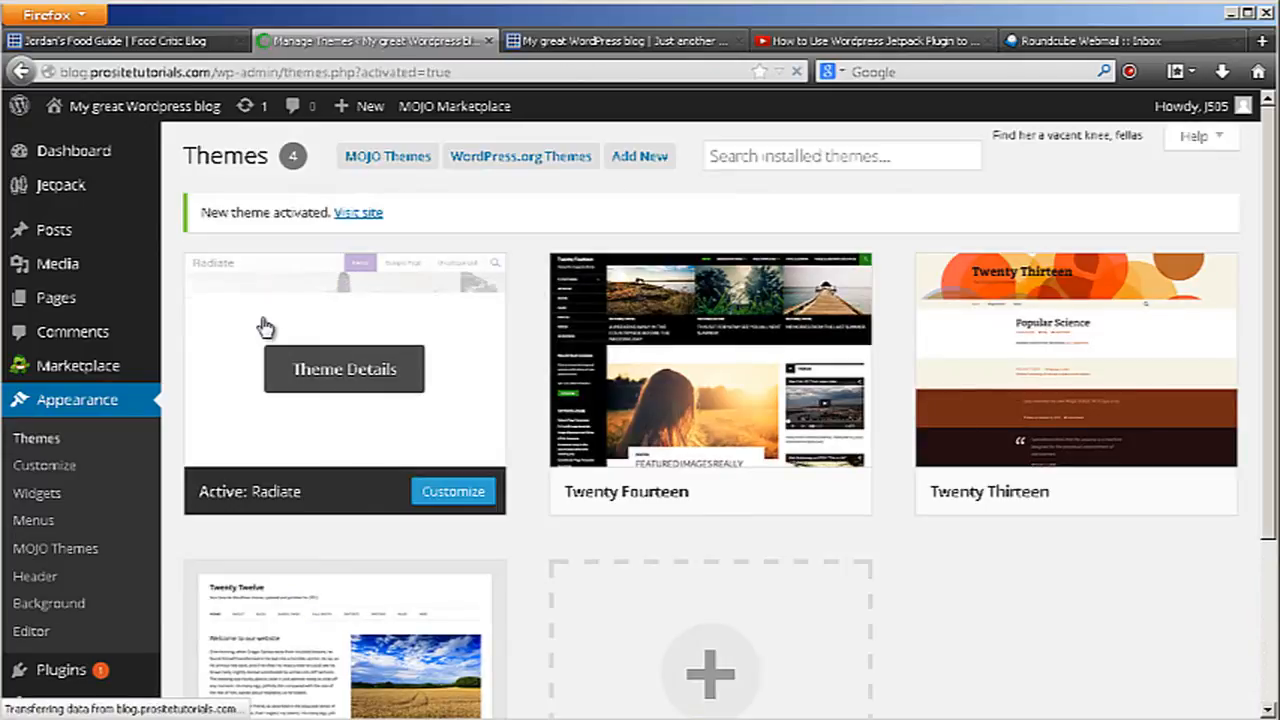
- Reload the blog front page to view it in the Radiate design, then return to the Themes page
click(706, 41)
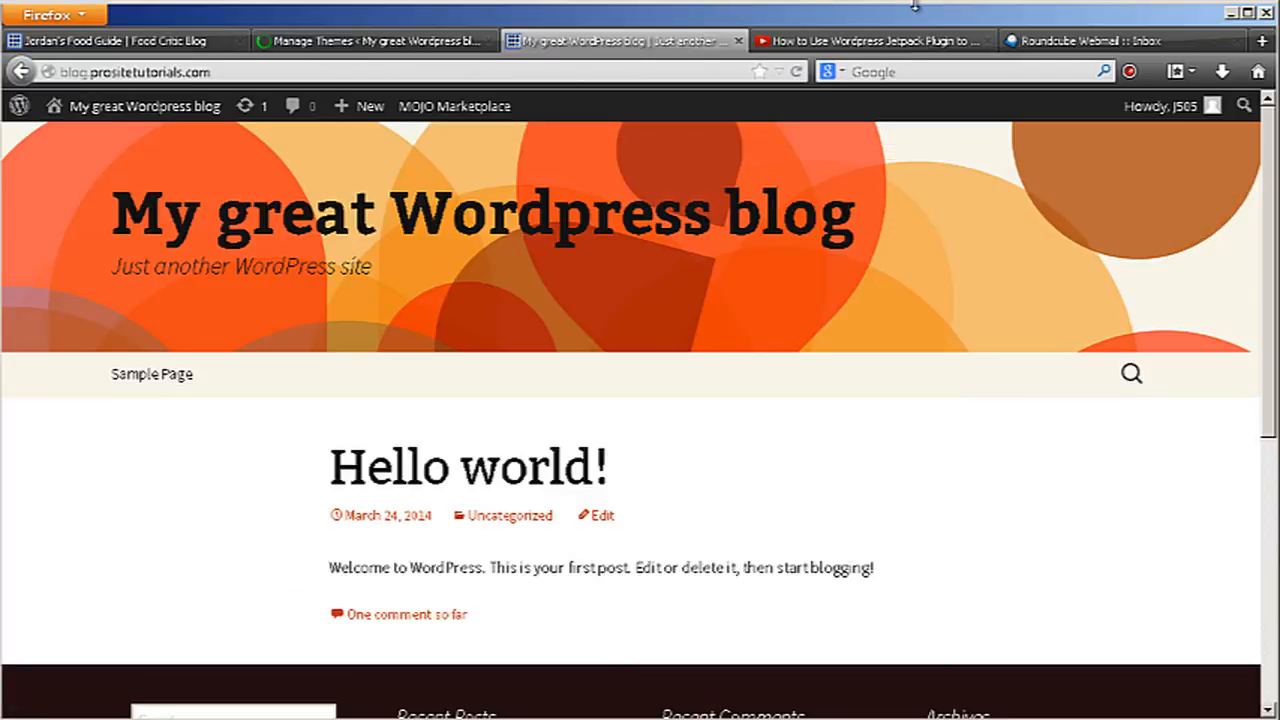
click(797, 72)
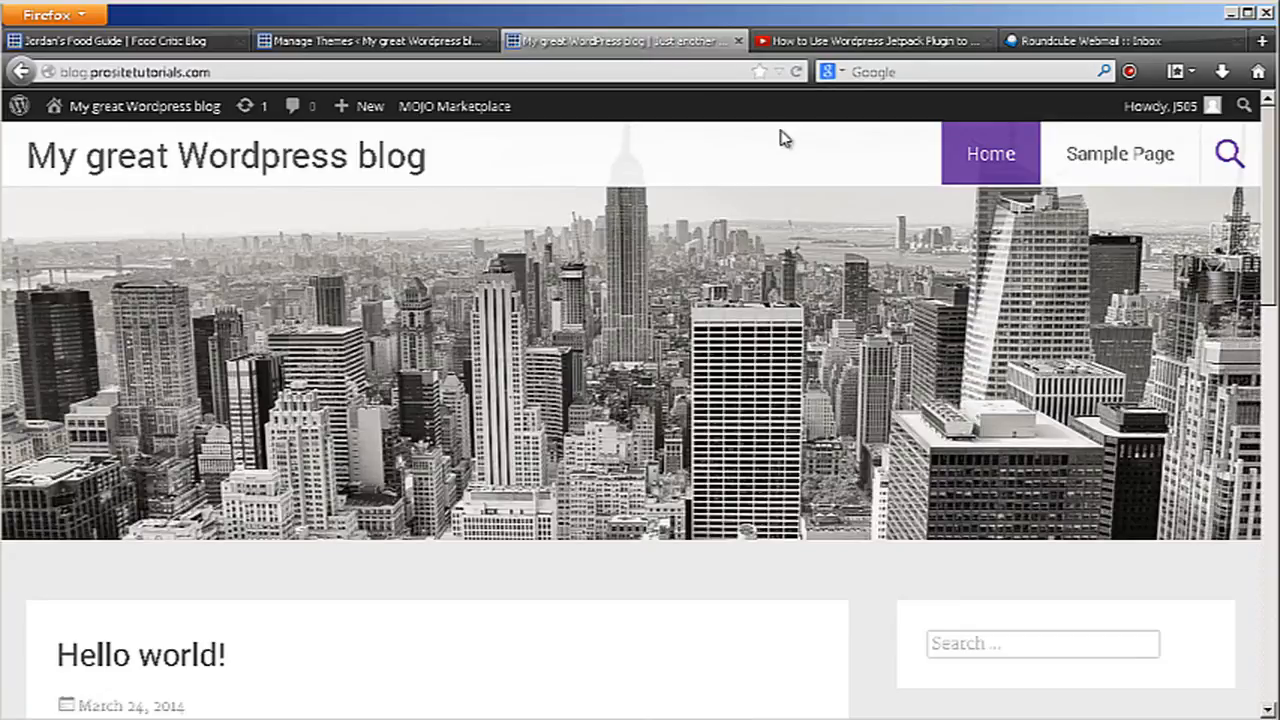
scroll(789, 308, down, 2)
scroll(785, 300, up, 2)
drag(18, 156, 445, 170)
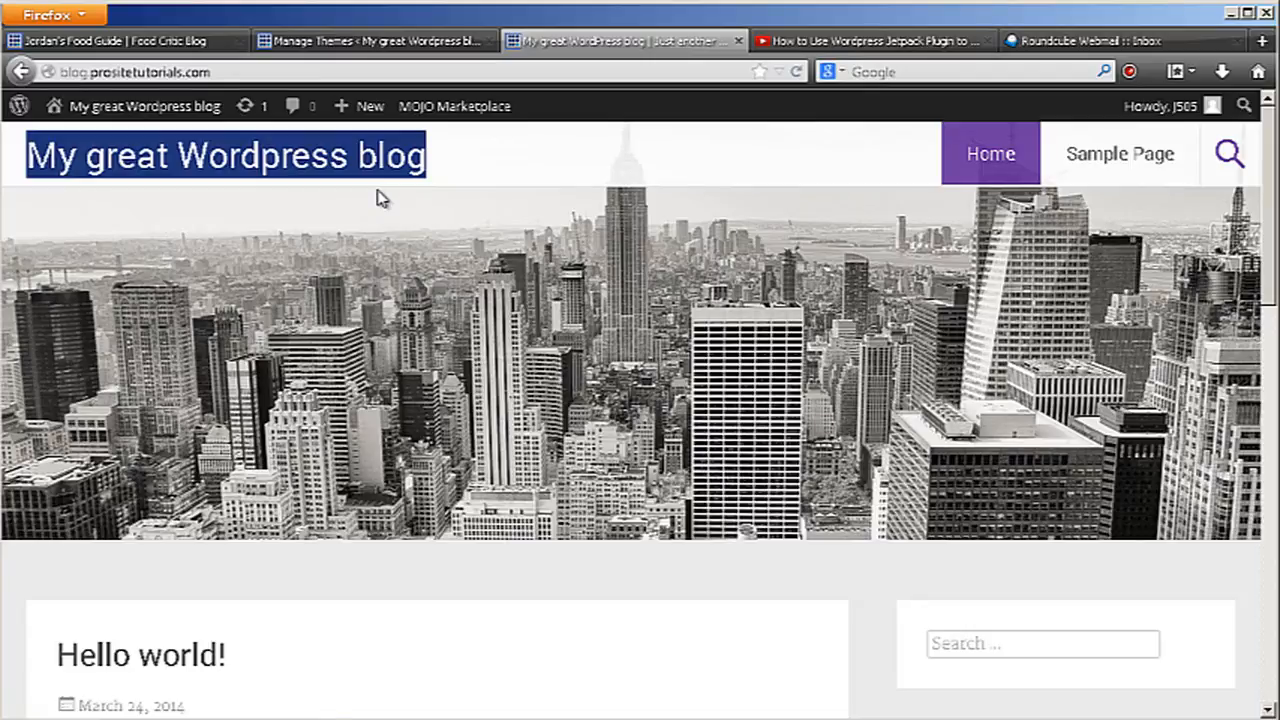
click(432, 40)
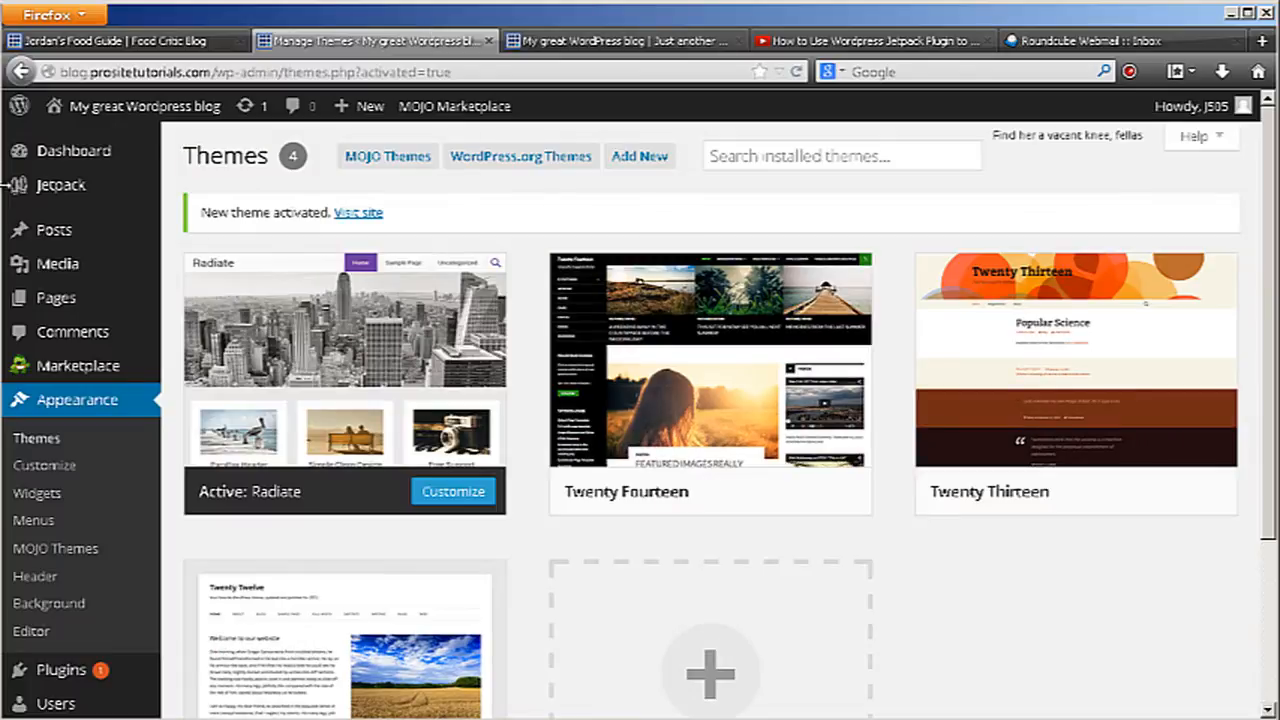
- In General Settings, change the Site Title to the owner's name followed by 'Food Guide | Food Critic Blog'
scroll(44, 200, down, 3)
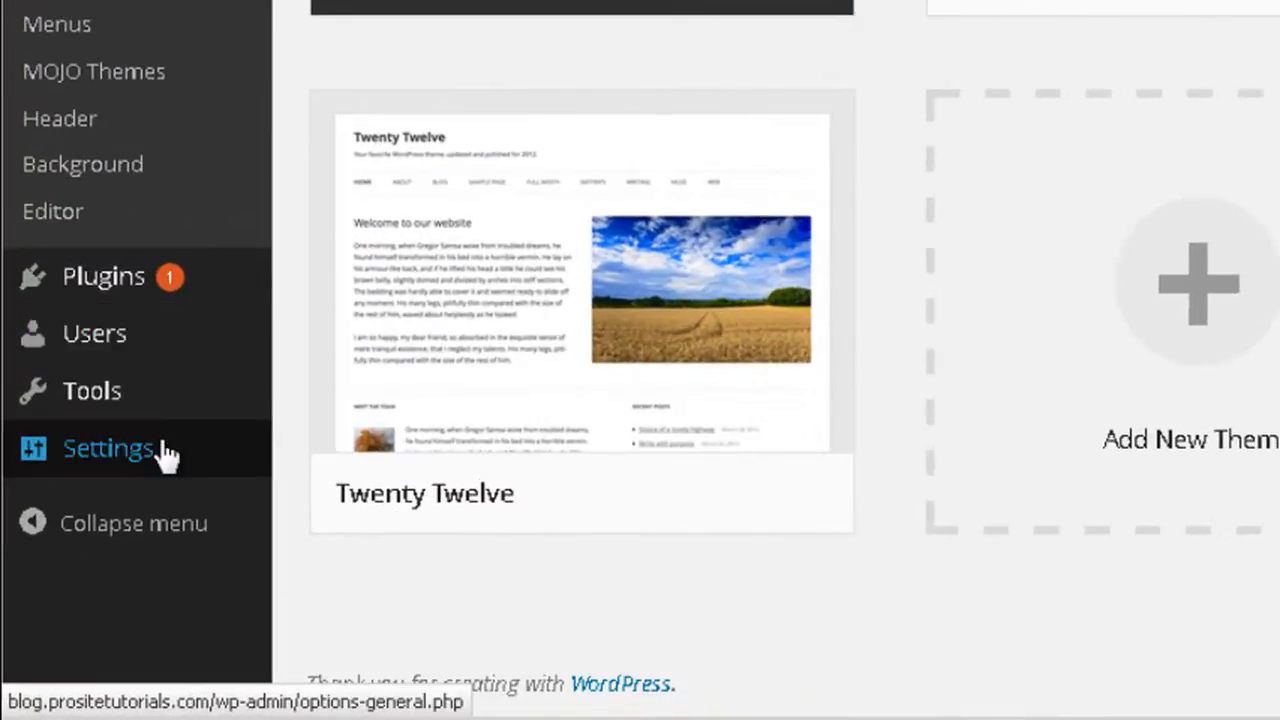
mouse_move(163, 451)
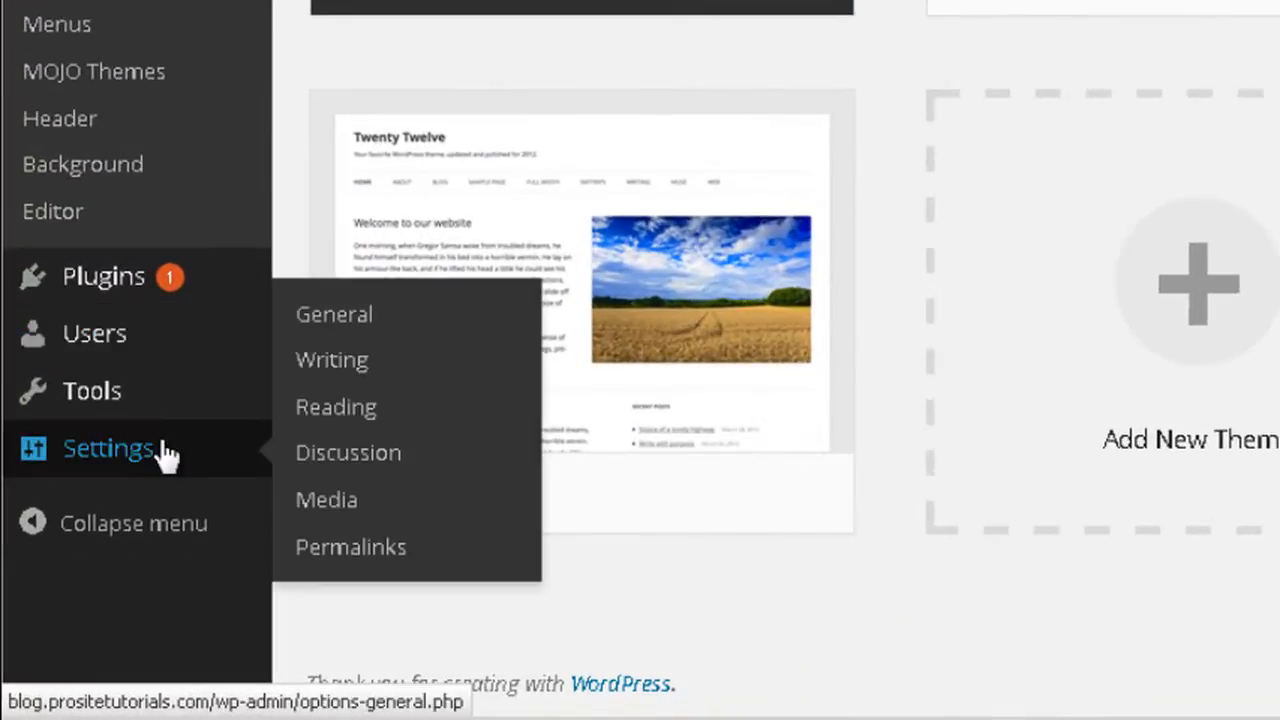
click(385, 337)
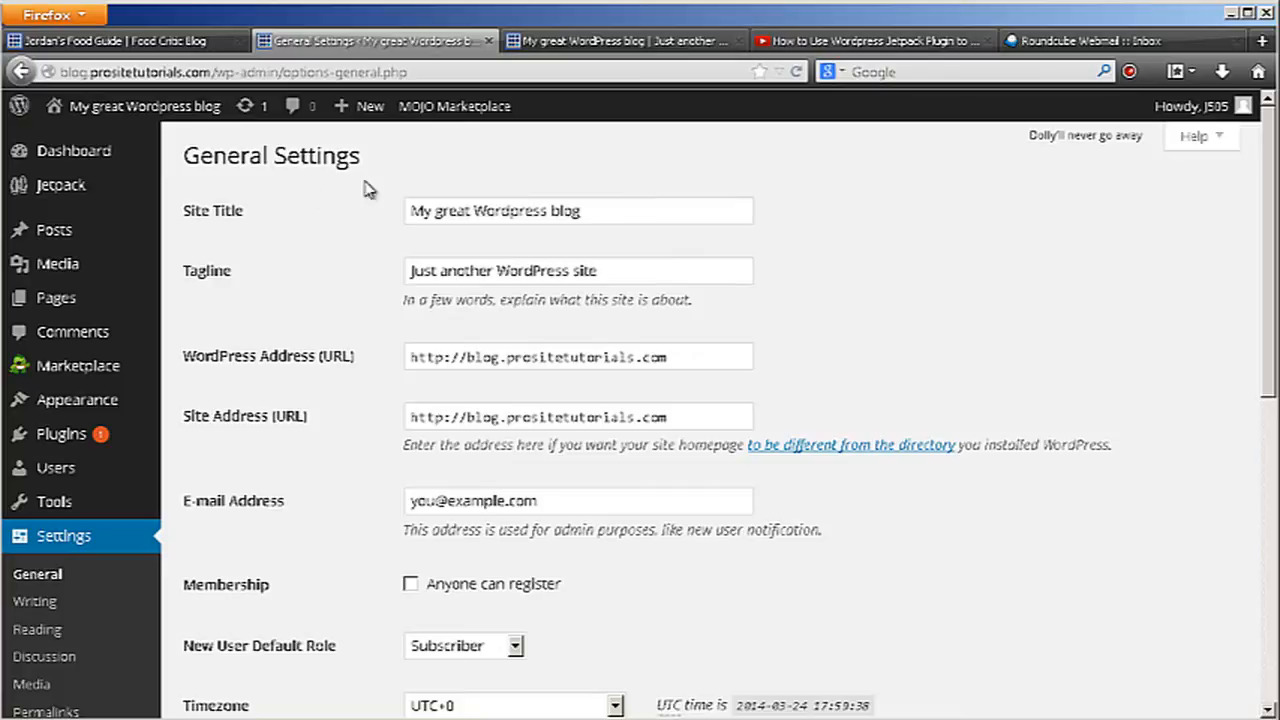
click(558, 45)
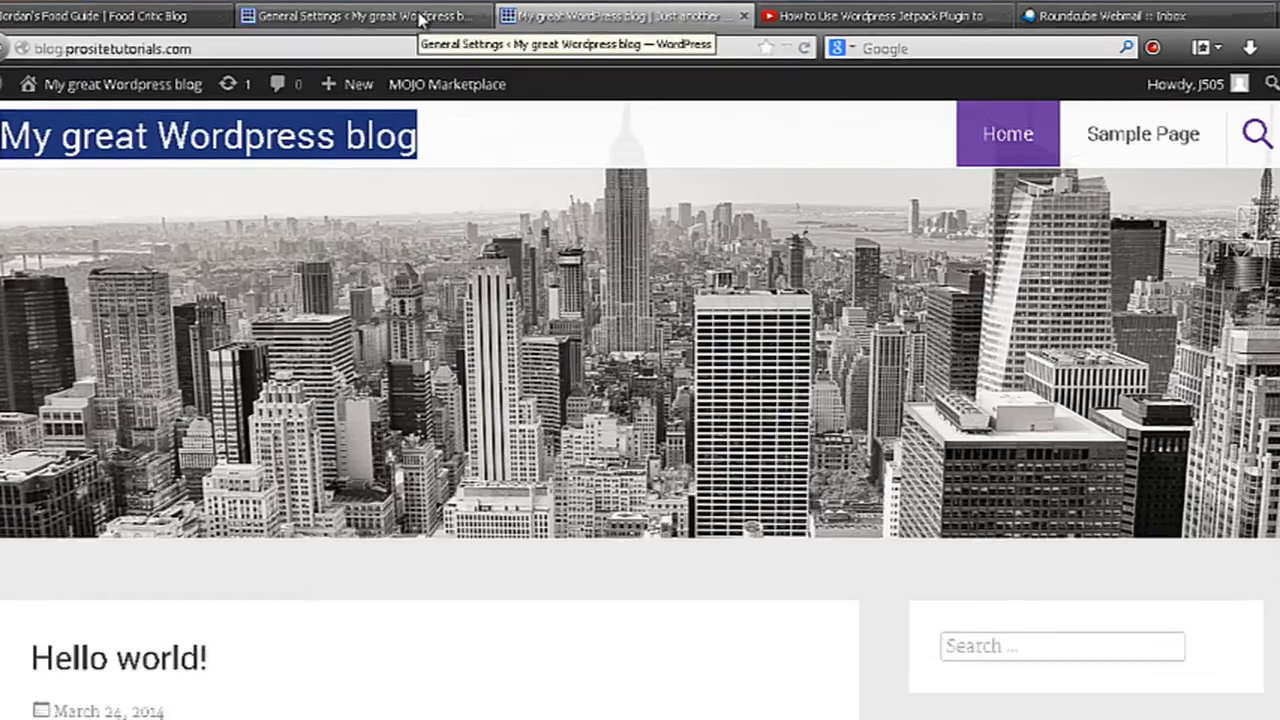
click(430, 45)
triple_click(734, 100)
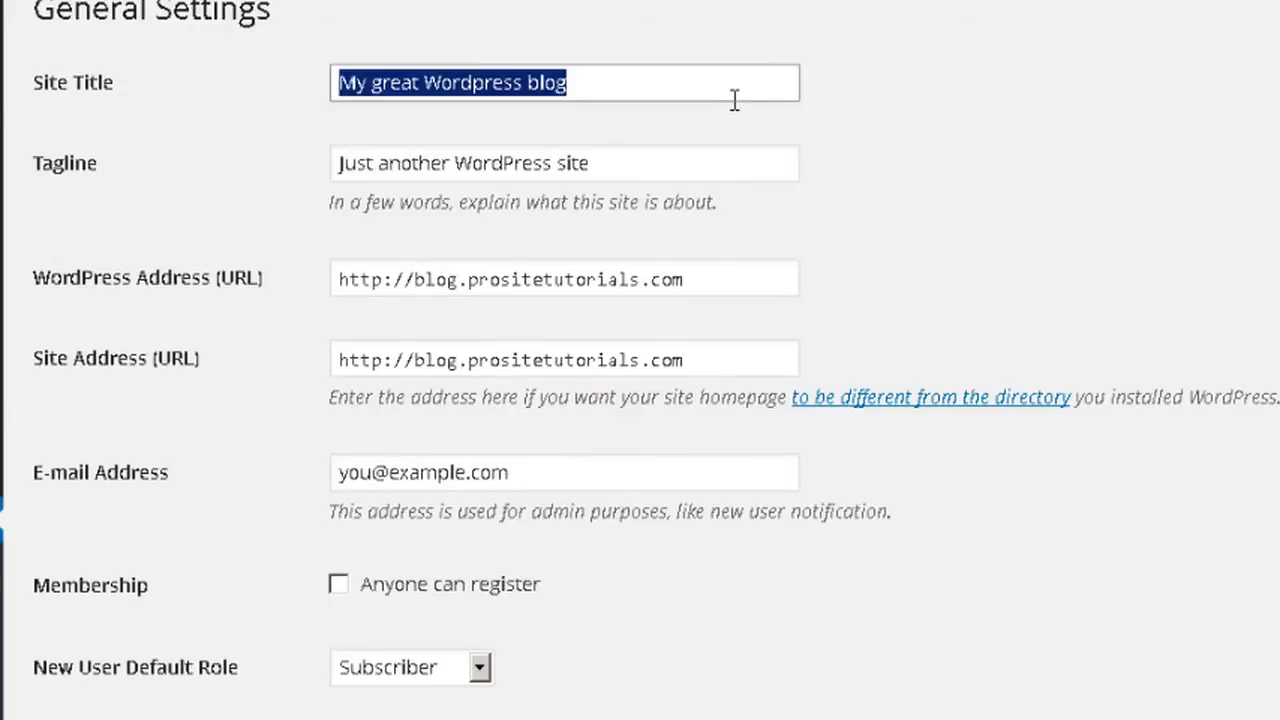
text(Jordan)
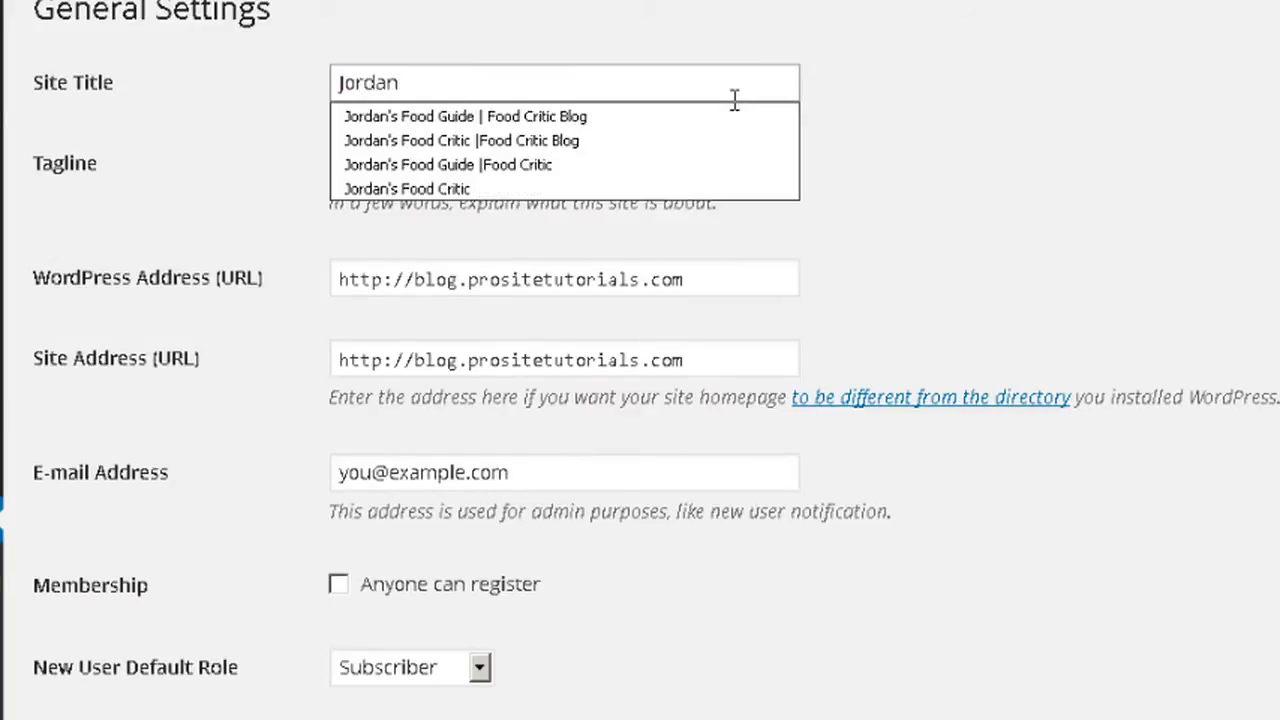
text('s Fo)
key(BackSpace)
key(BackSpace)
text(Food Guide )
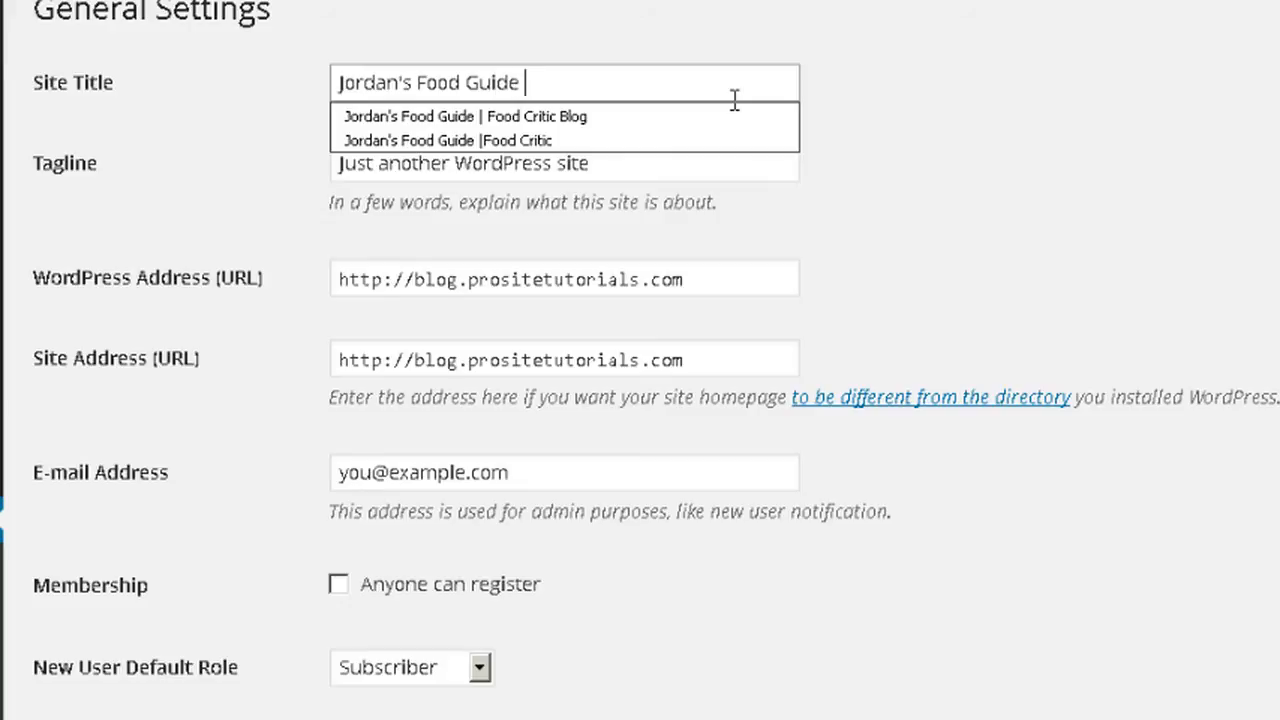
text(| Food Crit)
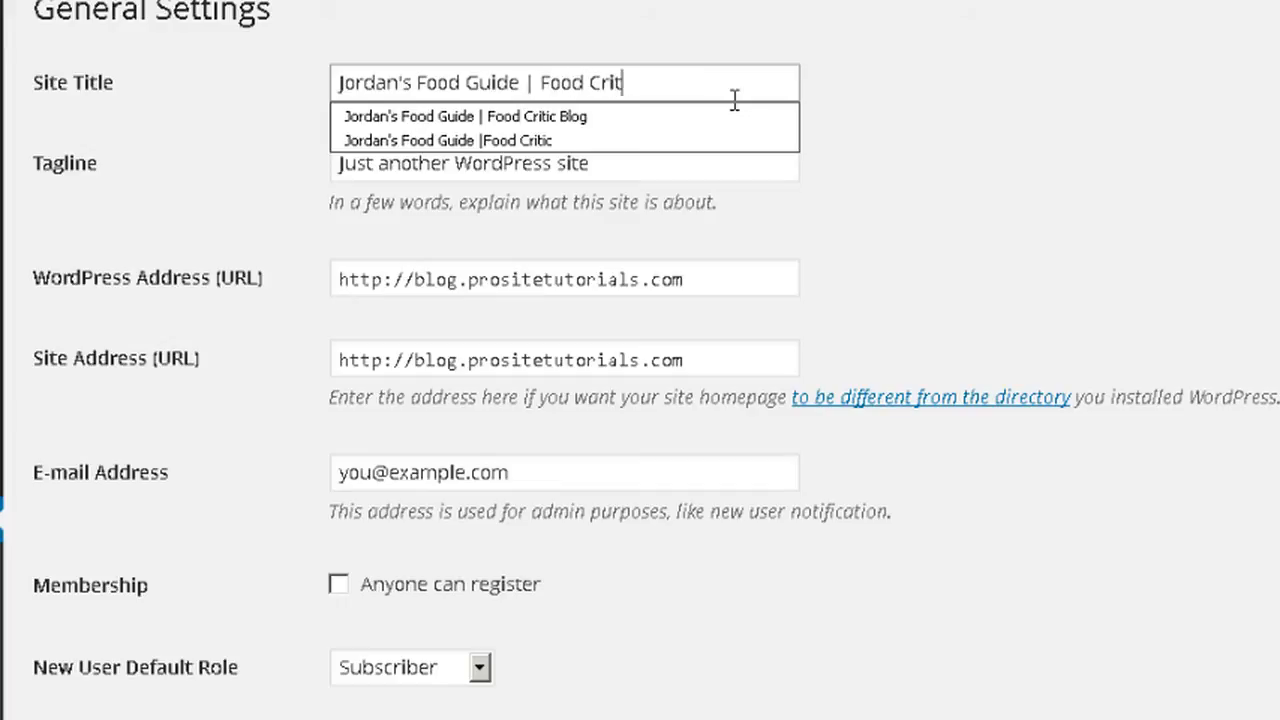
text(ic Blog)
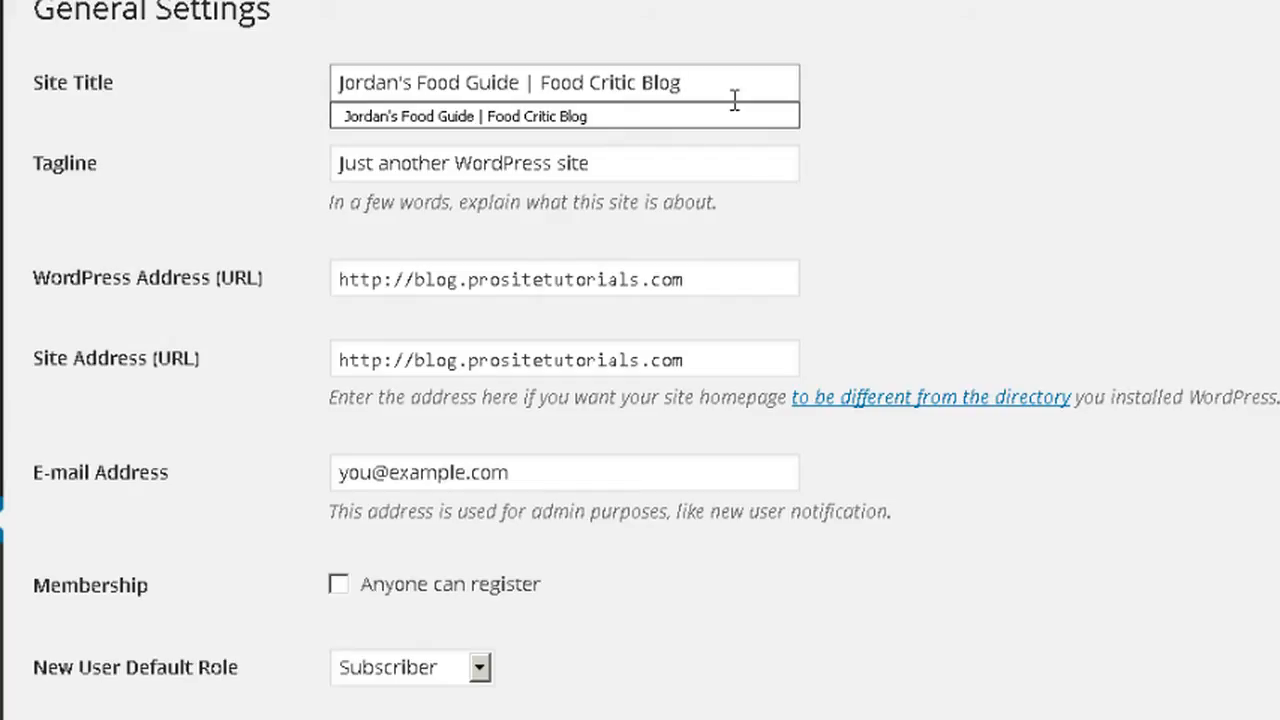
key(Down)
- Delete the 'Just another WordPress site' tagline, leaving the Tagline field empty
key(Return)
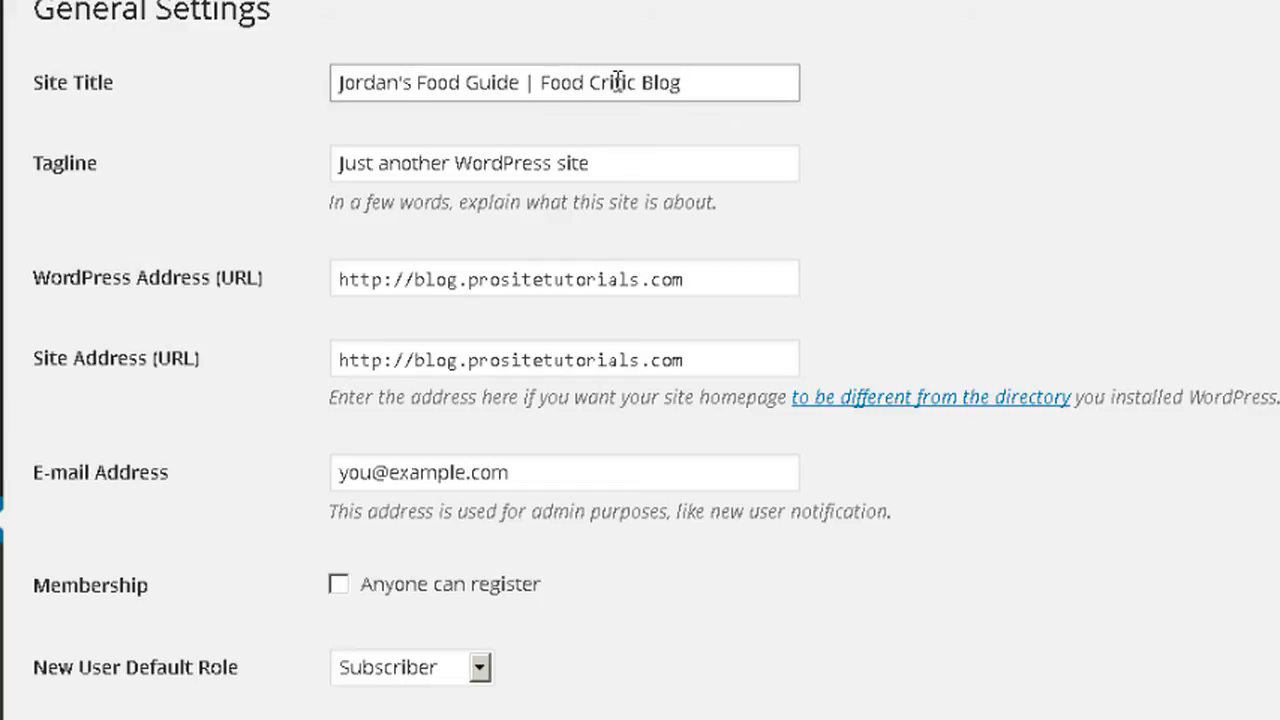
click(640, 162)
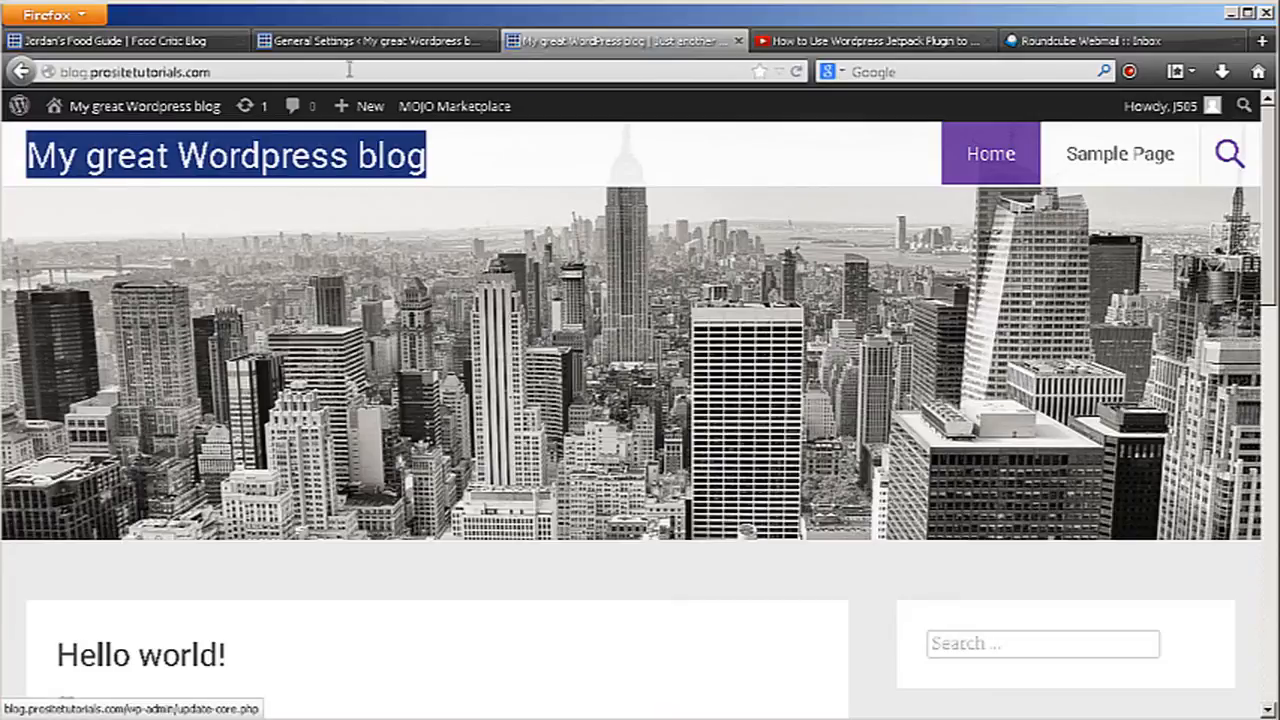
click(375, 40)
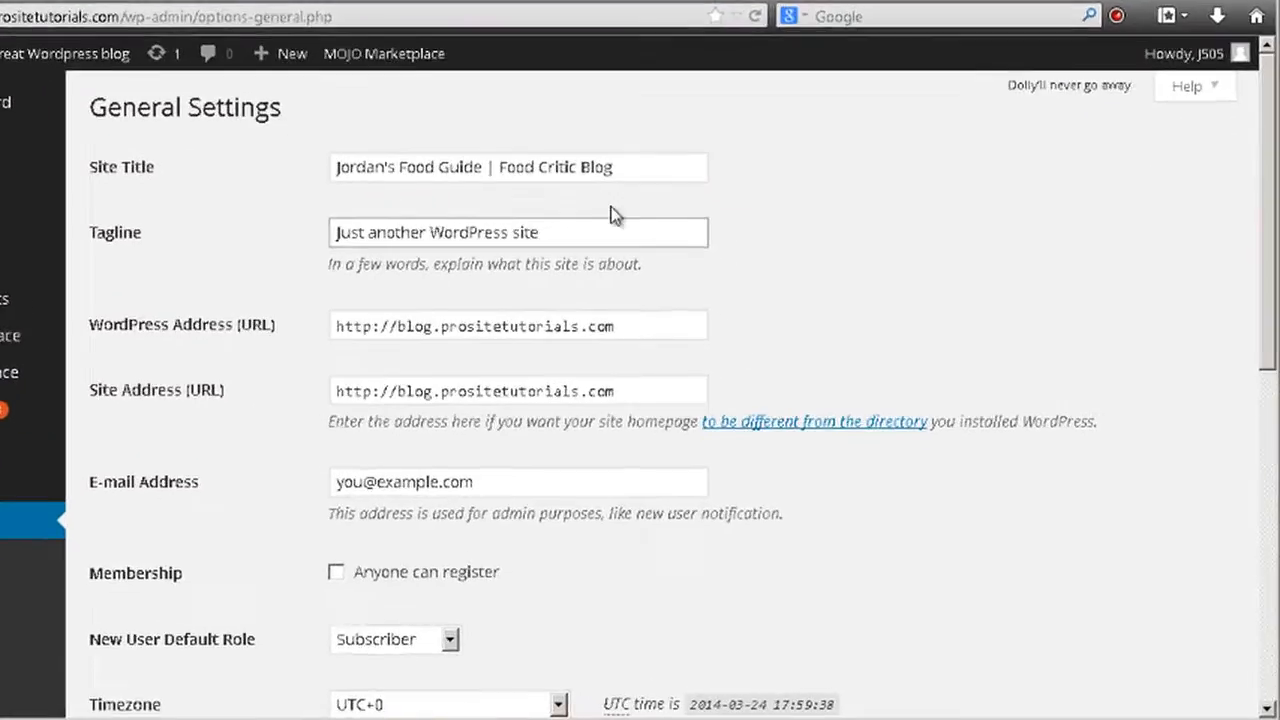
drag(611, 221, 342, 221)
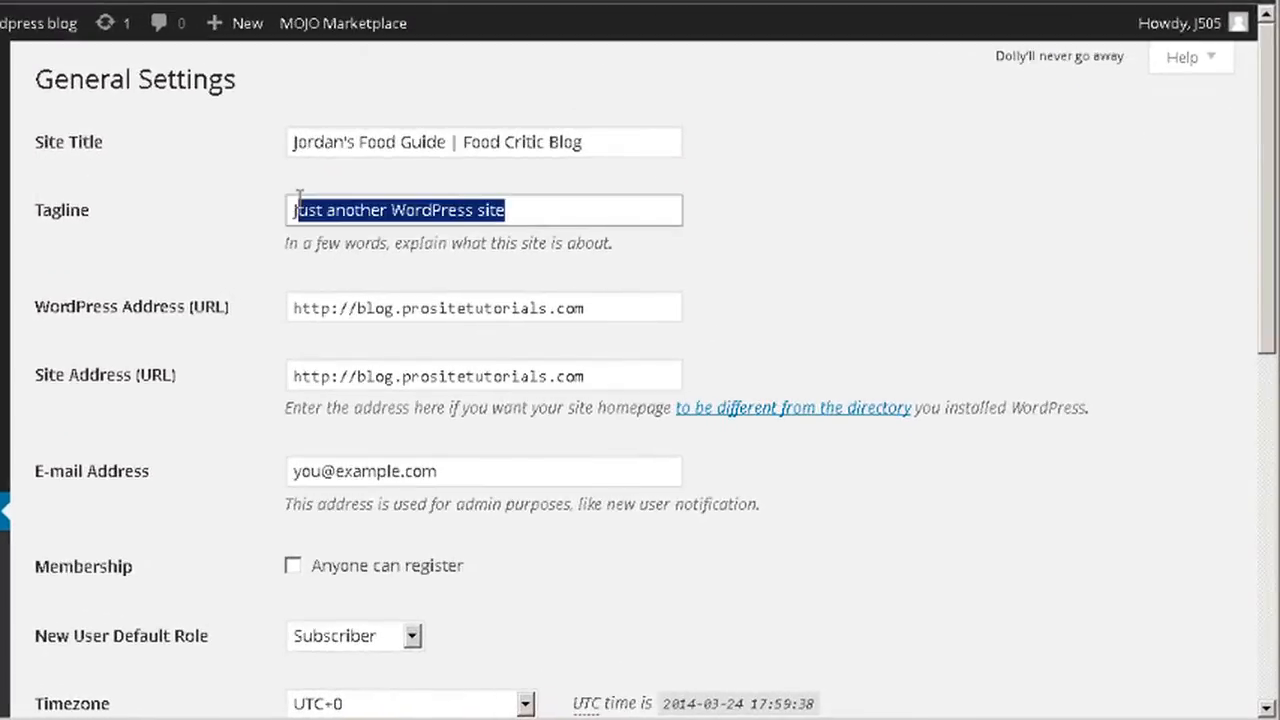
key(BackSpace)
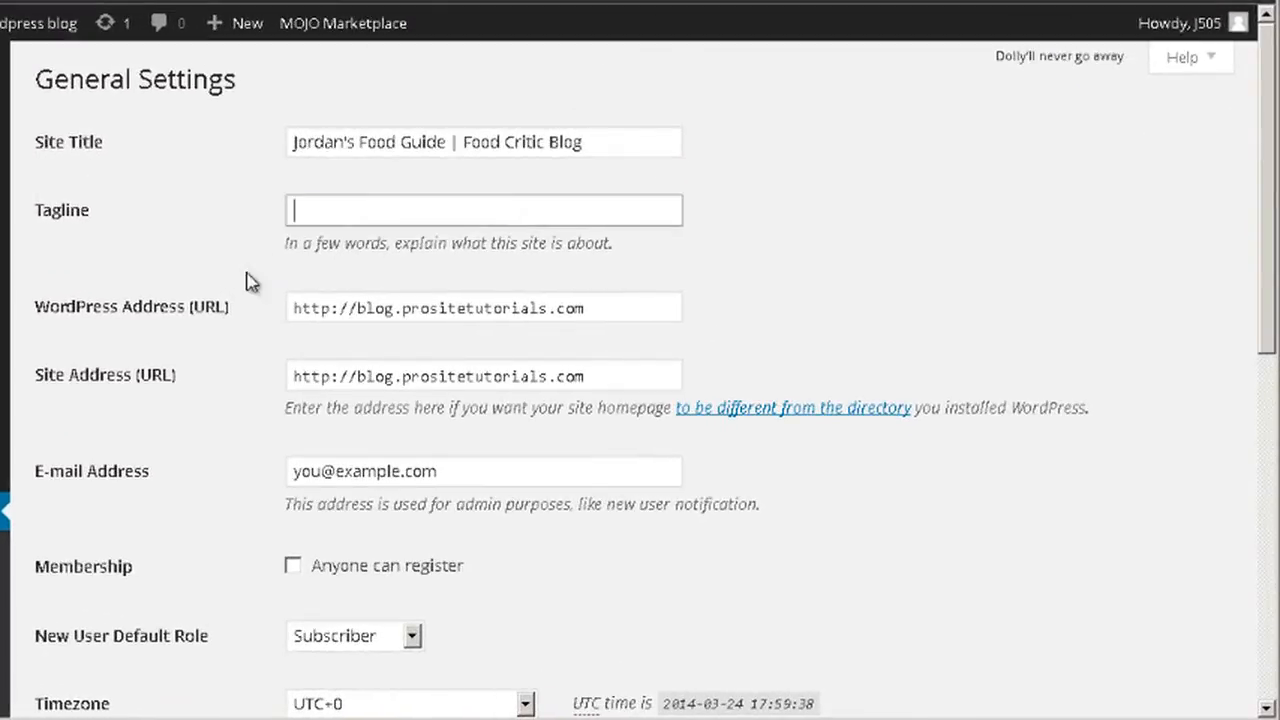
click(354, 310)
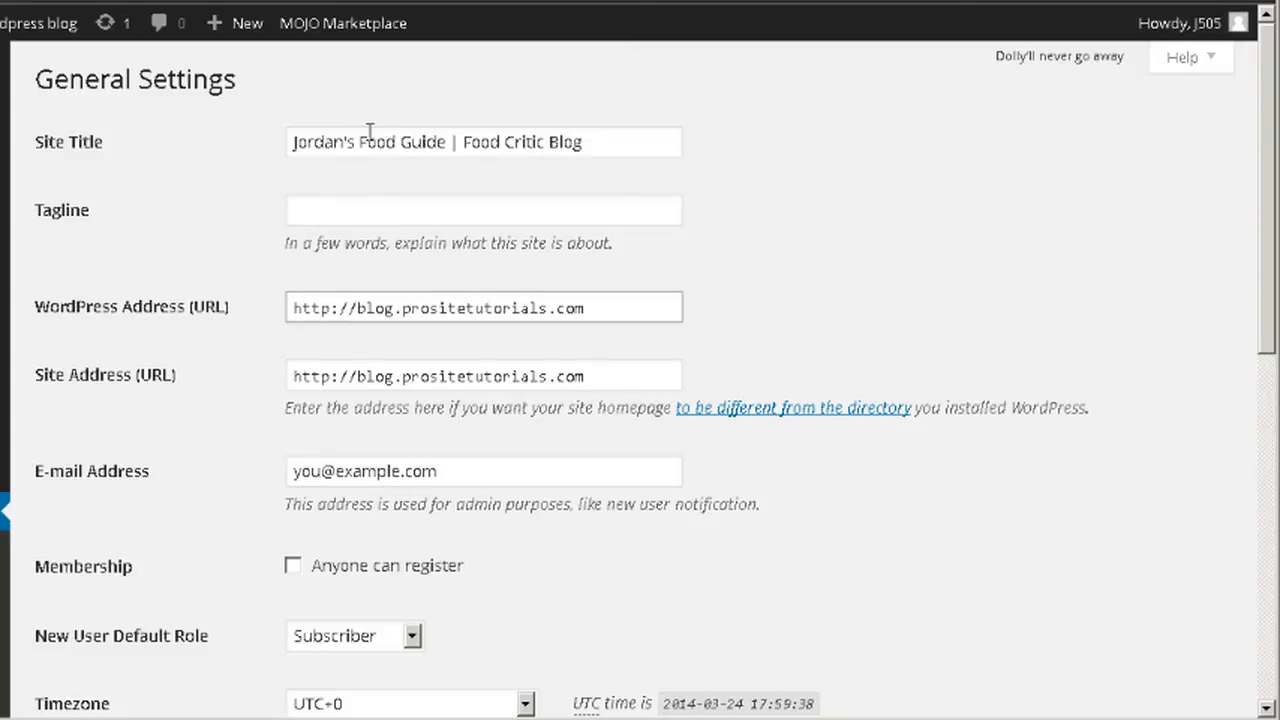
text(www.)
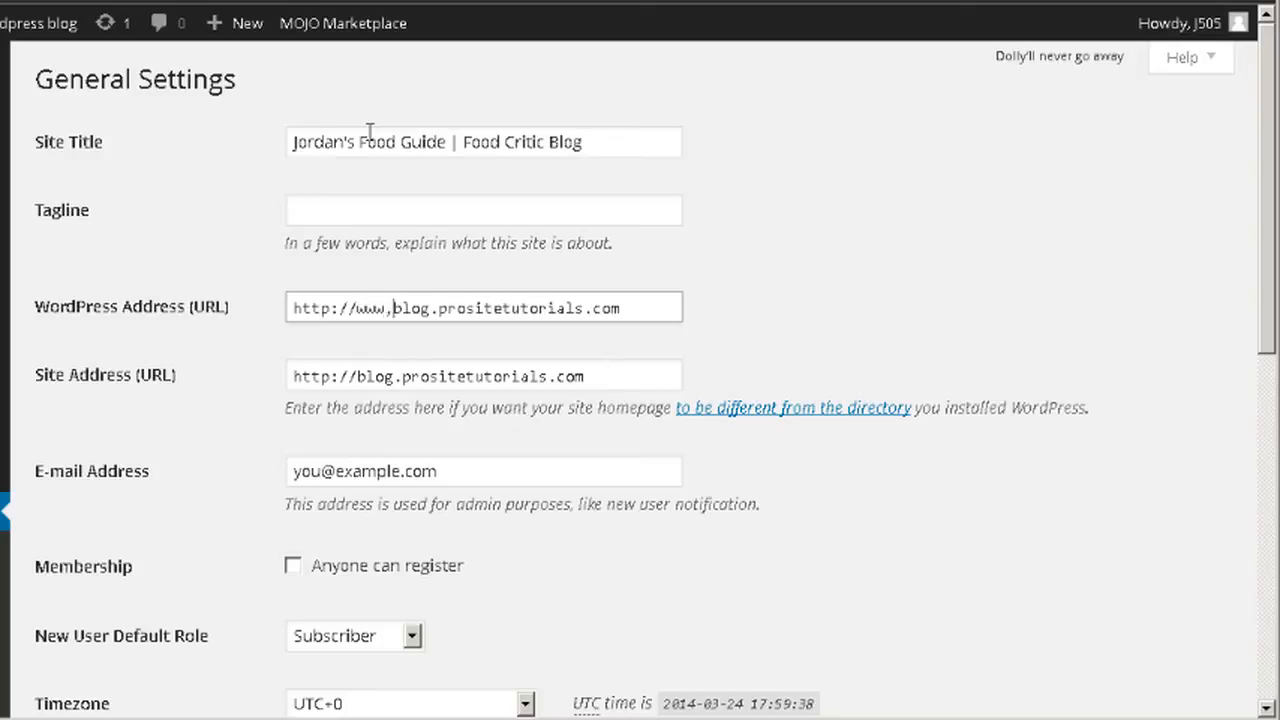
key(BackSpace)
text(.)
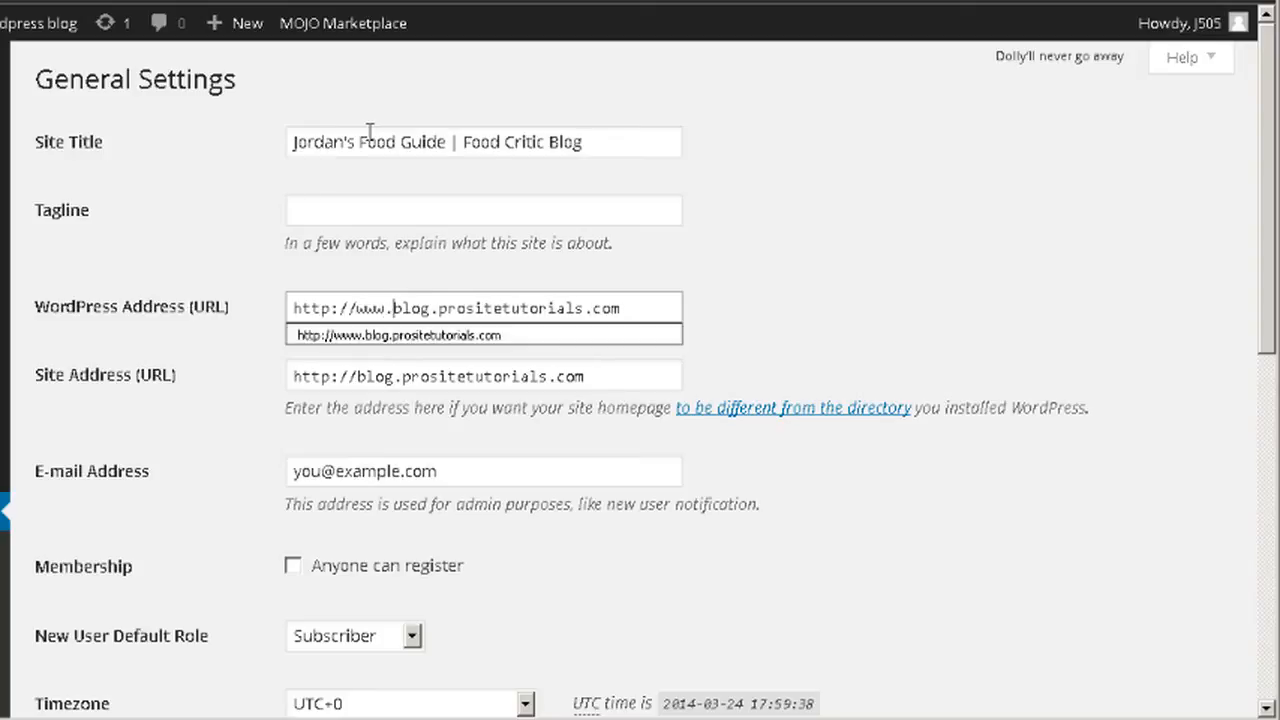
triple_click(579, 294)
key(ctrl+c)
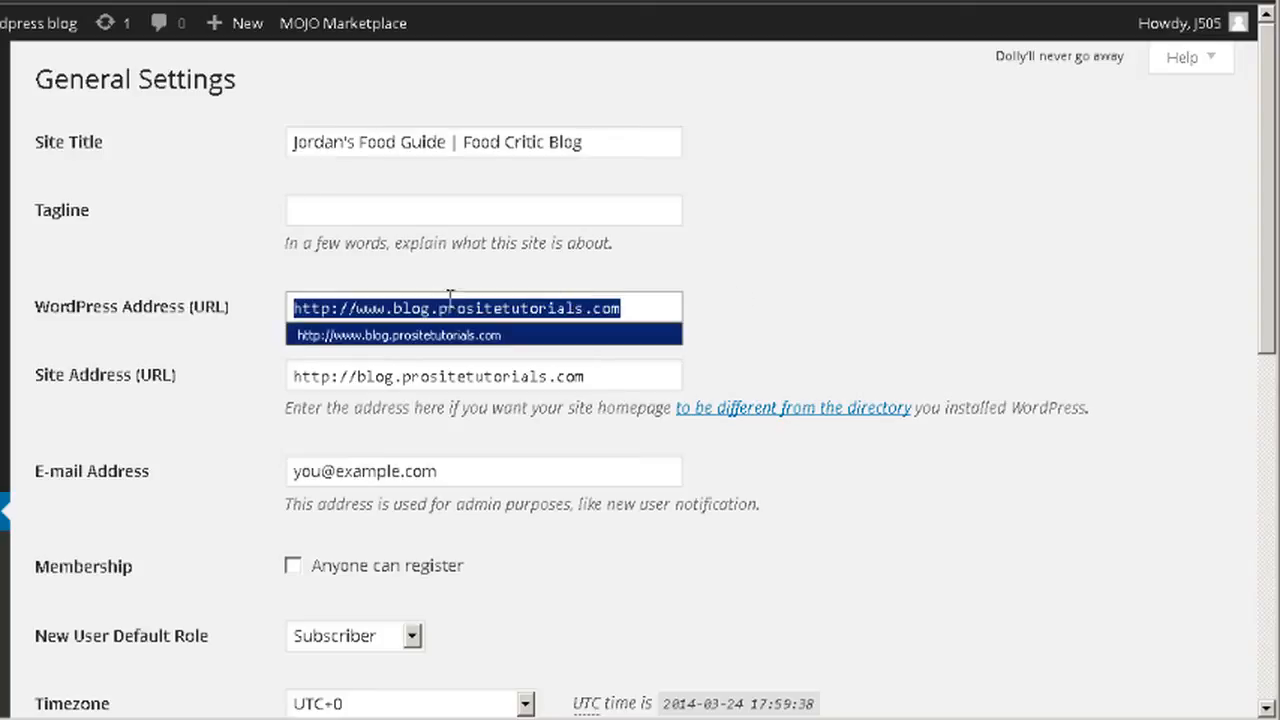
triple_click(538, 386)
key(ctrl+v)
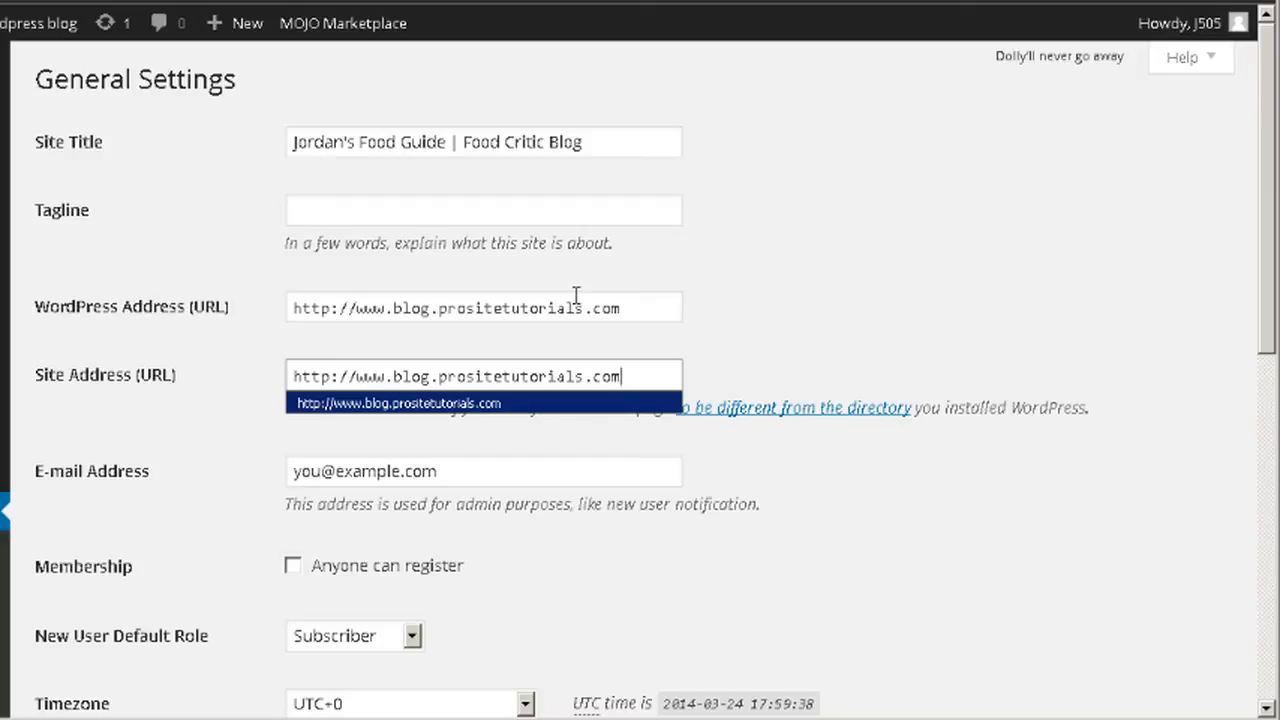
- Replace the placeholder admin e-mail with the account owner's suggested e-mail address
click(478, 466)
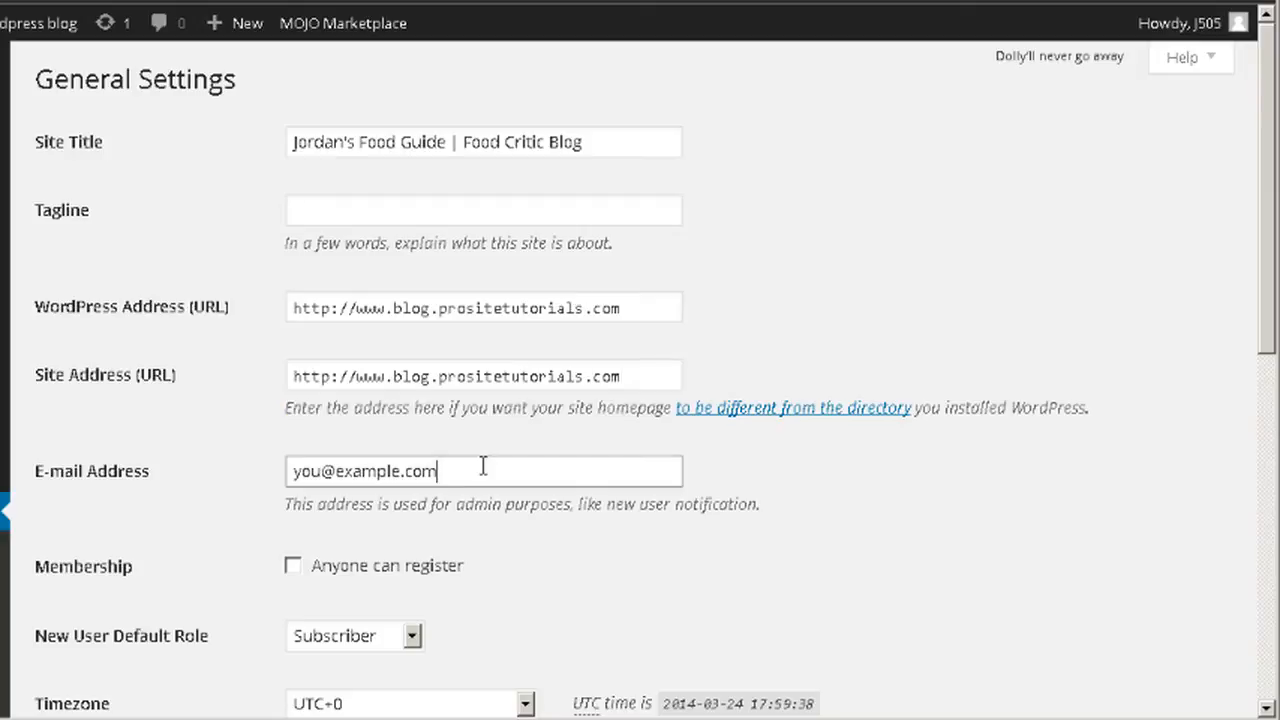
scroll(580, 403, down, 5)
scroll(648, 385, up, 5)
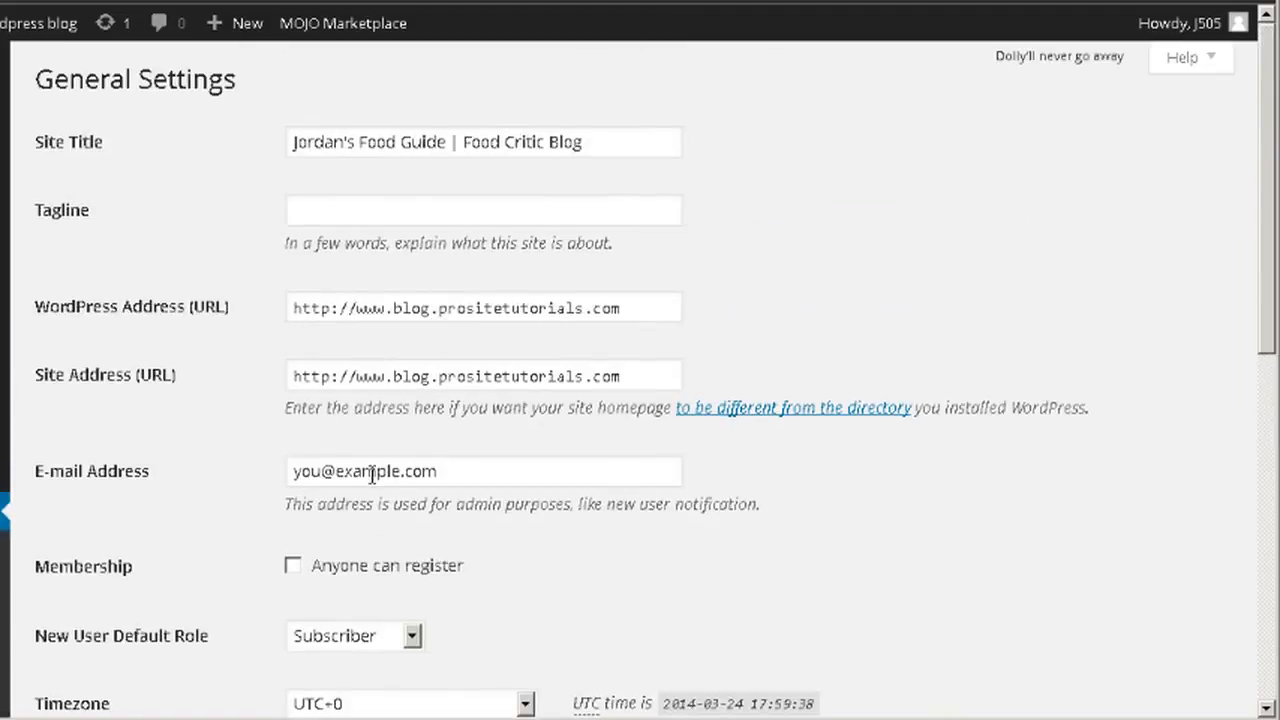
triple_click(455, 470)
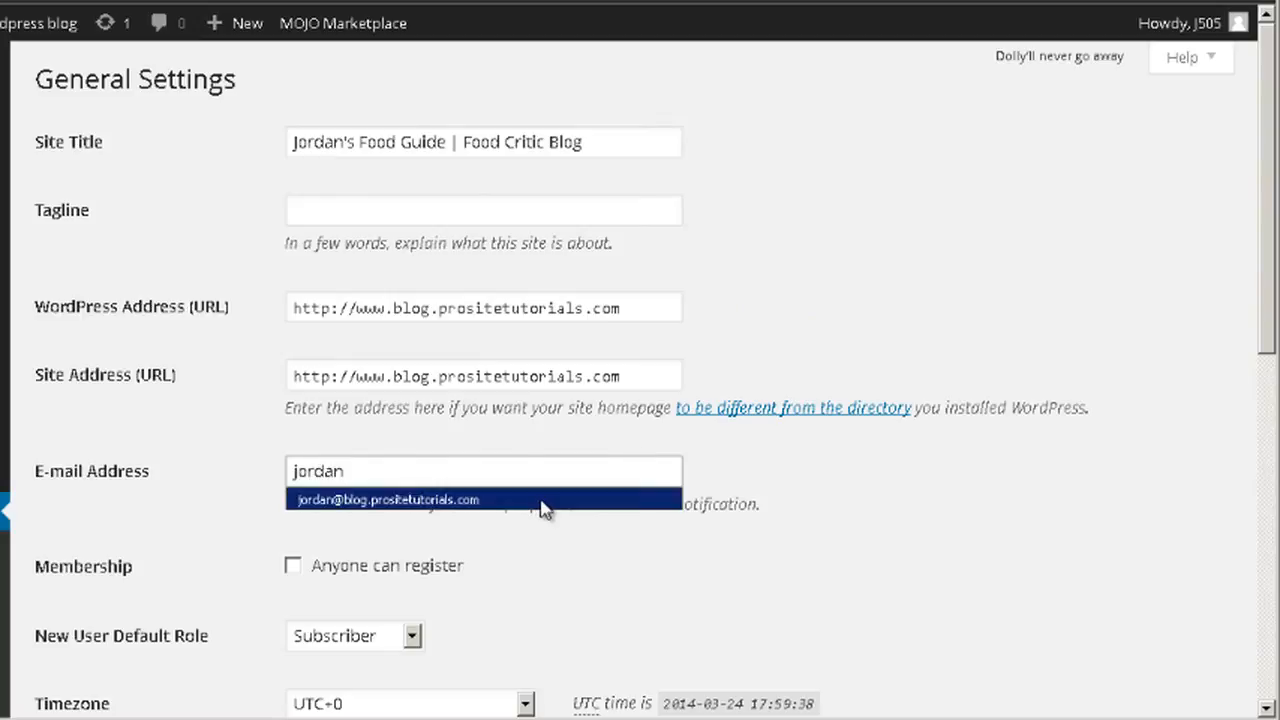
click(540, 505)
- Save the General Settings changes
scroll(75, 390, down, 2)
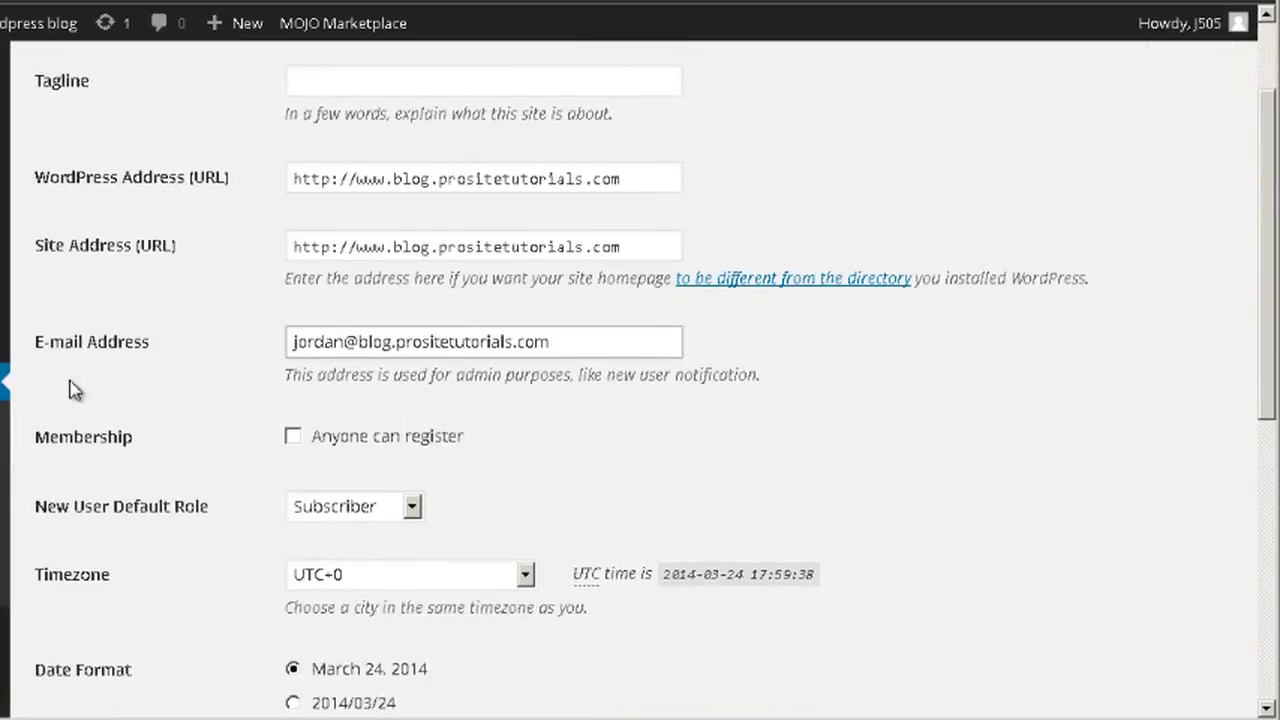
scroll(314, 437, down, 2)
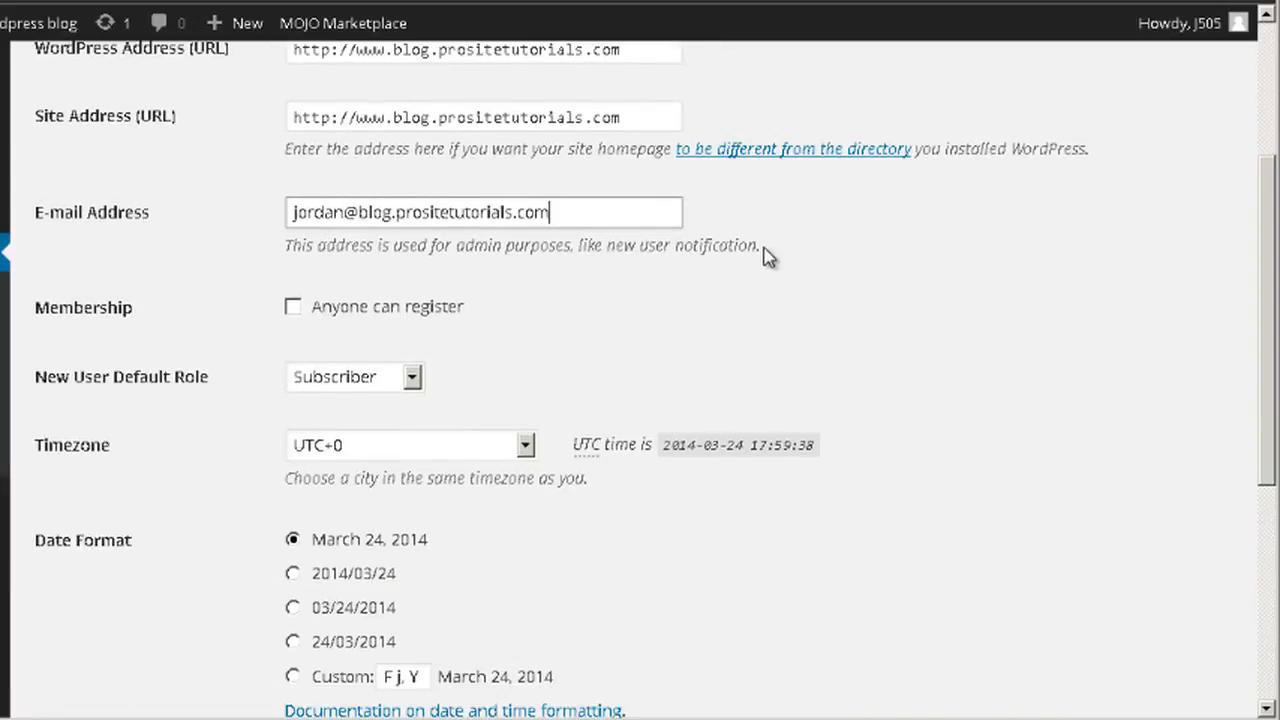
click(580, 266)
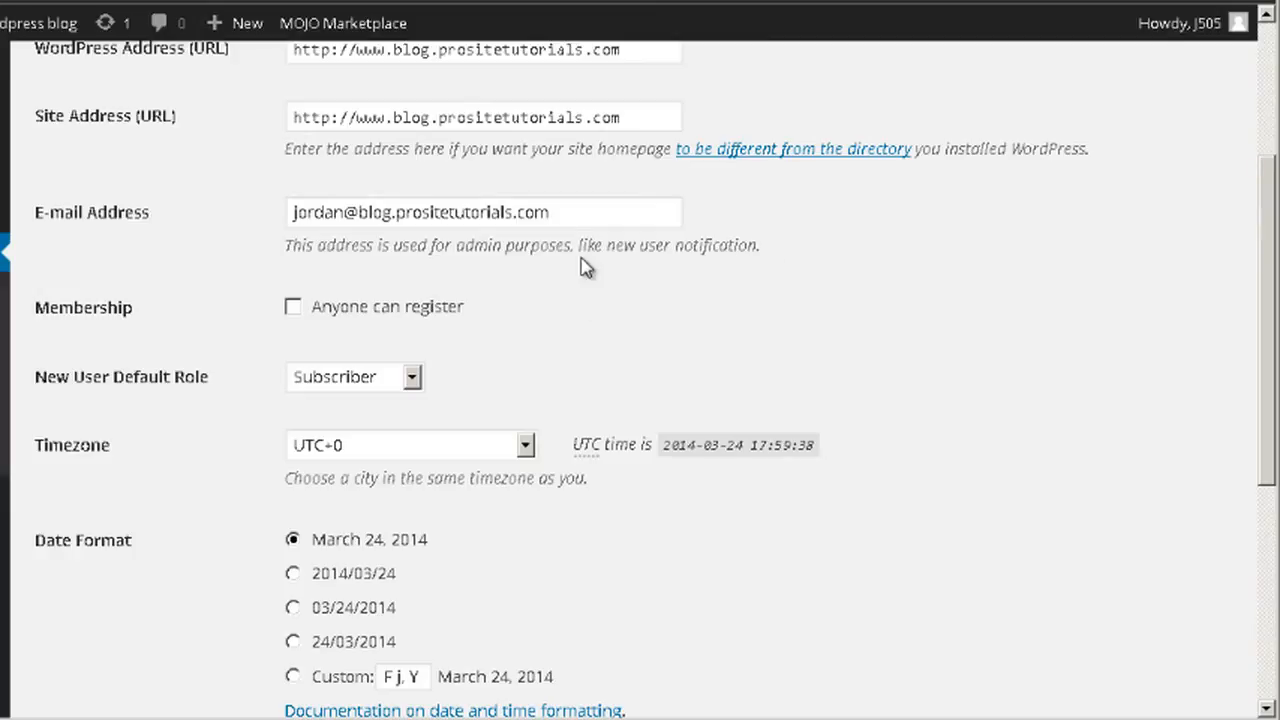
scroll(588, 276, down, 1)
scroll(588, 276, down, 4)
scroll(437, 366, up, 1)
scroll(440, 364, down, 1)
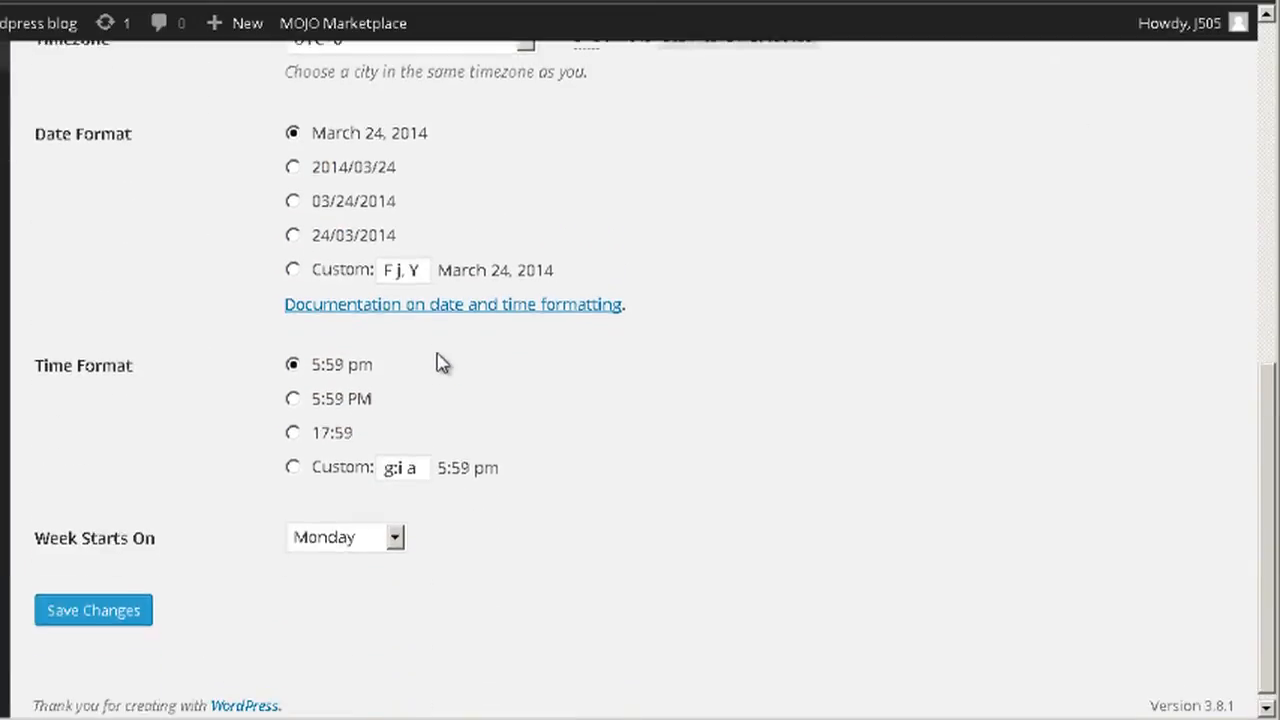
click(133, 600)
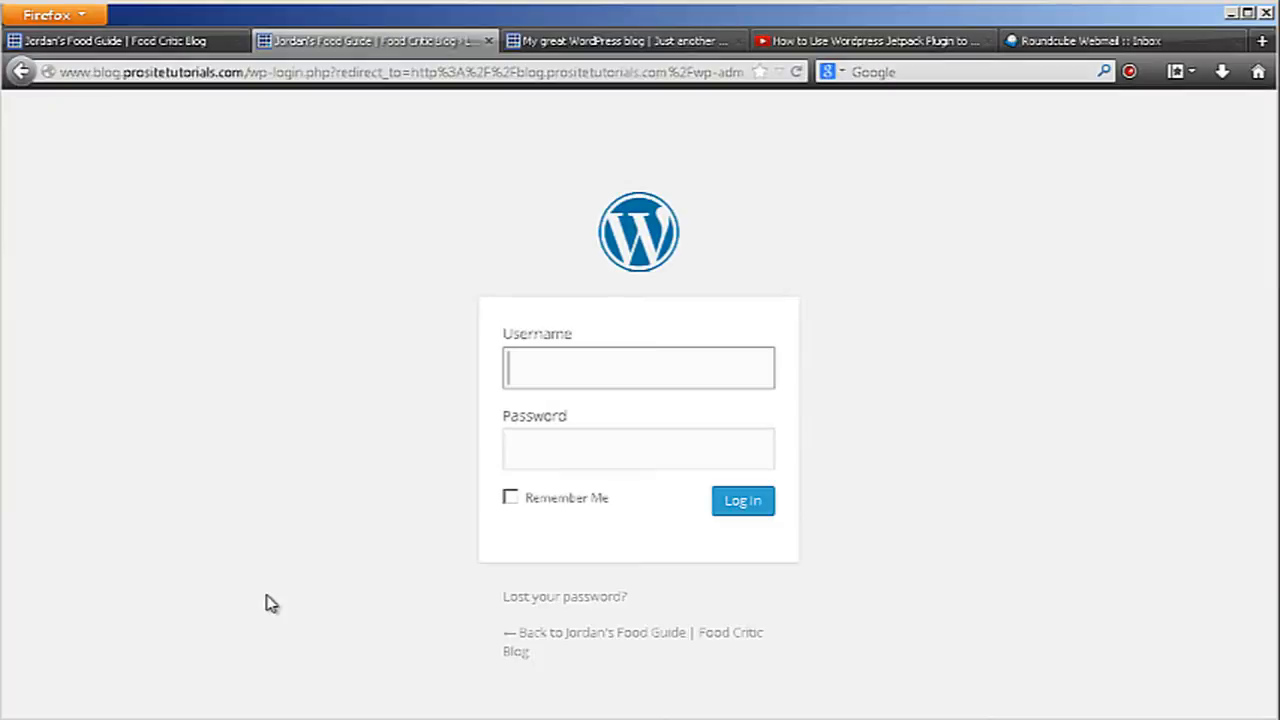
- Log back in to WordPress with the account username and password
text(J505)
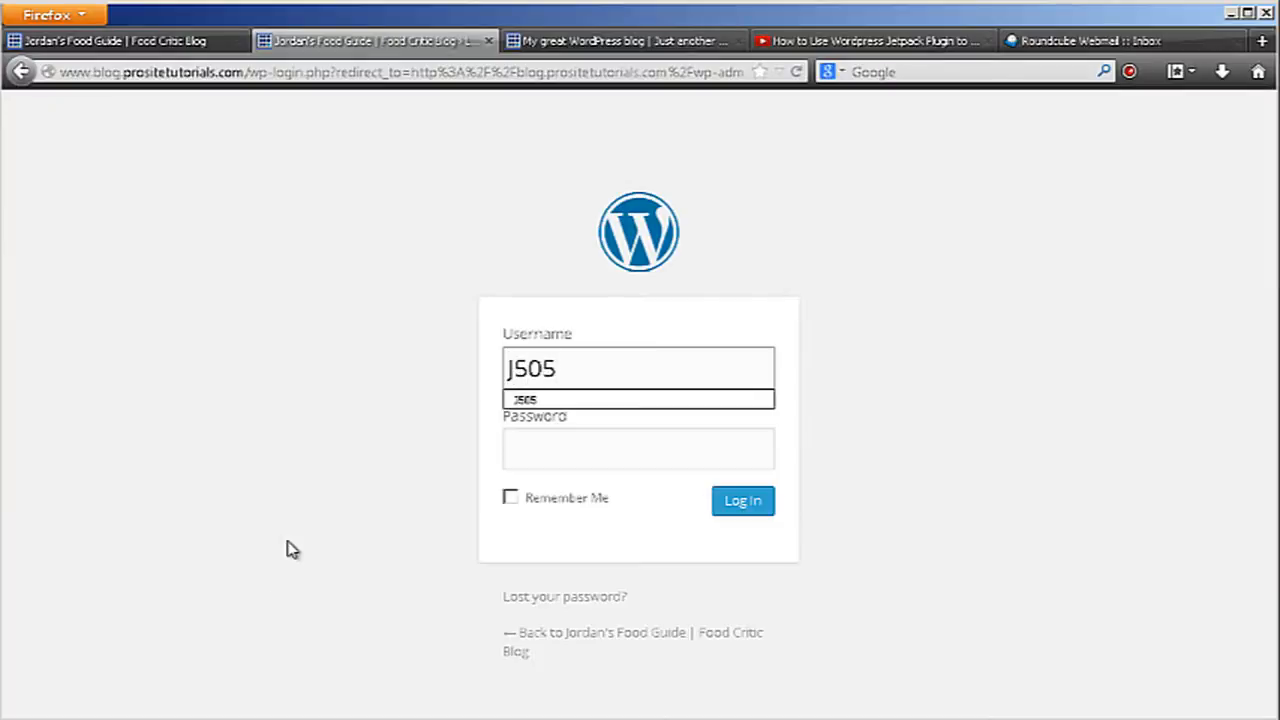
key(Tab)
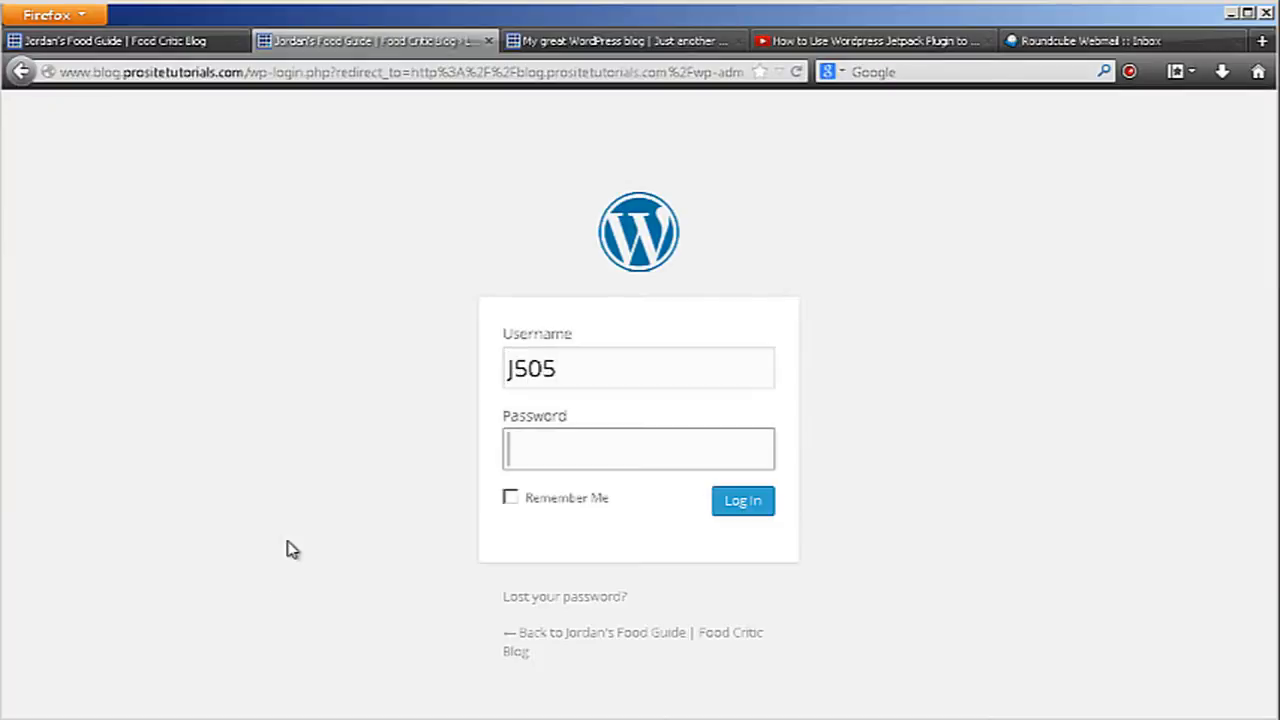
text(*************)
key(Return)
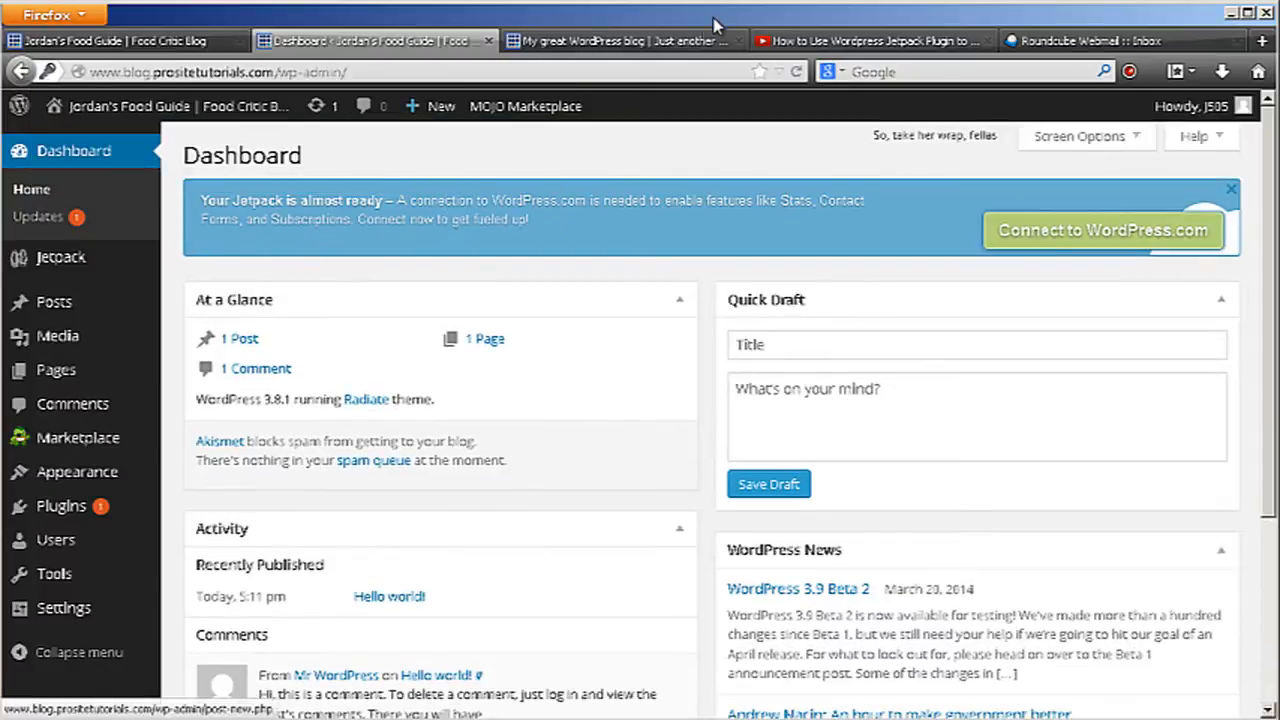
click(620, 40)
click(798, 73)
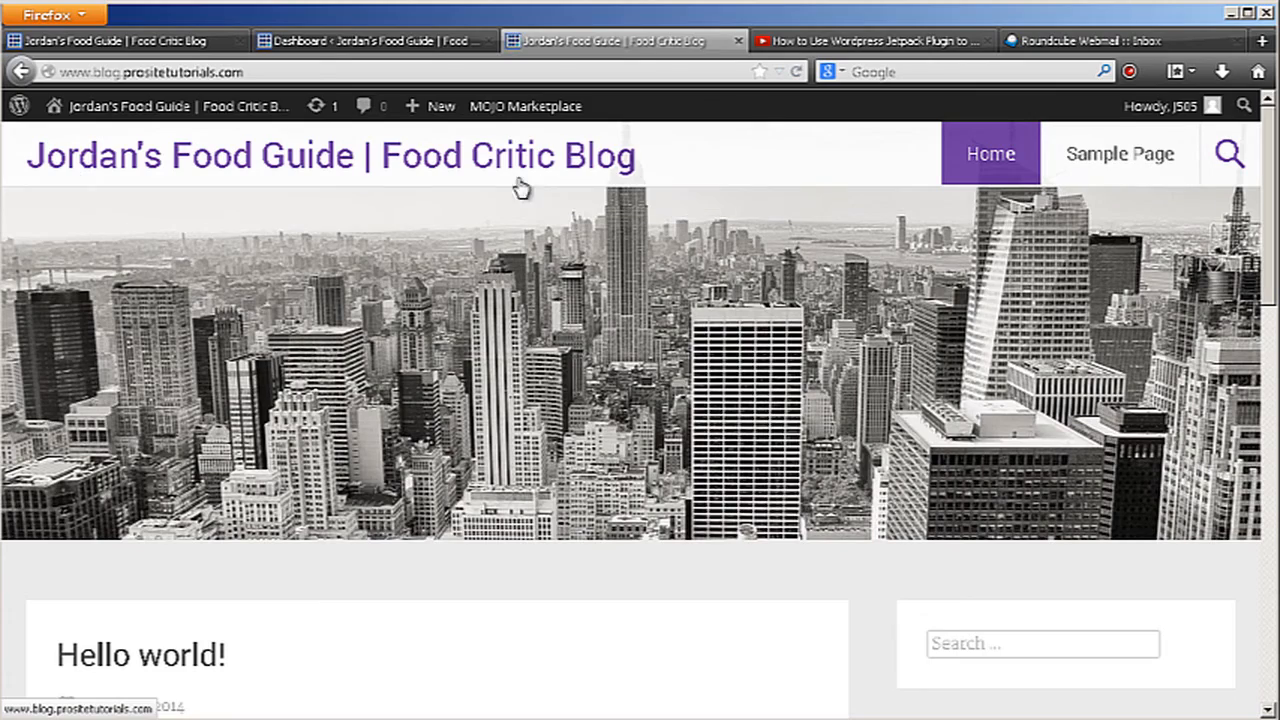
drag(94, 76, 61, 77)
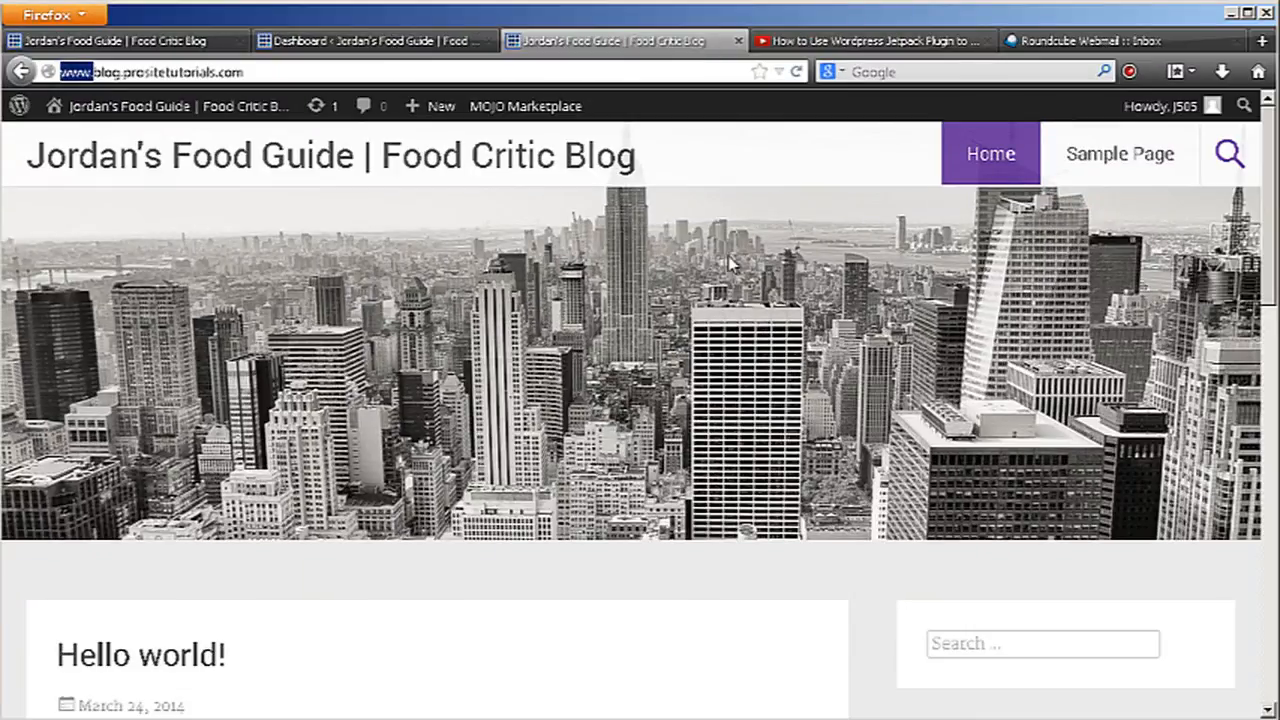
- Scroll through the finished demo food site, then go back to the admin Dashboard
click(213, 47)
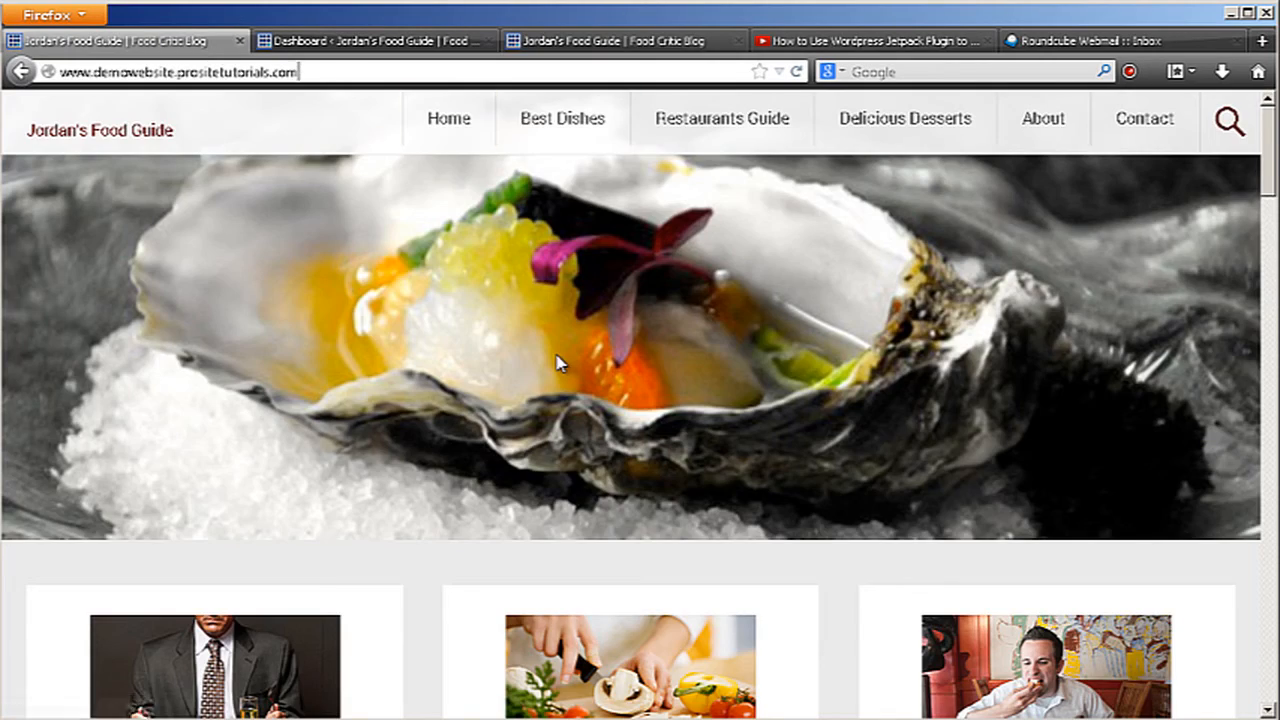
scroll(560, 362, down, 4)
scroll(551, 363, down, 4)
scroll(551, 366, up, 8)
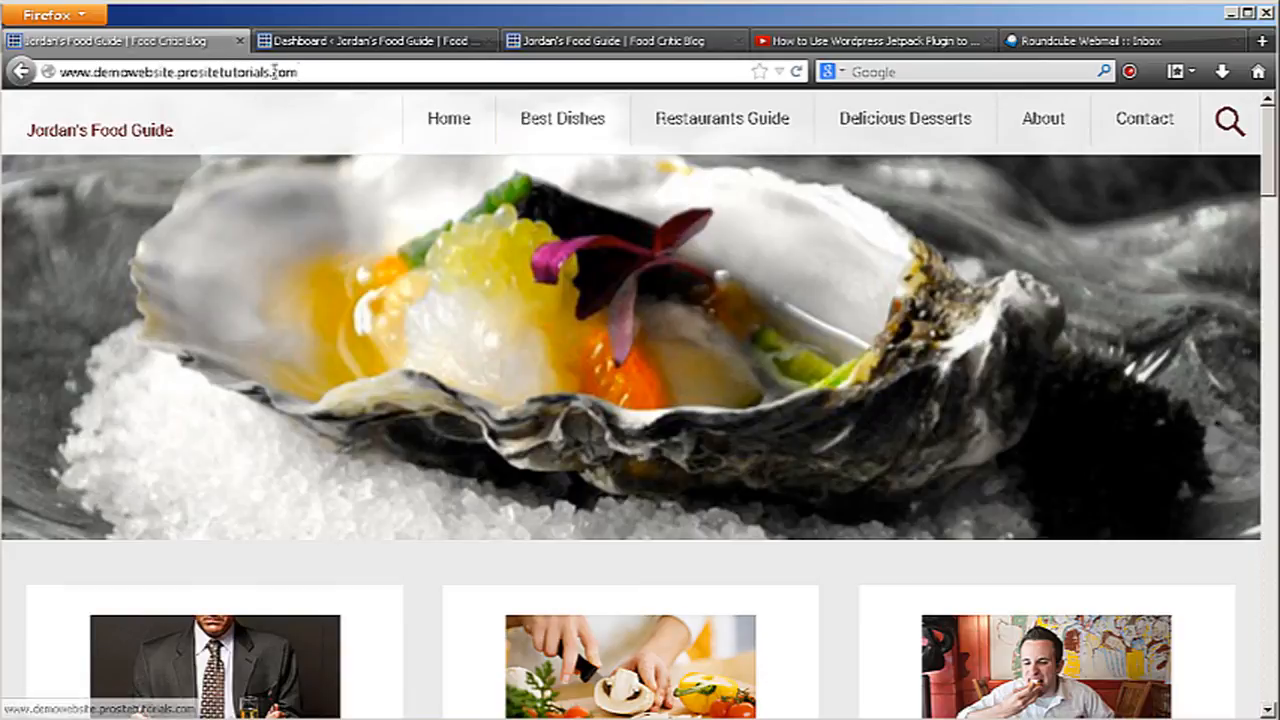
click(383, 38)
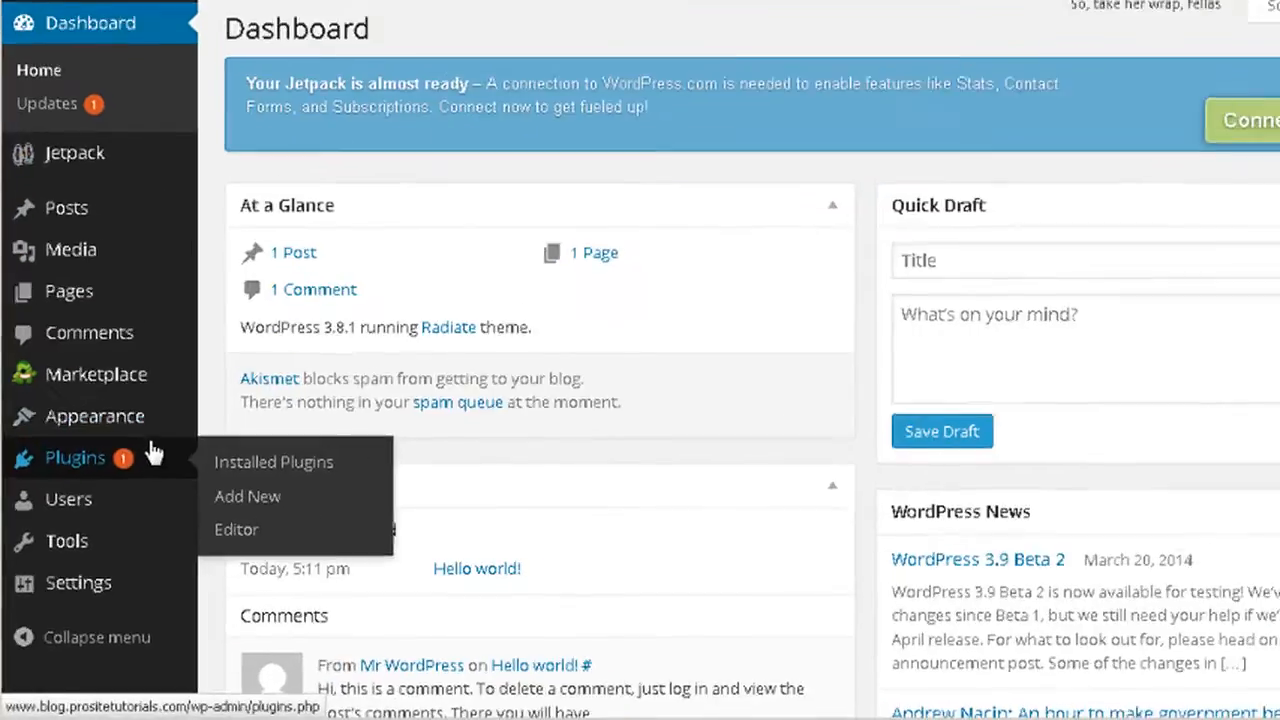
mouse_move(115, 476)
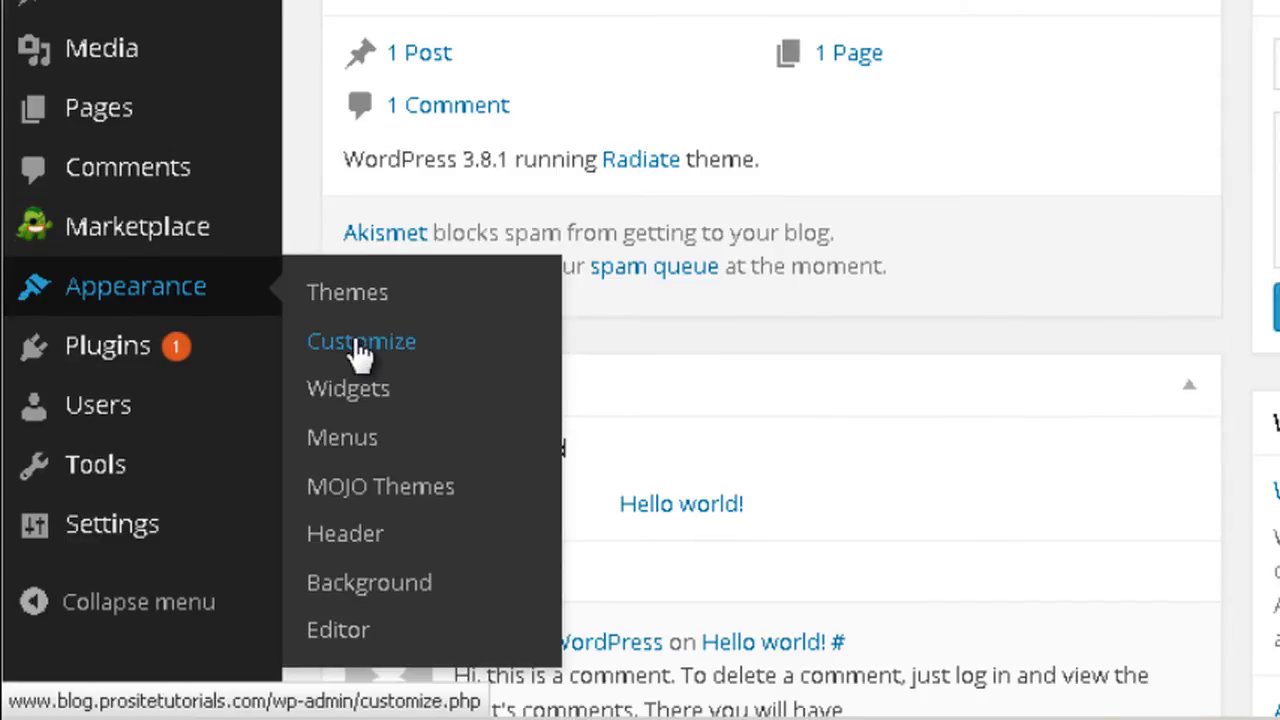
- Launch the Radiate Customizer from Appearance and expand its Site Title section
click(361, 343)
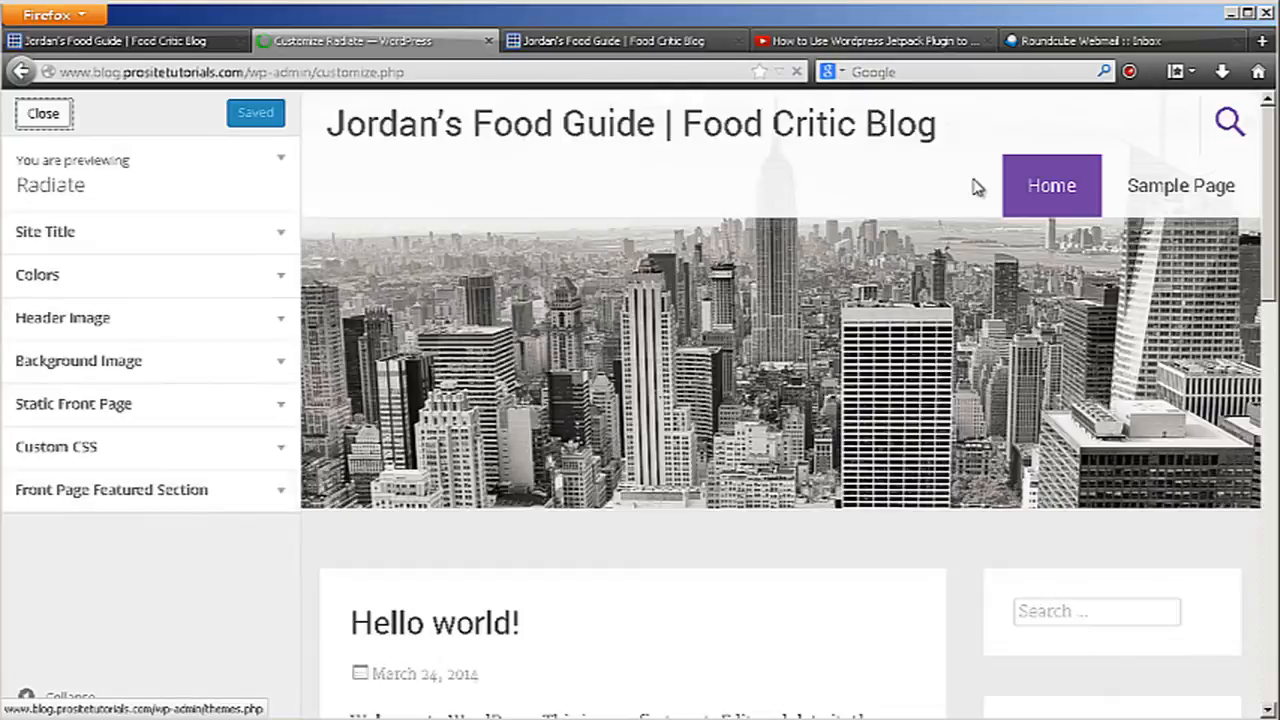
scroll(900, 280, down, 3)
scroll(900, 280, up, 1)
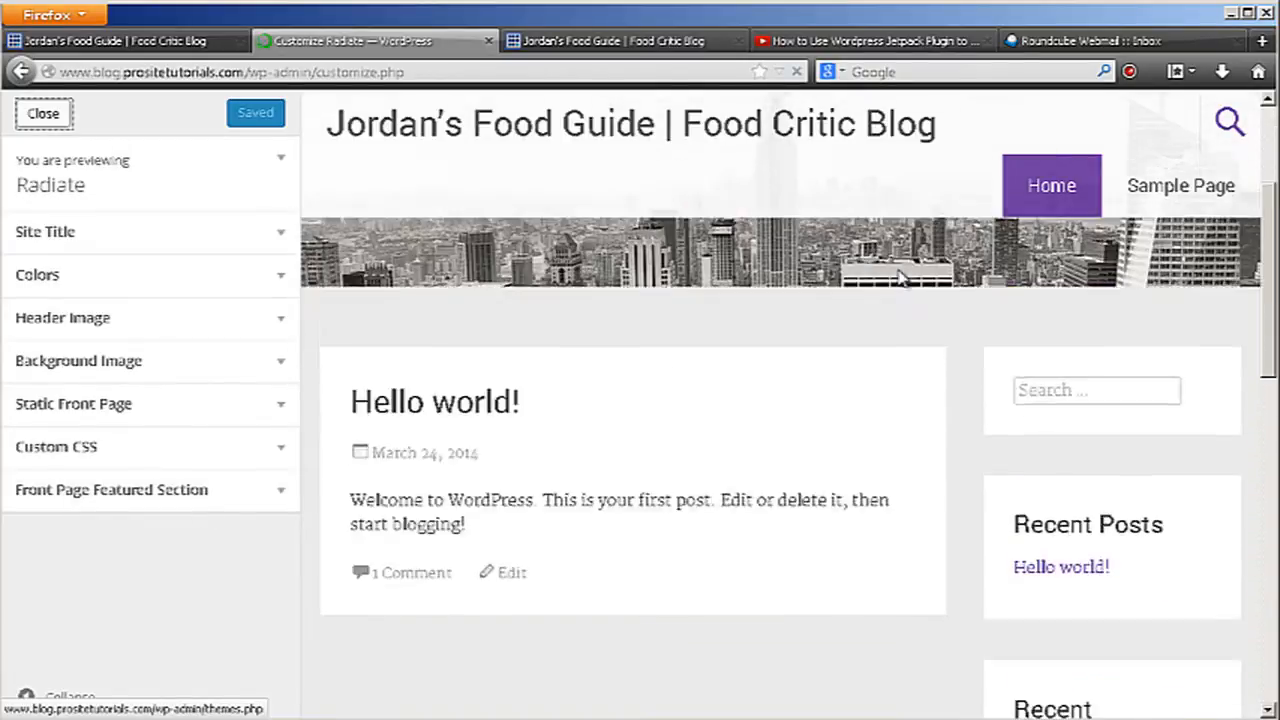
scroll(900, 278, up, 3)
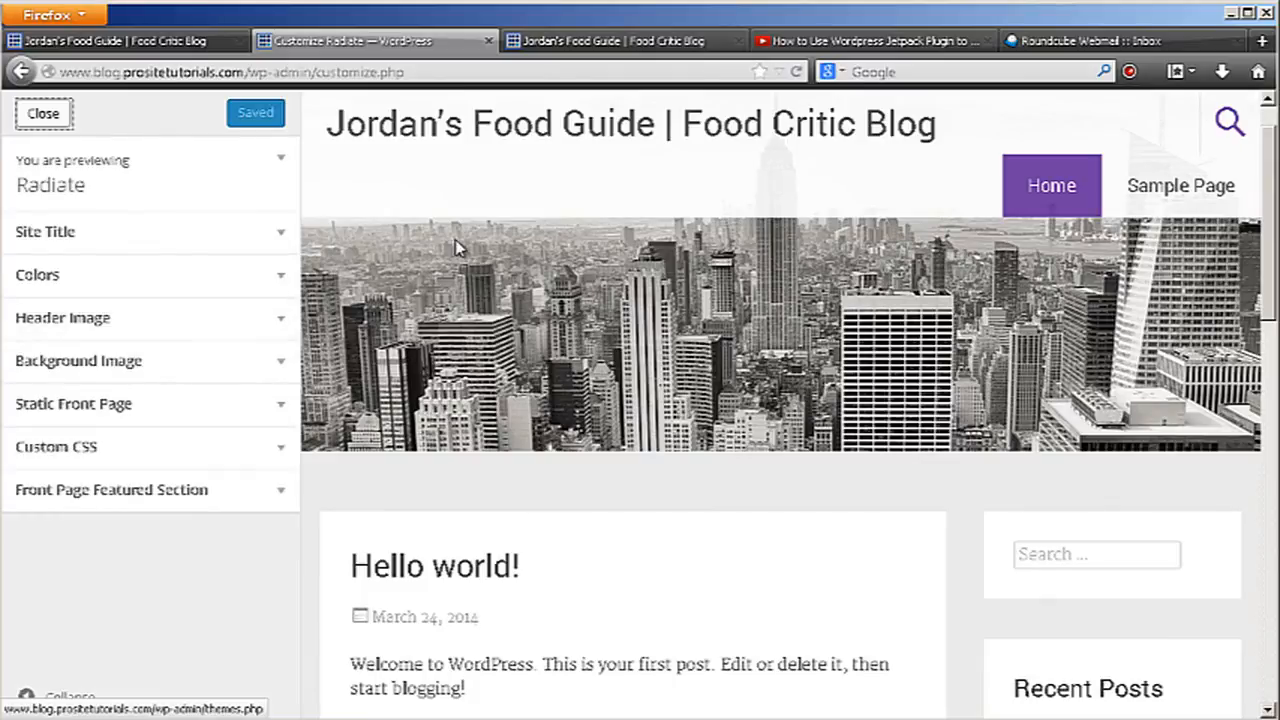
scroll(908, 163, down, 2)
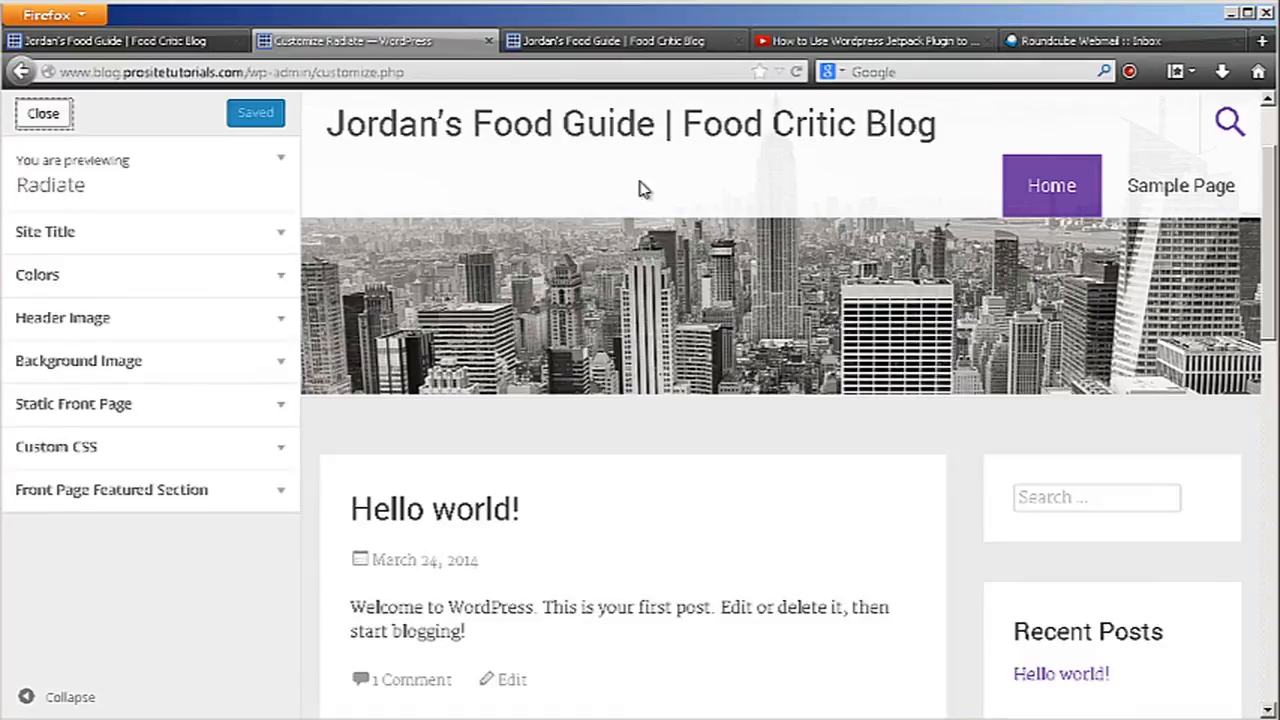
click(205, 234)
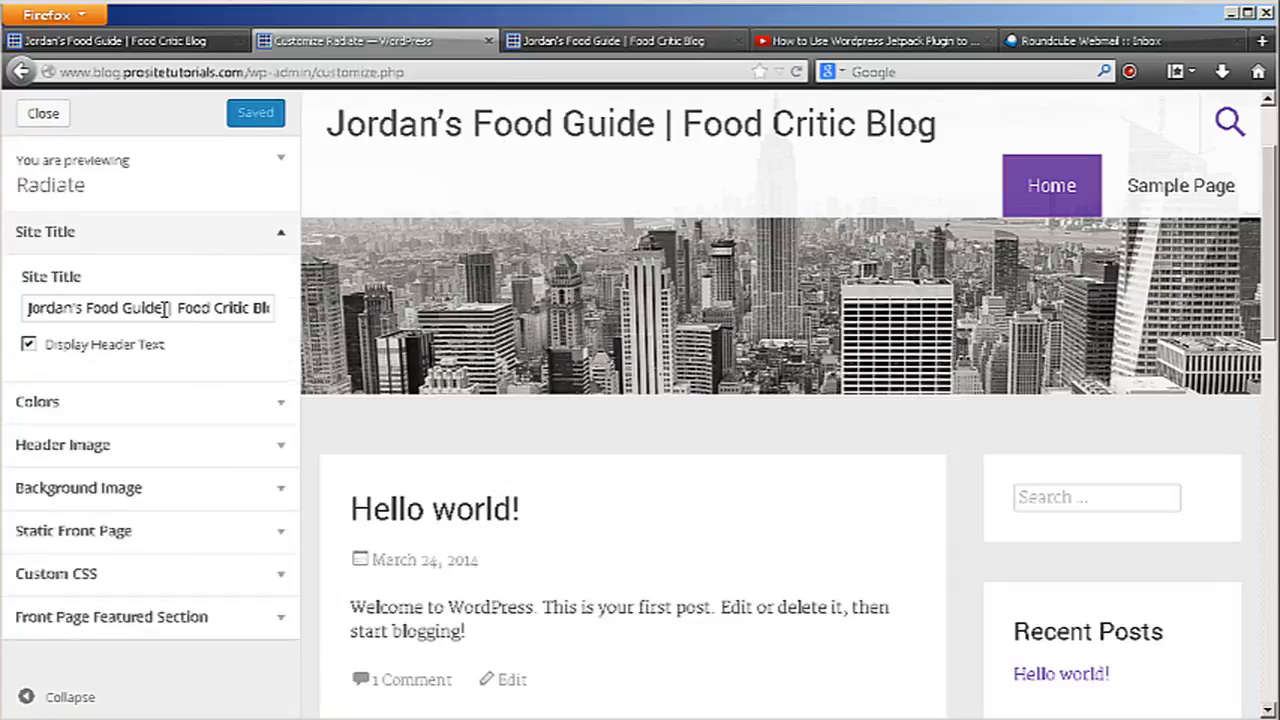
- Set the header text color to dark red #360000 in the Colors section
click(165, 244)
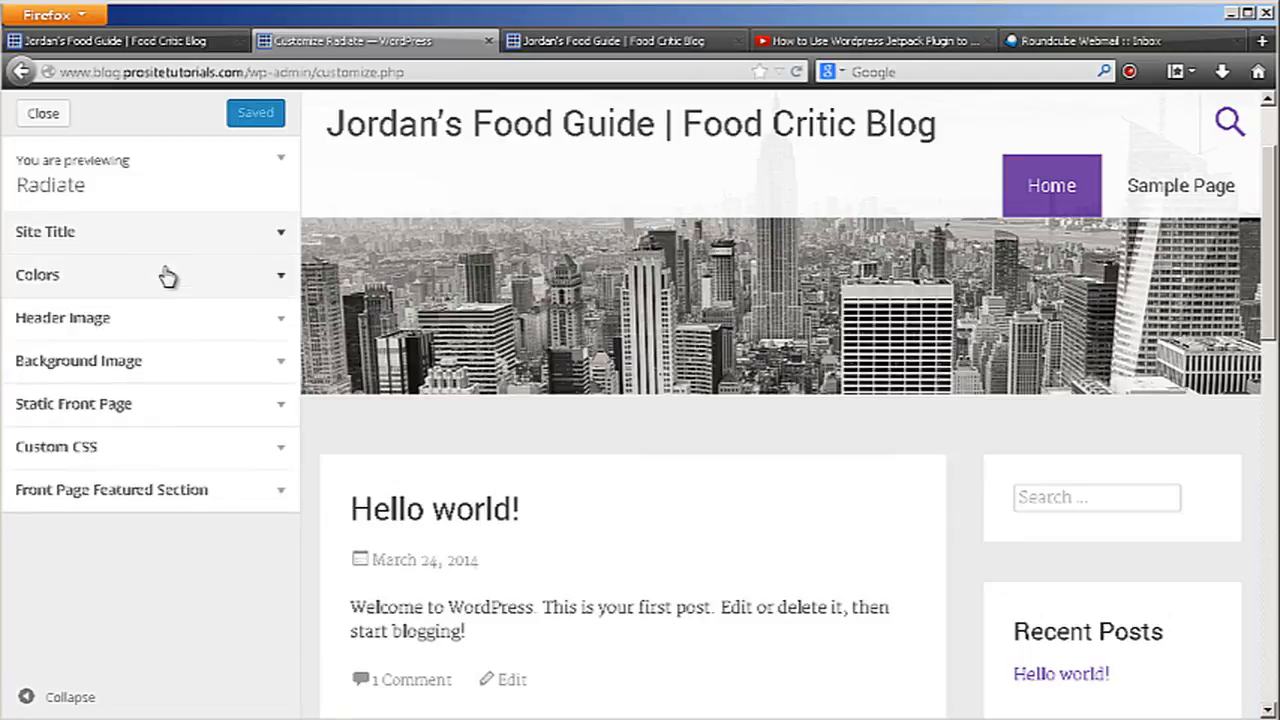
click(167, 277)
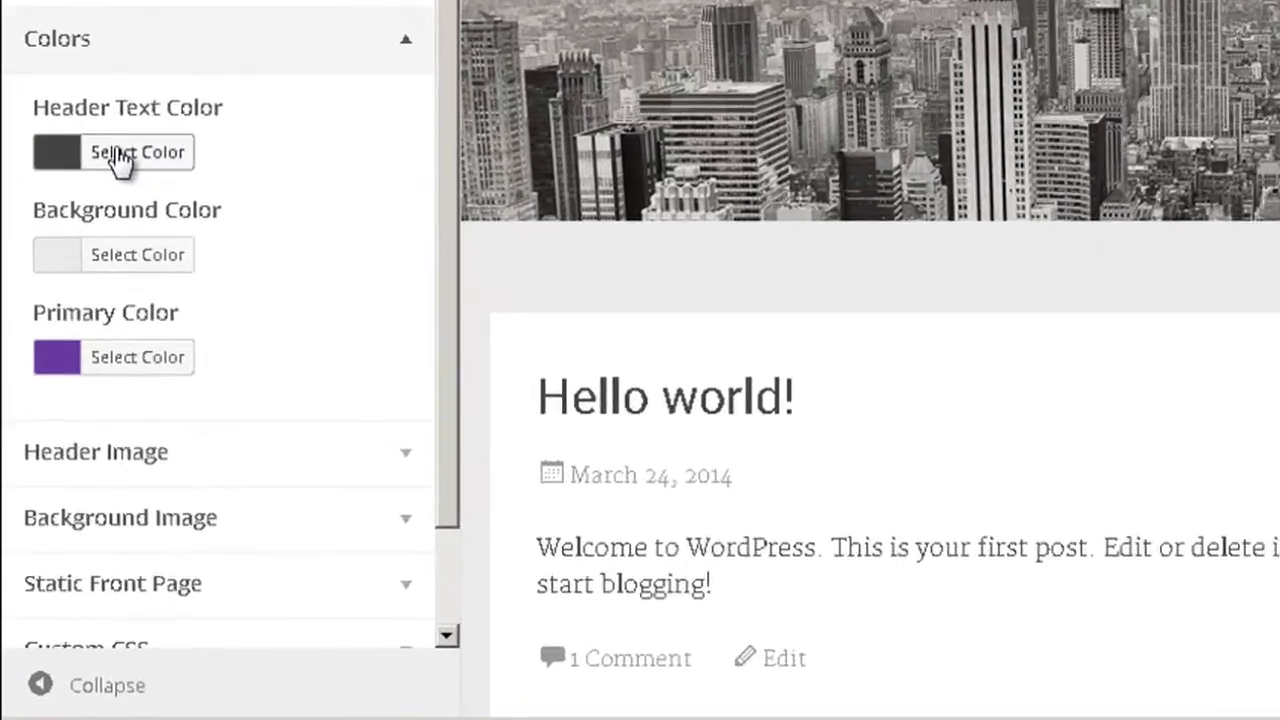
click(80, 351)
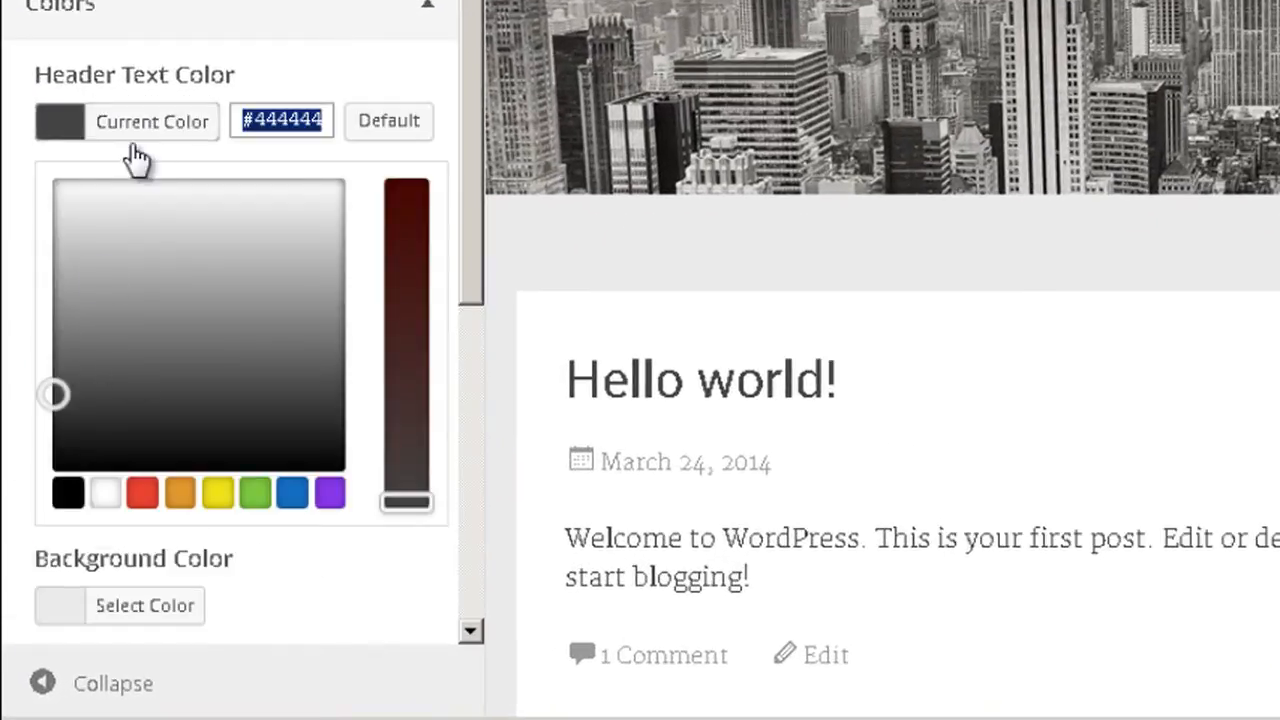
drag(163, 380, 285, 290)
click(181, 493)
drag(167, 369, 280, 262)
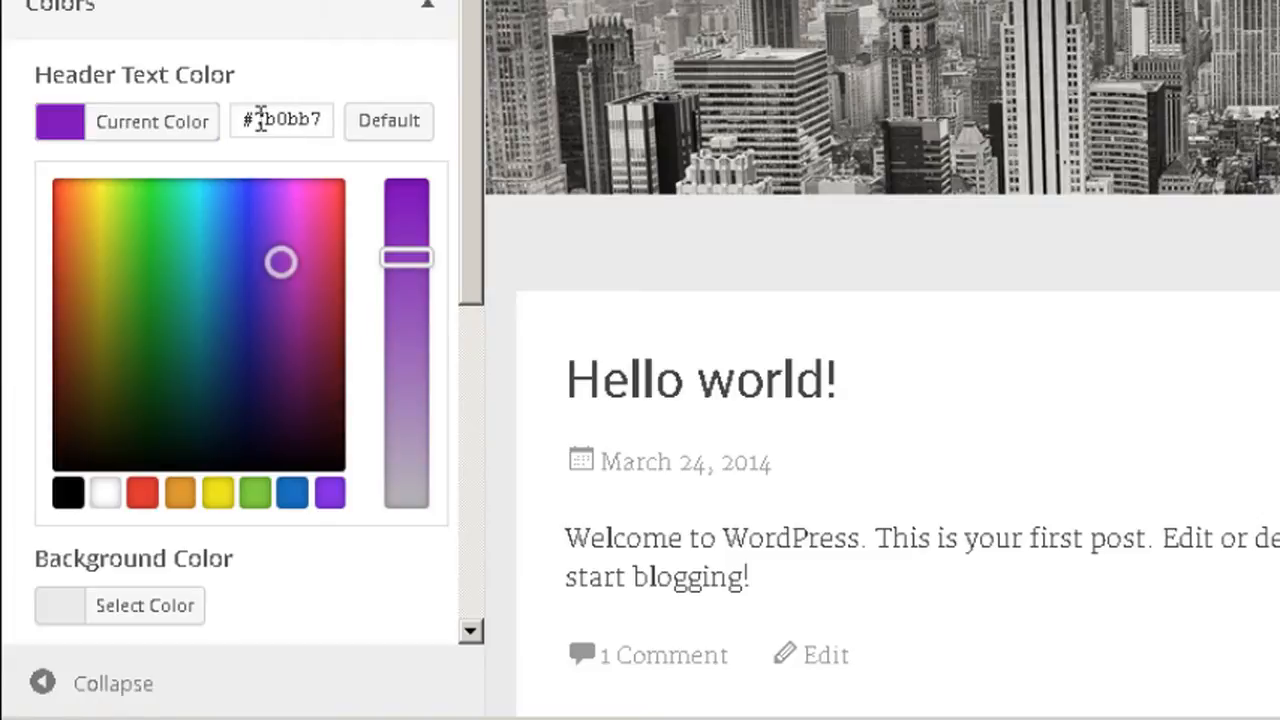
drag(257, 120, 405, 112)
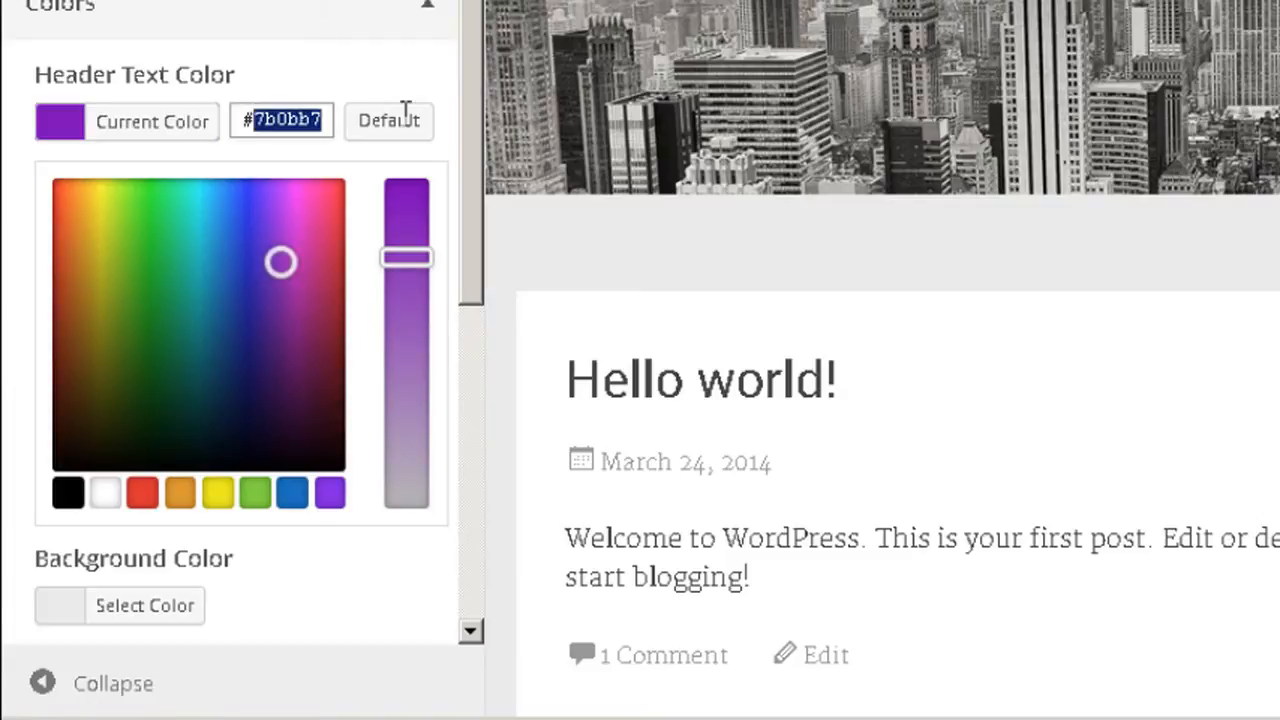
text(3600)
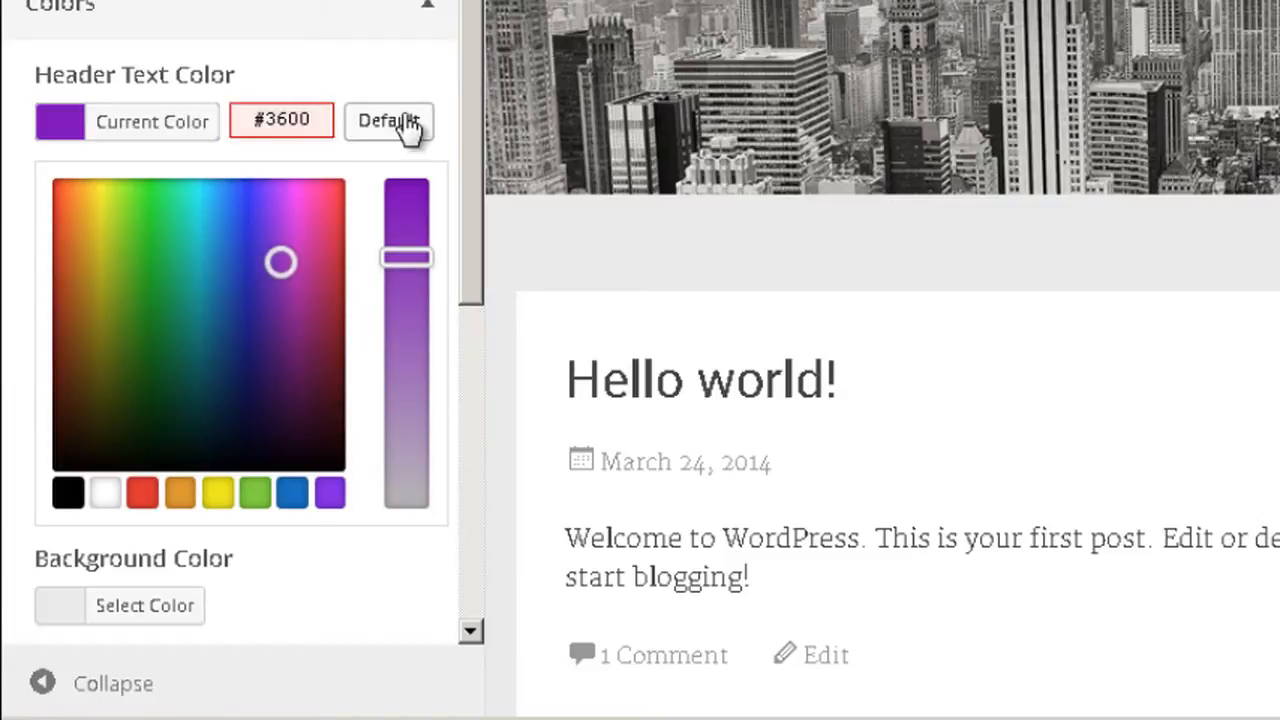
text(00)
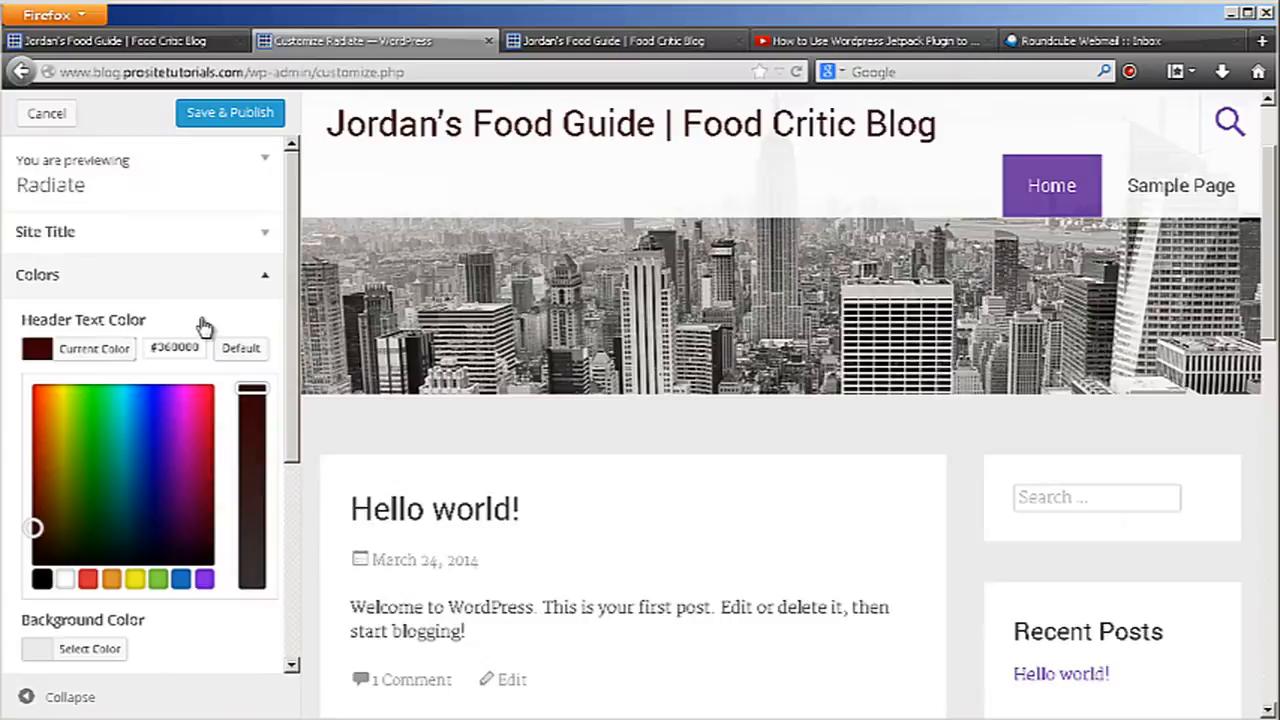
- Give the Primary Color the same hex value, #360000
drag(203, 324, 227, 308)
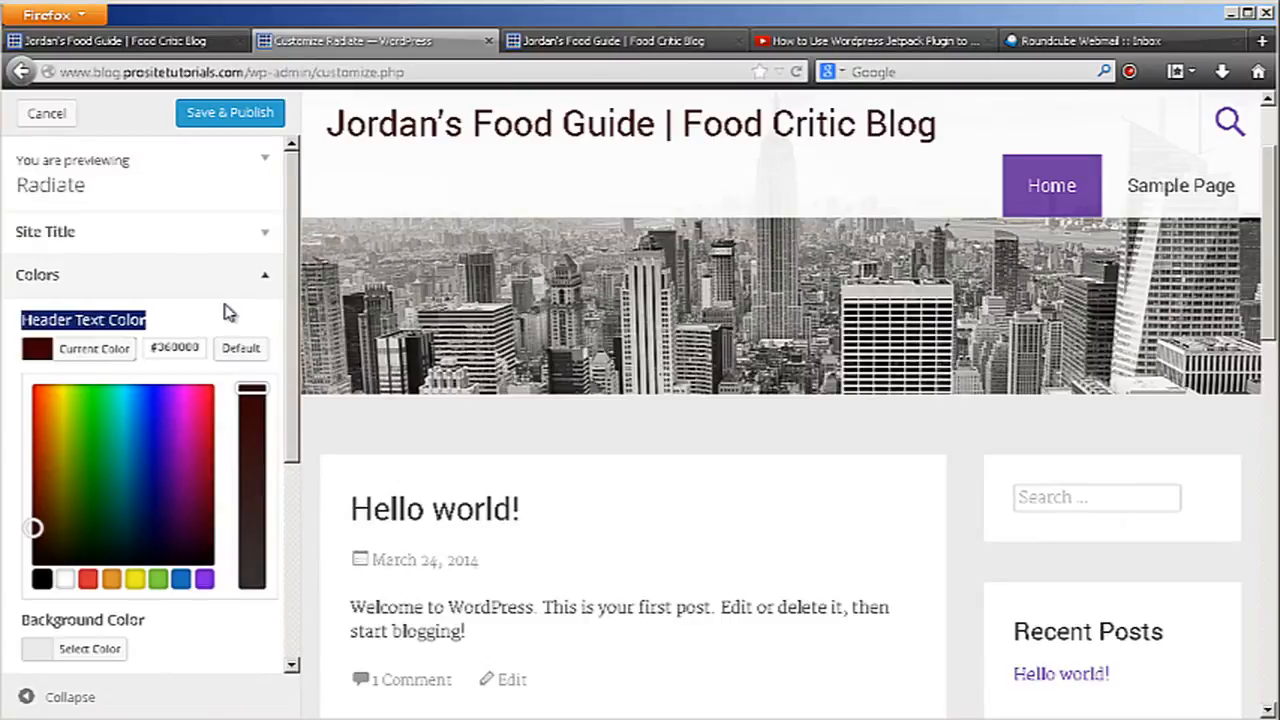
click(106, 327)
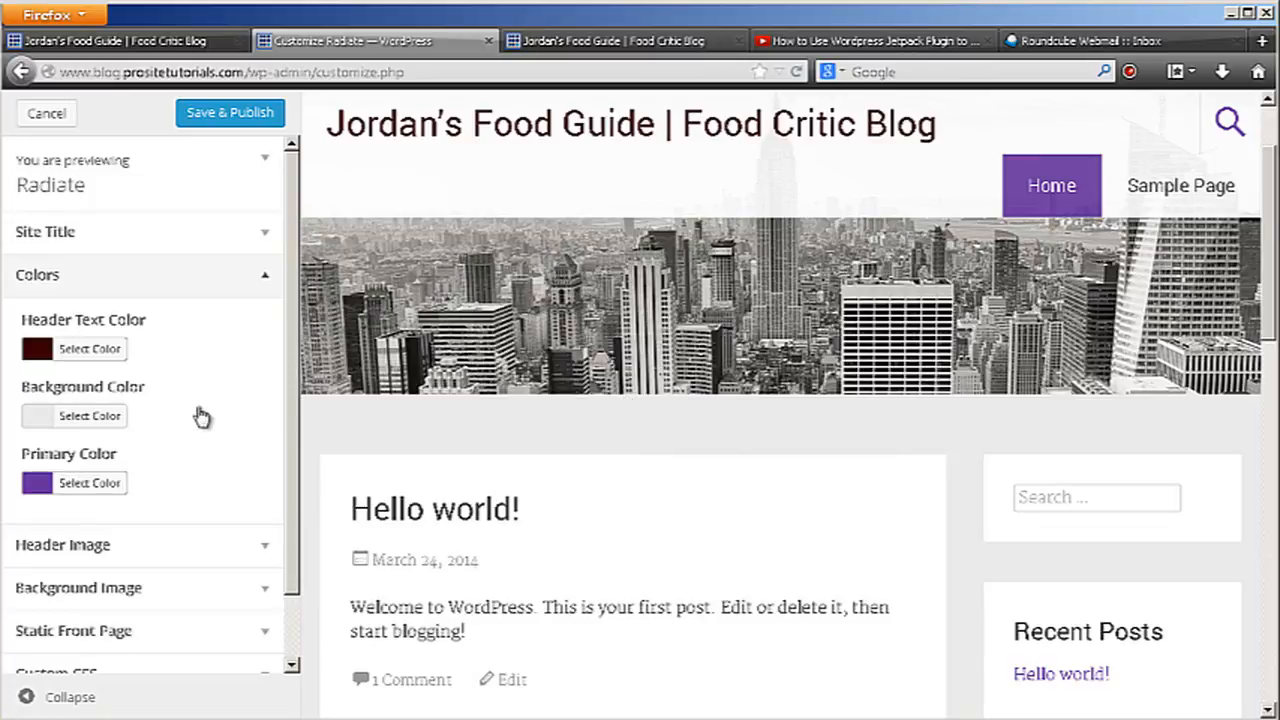
click(92, 482)
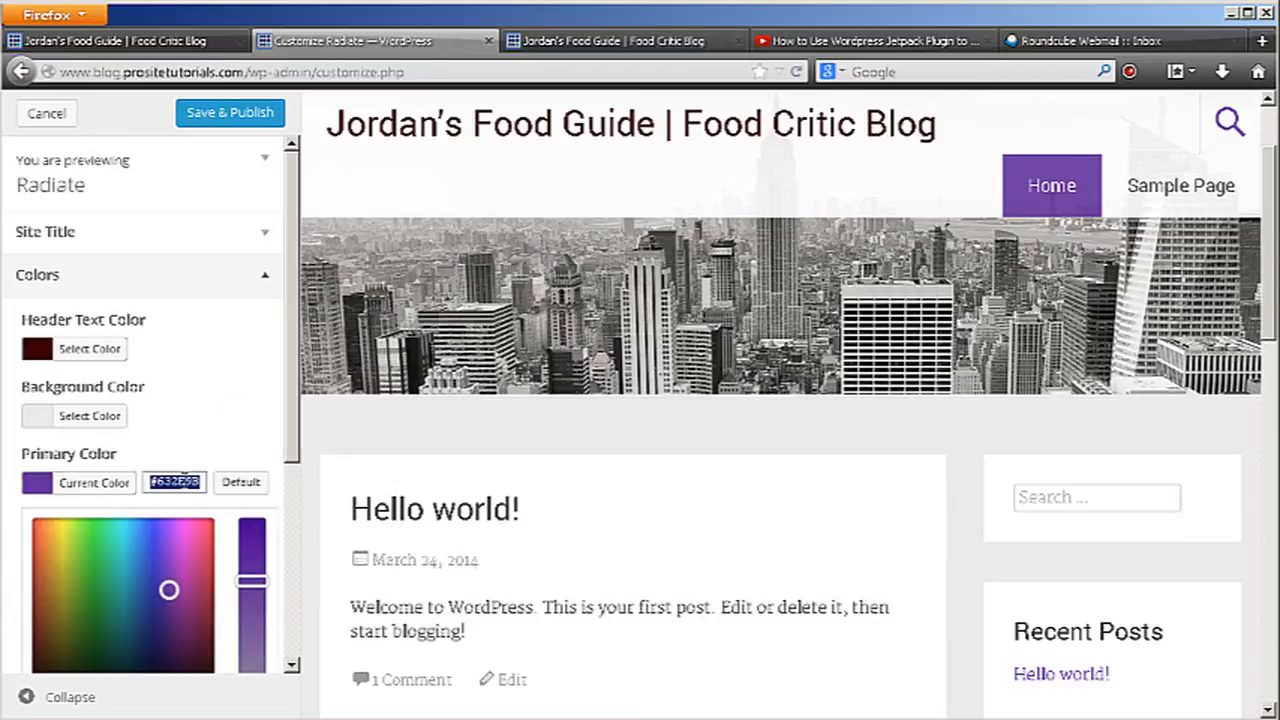
text(#36)
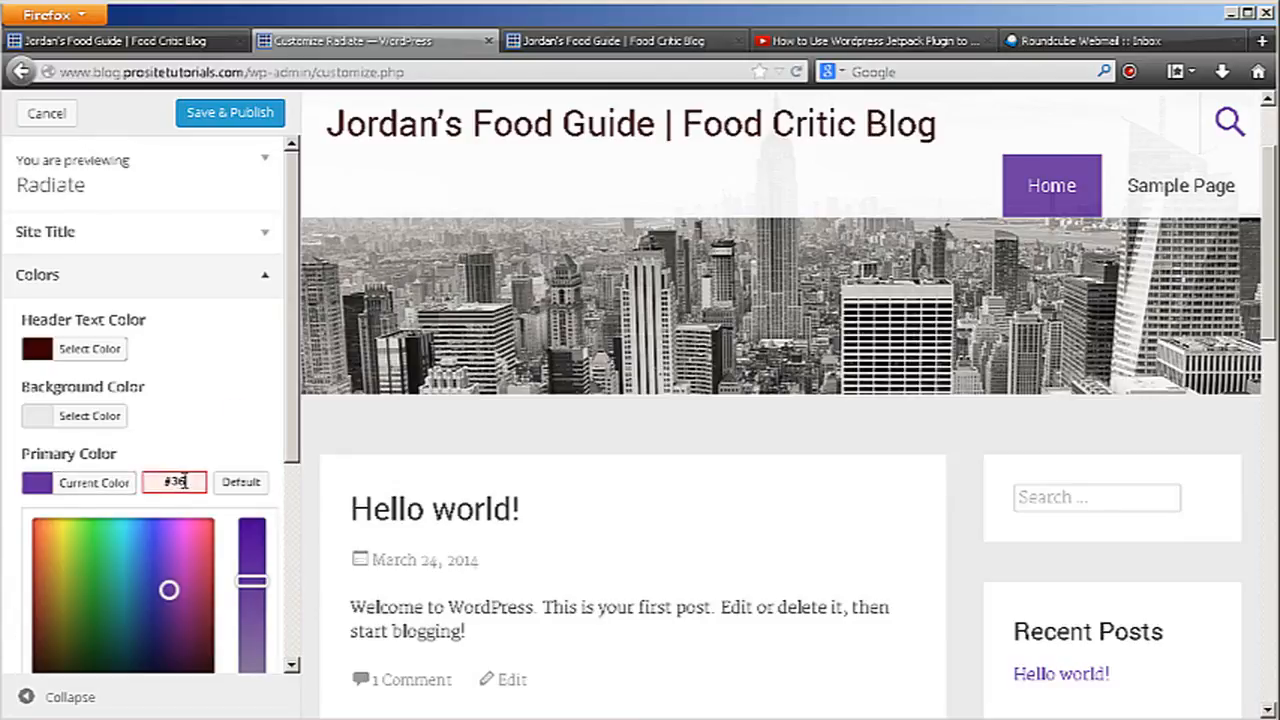
text(0000)
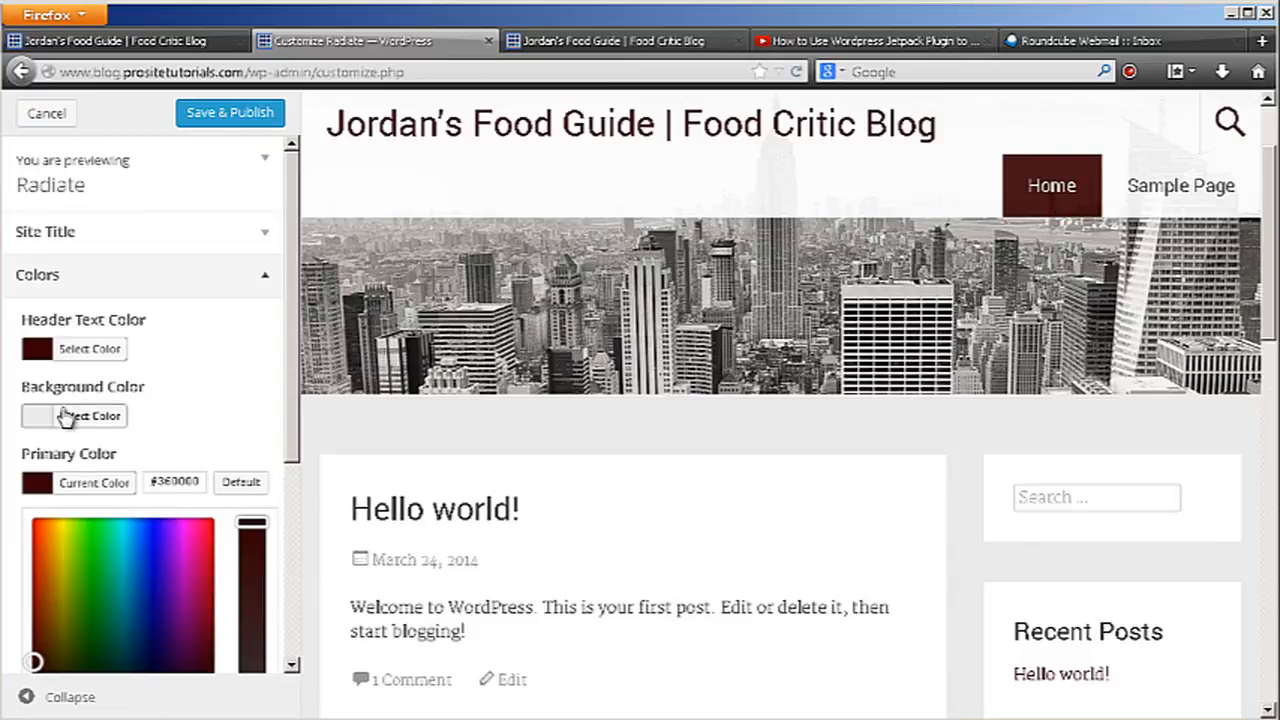
- Look through the Header Image, Background Image and Static Front Page sections
scroll(293, 452, down, 1)
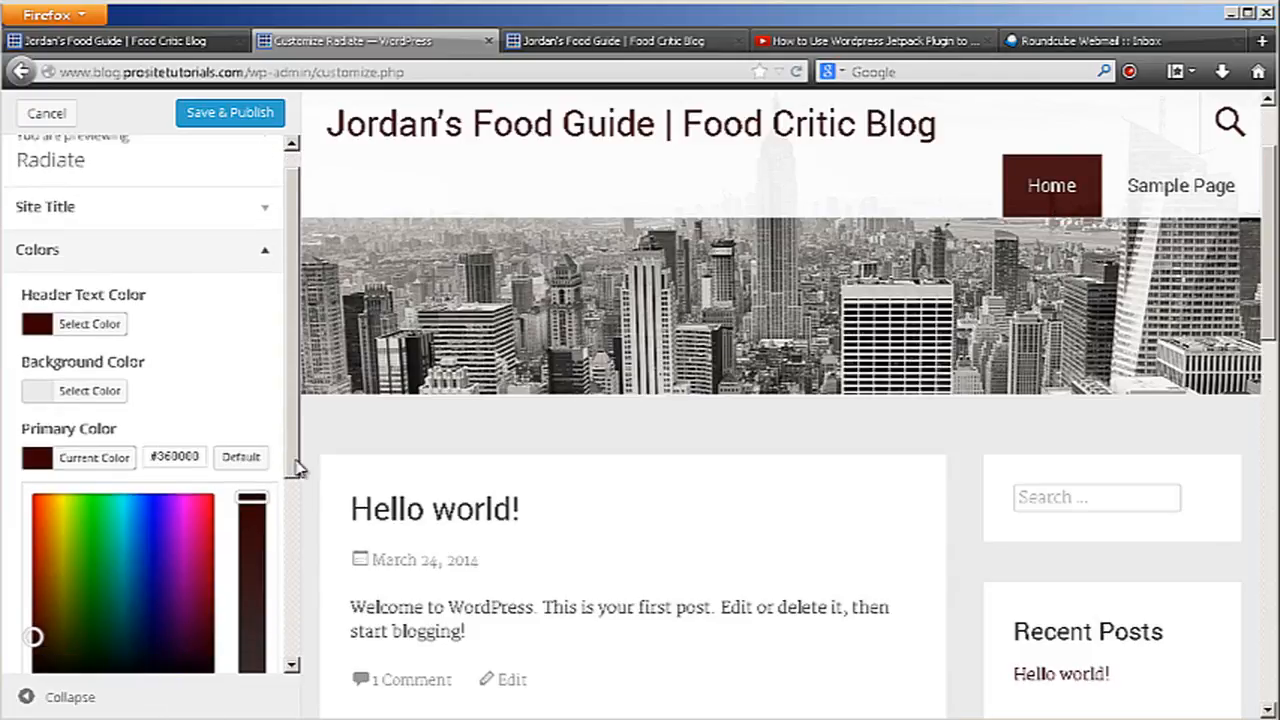
click(128, 257)
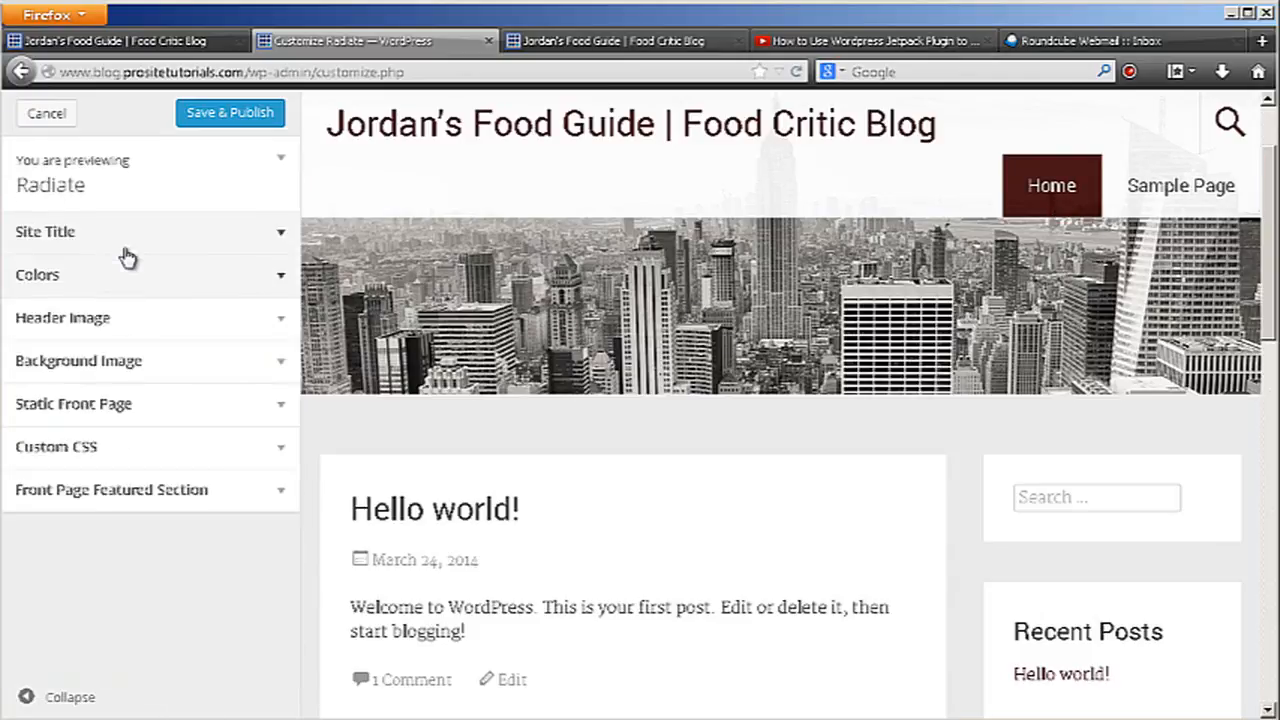
click(170, 318)
click(177, 340)
click(170, 370)
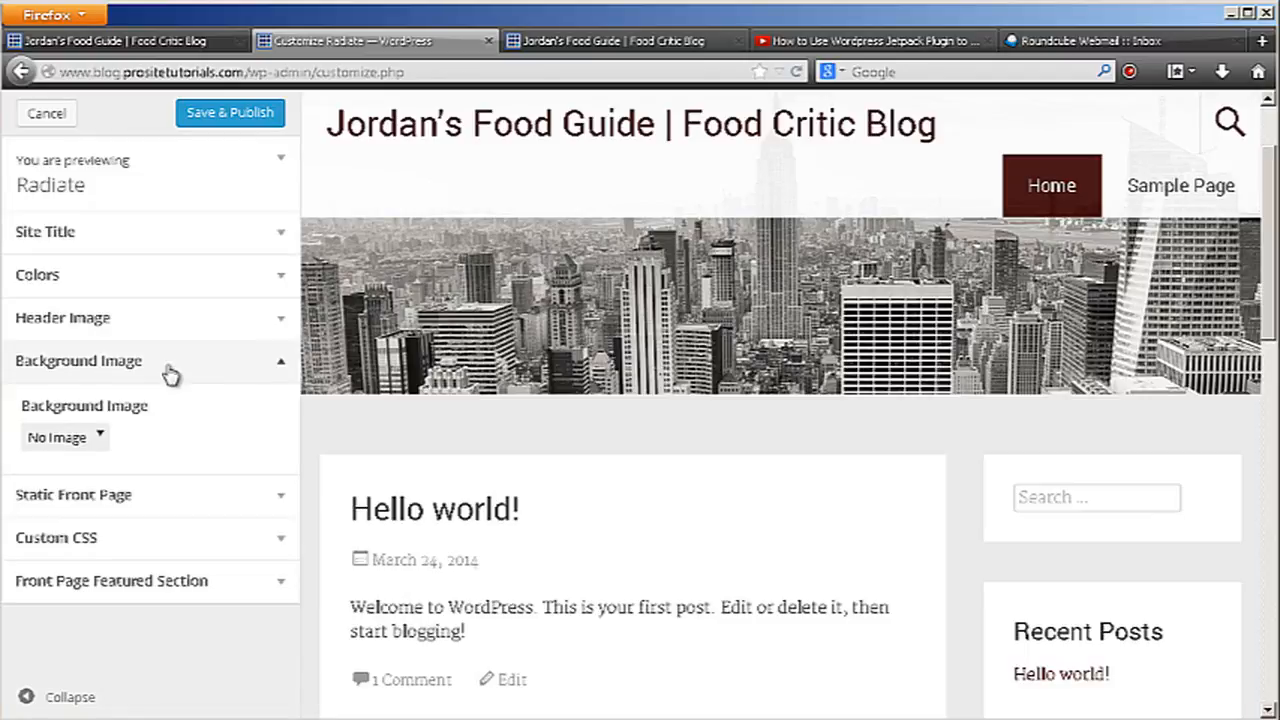
click(170, 368)
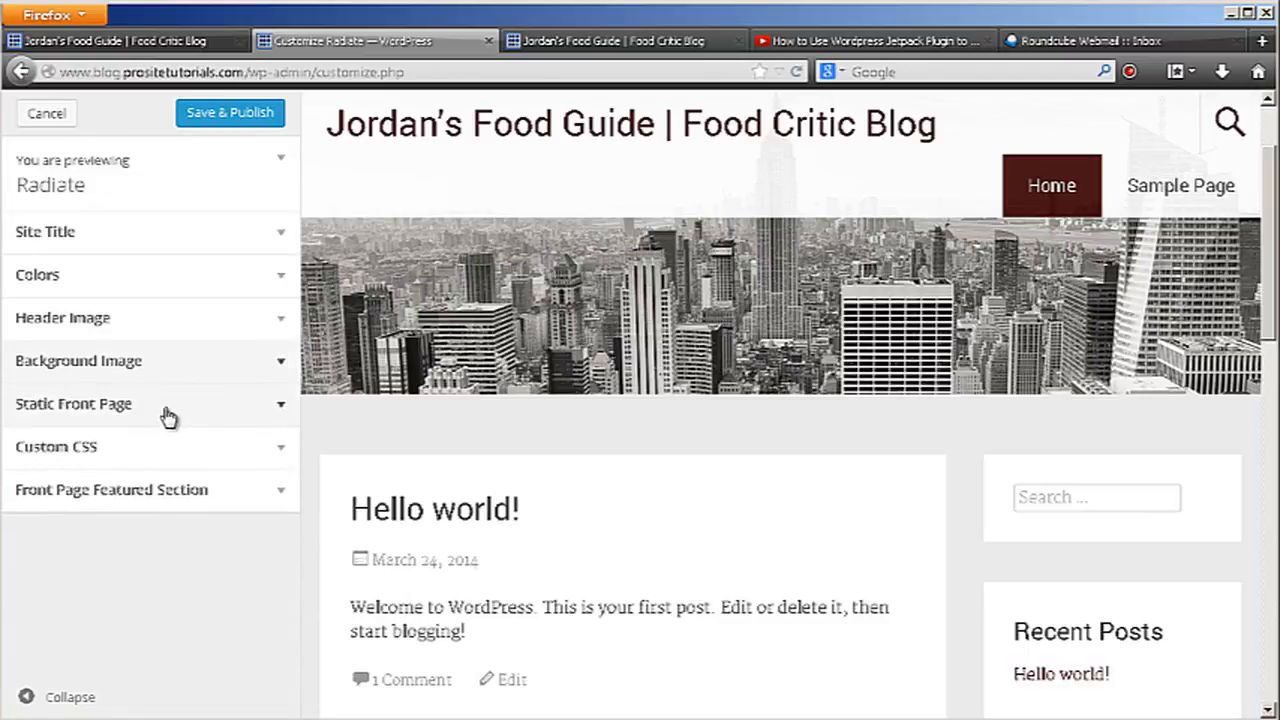
click(164, 410)
scroll(690, 405, down, 2)
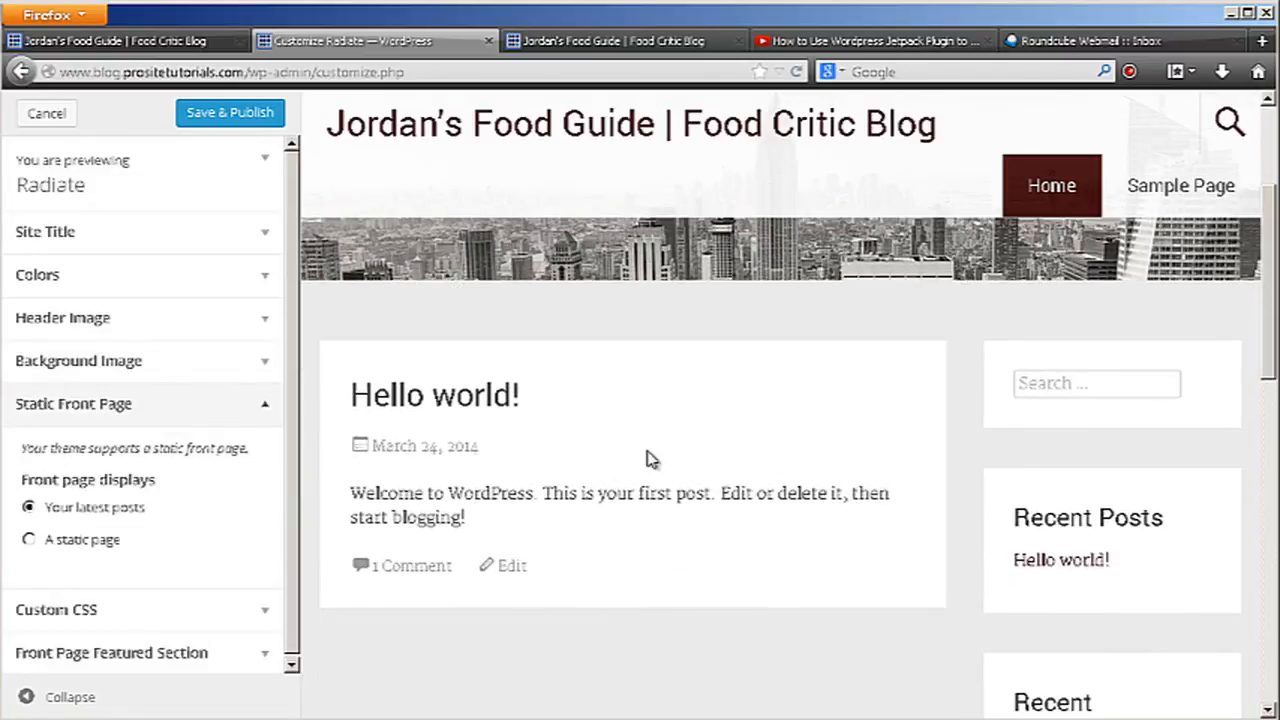
scroll(648, 458, up, 2)
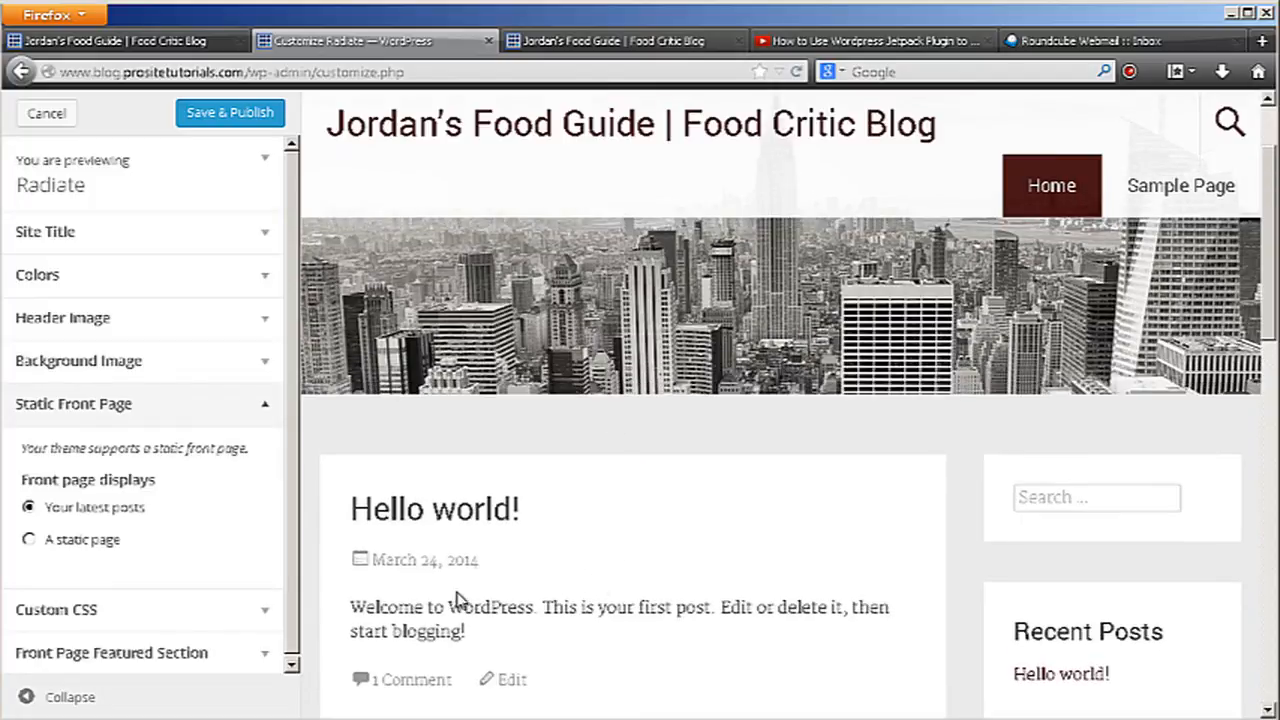
scroll(712, 465, down, 2)
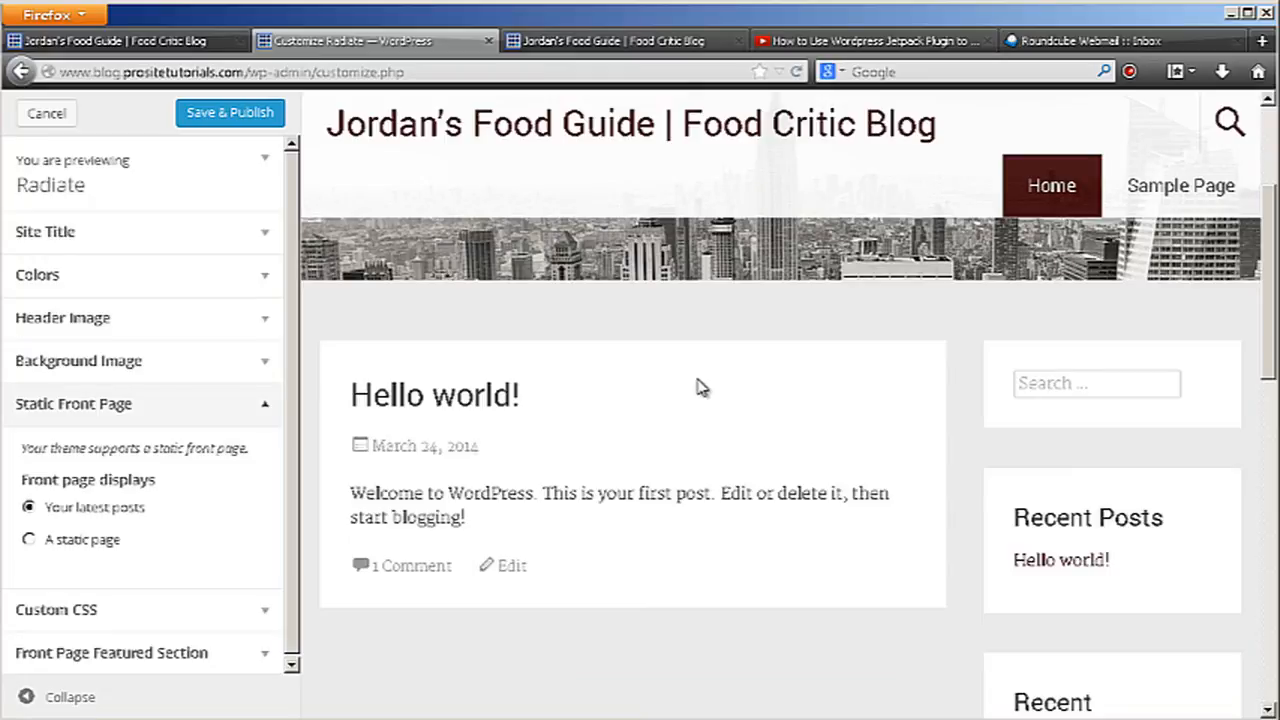
scroll(117, 540, down, 1)
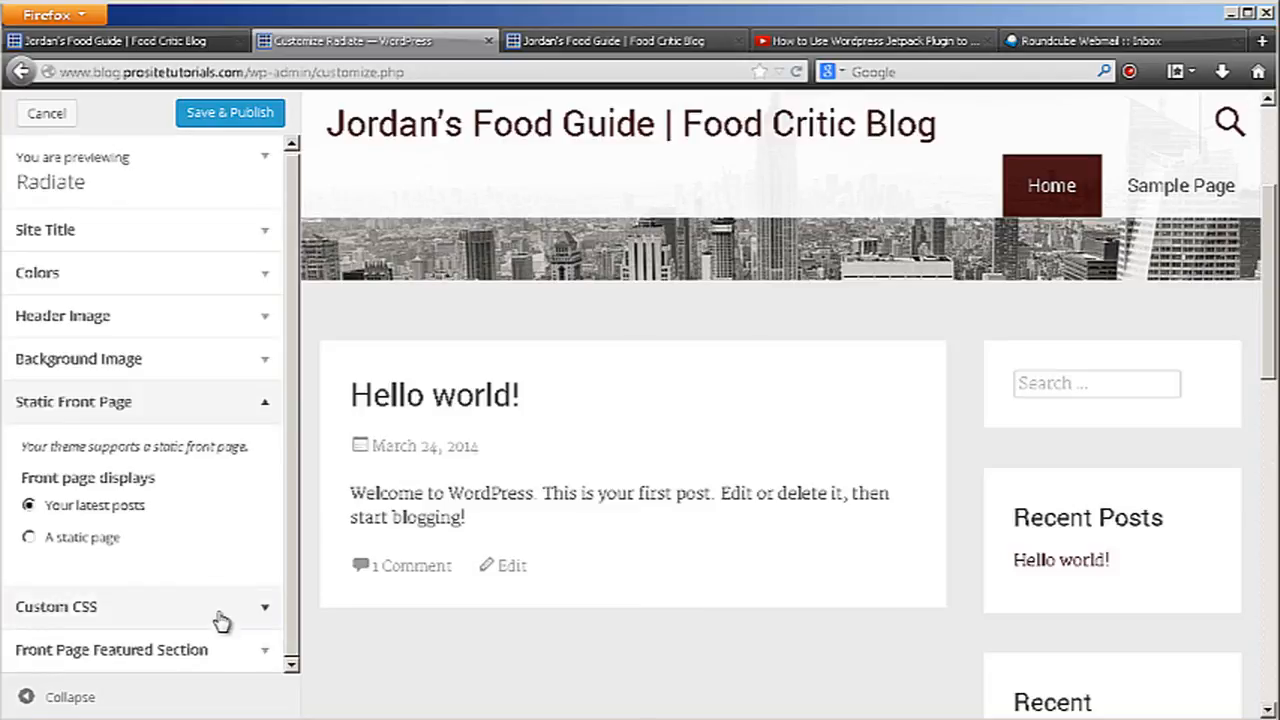
- Check Custom CSS and Front Page Featured Section, then Save & Publish and close the Customizer
click(178, 651)
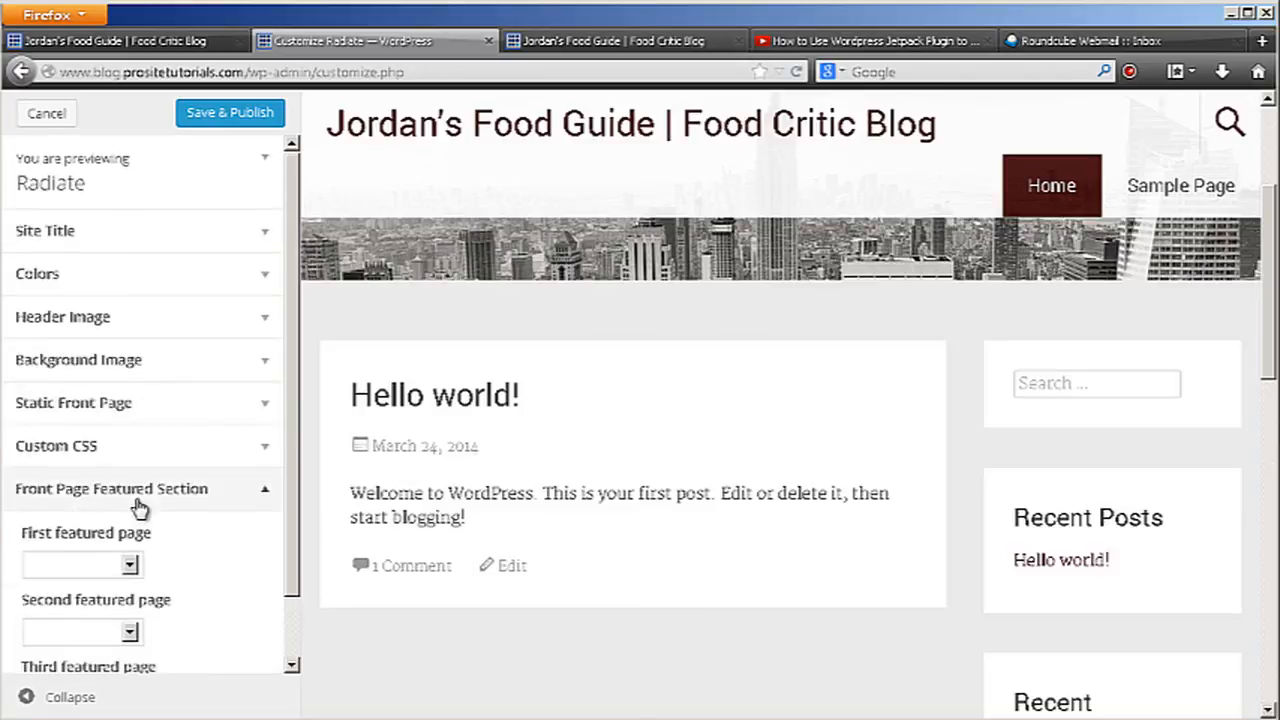
click(62, 453)
scroll(200, 480, down, 1)
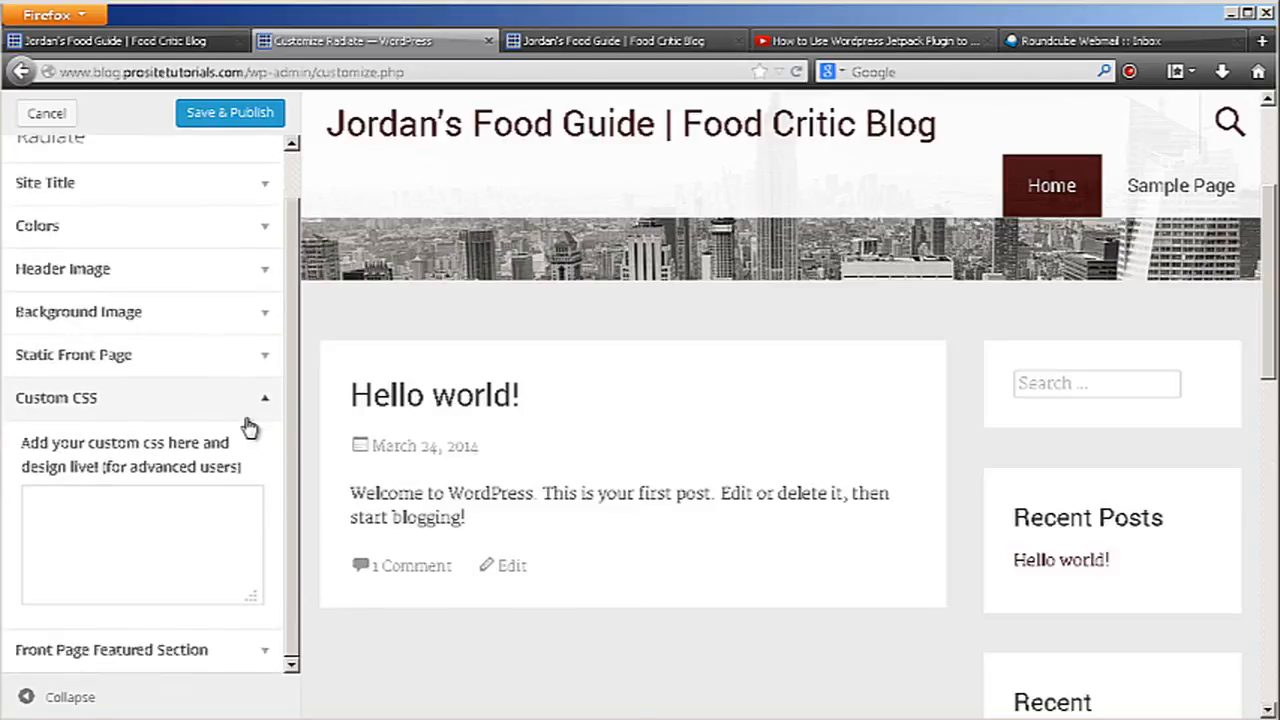
click(247, 428)
click(200, 491)
scroll(177, 380, down, 1)
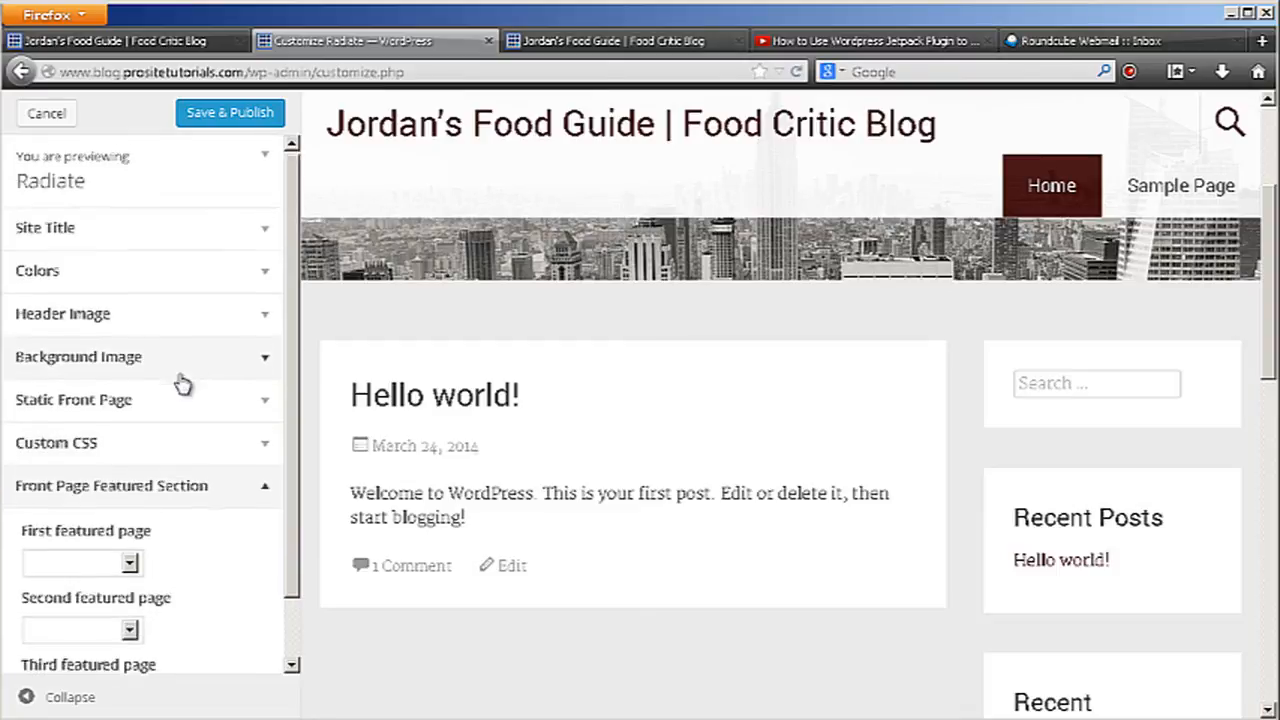
scroll(180, 420, up, 1)
scroll(177, 460, down, 1)
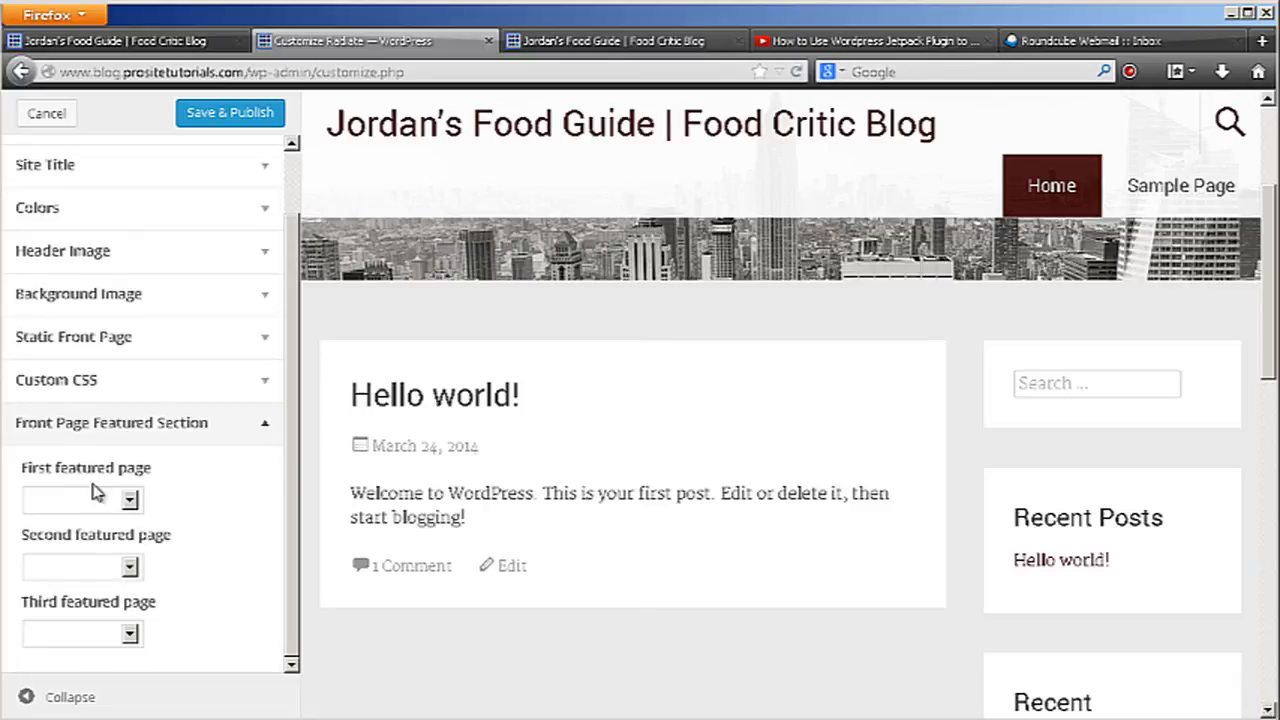
click(246, 124)
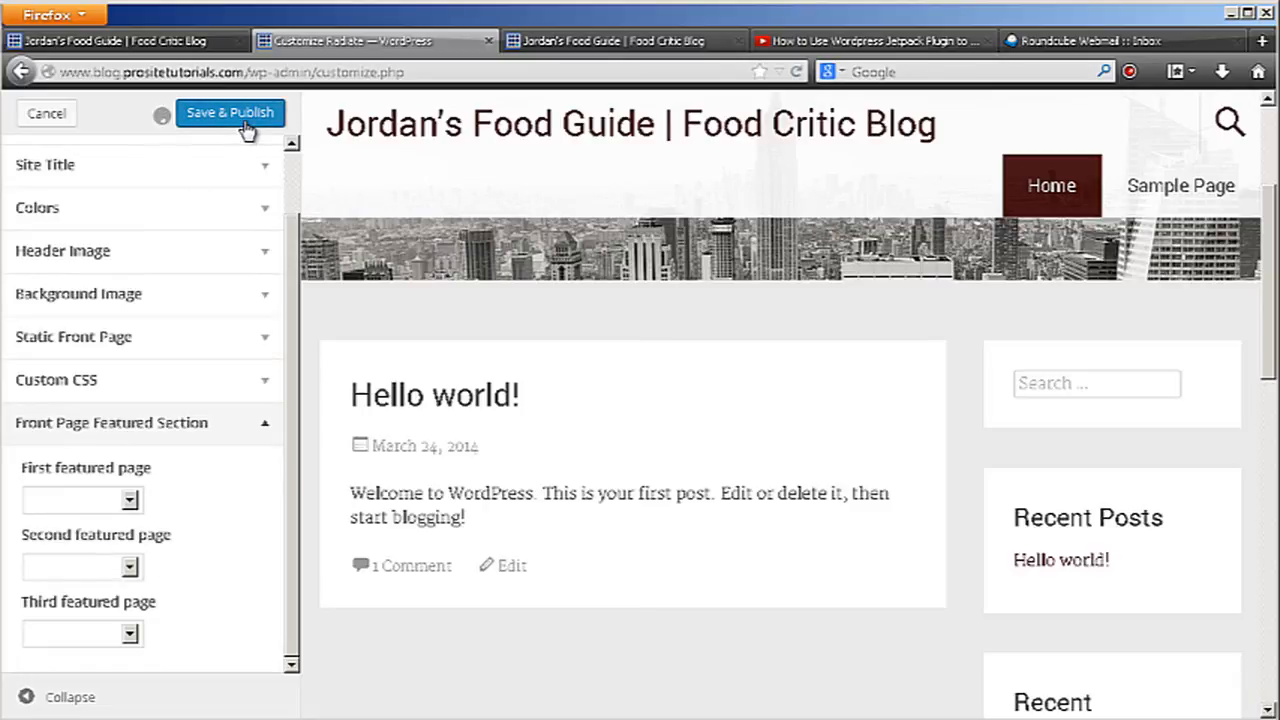
click(58, 116)
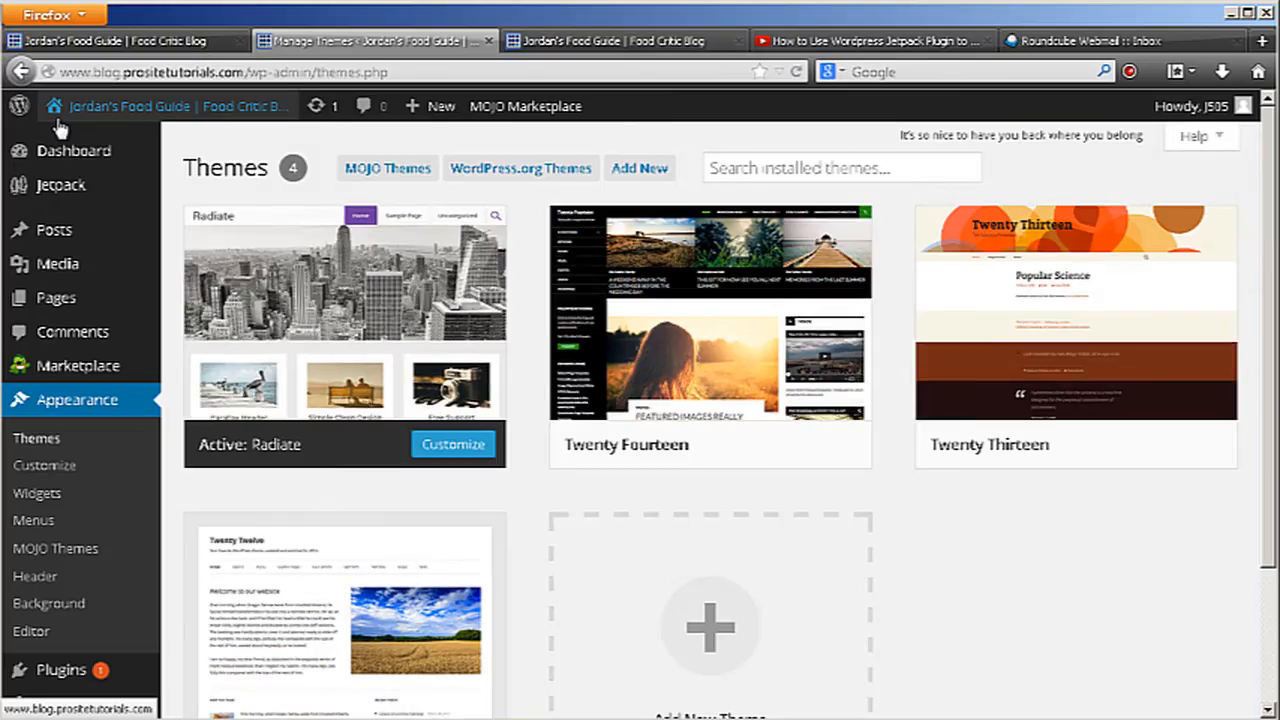
- Reload the live blog to see the dark-red colours, then return to the themes admin page
click(612, 42)
click(797, 72)
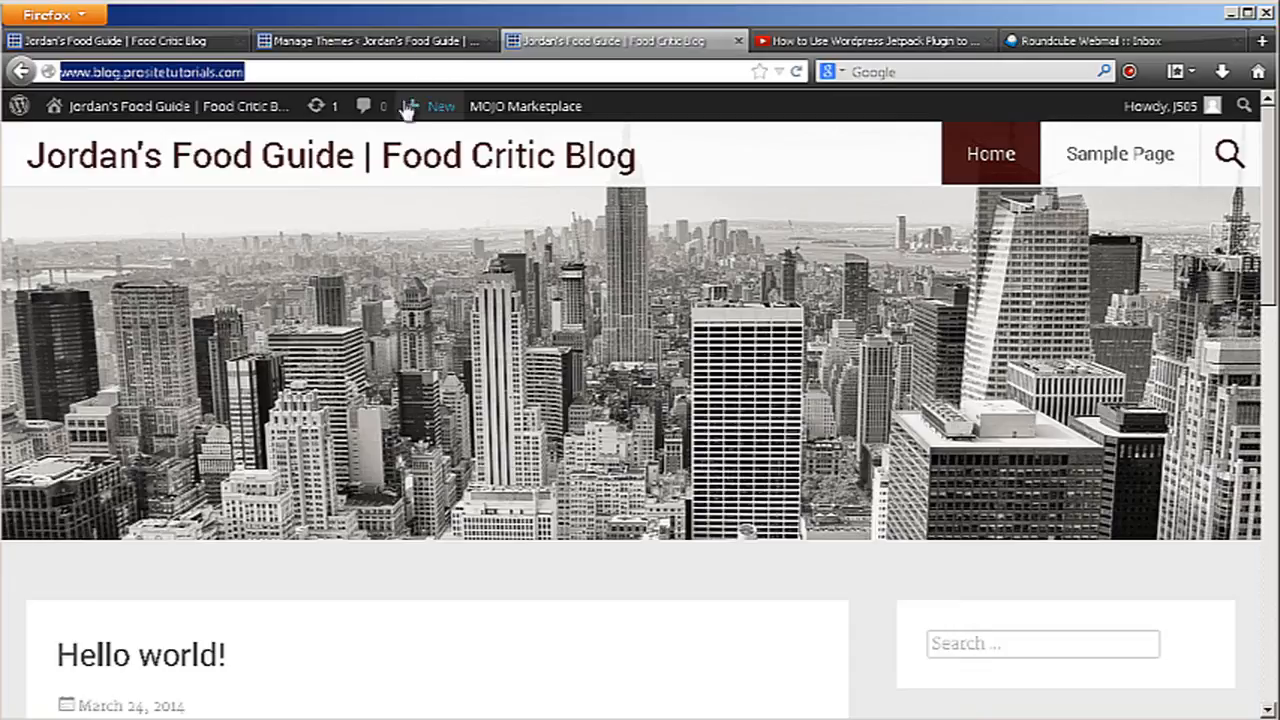
click(409, 46)
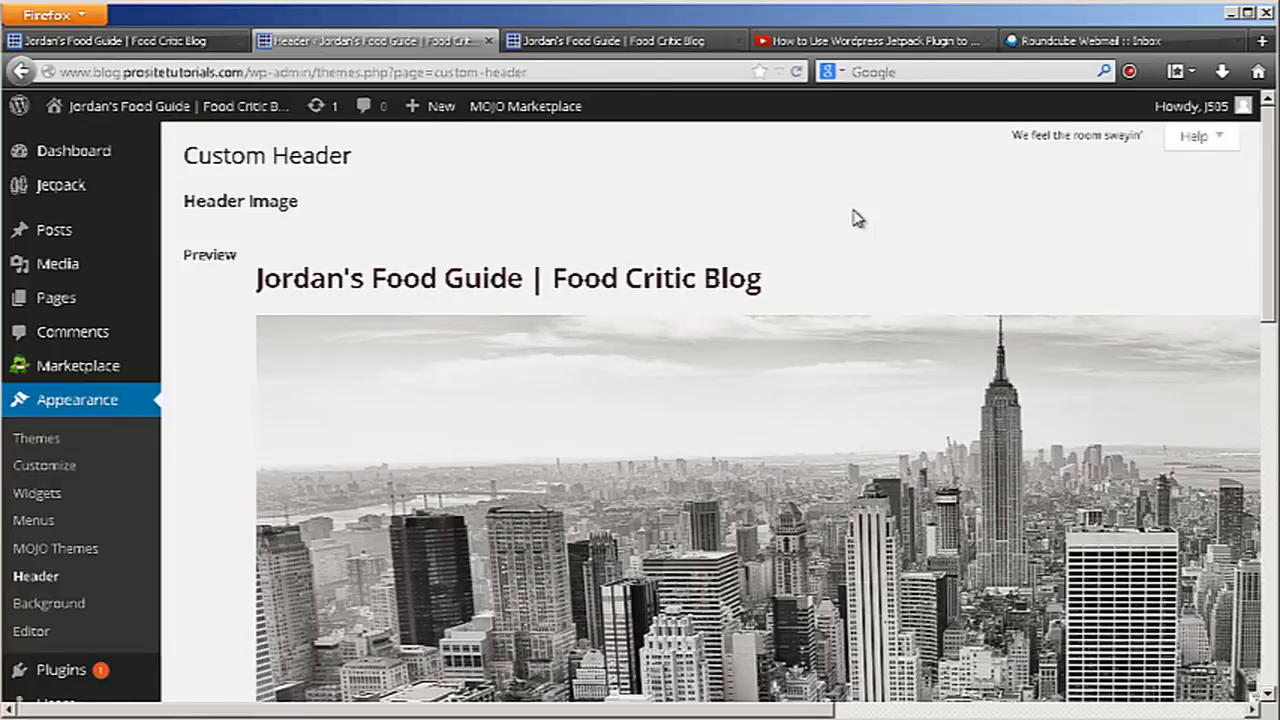
- Scroll to the custom header image options (1500 × 450 px suggested) and bring up GIMP
scroll(851, 269, down, 3)
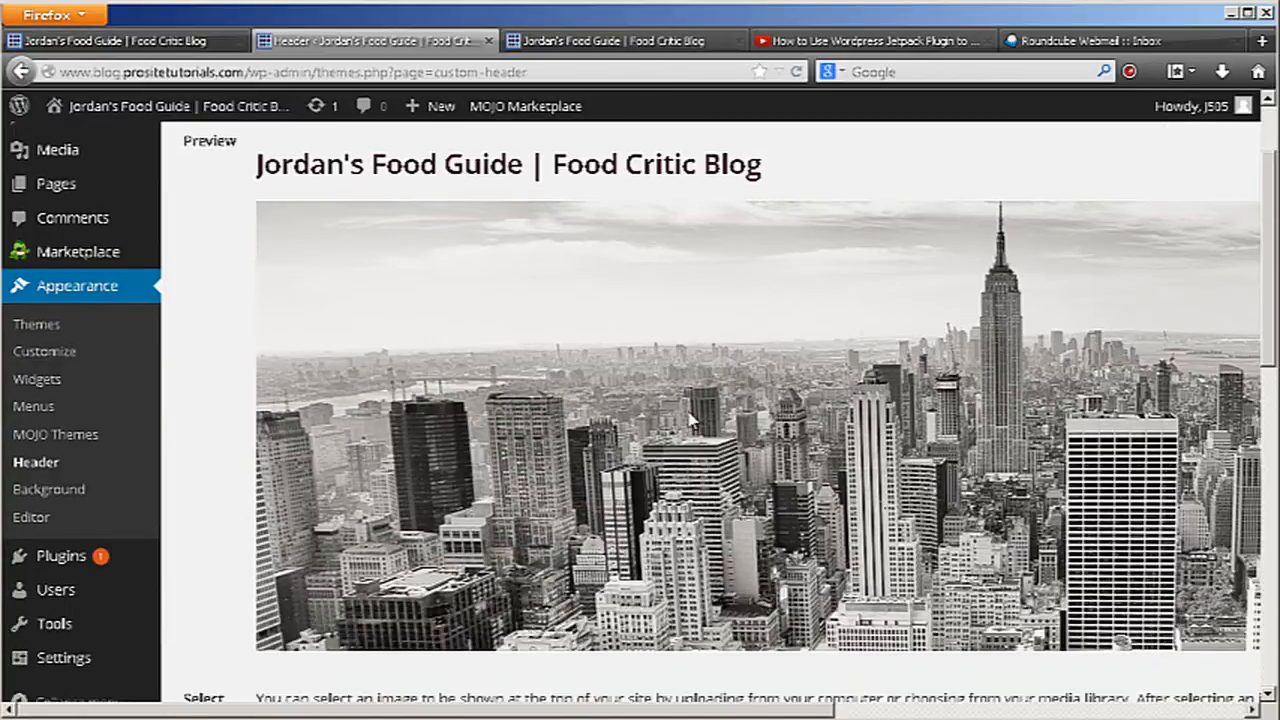
scroll(690, 418, down, 5)
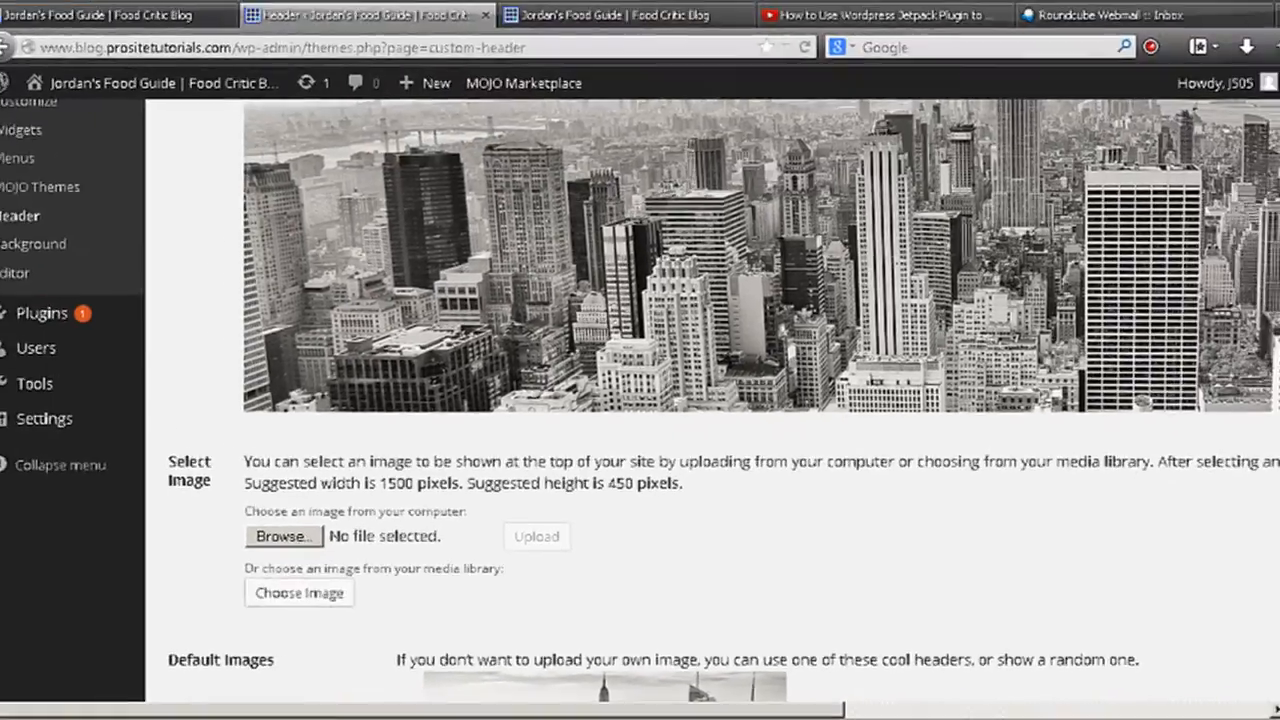
click(106, 716)
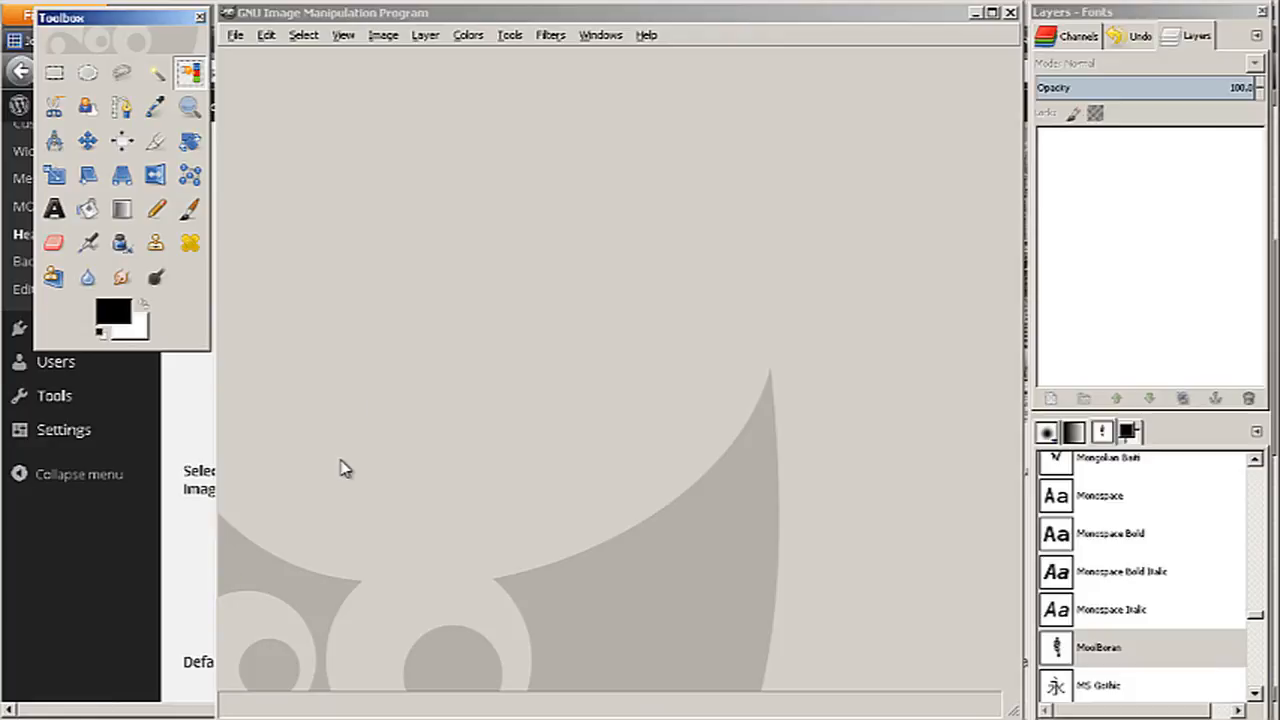
- Open logo.jpg, the 1500×994 oyster photo, from the Images folder in GIMP
click(235, 38)
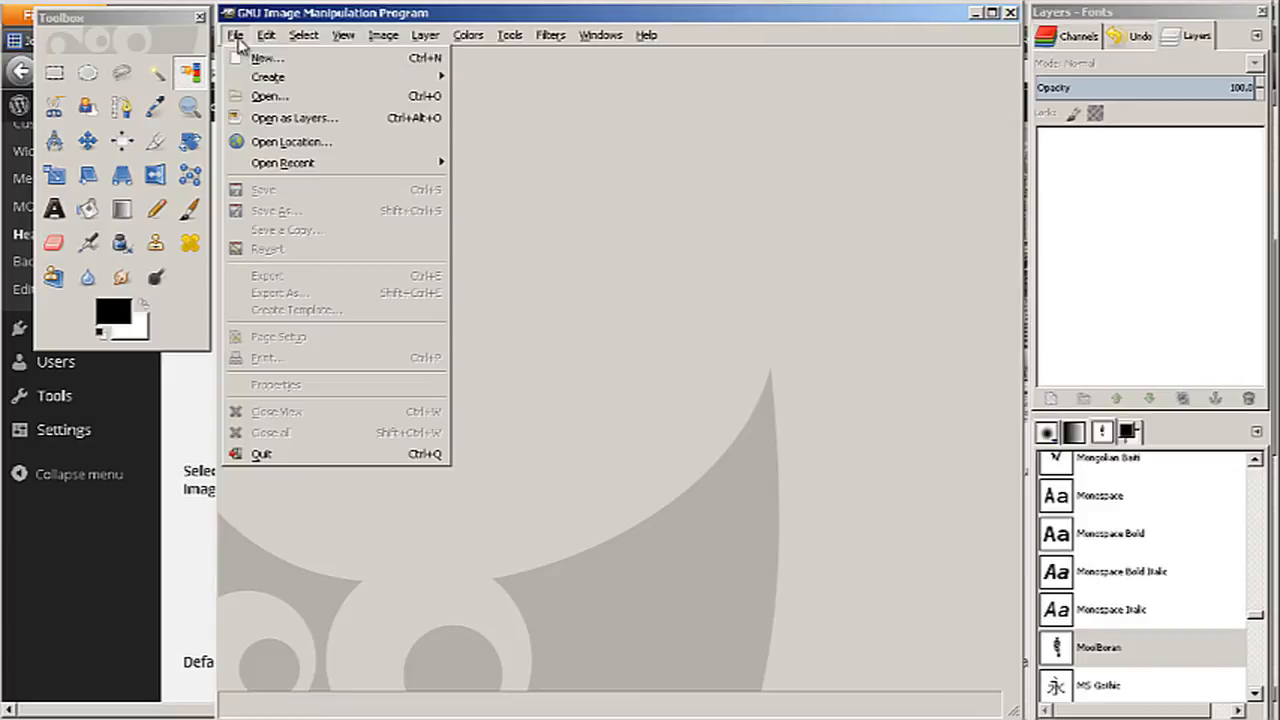
click(252, 98)
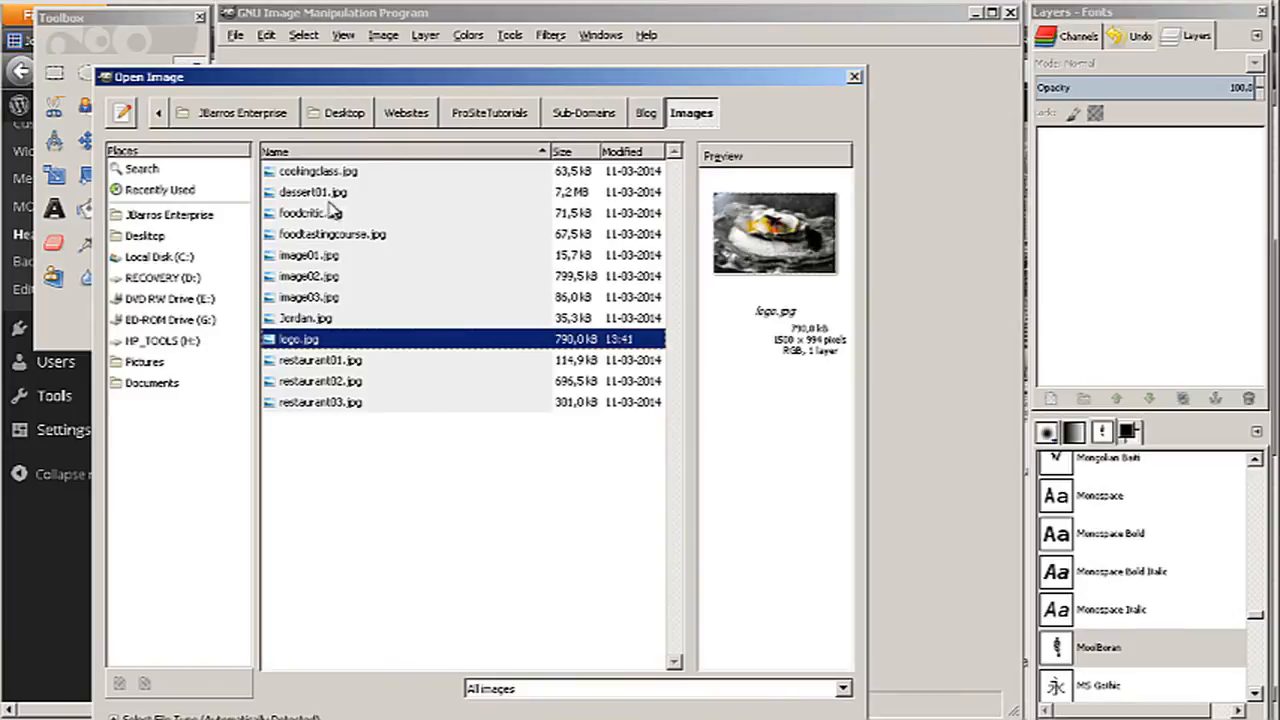
double_click(308, 342)
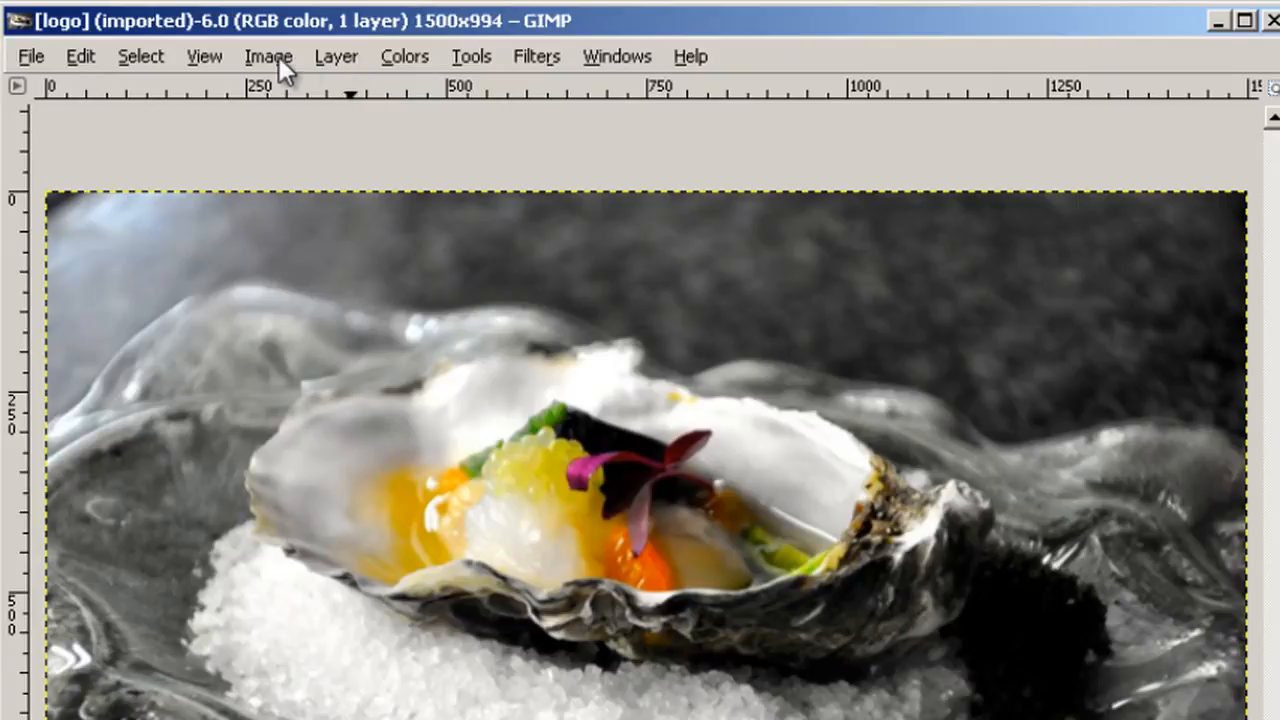
click(277, 56)
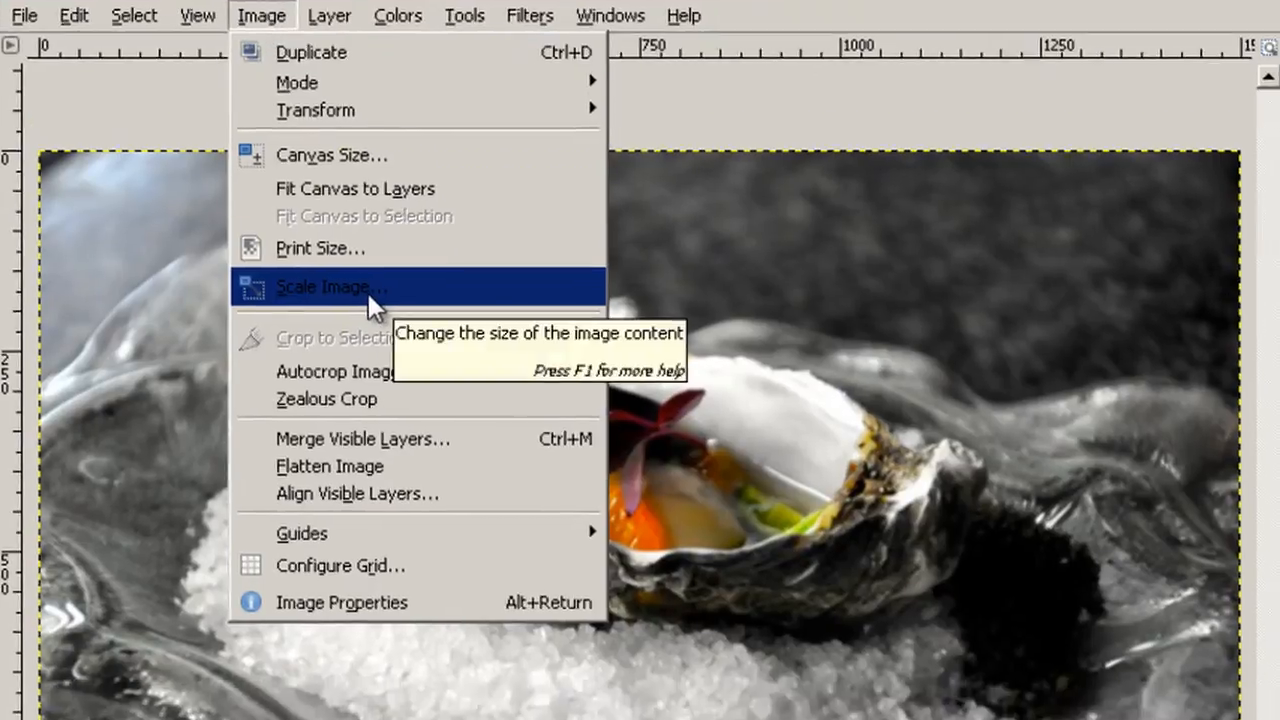
click(370, 330)
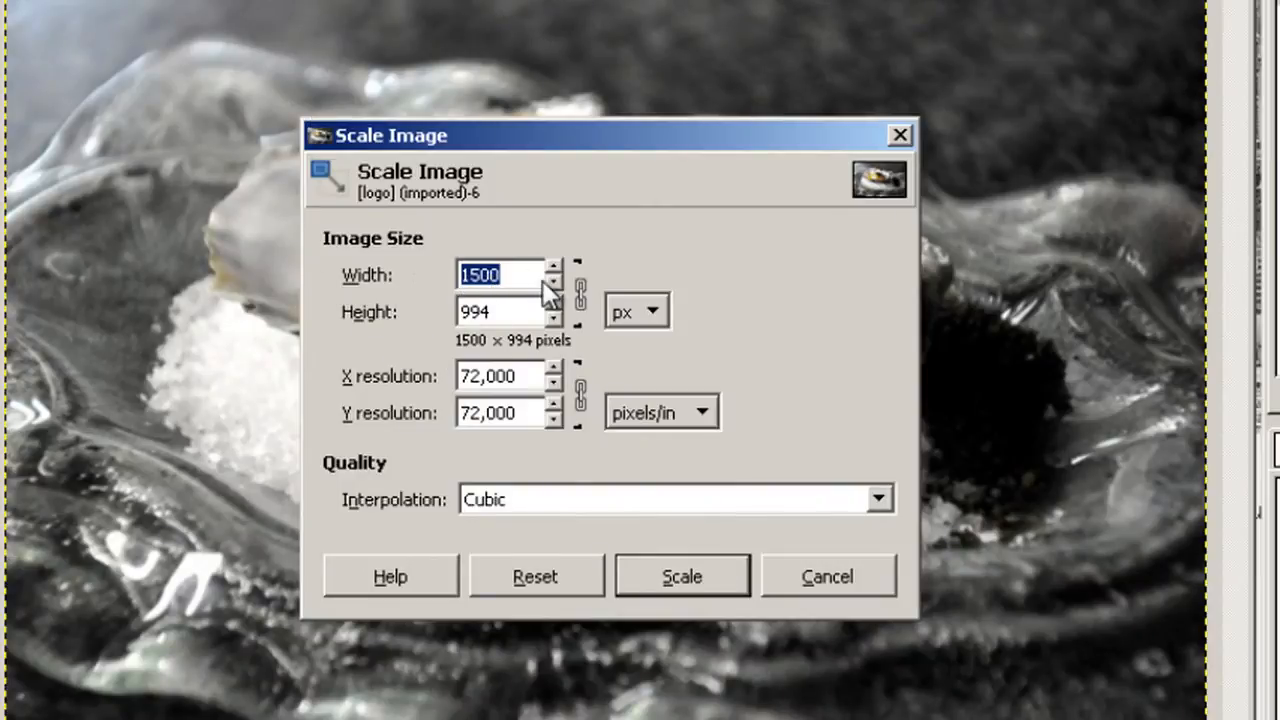
click(495, 313)
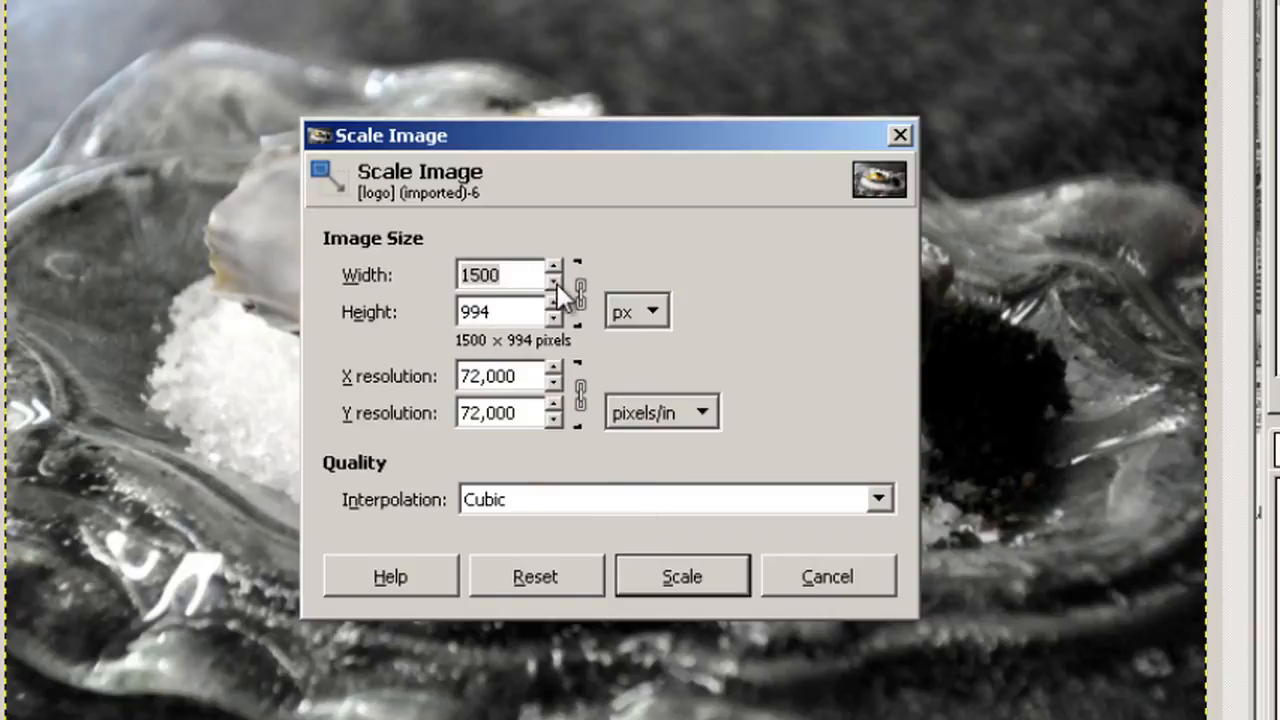
drag(530, 276, 417, 267)
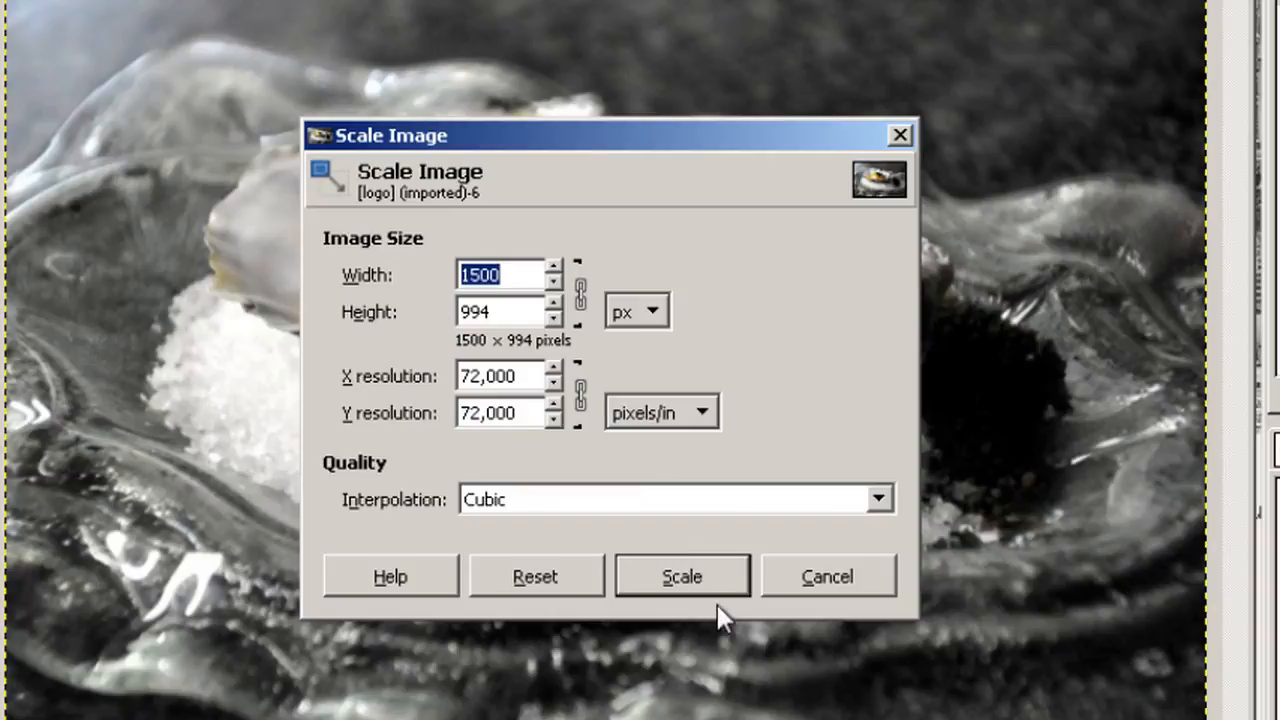
click(722, 577)
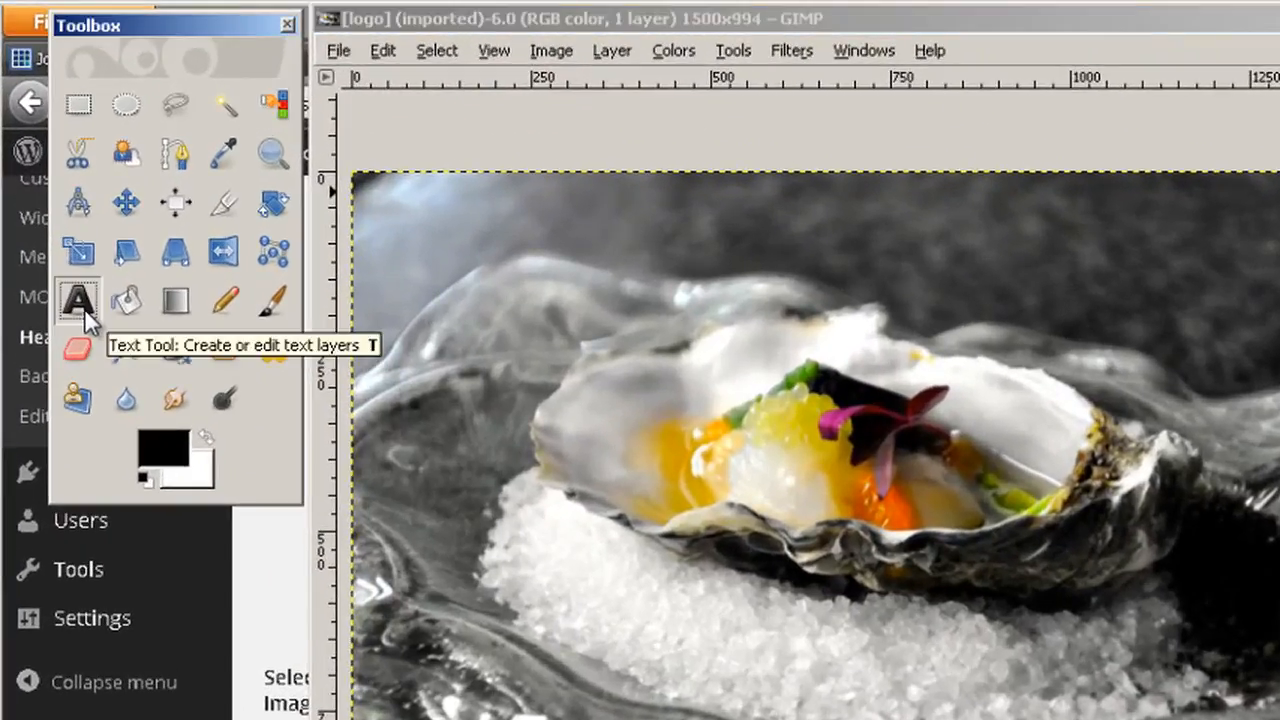
- Add a title text box on the salt below the oyster at 120 px, fixing a capitalisation typo
click(84, 308)
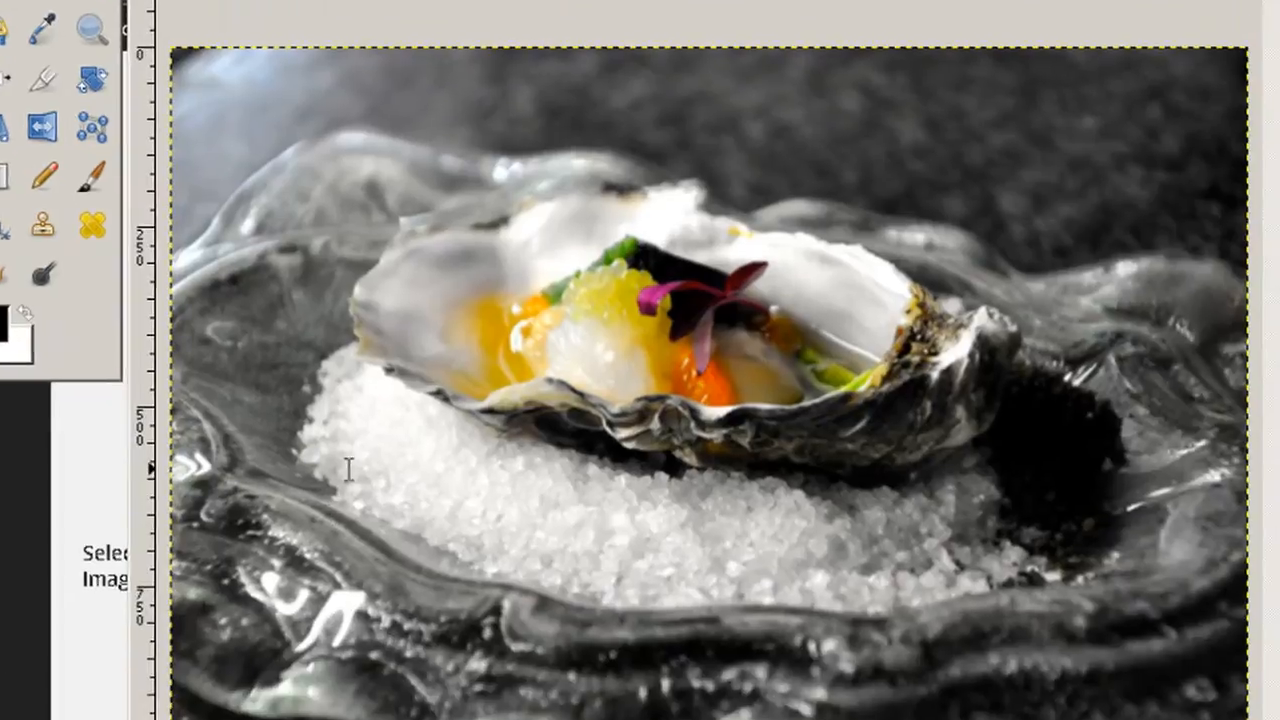
click(330, 475)
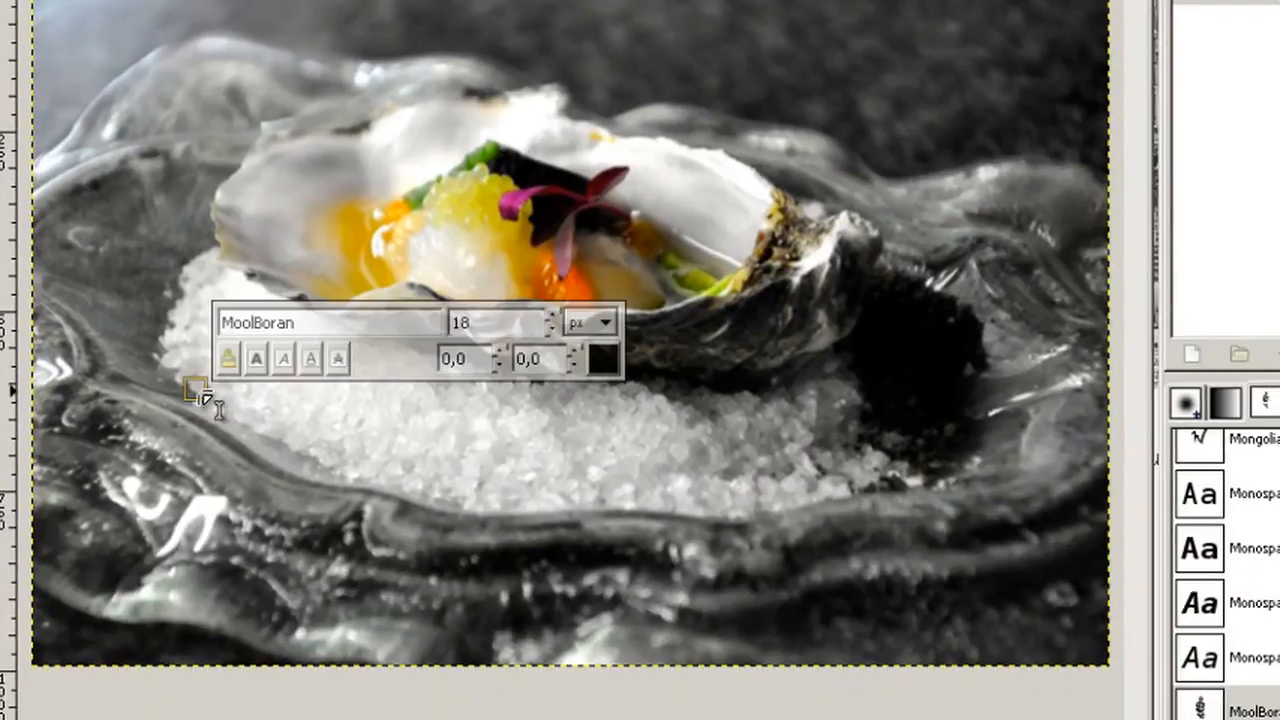
text(Culinar)
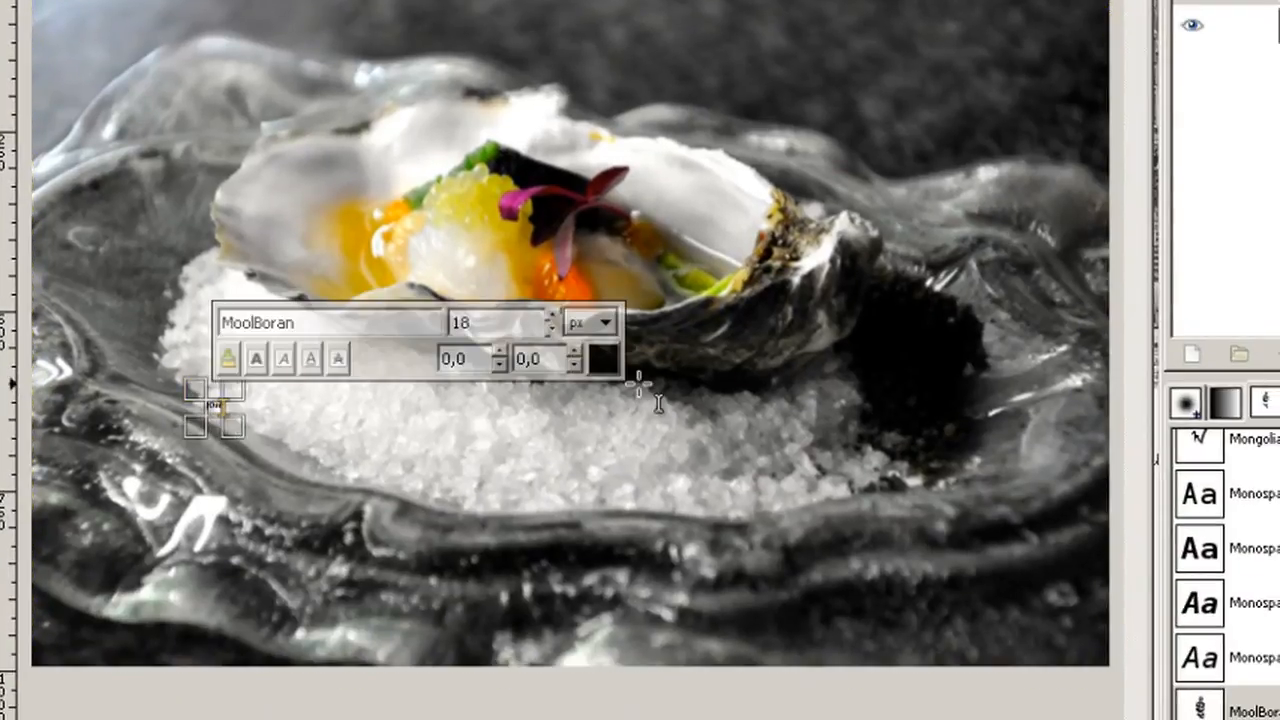
text(y Food Cri)
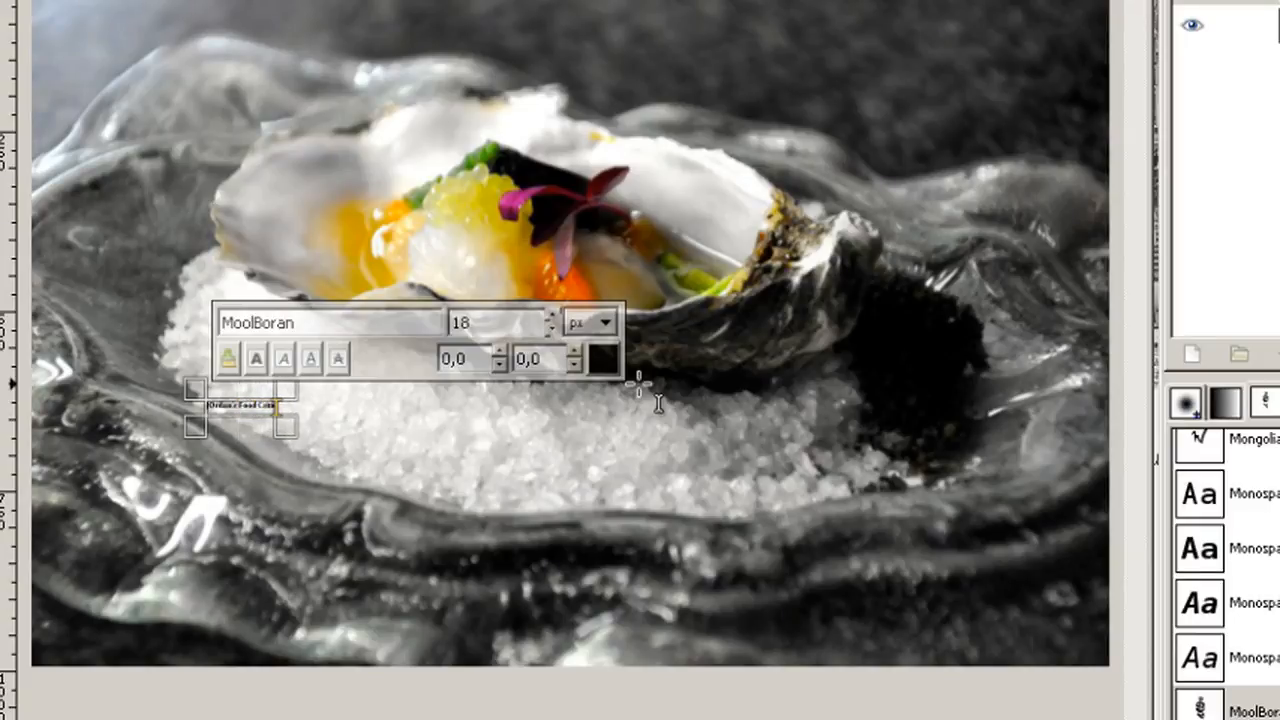
key(ctrl+a)
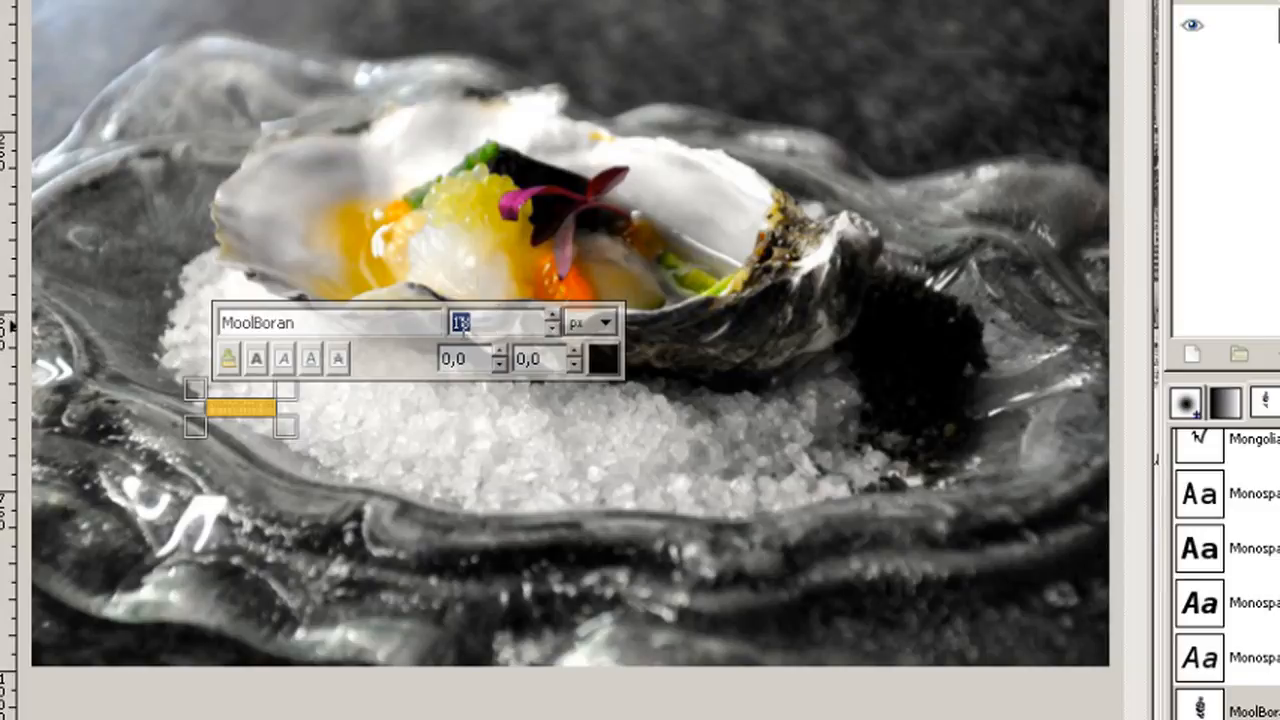
text(90)
key(Return)
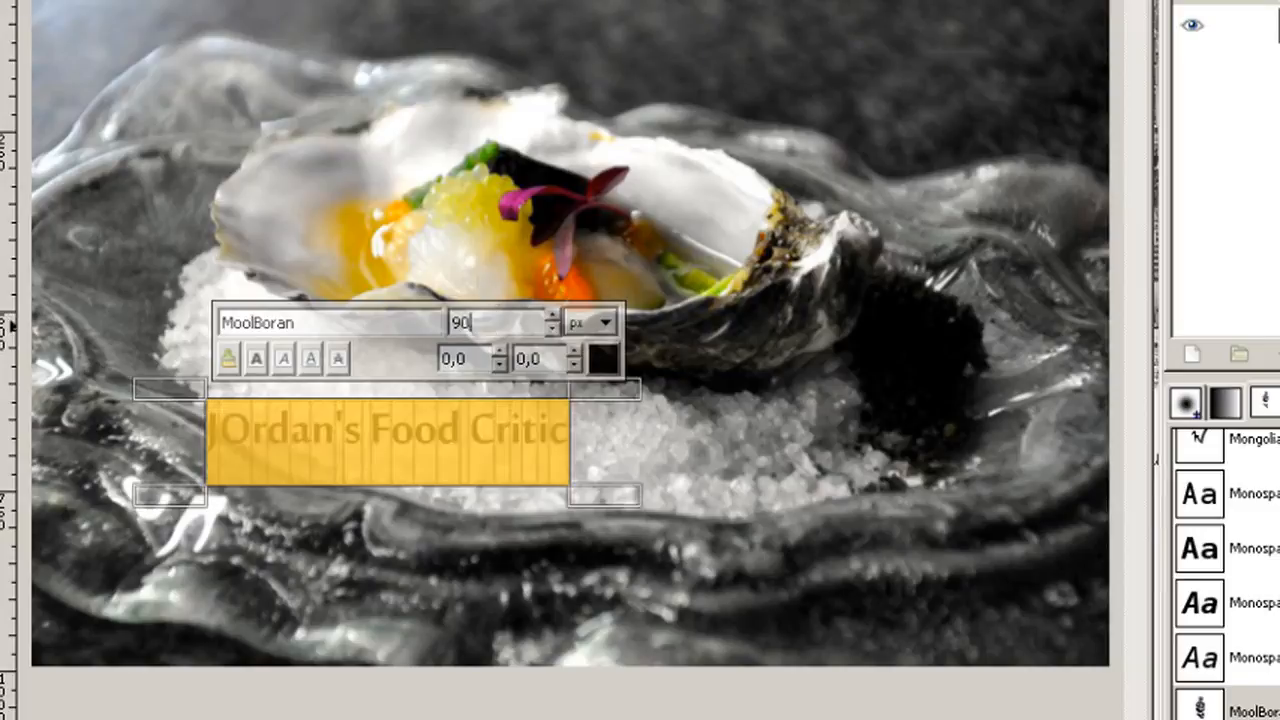
click(483, 318)
text(120)
key(Return)
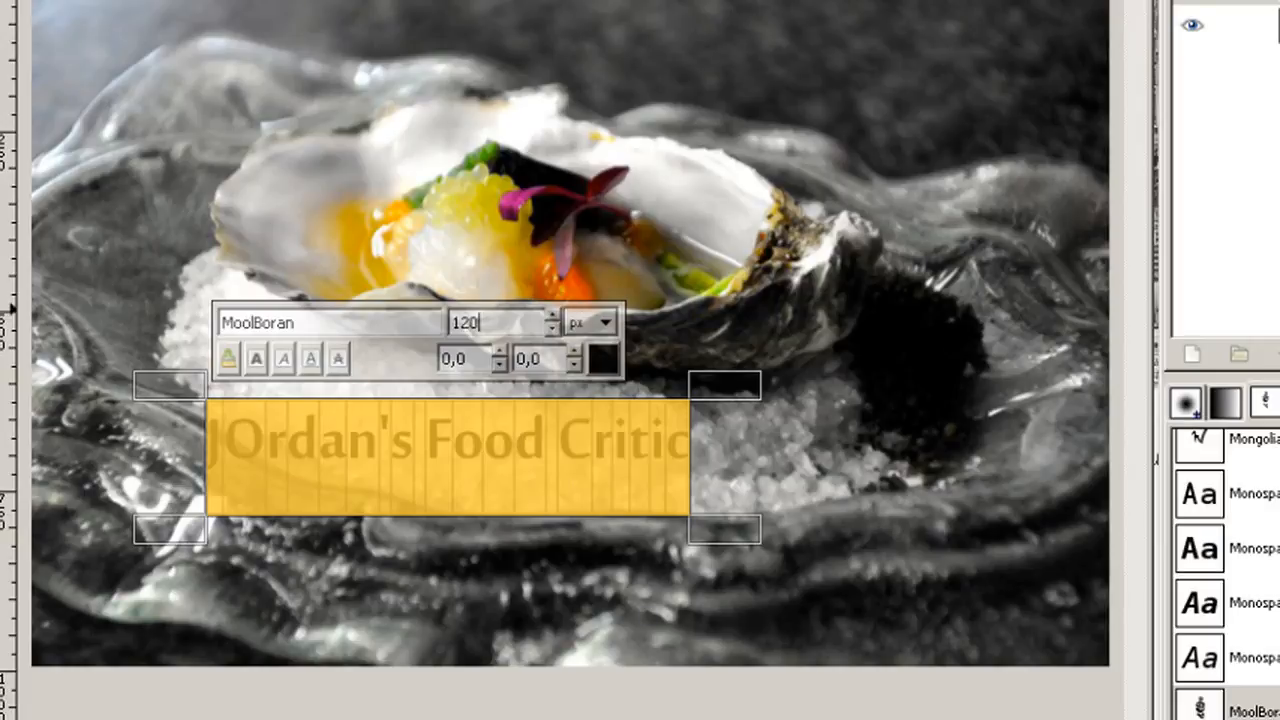
click(285, 420)
key(BackSpace)
text(o)
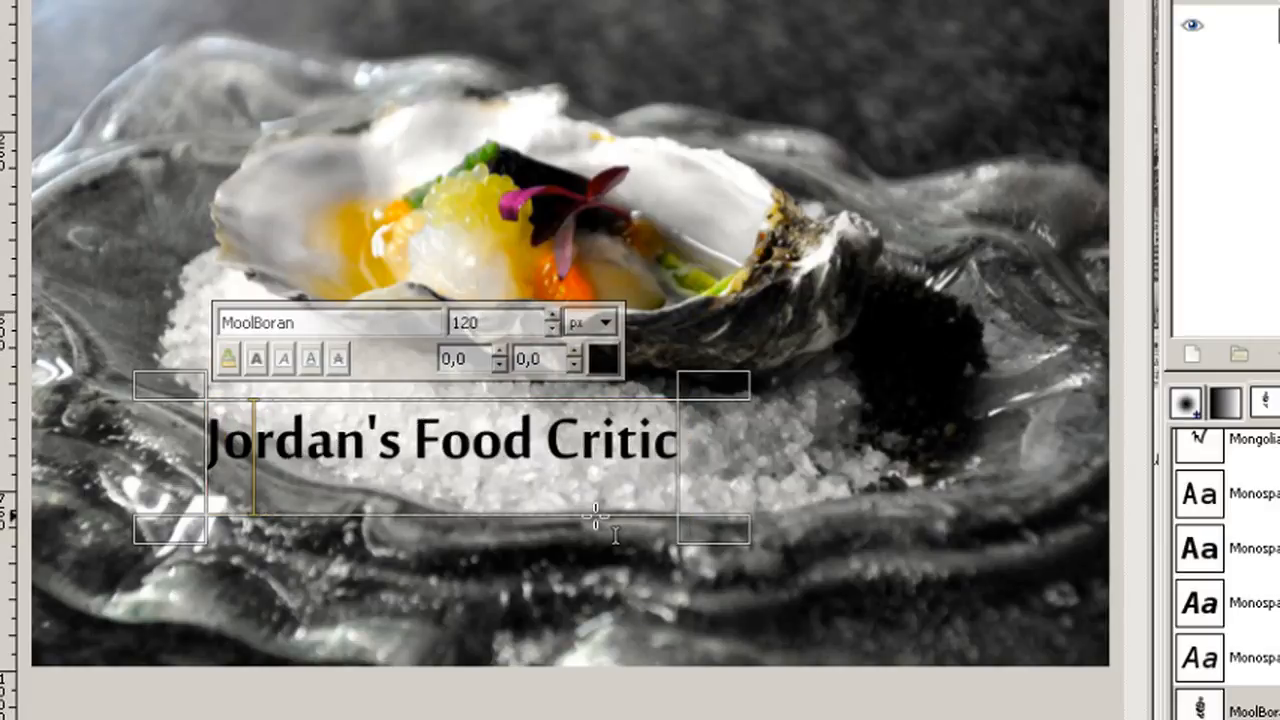
- Set the title font to Nueva Std Italic Condensed after trying several fonts
key(ctrl+a)
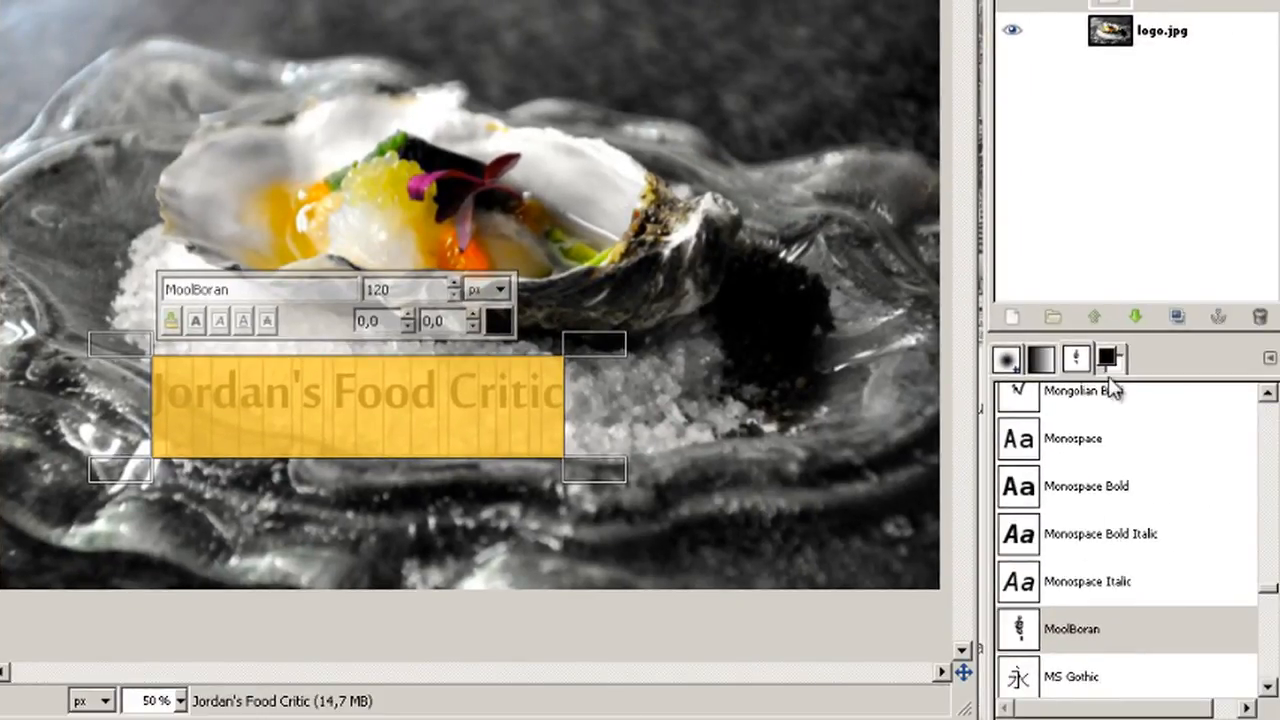
scroll(1150, 556, down, 1)
scroll(1150, 556, down, 5)
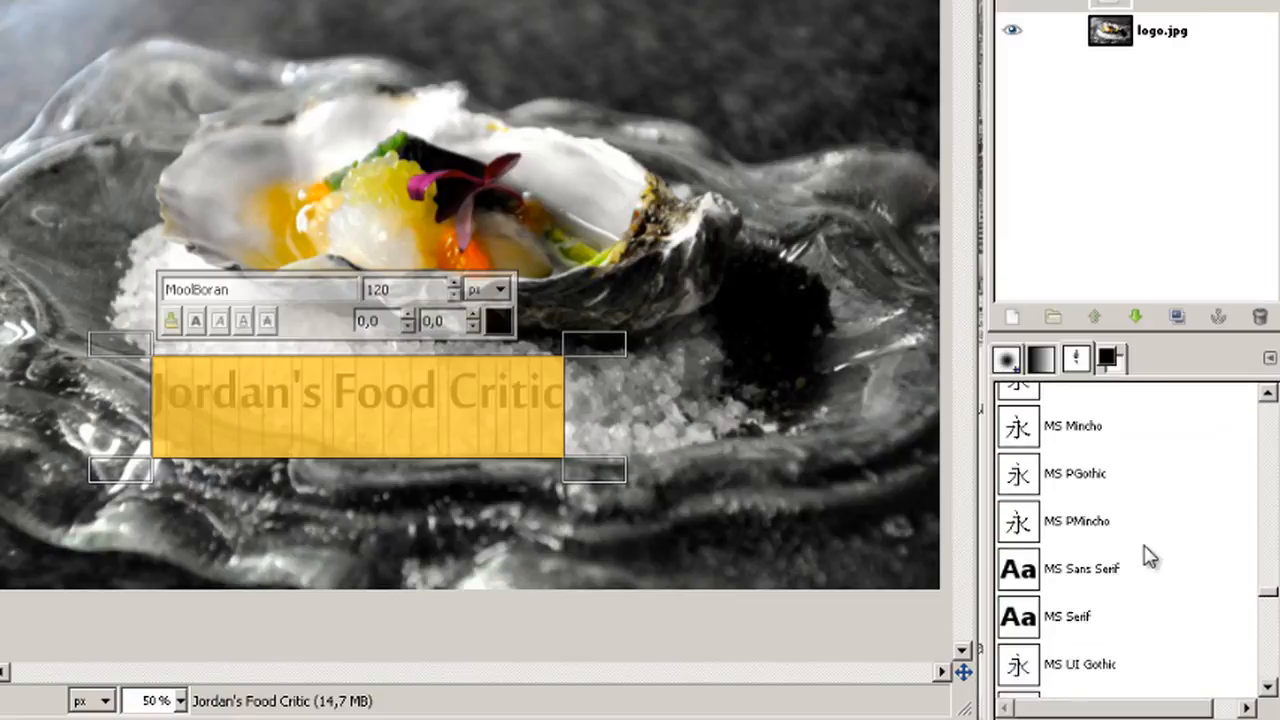
scroll(1133, 550, down, 10)
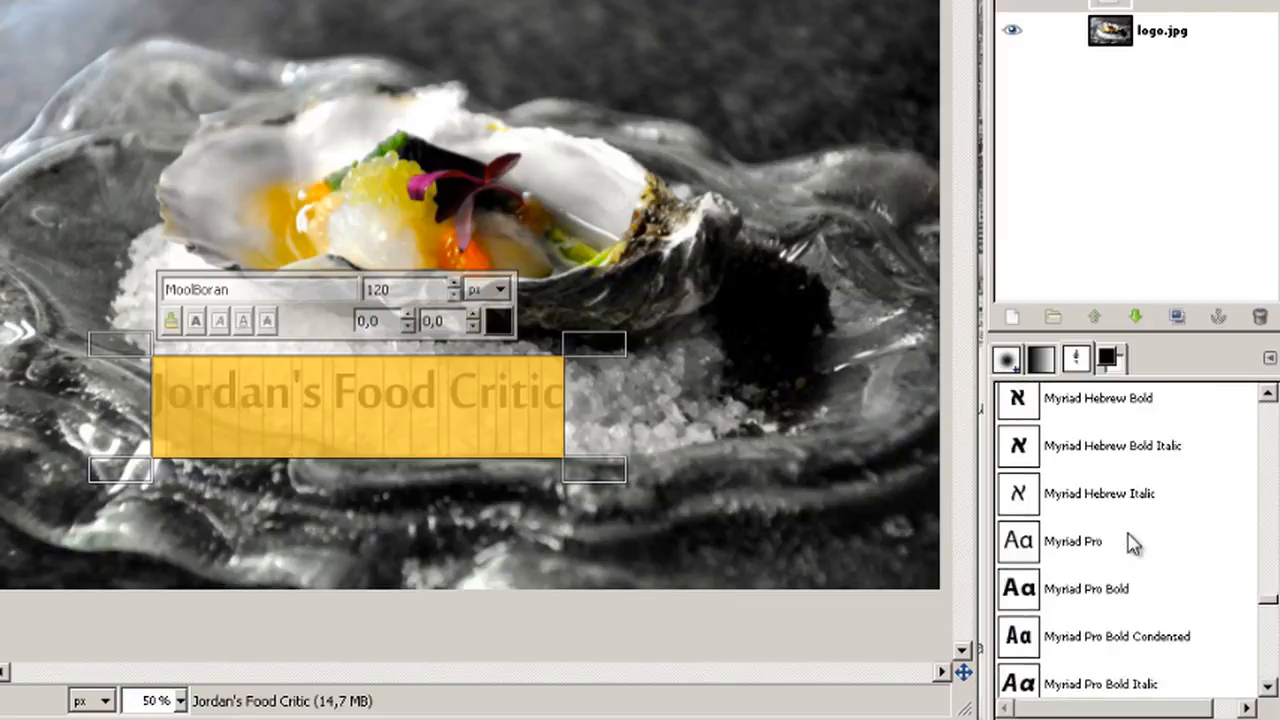
click(1107, 585)
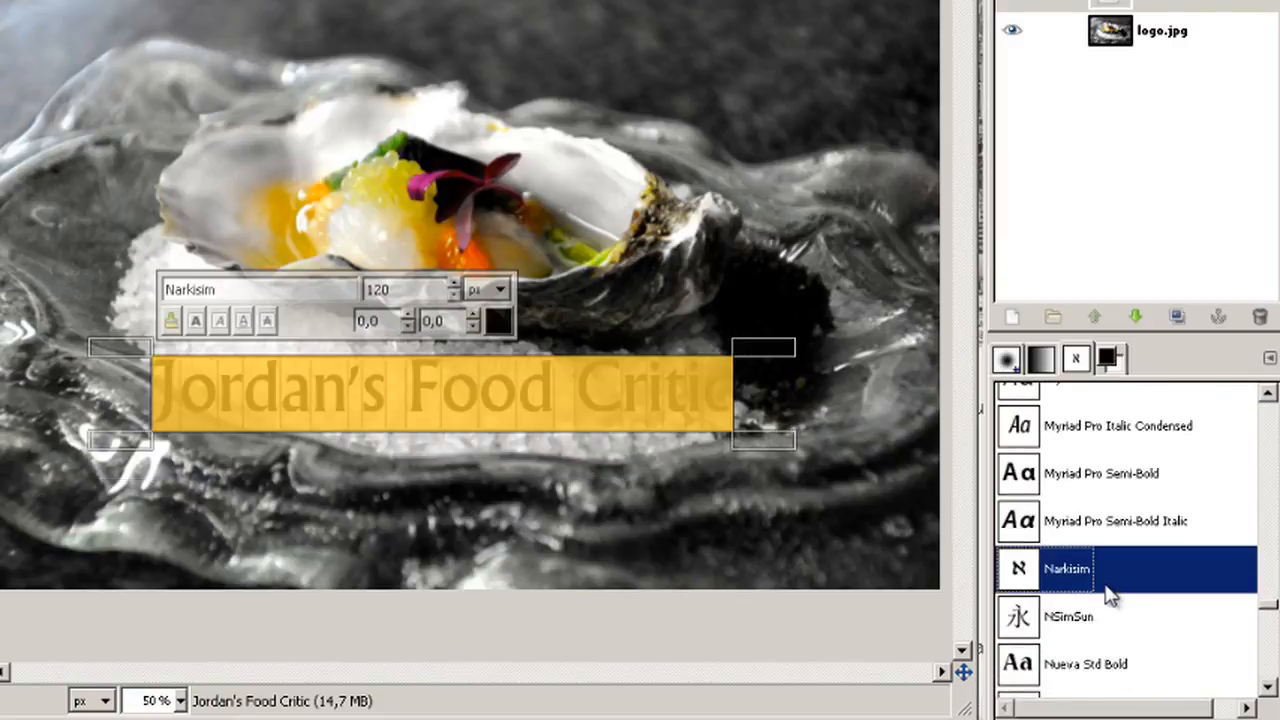
click(1100, 615)
scroll(1100, 620, down, 1)
scroll(1100, 620, down, 2)
click(1108, 602)
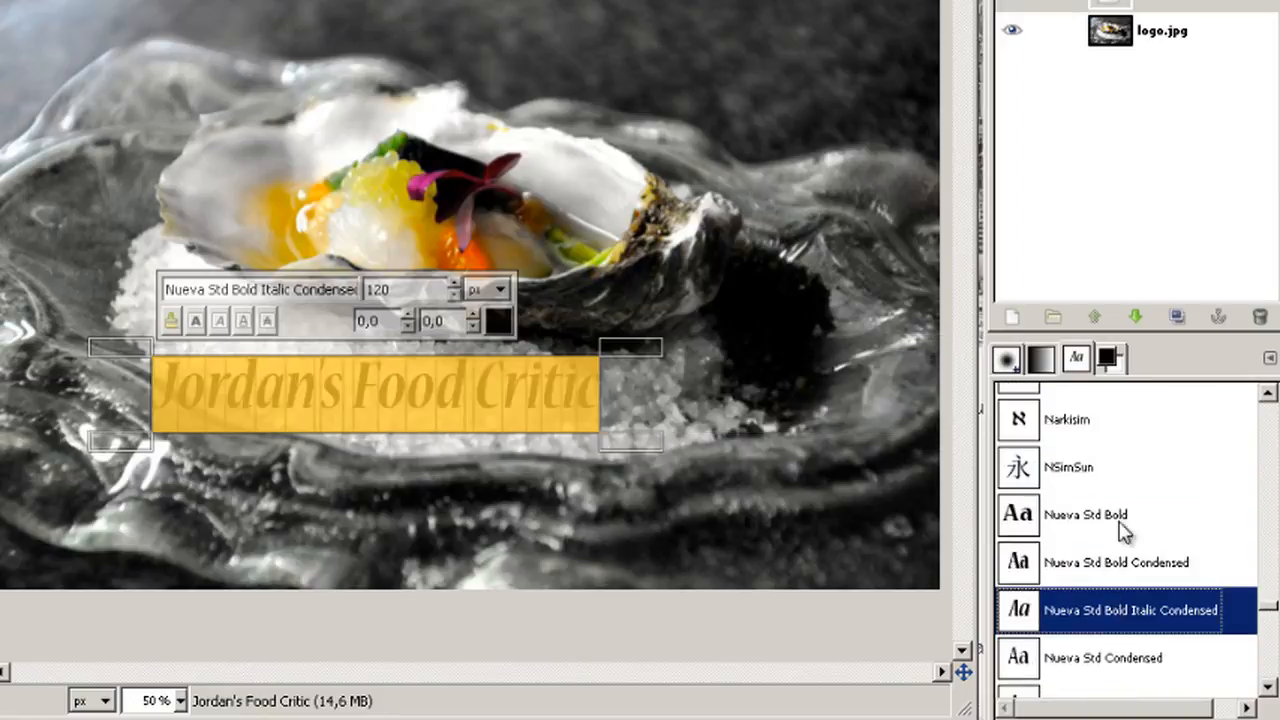
click(1122, 524)
scroll(1117, 614, down, 2)
click(1118, 606)
click(1120, 654)
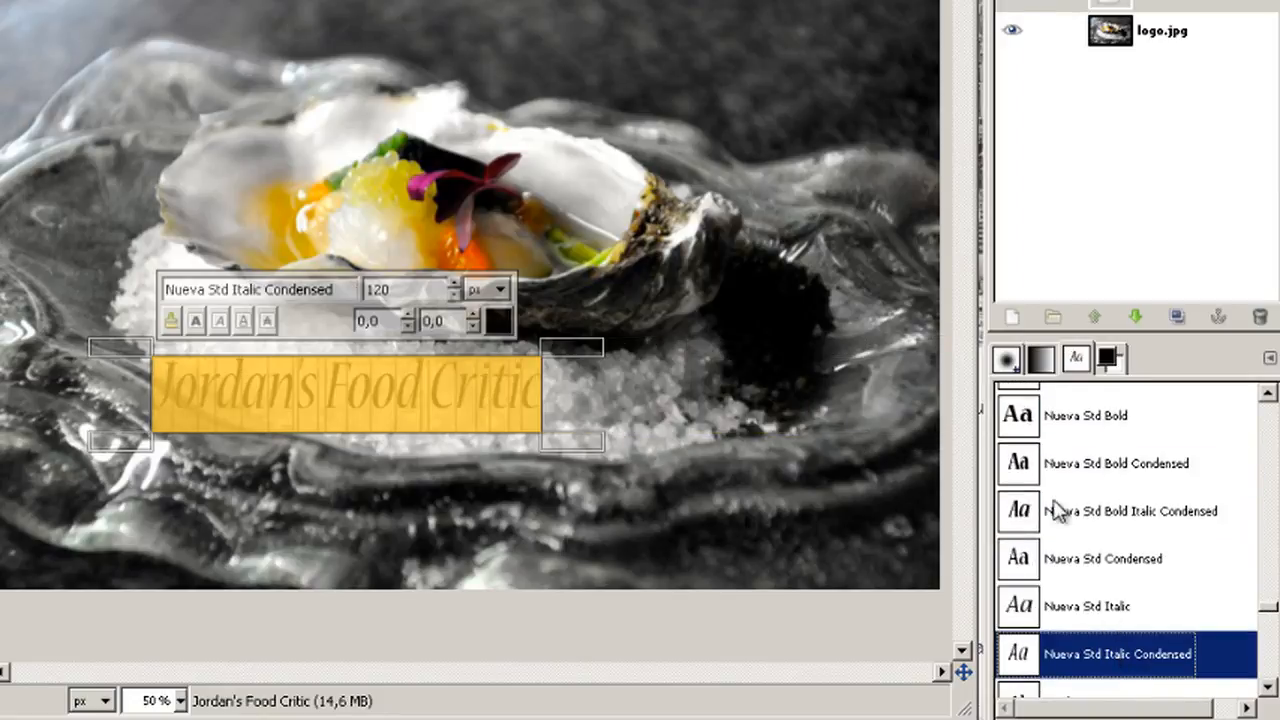
scroll(1058, 510, down, 1)
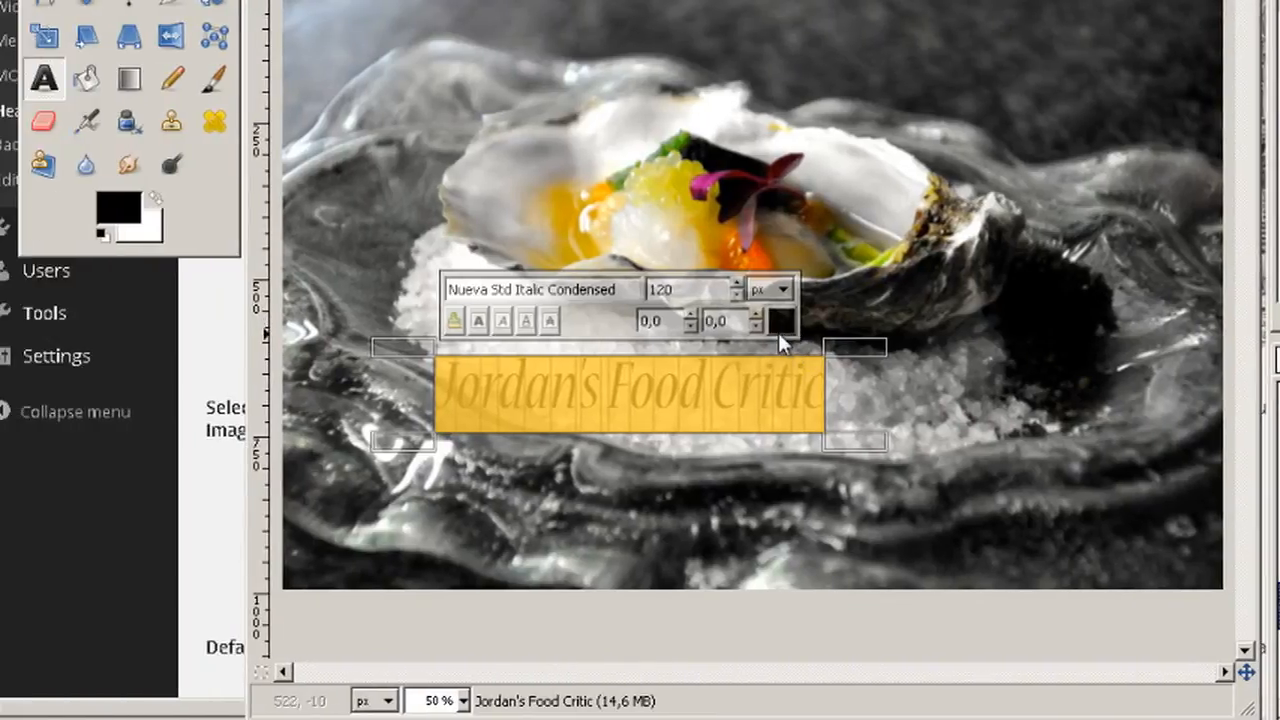
- Colour the title text bright red
click(780, 322)
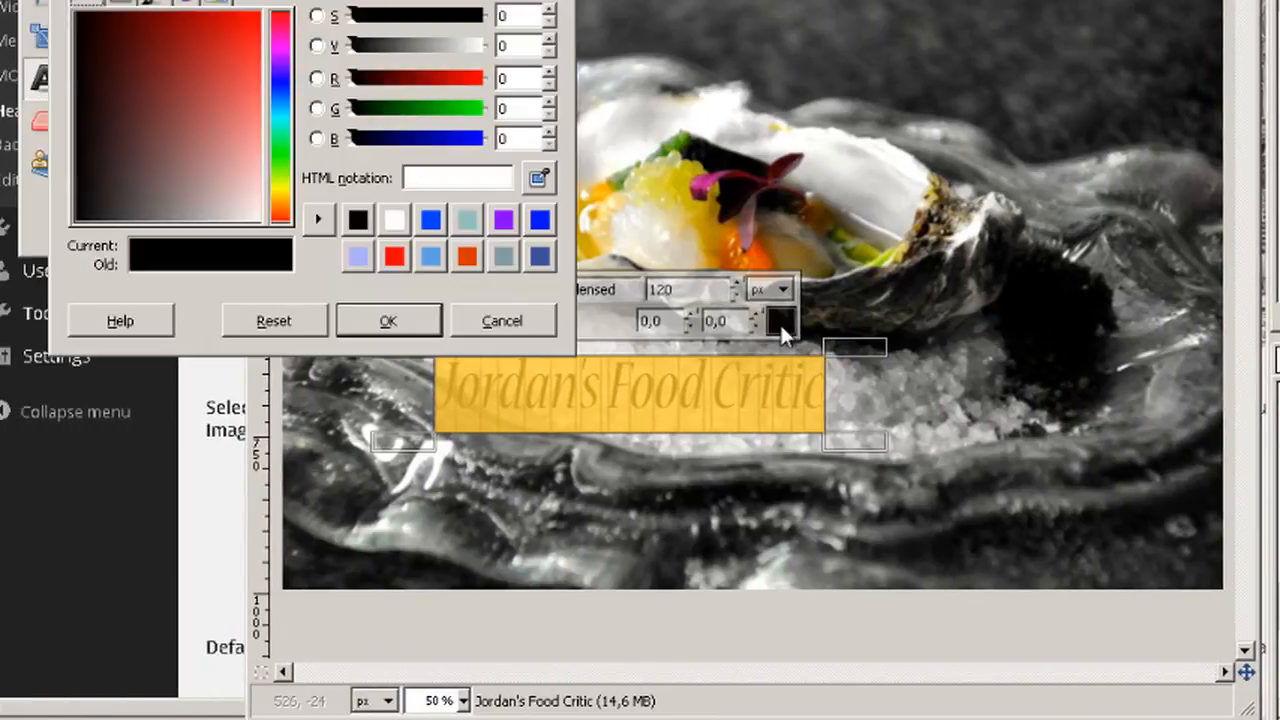
drag(149, 137, 280, 45)
click(380, 320)
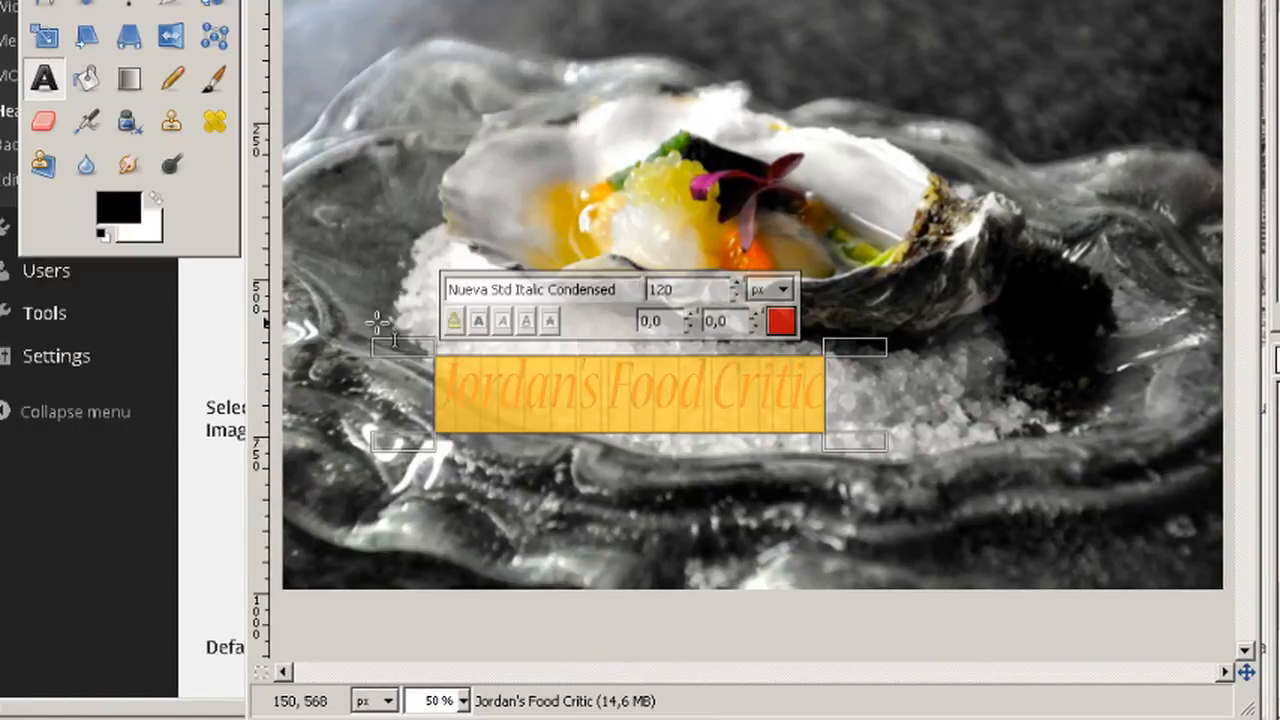
click(706, 420)
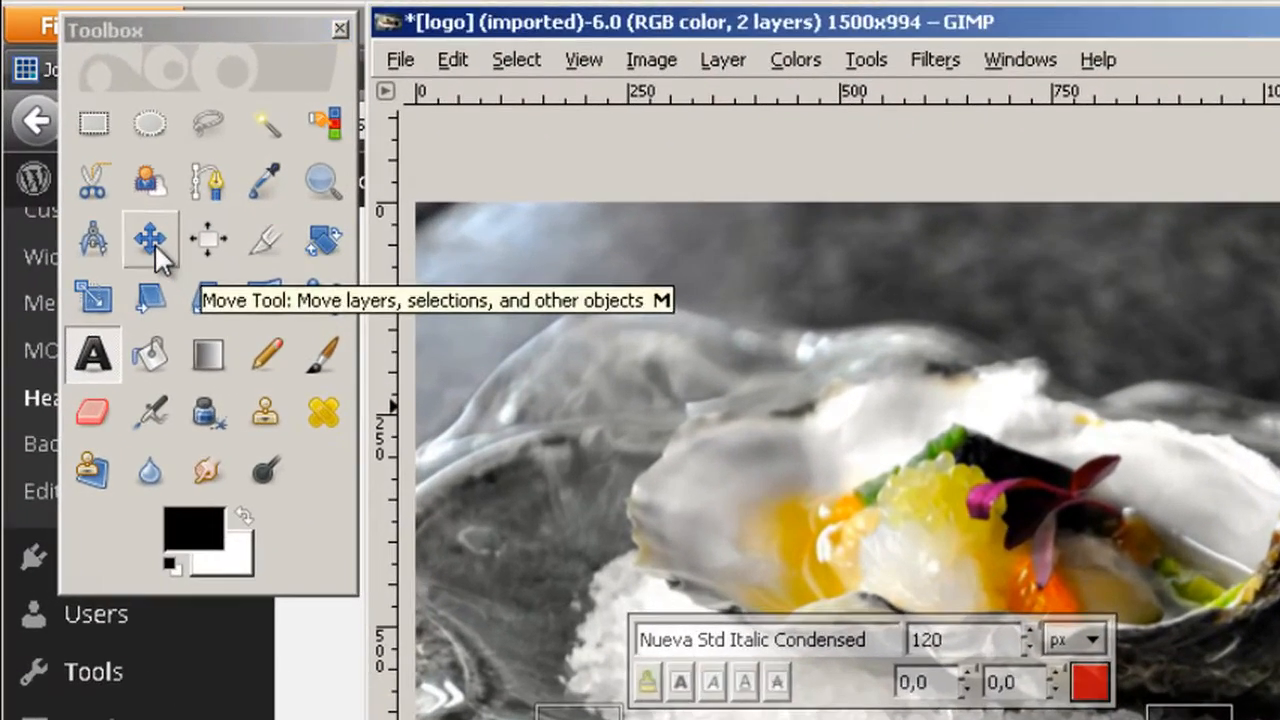
- With the Move tool, nudge the photo and title layers, then clear the title layer's contents
click(99, 160)
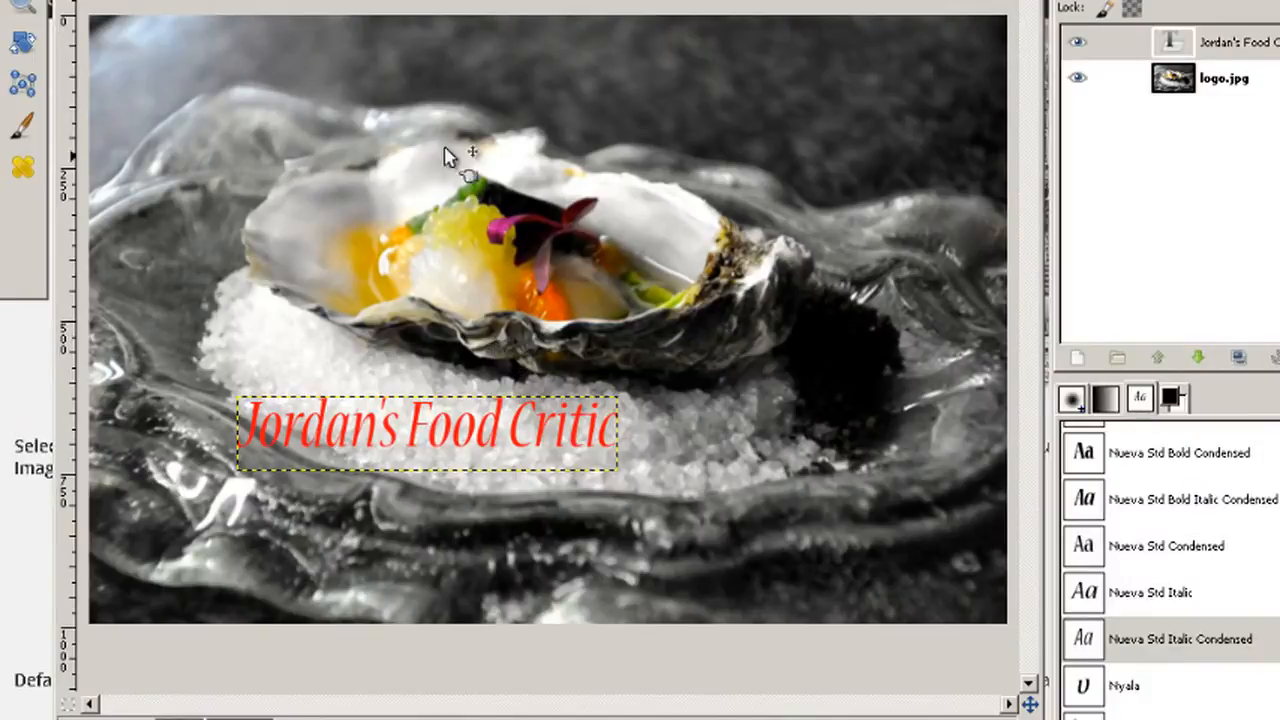
mouse_move(410, 390)
mouse_down()
mouse_move(440, 314)
mouse_move(410, 348)
mouse_move(409, 403)
mouse_move(409, 363)
mouse_move(410, 382)
mouse_up()
mouse_move(390, 433)
mouse_down()
mouse_move(375, 440)
mouse_move(341, 343)
mouse_move(495, 133)
mouse_move(300, 248)
mouse_move(294, 363)
mouse_move(310, 437)
mouse_move(408, 445)
mouse_up()
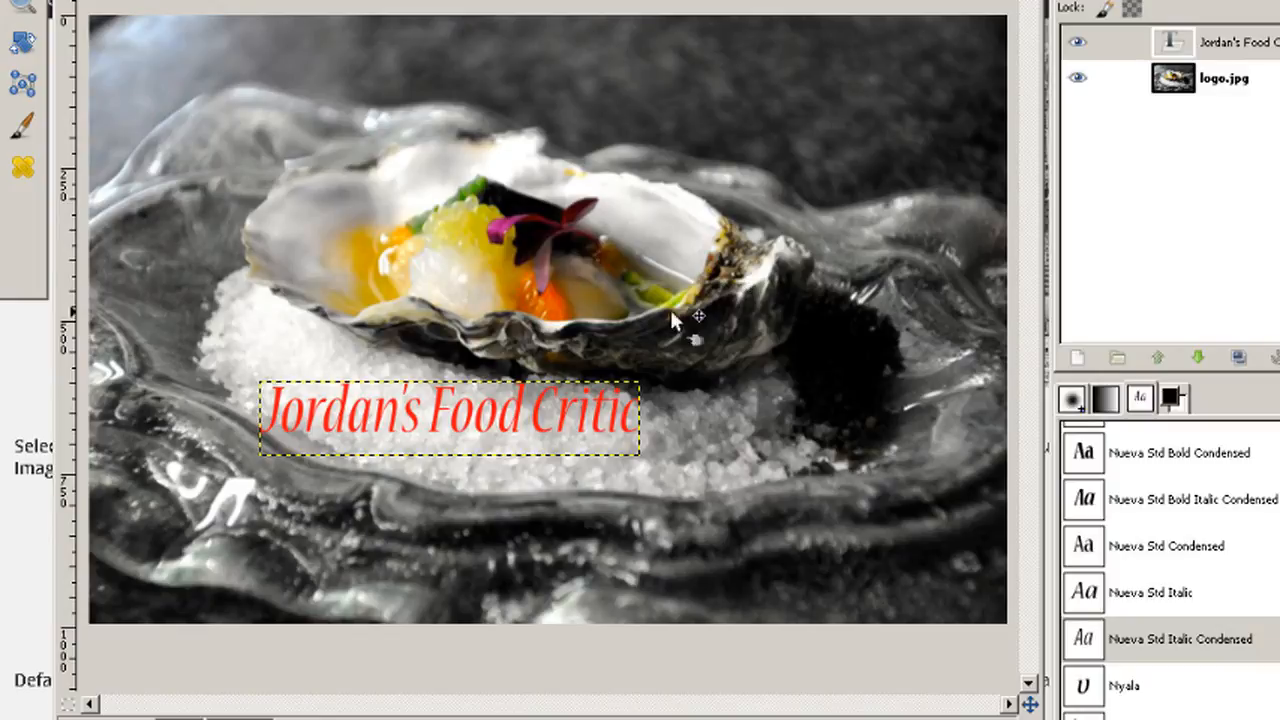
key(Delete)
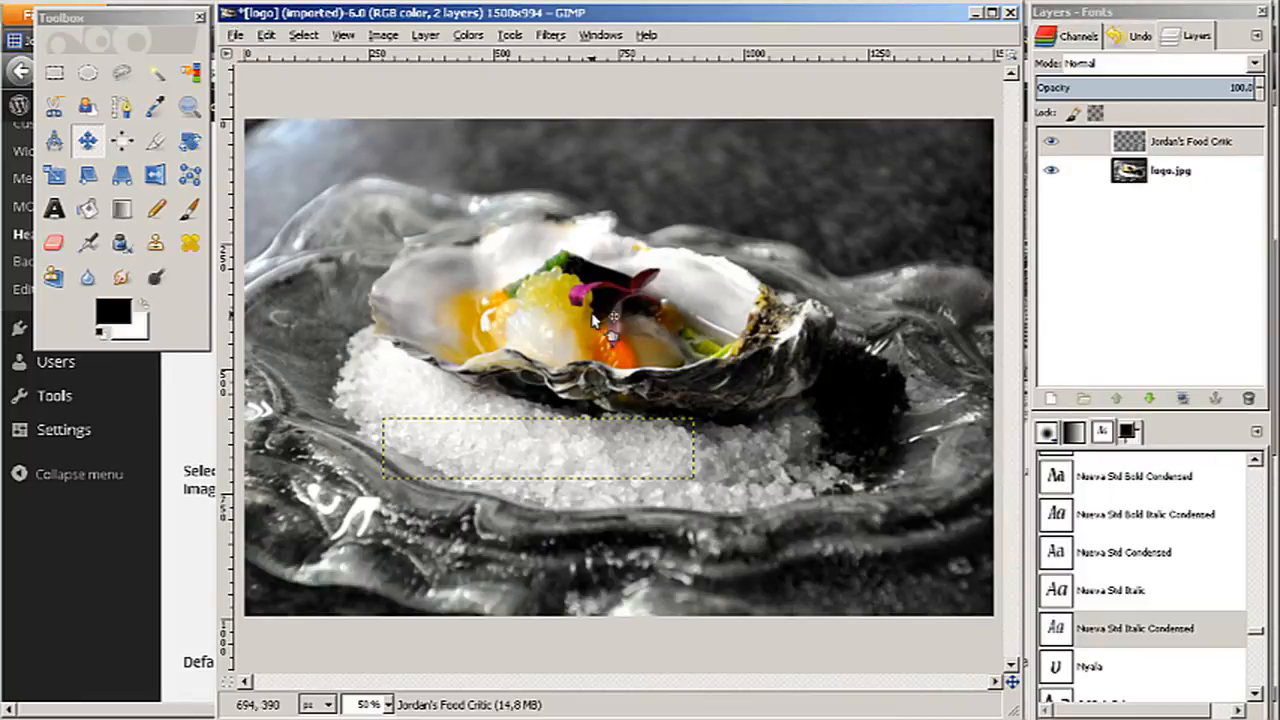
- Export the oyster image as a JPEG image at quality 100, replacing logo.jpg
click(236, 38)
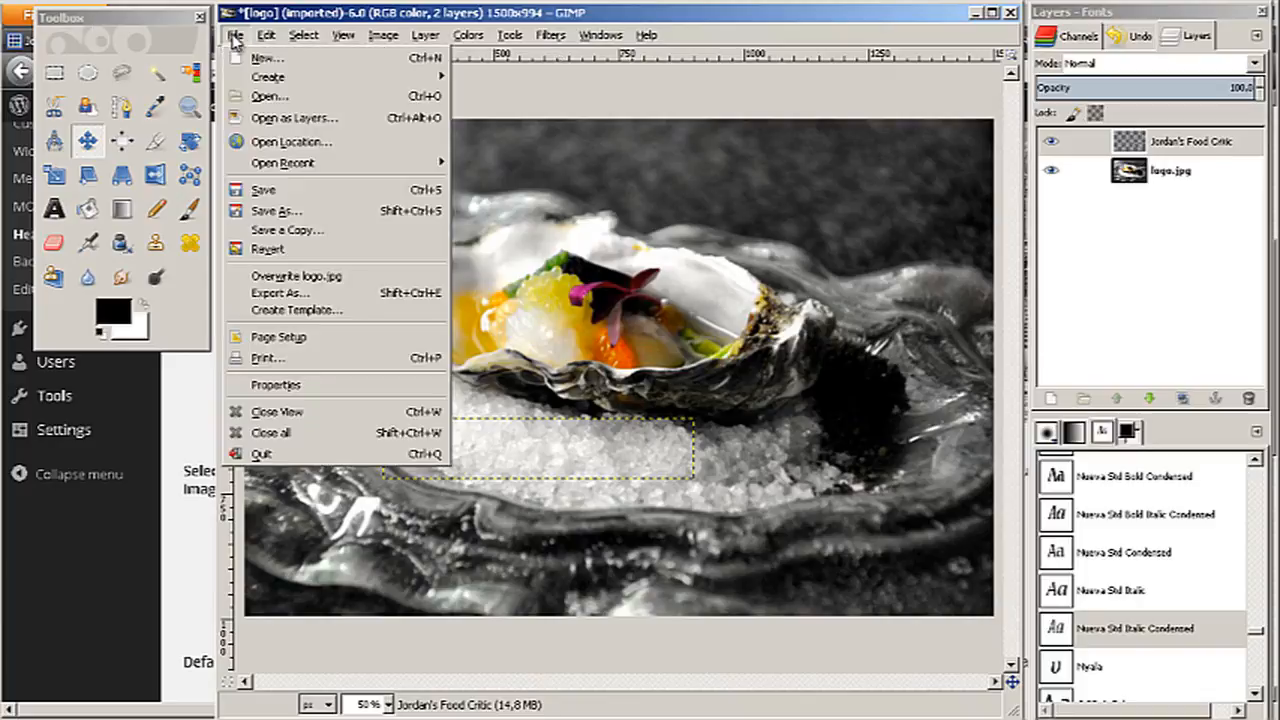
click(283, 294)
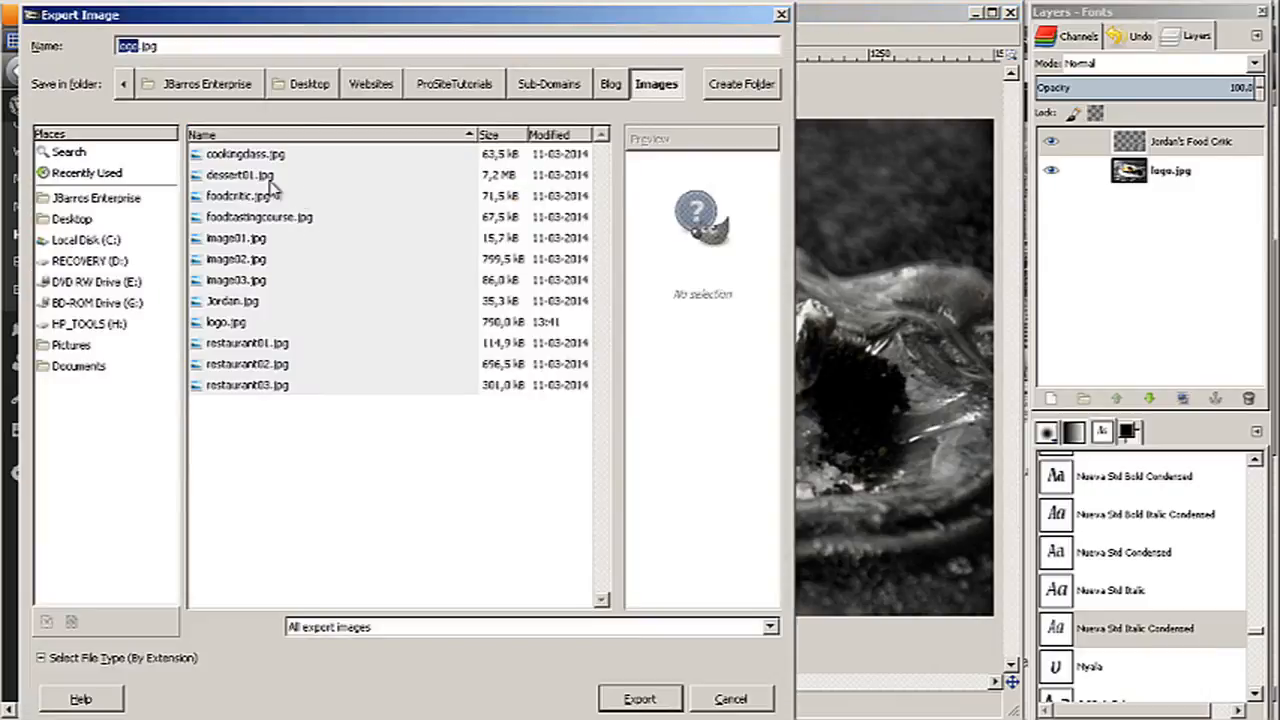
click(250, 325)
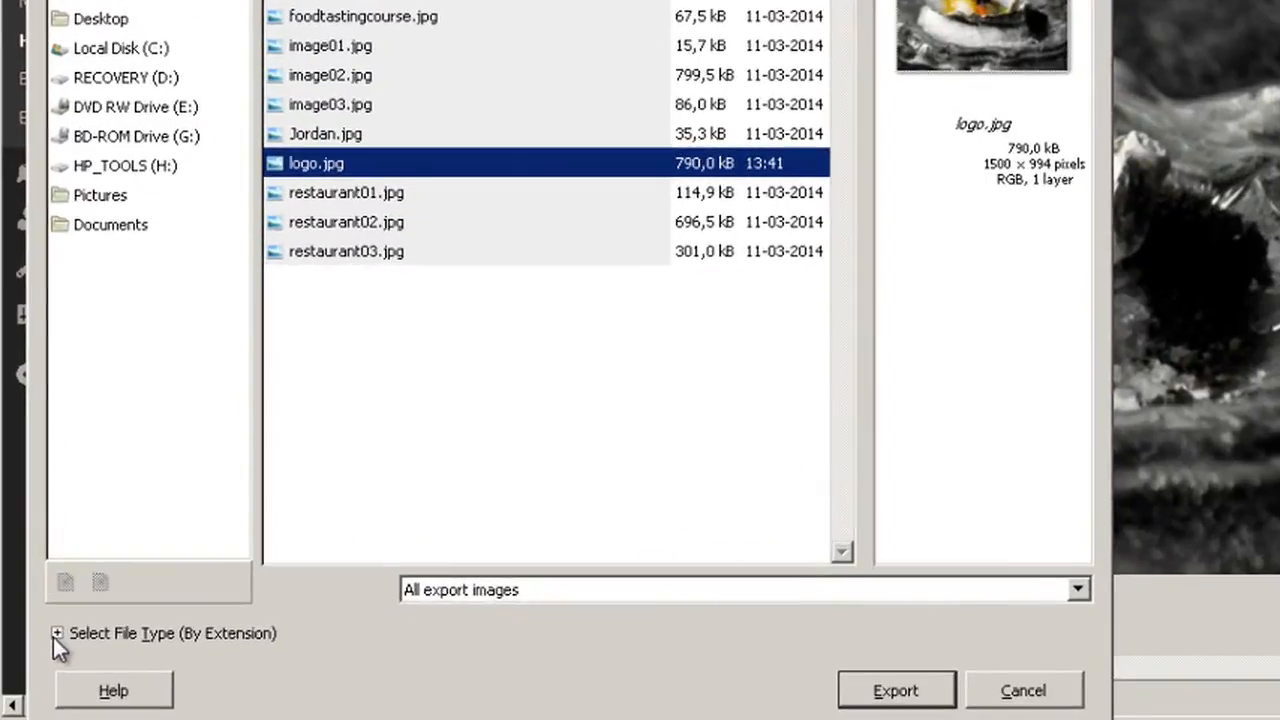
click(56, 636)
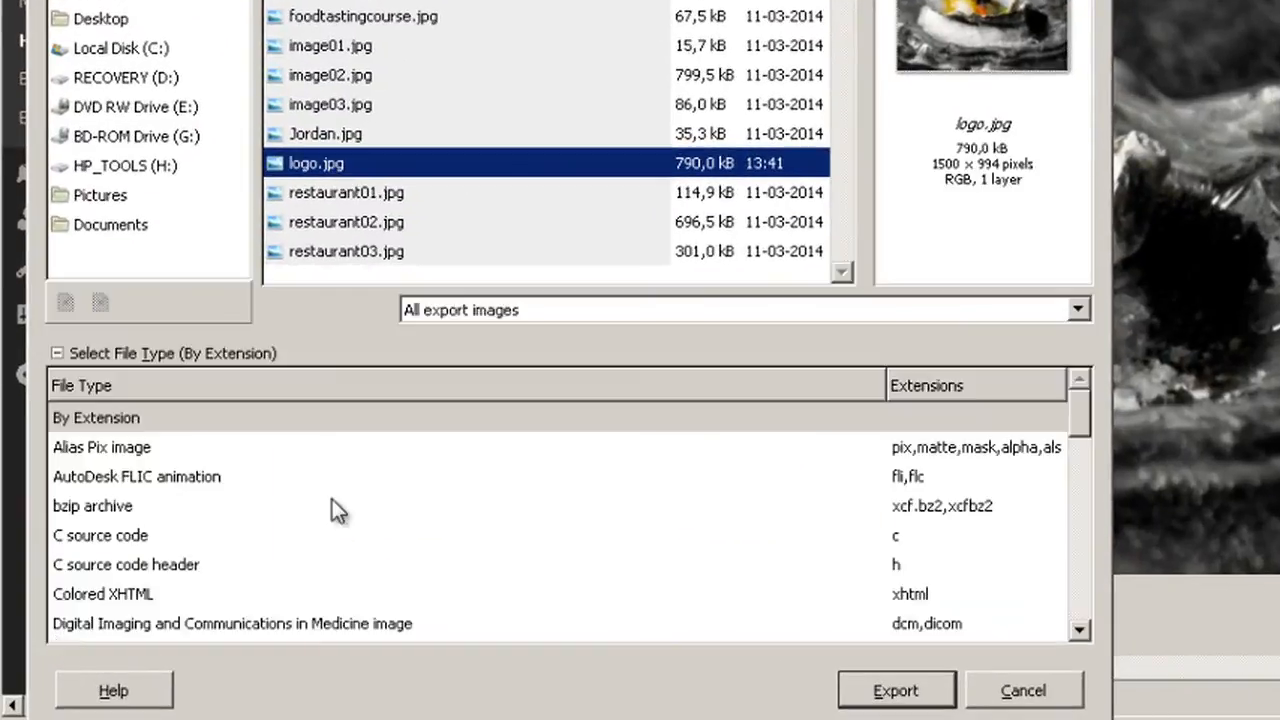
scroll(504, 530, down, 1)
scroll(502, 521, down, 3)
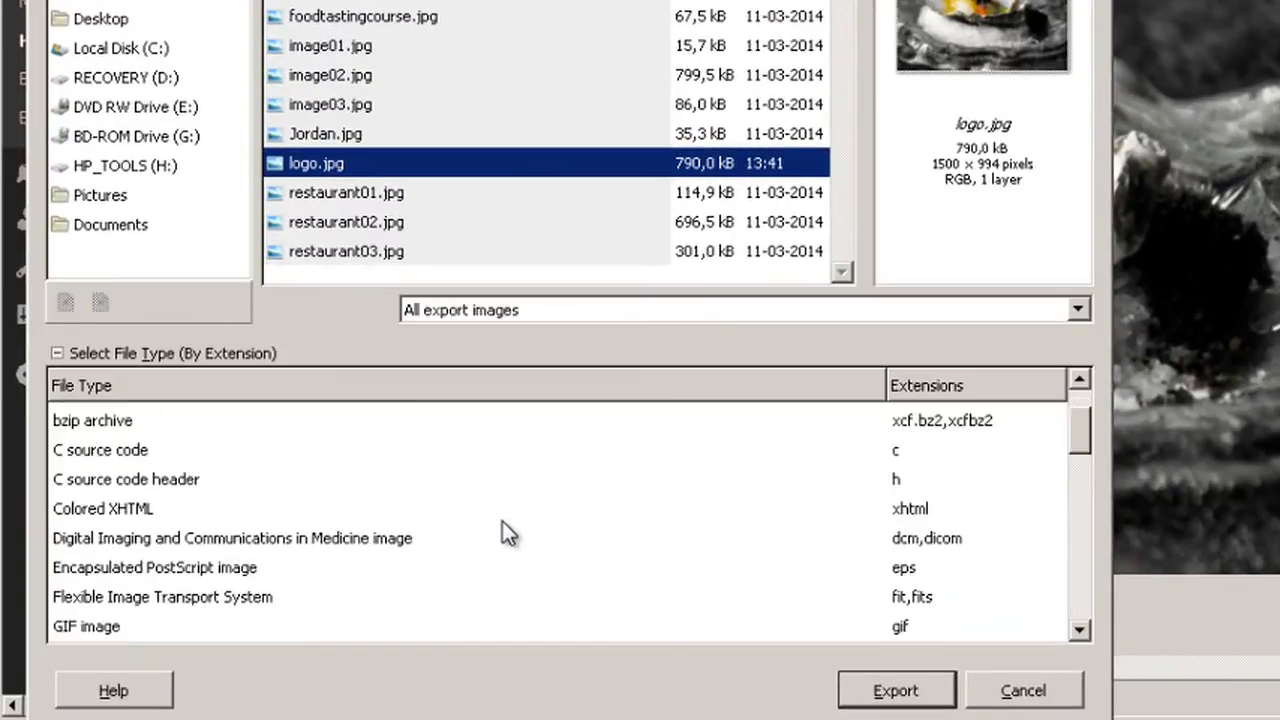
scroll(505, 514, down, 3)
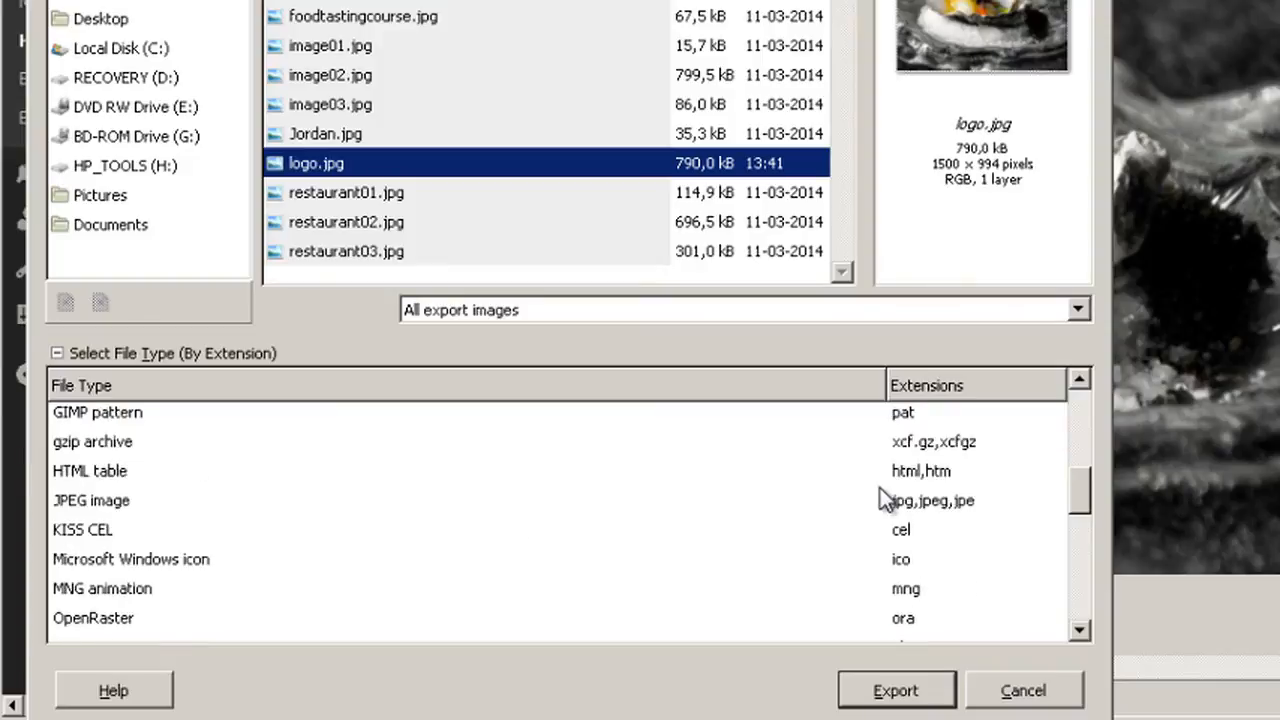
click(891, 500)
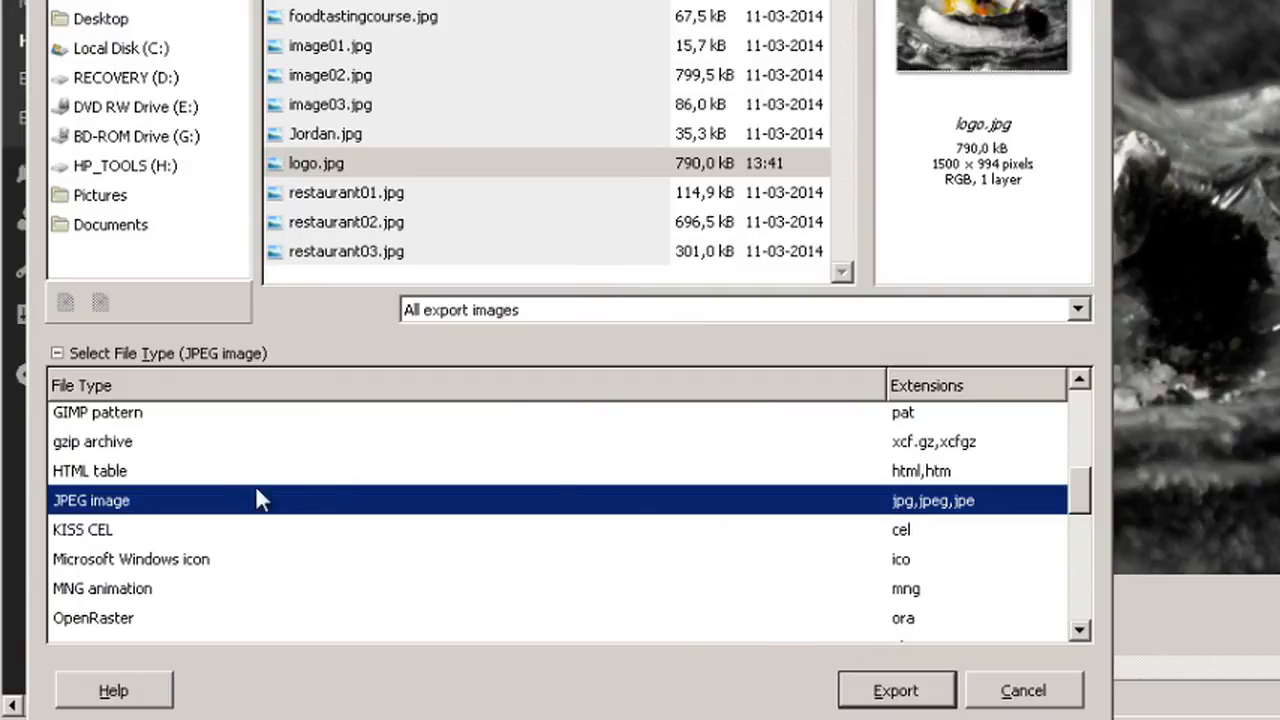
click(858, 688)
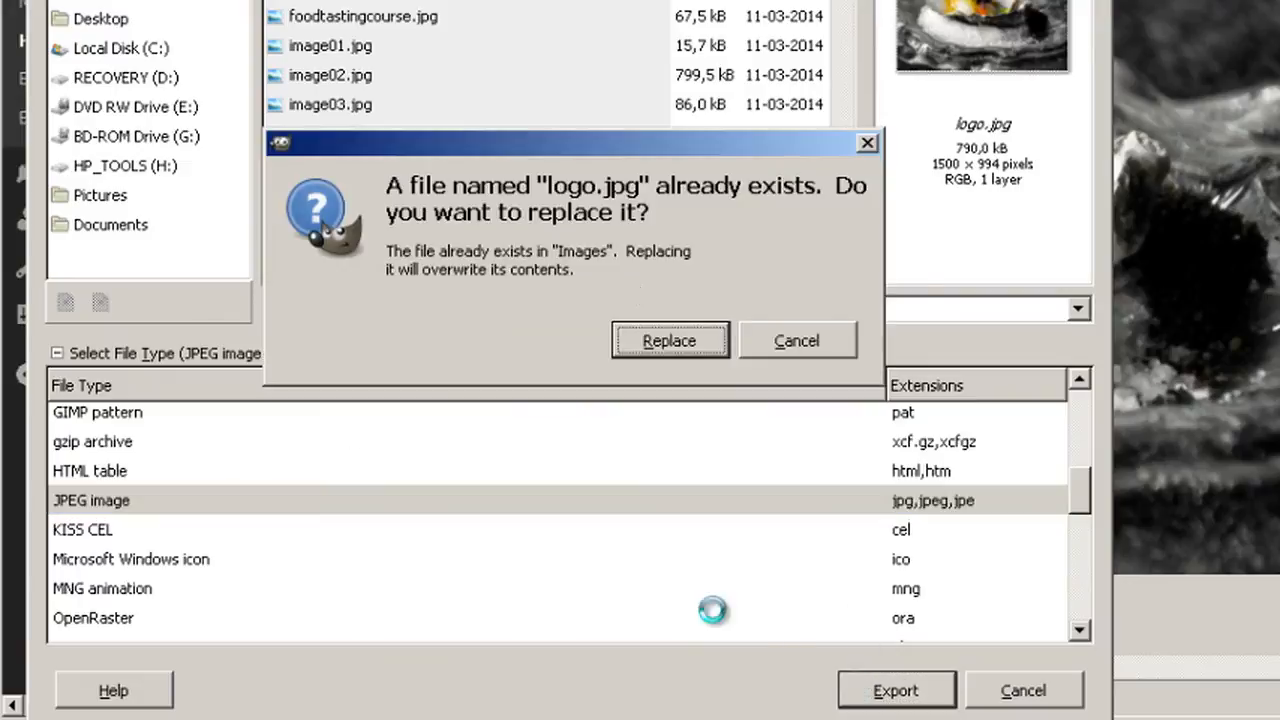
click(655, 340)
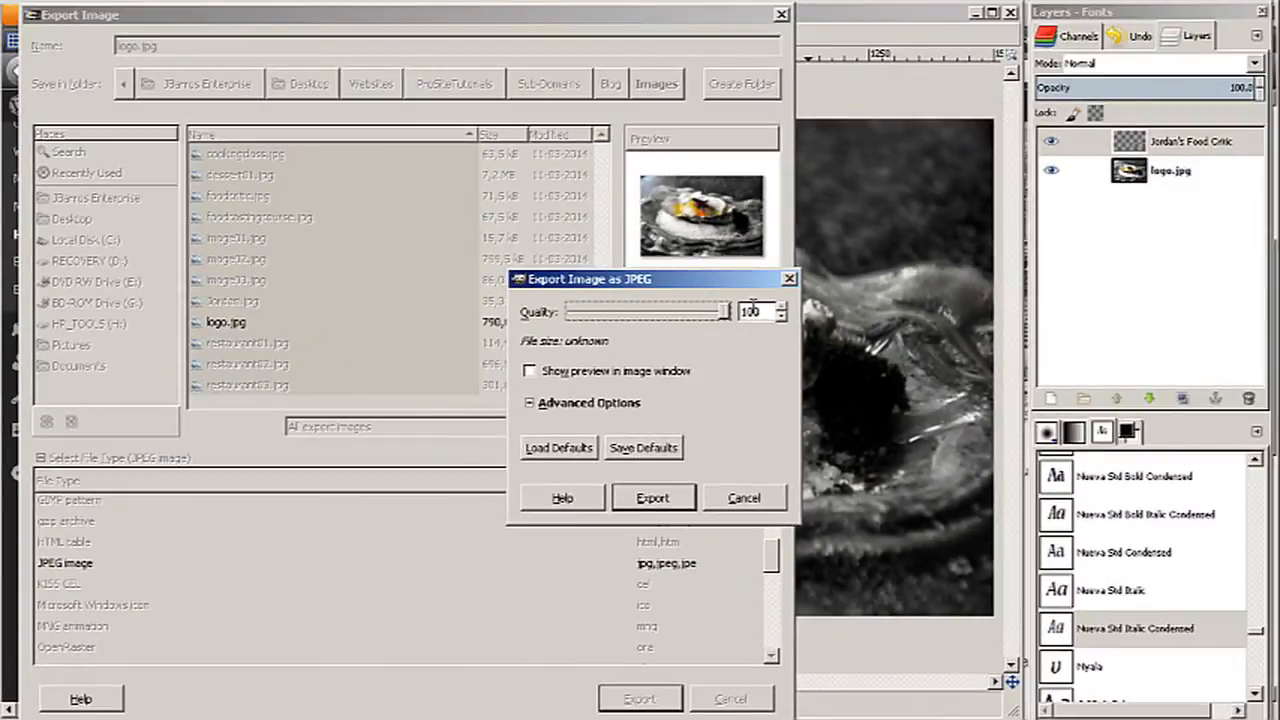
click(656, 499)
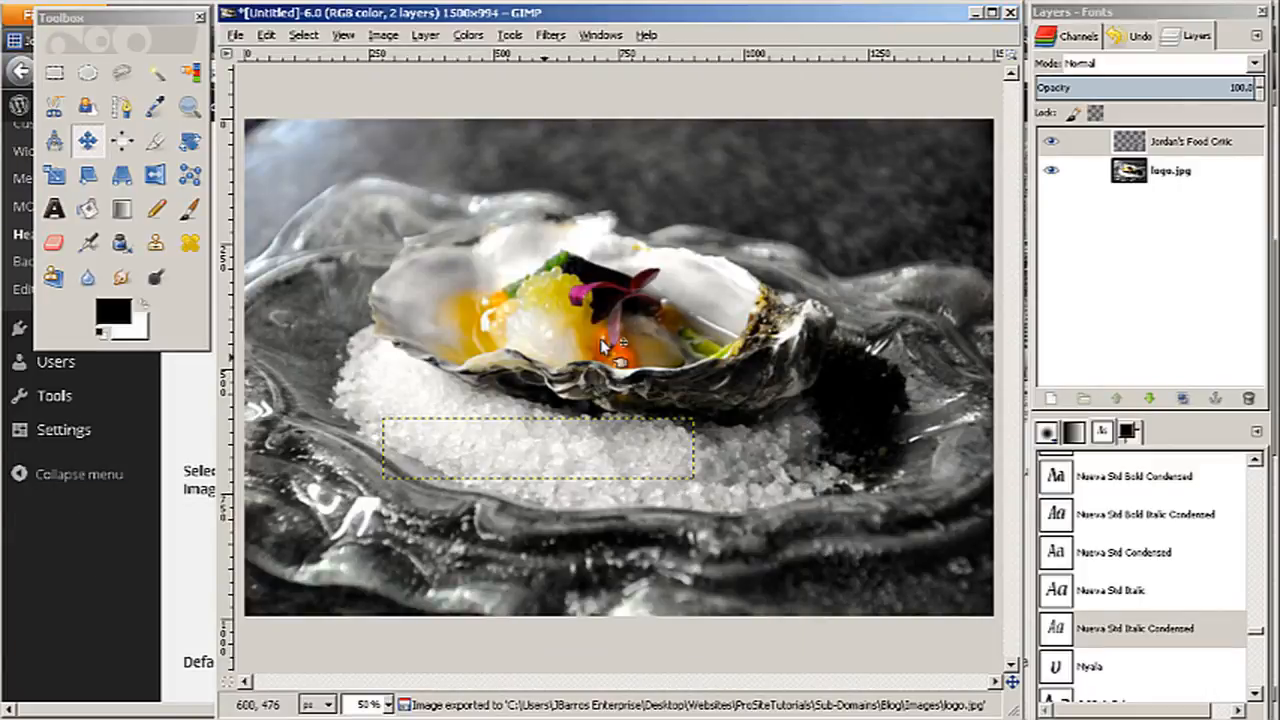
- Upload logo.jpg from the Images folder as the new custom header image
click(145, 535)
scroll(440, 245, up, 3)
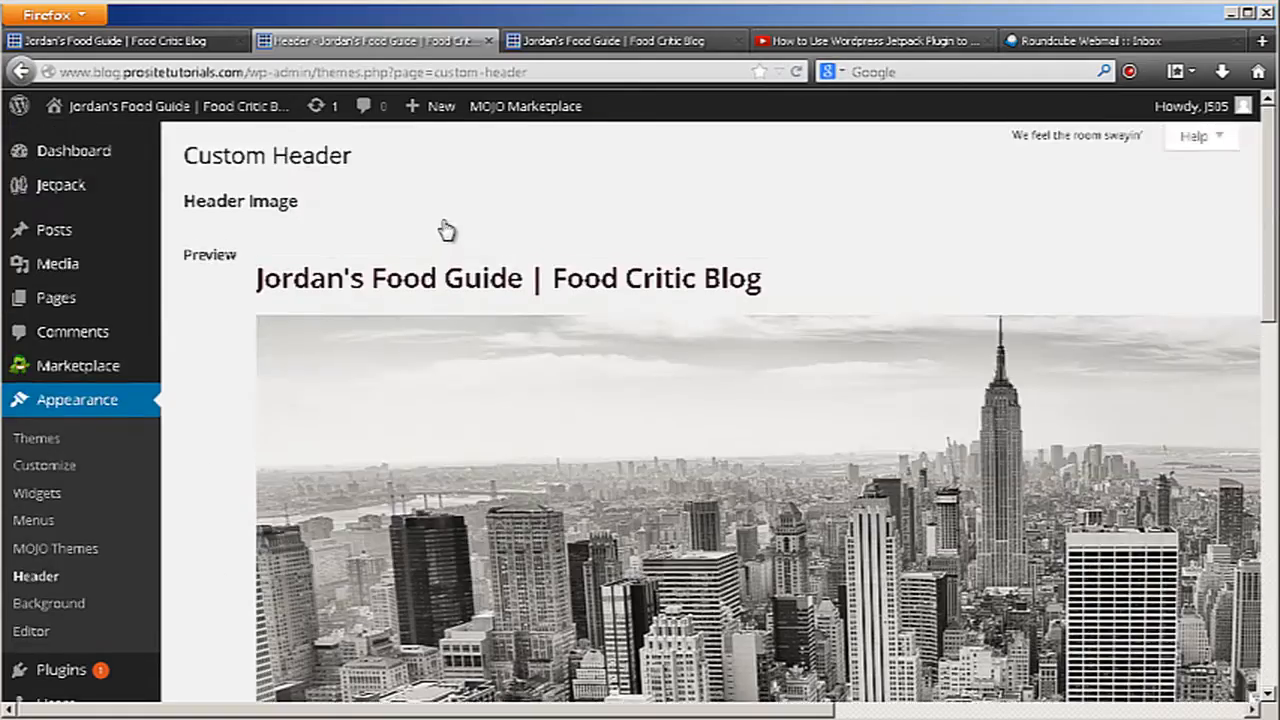
scroll(420, 232, down, 5)
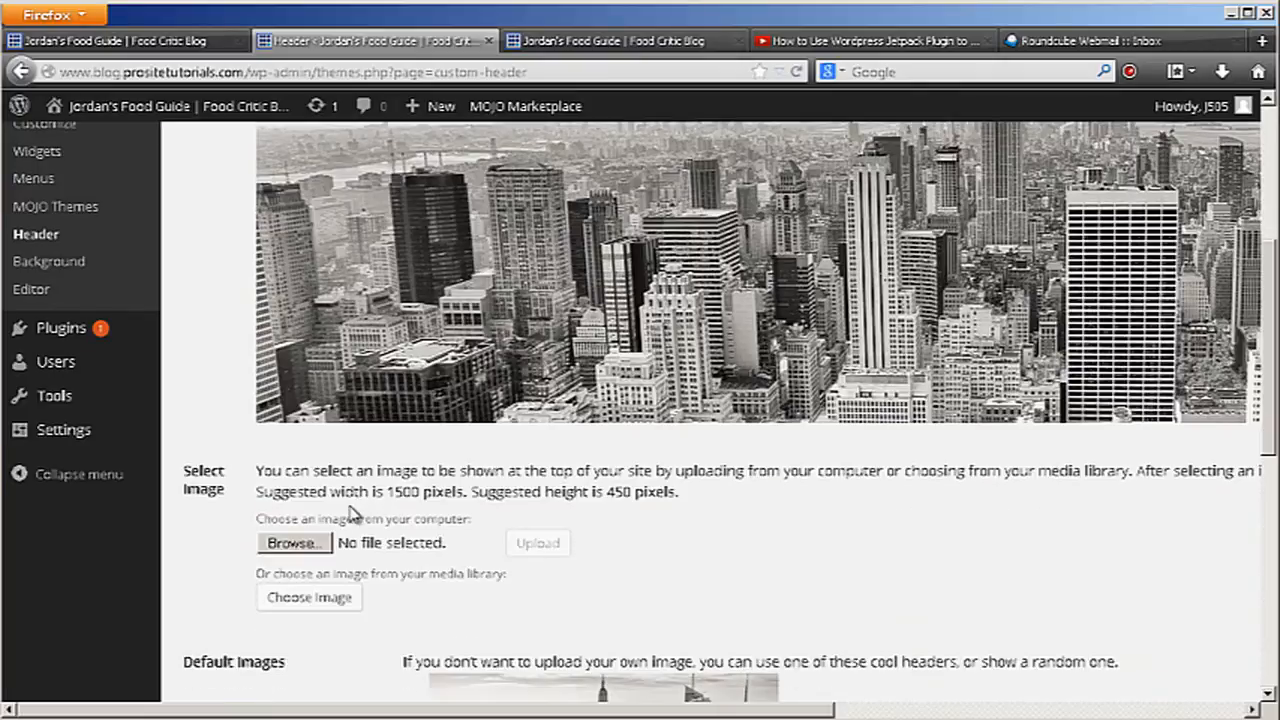
click(326, 543)
click(349, 310)
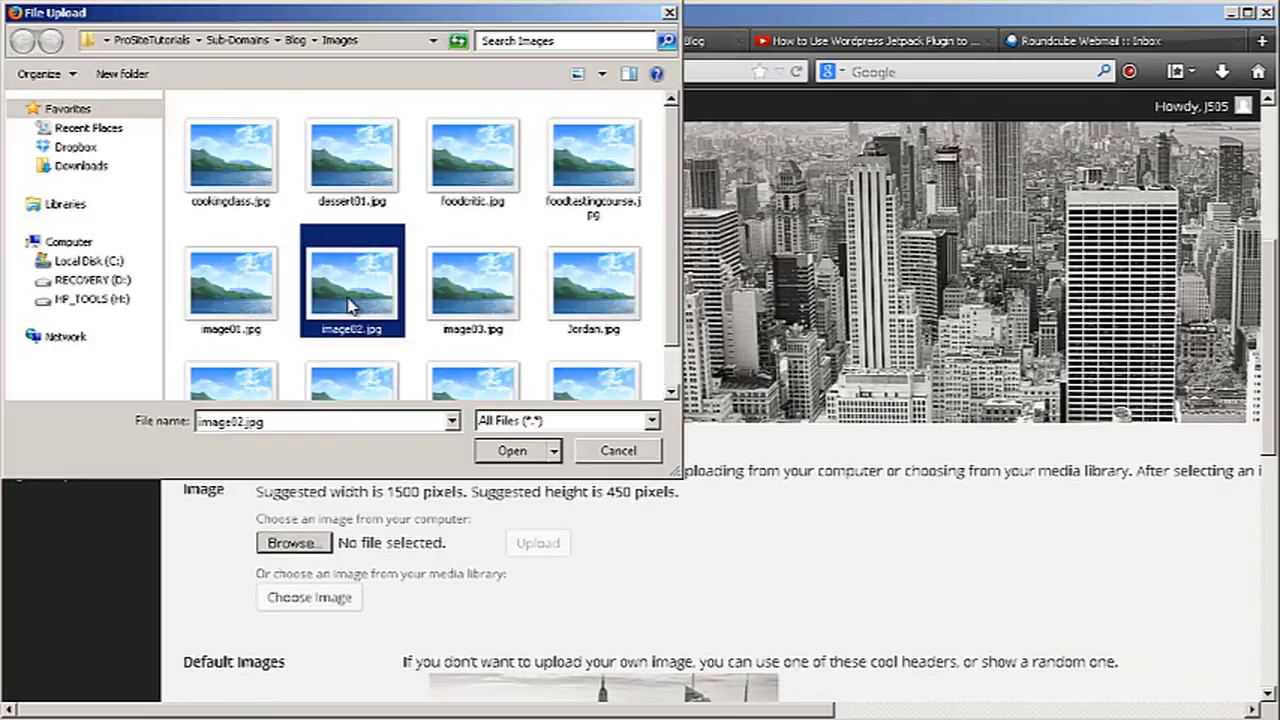
key(l)
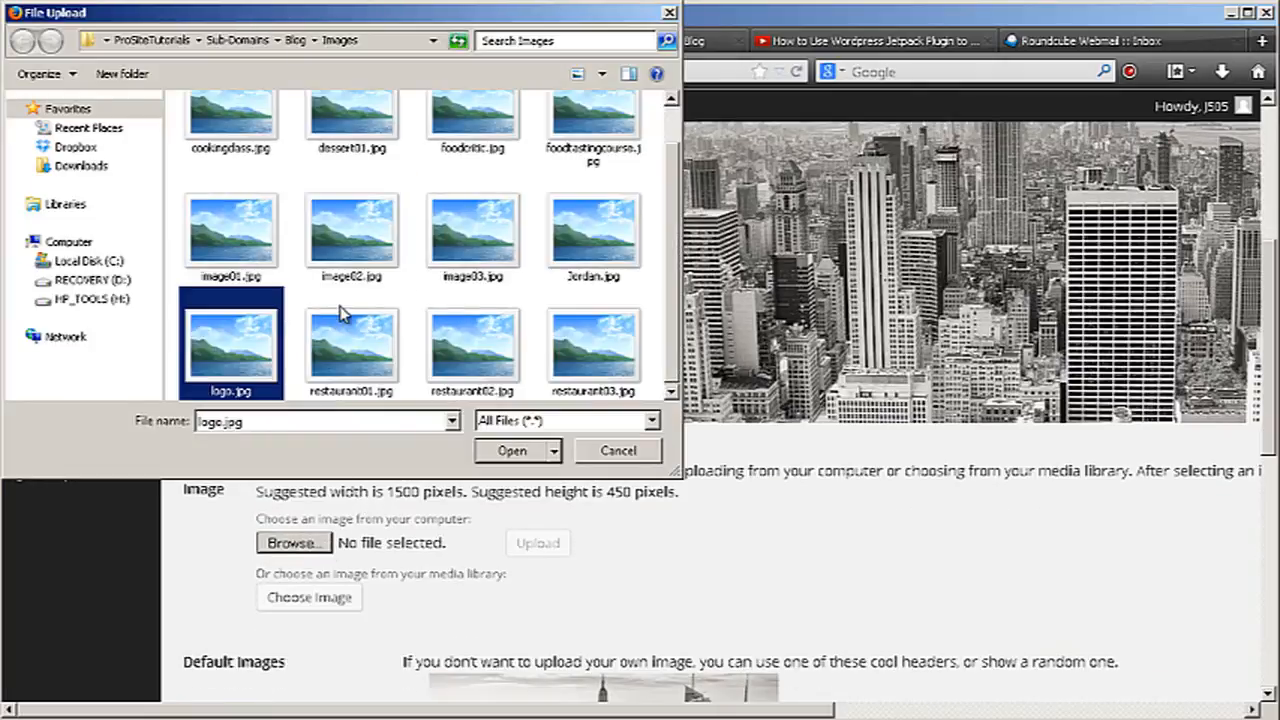
double_click(242, 367)
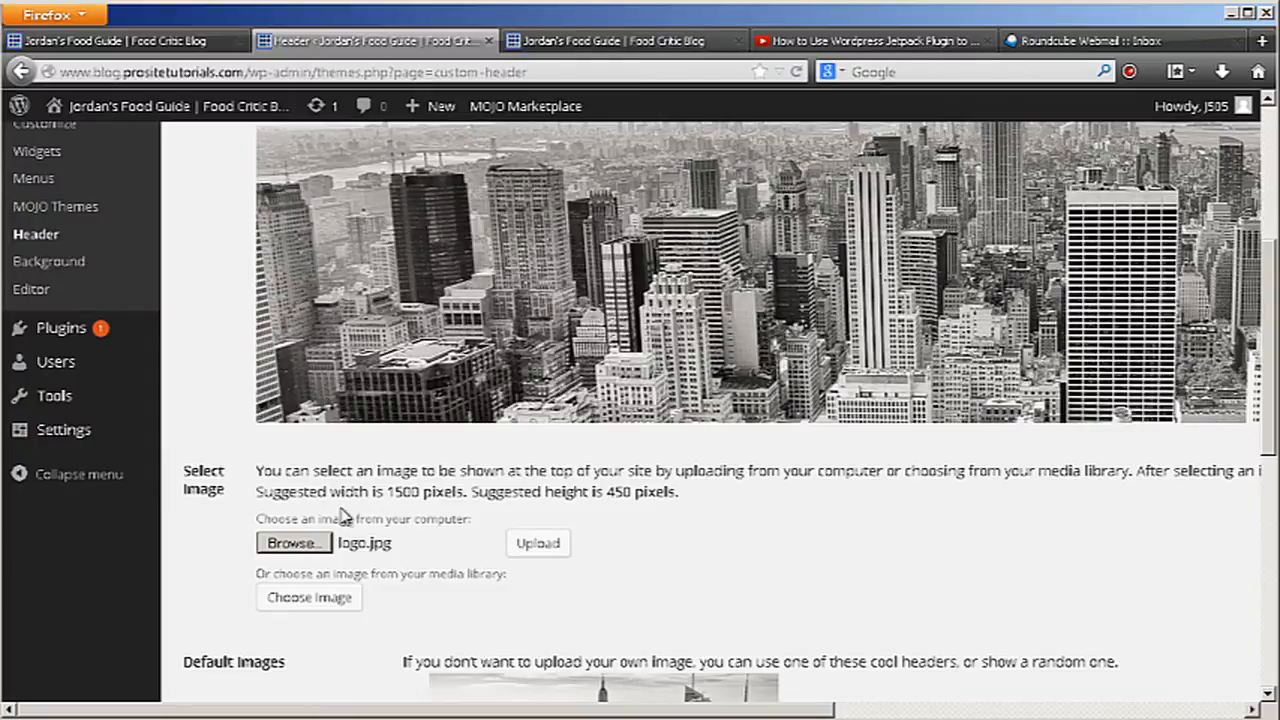
click(537, 545)
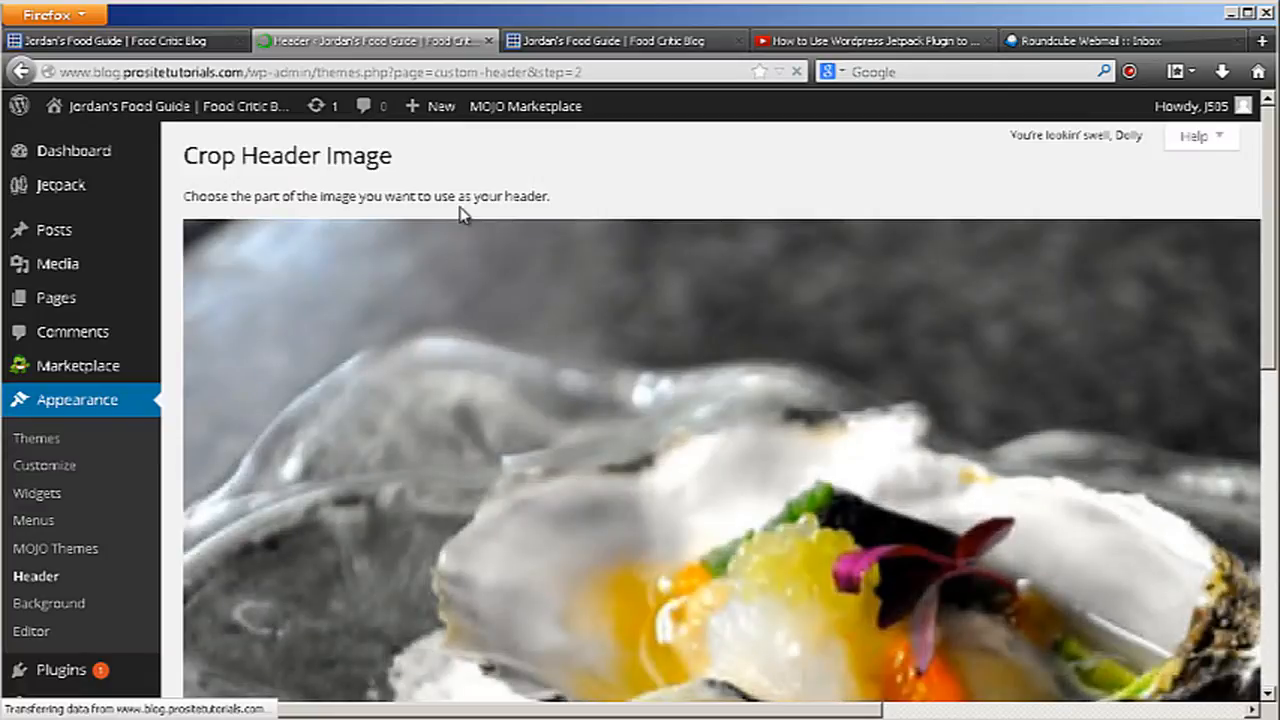
- Adjust the crop box around the oyster, then crop and publish it as the header
scroll(500, 220, down, 4)
scroll(500, 220, up, 2)
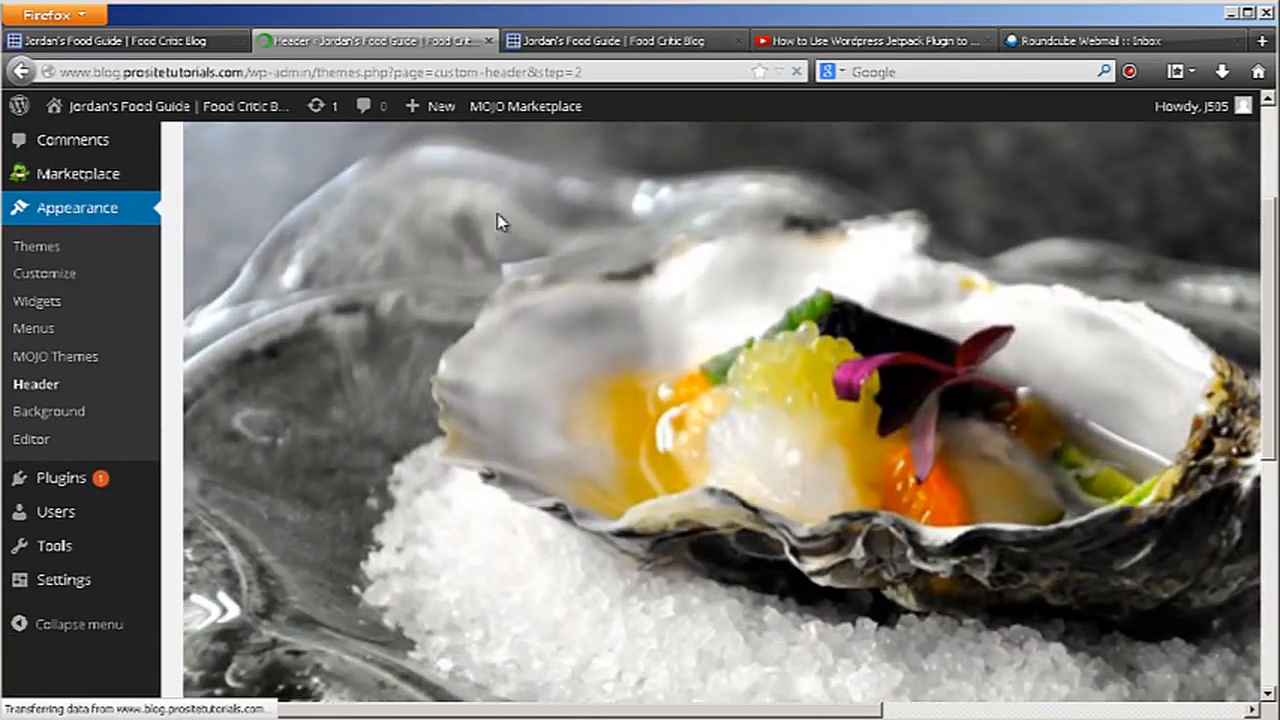
scroll(473, 228, up, 2)
scroll(471, 226, down, 2)
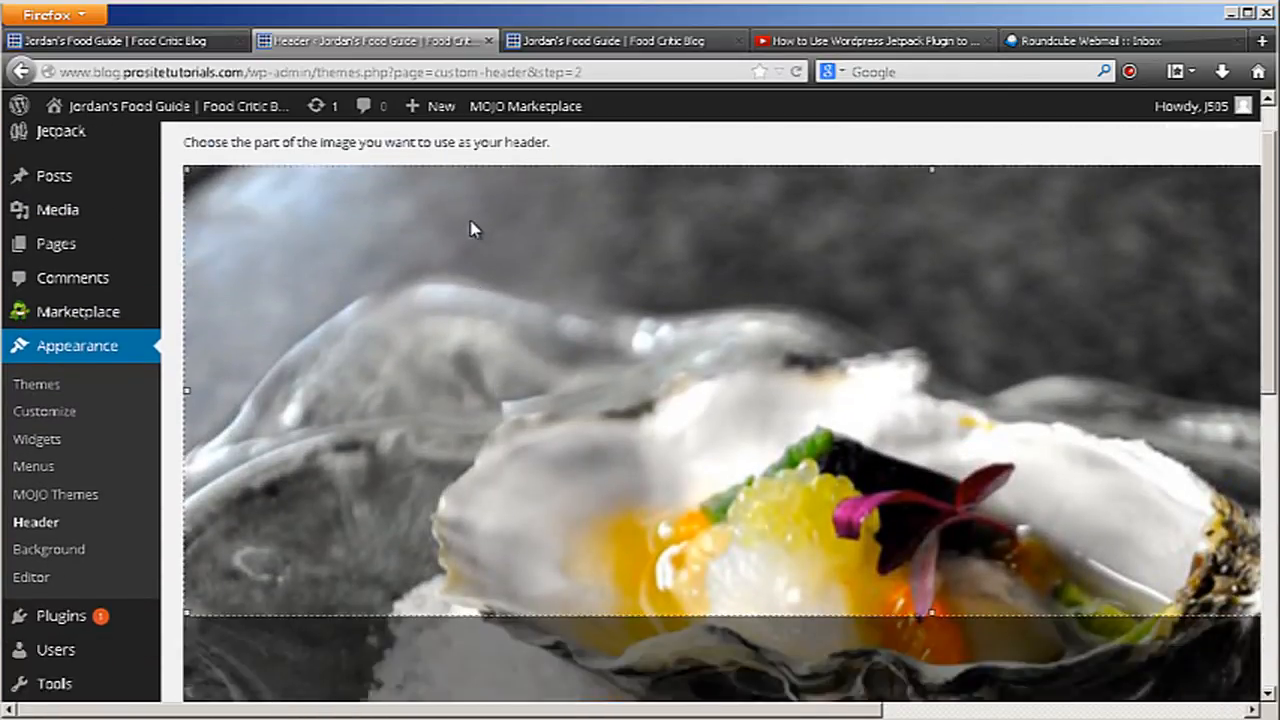
scroll(470, 230, up, 2)
scroll(518, 304, down, 2)
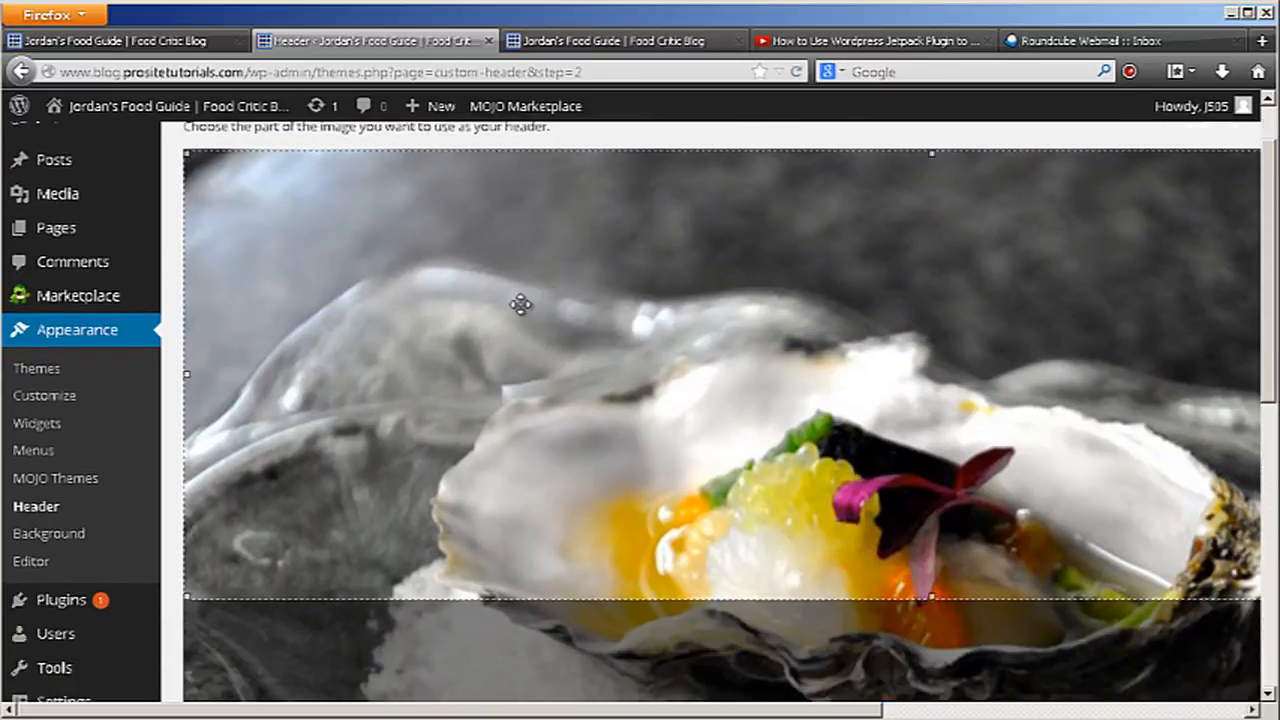
drag(538, 256, 534, 414)
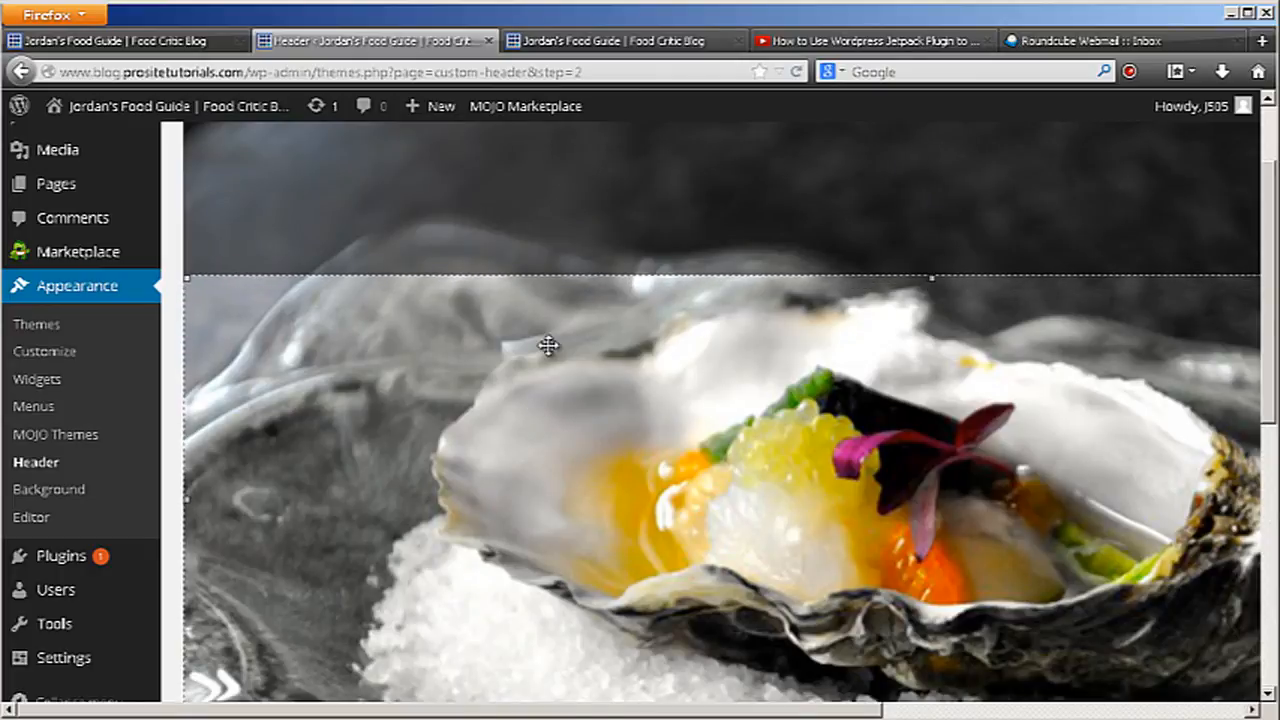
scroll(540, 310, up, 2)
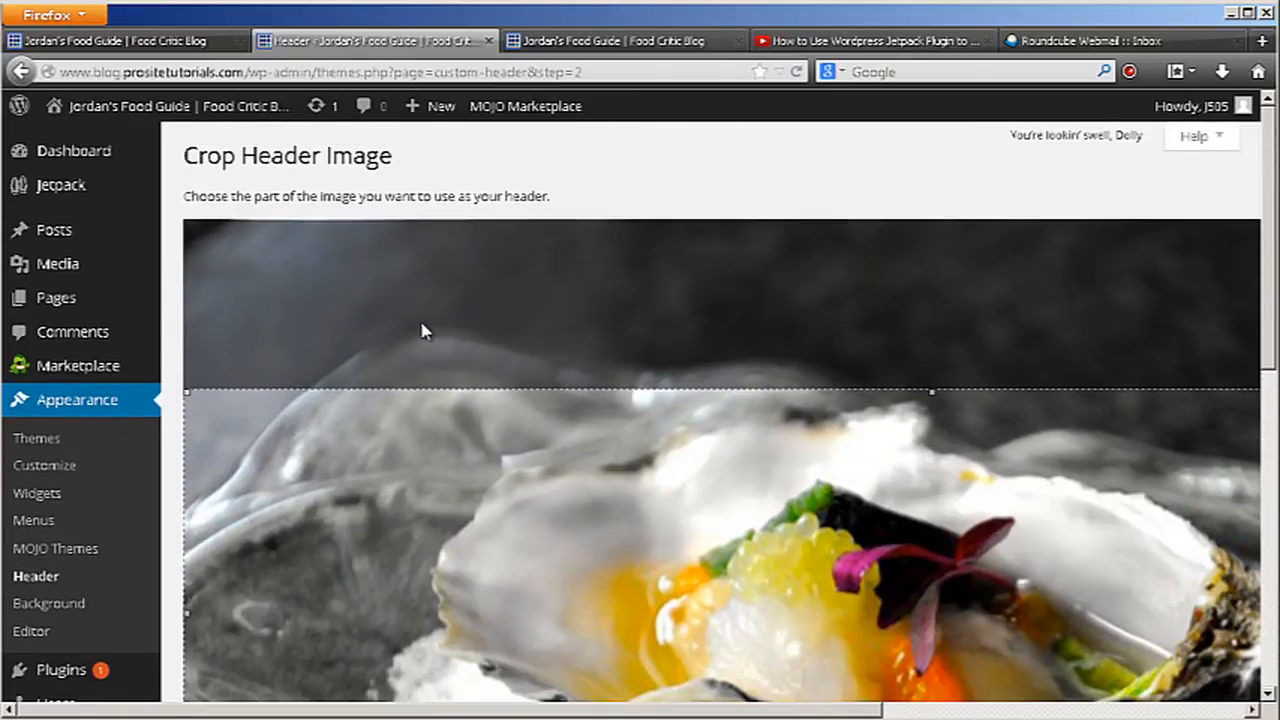
scroll(400, 250, down, 5)
scroll(375, 203, down, 2)
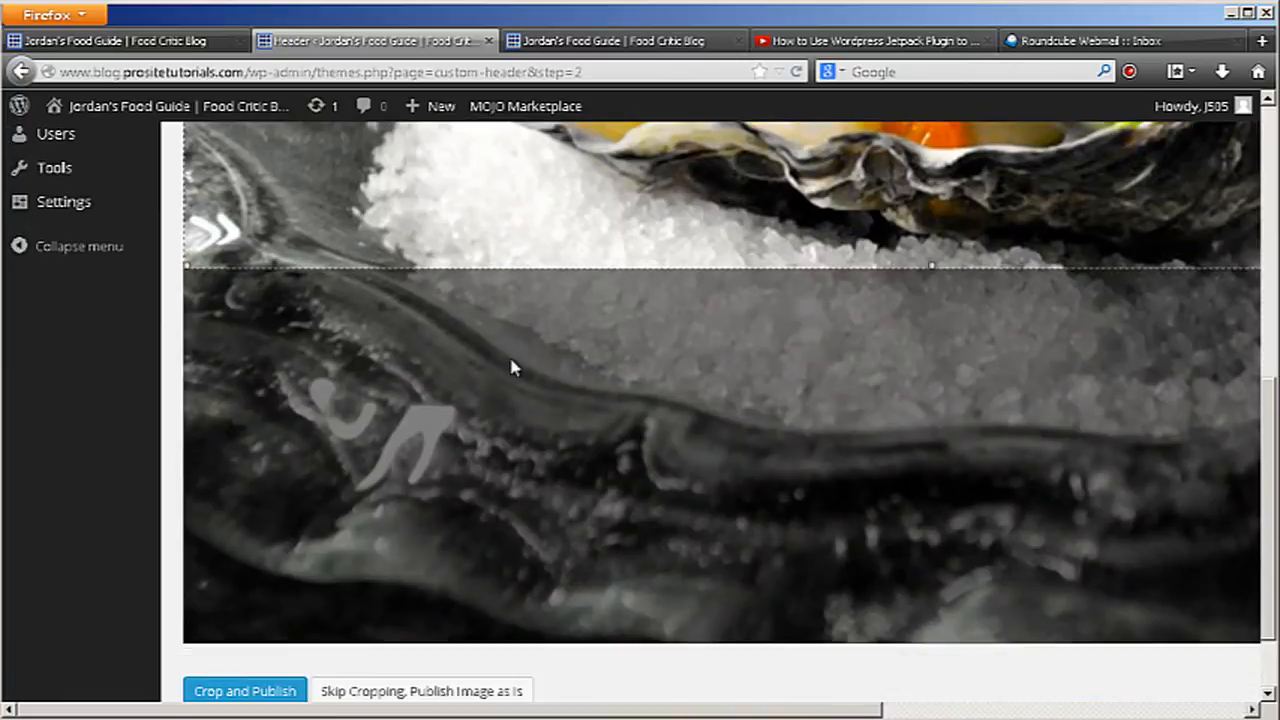
scroll(502, 365, up, 2)
scroll(508, 463, down, 1)
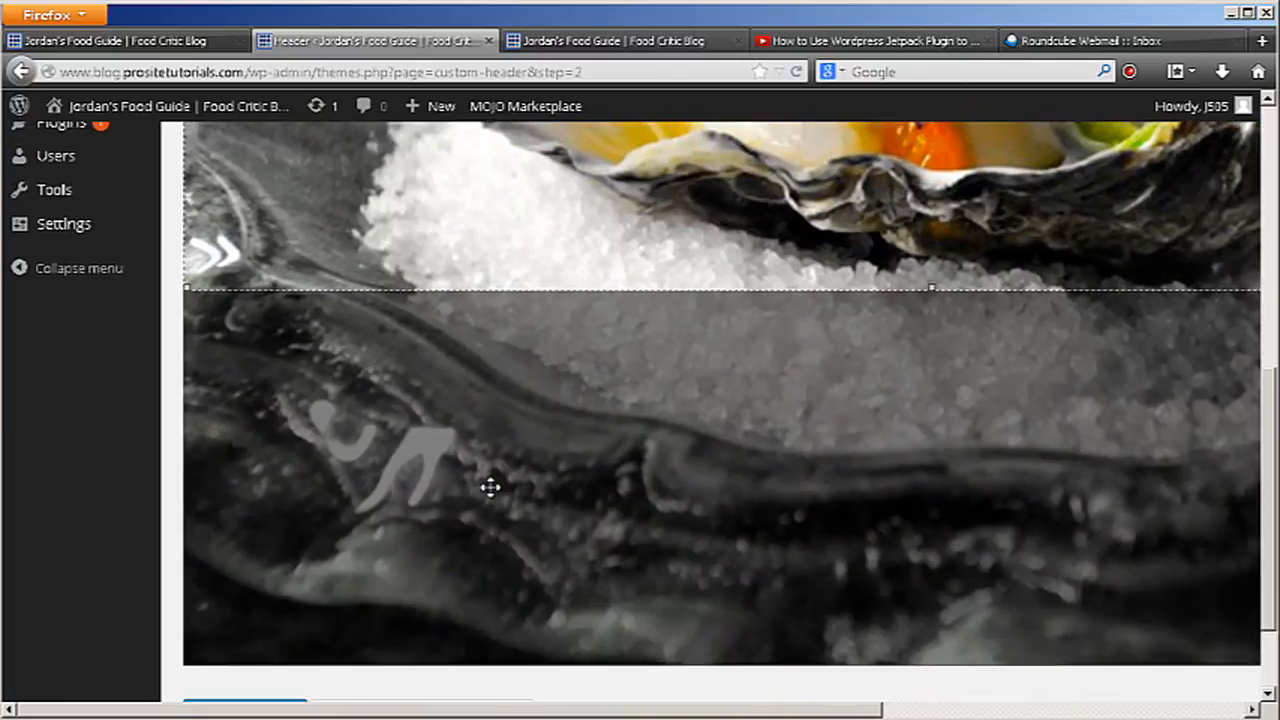
scroll(526, 391, up, 3)
scroll(520, 365, up, 1)
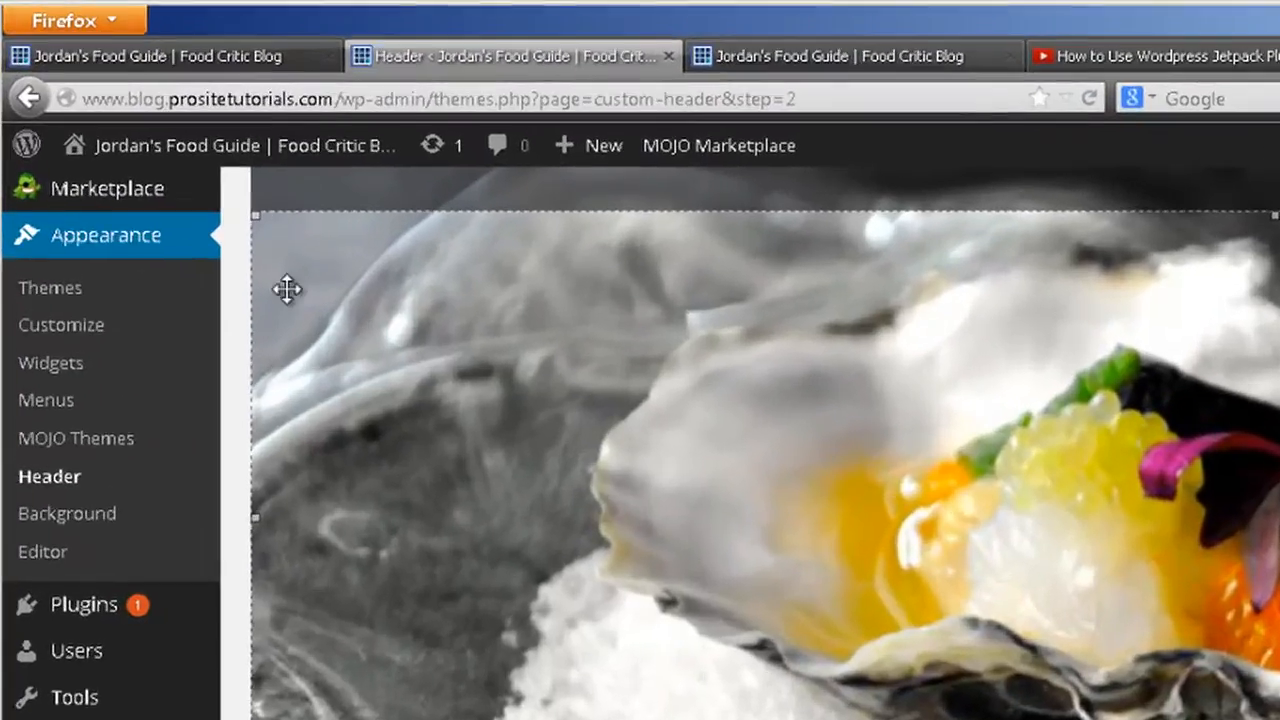
scroll(220, 315, up, 3)
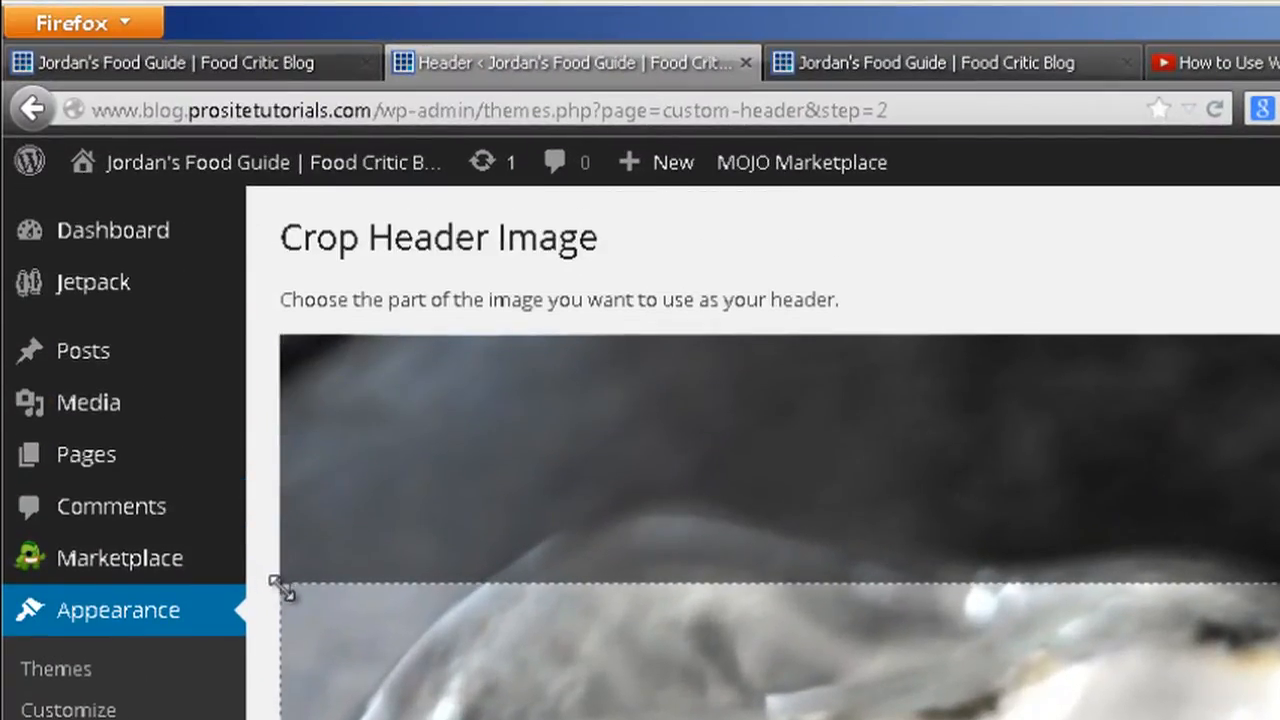
drag(283, 591, 272, 542)
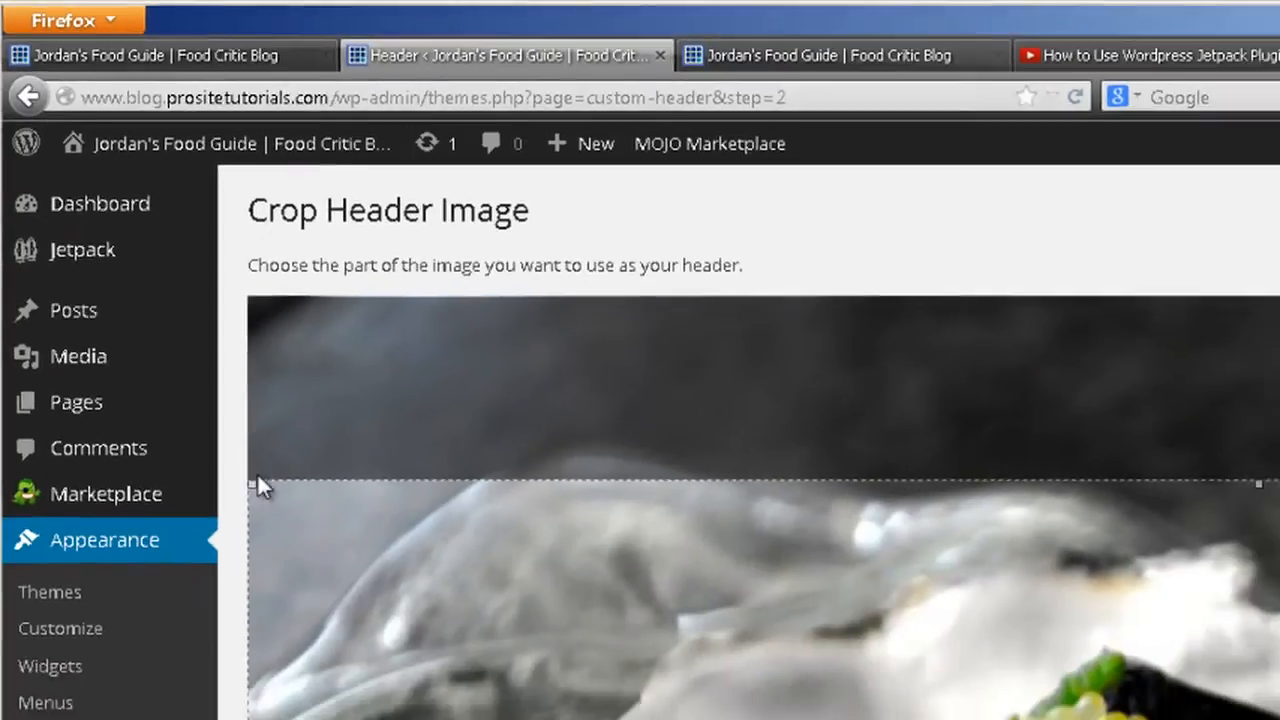
scroll(656, 401, down, 5)
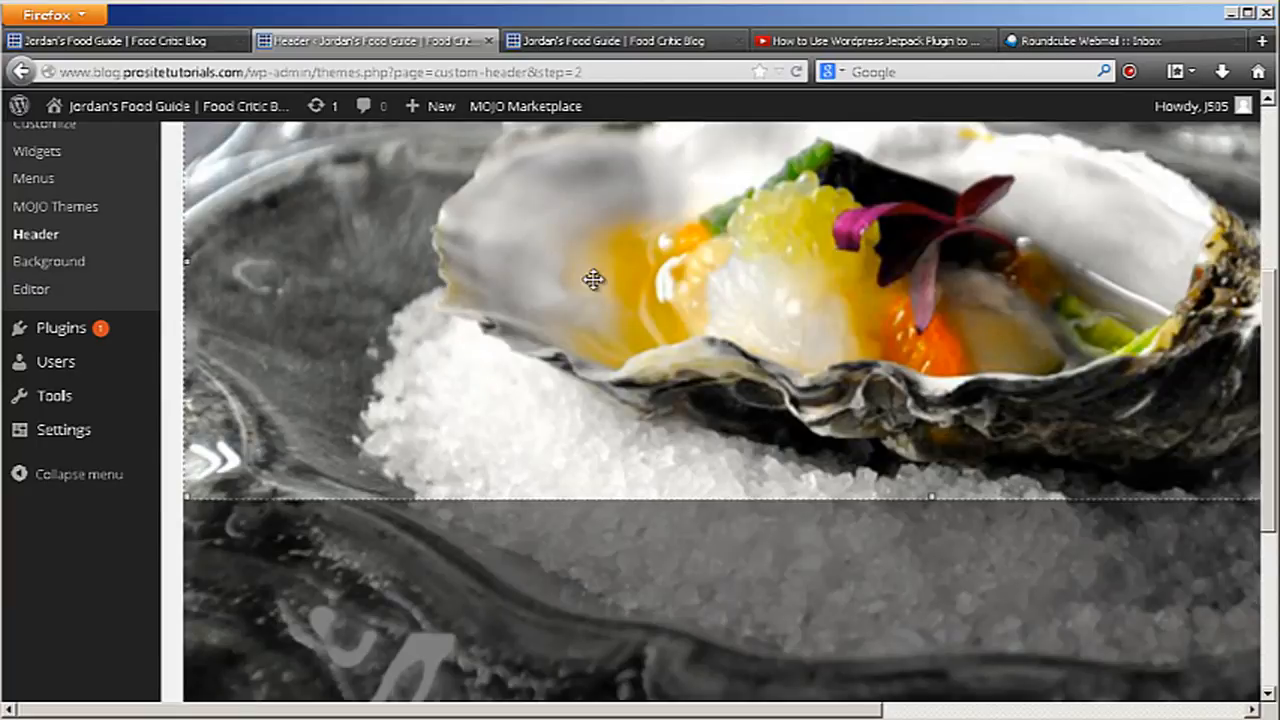
scroll(594, 283, down, 2)
scroll(493, 423, down, 4)
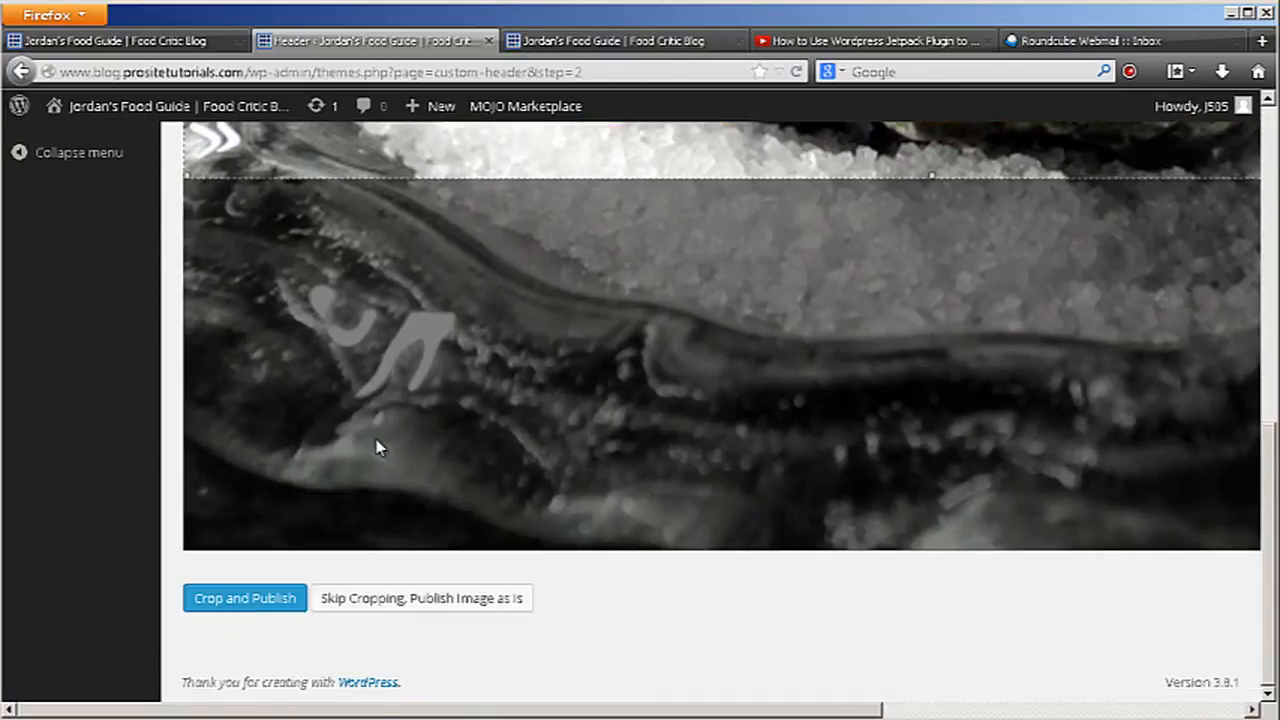
click(253, 614)
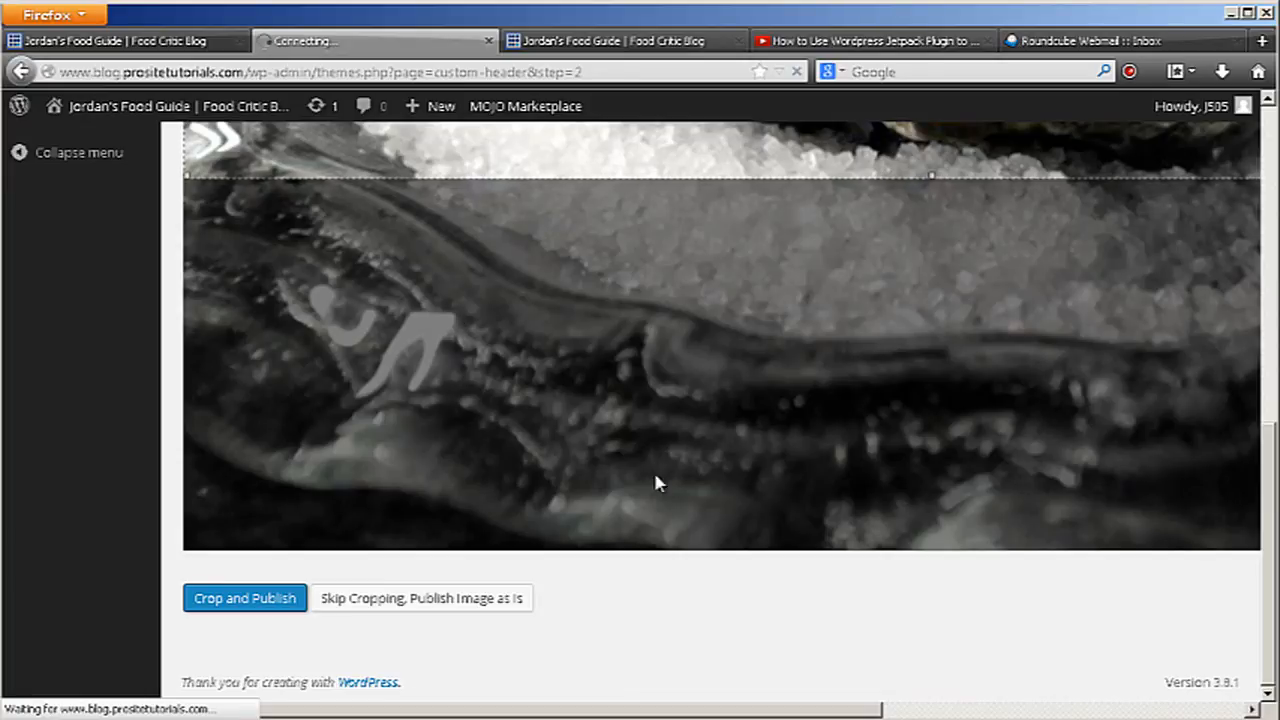
scroll(680, 200, up, 2)
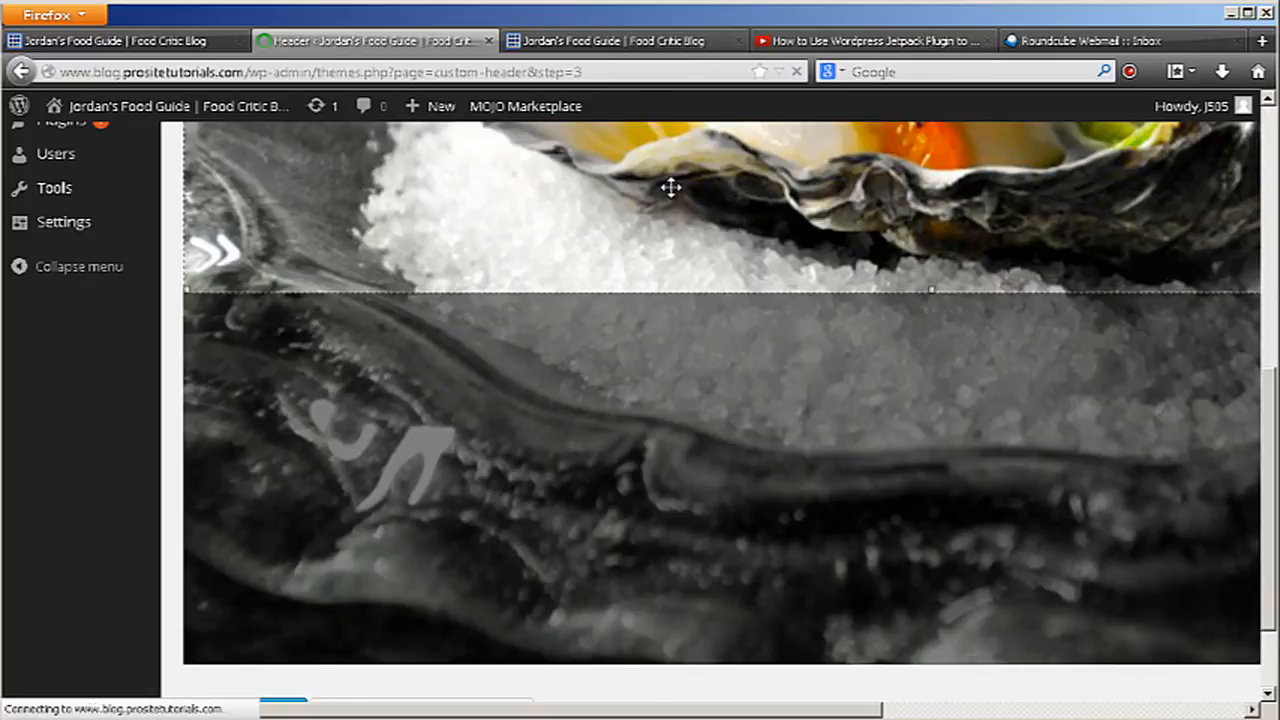
scroll(665, 205, down, 3)
scroll(310, 460, down, 10)
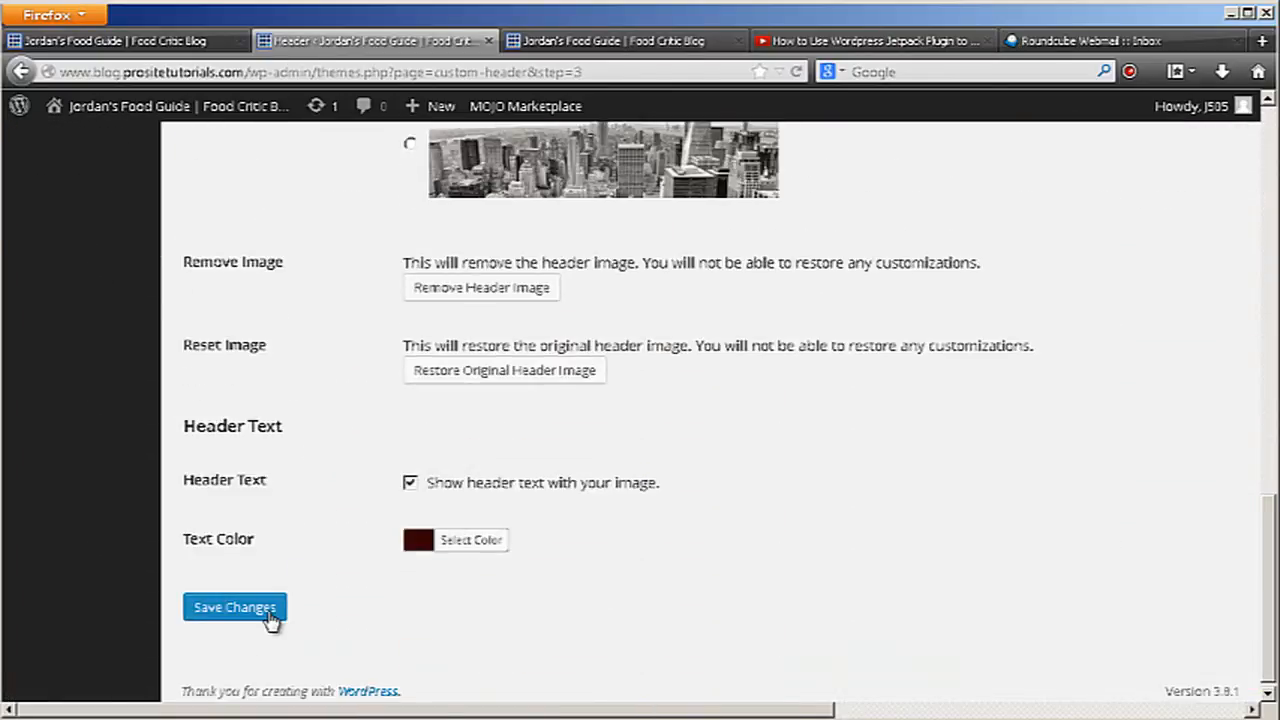
click(278, 617)
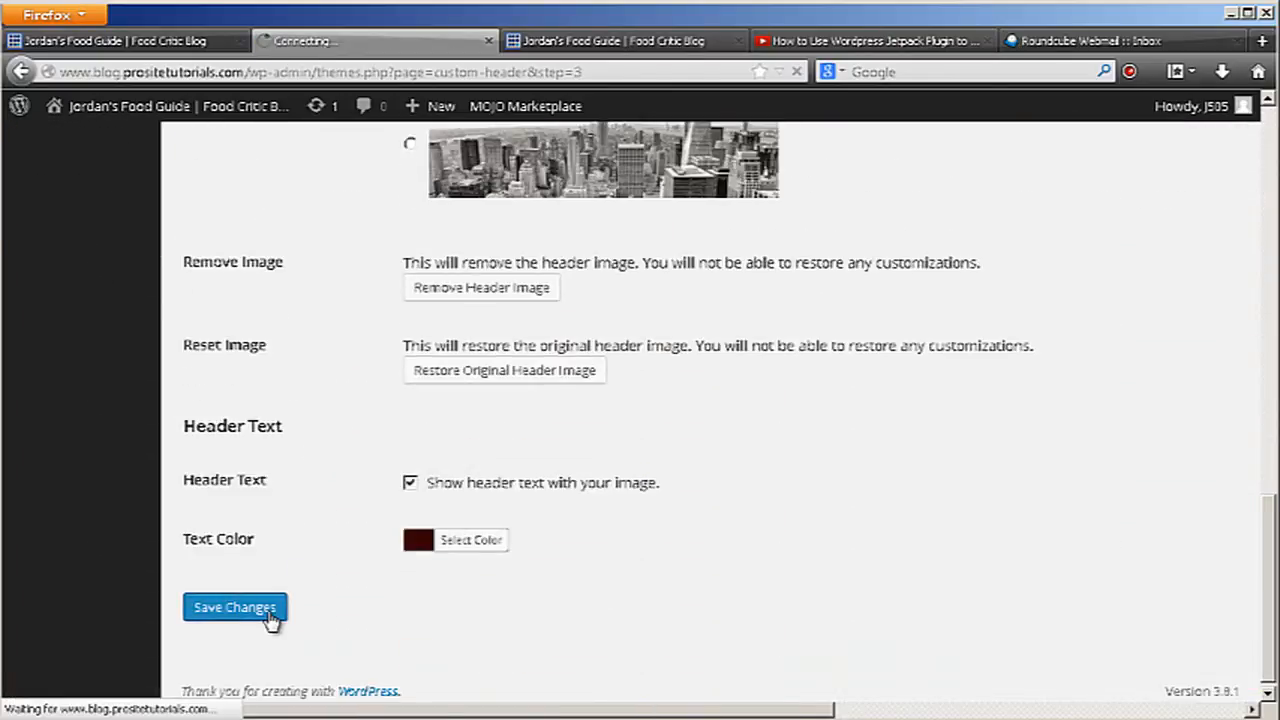
click(622, 45)
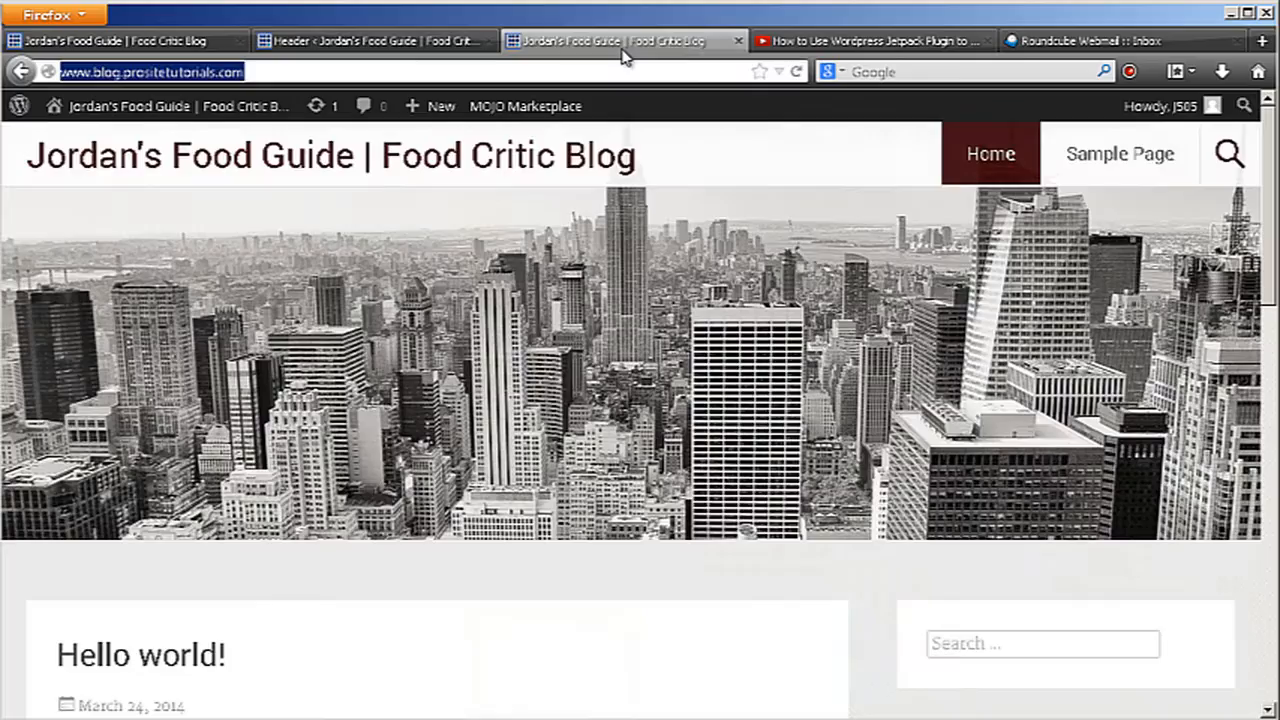
click(795, 74)
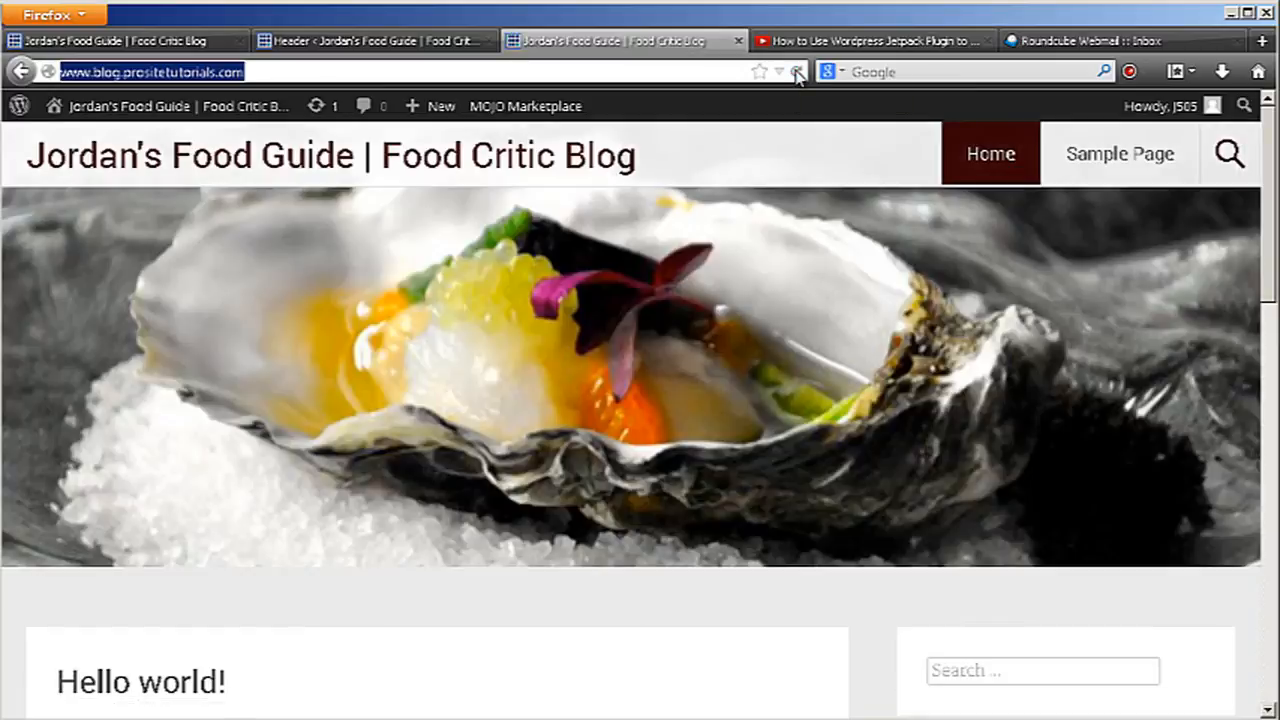
scroll(440, 415, down, 5)
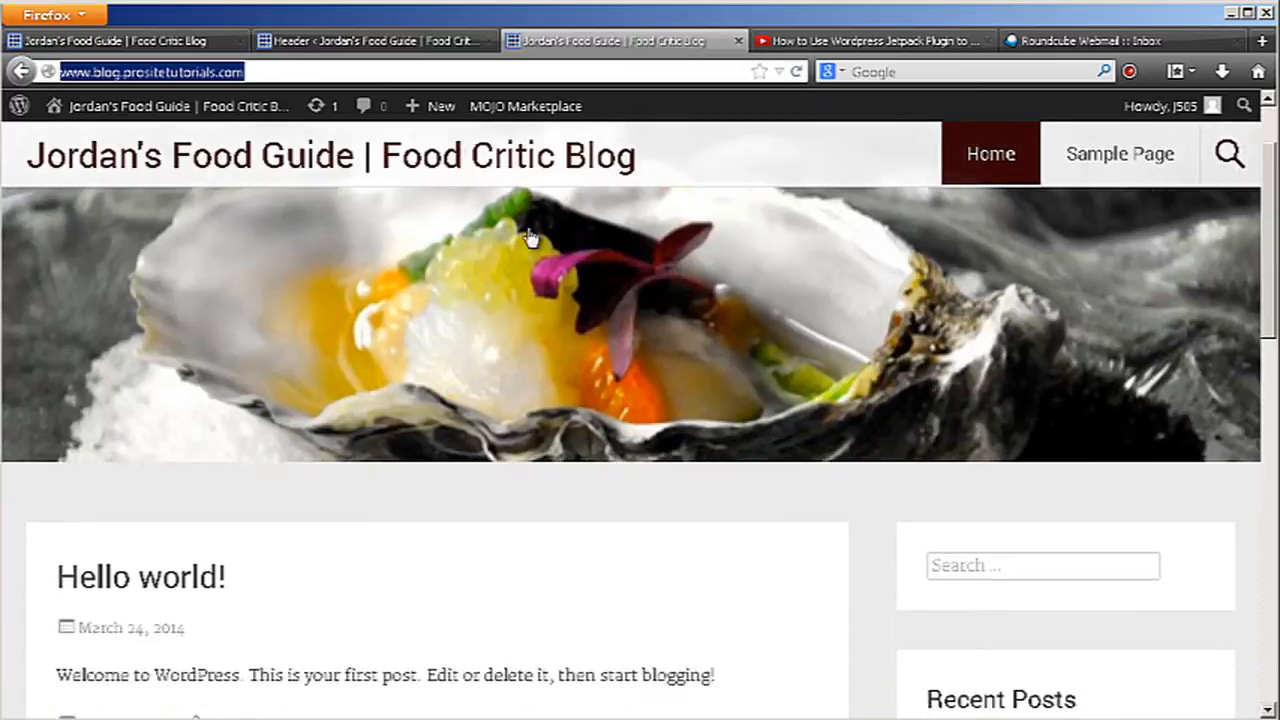
scroll(451, 309, up, 5)
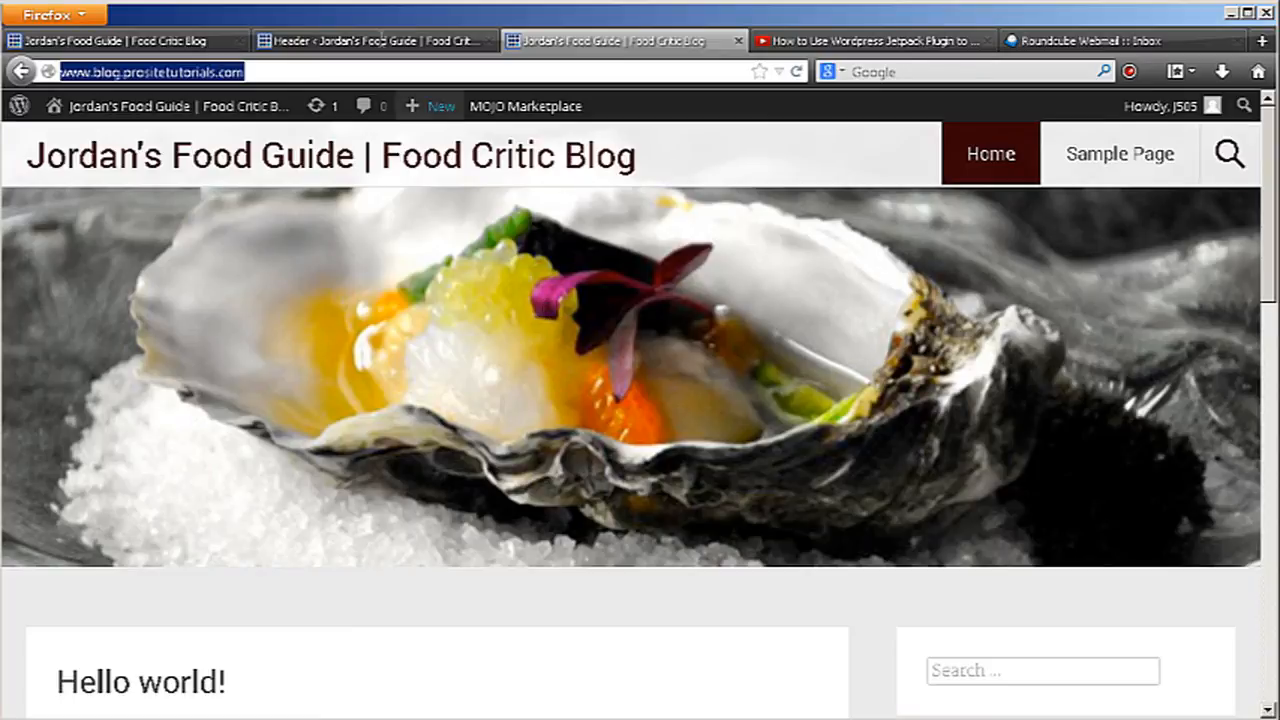
- Search Plugins > Add New for jetpack, finding Jetpack by WordPress.com 2.9.2 installed
click(331, 38)
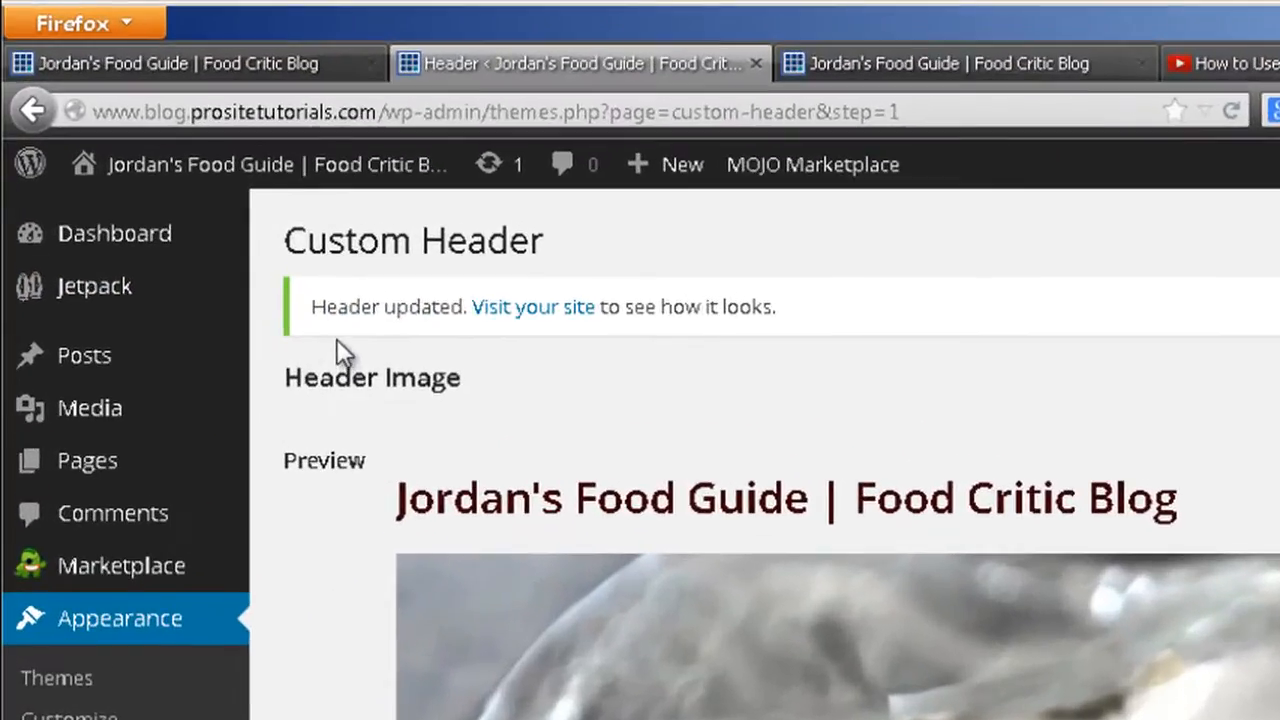
mouse_move(124, 203)
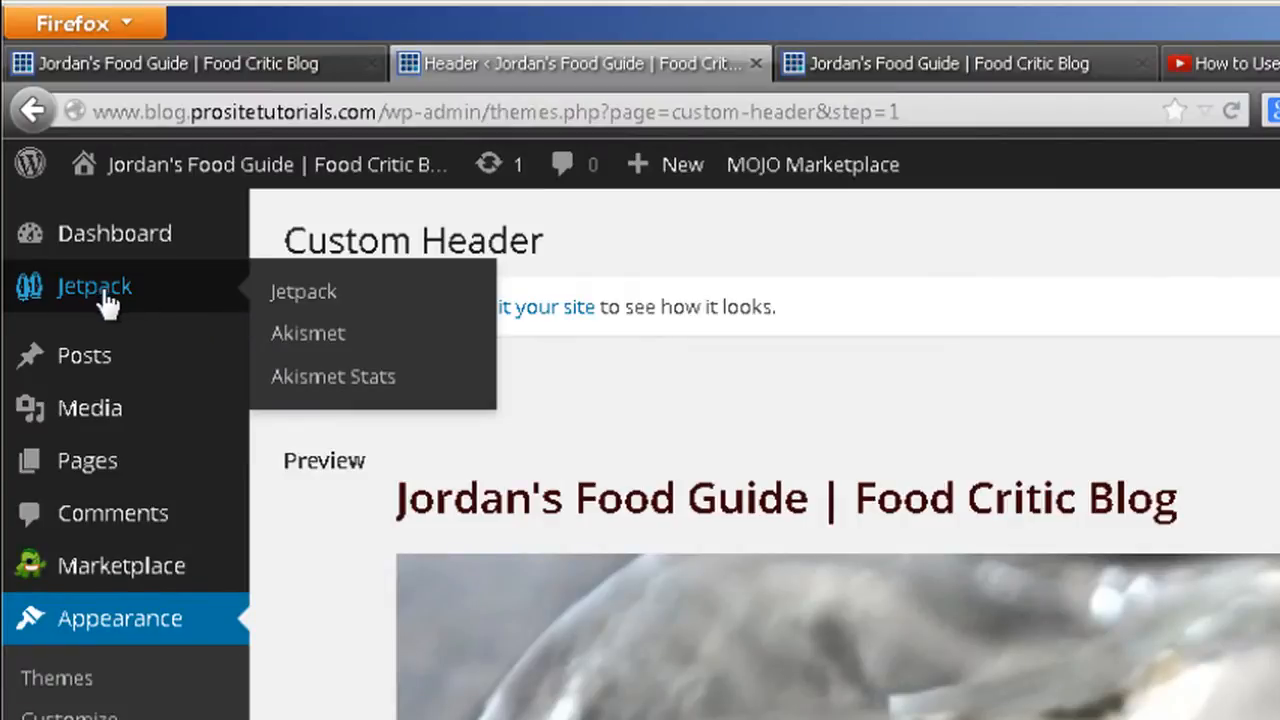
scroll(136, 300, down, 3)
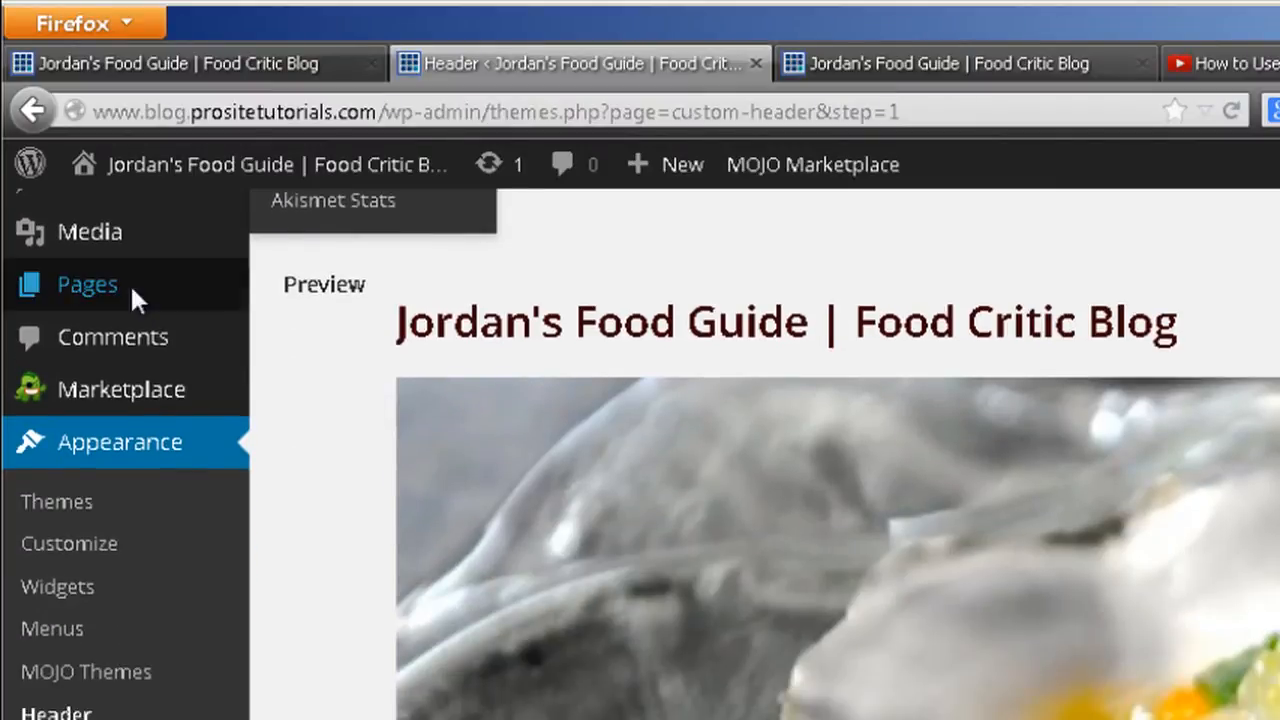
scroll(120, 540, down, 5)
mouse_move(120, 540)
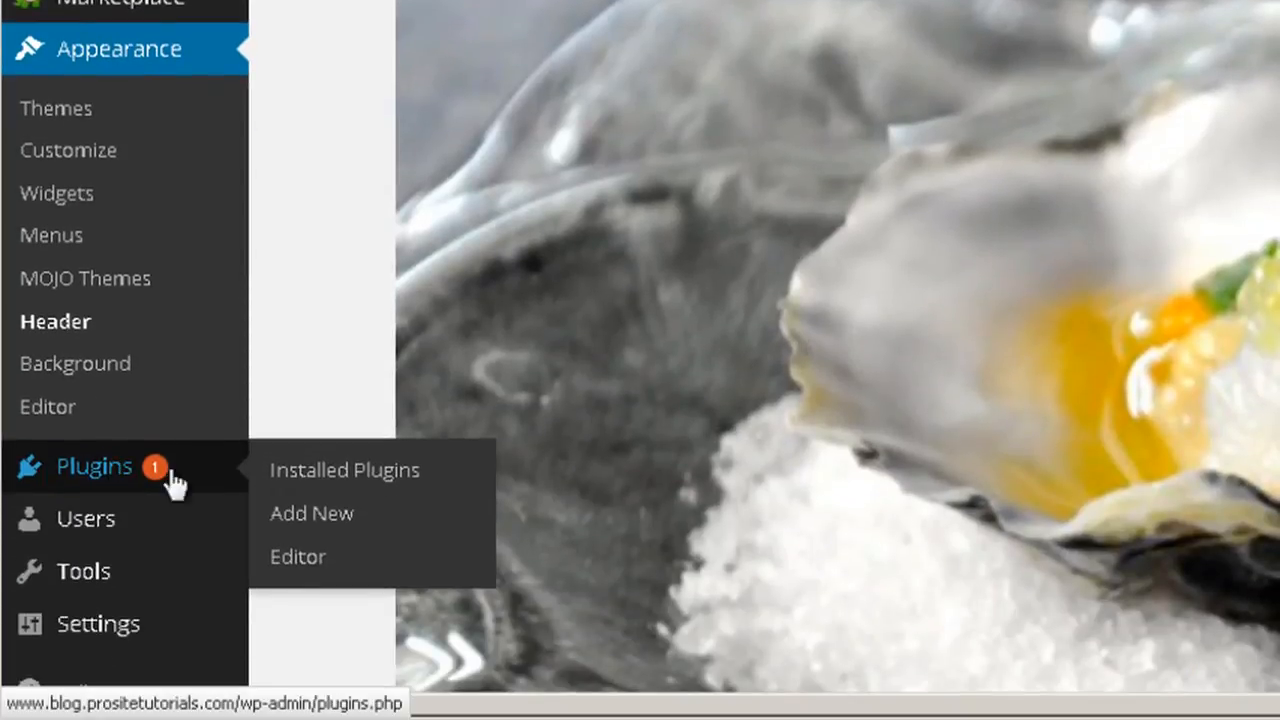
click(320, 518)
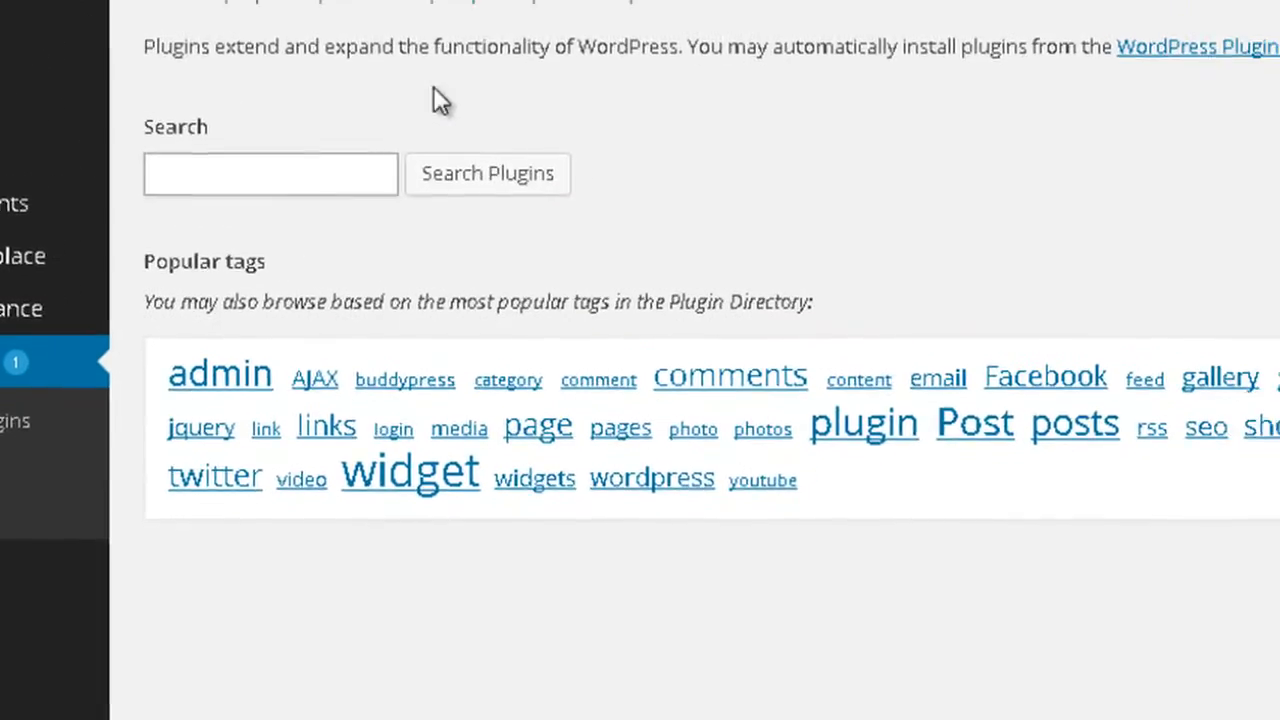
click(304, 166)
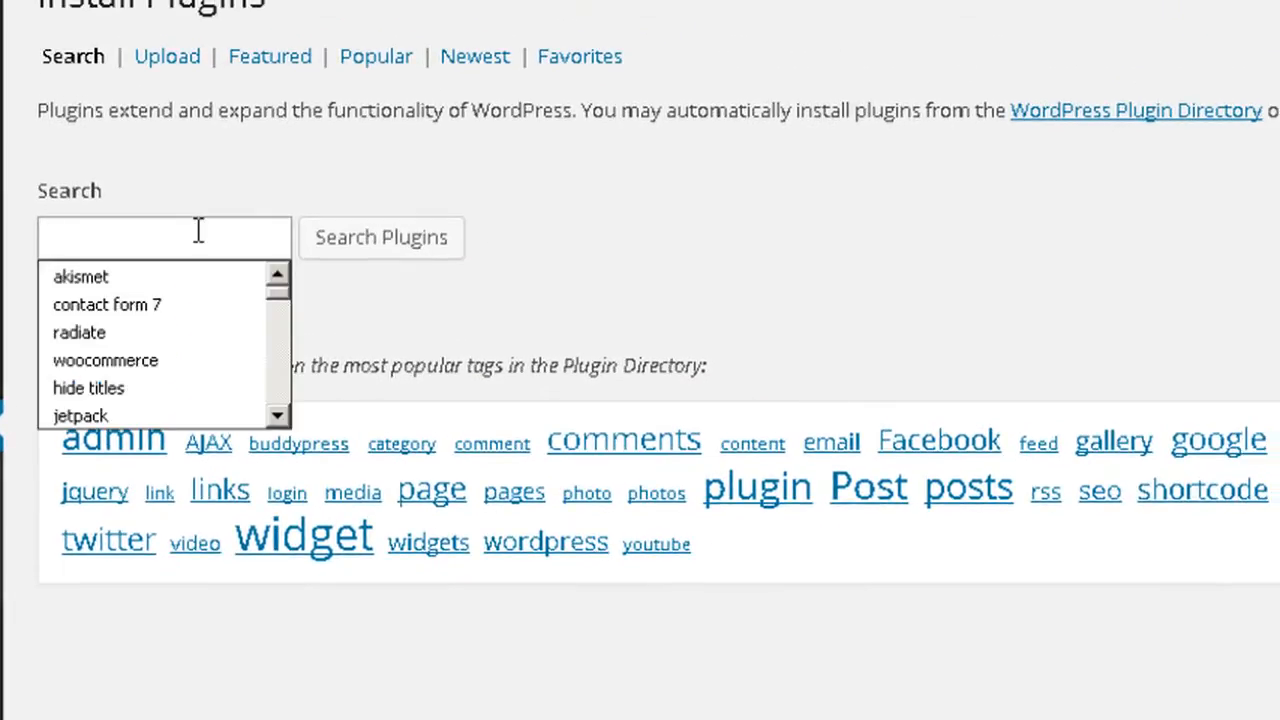
text(jetpack)
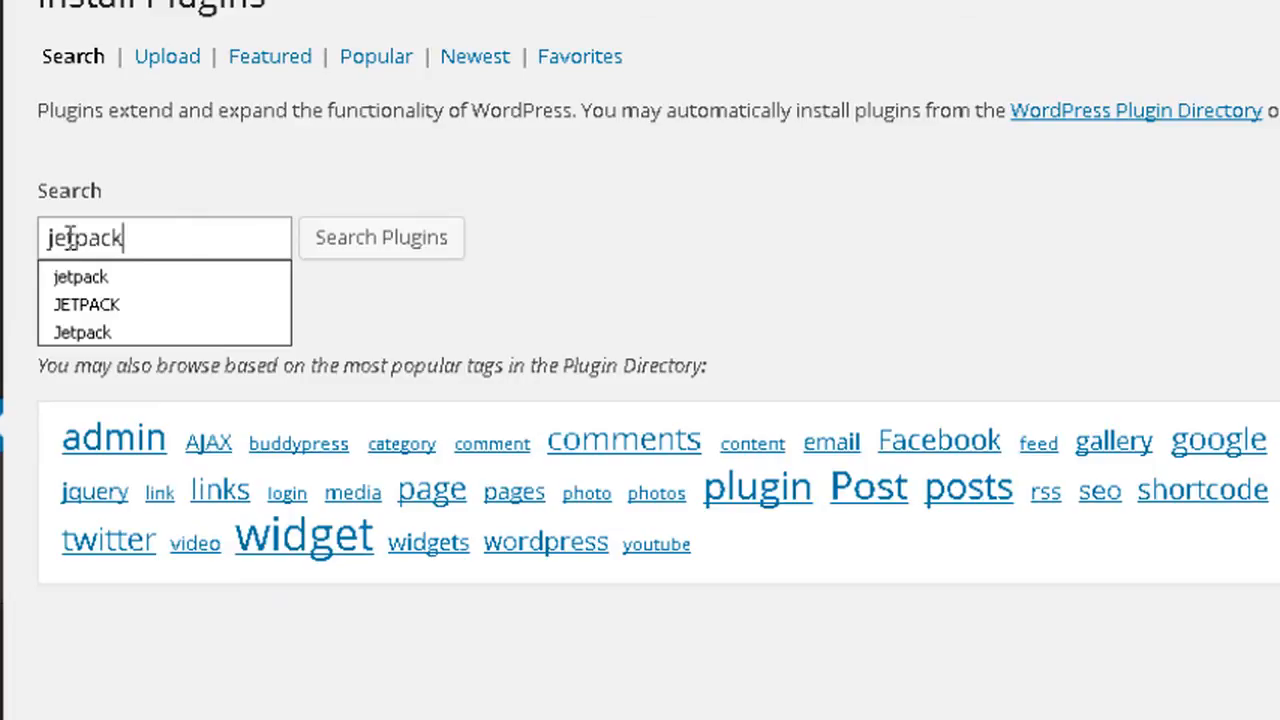
key(Escape)
click(413, 260)
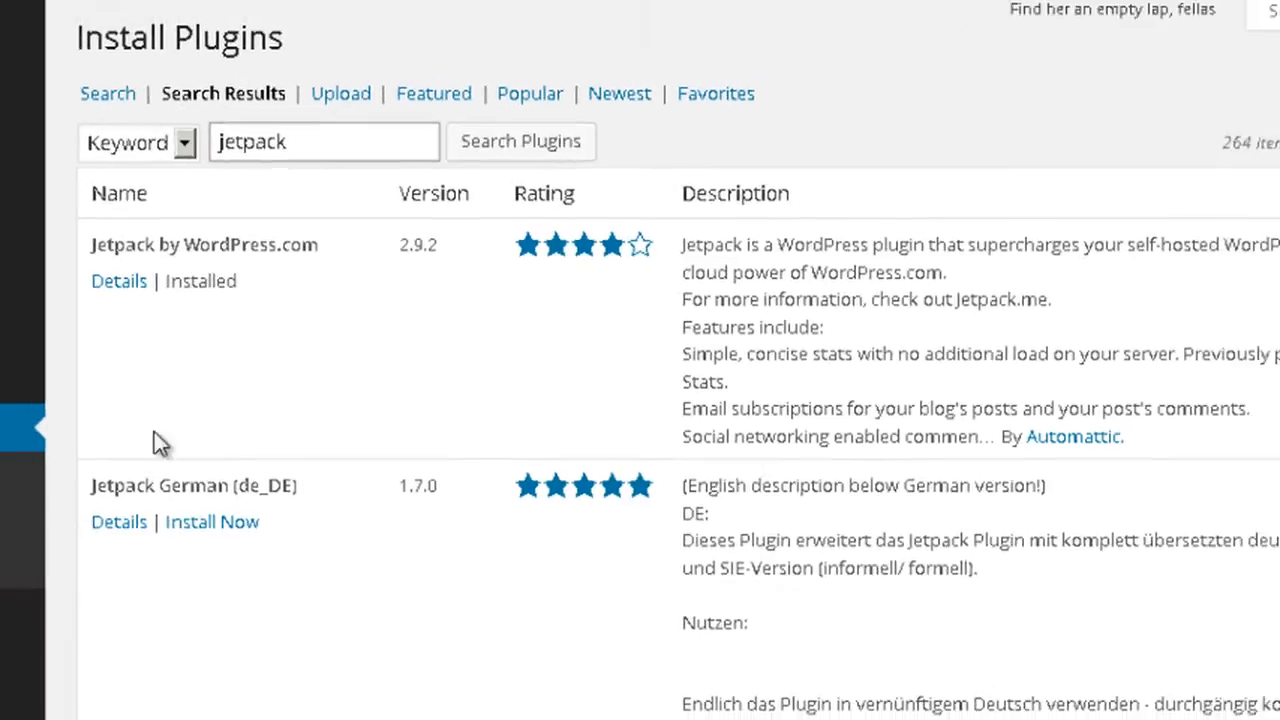
- Open the Jetpack dashboard and scroll through its list of feature modules
mouse_move(131, 235)
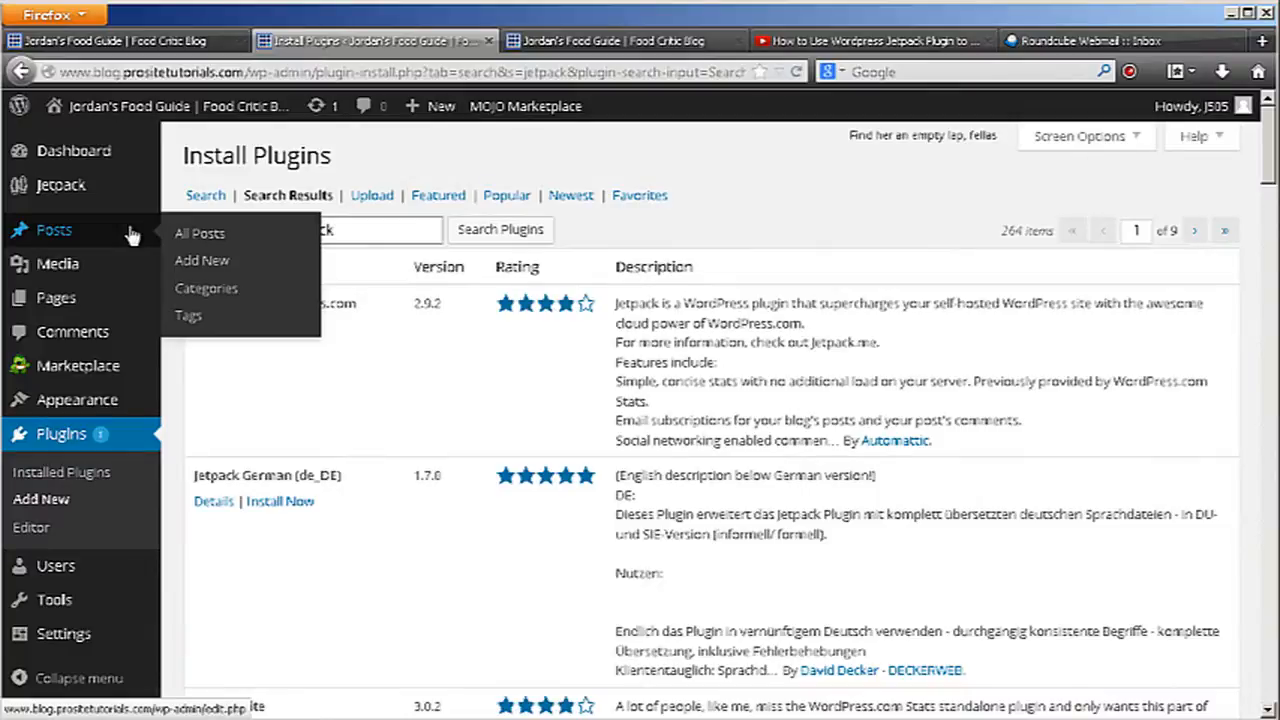
mouse_move(110, 186)
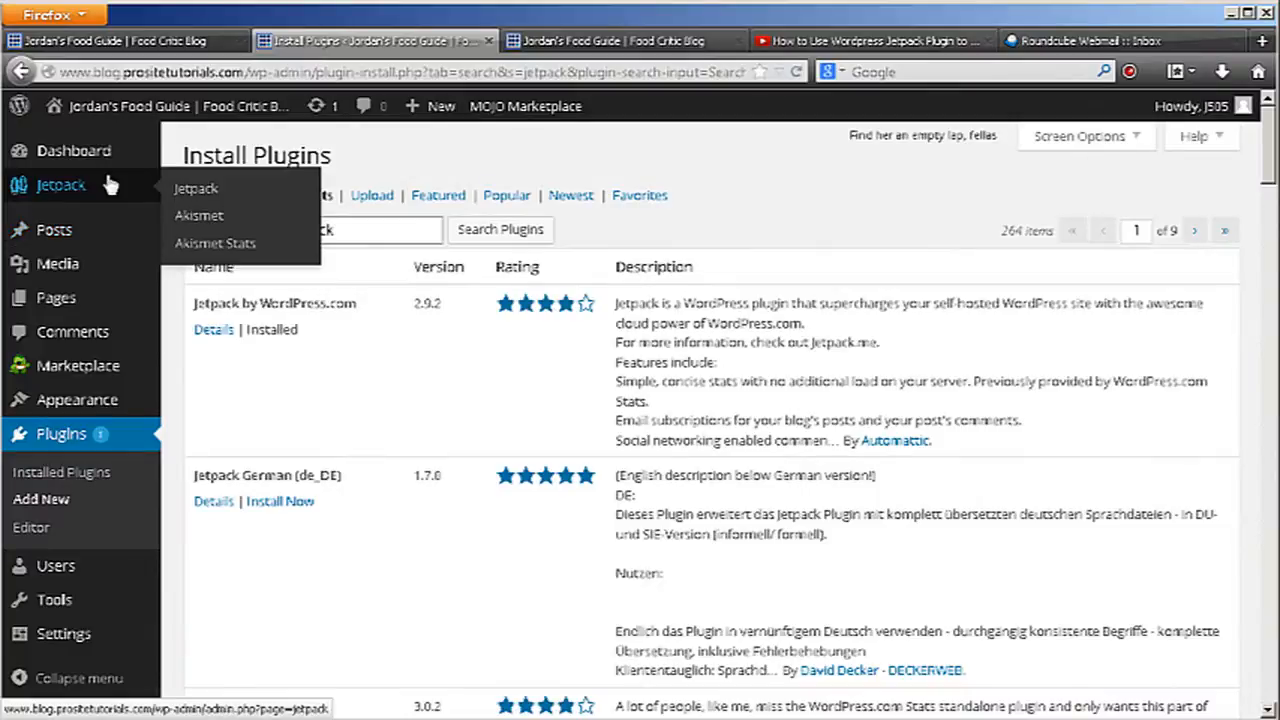
click(193, 188)
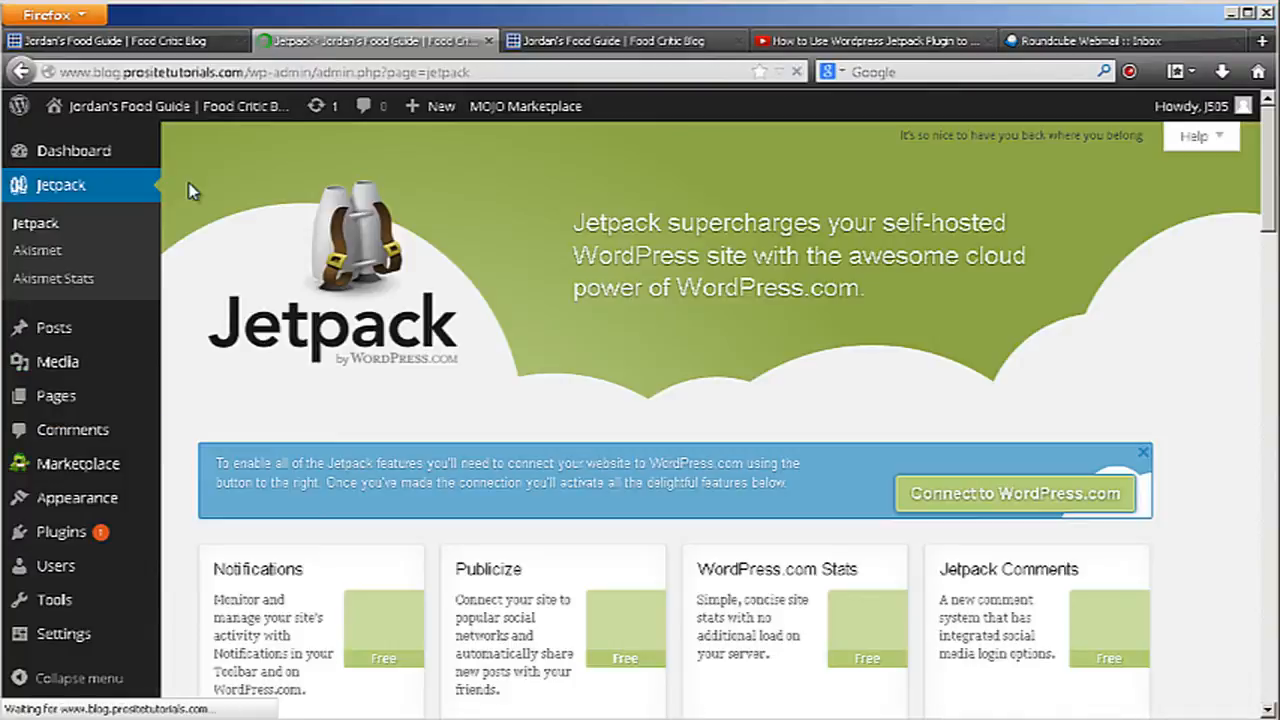
scroll(195, 181, down, 1)
scroll(197, 187, down, 4)
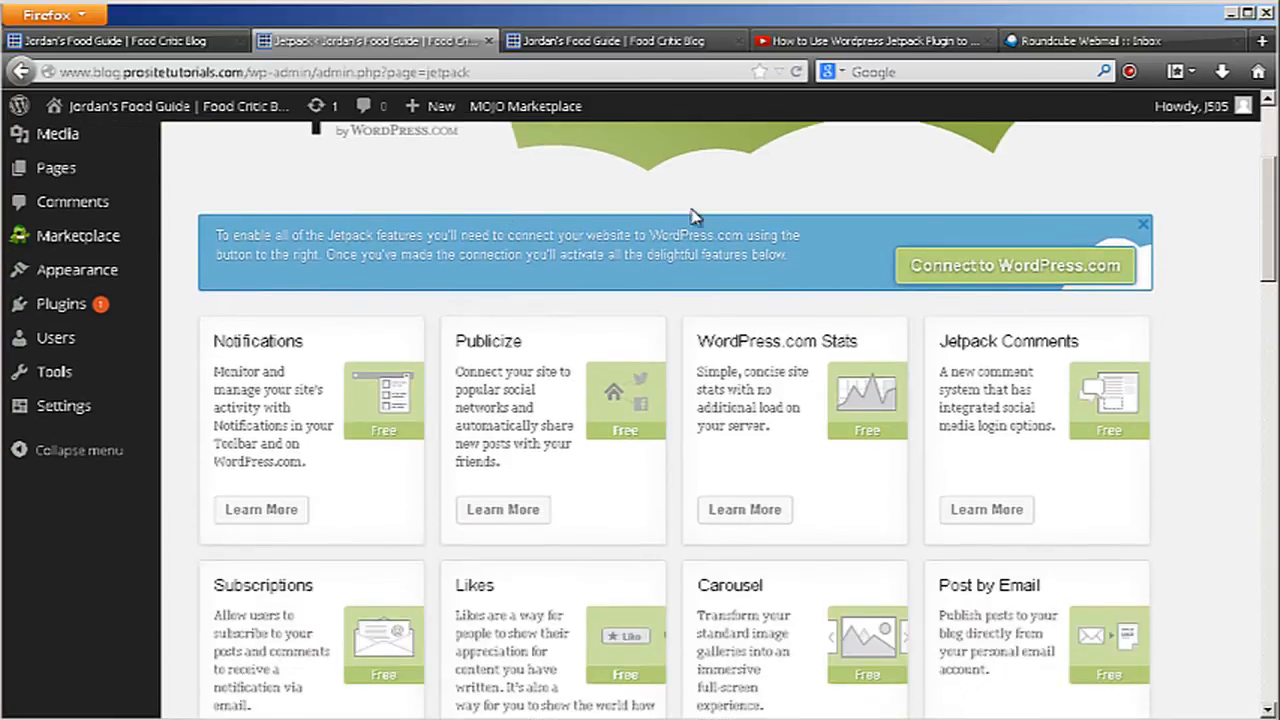
scroll(697, 215, down, 2)
scroll(697, 215, down, 6)
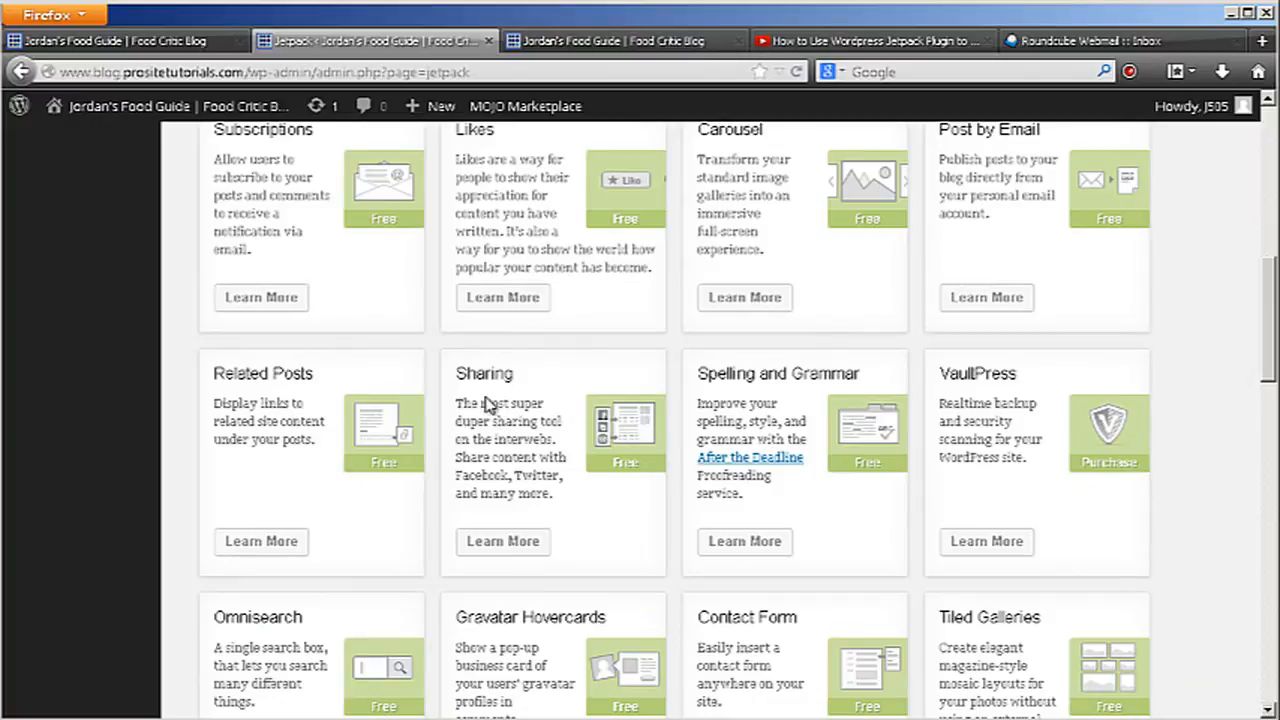
scroll(497, 337, down, 14)
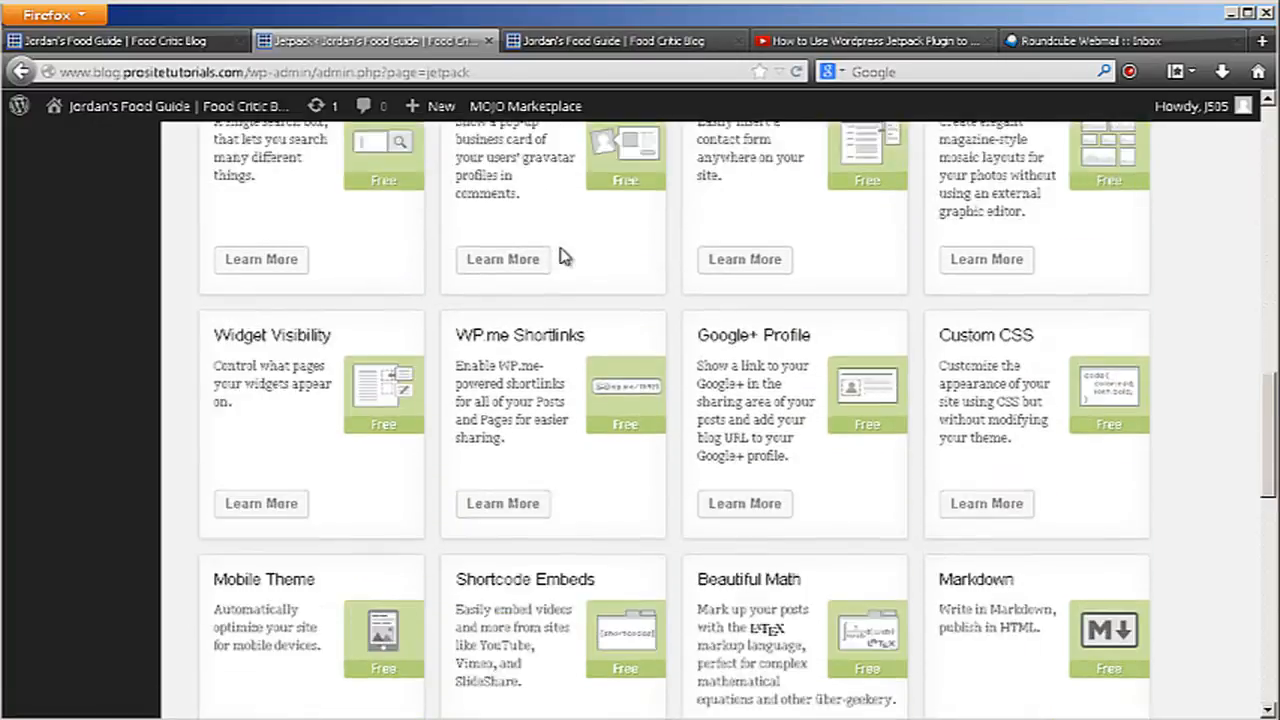
scroll(537, 369, down, 9)
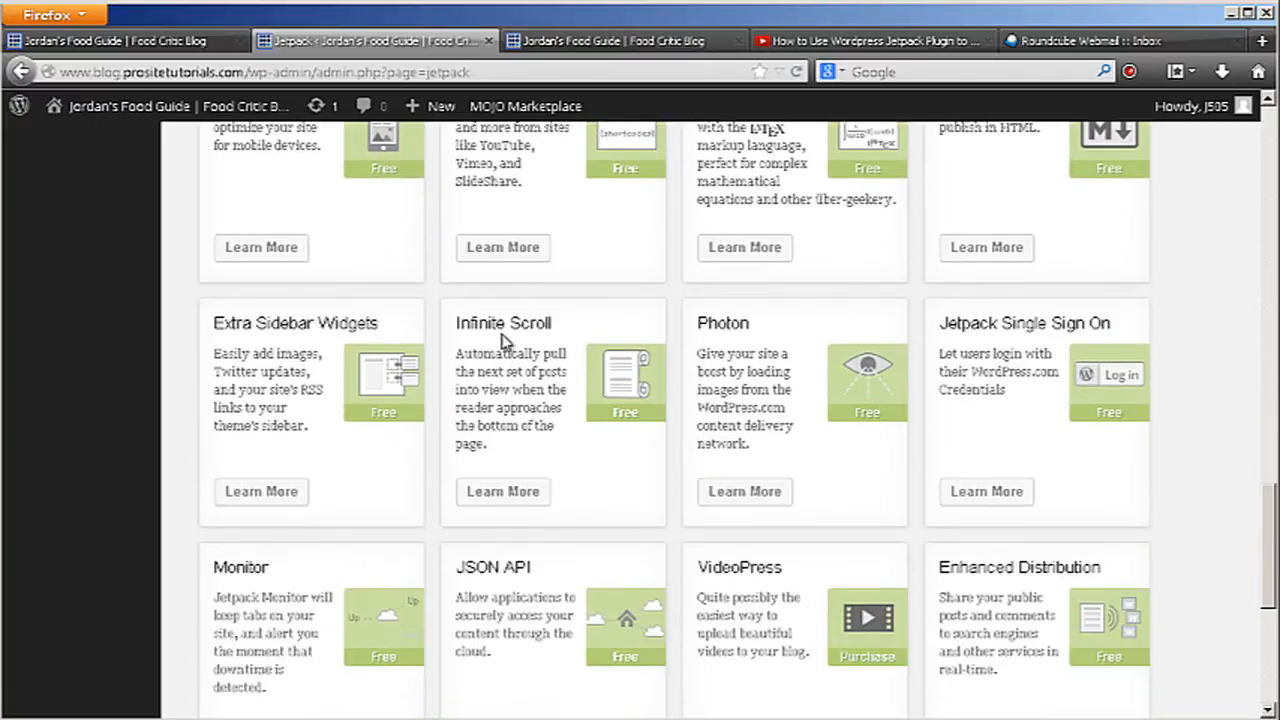
scroll(475, 295, down, 4)
scroll(705, 286, up, 18)
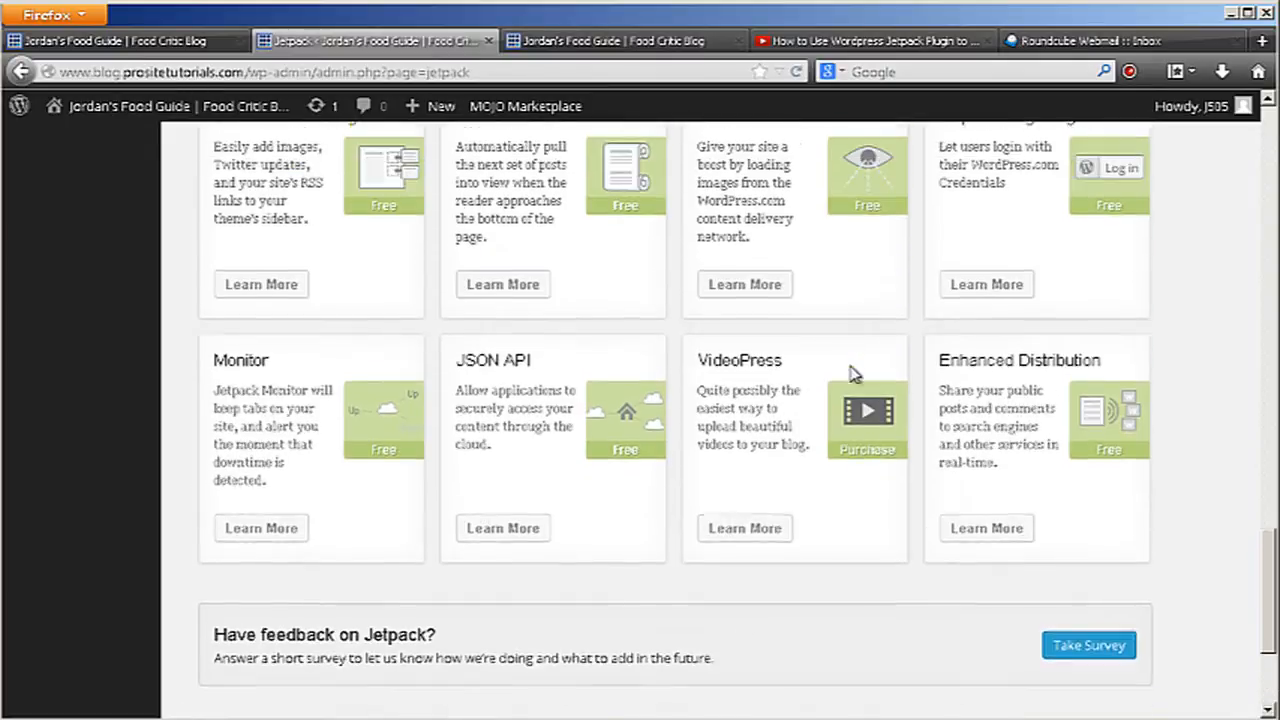
scroll(845, 369, up, 20)
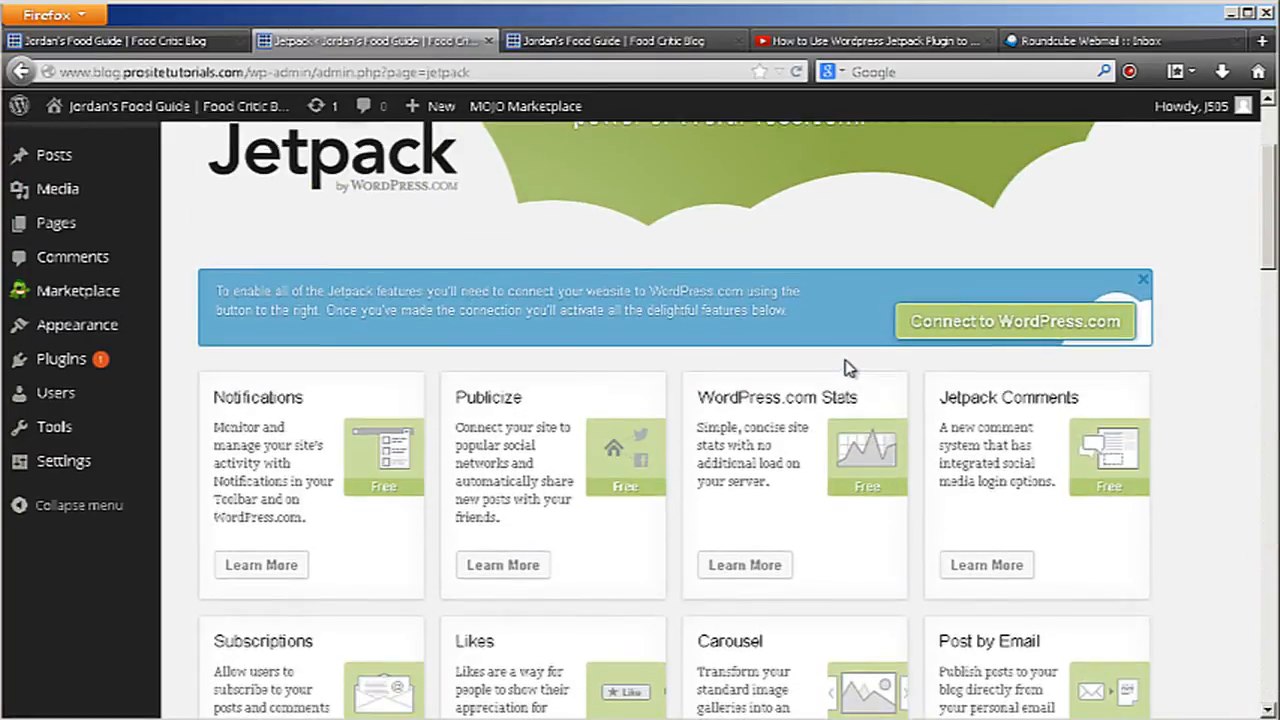
scroll(810, 300, down, 2)
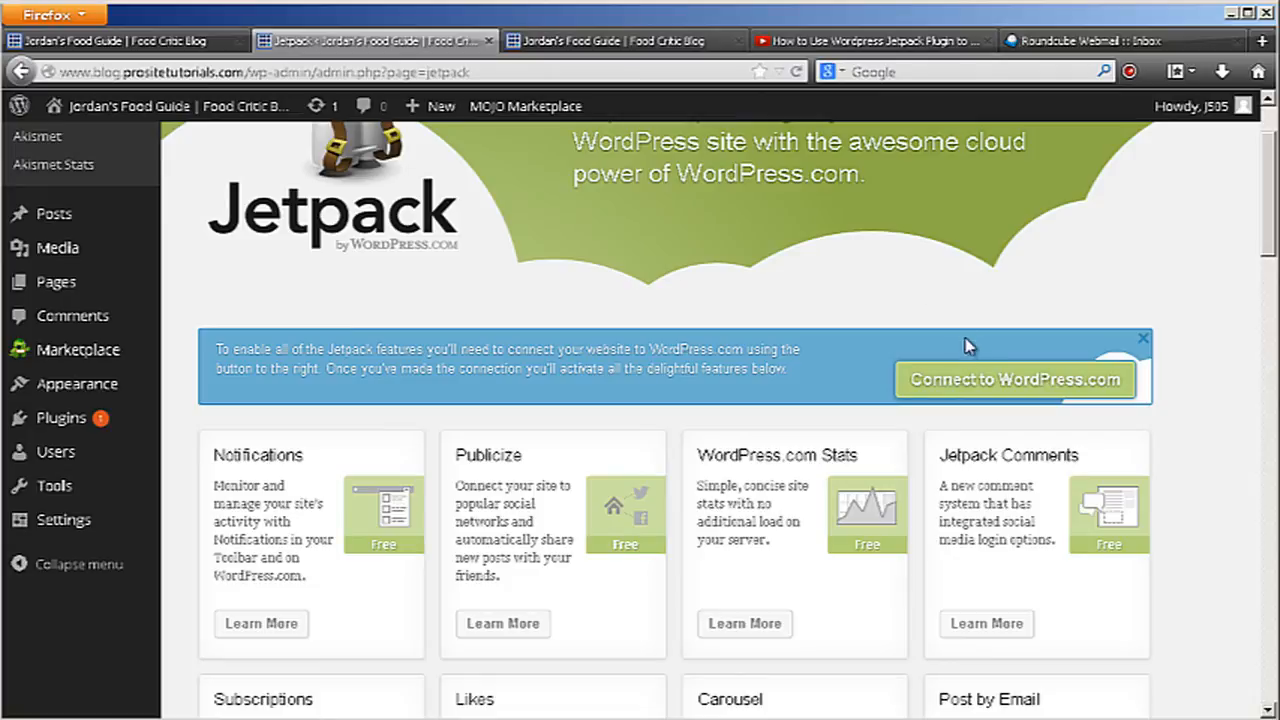
- Connect to WordPress.com, switching accounts and authorizing Jetpack with the account's username and password
click(960, 380)
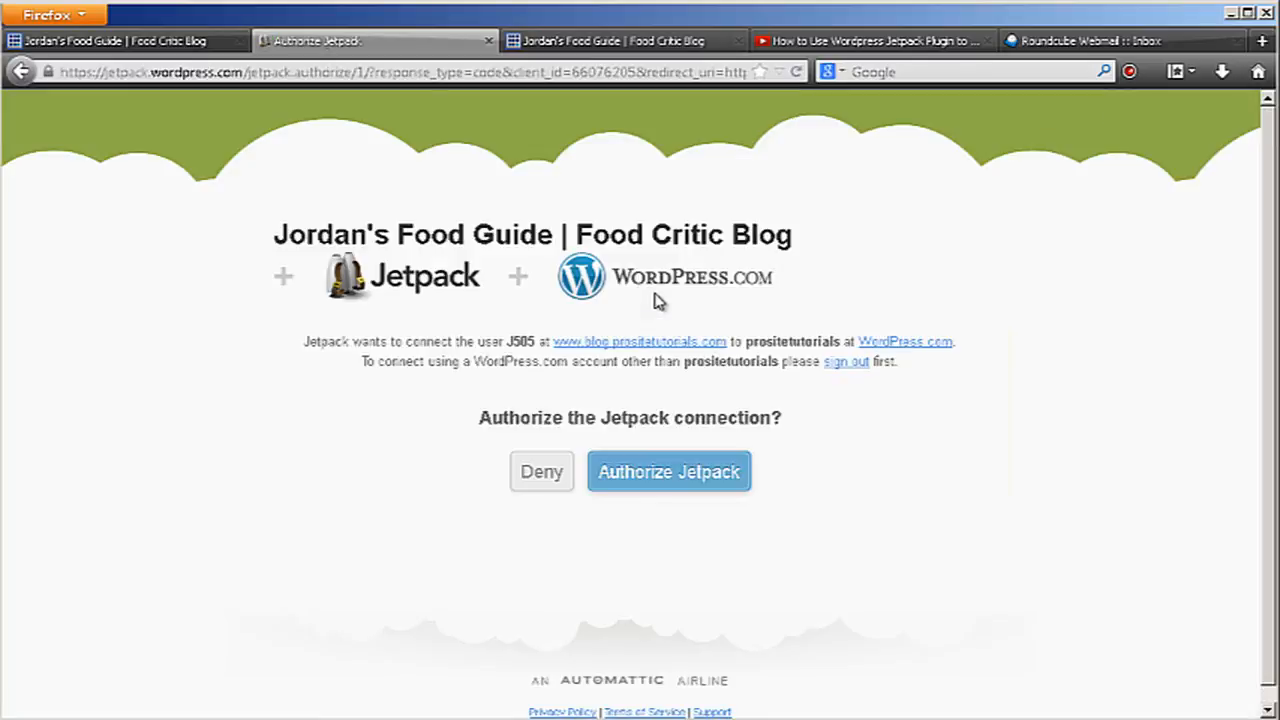
click(857, 366)
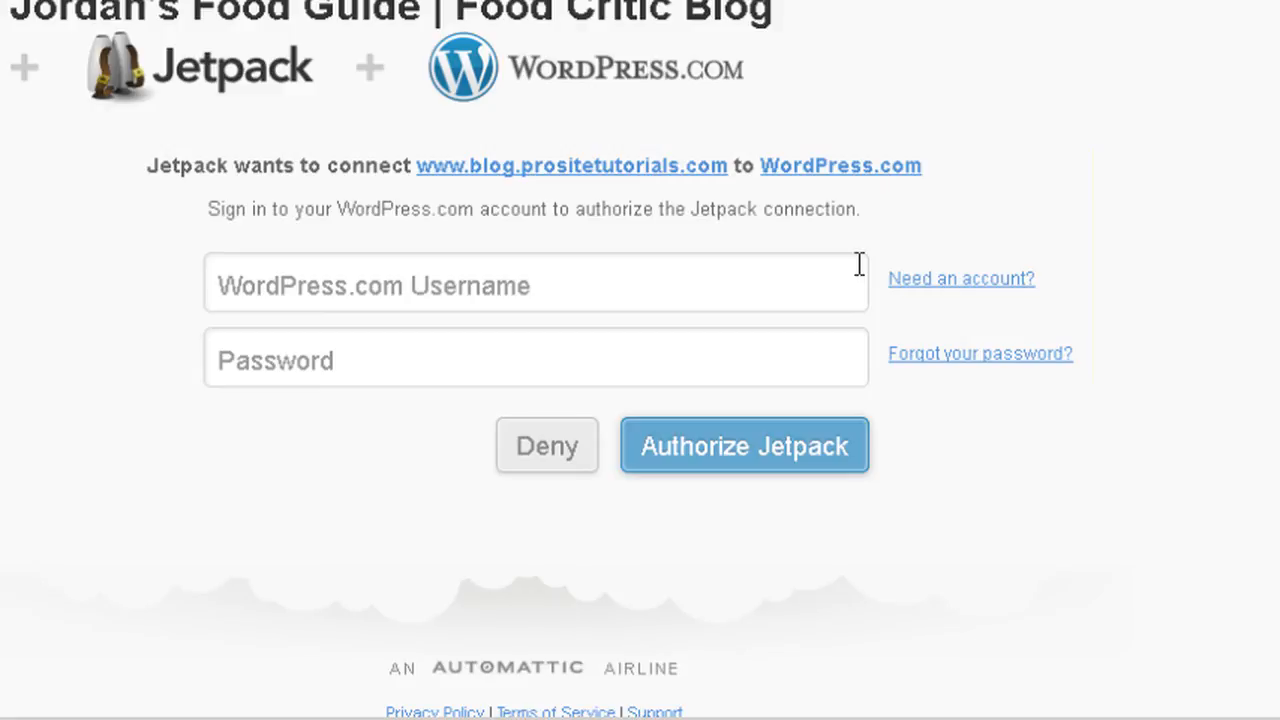
click(487, 292)
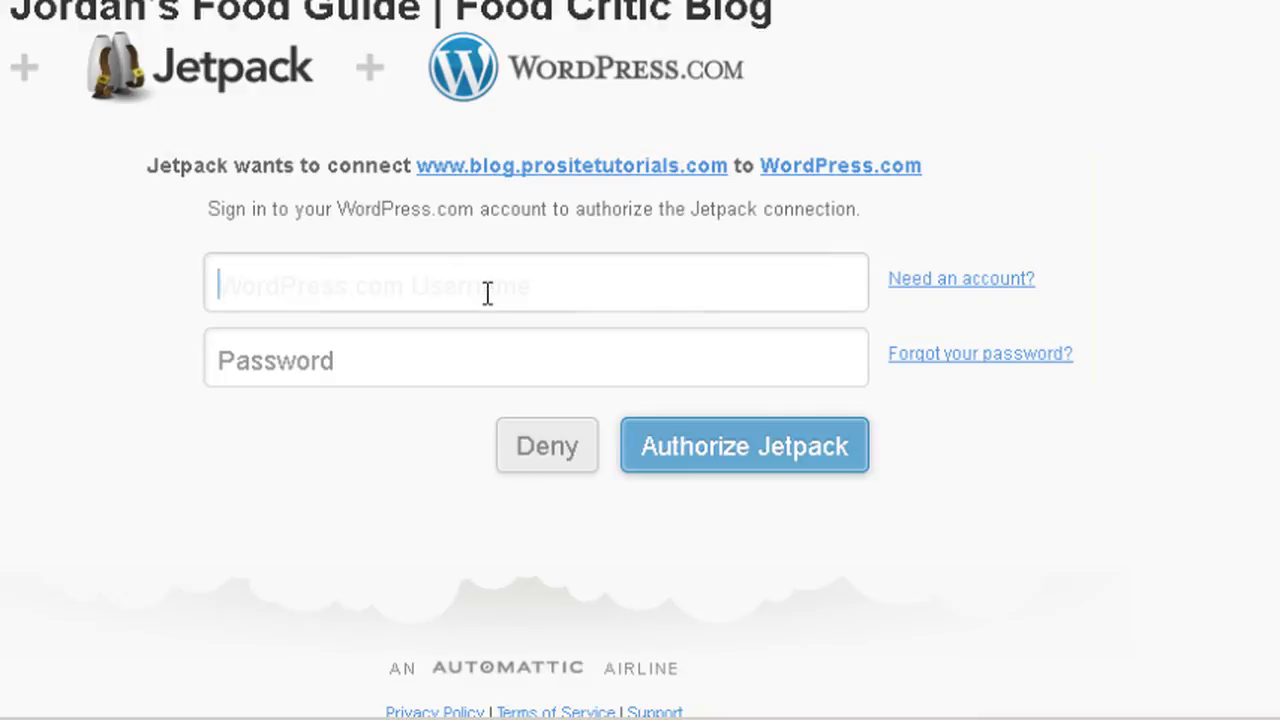
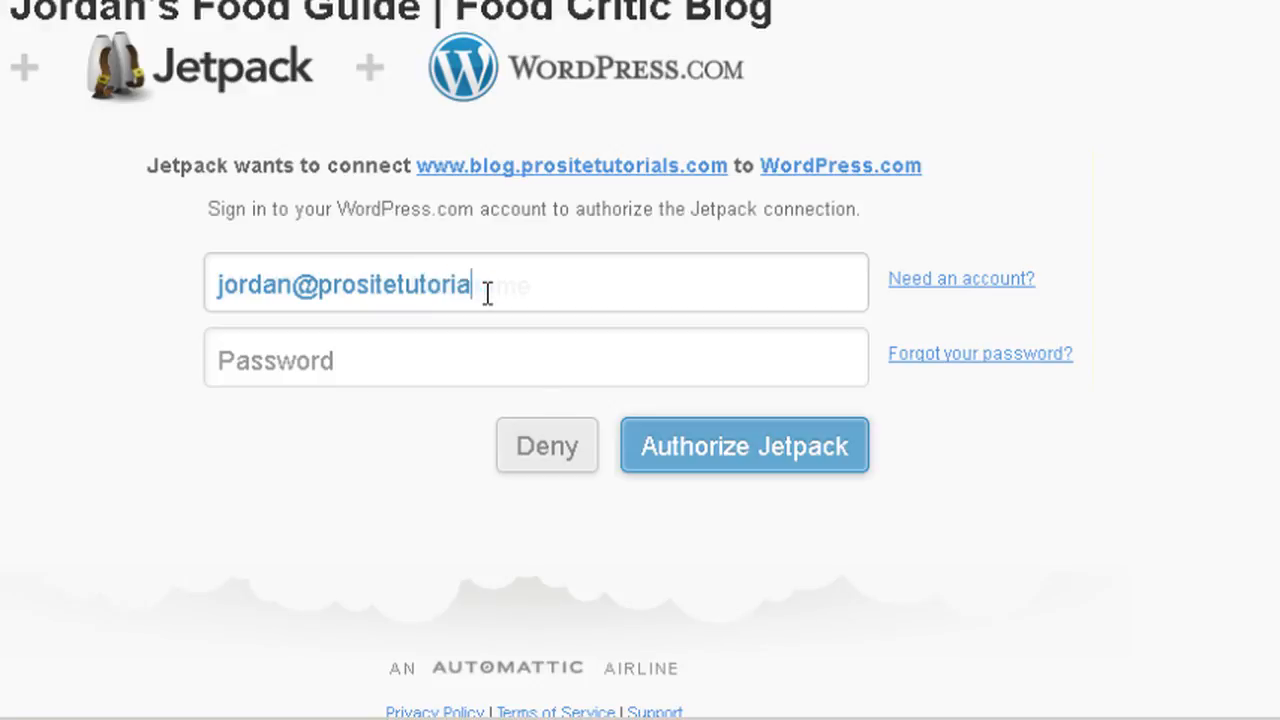
key(Tab)
text(*********)
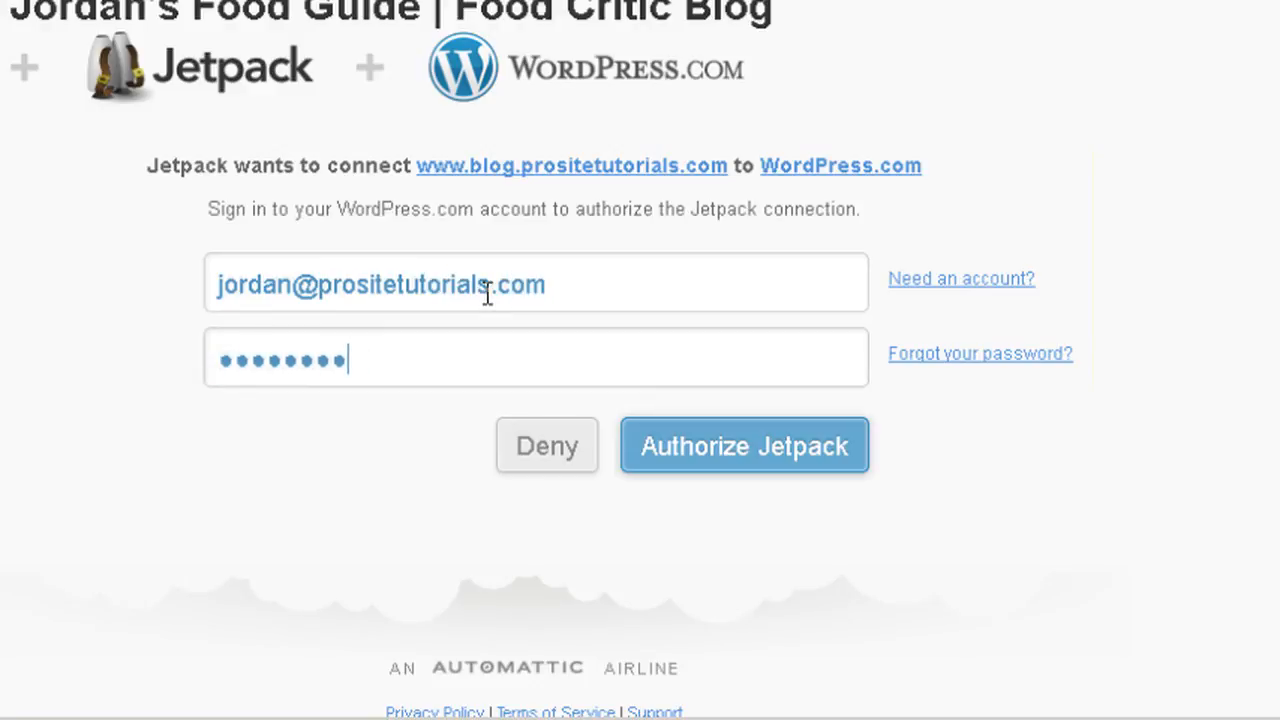
key(Return)
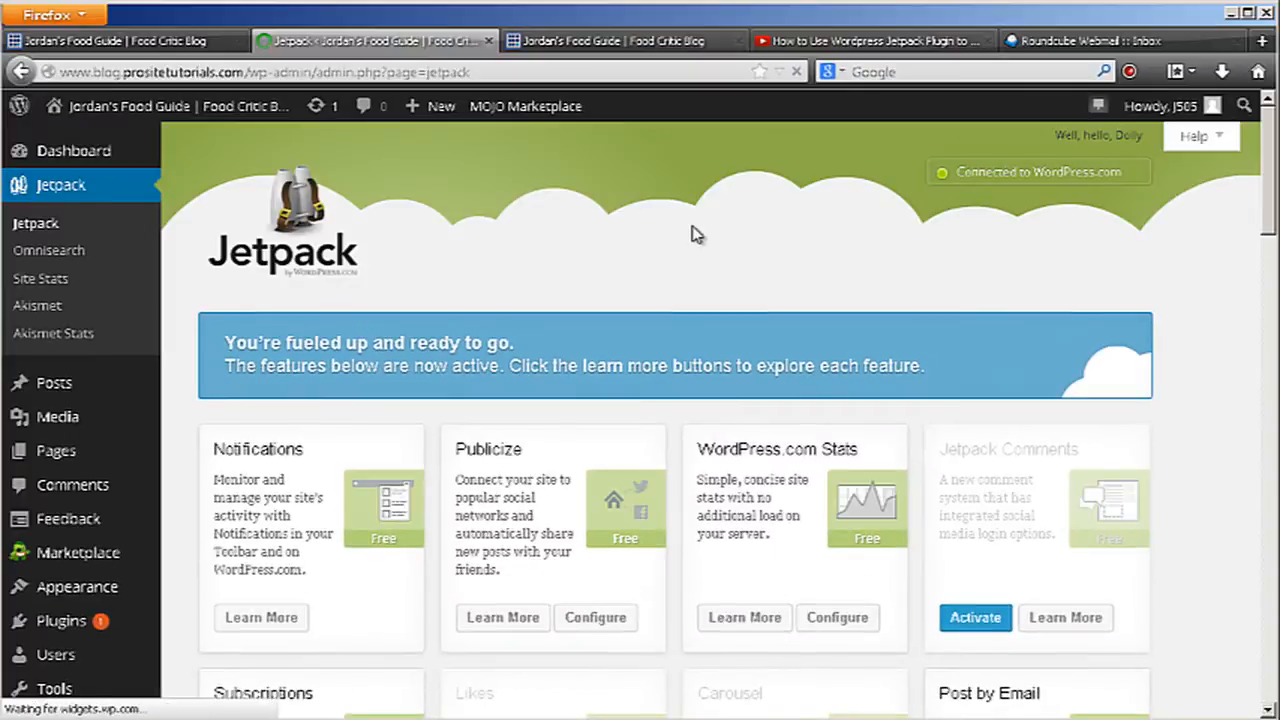
- Scroll the live front page down to the Hello world! post and back to the oyster header
scroll(697, 234, down, 2)
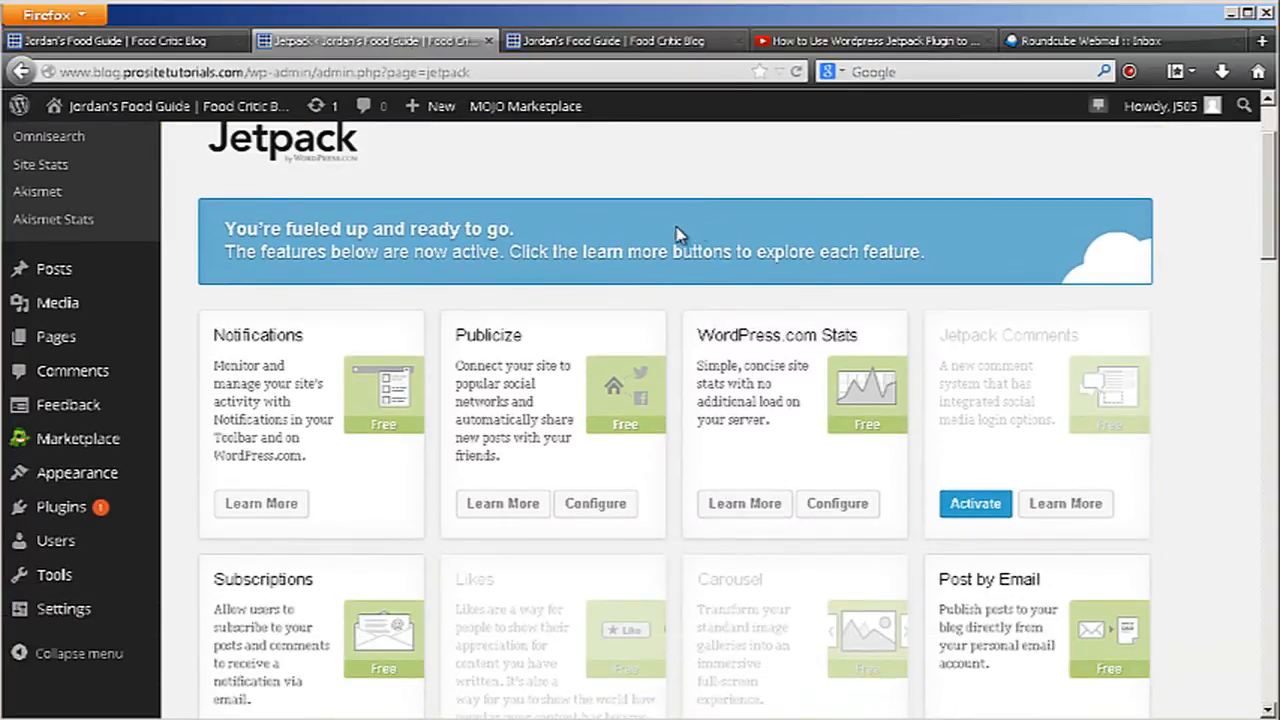
scroll(391, 237, down, 2)
scroll(852, 471, down, 4)
scroll(852, 471, down, 20)
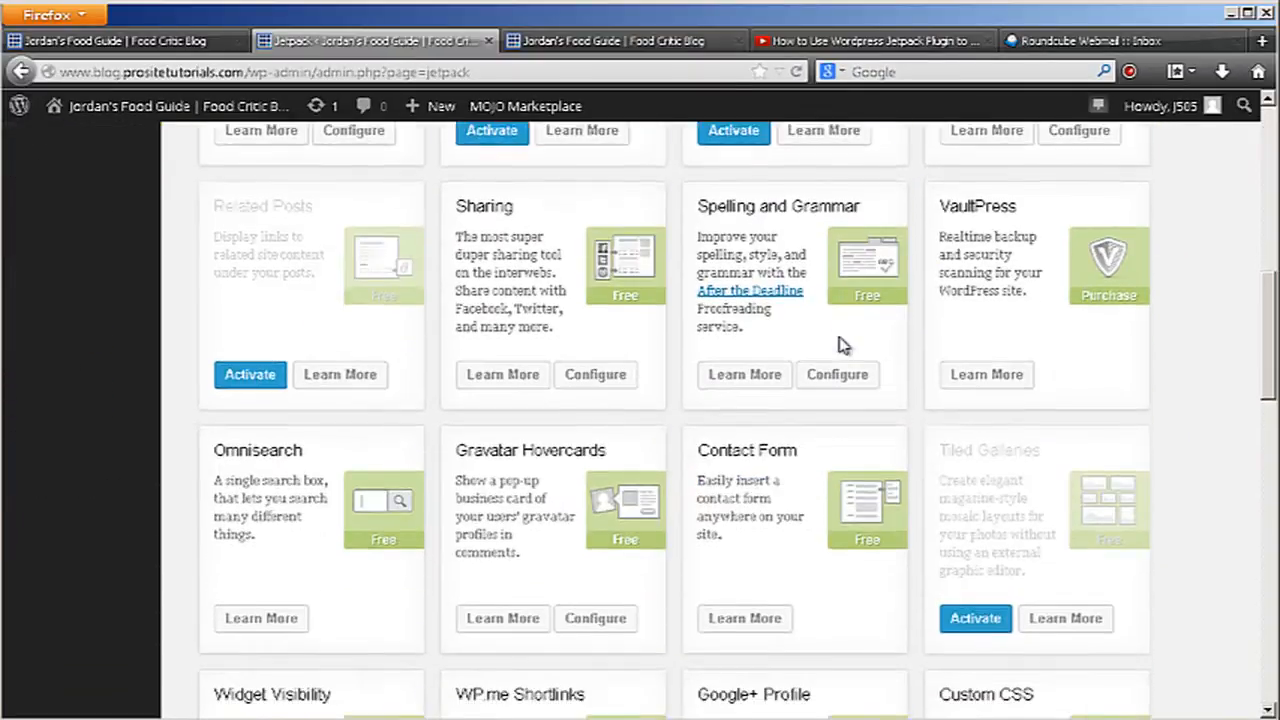
scroll(826, 340, down, 6)
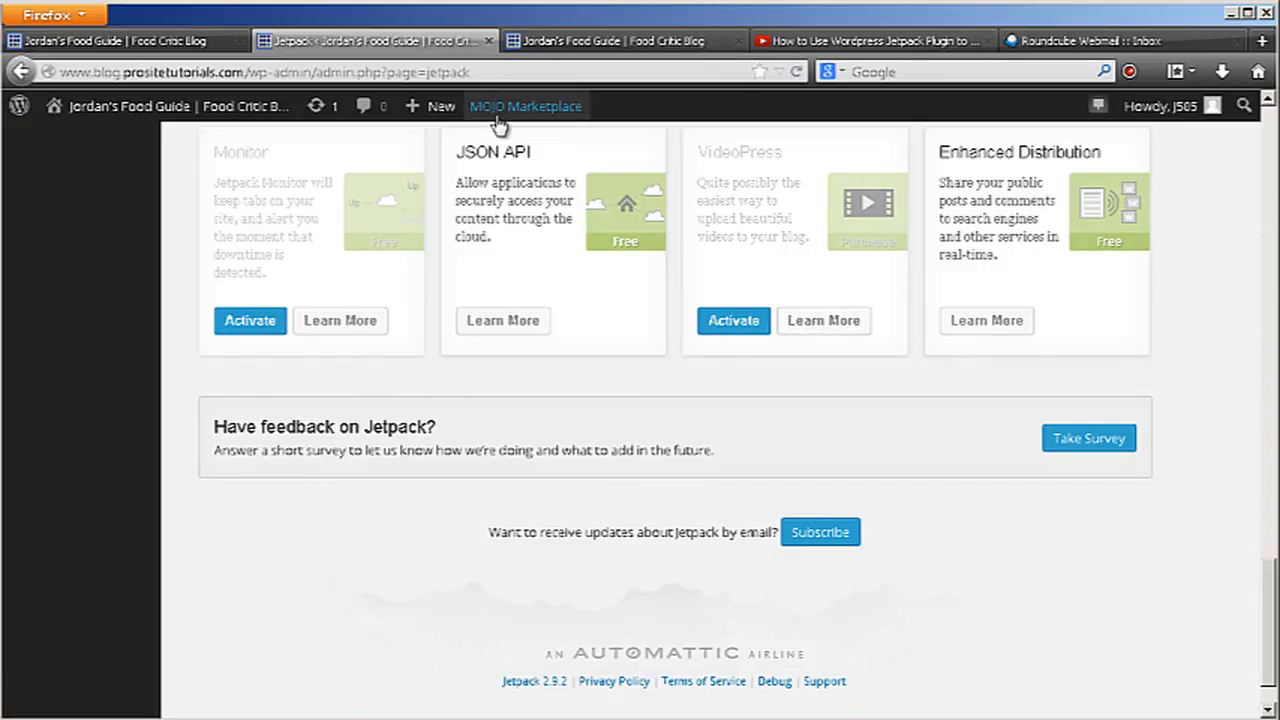
scroll(62, 184, up, 2)
scroll(206, 191, up, 18)
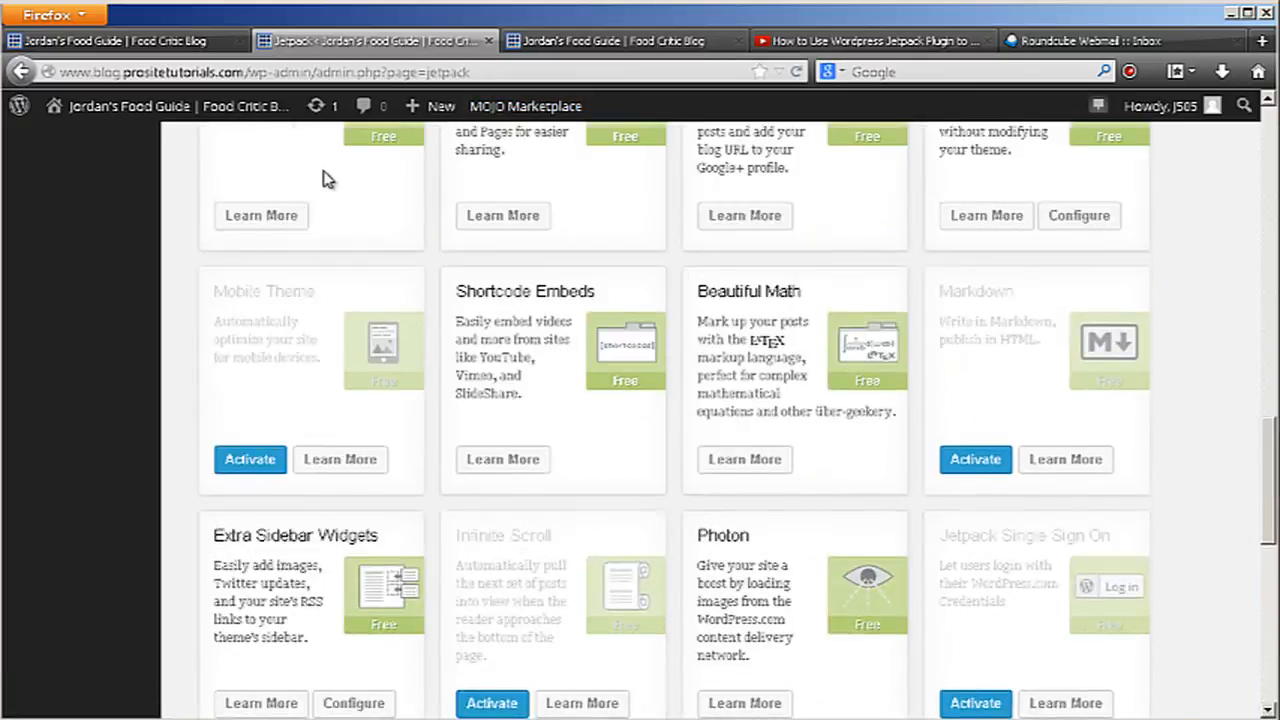
scroll(330, 175, up, 10)
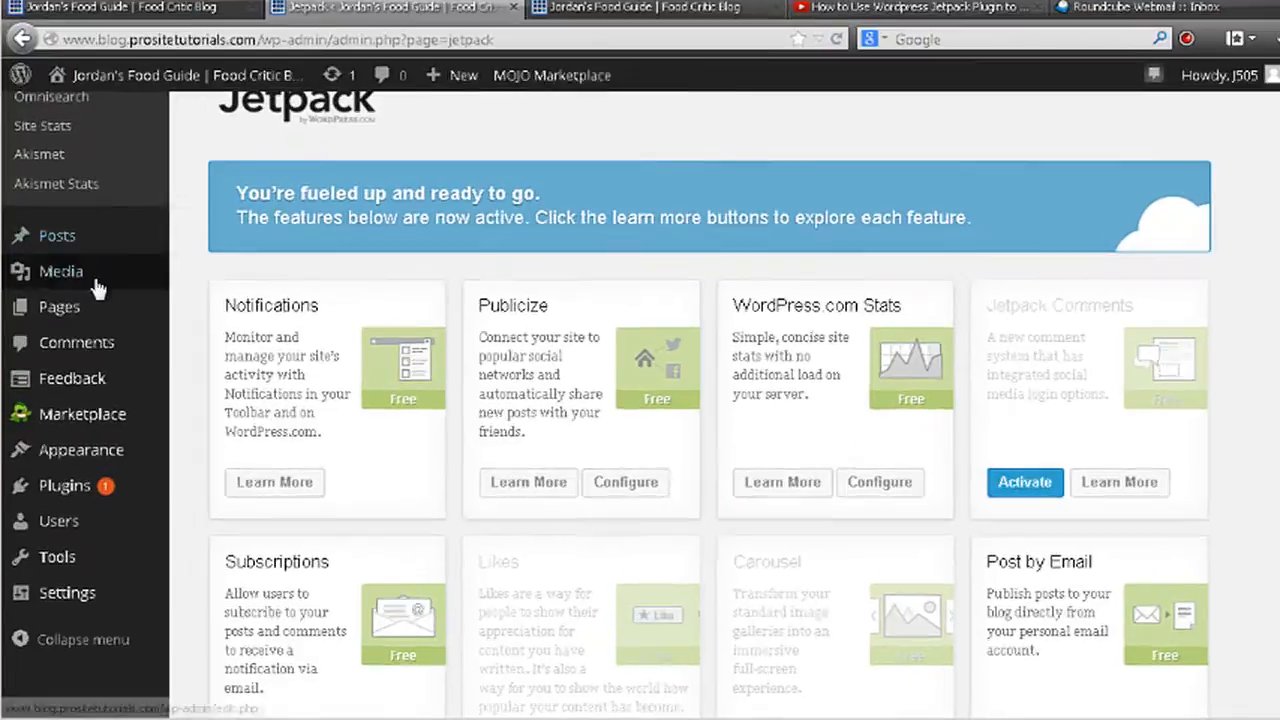
mouse_move(82, 307)
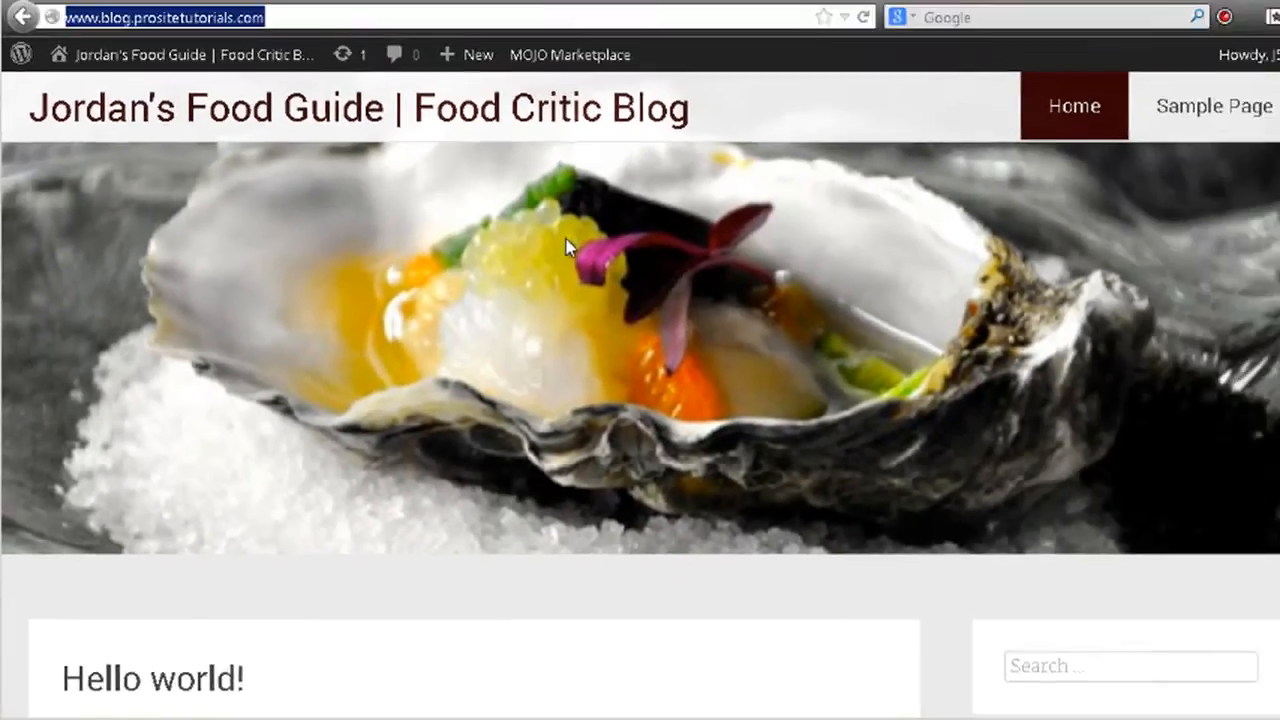
scroll(520, 280, down, 5)
scroll(521, 284, up, 5)
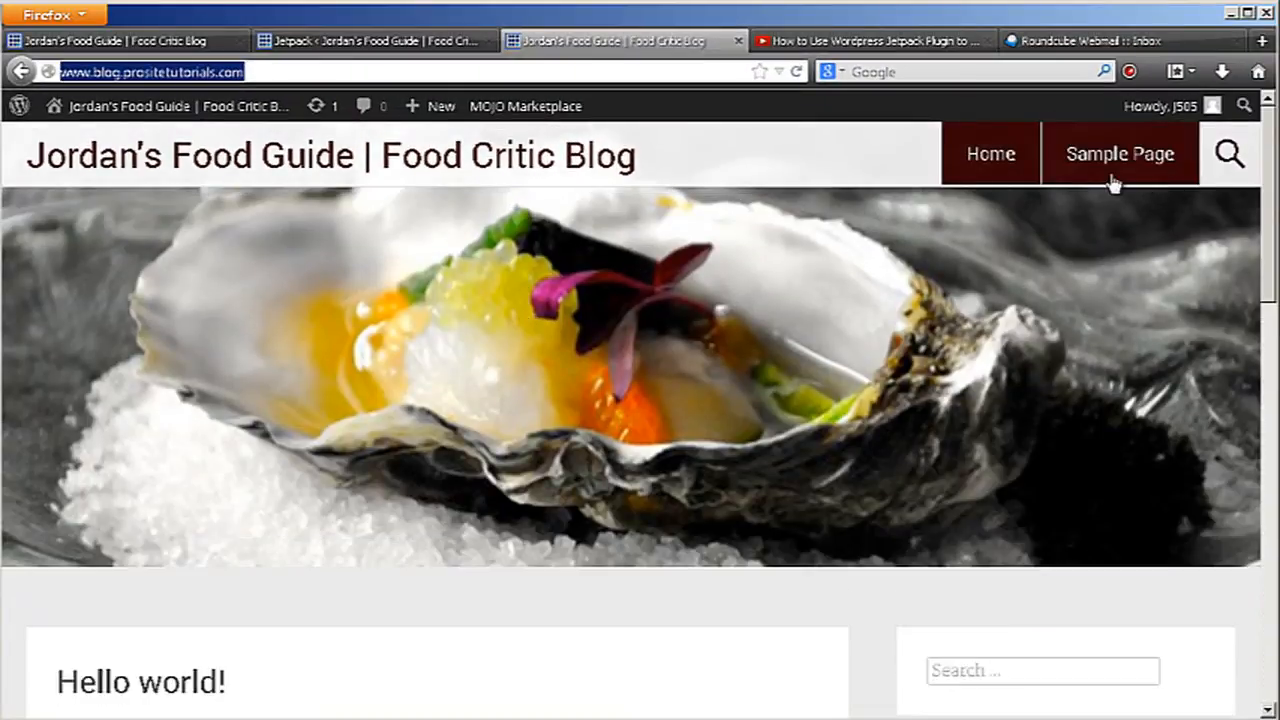
- Trash the Sample Page under Pages > All Pages, then start a new blank page
click(375, 41)
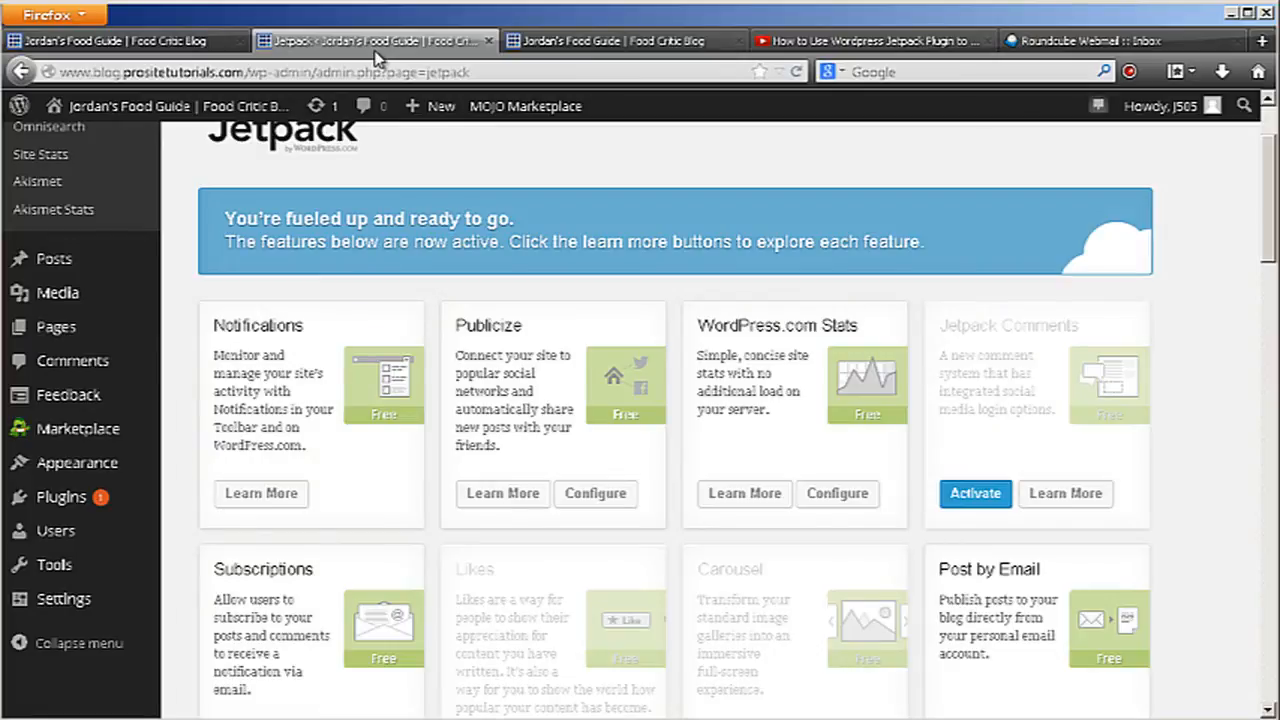
mouse_move(56, 328)
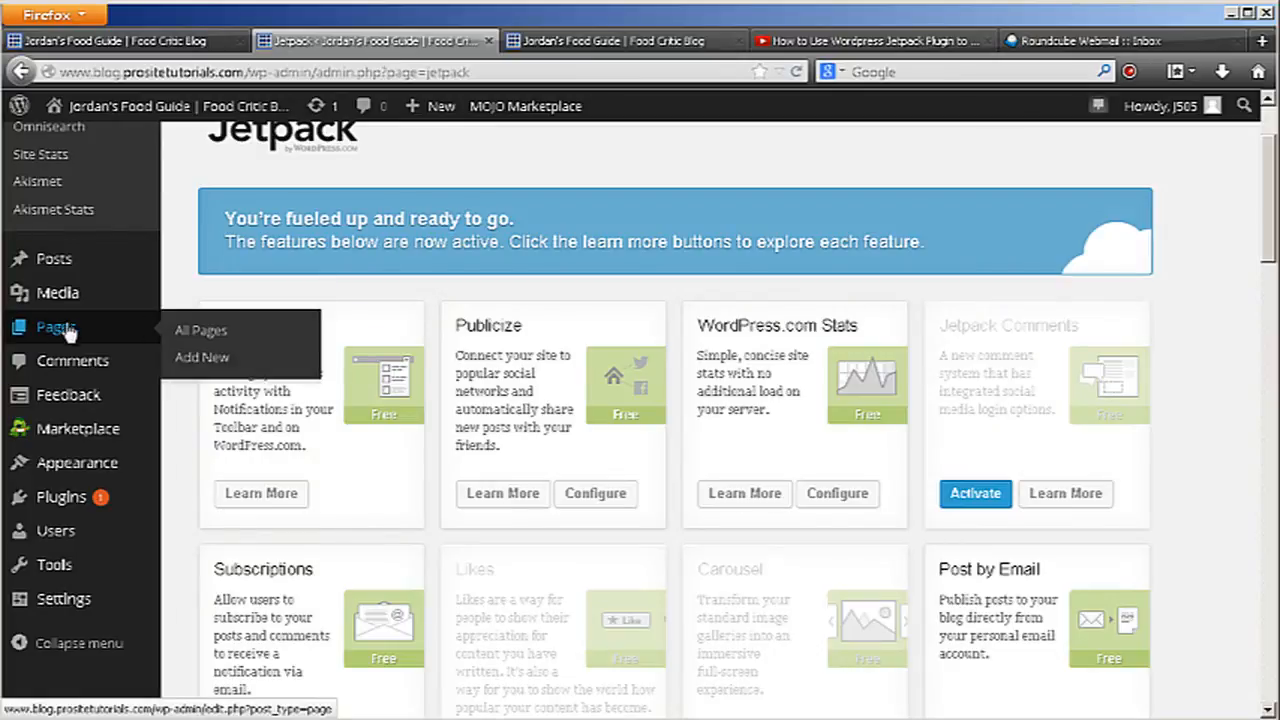
click(195, 333)
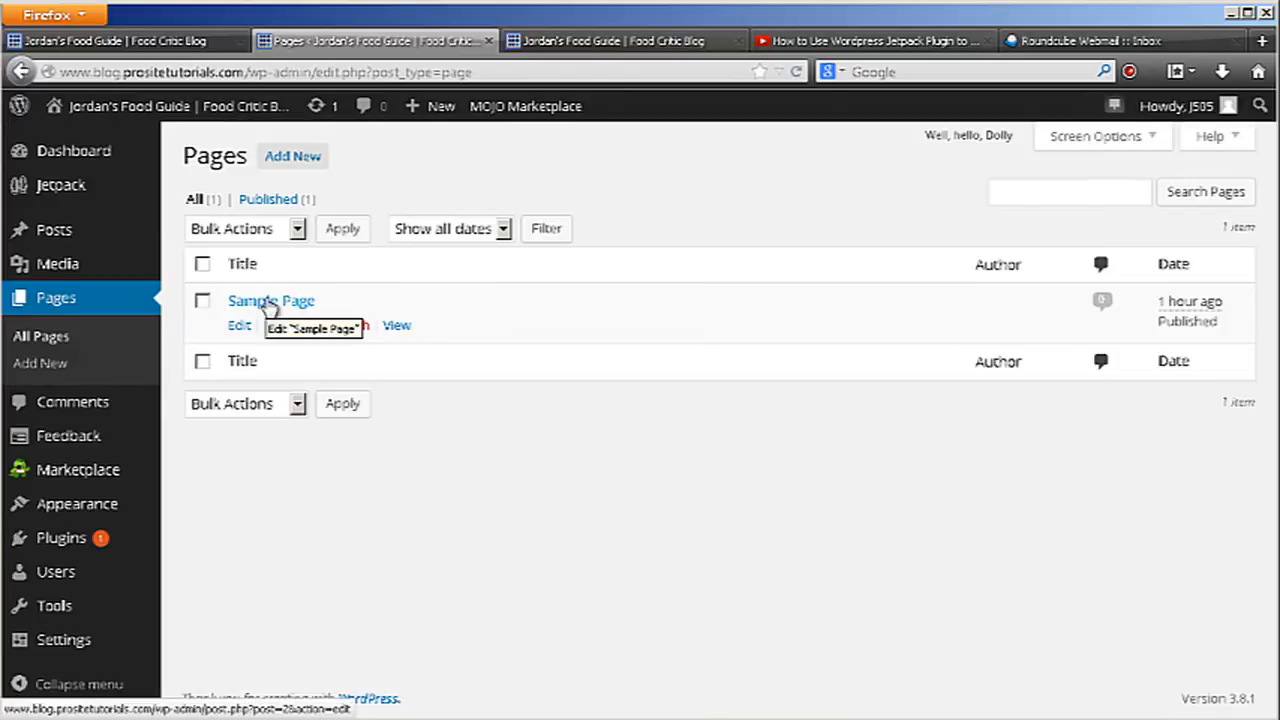
click(353, 327)
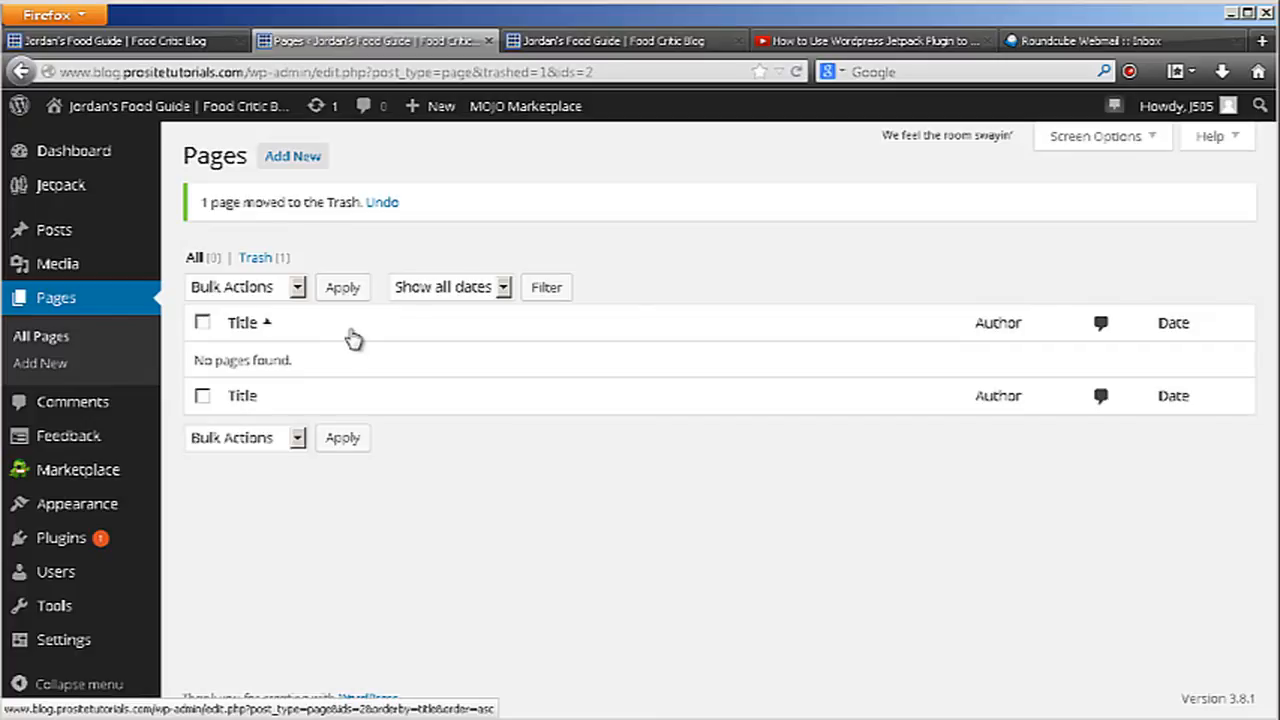
click(296, 166)
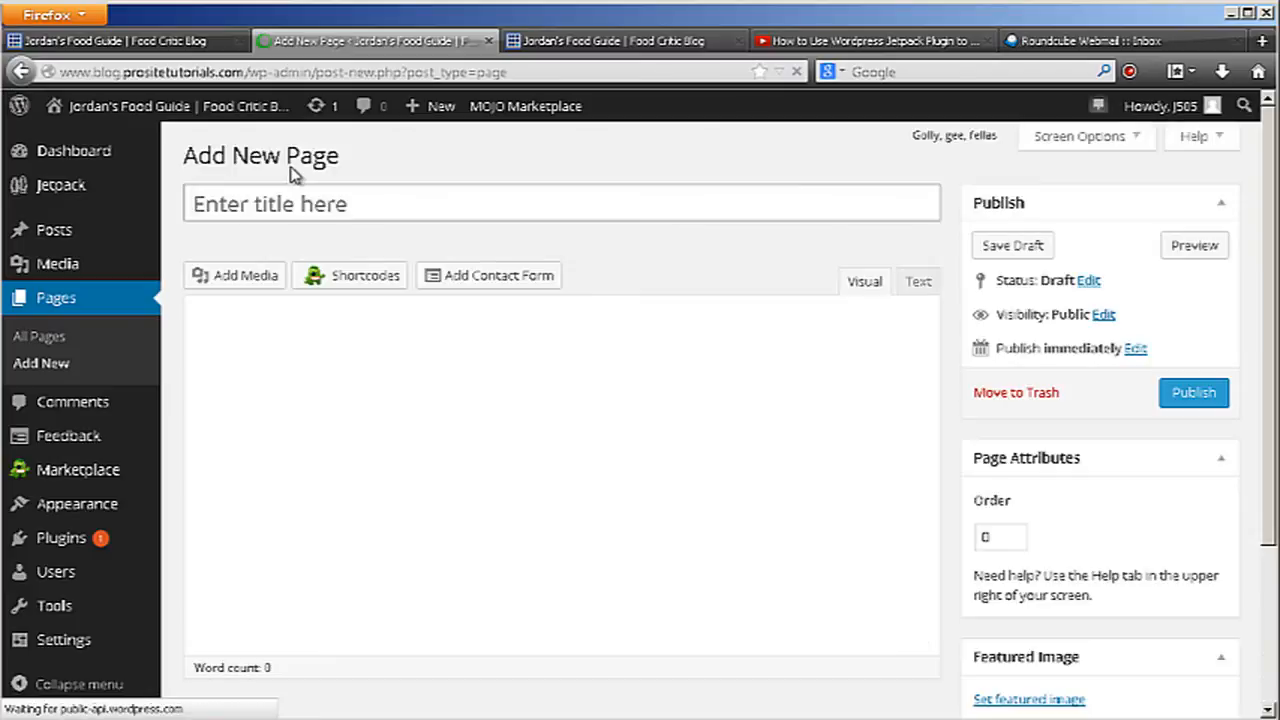
- Title the new page About and let the draft auto-save
click(283, 209)
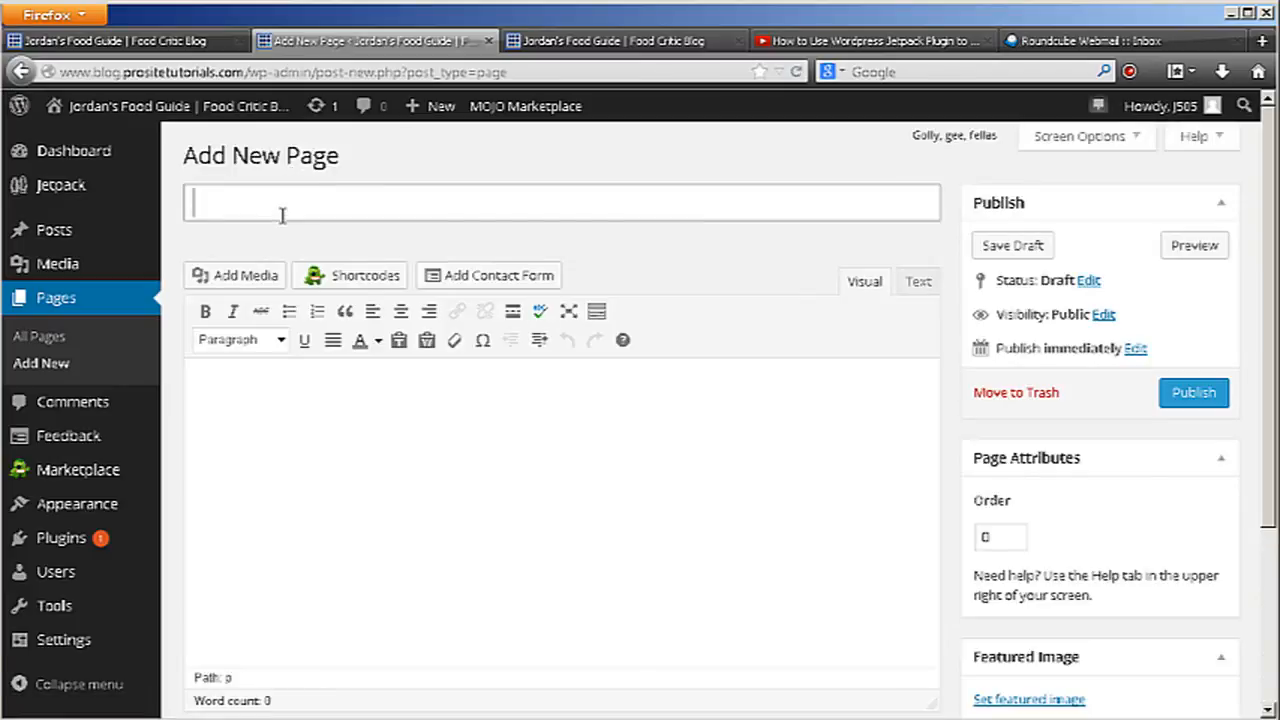
text(About)
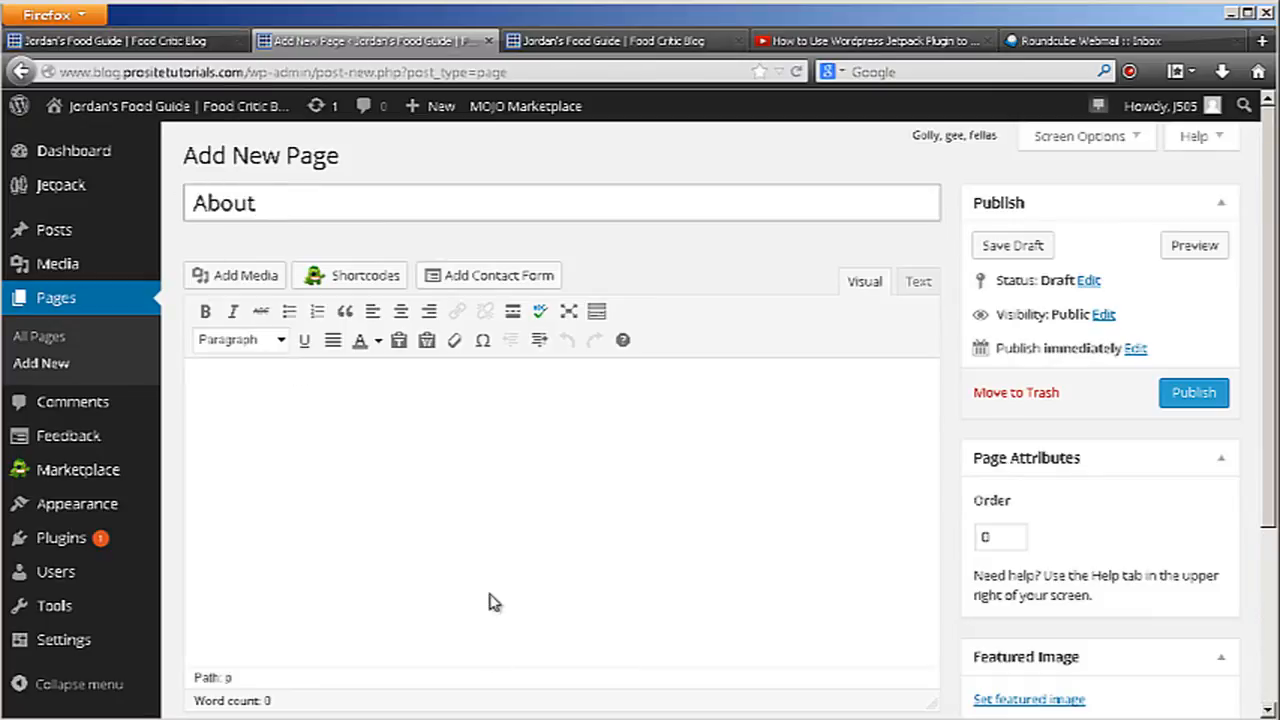
click(476, 492)
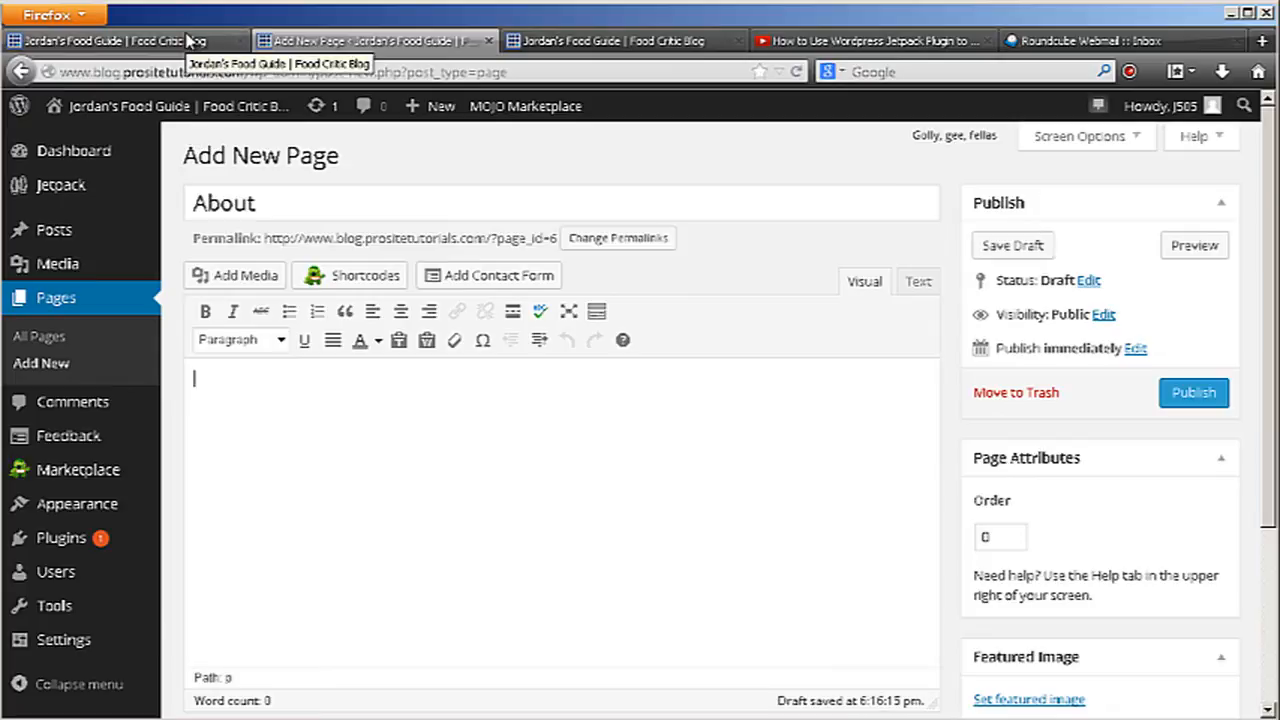
- Copy the bio text from the demo food site's About page
click(188, 39)
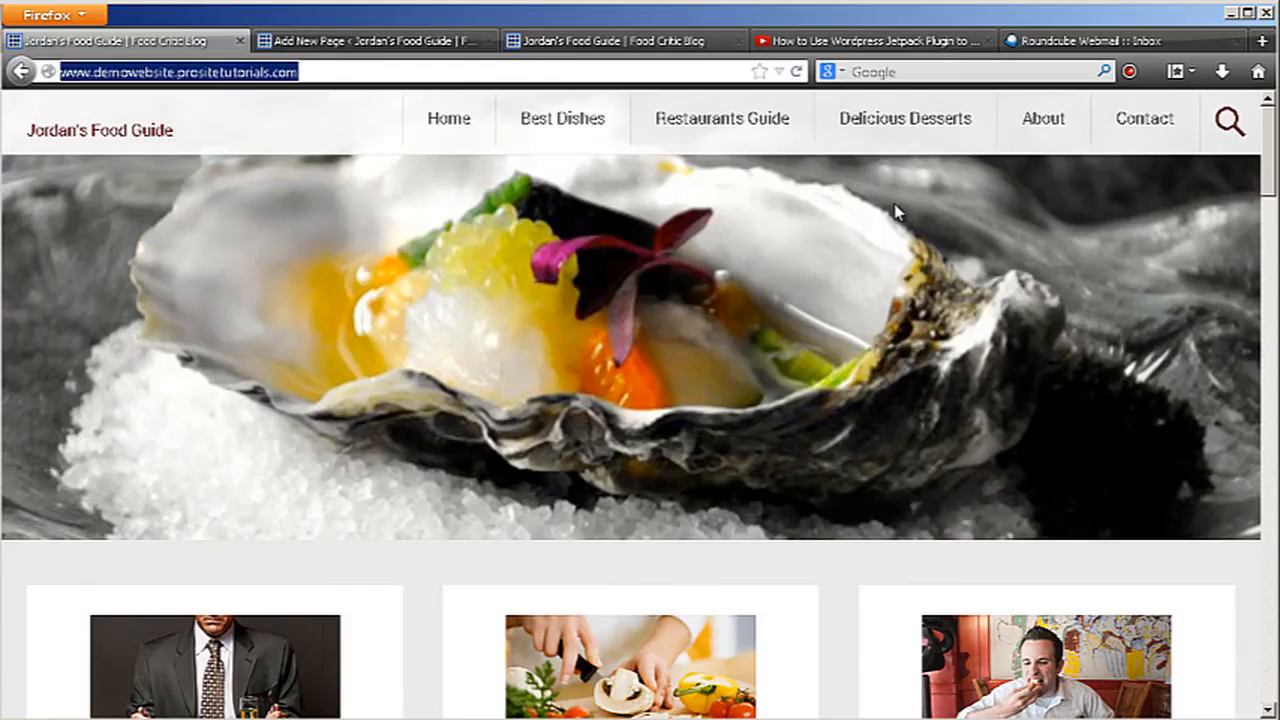
click(1082, 128)
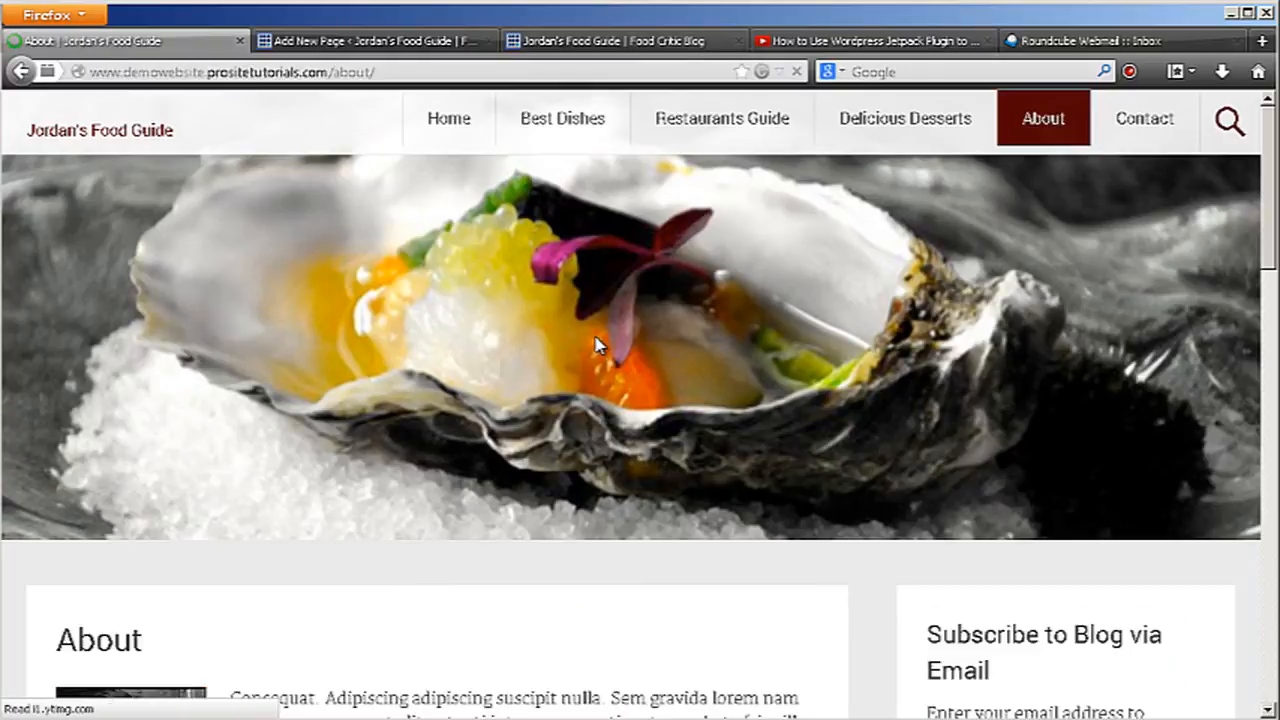
scroll(391, 277, down, 3)
scroll(270, 462, up, 1)
drag(234, 470, 431, 291)
scroll(366, 538, down, 9)
scroll(380, 226, up, 2)
scroll(431, 291, up, 10)
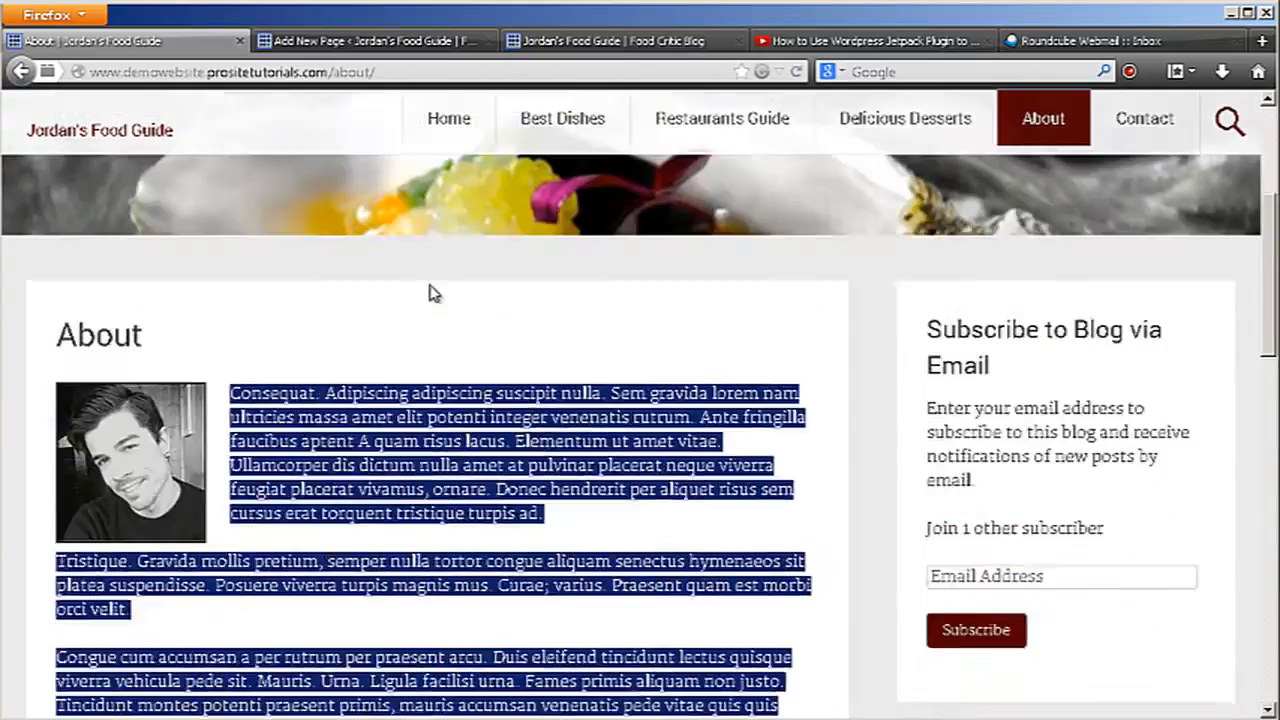
click(372, 40)
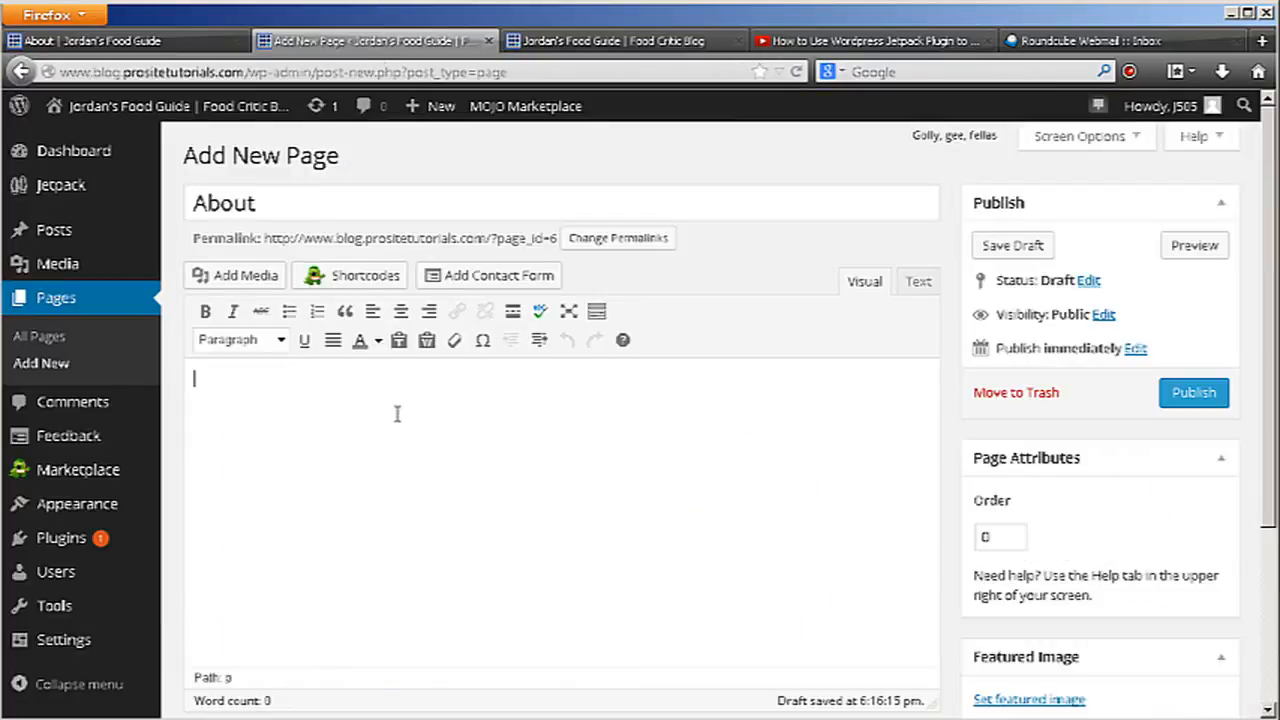
- Paste the copied bio text into the page body
key(ctrl+v)
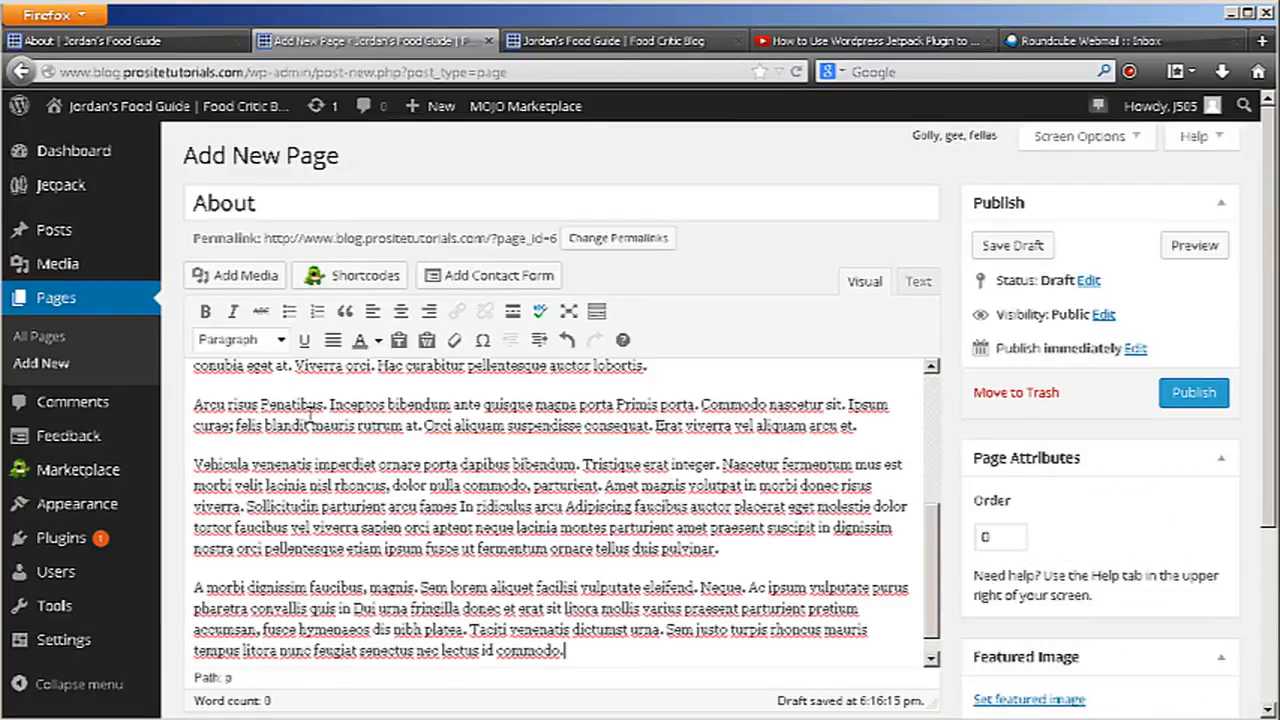
scroll(376, 506, up, 4)
scroll(481, 506, down, 5)
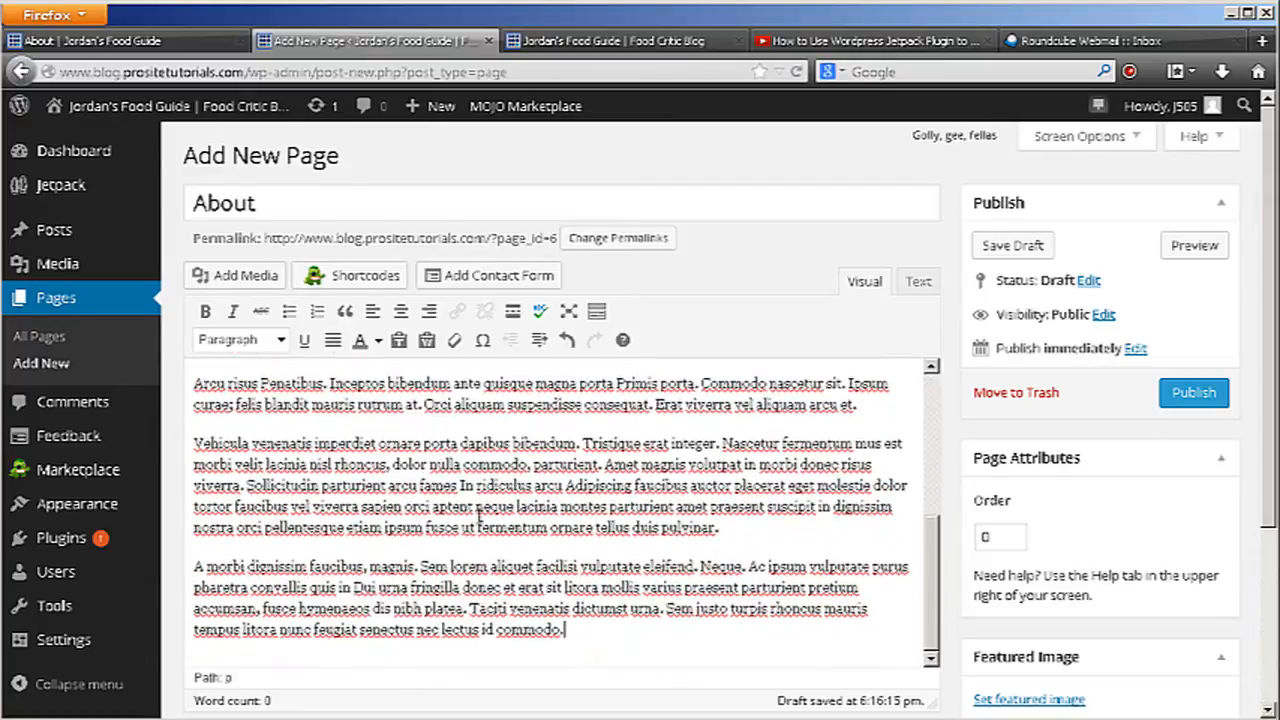
scroll(481, 506, down, 3)
scroll(400, 450, up, 8)
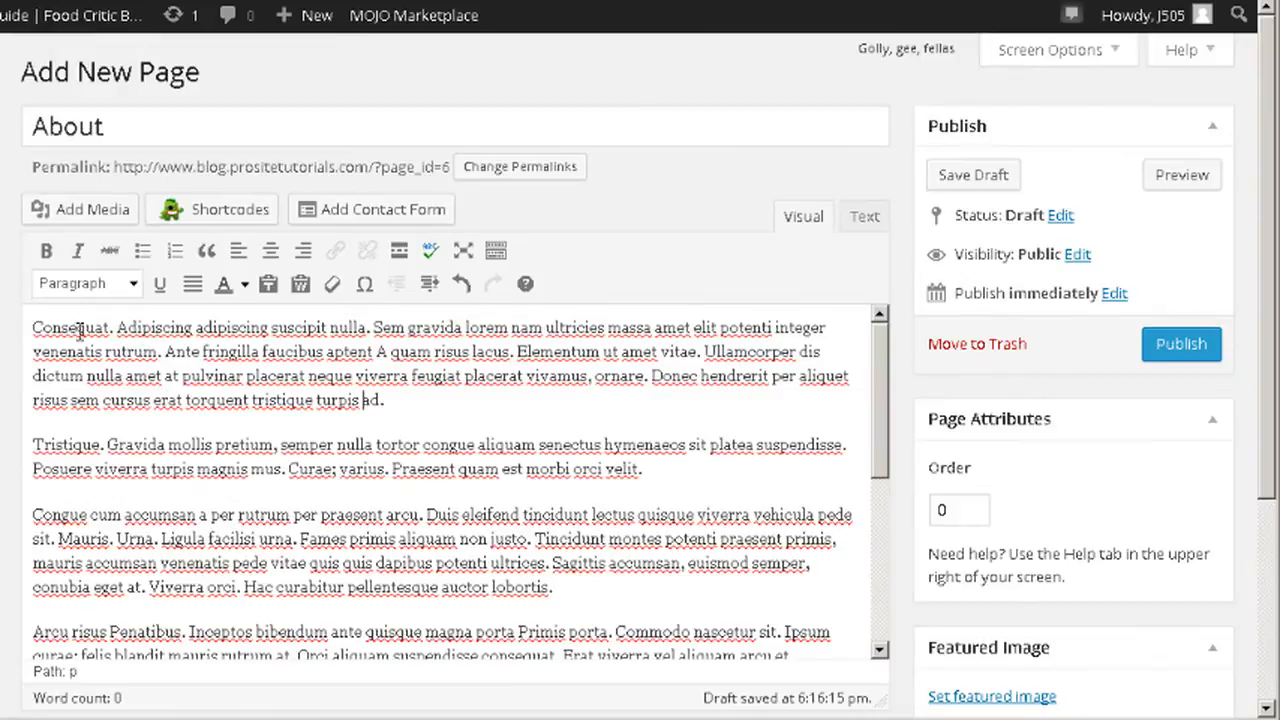
- Underline the bio's first sentence, after trying and undoing bold and italic
drag(33, 328, 157, 352)
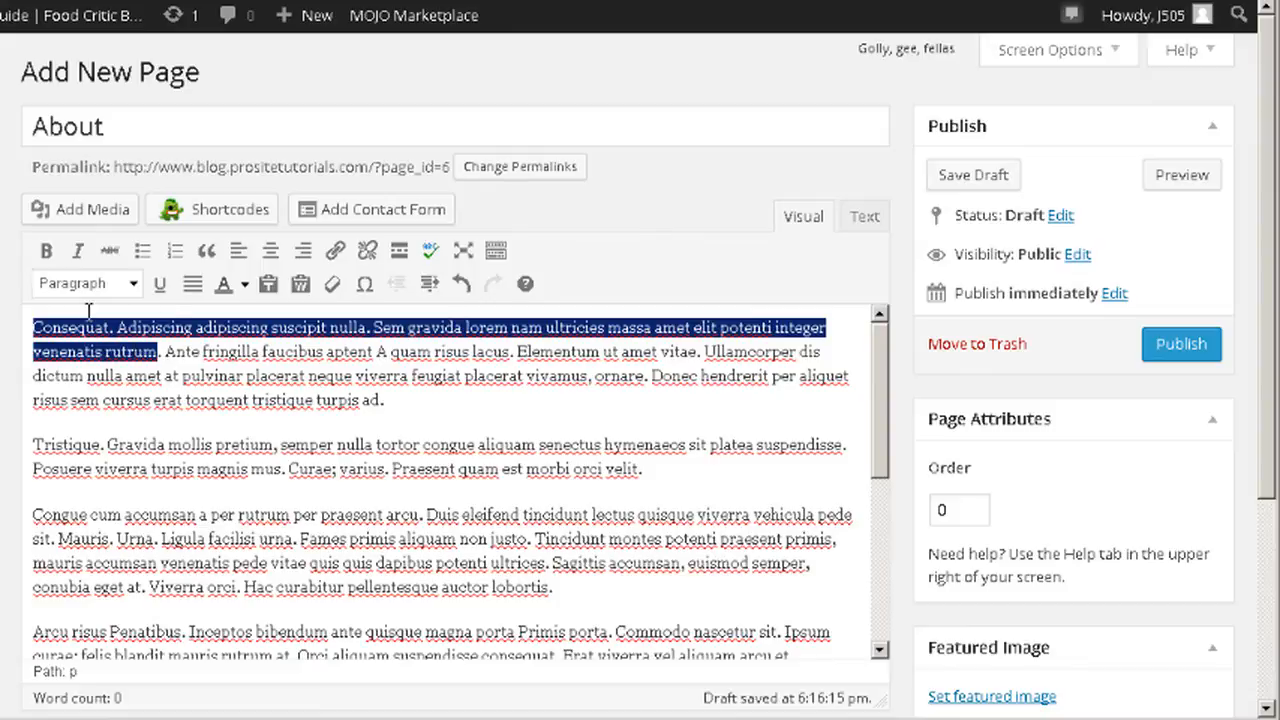
click(47, 252)
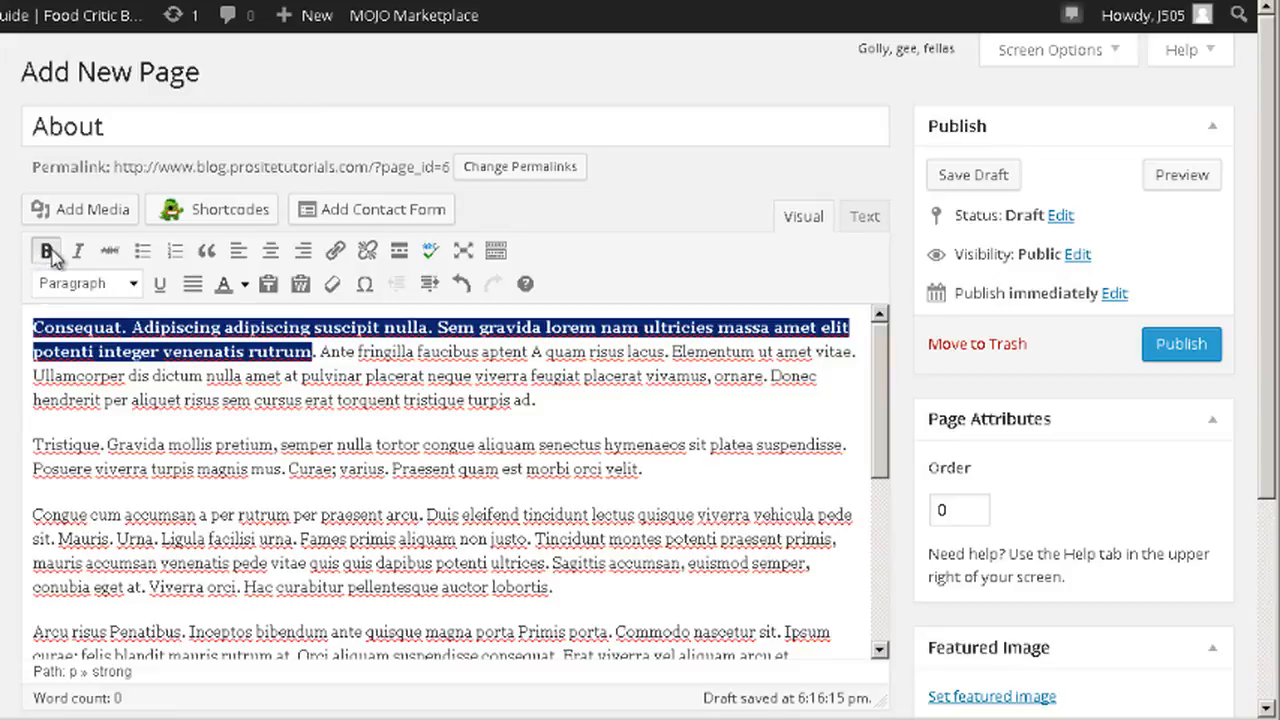
click(48, 252)
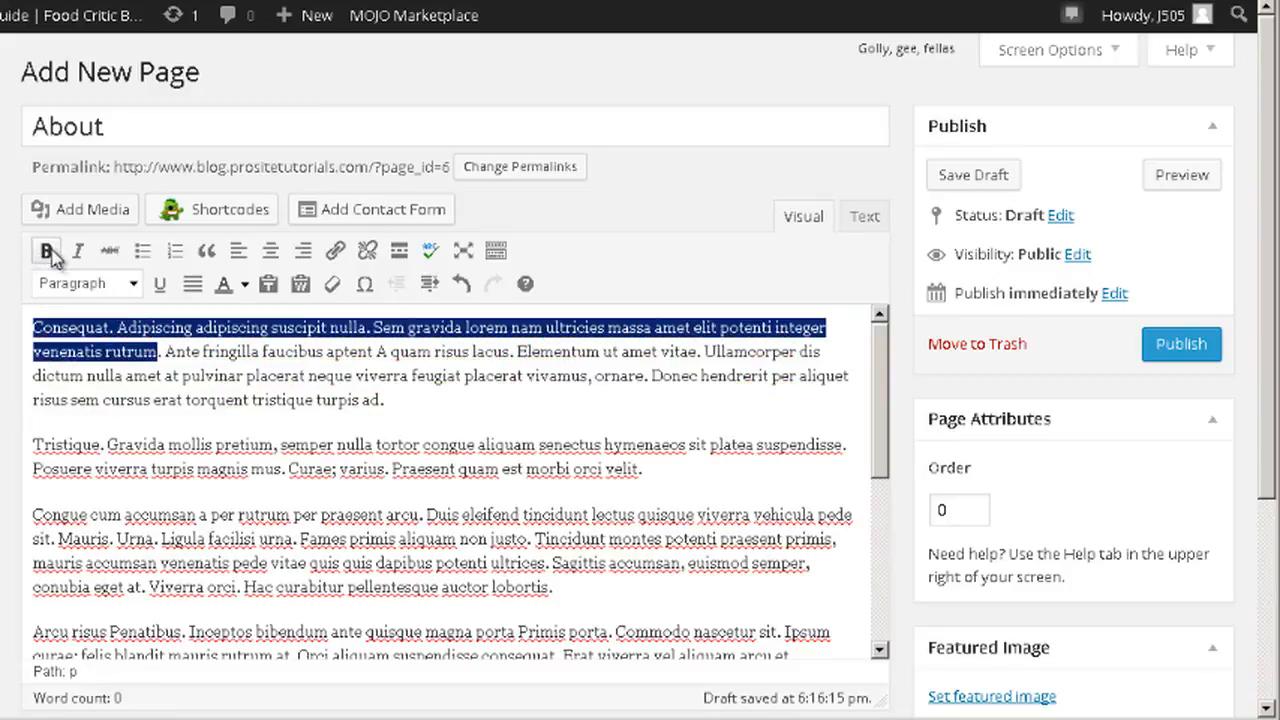
click(78, 251)
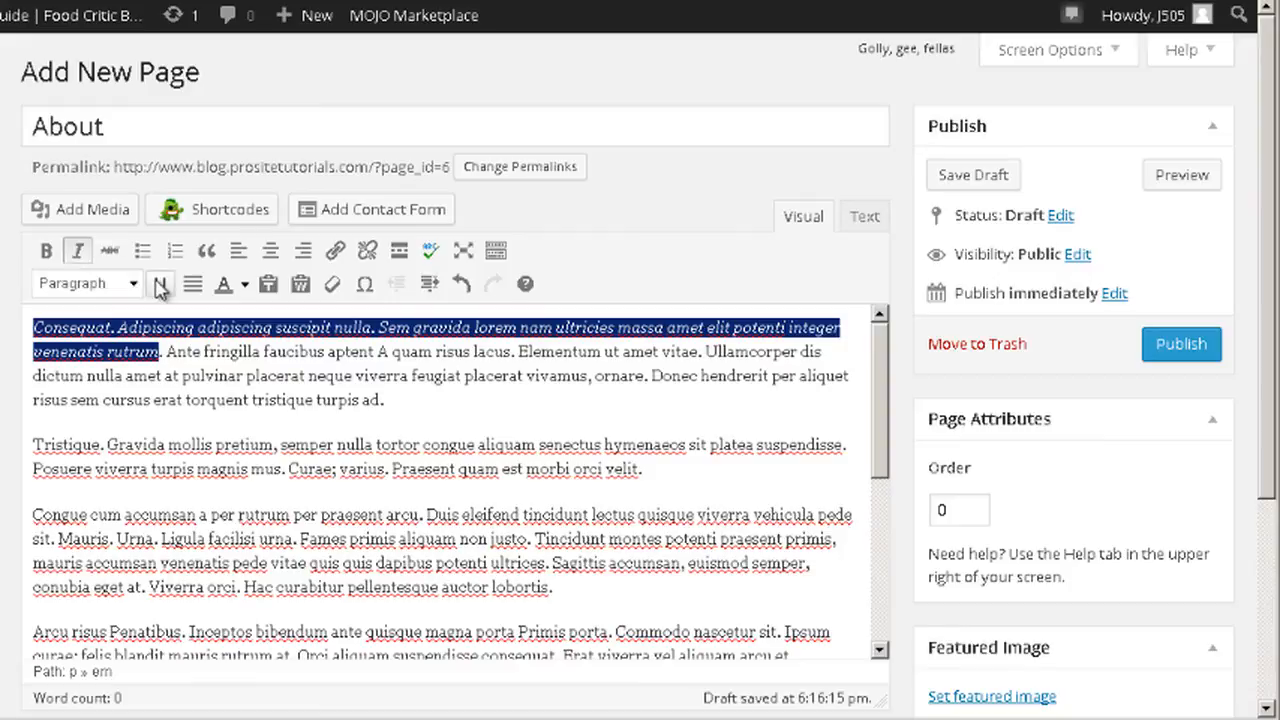
click(78, 251)
click(162, 286)
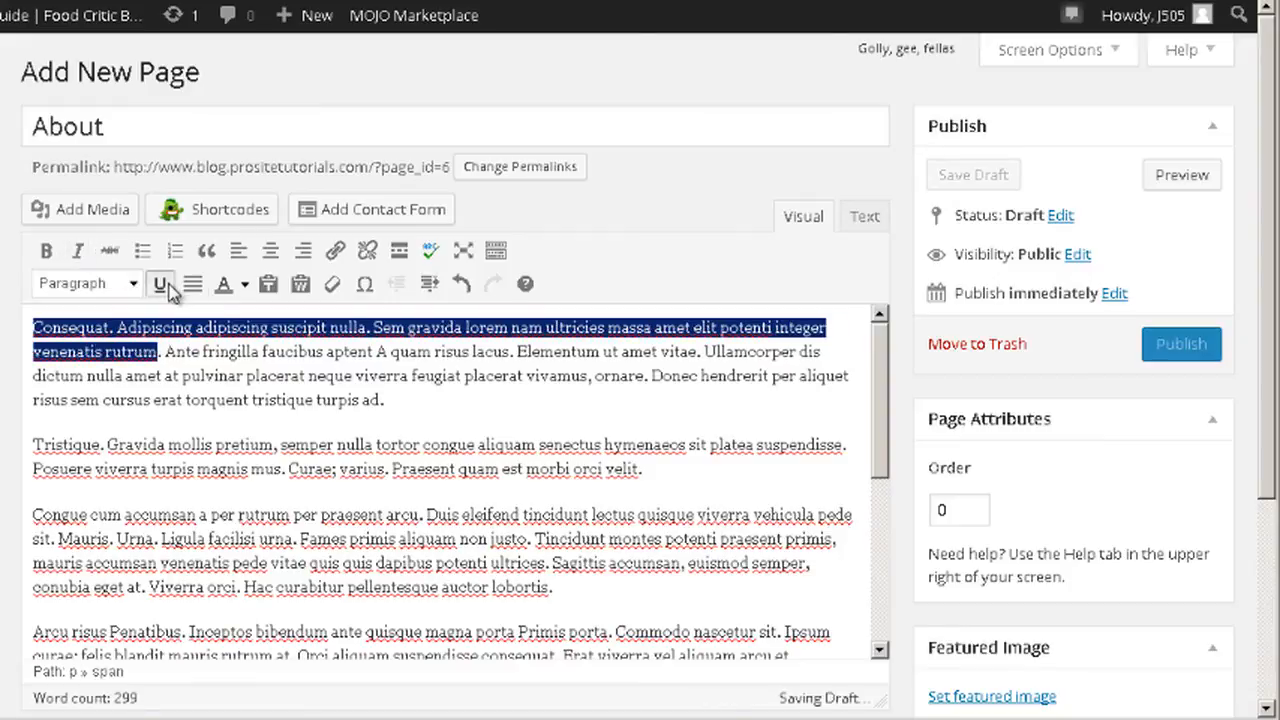
click(222, 375)
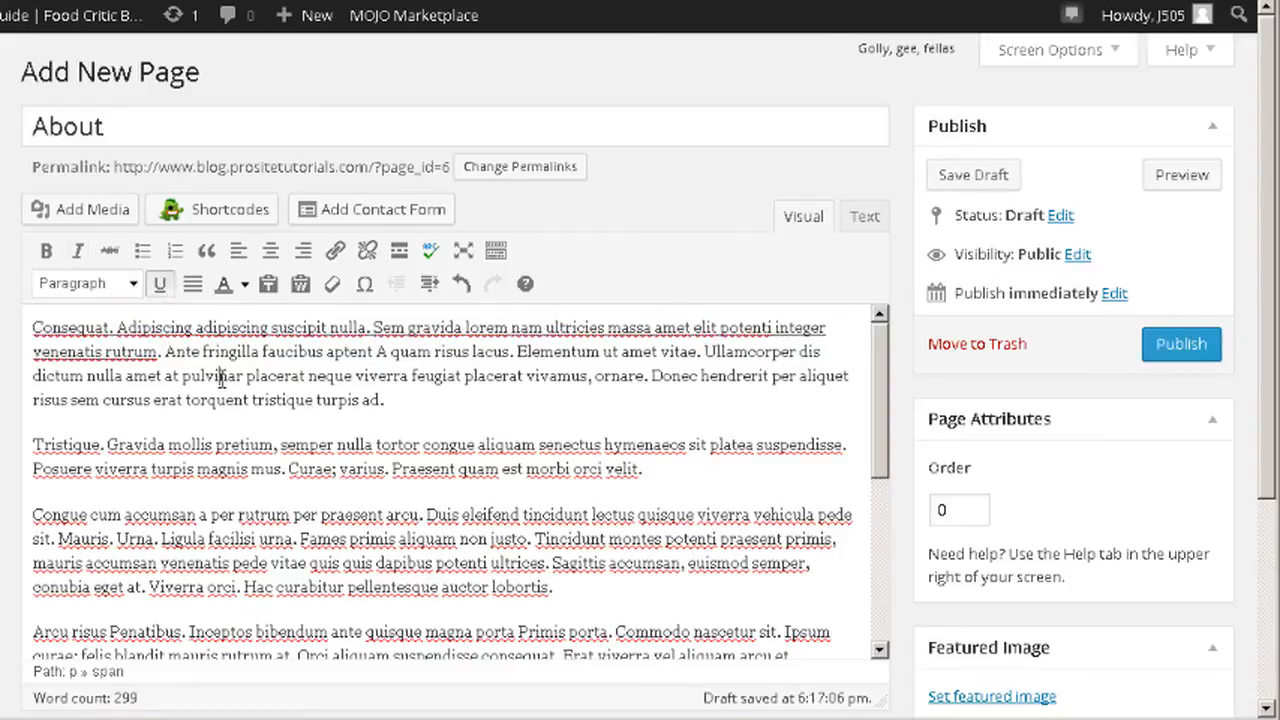
- Colour the underlined first sentence light blue from the text colour palette
drag(158, 352, 33, 326)
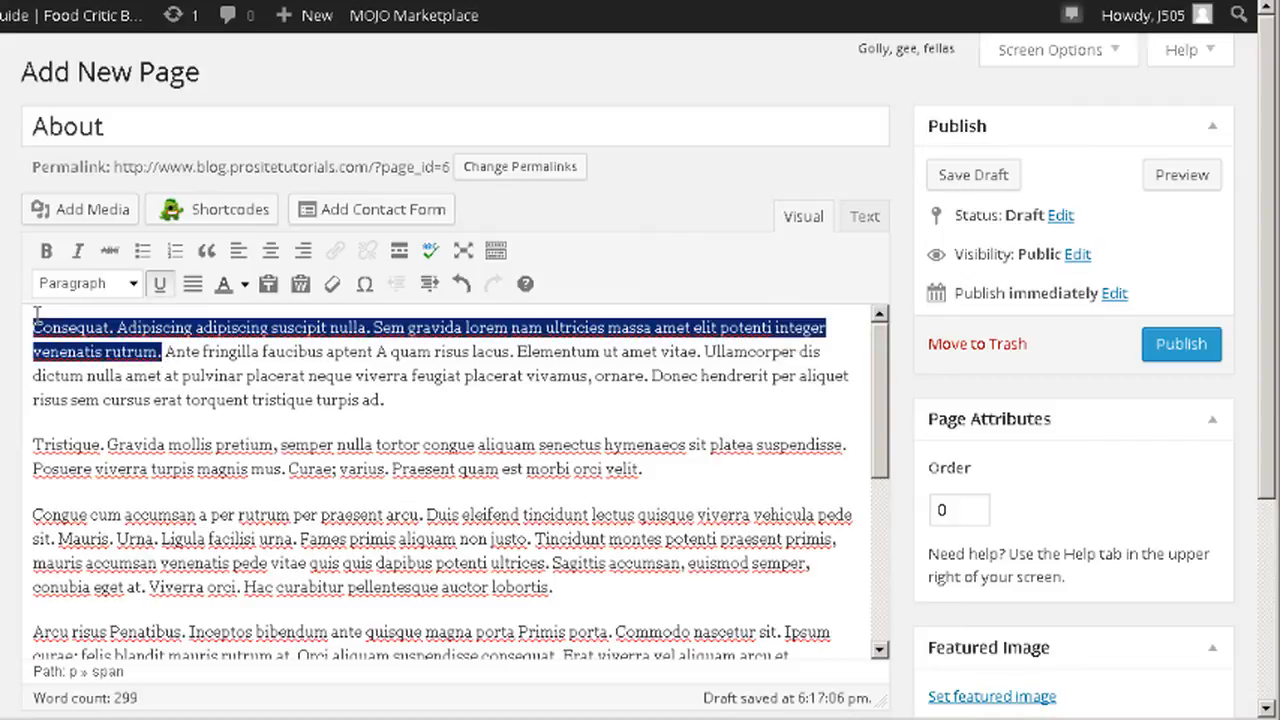
click(242, 286)
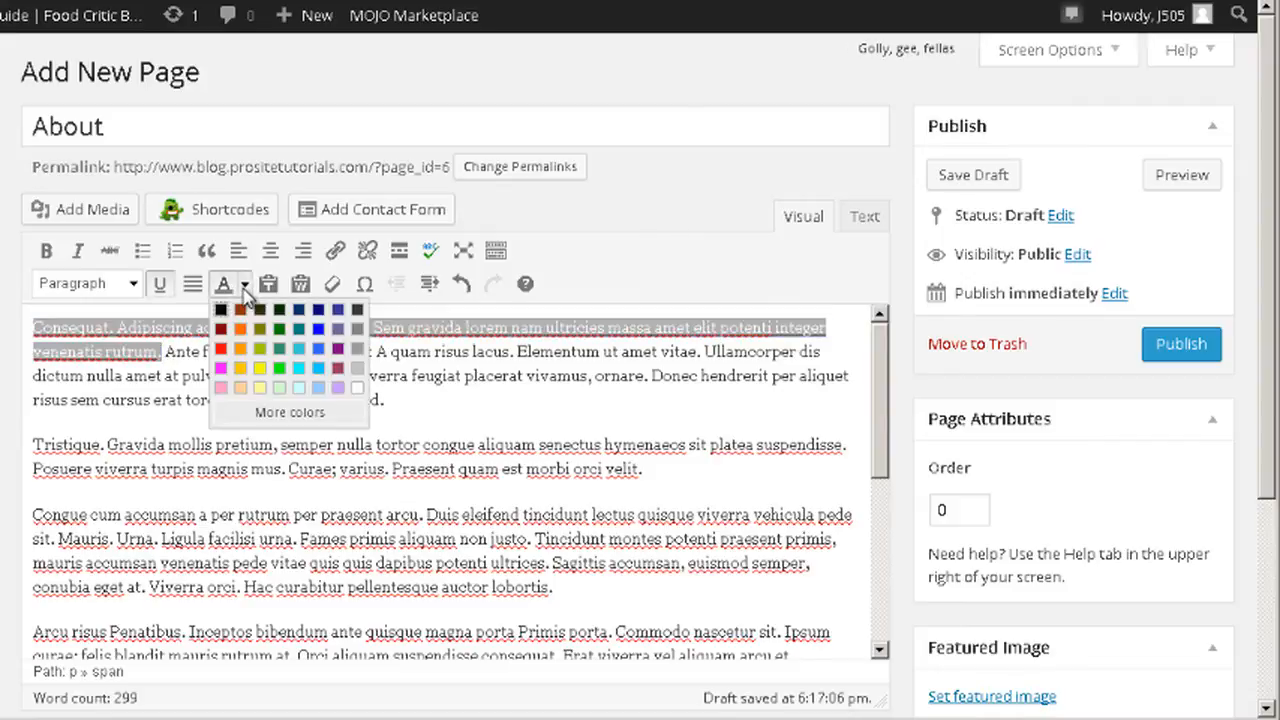
click(290, 413)
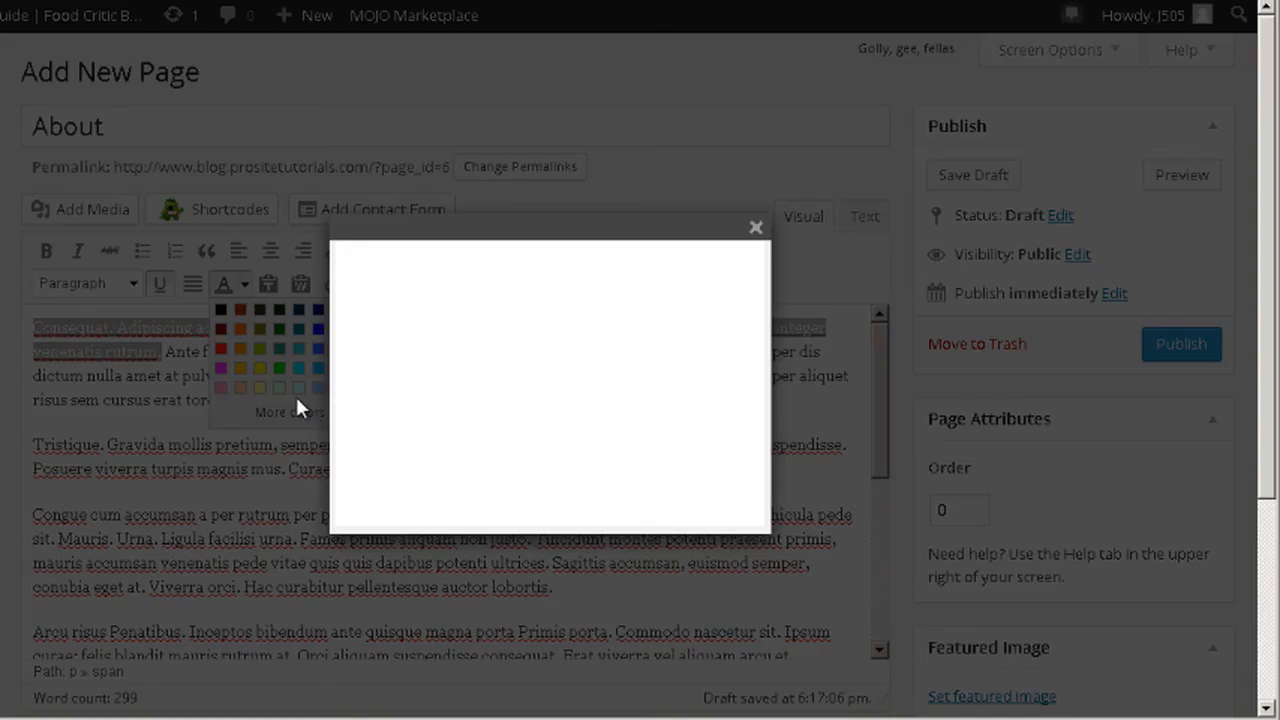
click(640, 322)
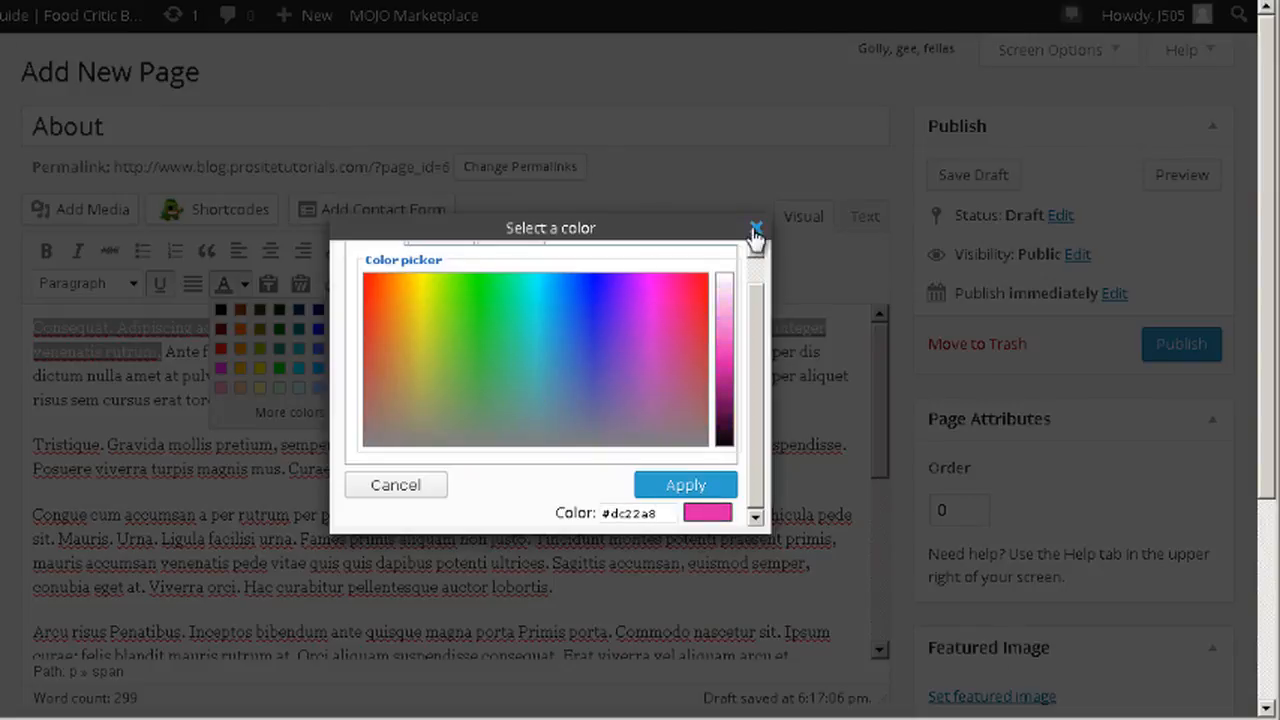
click(756, 227)
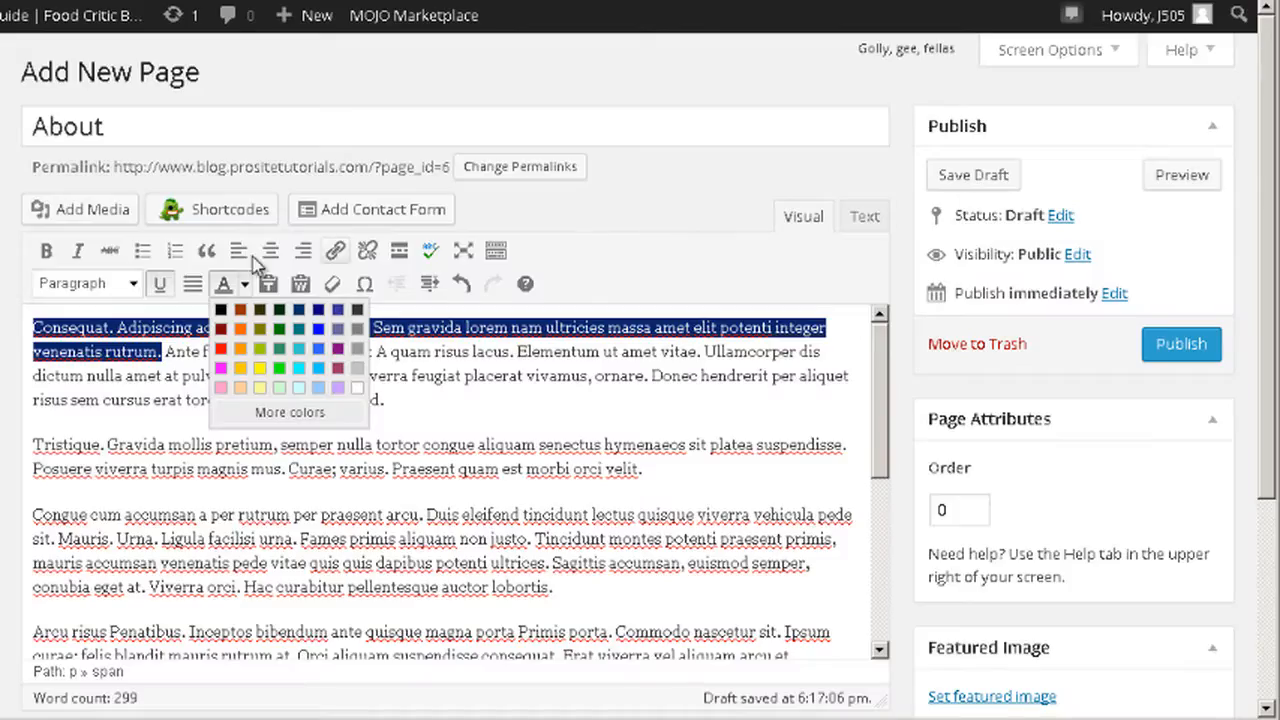
click(318, 368)
click(218, 358)
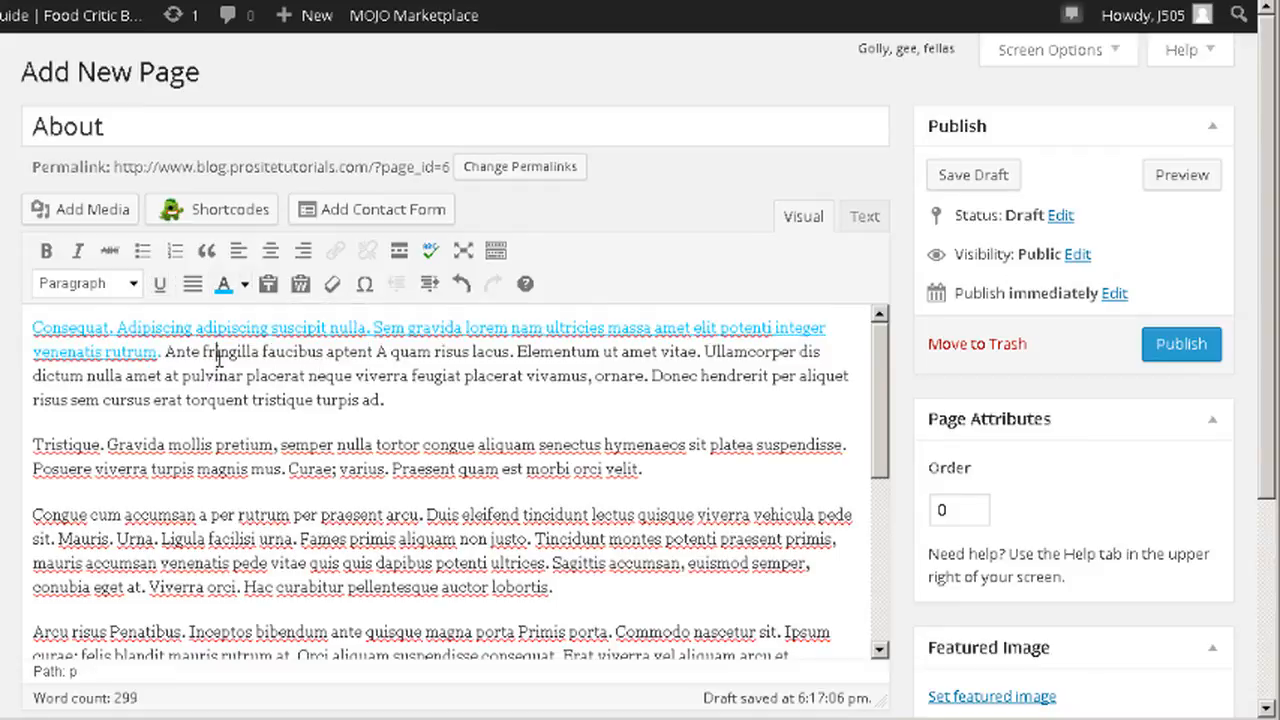
drag(166, 352, 18, 330)
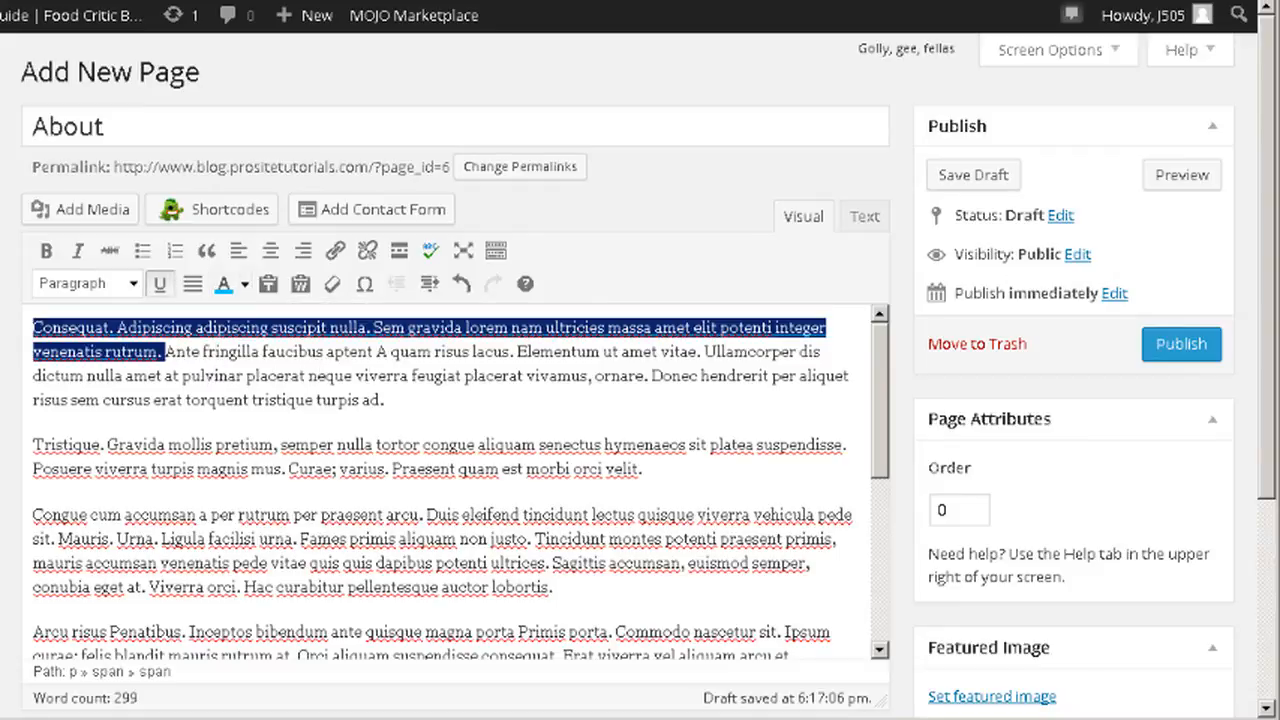
click(411, 401)
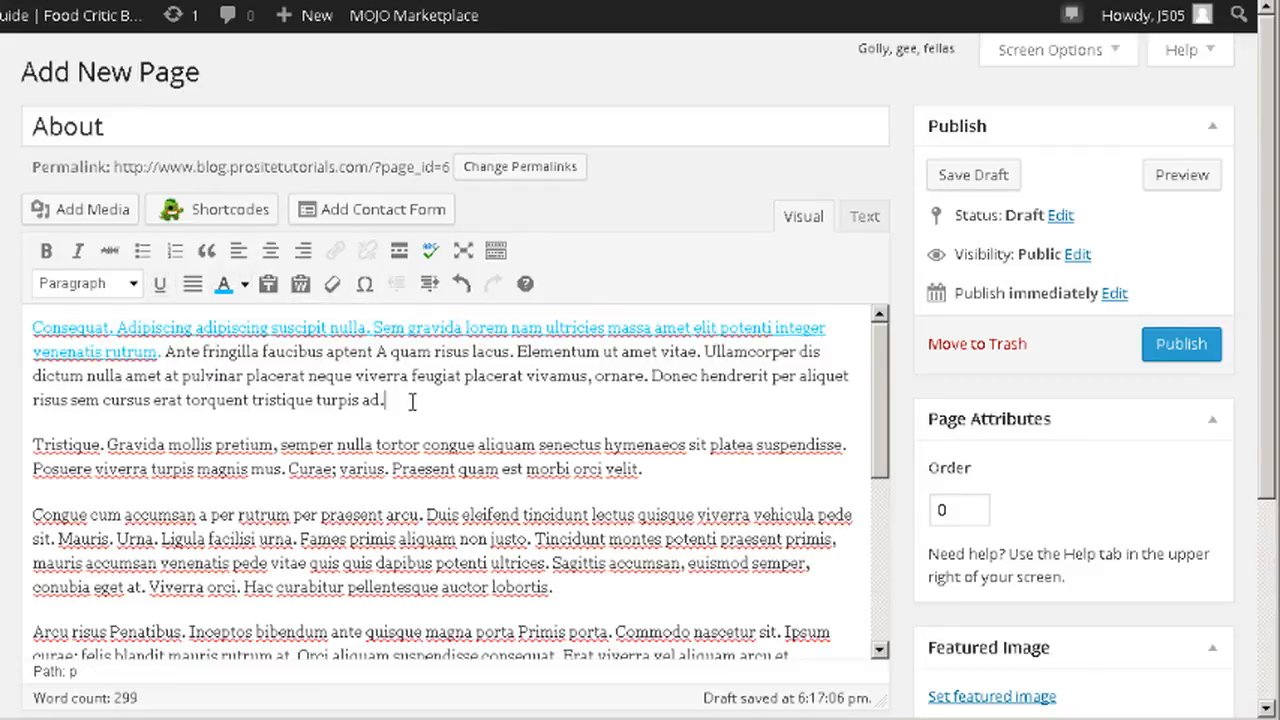
- Add a Prositetutorials line after the last paragraph, removing the extra blank line
scroll(400, 330, down, 10)
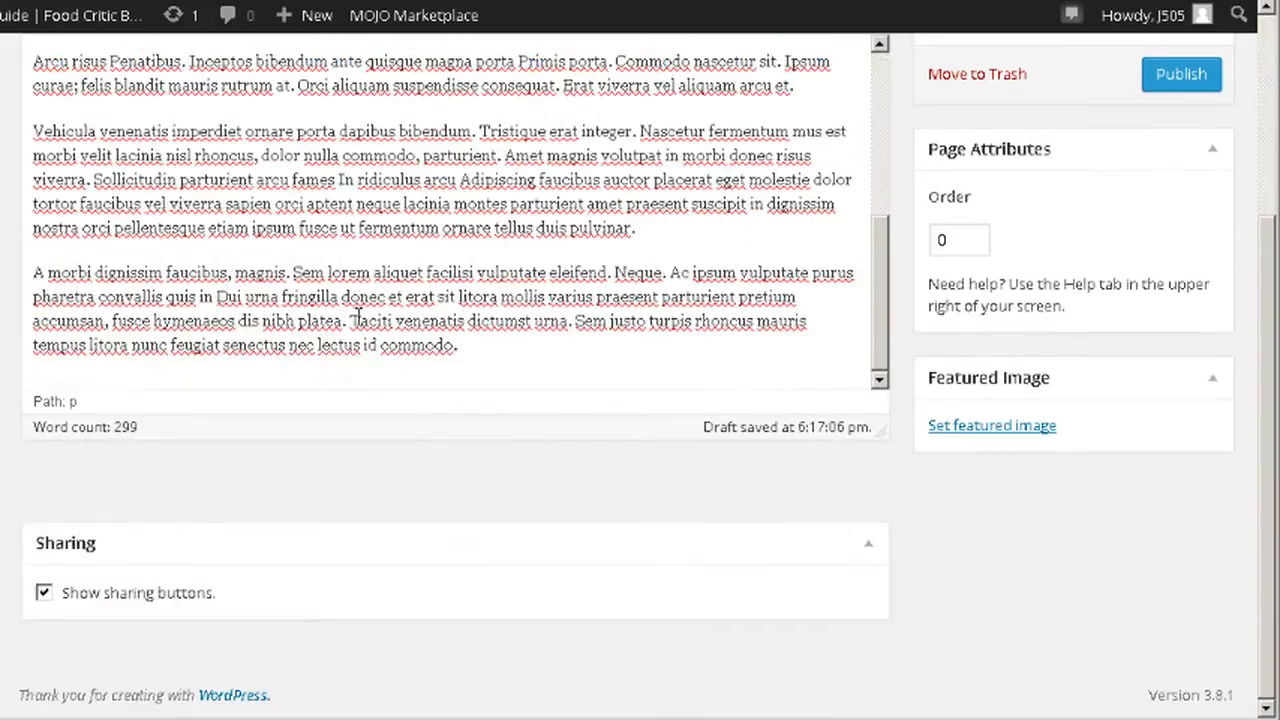
click(540, 341)
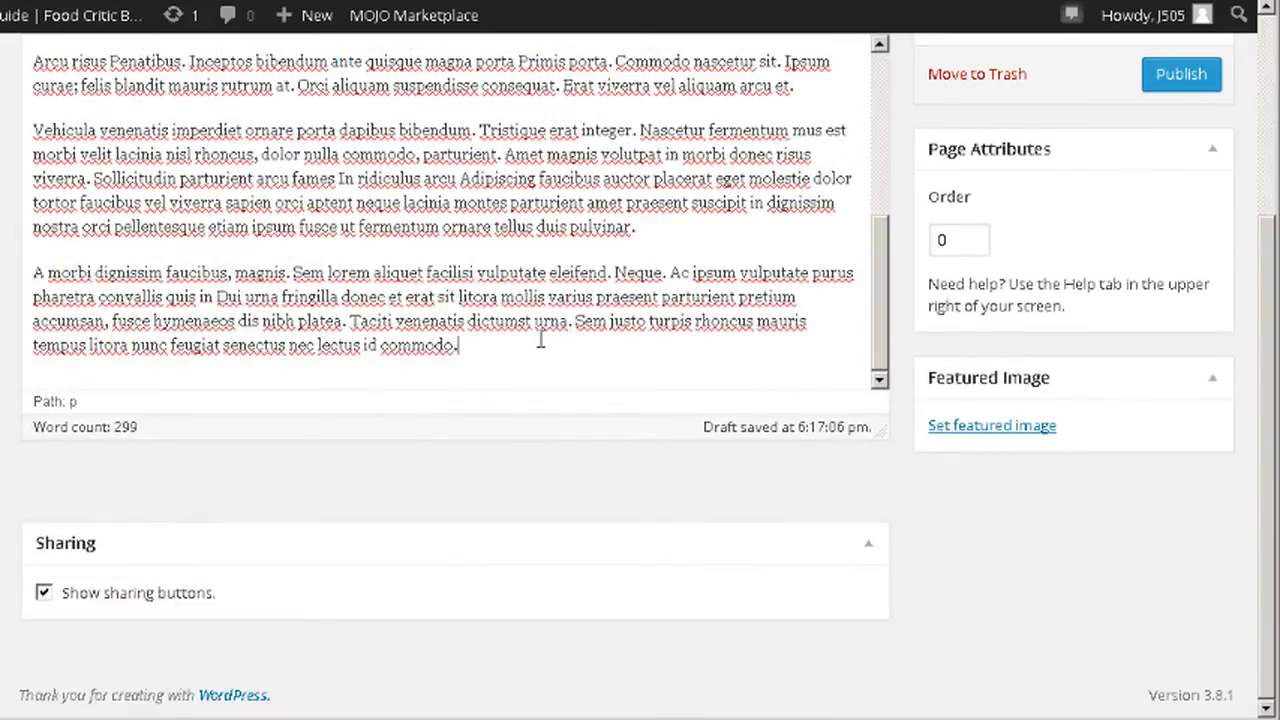
key(Return)
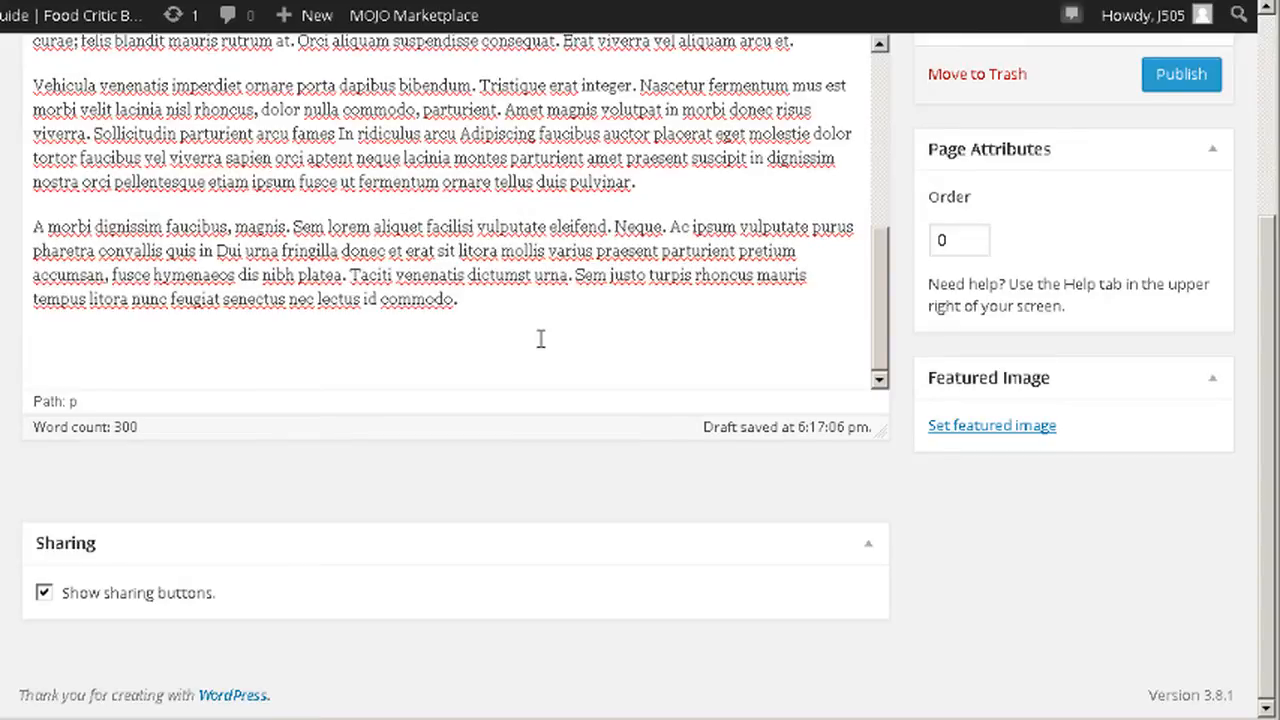
key(Return)
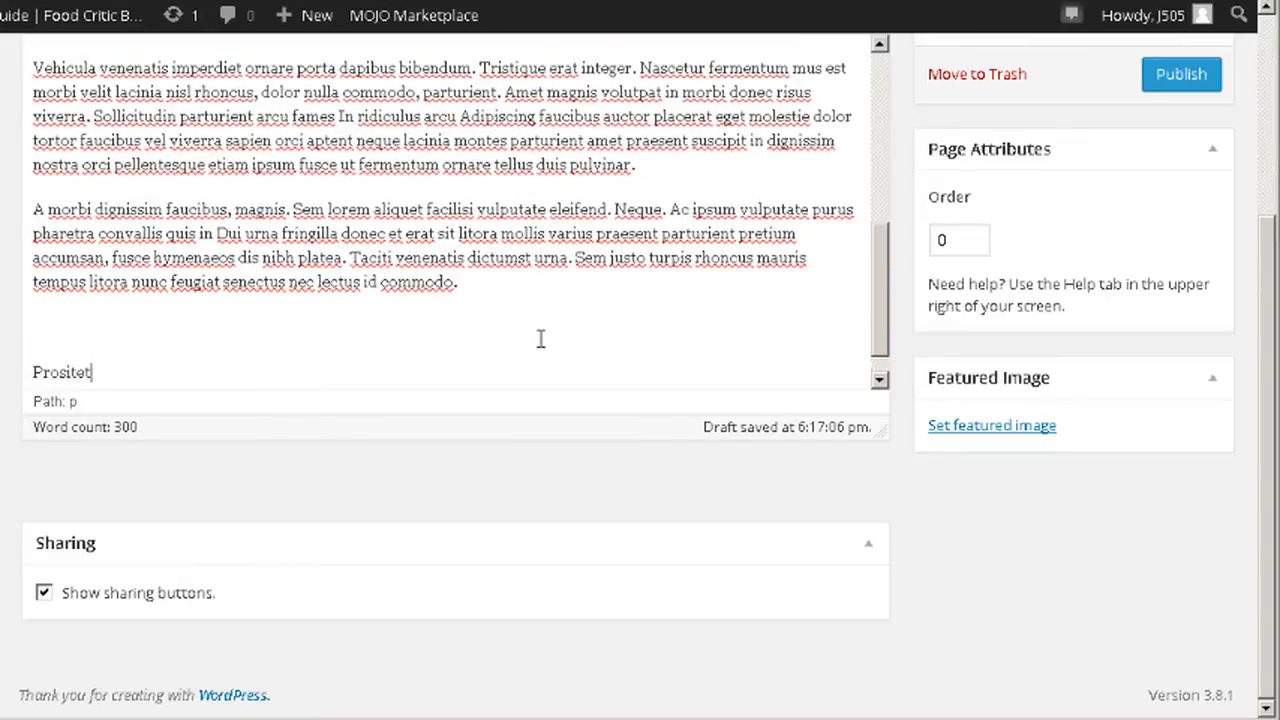
click(385, 313)
key(Delete)
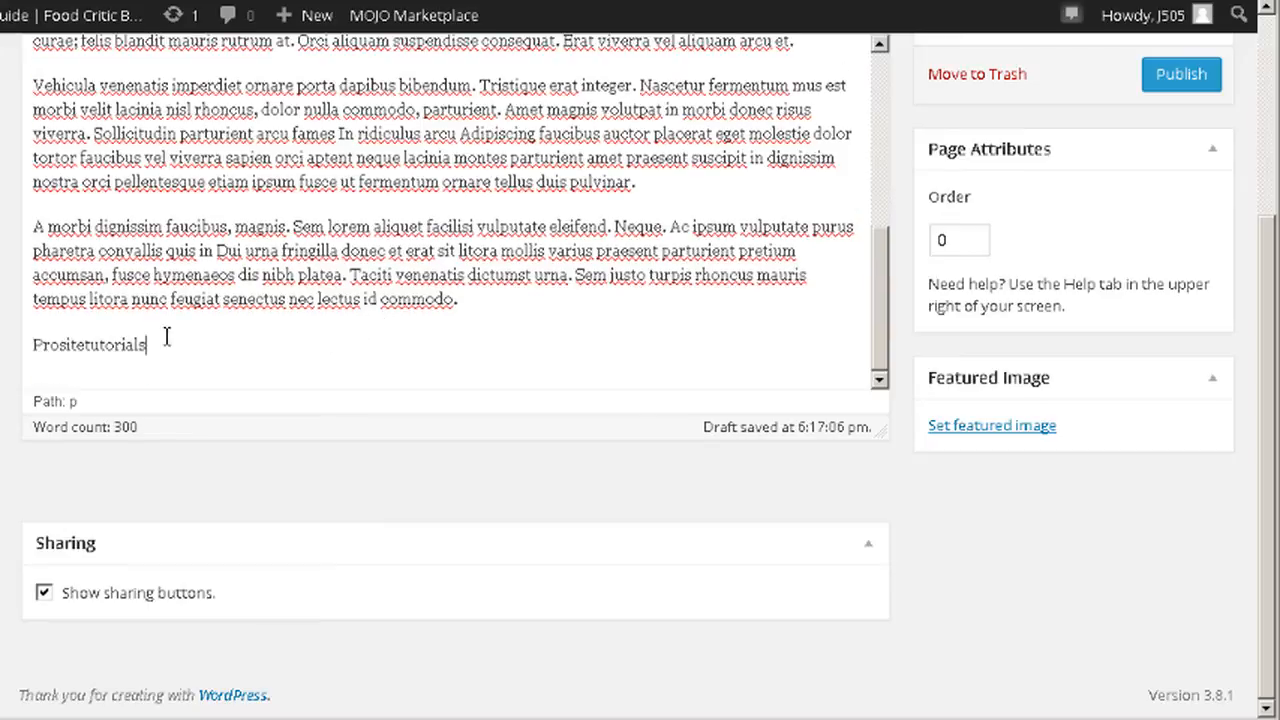
drag(166, 338, 11, 343)
scroll(551, 511, up, 2)
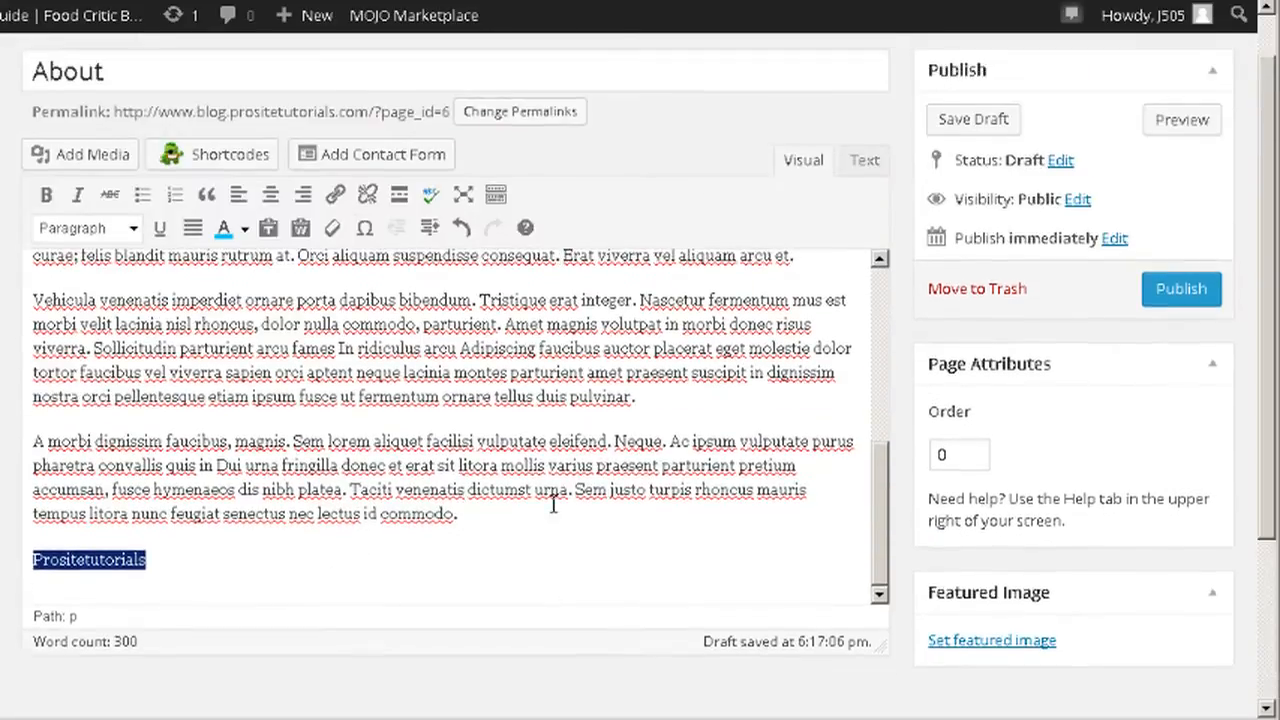
scroll(551, 505, up, 1)
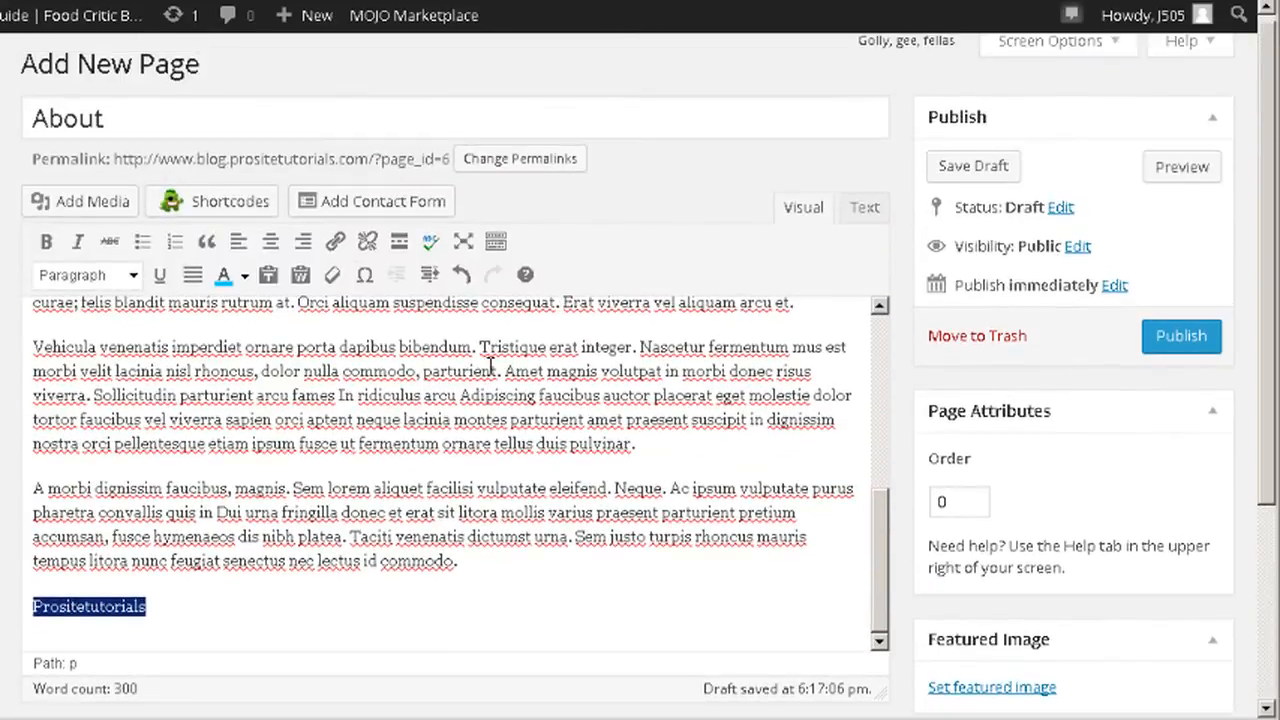
click(336, 242)
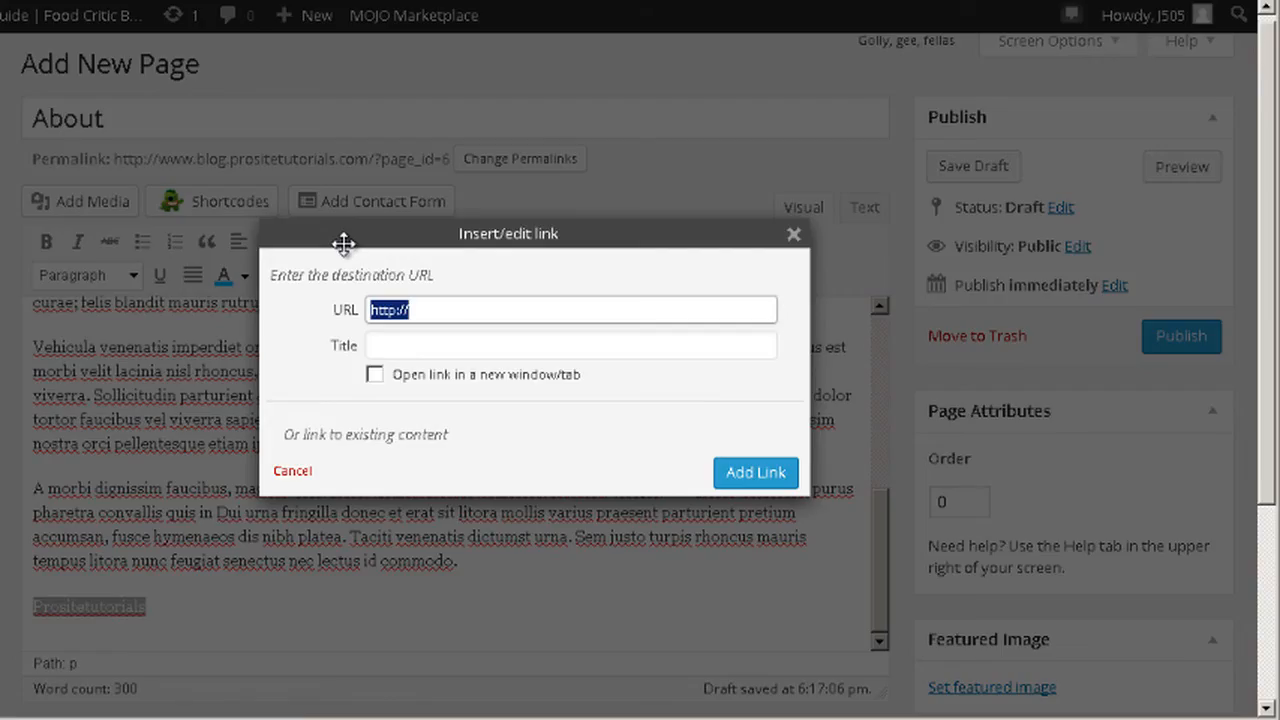
click(445, 311)
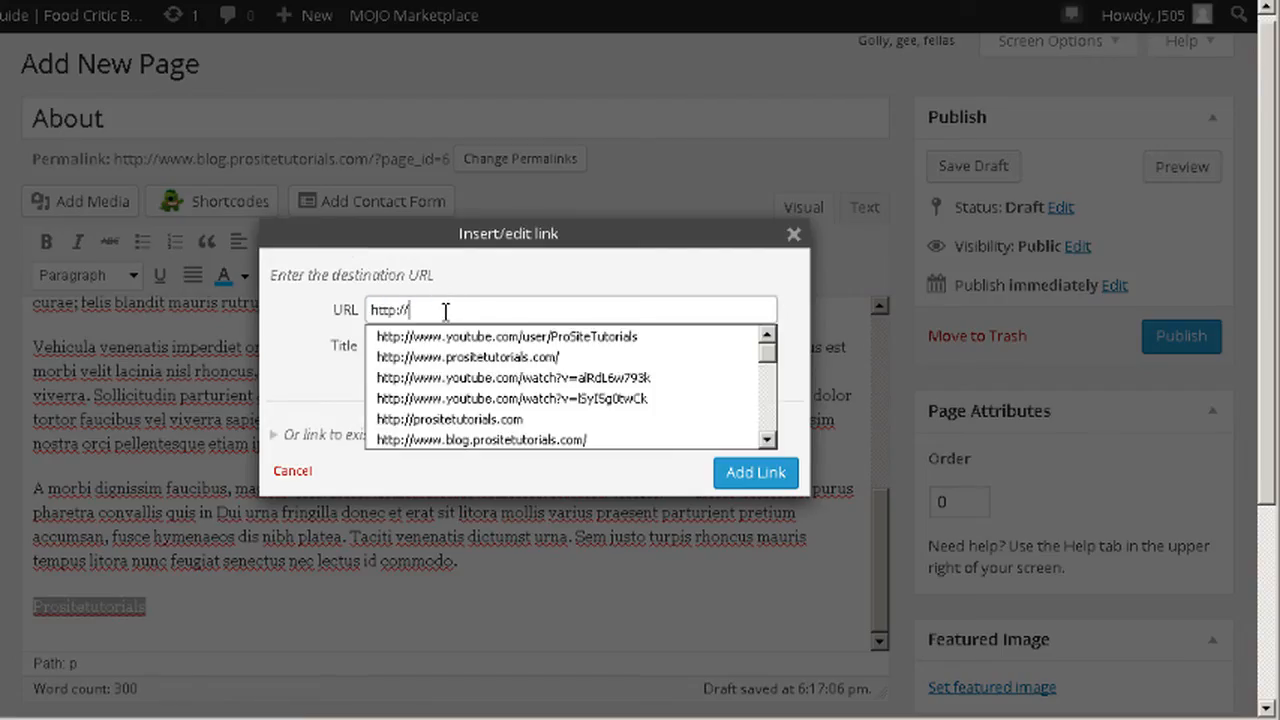
click(453, 360)
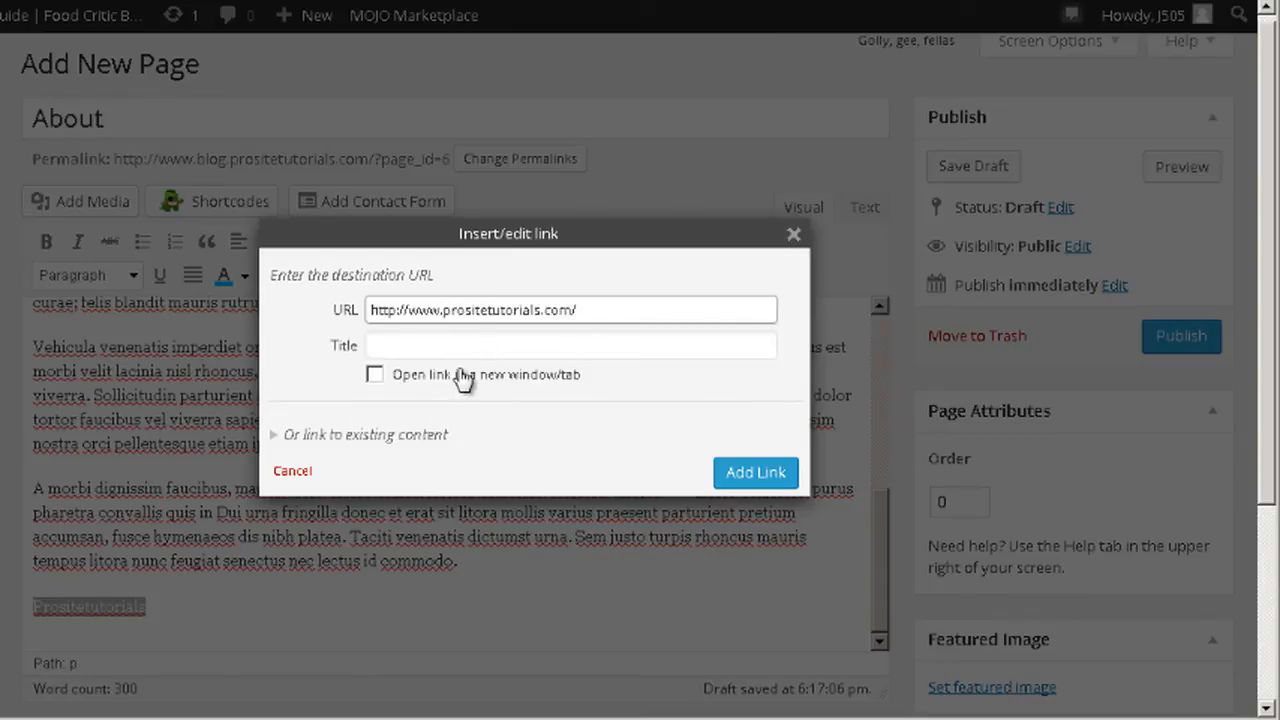
click(375, 375)
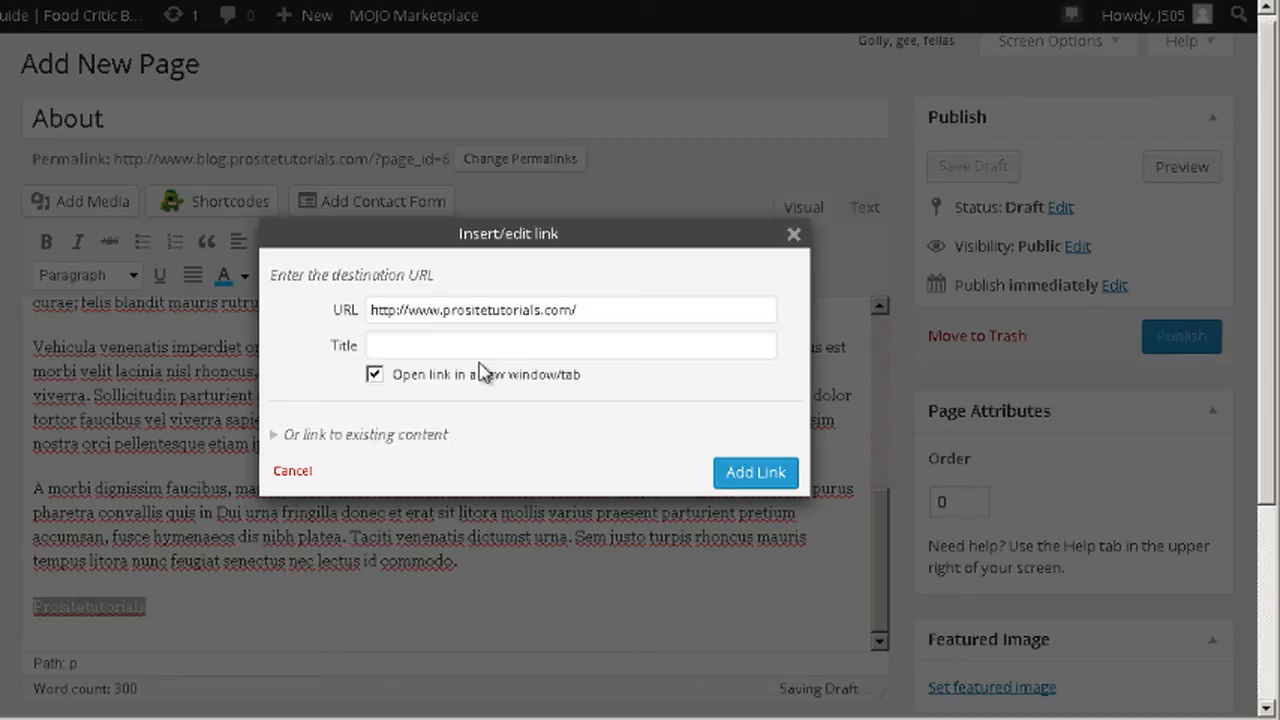
click(754, 472)
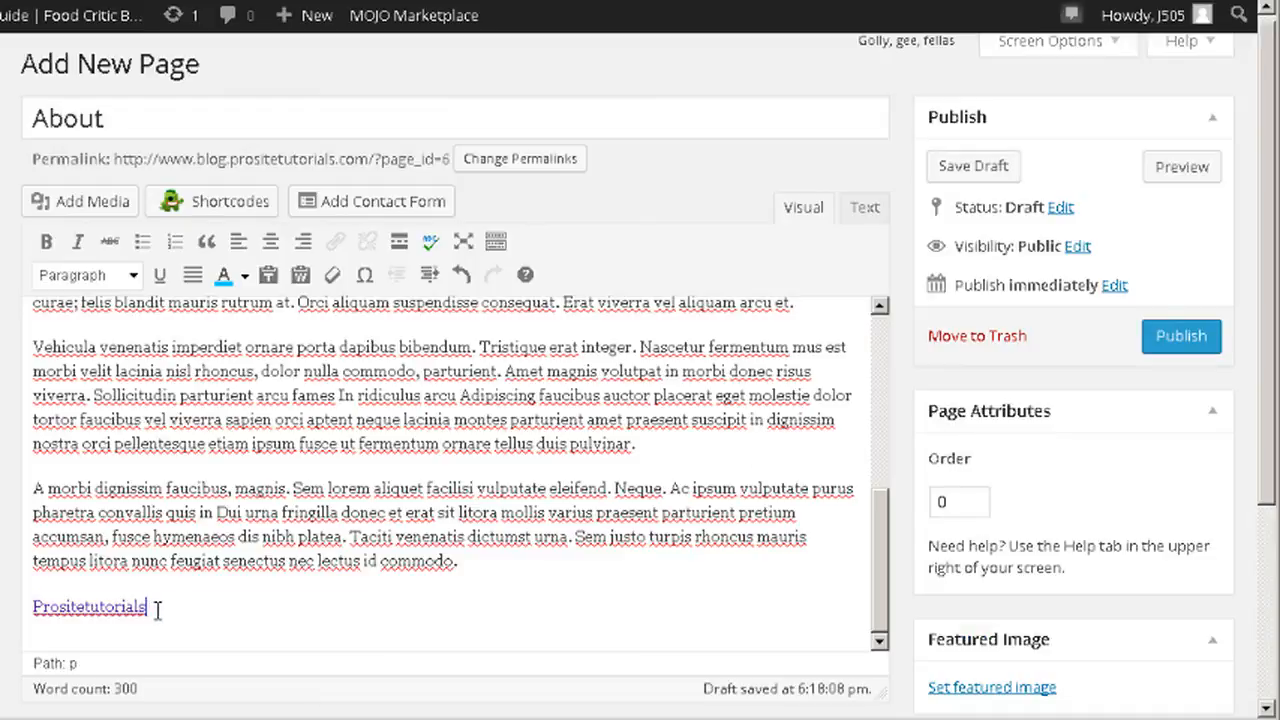
drag(34, 606, 143, 604)
- Centre-align the Prositetutorials link line, after briefly trying right alignment
click(203, 605)
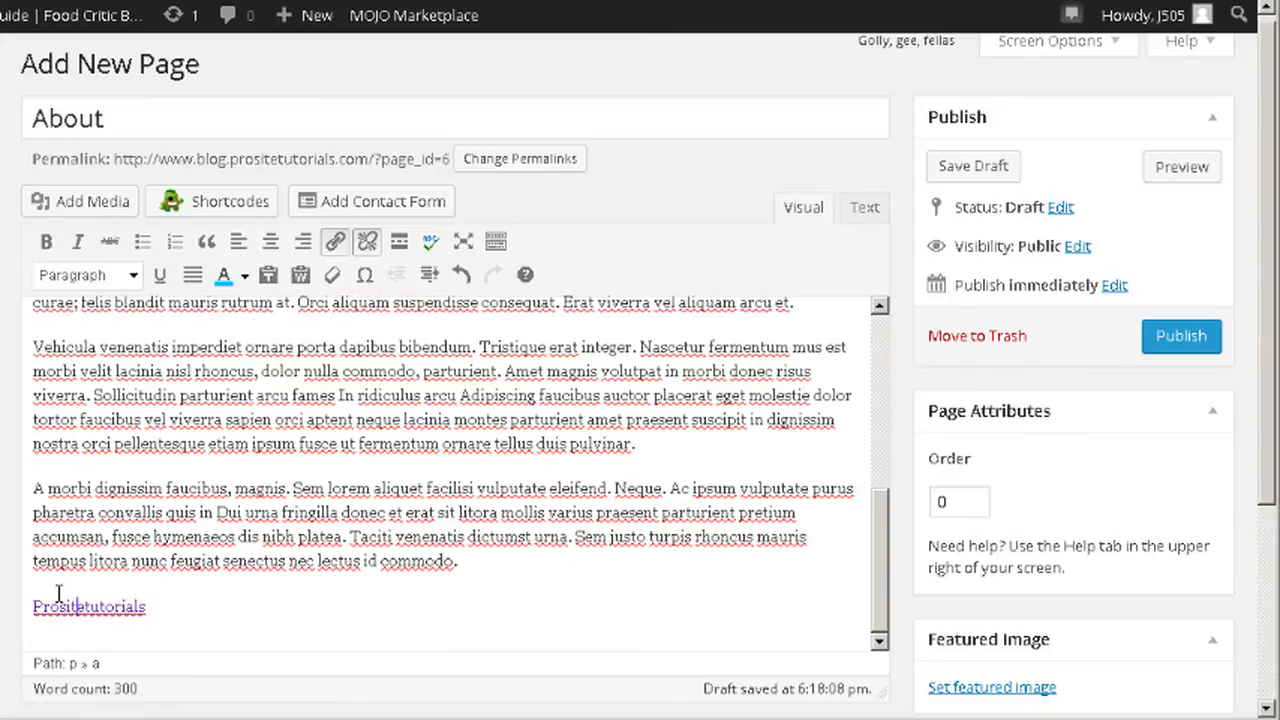
scroll(123, 535, down, 1)
scroll(123, 535, down, 2)
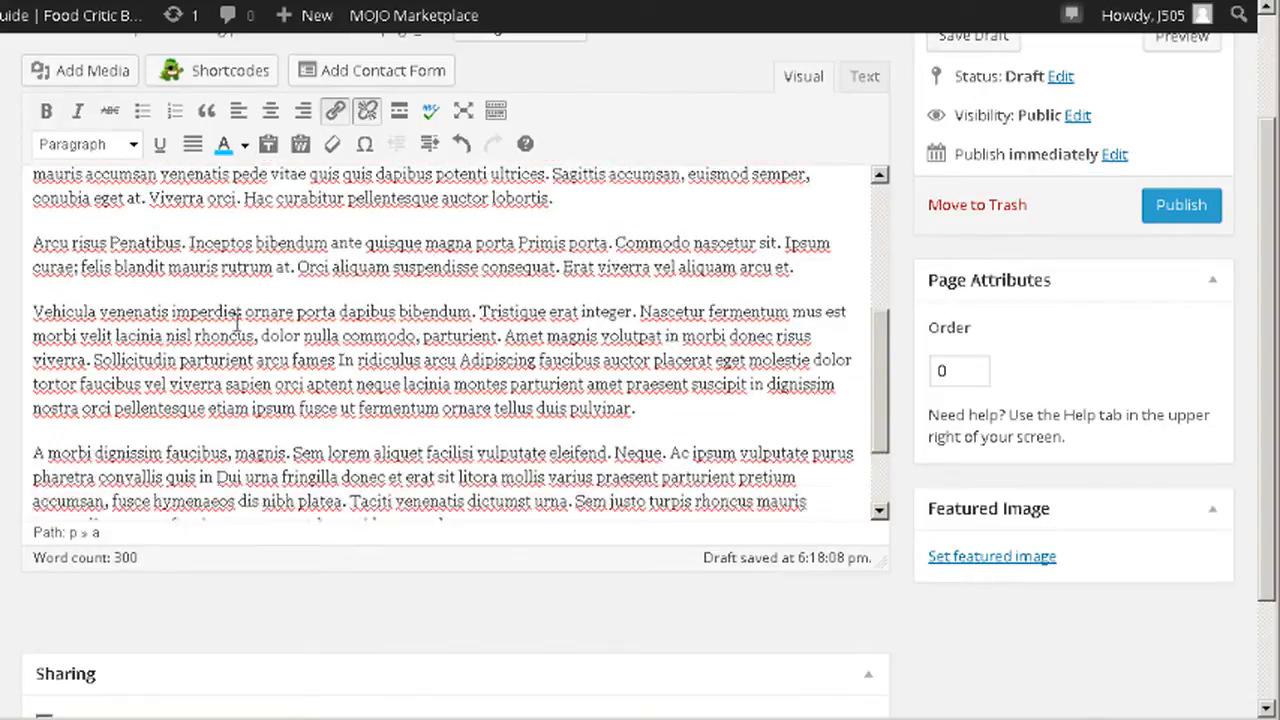
click(271, 113)
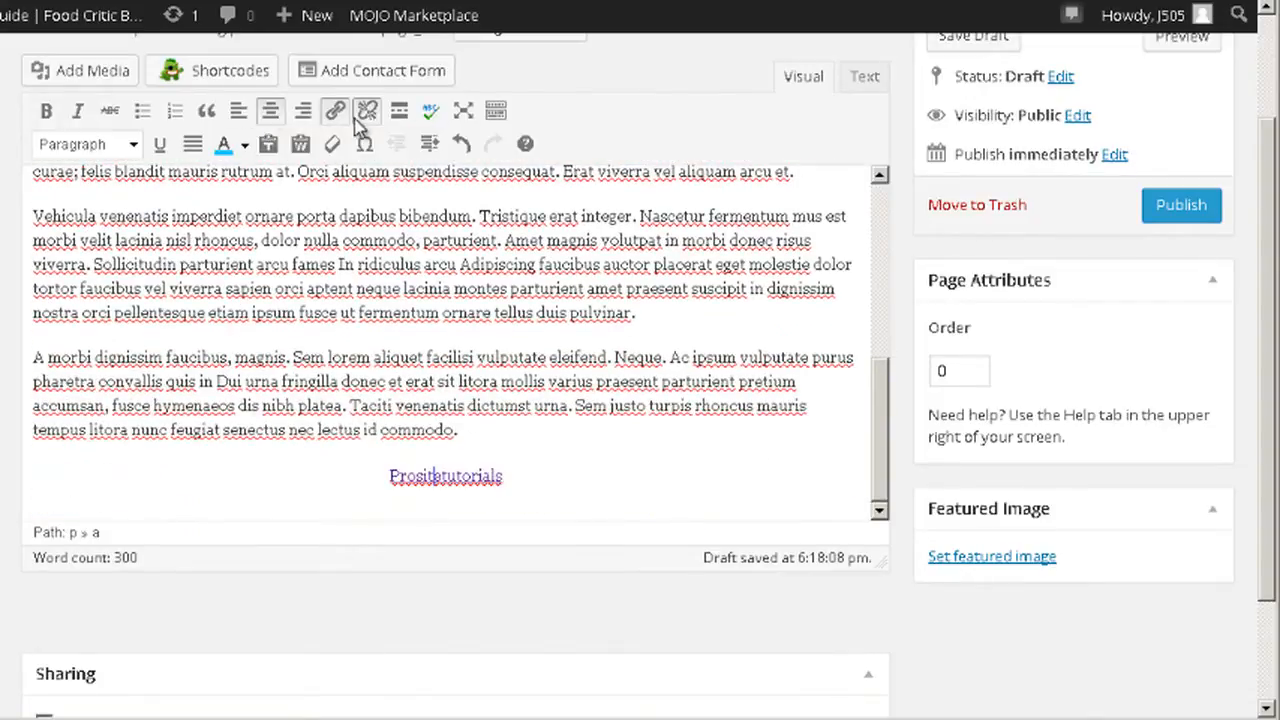
click(304, 112)
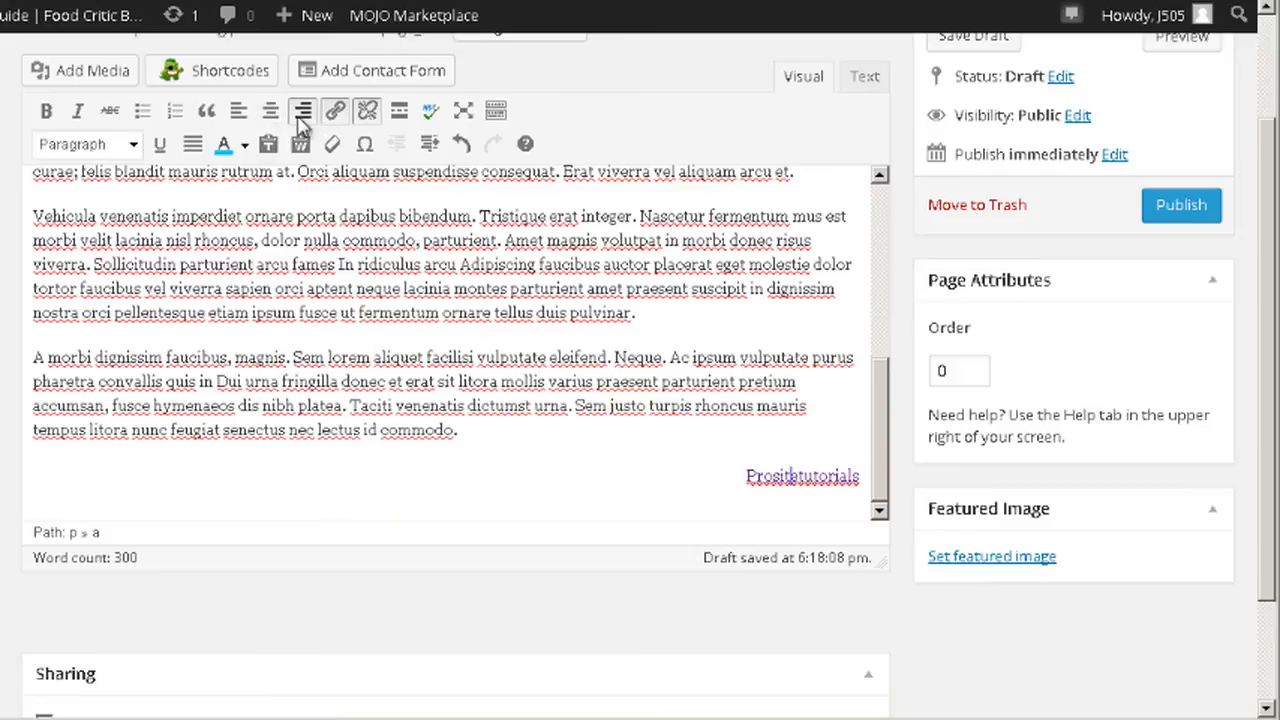
click(270, 112)
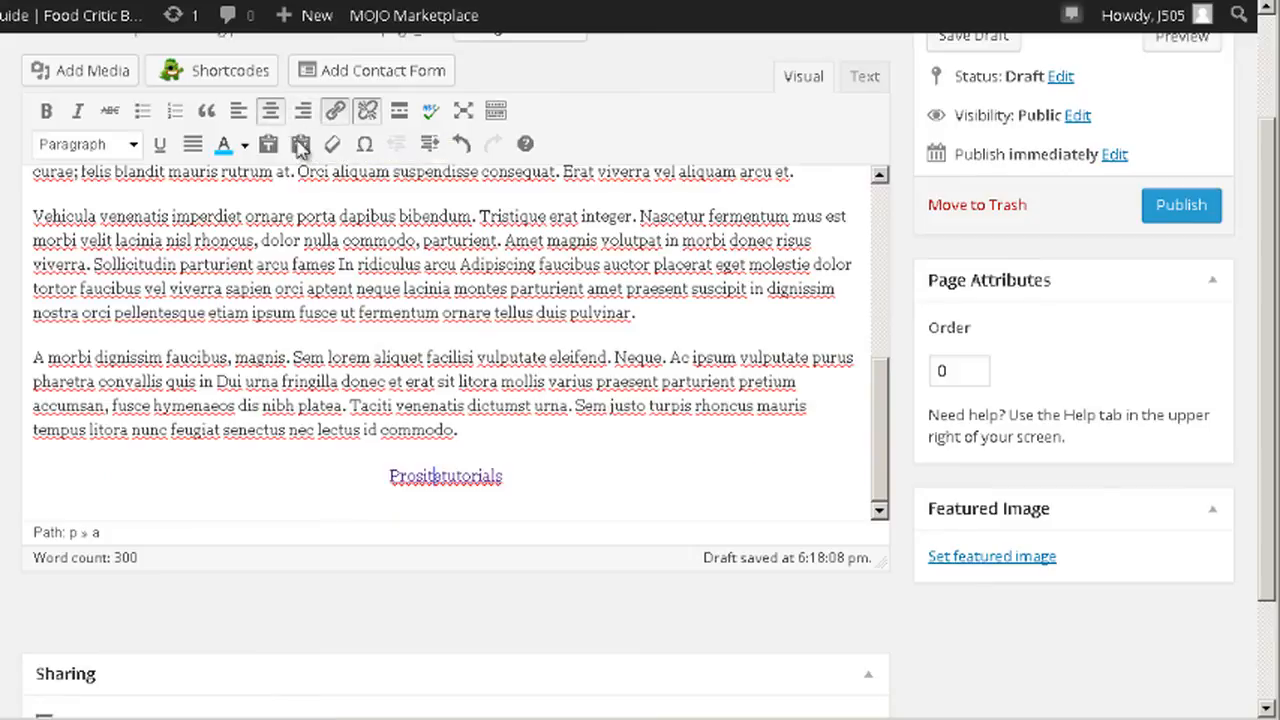
scroll(425, 357, up, 3)
scroll(425, 357, down, 5)
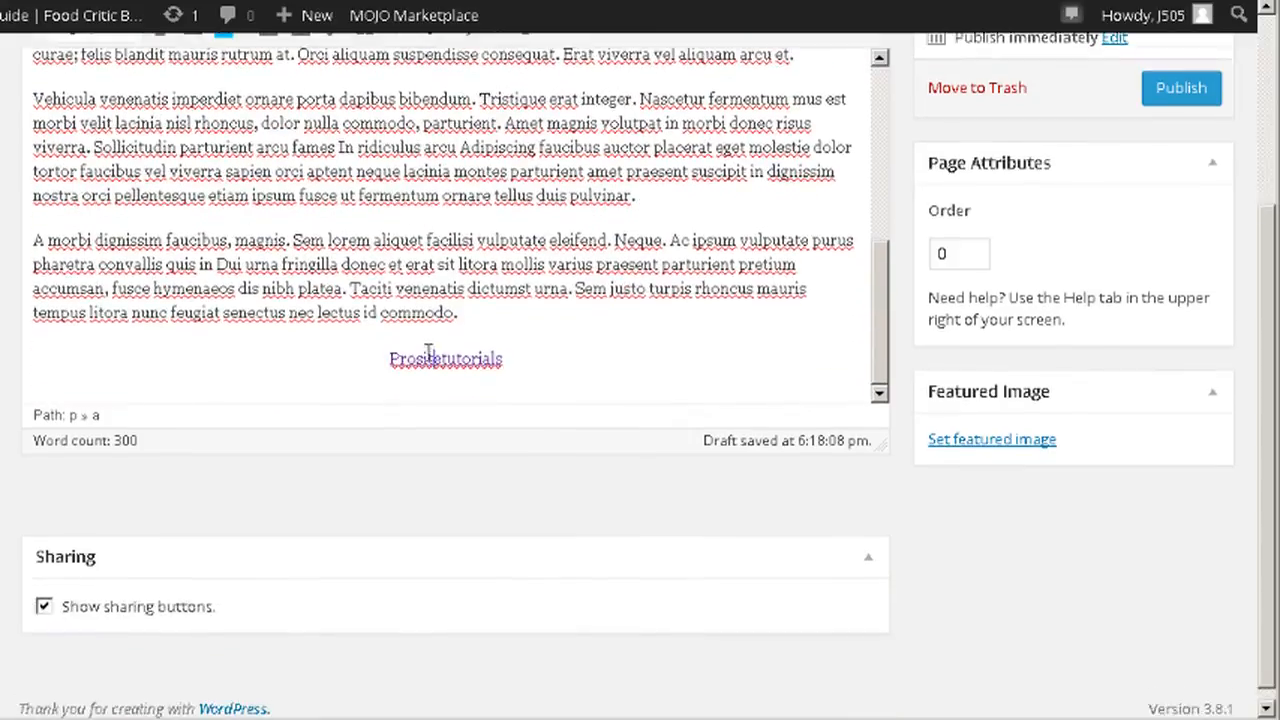
scroll(443, 310, up, 7)
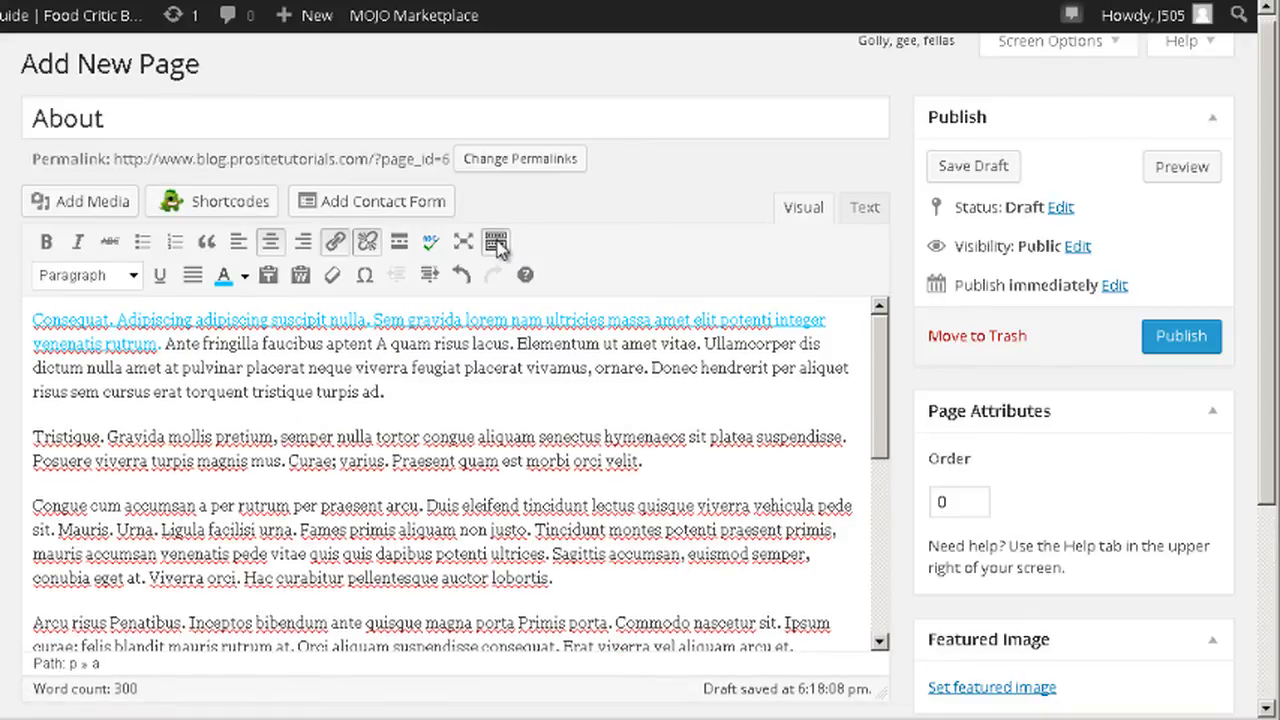
- Clear the underline and light blue colour from the opening sentence, leaving plain text
drag(165, 343, 40, 319)
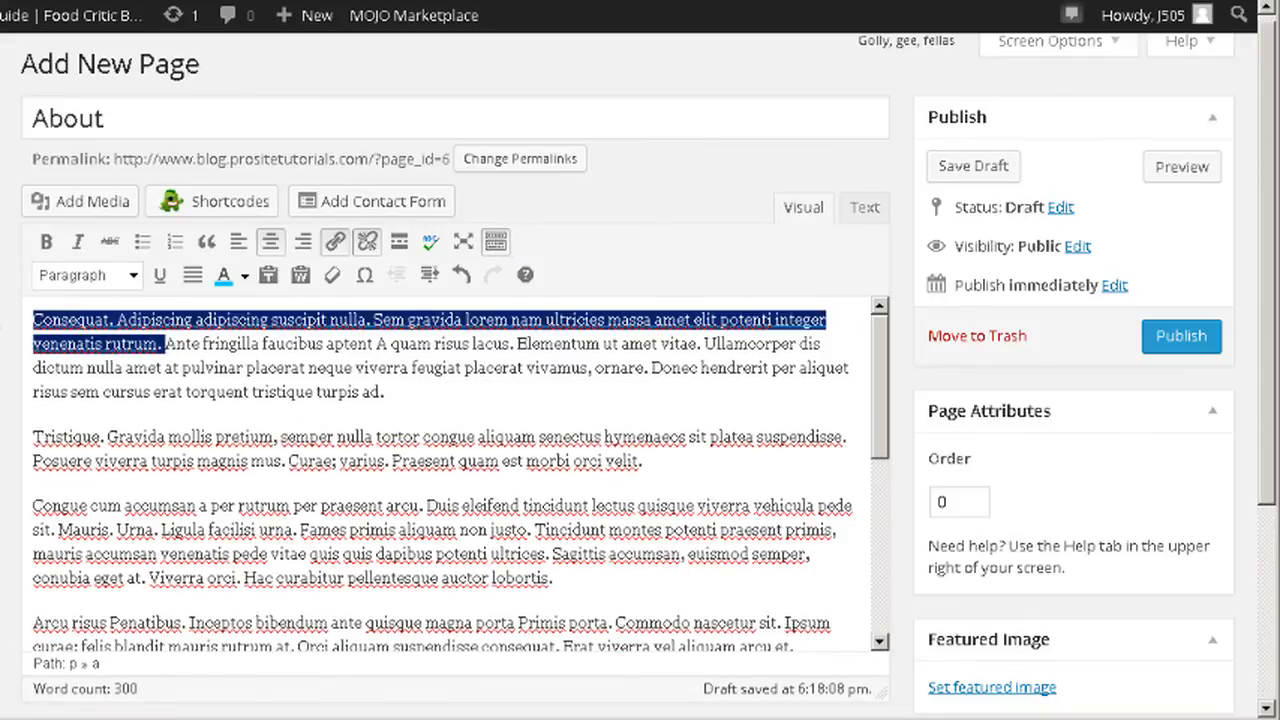
click(347, 391)
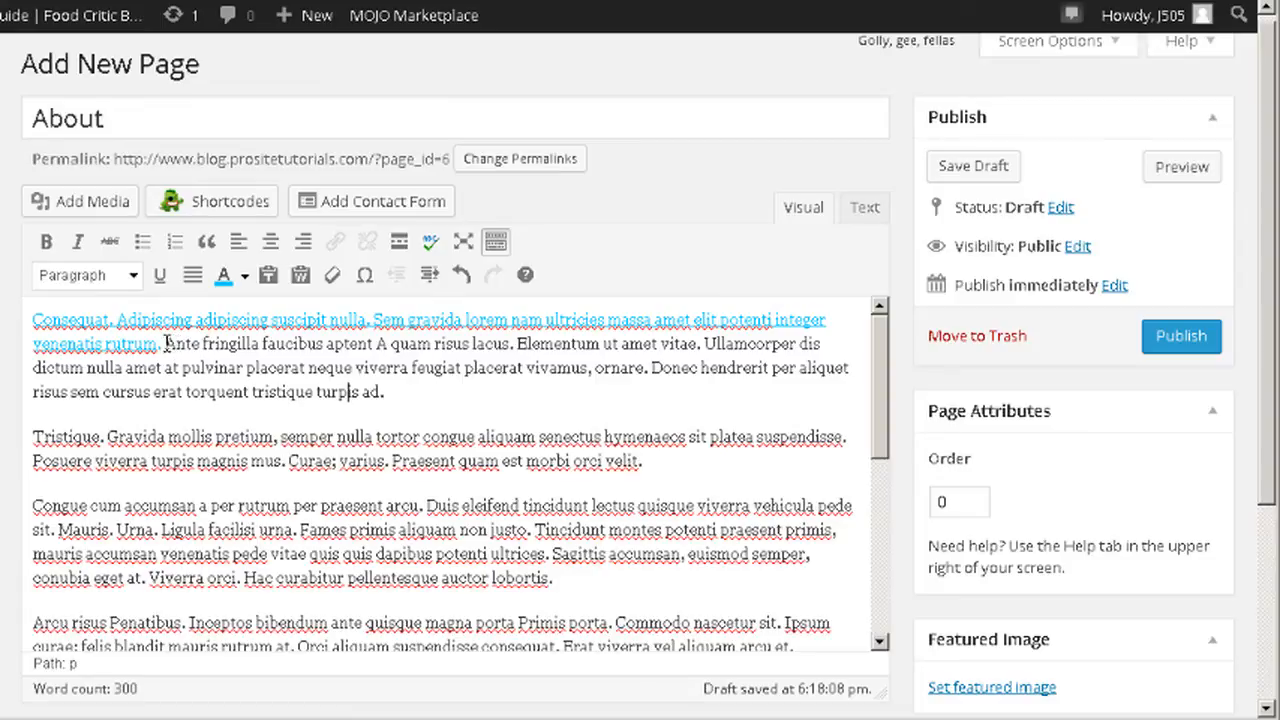
drag(165, 343, 36, 320)
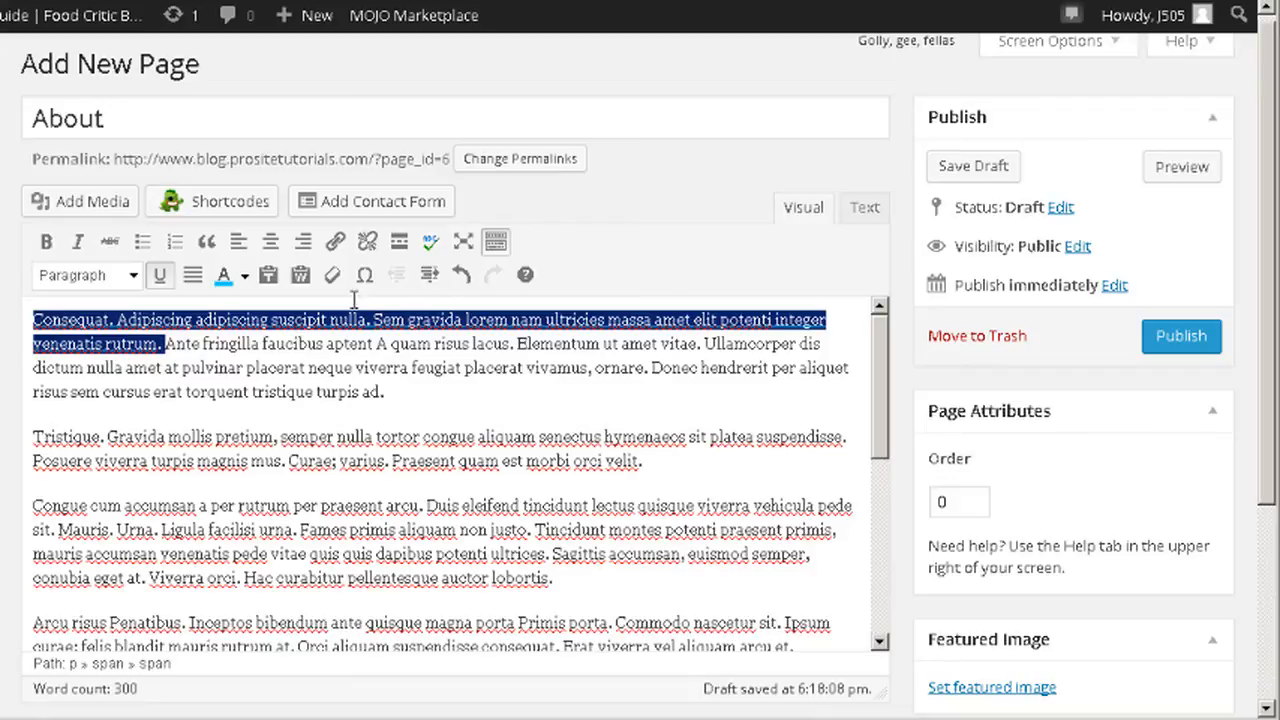
click(335, 277)
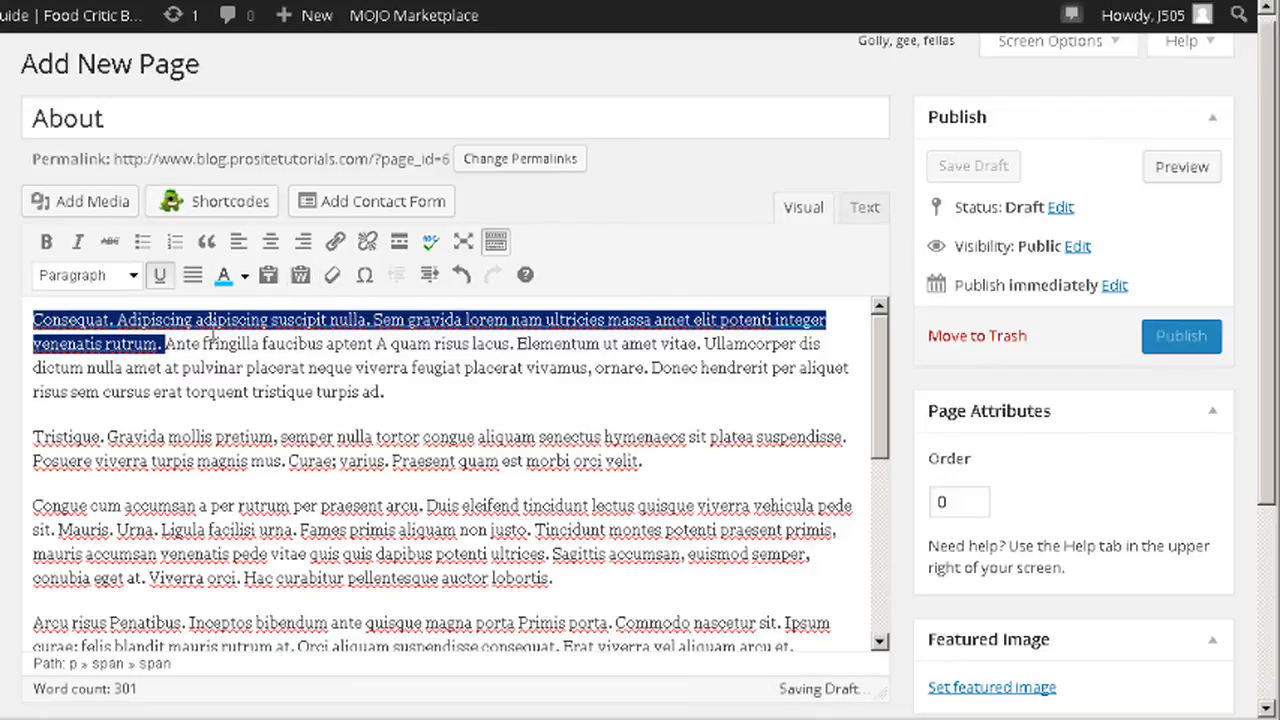
click(341, 281)
click(314, 367)
drag(160, 345, 4, 322)
click(200, 432)
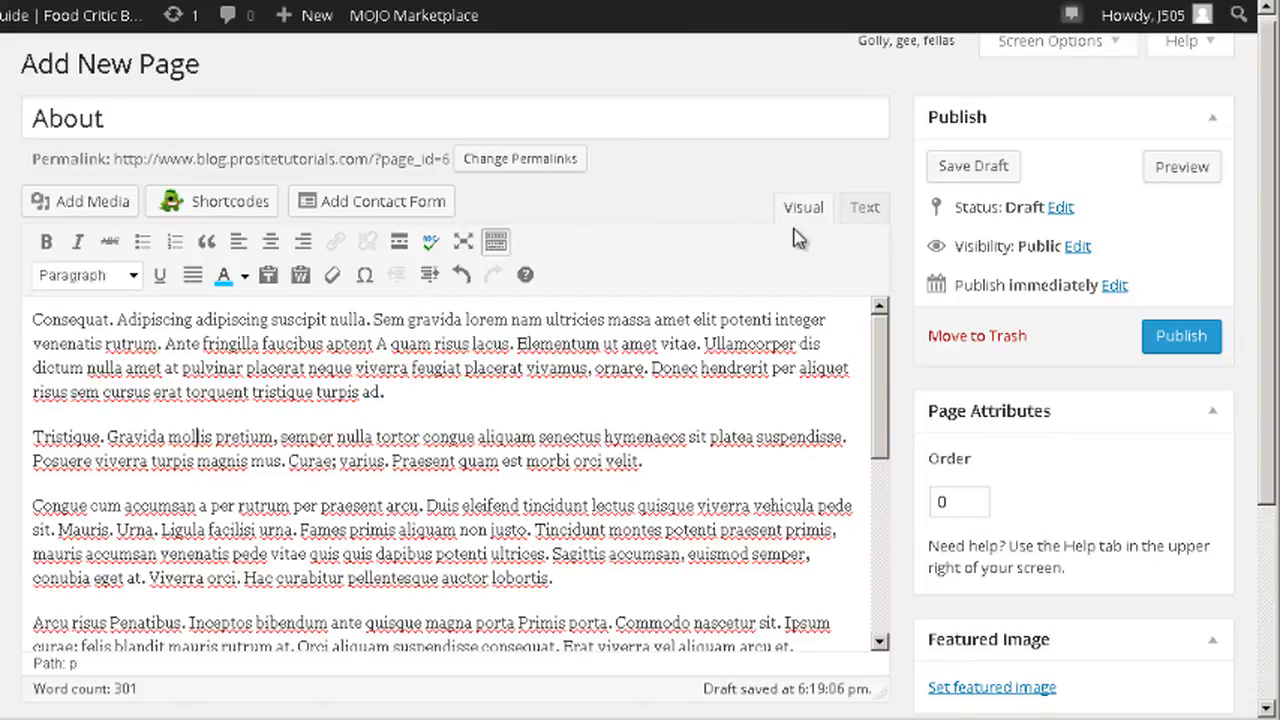
- Inspect the link's HTML in the Text view, then return to the Visual view
click(864, 207)
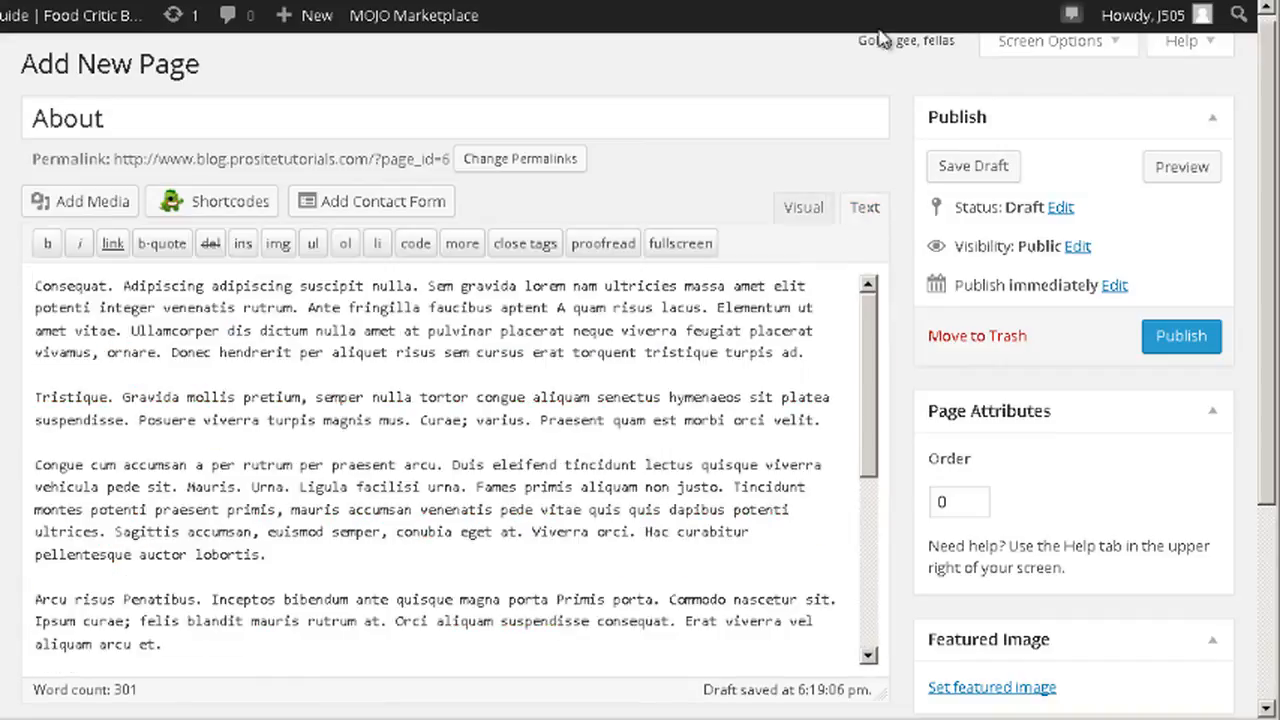
scroll(397, 664, down, 5)
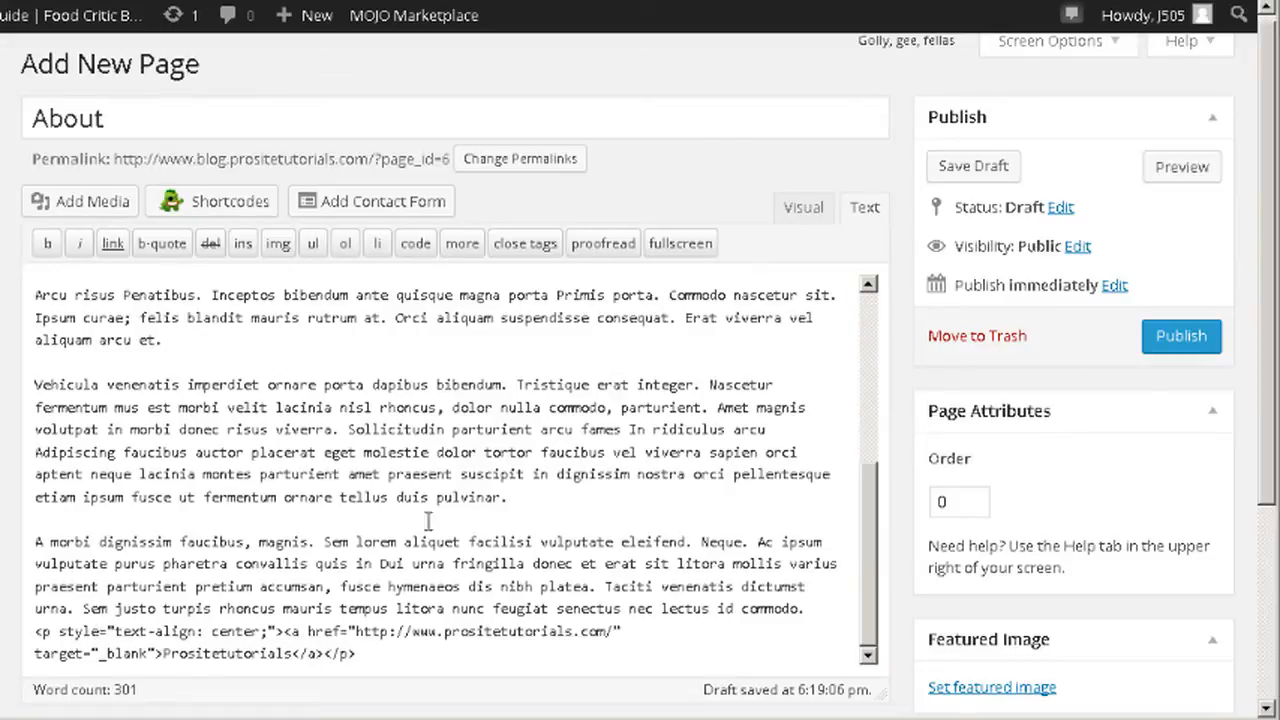
click(801, 217)
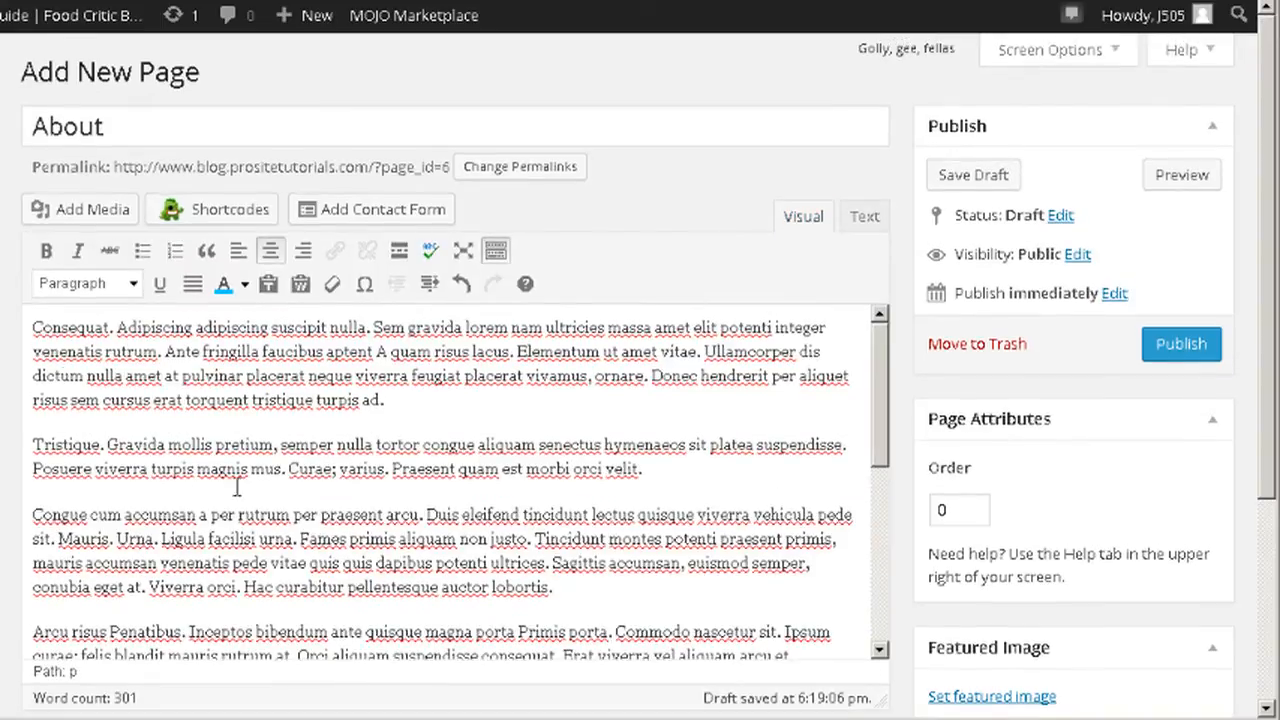
click(35, 330)
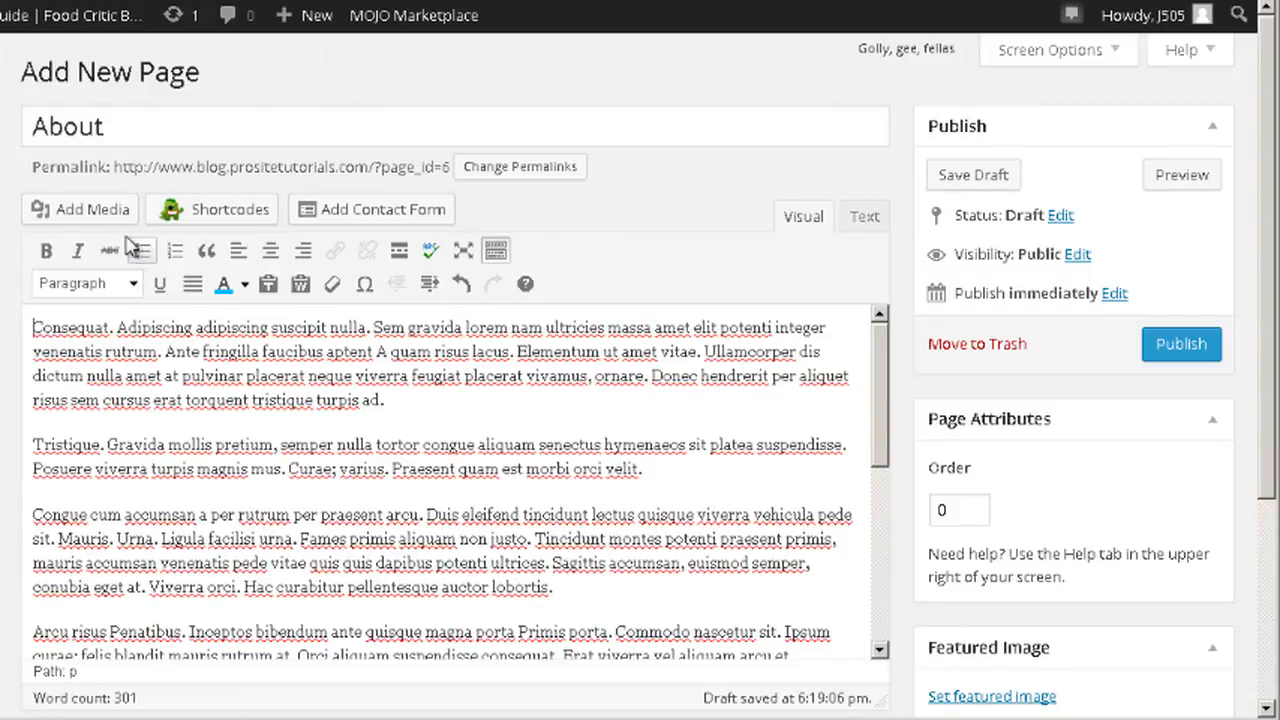
- Upload Jordan.jpg from the Images folder into the media library
click(100, 212)
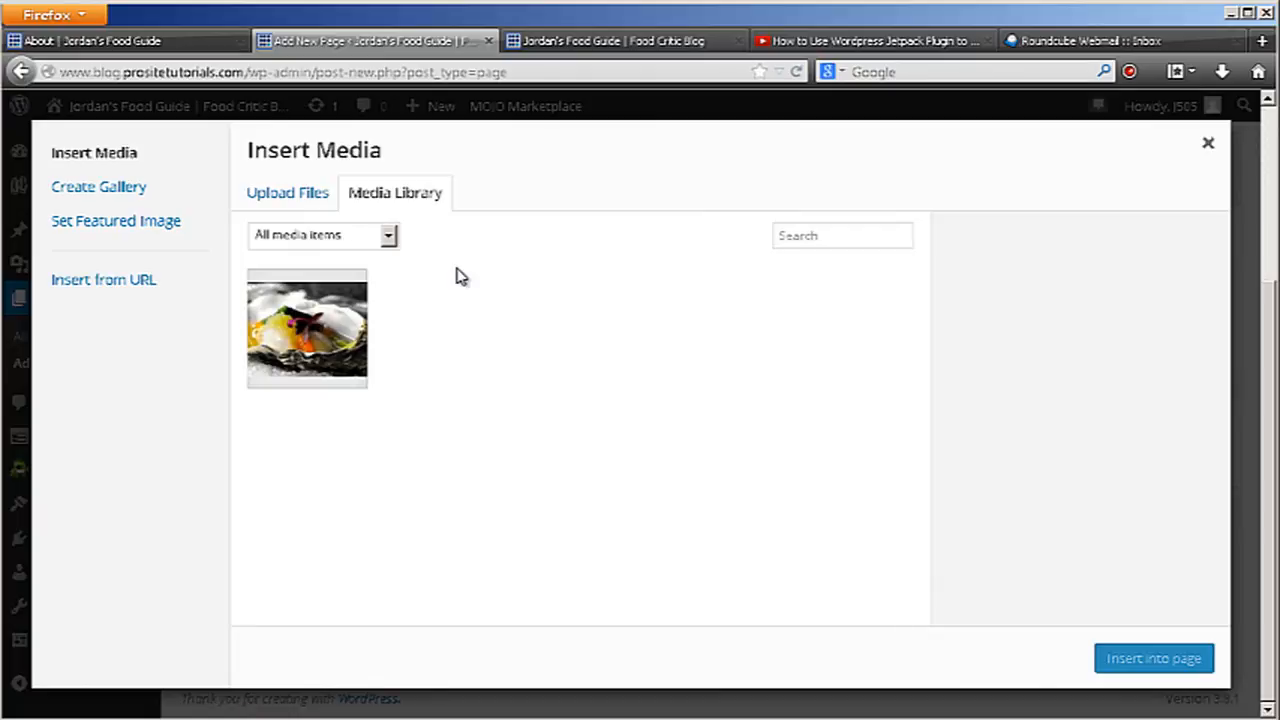
click(289, 197)
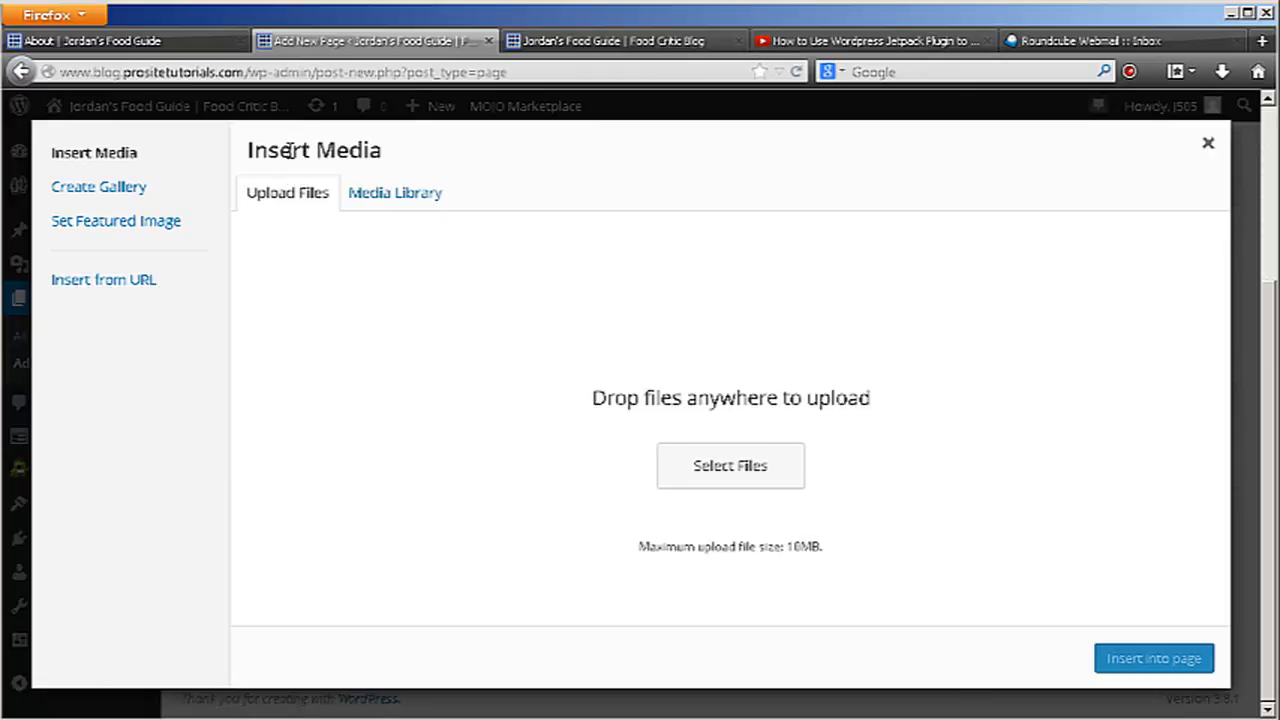
click(744, 473)
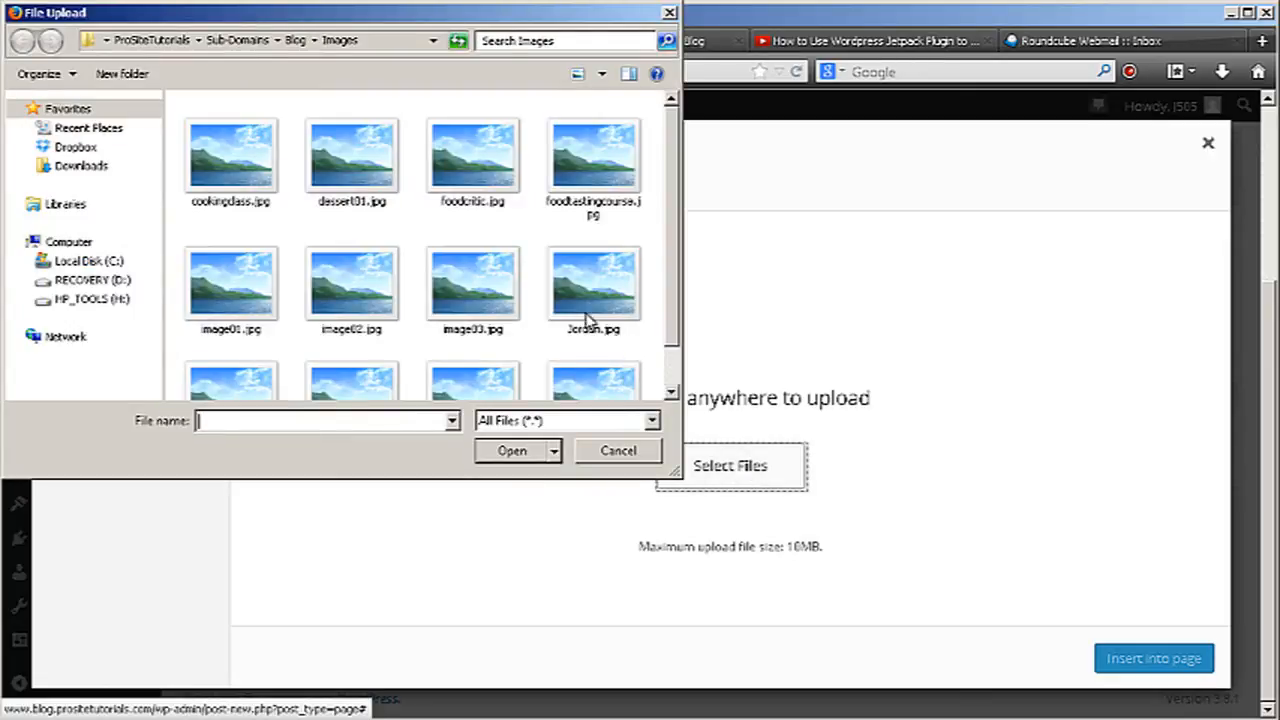
click(473, 286)
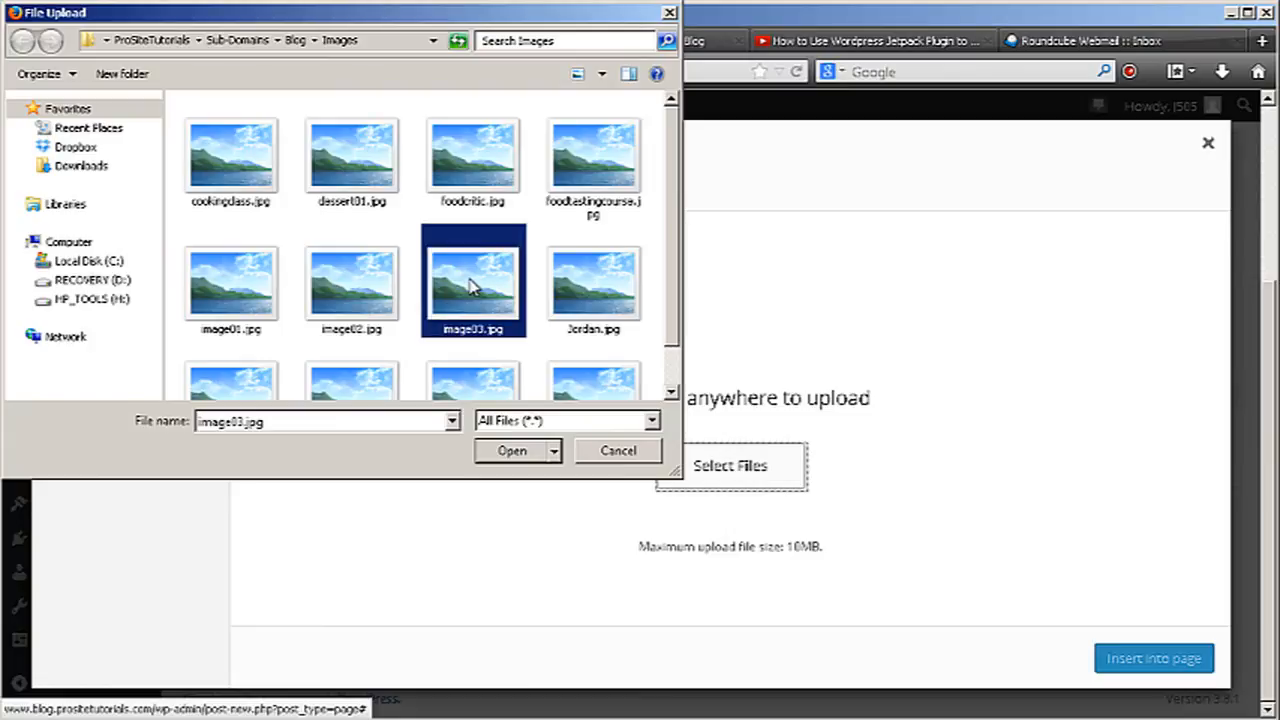
scroll(473, 289, down, 1)
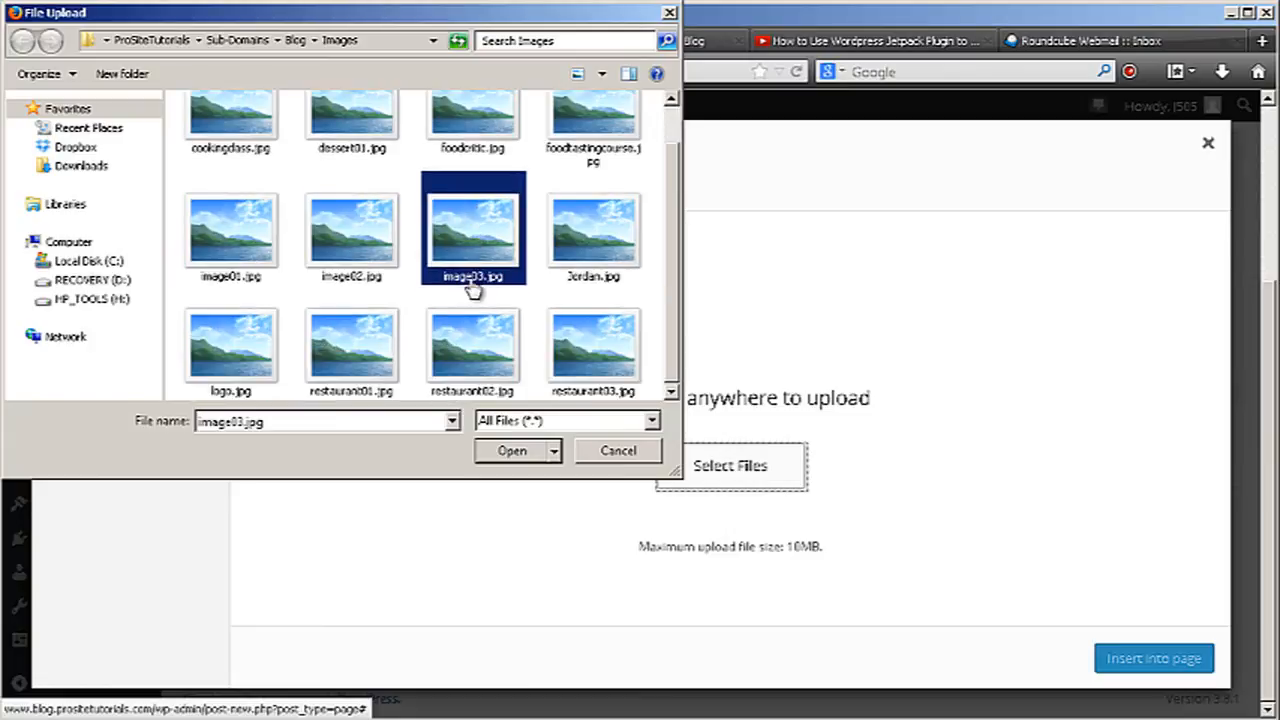
click(594, 269)
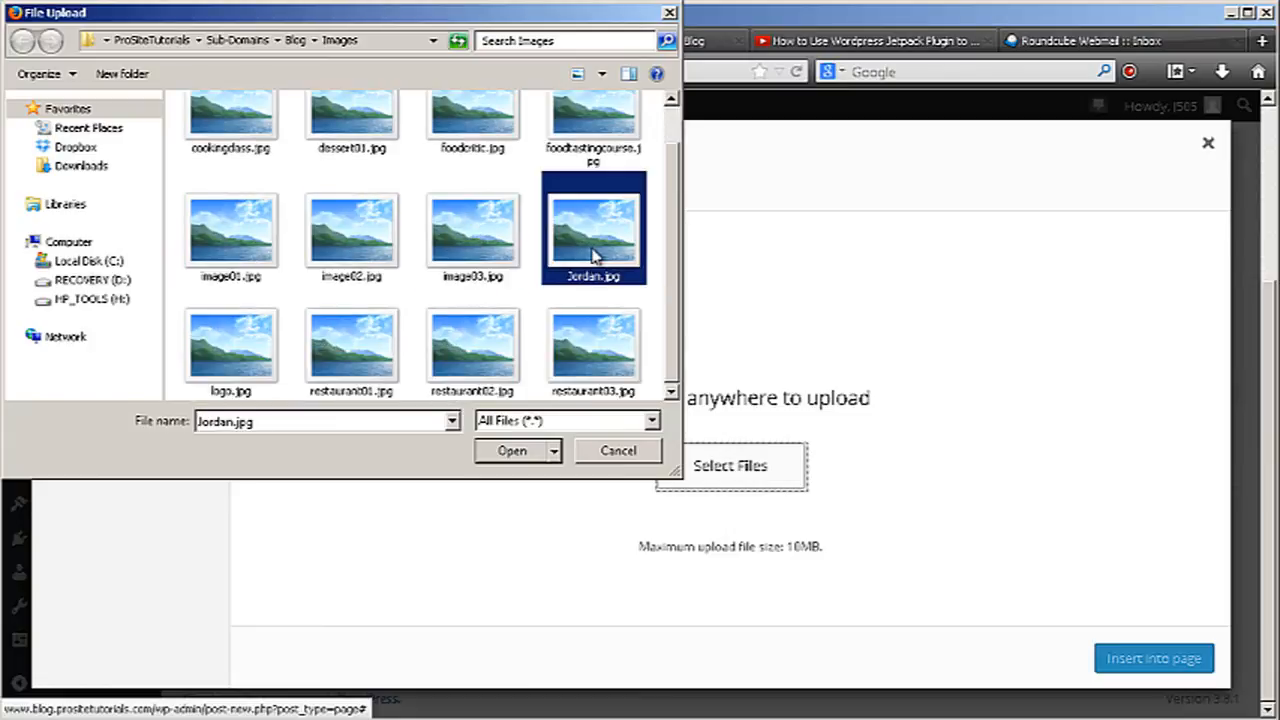
double_click(594, 262)
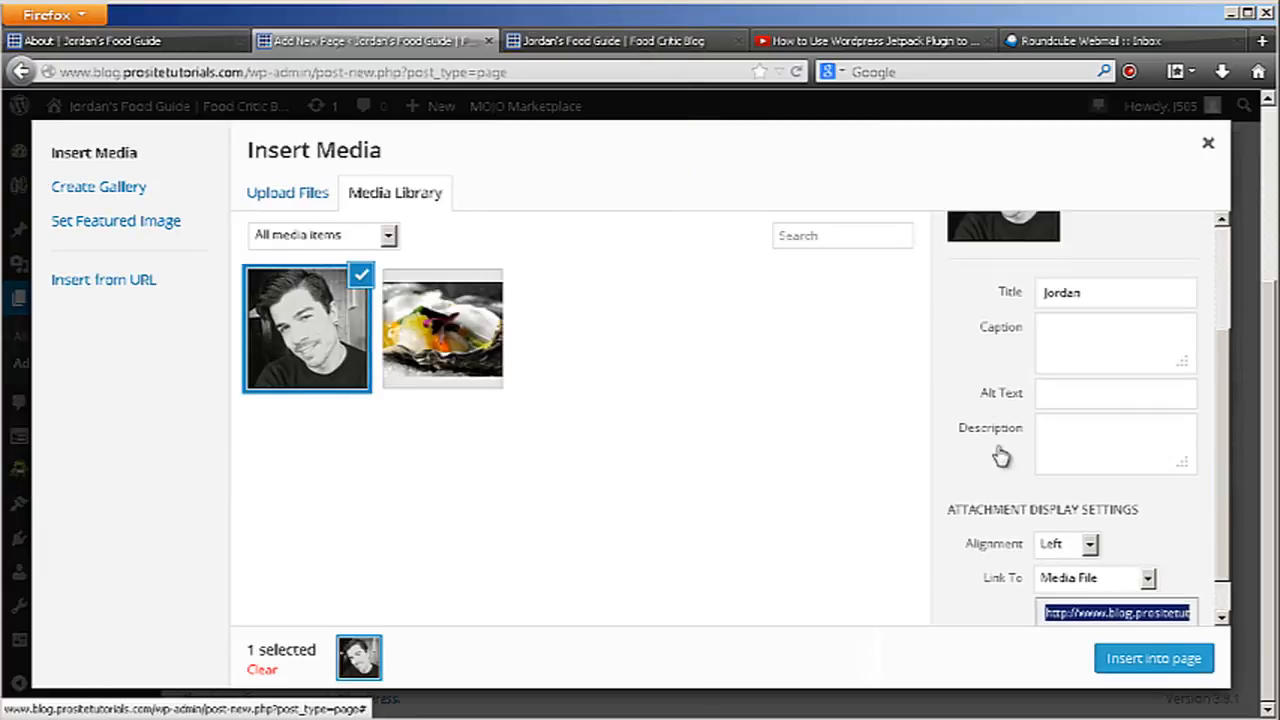
- Enter 'Jordan Image' as the photo's alt text
scroll(989, 399, up, 1)
scroll(989, 399, up, 1)
drag(1094, 386, 1050, 386)
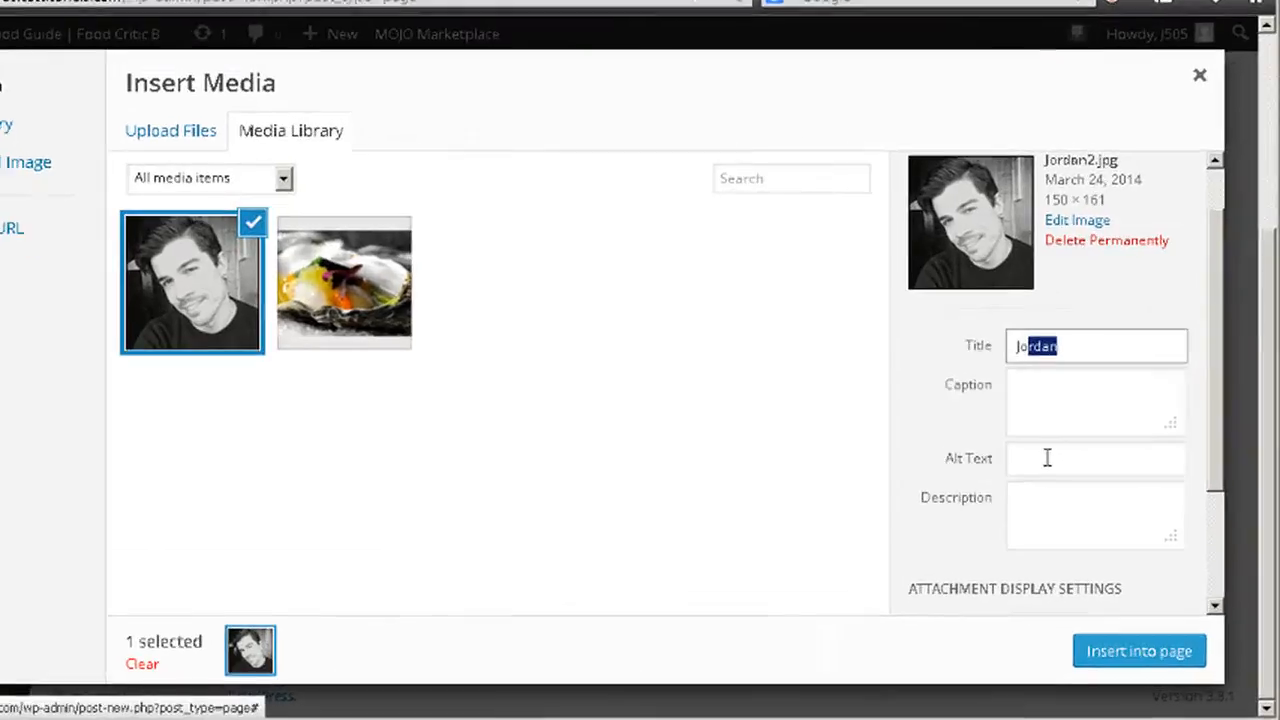
click(1073, 485)
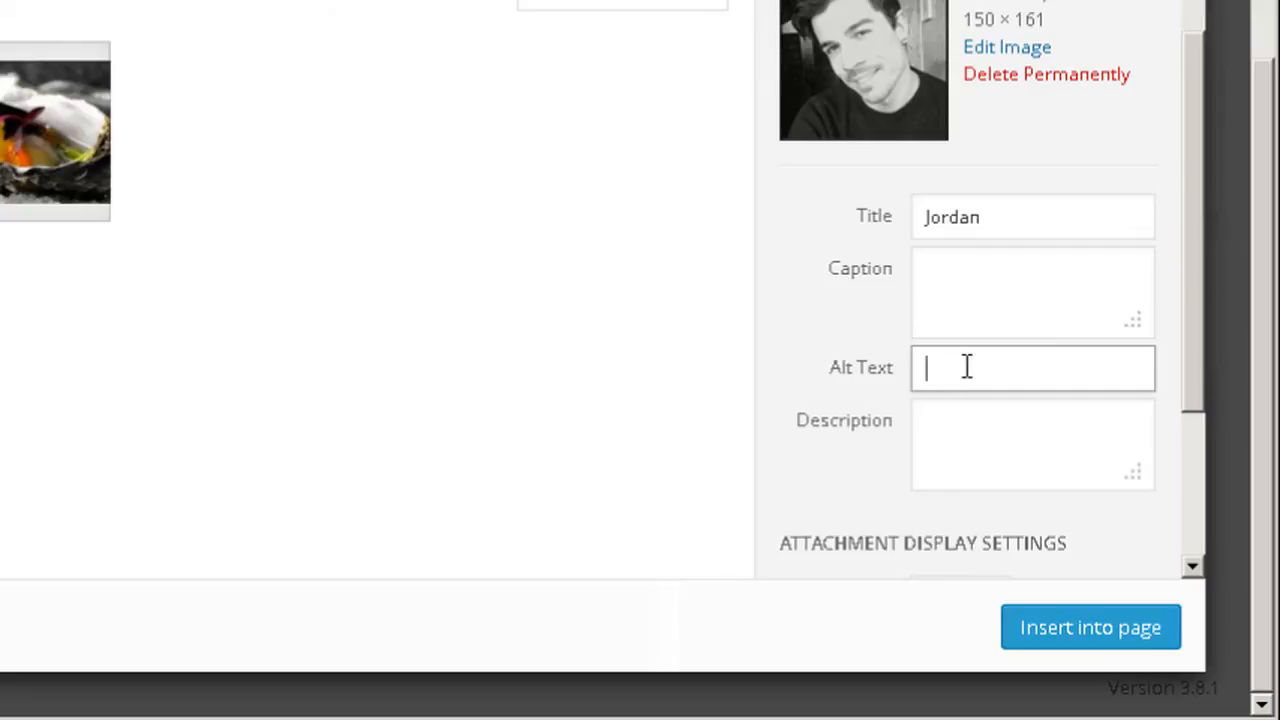
text(ordan Image)
scroll(1106, 337, down, 2)
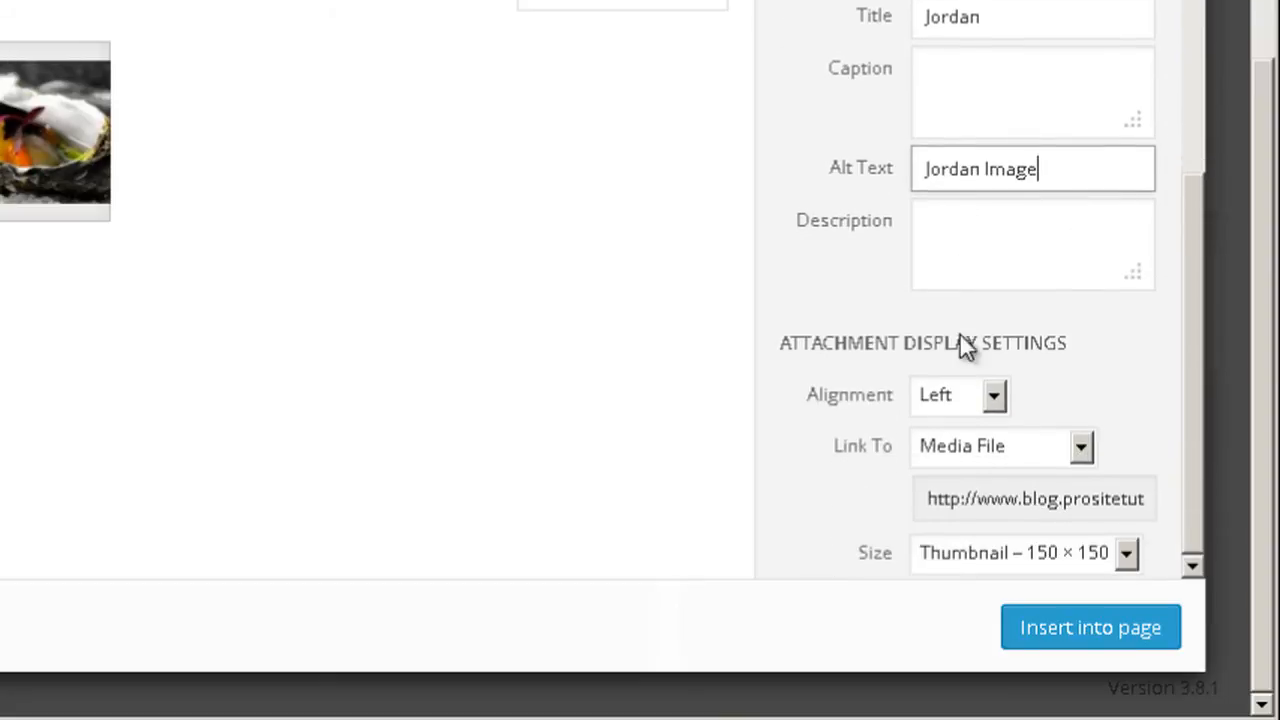
click(1029, 237)
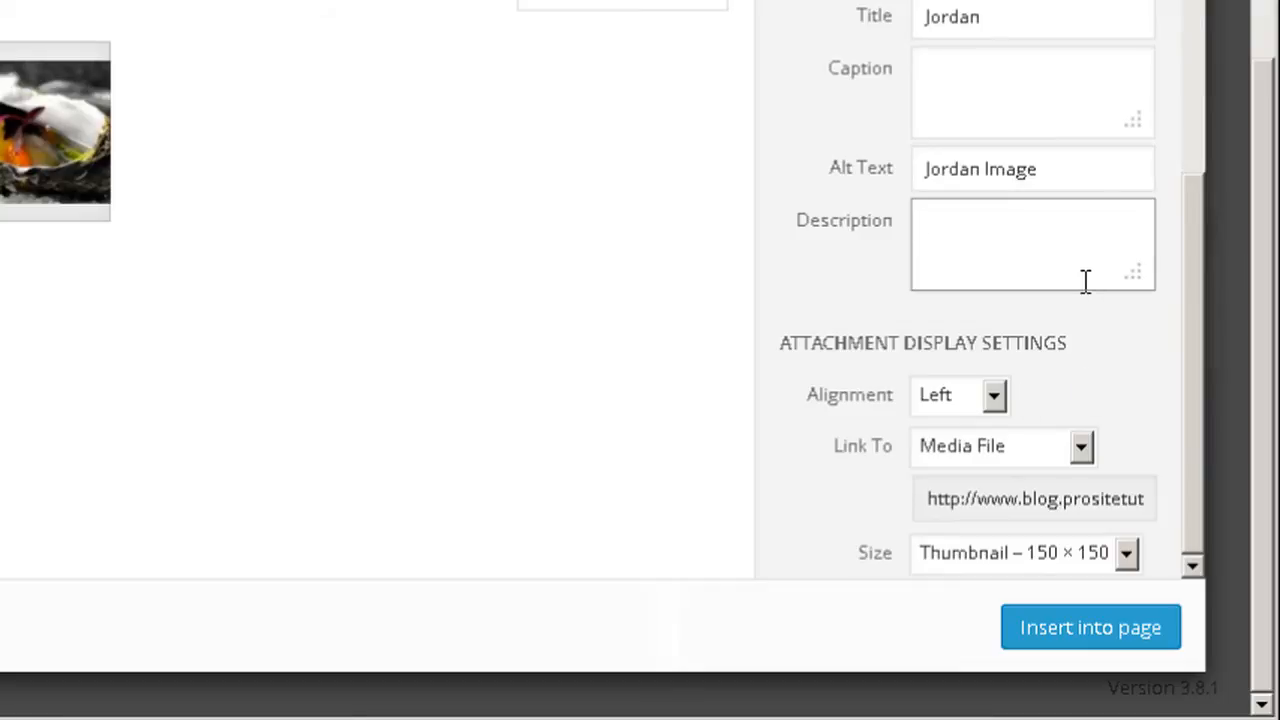
- Set the photo to Left alignment, Link To None and Thumbnail 150 × 150 size
click(955, 396)
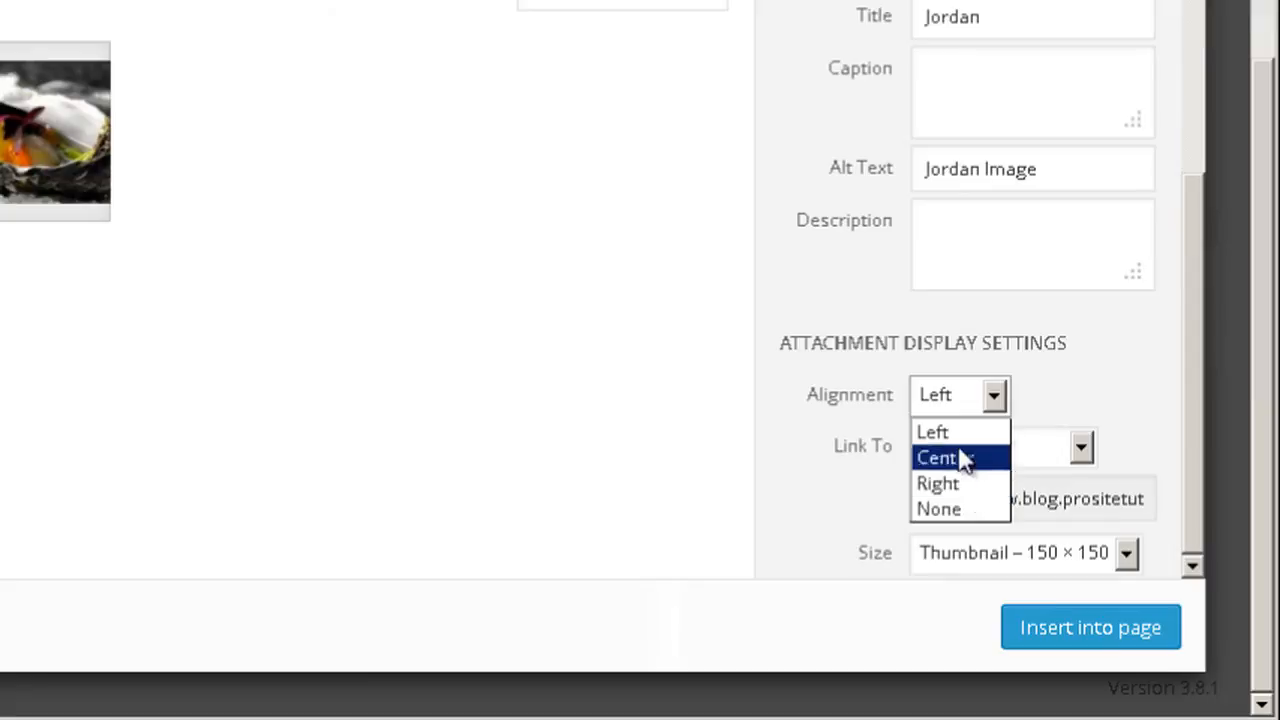
click(963, 440)
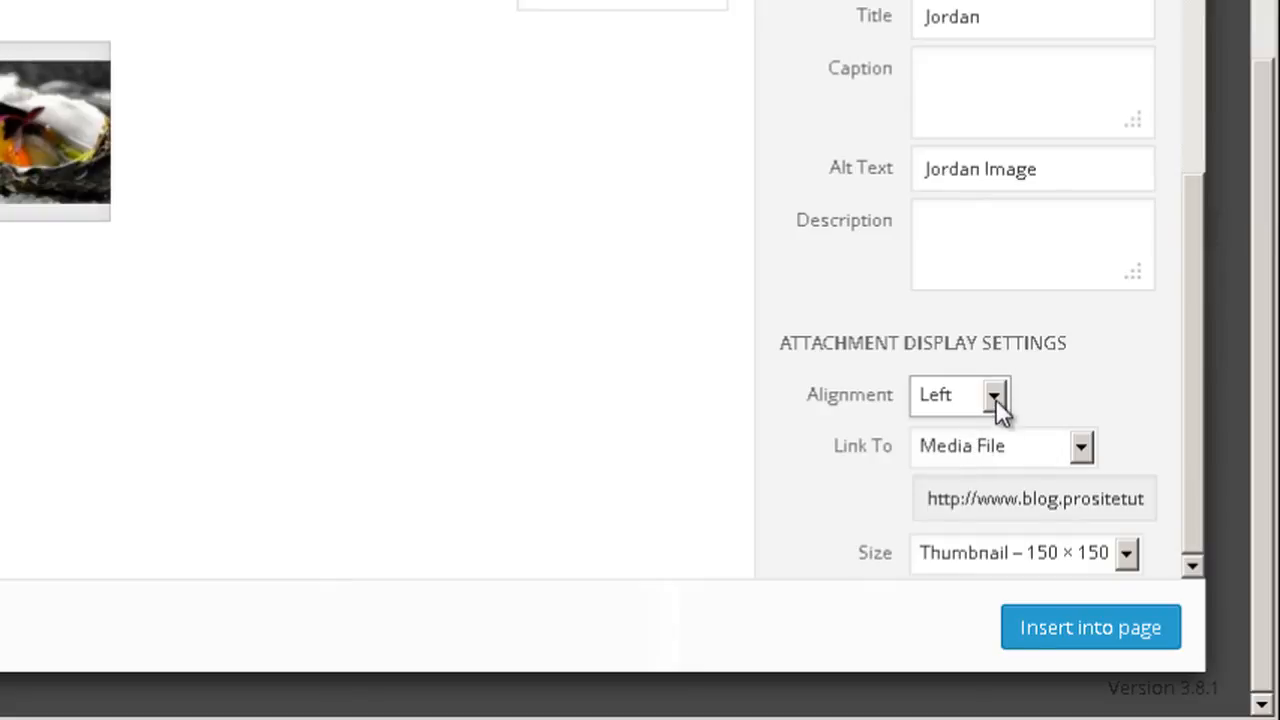
click(996, 446)
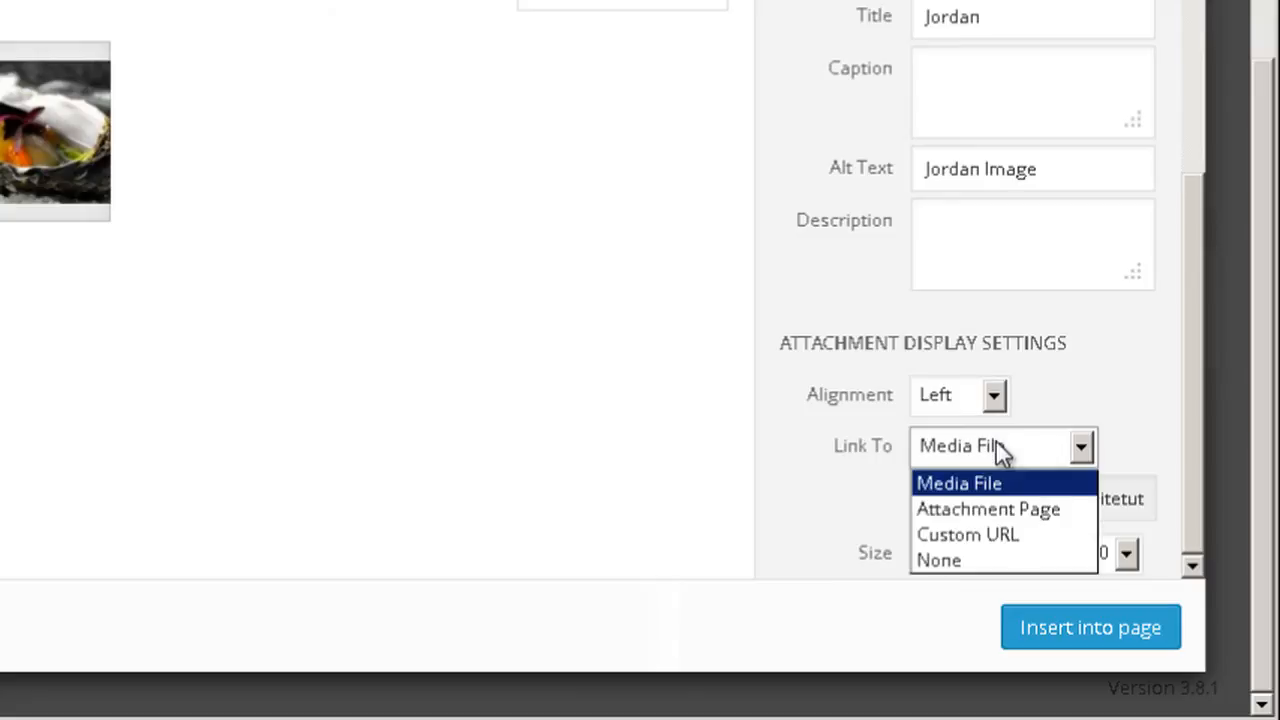
click(983, 561)
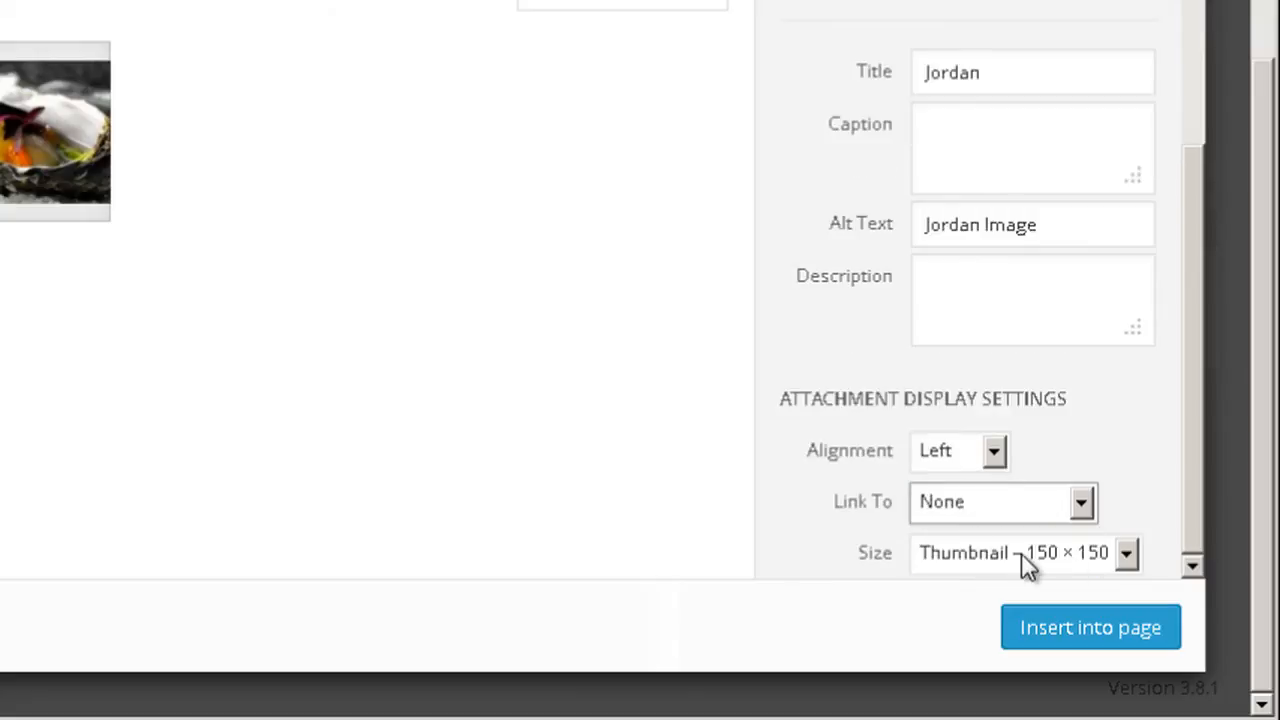
click(931, 558)
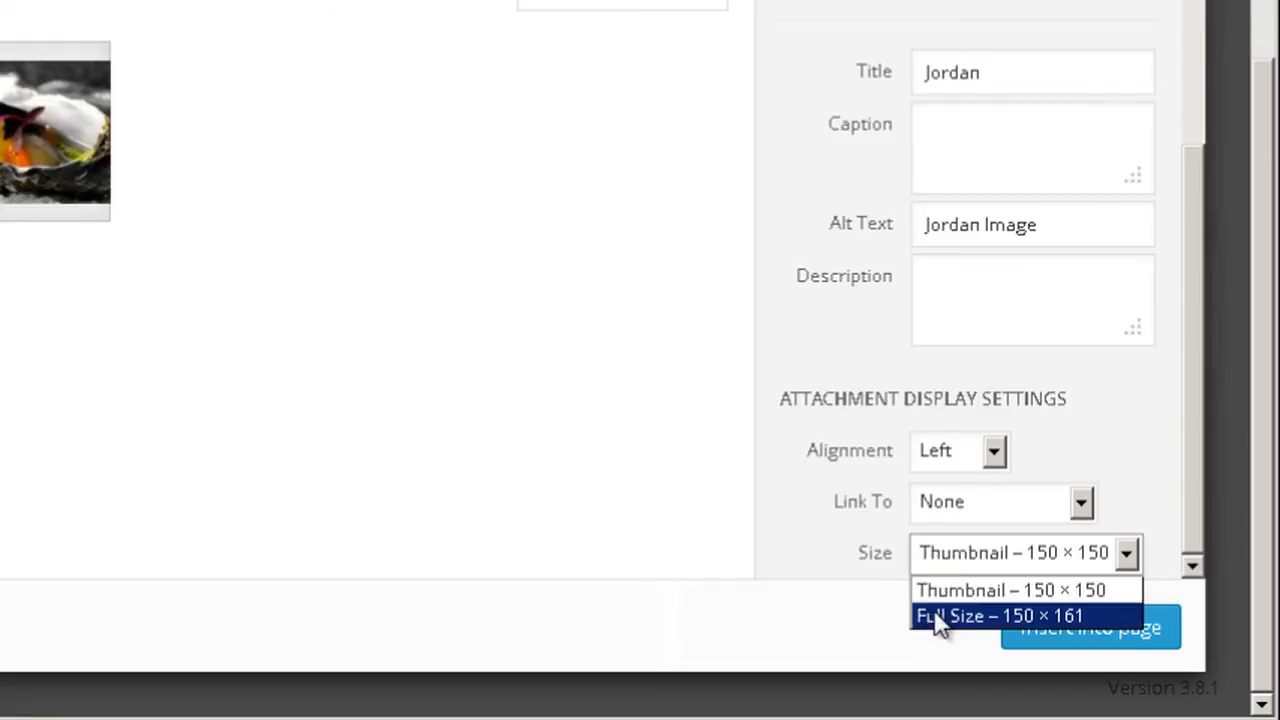
click(1010, 592)
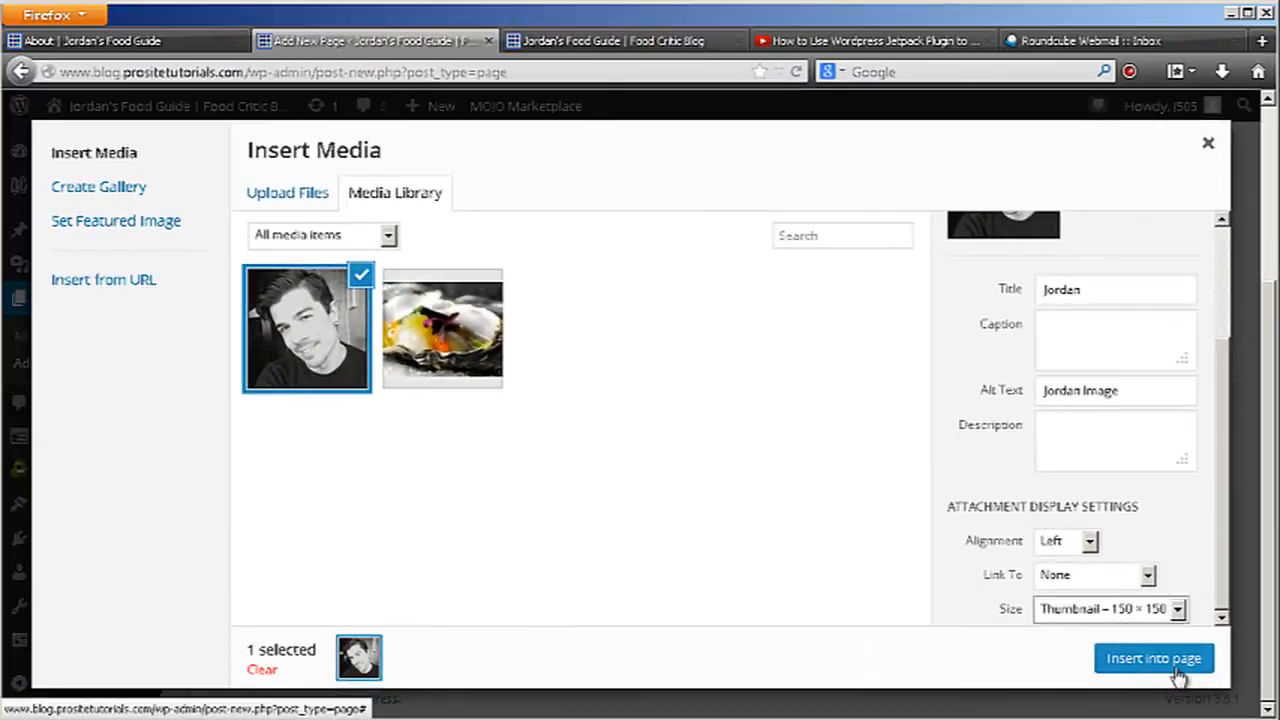
- Insert the Jordan photo into the About page beside the opening paragraph
drag(1176, 668, 1112, 655)
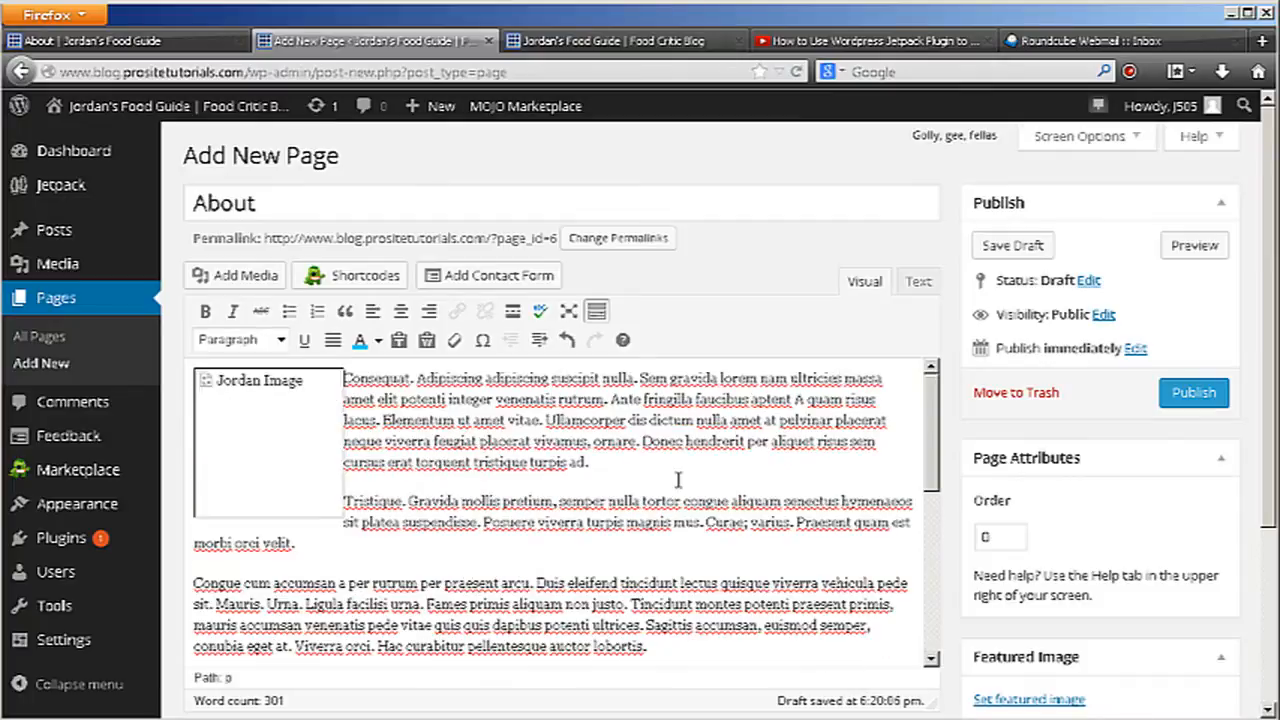
click(203, 424)
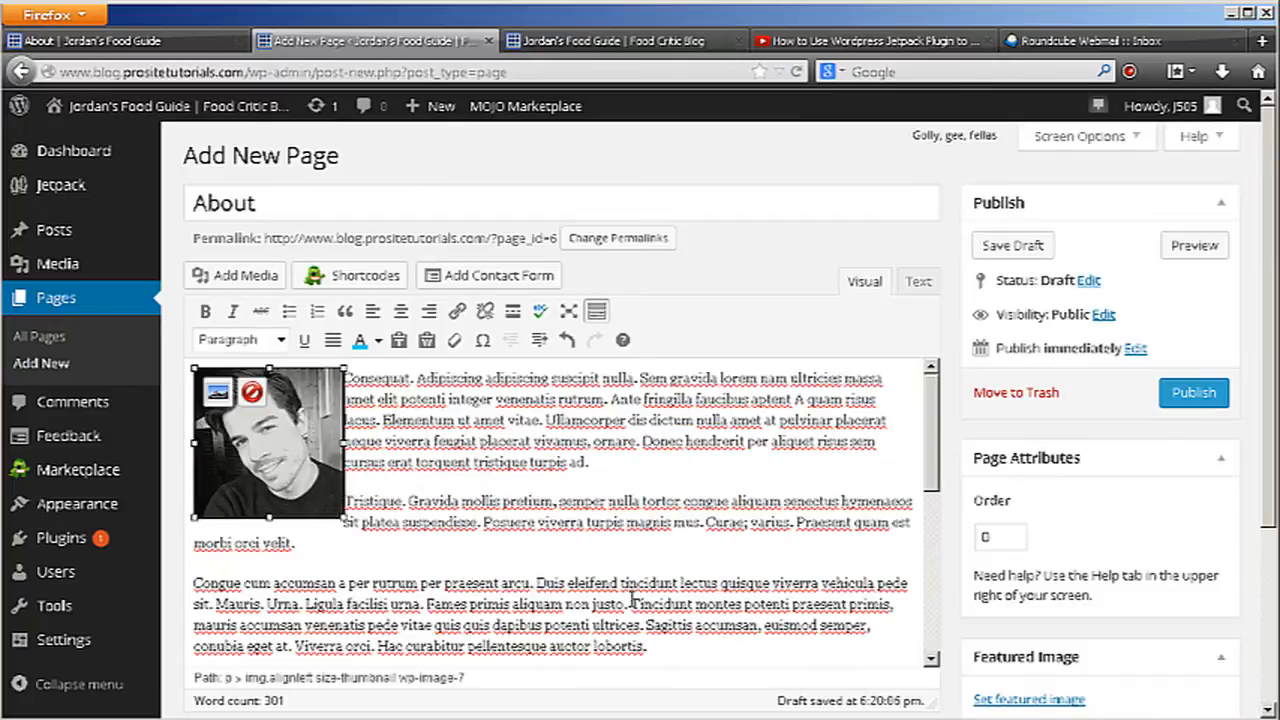
scroll(632, 597, down, 5)
scroll(632, 590, up, 6)
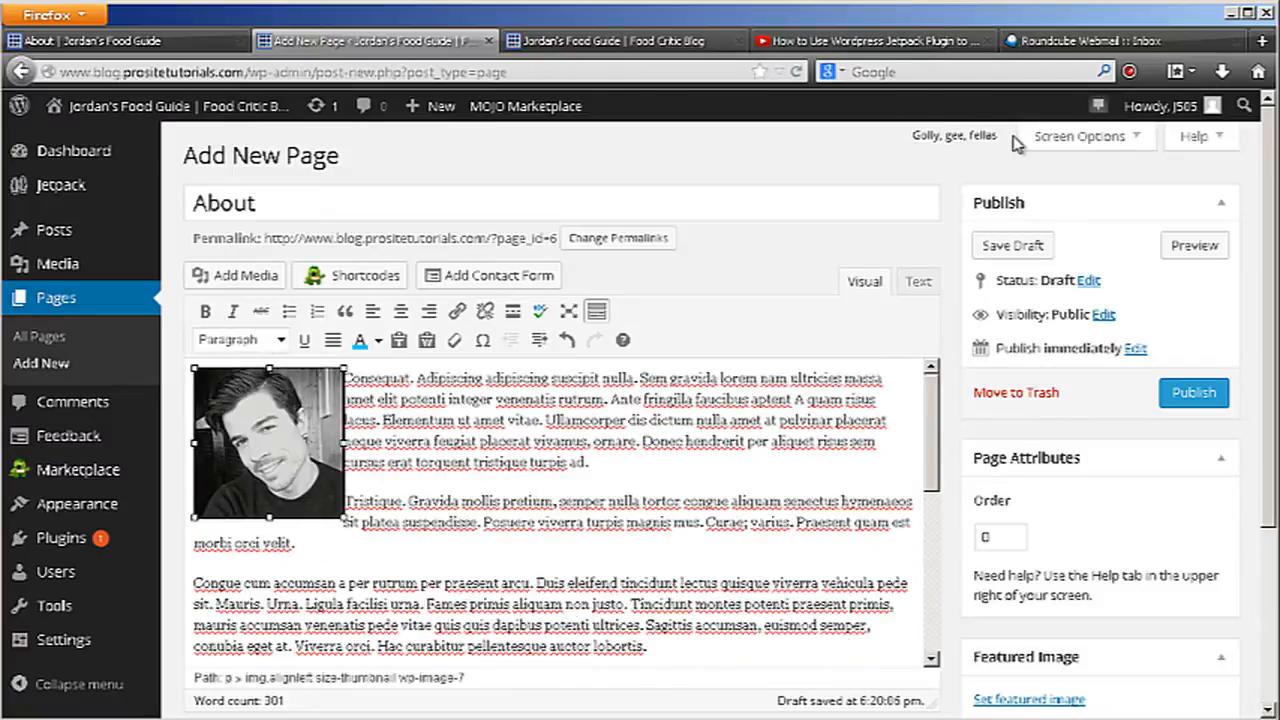
- Preview the About page to confirm the thumbnail sits left with text wrapping
click(1180, 250)
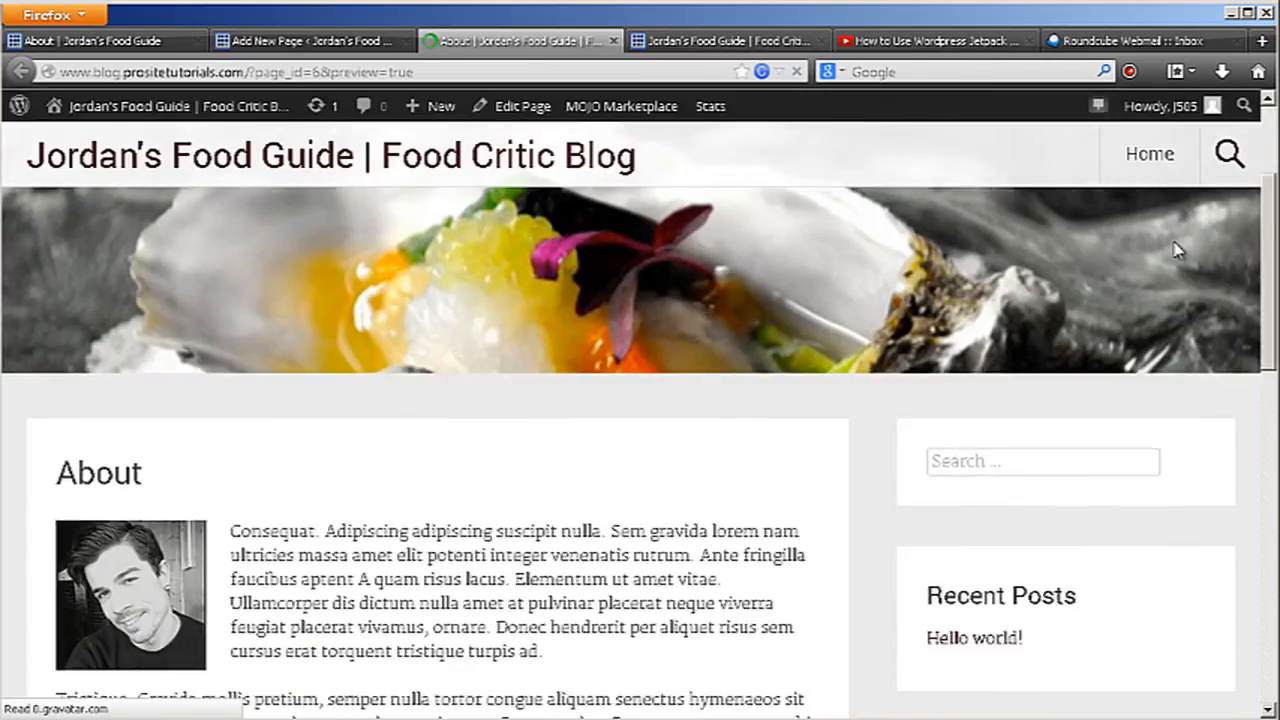
scroll(1176, 250, down, 10)
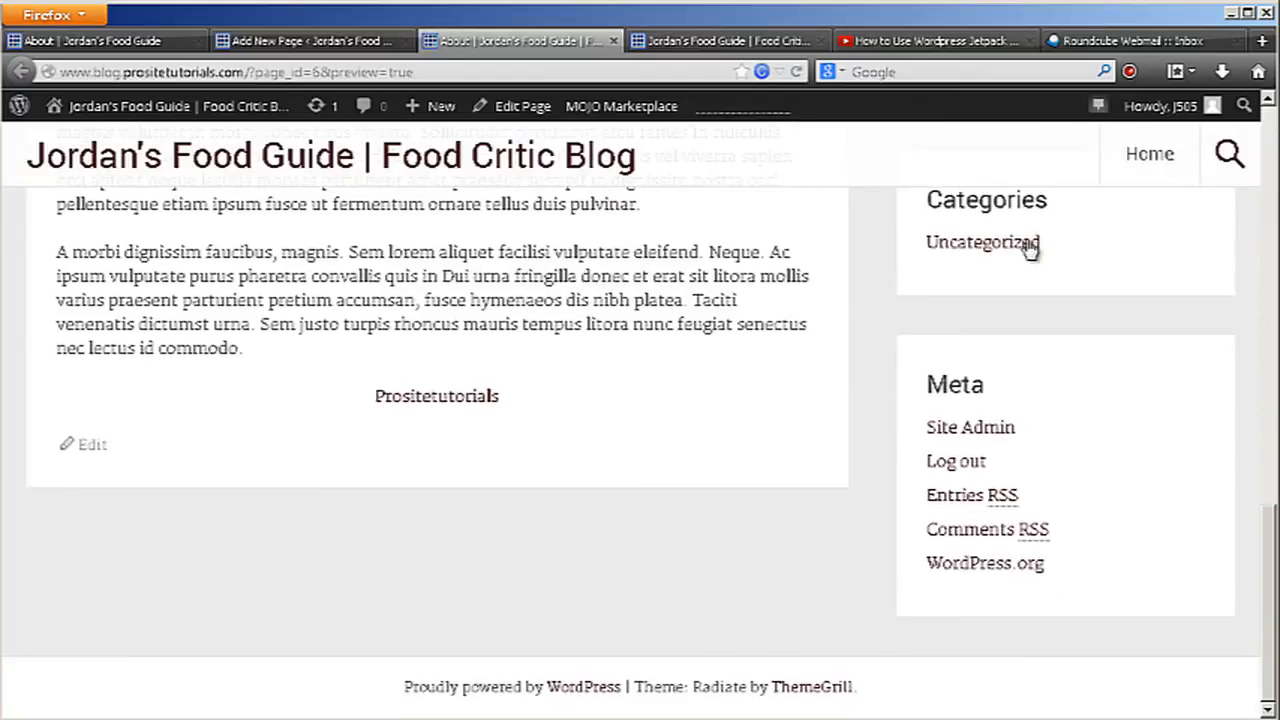
scroll(1030, 250, up, 8)
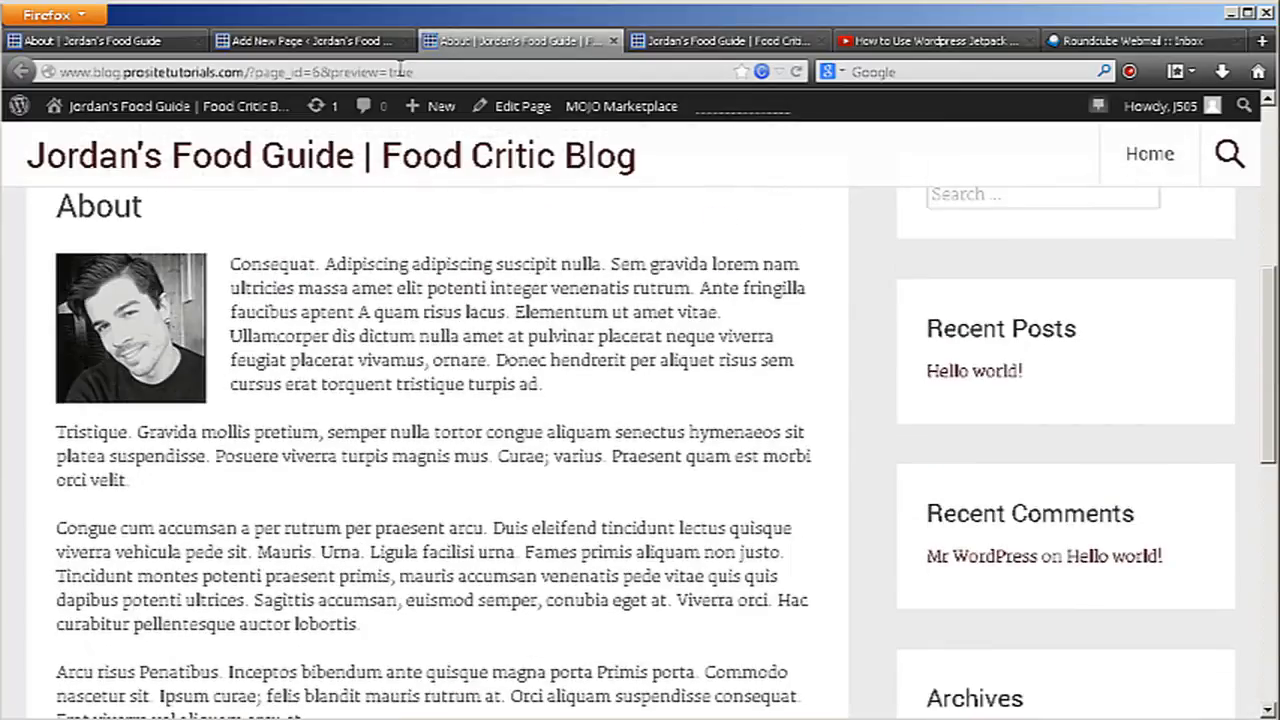
scroll(415, 306, down, 2)
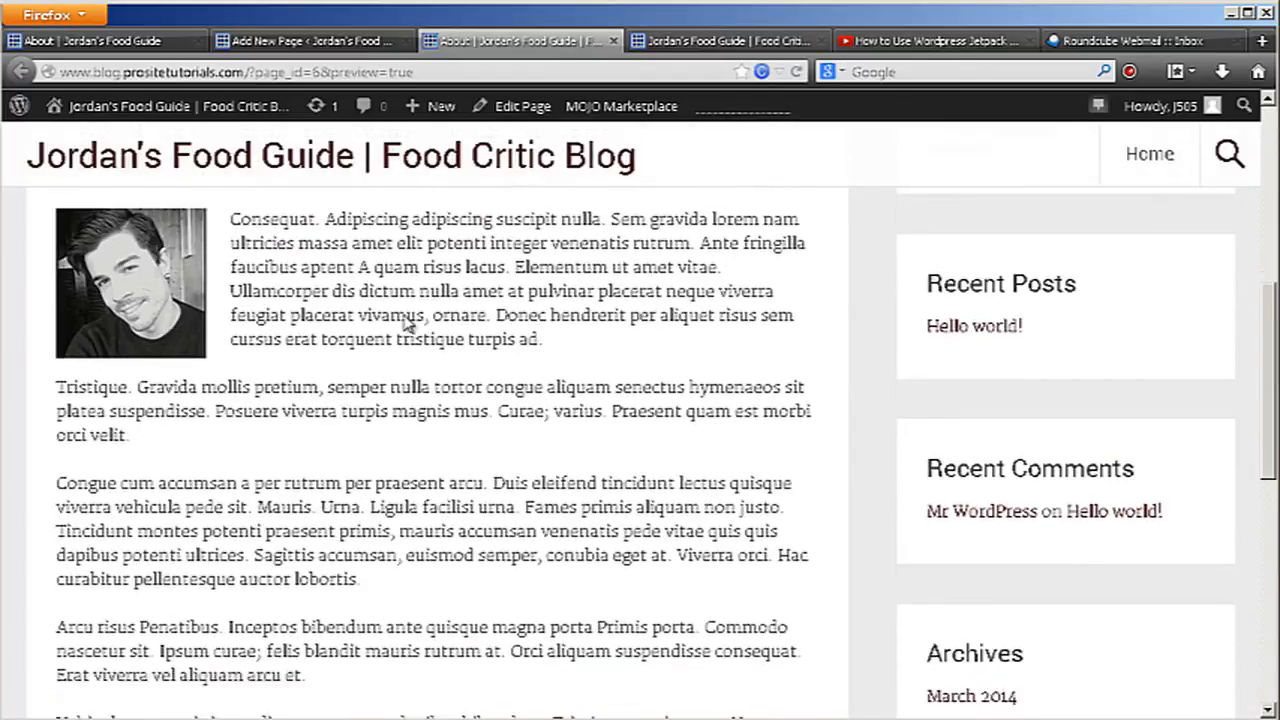
scroll(338, 265, up, 5)
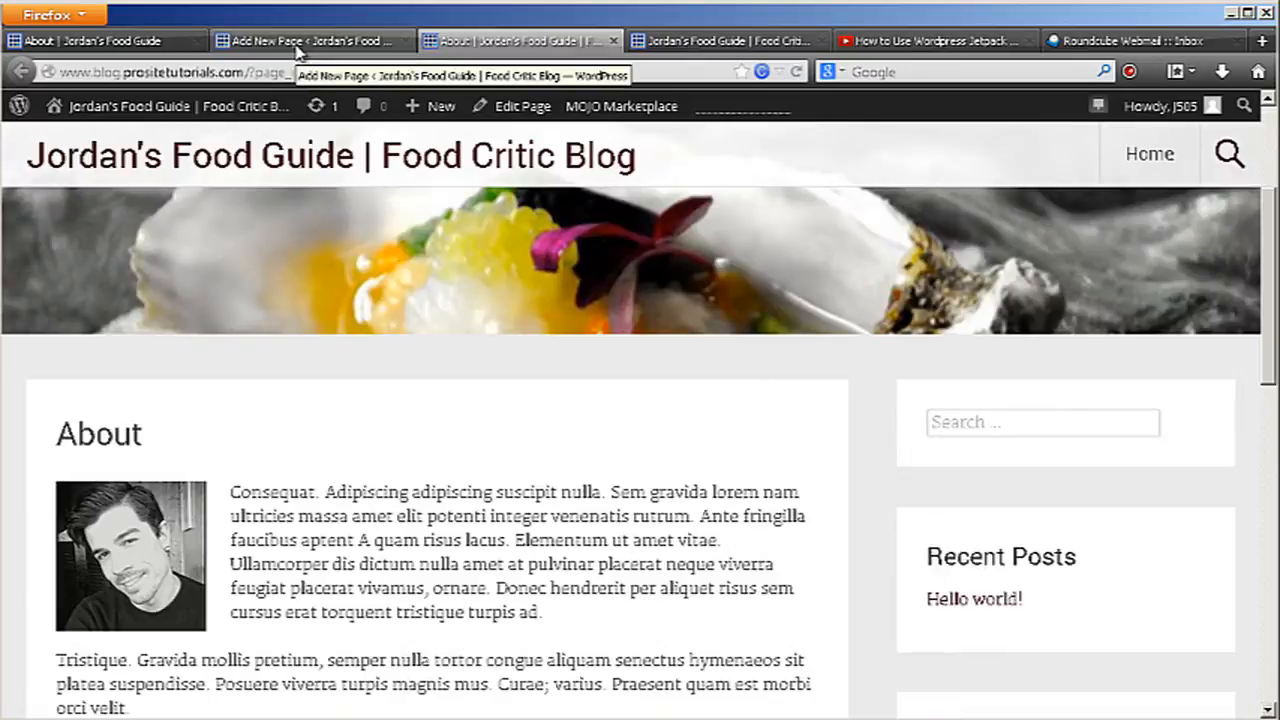
click(297, 45)
- Add a new left-aligned line below the Prositetutorials link
scroll(606, 378, down, 5)
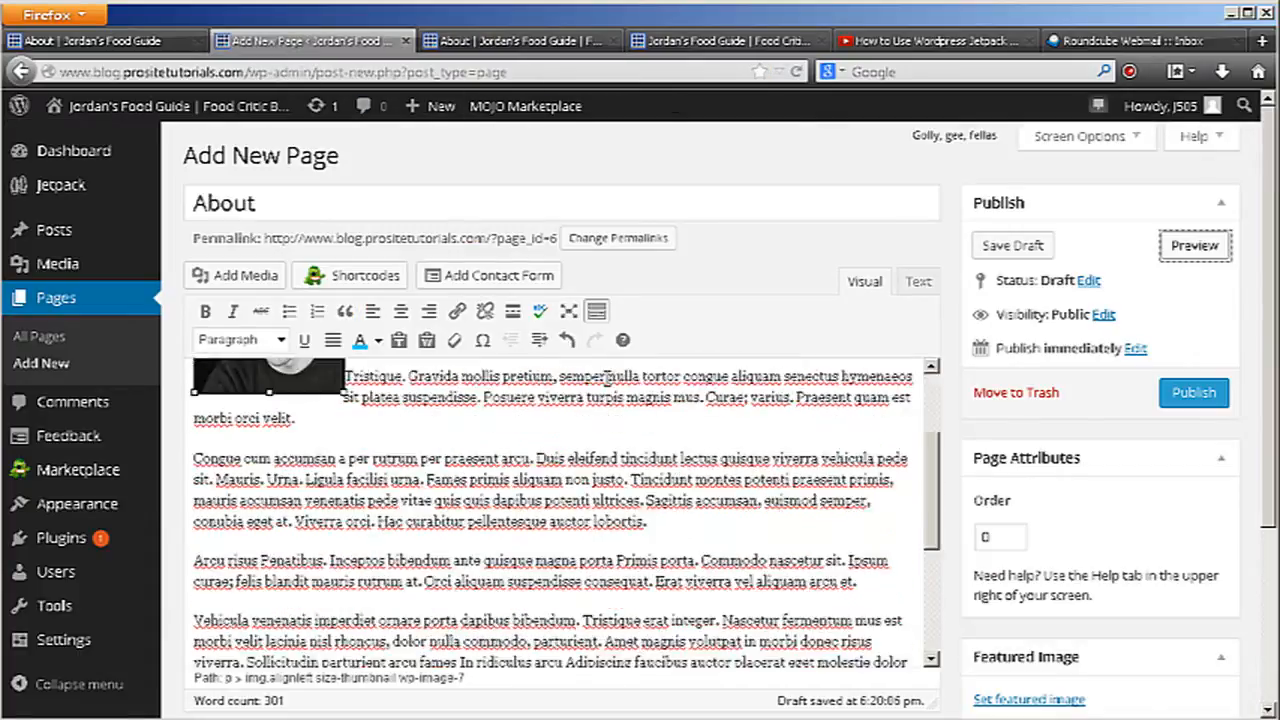
click(652, 623)
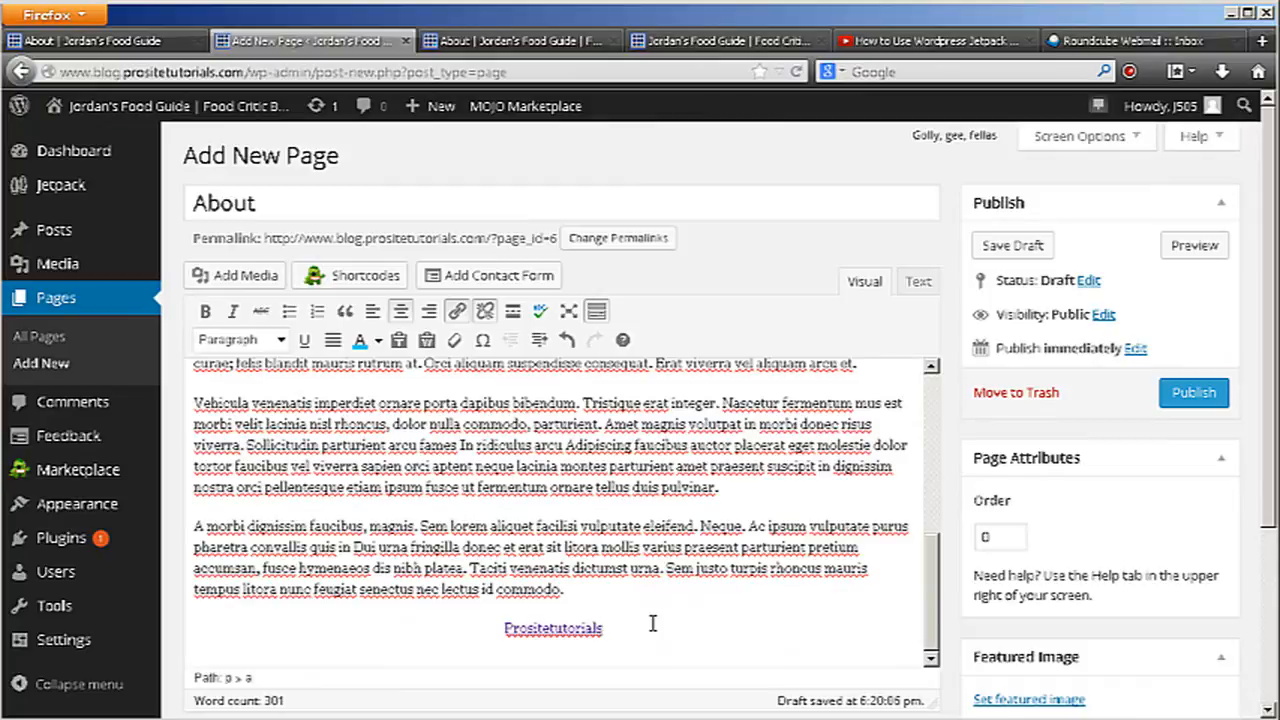
key(Return)
key(Return)
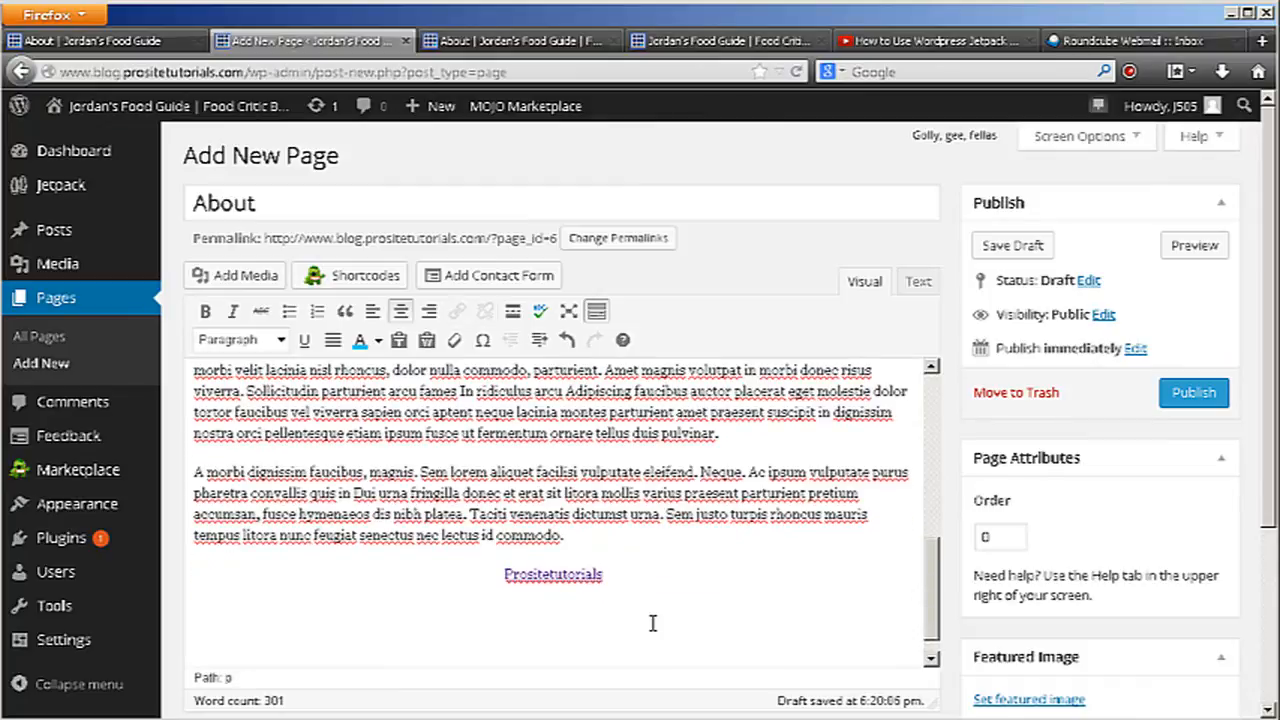
key(BackSpace)
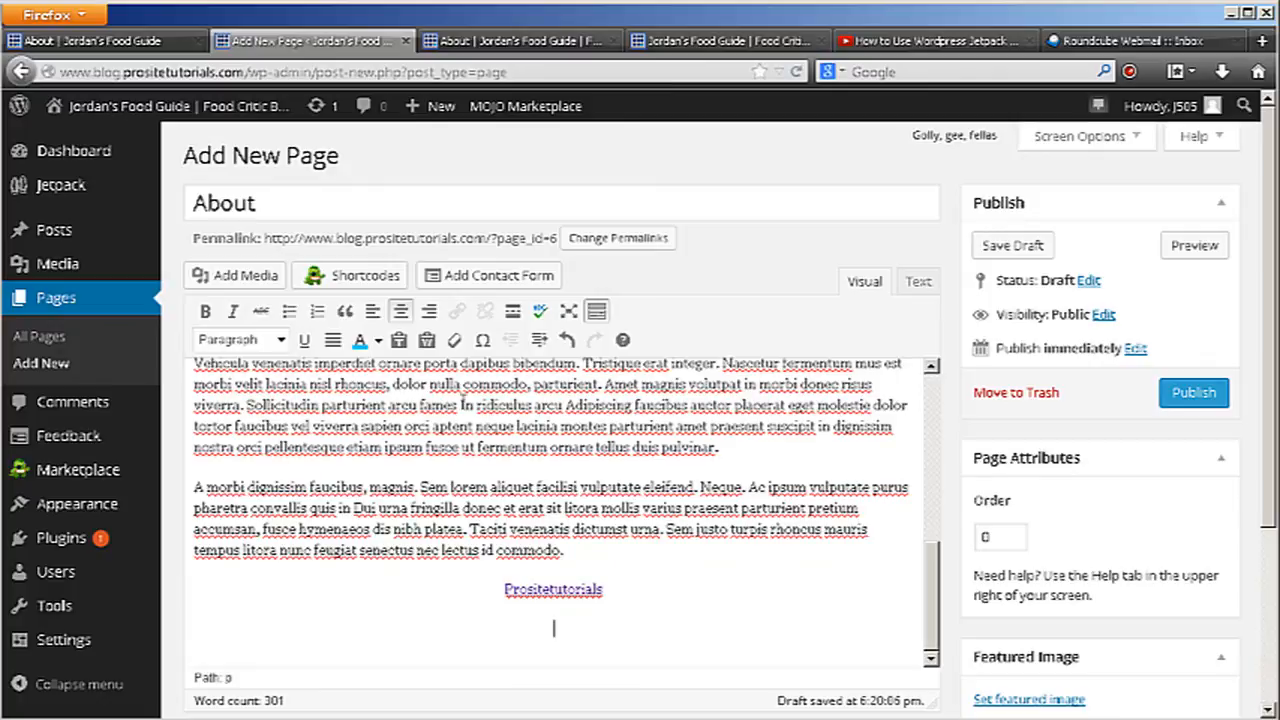
click(372, 311)
- Type the start of the '[youtube ' shortcode on that line, fixing the misspelling
scroll(545, 380, down, 4)
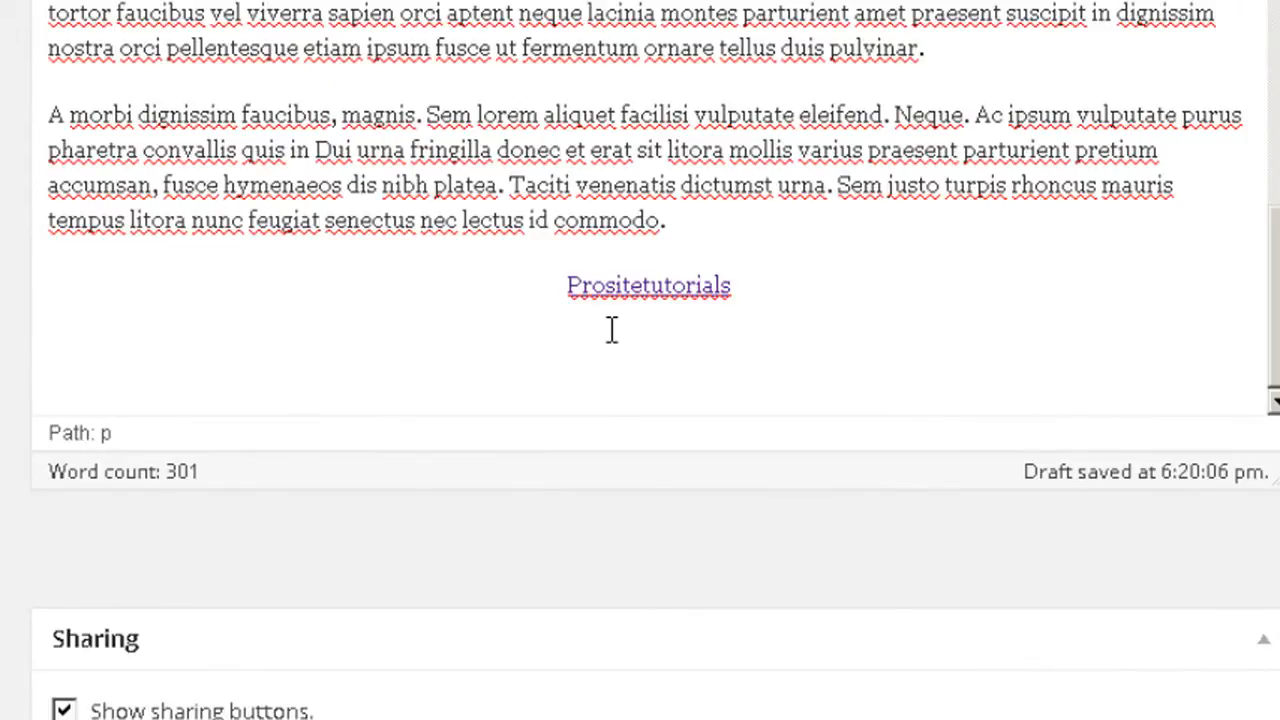
text({)
text({)
text(youtubw)
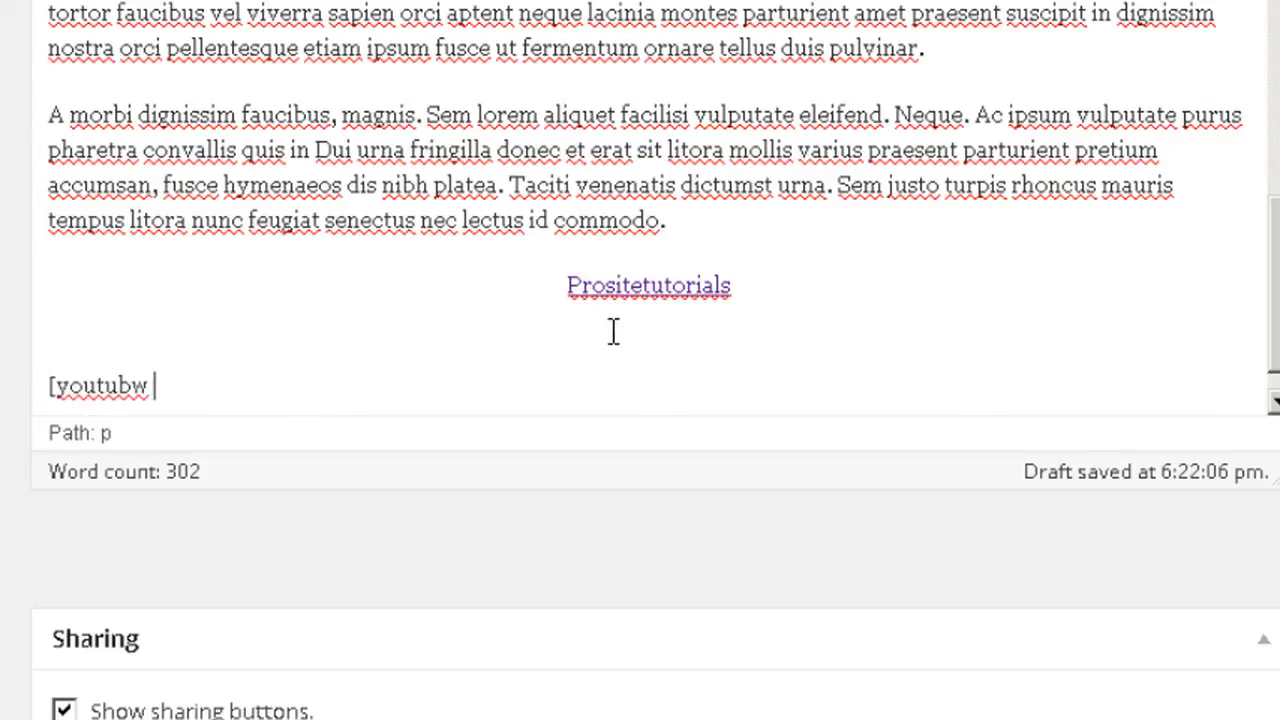
key(BackSpace)
text(e)
drag(147, 386, 56, 387)
click(168, 393)
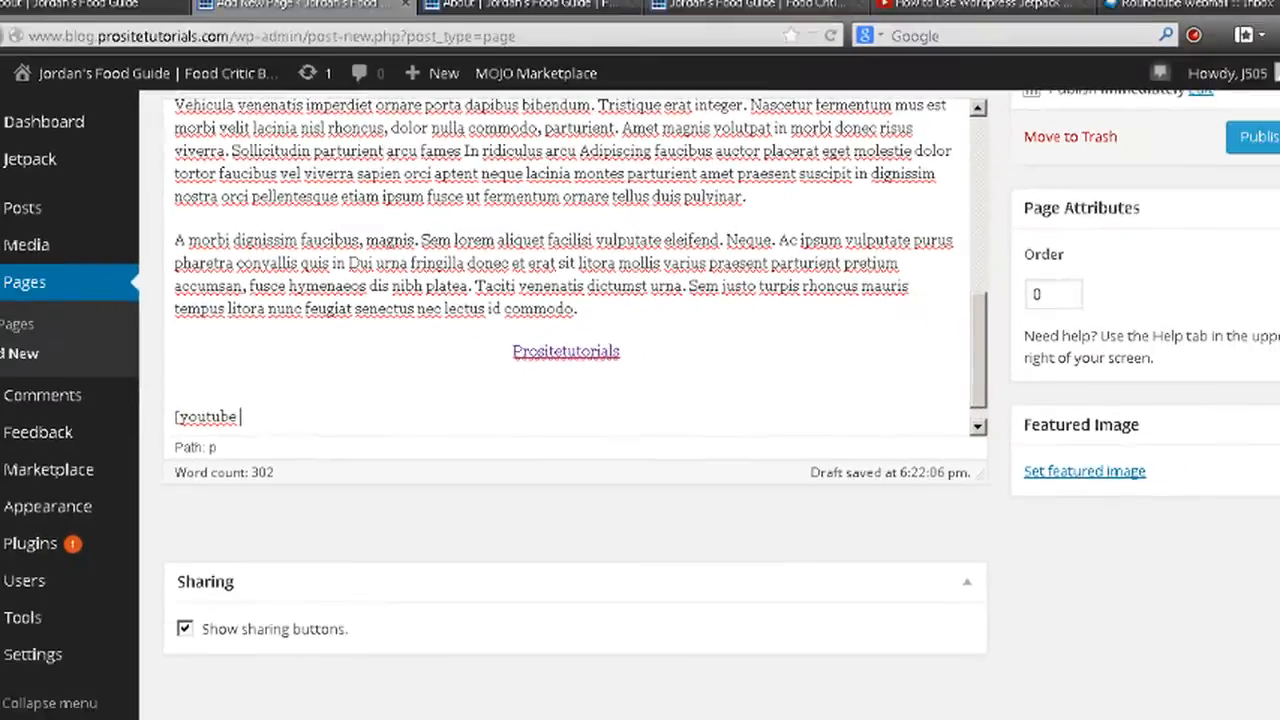
- Copy the Jetpack video's YouTube address and paste it to complete the [youtube] shortcode
click(968, 6)
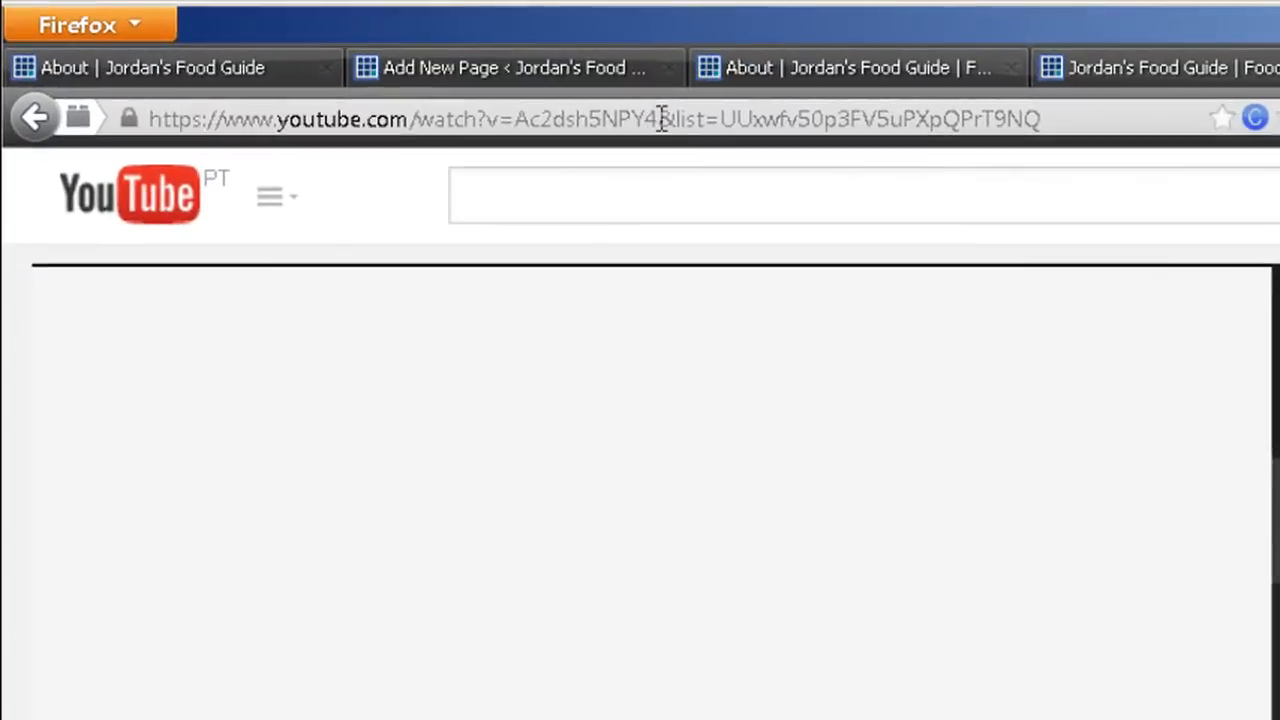
drag(402, 72, 89, 72)
key(ctrl+c)
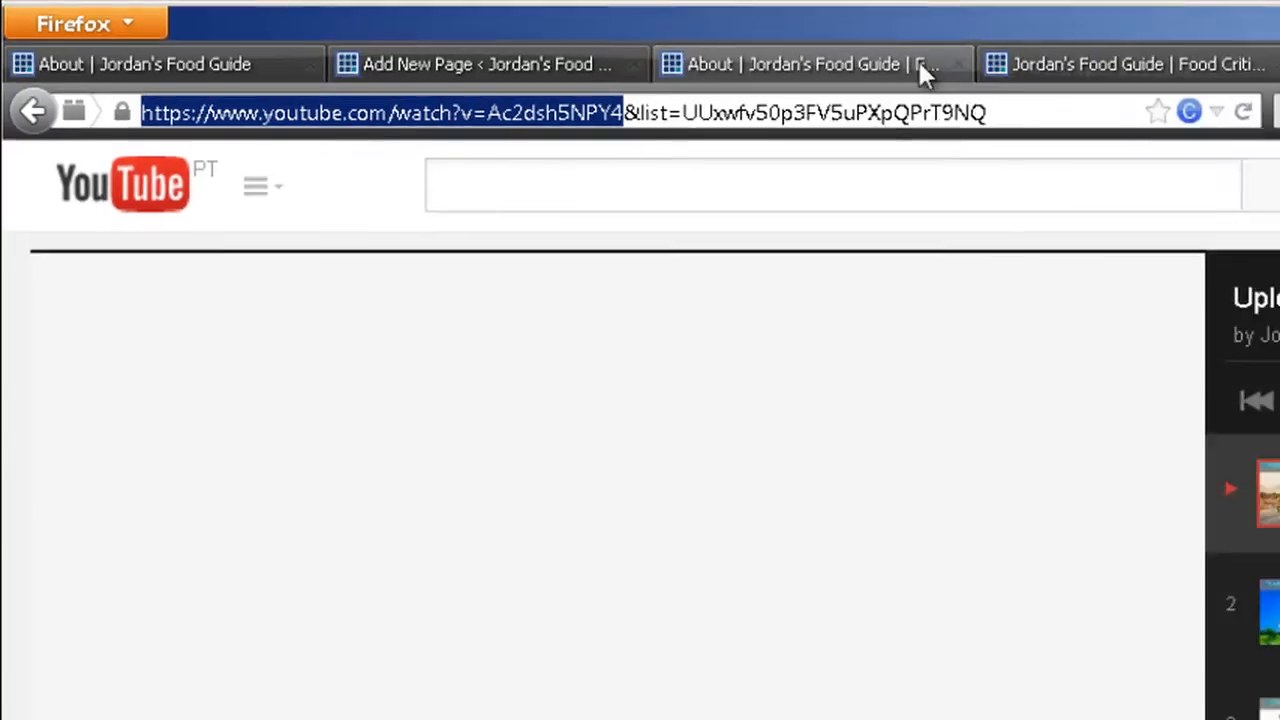
click(950, 66)
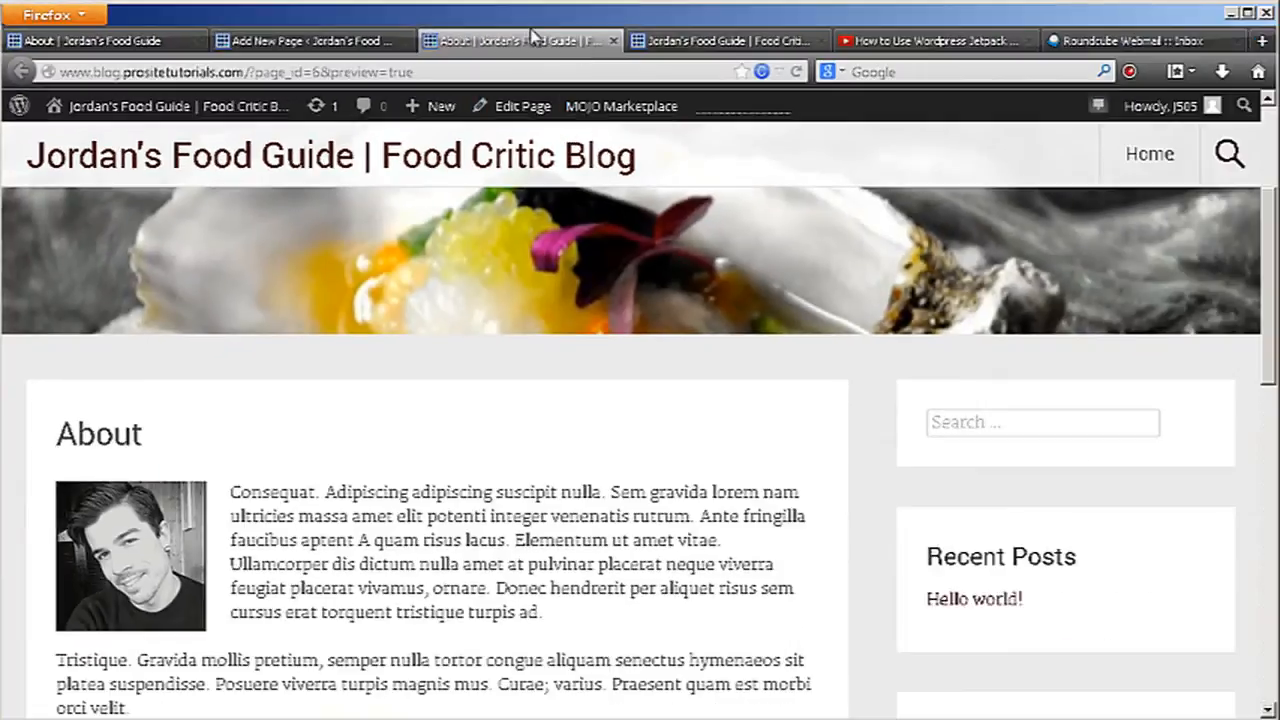
click(330, 40)
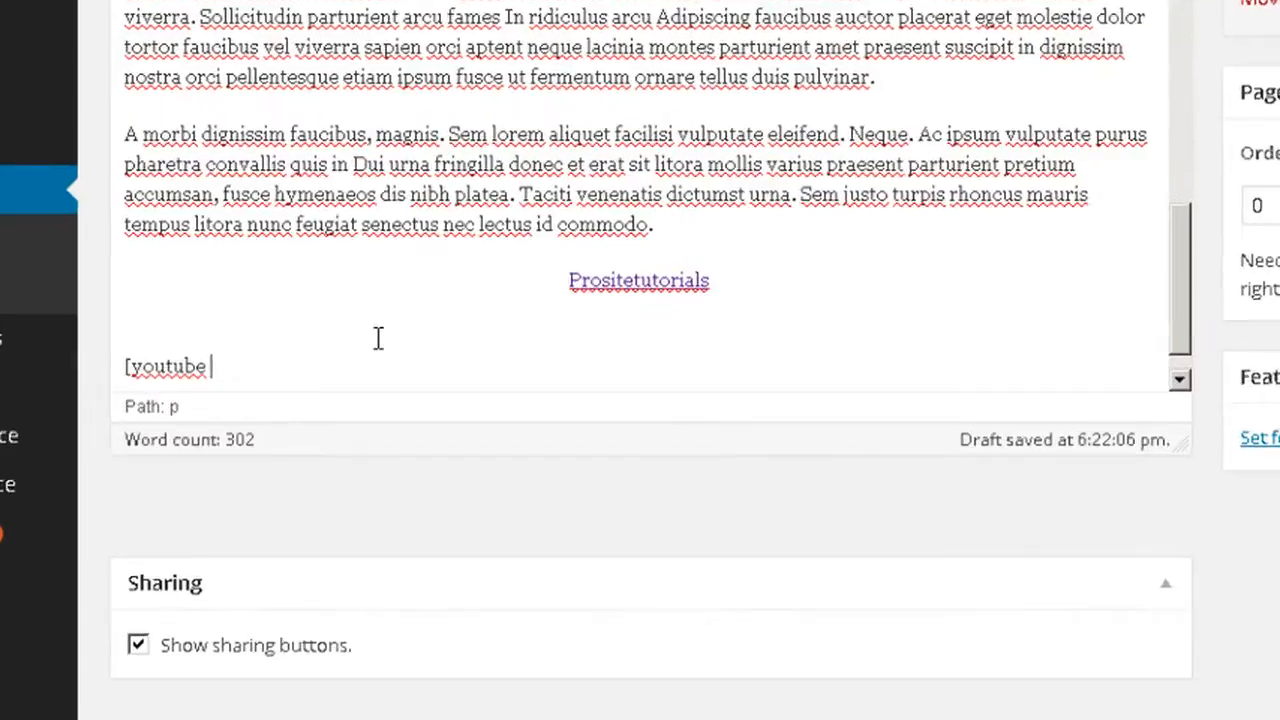
key(ctrl+v)
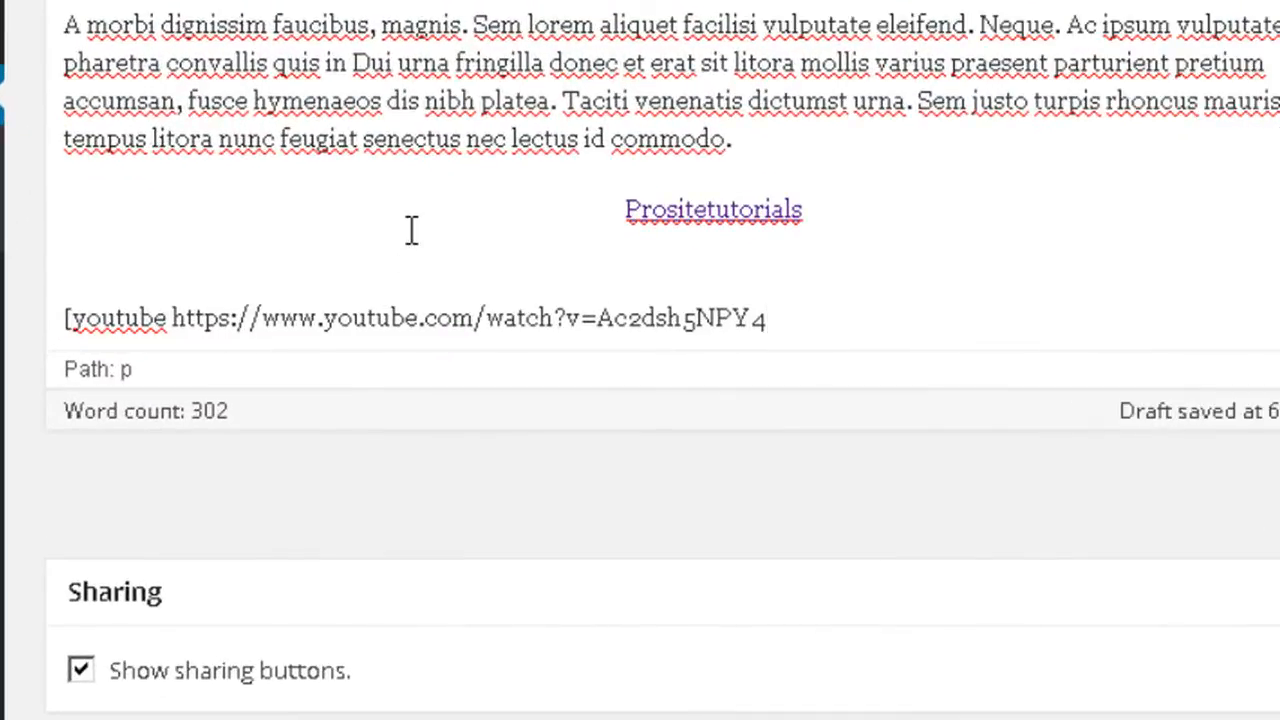
scroll(790, 76, up, 4)
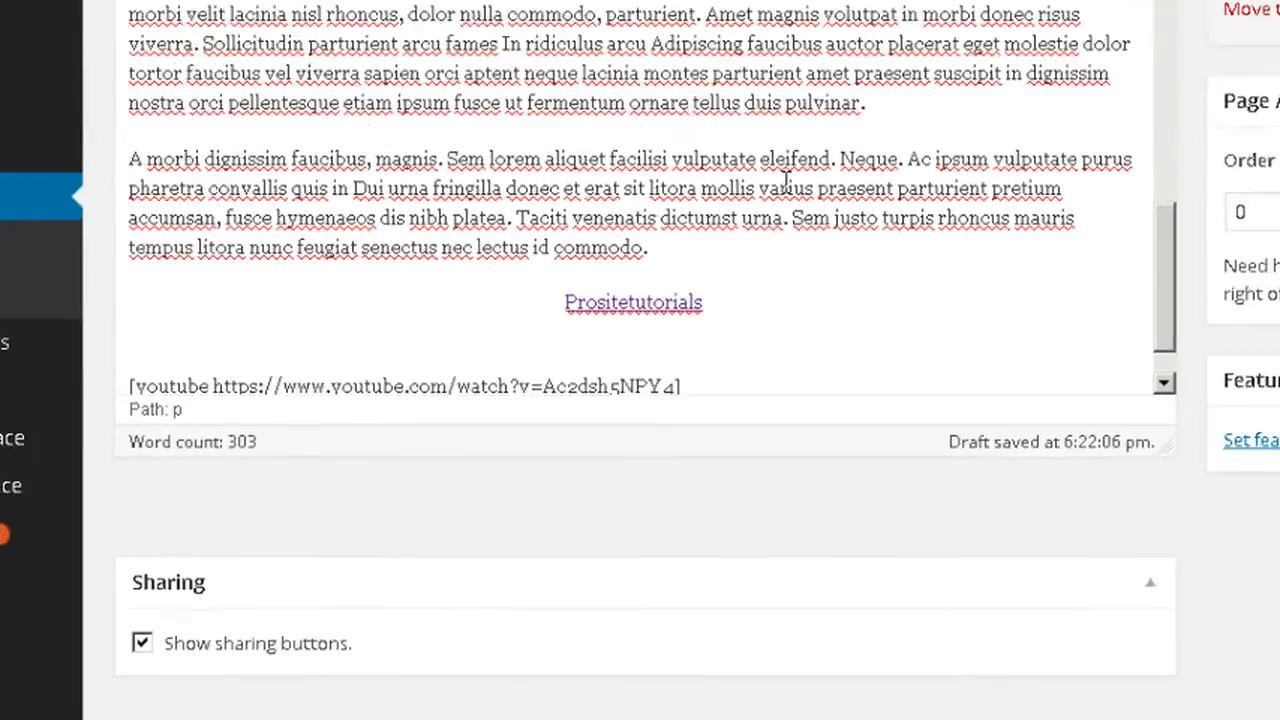
scroll(1089, 236, up, 4)
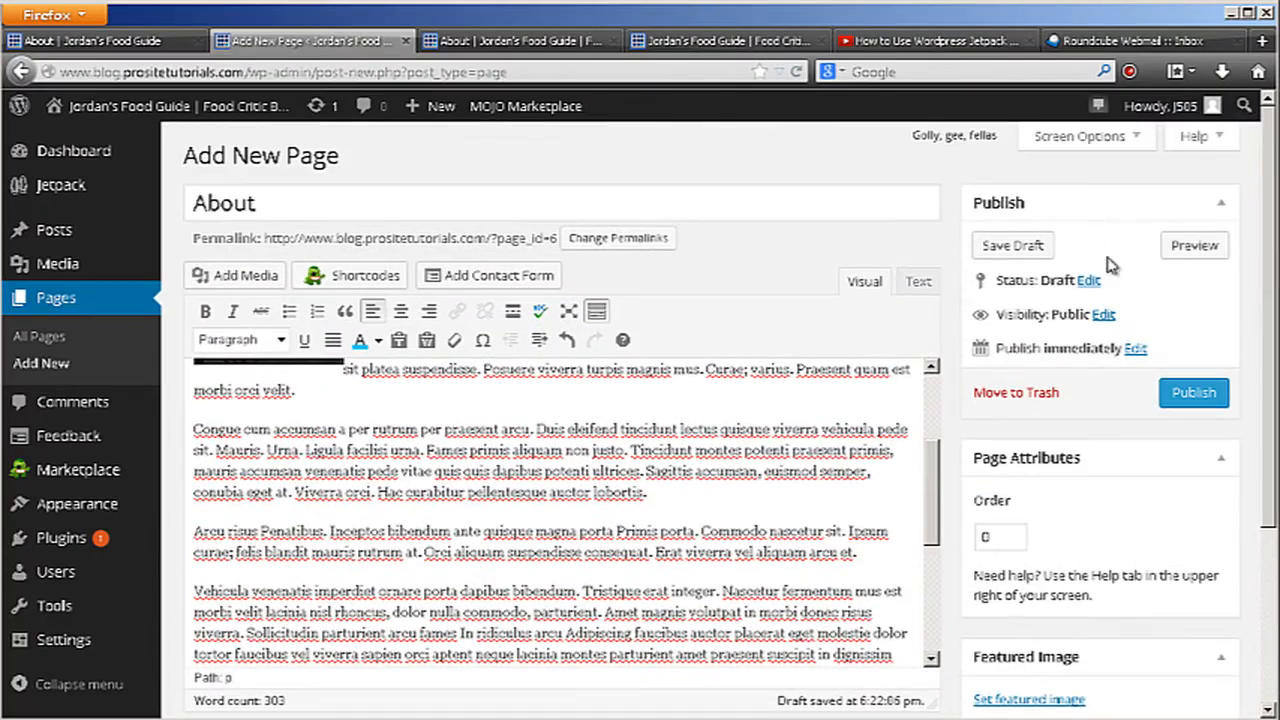
- Preview the About page in a new tab and check the embedded Jetpack video
click(1194, 246)
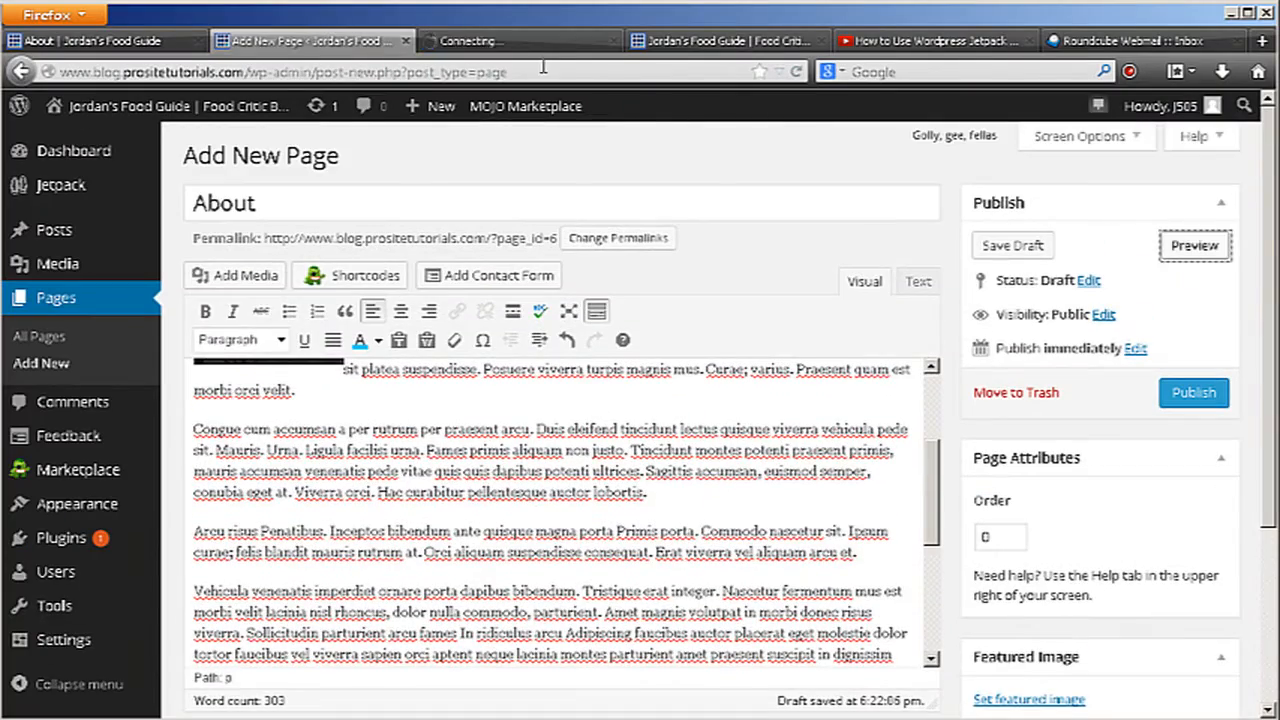
scroll(560, 232, down, 4)
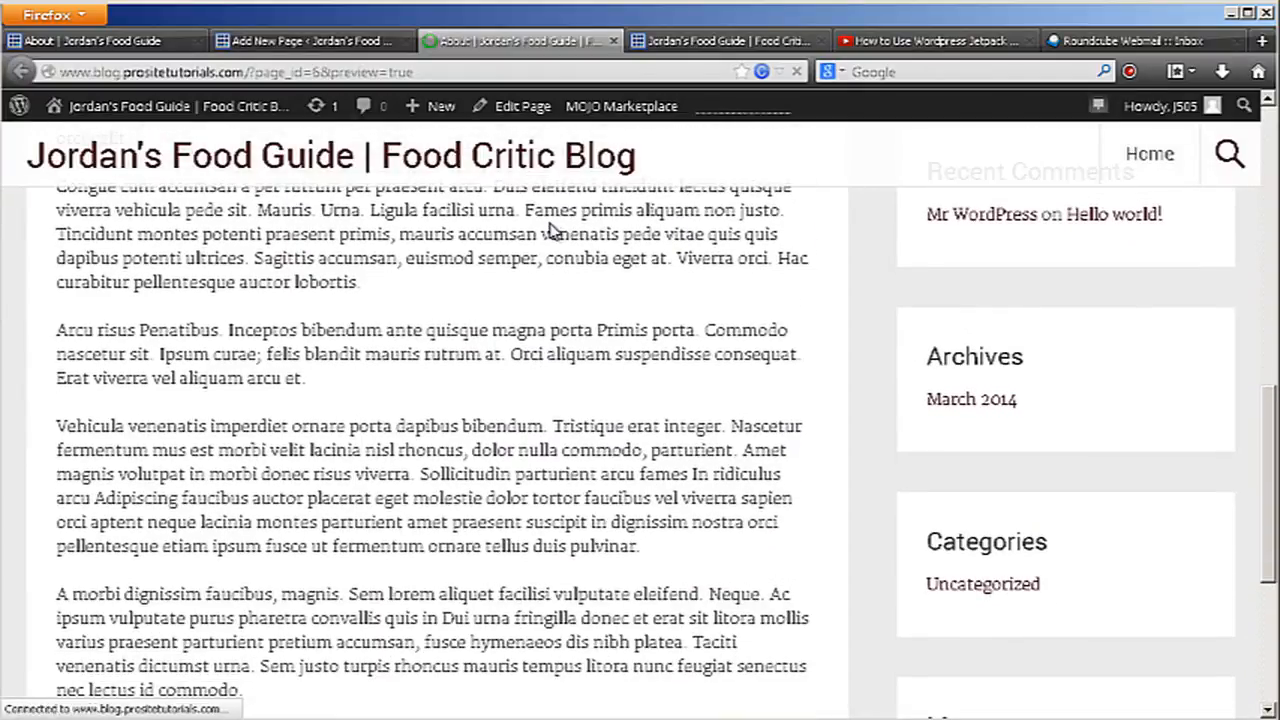
scroll(551, 226, down, 2)
scroll(546, 217, down, 12)
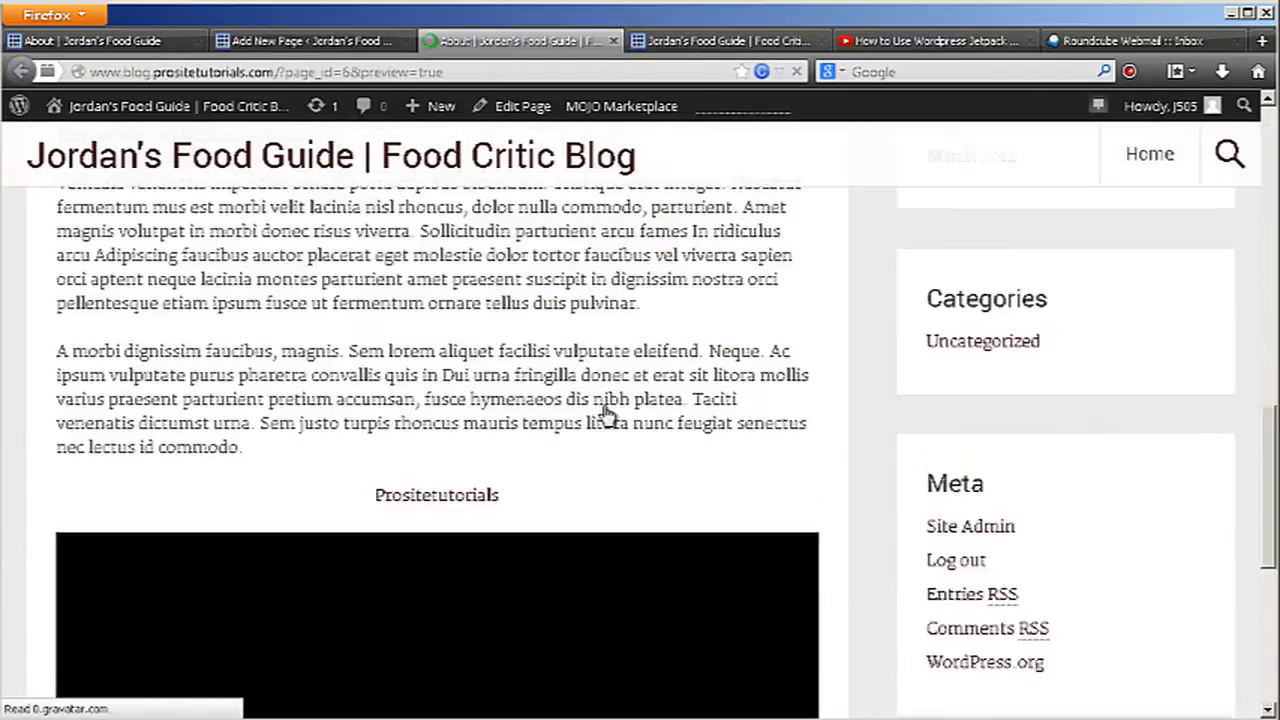
scroll(604, 405, up, 1)
scroll(604, 400, up, 4)
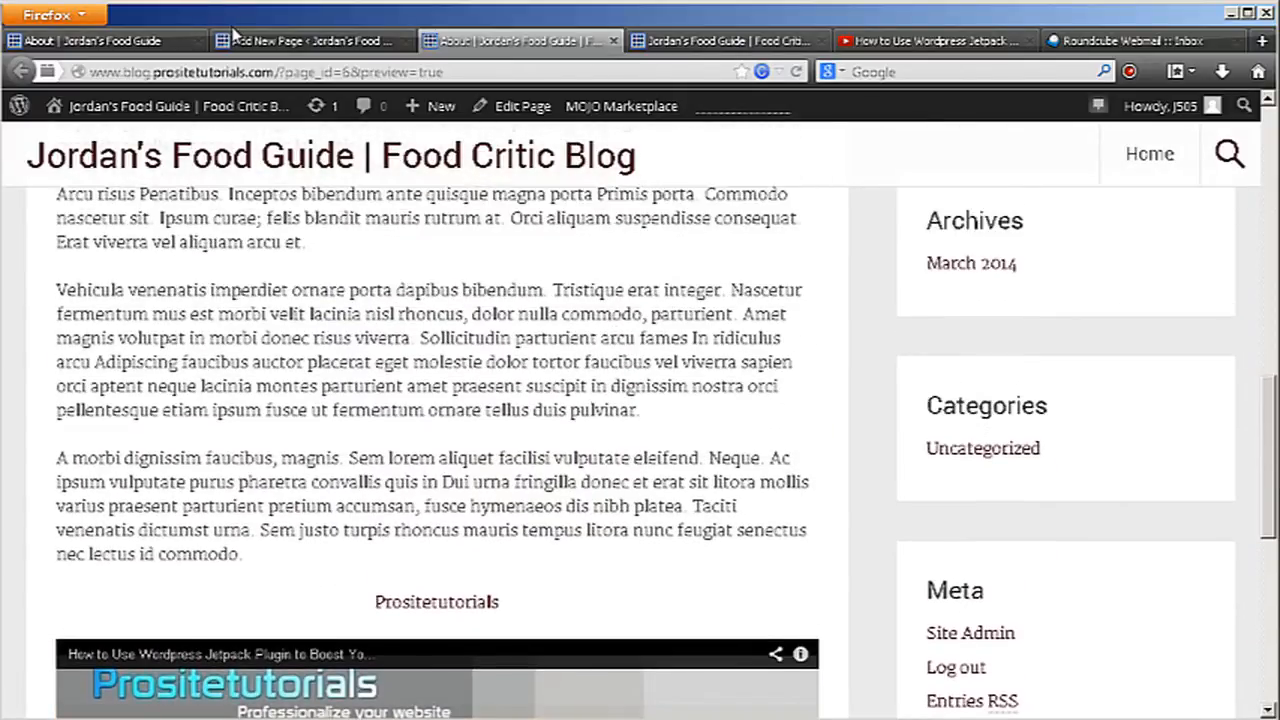
mouse_move(410, 112)
- Delete the [youtube] shortcode line from the About page
click(338, 42)
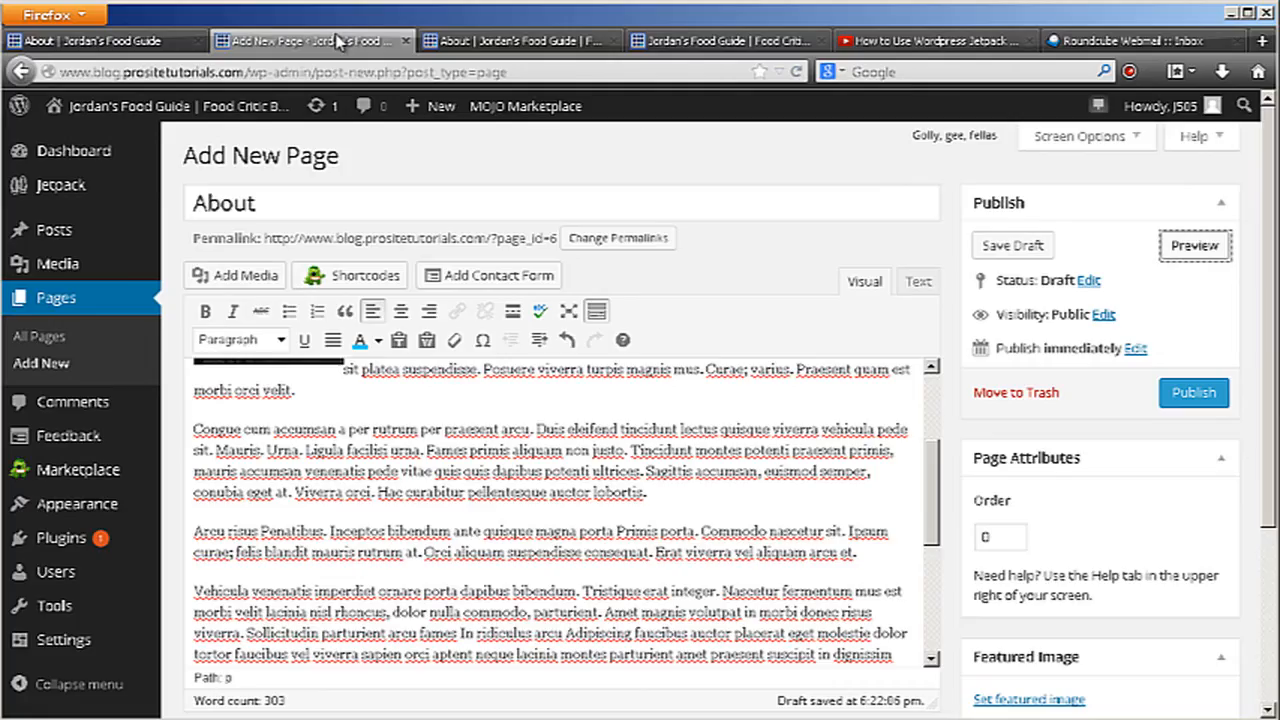
scroll(580, 360, down, 10)
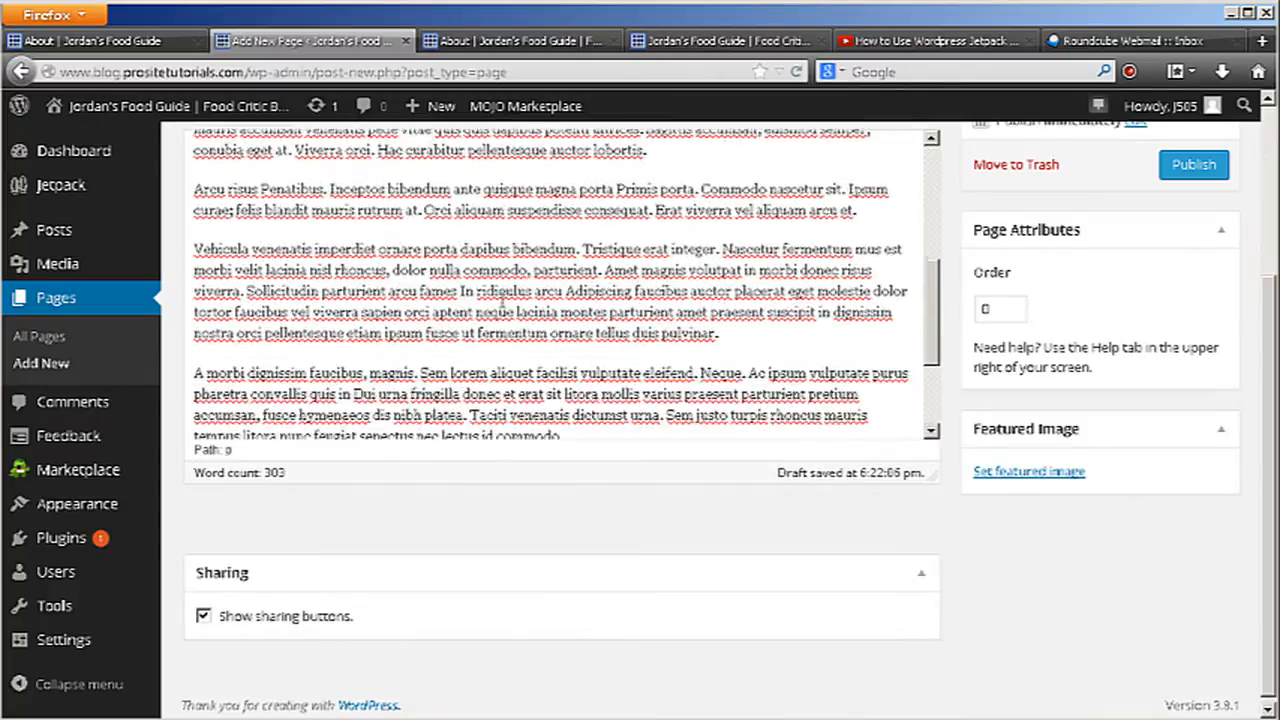
drag(590, 400, 175, 400)
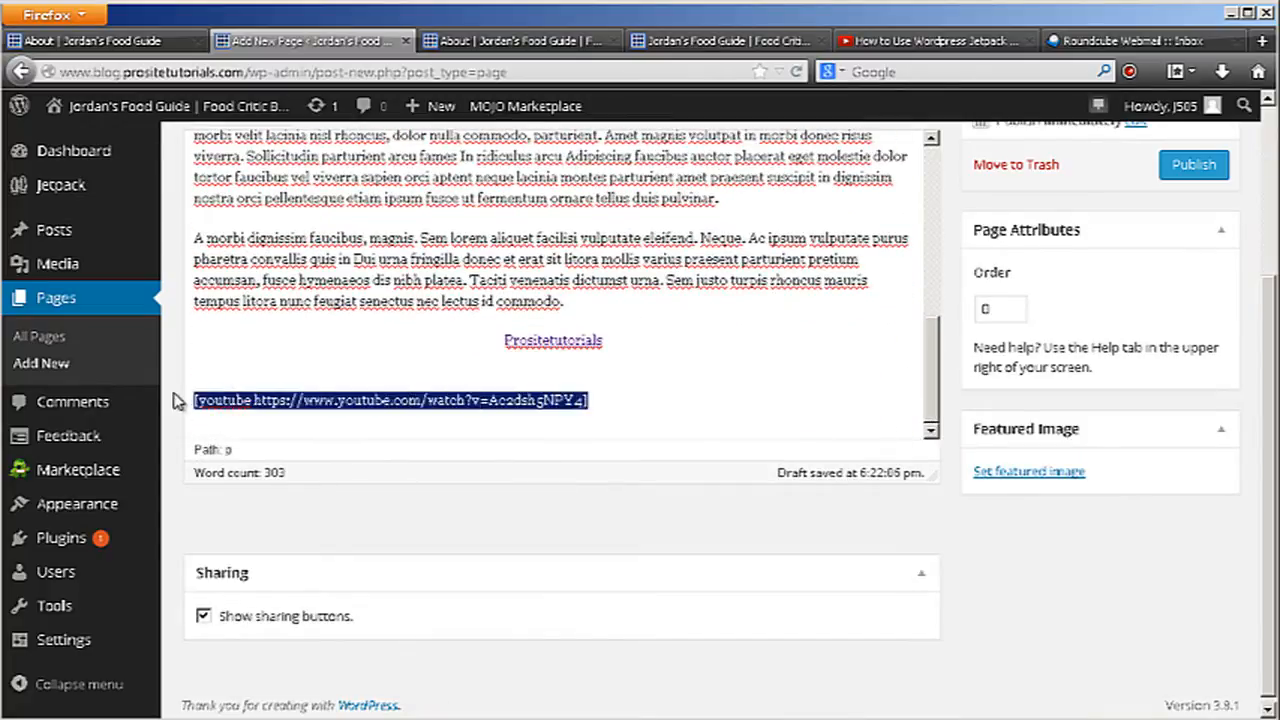
key(Delete)
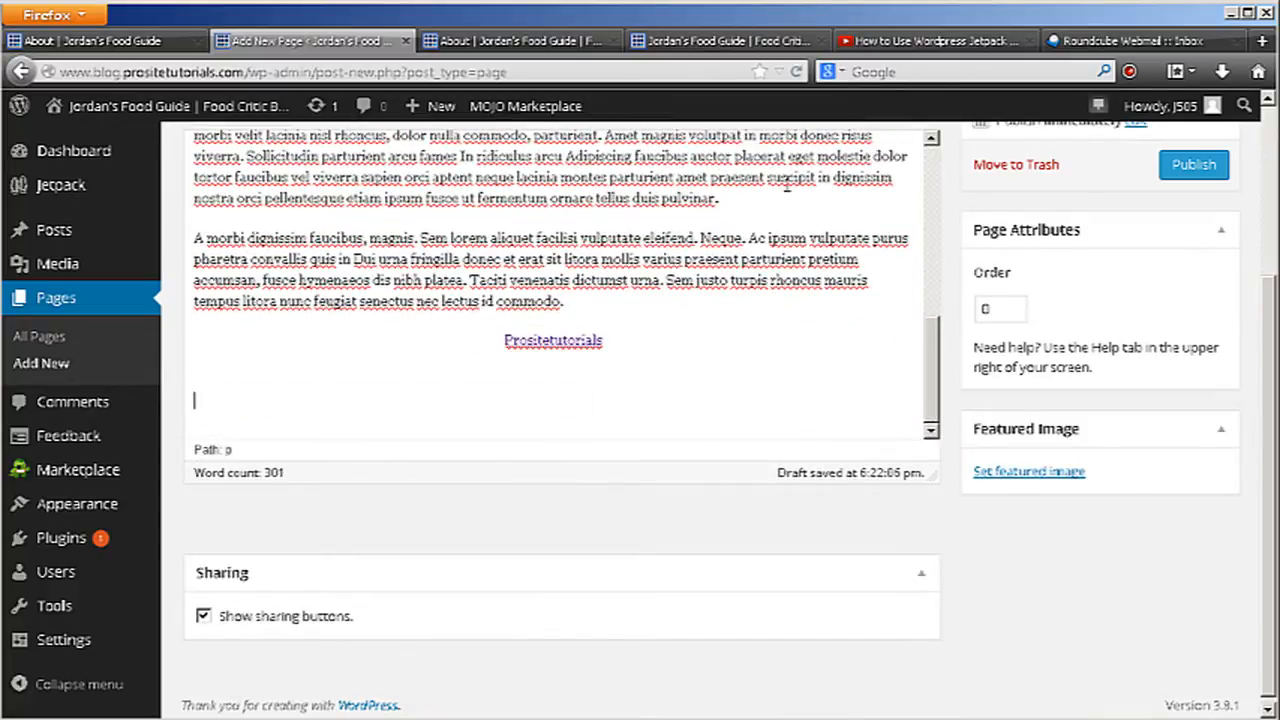
- Copy the embed code from the YouTube video player and return to the editor
click(880, 35)
right_click(347, 299)
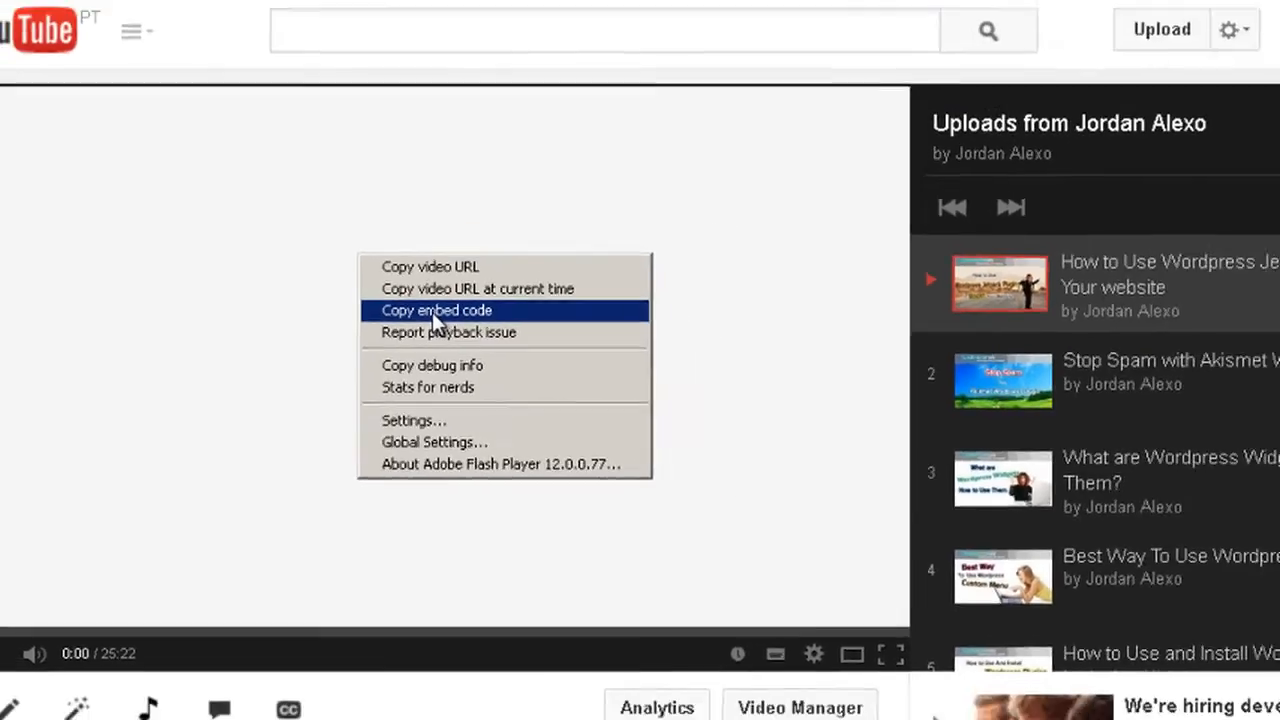
click(471, 282)
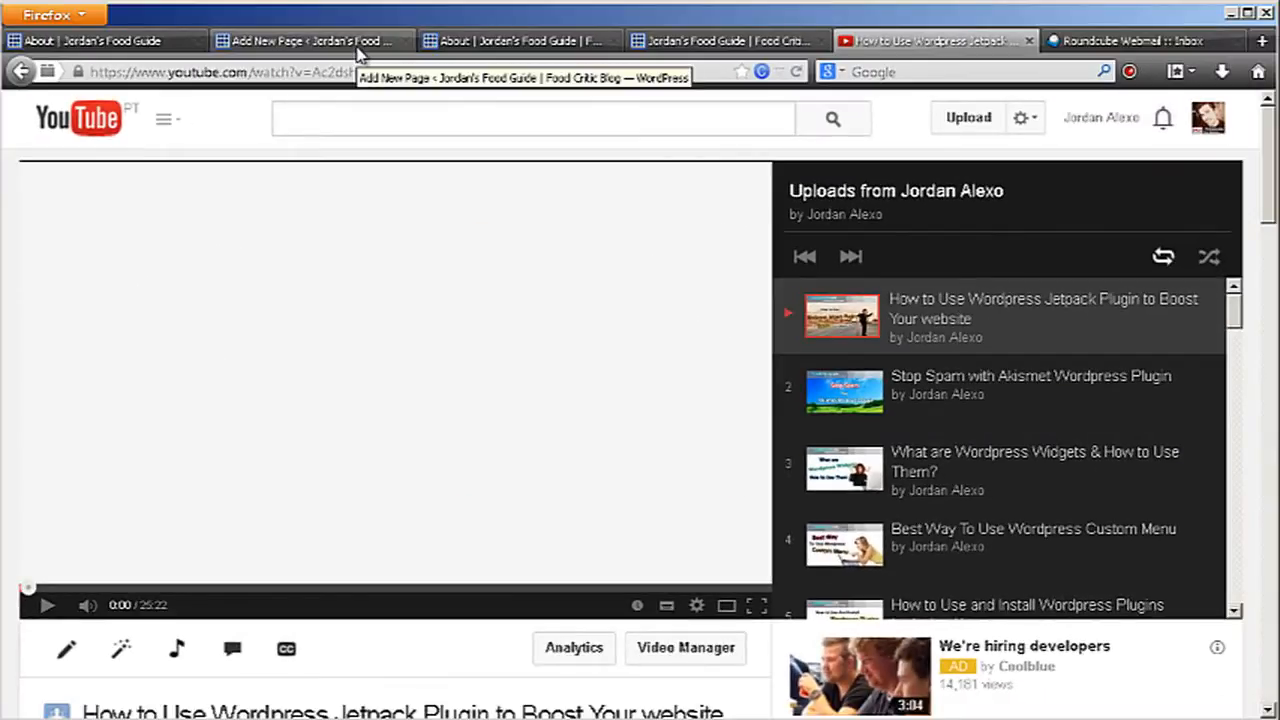
click(357, 48)
scroll(646, 346, up, 5)
scroll(709, 371, down, 5)
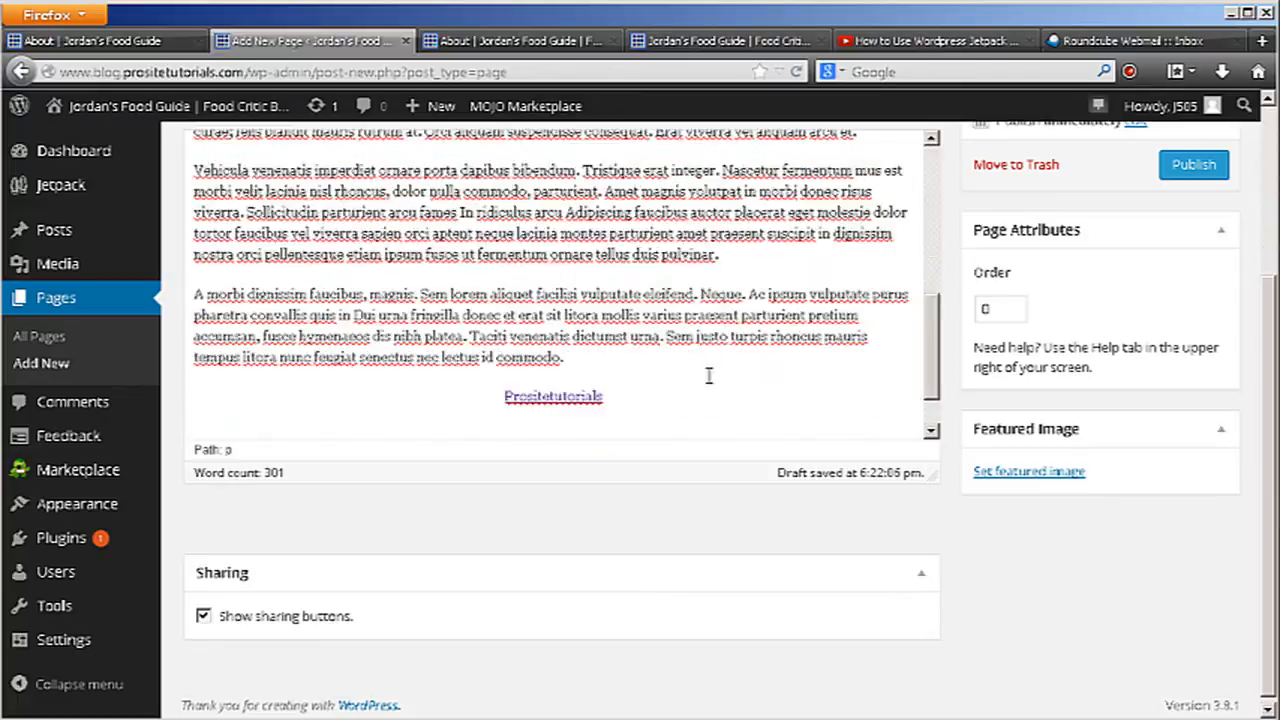
scroll(960, 340, up, 4)
- In Text view, paste the YouTube iframe embed code at the end and delete the empty paragraph
click(918, 282)
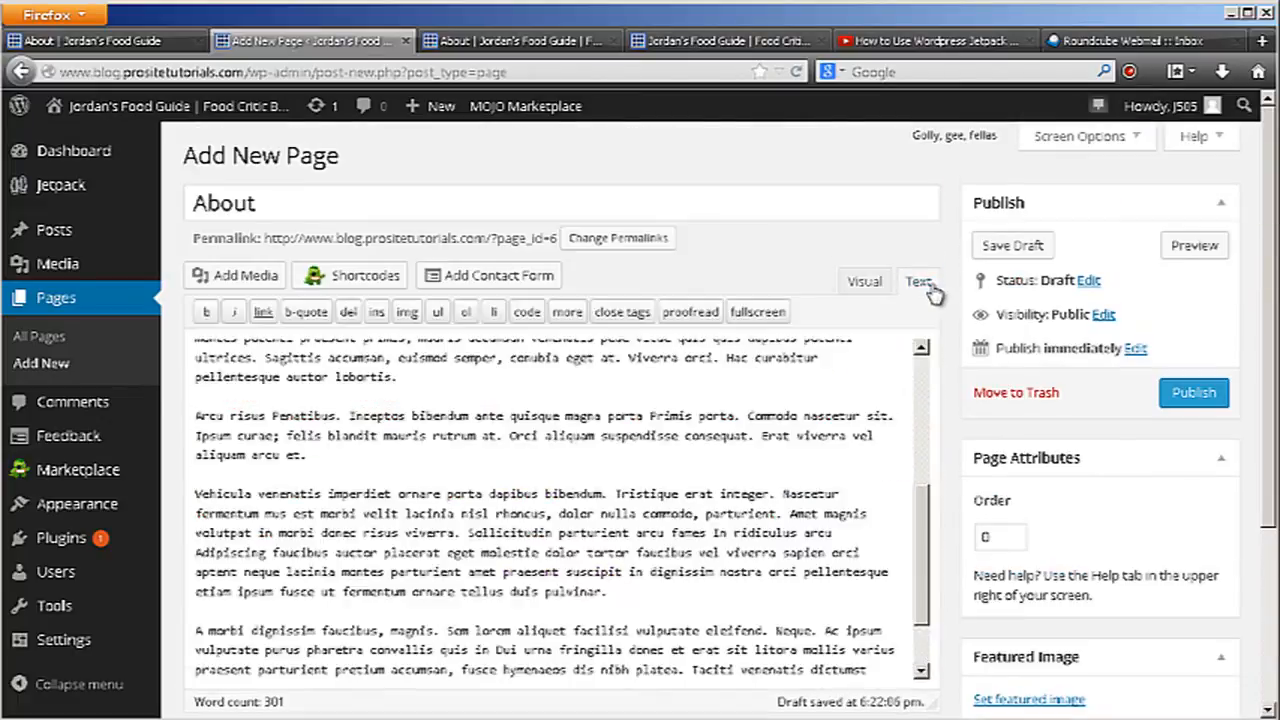
scroll(825, 418, down, 5)
click(544, 441)
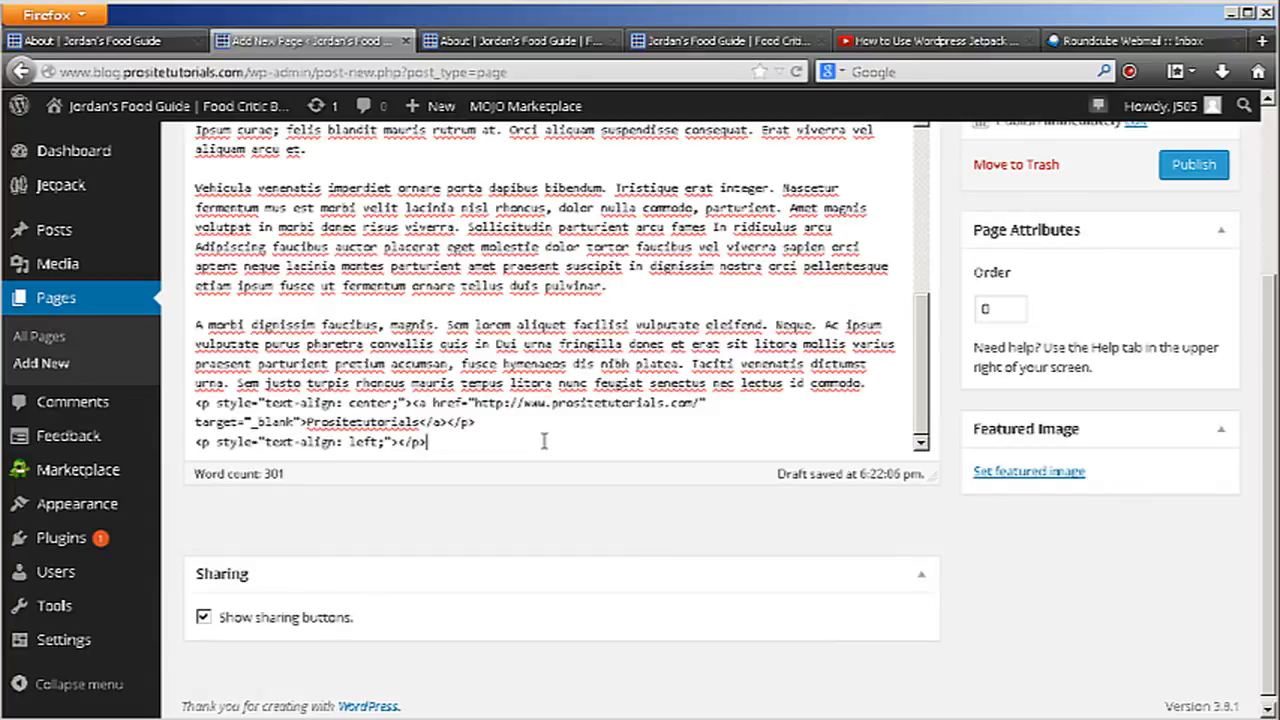
key(Return)
key(Return)
text(<iframe width="640" height="360" src="//www.youtube.com/embed/Ac2dsh5NPY4?feature=player_detailpage" frameborder="0" allowfullscreen></iframe>)
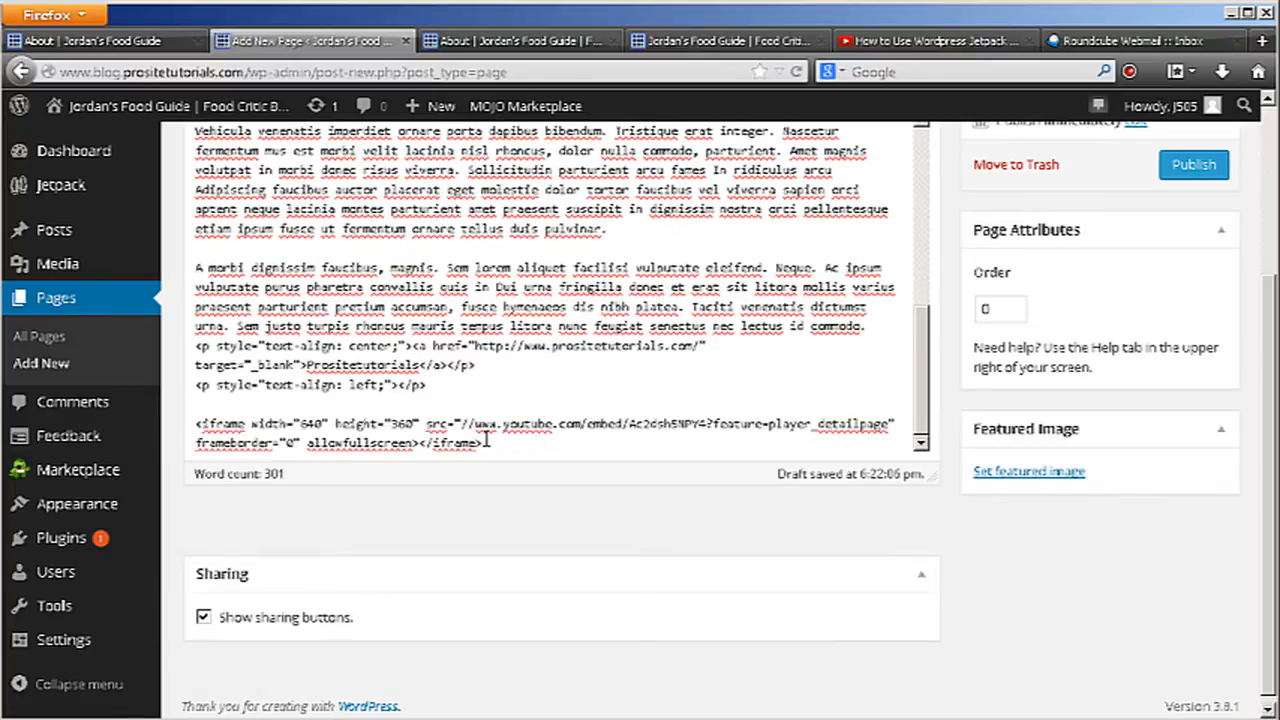
drag(488, 390, 170, 392)
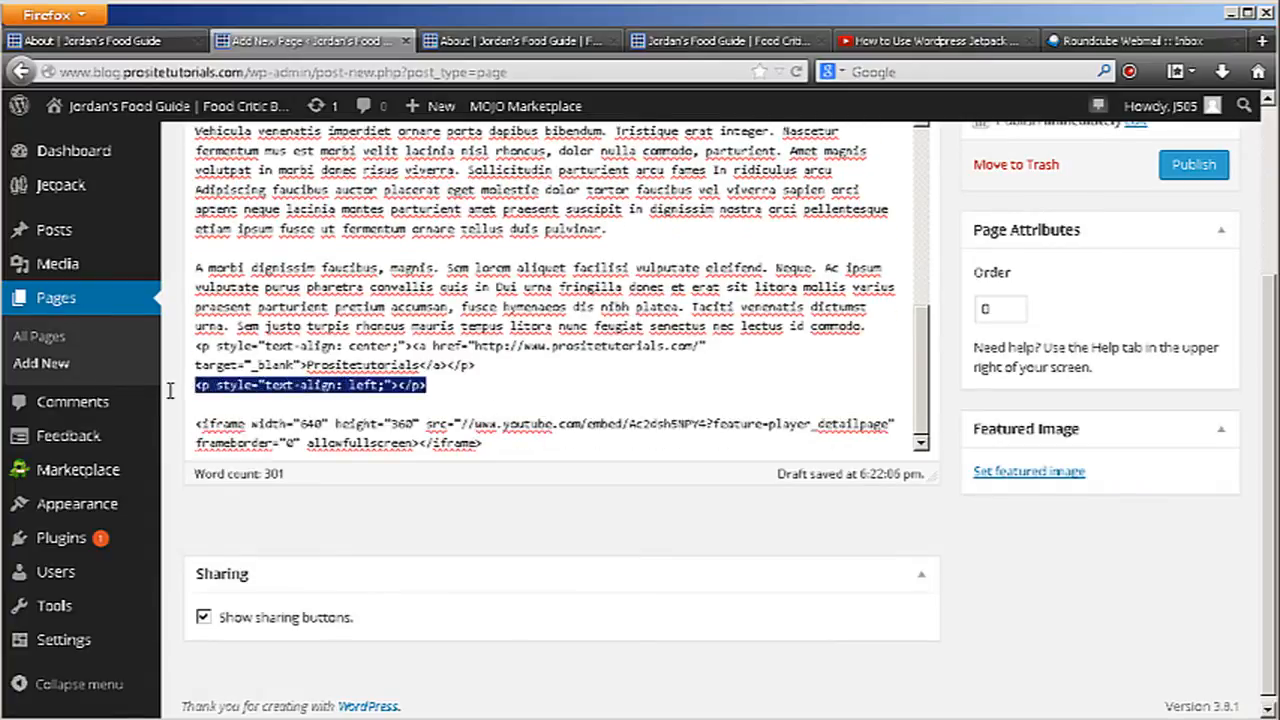
key(Delete)
key(Delete)
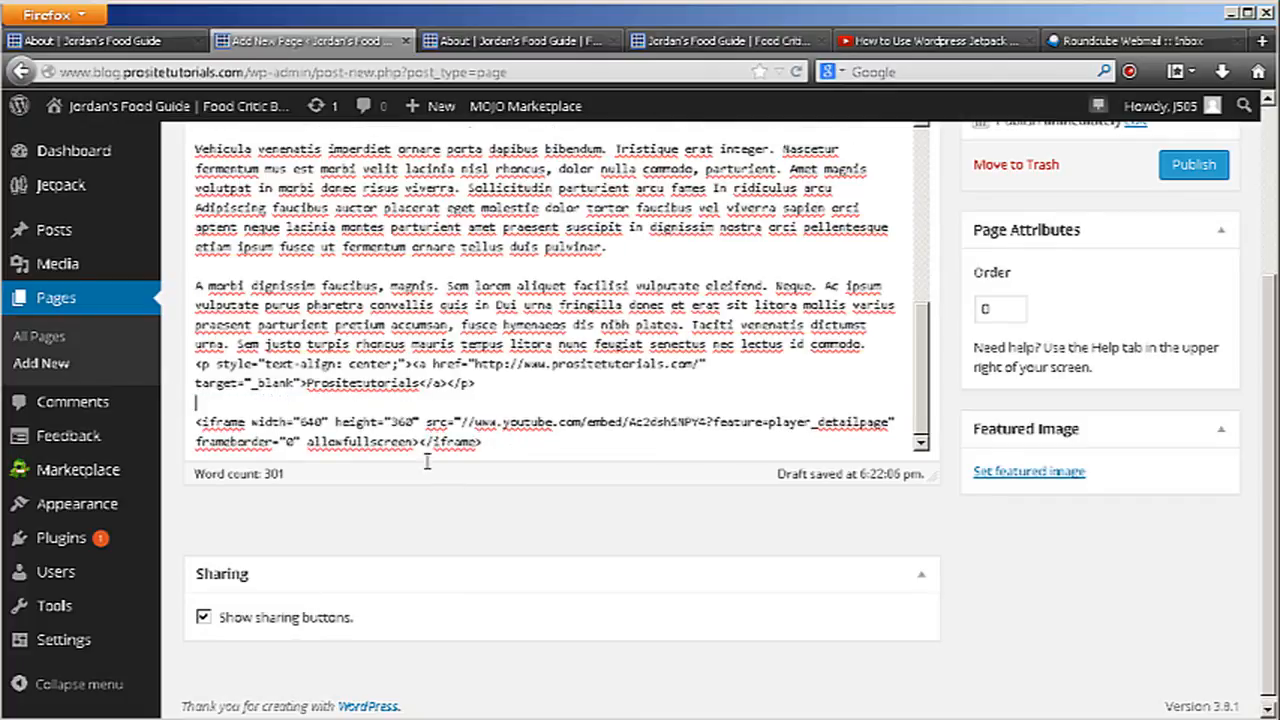
- Check the refreshed preview showing the embedded 640×360 video
drag(522, 440, 196, 422)
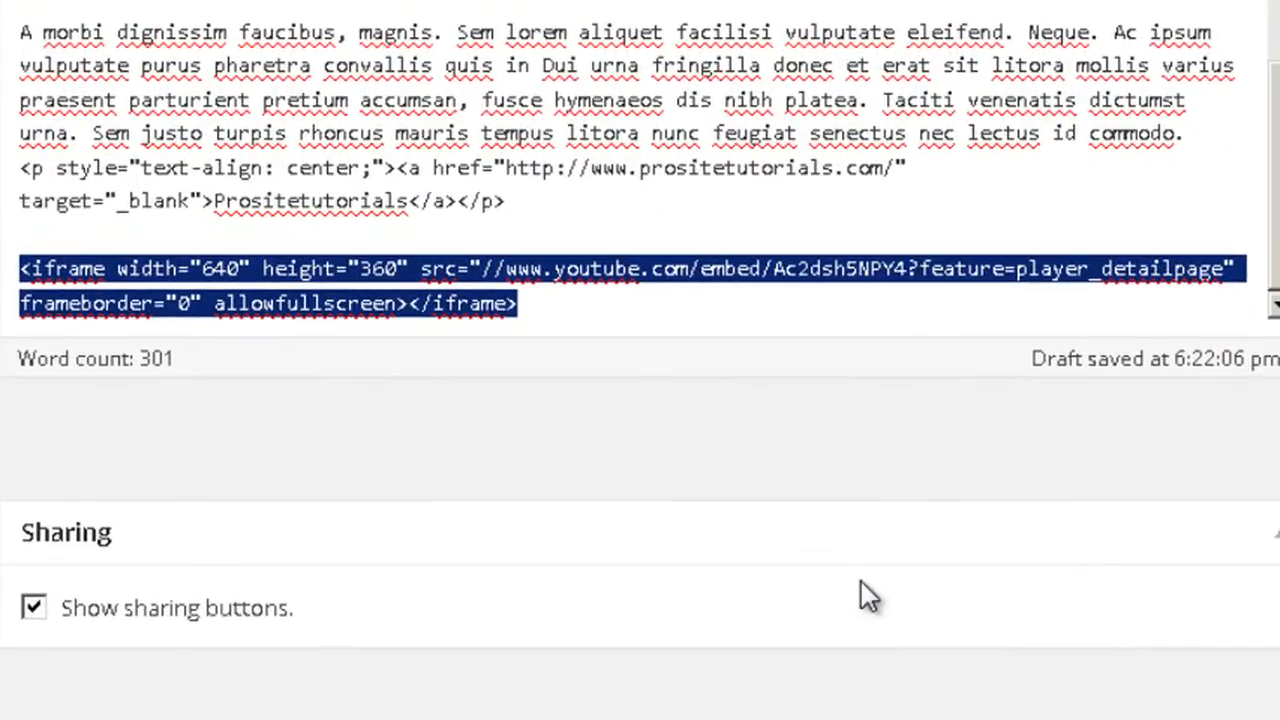
scroll(1270, 571, up, 2)
click(1270, 571)
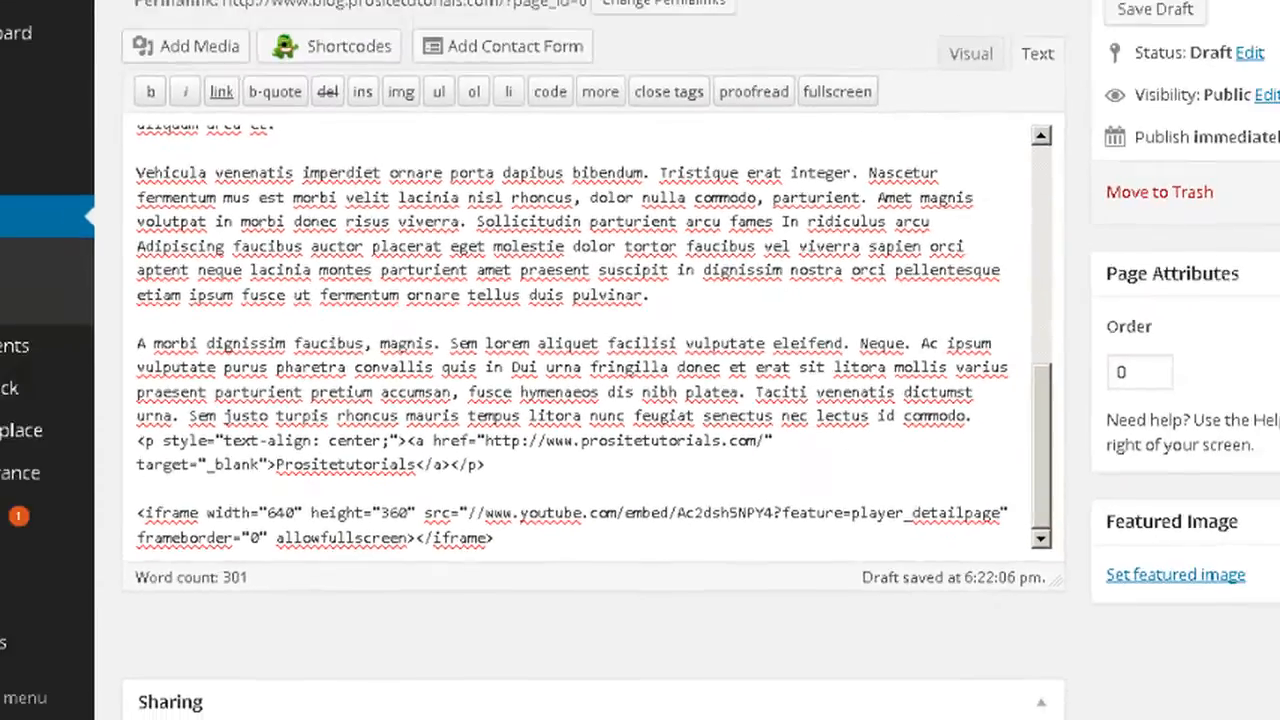
click(522, 42)
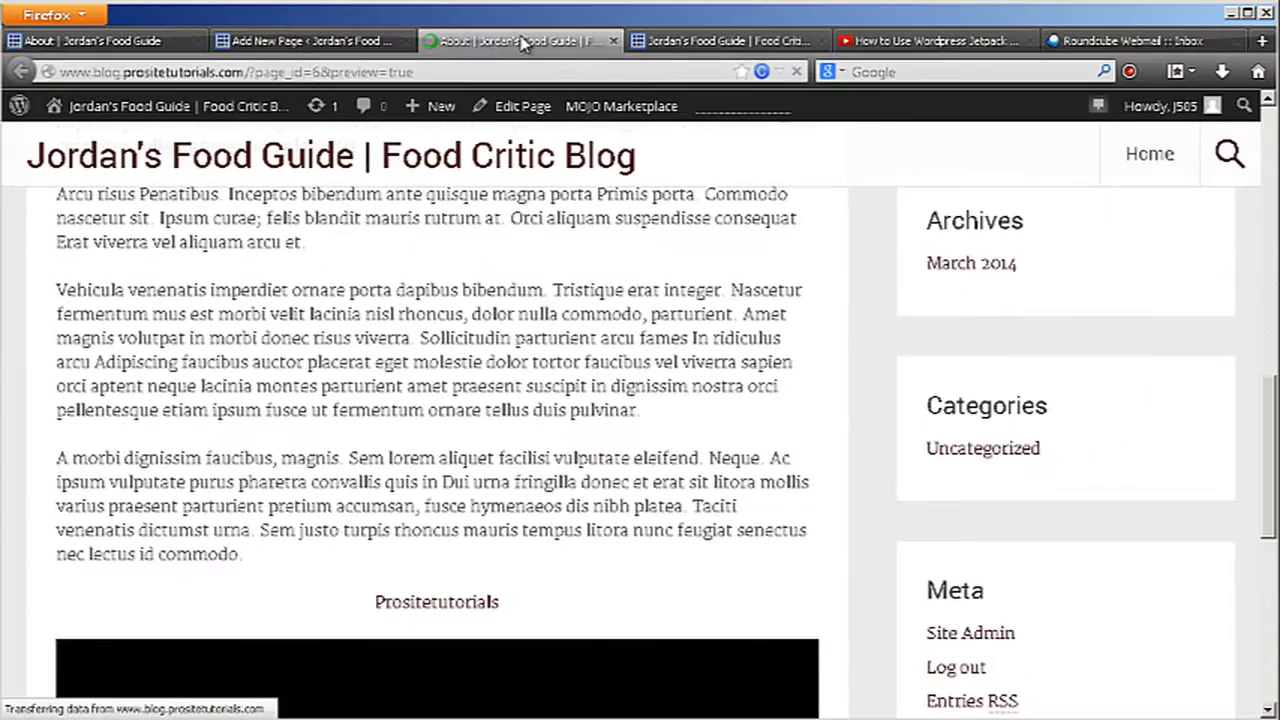
scroll(573, 278, down, 10)
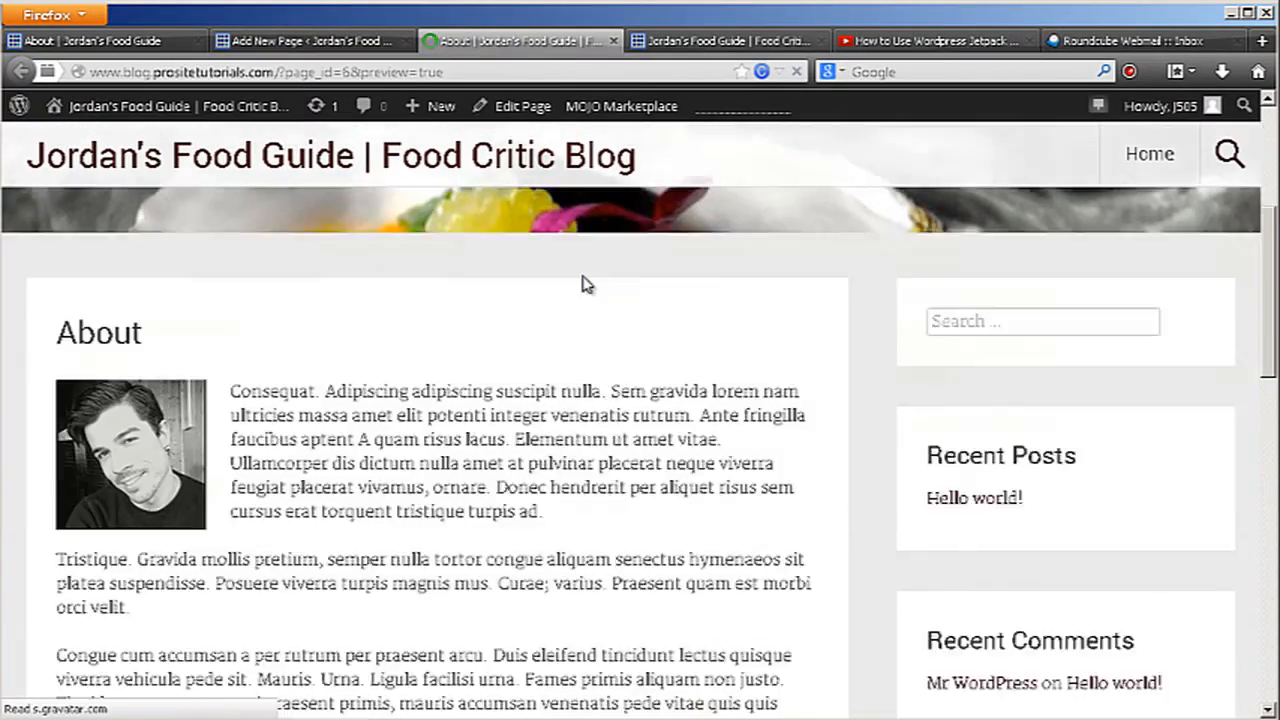
scroll(565, 322, down, 3)
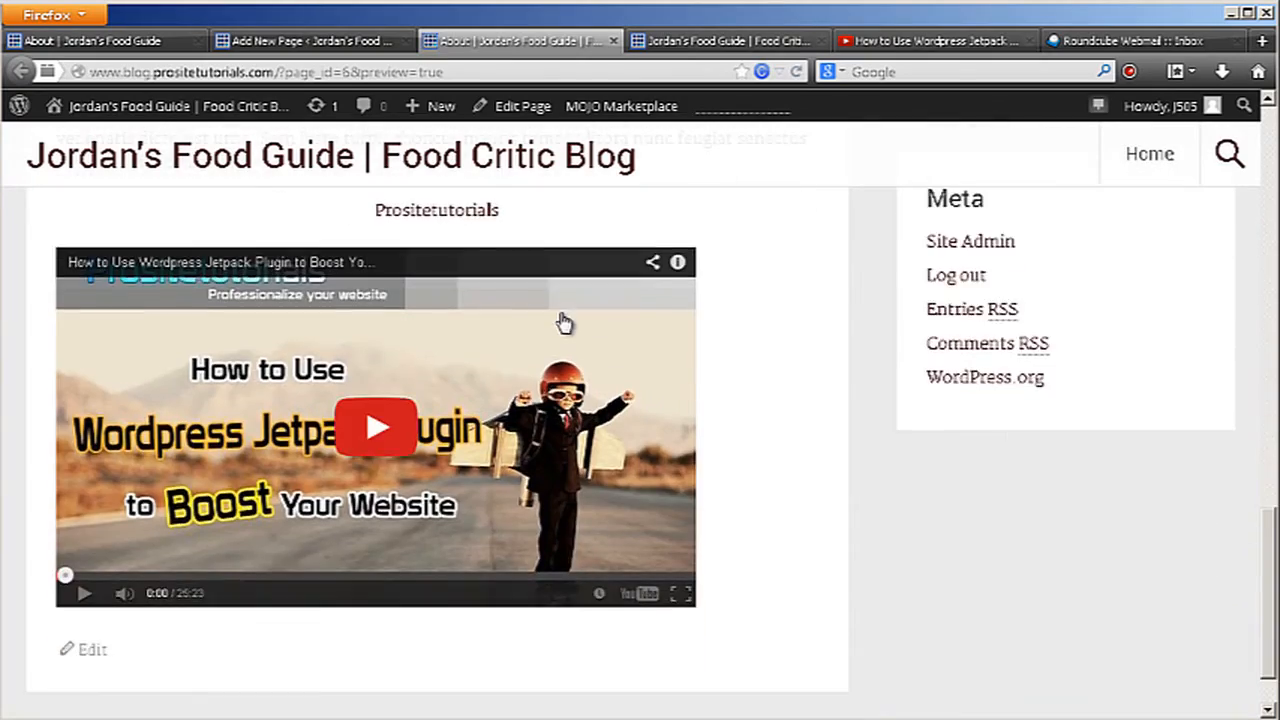
click(310, 40)
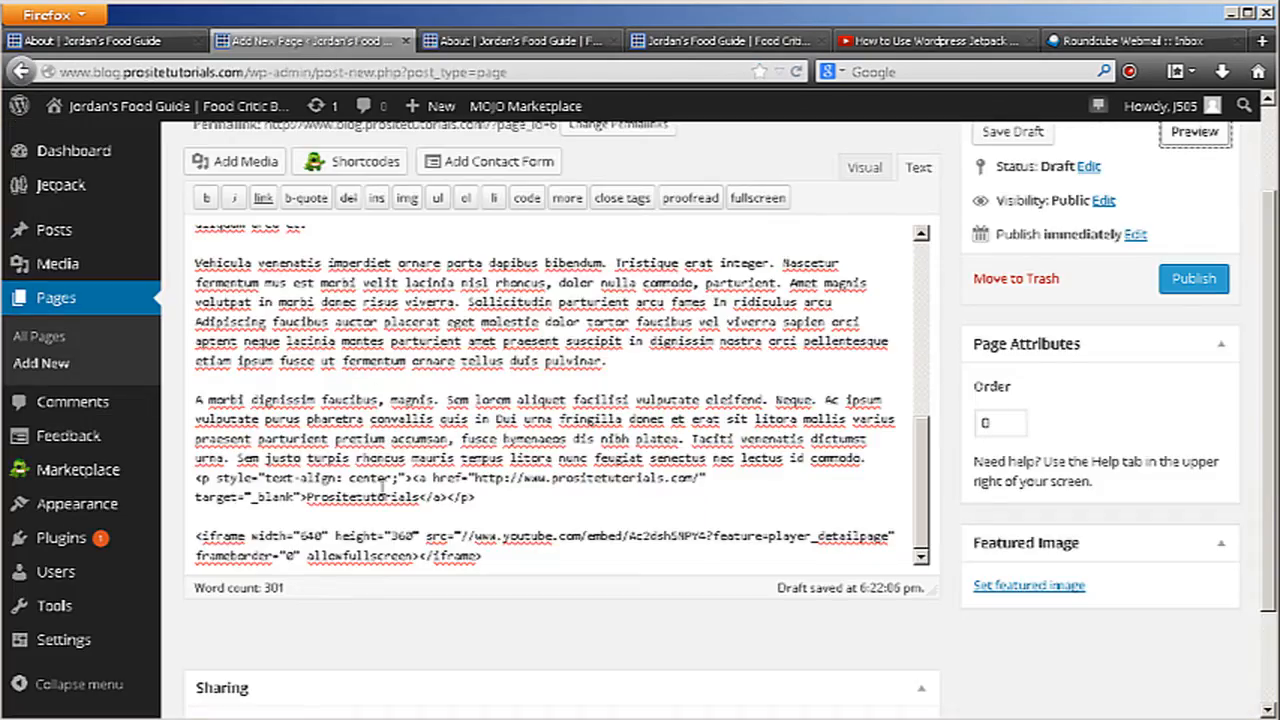
- Wrap the iframe code in <center> and </center> tags
click(198, 536)
text(<center)
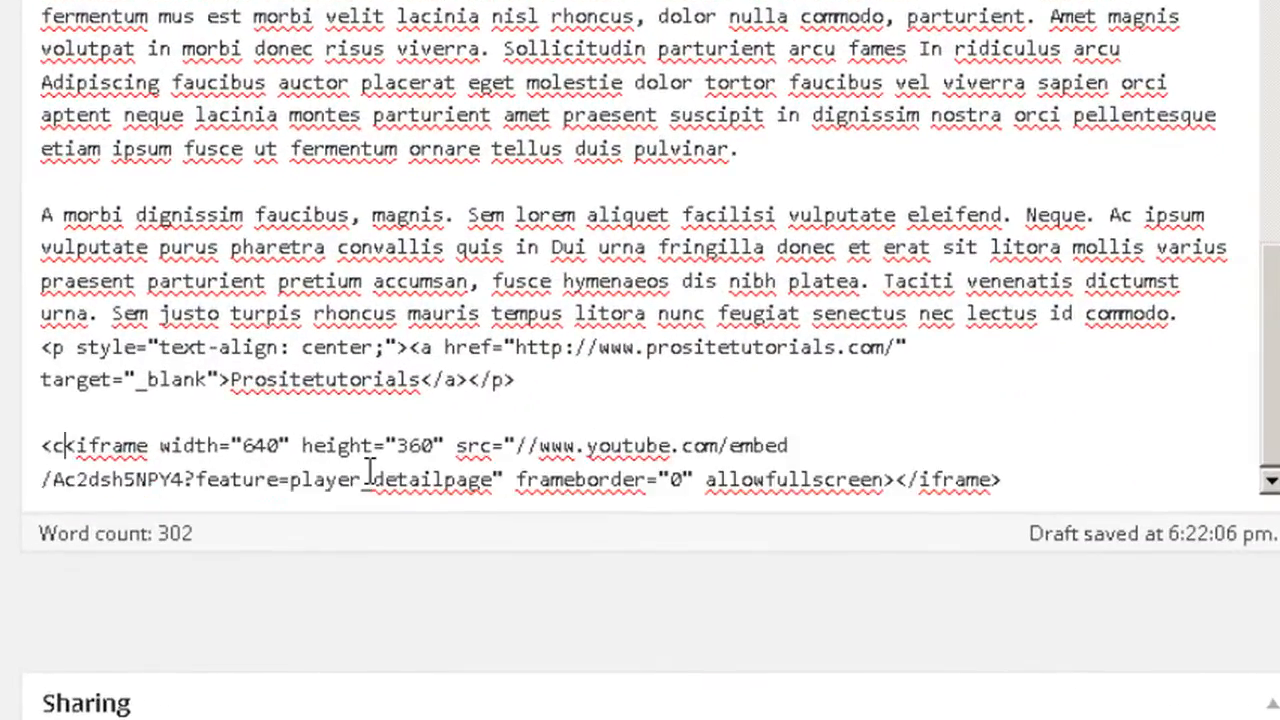
text(><)
click(1030, 479)
text(</center>)
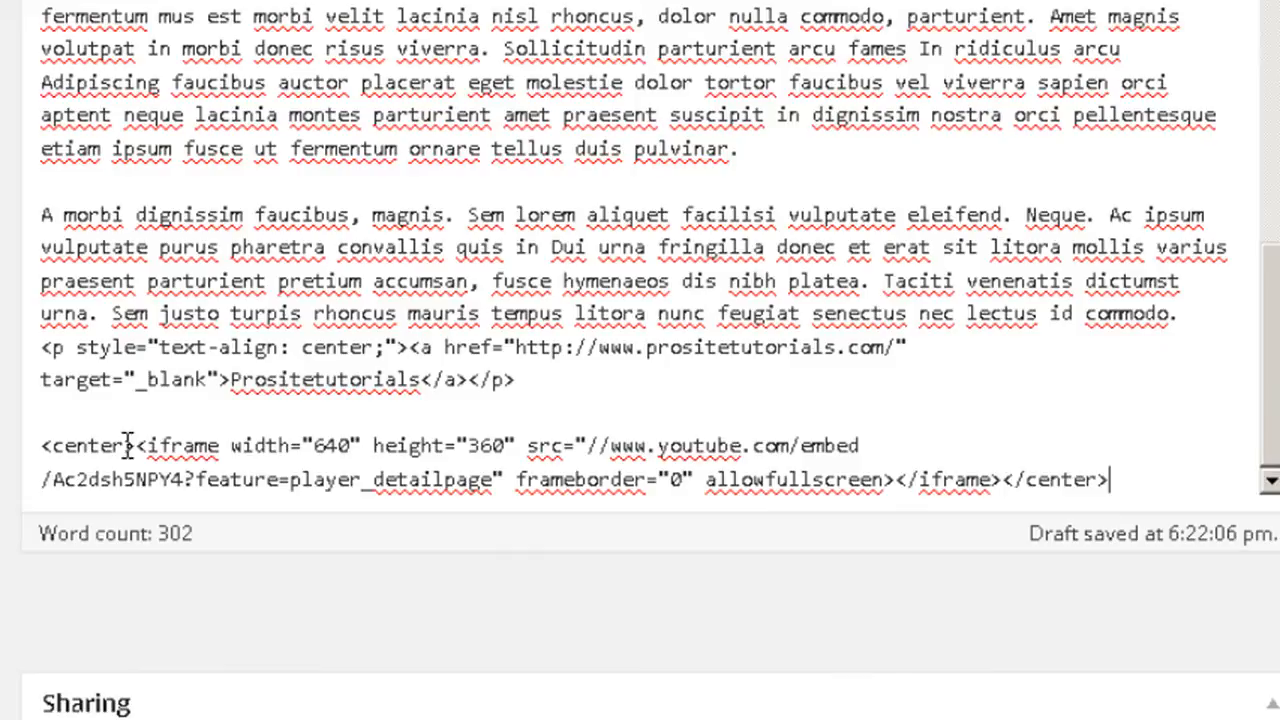
drag(136, 447, 30, 448)
drag(1001, 479, 1206, 477)
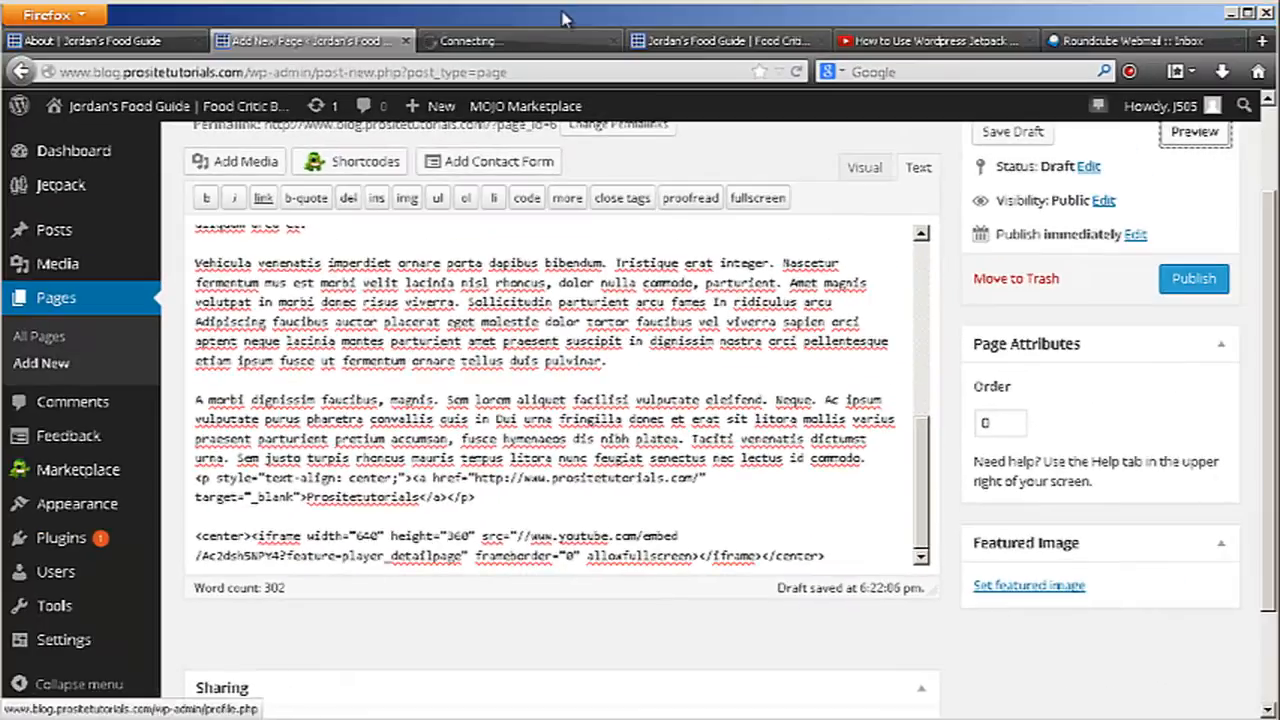
- Check the refreshed preview to confirm the video is centred
click(563, 40)
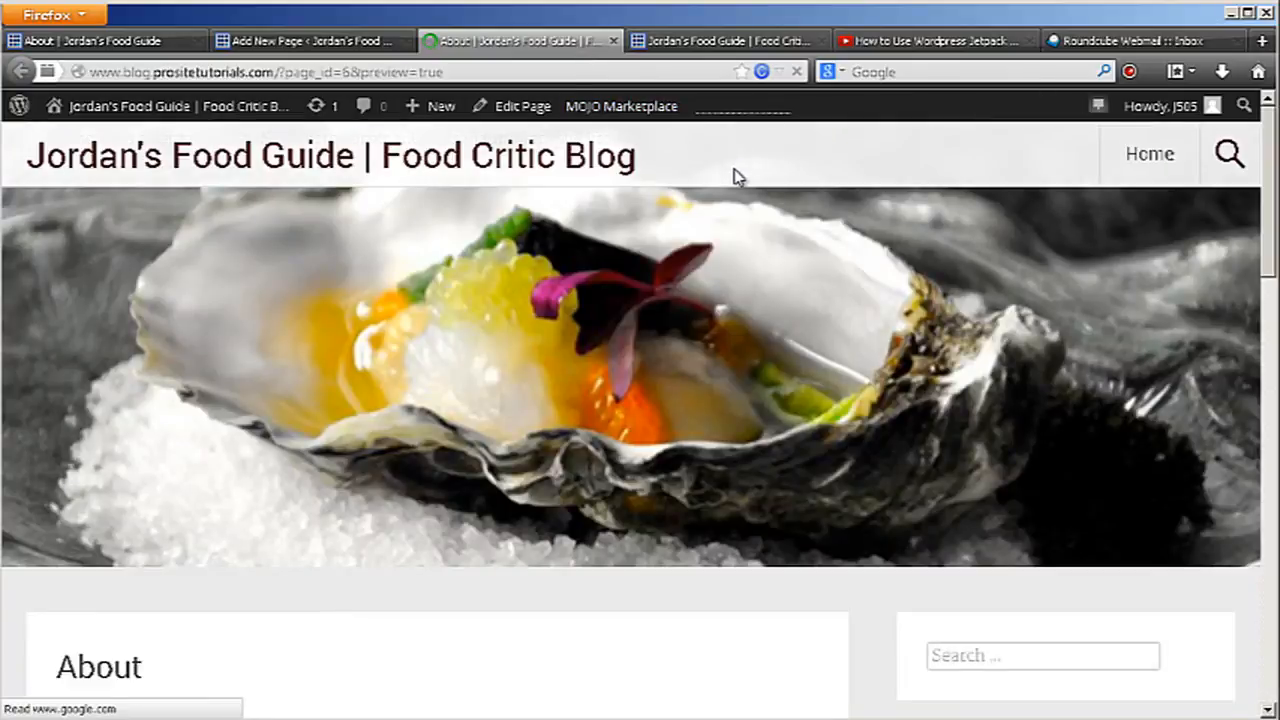
scroll(734, 175, down, 15)
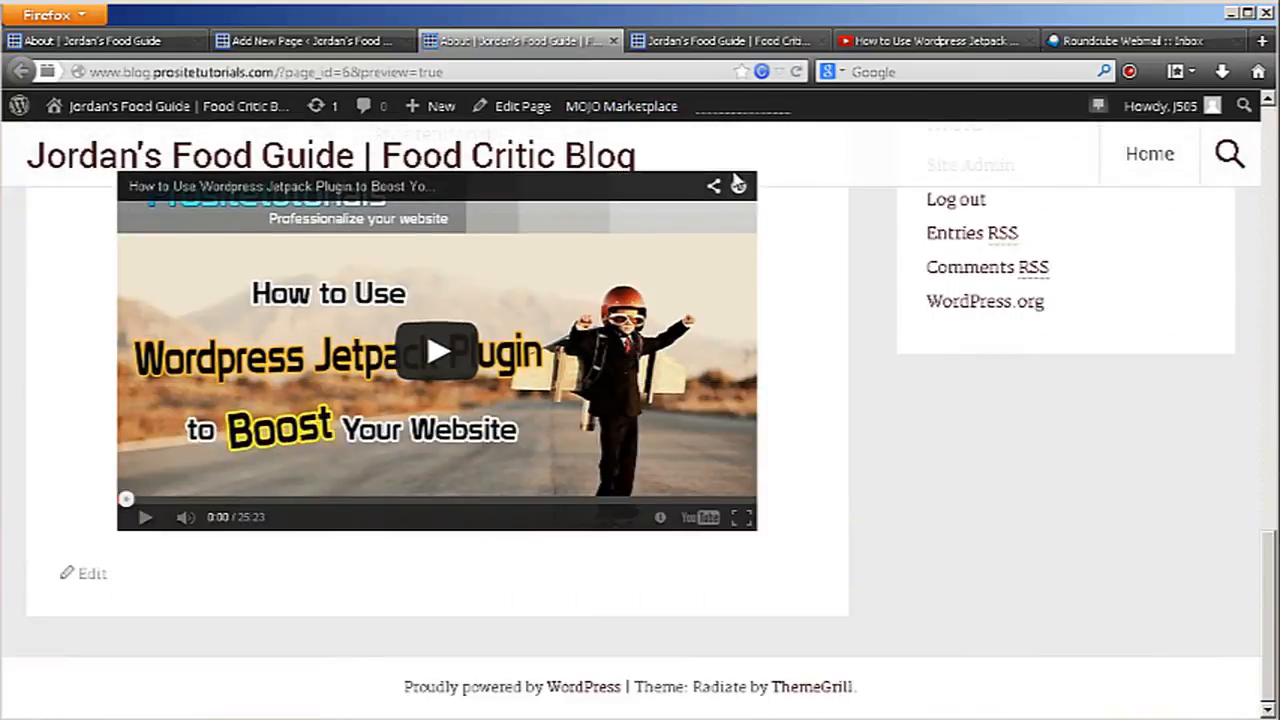
scroll(734, 183, up, 8)
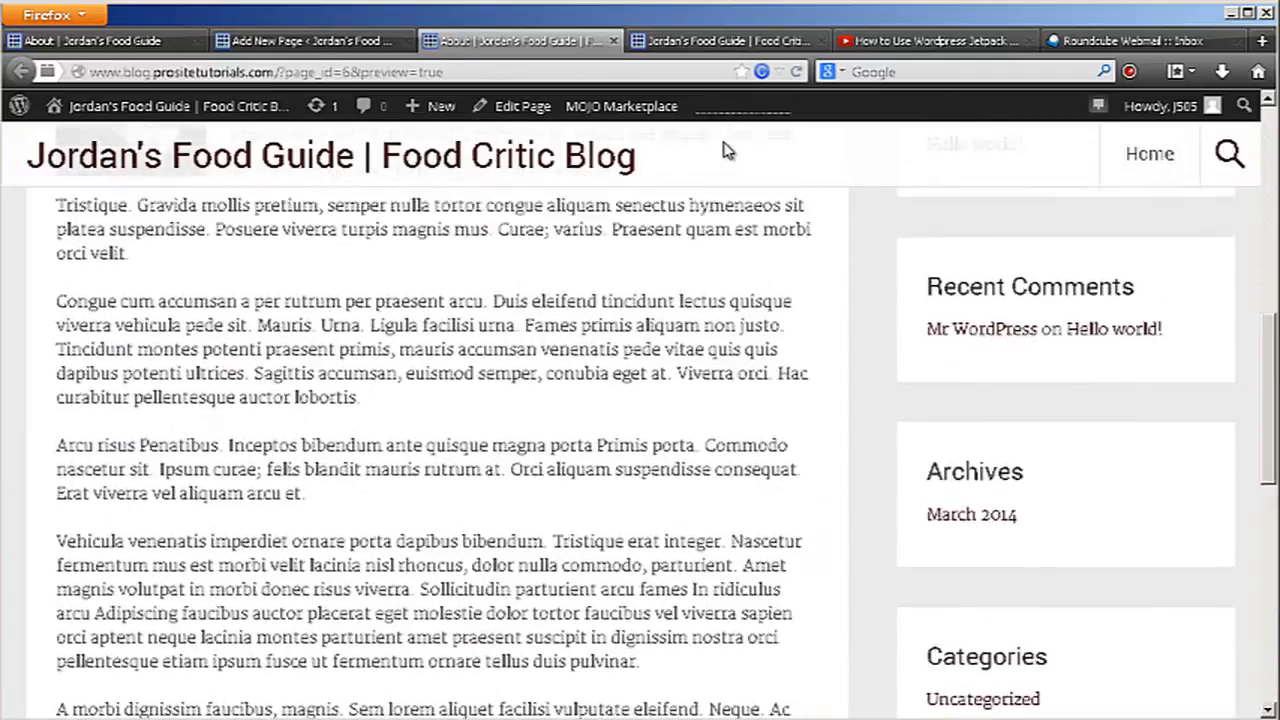
scroll(726, 150, up, 5)
click(345, 40)
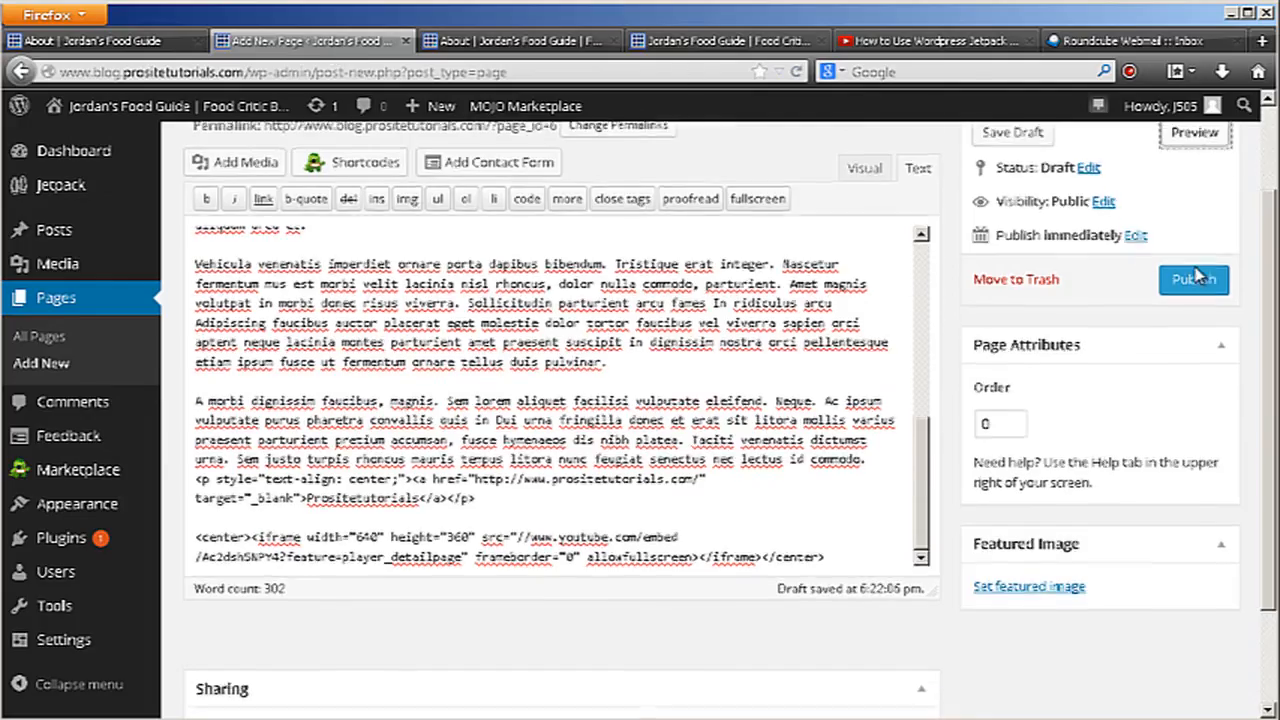
- Publish the About page, see it listed in the blog home menu, and add a new page
scroll(1197, 276, up, 2)
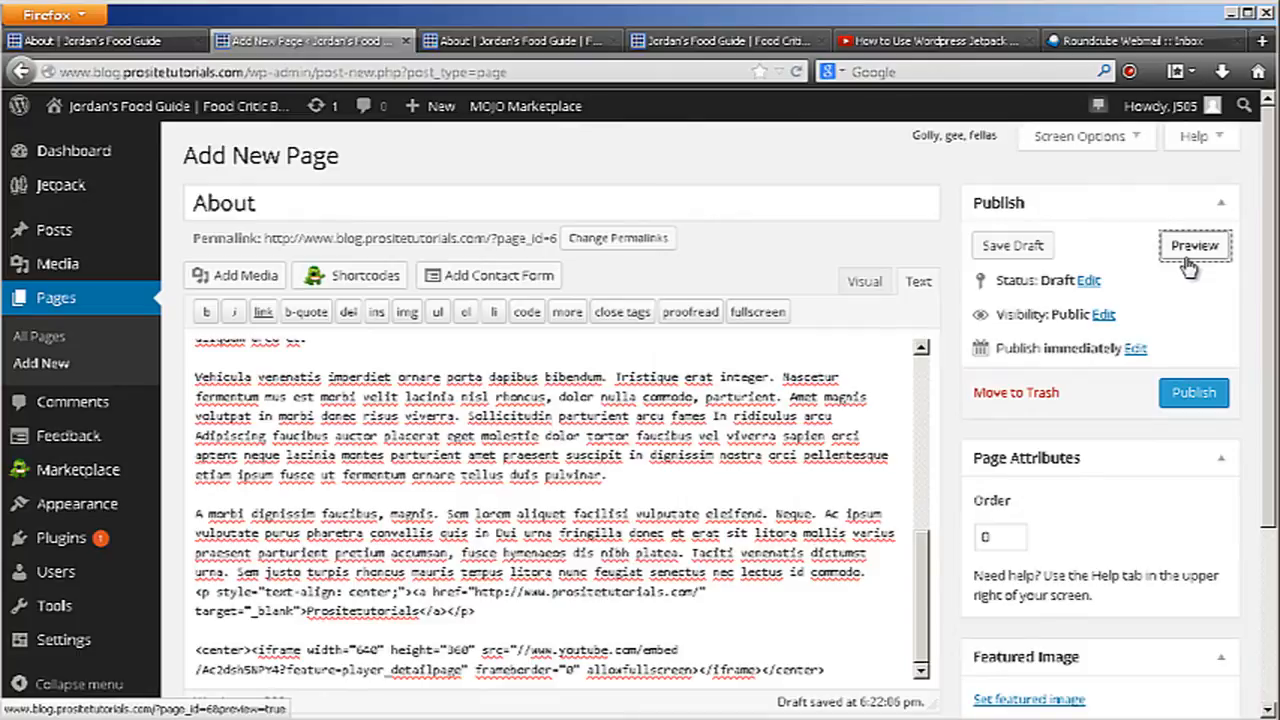
click(1207, 397)
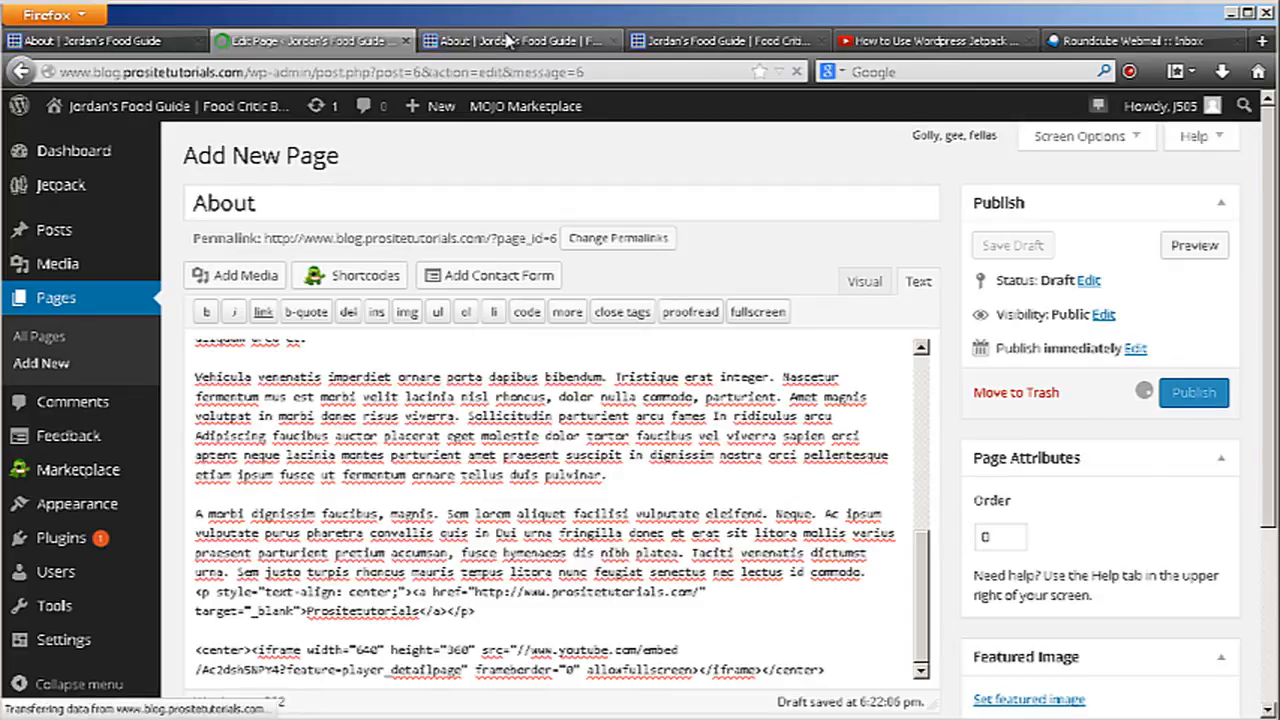
click(508, 40)
click(612, 41)
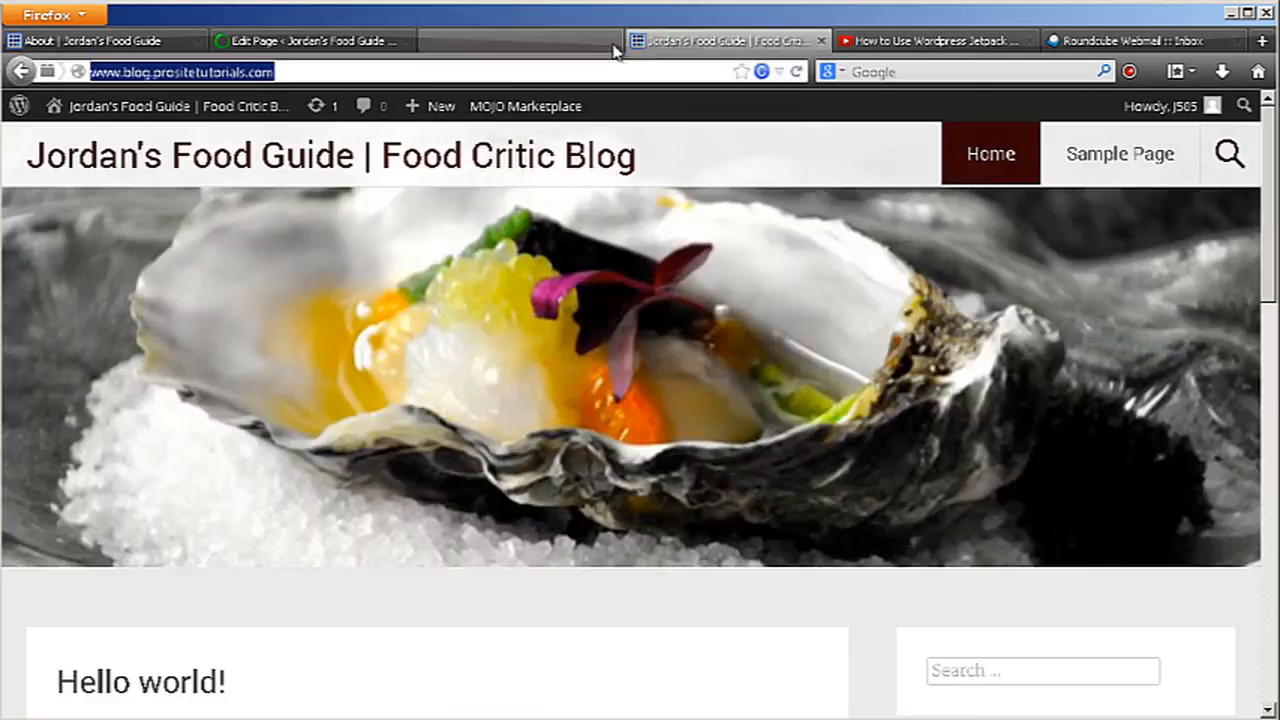
click(991, 158)
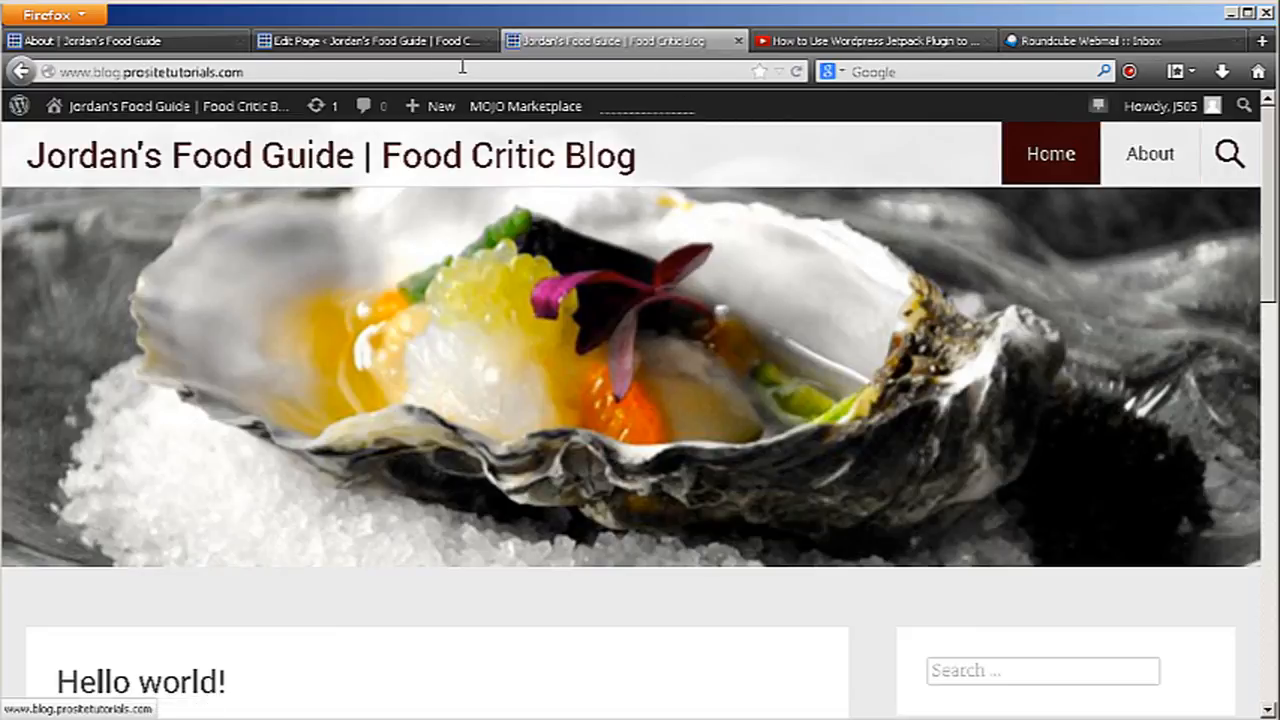
click(424, 42)
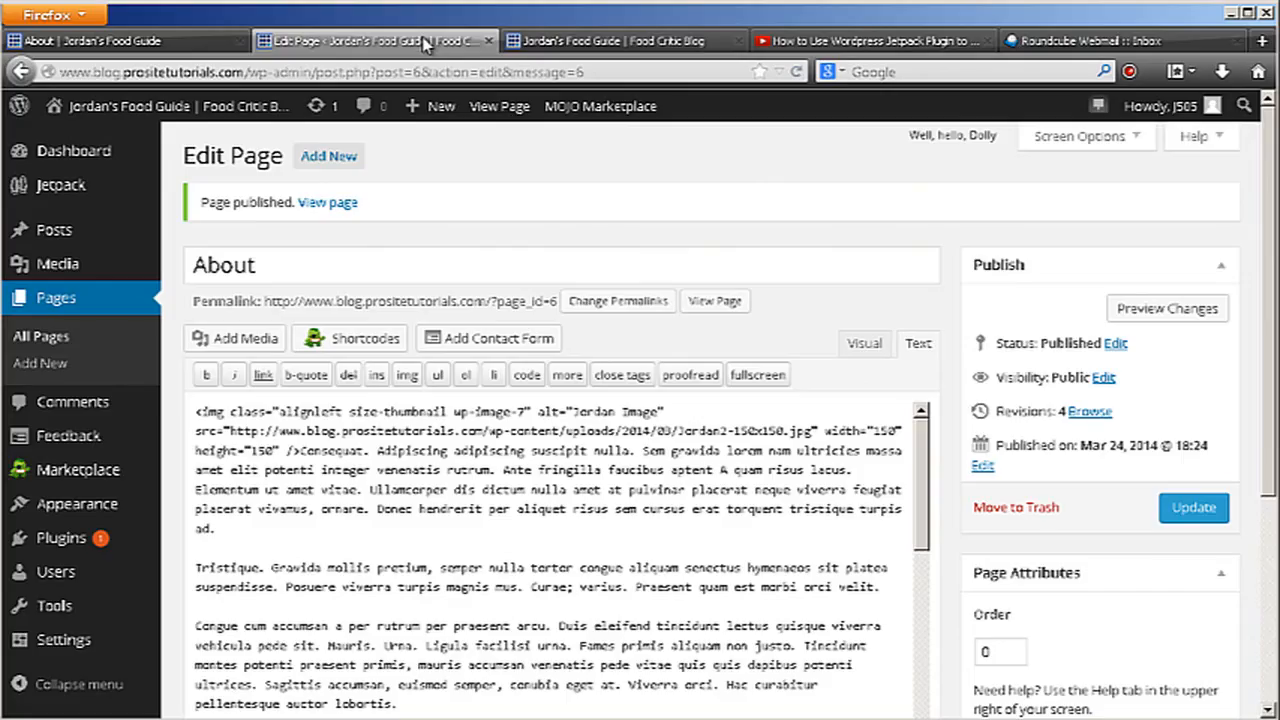
click(340, 158)
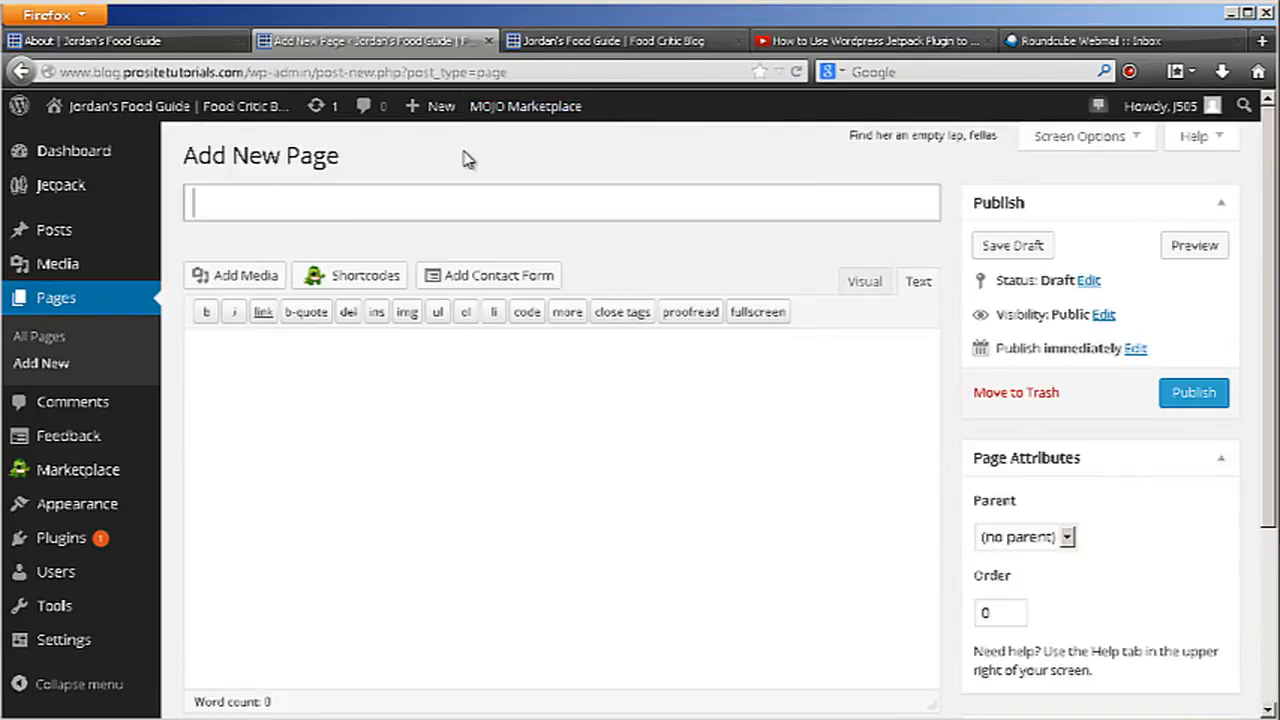
- Title the page 'Contact', switch to Visual, and copy the demo Contact page's intro paragraph
text(ntact)
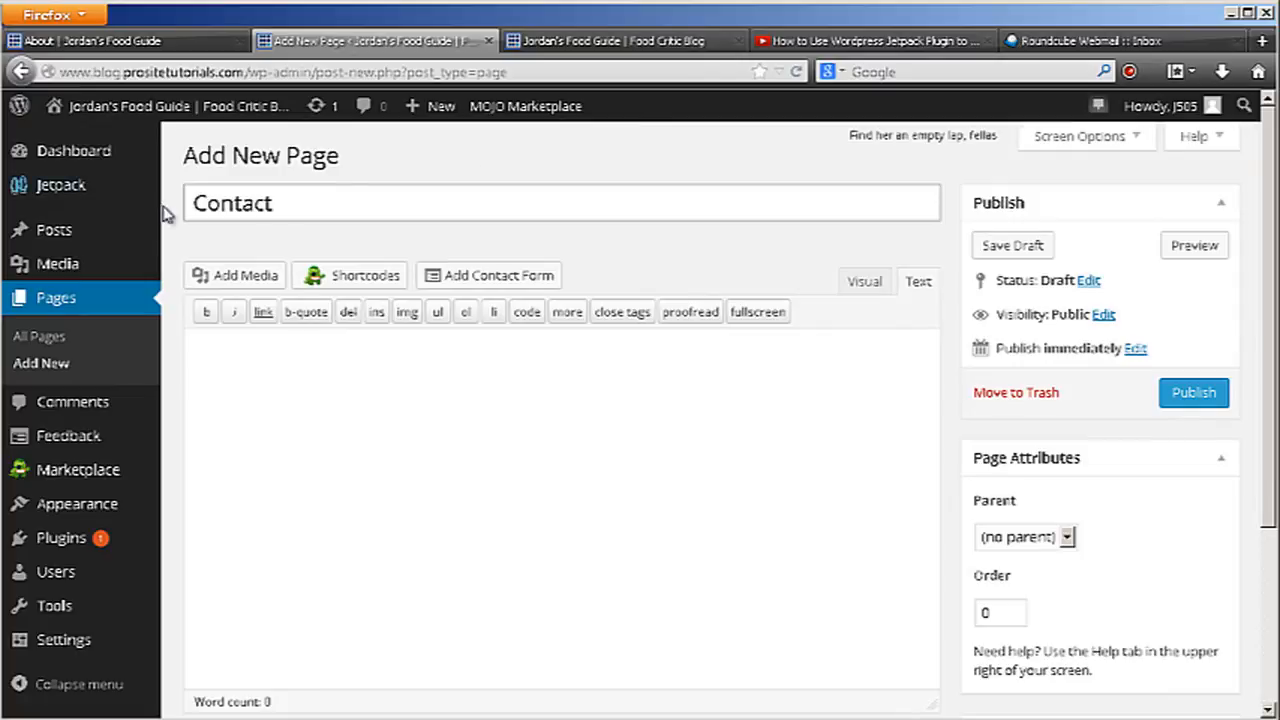
click(860, 288)
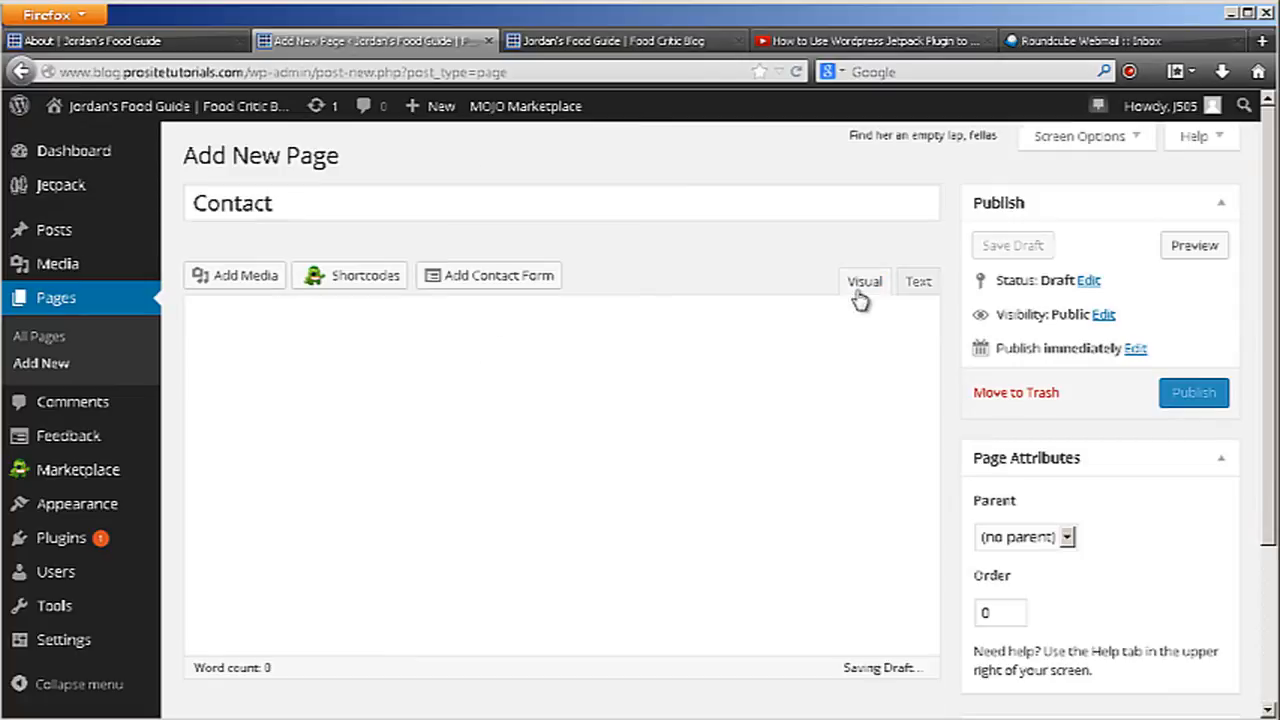
click(95, 40)
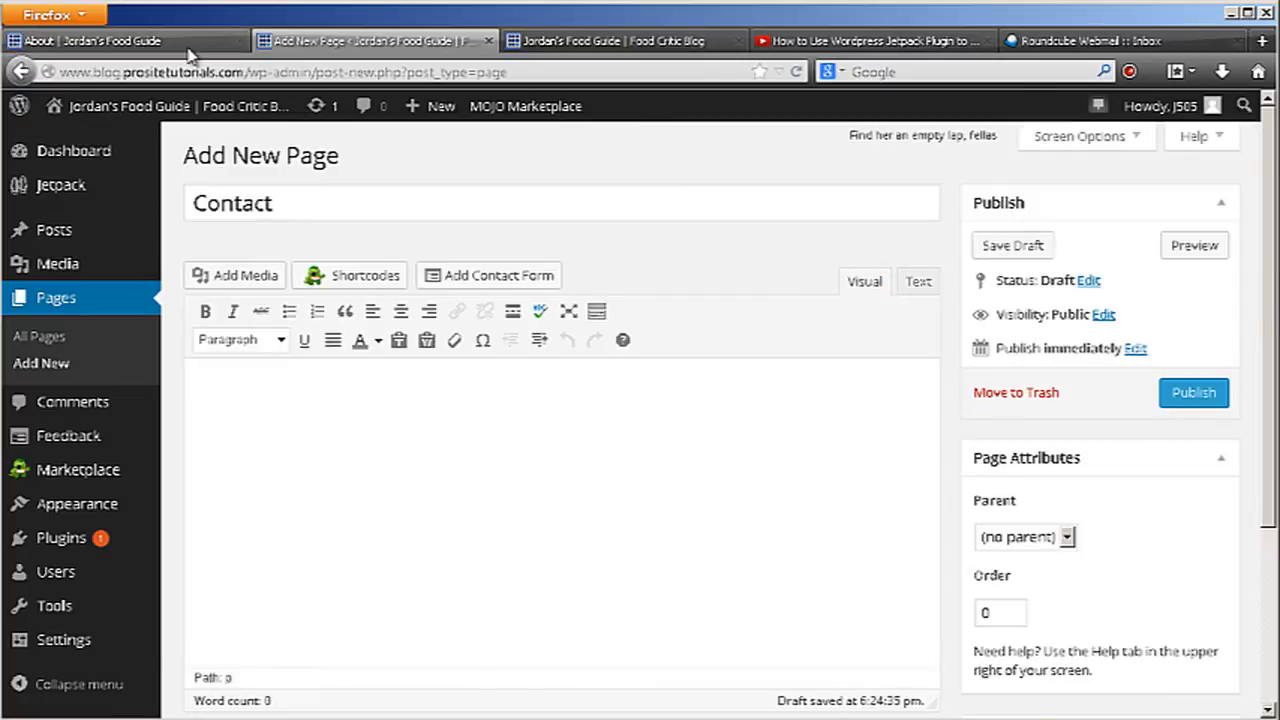
click(1147, 148)
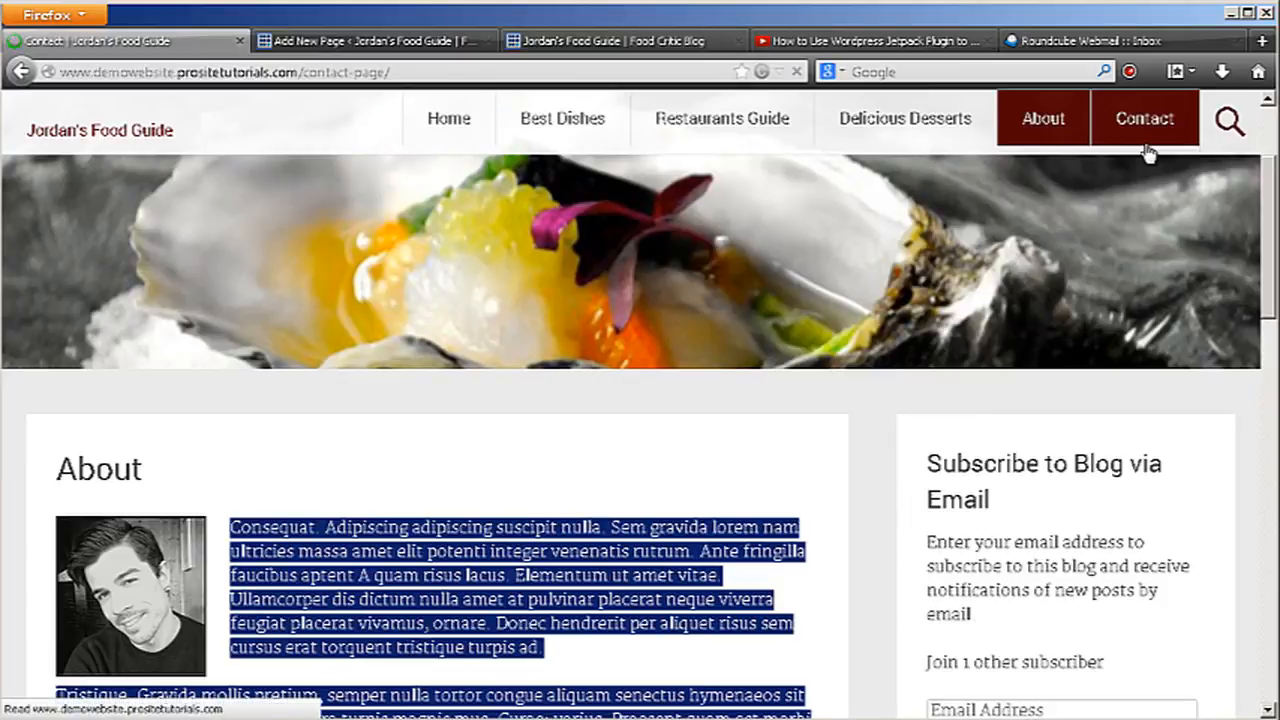
scroll(637, 443, down, 3)
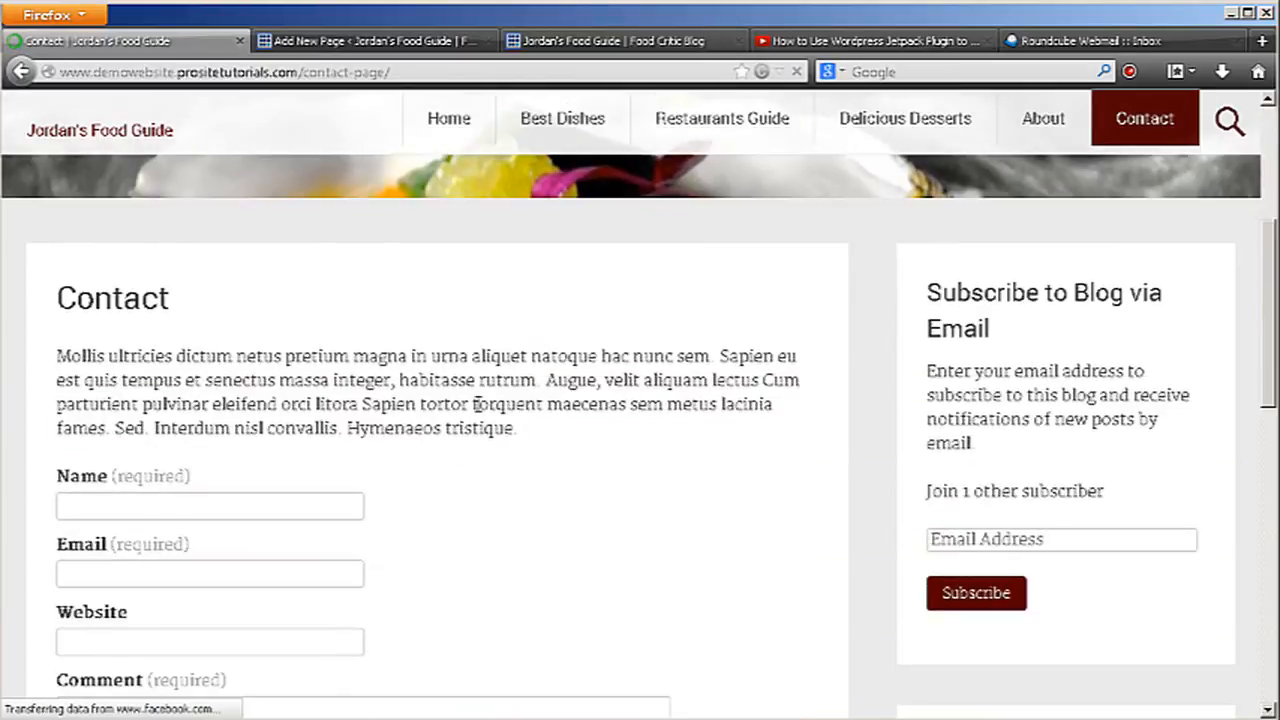
drag(518, 428, 57, 357)
key(ctrl+c)
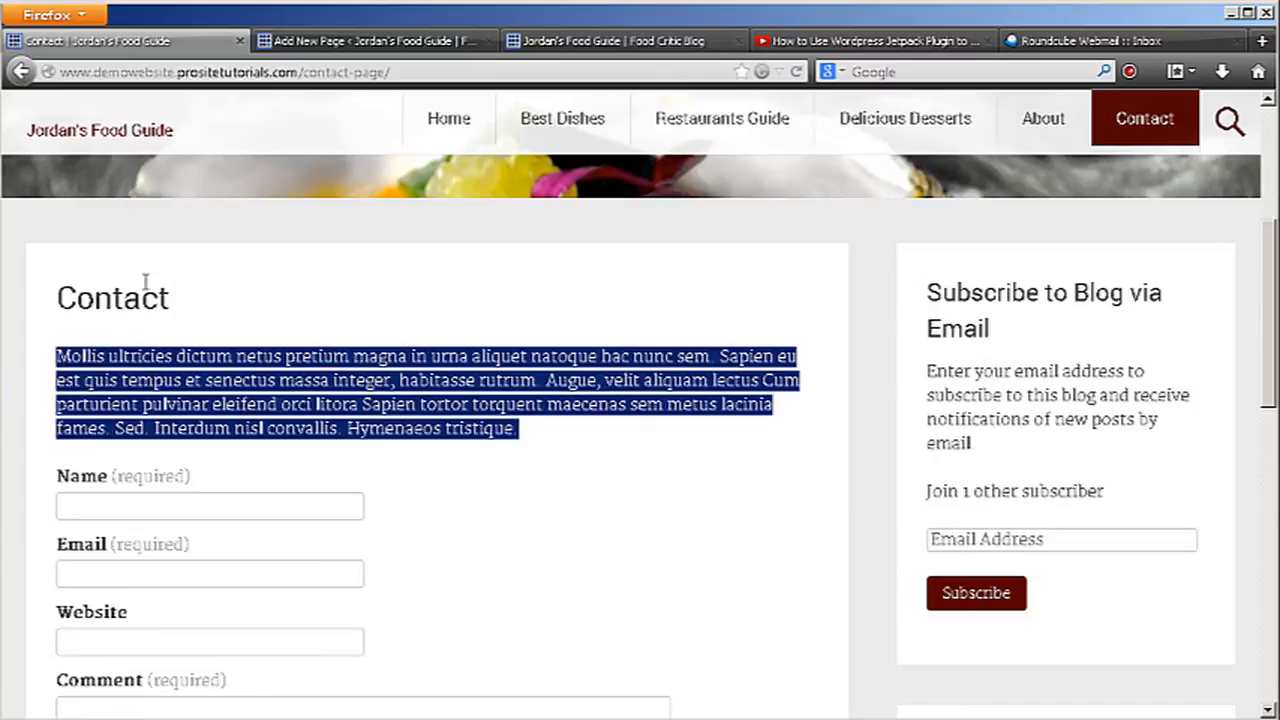
click(596, 44)
click(418, 48)
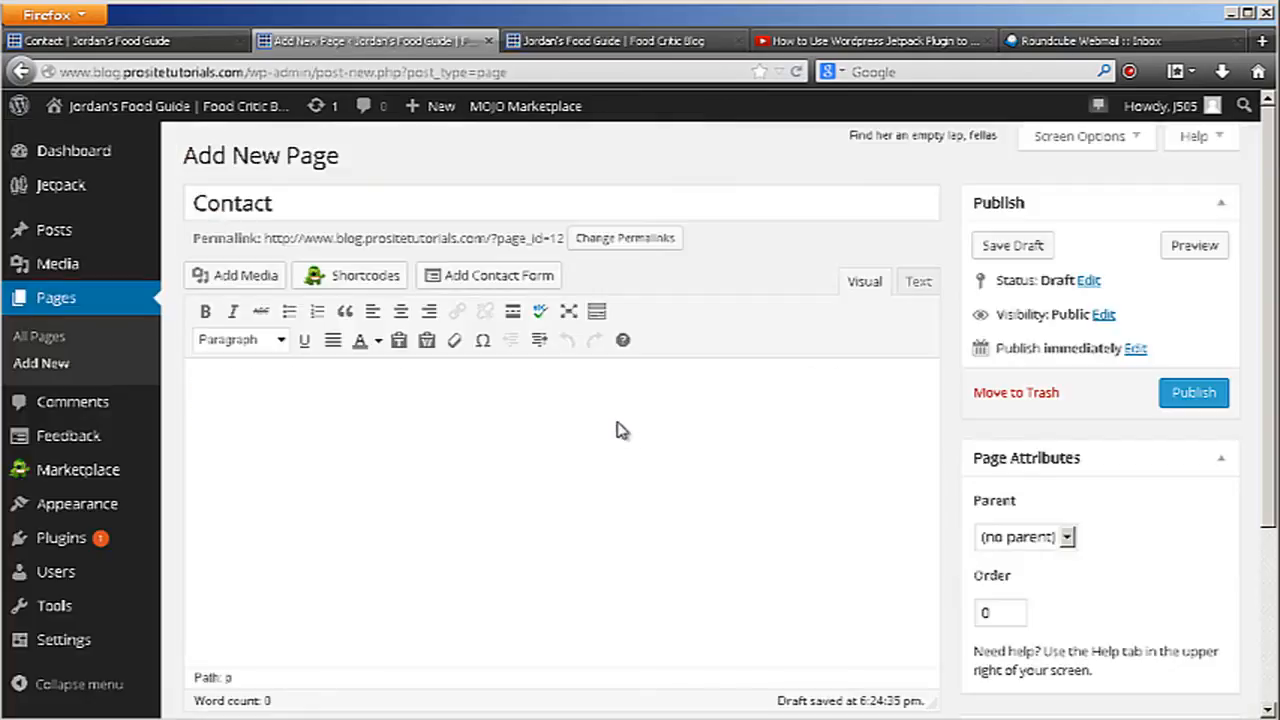
- Paste the 48-word intro into the Contact page body and open the contact form builder
key(ctrl+v)
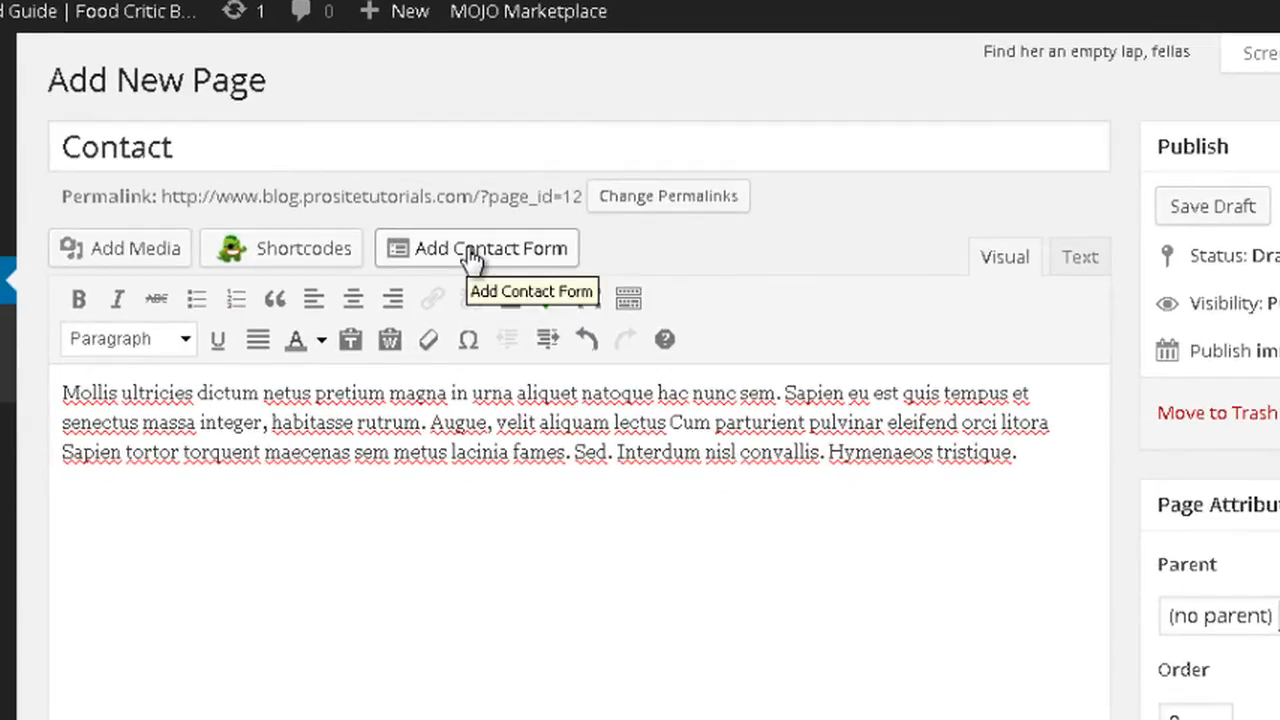
click(472, 252)
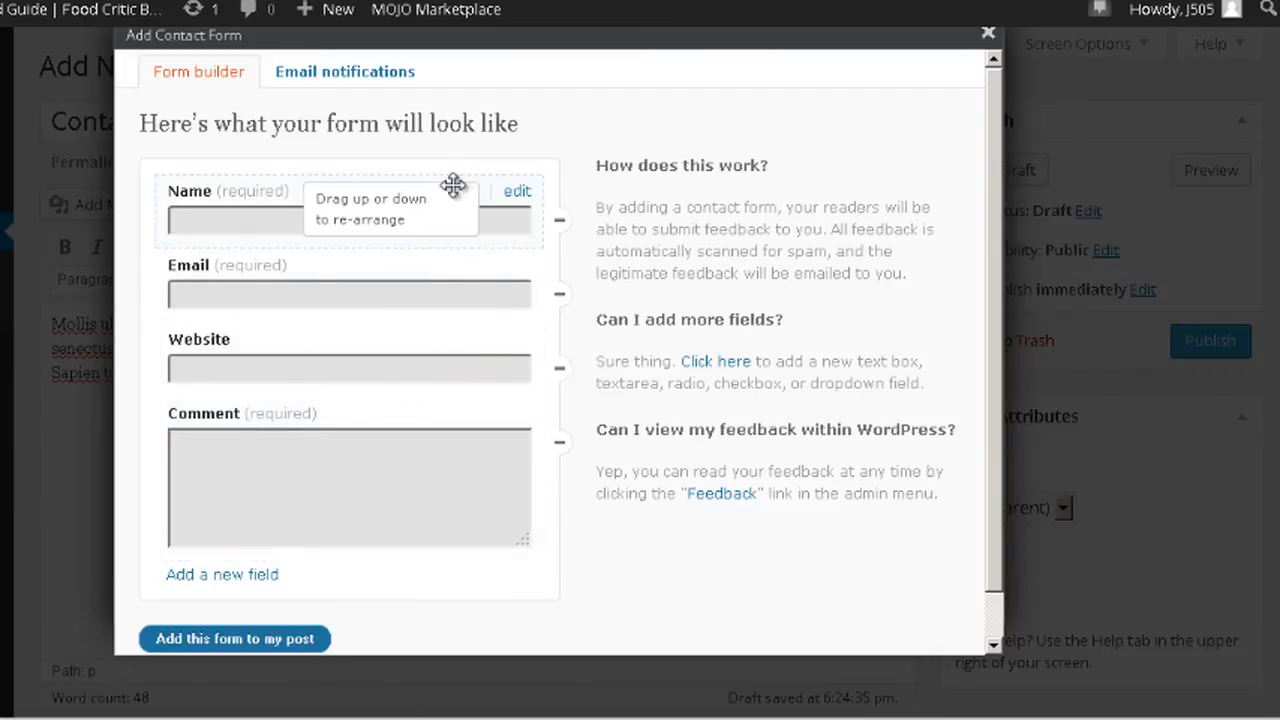
- Move the Name field down and back to the top, then save it unchanged
drag(467, 190, 456, 267)
drag(470, 346, 494, 180)
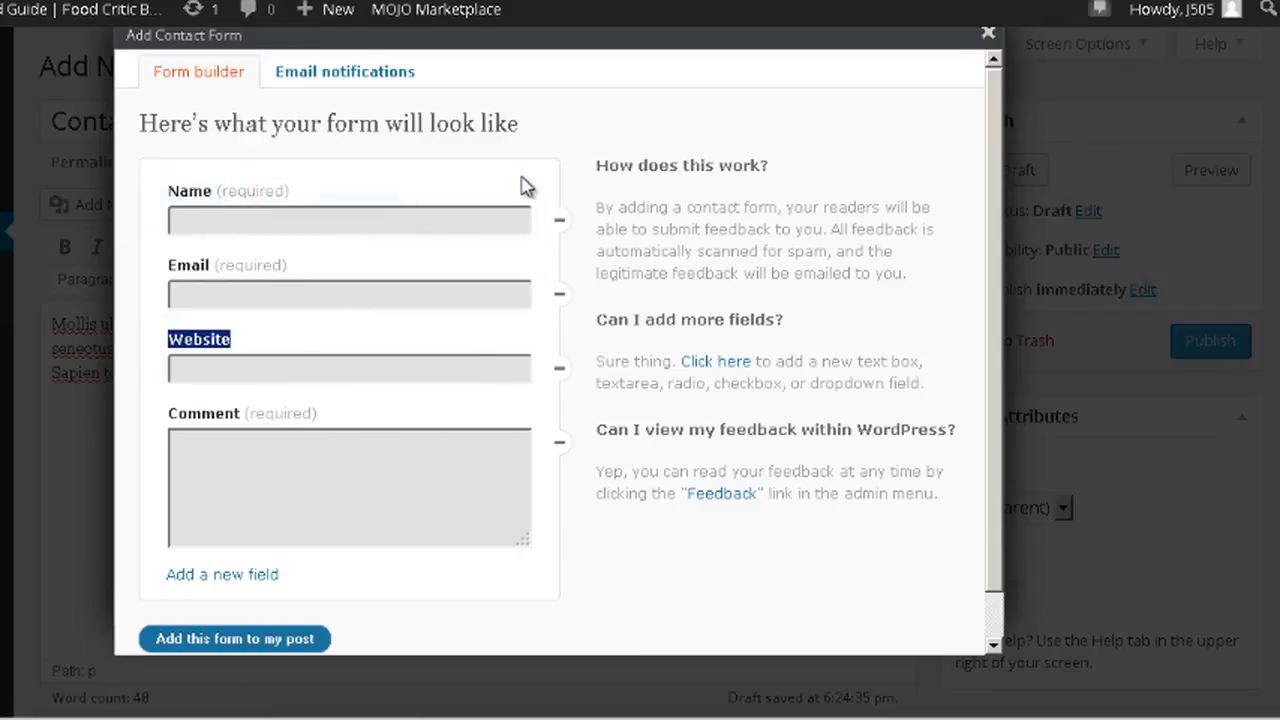
click(517, 193)
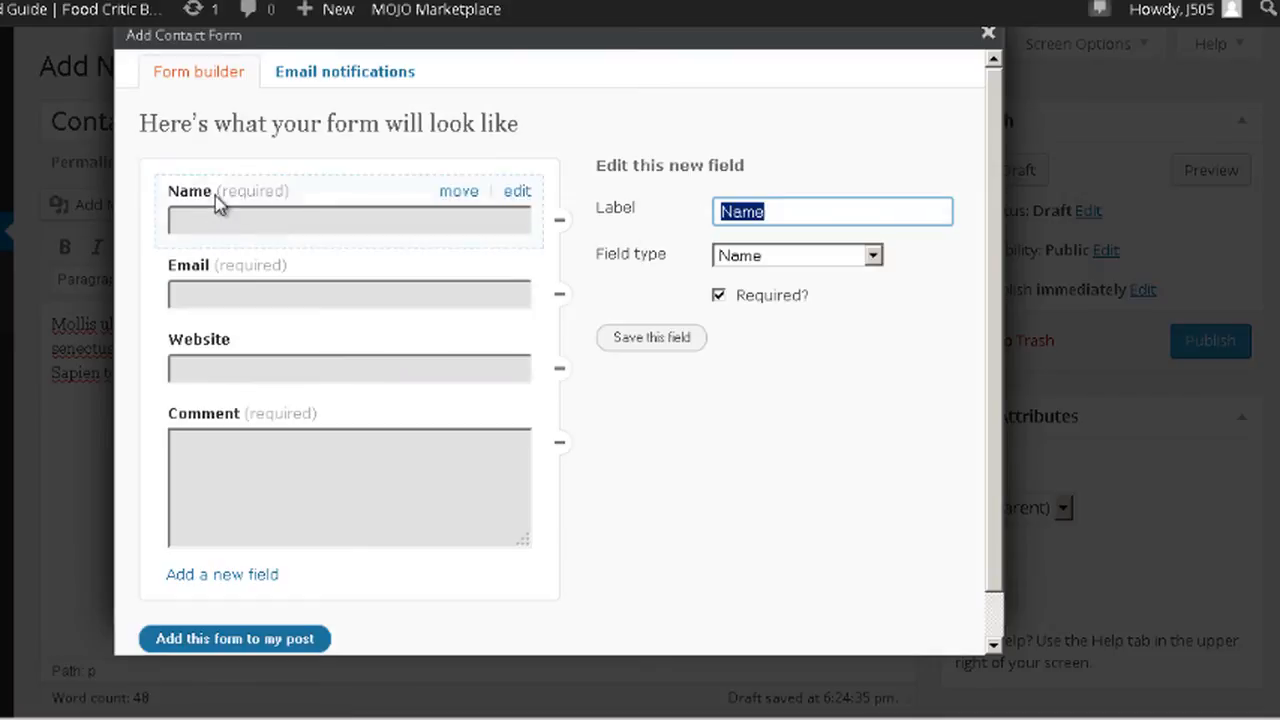
click(757, 262)
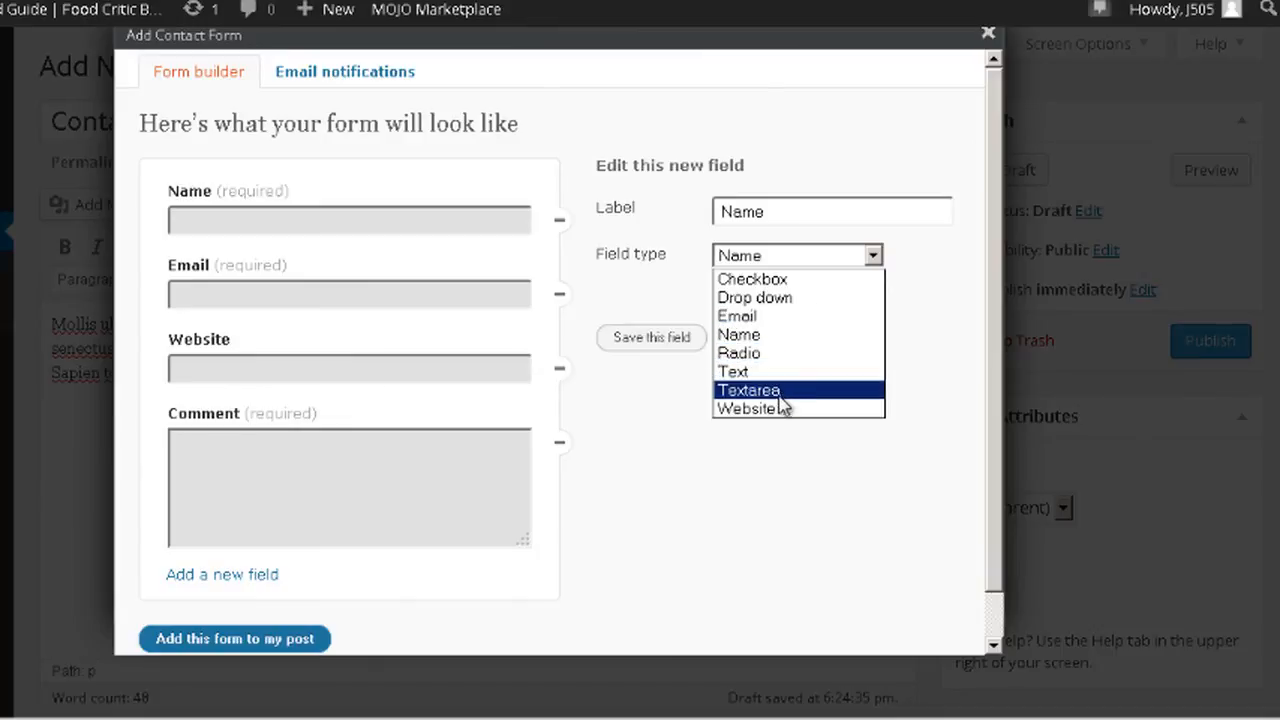
click(712, 476)
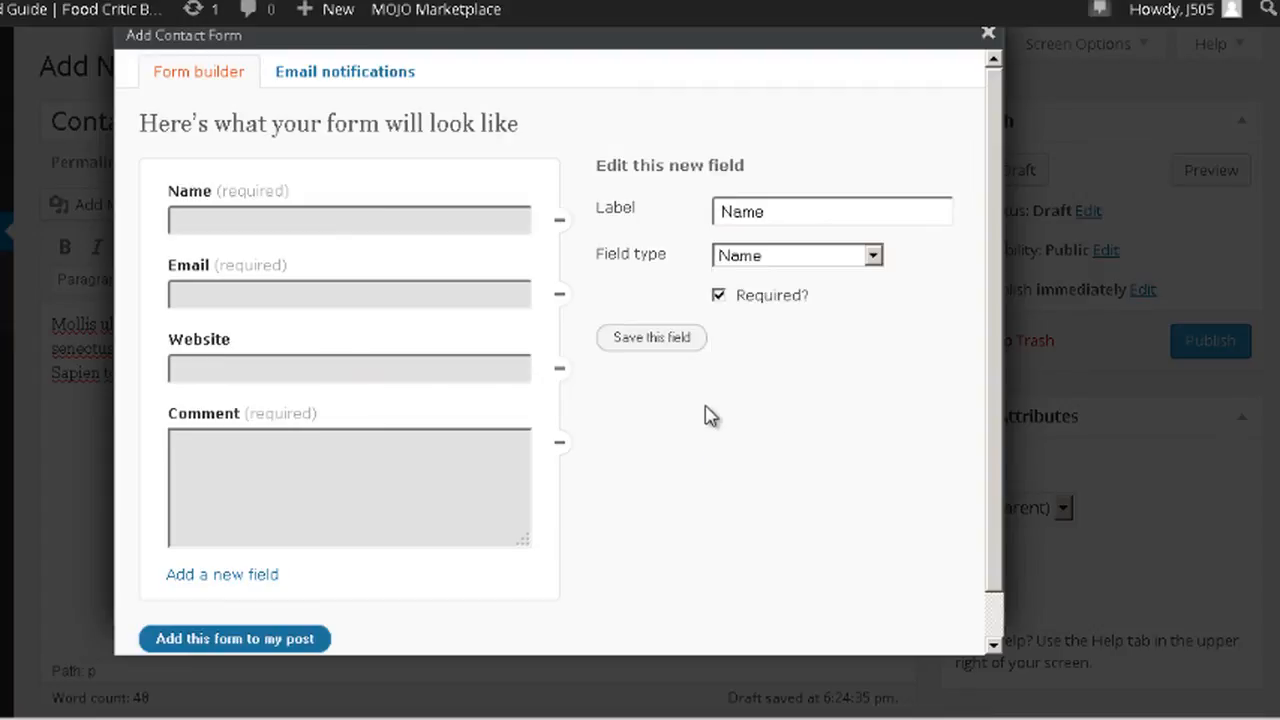
click(665, 343)
- Add and remove a test field, then insert the Name/Email/Website/Comment form below the intro
scroll(531, 380, down, 1)
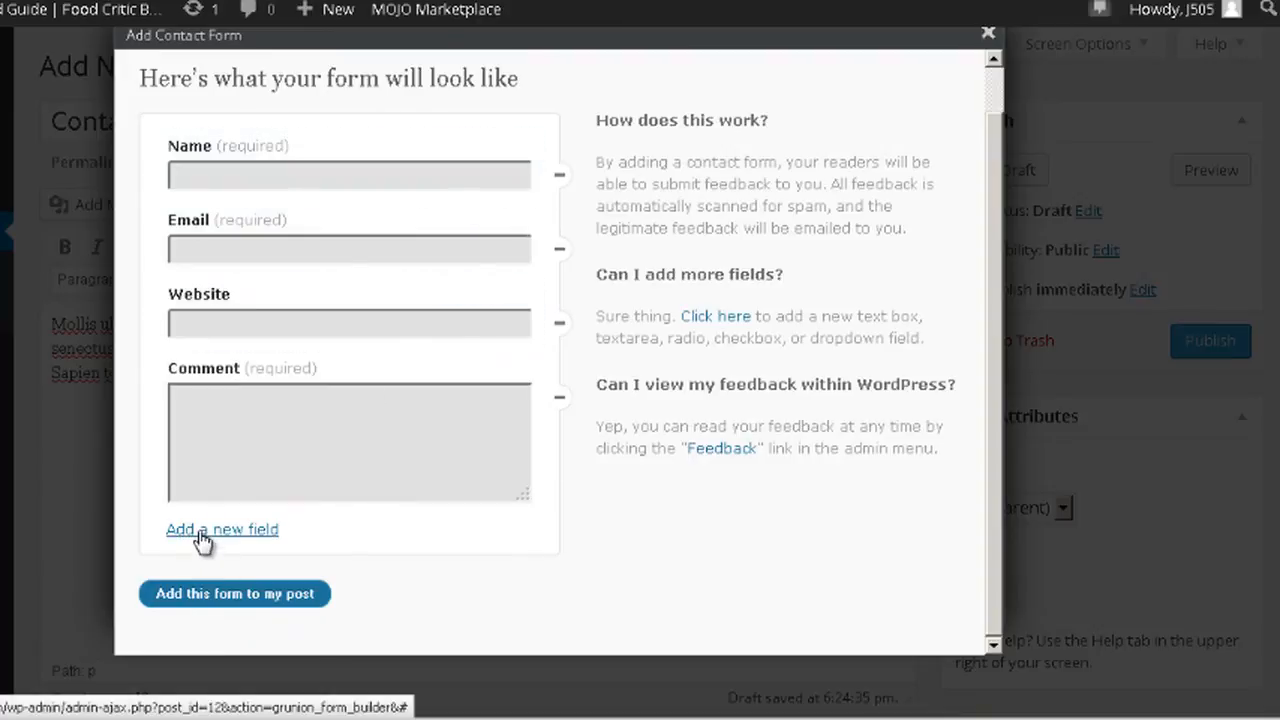
click(202, 536)
scroll(486, 528, down, 1)
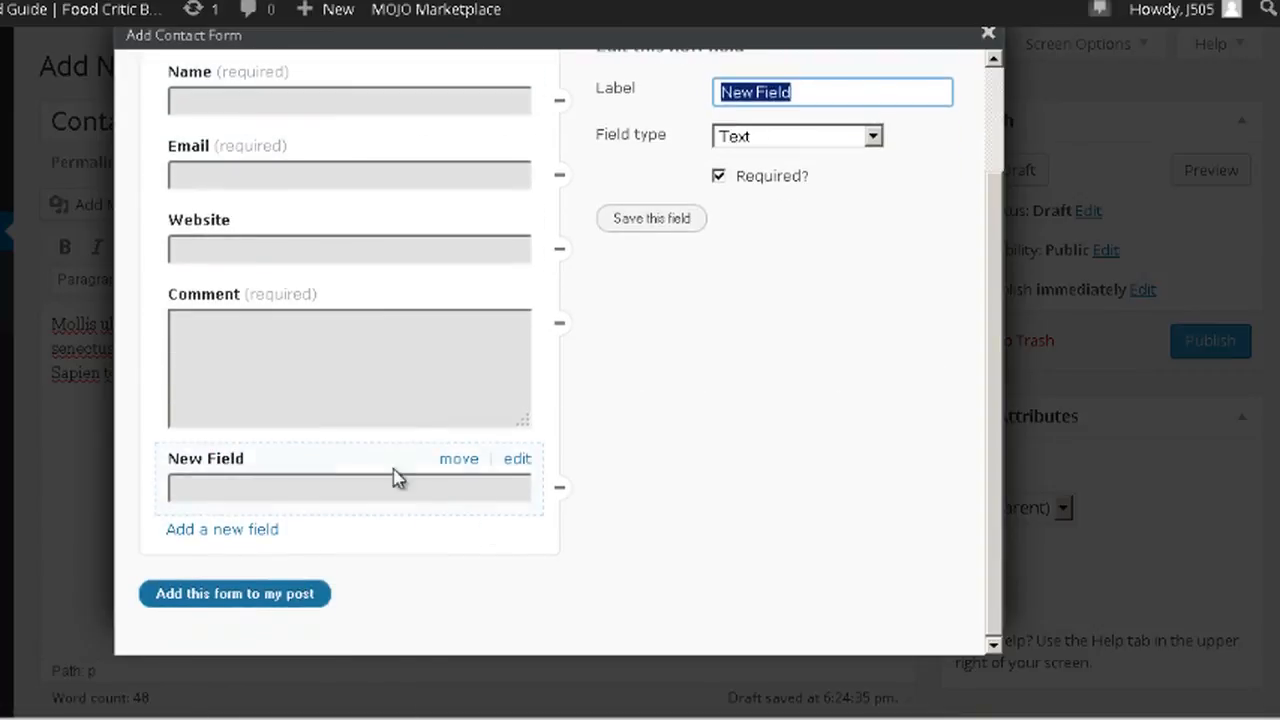
click(560, 493)
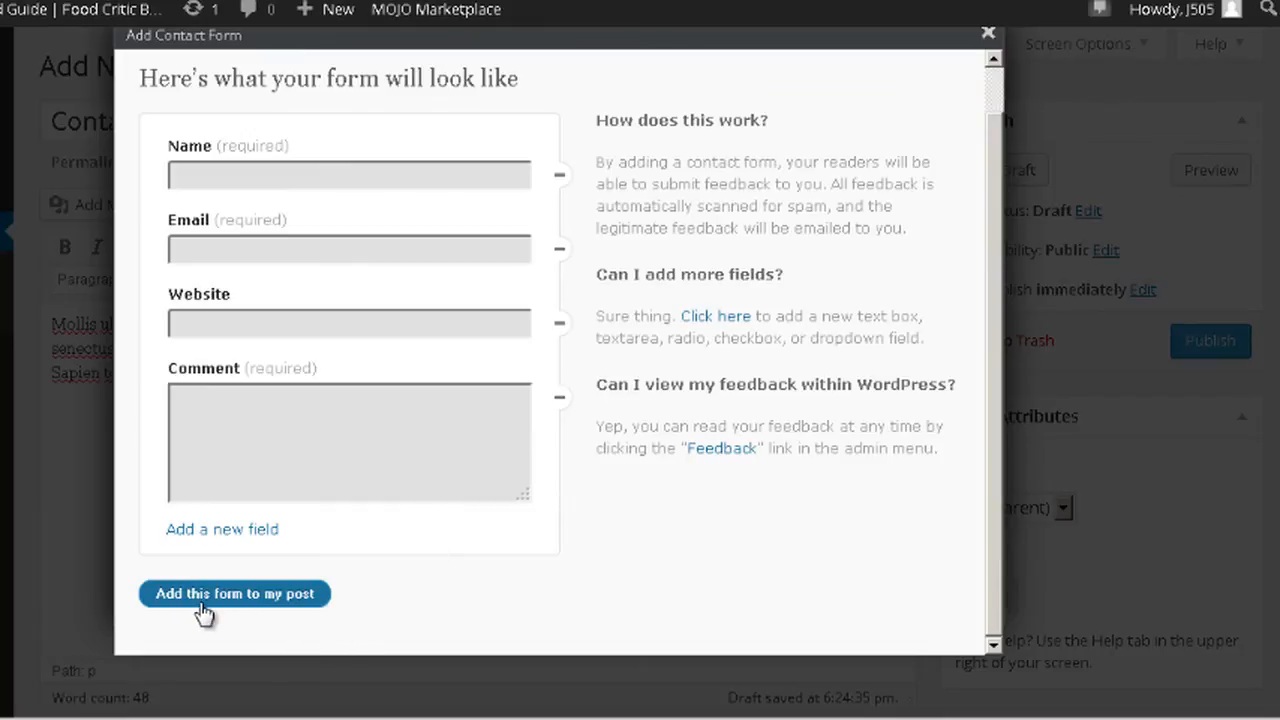
click(292, 608)
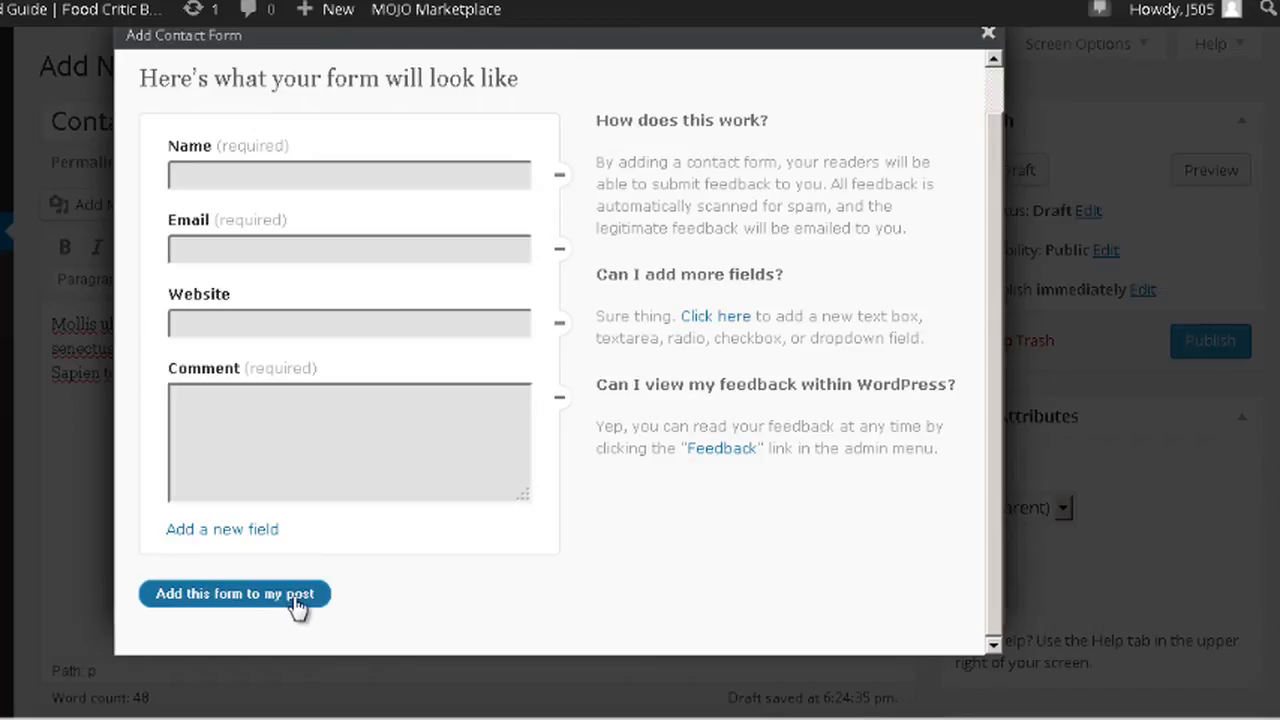
drag(671, 477, 58, 420)
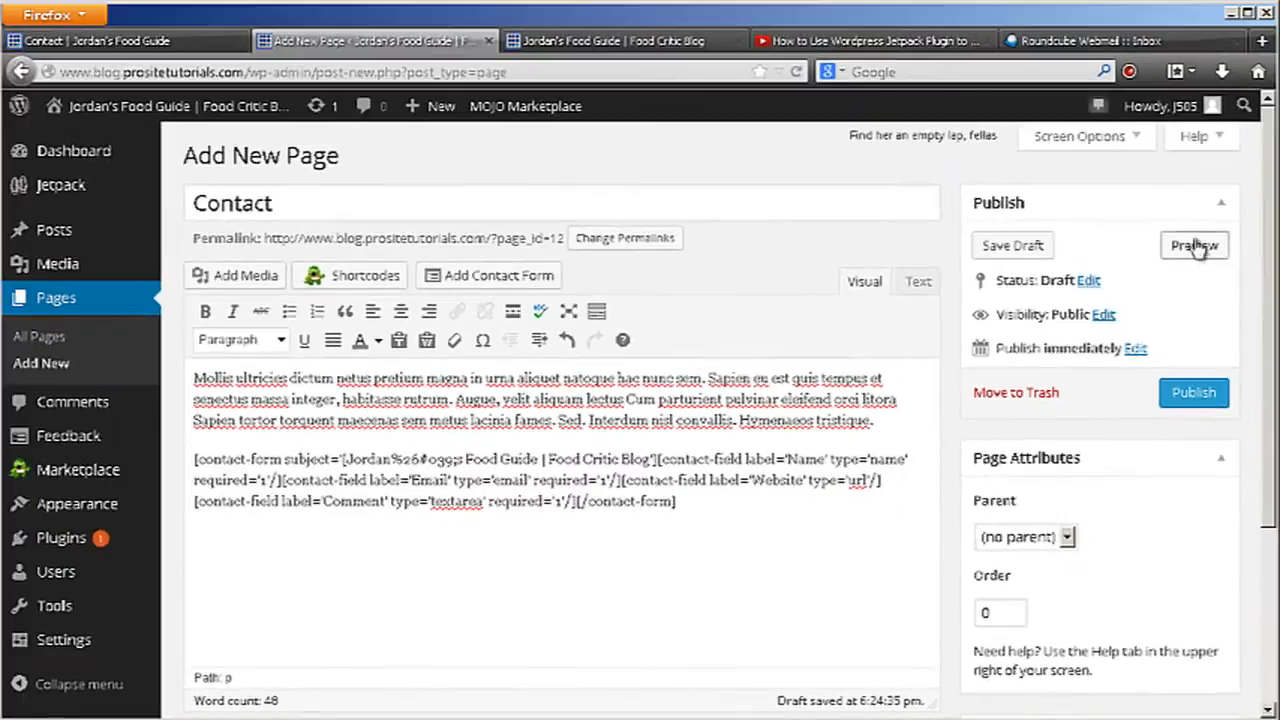
- Preview the draft Contact page and scroll through it to check the contact form
click(1208, 182)
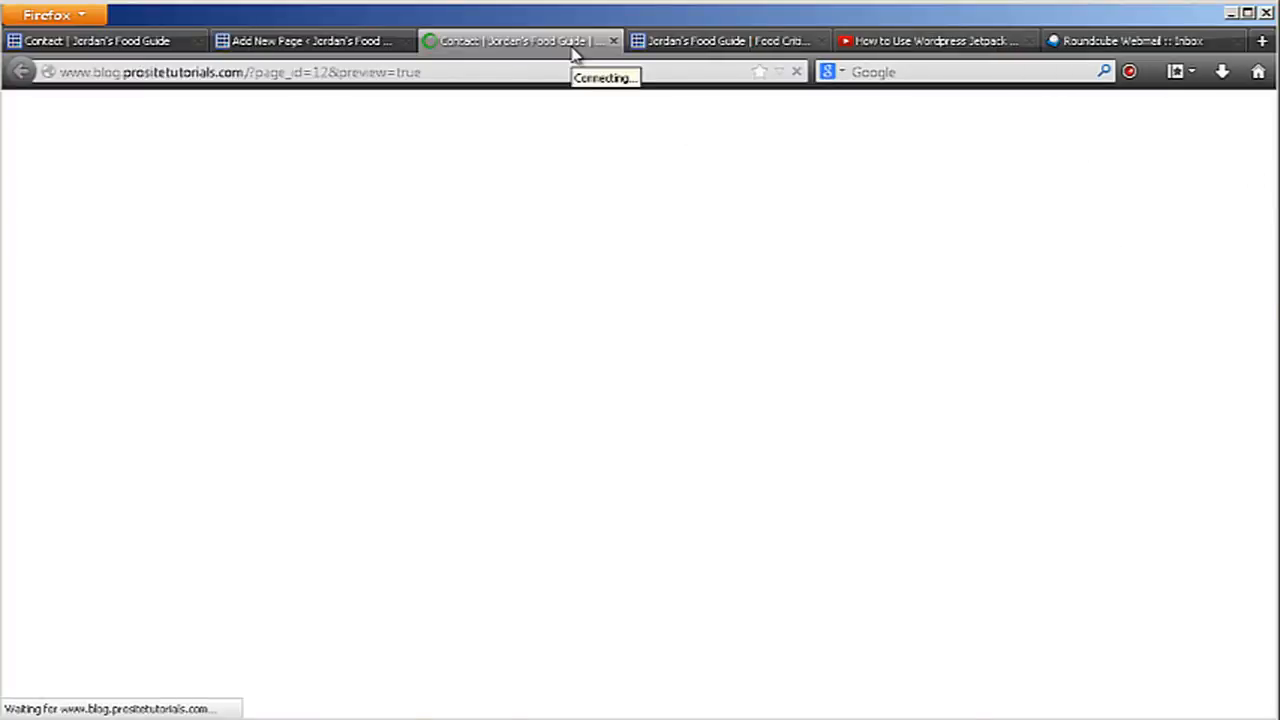
scroll(676, 345, down, 3)
scroll(676, 345, down, 6)
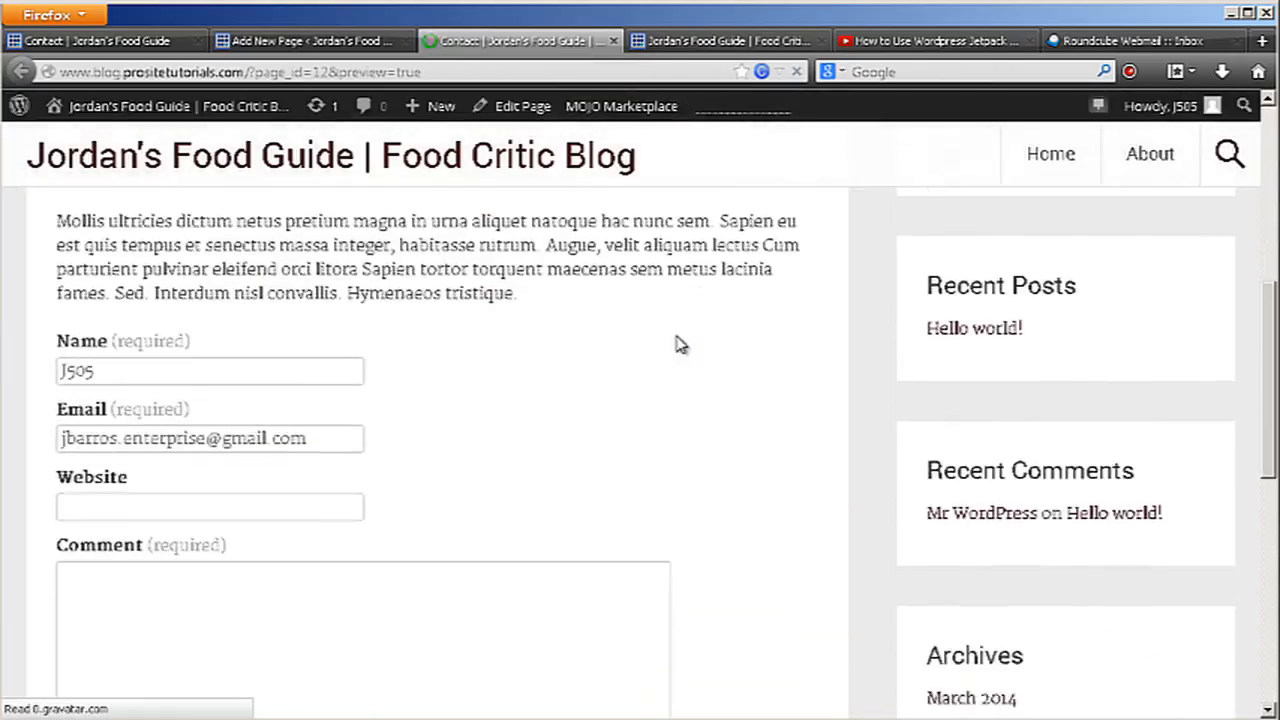
scroll(676, 345, up, 2)
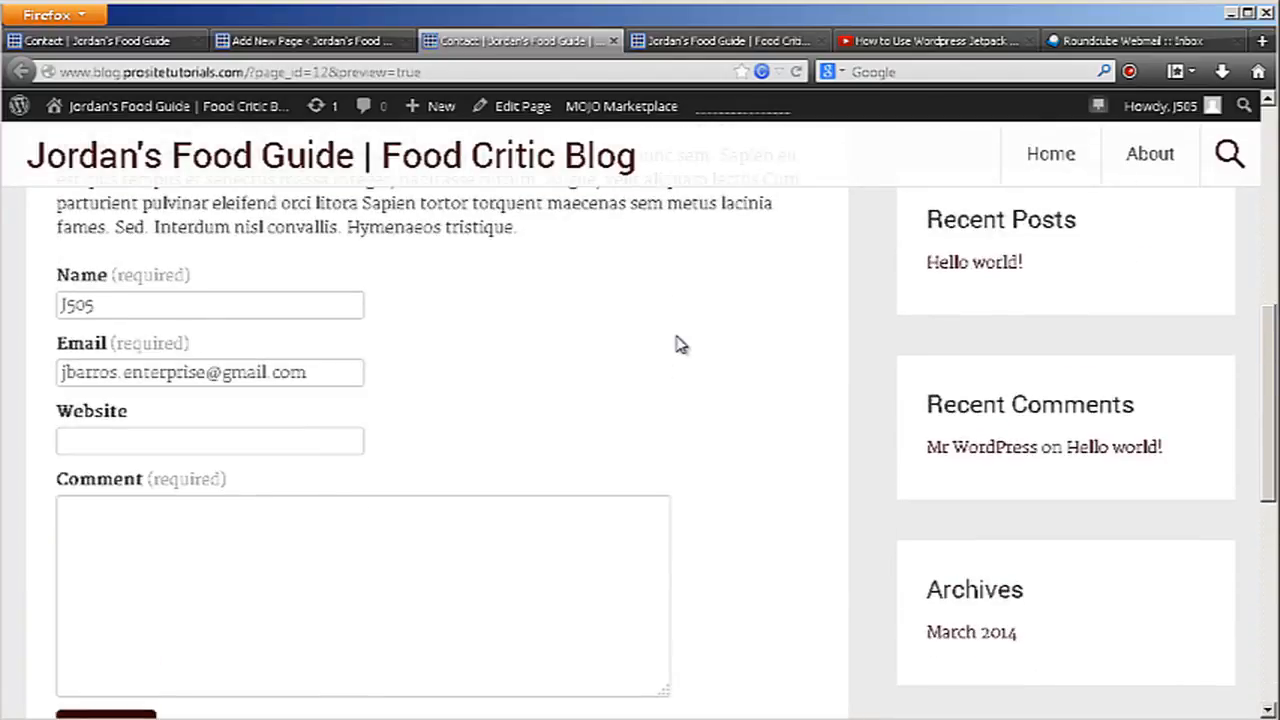
scroll(674, 343, up, 4)
scroll(674, 337, down, 2)
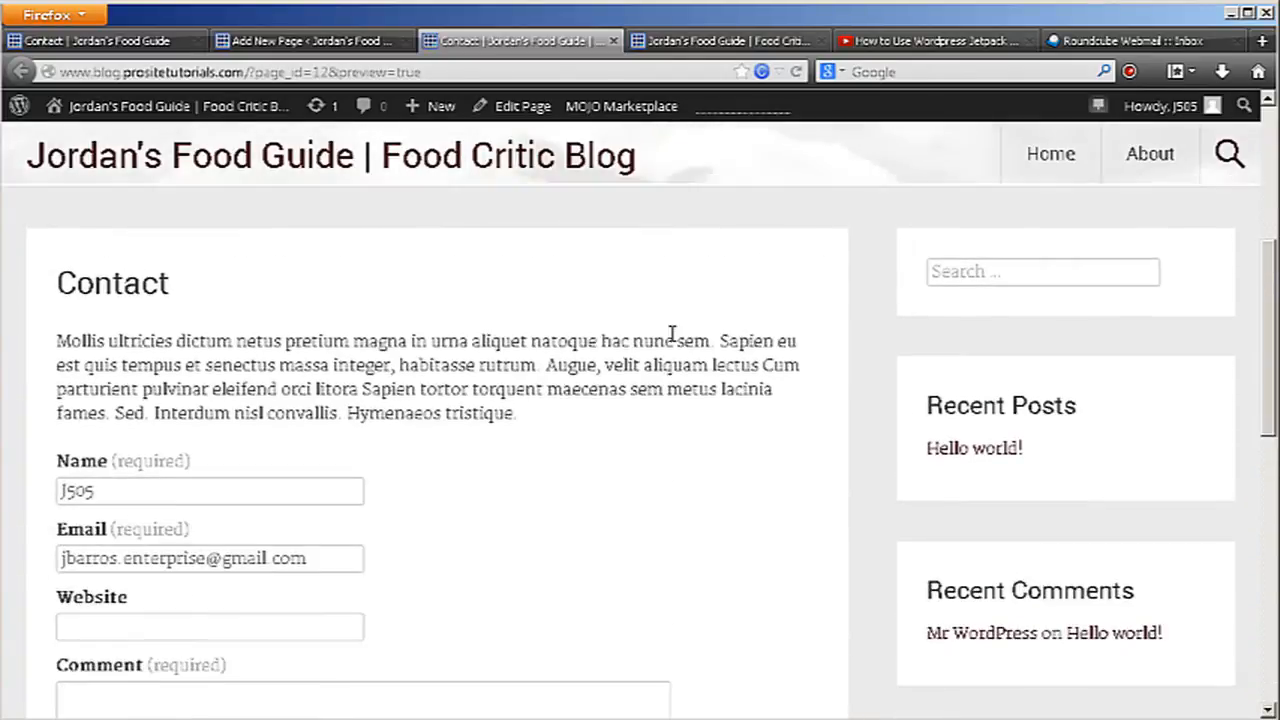
scroll(672, 337, down, 2)
- Back in the editor, delete the [contact-form] shortcode from the Contact page body
click(367, 45)
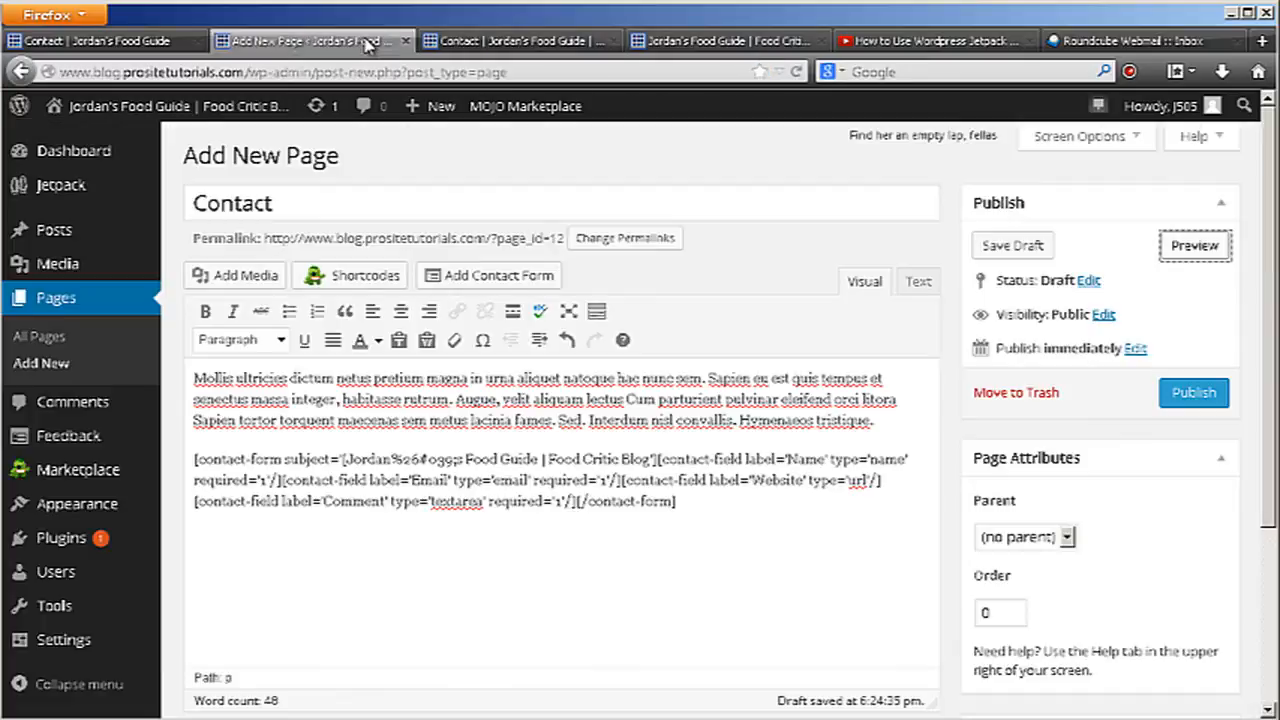
click(768, 519)
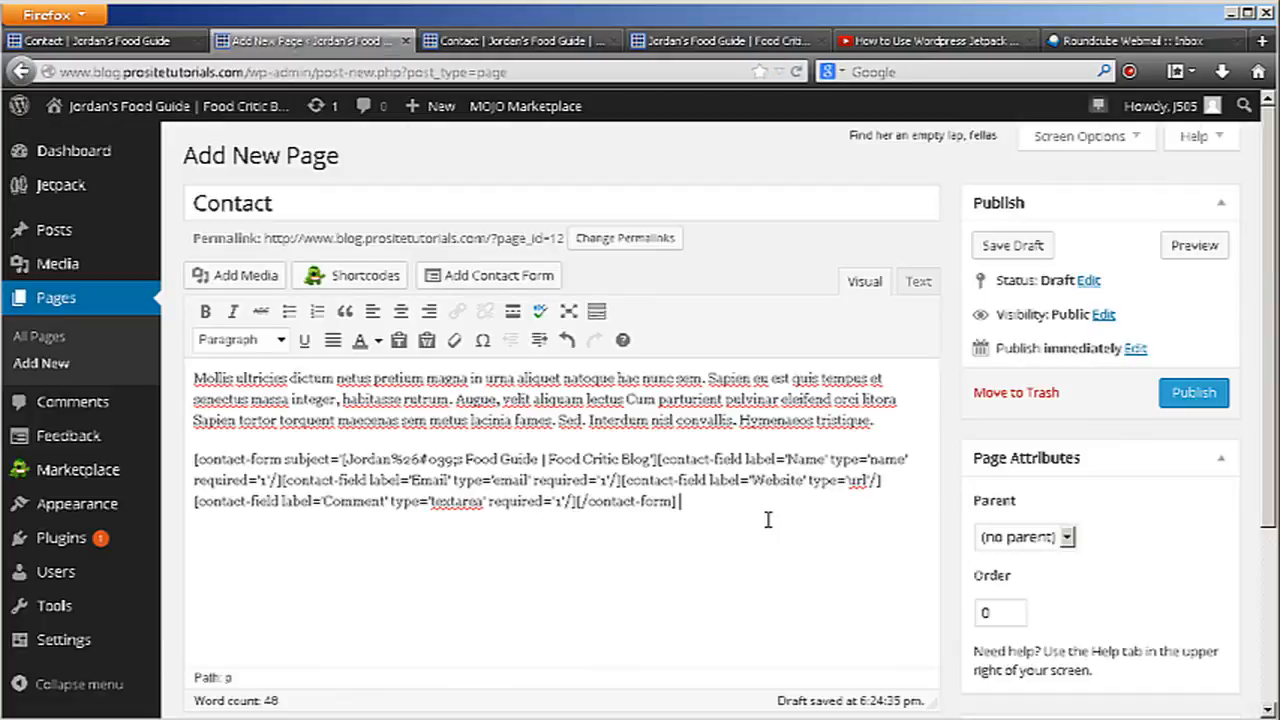
drag(768, 519, 192, 458)
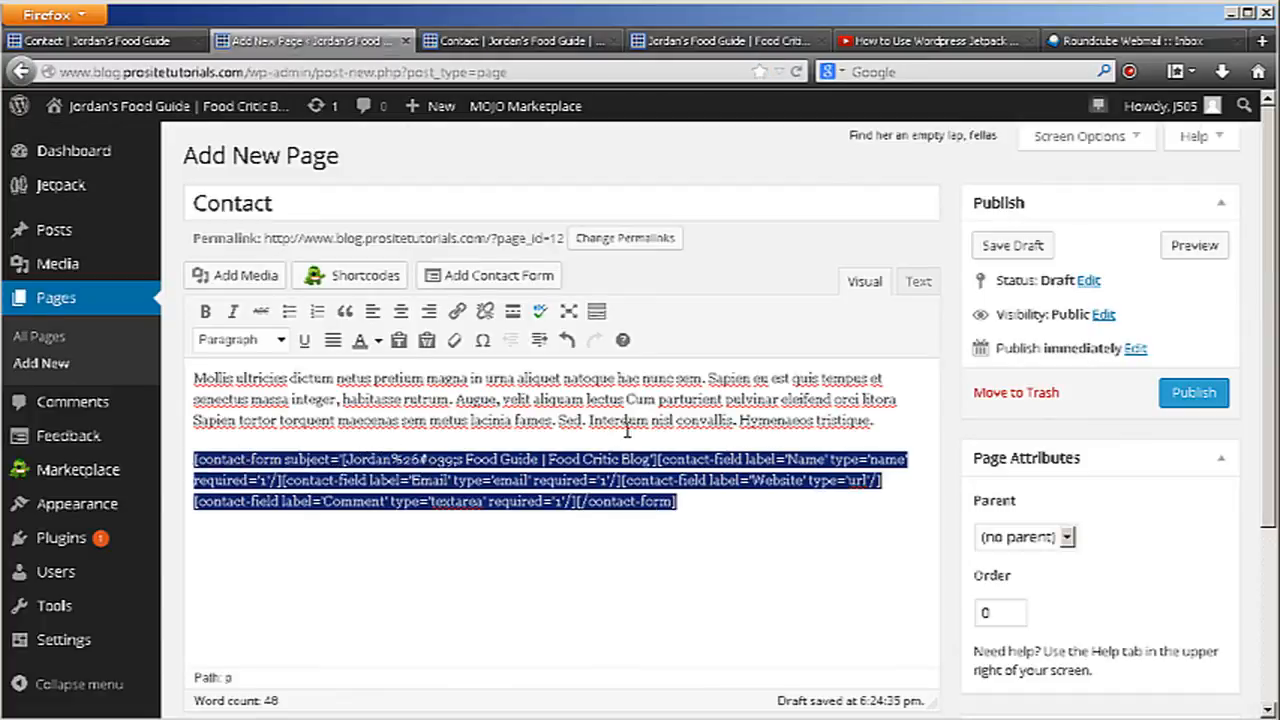
key(Delete)
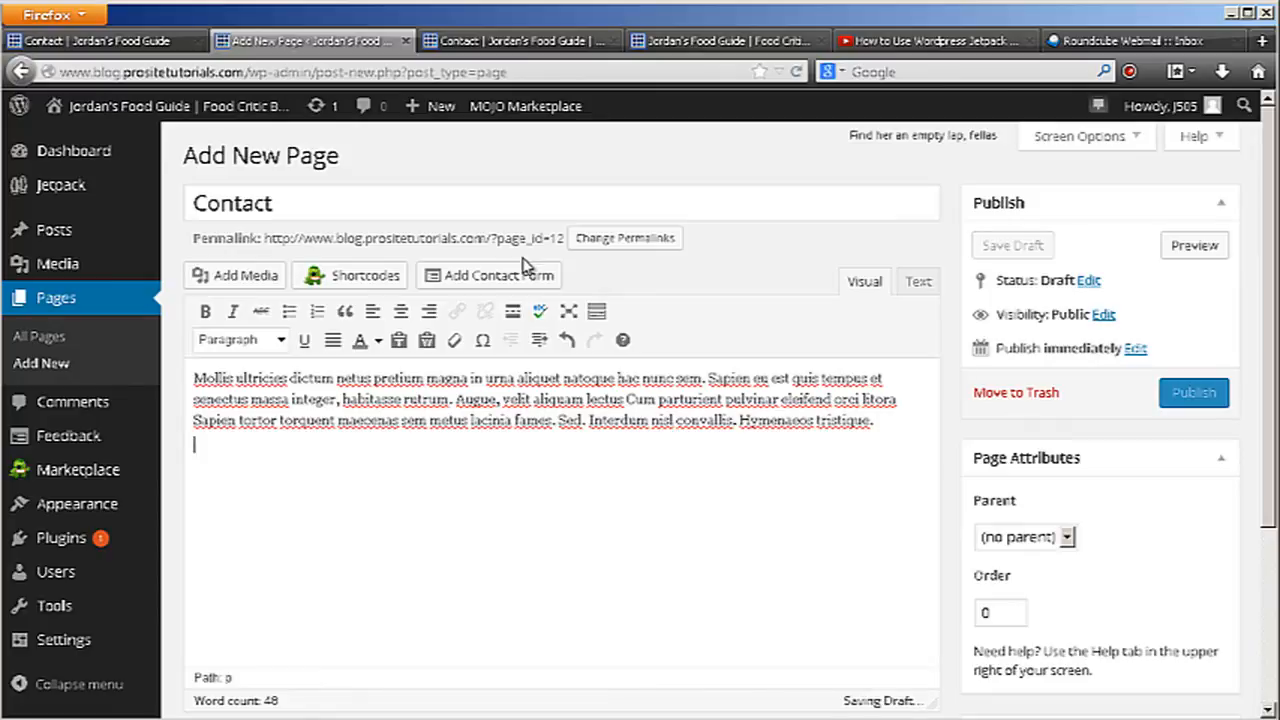
- Insert a Jetpack contact form whose notification e-mails go to the blog's own address
click(533, 278)
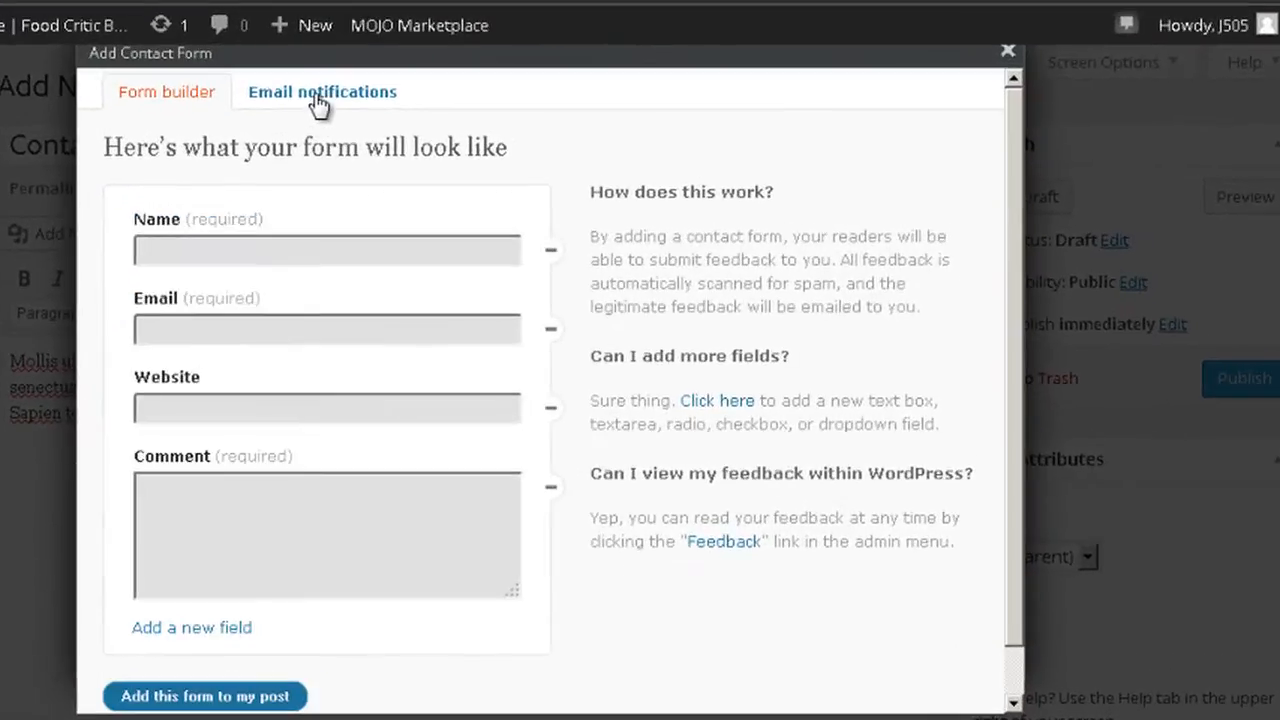
click(318, 100)
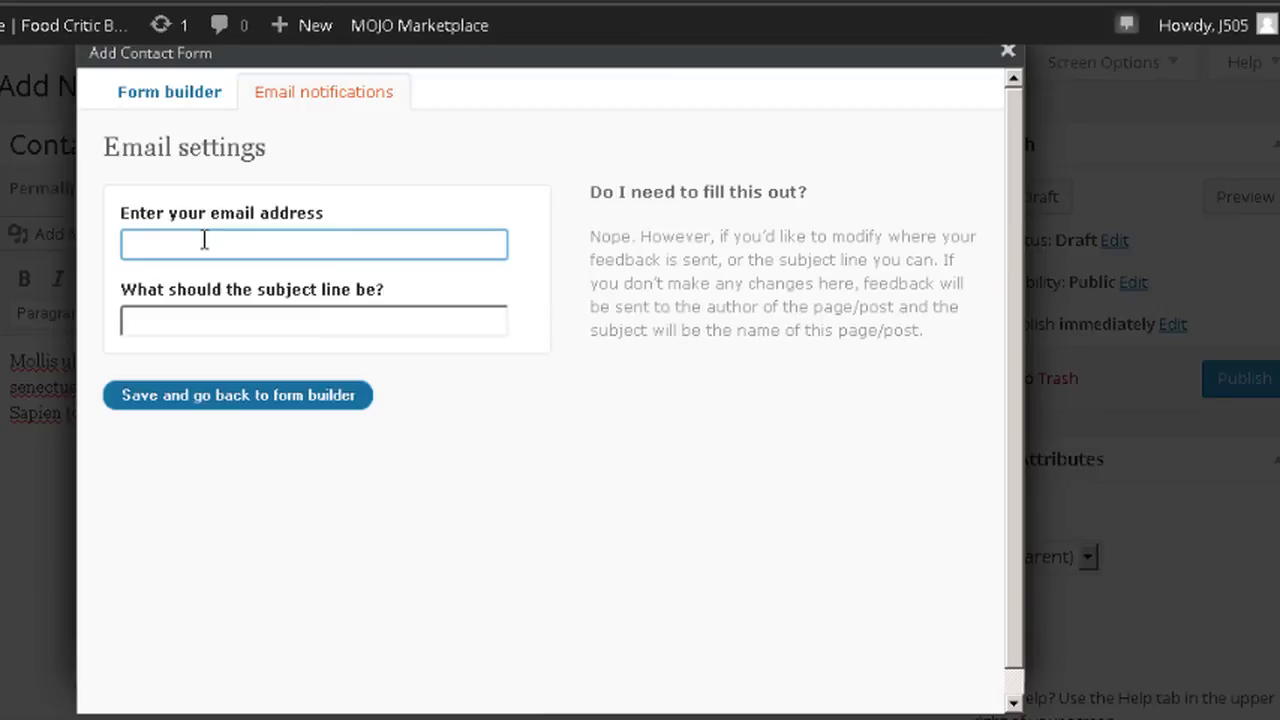
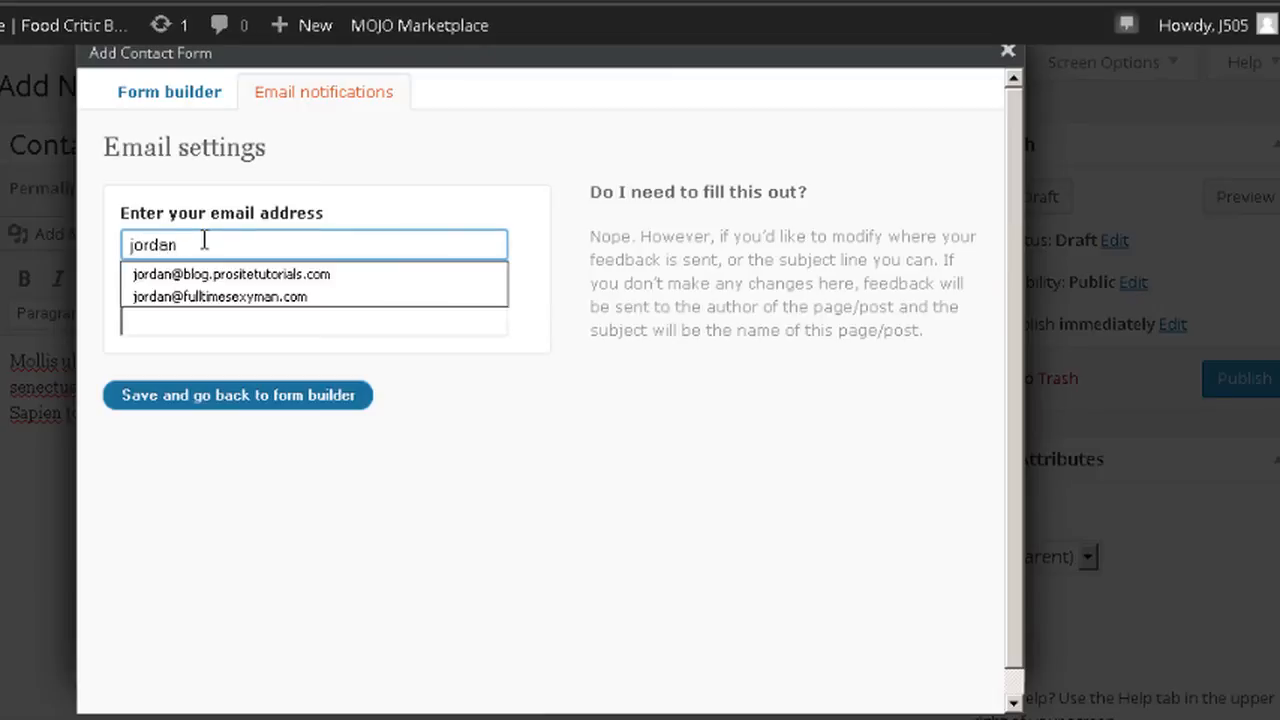
click(245, 276)
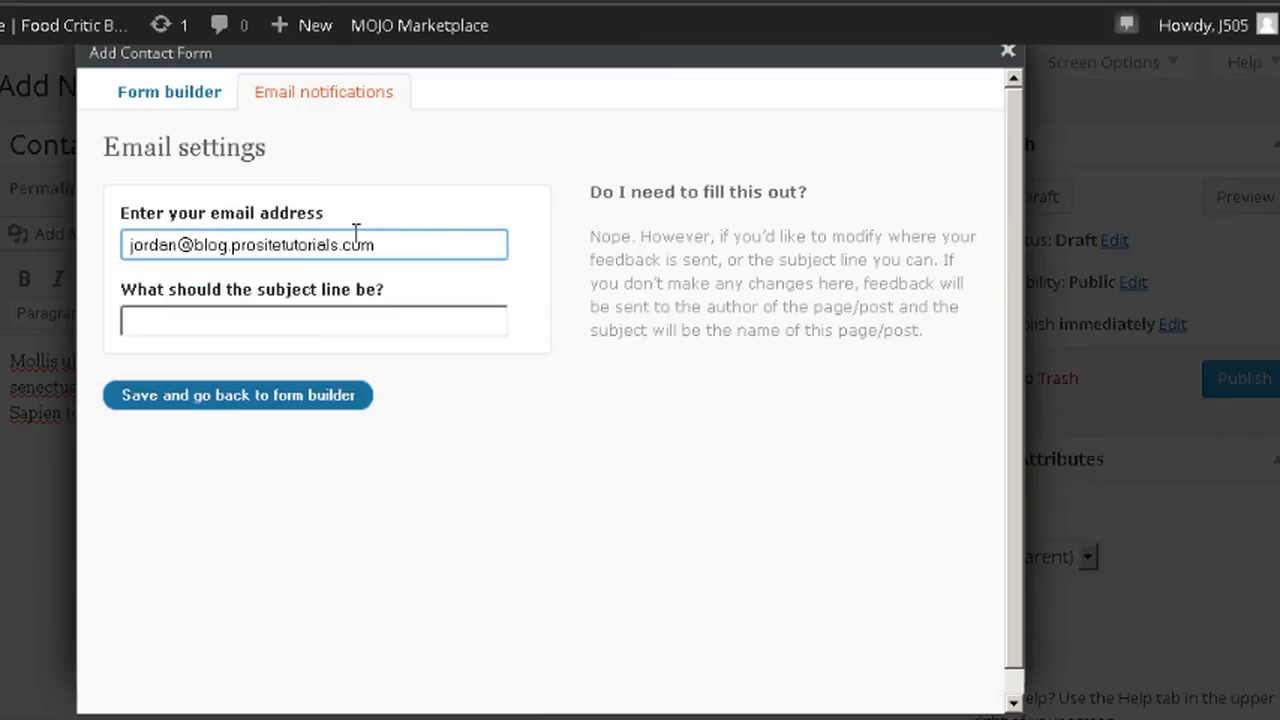
triple_click(356, 236)
click(285, 405)
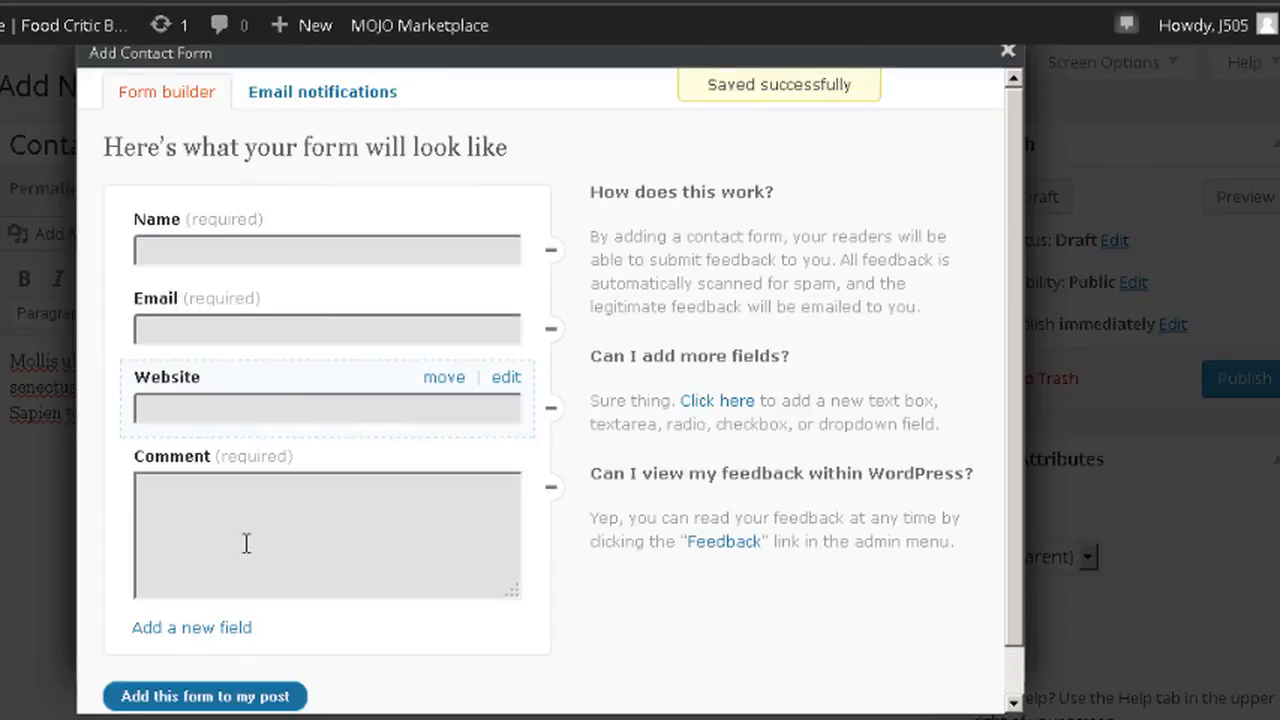
click(200, 698)
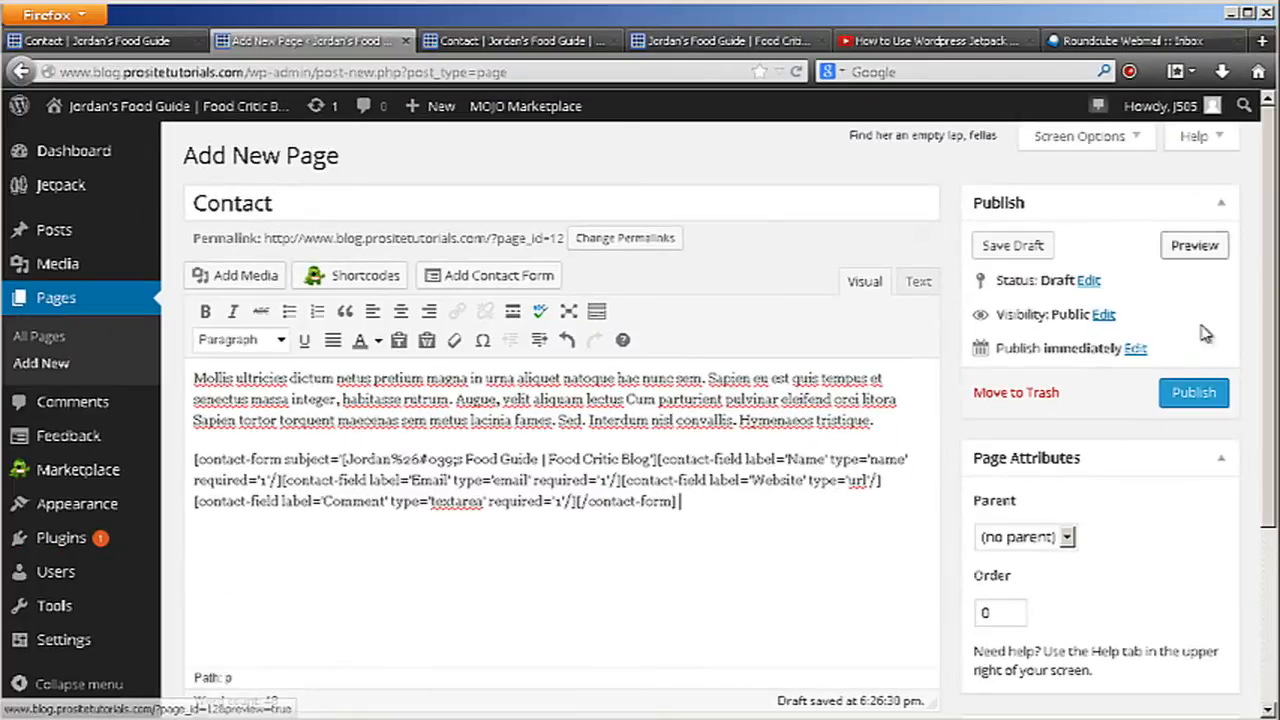
- Publish the Contact page, confirm it shows in the blog menu, then start a blank page
click(1197, 408)
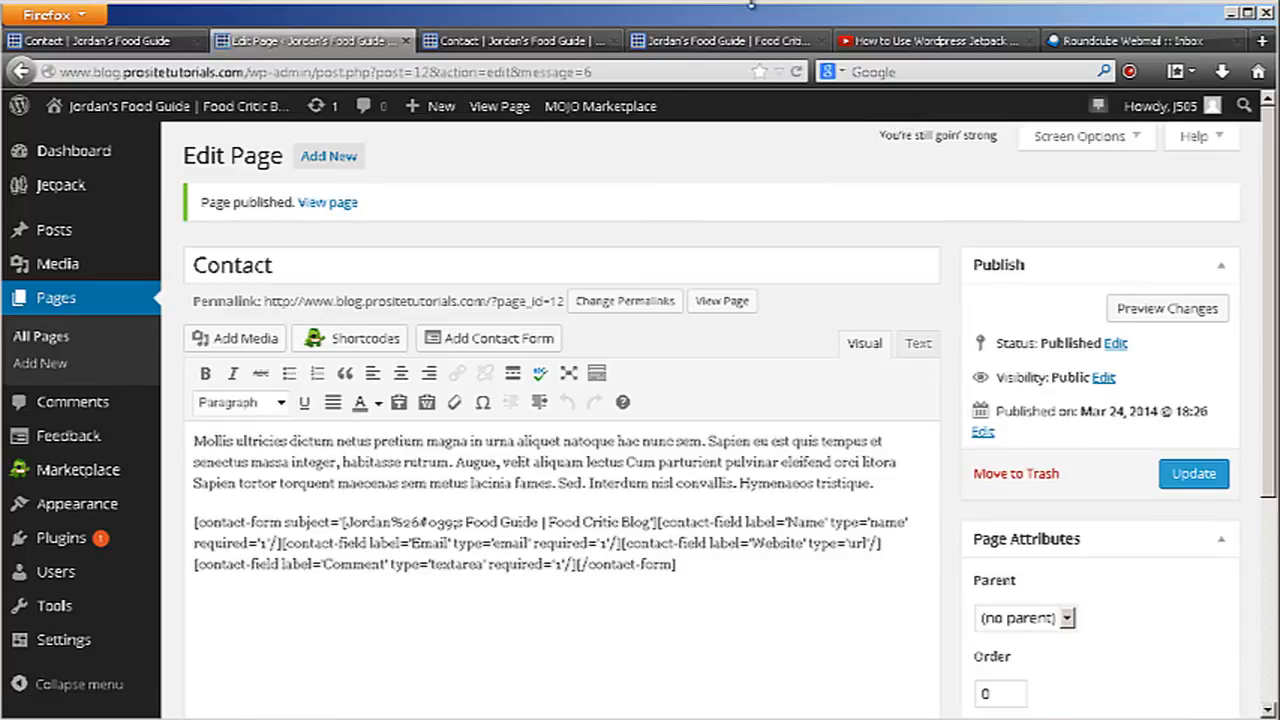
click(556, 44)
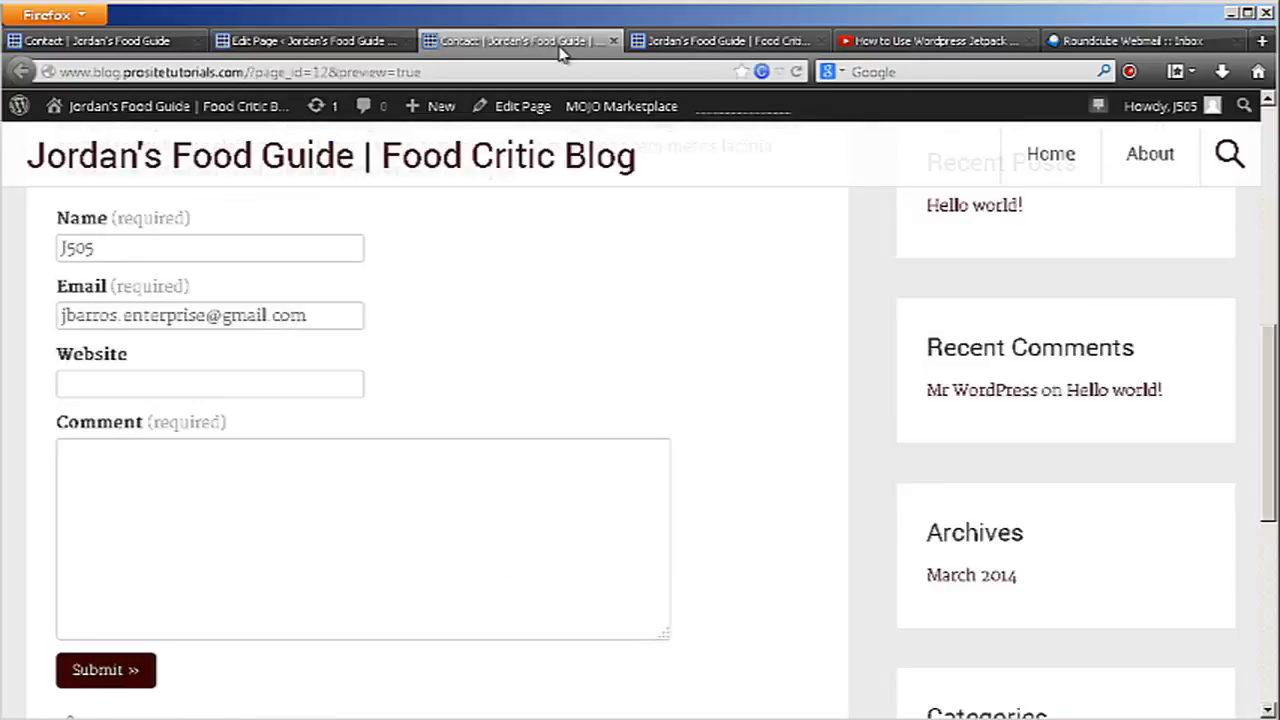
click(614, 40)
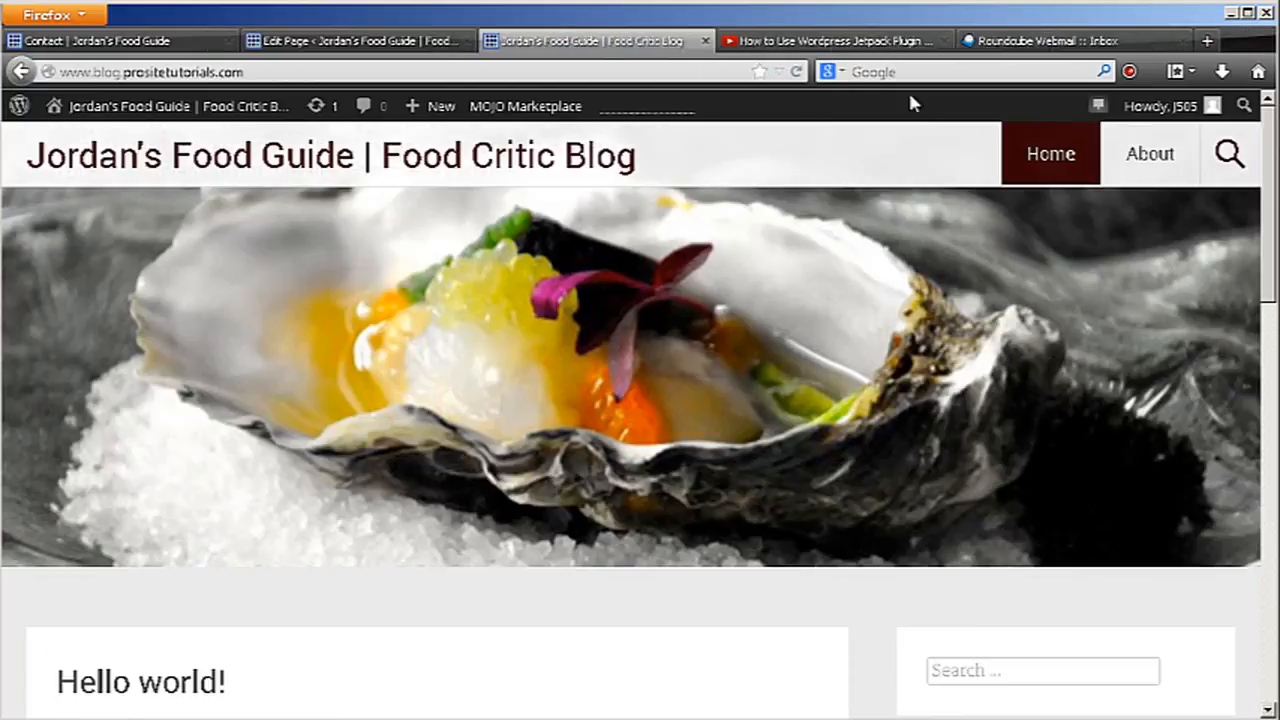
click(808, 72)
click(798, 72)
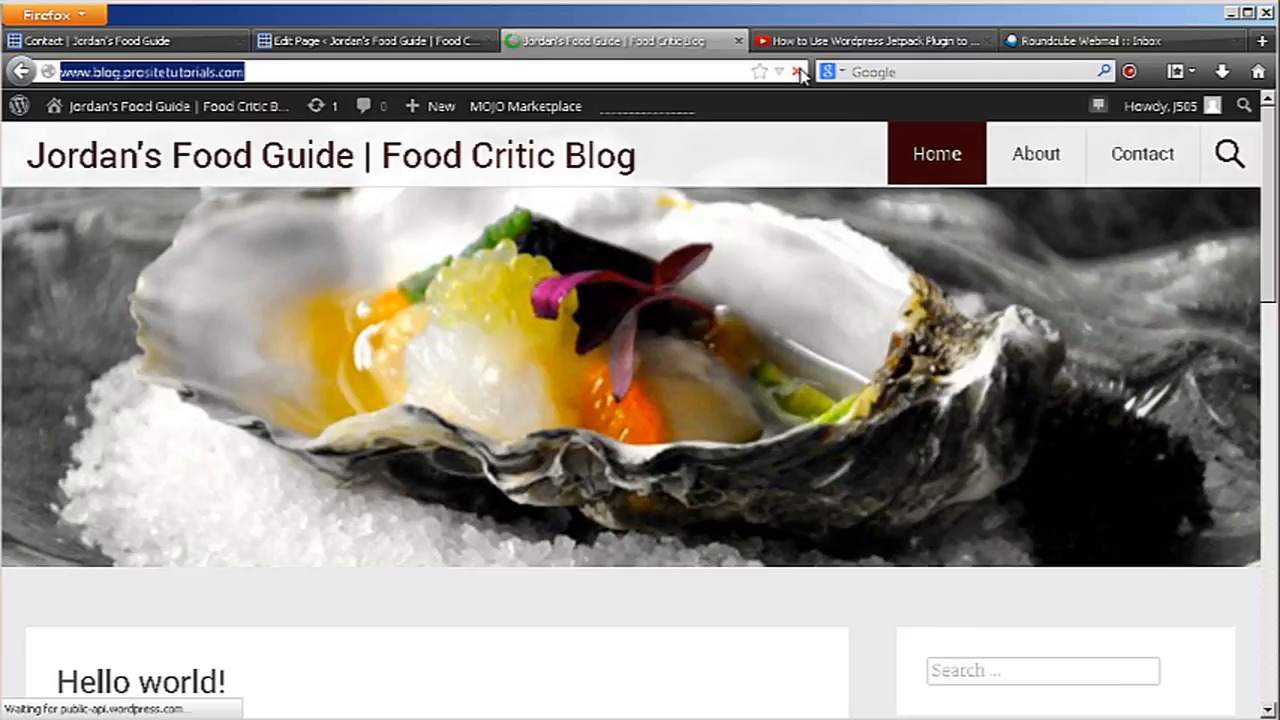
scroll(893, 190, down, 4)
scroll(893, 190, up, 3)
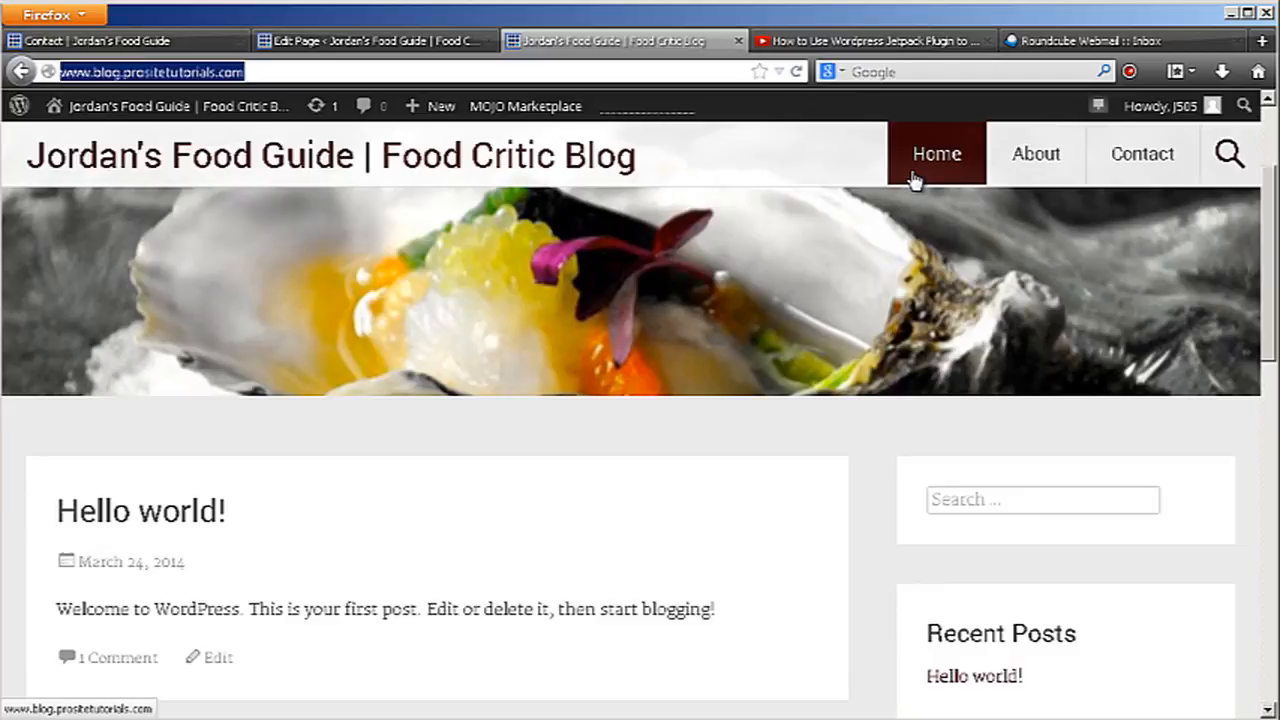
click(446, 41)
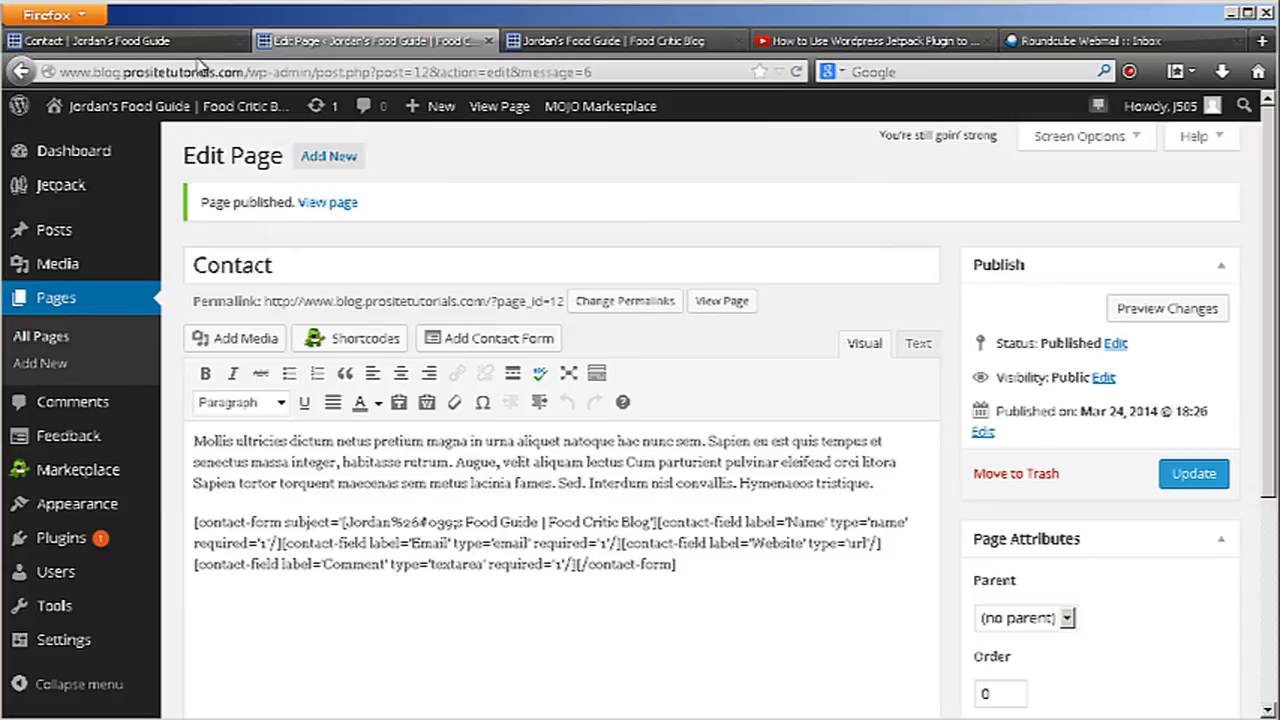
click(314, 158)
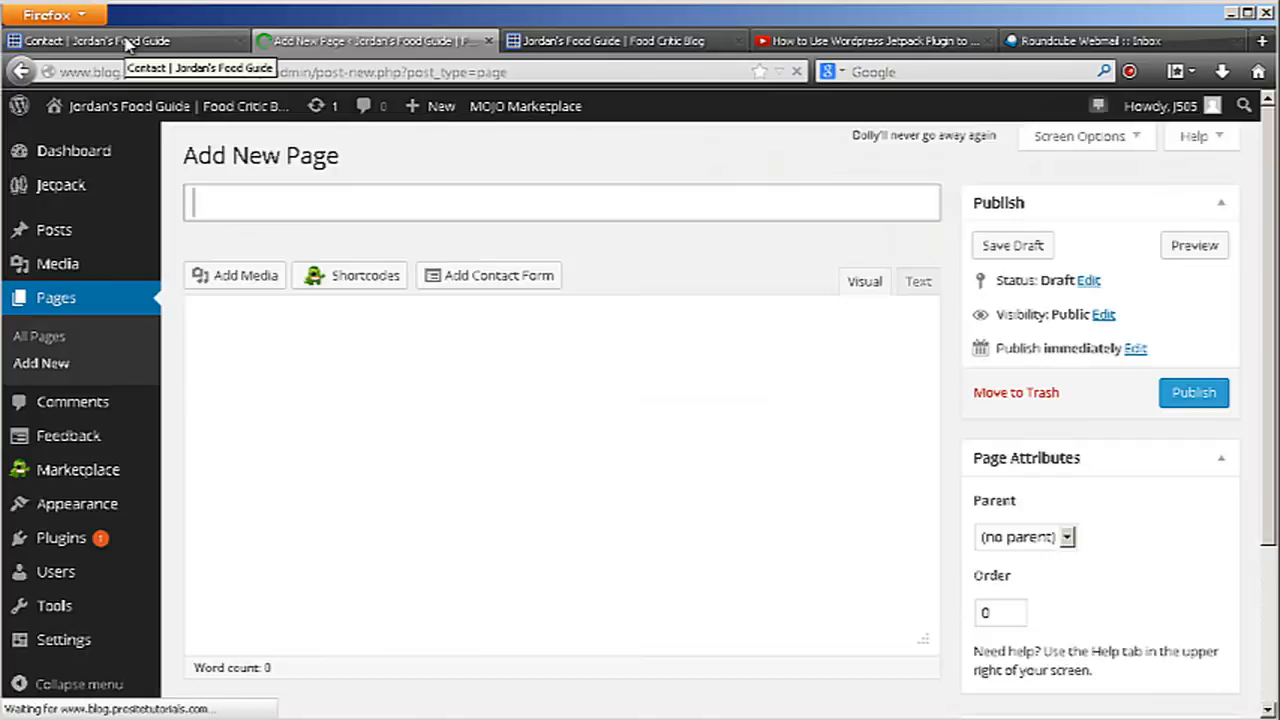
- Copy the 'How to Become a Food Critic' article title from the demo site's home page
click(126, 42)
scroll(636, 241, up, 3)
click(443, 118)
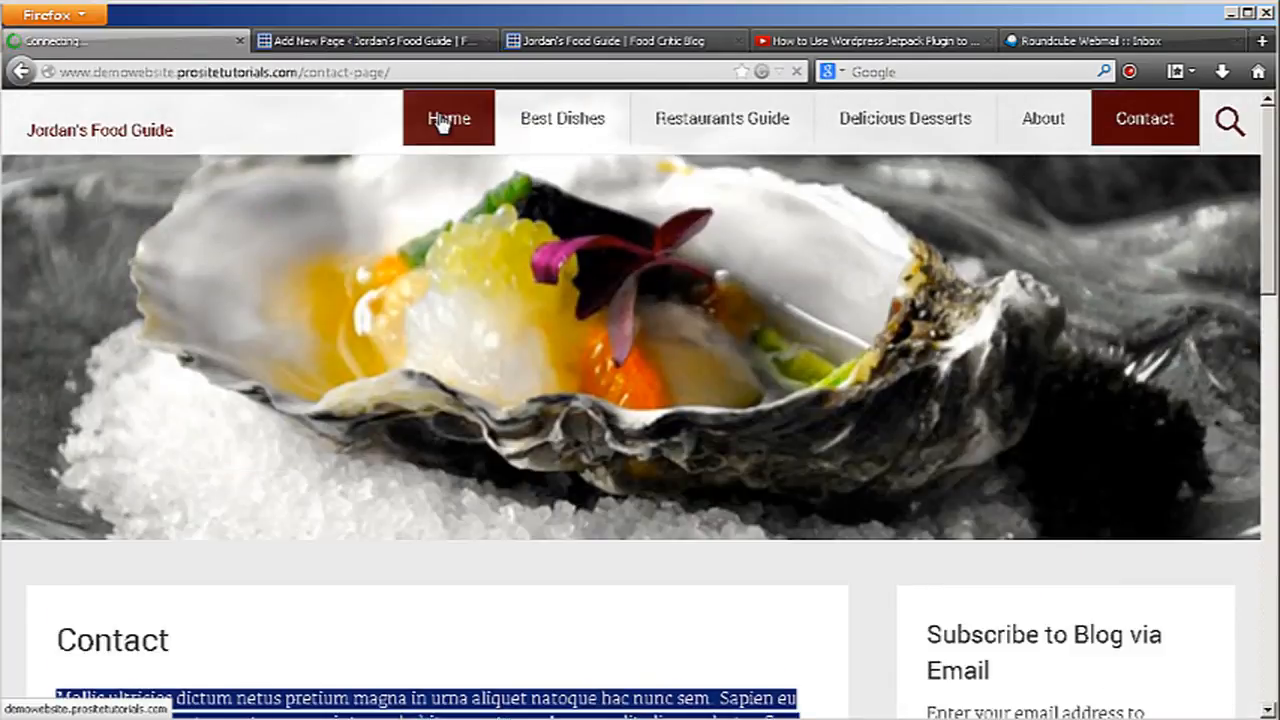
scroll(437, 172, down, 3)
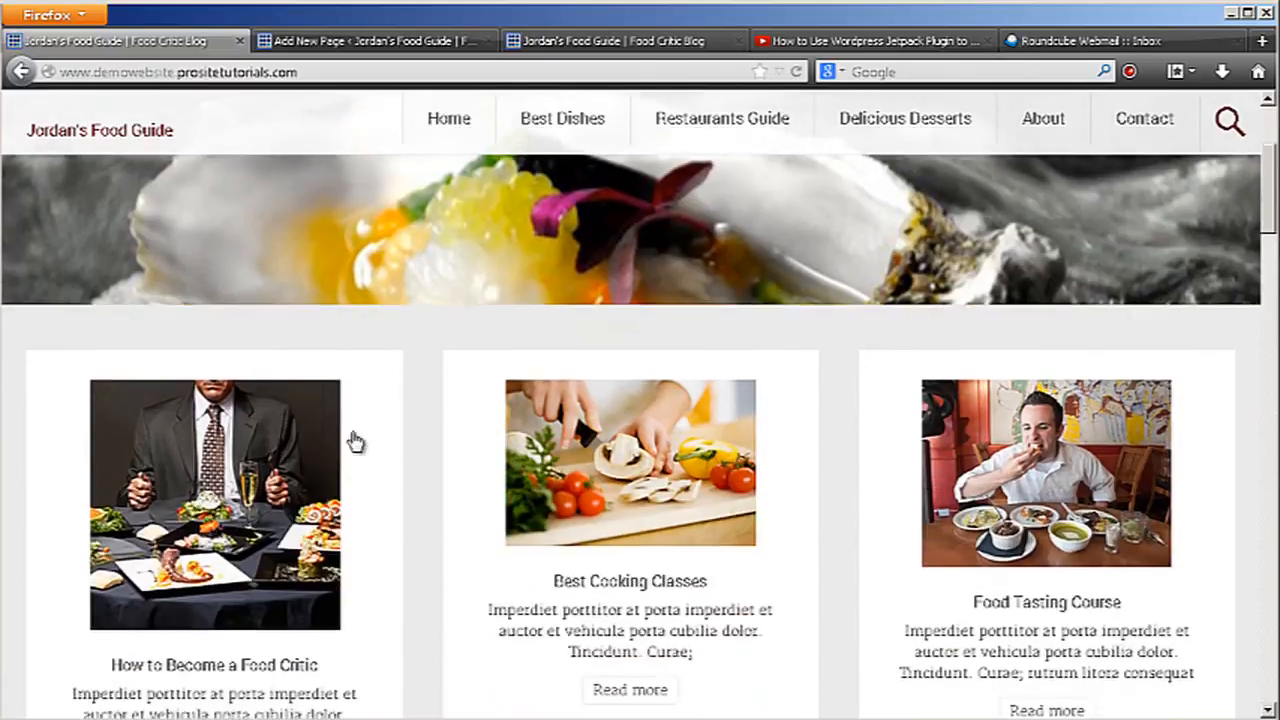
scroll(355, 442, down, 3)
drag(337, 337, 130, 345)
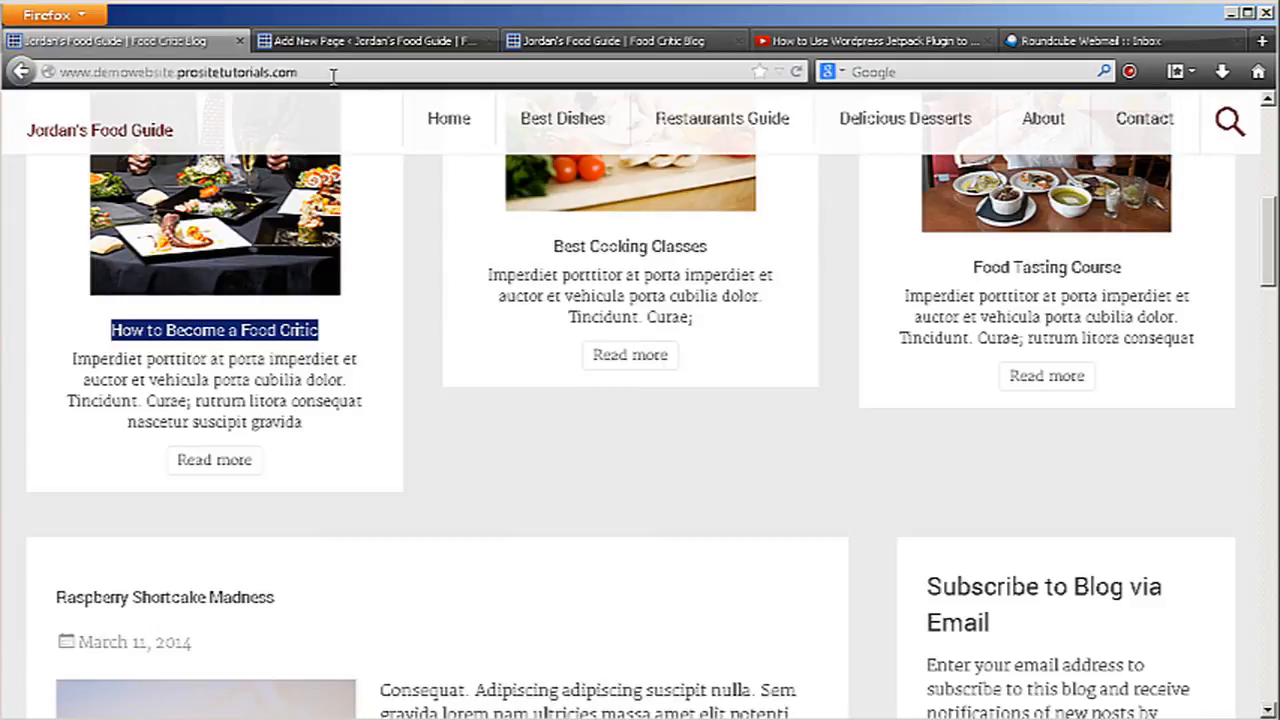
click(357, 41)
- Paste 'How to Become a Food Critic' as the new page's title
click(337, 217)
text(How to Become a Food Critic)
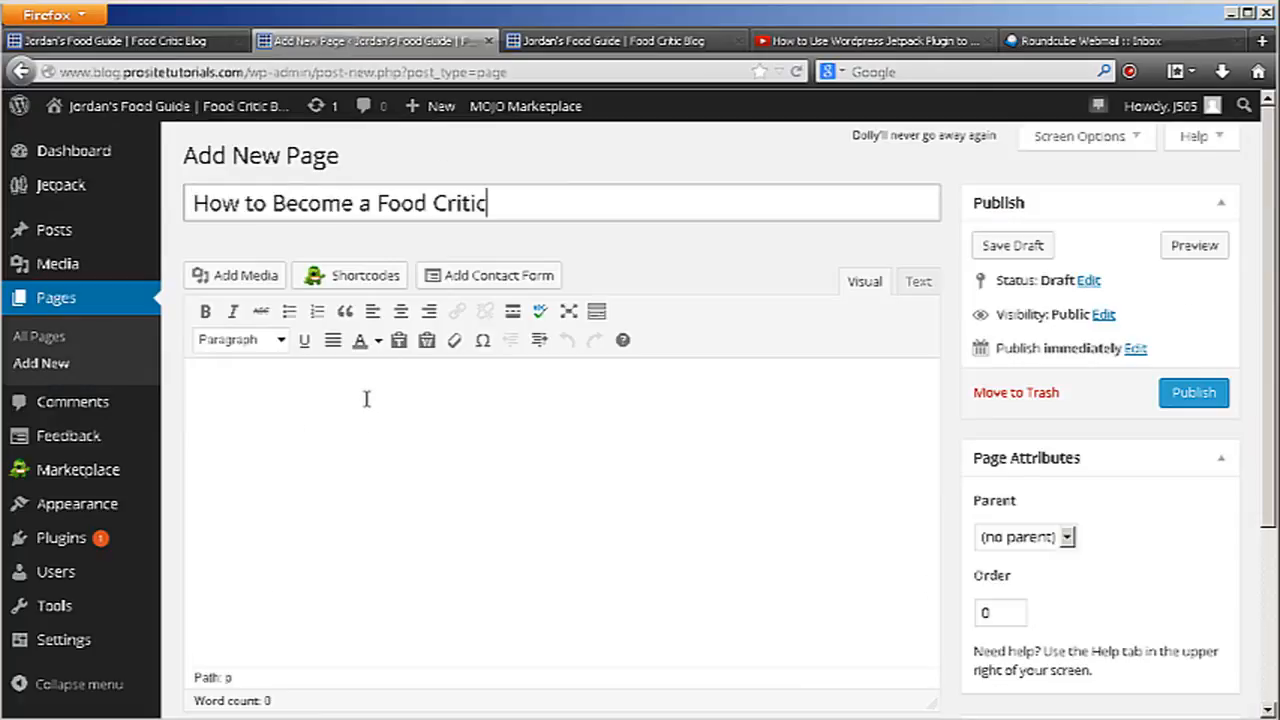
click(366, 399)
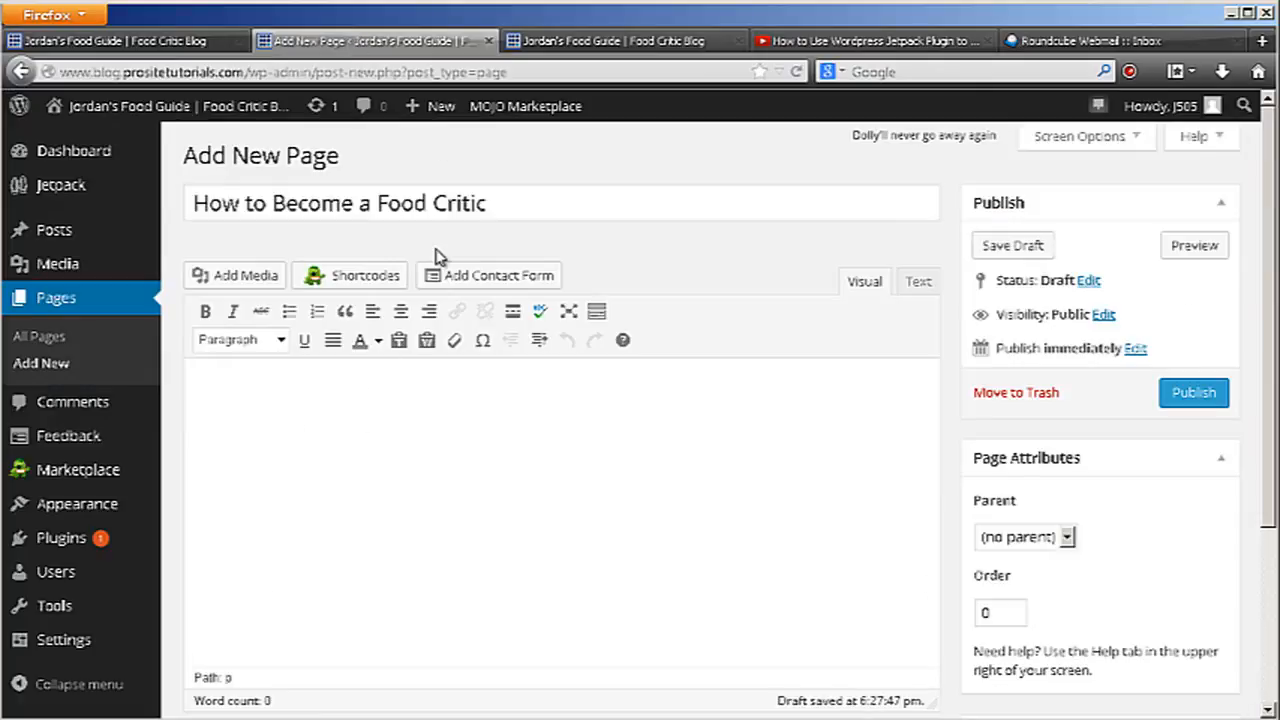
- Copy the demo article's text and paste it into the page body
click(115, 41)
click(208, 463)
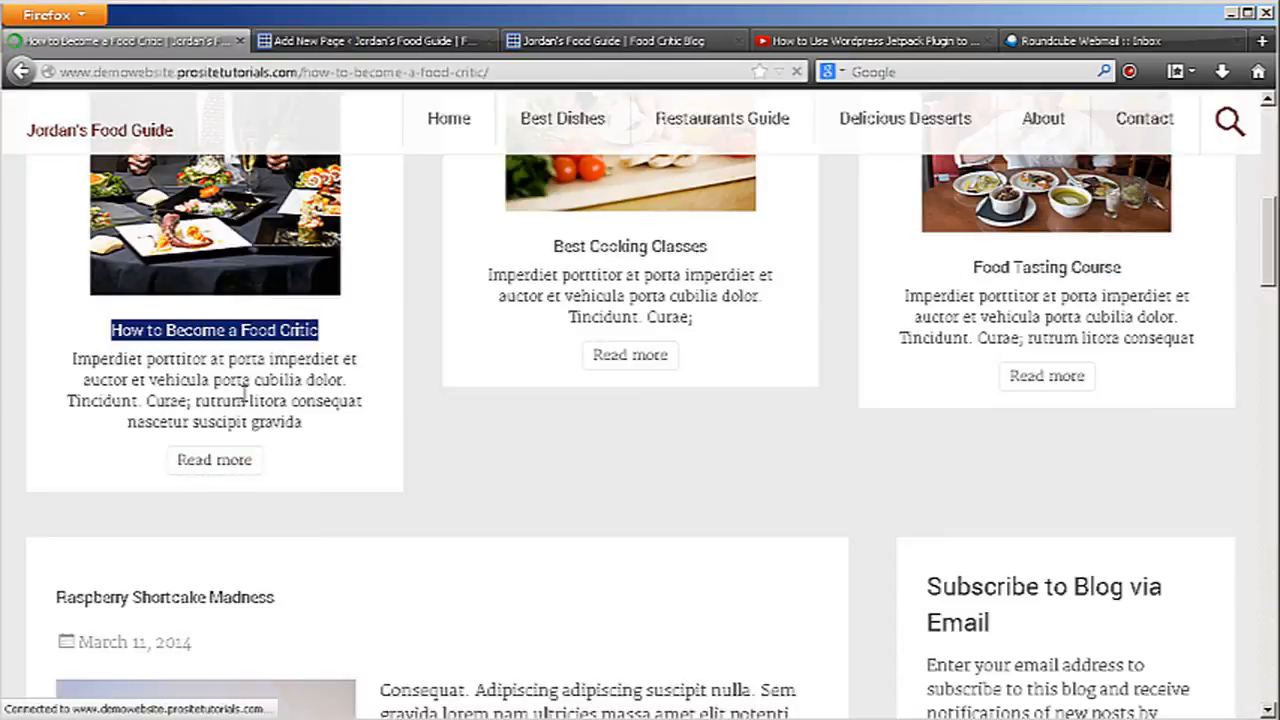
scroll(424, 492, down, 2)
scroll(424, 492, down, 10)
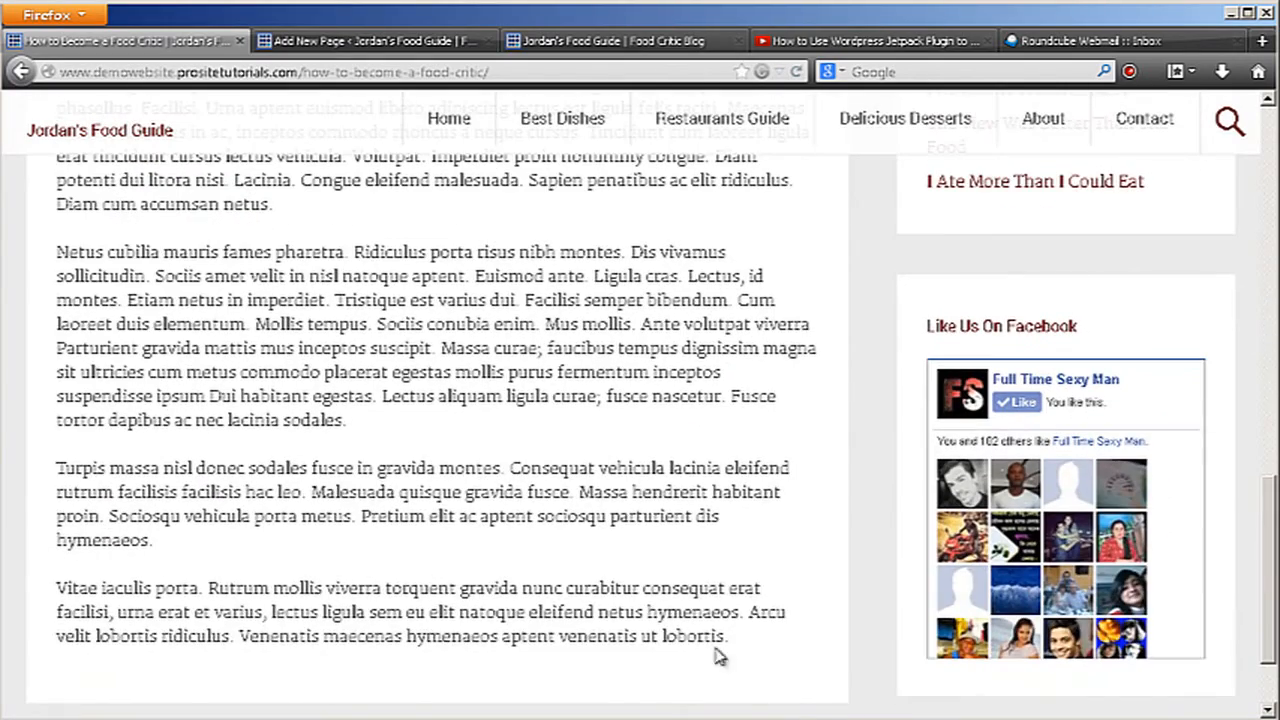
drag(716, 655, 330, 491)
click(376, 40)
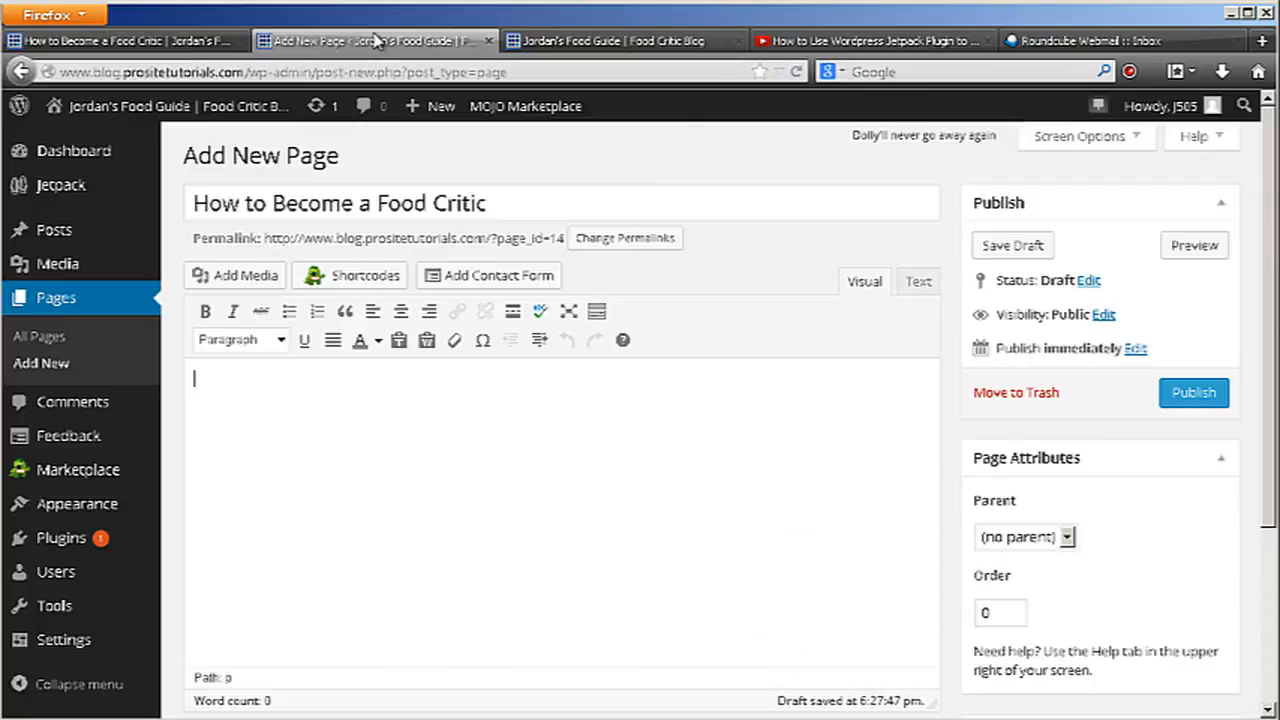
key(ctrl+v)
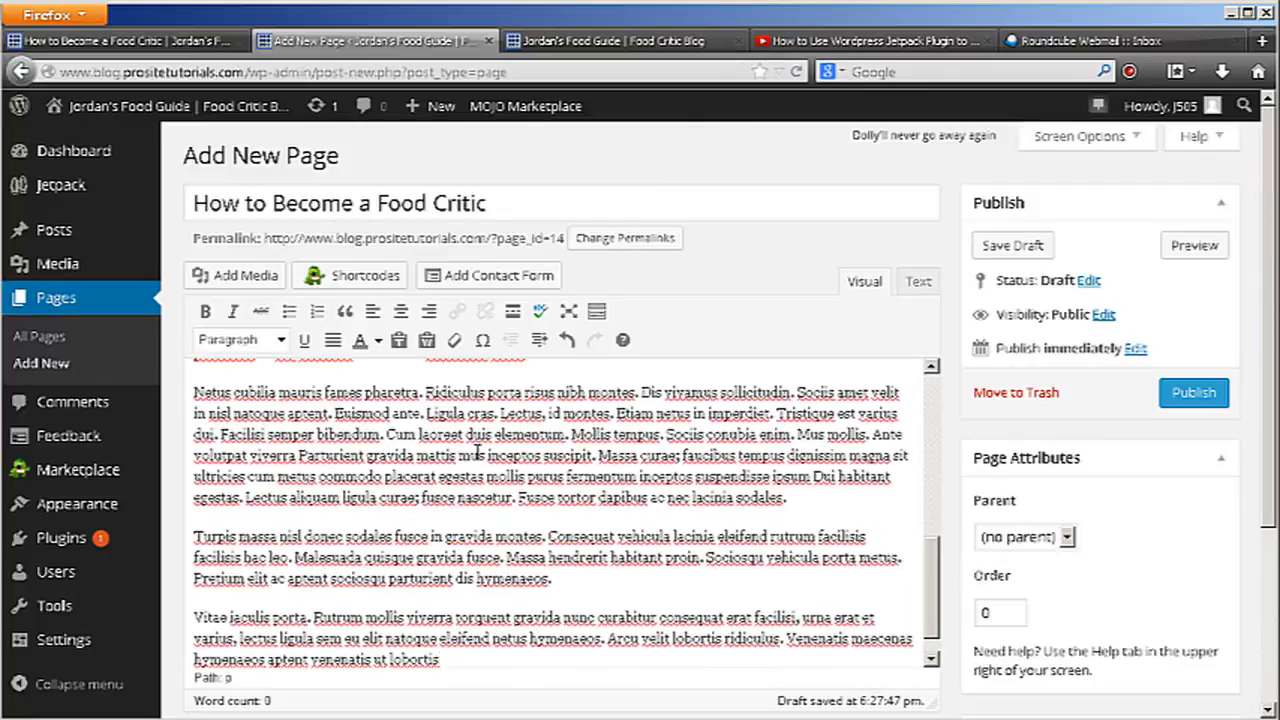
scroll(560, 480, down, 5)
scroll(641, 505, up, 3)
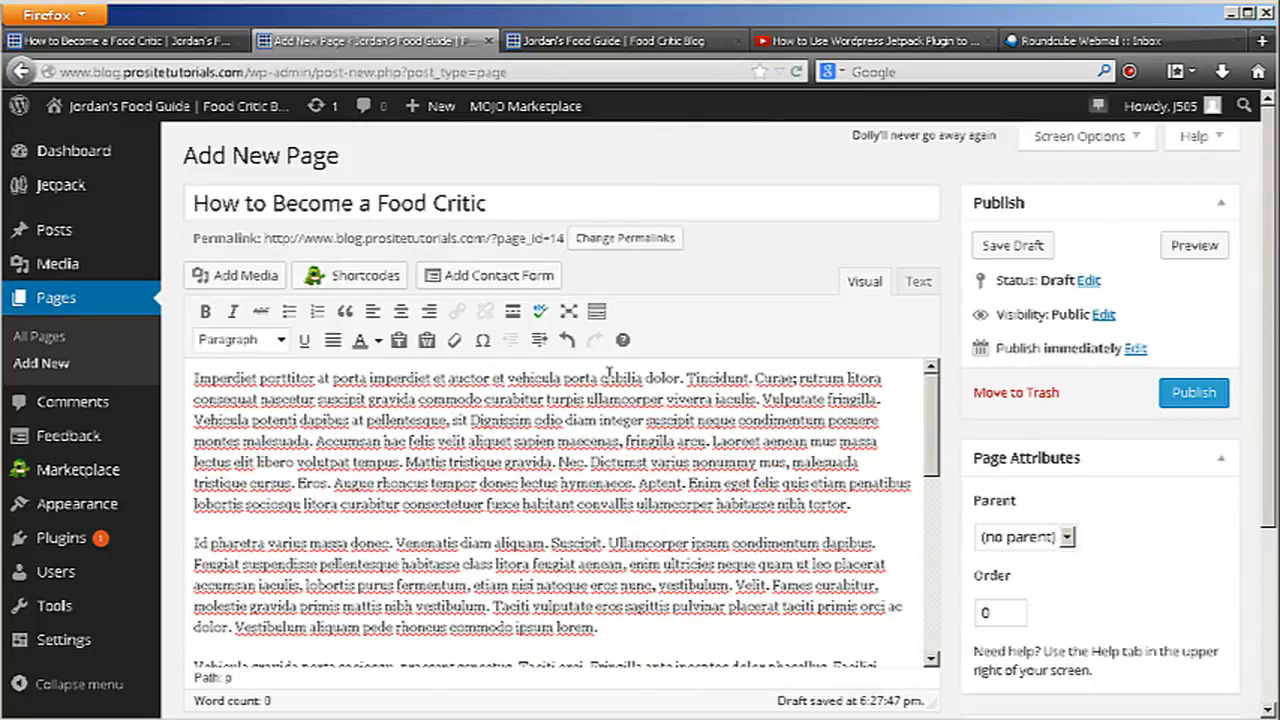
- Browse the demo site's home page, then return to the new page editor
click(130, 40)
click(421, 145)
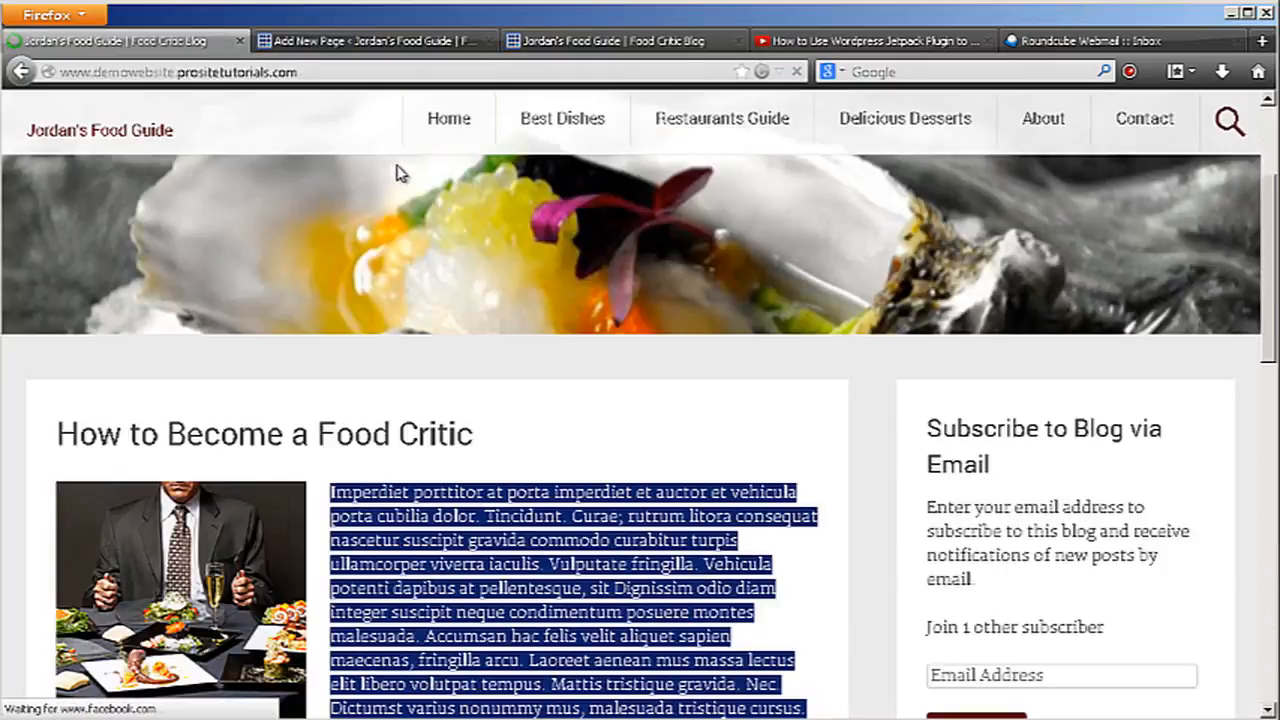
scroll(421, 245, down, 3)
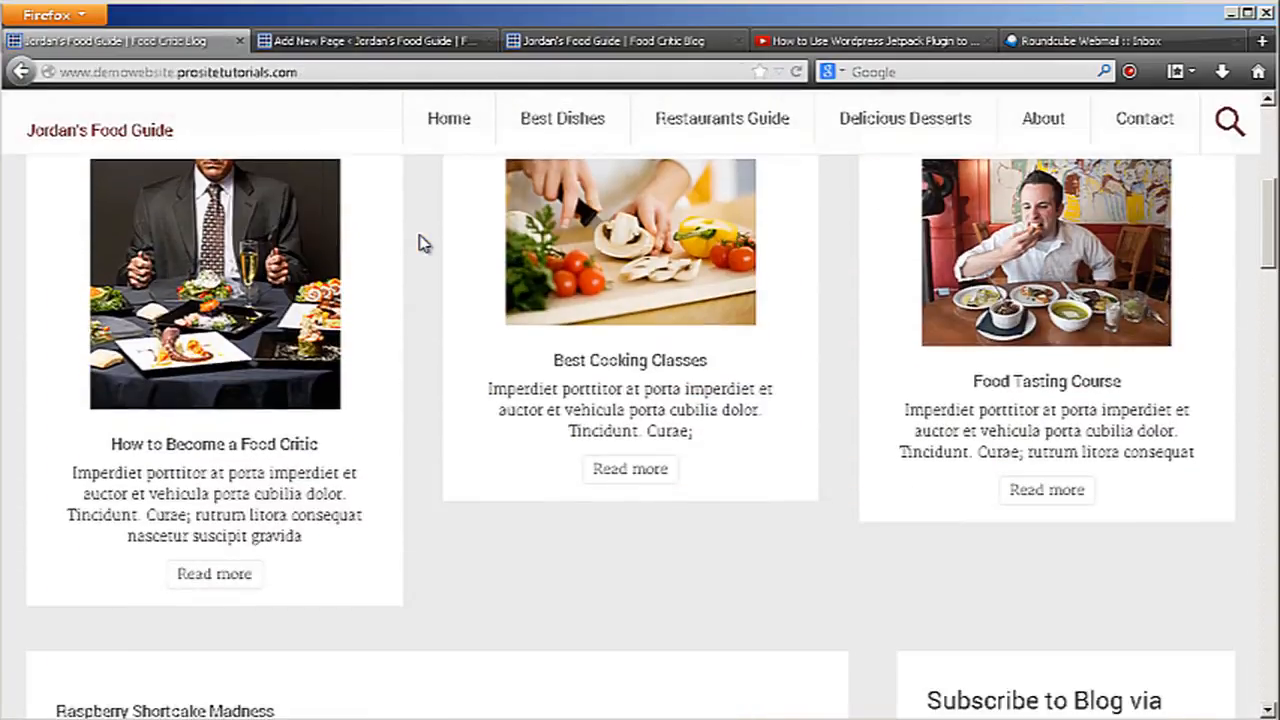
scroll(421, 245, down, 5)
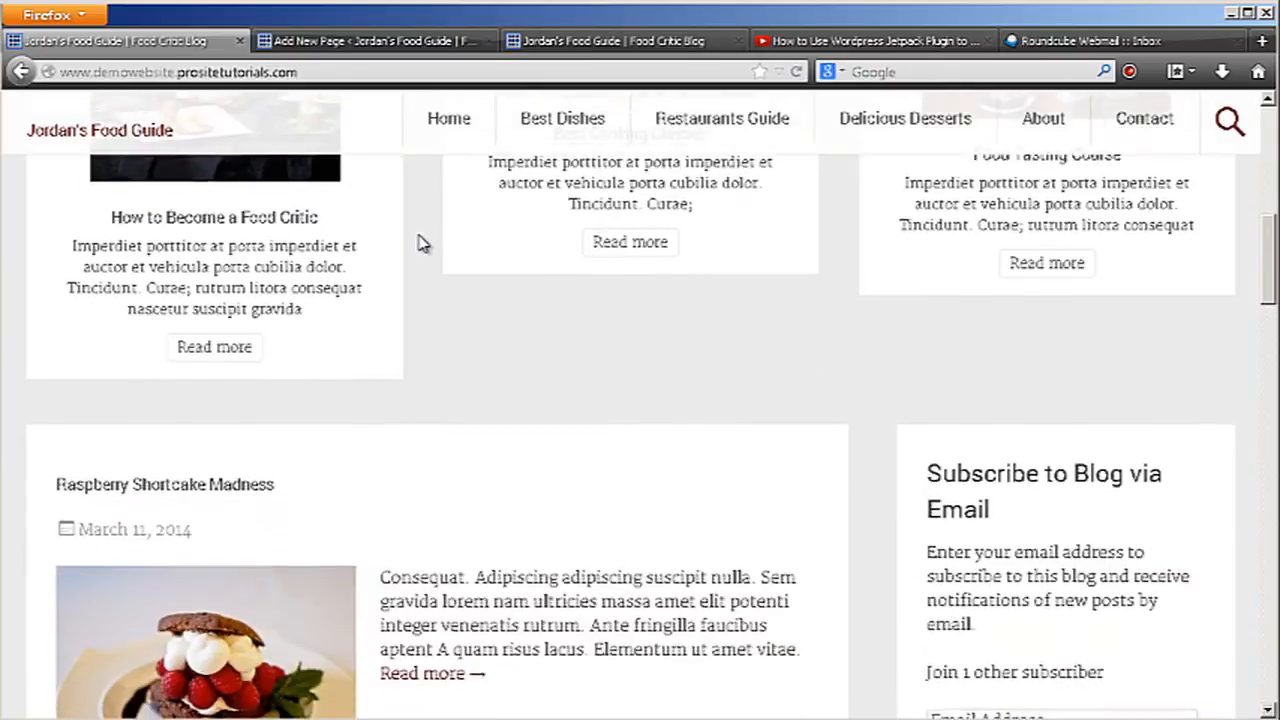
scroll(421, 245, up, 1)
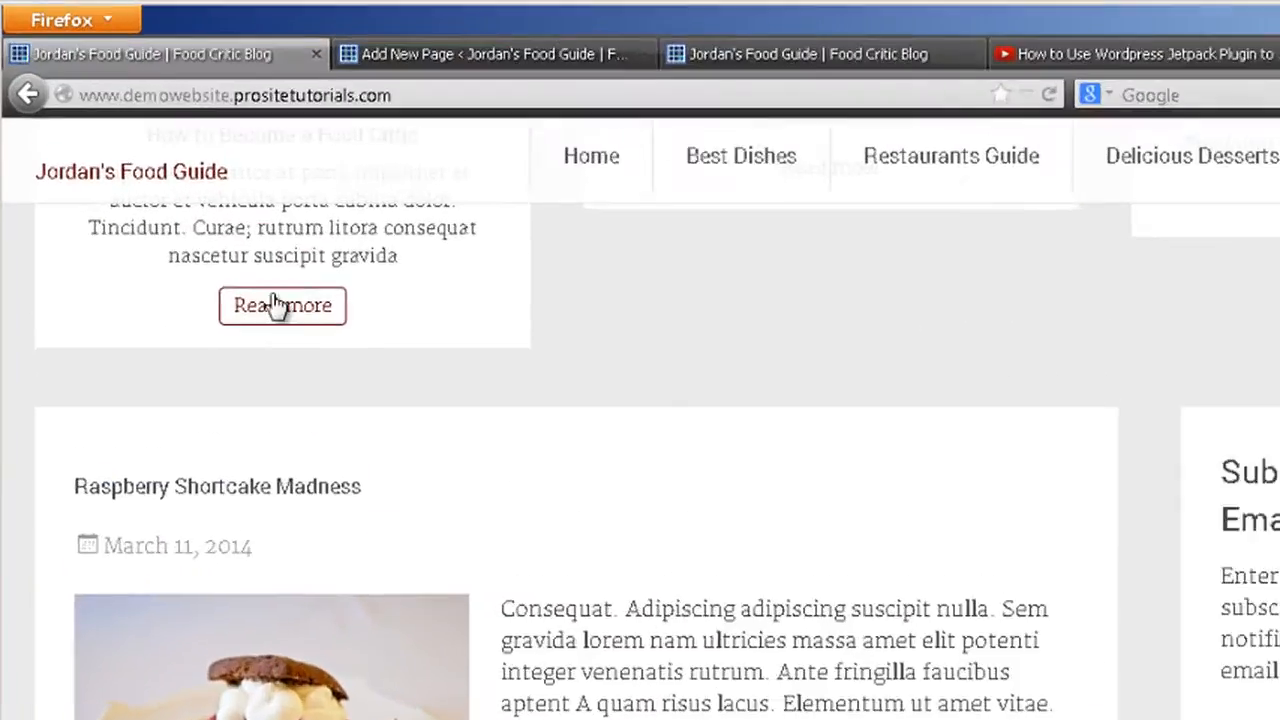
scroll(455, 450, up, 3)
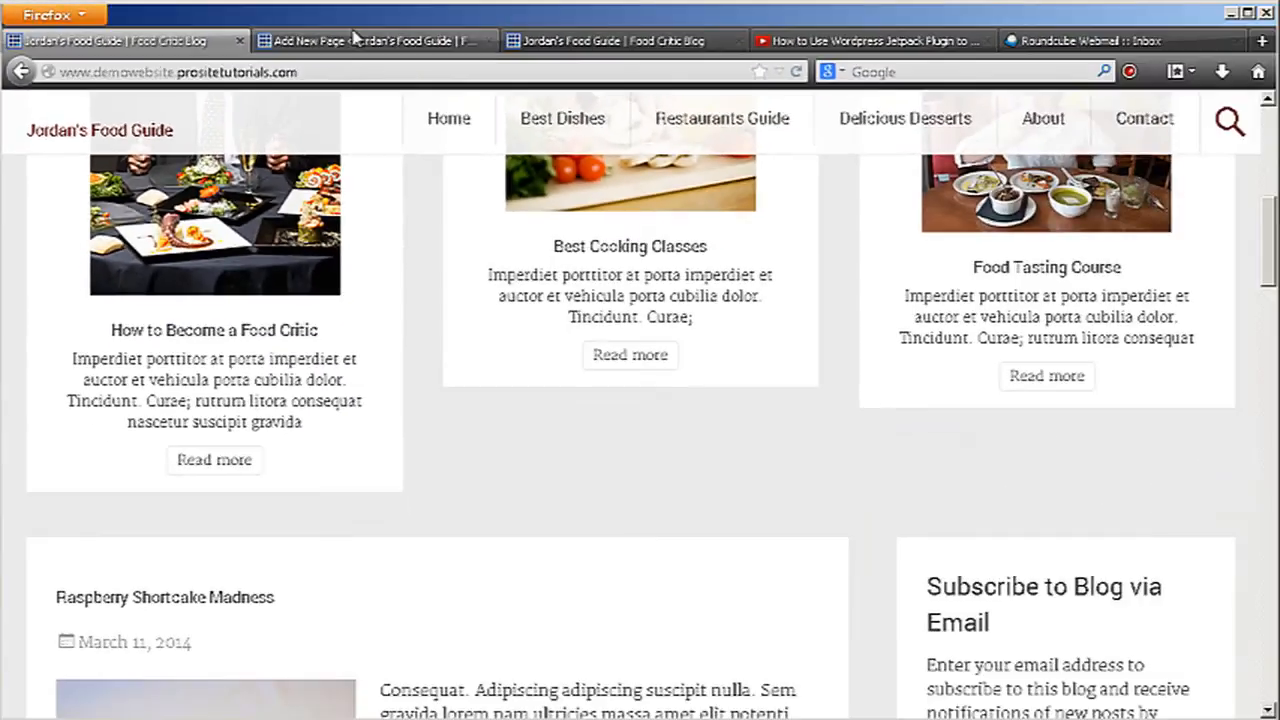
click(356, 39)
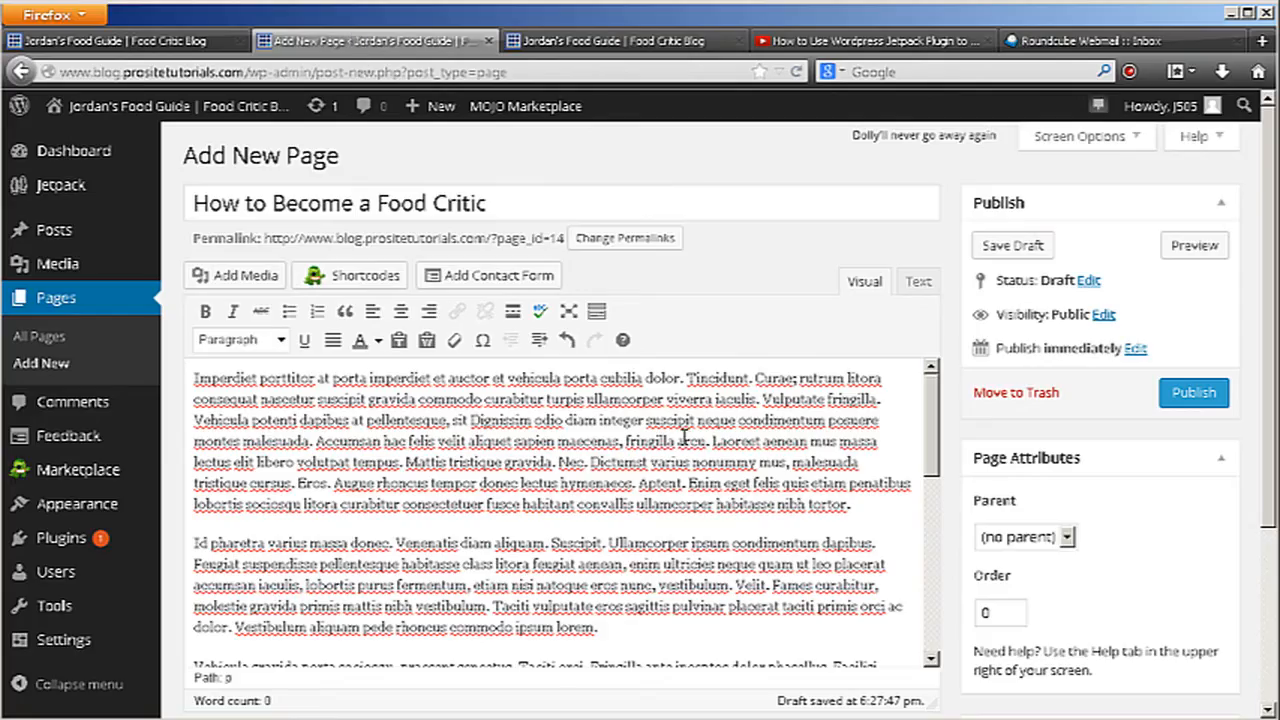
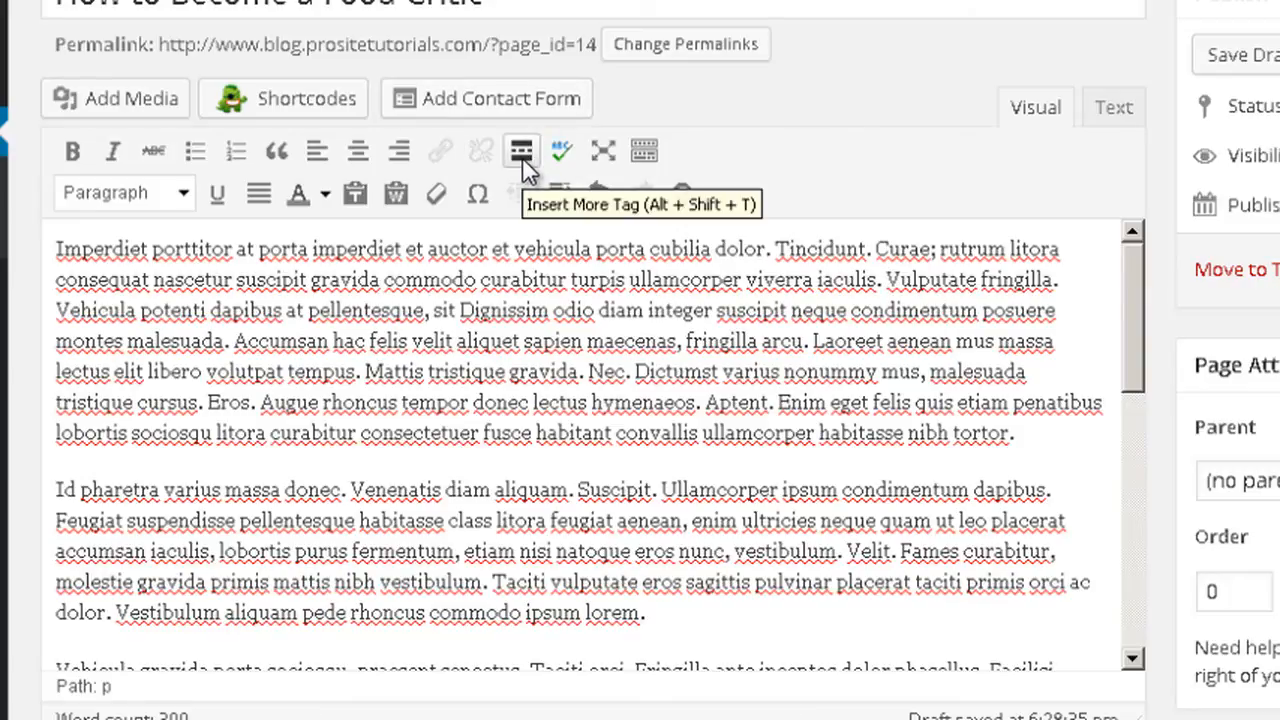
- Add a More tag after the first paragraph and insert the uploaded foodcritic.jpg at the top
click(522, 160)
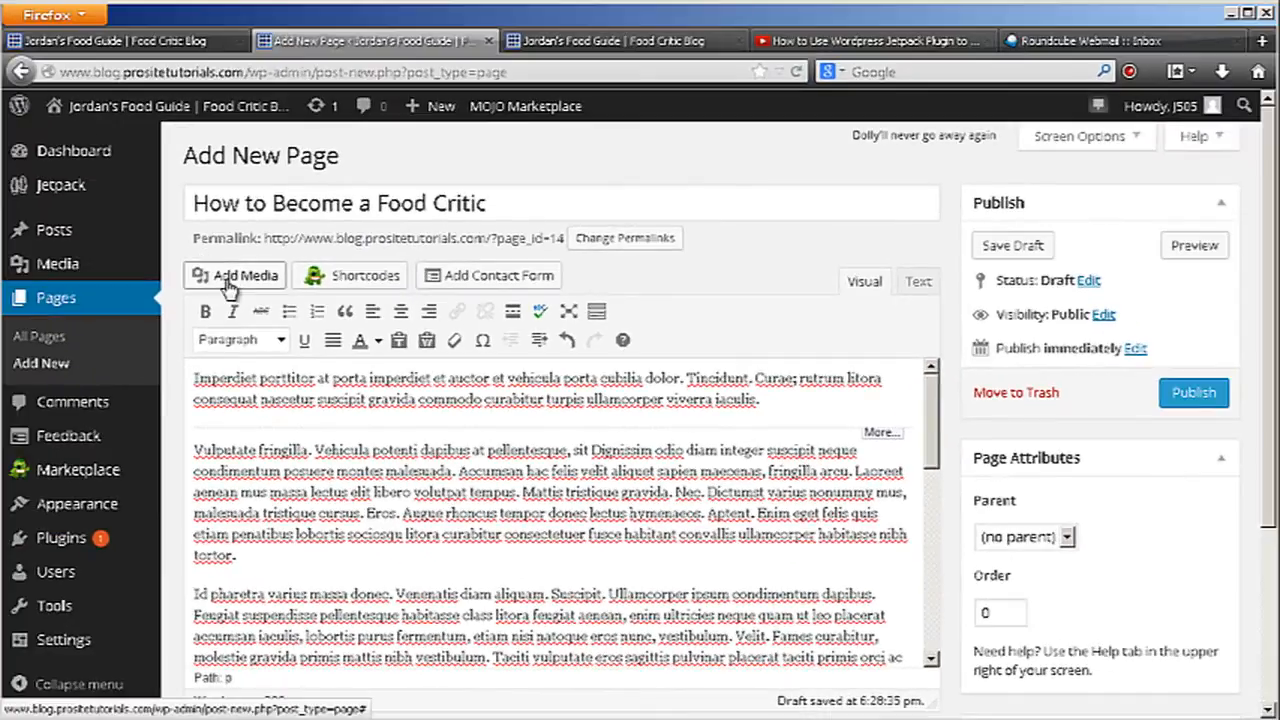
click(226, 278)
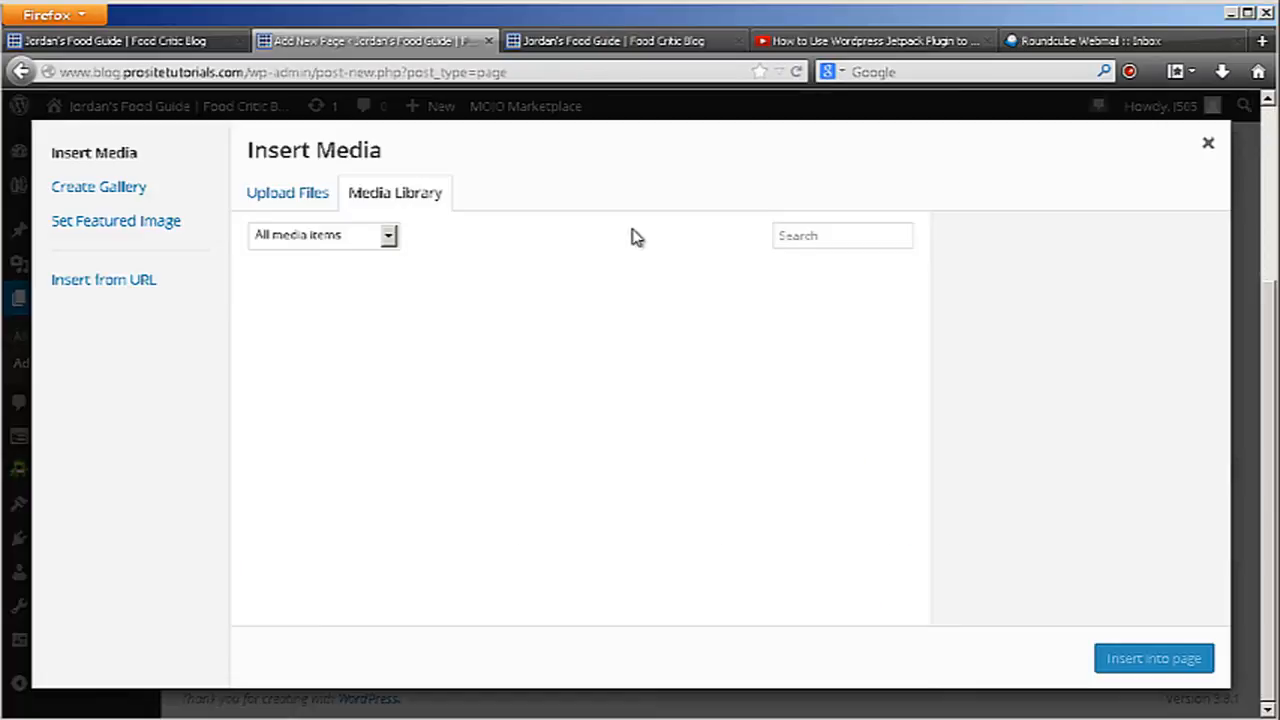
click(295, 195)
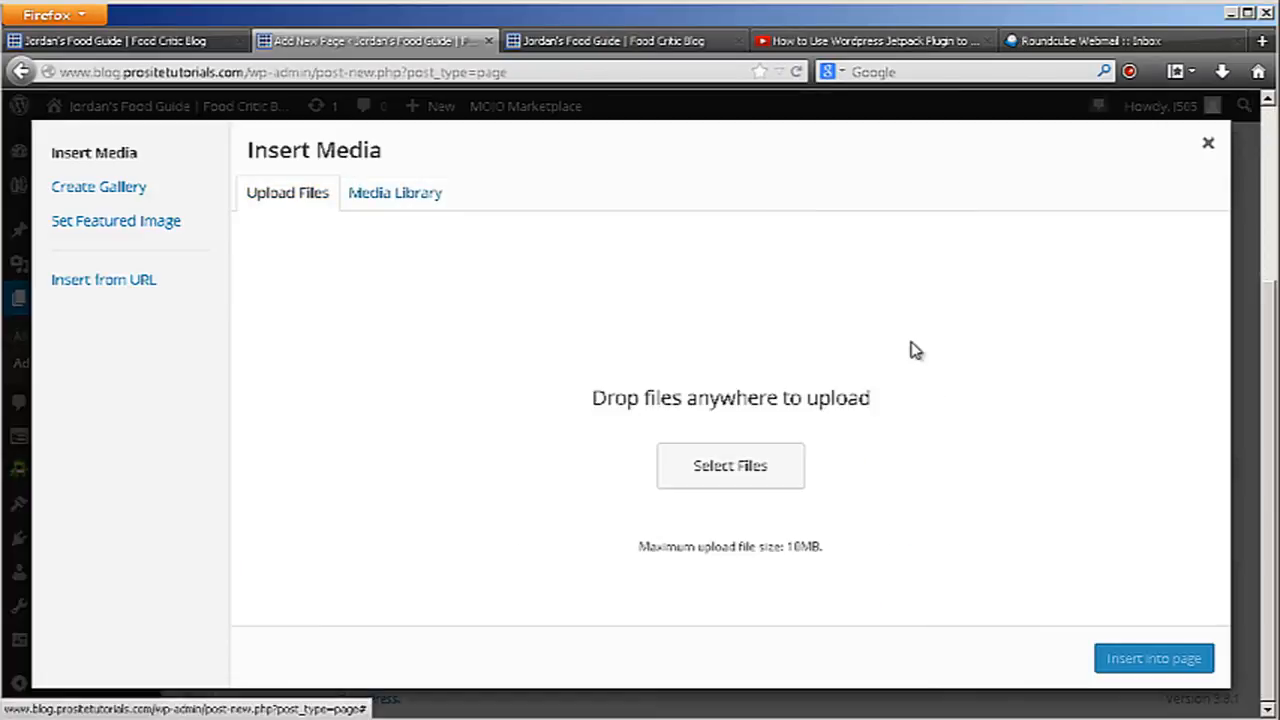
click(729, 468)
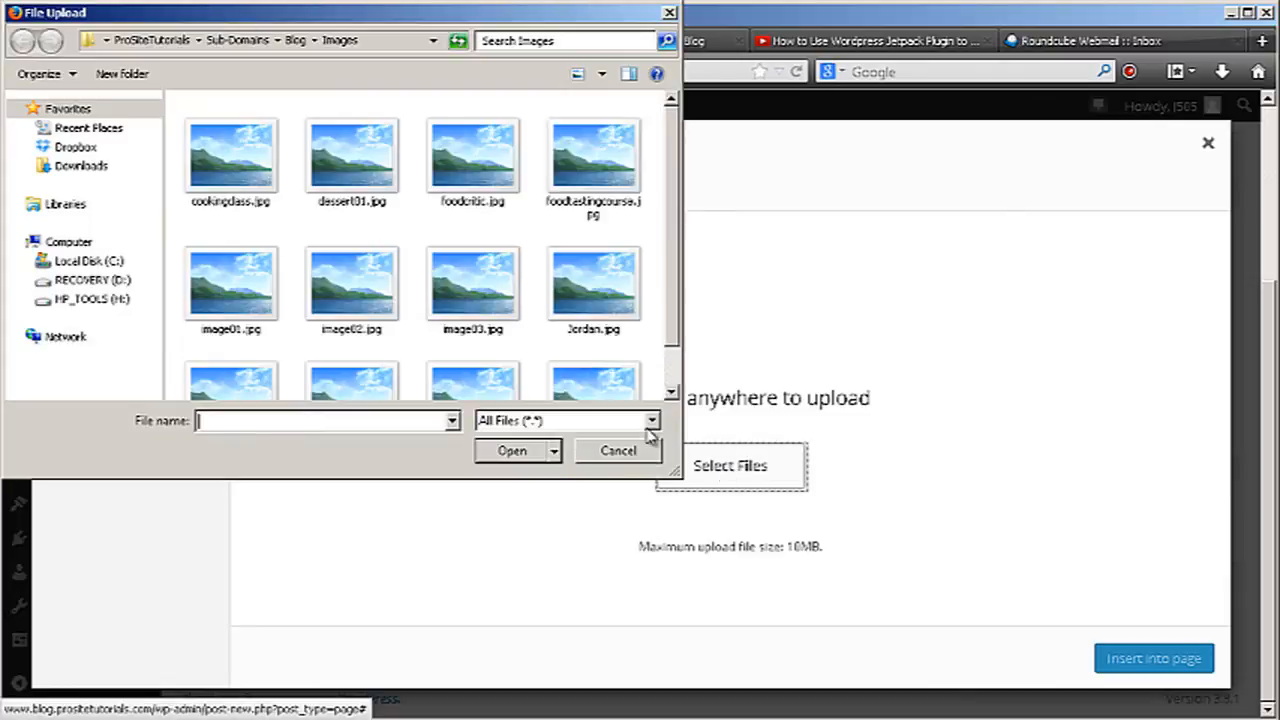
click(370, 268)
scroll(447, 294, down, 1)
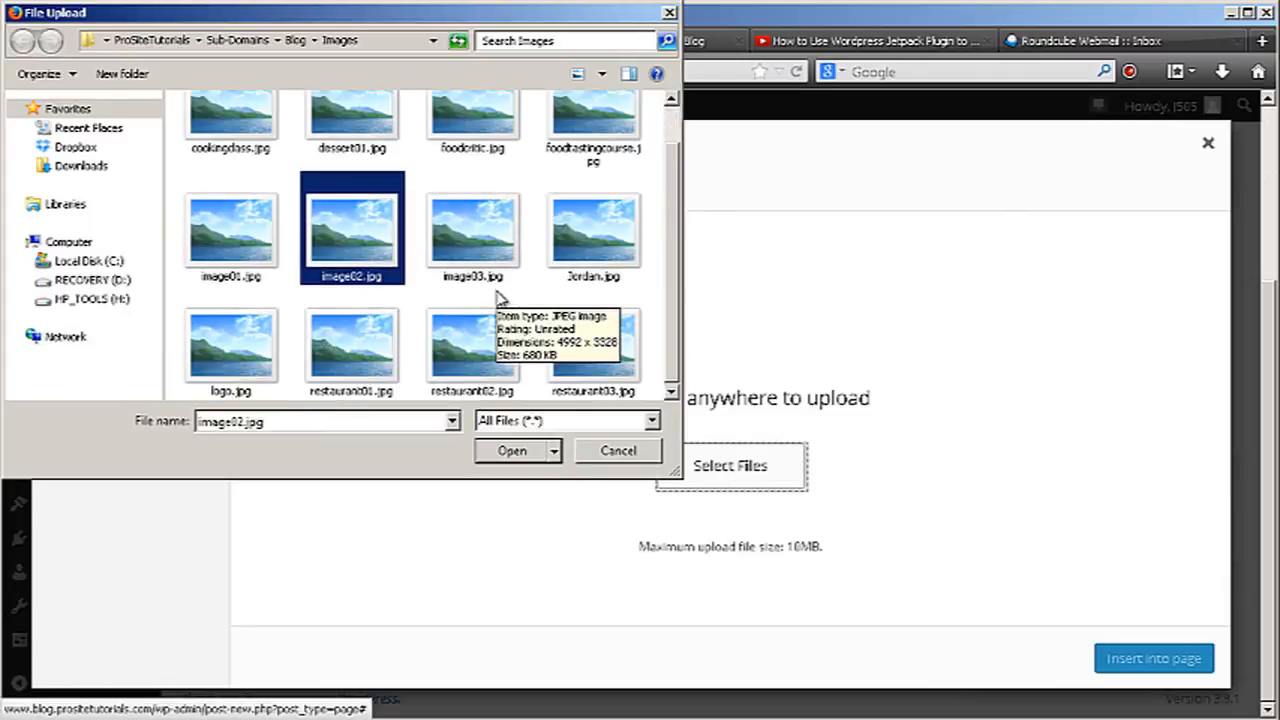
scroll(500, 298, up, 1)
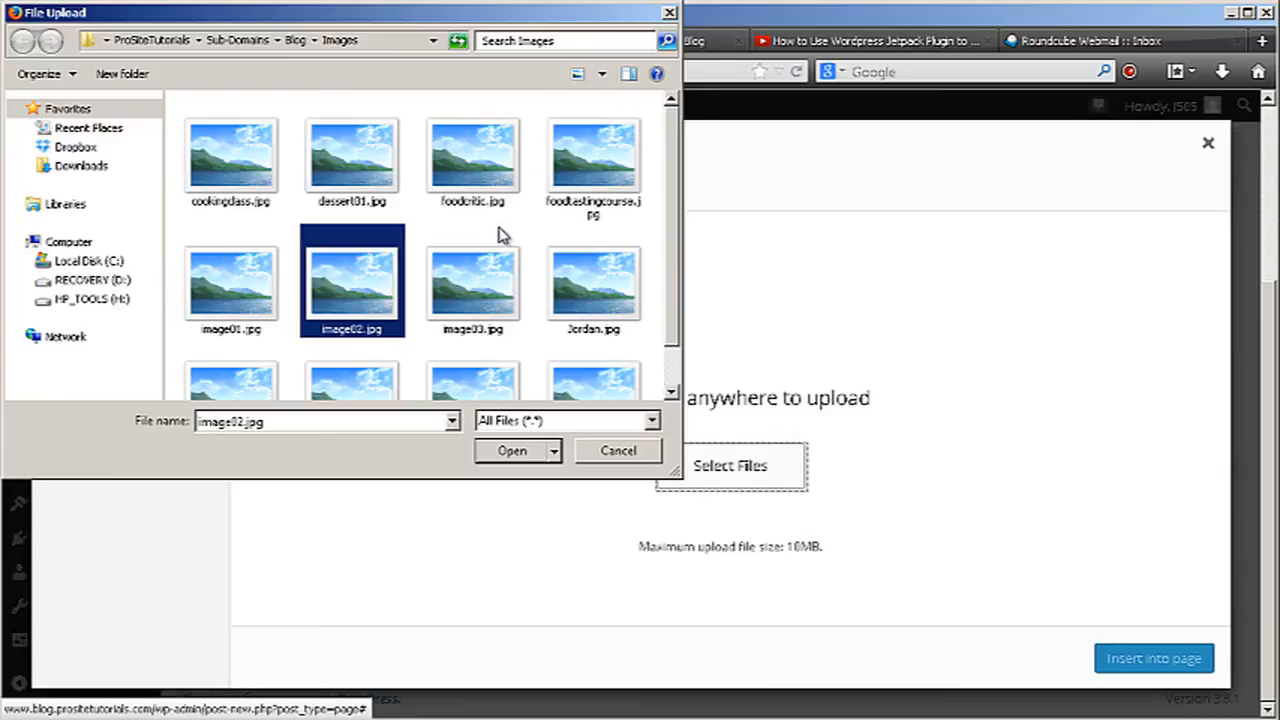
click(481, 177)
double_click(481, 177)
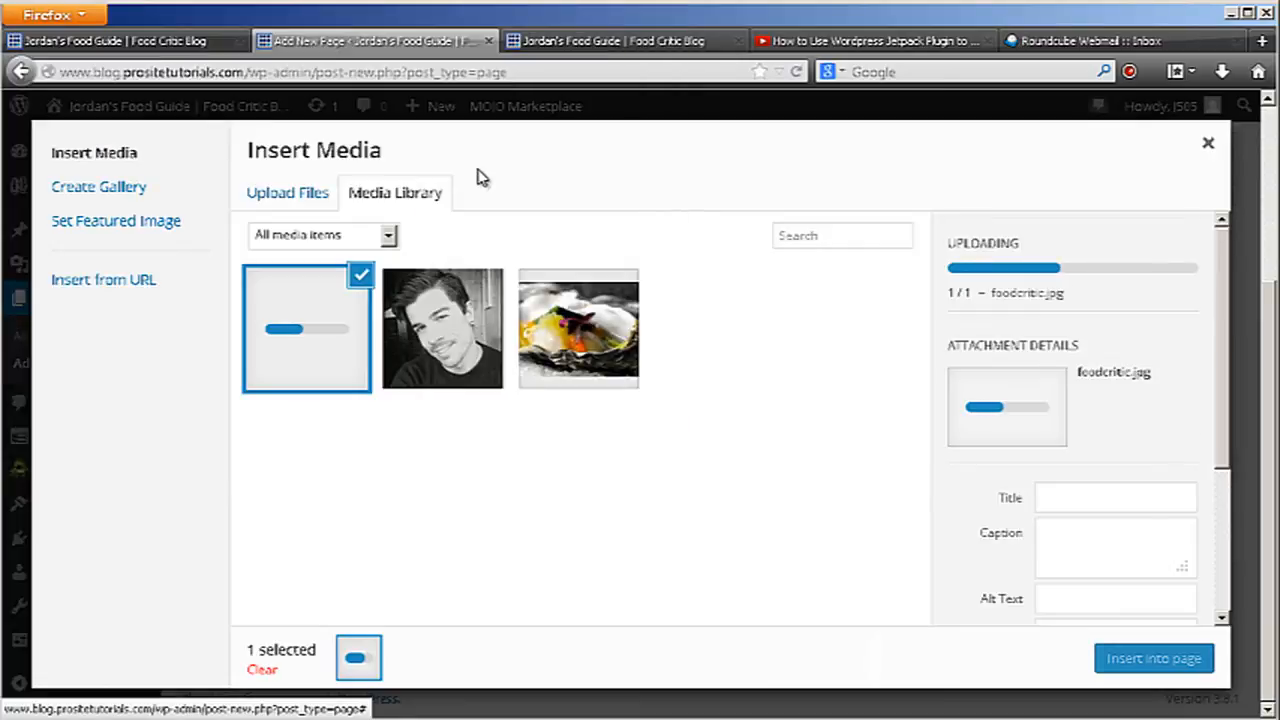
click(1150, 668)
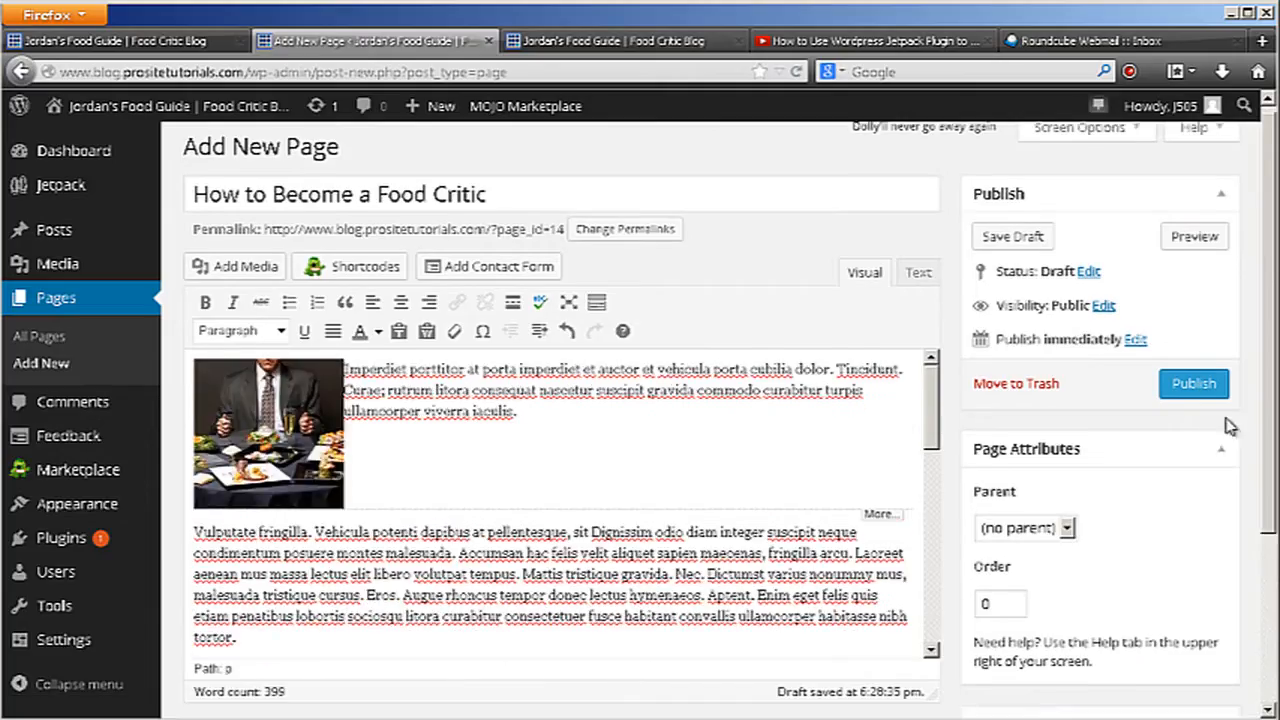
scroll(1212, 290, down, 2)
scroll(1212, 290, down, 2)
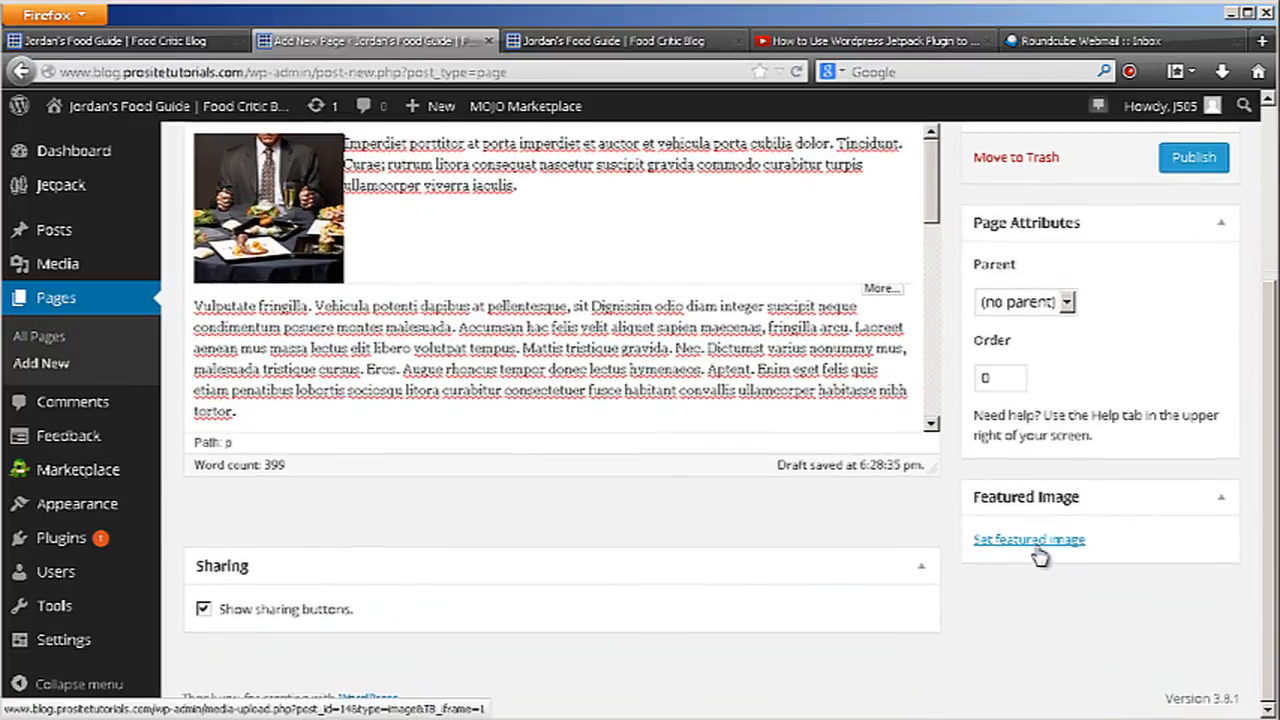
- Set the food critic photo as the page's featured image
click(1038, 550)
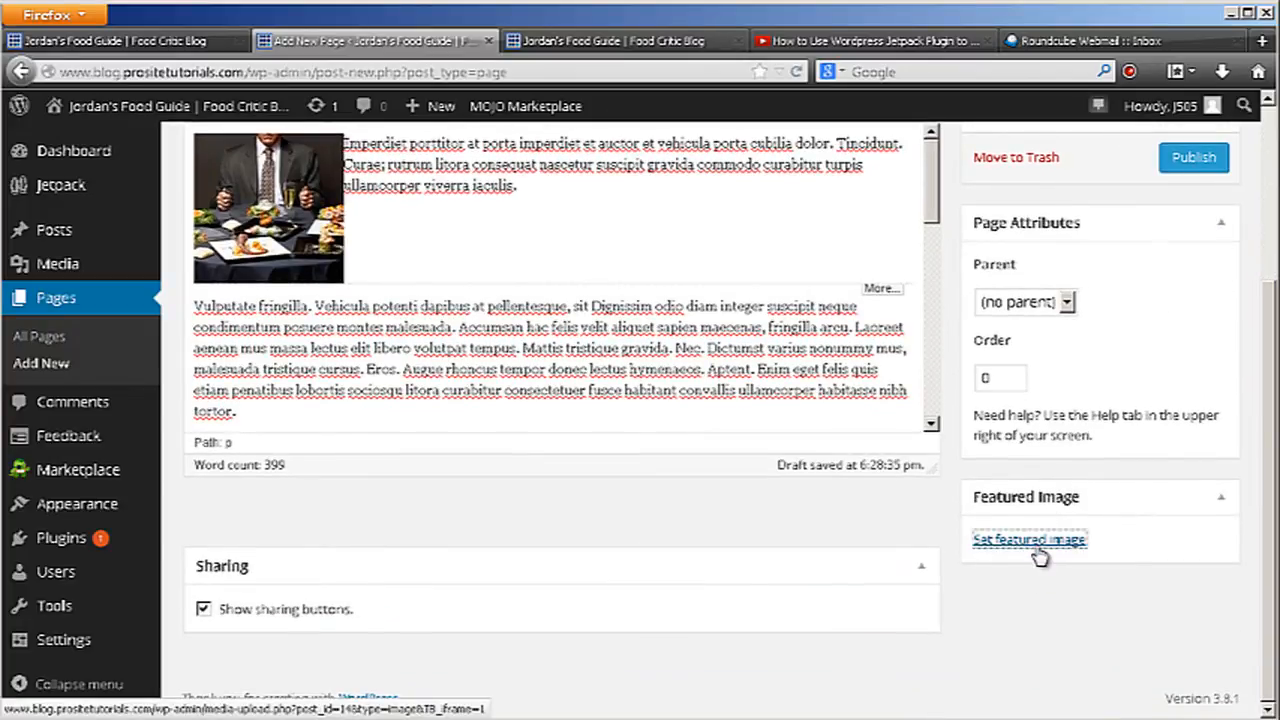
click(106, 335)
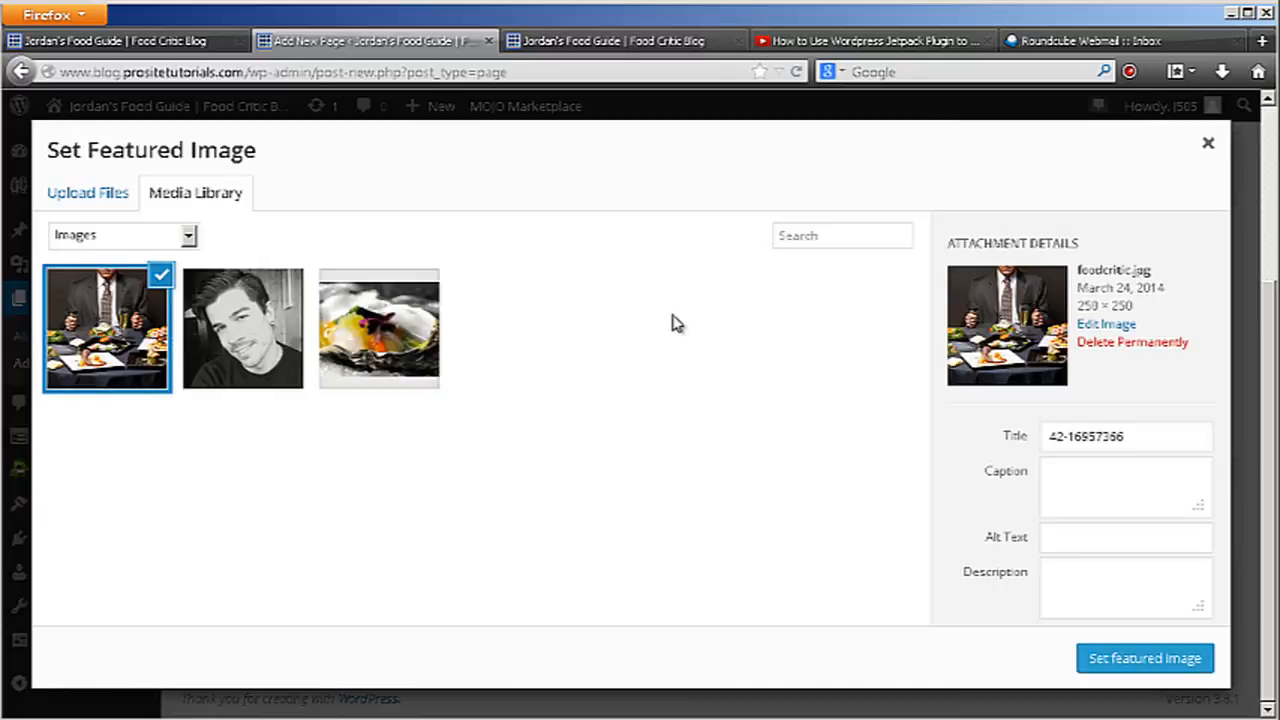
click(94, 42)
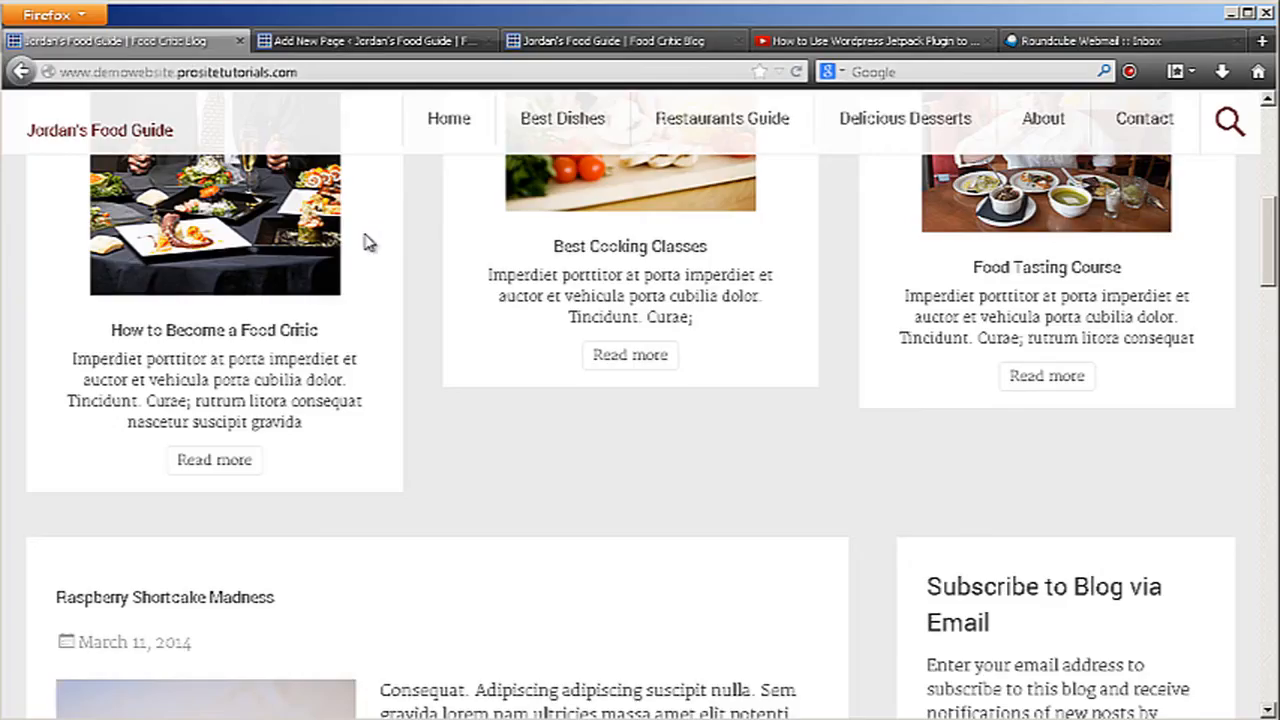
scroll(366, 243, up, 3)
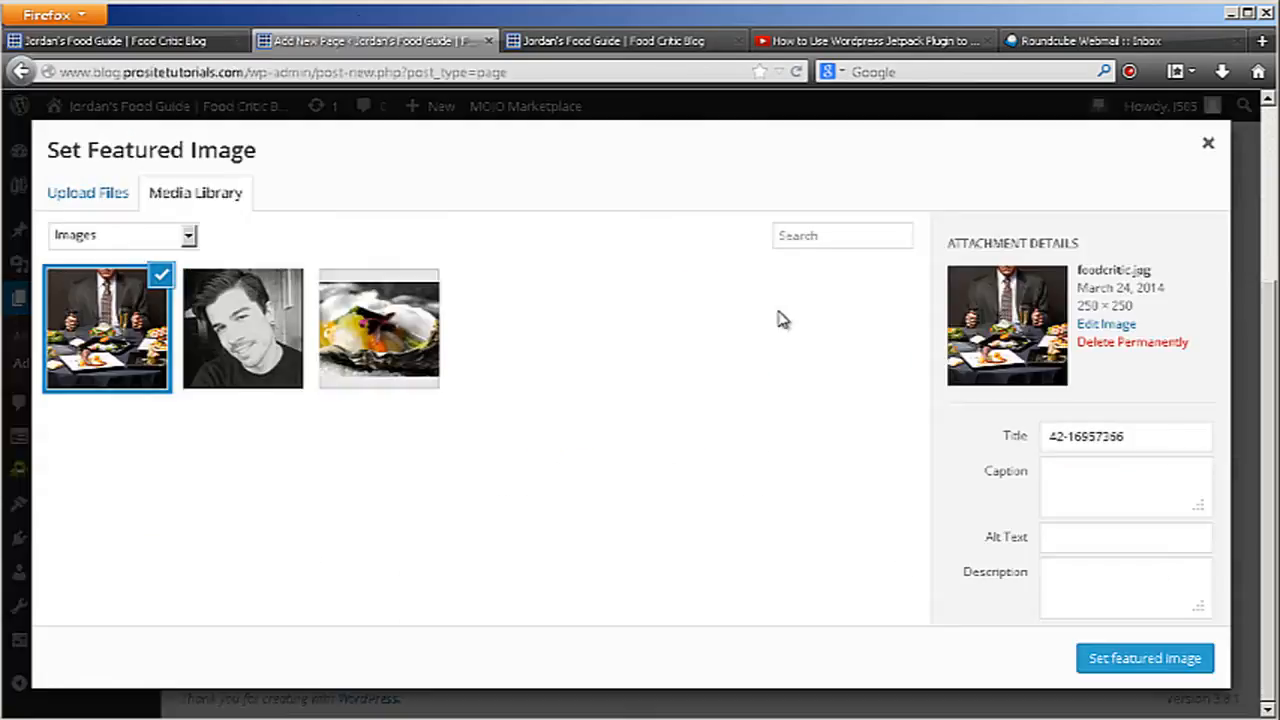
click(362, 42)
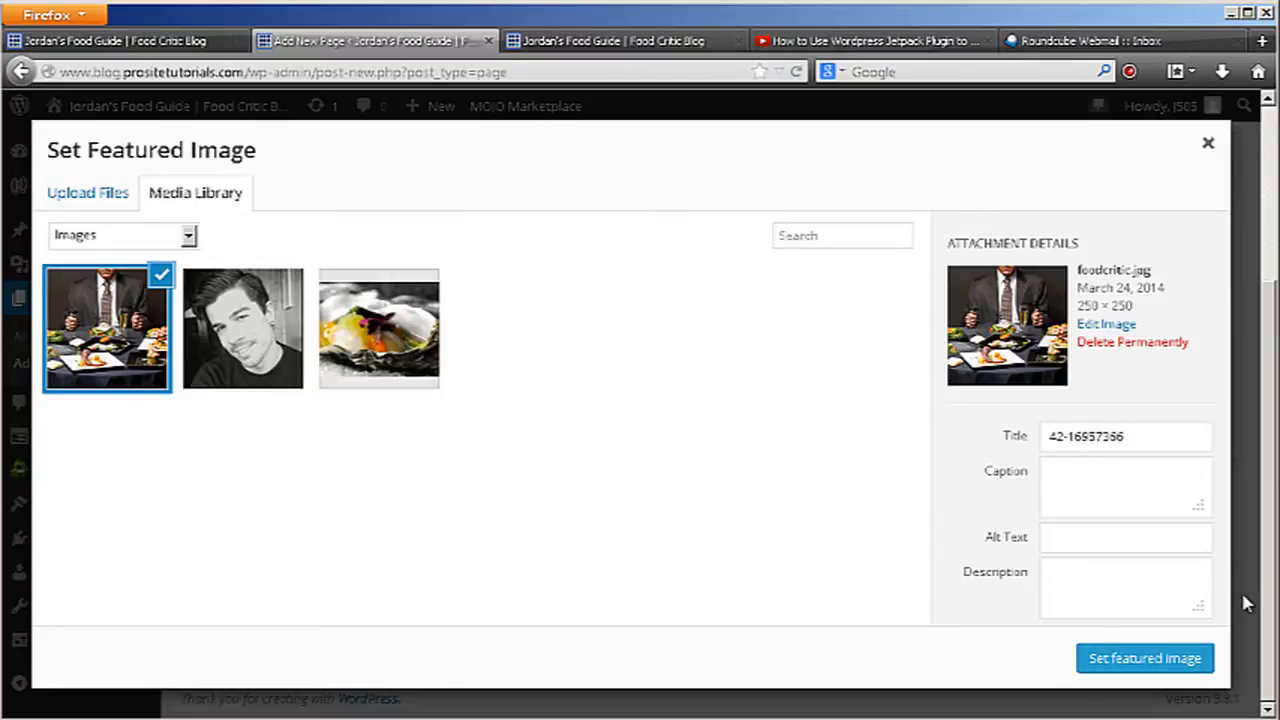
click(1188, 658)
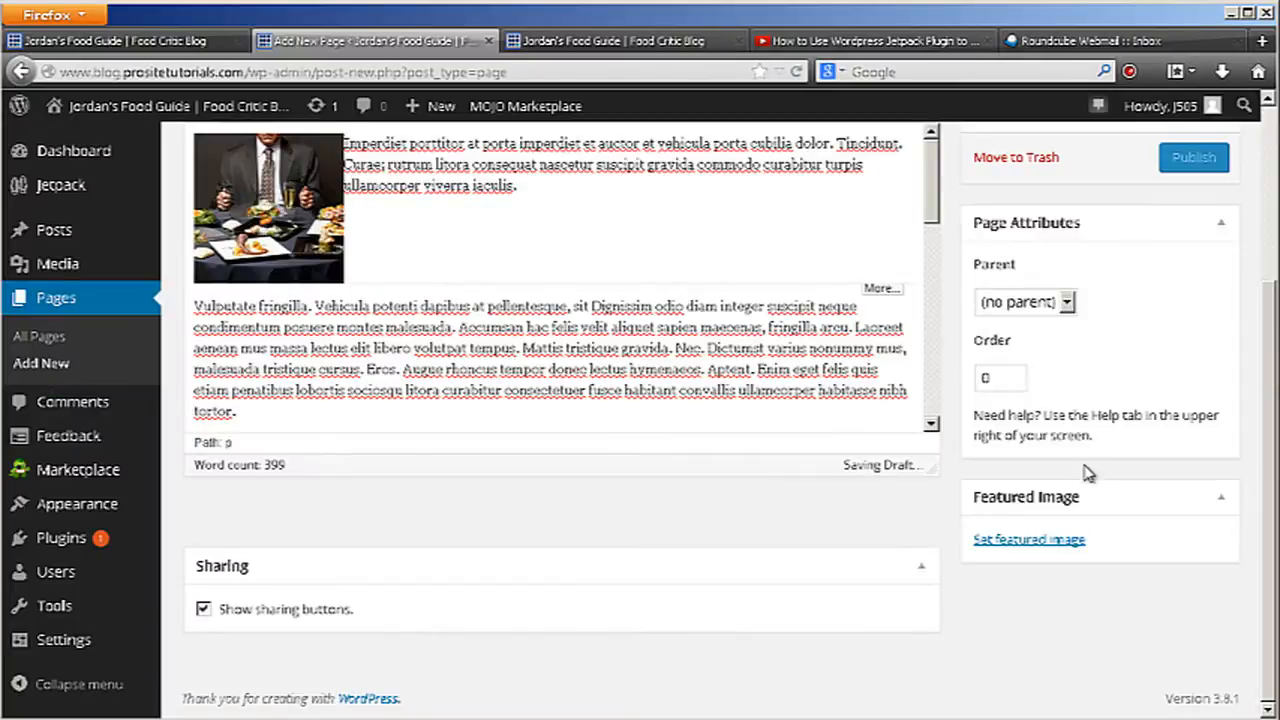
- Publish the 'How to Become a Food Critic' page
scroll(878, 318, up, 3)
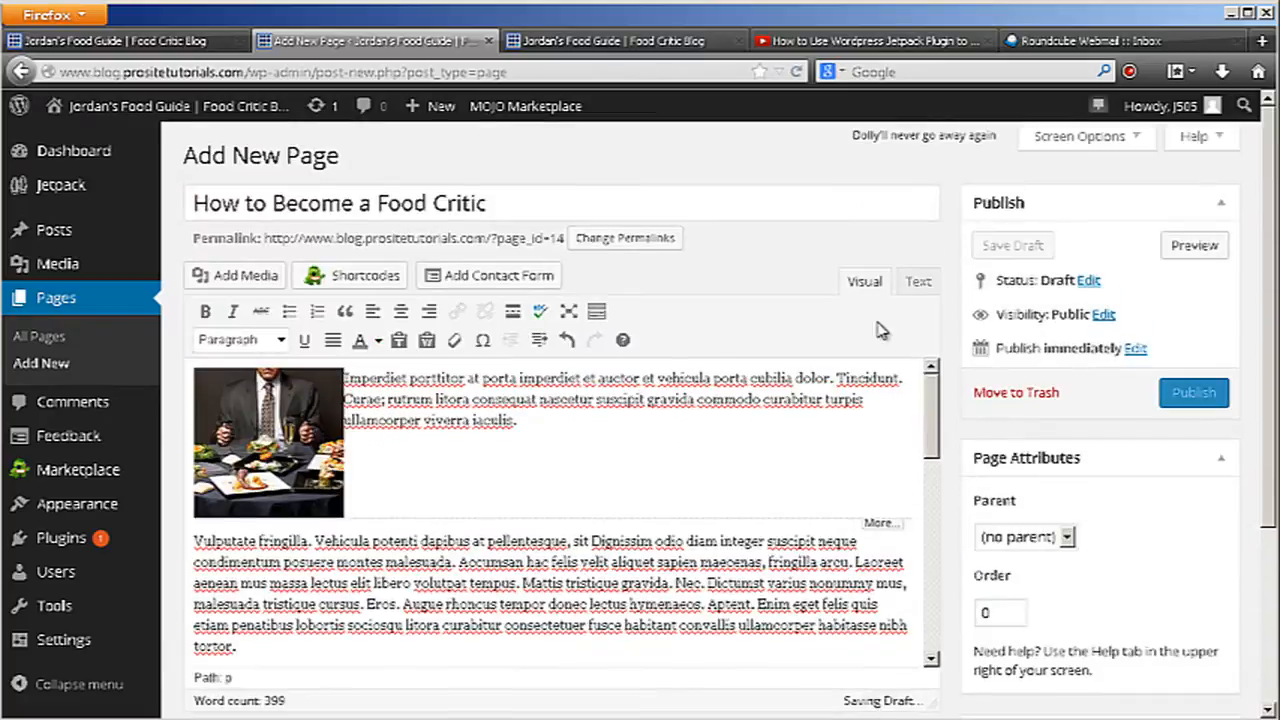
scroll(1199, 401, down, 3)
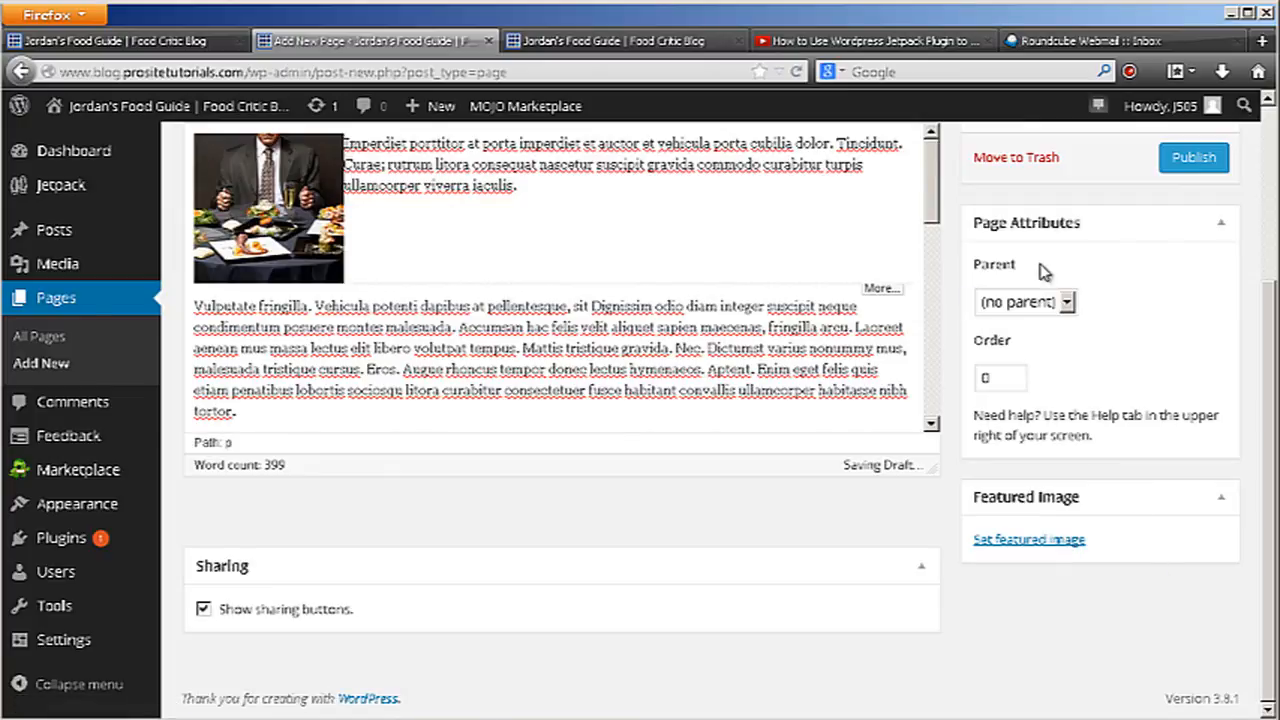
click(1193, 162)
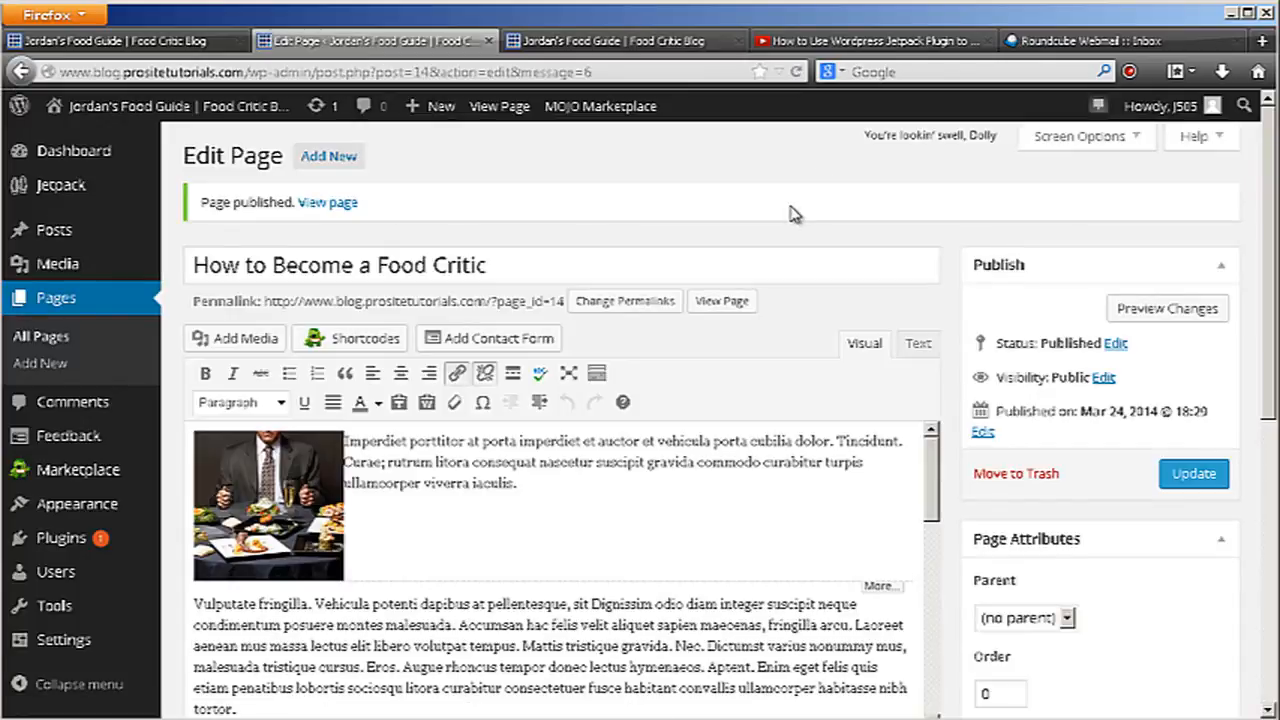
- Start a new page titled 'Best Cooking Classes', copied from the live site's heading
click(345, 156)
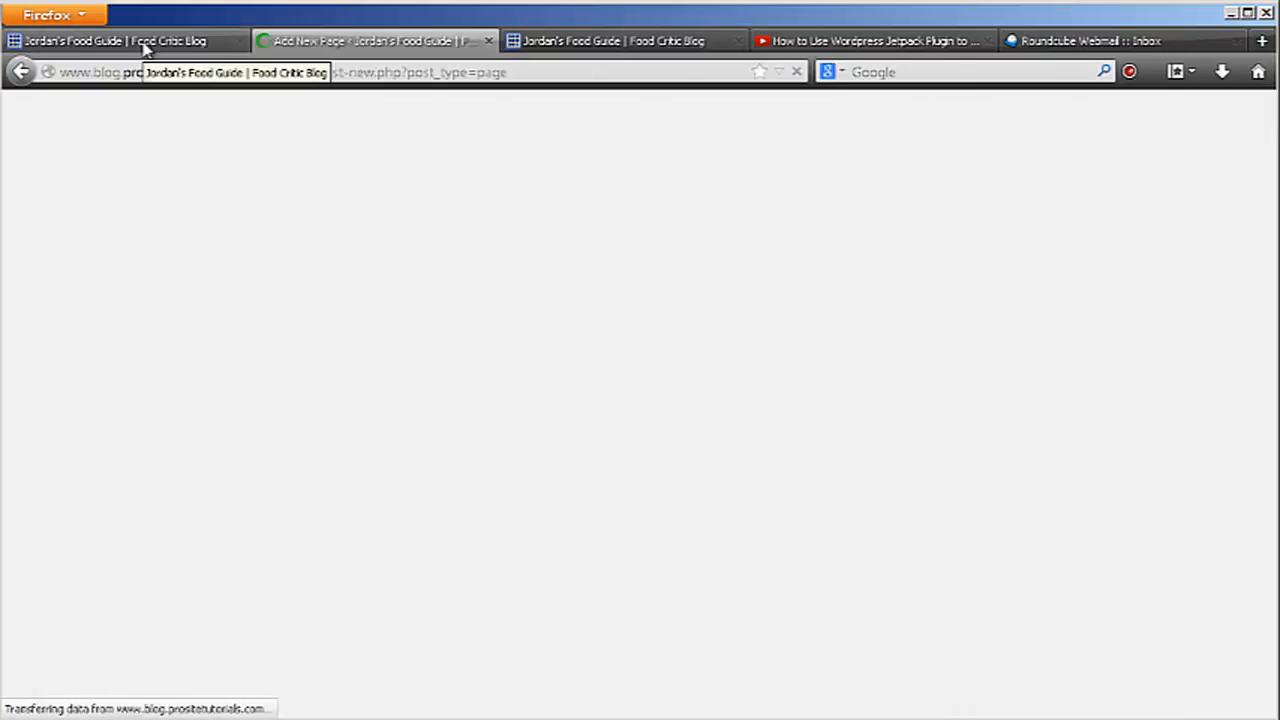
click(145, 45)
drag(748, 475, 558, 487)
key(ctrl+c)
click(370, 40)
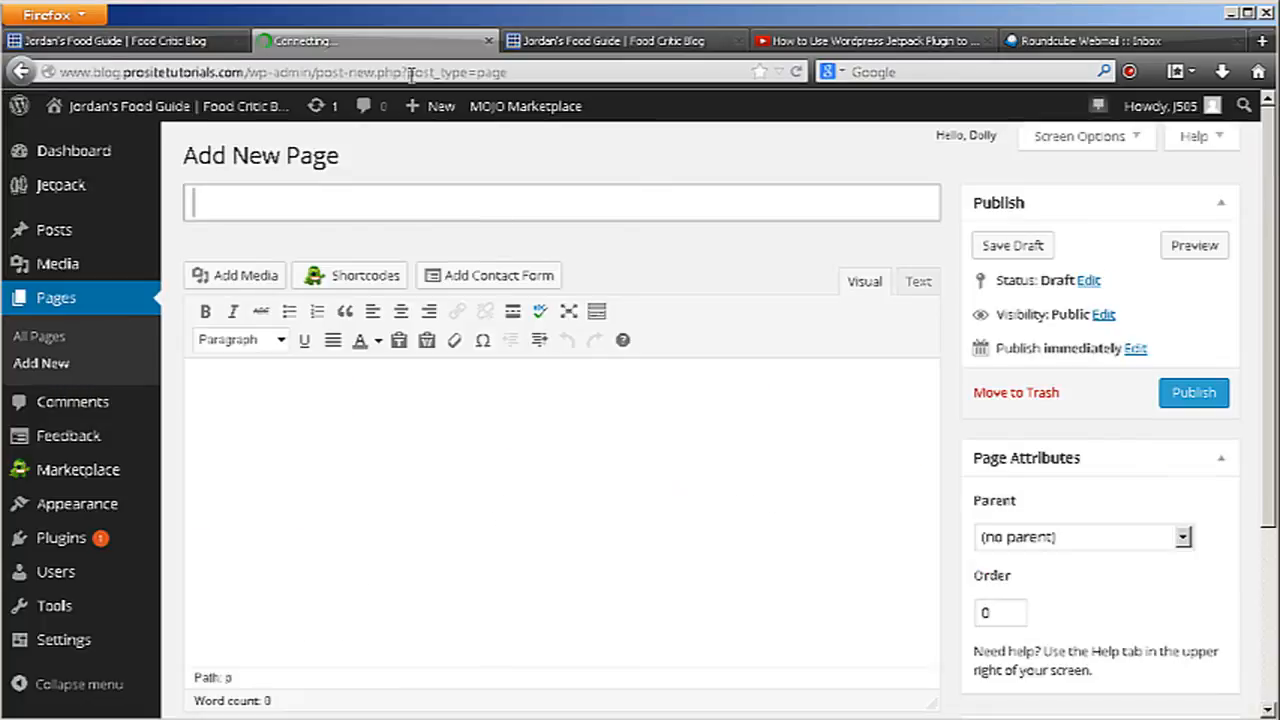
key(ctrl+v)
click(427, 390)
key(ctrl+shift+Tab)
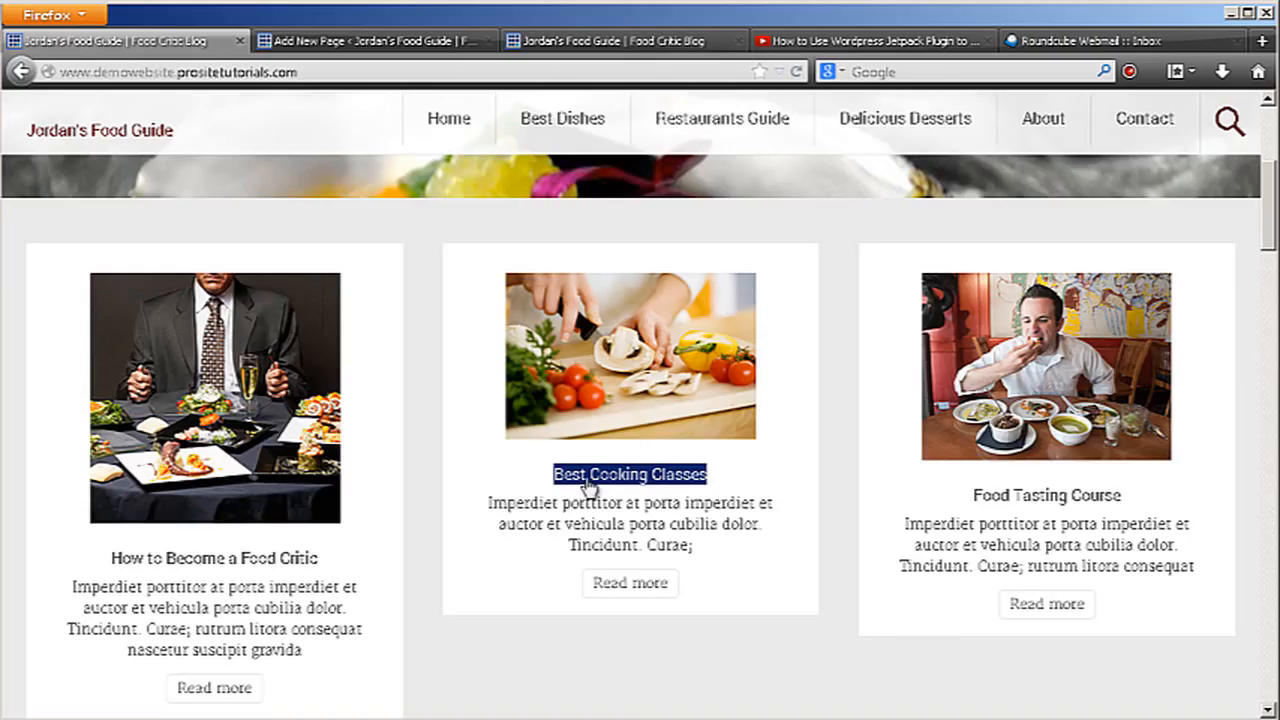
- Copy the Best Cooking Classes post text from the site into the page body
click(624, 584)
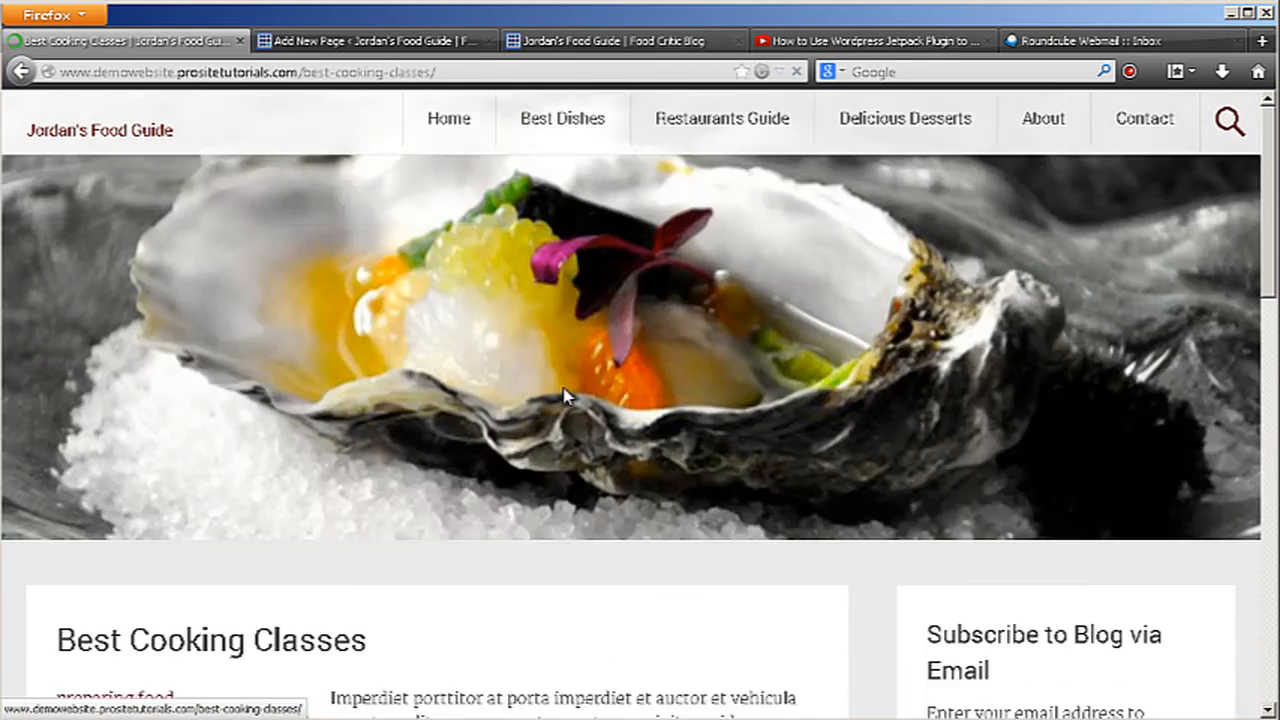
scroll(565, 393, down, 8)
drag(544, 644, 330, 413)
scroll(488, 194, up, 7)
key(ctrl+c)
click(340, 41)
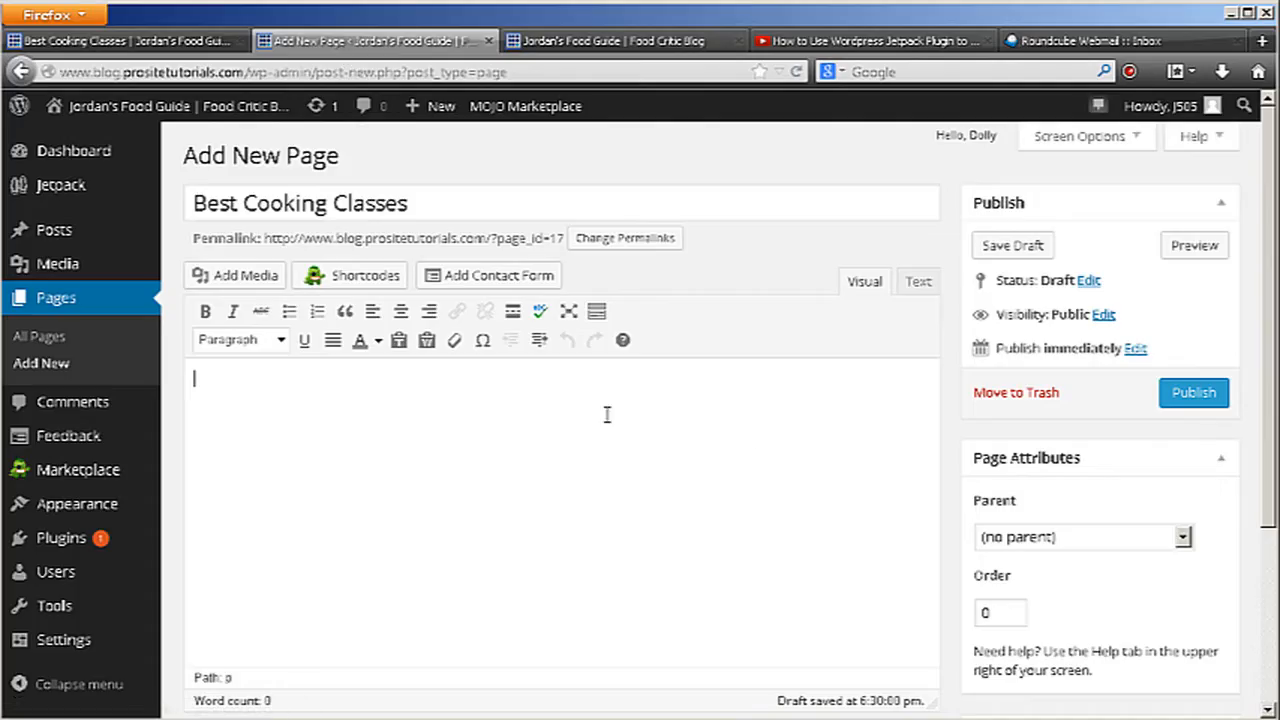
key(ctrl+v)
- Upload cookingclass.jpg and insert it into the Best Cooking Classes page
click(245, 276)
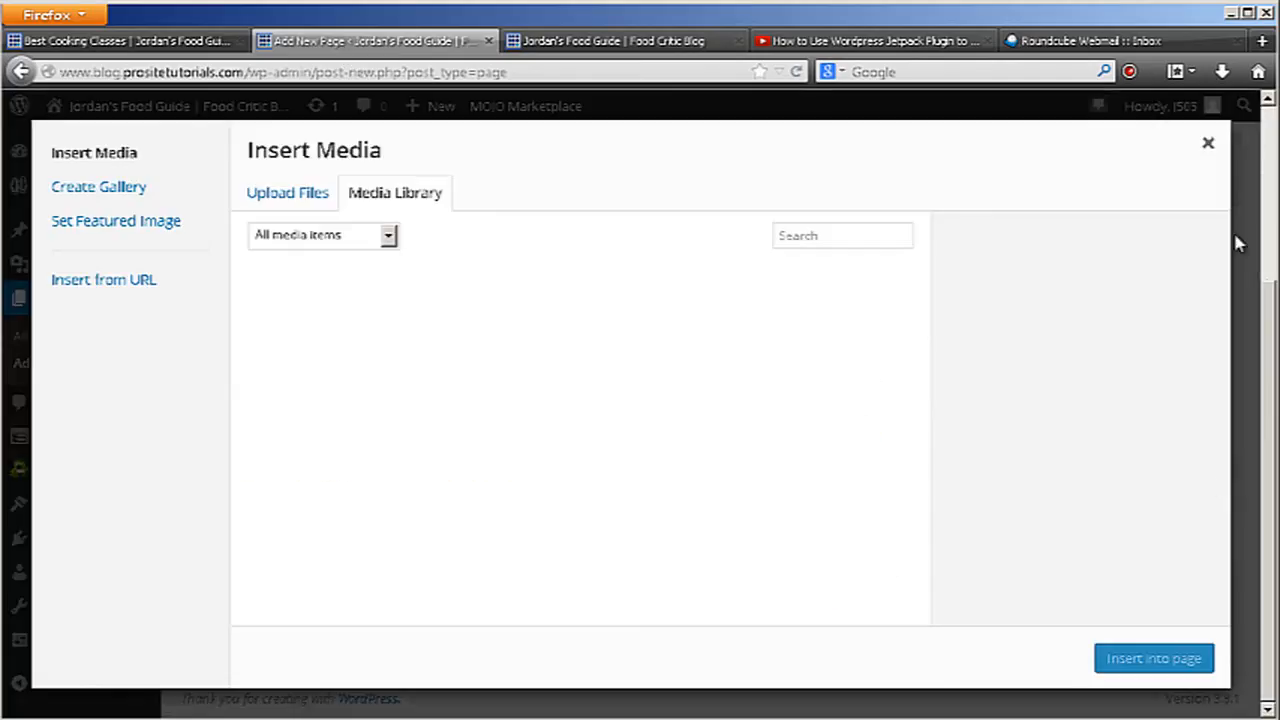
click(1208, 143)
scroll(550, 510, up, 5)
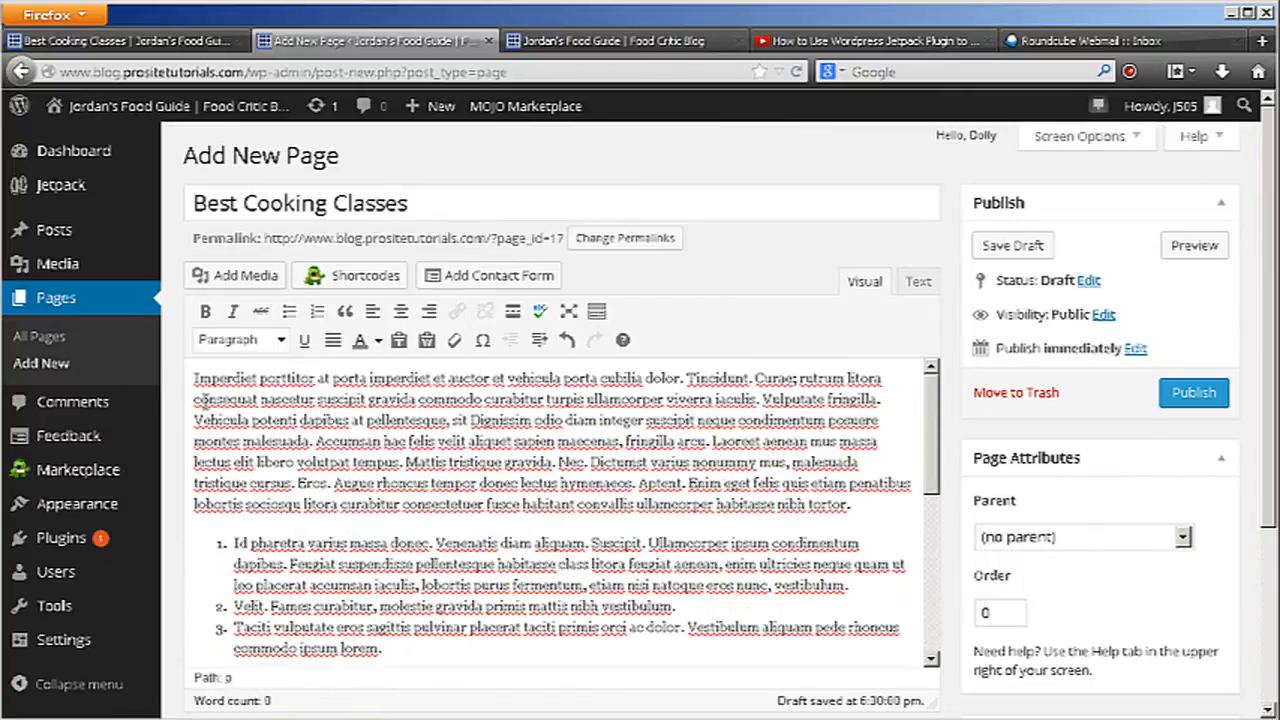
click(238, 276)
click(290, 194)
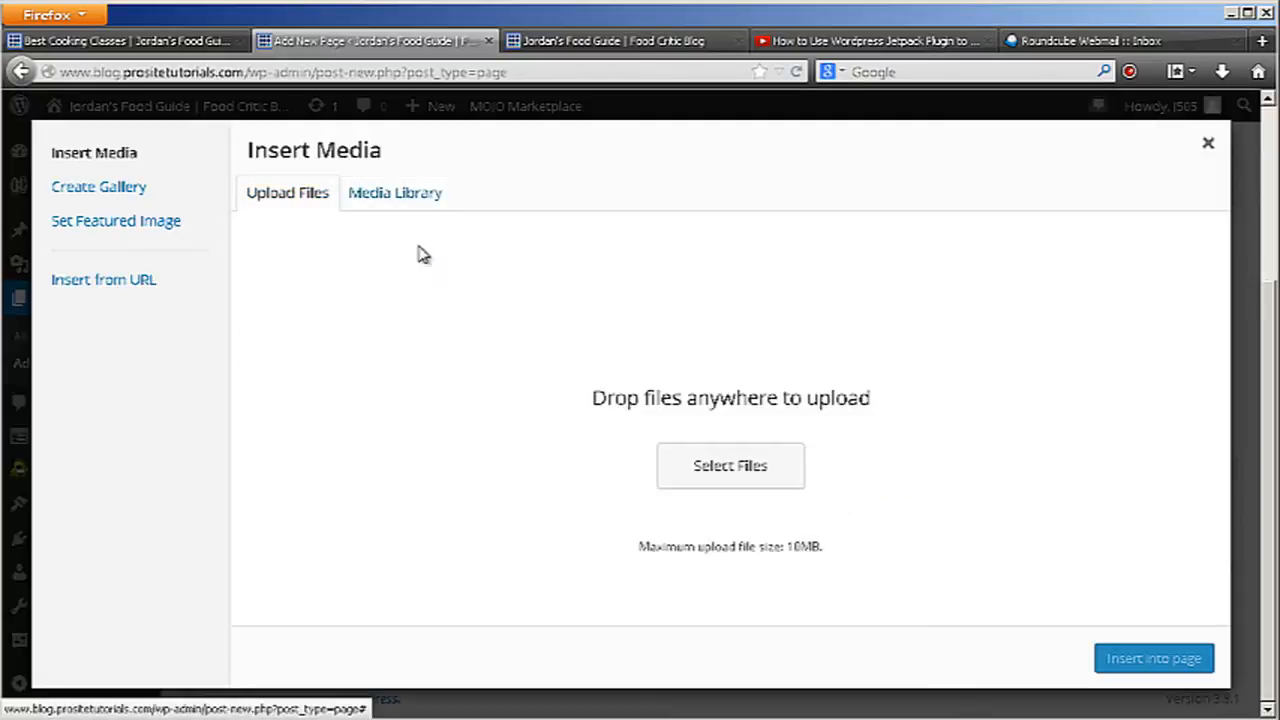
click(706, 468)
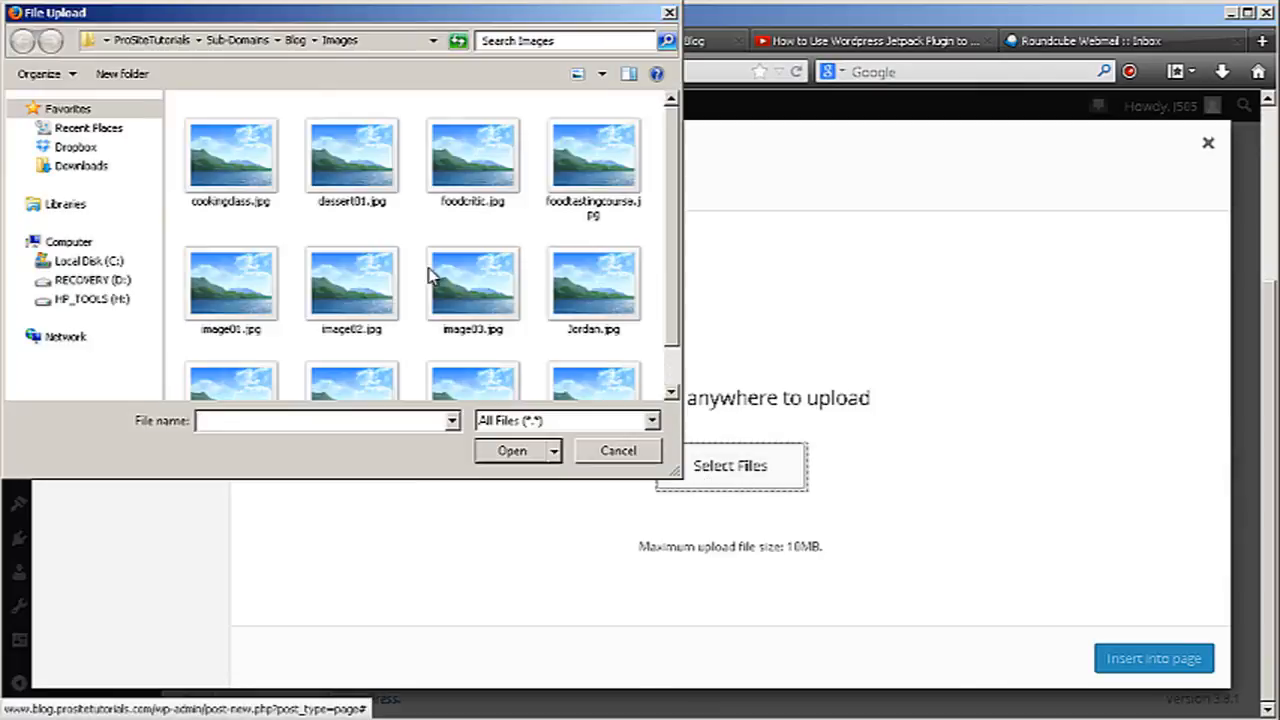
click(490, 262)
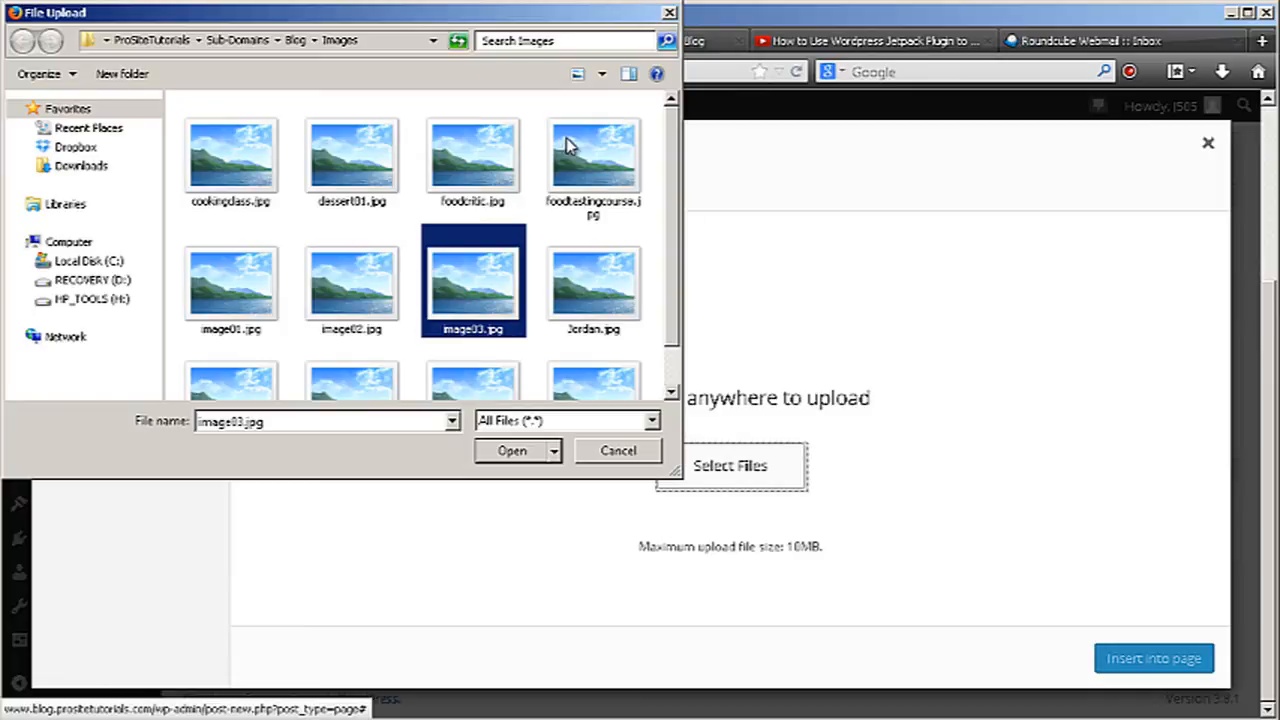
double_click(200, 150)
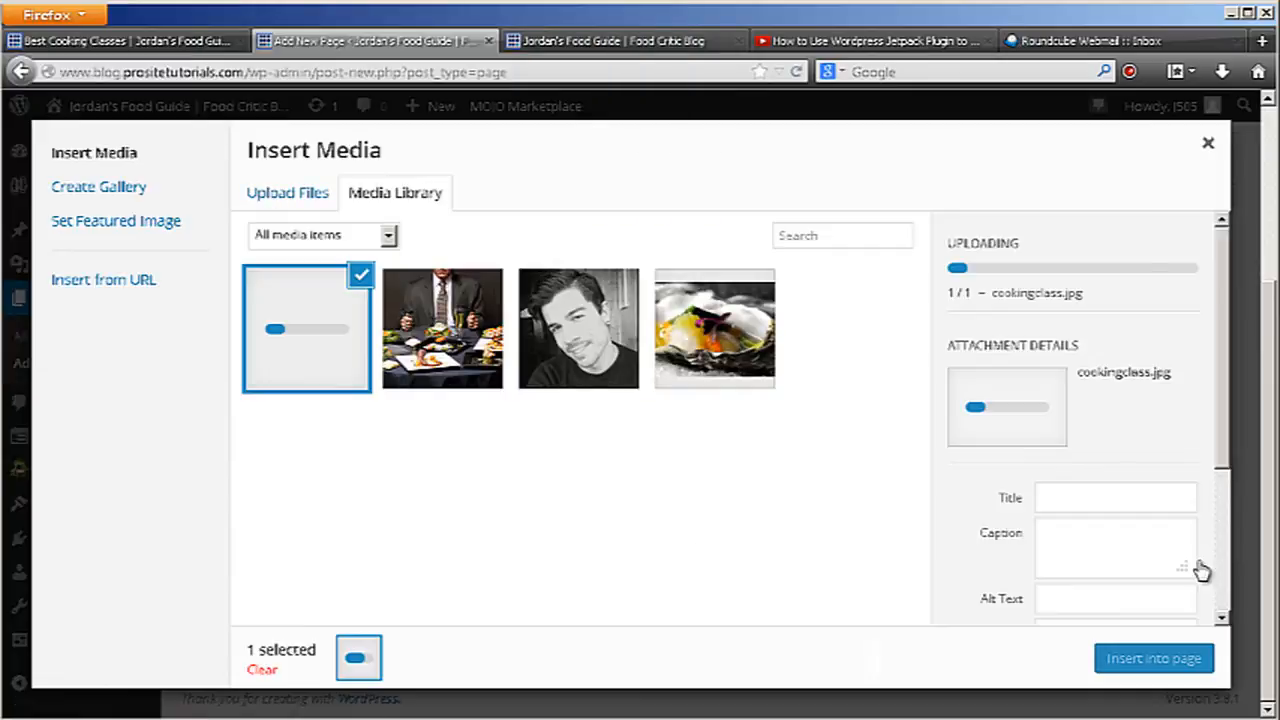
click(1160, 659)
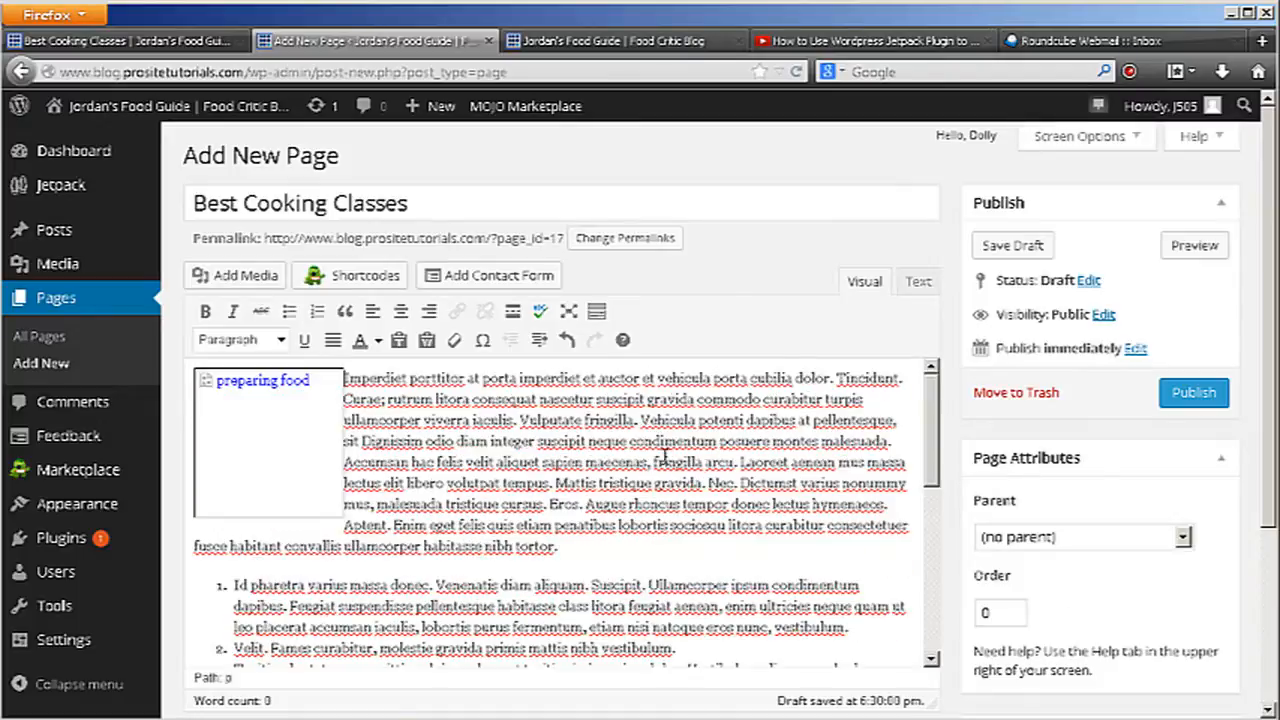
scroll(1070, 450, down, 5)
- Make the cooking photo the featured image and publish the page
click(1035, 542)
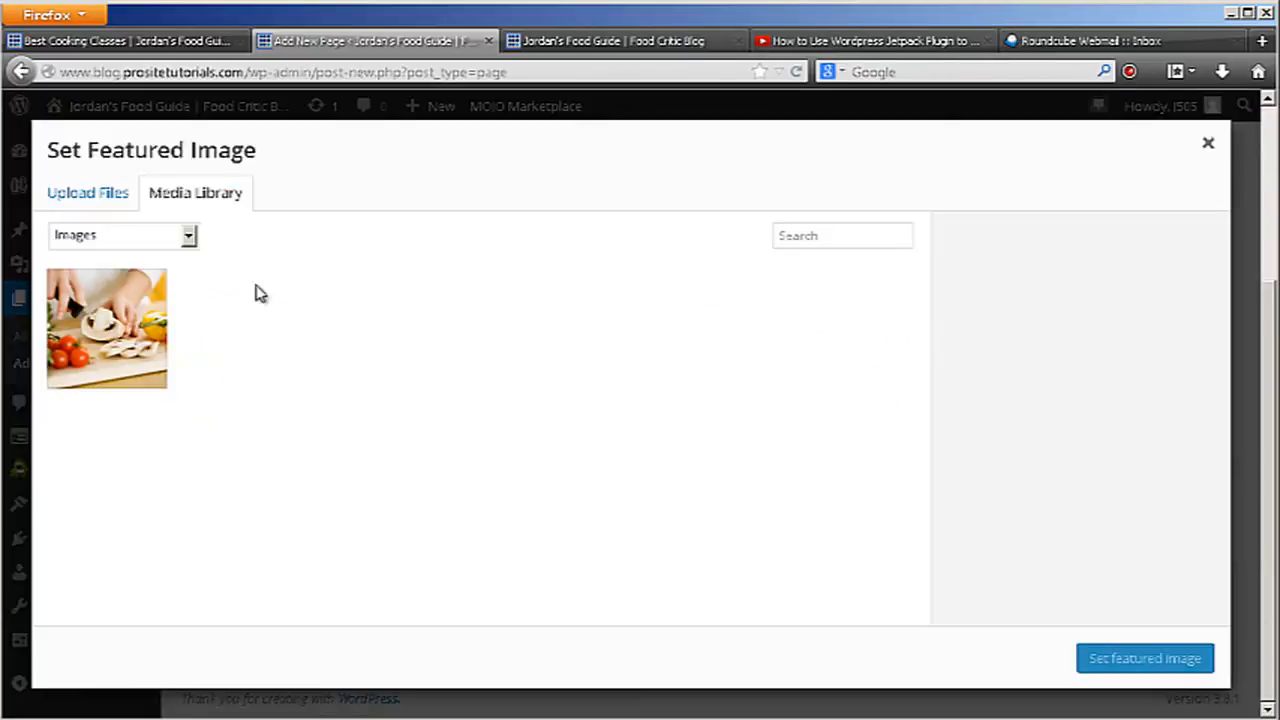
click(150, 340)
click(1143, 675)
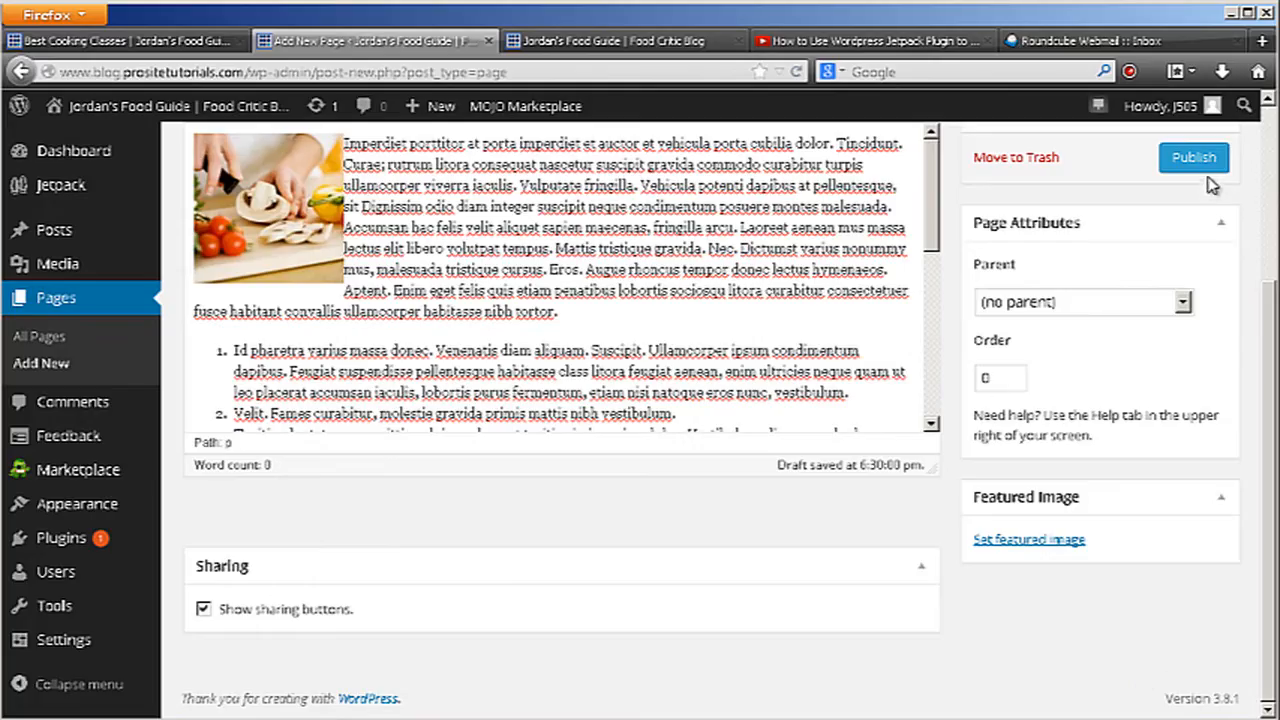
click(1203, 176)
scroll(900, 320, up, 1)
scroll(885, 338, up, 3)
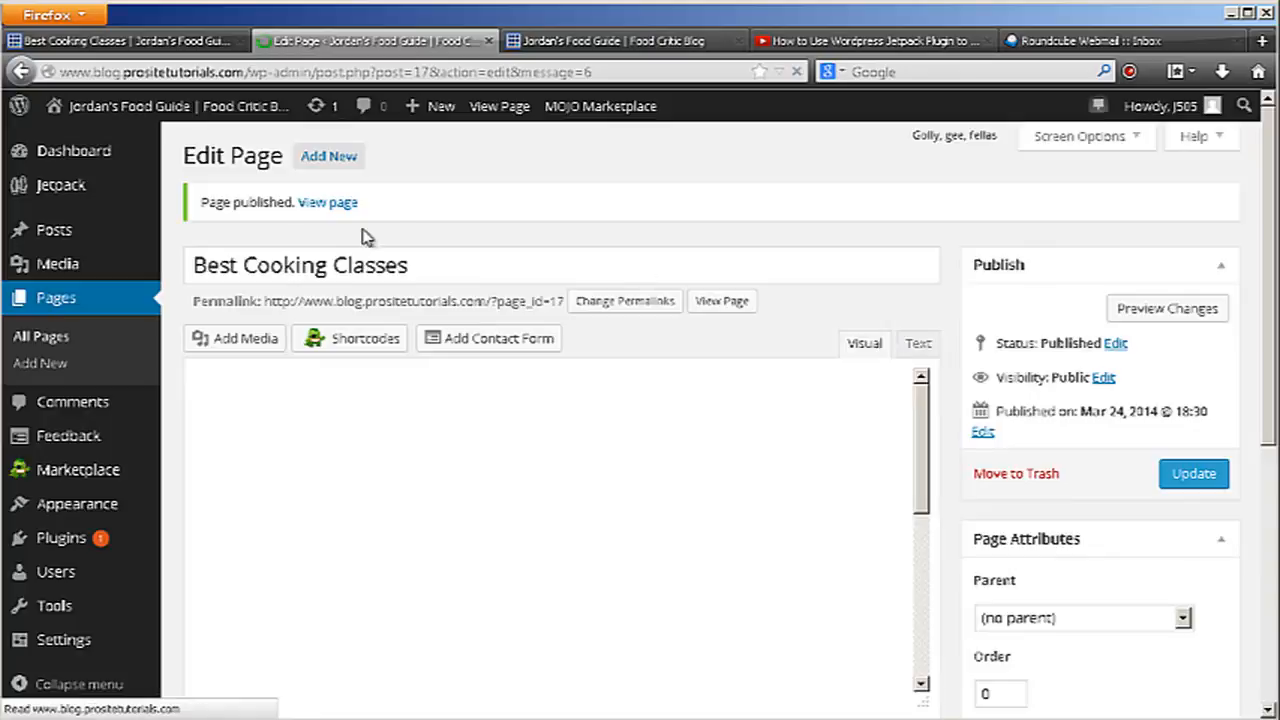
- Create a new page with the filler text as body and 'Food Tasting Course' as title
click(328, 158)
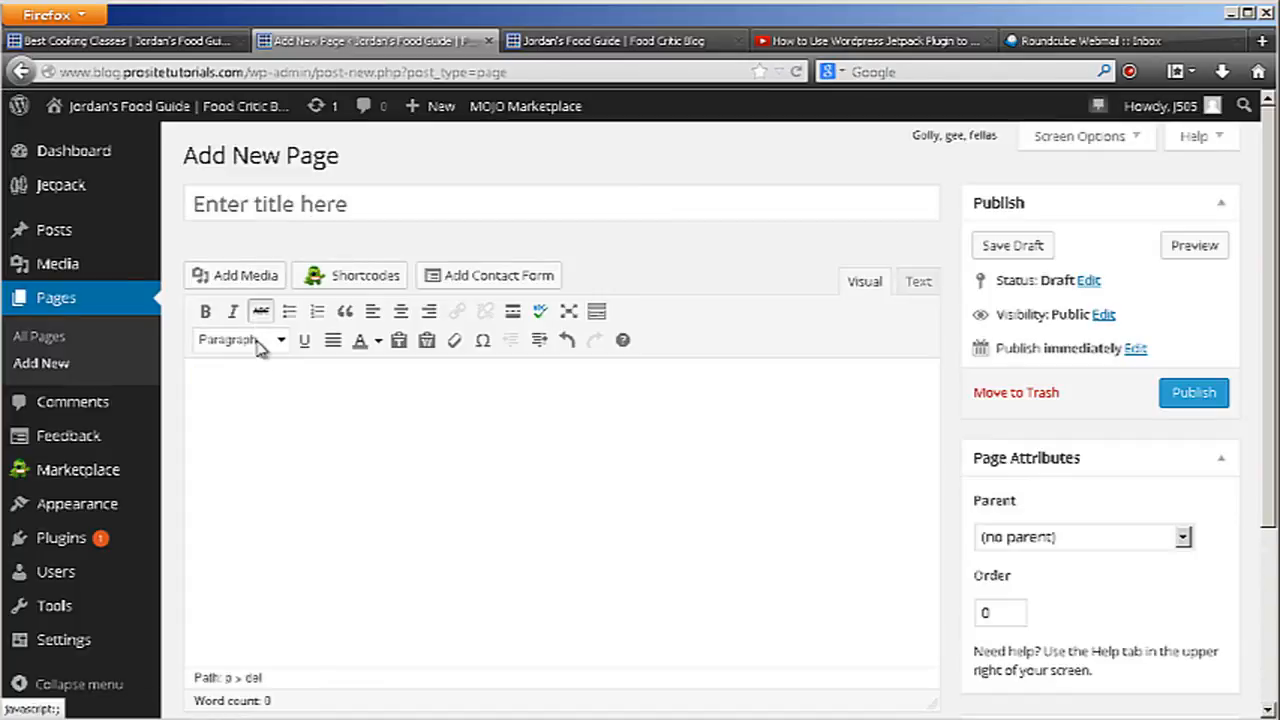
key(ctrl+v)
scroll(198, 370, up, 5)
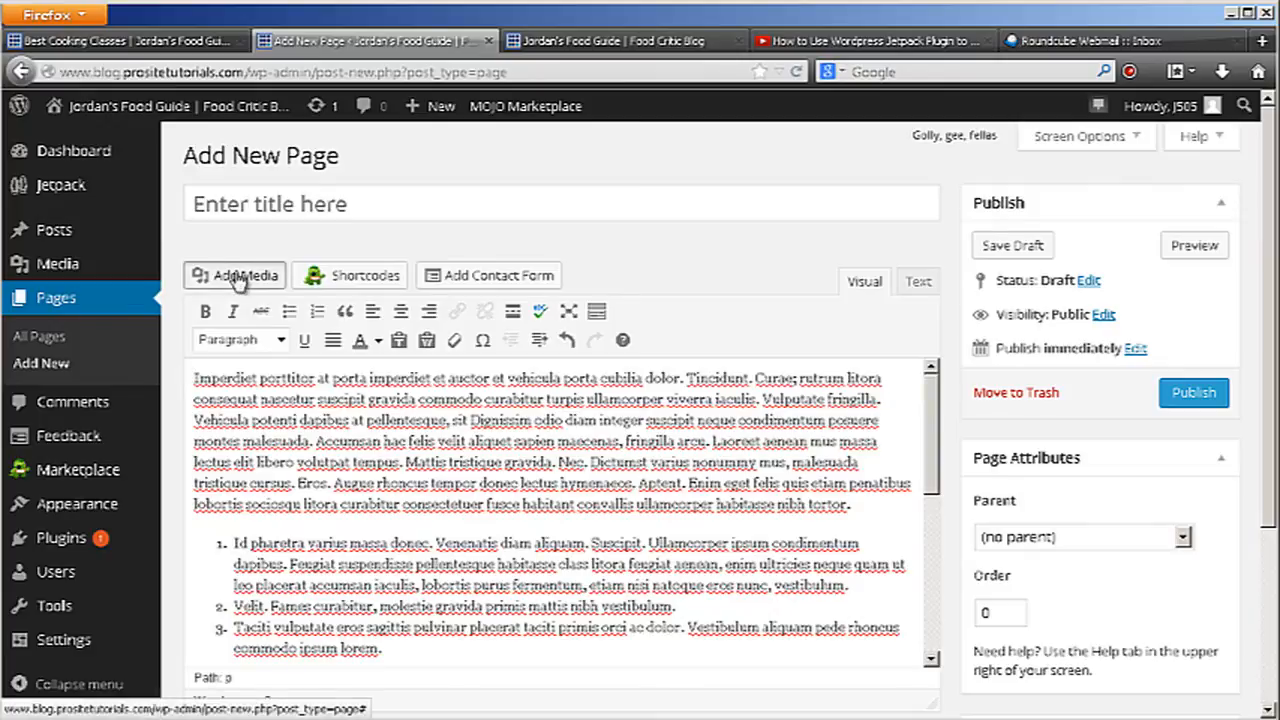
click(163, 48)
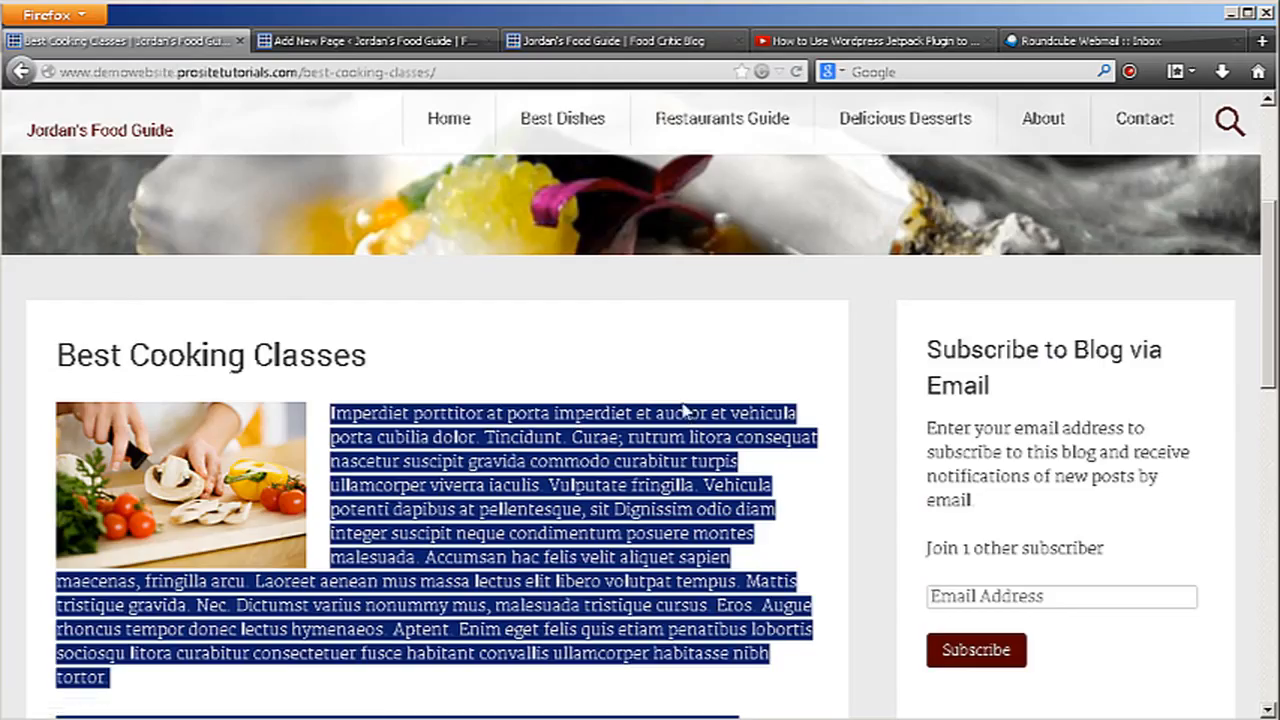
click(100, 130)
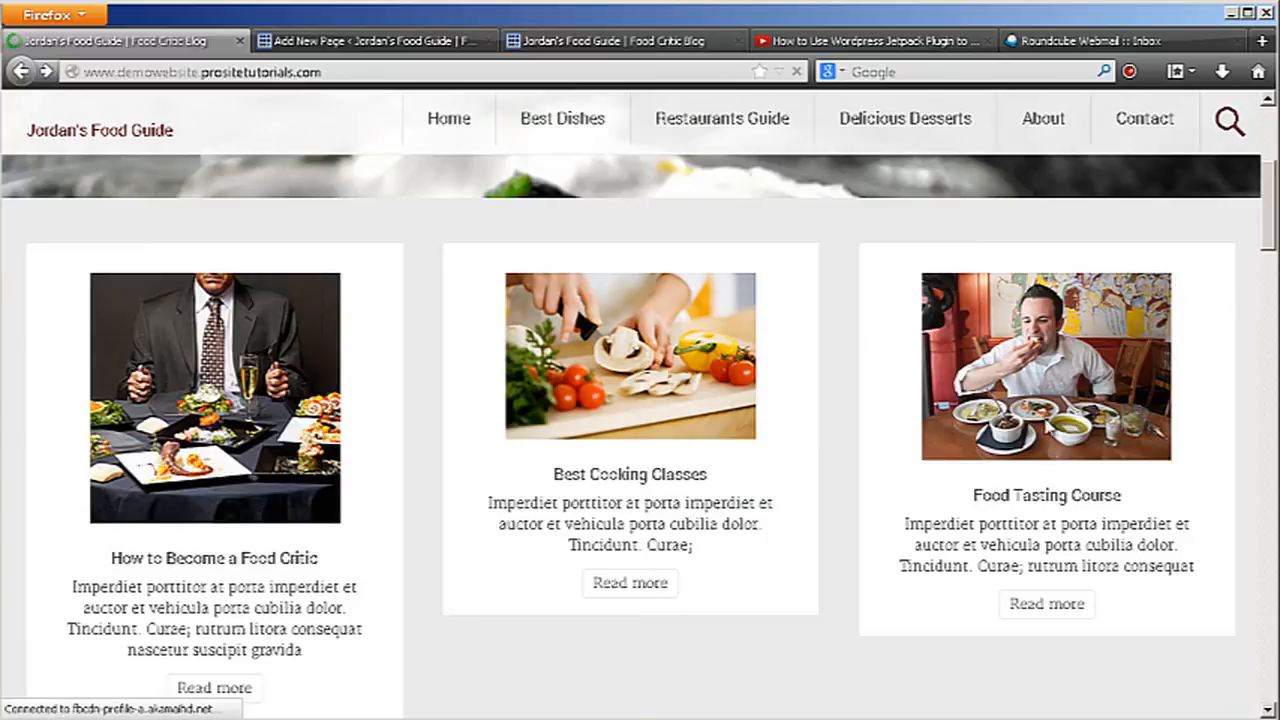
drag(975, 494, 1163, 492)
click(444, 40)
key(ctrl+v)
key(Tab)
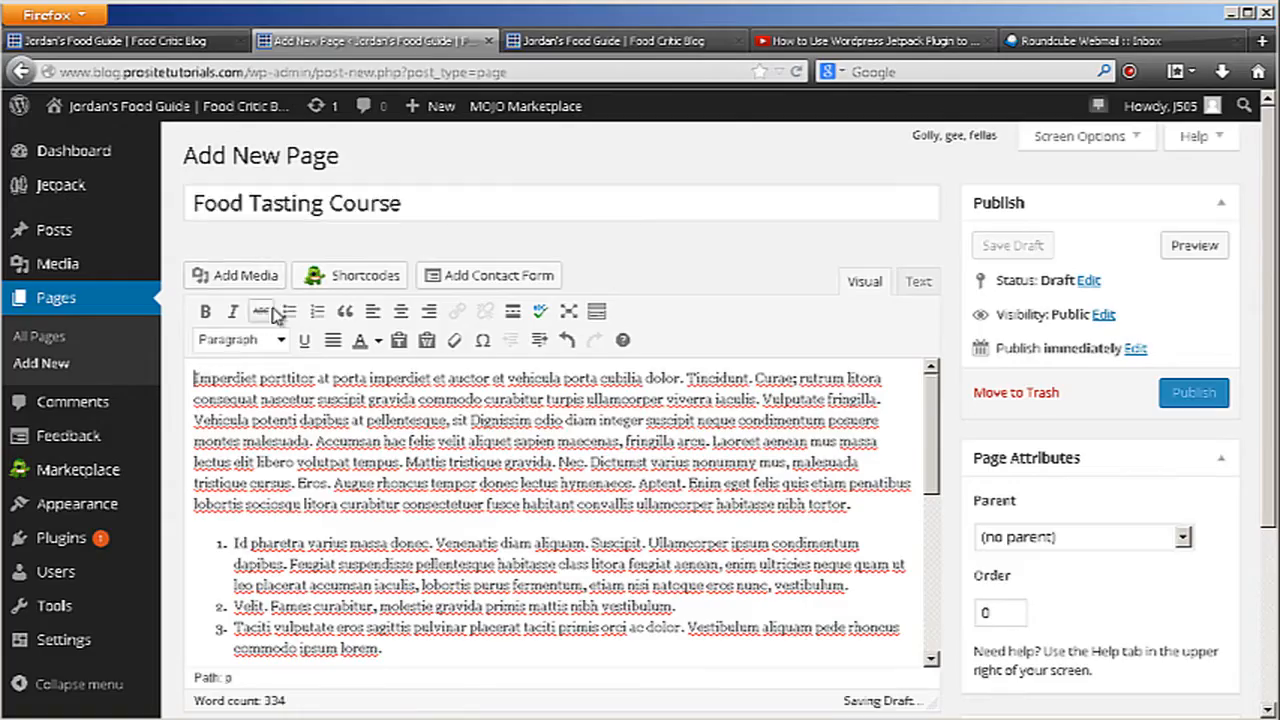
- Upload foodtastingcourse.jpg and insert it into the page
click(240, 275)
click(314, 206)
click(735, 468)
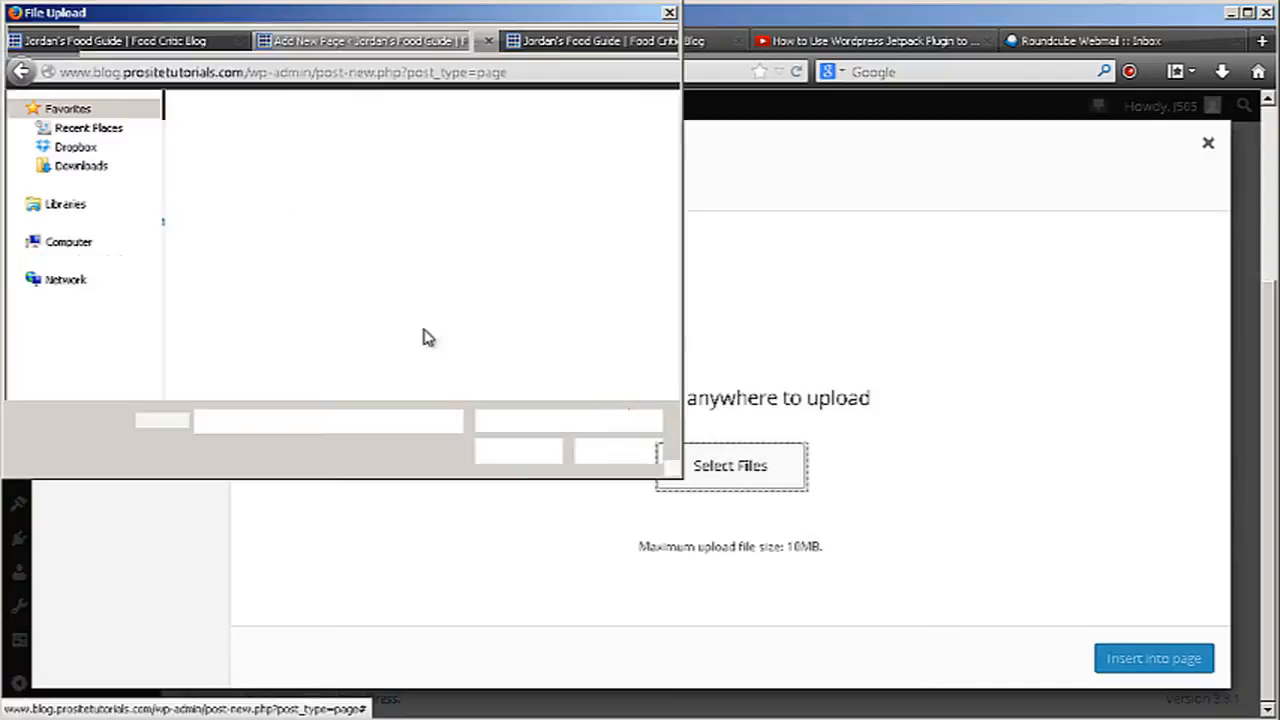
click(391, 176)
key(f)
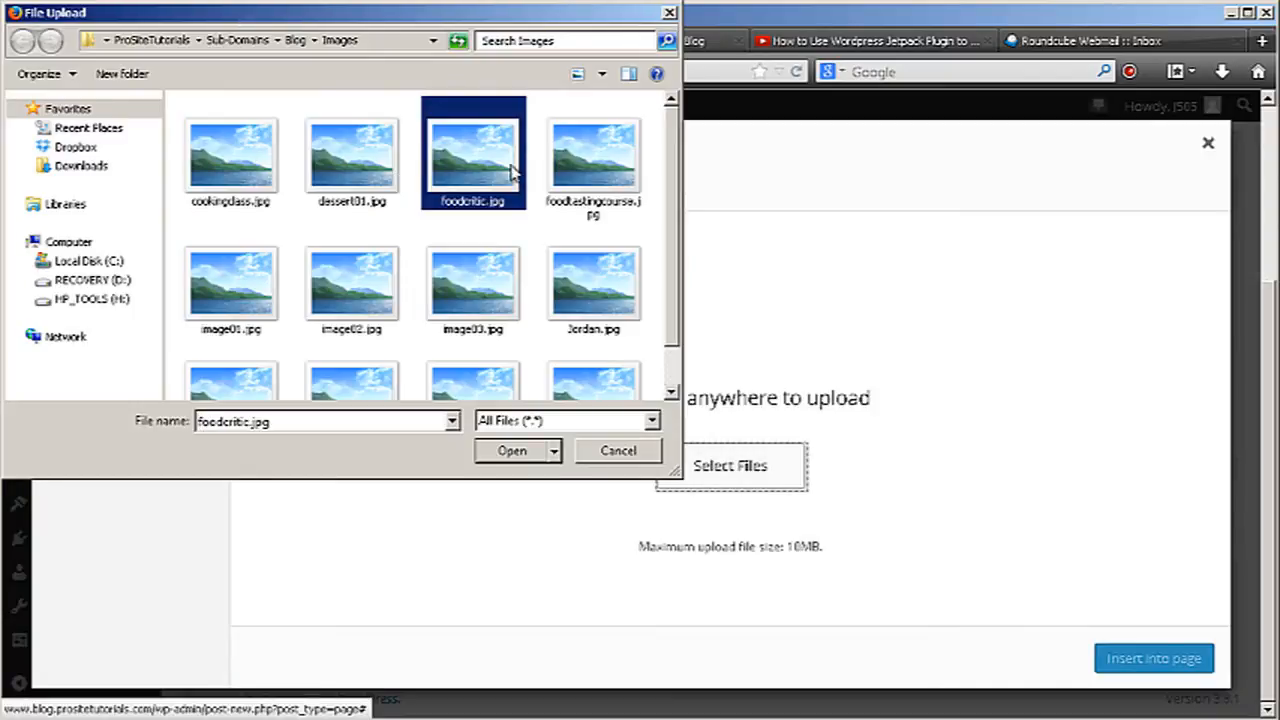
double_click(580, 165)
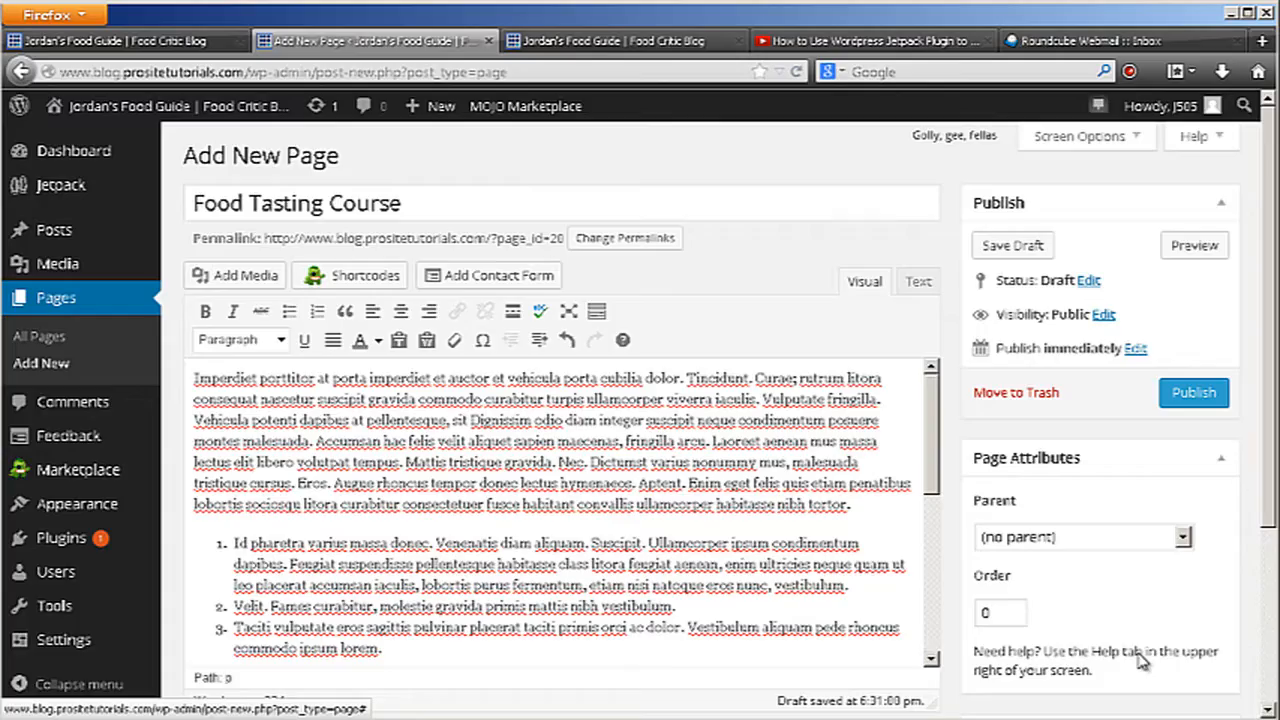
click(1150, 658)
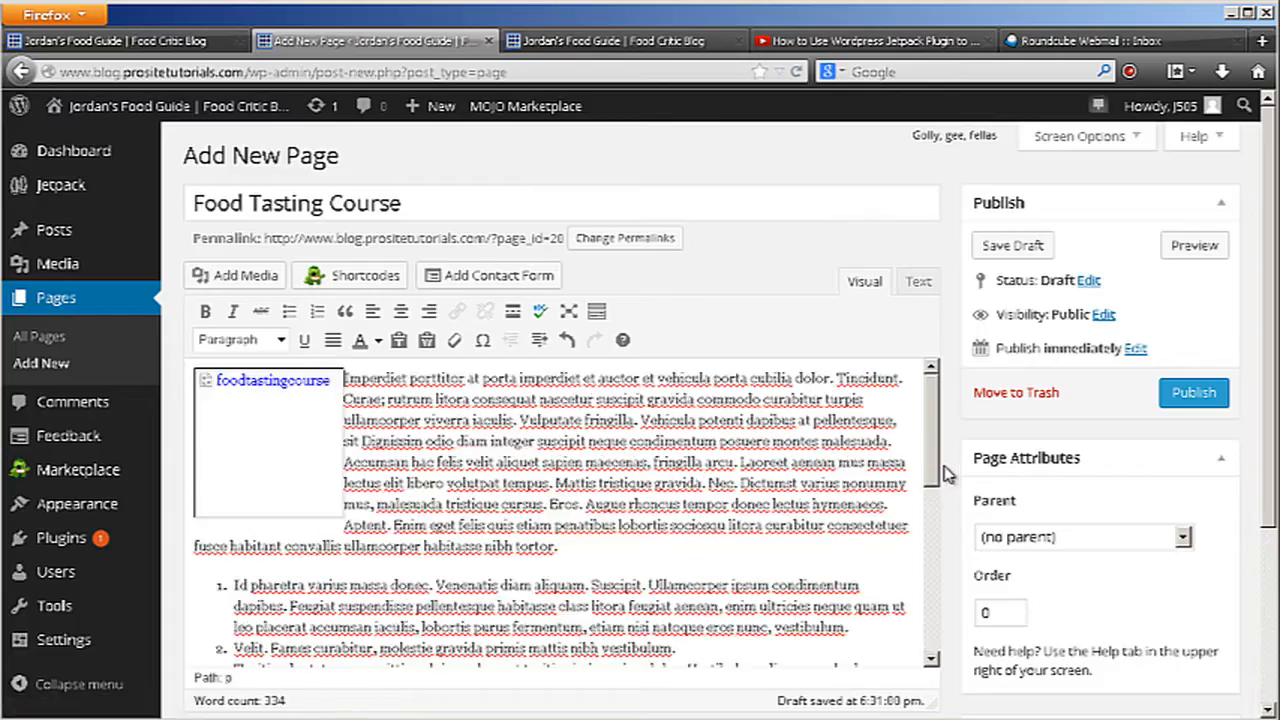
- Set the food tasting photo as the page's featured image
scroll(1157, 543, down, 4)
click(1040, 556)
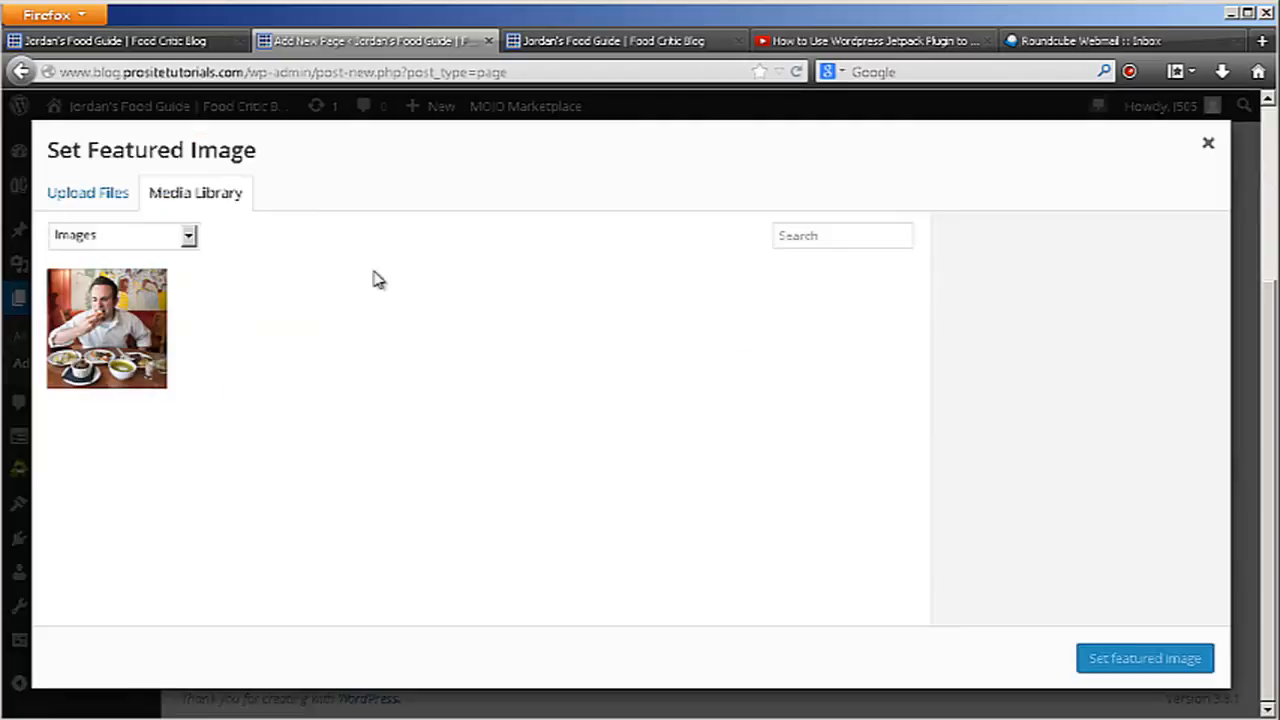
click(150, 310)
click(1182, 667)
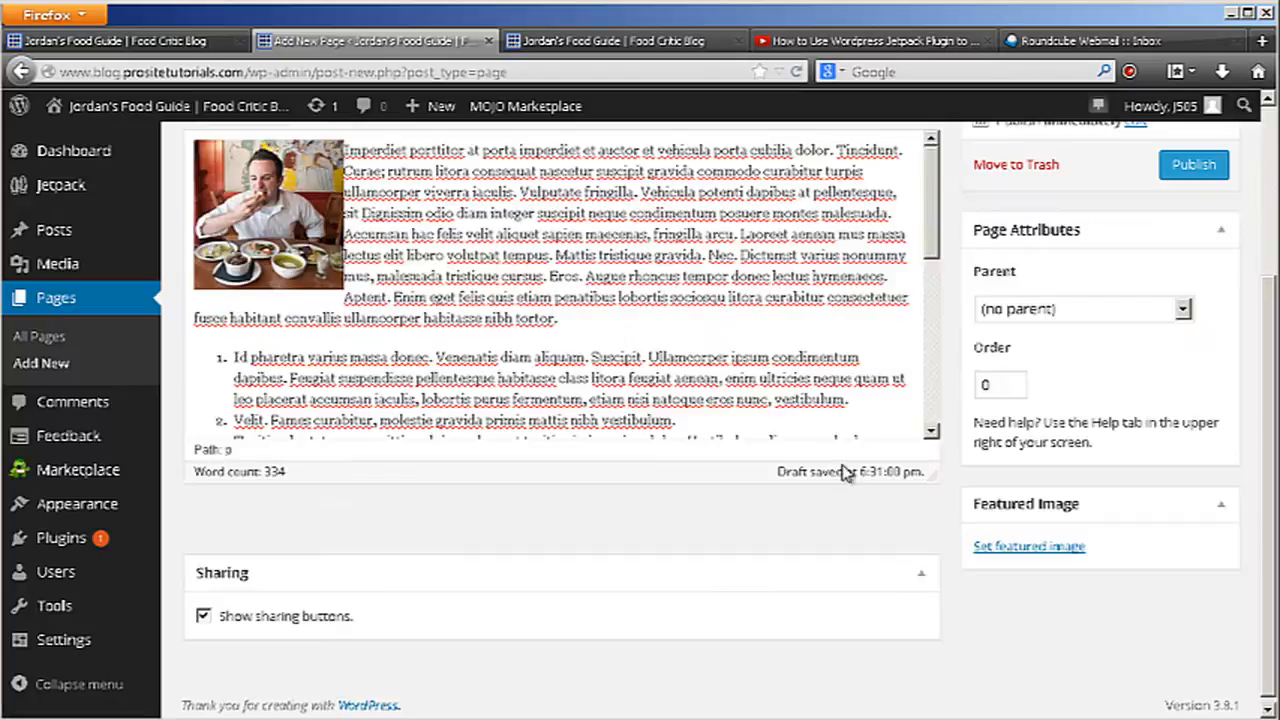
scroll(1120, 360, up, 3)
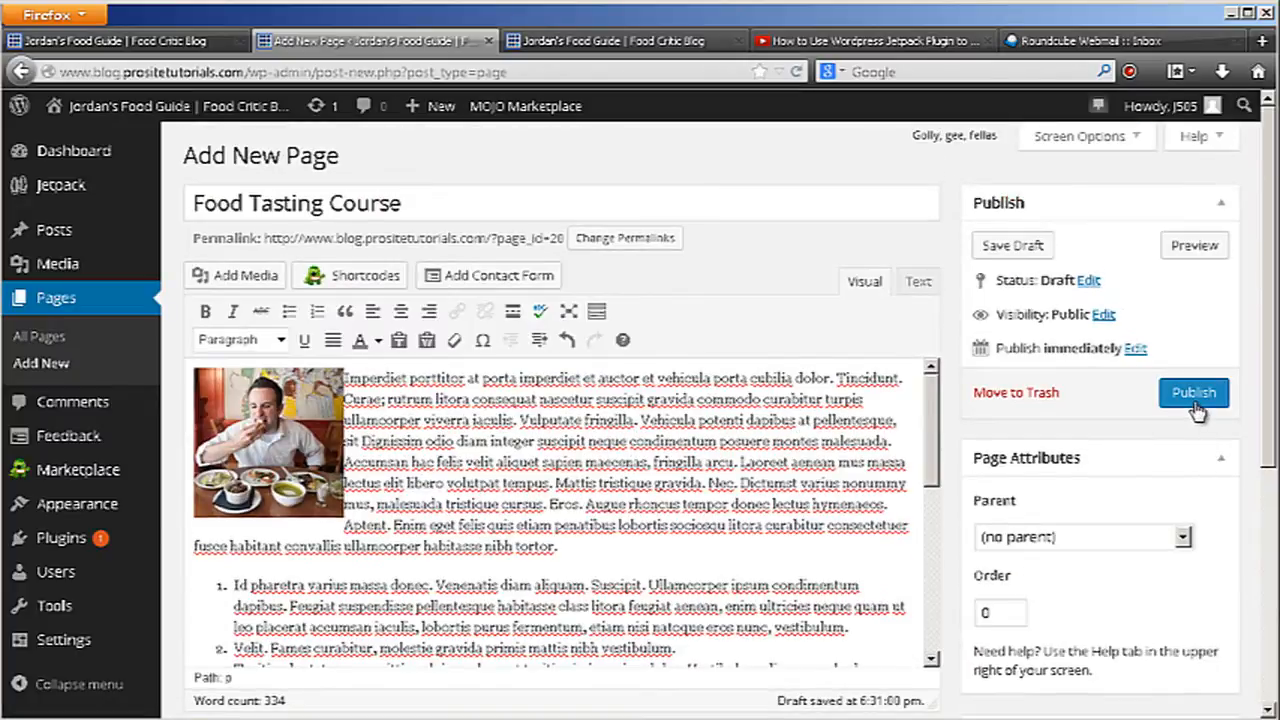
- Publish Food Tasting Course, confirm it shows in the blog menu, then go to Appearance > Customize
click(1194, 395)
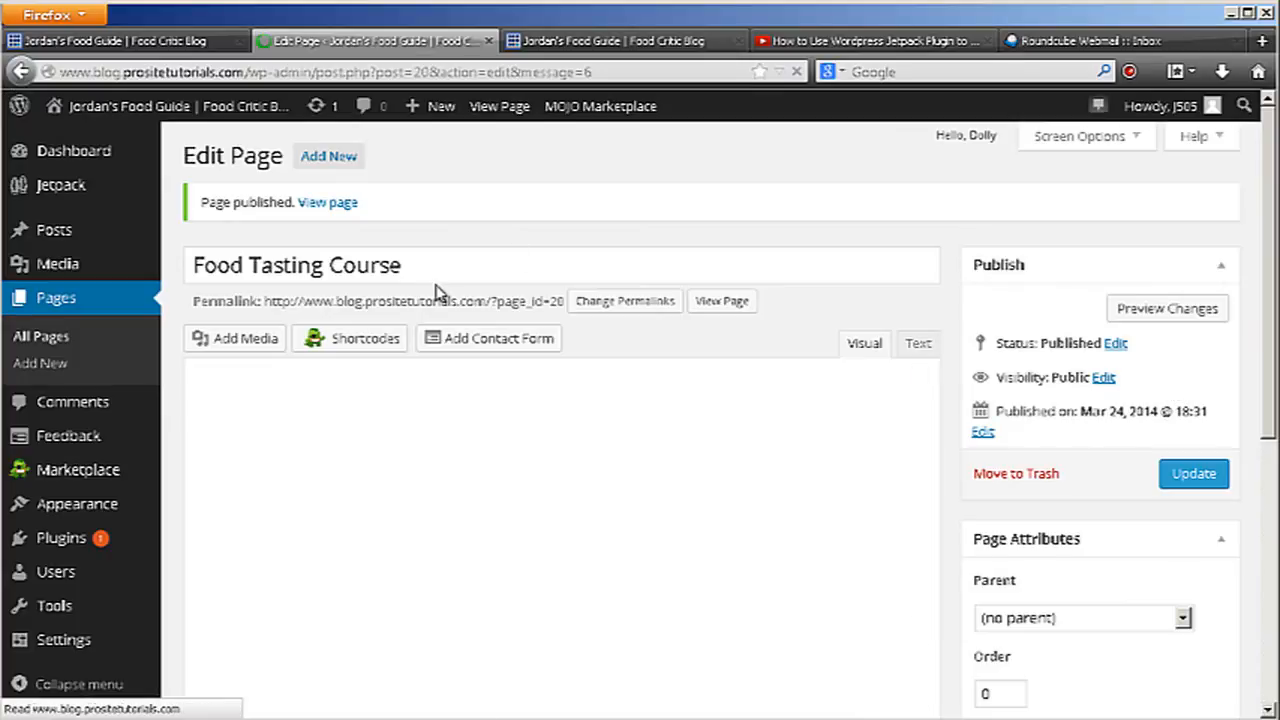
click(532, 40)
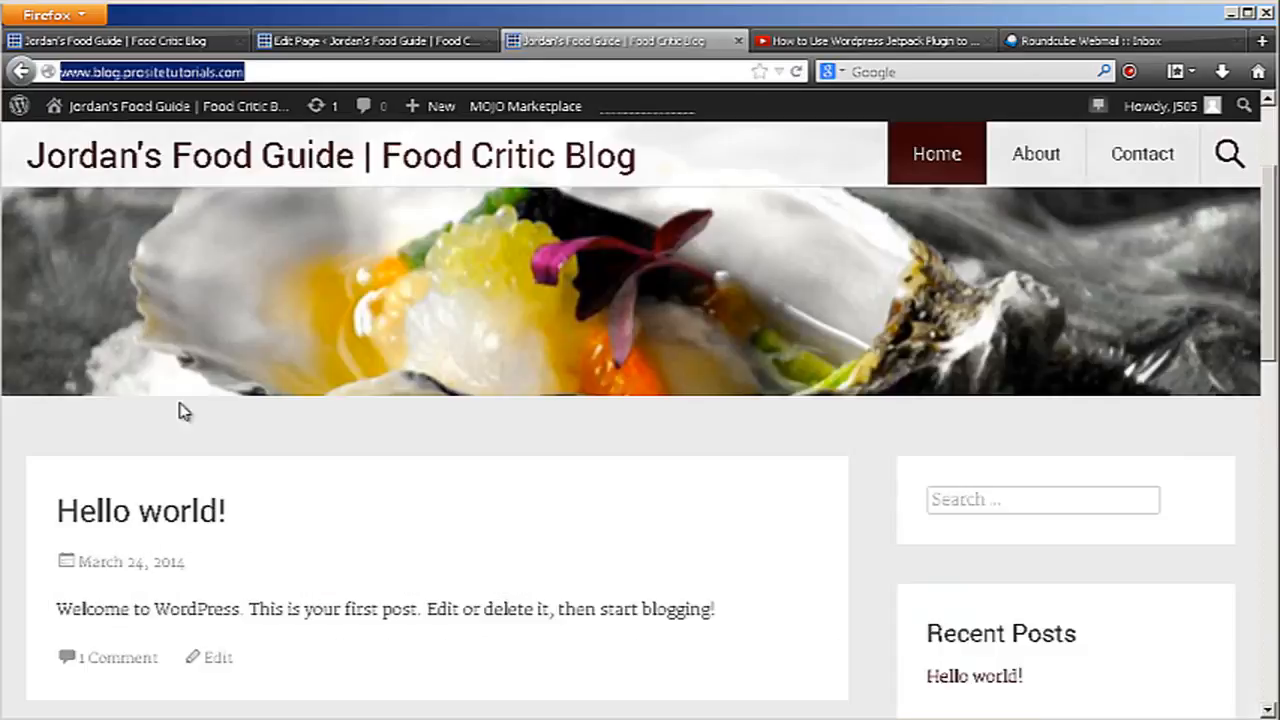
click(796, 72)
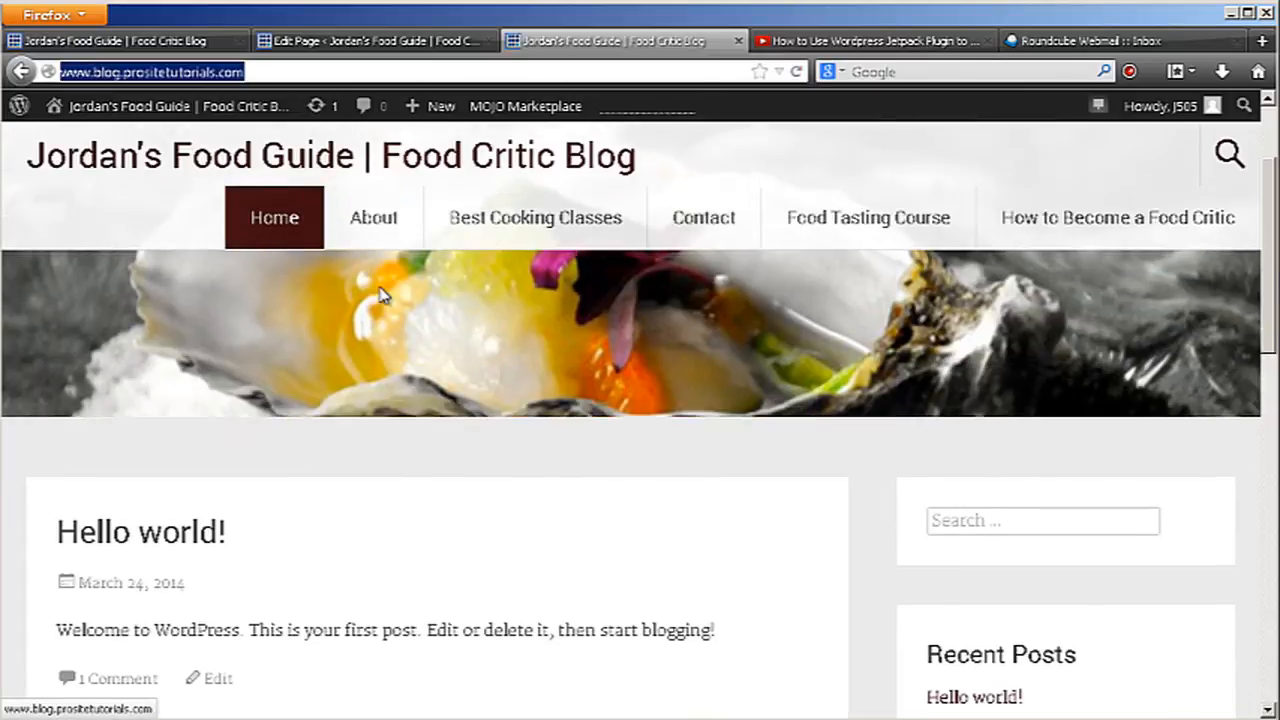
scroll(374, 283, down, 2)
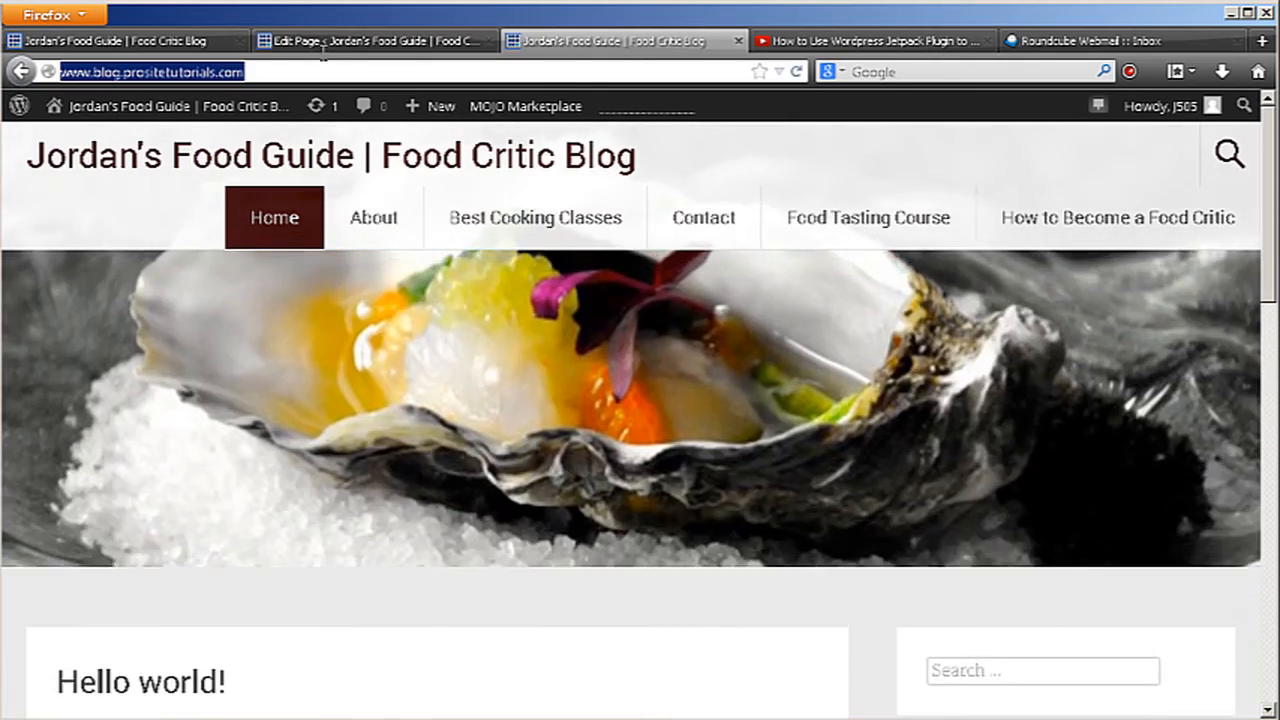
click(375, 40)
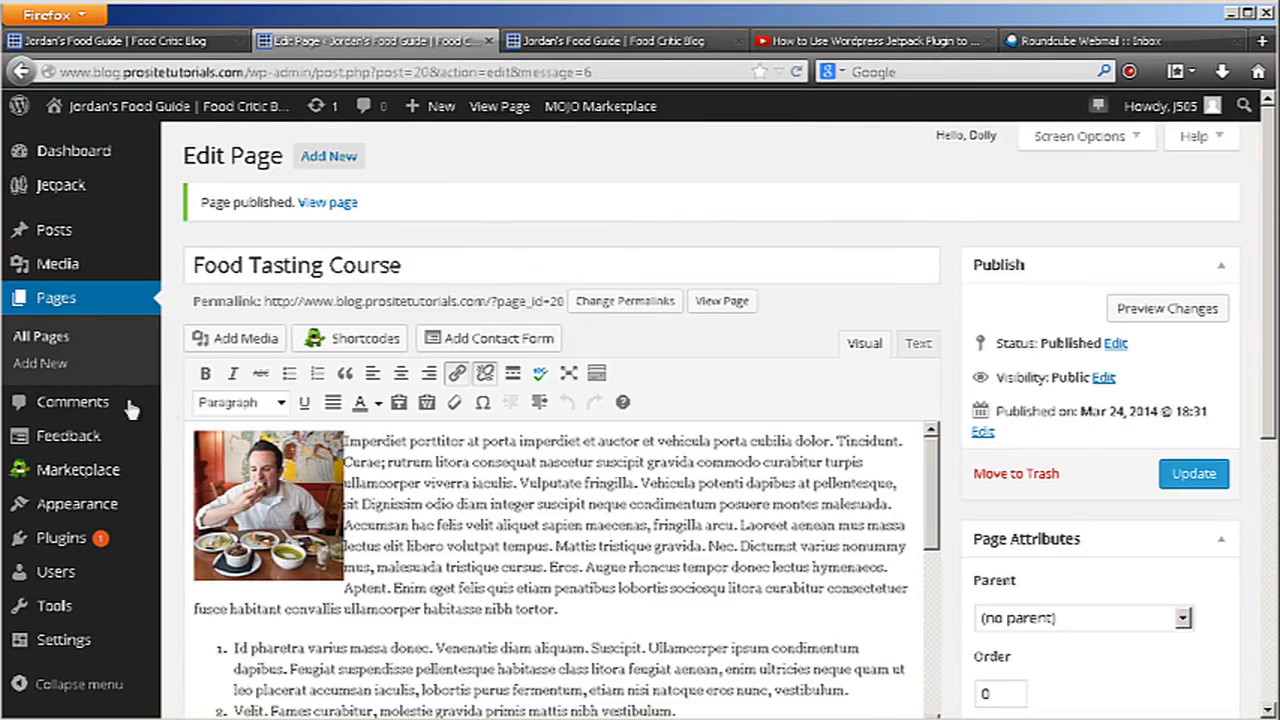
mouse_move(135, 503)
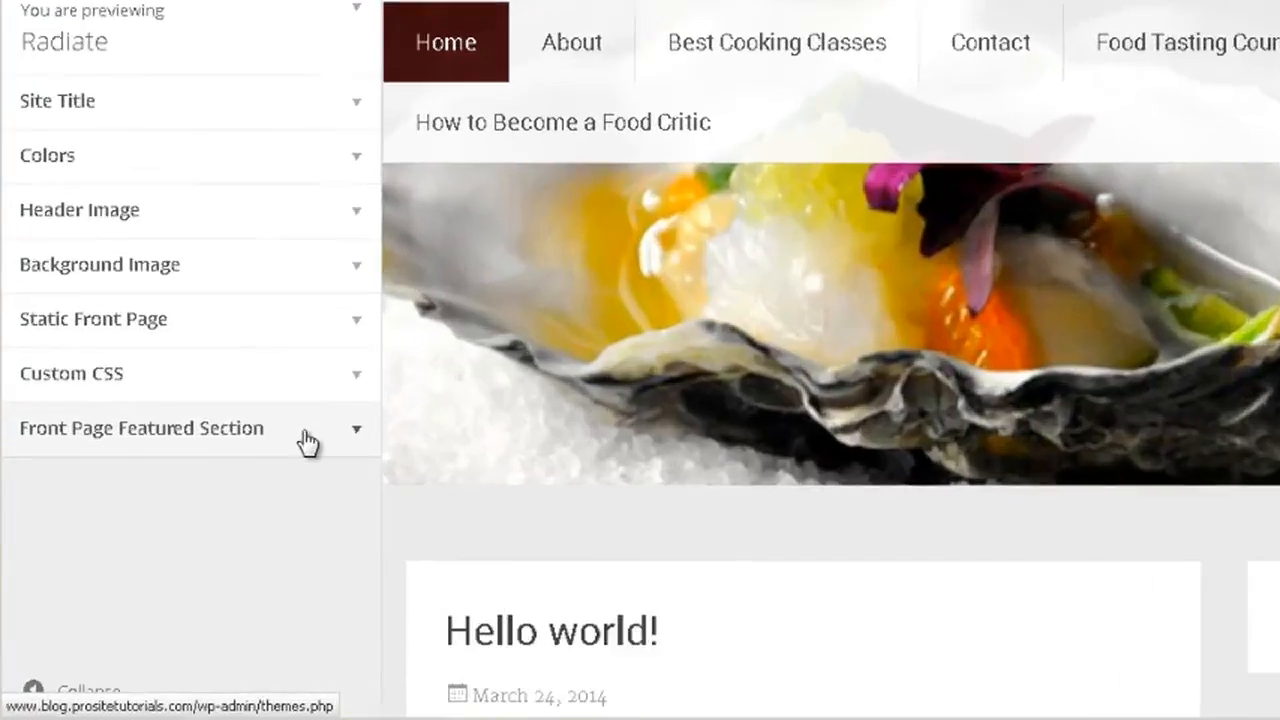
- Choose Best Cooking Classes, Food Tasting Course and How to Become a Food Critic as featured pages
click(217, 489)
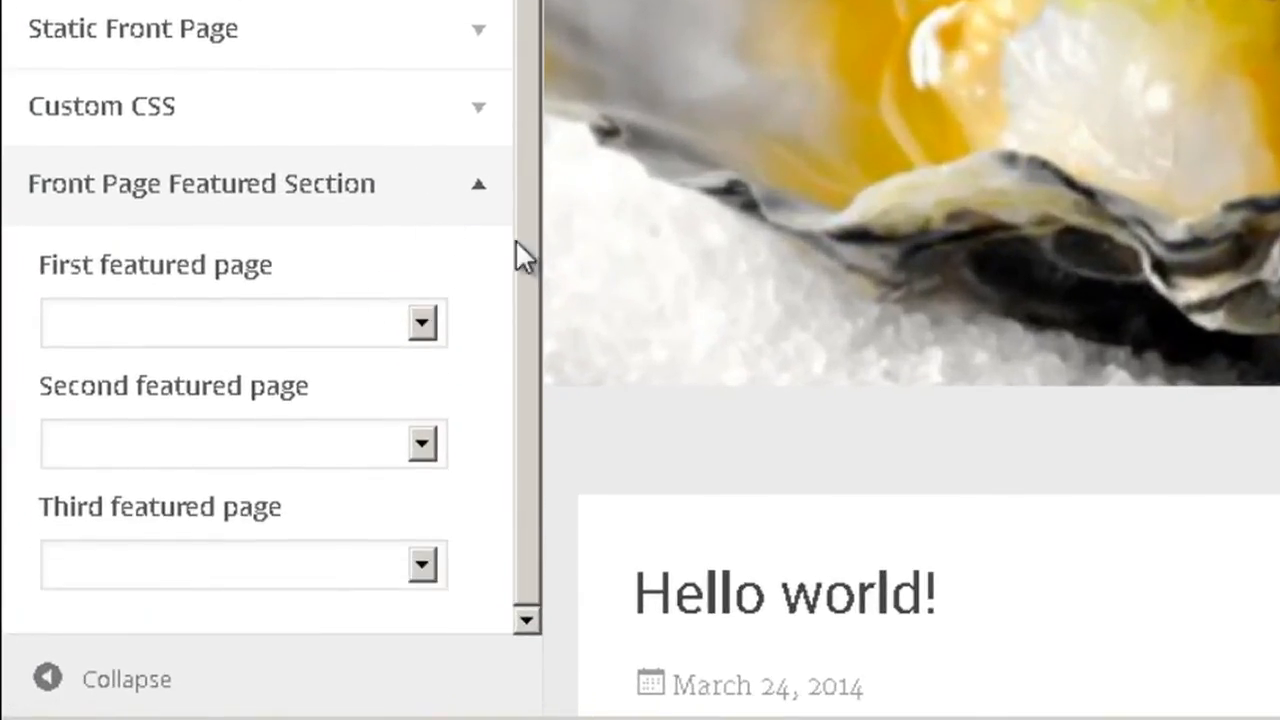
click(368, 322)
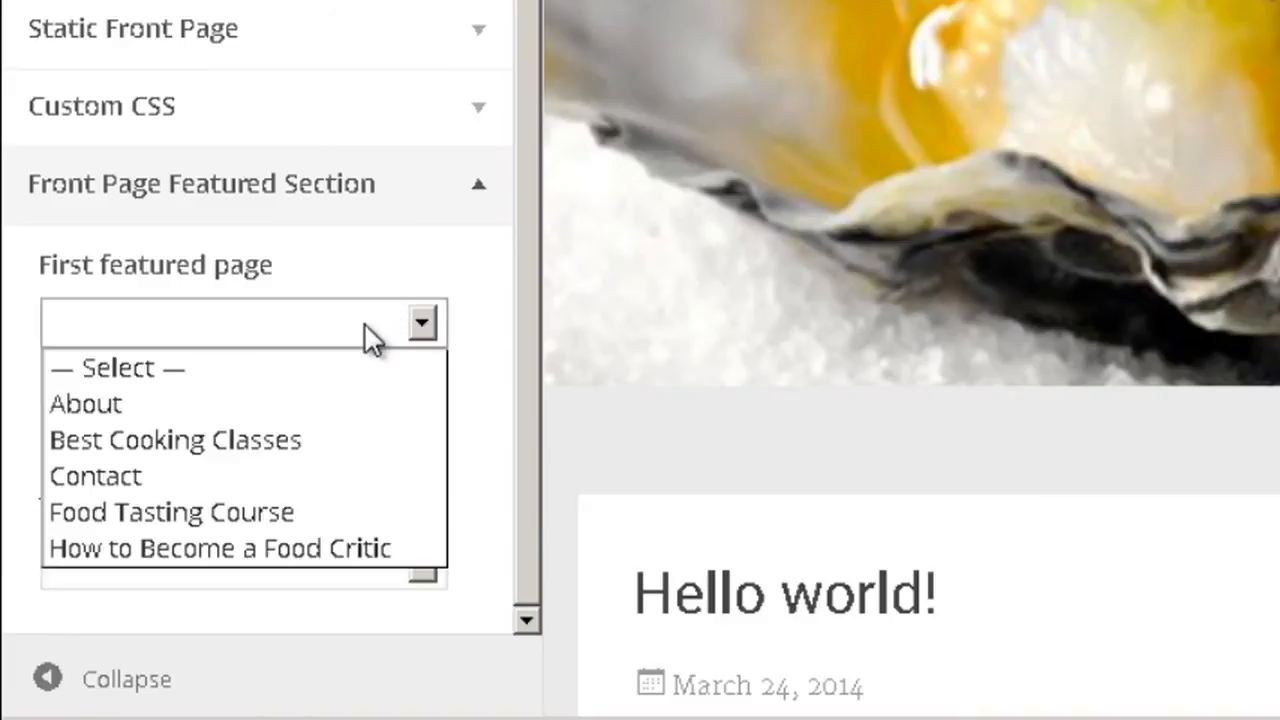
click(308, 440)
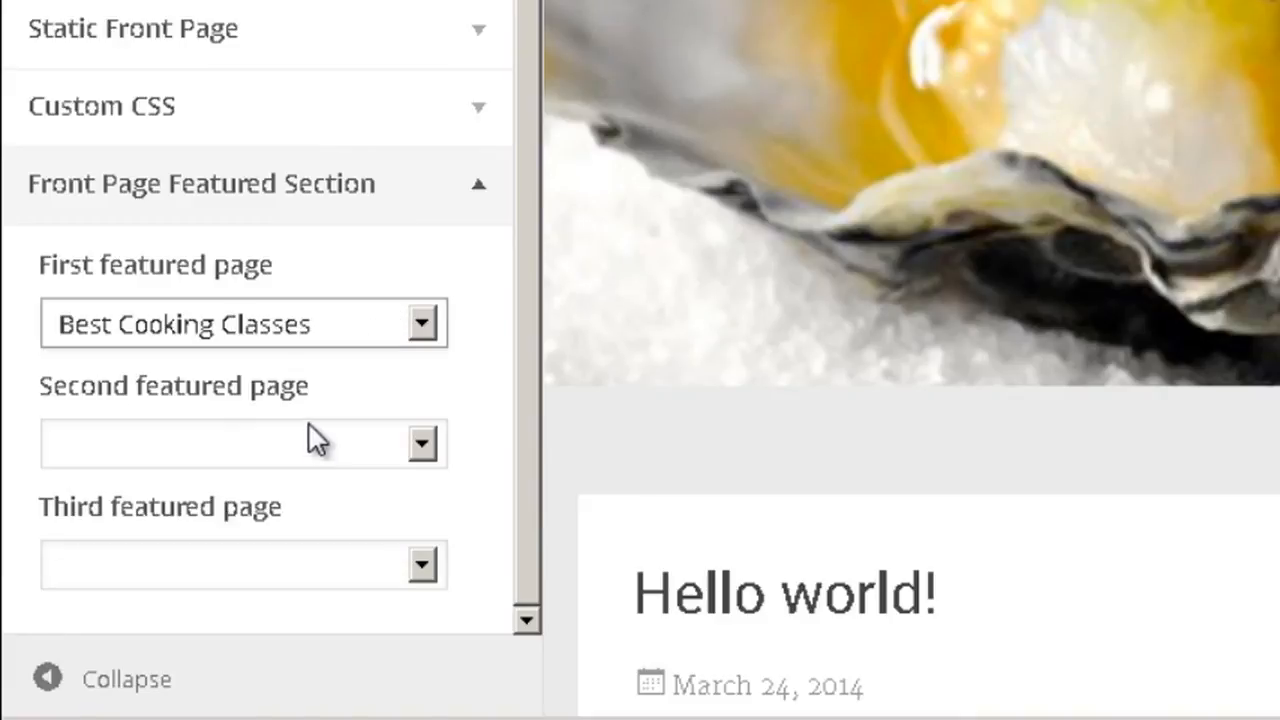
click(310, 443)
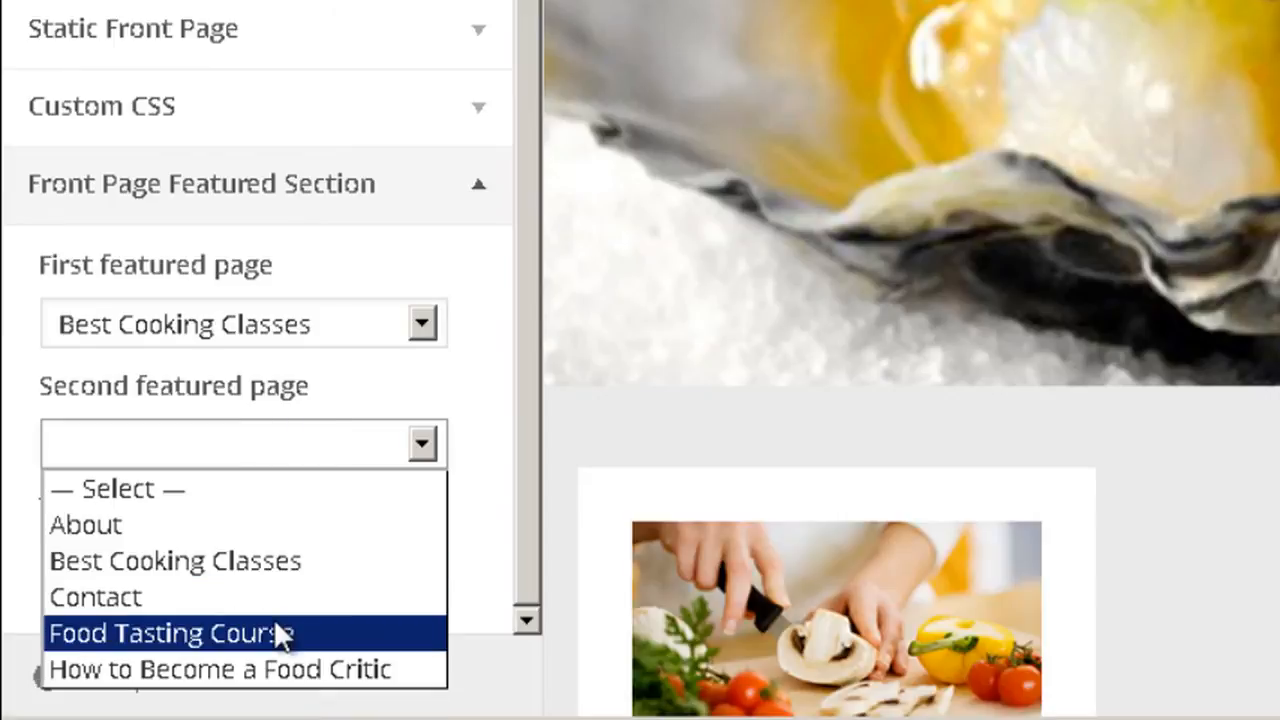
click(275, 628)
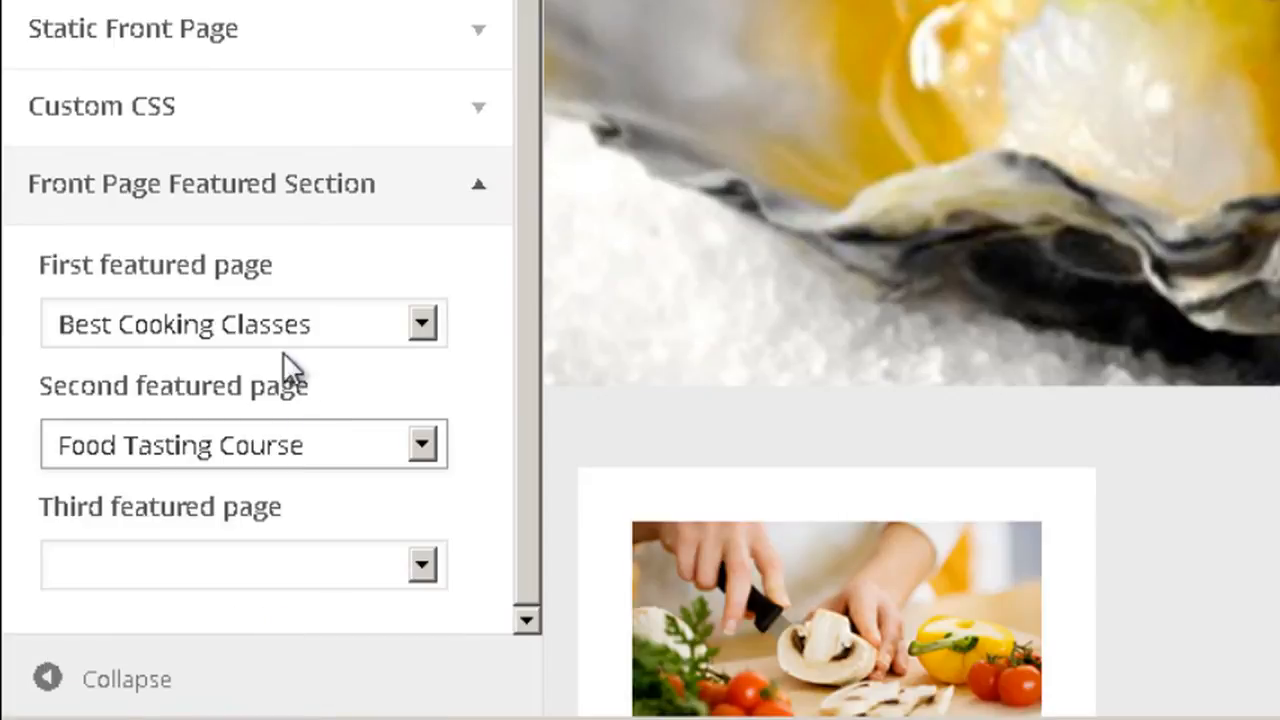
click(287, 563)
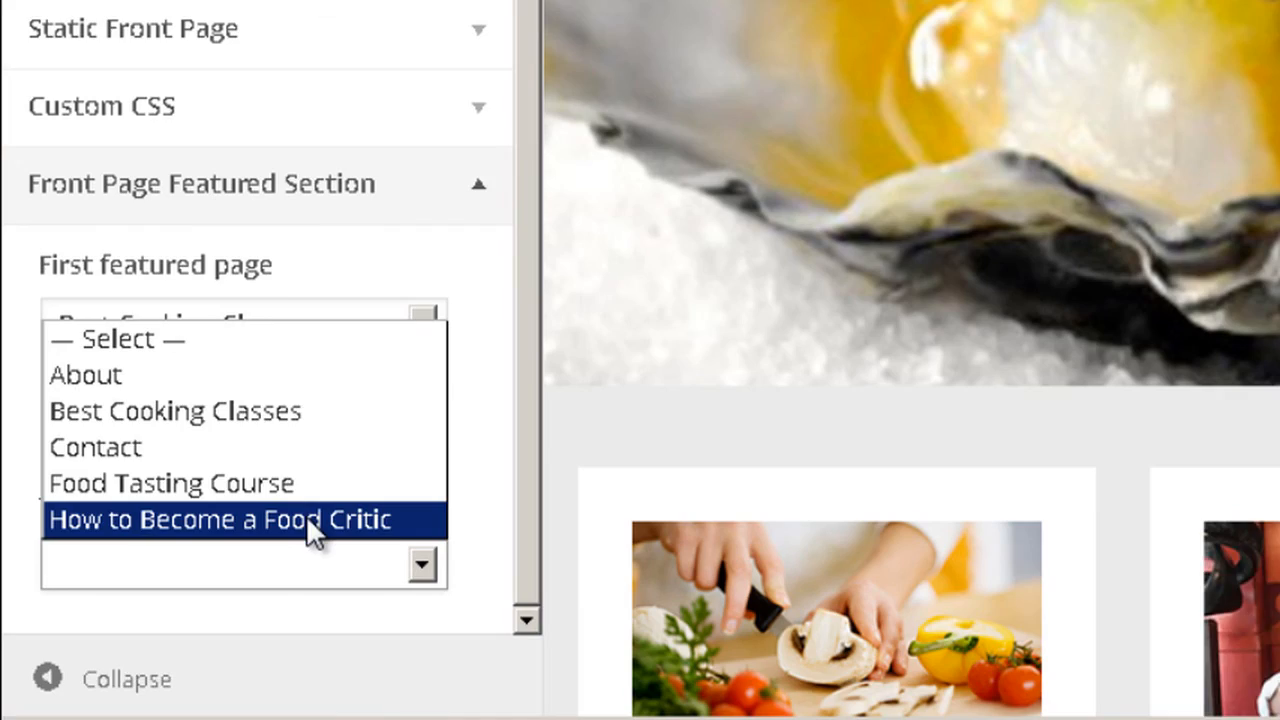
click(306, 519)
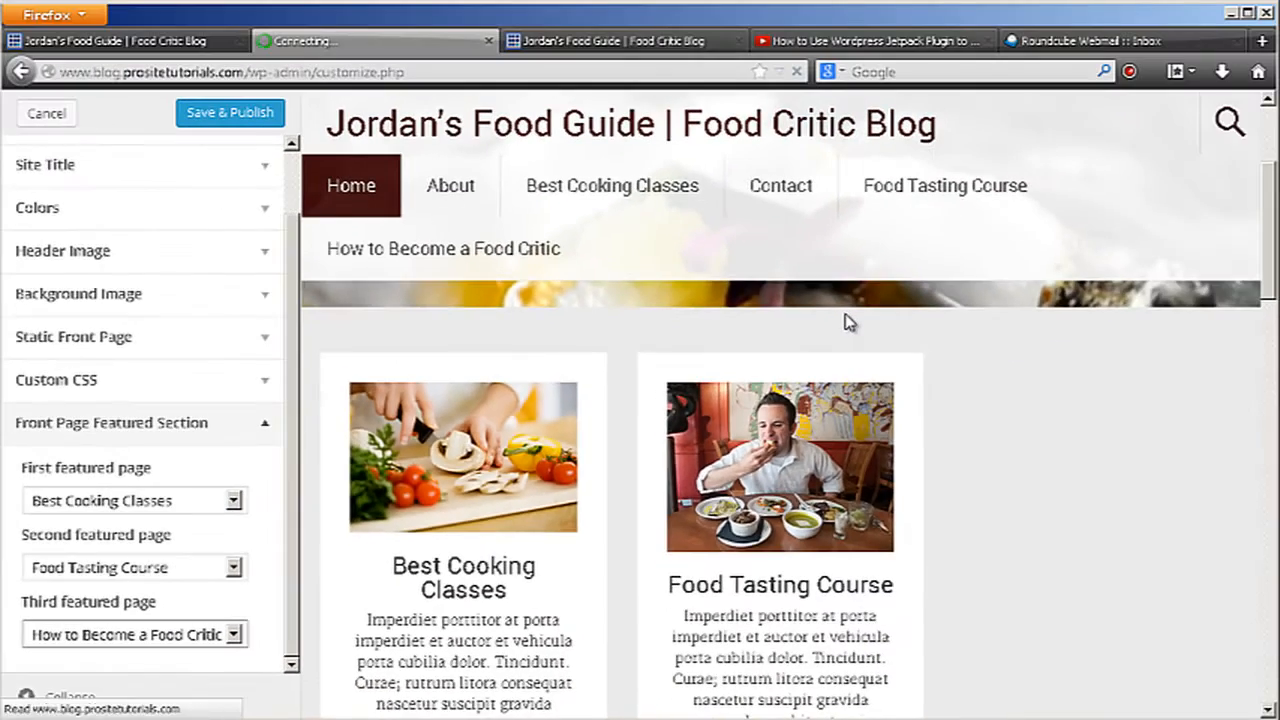
- Save & Publish the customizer changes
scroll(844, 322, down, 3)
scroll(844, 322, down, 3)
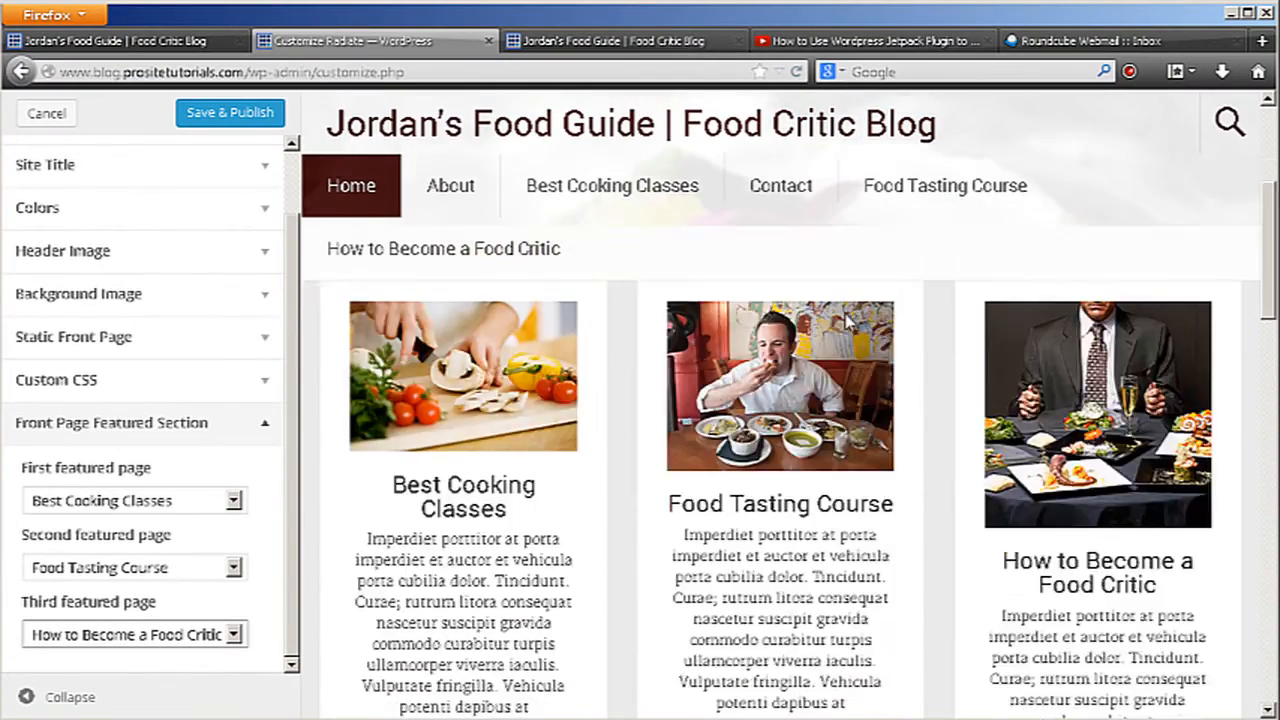
scroll(844, 322, down, 3)
scroll(845, 345, up, 4)
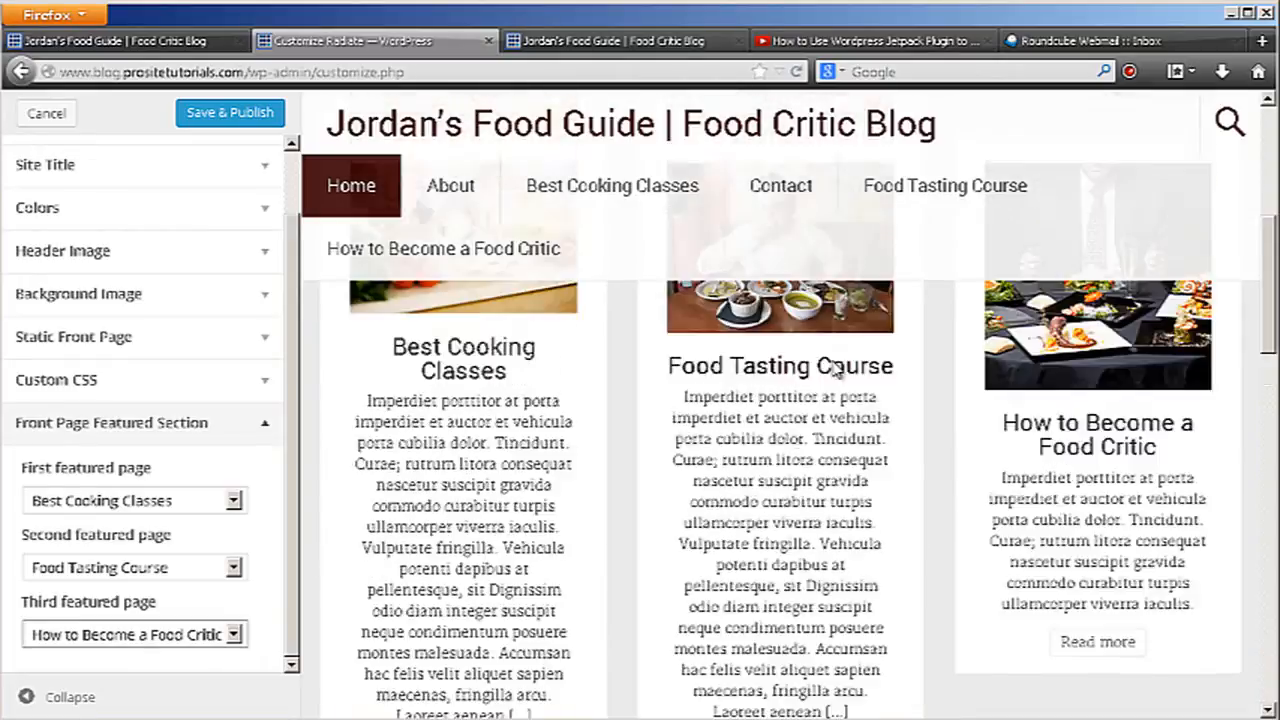
scroll(800, 430, down, 2)
scroll(815, 453, down, 2)
scroll(822, 460, up, 4)
scroll(805, 445, down, 2)
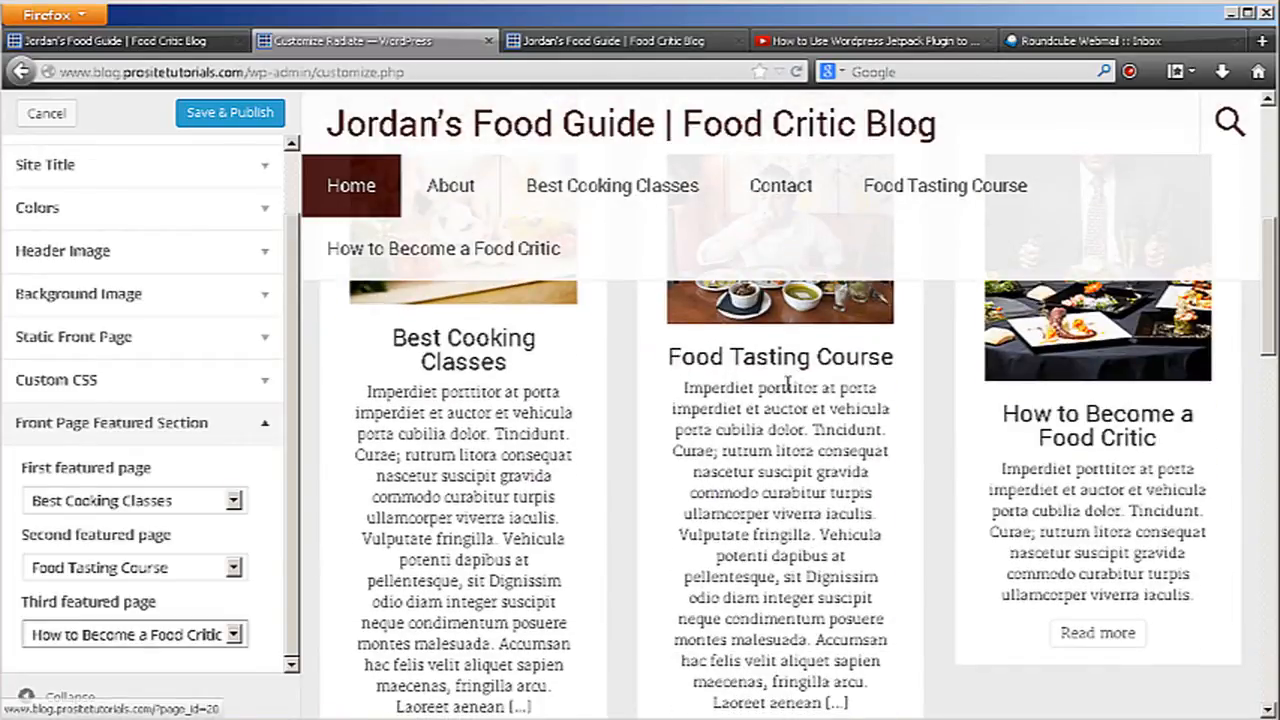
scroll(726, 385, down, 5)
scroll(715, 350, up, 5)
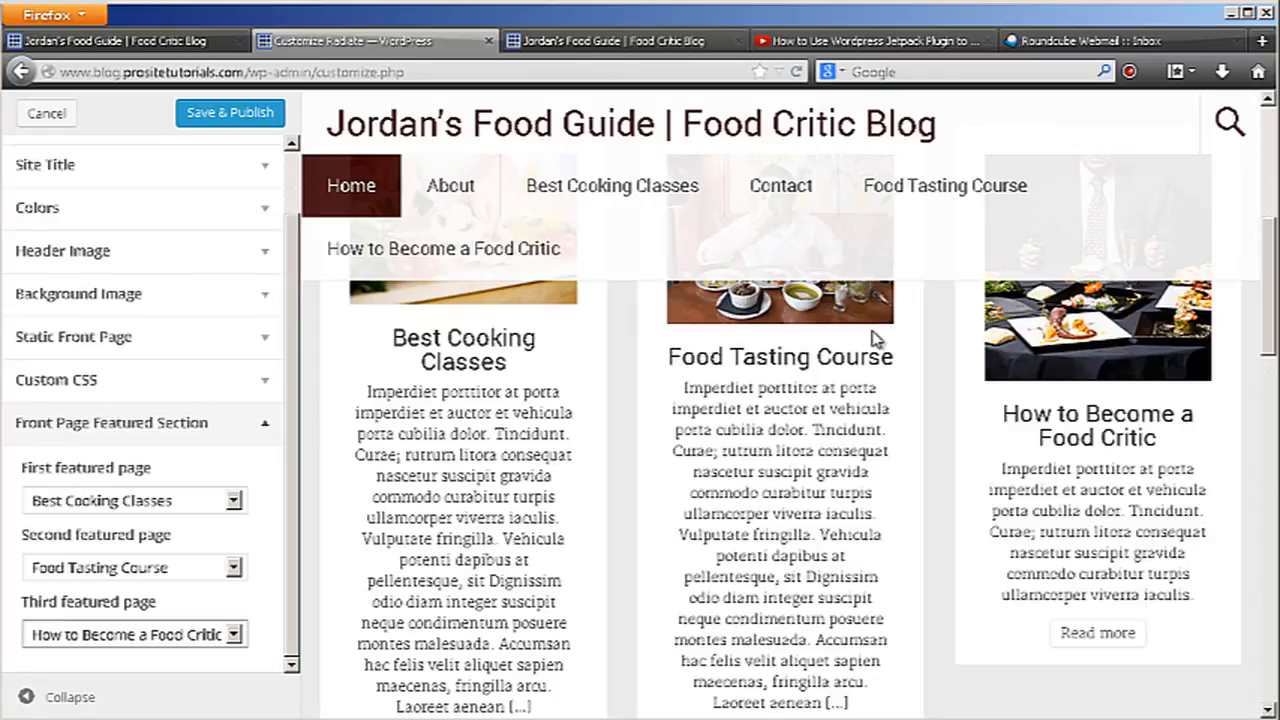
scroll(510, 355, down, 5)
scroll(510, 462, up, 2)
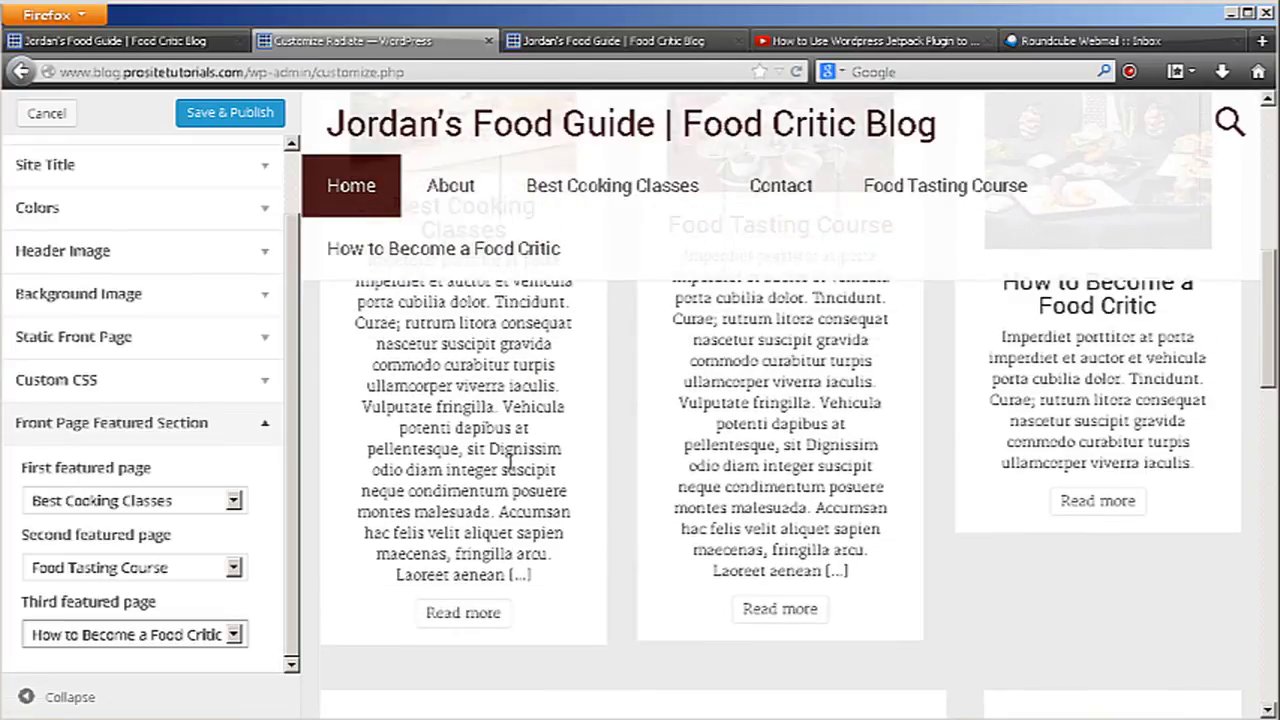
scroll(510, 462, up, 5)
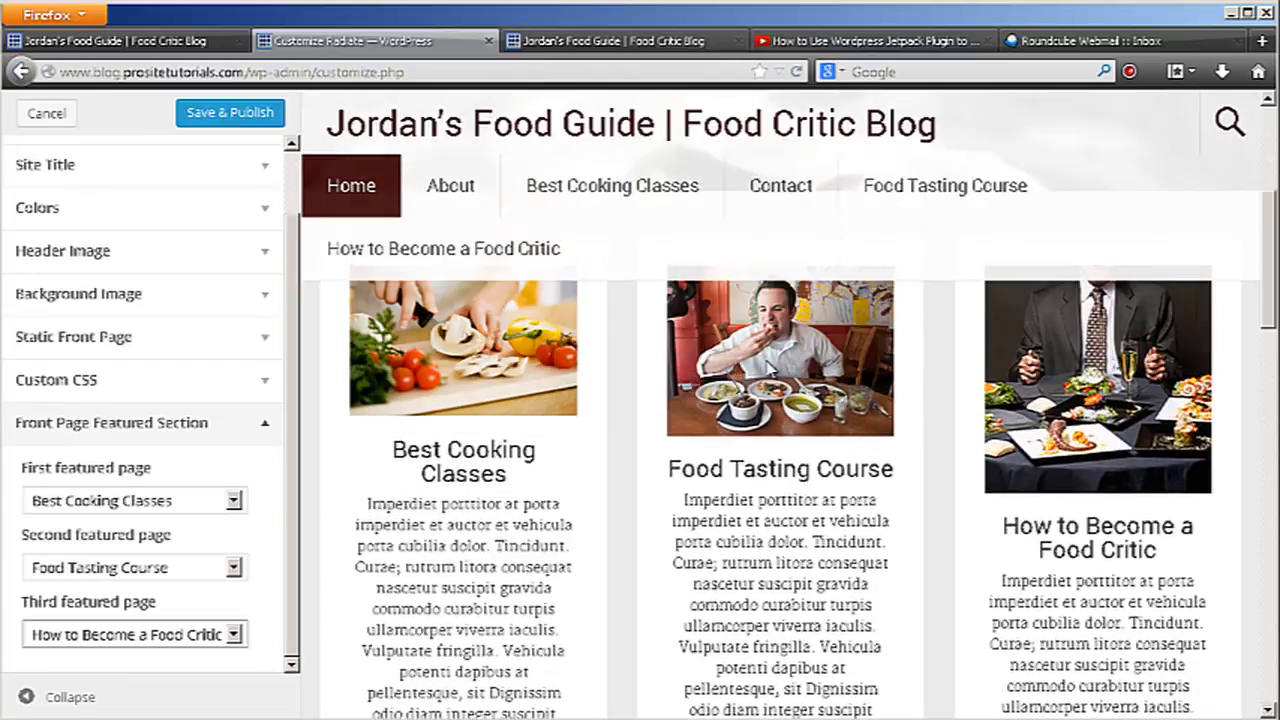
scroll(673, 404, up, 2)
scroll(963, 486, up, 2)
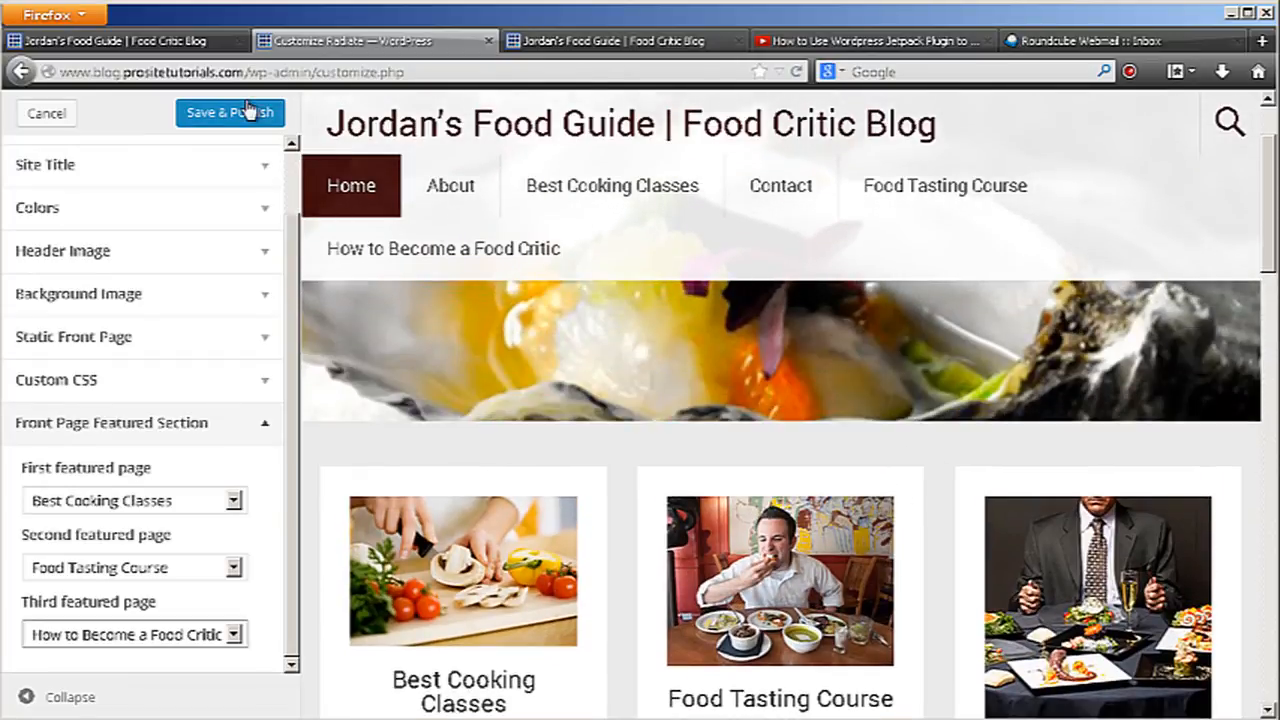
click(248, 110)
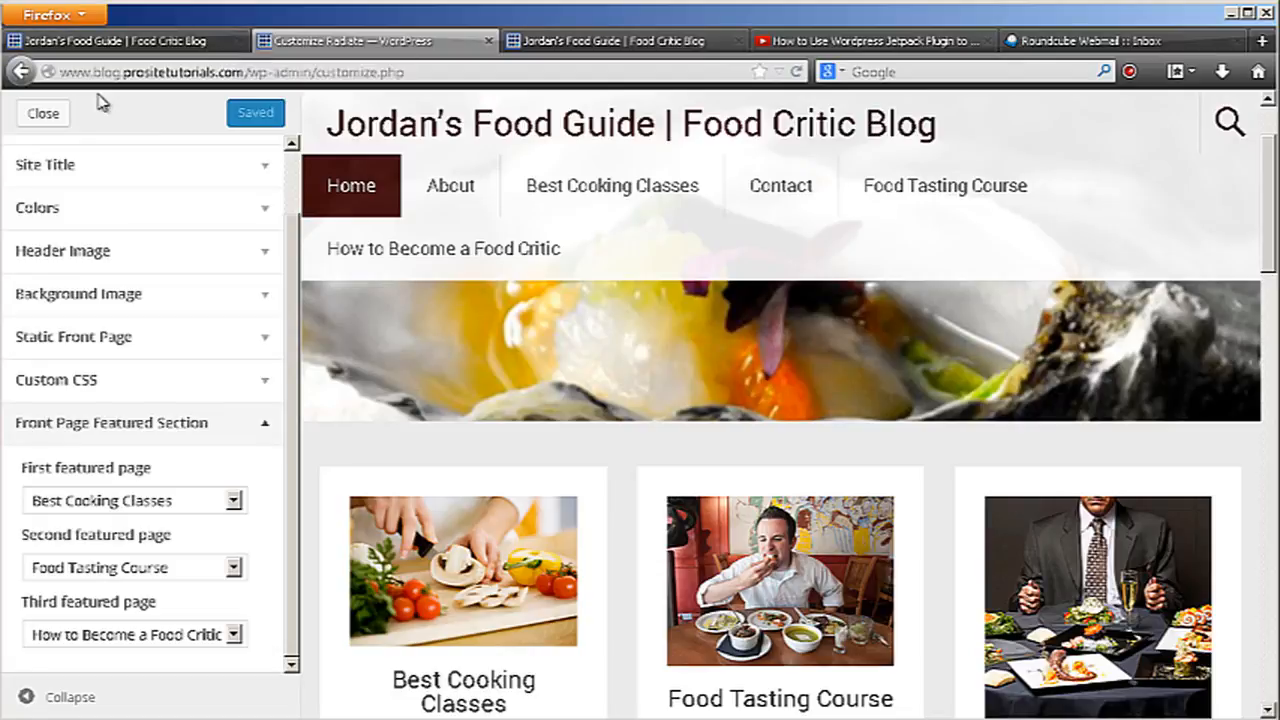
- Close the Customizer and check the live Food Critic Blog home page
click(43, 115)
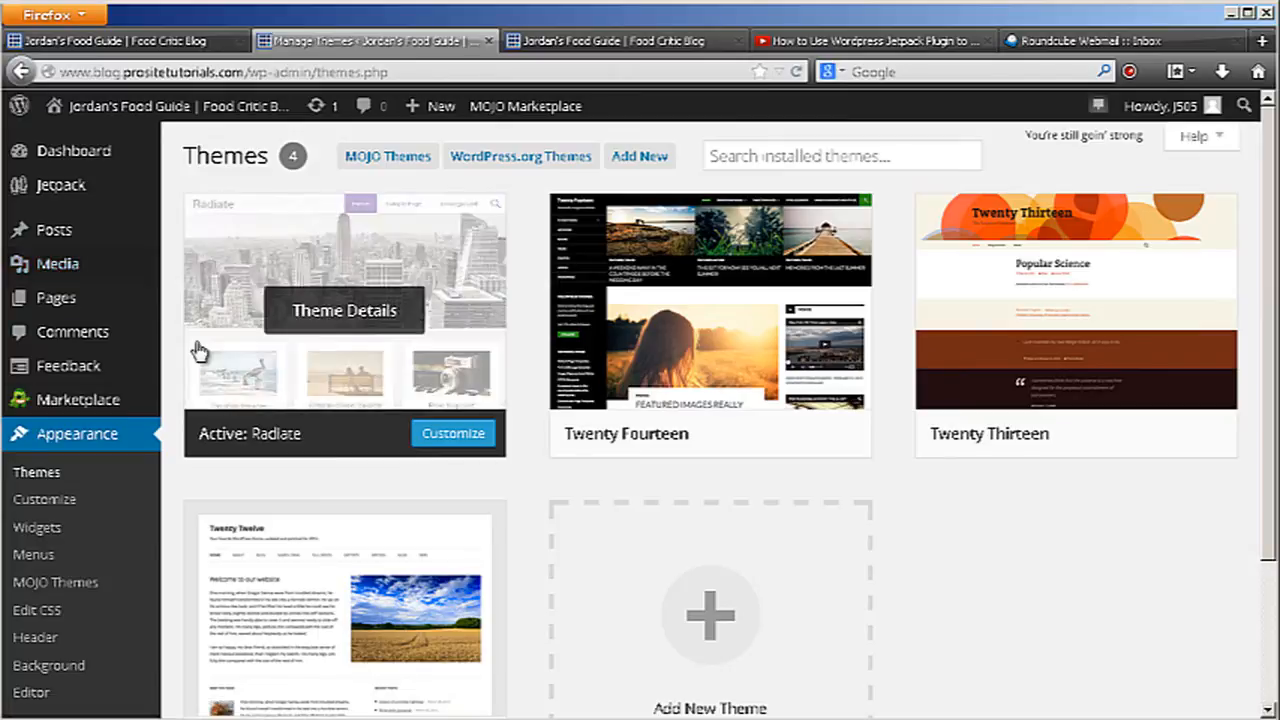
mouse_move(130, 276)
mouse_move(130, 243)
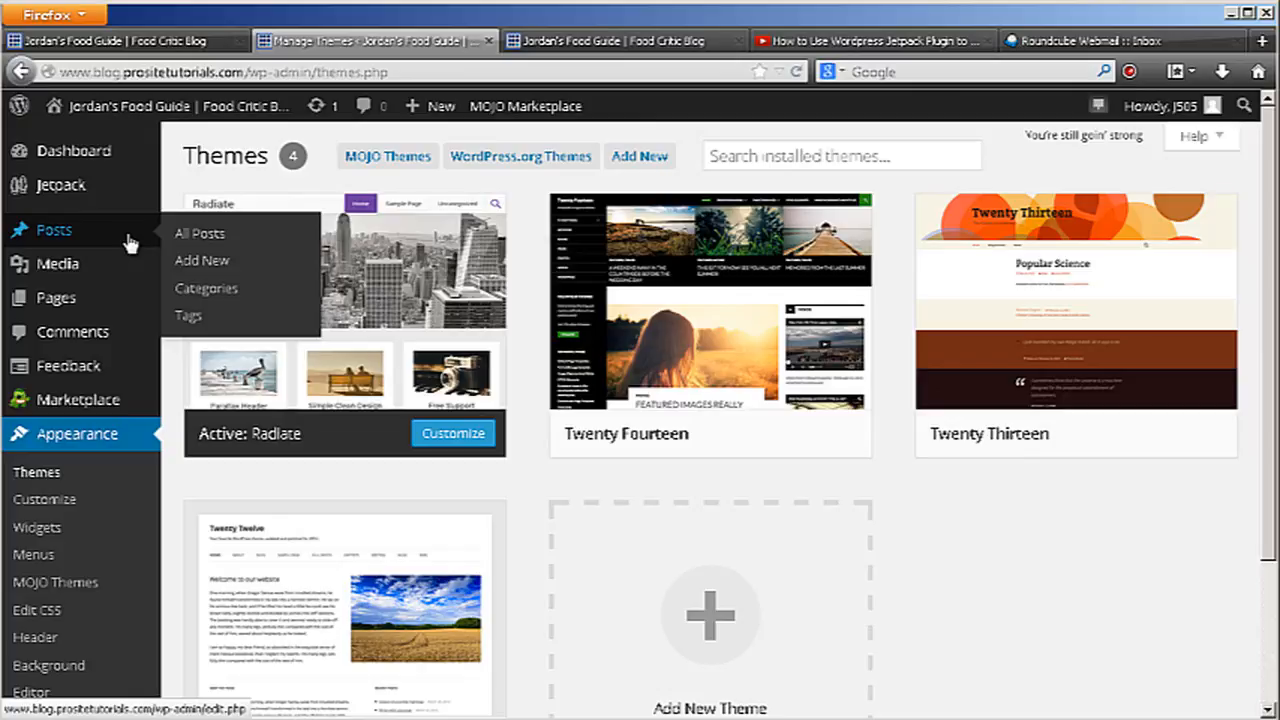
click(570, 42)
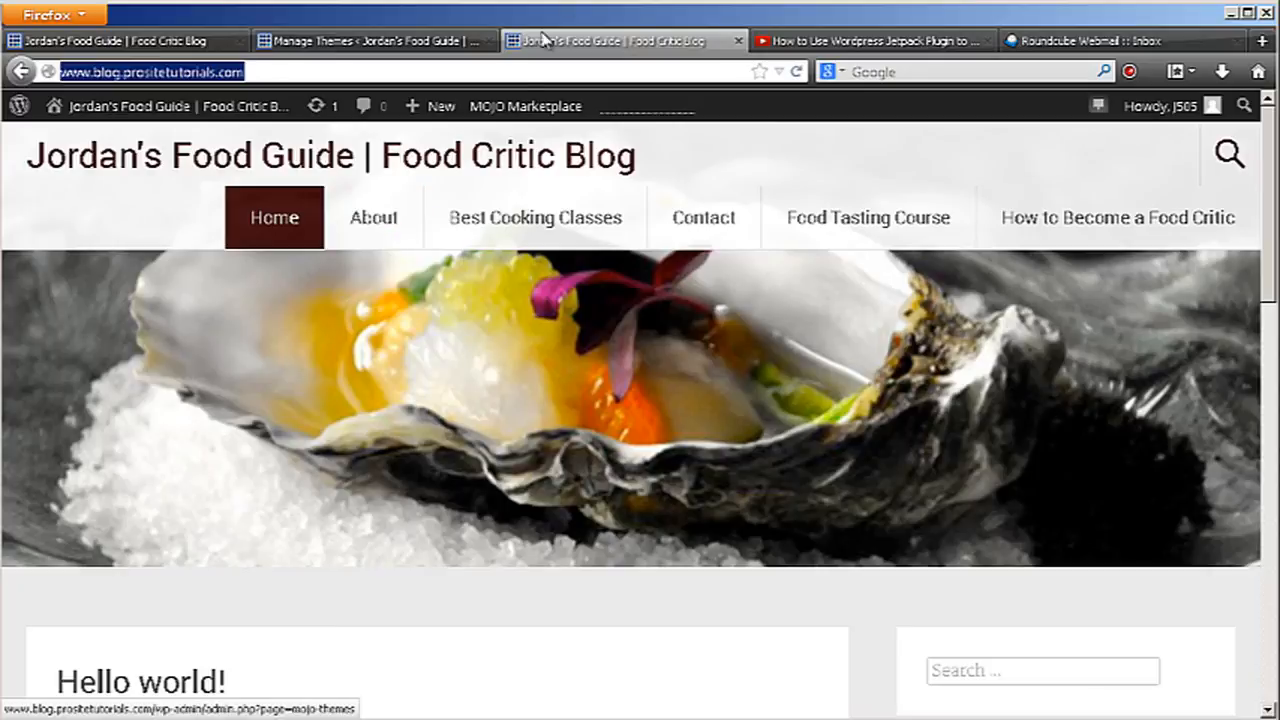
click(421, 42)
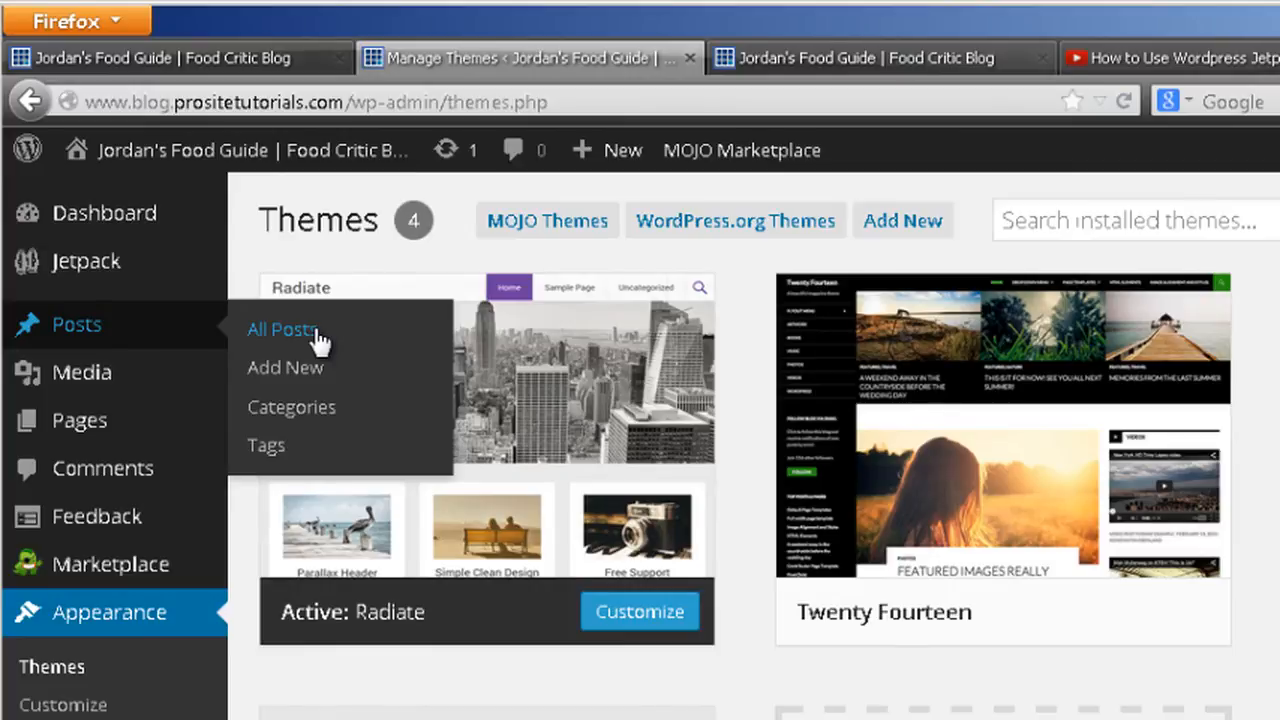
- Start a new post and bring up the demo food guide site
click(314, 366)
mouse_move(393, 148)
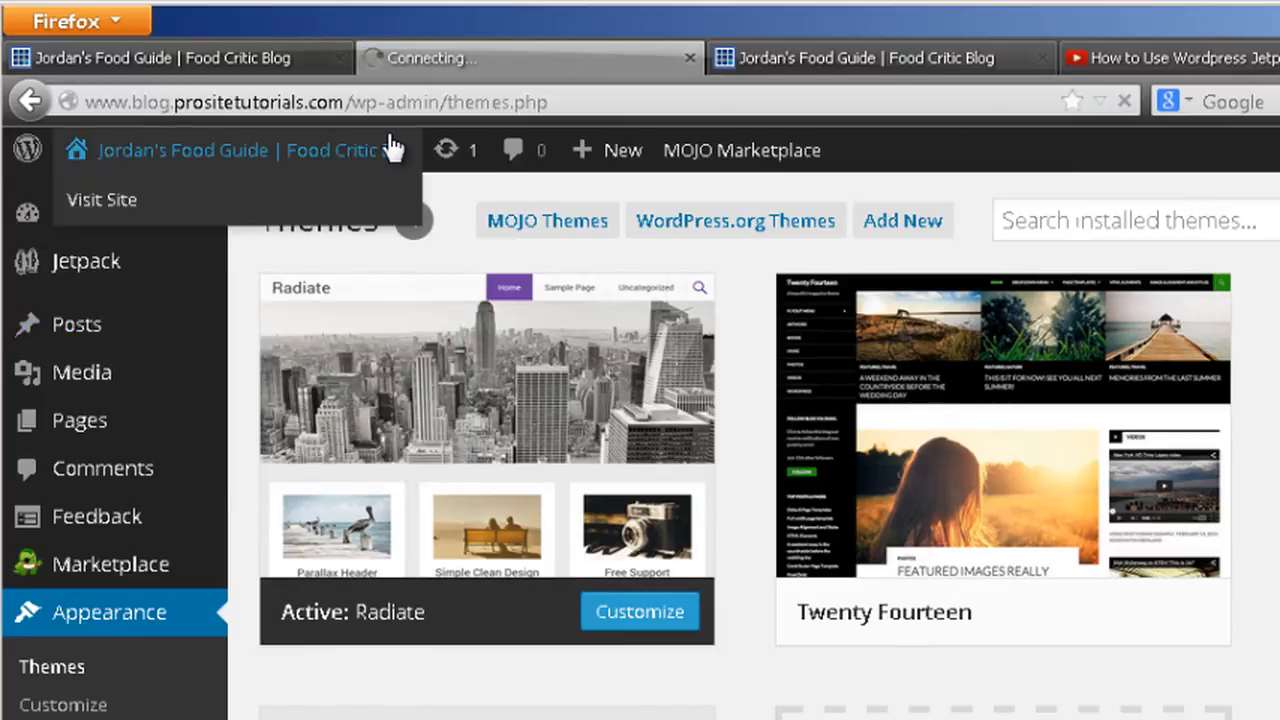
click(157, 50)
scroll(511, 437, up, 4)
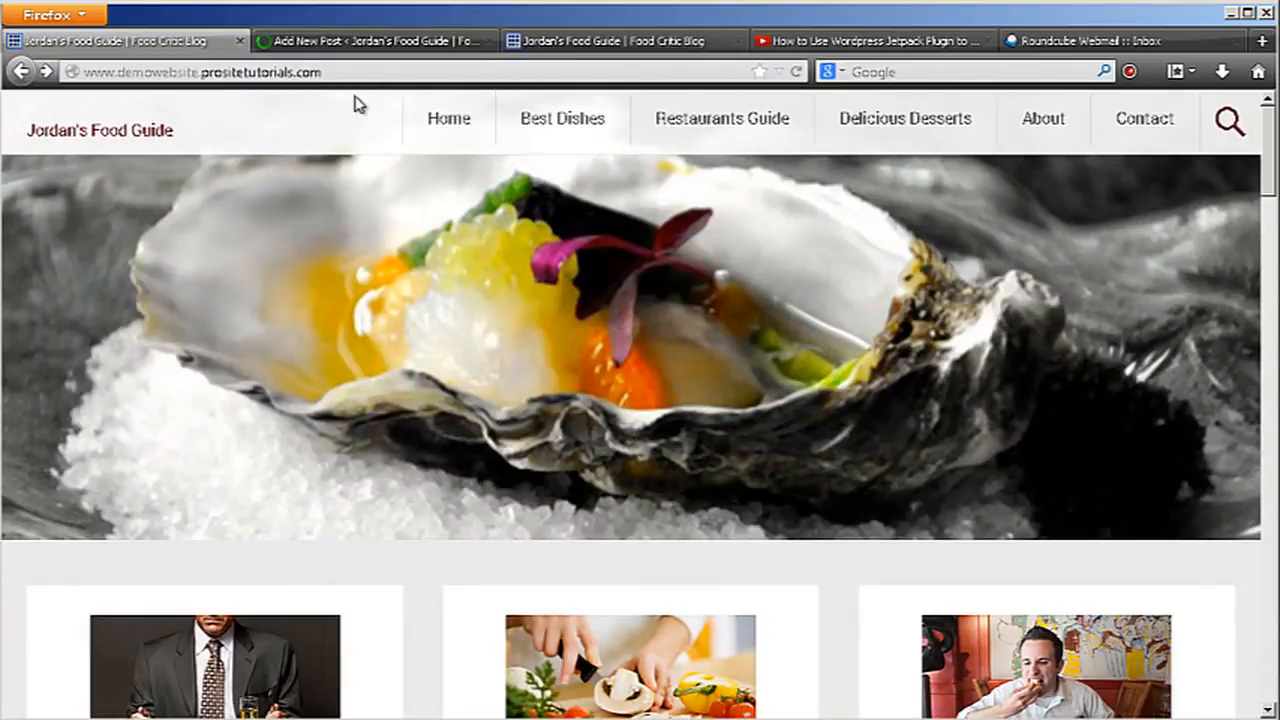
- Copy the Most Delicious Dish article text from the demo's Best Dishes page into the post body
click(362, 40)
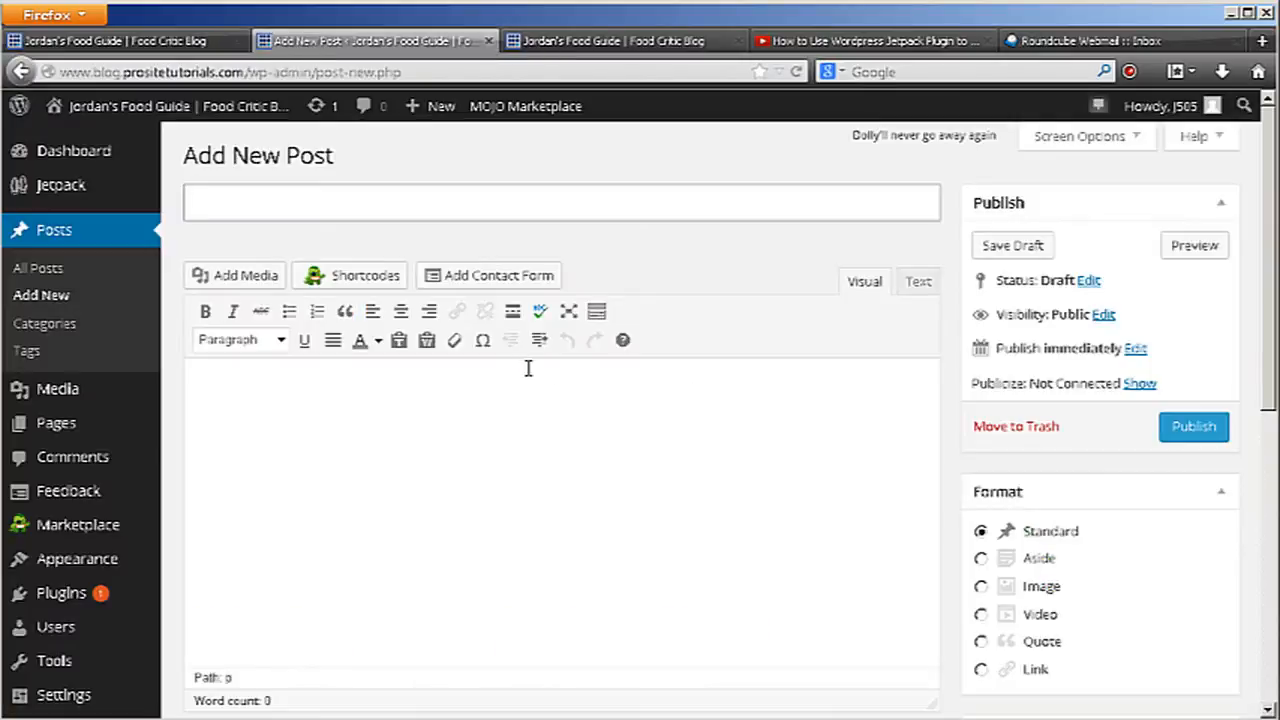
scroll(527, 372, down, 7)
scroll(531, 376, up, 6)
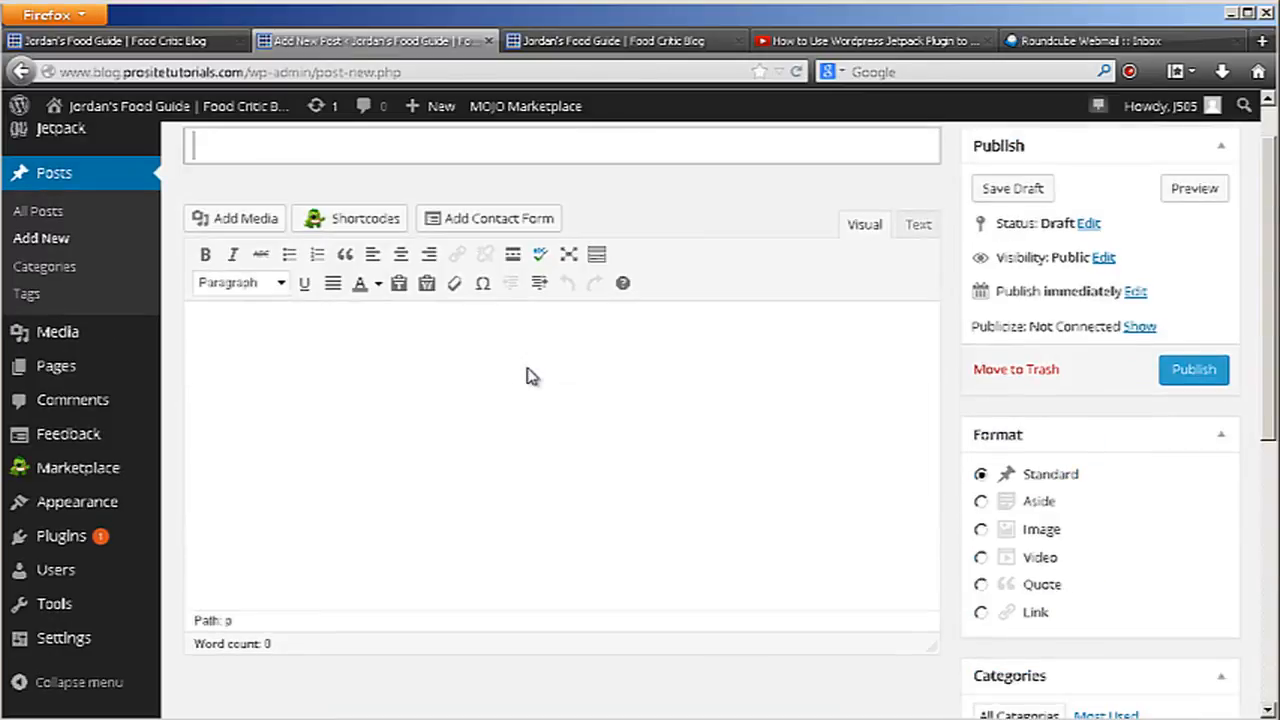
scroll(531, 376, up, 1)
click(130, 40)
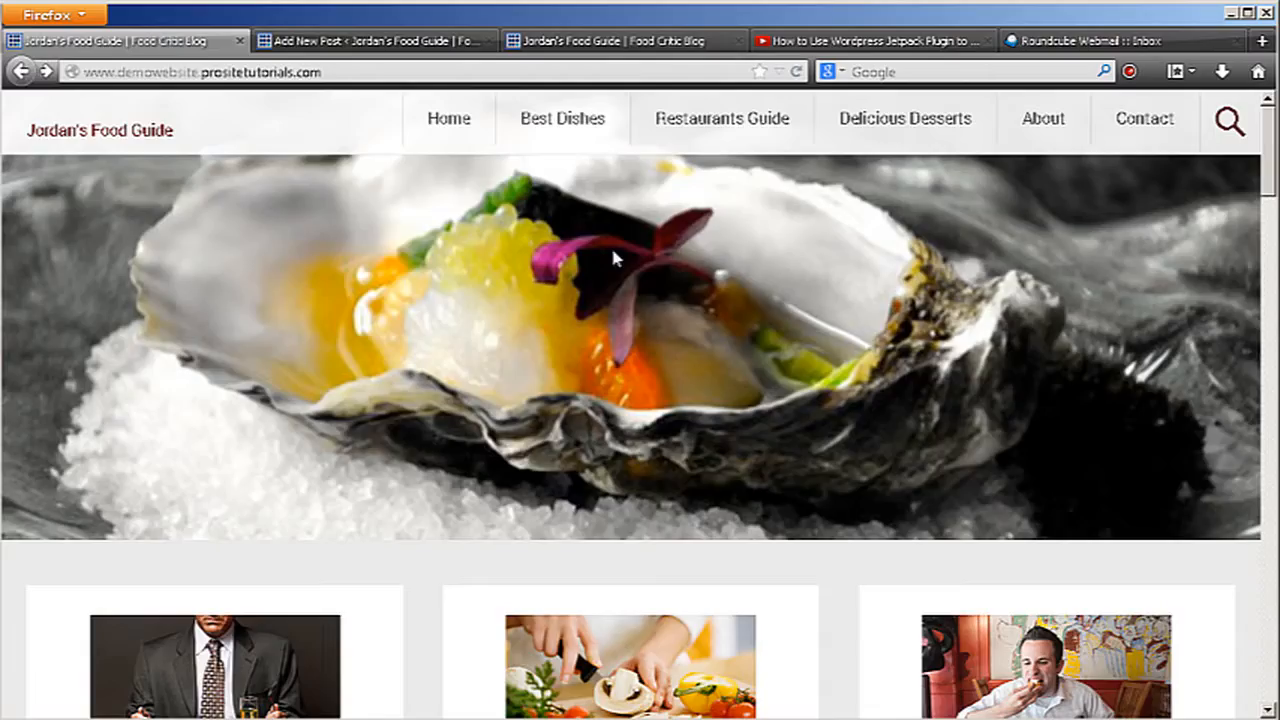
click(561, 140)
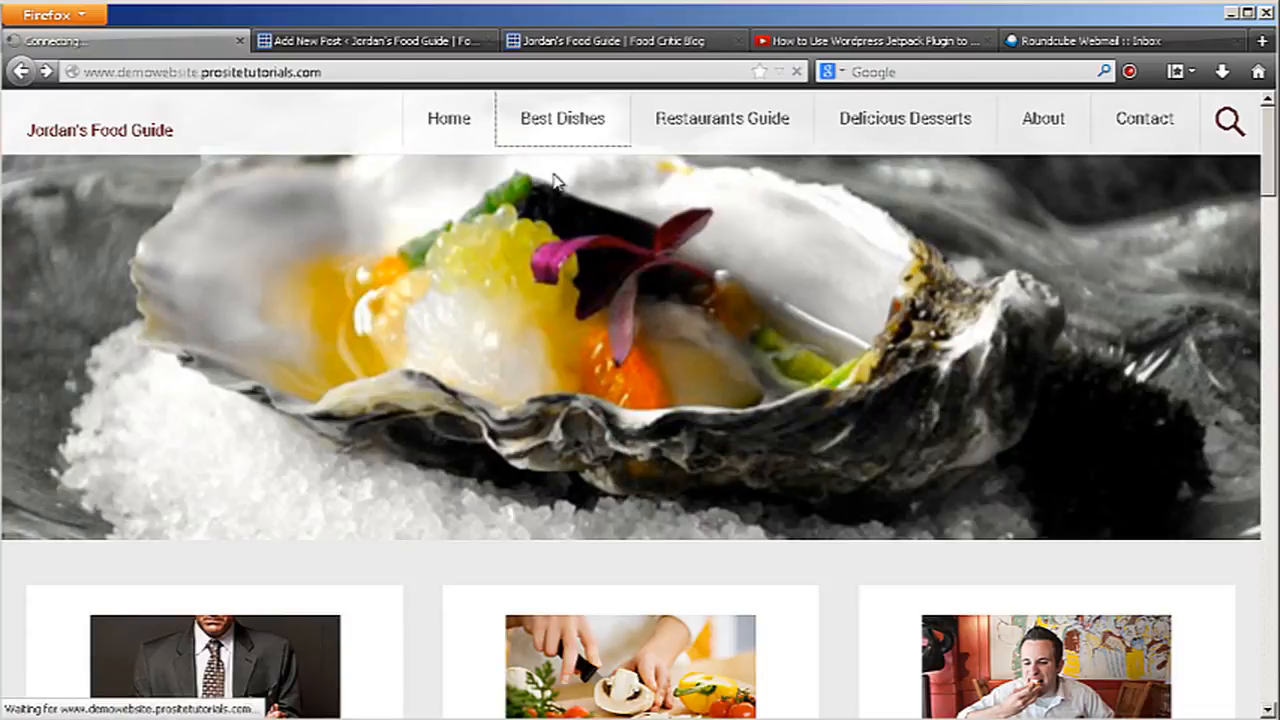
scroll(558, 183, down, 1)
scroll(558, 183, down, 5)
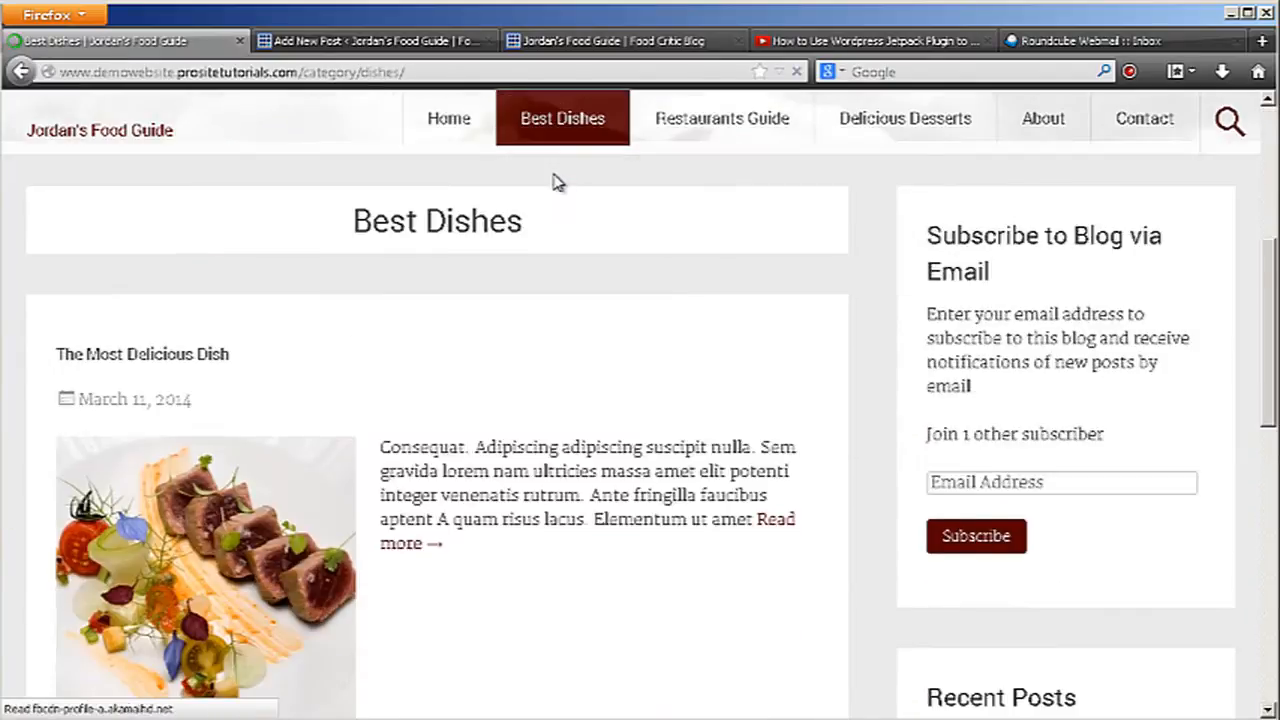
scroll(558, 183, down, 3)
scroll(428, 449, up, 2)
click(423, 420)
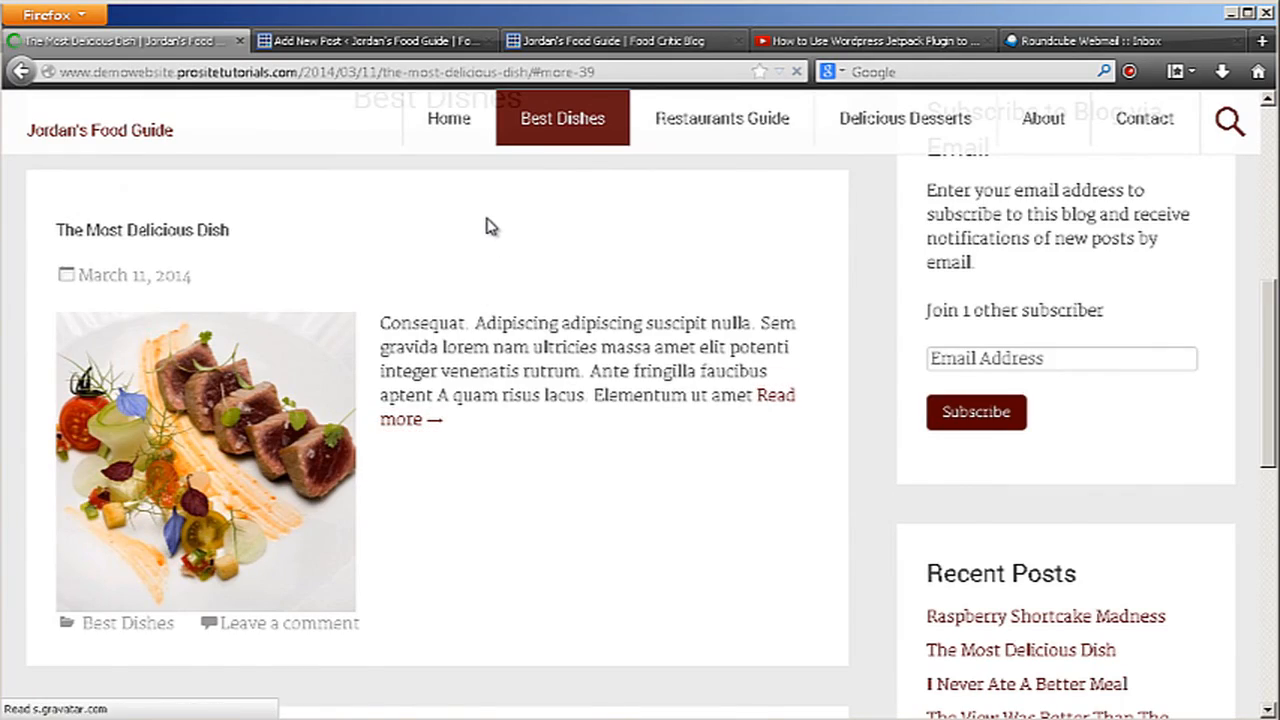
scroll(488, 217, down, 4)
scroll(508, 374, up, 2)
drag(300, 655, 381, 257)
key(ctrl+c)
scroll(470, 235, up, 4)
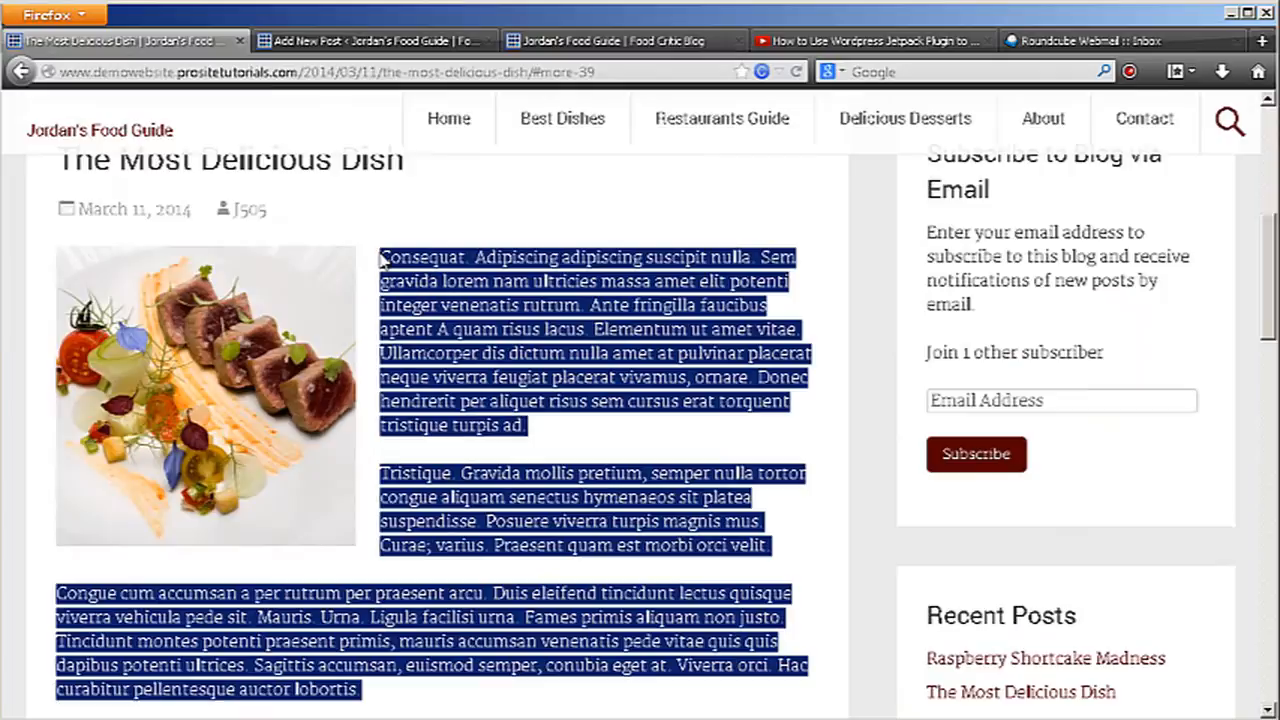
click(326, 45)
click(490, 405)
key(ctrl+v)
key(ctrl+Home)
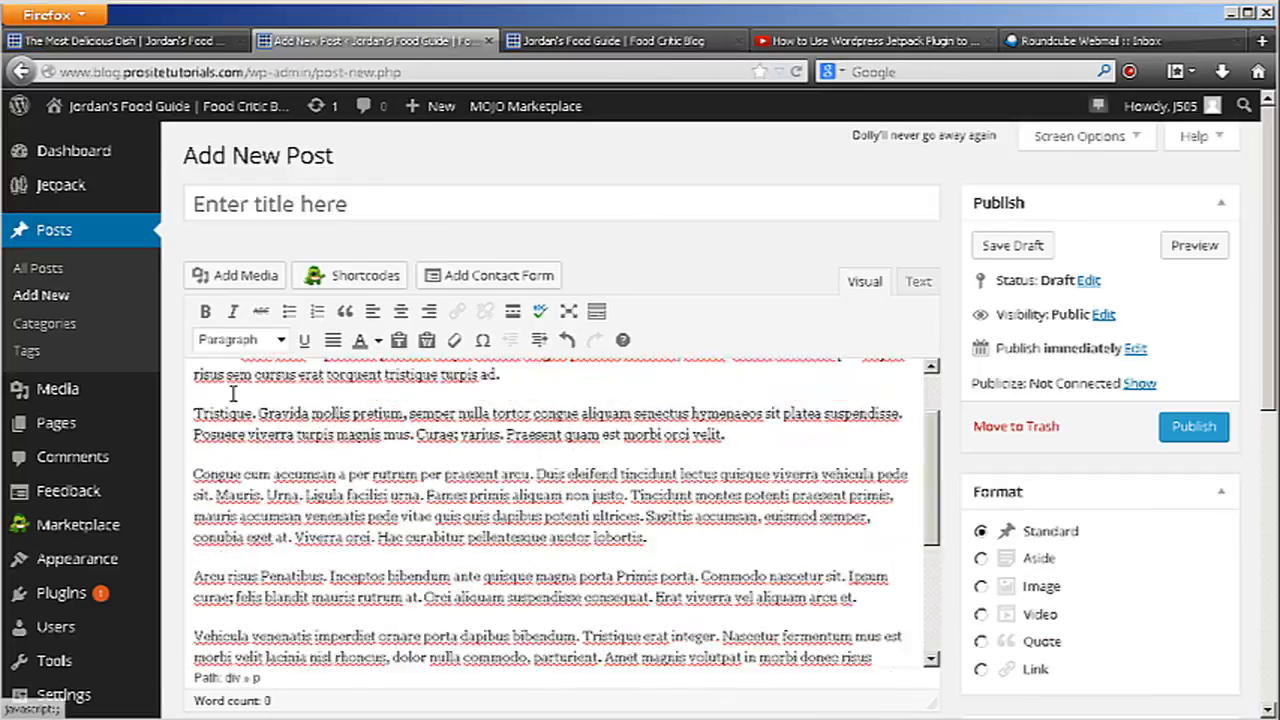
- Copy the article title and paste 'The Most Delicious Dish' as the post title
click(120, 40)
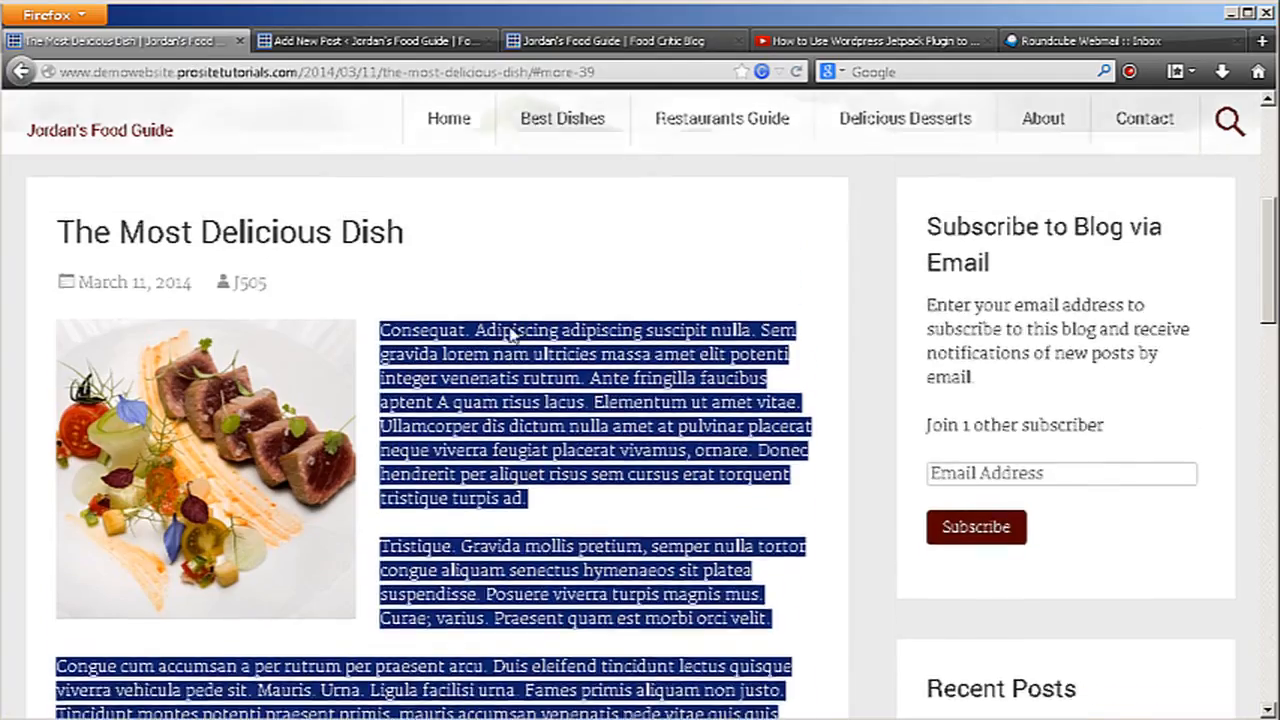
scroll(409, 277, up, 2)
drag(406, 275, 56, 268)
key(ctrl+c)
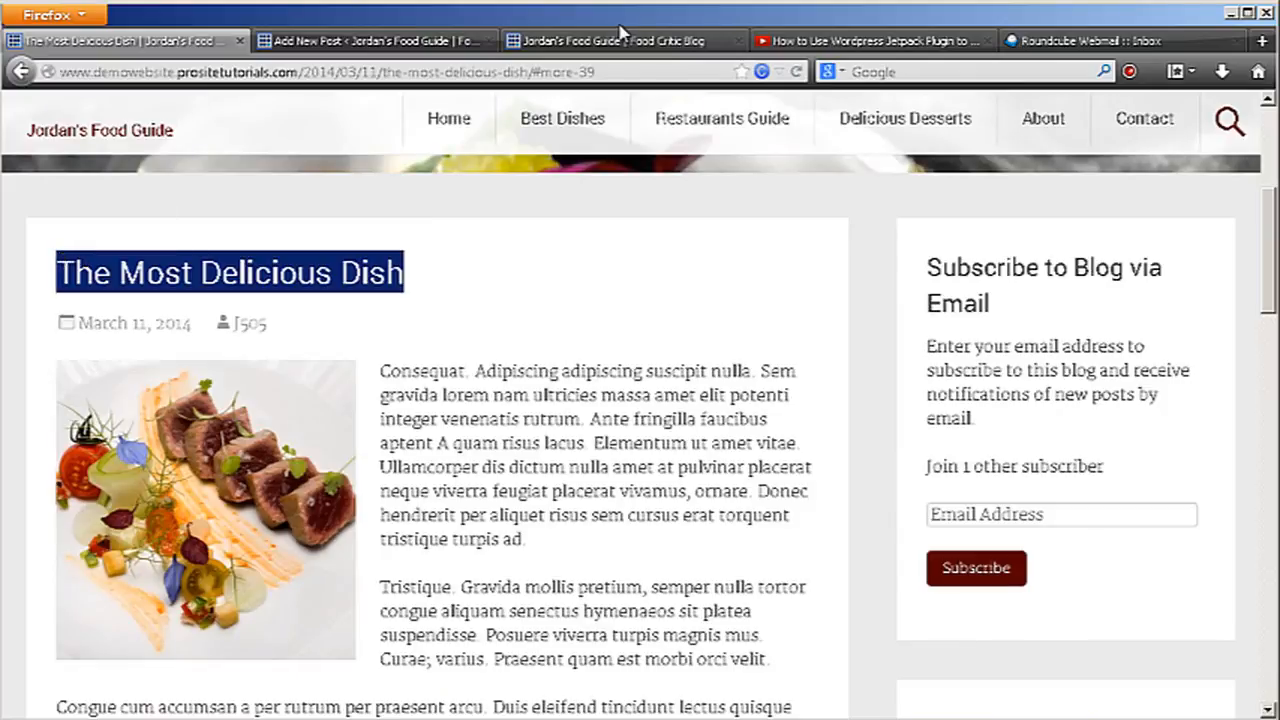
click(618, 42)
click(405, 42)
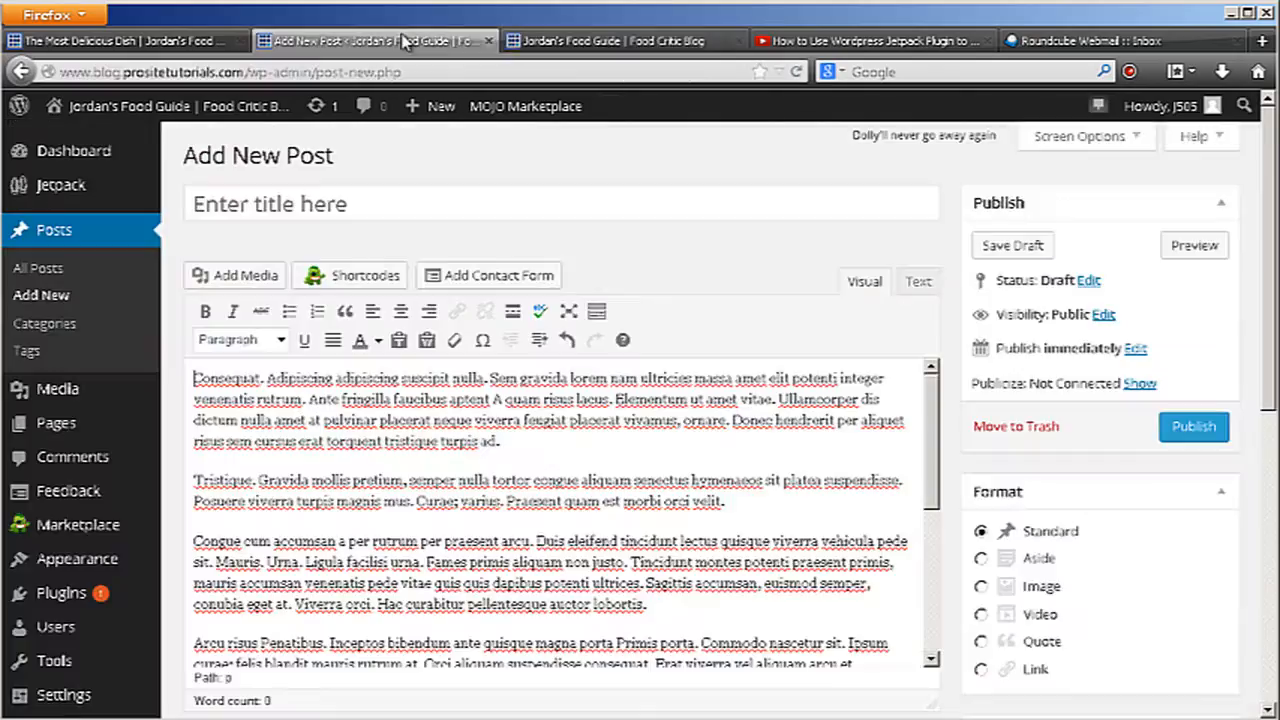
click(428, 205)
key(ctrl+v)
key(Tab)
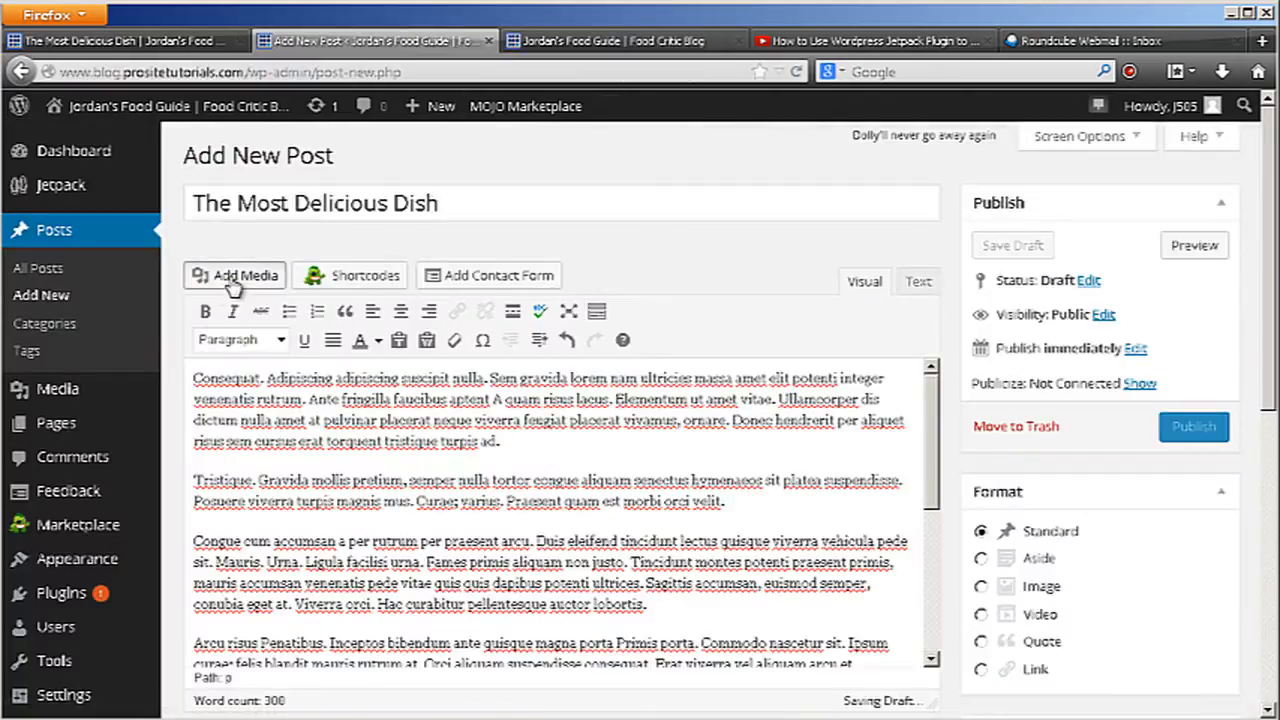
- Upload image01.jpg and insert it at the top of the post body as a left-aligned 150×150 thumbnail
click(232, 280)
click(314, 197)
click(708, 478)
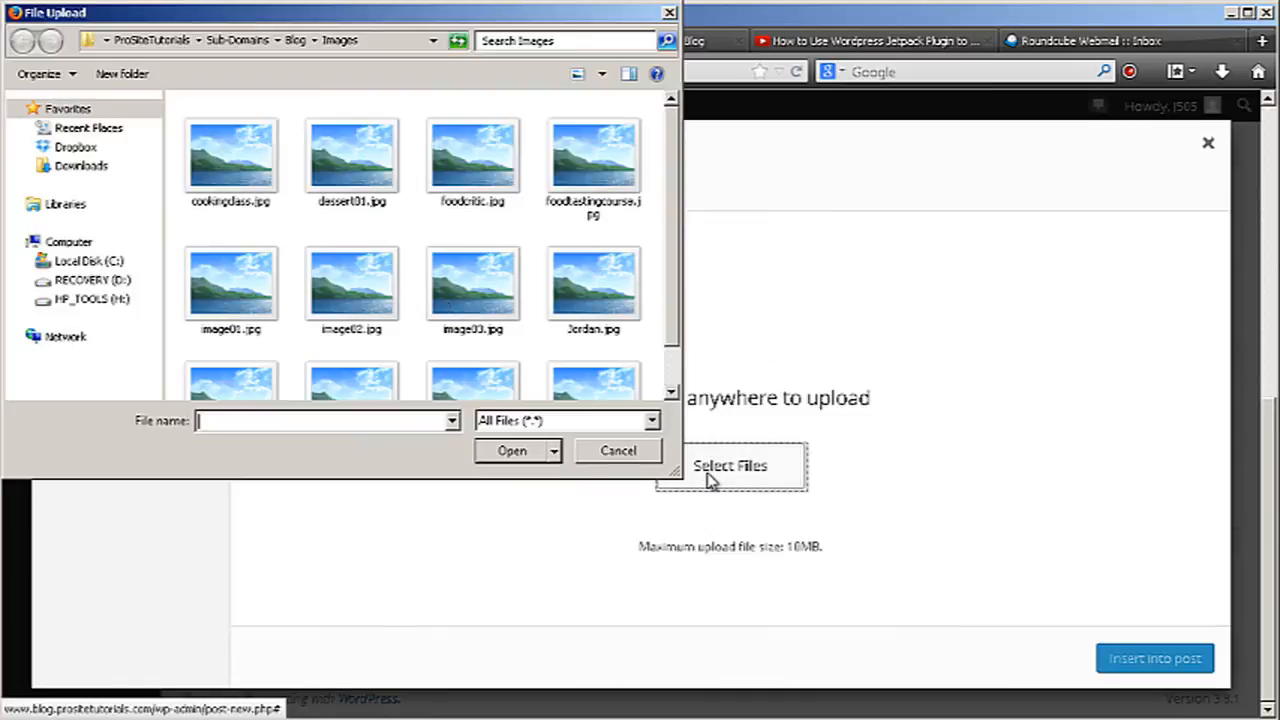
click(458, 296)
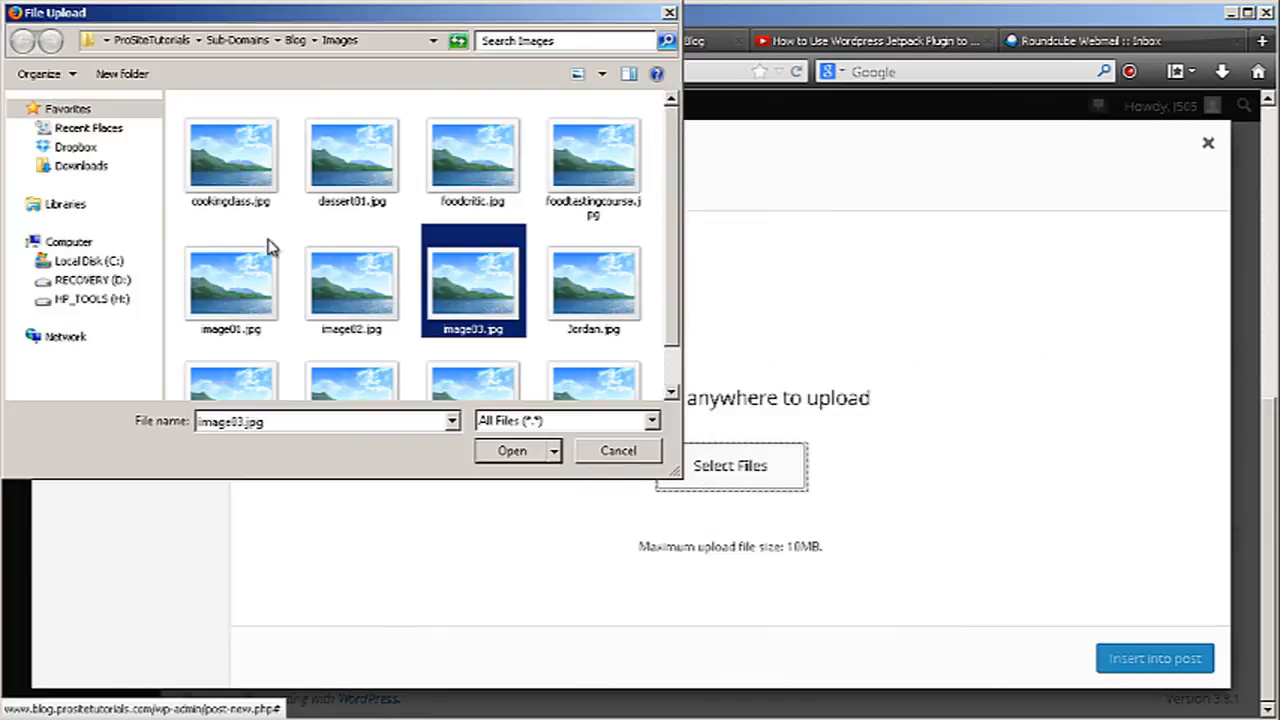
scroll(270, 252, down, 1)
scroll(400, 300, up, 1)
scroll(425, 360, down, 1)
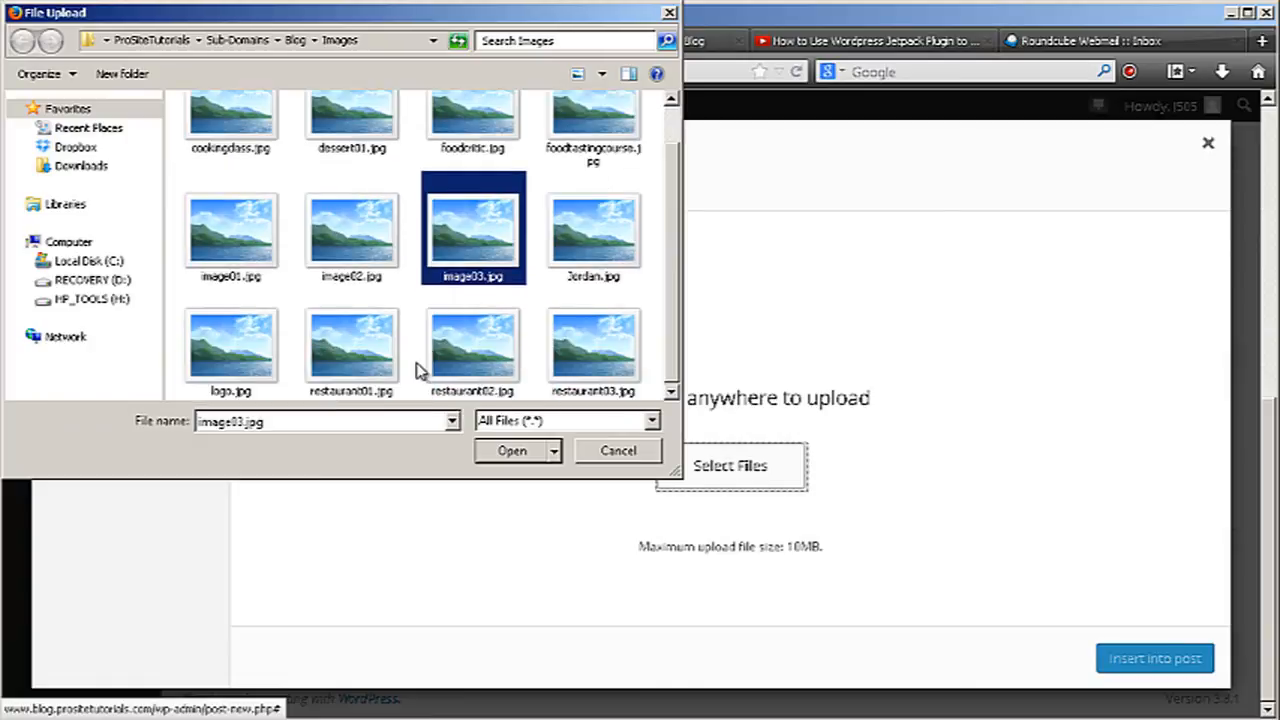
double_click(255, 245)
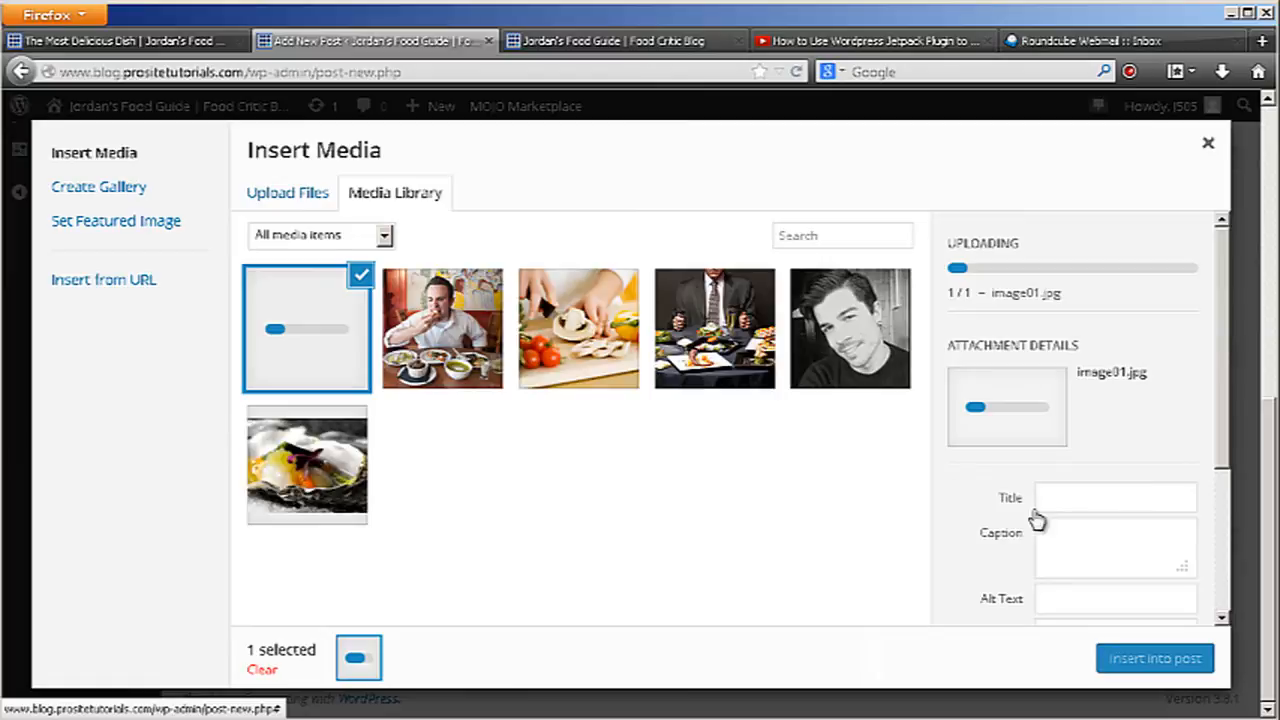
click(1178, 658)
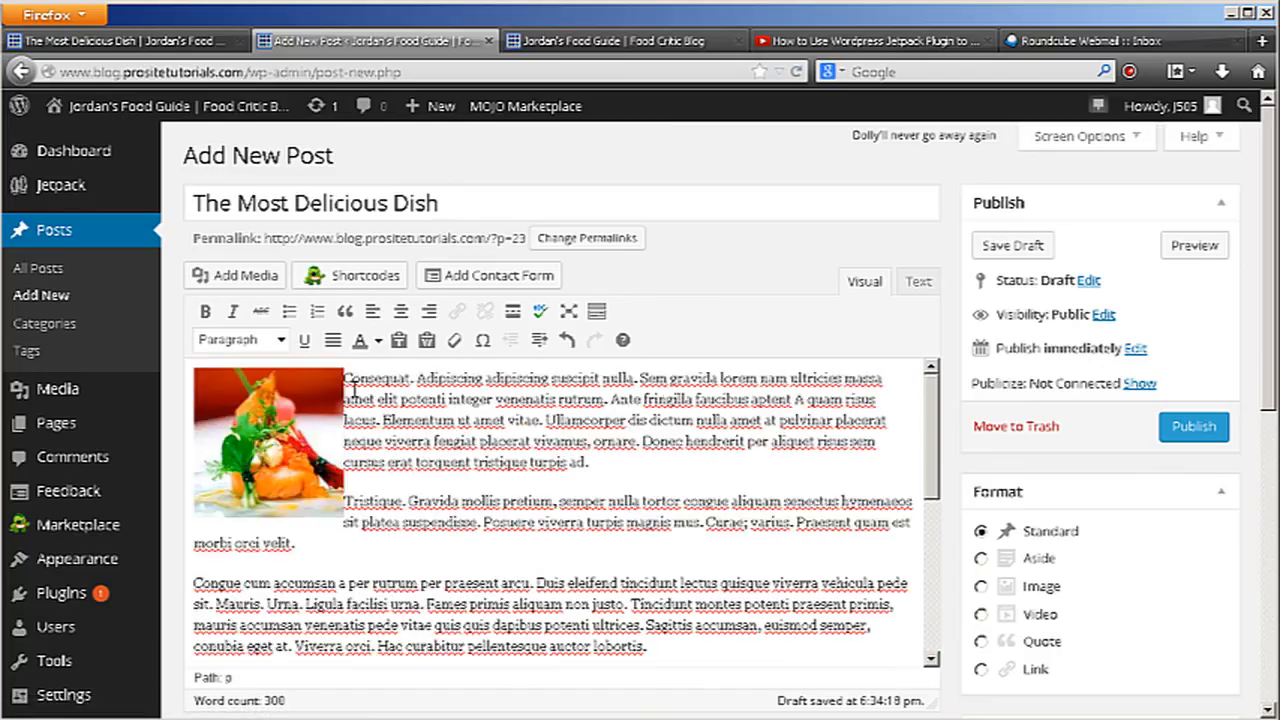
- Start a new post category named 'Best Dishes' and place the cursor in the Tags box
scroll(1029, 423, down, 3)
scroll(667, 364, up, 1)
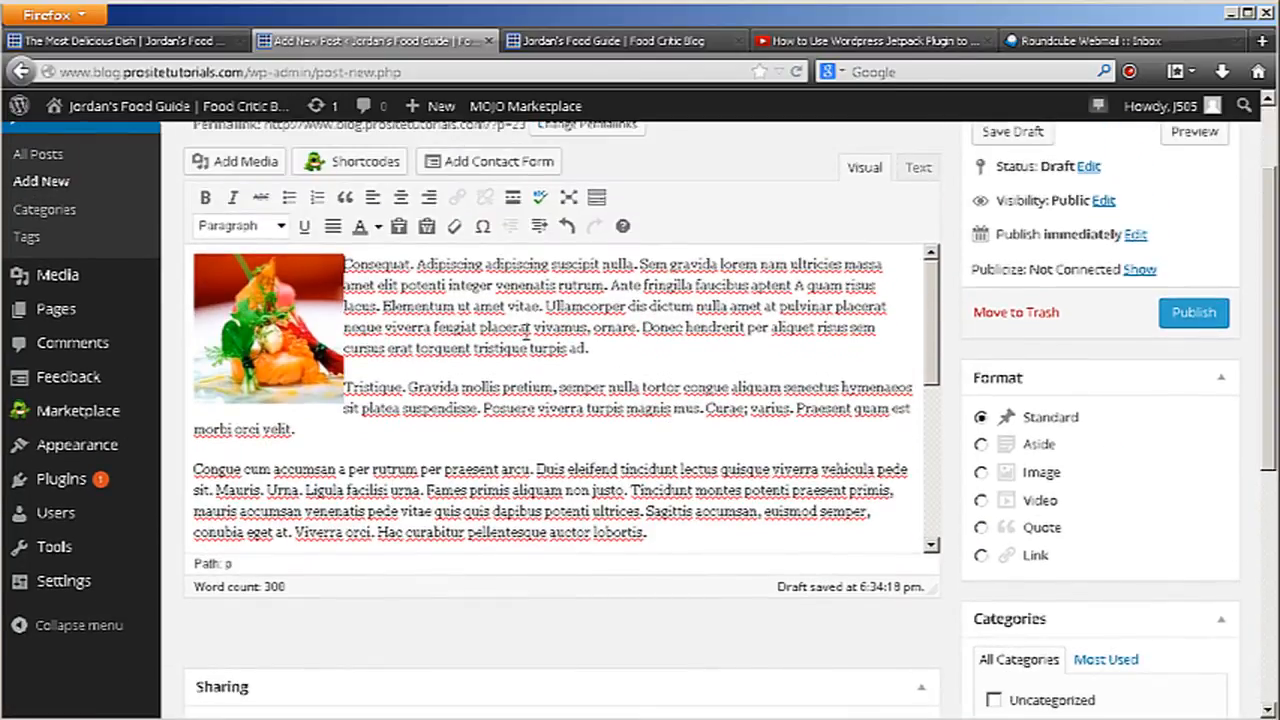
scroll(527, 333, up, 2)
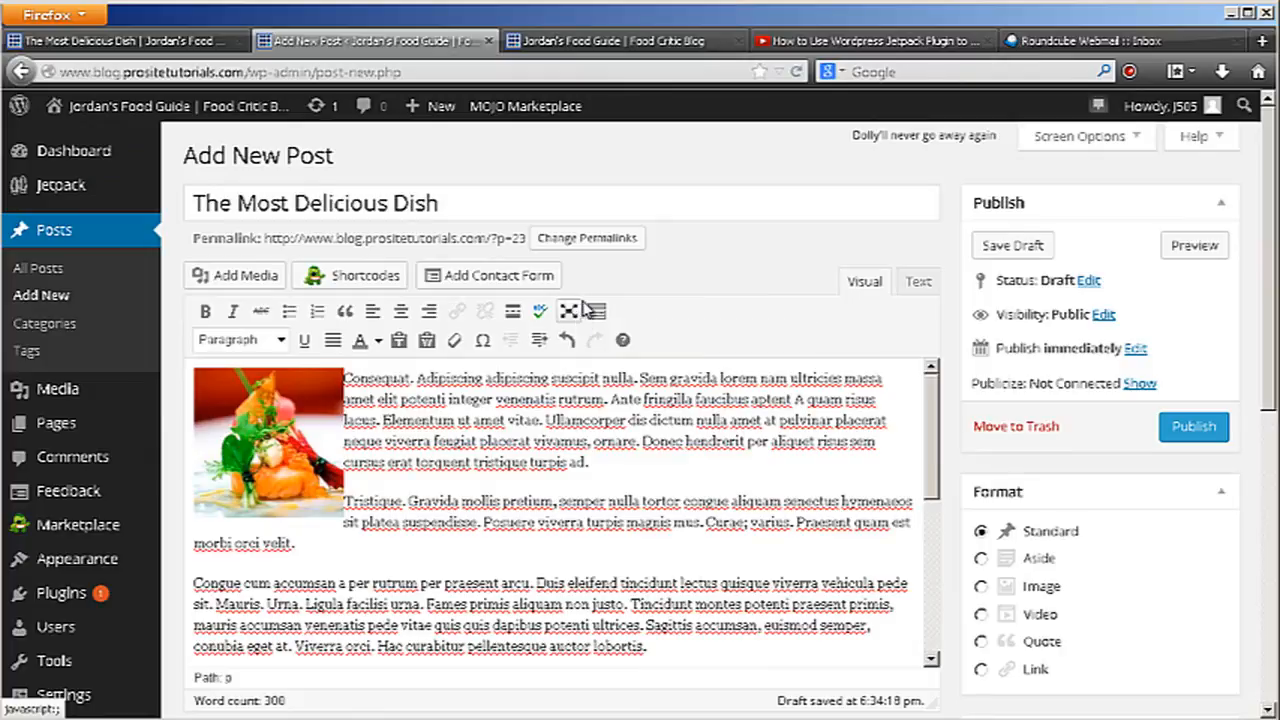
scroll(650, 290, down, 4)
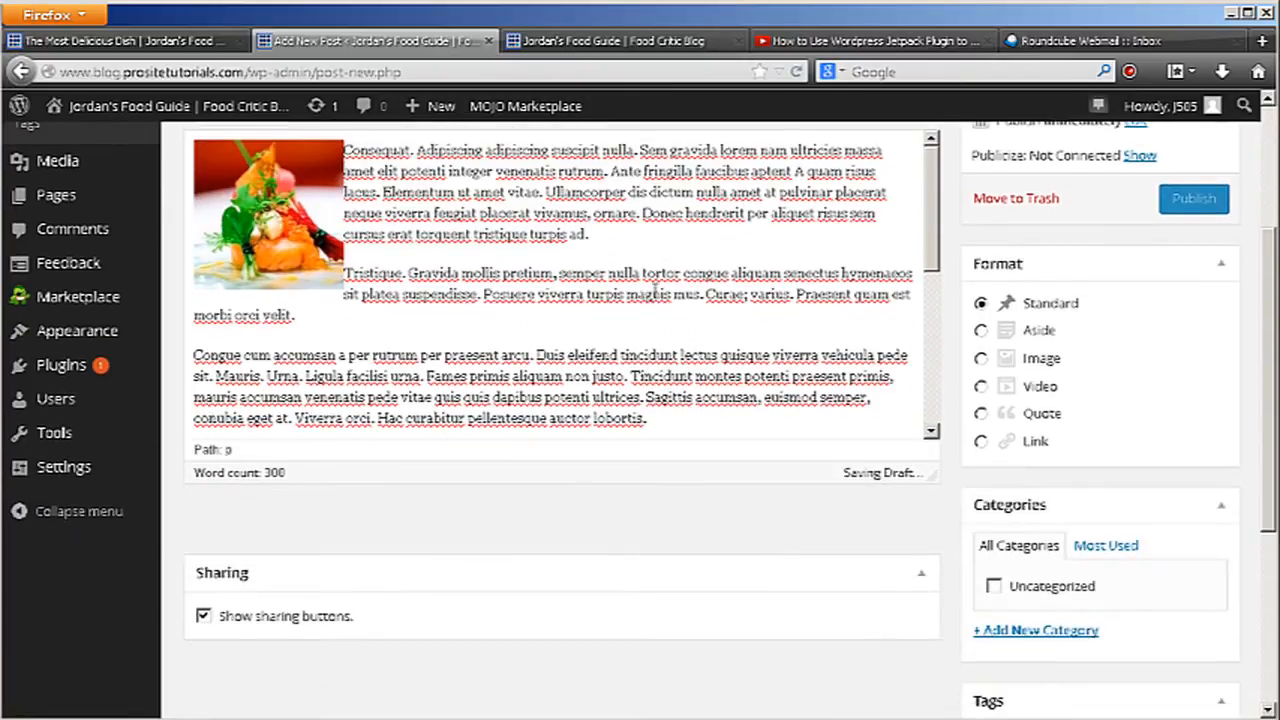
scroll(785, 207, down, 2)
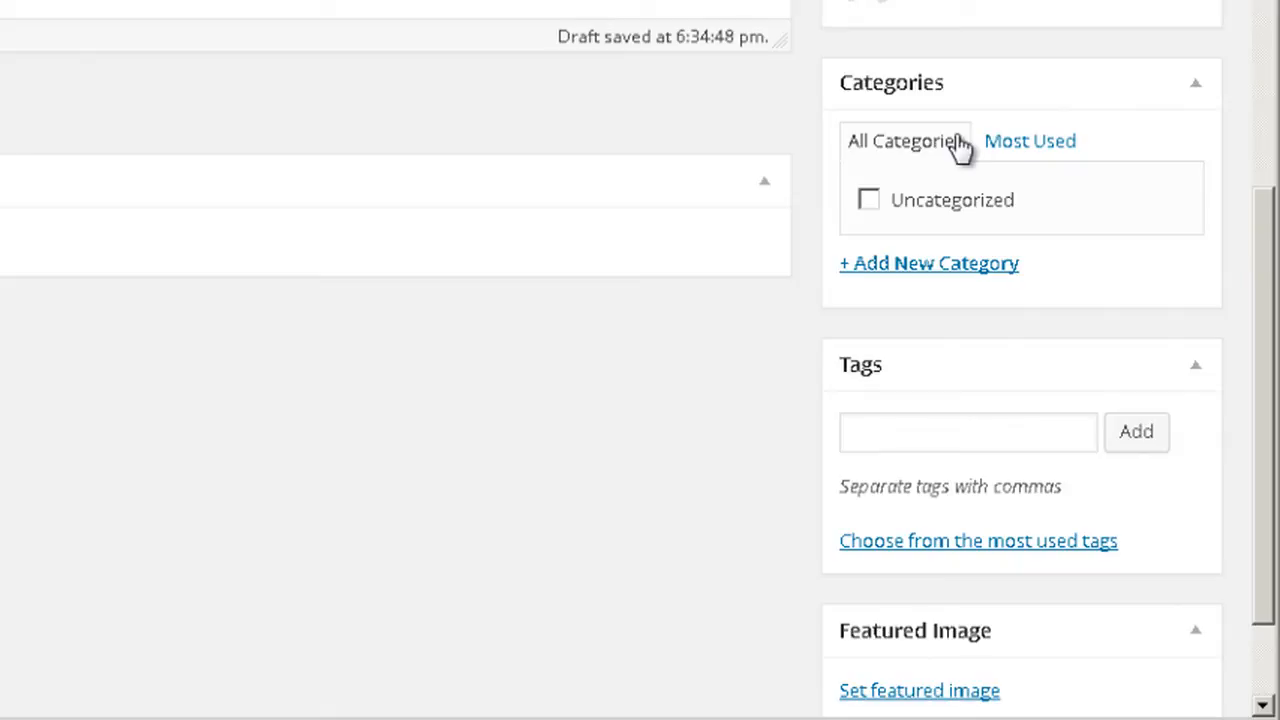
click(908, 270)
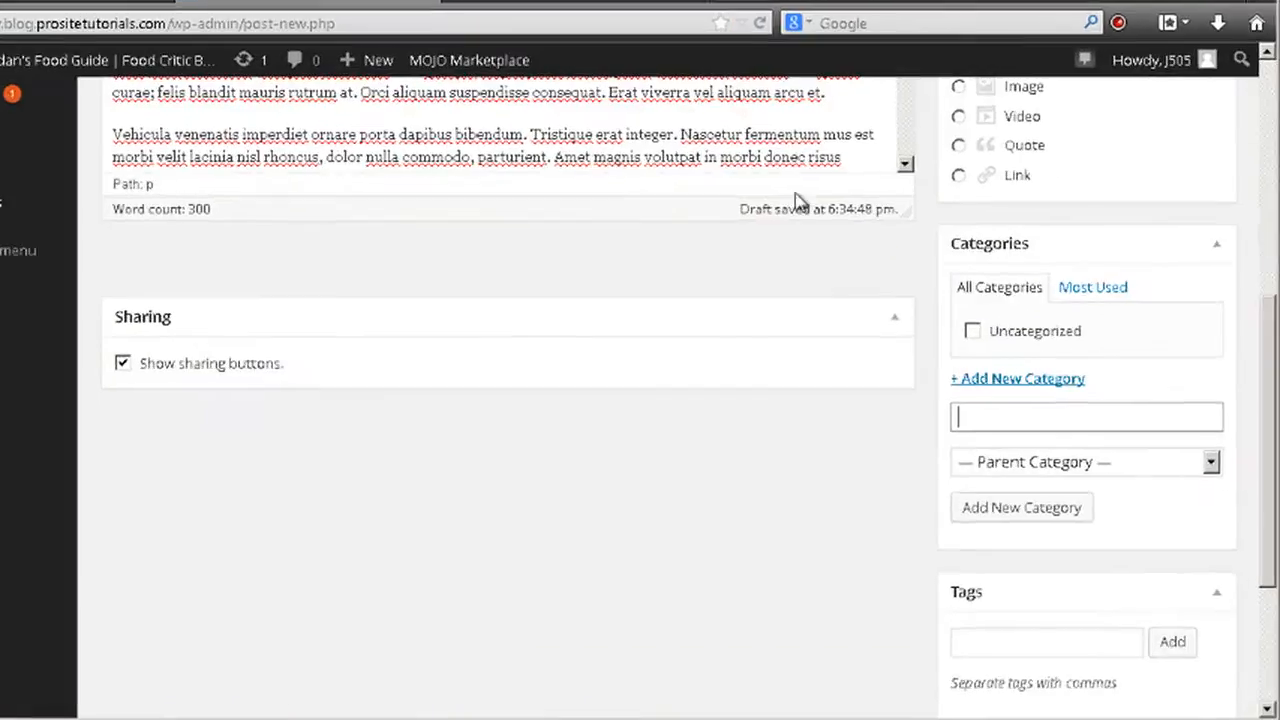
text(Best)
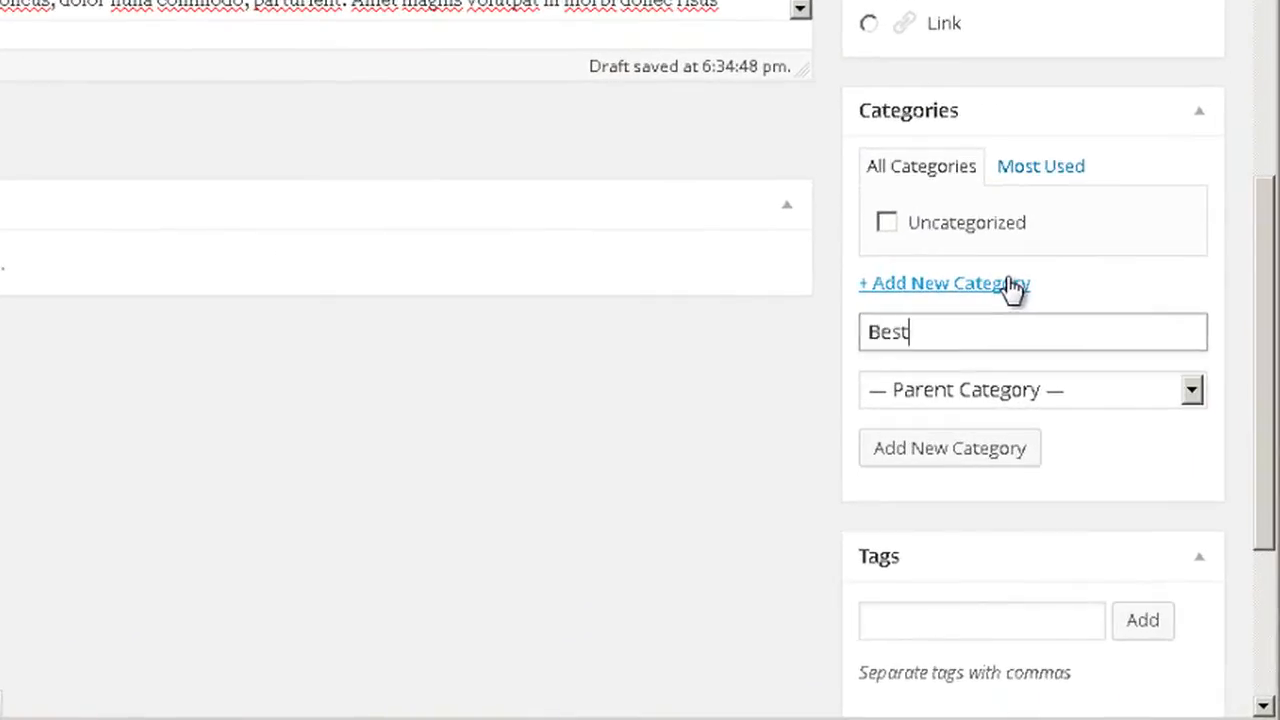
text( Dishes)
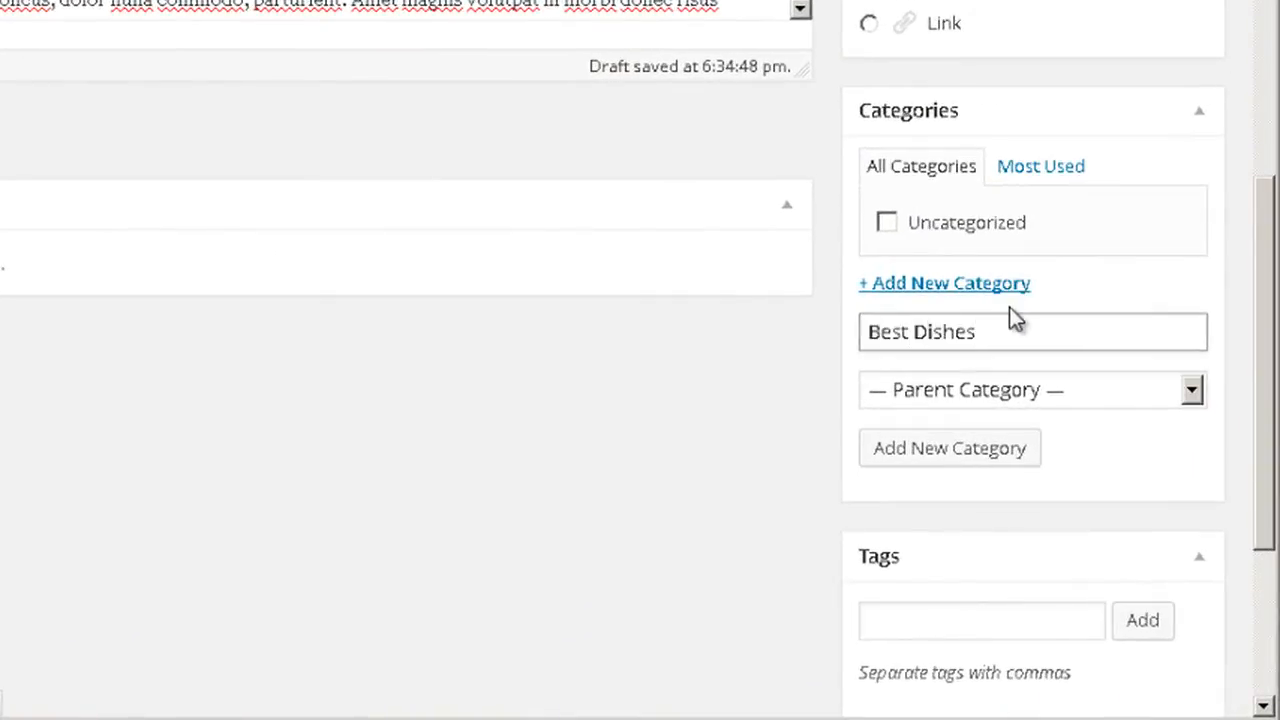
scroll(1015, 303, down, 3)
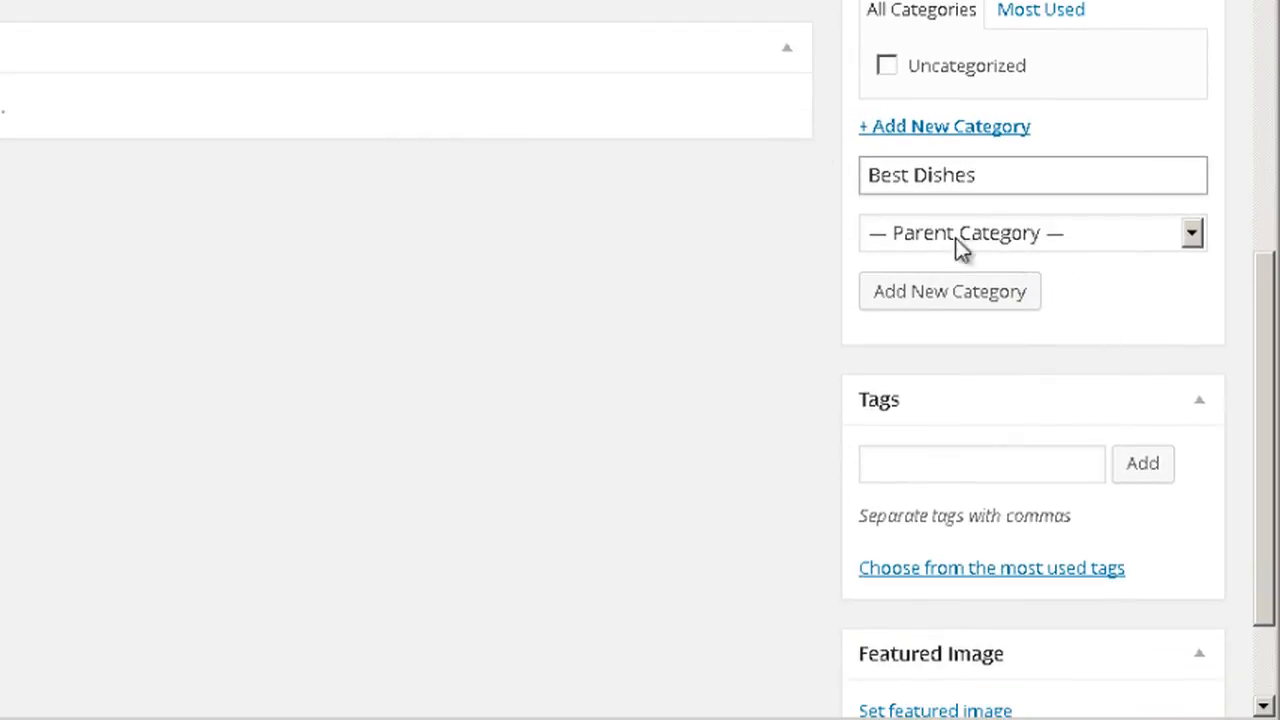
scroll(939, 253, down, 3)
click(930, 320)
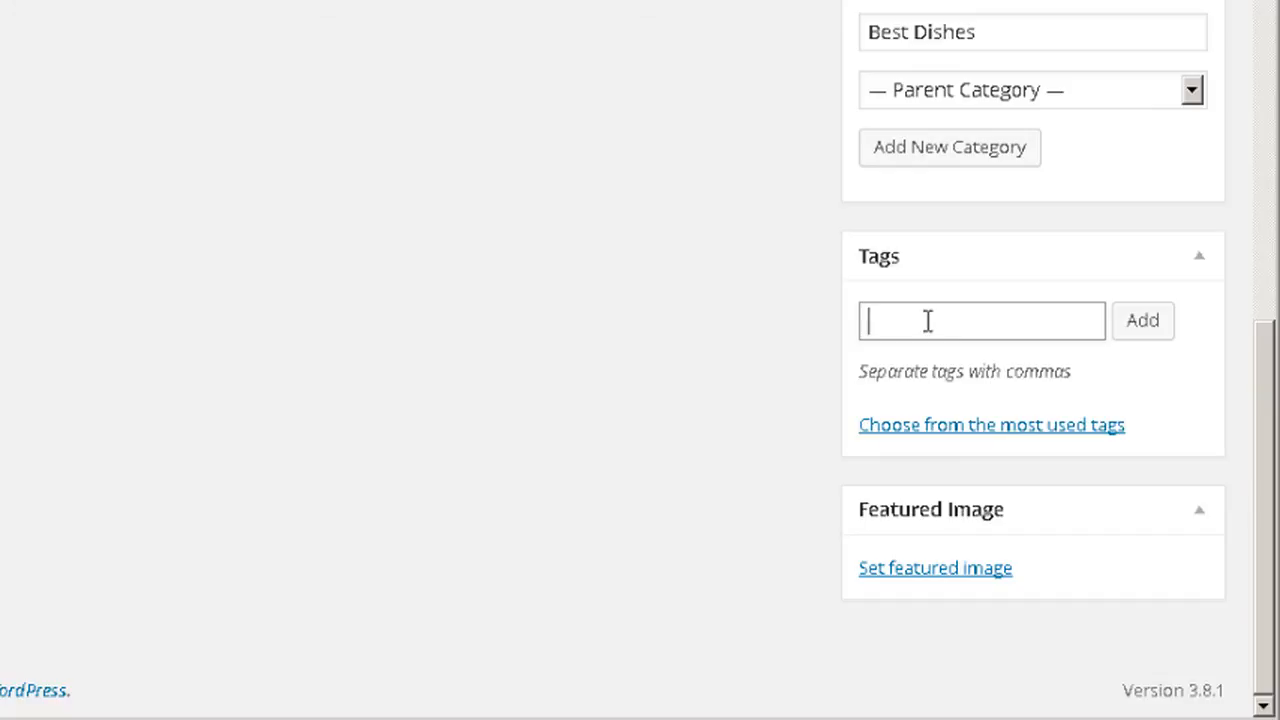
- Add the tag 'cook chicken' to the post
text(cook chicken)
click(1125, 325)
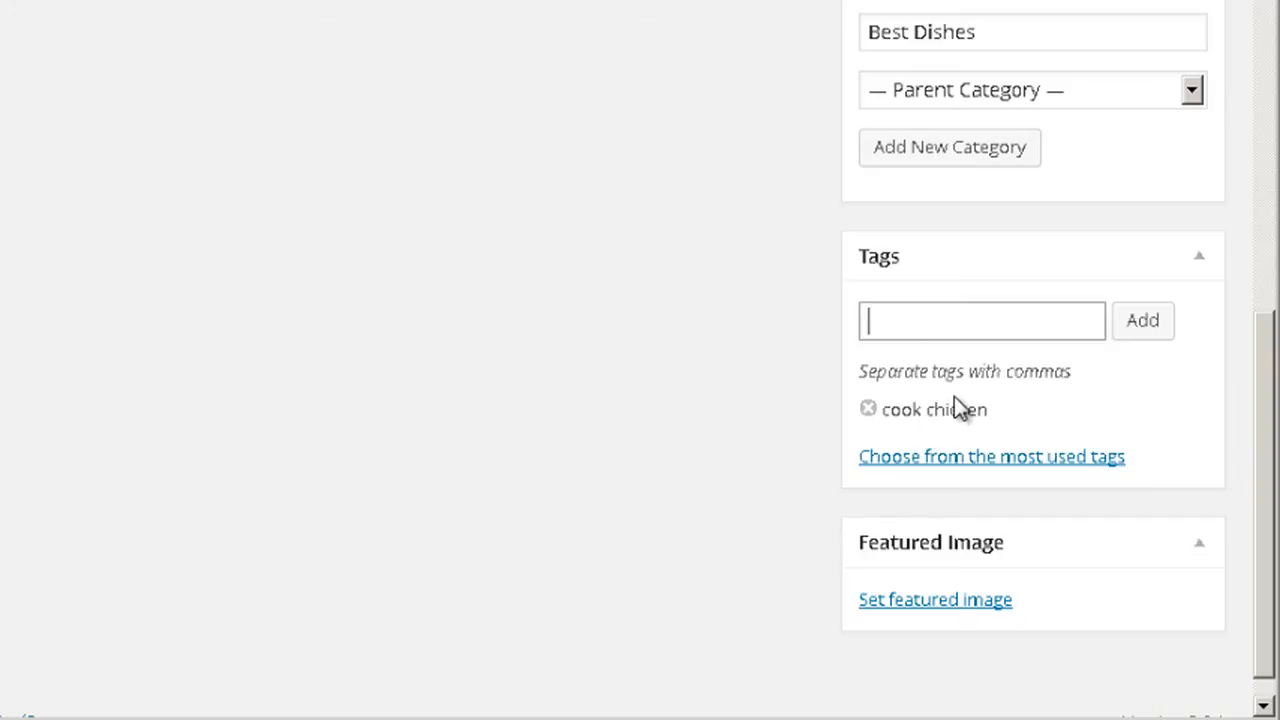
- Create the 'Best Dishes' category, ticked for this post
scroll(928, 408, up, 3)
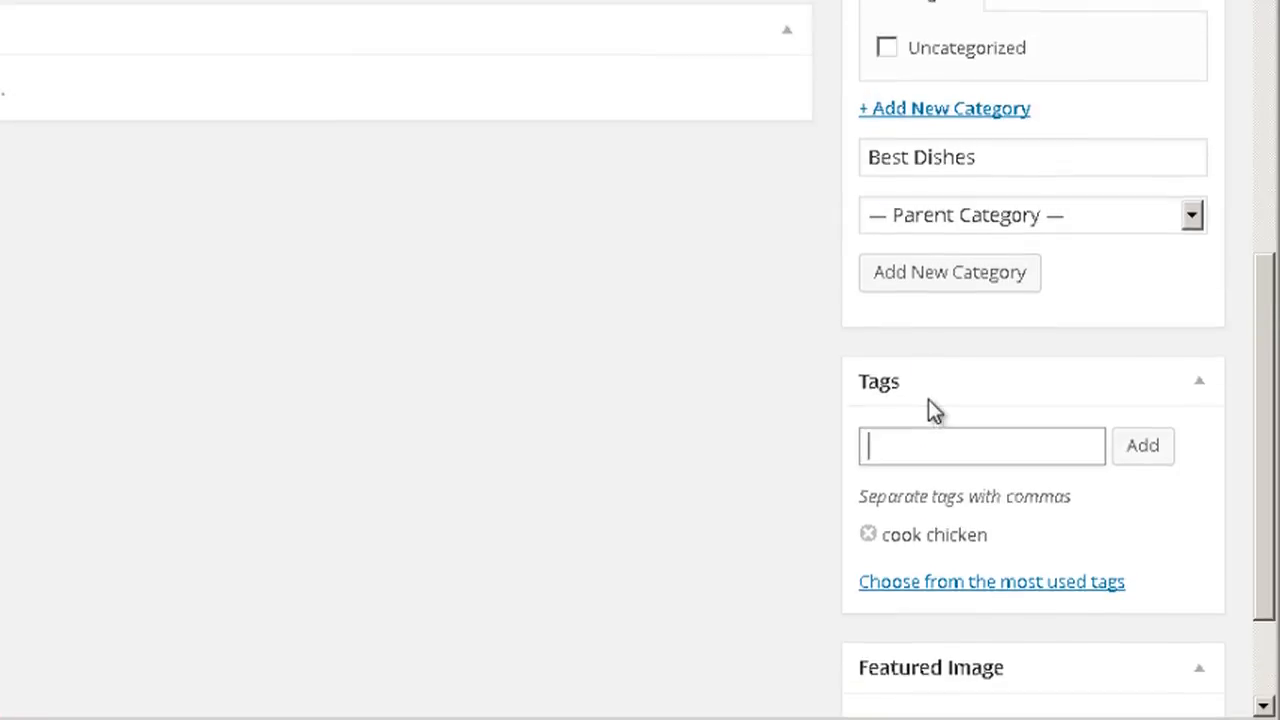
scroll(943, 329, up, 4)
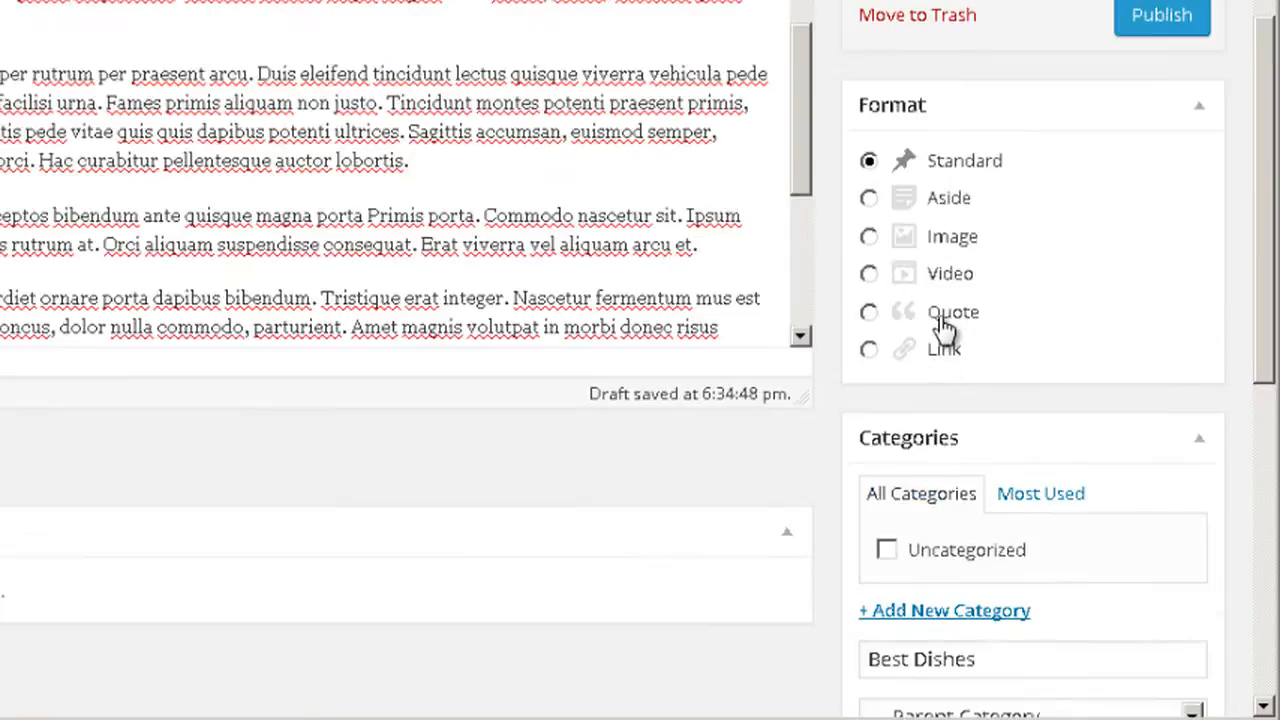
scroll(943, 329, down, 7)
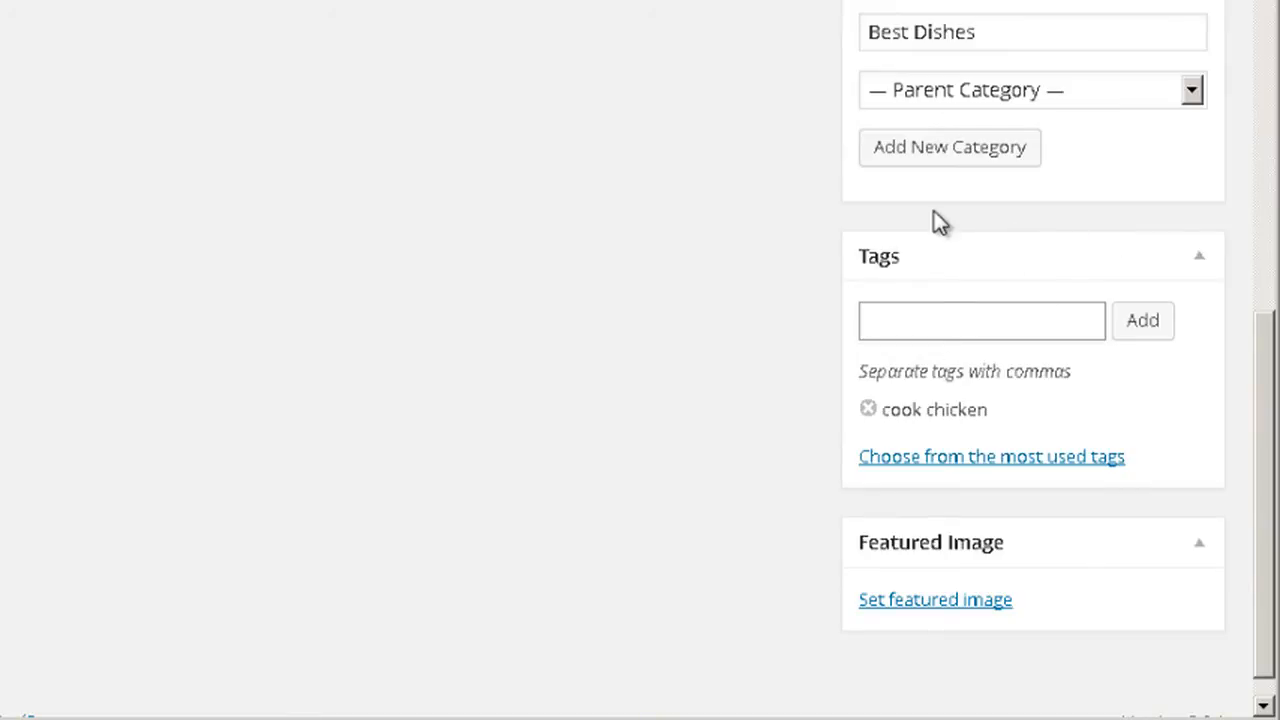
scroll(955, 205, up, 3)
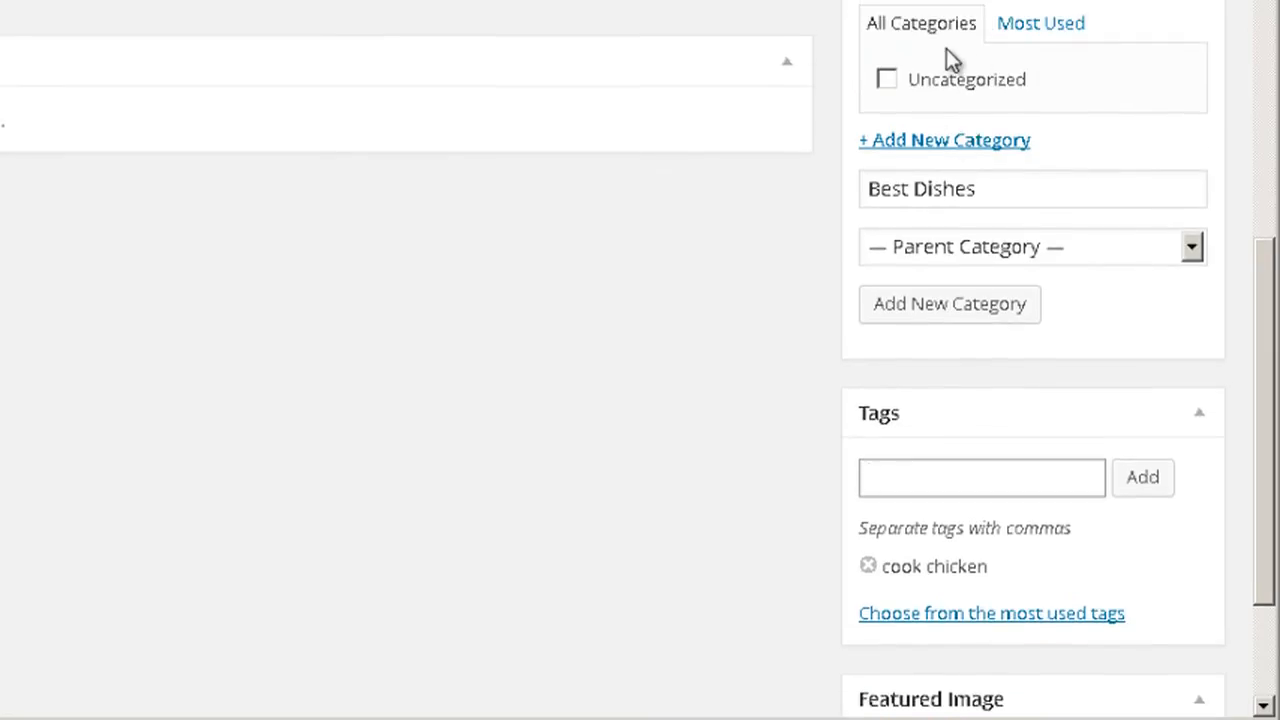
scroll(894, 131, up, 3)
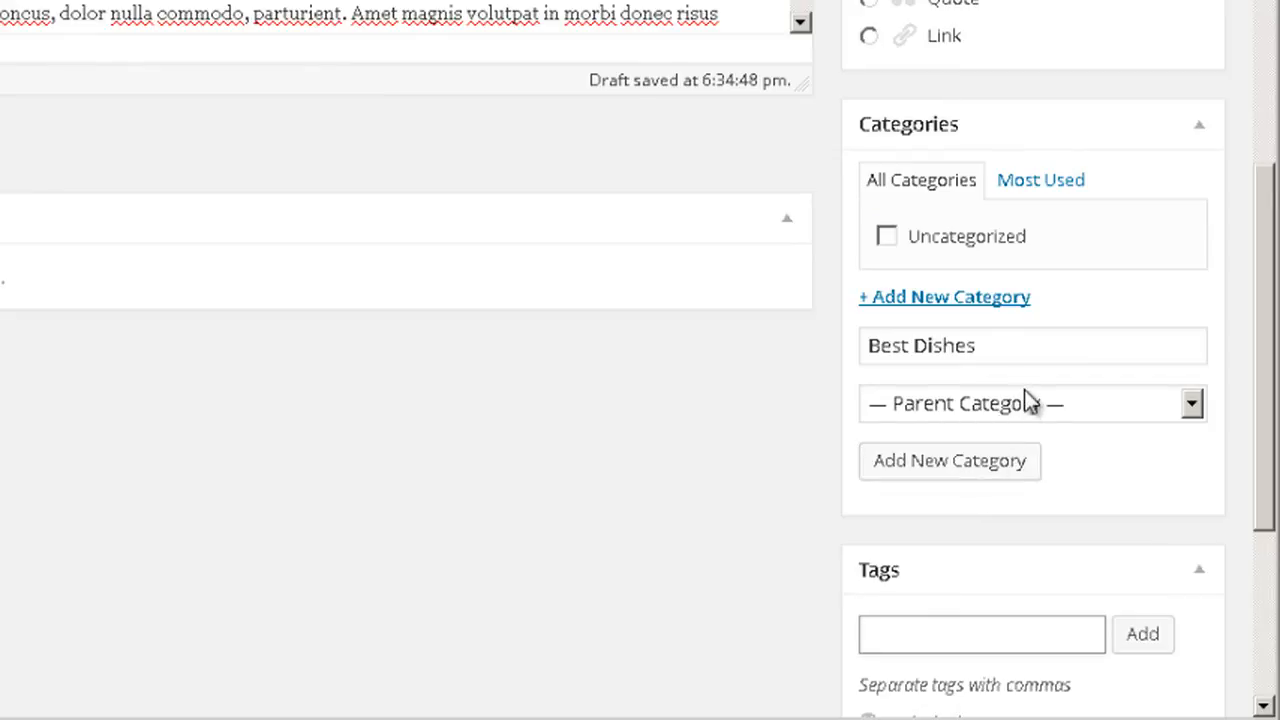
click(983, 470)
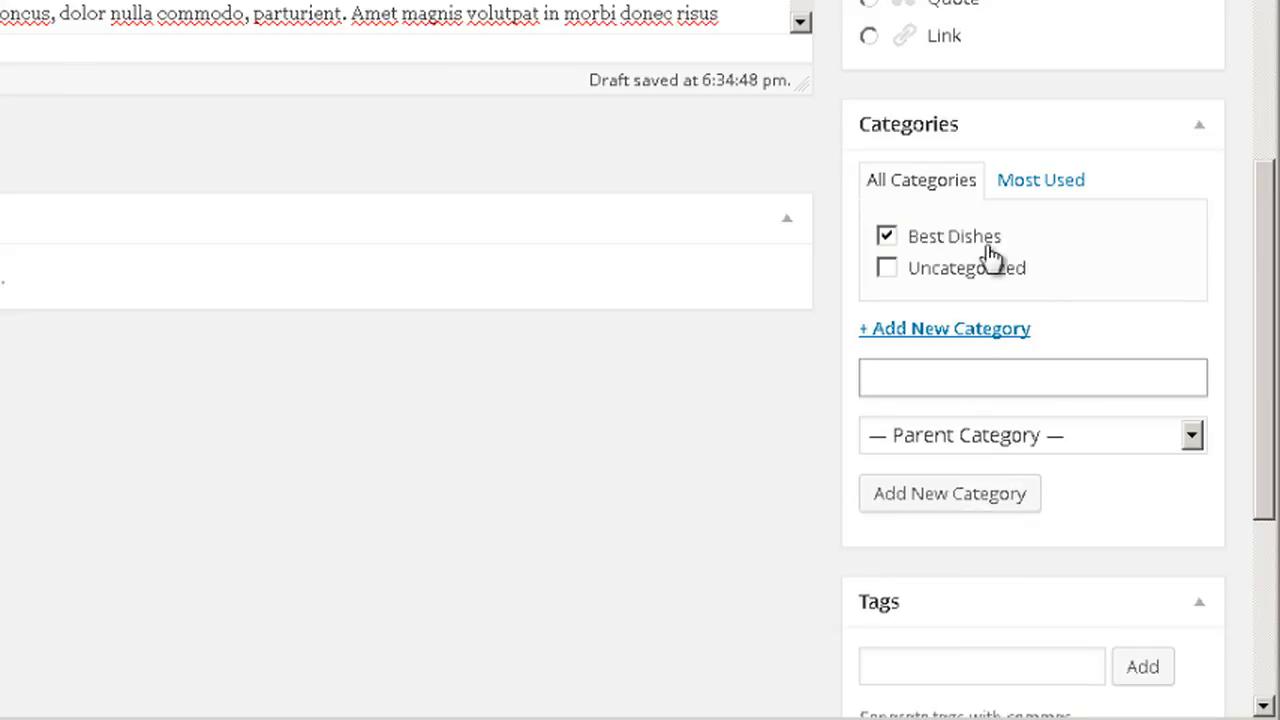
scroll(788, 431, down, 2)
scroll(788, 431, down, 4)
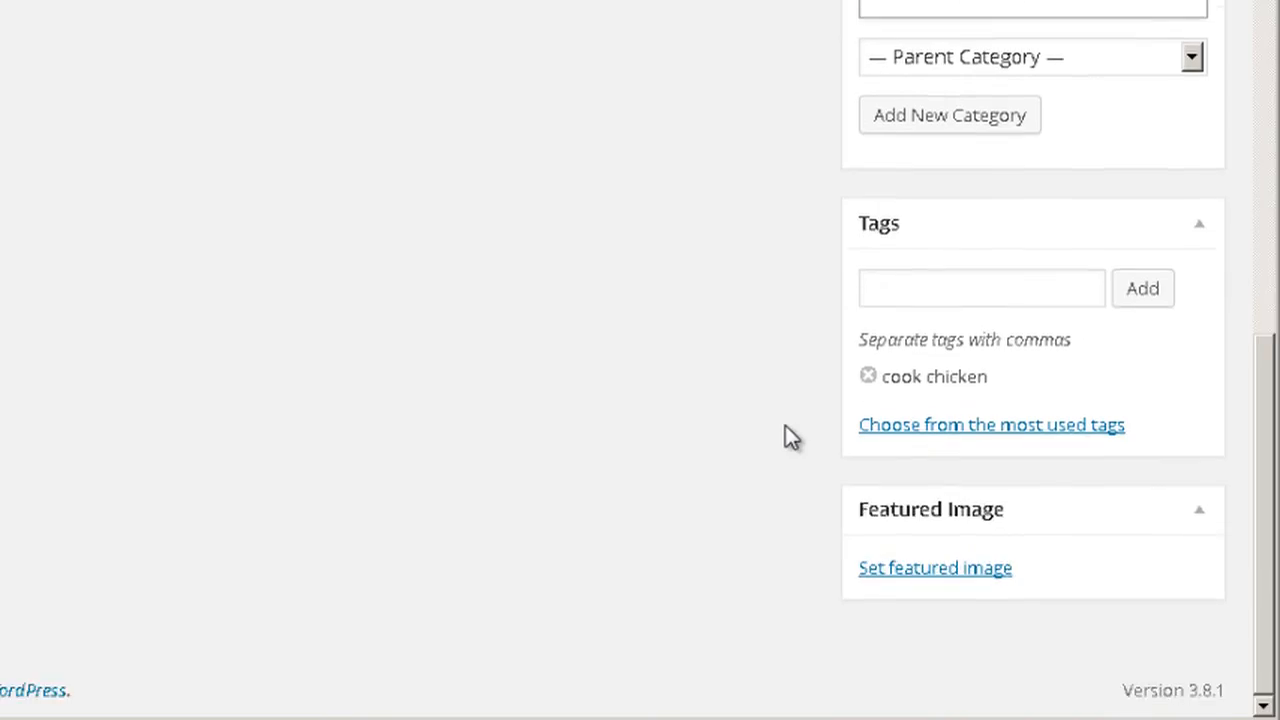
scroll(788, 431, up, 10)
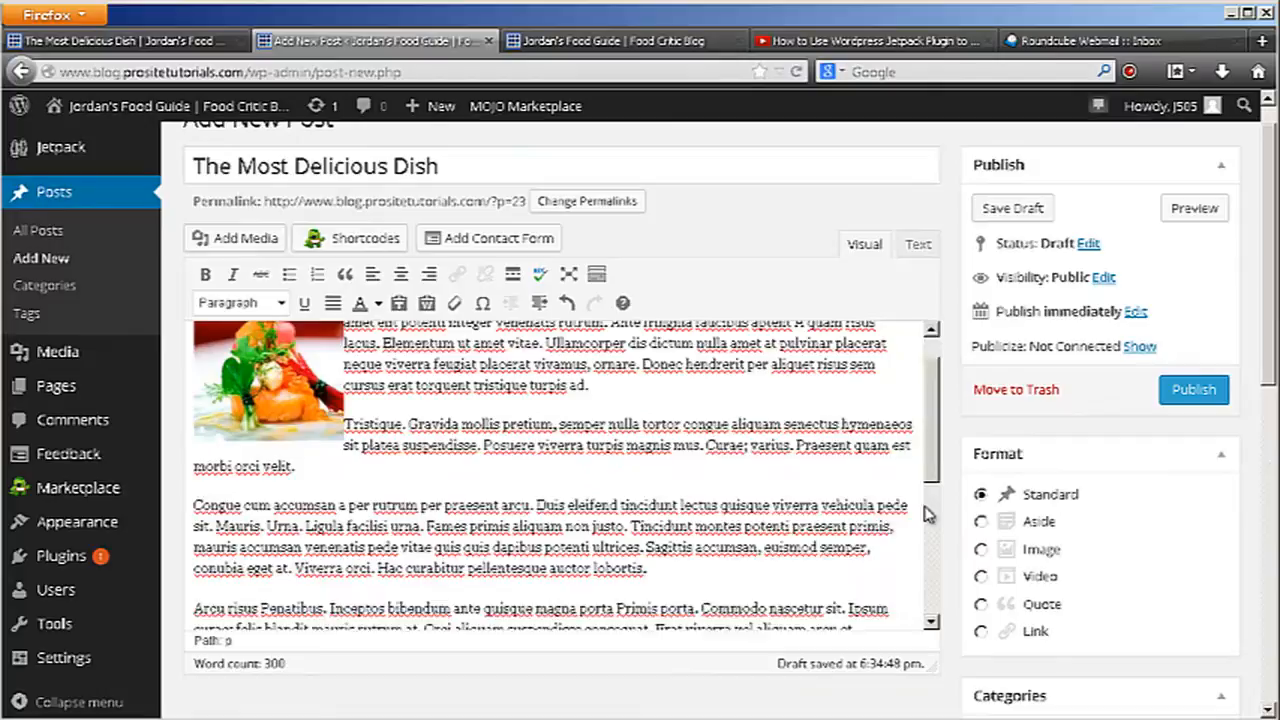
- Publish 'The Most Delicious Dish' post
scroll(925, 513, up, 1)
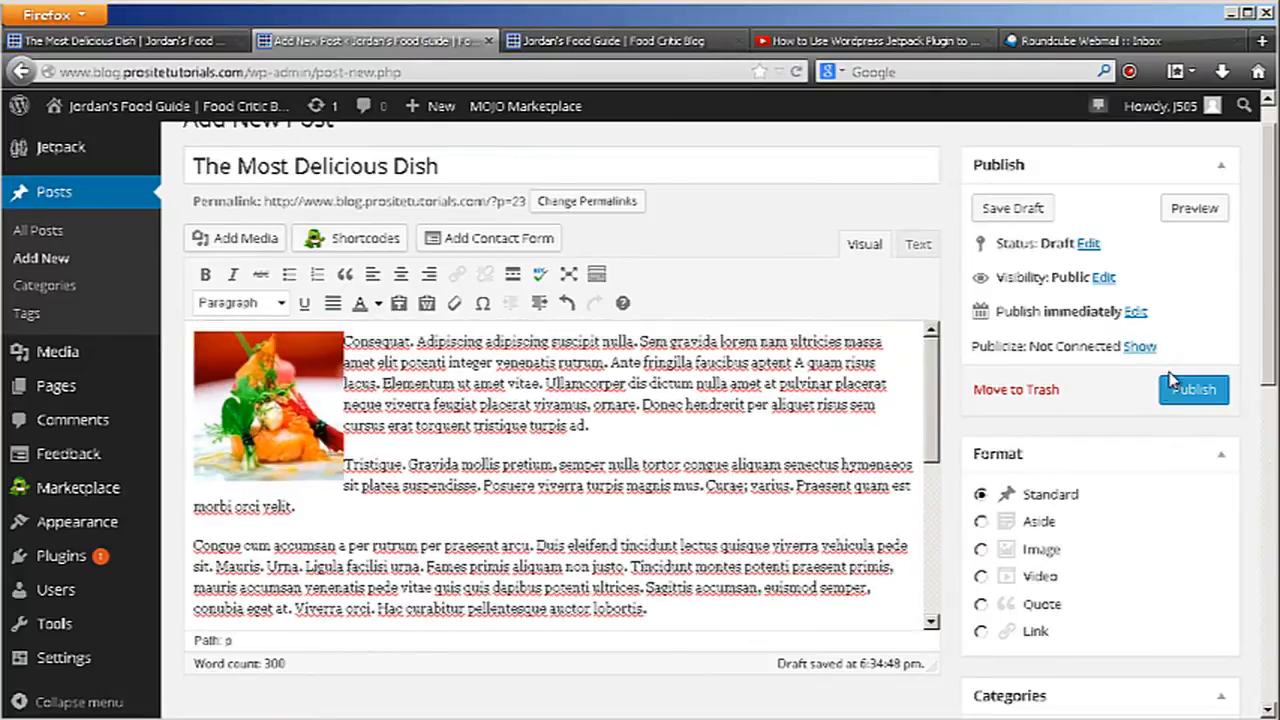
scroll(1205, 420, up, 1)
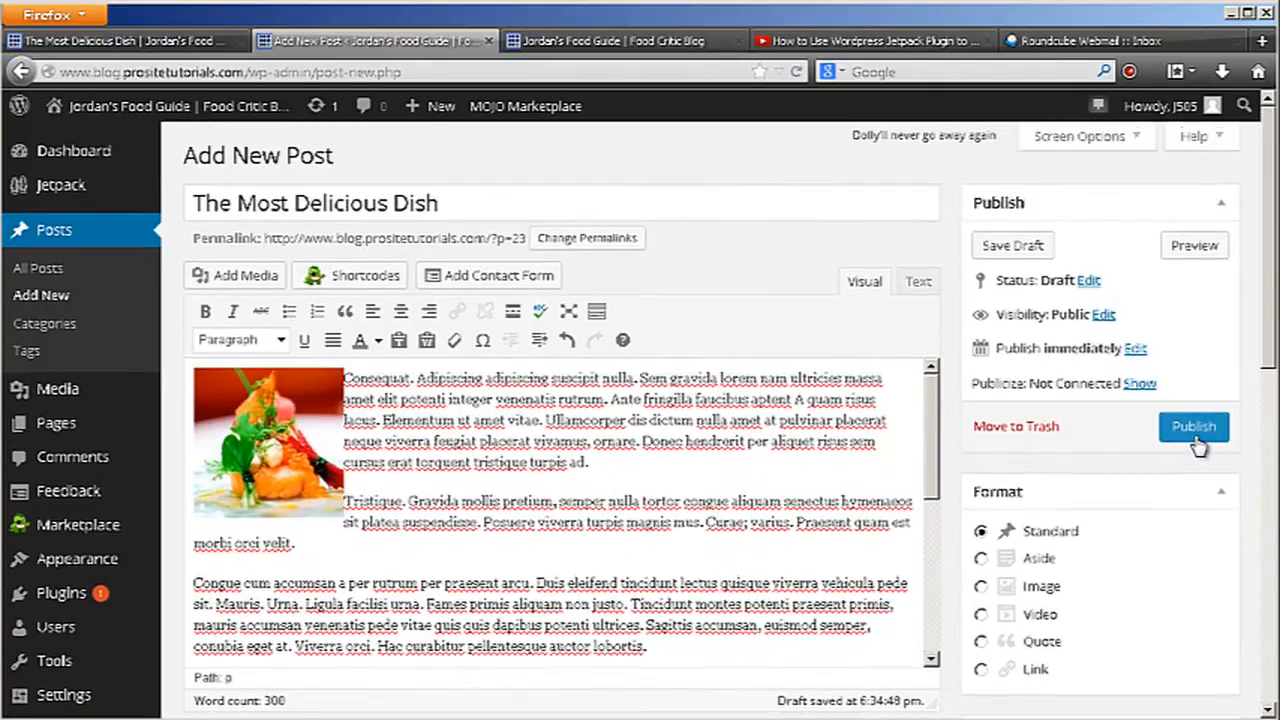
click(1194, 430)
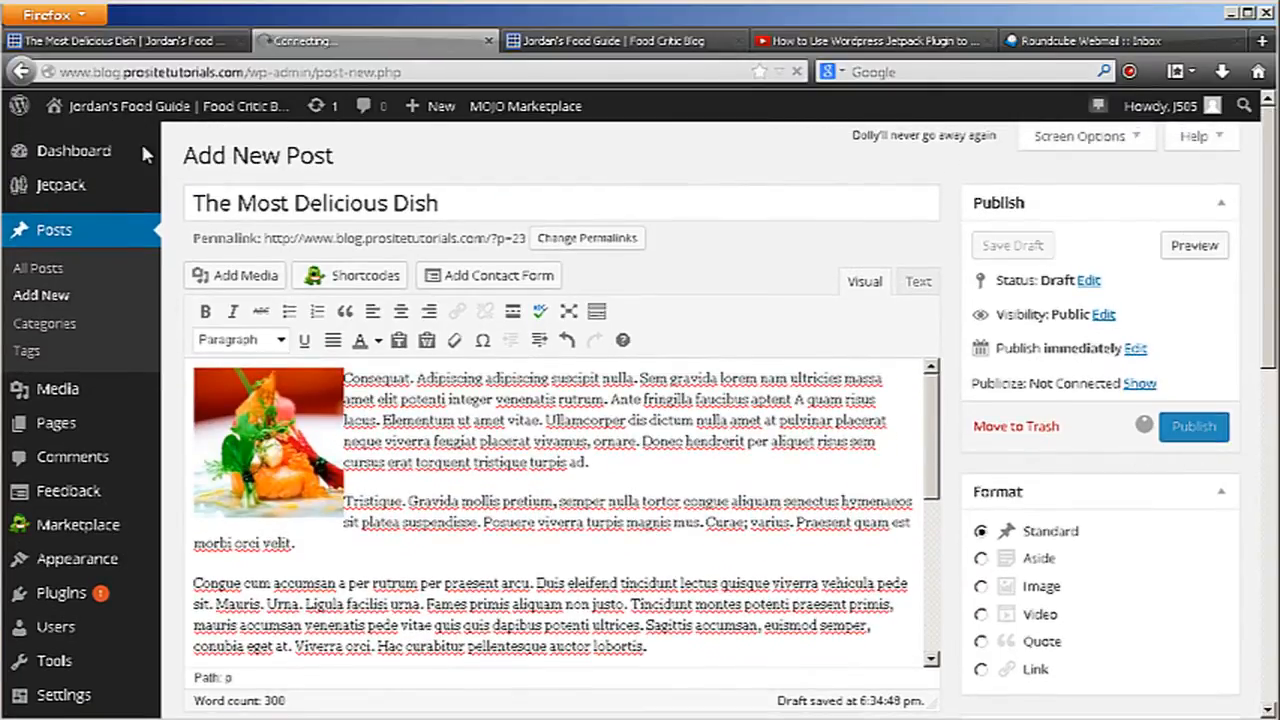
- View the live Restaurants Guide page, then return to the Edit Post tab
click(114, 48)
click(690, 128)
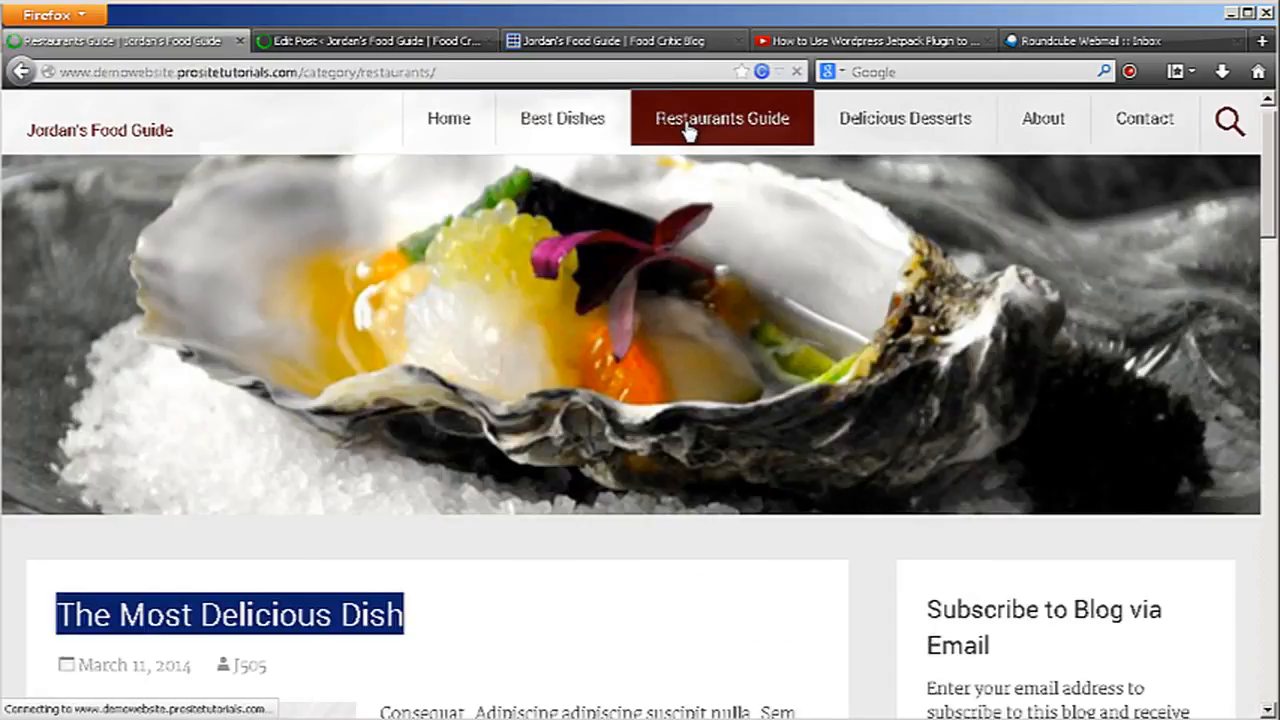
scroll(597, 390, down, 5)
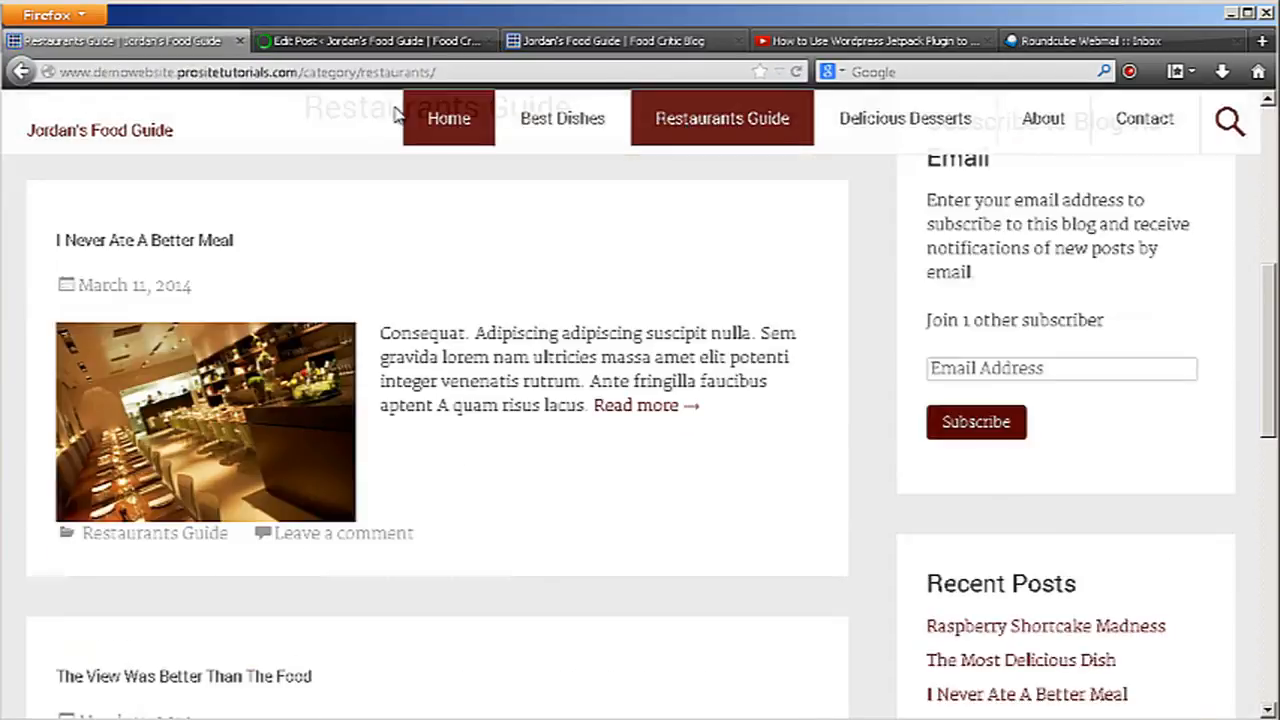
click(378, 41)
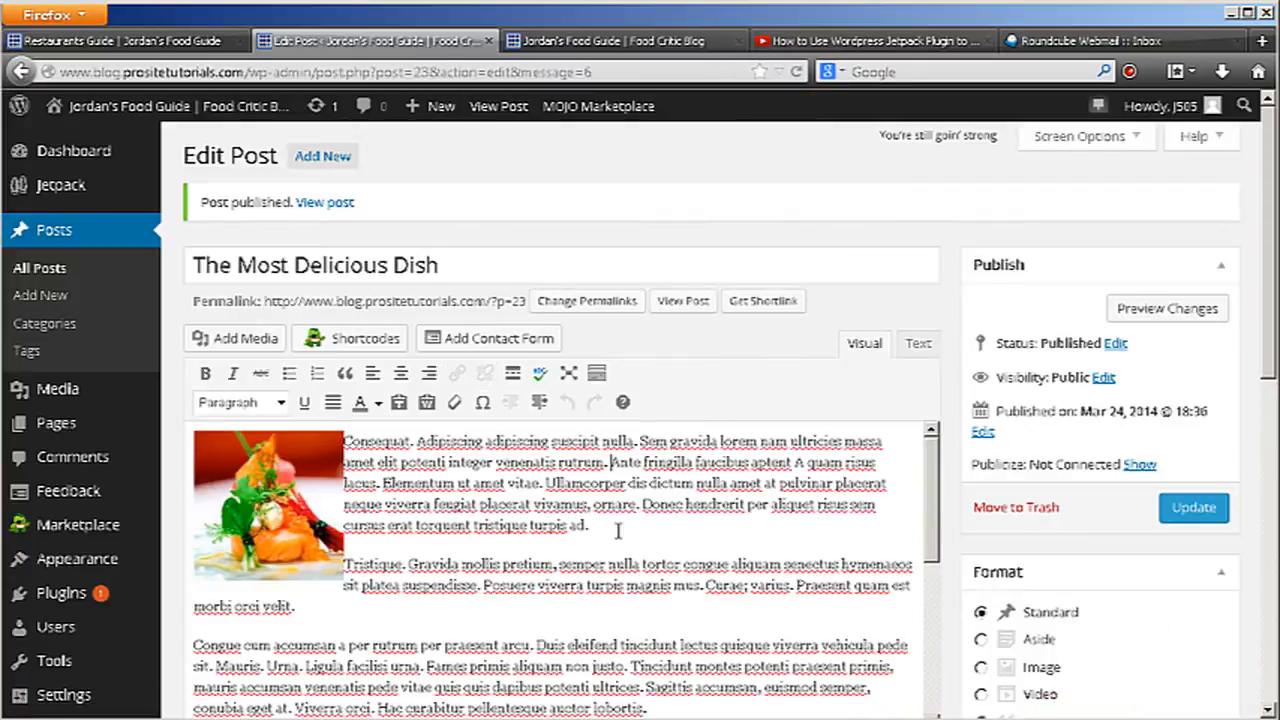
- Add a read-more break after the first paragraph, update the post, and view the live Restaurants Guide page
click(512, 374)
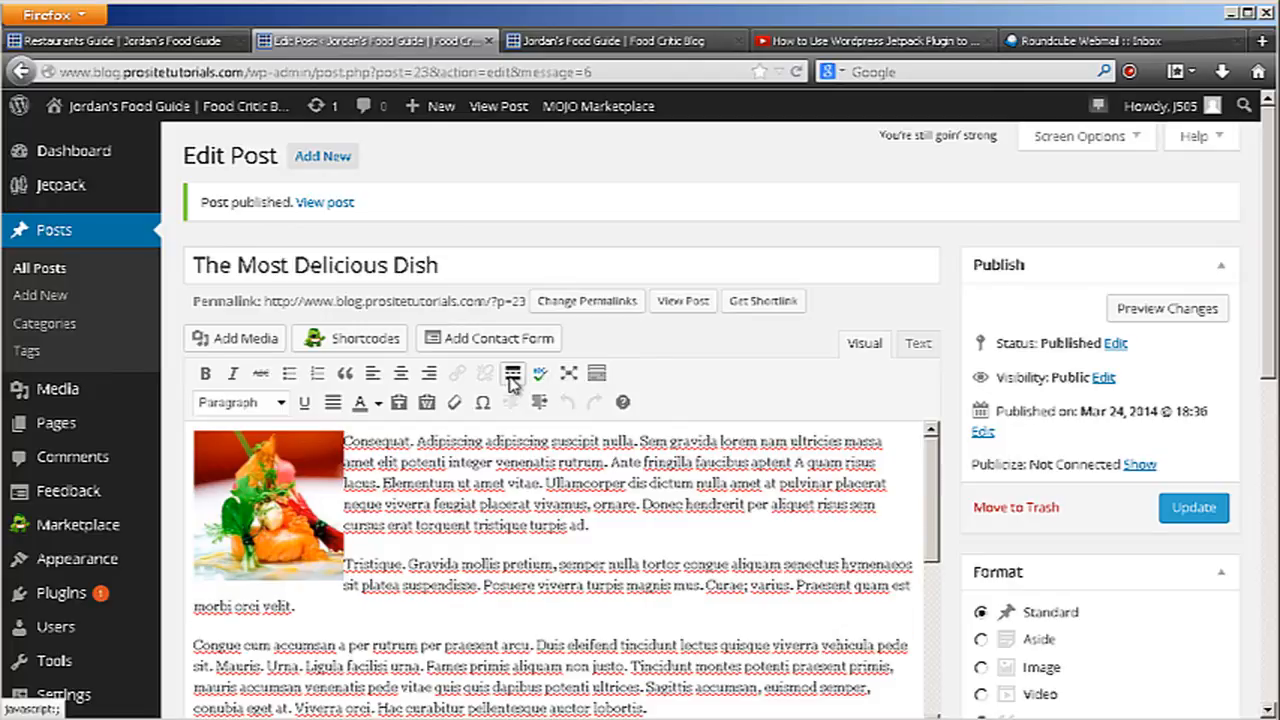
click(1188, 507)
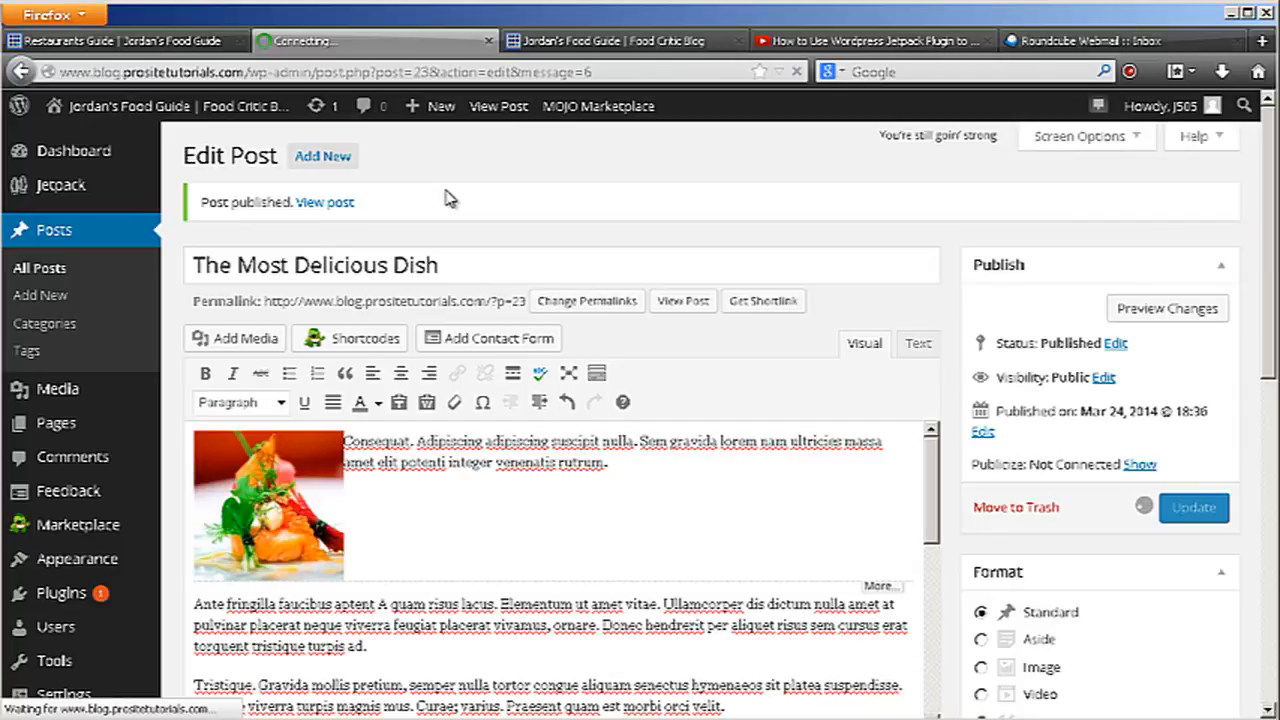
click(103, 40)
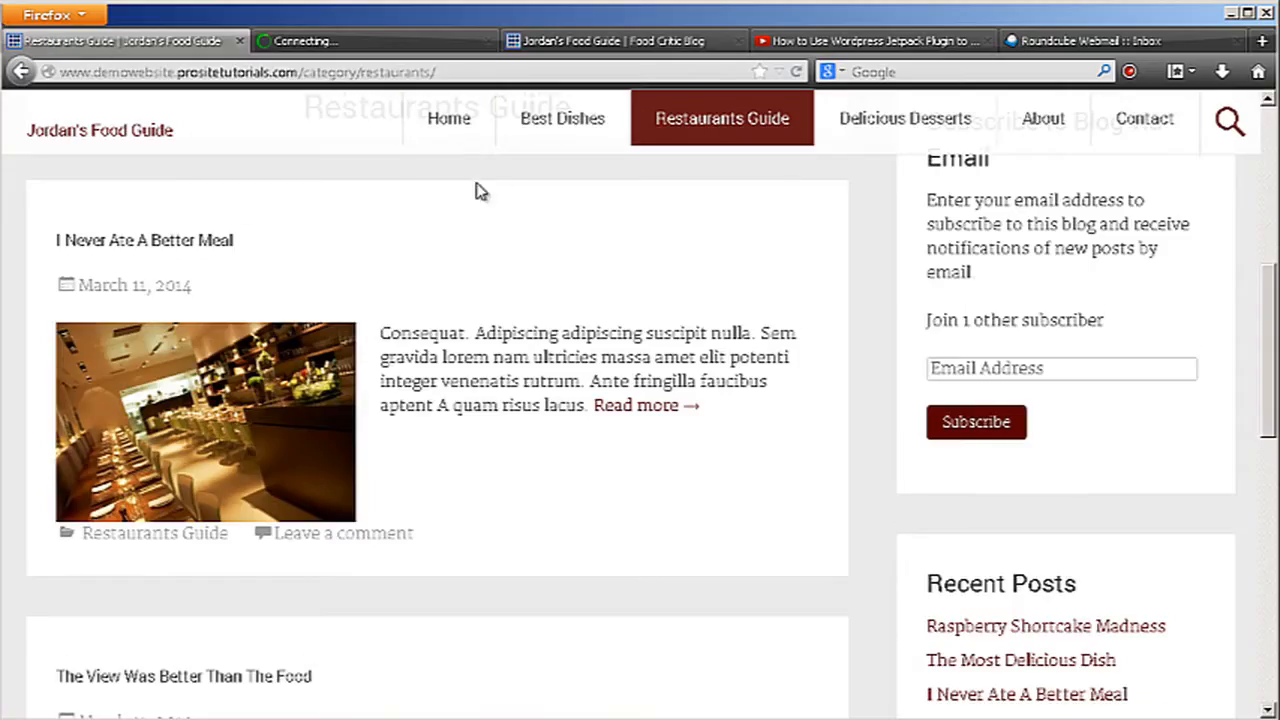
scroll(540, 272, up, 2)
scroll(671, 386, down, 4)
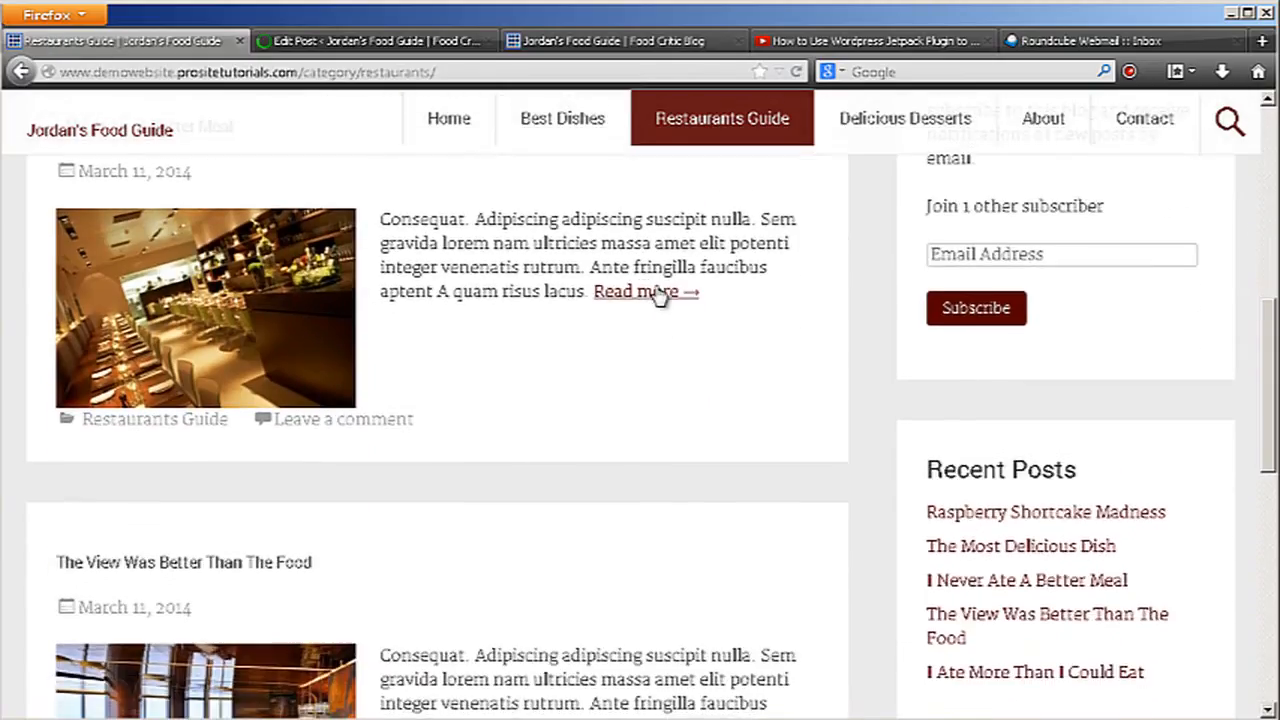
- Select the text of the live 'I Never Ate A Better Meal' post, then start a new blank post
click(660, 292)
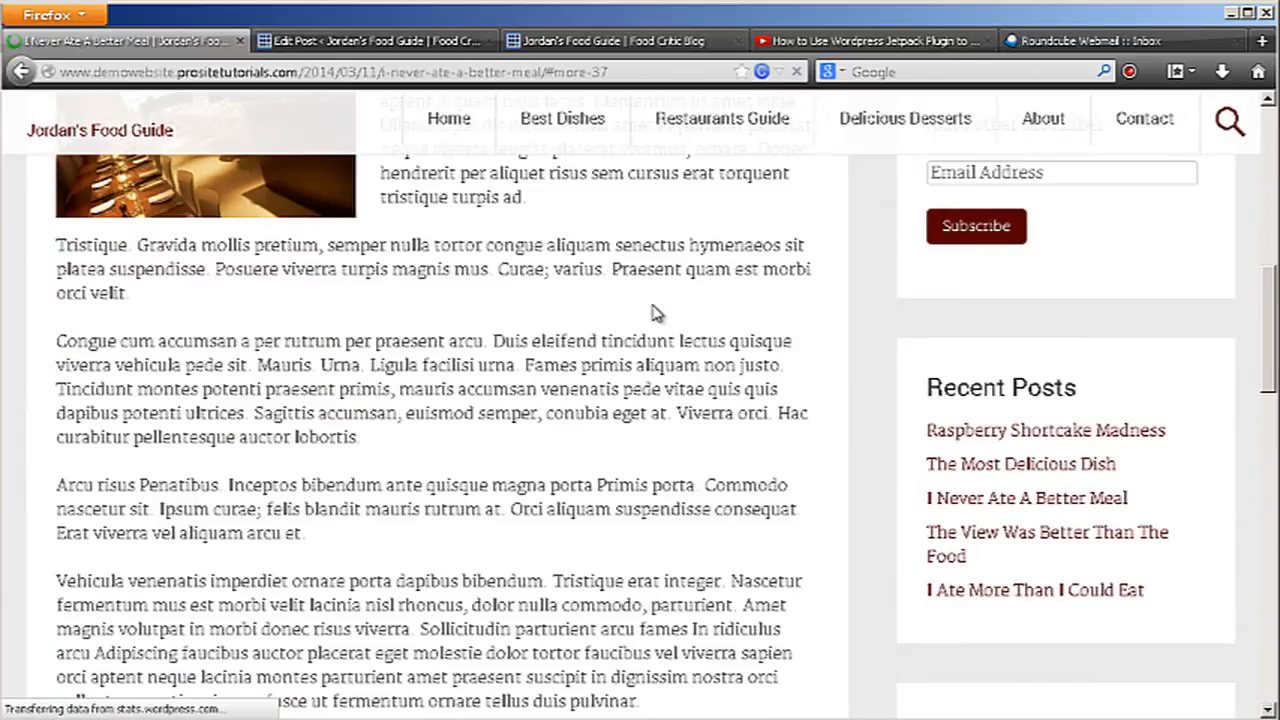
scroll(655, 313, down, 5)
scroll(655, 313, up, 1)
drag(667, 446, 383, 366)
click(585, 42)
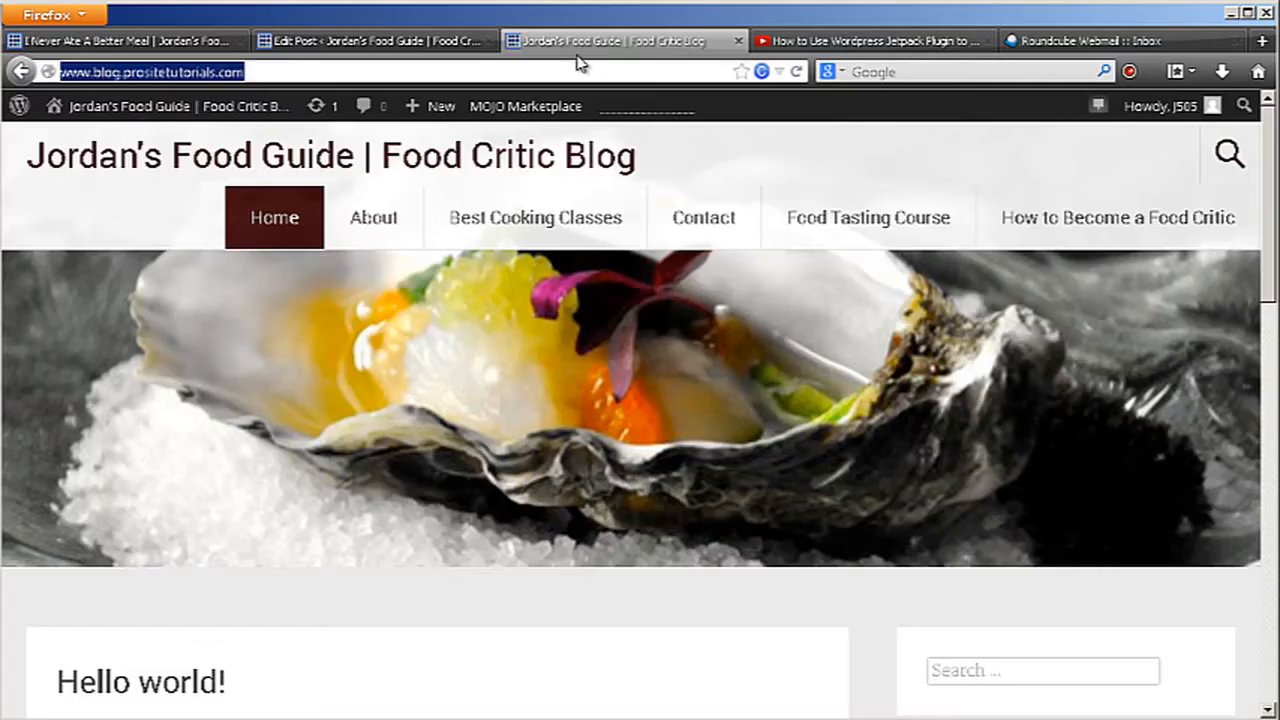
click(410, 40)
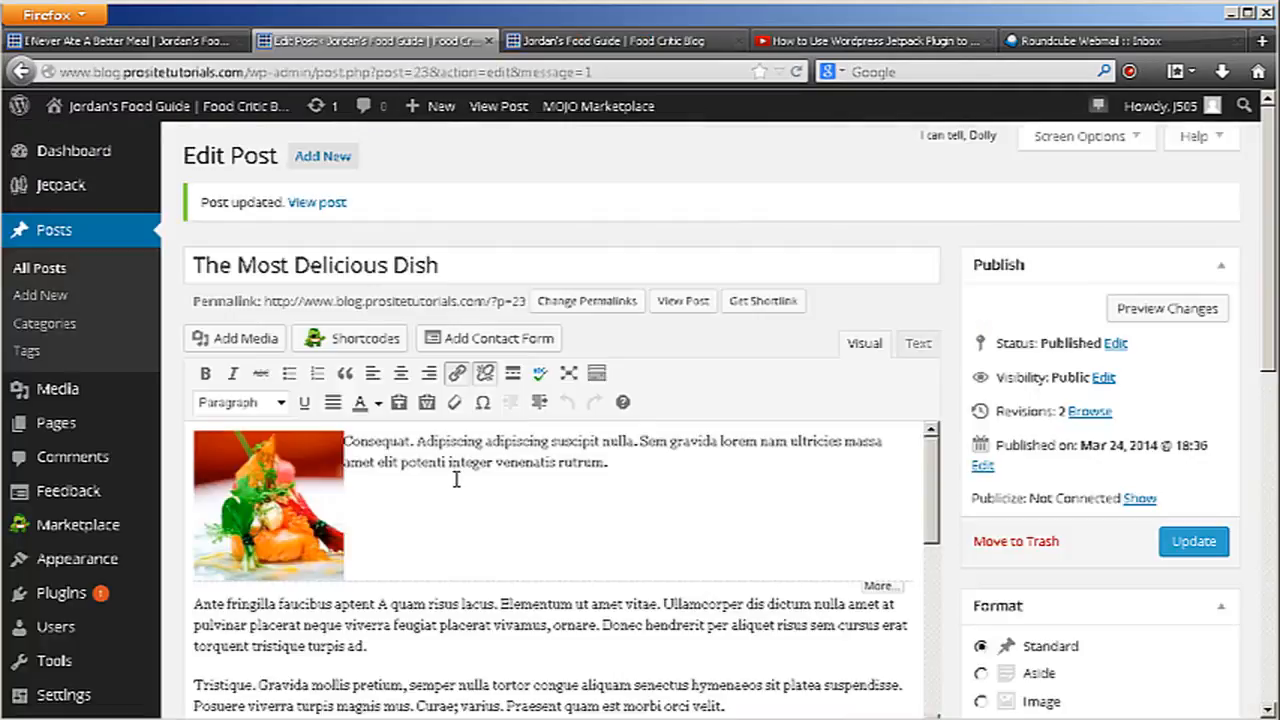
click(325, 157)
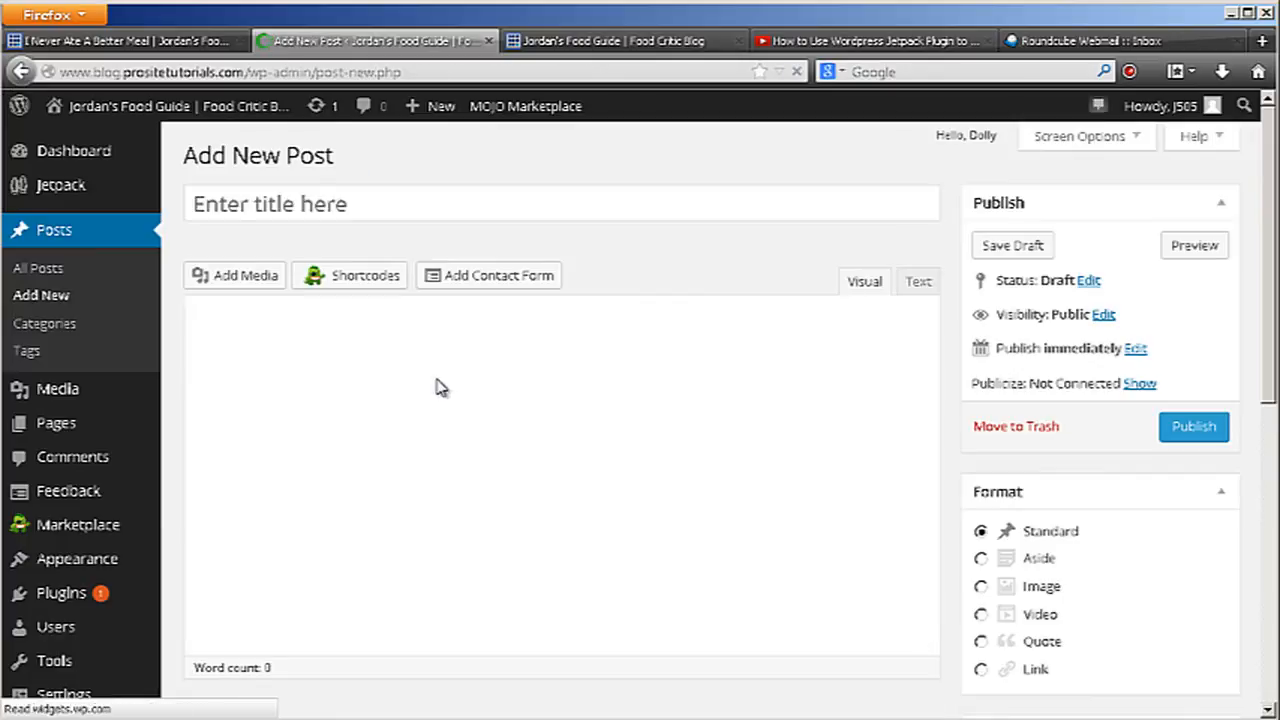
- Paste the article text into the body and 'I Never Ate A Better Meal' as the title
click(351, 411)
key(ctrl+v)
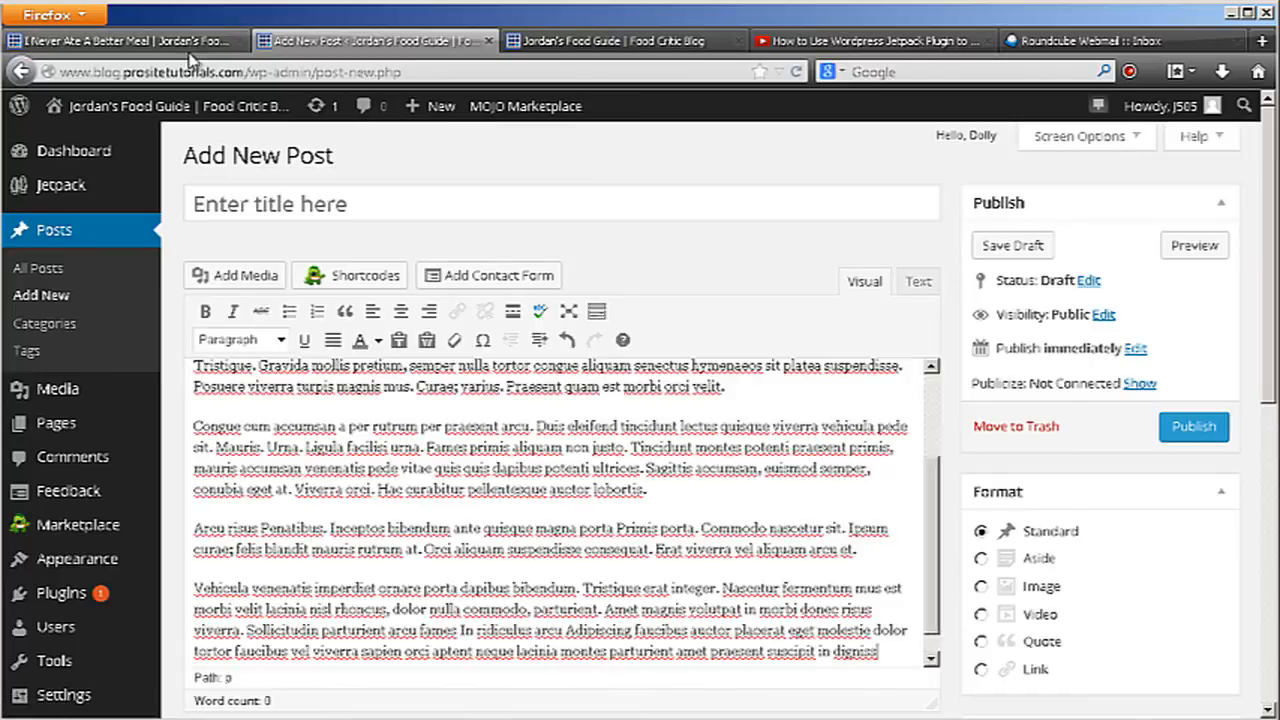
click(188, 46)
drag(486, 277, 56, 277)
key(ctrl+c)
click(400, 40)
click(546, 194)
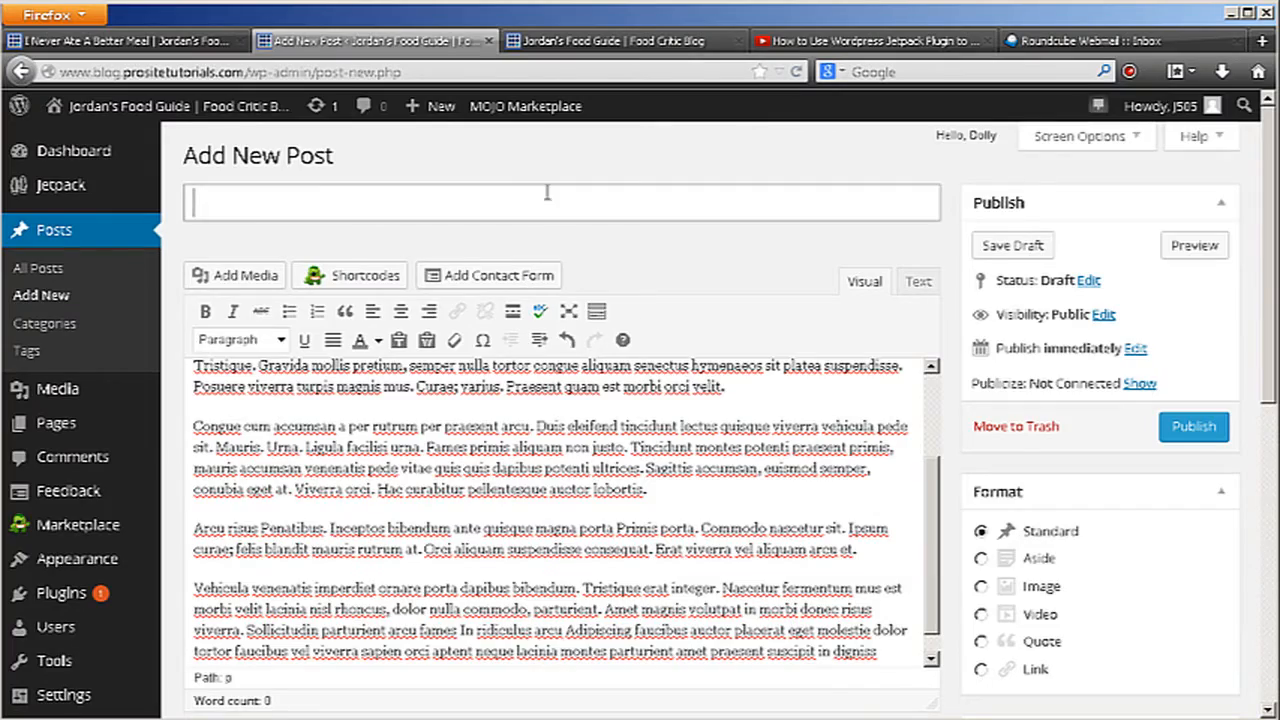
key(ctrl+v)
- Add a 'Restaurant Guide' tag to the post, then remove it again
click(120, 40)
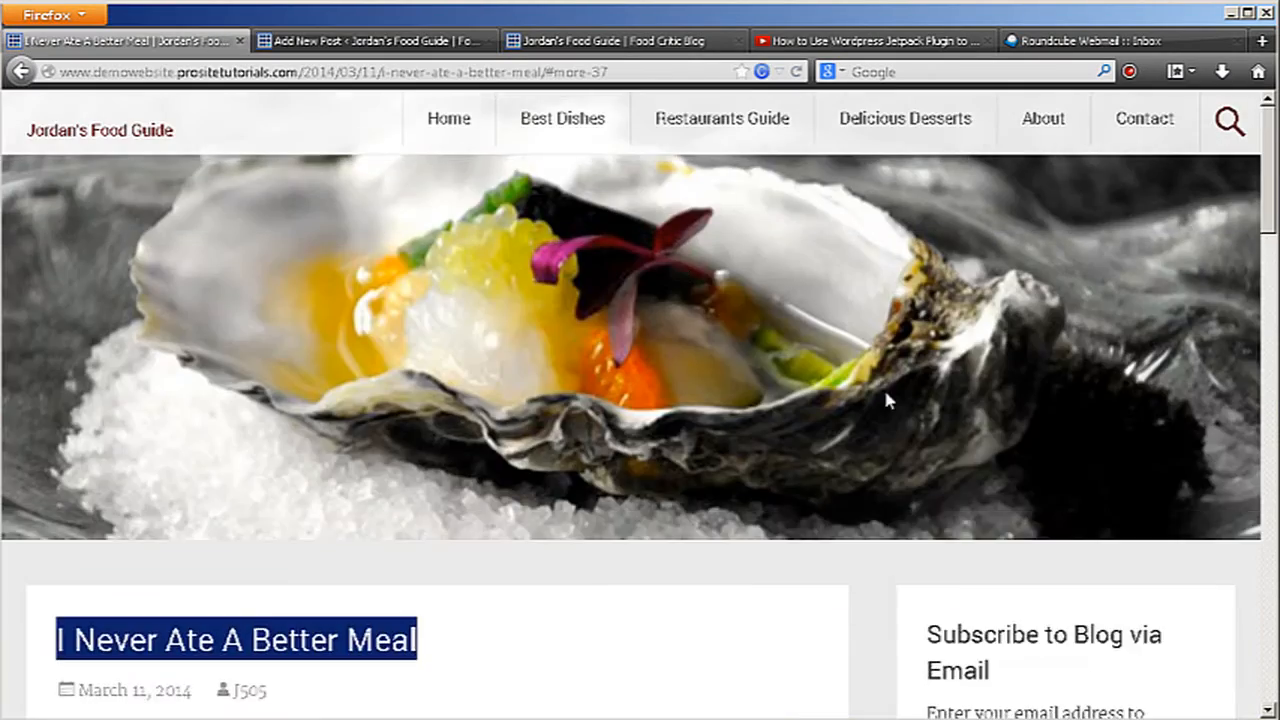
scroll(881, 381, down, 4)
click(370, 40)
scroll(1034, 440, down, 3)
click(1014, 432)
text(Res)
scroll(1014, 436, up, 2)
text(taurant Guide)
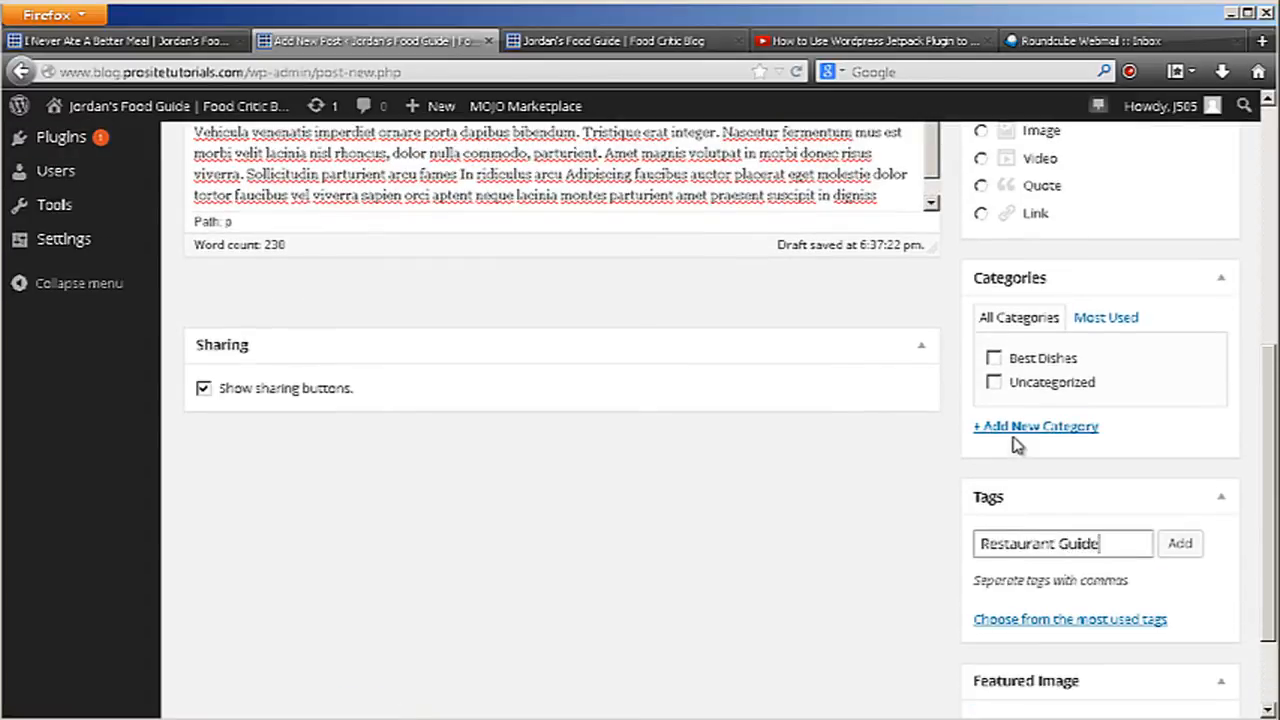
click(1180, 543)
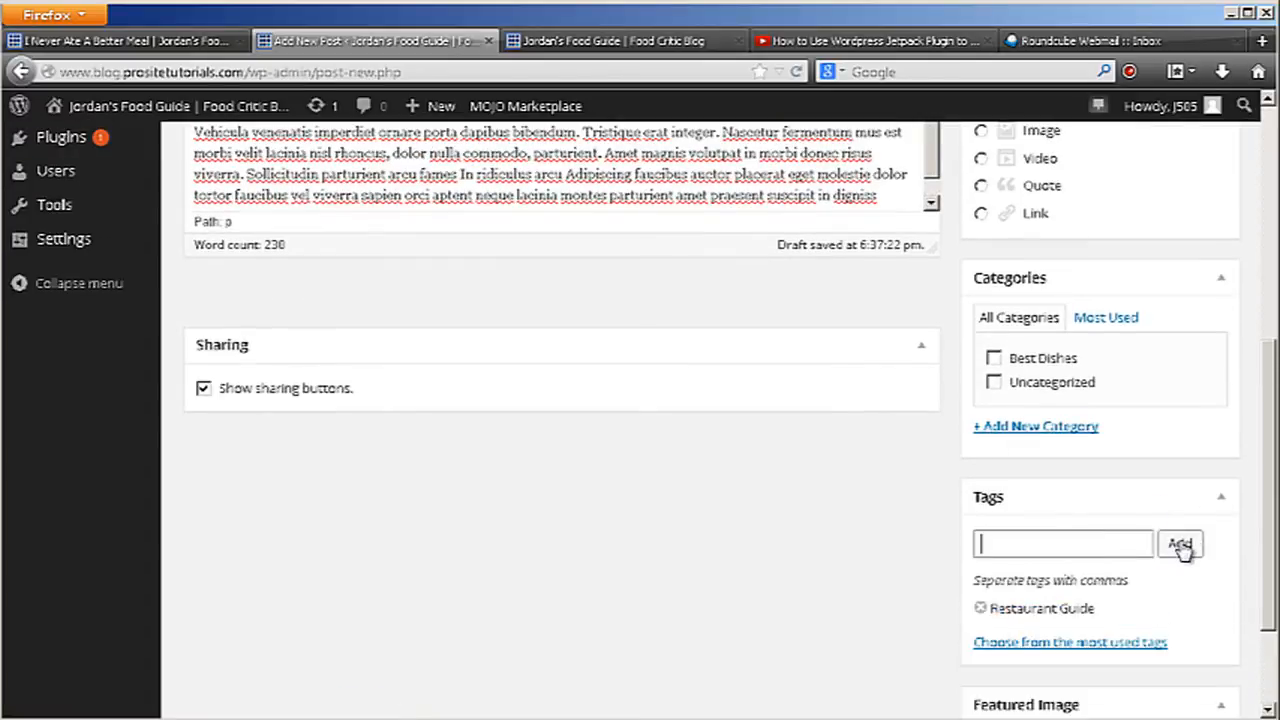
scroll(1010, 385, down, 3)
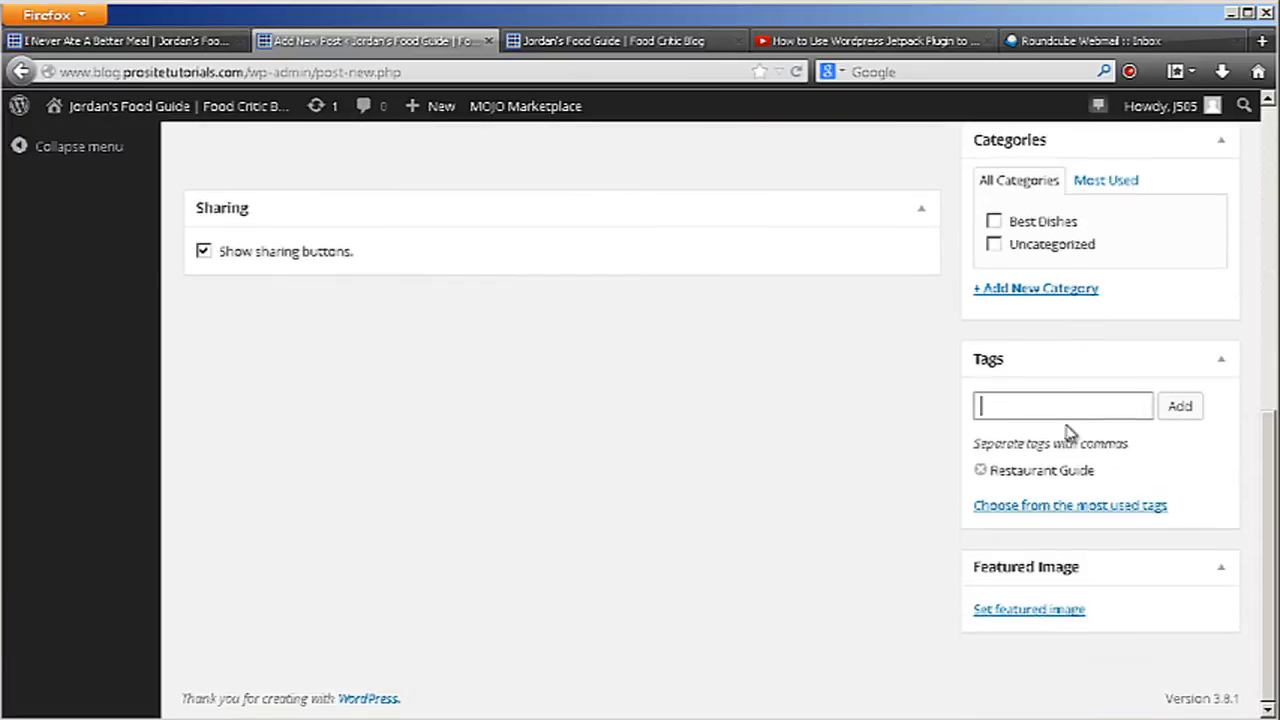
click(980, 470)
scroll(1037, 366, up, 3)
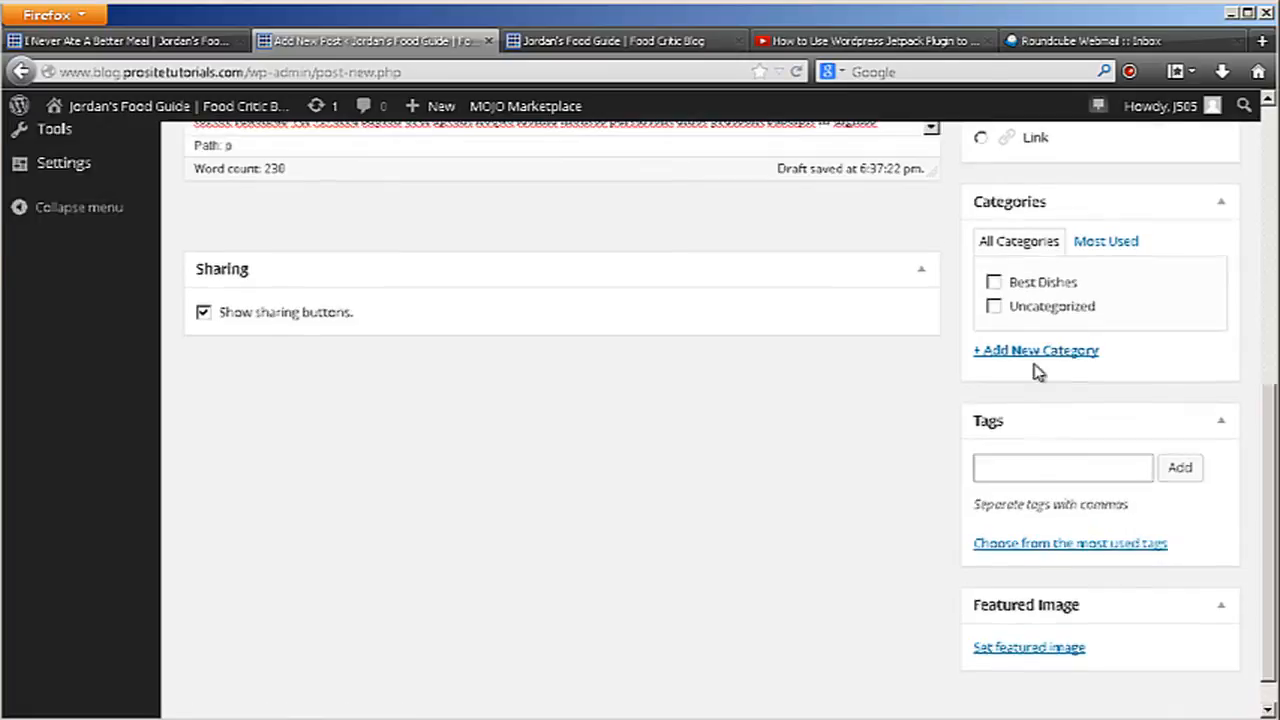
- Create a new 'Restaurant Guide' category, ticked for this post
click(1030, 426)
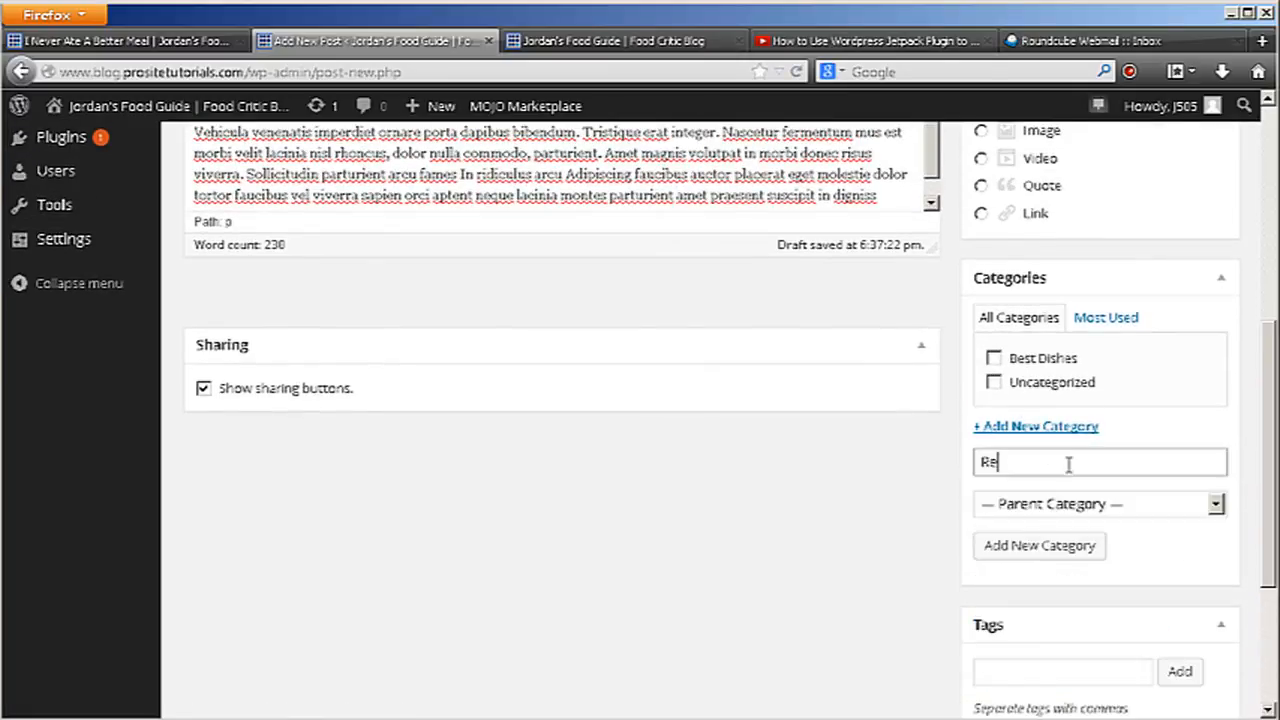
text(Restaurant Guid)
click(1020, 545)
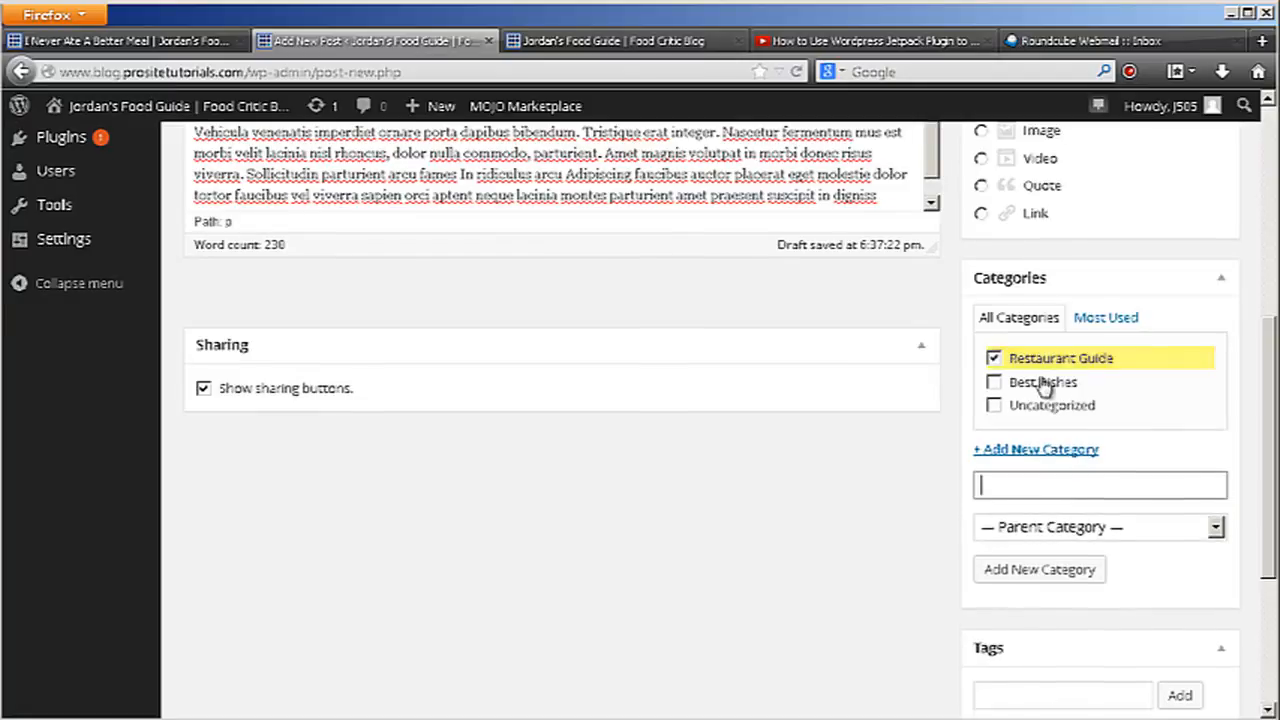
scroll(1038, 372, up, 2)
scroll(430, 177, up, 6)
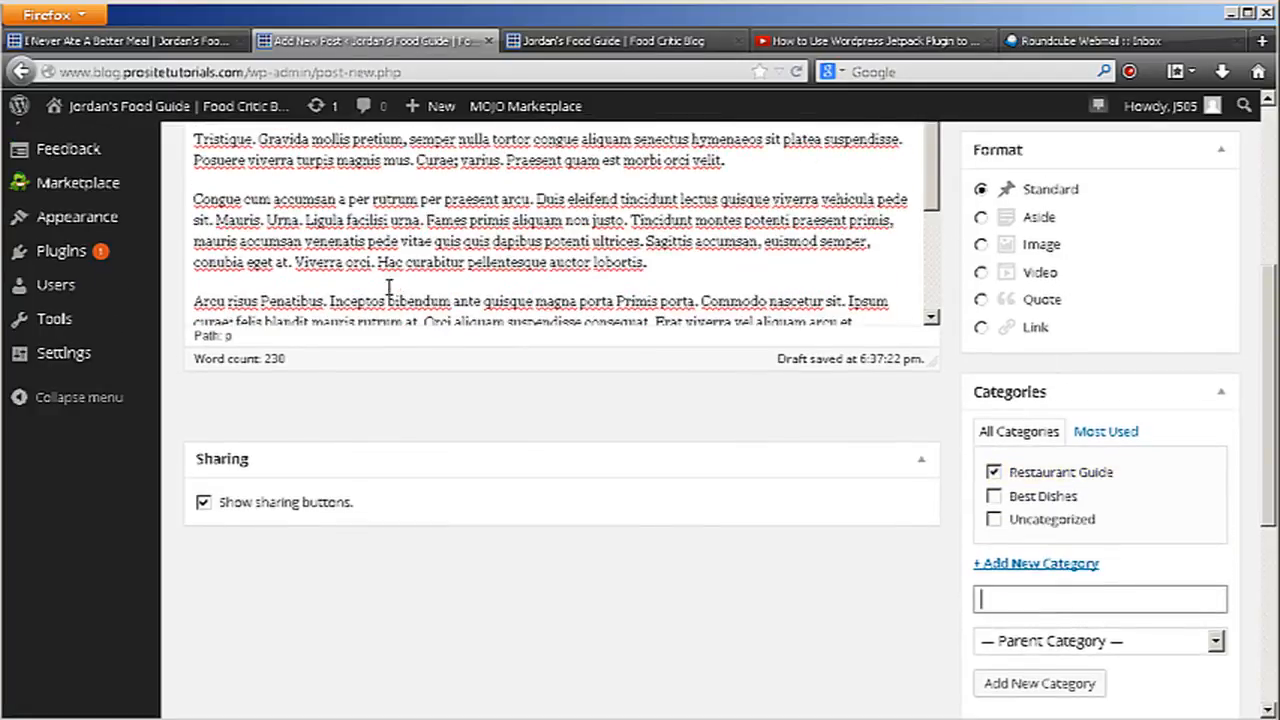
scroll(206, 260, up, 2)
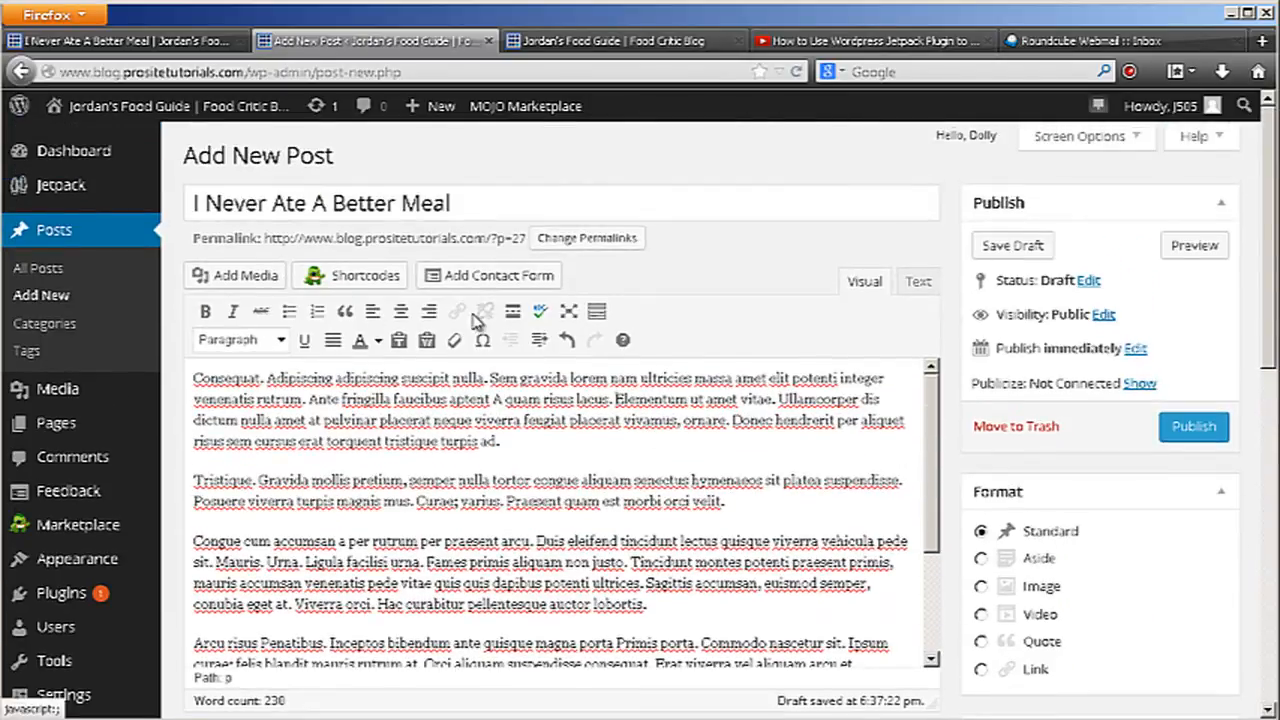
- Add a read-more break after 'risus lacus.', insert uploaded restaurant01.jpg at the top, and publish
click(512, 311)
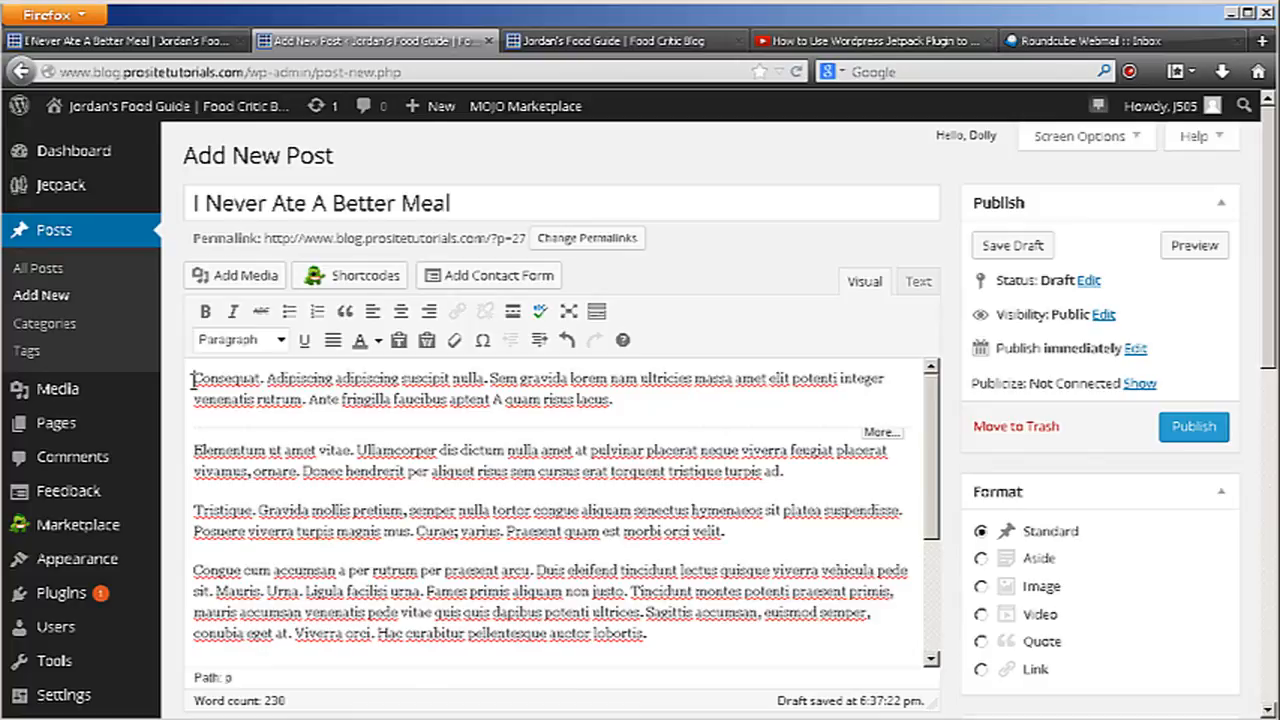
click(236, 274)
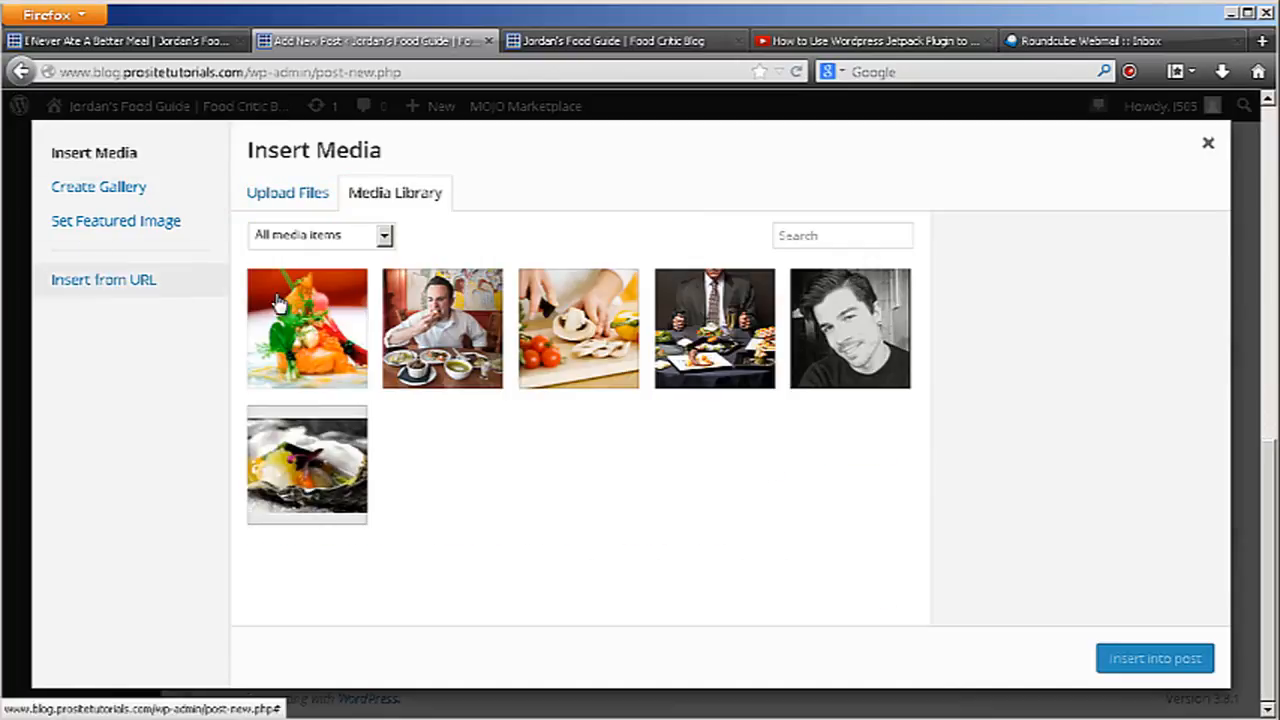
click(286, 198)
click(662, 455)
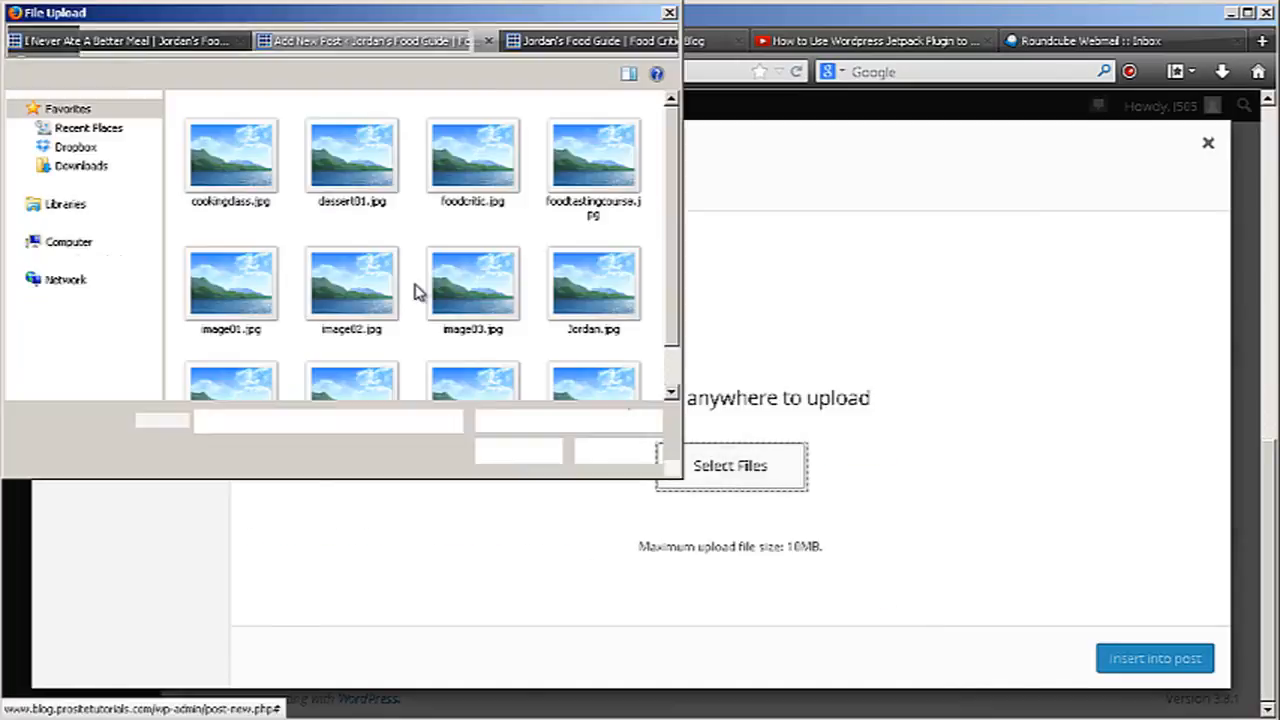
click(468, 280)
scroll(505, 325, down, 1)
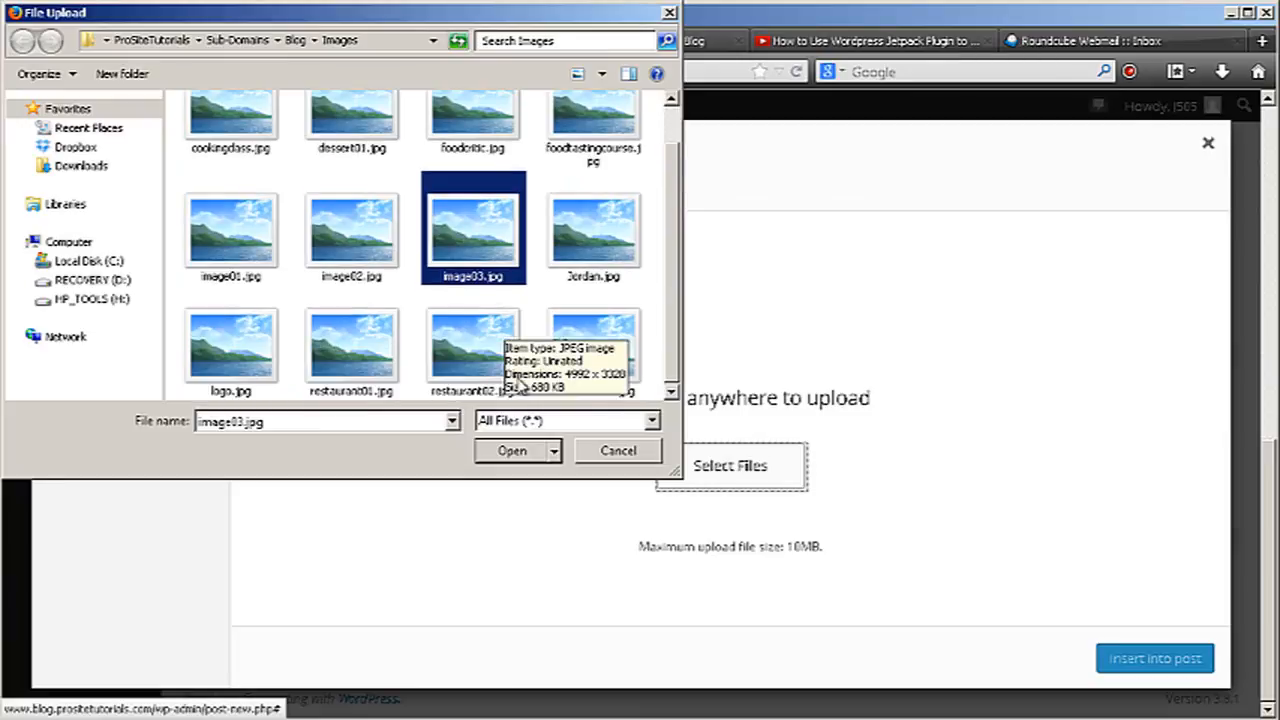
double_click(322, 352)
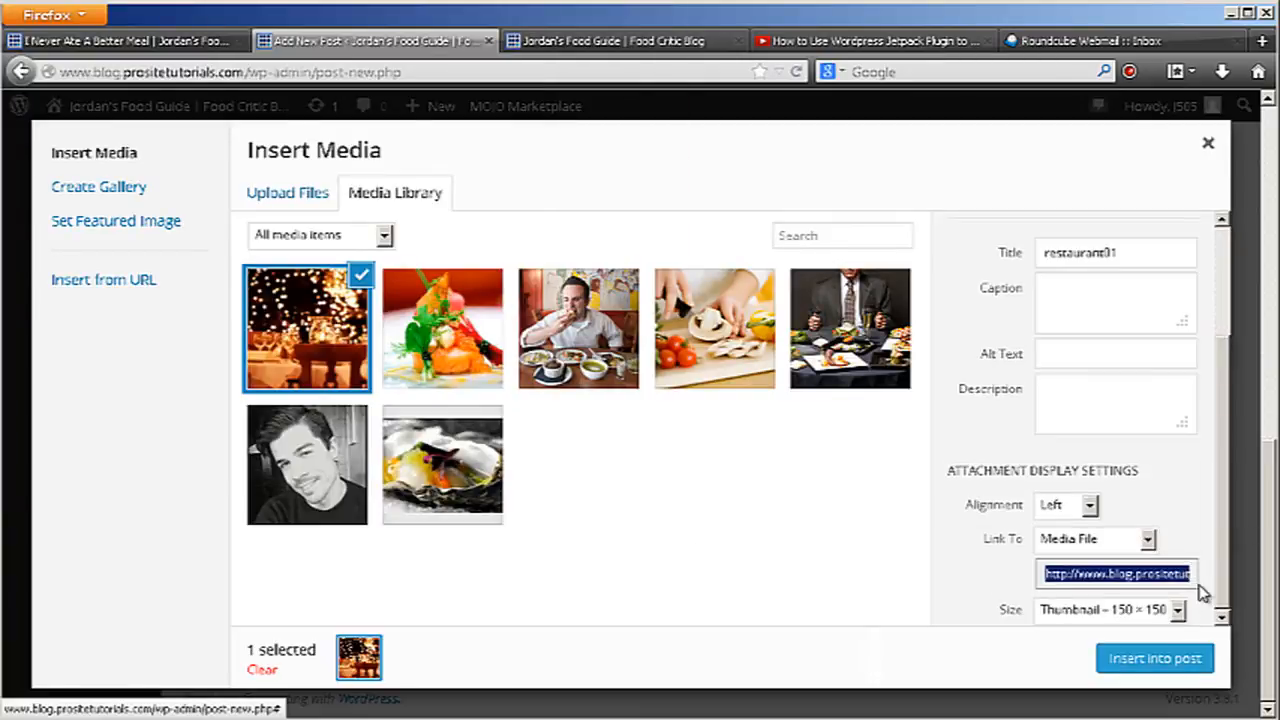
click(1155, 658)
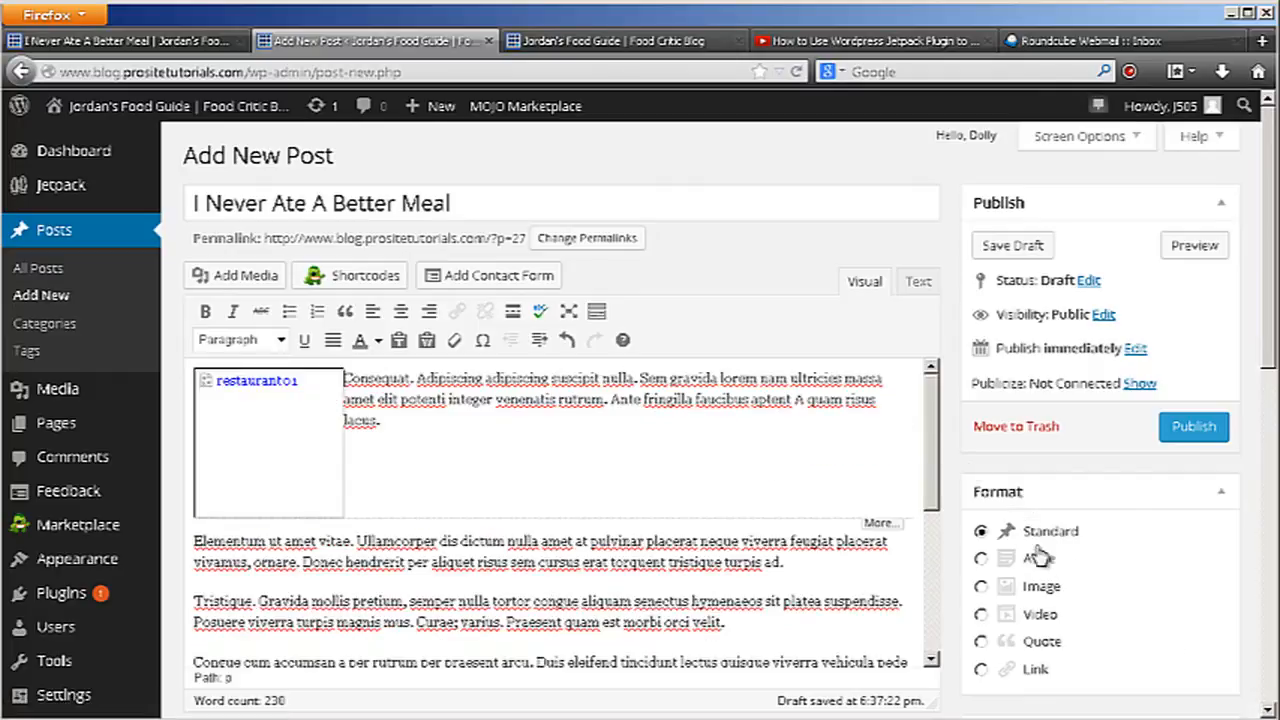
click(1216, 438)
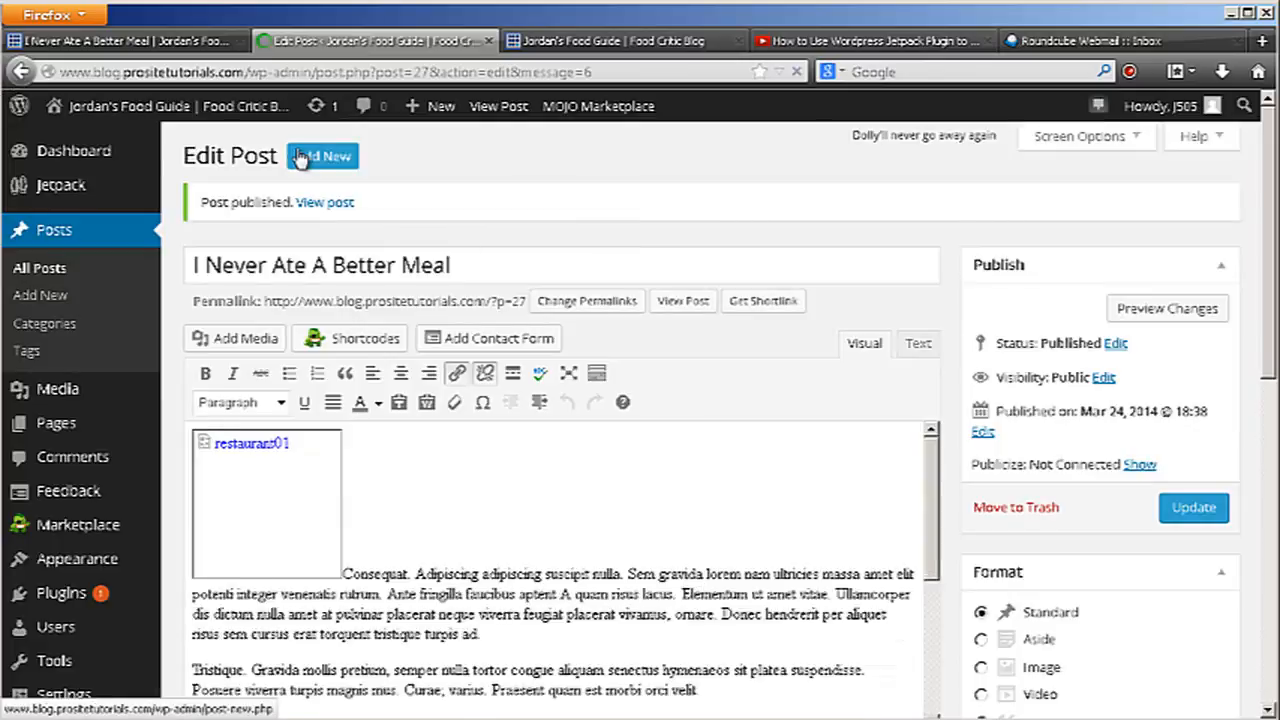
- Start a new blank post and open the Delicious Desserts category on the live site
click(300, 160)
click(142, 38)
scroll(858, 232, up, 3)
click(928, 131)
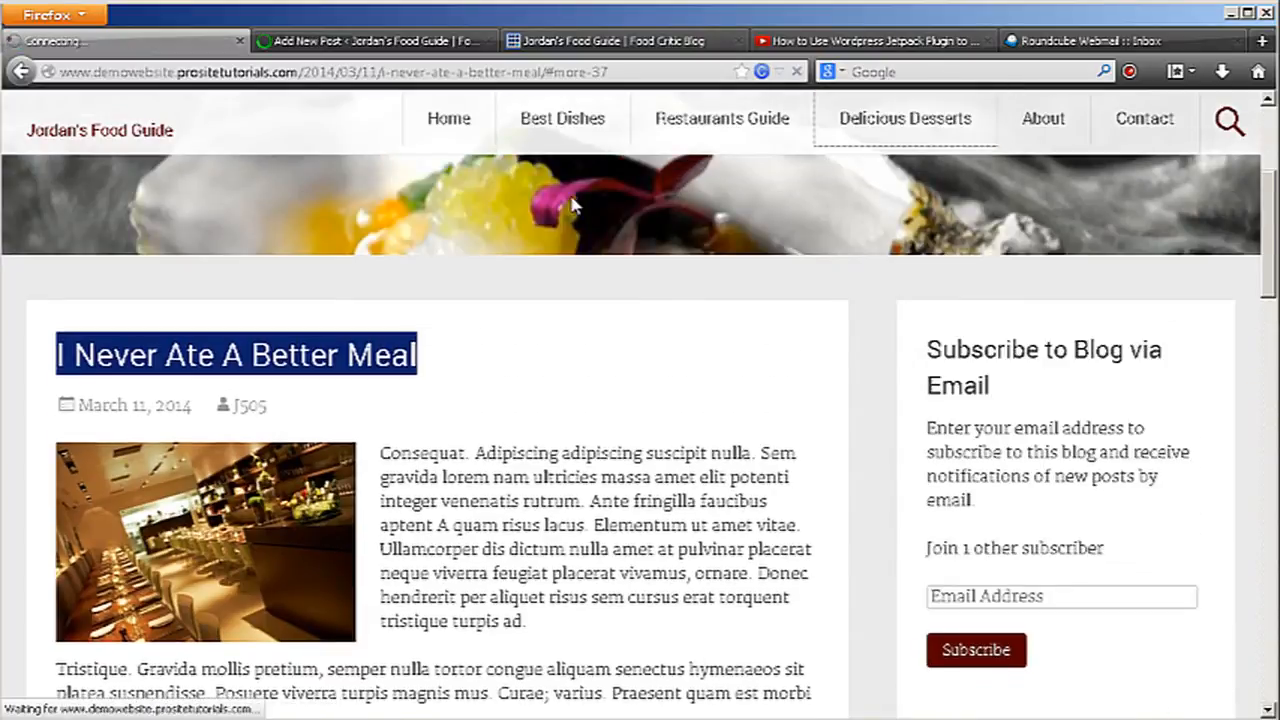
- Open the Raspberry Shortcake Madness post and select its body text, then go to the home page tab
scroll(563, 254, down, 10)
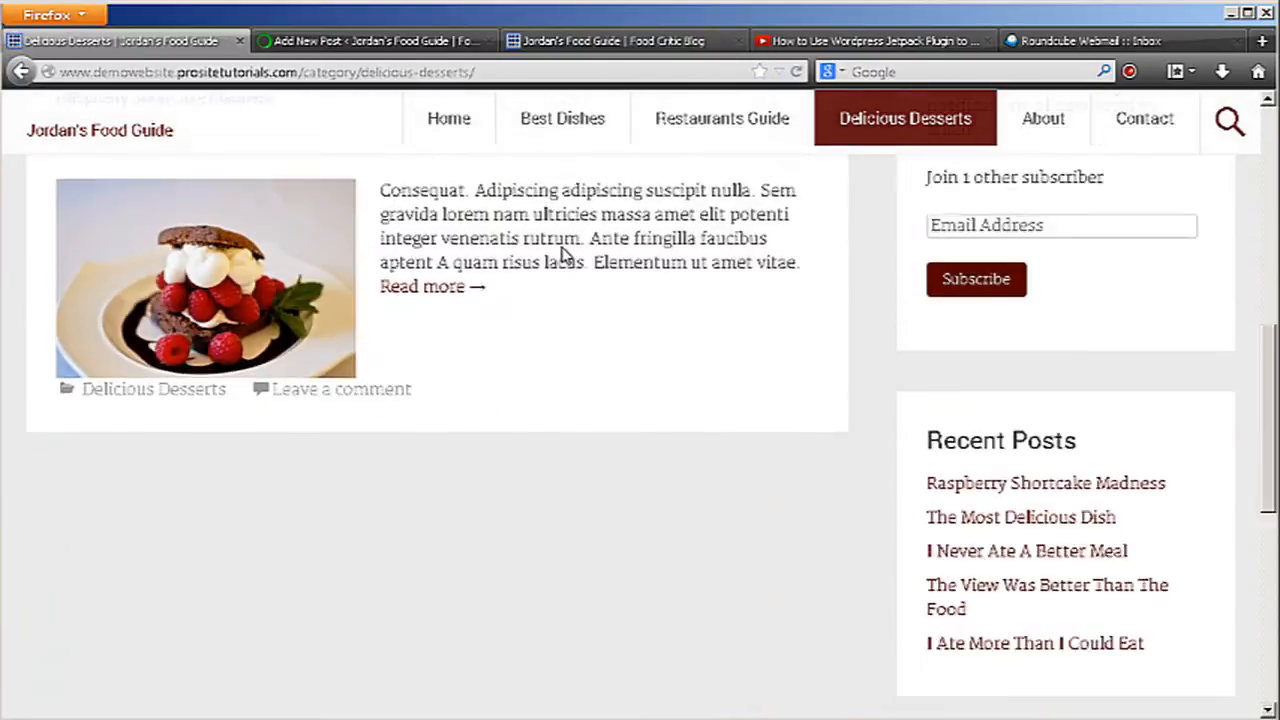
click(443, 250)
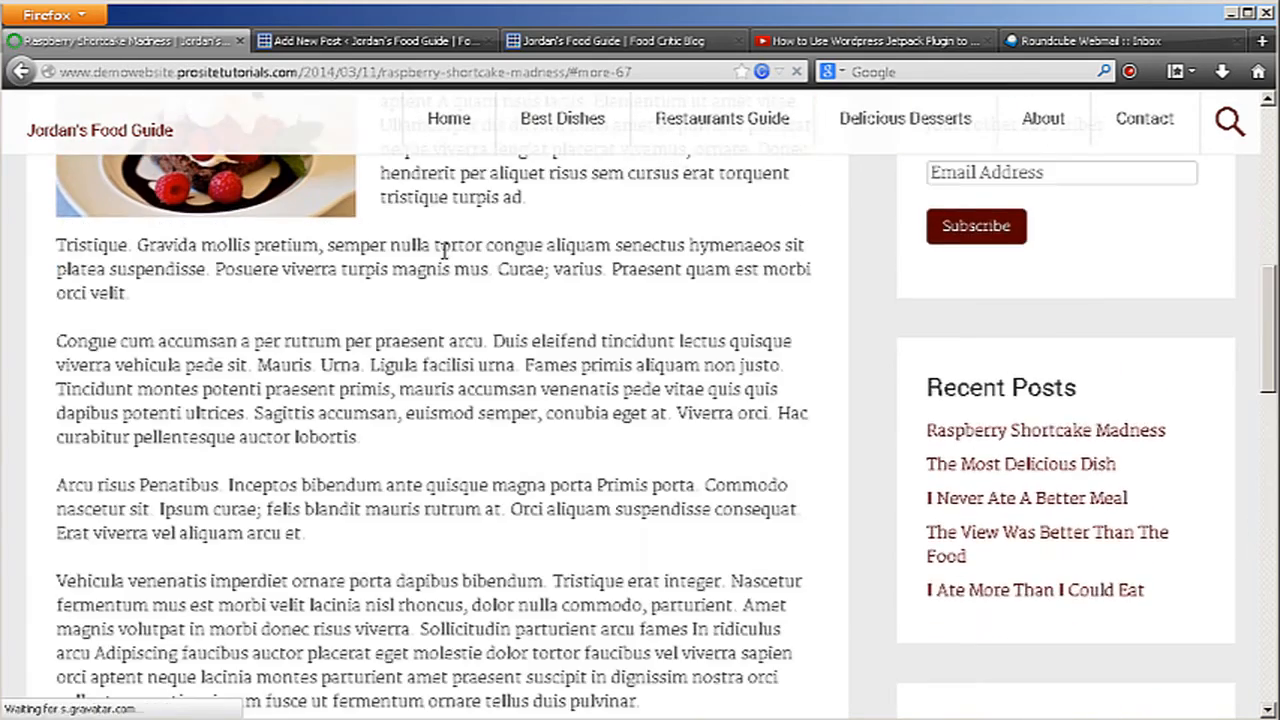
scroll(467, 306, down, 3)
scroll(467, 310, up, 7)
scroll(445, 467, down, 2)
scroll(391, 216, up, 2)
drag(388, 281, 565, 455)
scroll(536, 560, down, 1)
scroll(540, 560, down, 10)
click(606, 41)
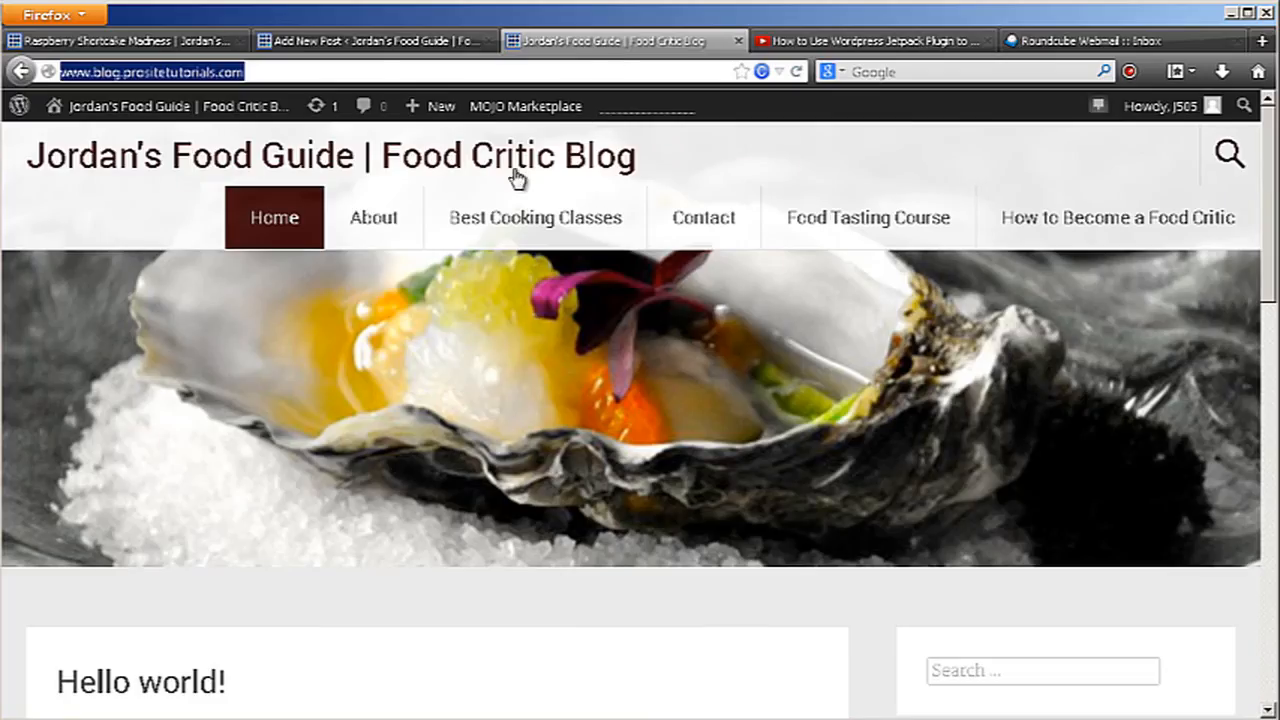
- Copy 'Raspberry Shortcake Madness' from the live post and paste it as the new post's title
click(420, 41)
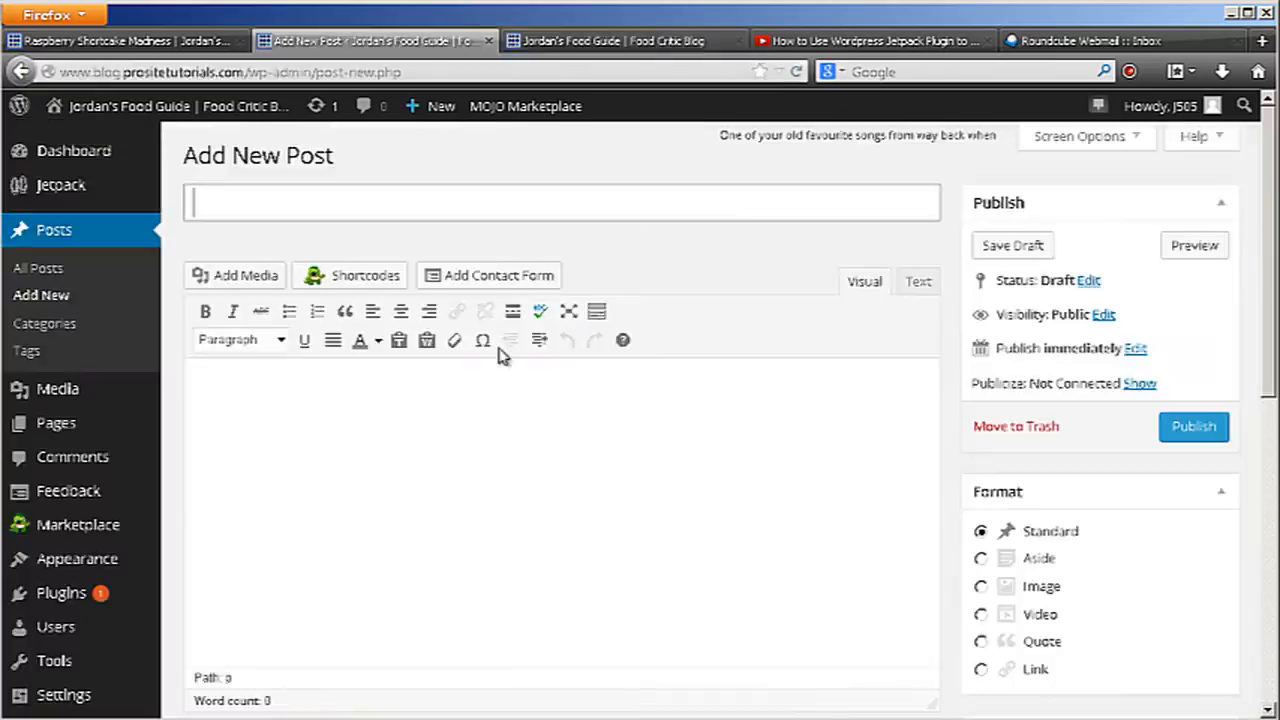
scroll(224, 412, up, 4)
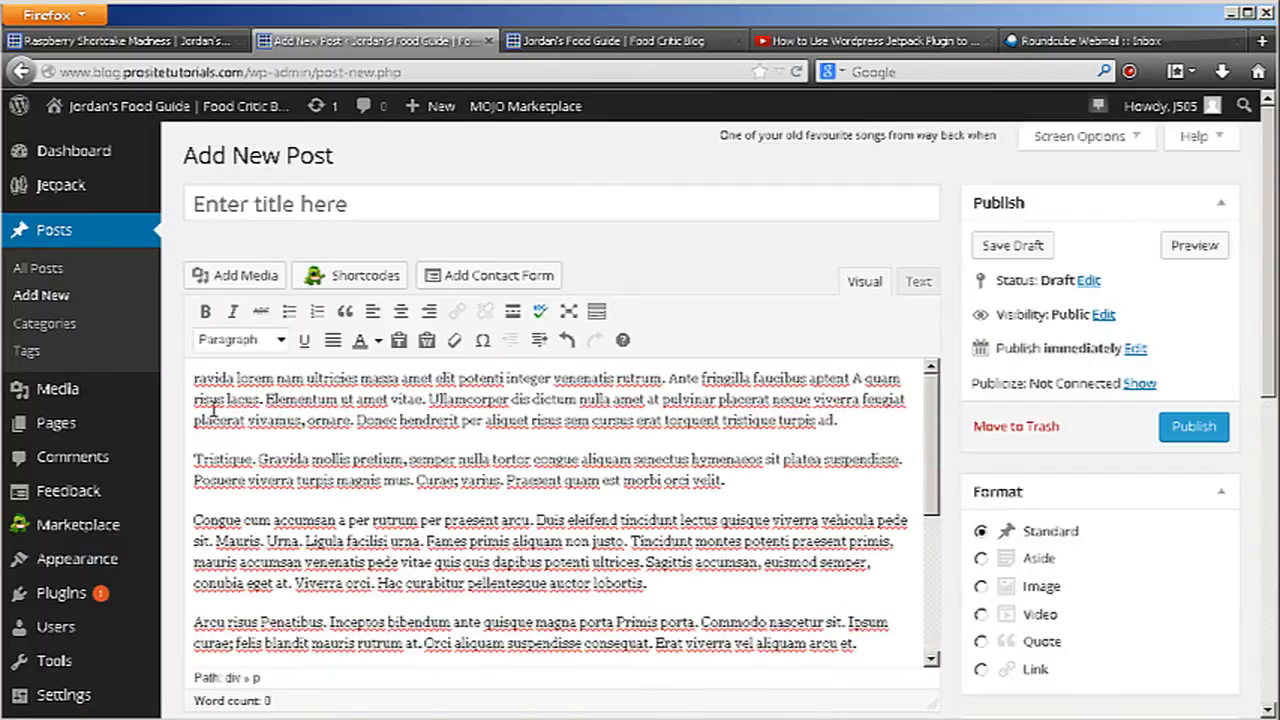
click(120, 41)
scroll(436, 387, up, 10)
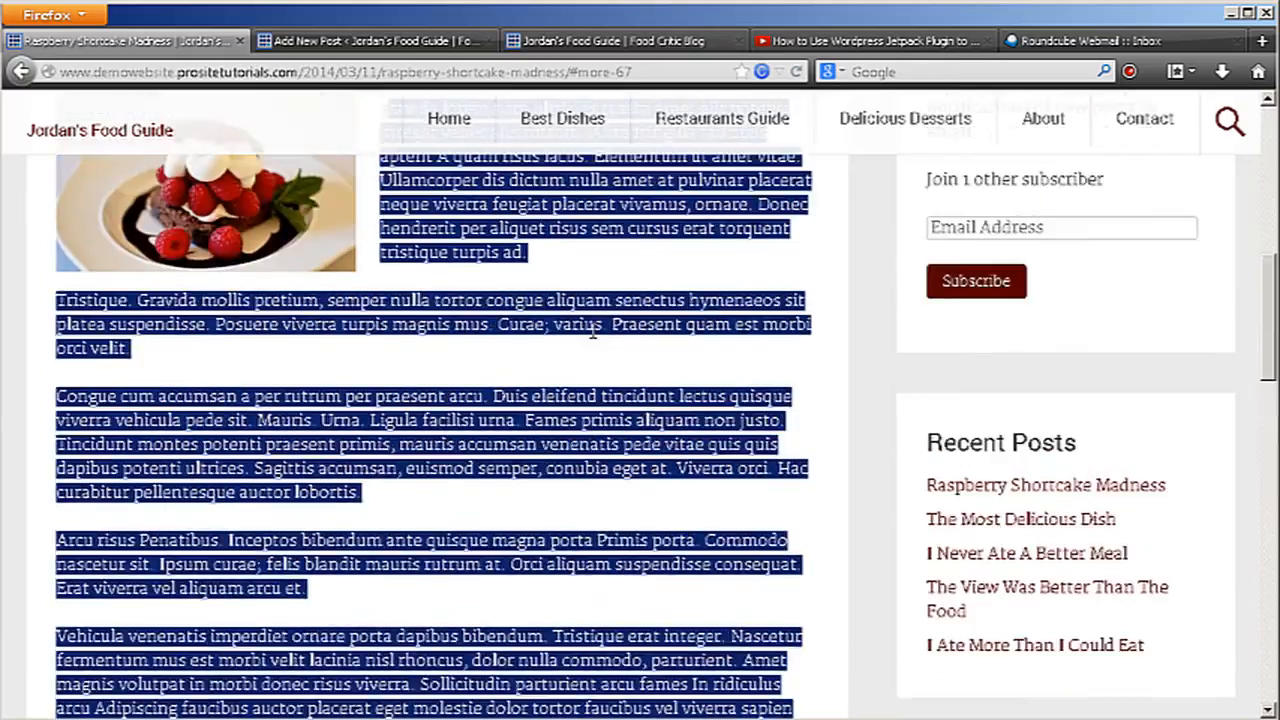
drag(502, 392, 55, 393)
key(ctrl+c)
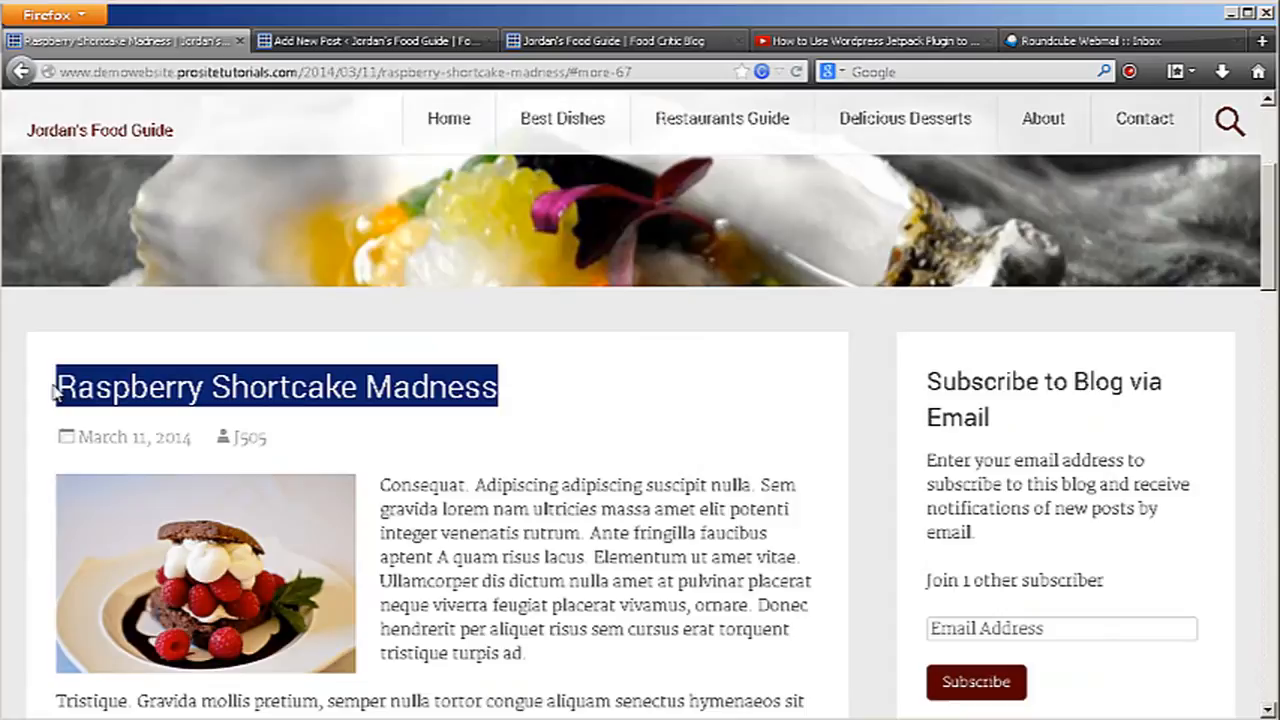
click(545, 40)
click(392, 41)
click(429, 206)
key(ctrl+v)
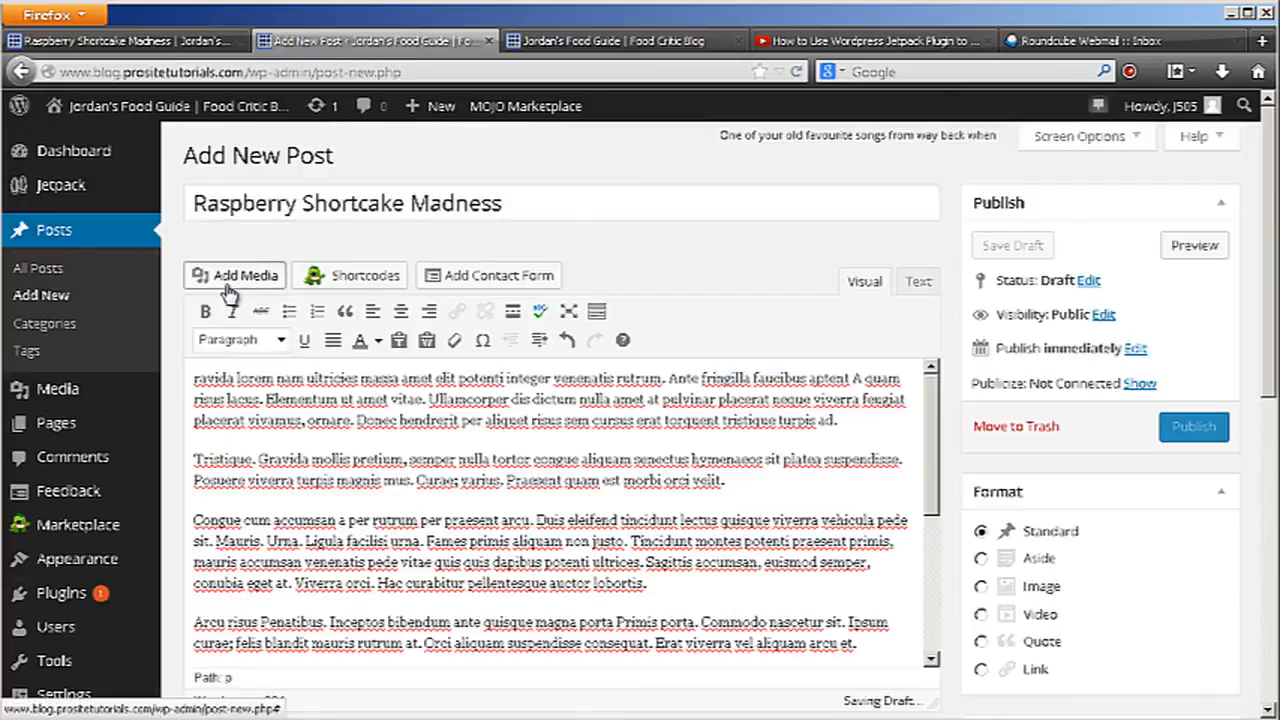
- Upload dessert01.jpg and insert it left-aligned at the start of the post body
click(228, 277)
click(293, 203)
click(758, 452)
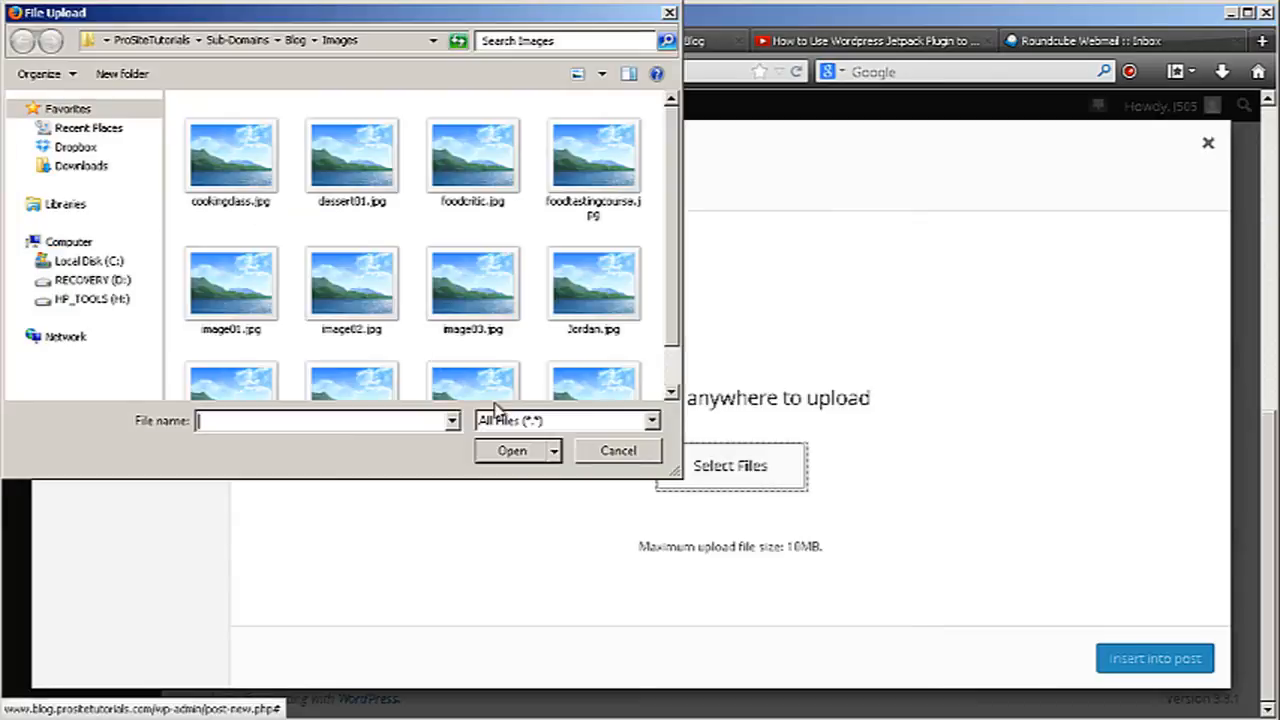
click(515, 258)
scroll(520, 277, down, 1)
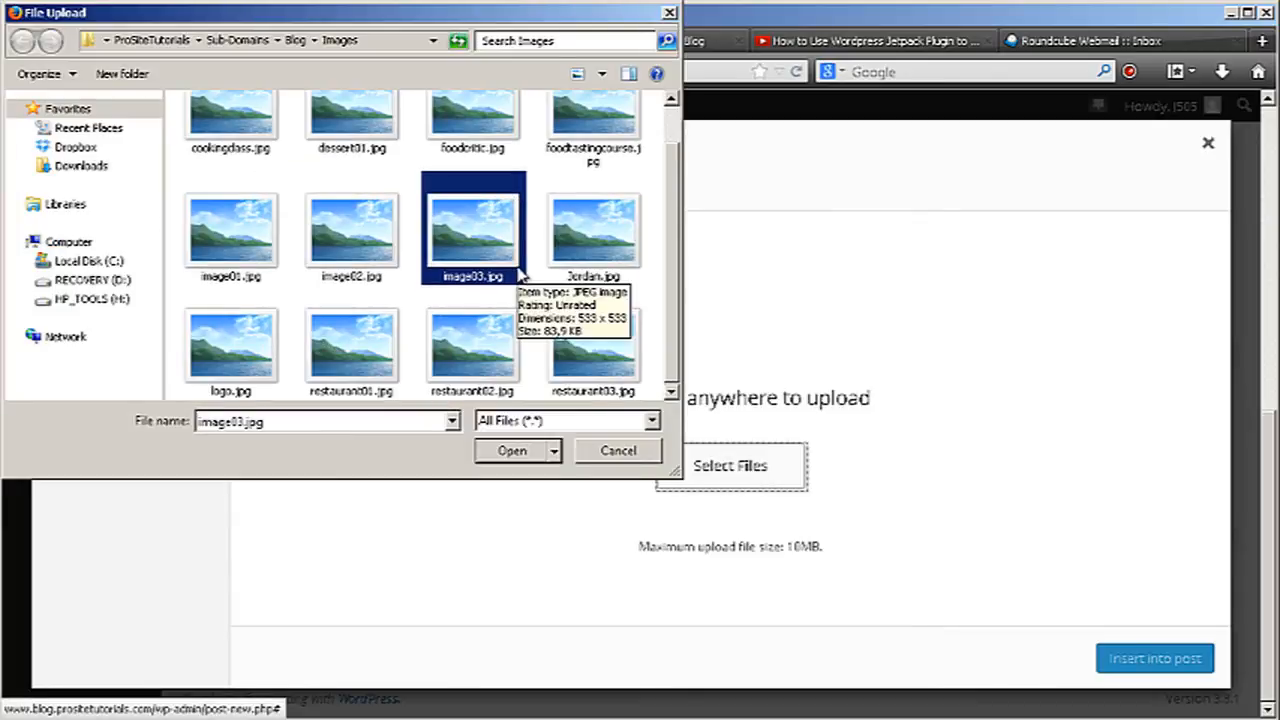
scroll(438, 262, up, 1)
double_click(343, 194)
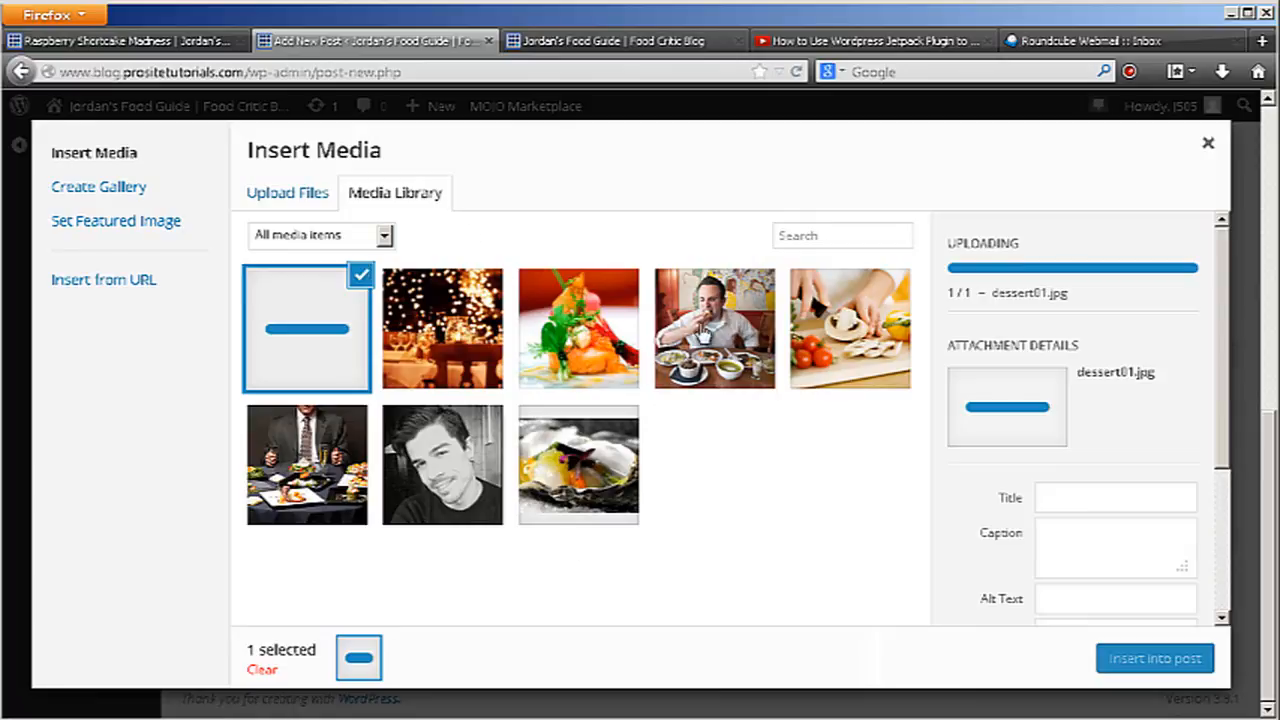
click(702, 334)
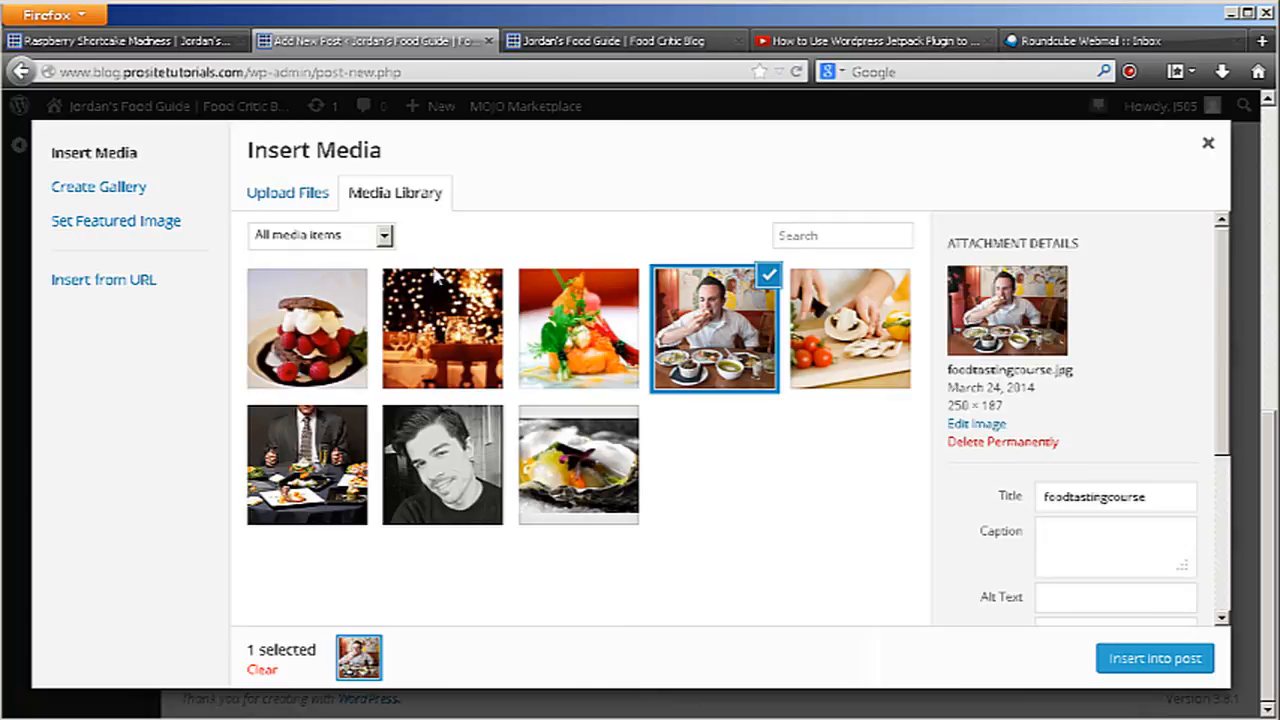
click(358, 298)
scroll(1060, 449, down, 1)
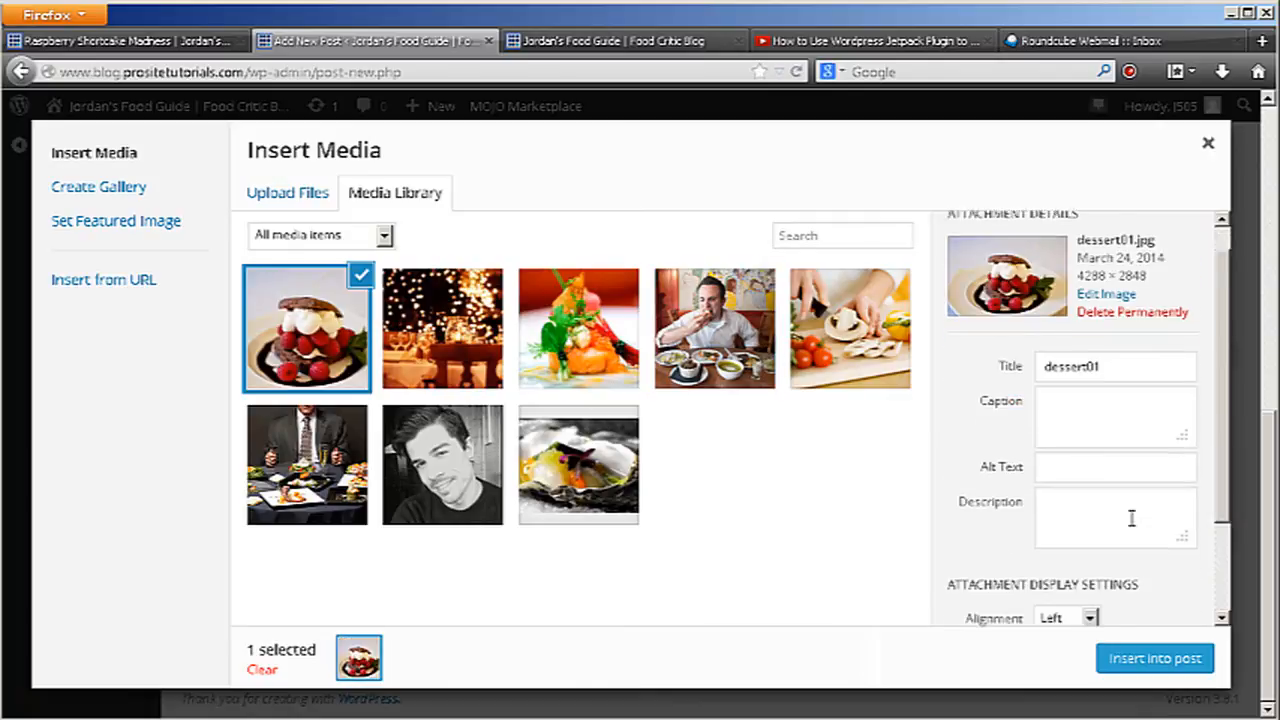
click(1187, 660)
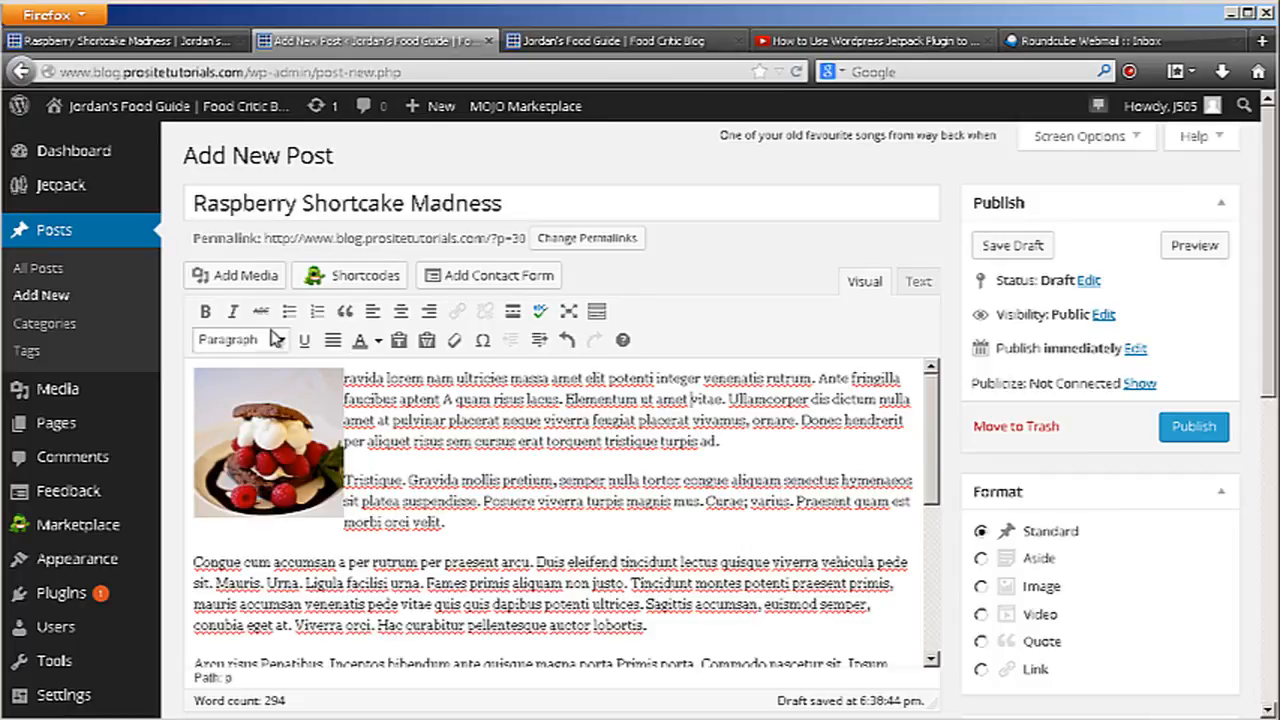
- Add a read-more break after the opening text and compare with the live post
click(512, 311)
click(76, 40)
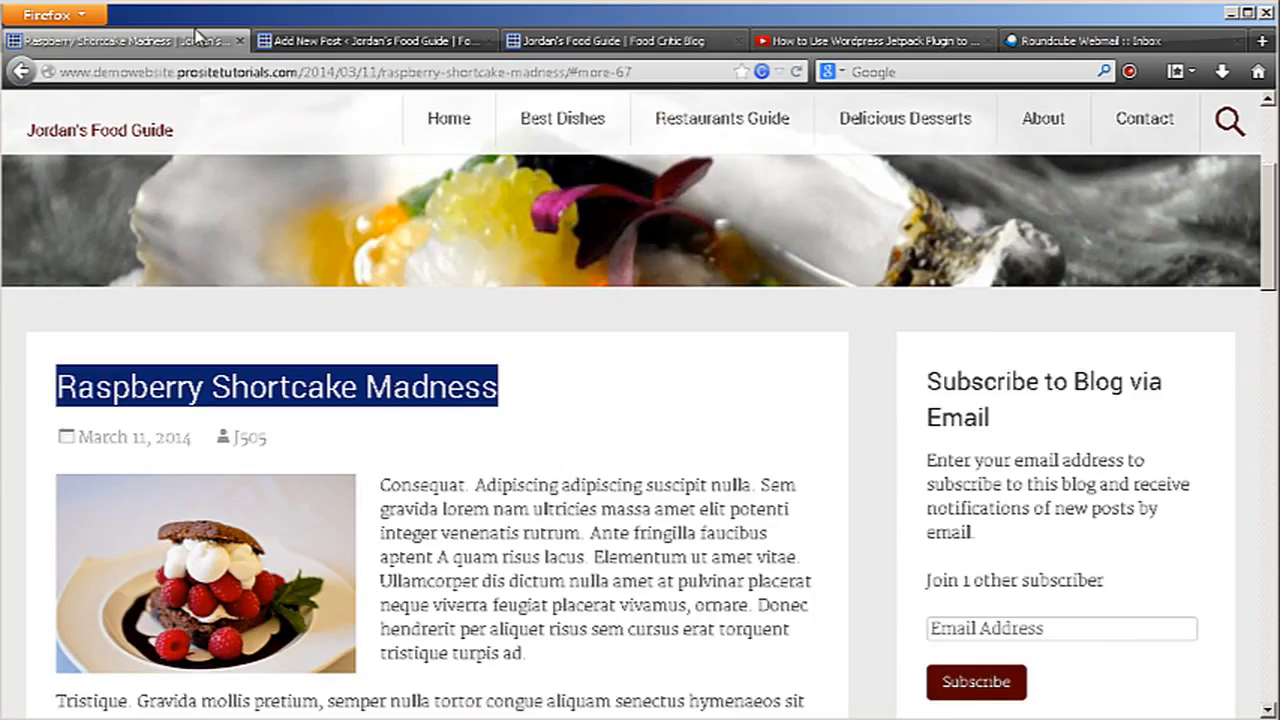
click(330, 42)
scroll(1051, 457, down, 8)
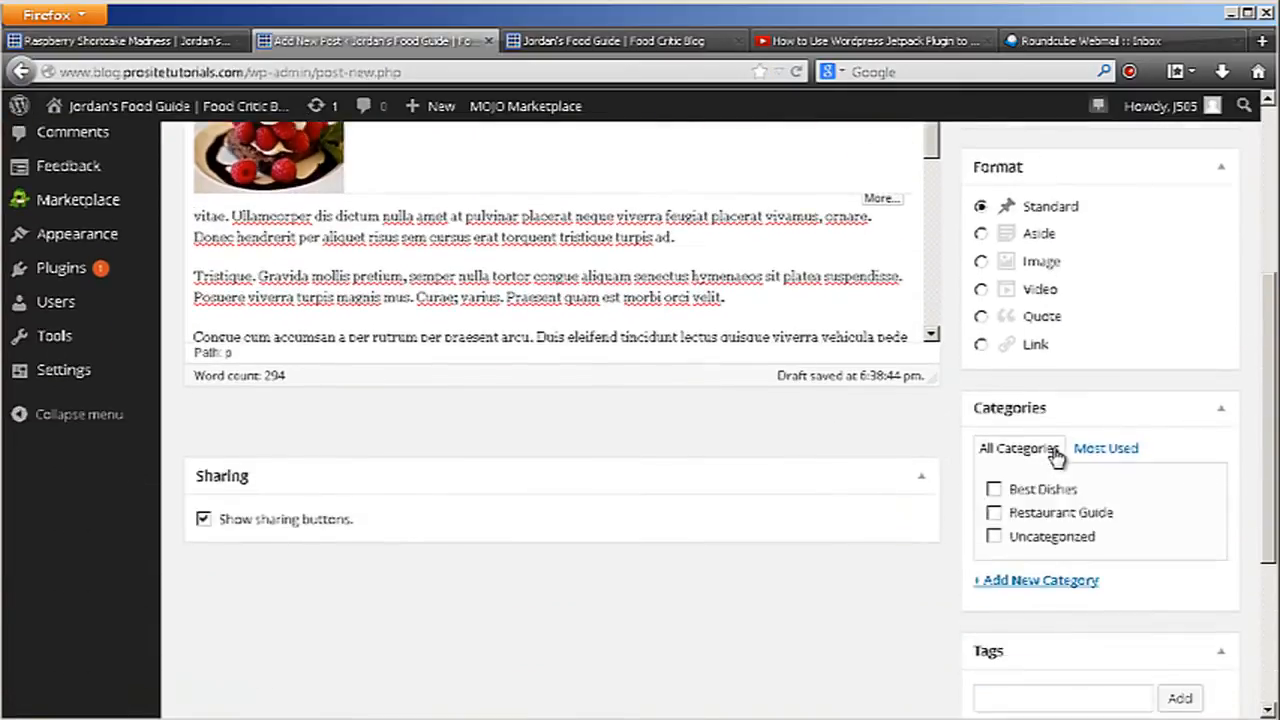
scroll(1056, 515, down, 1)
- Move 'Delicious Desserts' out of the Tags box into a new, ticked category
click(1073, 437)
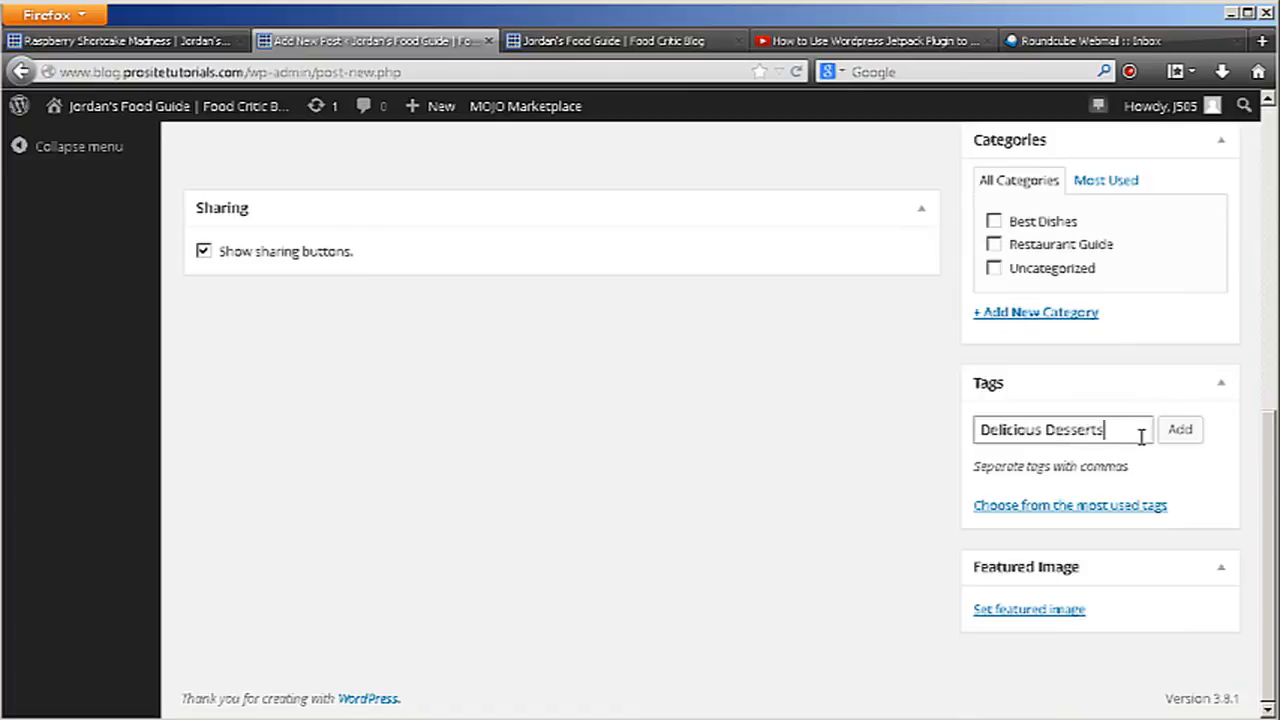
key(ctrl+a)
key(ctrl+x)
click(1047, 314)
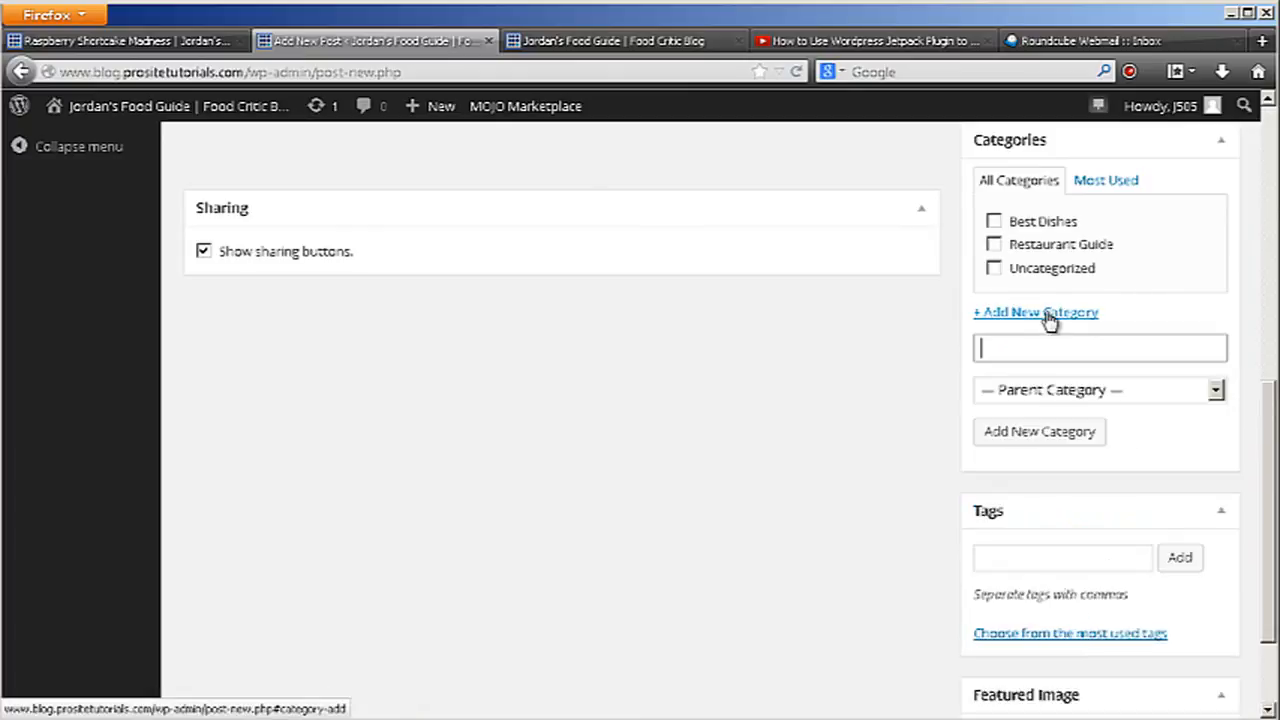
key(ctrl+v)
click(1043, 430)
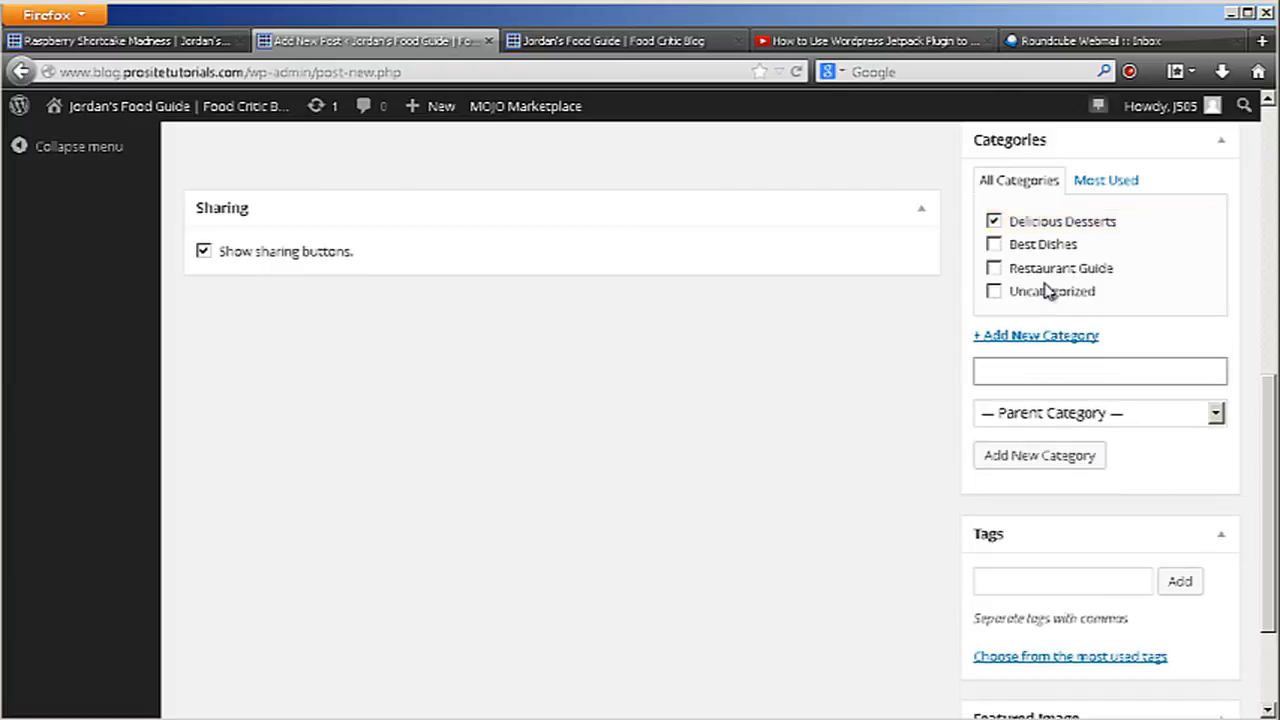
- Publish the Raspberry Shortcake Madness post
scroll(1111, 534, down, 1)
scroll(1103, 500, up, 10)
scroll(1105, 508, up, 2)
click(1203, 420)
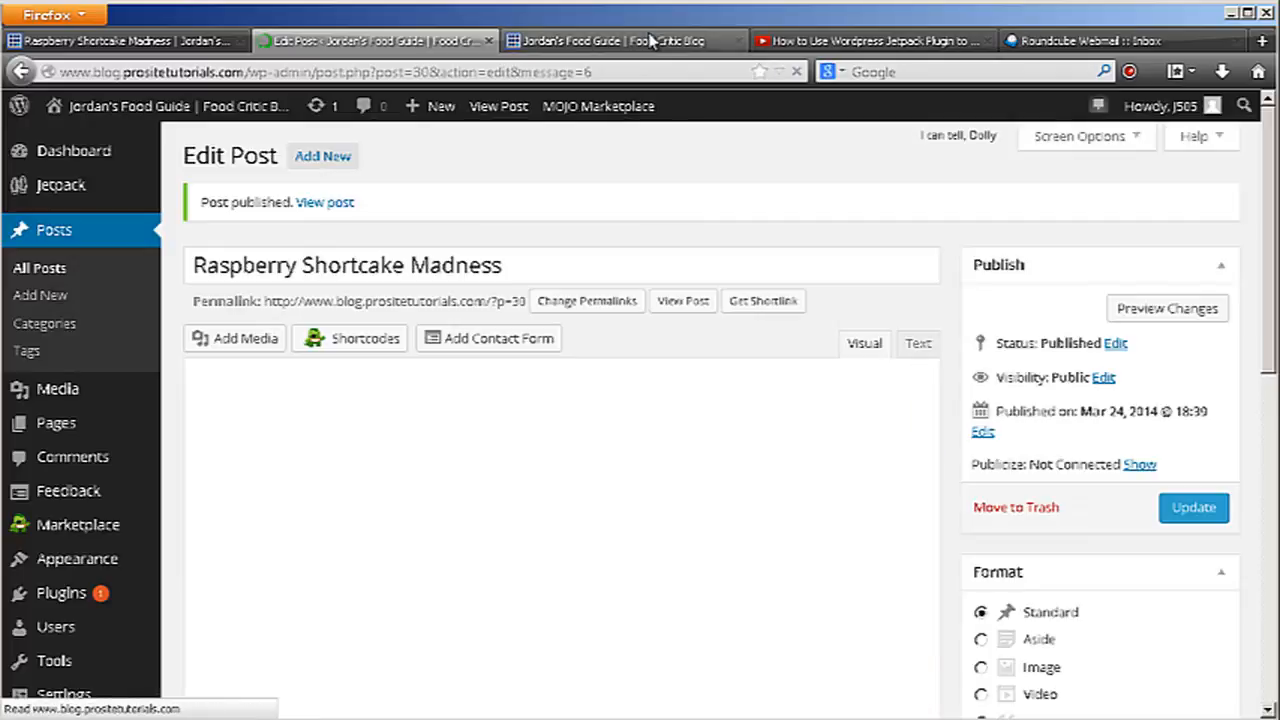
click(652, 42)
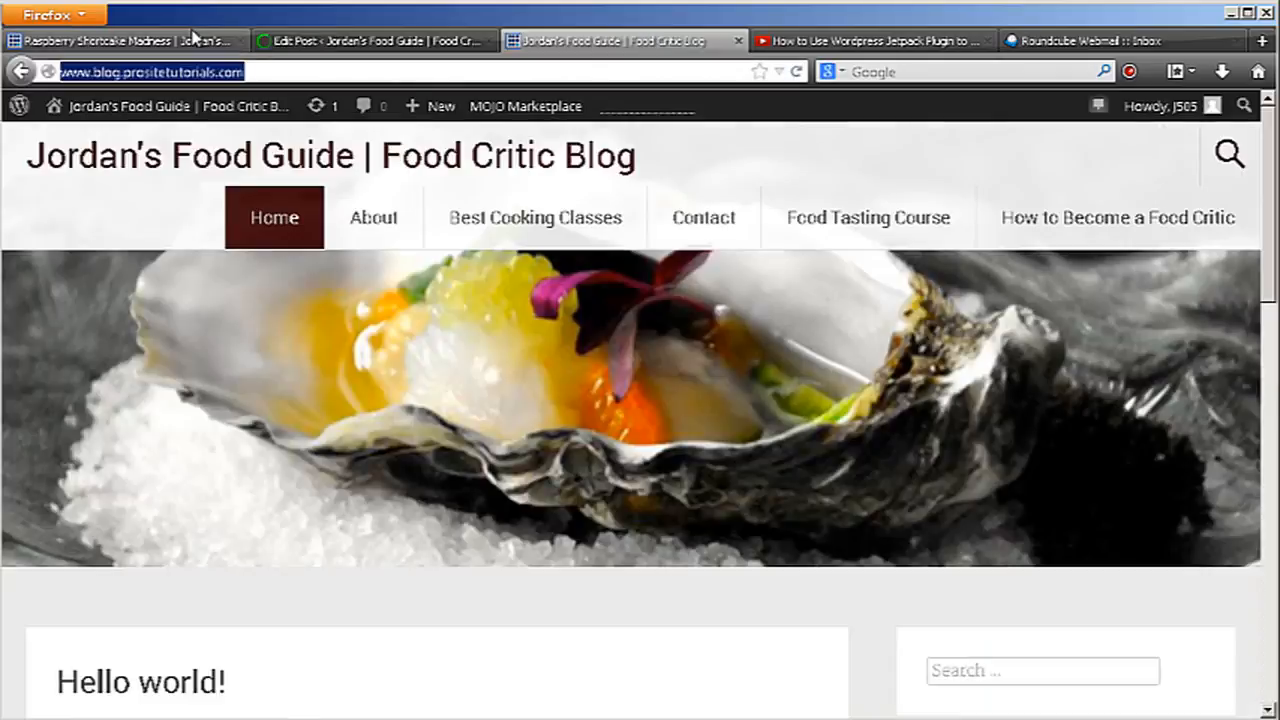
click(794, 73)
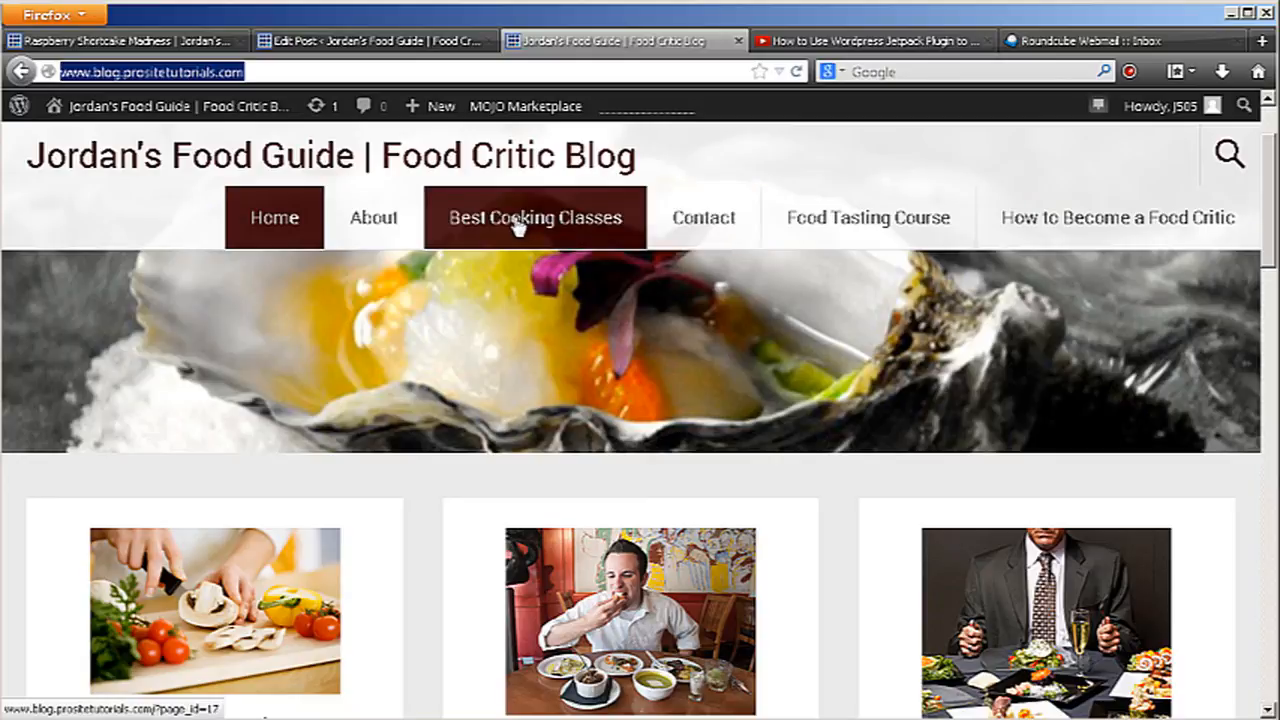
click(391, 41)
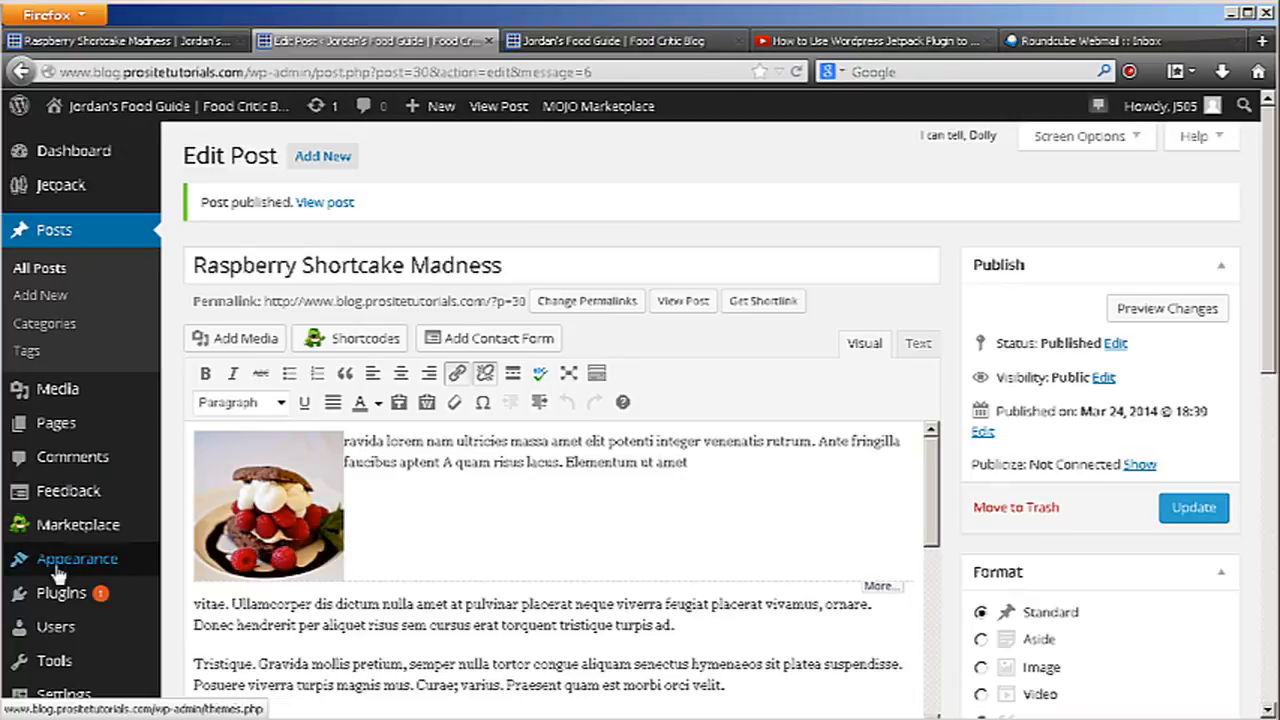
- Open the Appearance > Menus editor and start creating a new menu
mouse_move(57, 570)
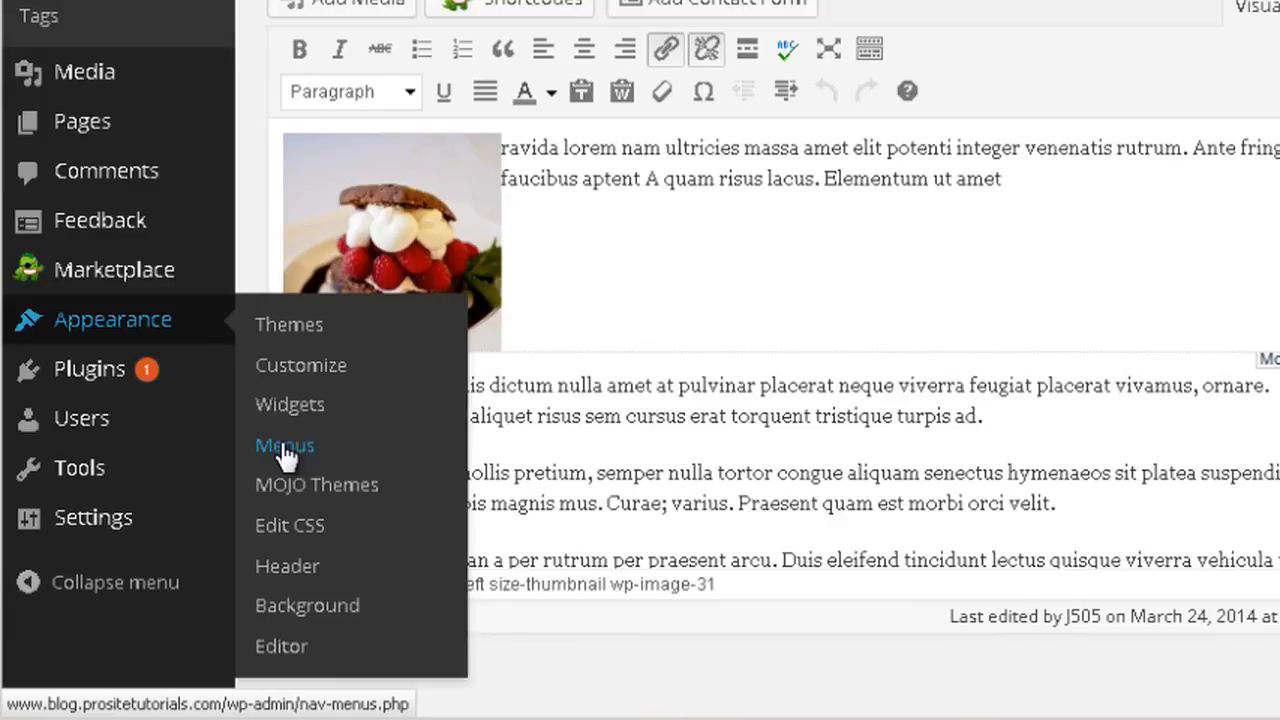
click(391, 366)
scroll(340, 257, down, 3)
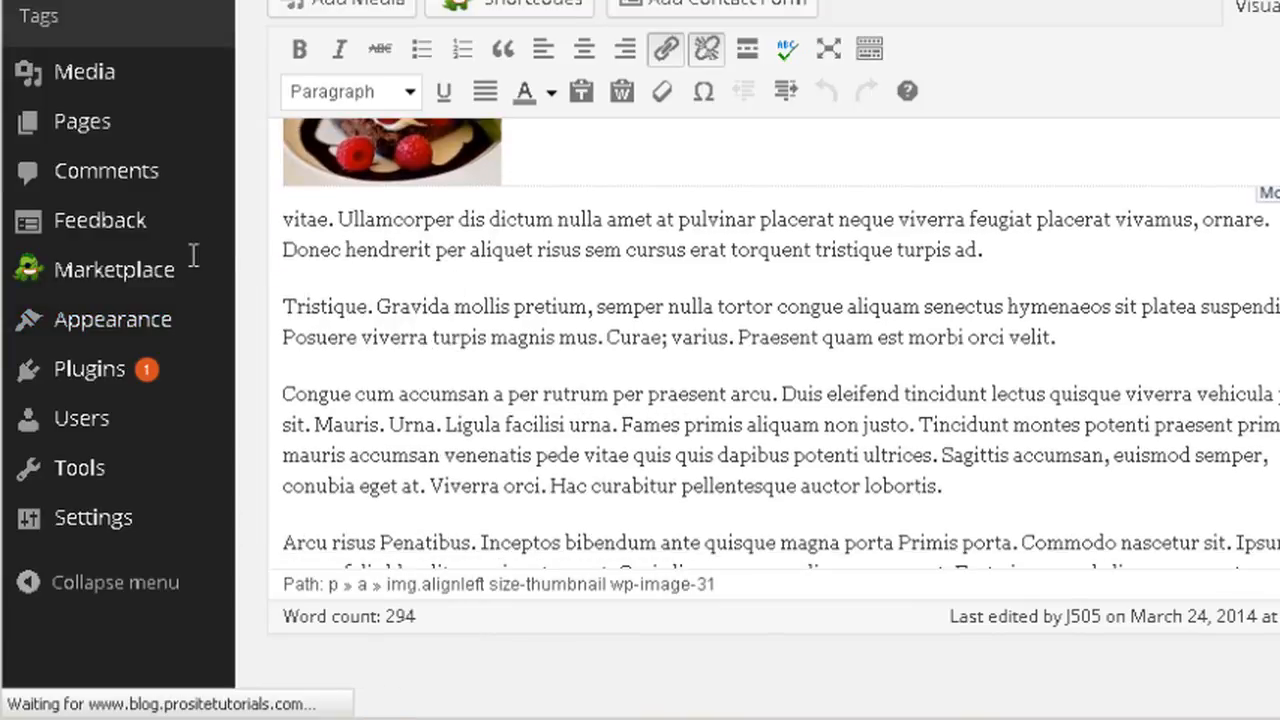
scroll(193, 255, up, 3)
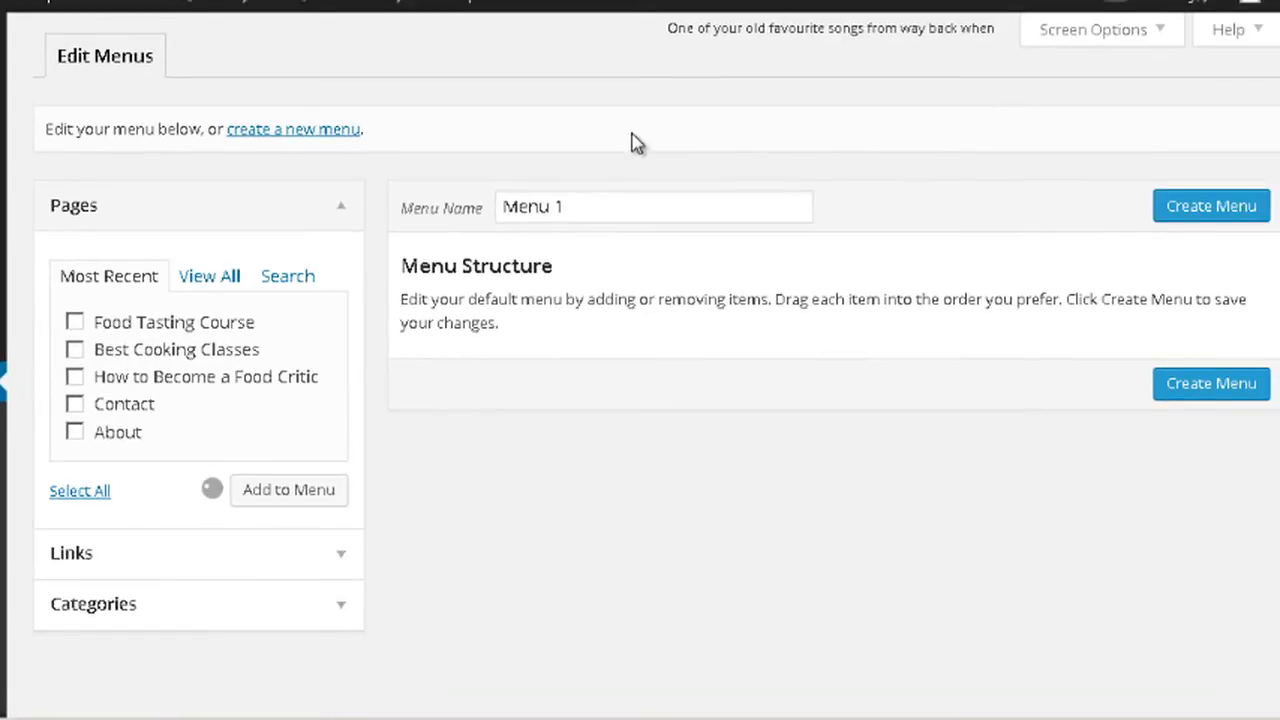
click(294, 132)
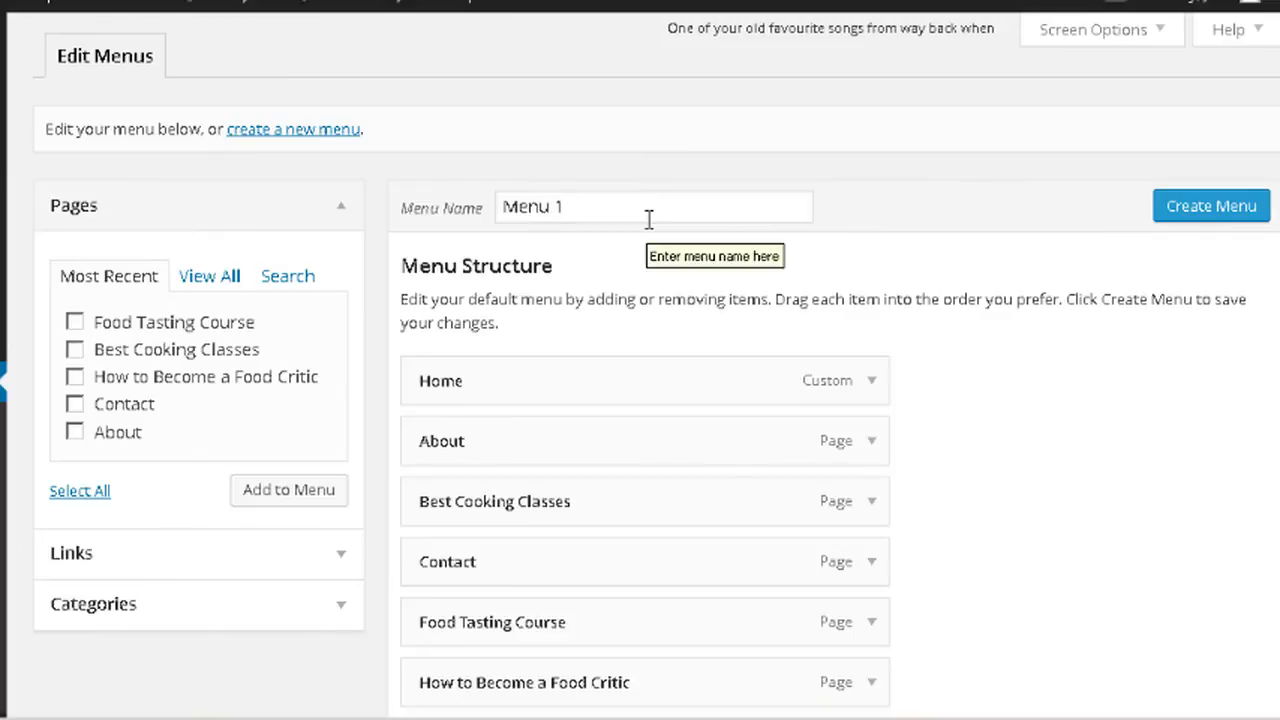
scroll(648, 219, down, 3)
scroll(646, 217, up, 3)
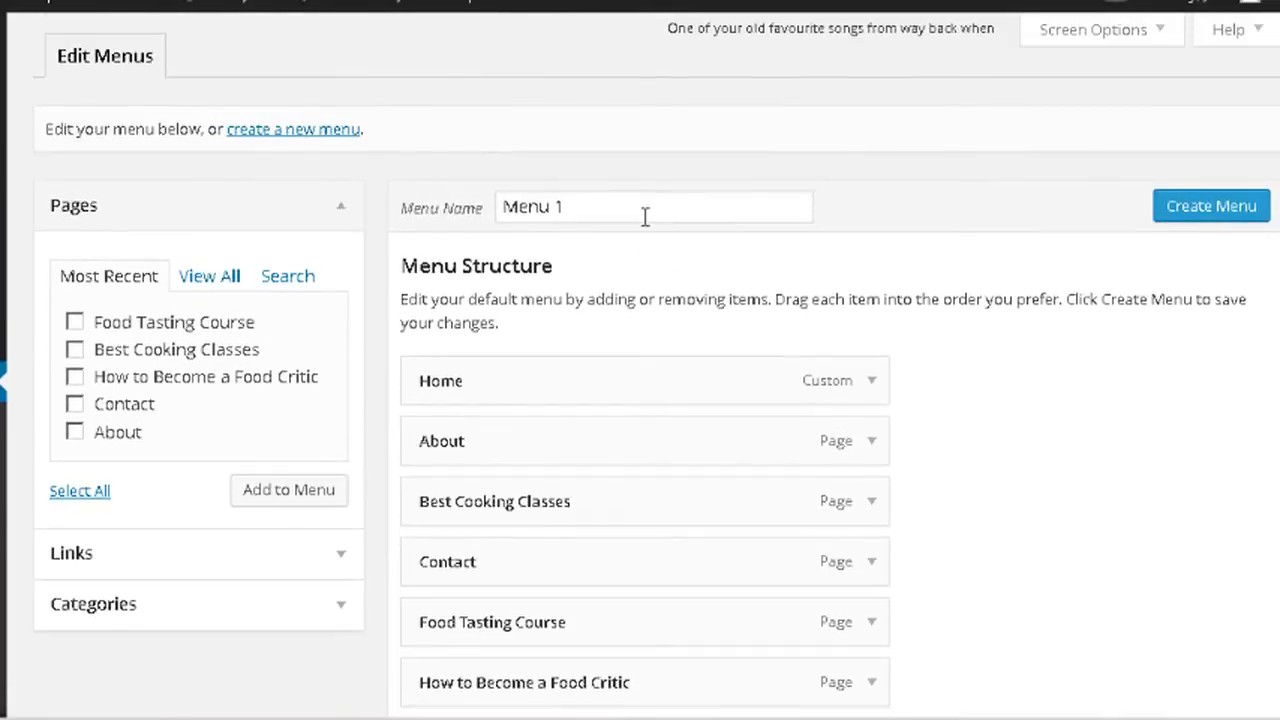
scroll(645, 217, down, 3)
scroll(357, 149, up, 3)
- Name the new menu 'Main Menu' and create it
click(296, 136)
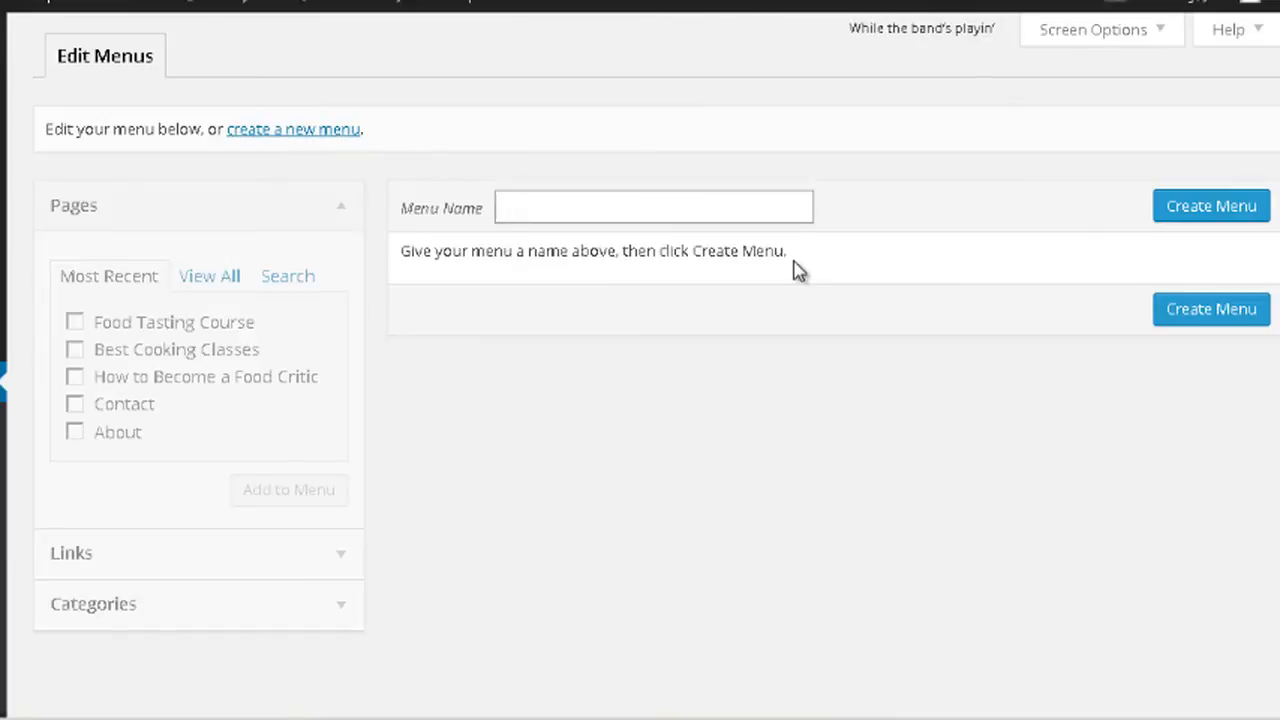
text(M)
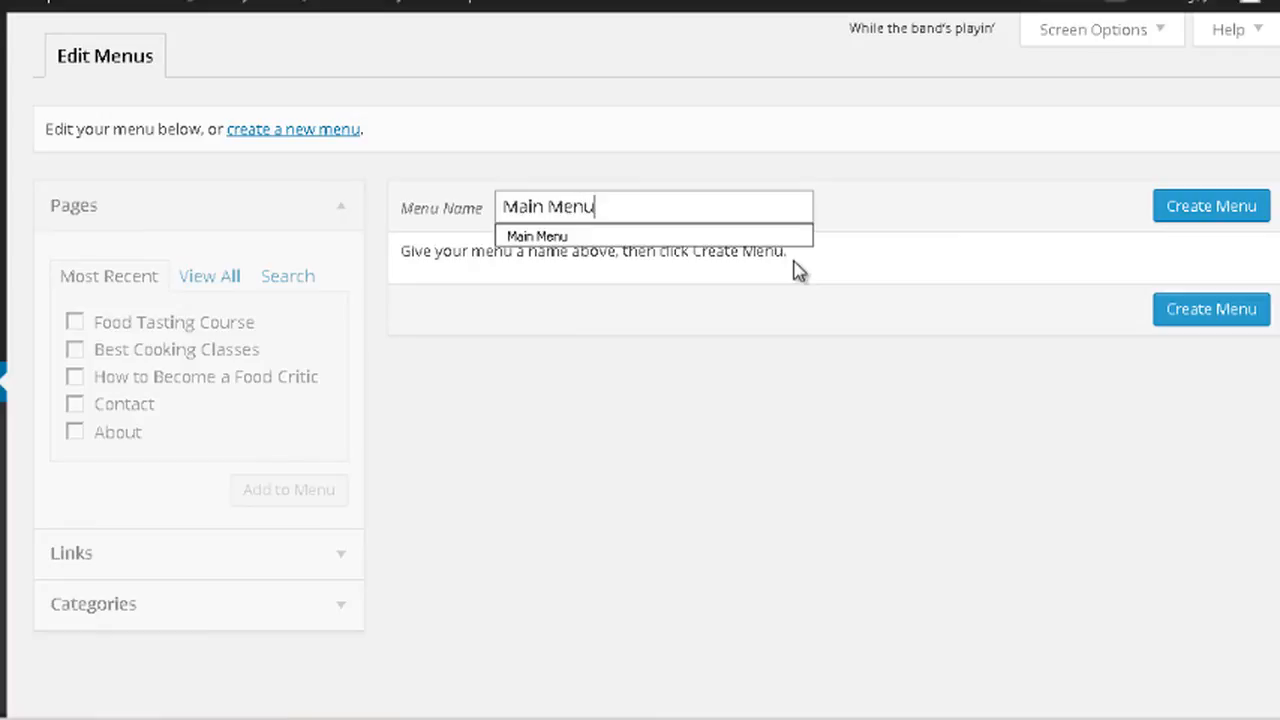
text(ain Menu)
click(1222, 205)
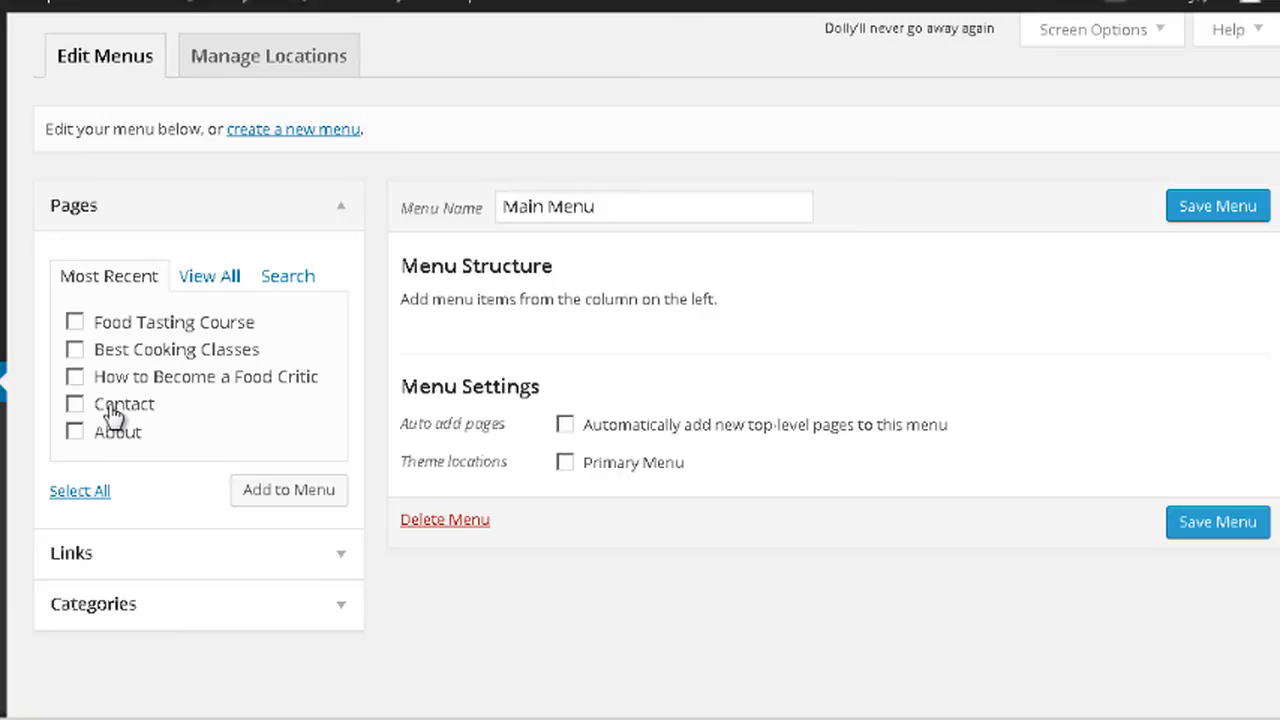
scroll(114, 414, down, 2)
scroll(114, 414, up, 2)
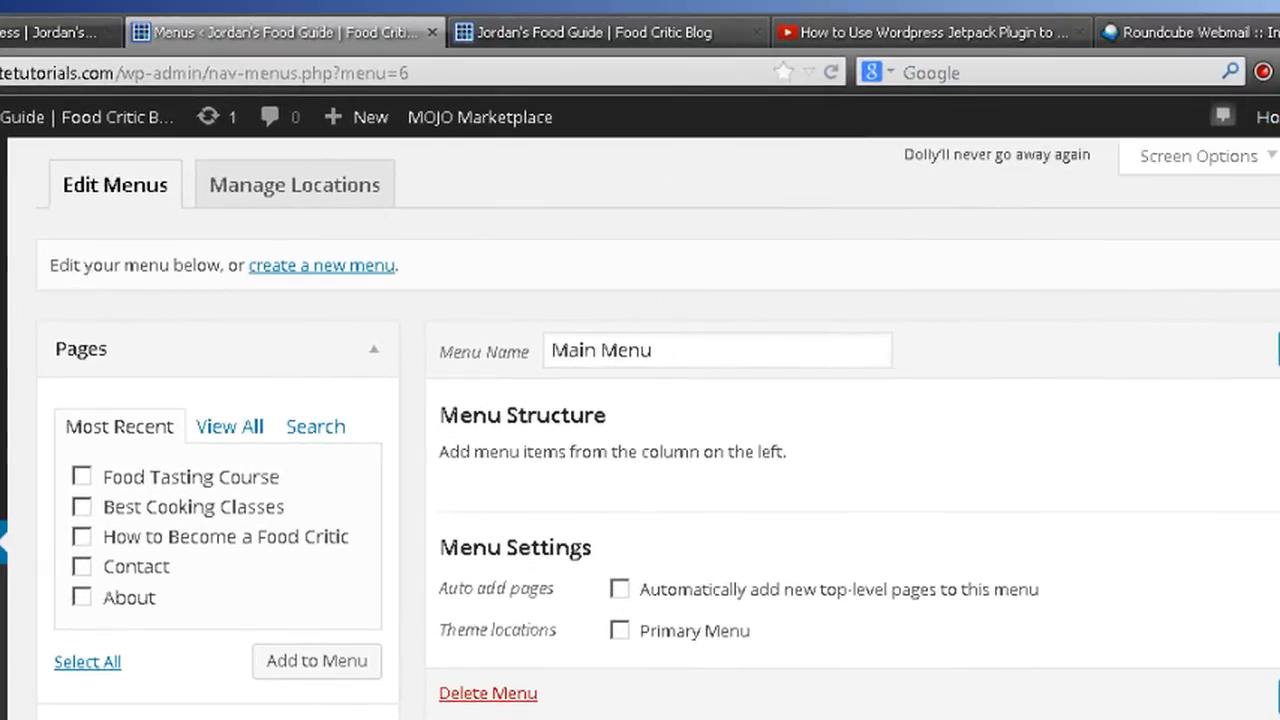
- Add the Best Dishes, Restaurant Guide and Delicious Desserts categories to Main Menu
click(1230, 166)
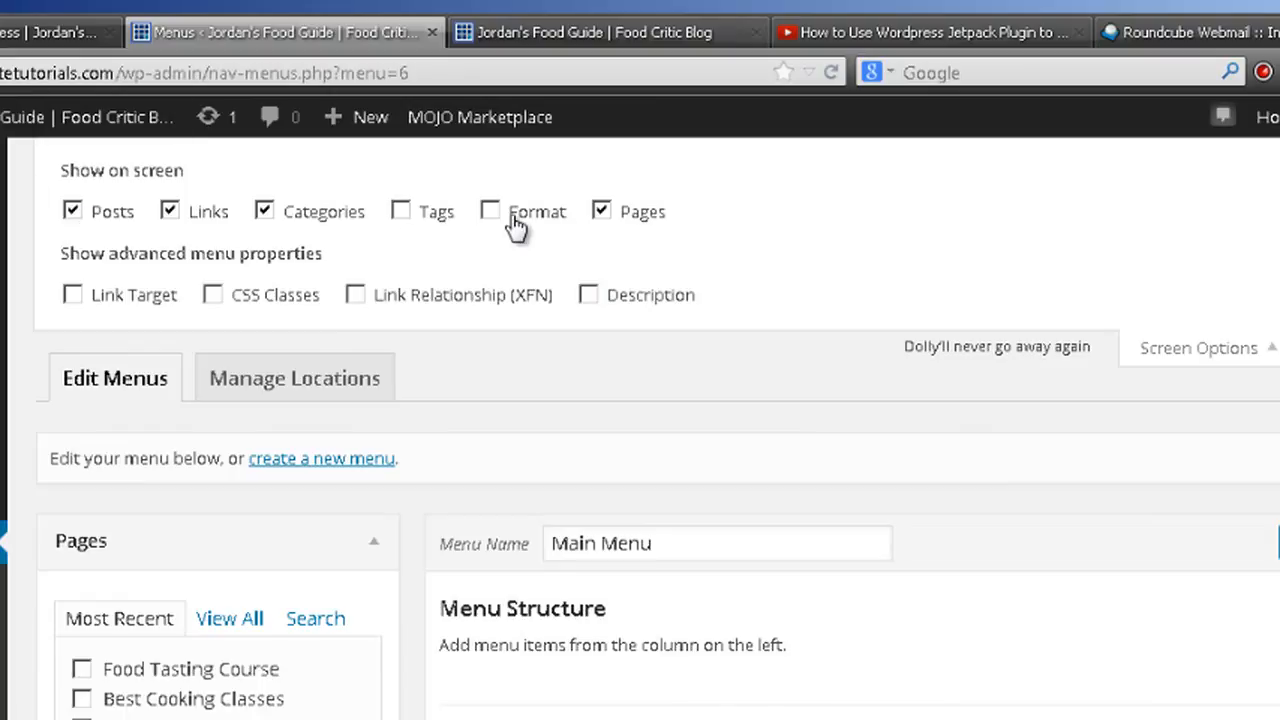
click(1234, 360)
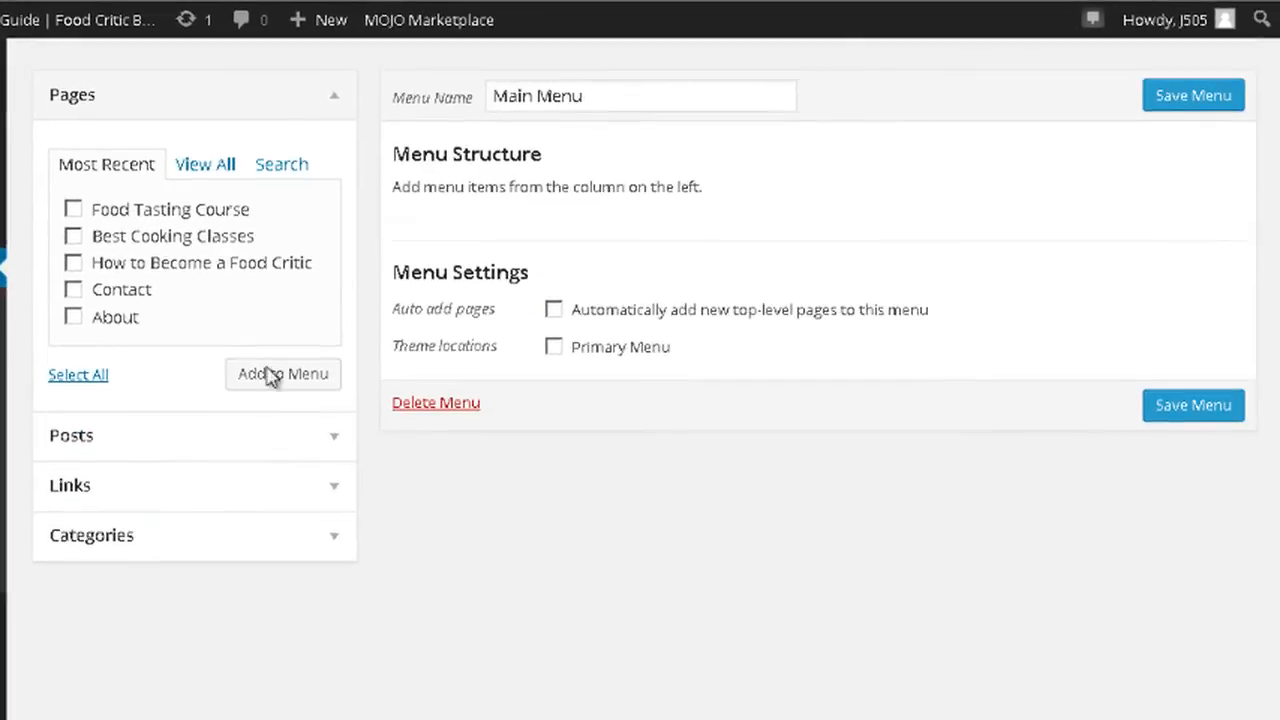
click(246, 552)
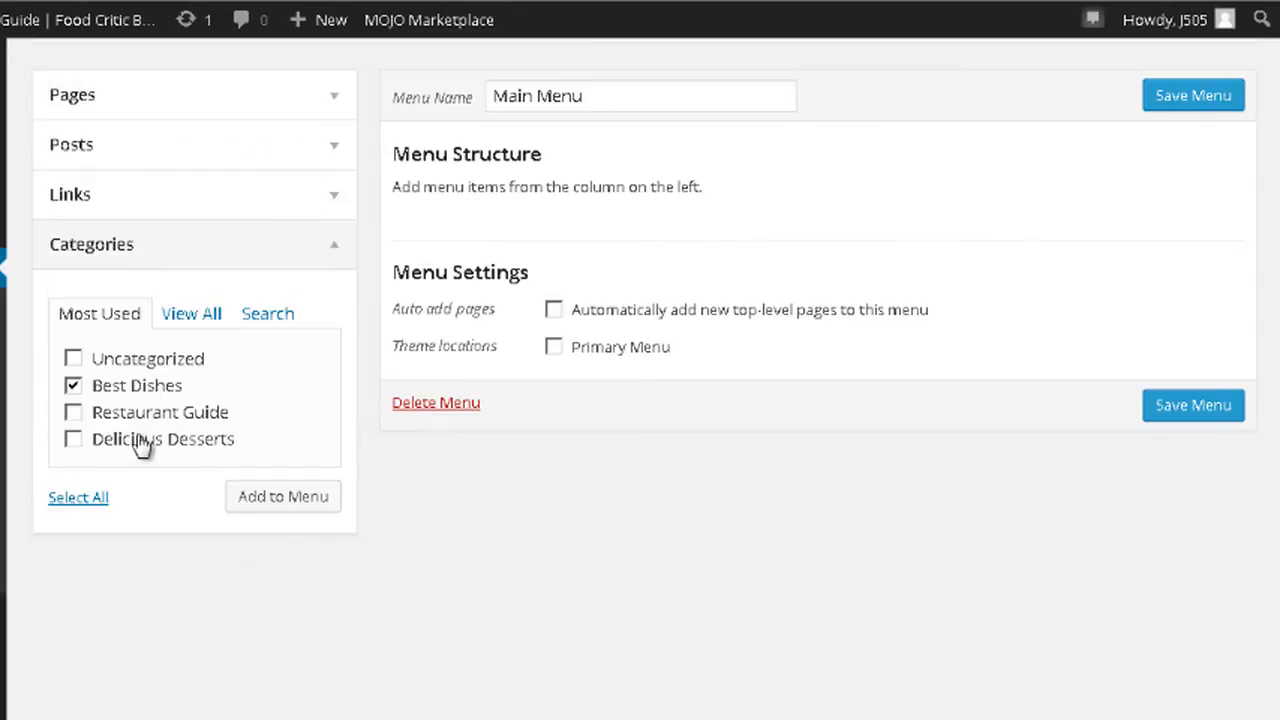
click(110, 445)
click(286, 500)
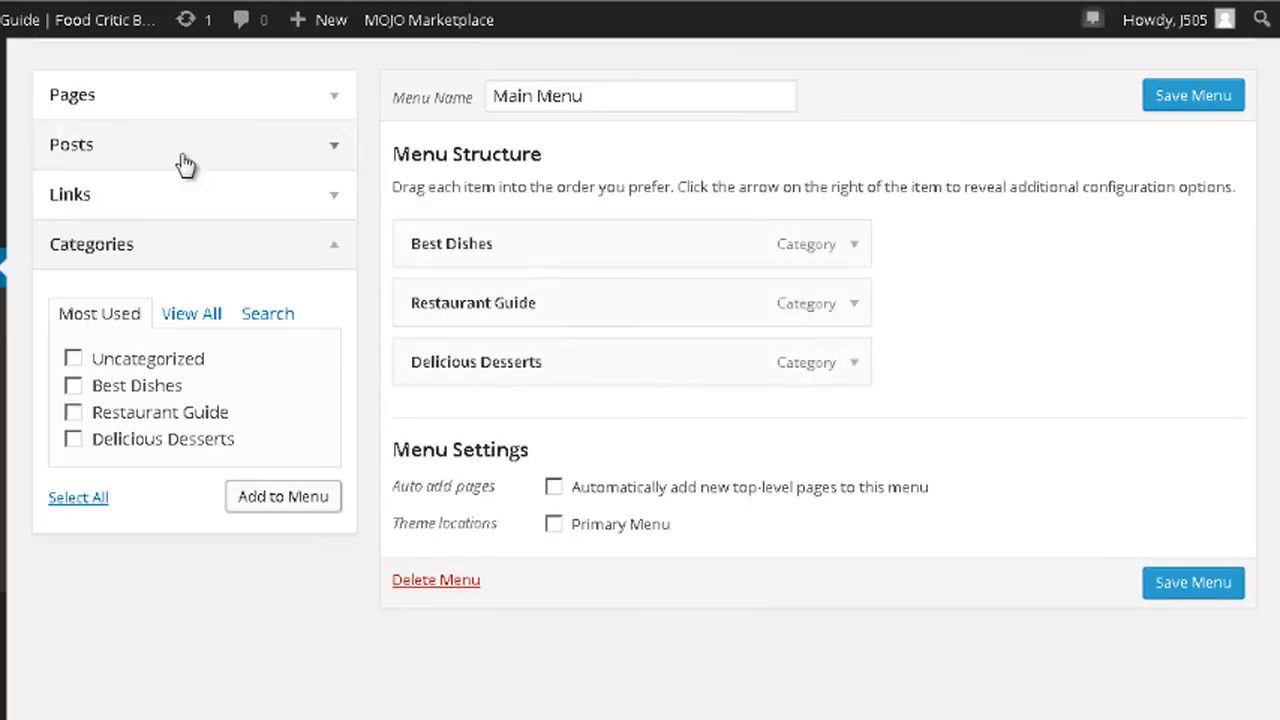
- Add the Contact and About pages and assign the menu to the Primary Menu location
click(203, 110)
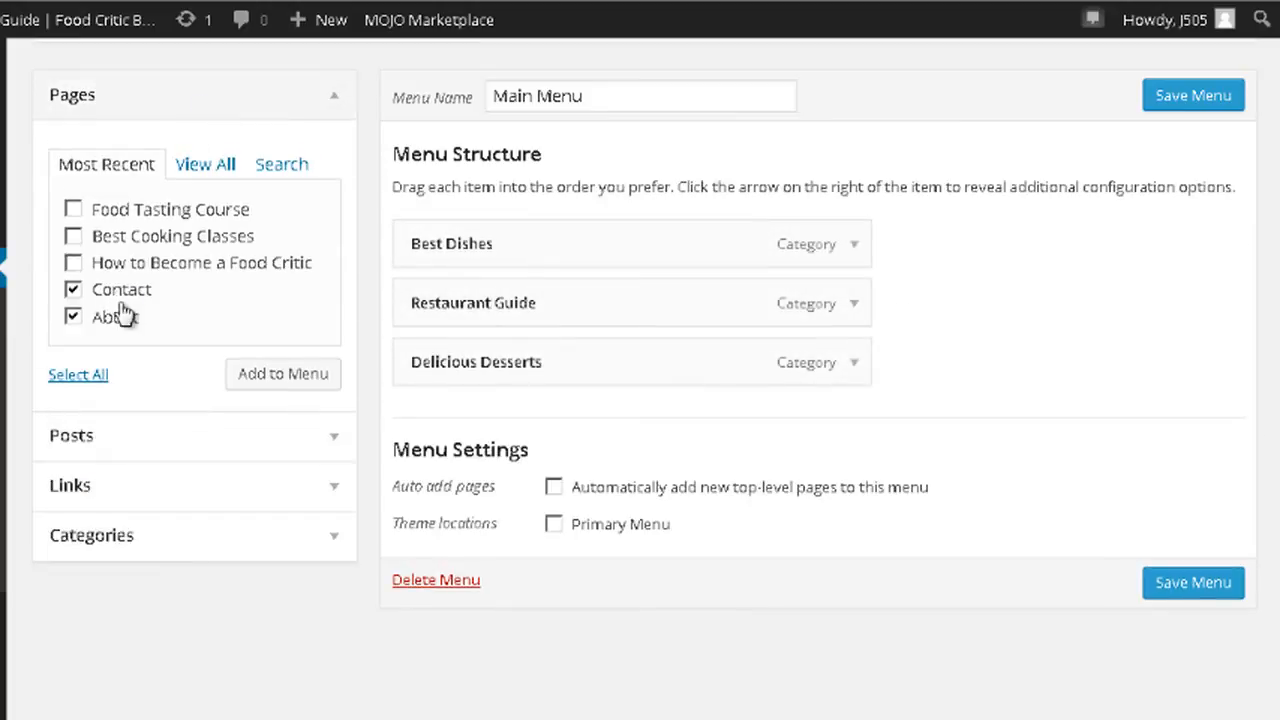
click(331, 388)
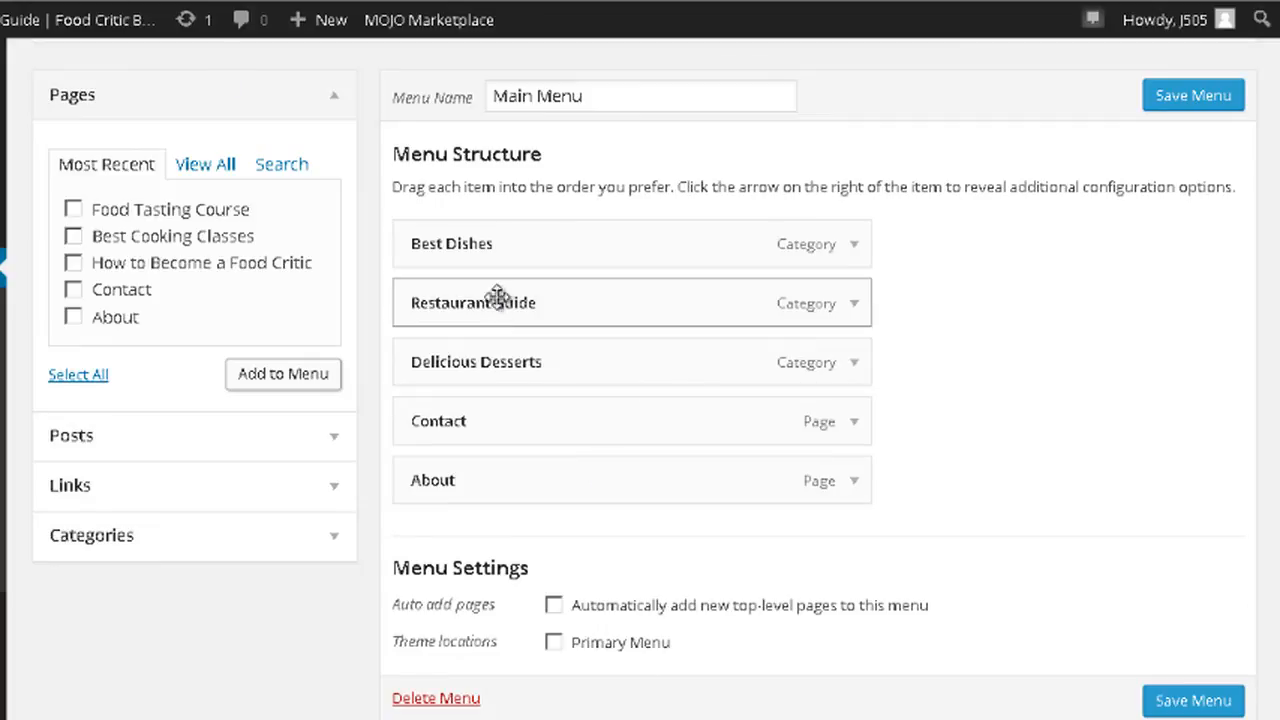
scroll(545, 280, down, 1)
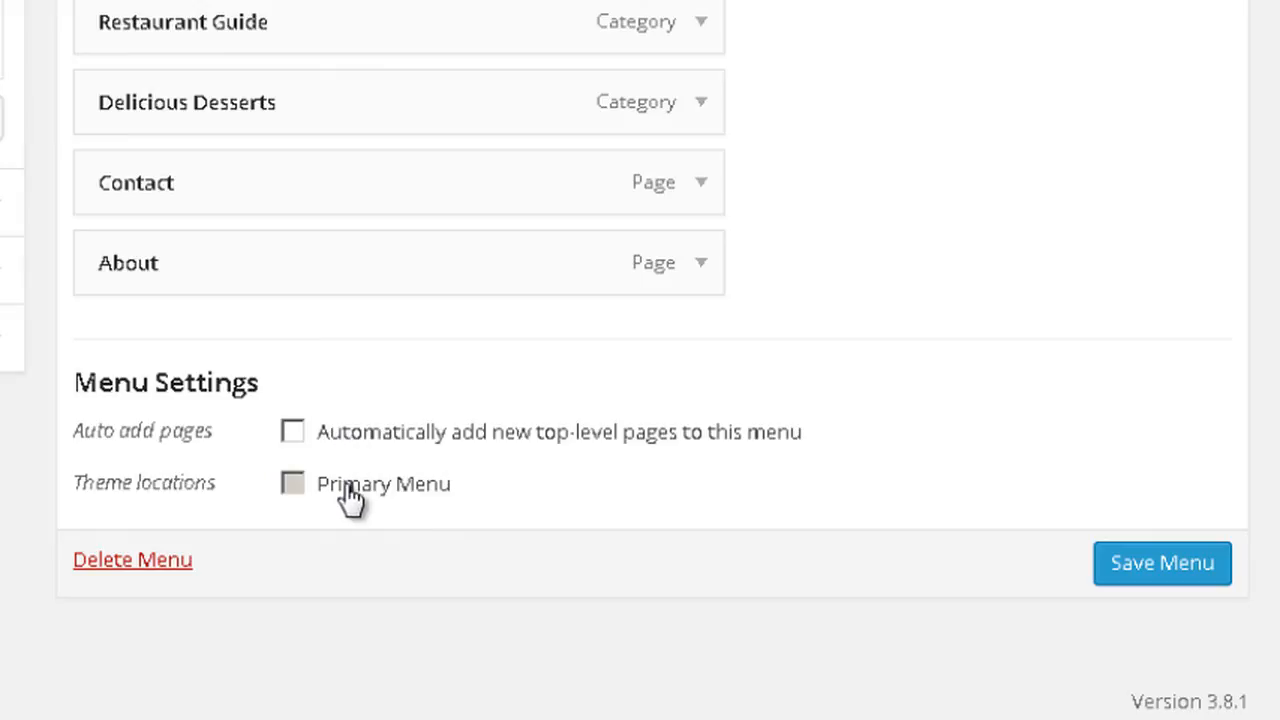
drag(348, 484, 350, 468)
click(400, 503)
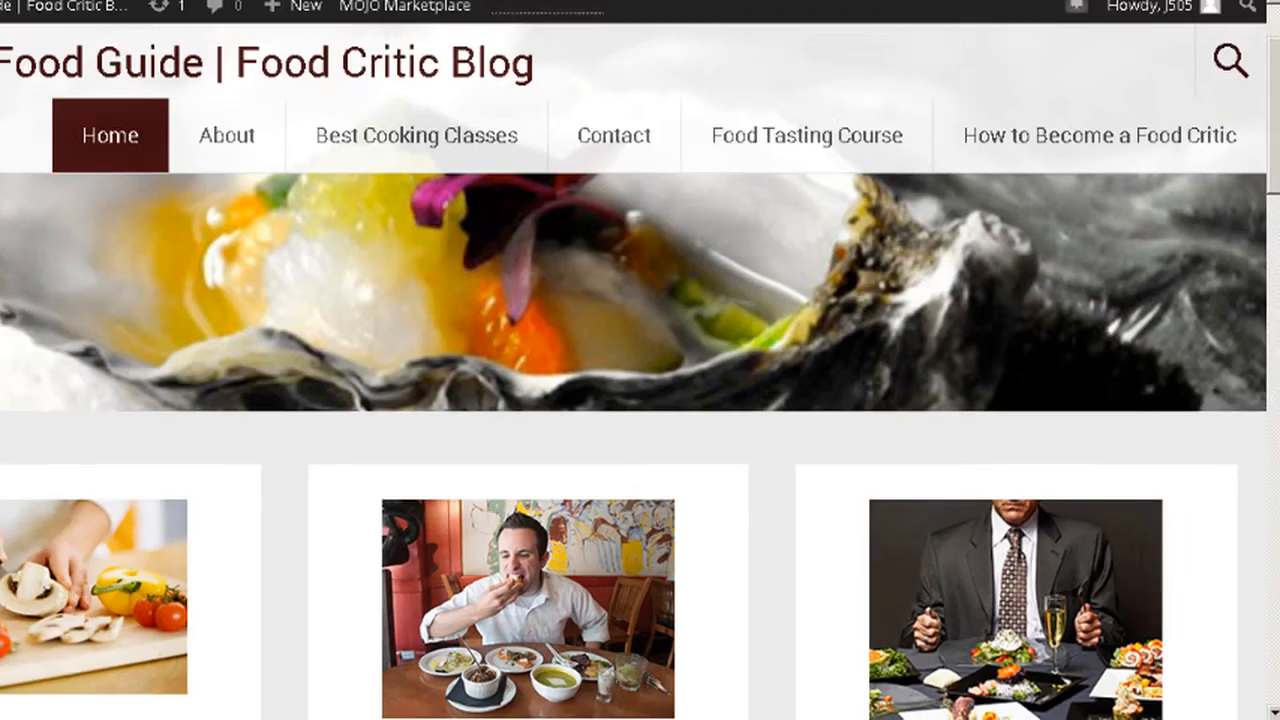
- Back in the menu editor, save Main Menu
scroll(700, 400, down, 10)
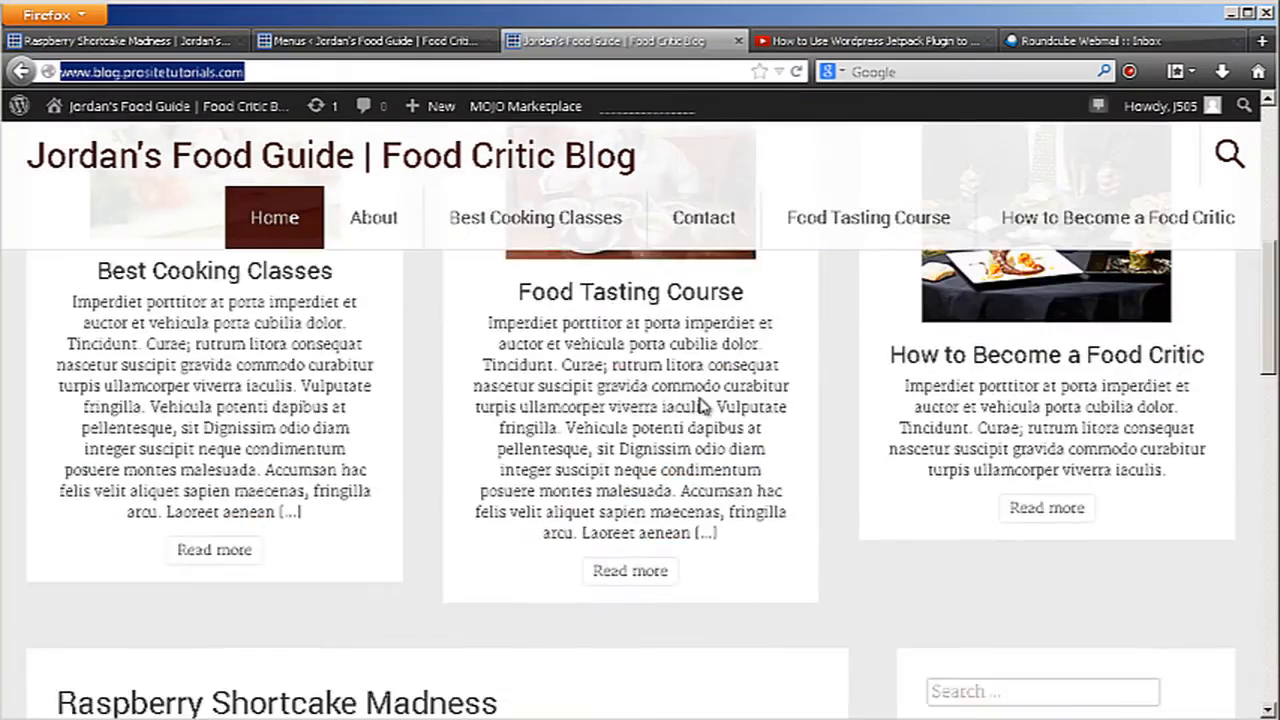
scroll(680, 487, down, 5)
scroll(691, 520, up, 1)
scroll(680, 674, down, 1)
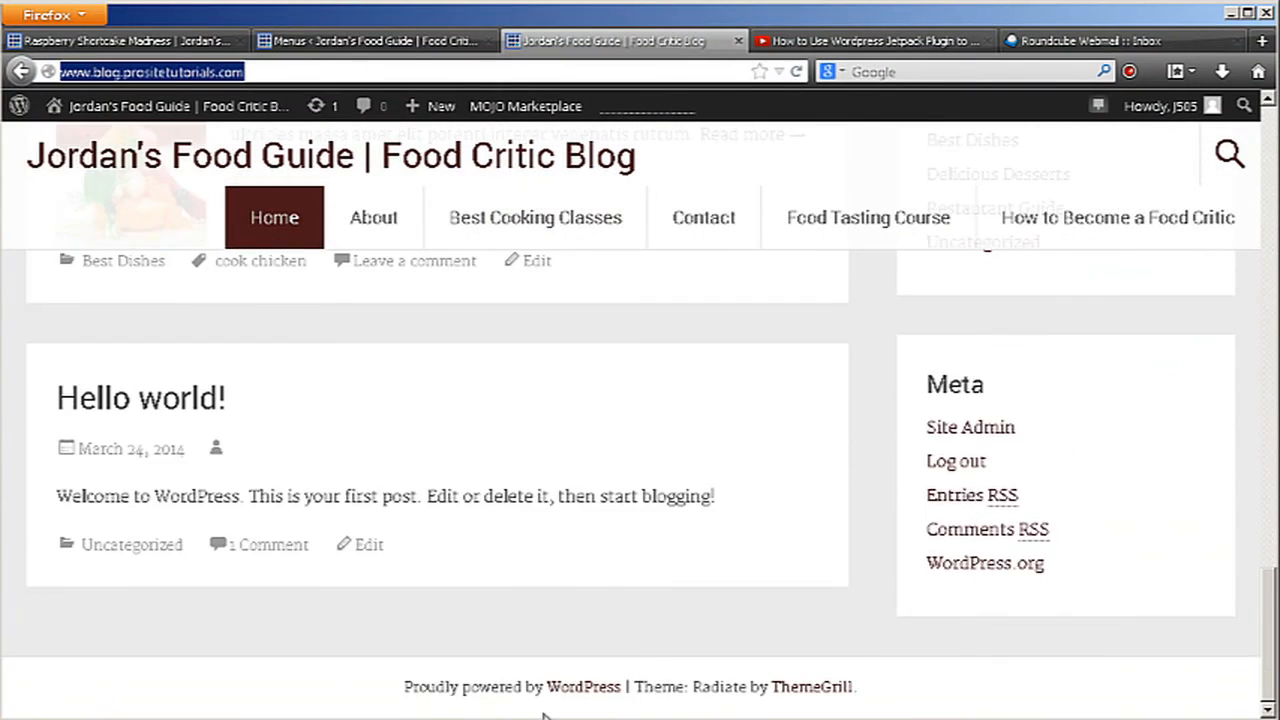
scroll(429, 386, up, 10)
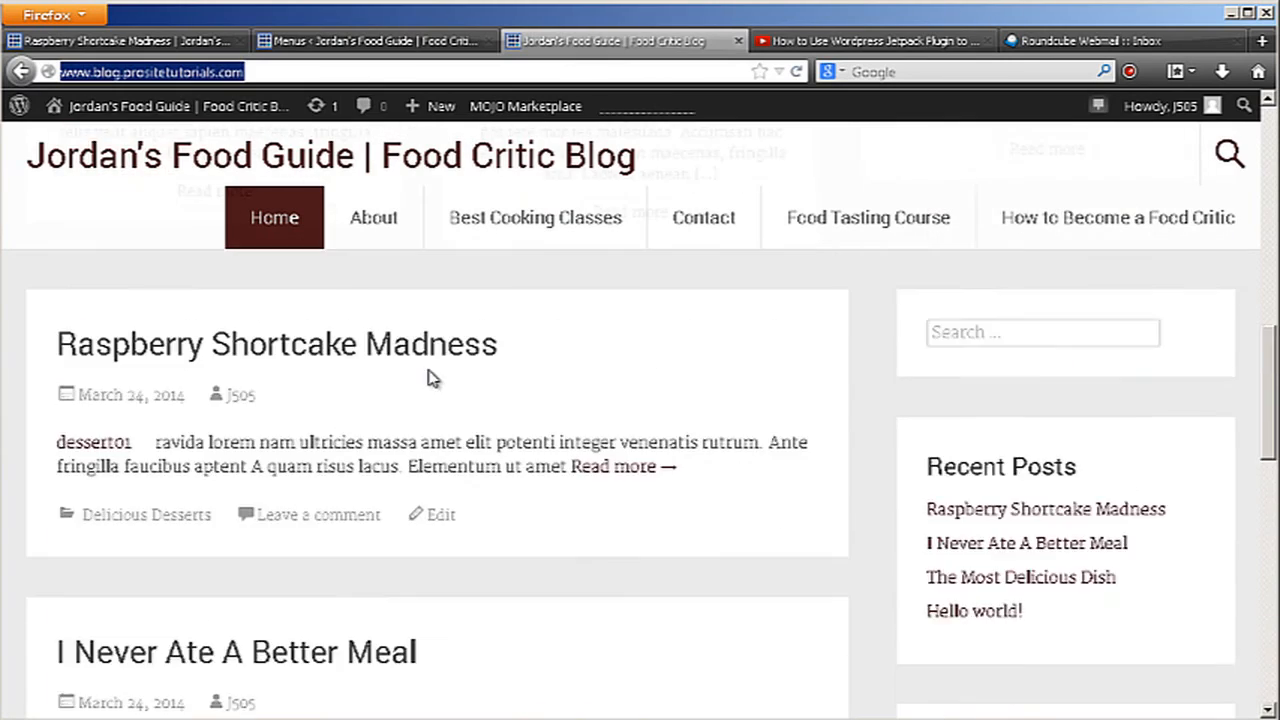
scroll(429, 376, down, 6)
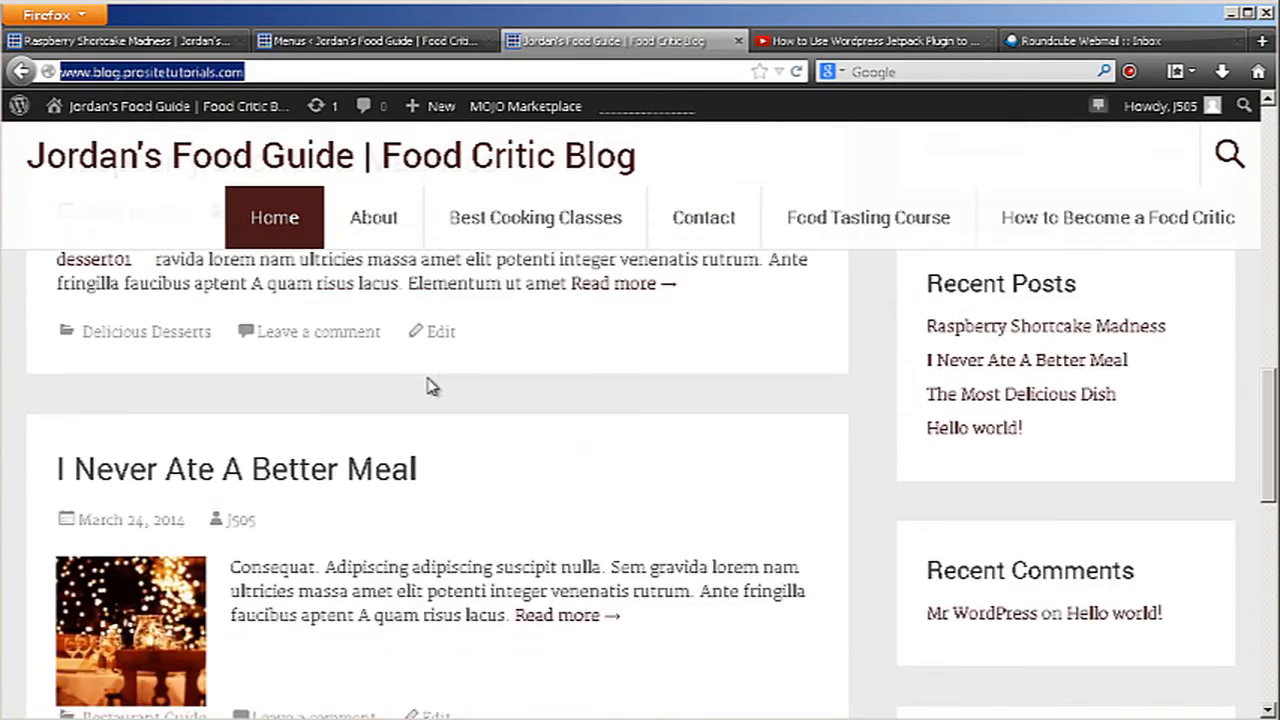
scroll(429, 384, up, 4)
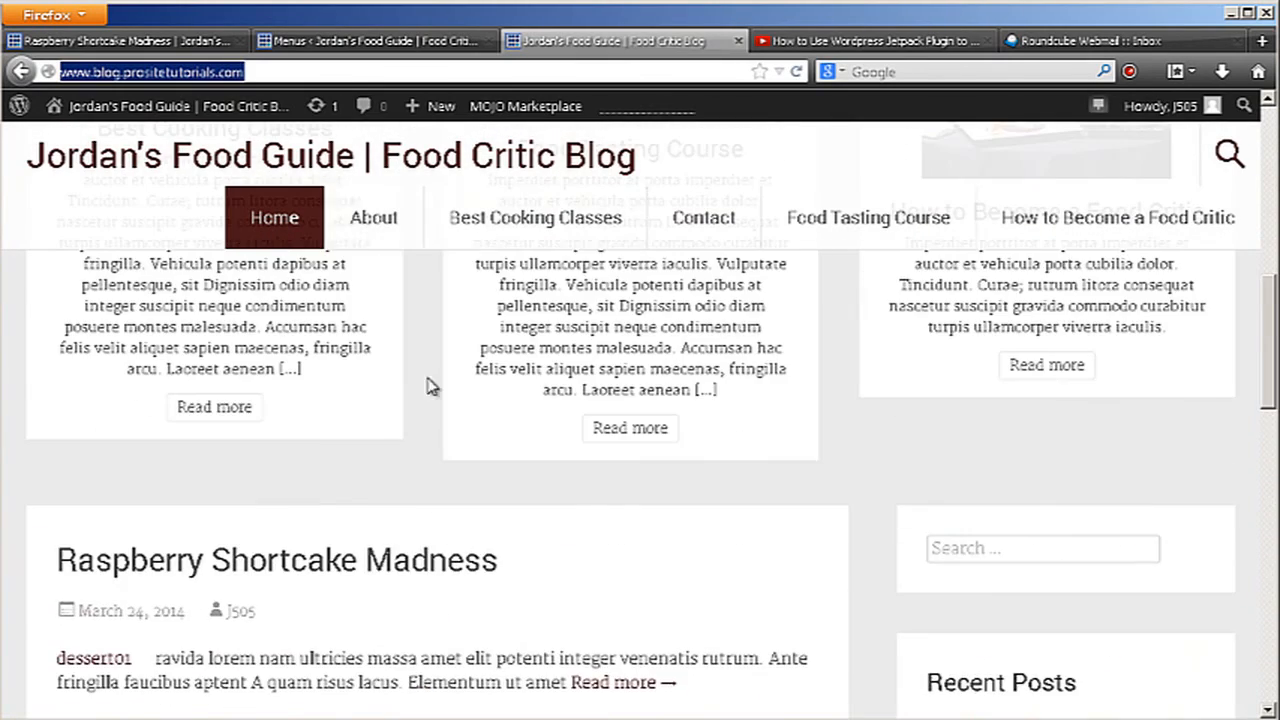
click(424, 41)
scroll(643, 247, up, 2)
scroll(771, 389, down, 1)
scroll(1146, 584, up, 2)
scroll(1146, 586, up, 1)
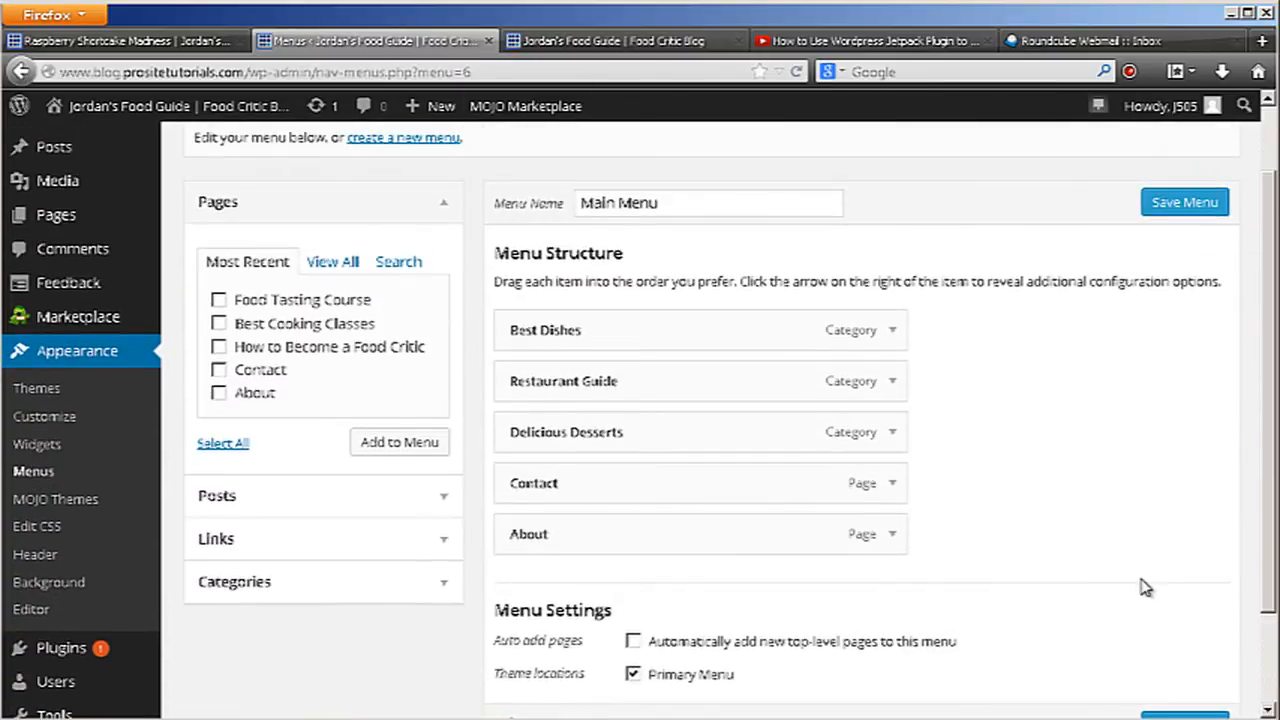
scroll(920, 525, down, 1)
scroll(1000, 560, up, 1)
scroll(1080, 583, down, 2)
click(1204, 624)
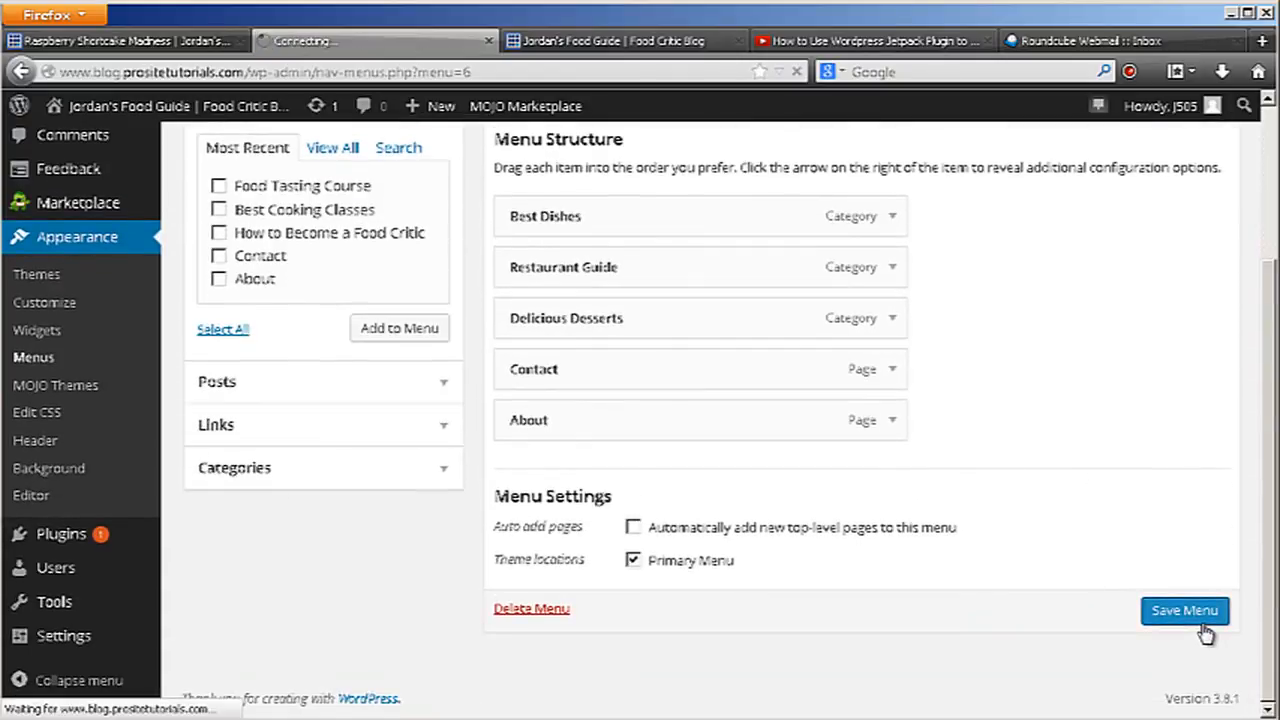
- Reload the live blog to check the new menu, then return to the Menus editor
click(610, 40)
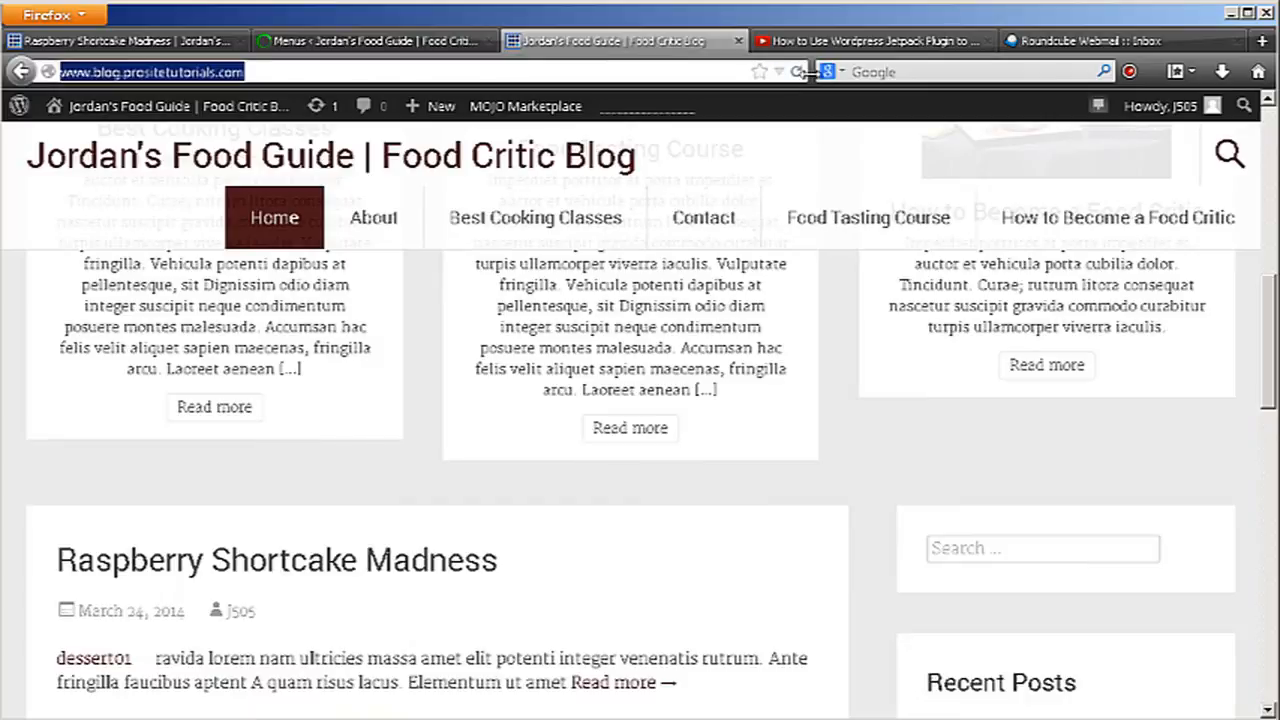
click(797, 72)
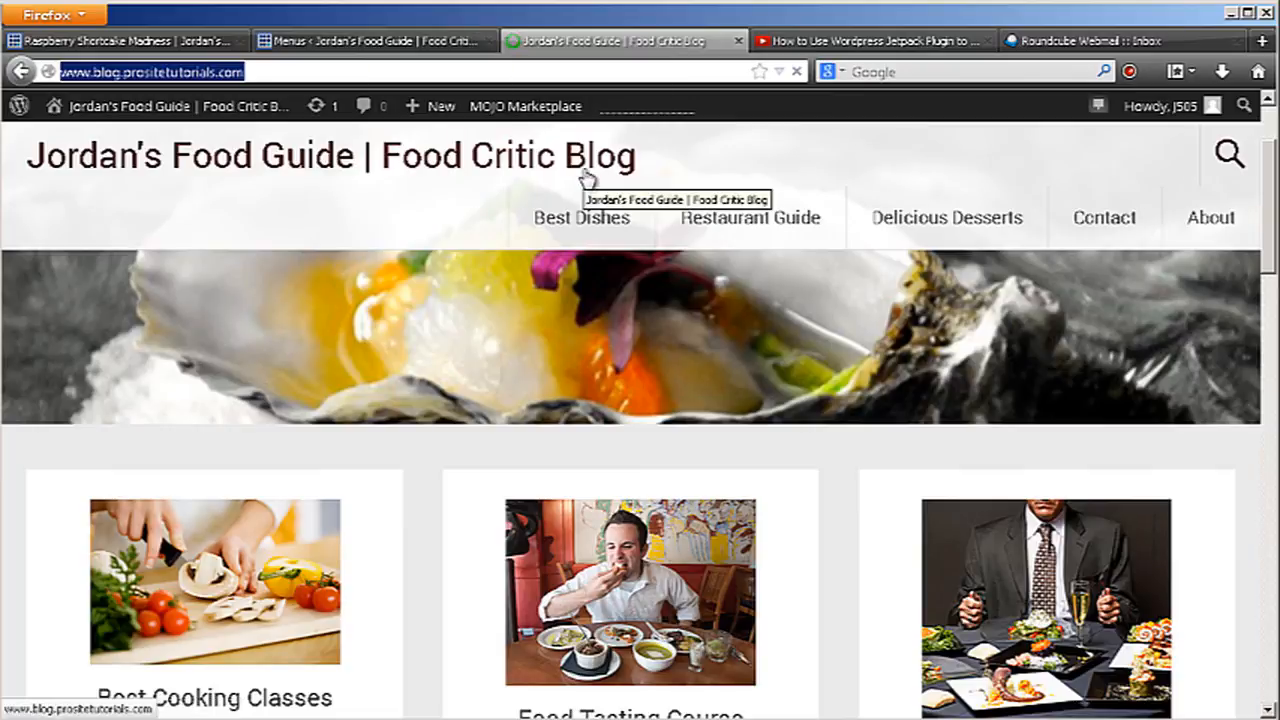
click(362, 40)
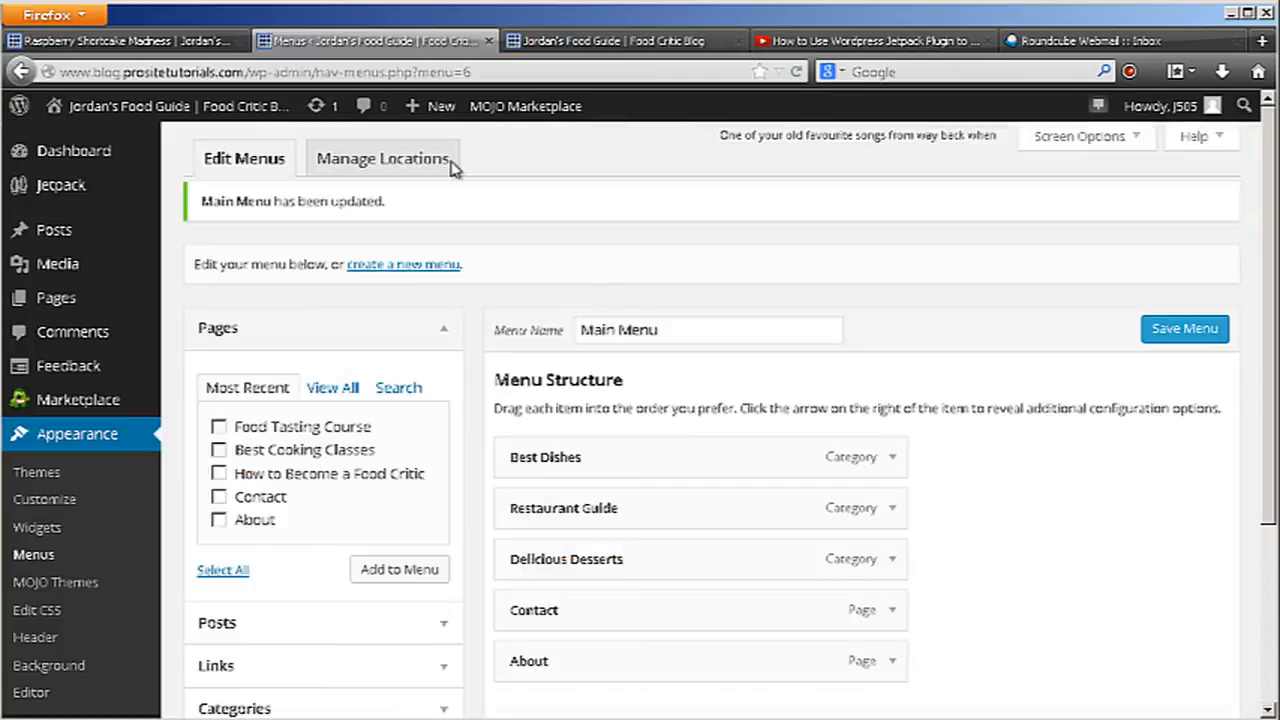
- Add a custom 'Home' link pointing to the pasted blog address to Main Menu
scroll(609, 300, down, 3)
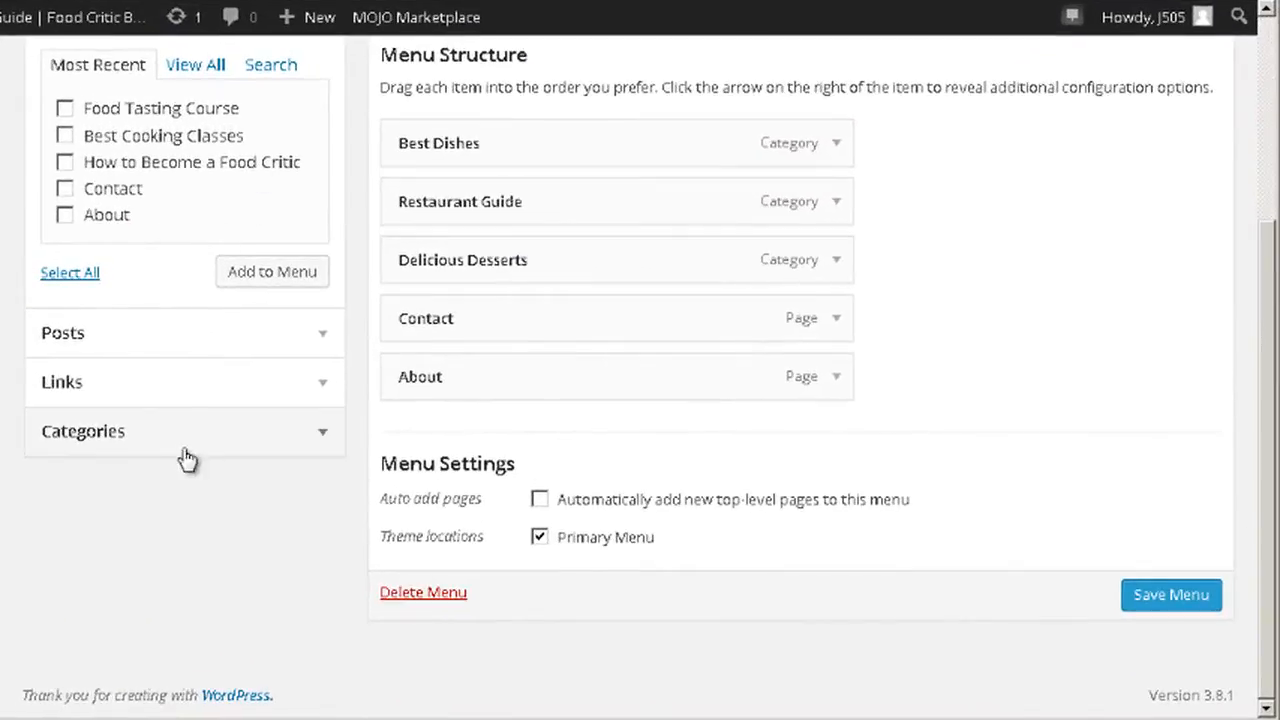
click(185, 400)
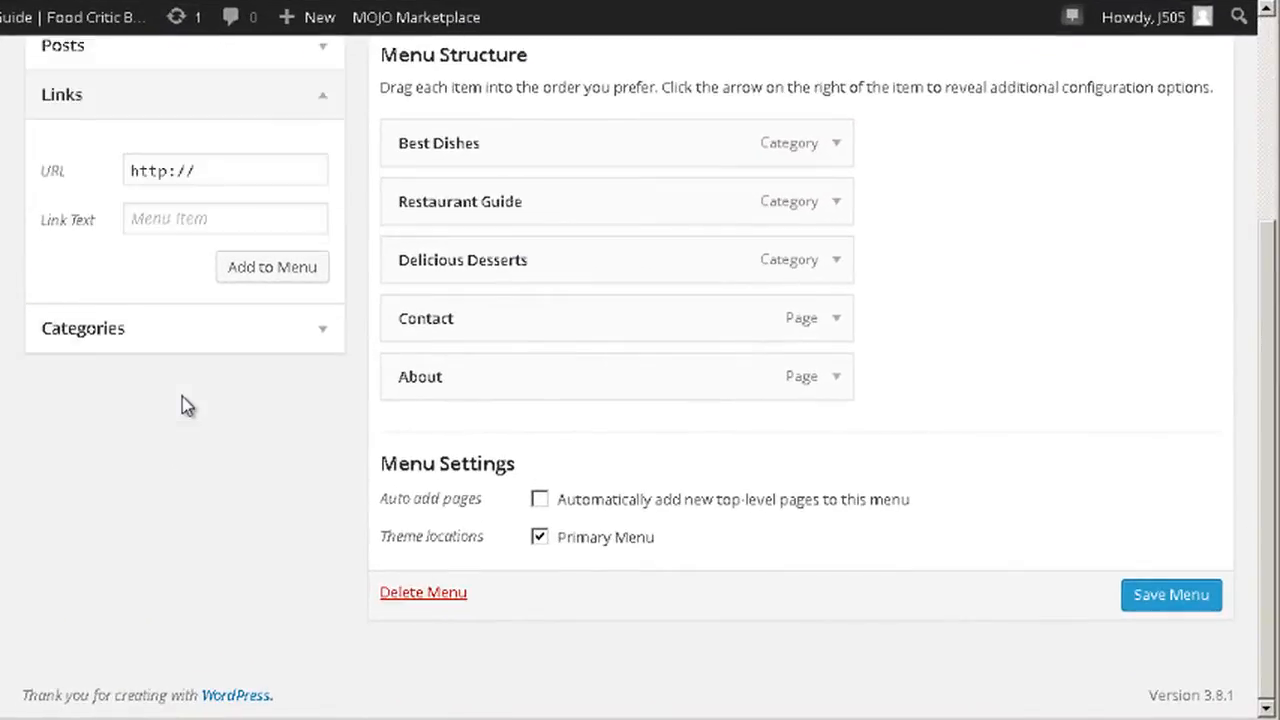
click(230, 168)
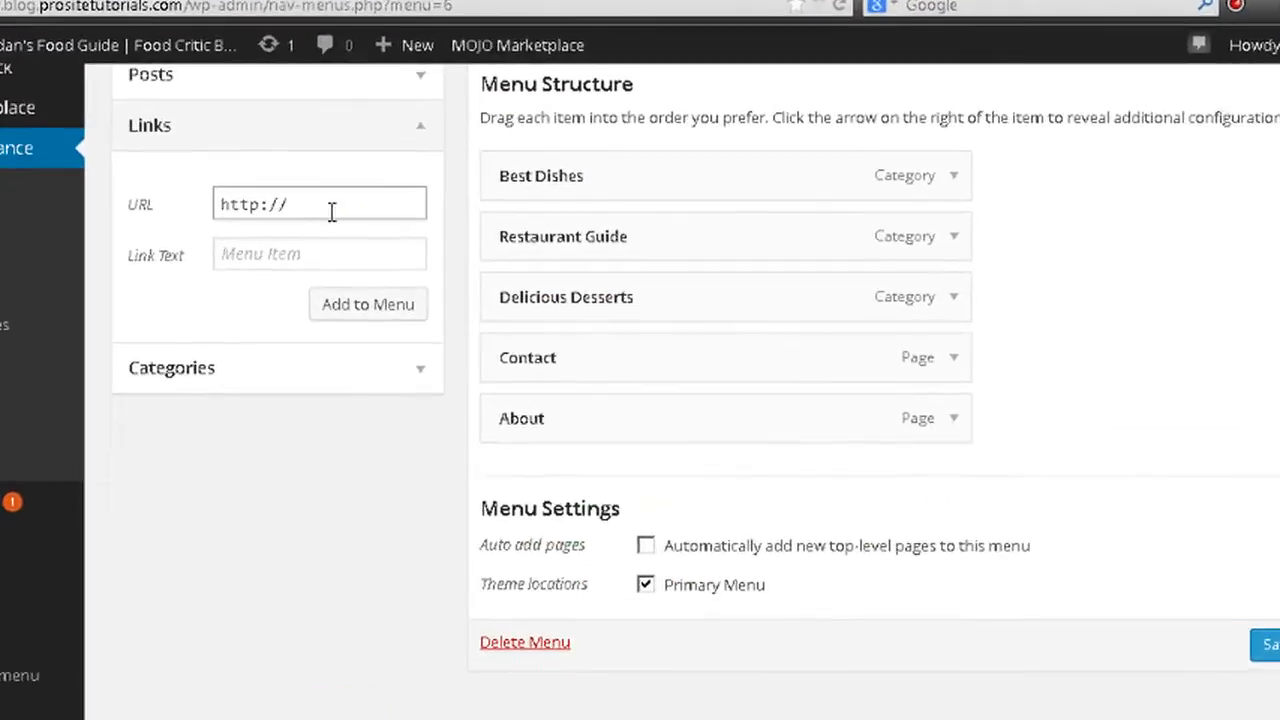
key(ctrl+v)
scroll(271, 201, up, 2)
click(341, 307)
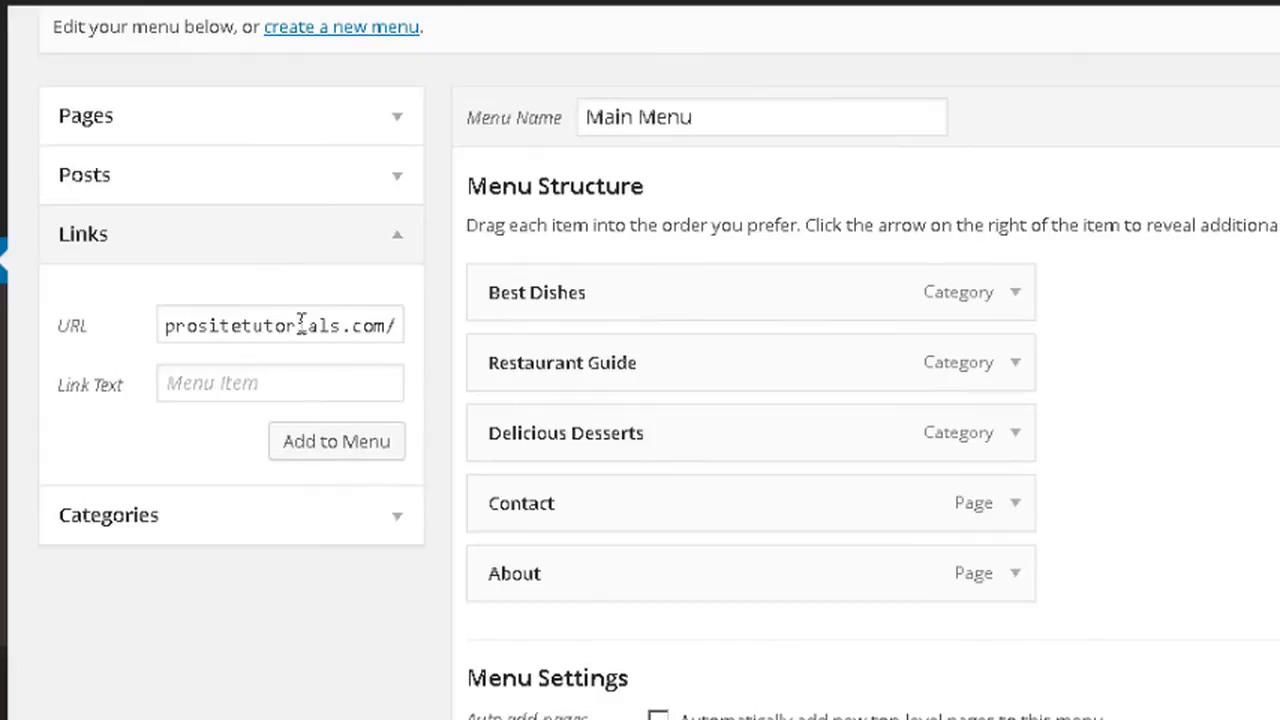
drag(300, 325, 54, 340)
click(235, 390)
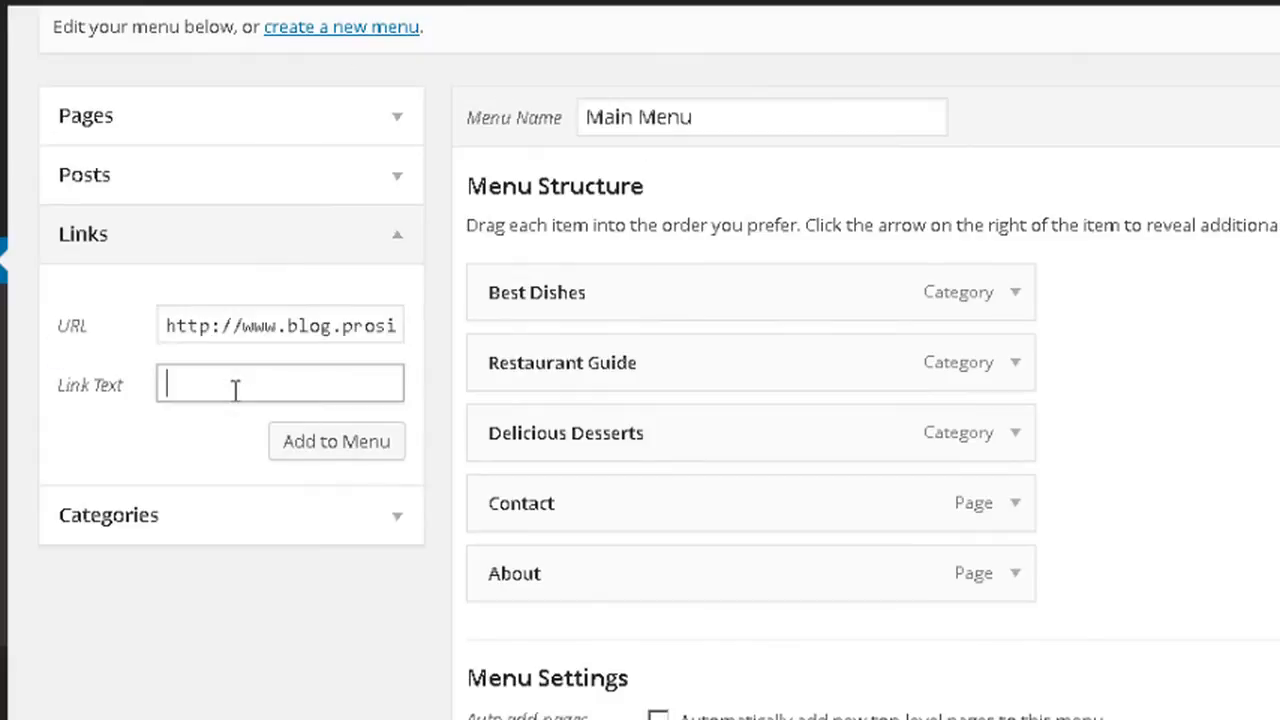
click(378, 440)
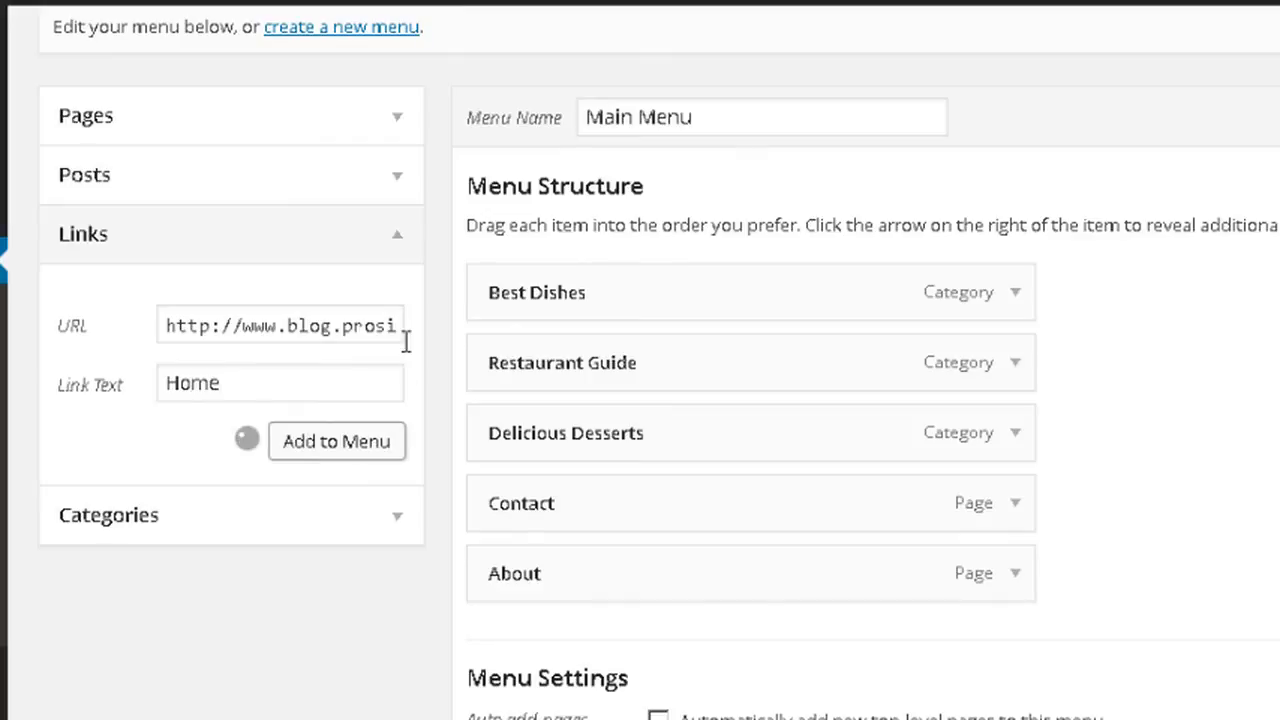
- Drag the Home item to the top of Main Menu
scroll(414, 349, down, 3)
drag(583, 463, 512, 140)
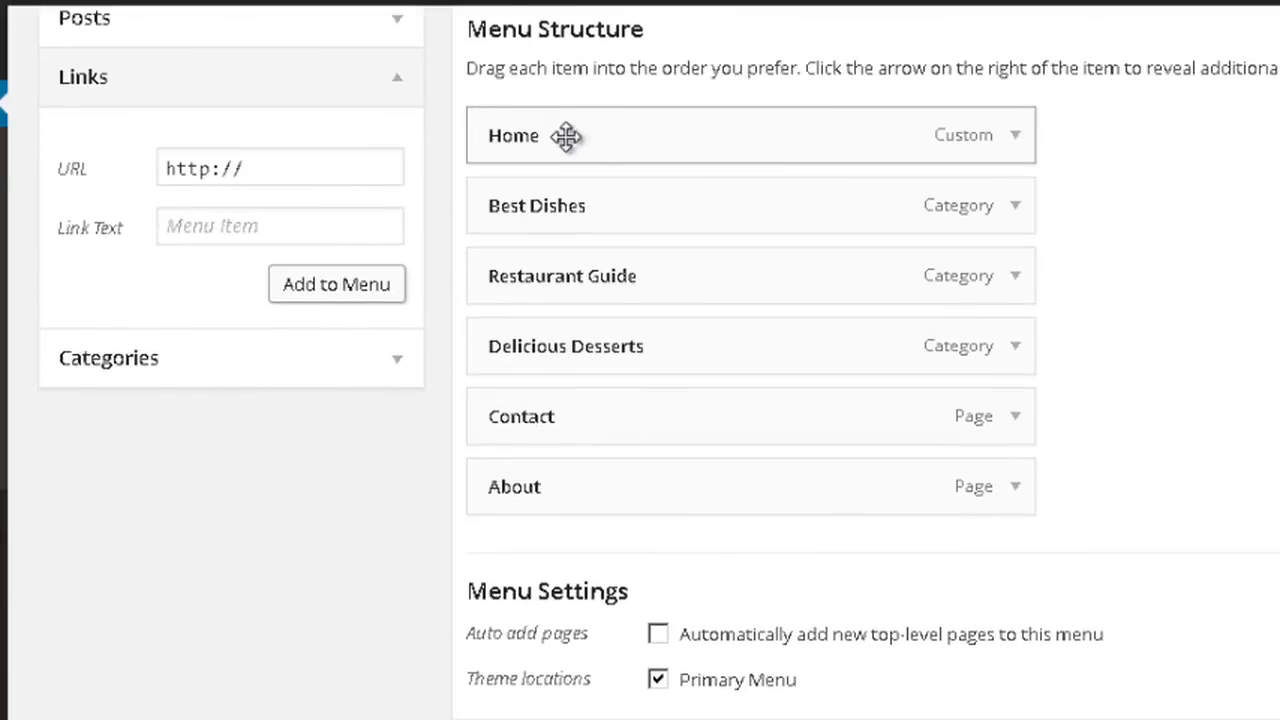
scroll(566, 137, up, 4)
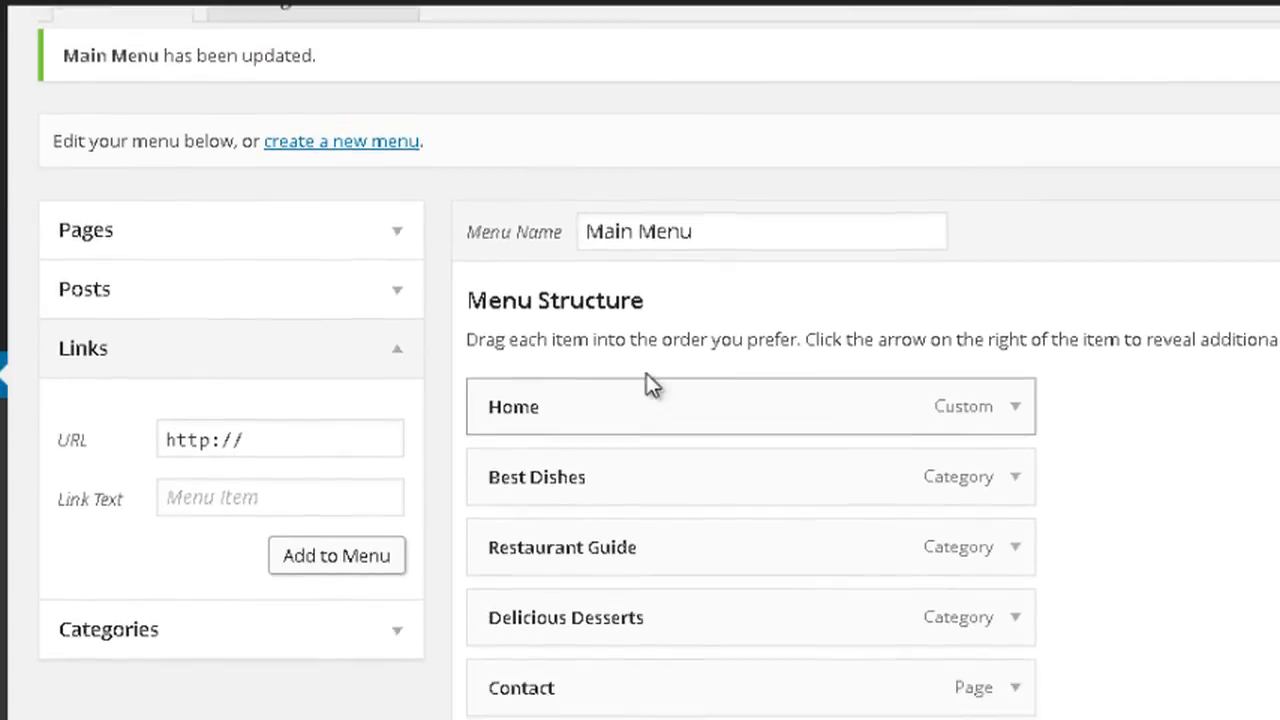
scroll(667, 433, down, 3)
drag(634, 300, 586, 271)
mouse_move(590, 366)
mouse_down()
mouse_move(600, 443)
mouse_move(594, 349)
mouse_move(576, 330)
mouse_move(597, 359)
mouse_up()
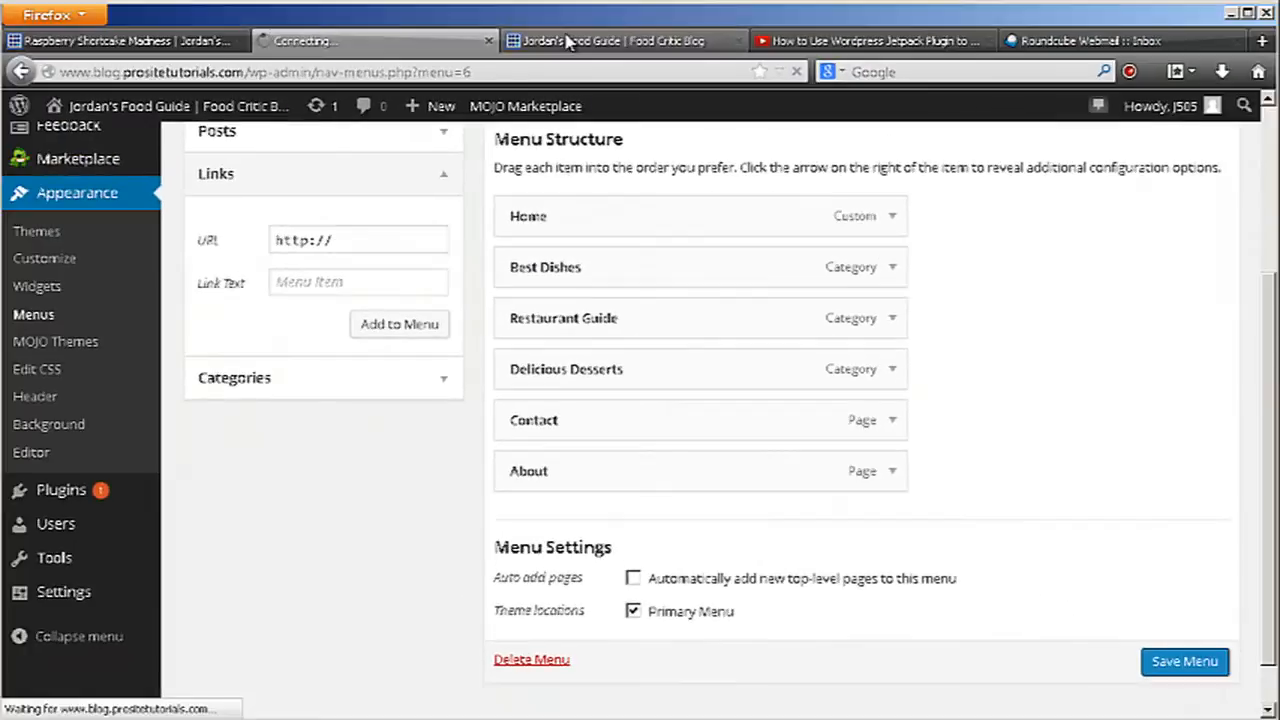
- Reload the live blog and confirm Home now leads the header menu
click(567, 40)
click(795, 72)
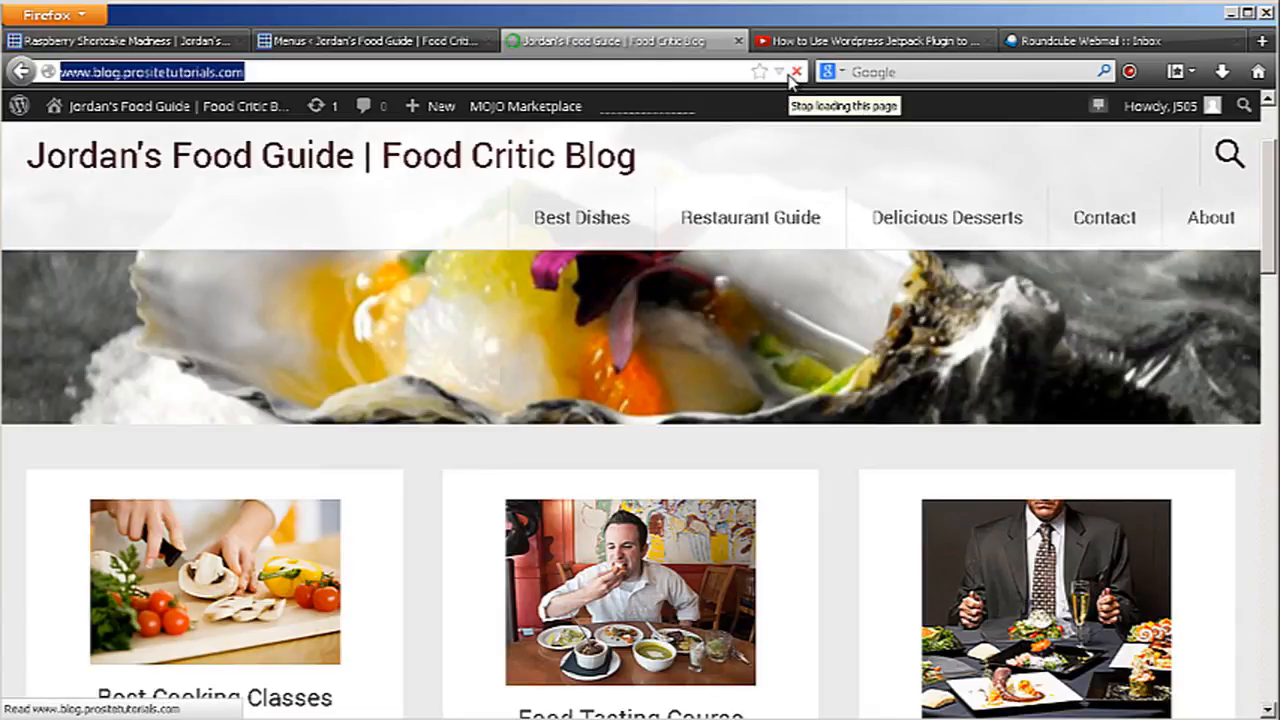
click(472, 215)
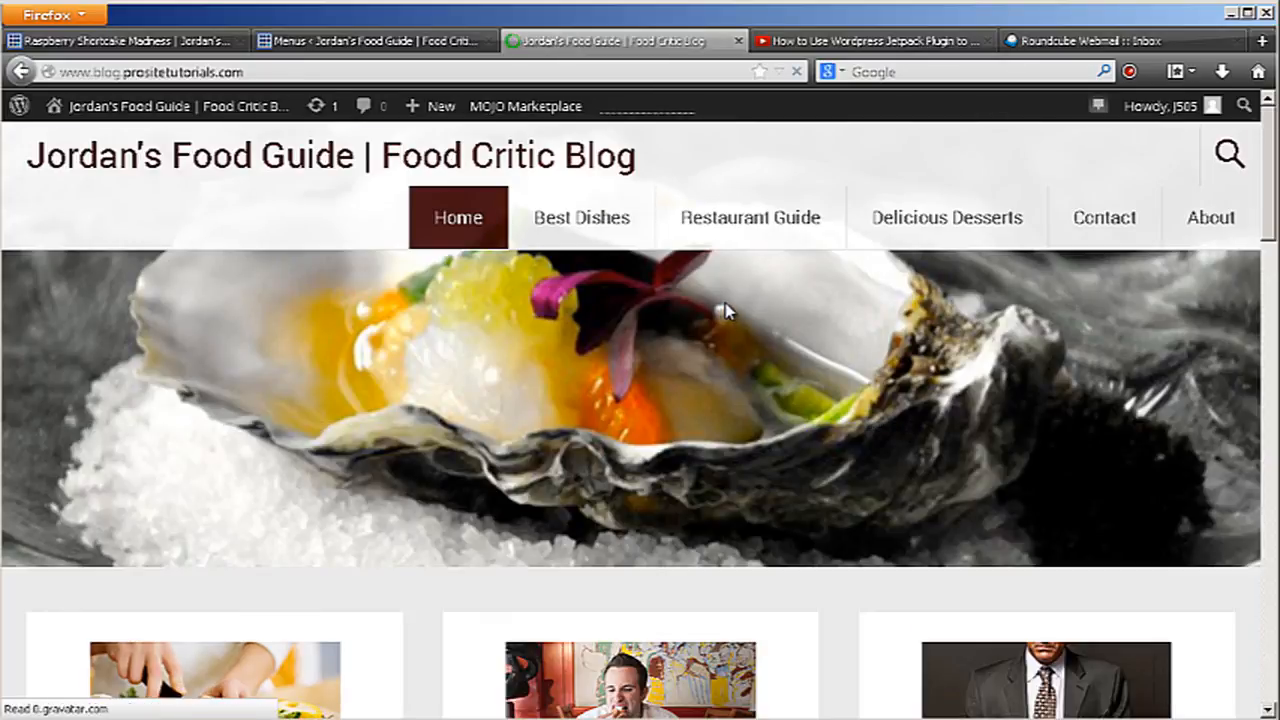
scroll(726, 311, down, 8)
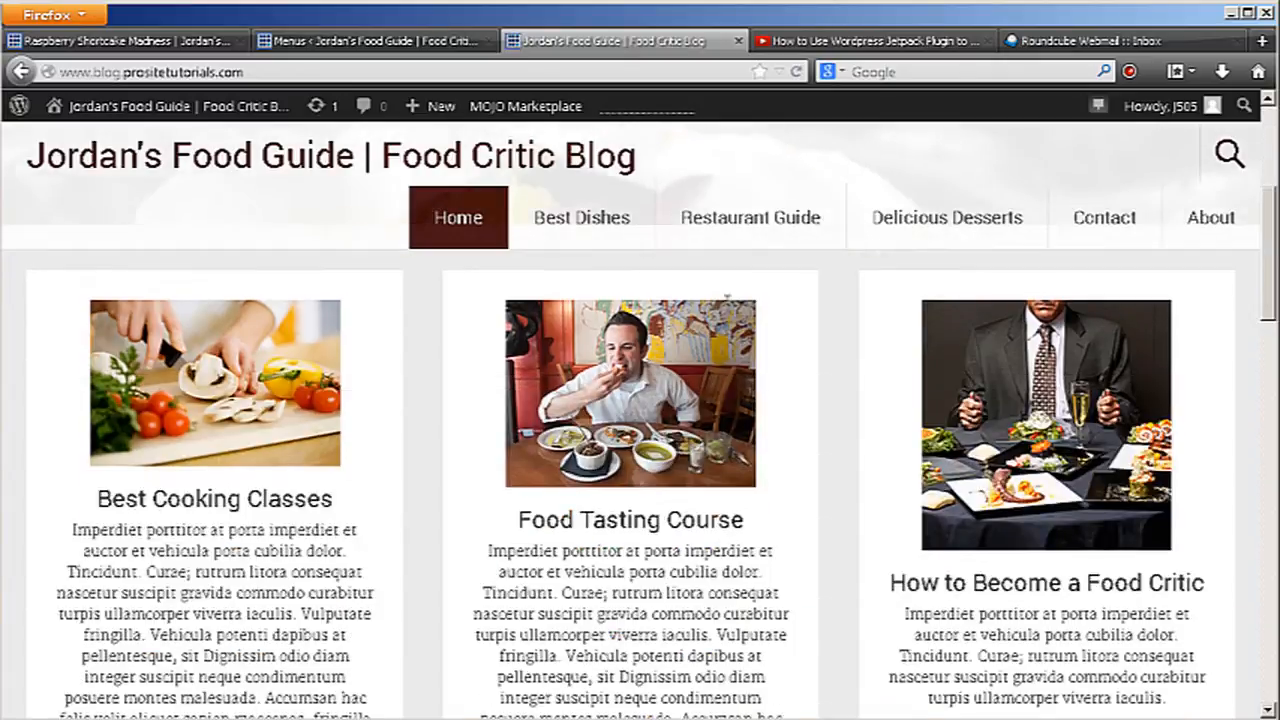
scroll(718, 278, down, 10)
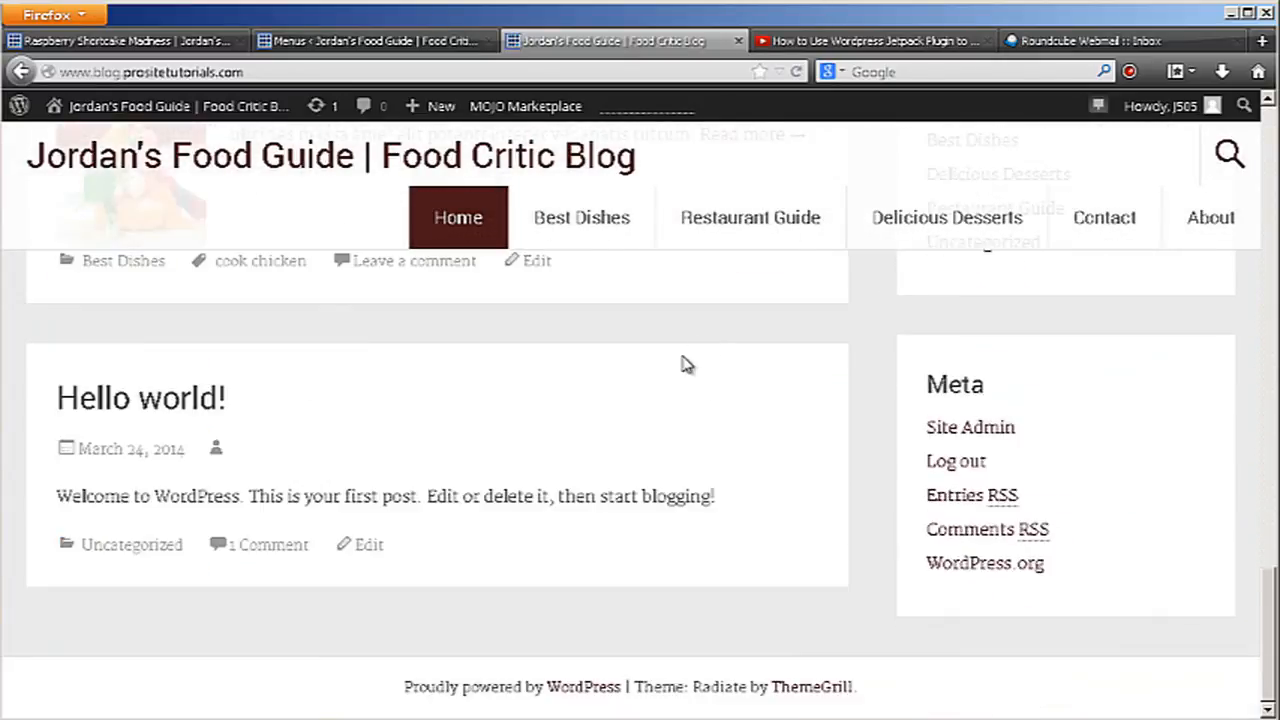
scroll(686, 363, up, 10)
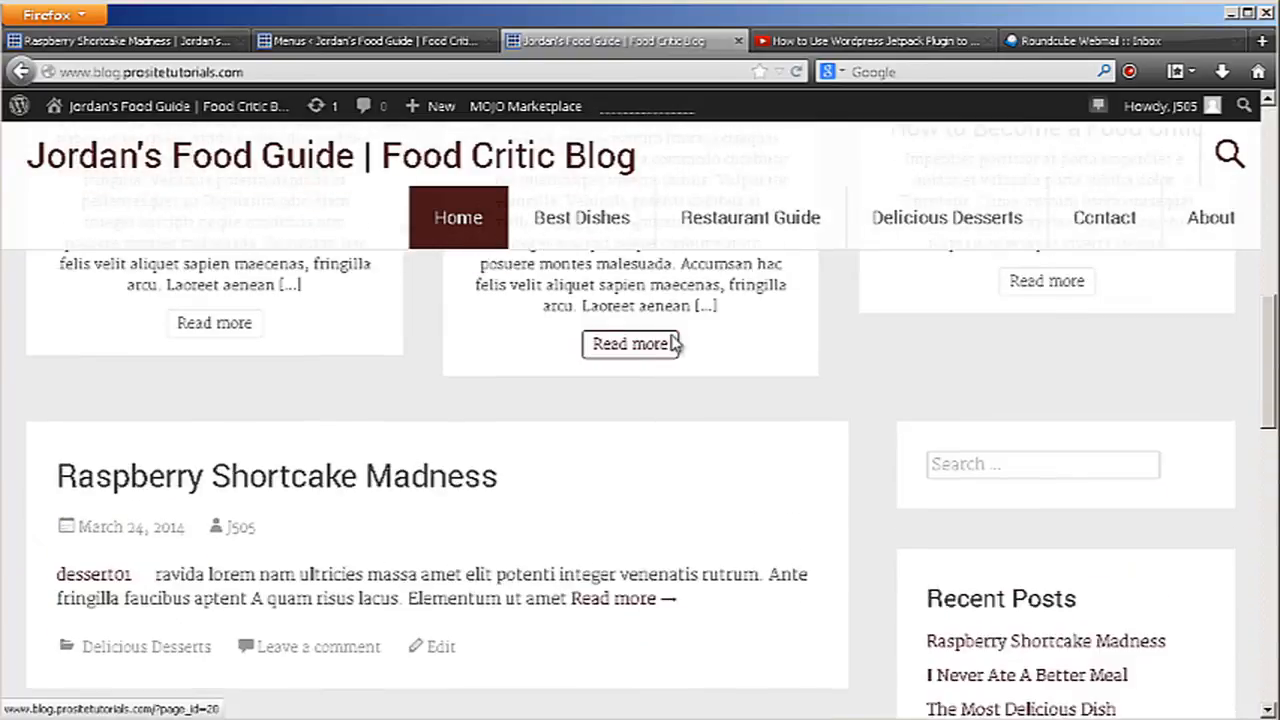
scroll(675, 343, up, 4)
scroll(418, 462, down, 8)
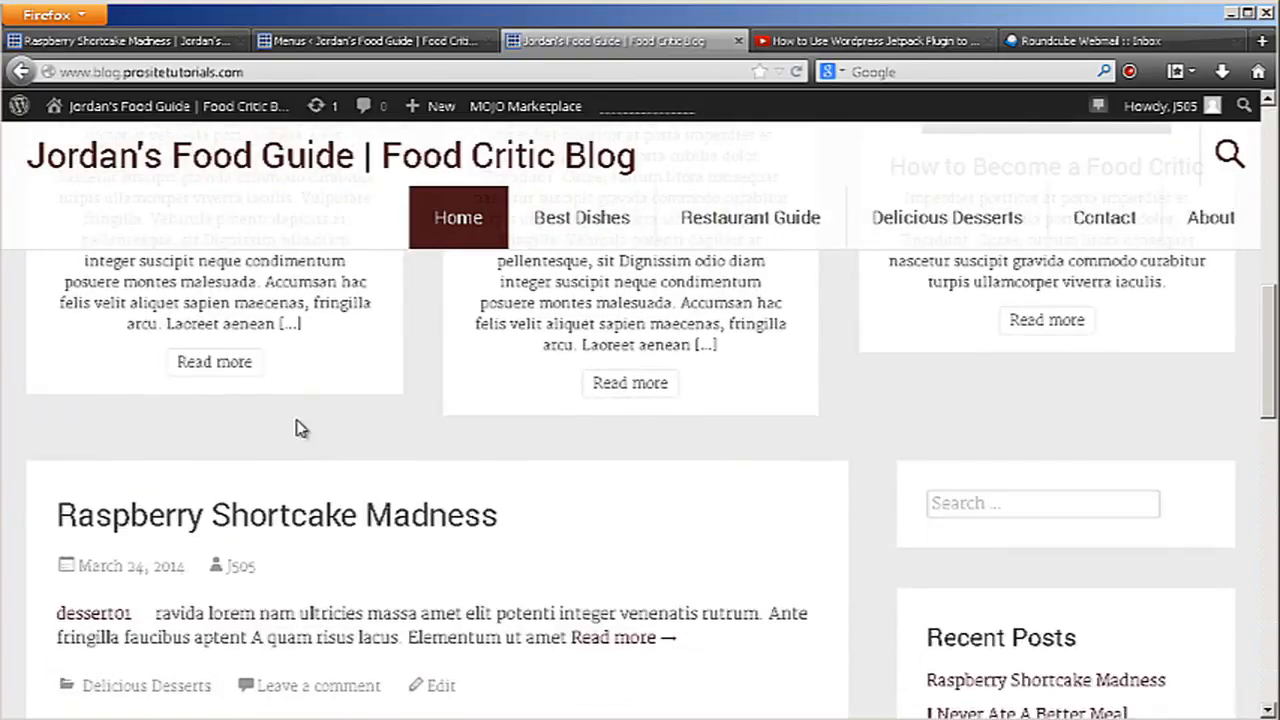
scroll(514, 264, up, 4)
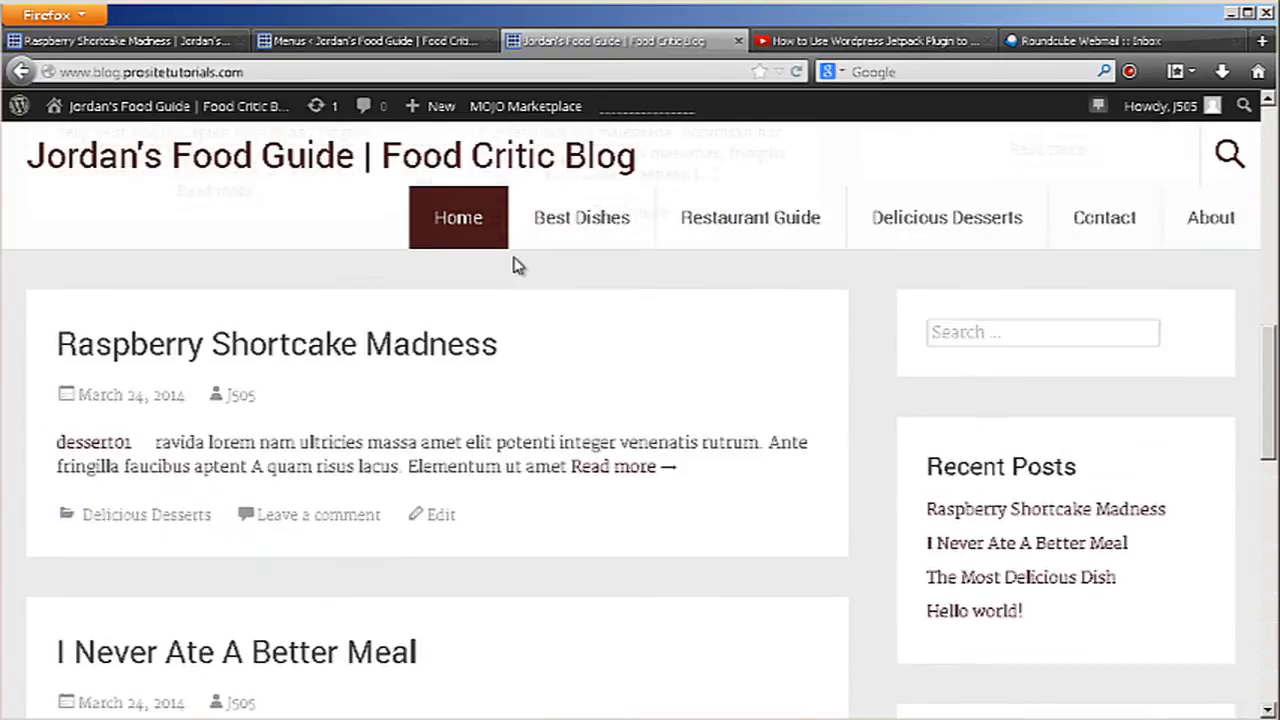
scroll(509, 420, down, 2)
scroll(195, 360, down, 9)
scroll(206, 338, down, 2)
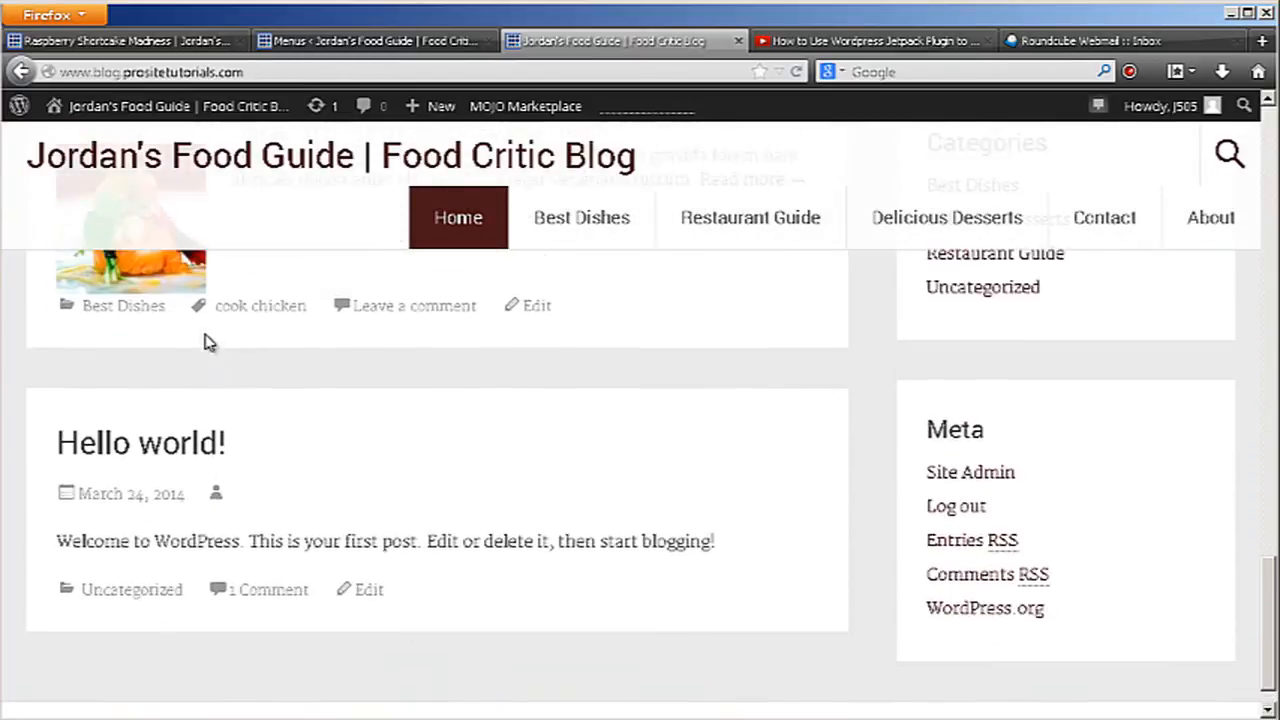
scroll(206, 340, up, 9)
- Open the Raspberry Shortcake Madness example post to view its Like Us On Facebook box
scroll(206, 340, up, 8)
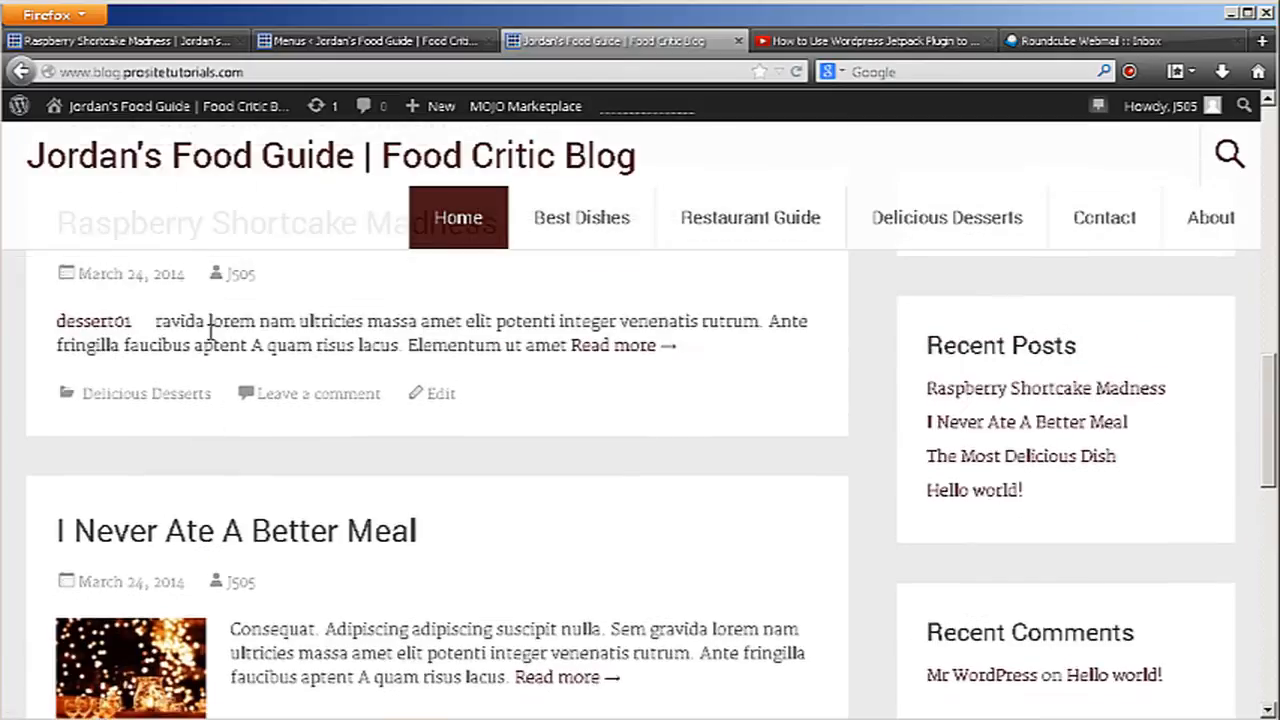
scroll(405, 305, down, 5)
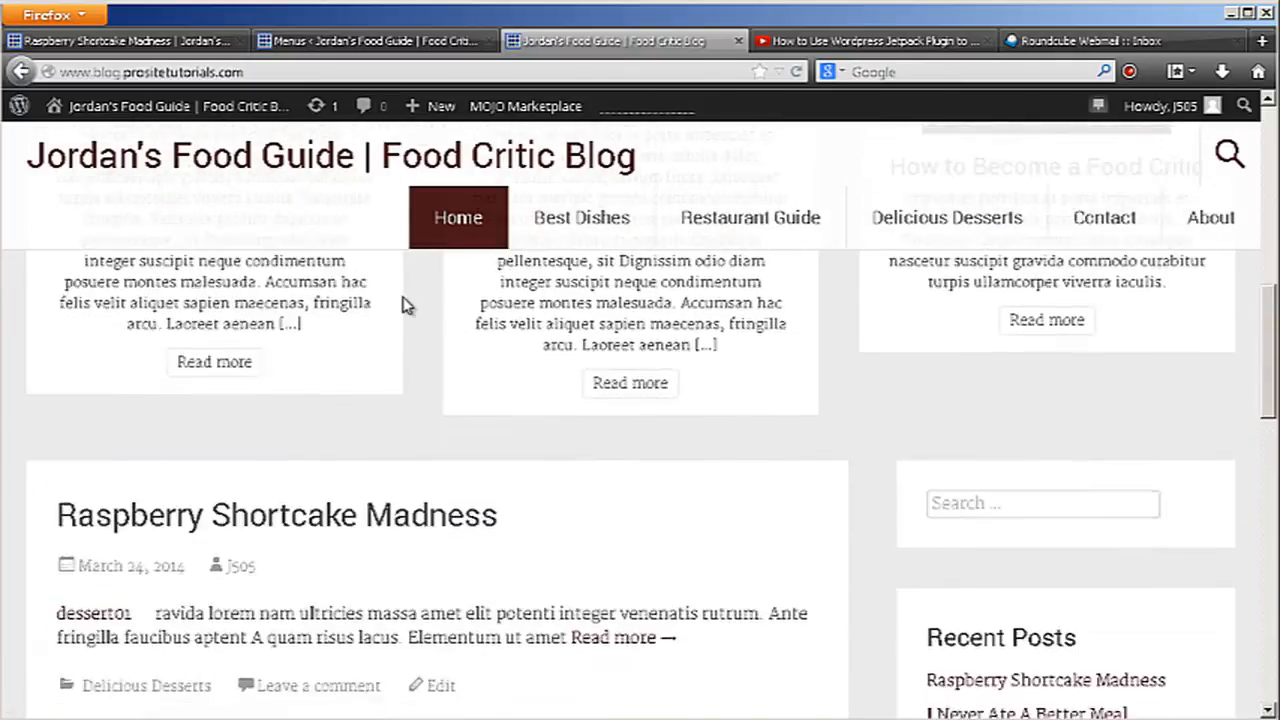
scroll(410, 280, up, 2)
scroll(412, 278, up, 3)
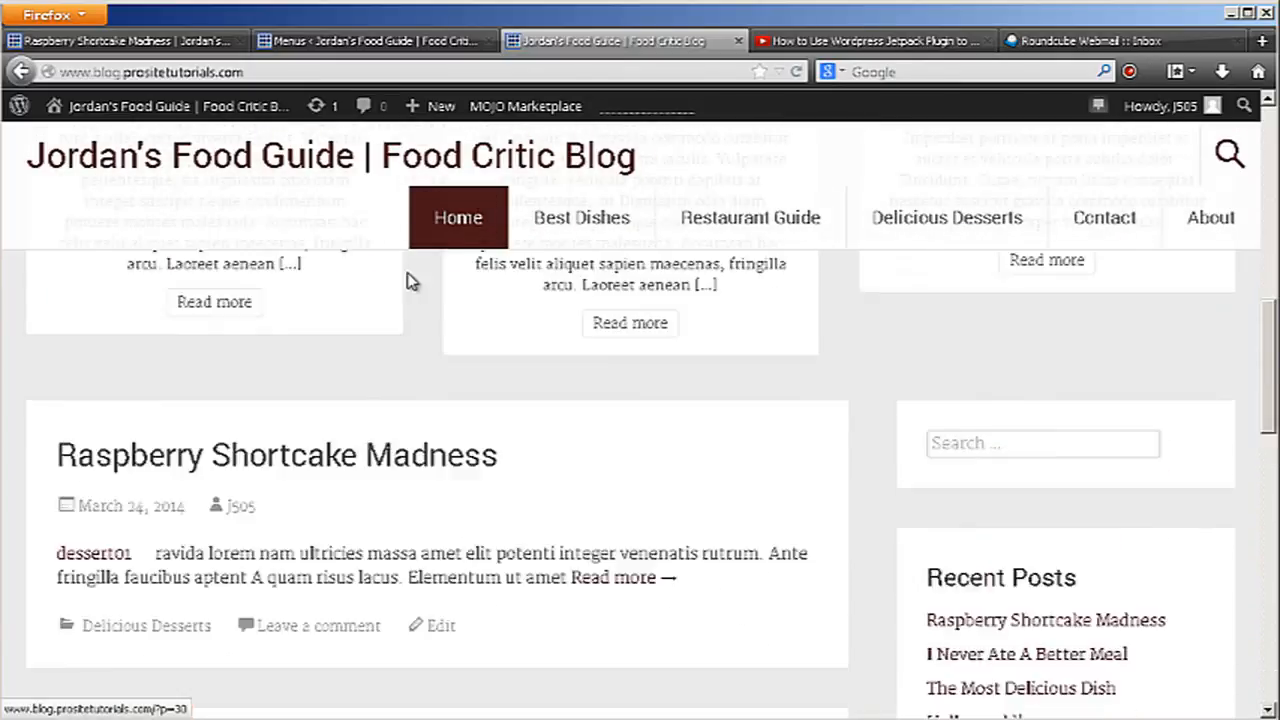
click(120, 40)
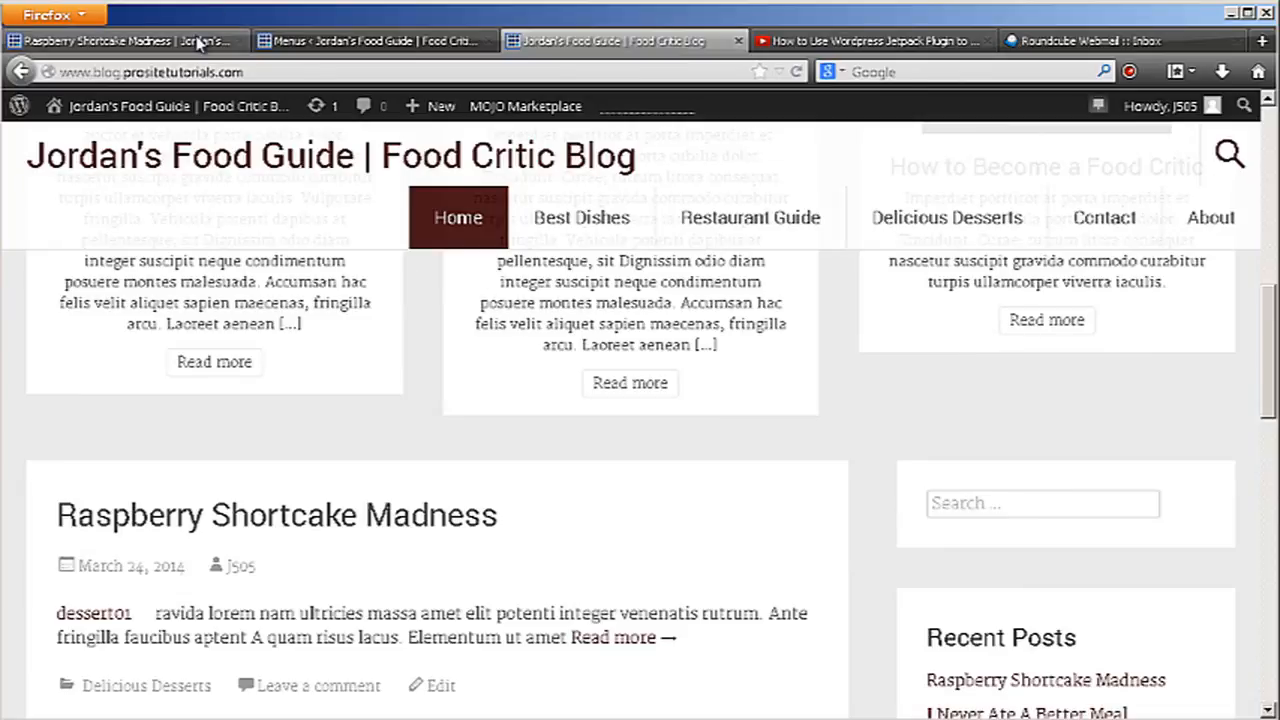
scroll(1046, 449, down, 8)
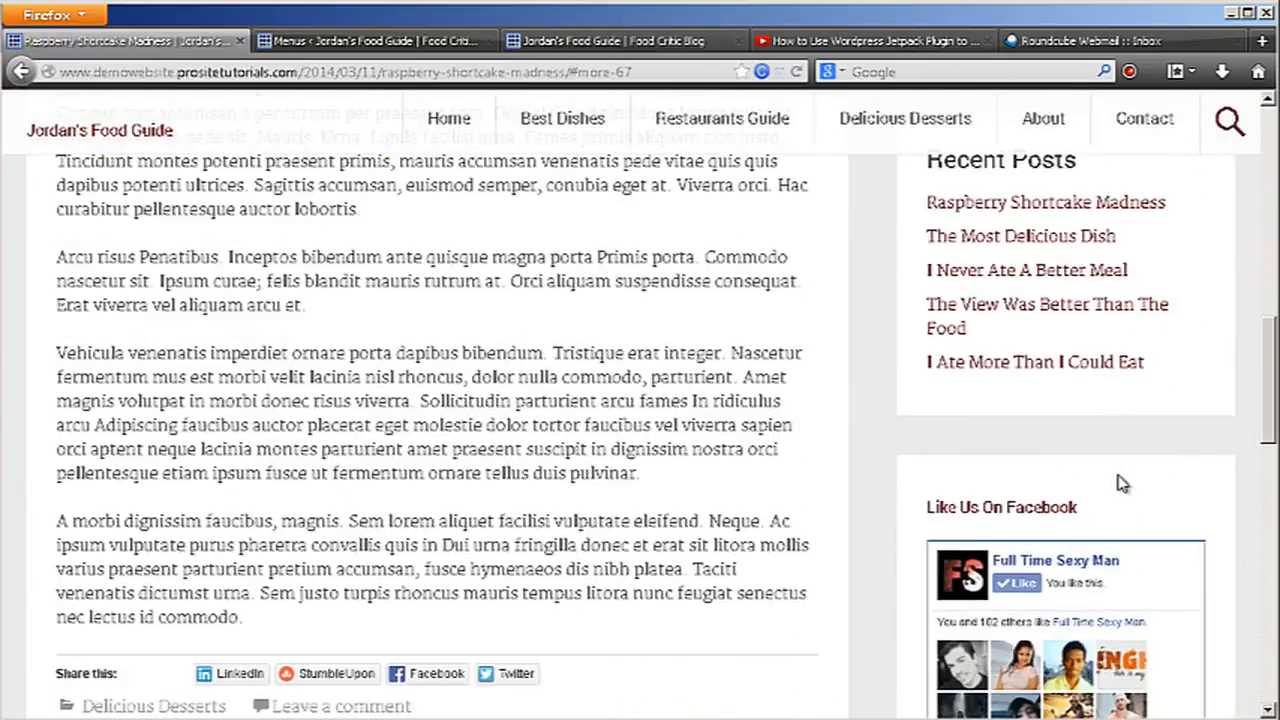
- Open the sidebar widget settings, glancing back at the blog front page
click(565, 41)
click(432, 41)
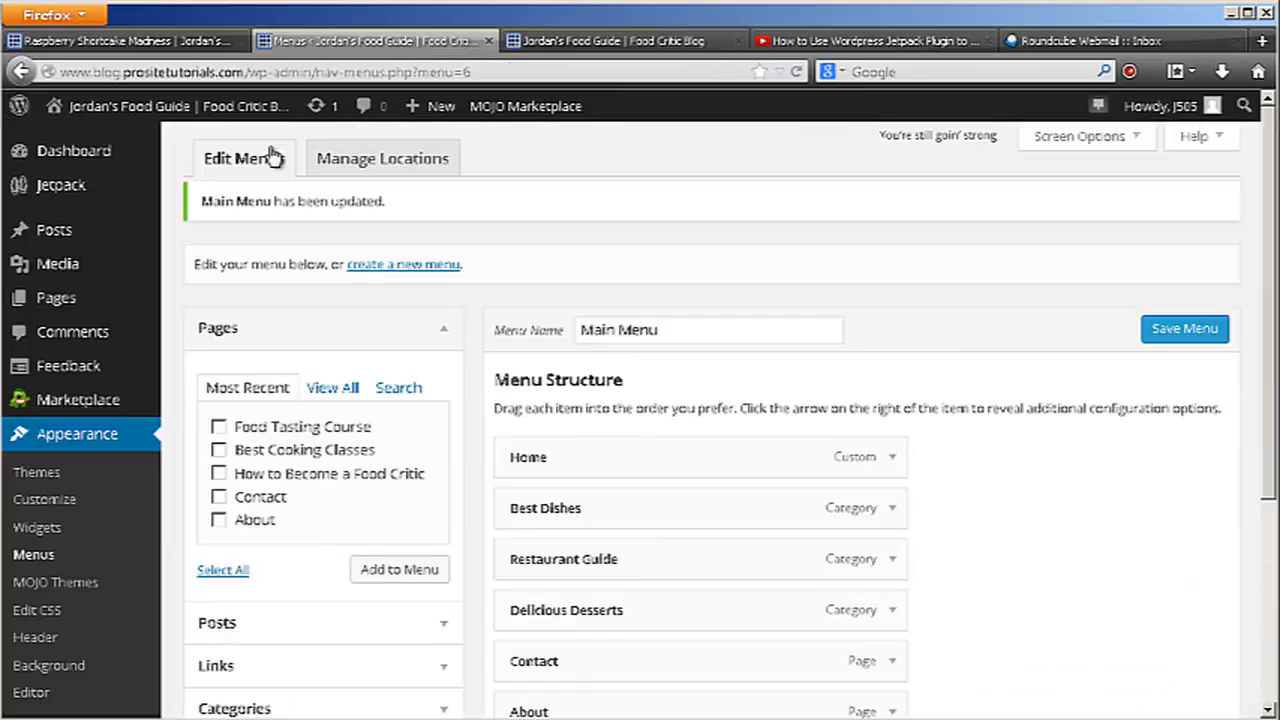
scroll(273, 157, down, 3)
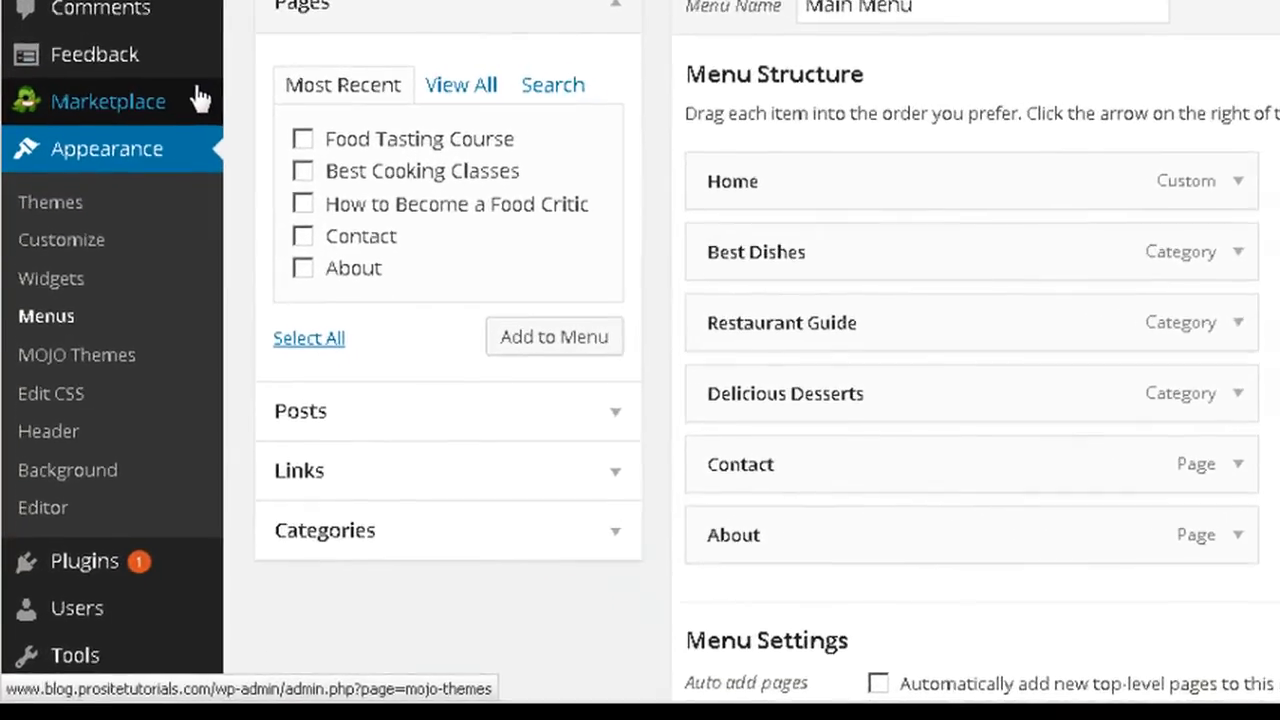
scroll(240, 160, down, 3)
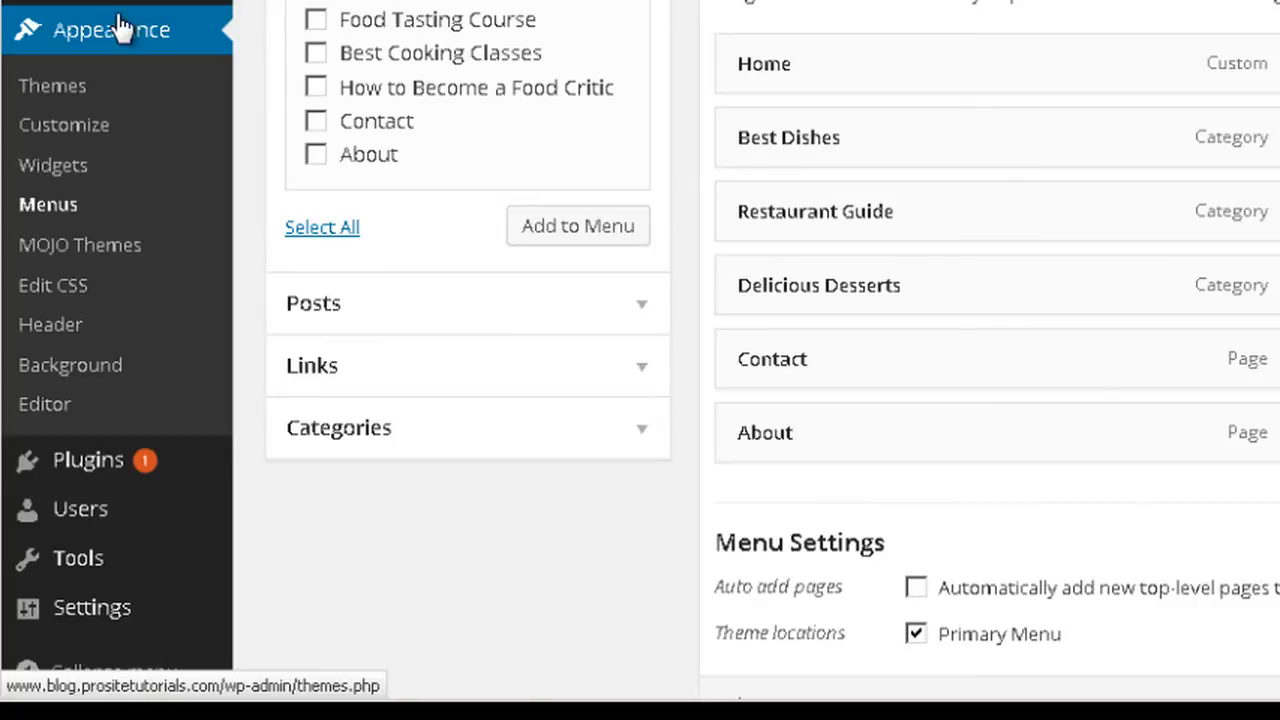
click(72, 163)
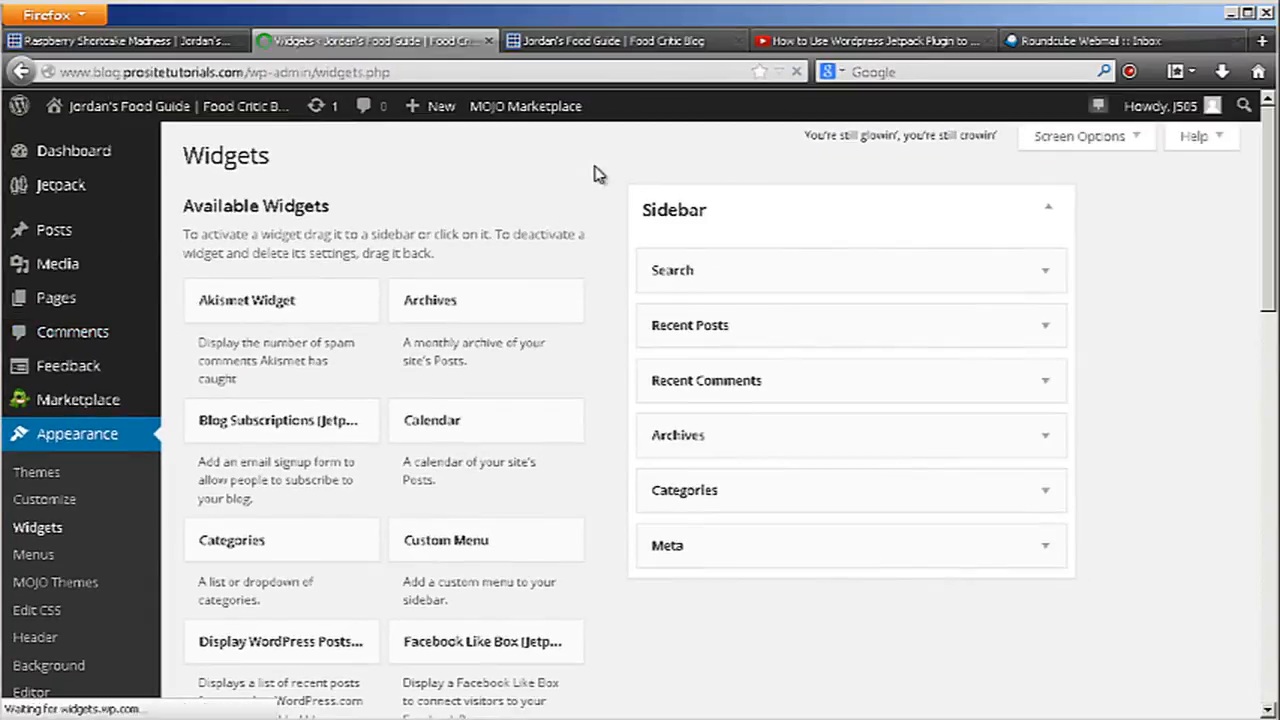
click(590, 40)
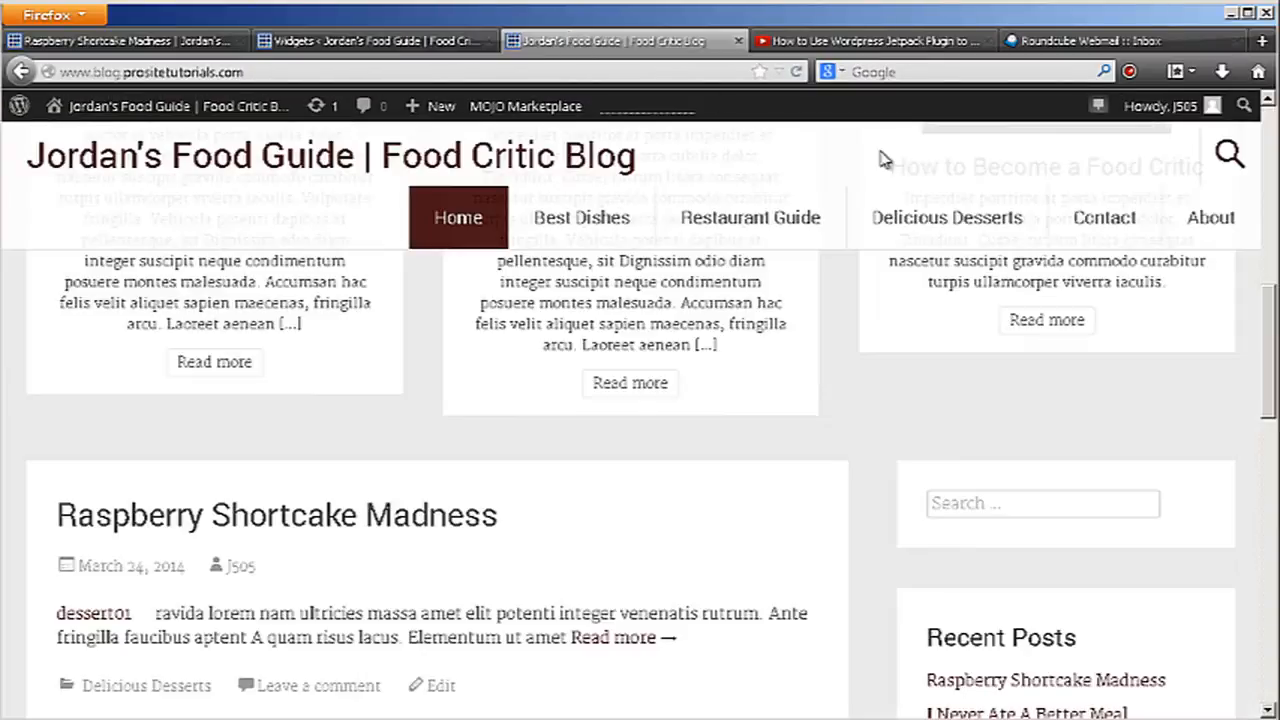
scroll(986, 295, down, 7)
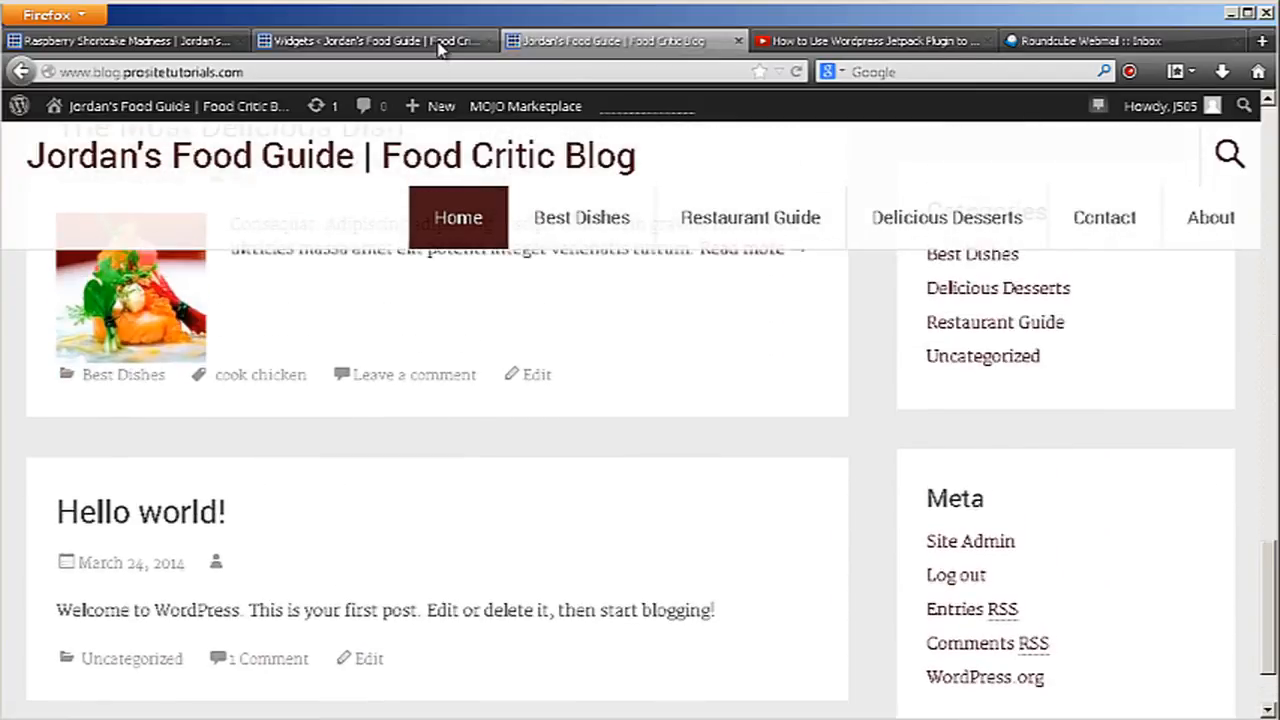
click(430, 40)
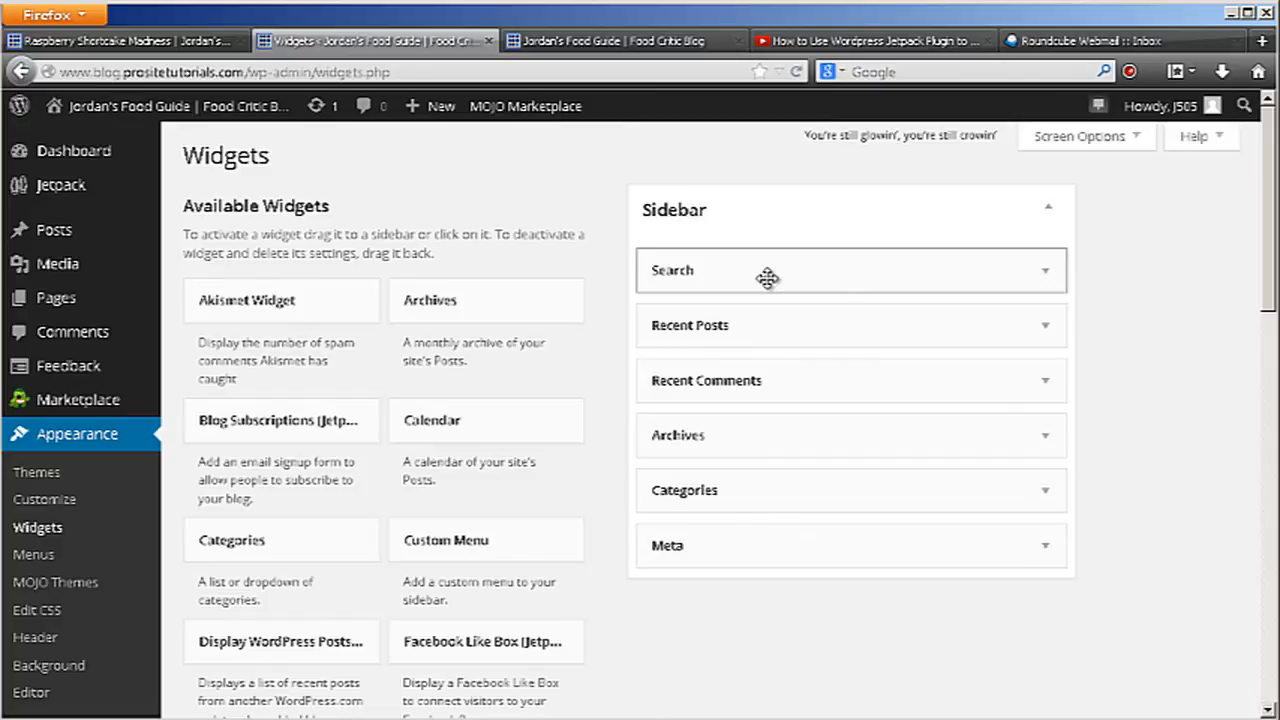
- Delete the Search, Recent Comments, Archives, Categories and Meta widgets from the sidebar
click(1045, 270)
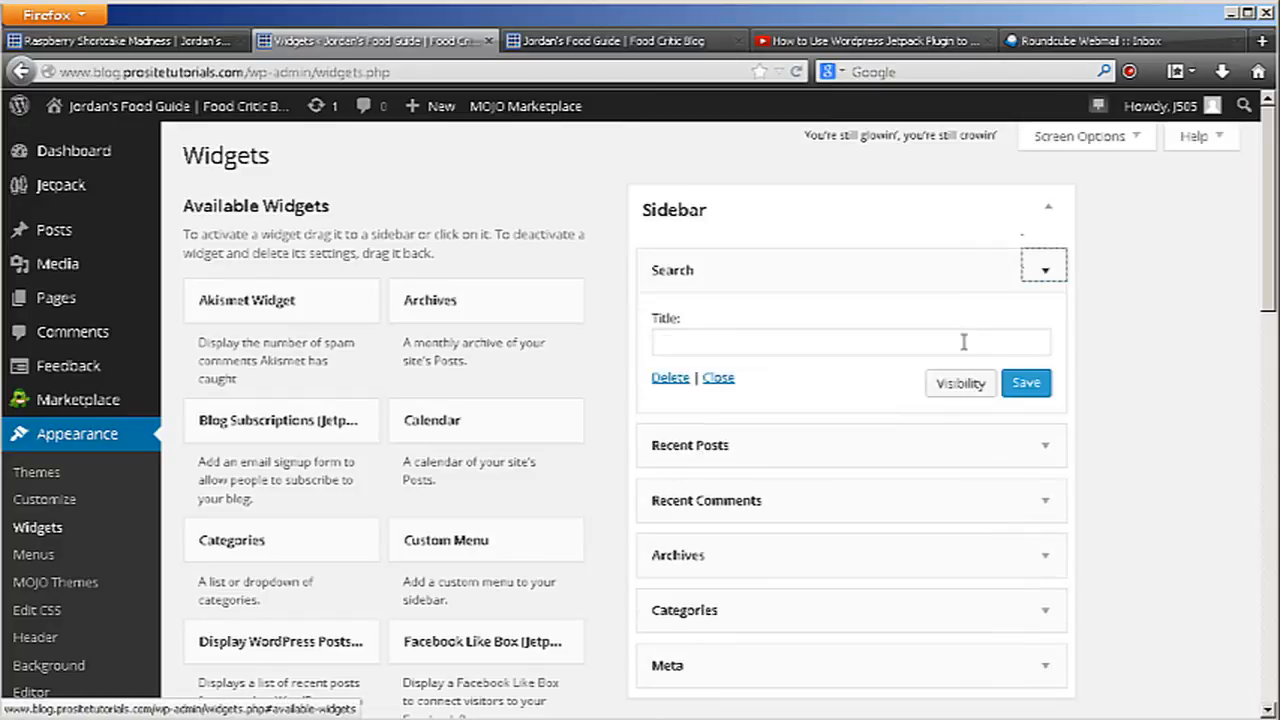
click(680, 379)
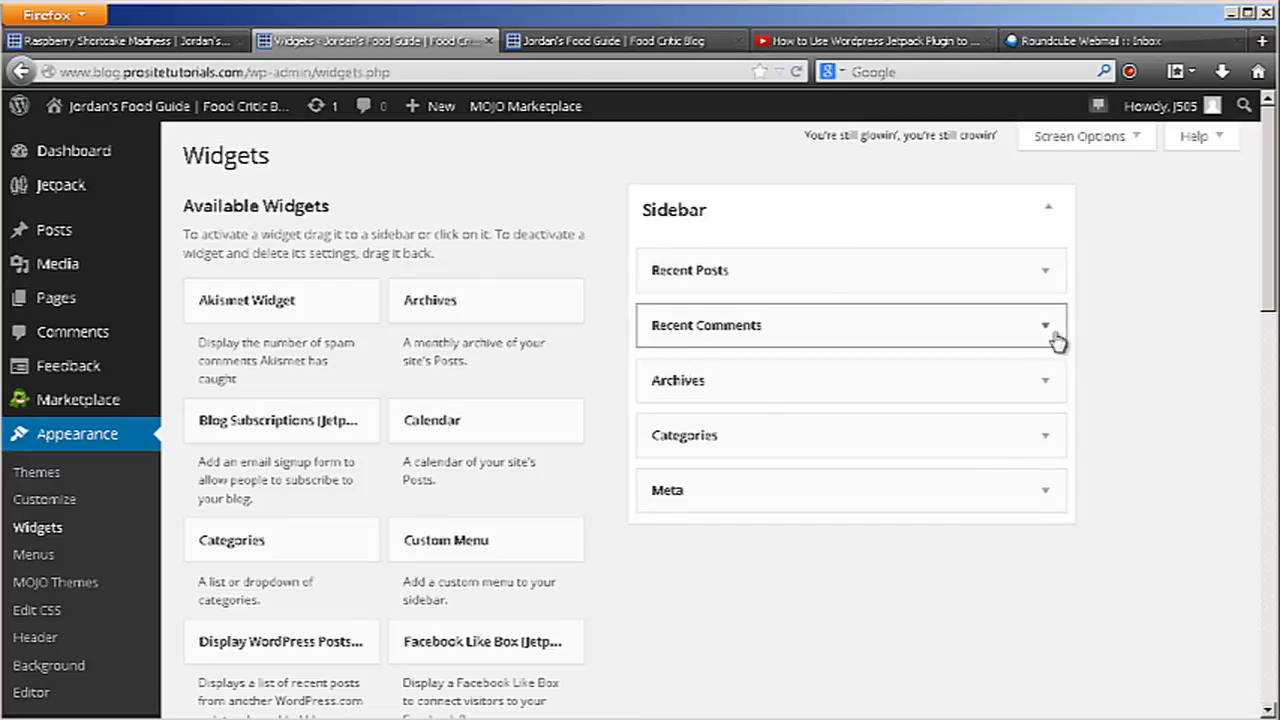
click(1048, 332)
click(676, 477)
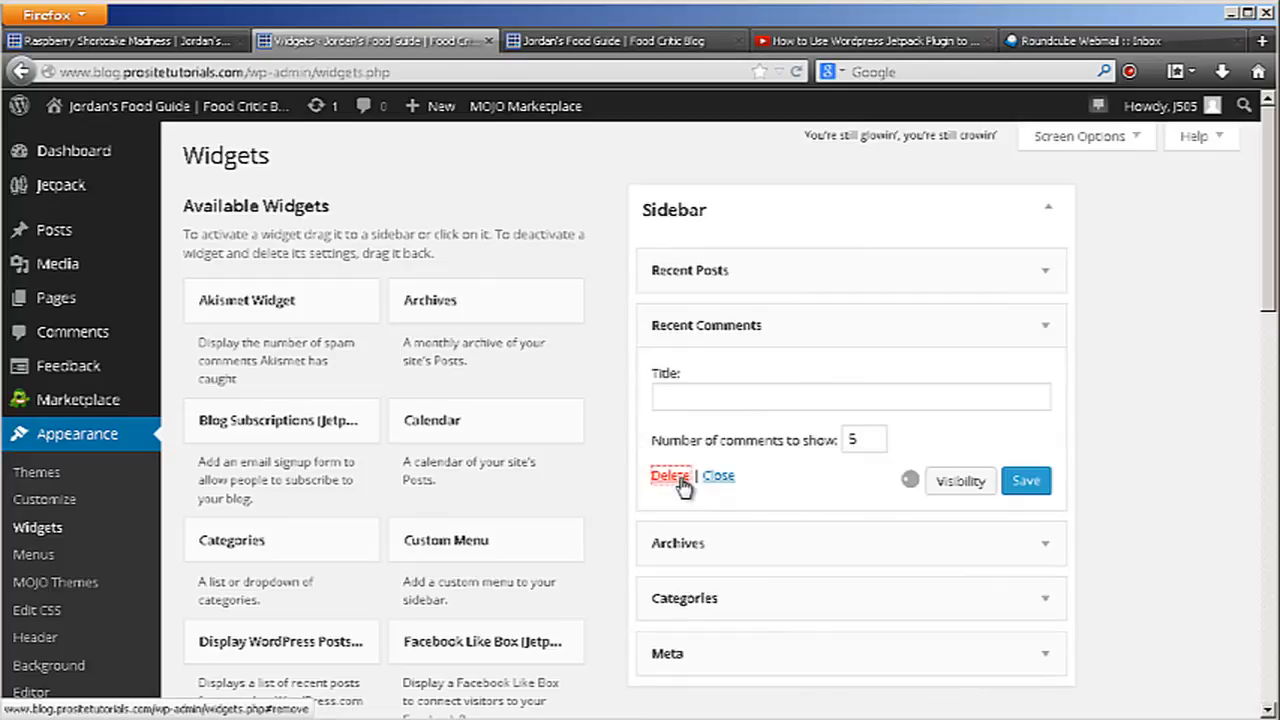
click(1046, 326)
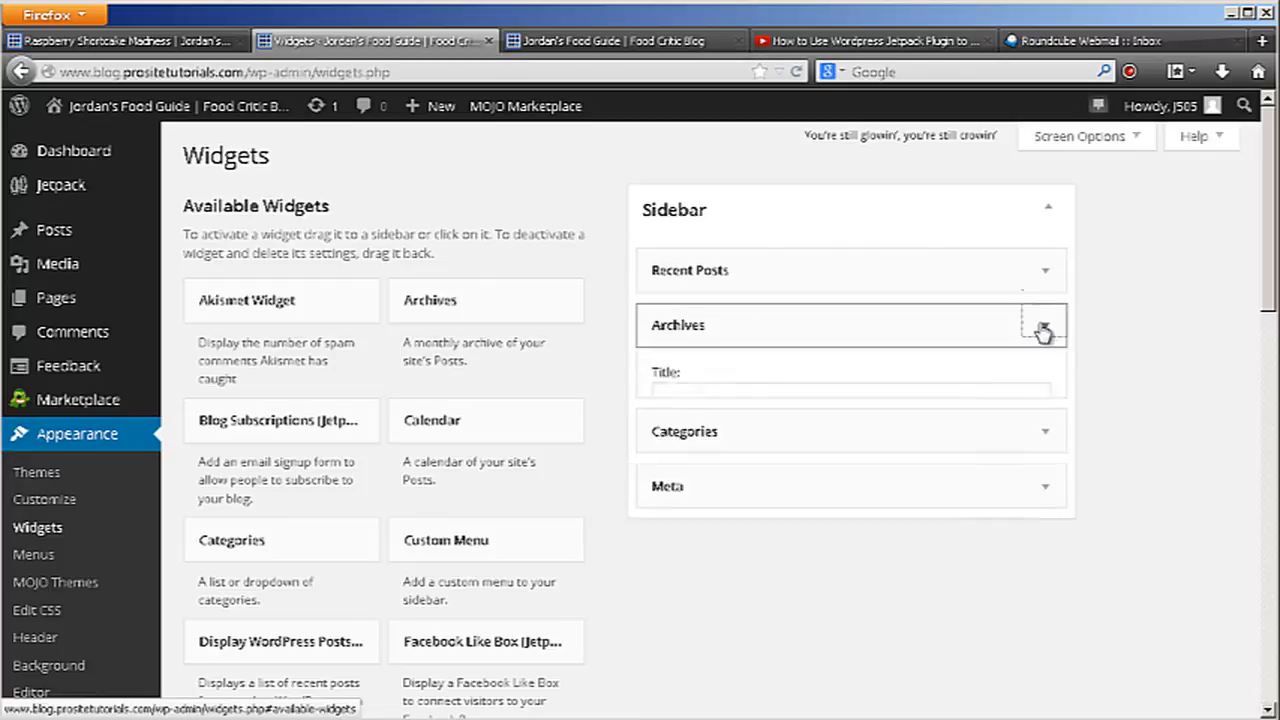
scroll(686, 434, down, 2)
click(671, 374)
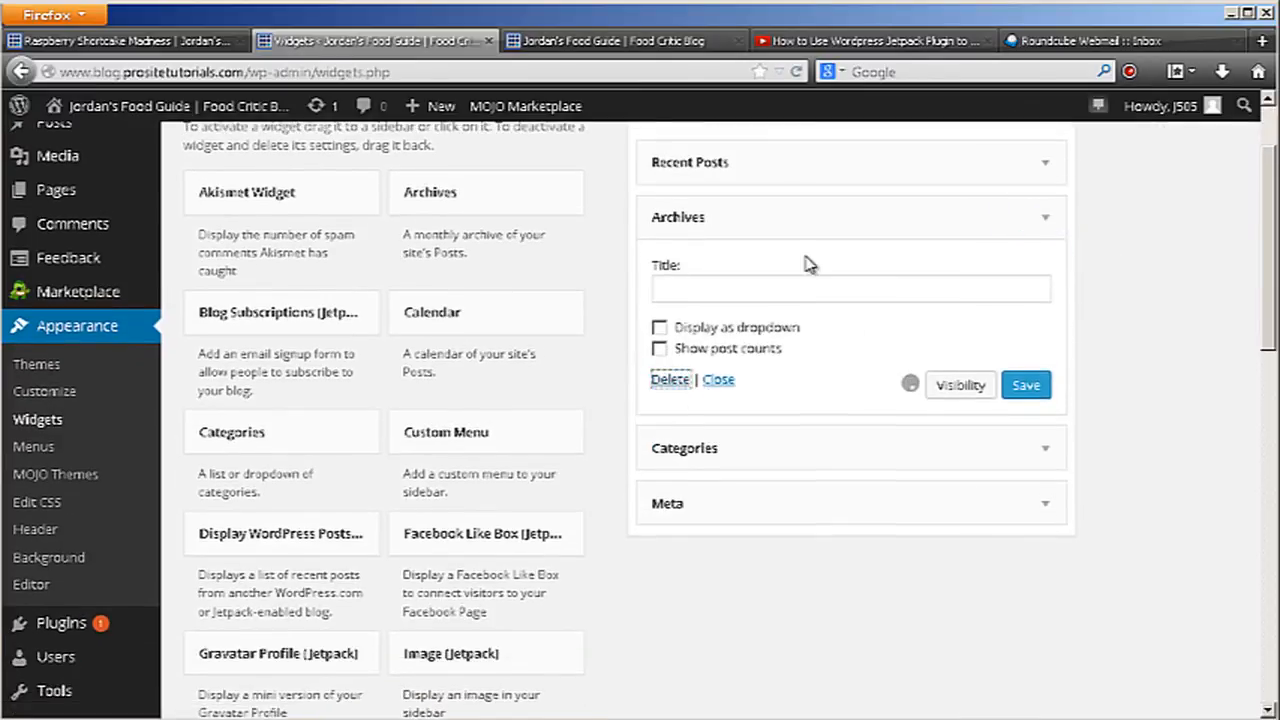
click(1043, 332)
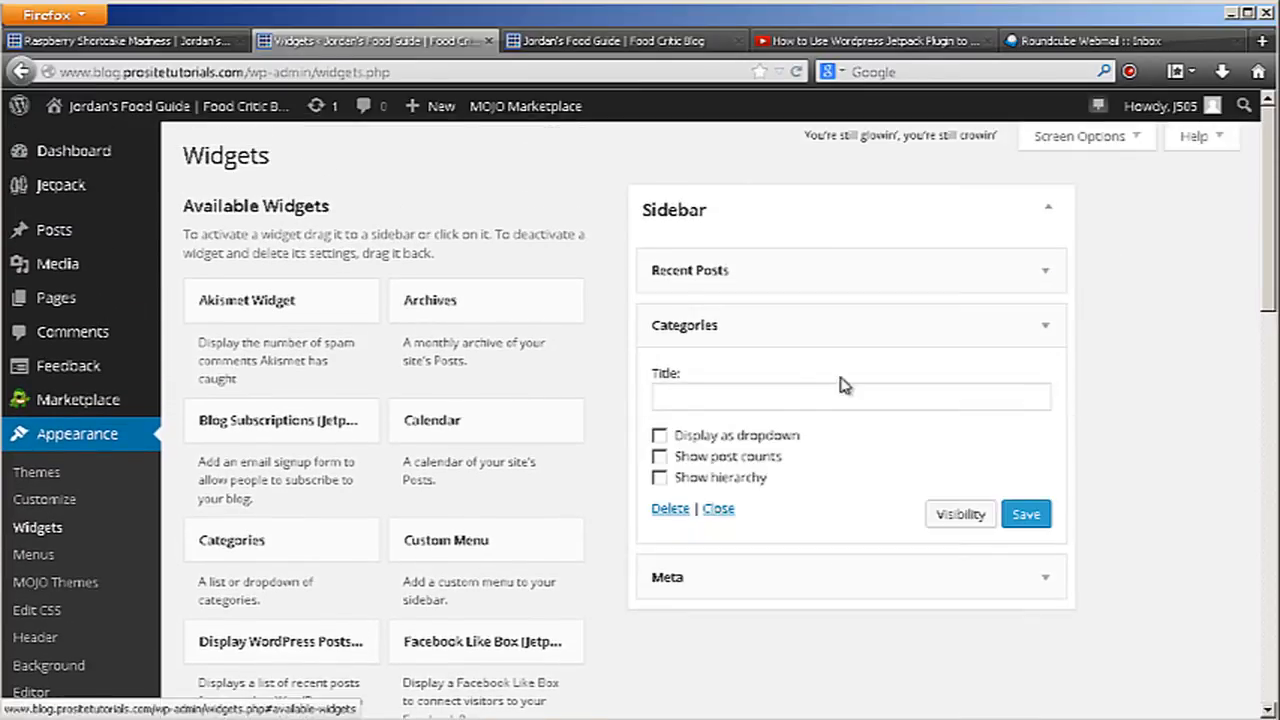
click(684, 509)
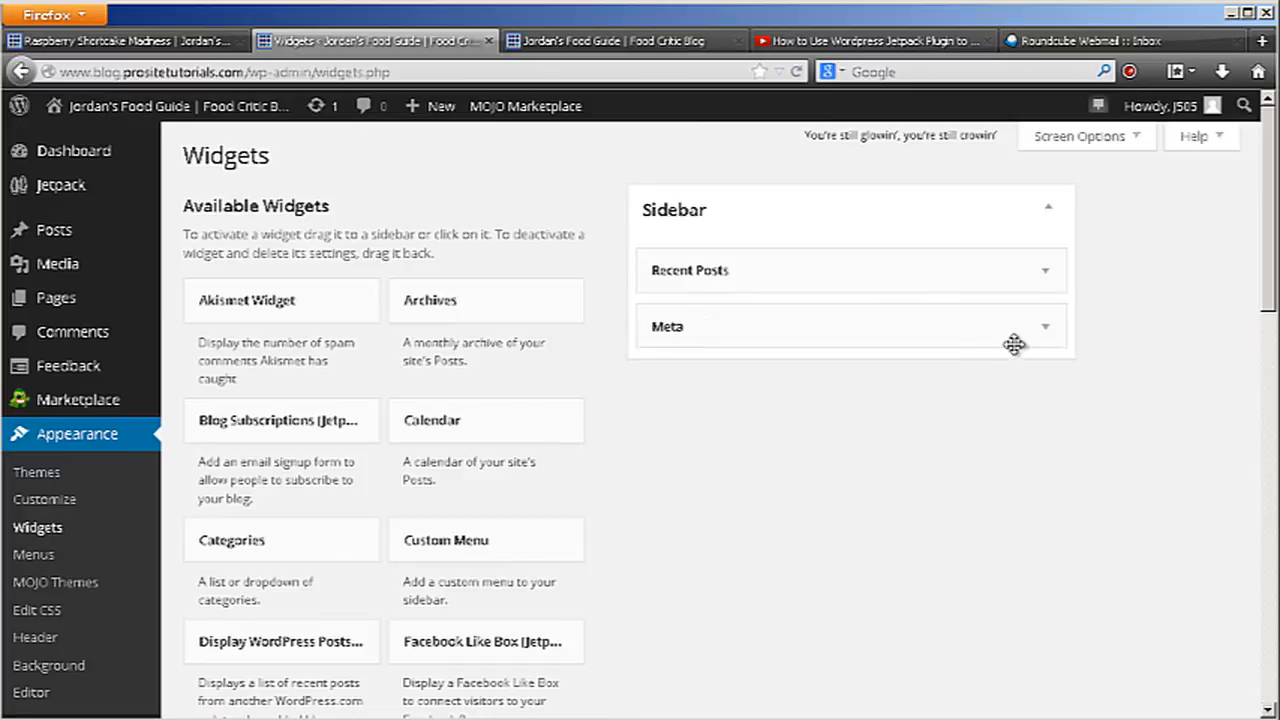
click(1045, 332)
click(670, 432)
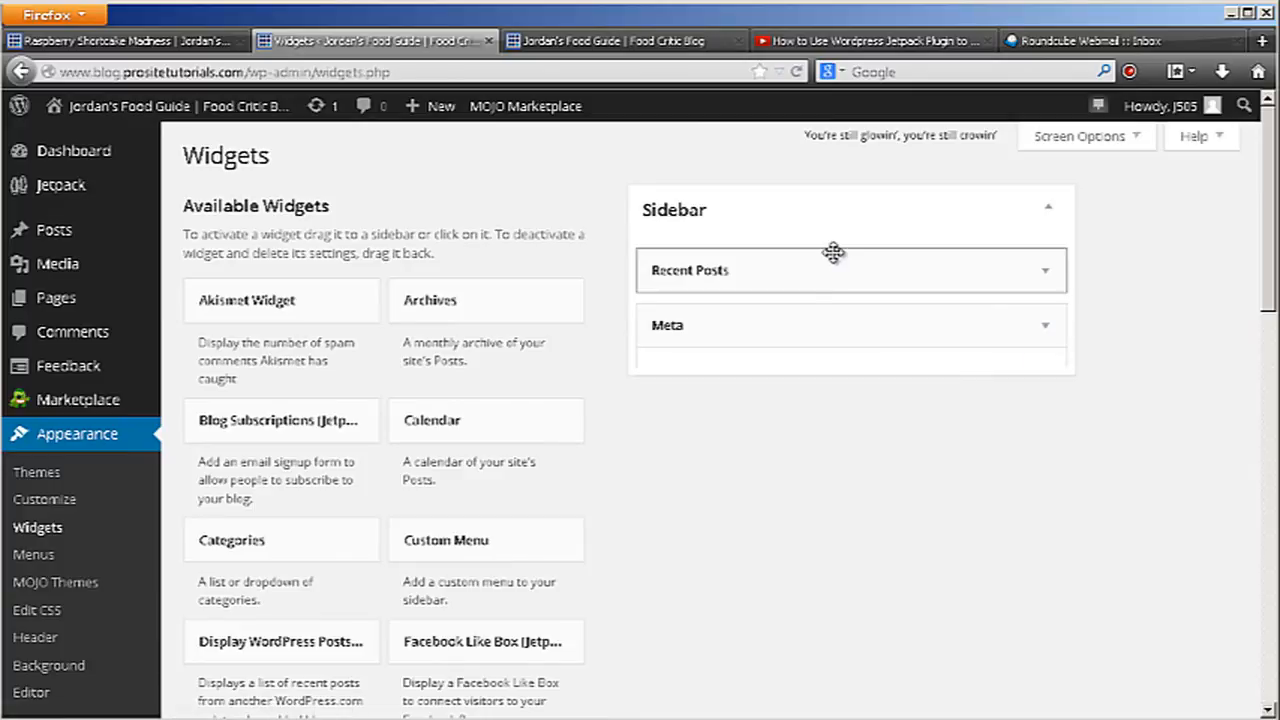
- Place the Jetpack Blog Subscriptions widget above Recent Posts and save it with default texts
scroll(811, 270, down, 3)
scroll(790, 270, down, 1)
scroll(700, 240, up, 1)
scroll(490, 185, down, 2)
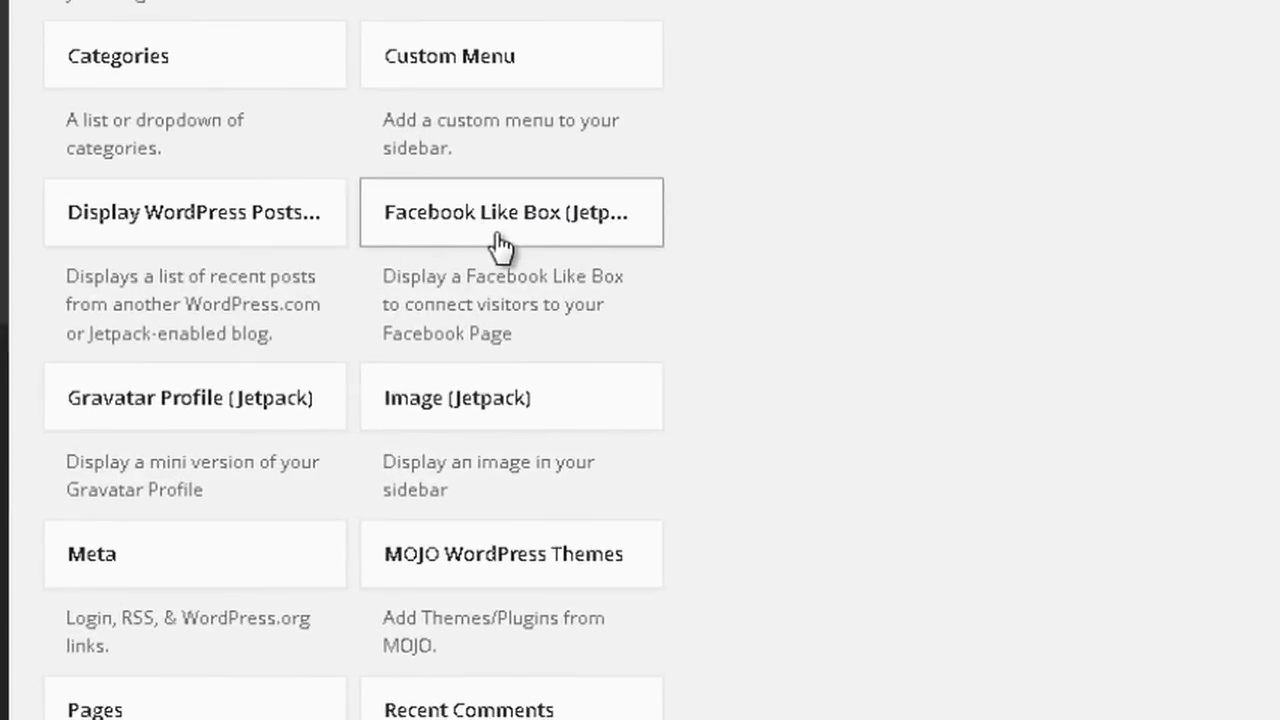
scroll(392, 263, down, 6)
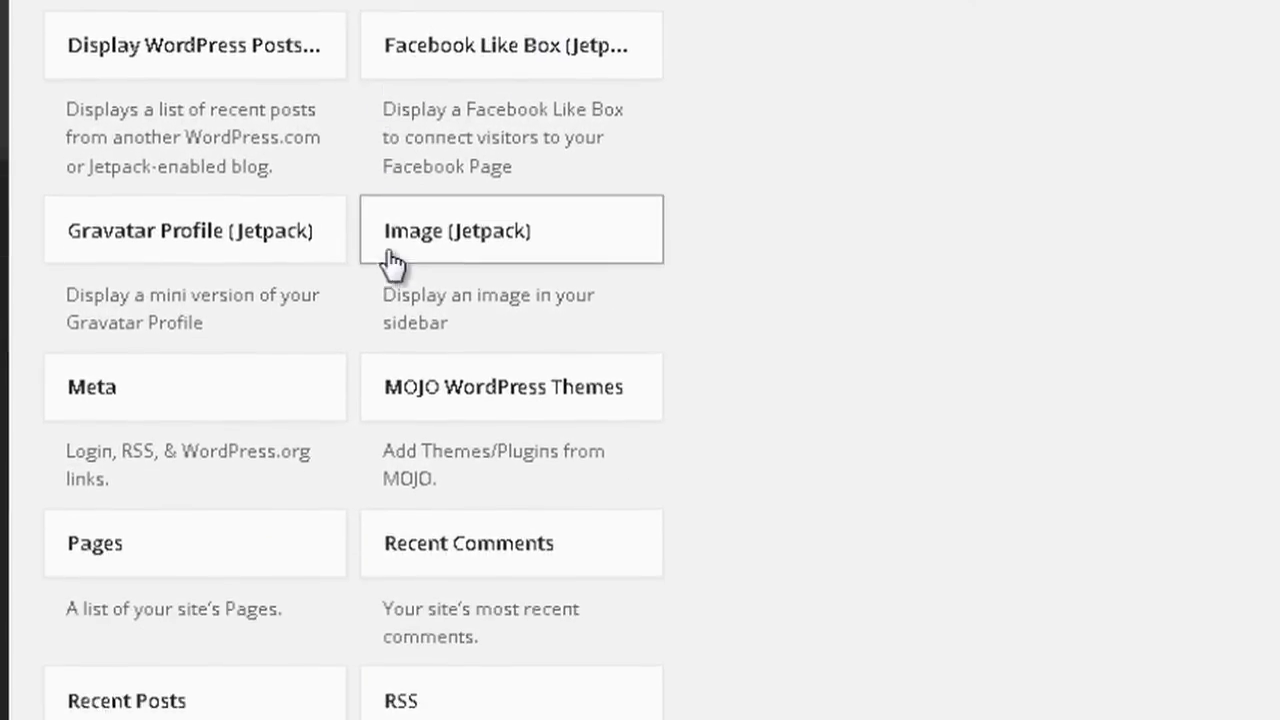
scroll(389, 250, down, 4)
scroll(388, 245, down, 3)
scroll(389, 250, up, 12)
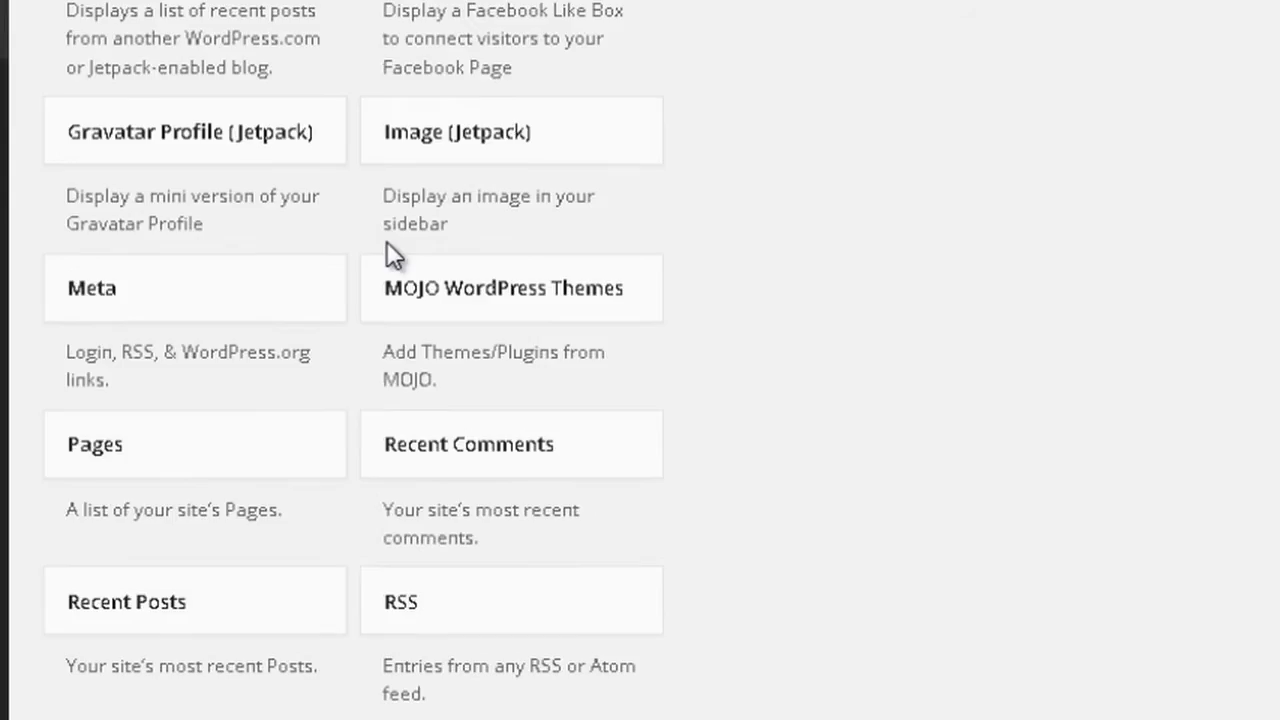
scroll(389, 251, up, 4)
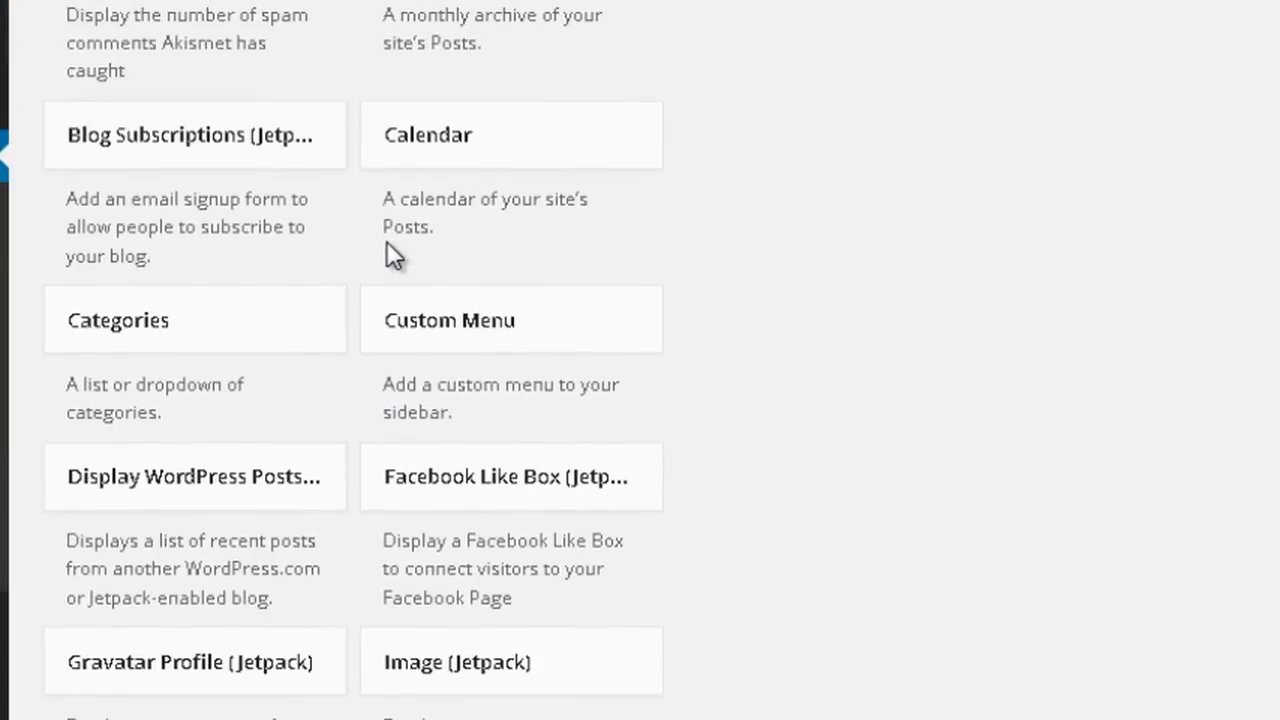
scroll(290, 320, up, 1)
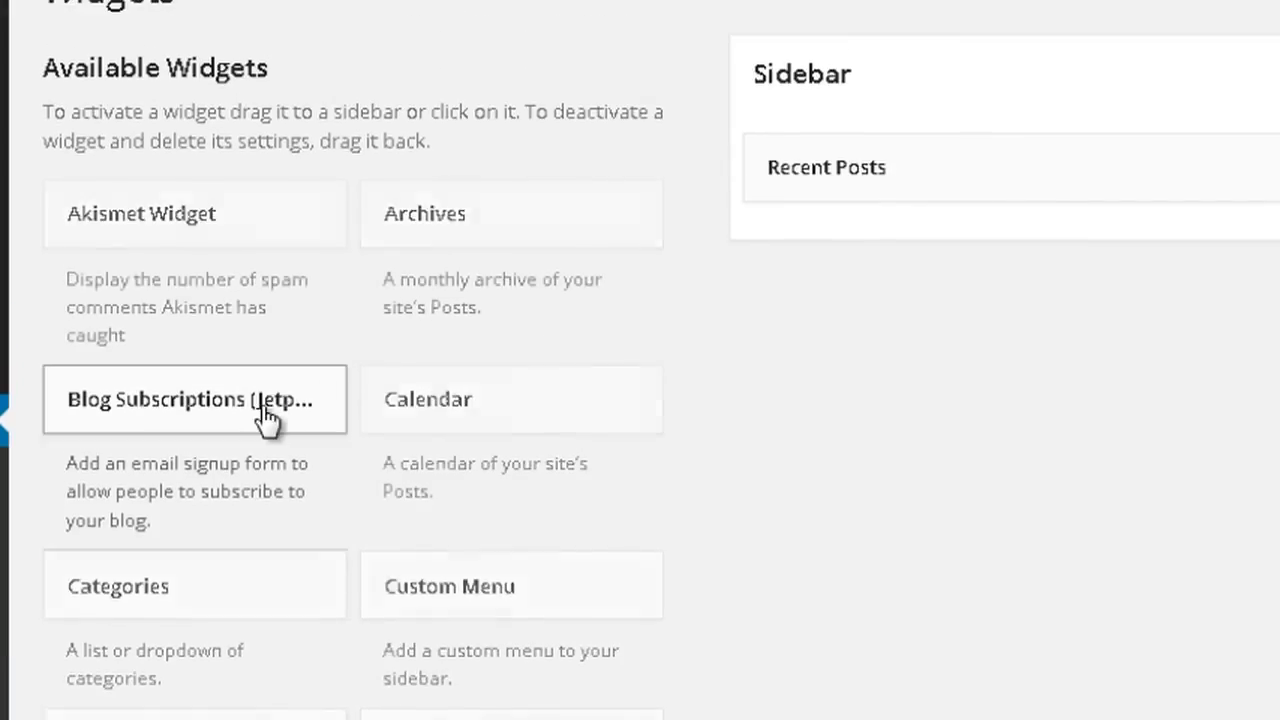
click(285, 400)
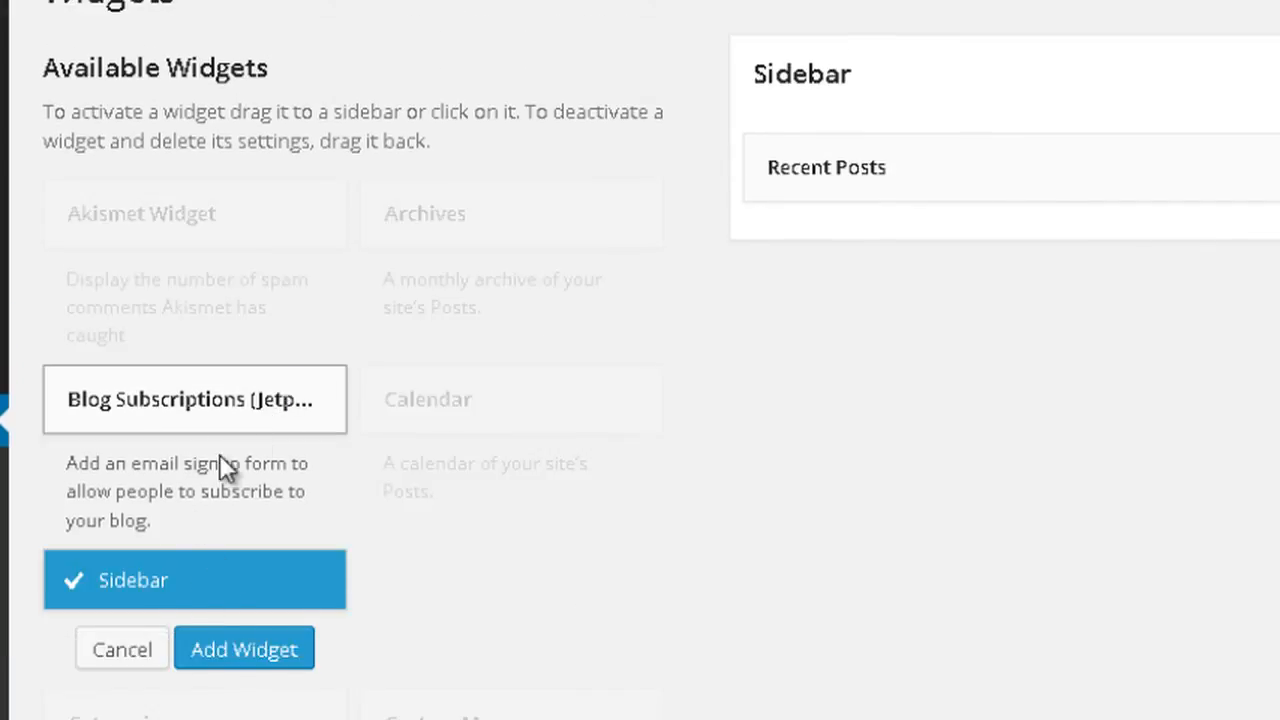
drag(220, 420, 128, 404)
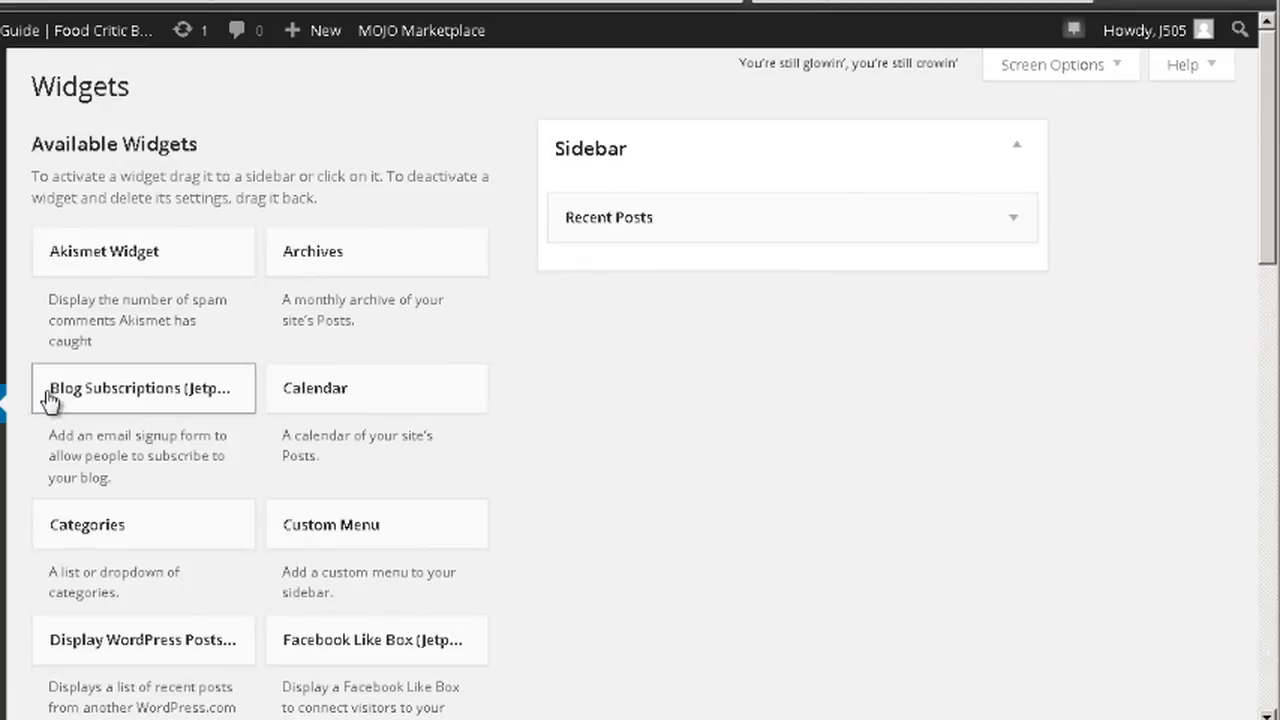
drag(50, 398, 575, 194)
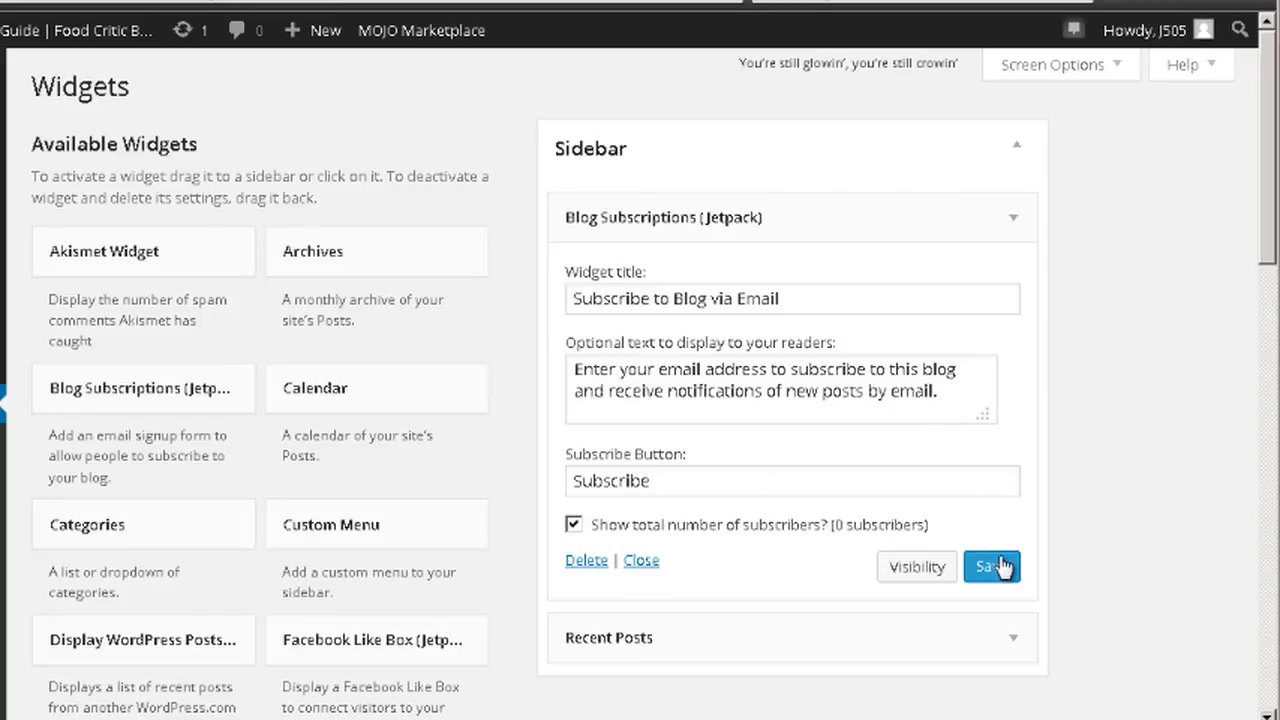
click(991, 566)
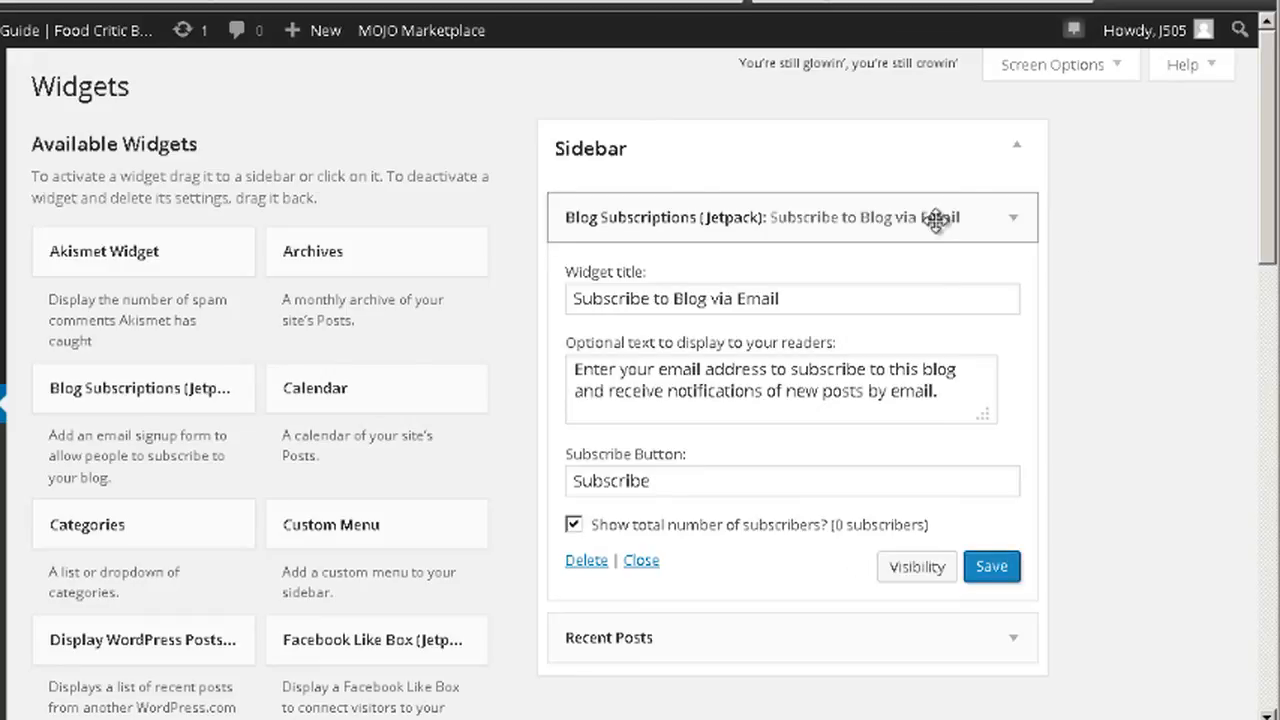
scroll(950, 210, down, 2)
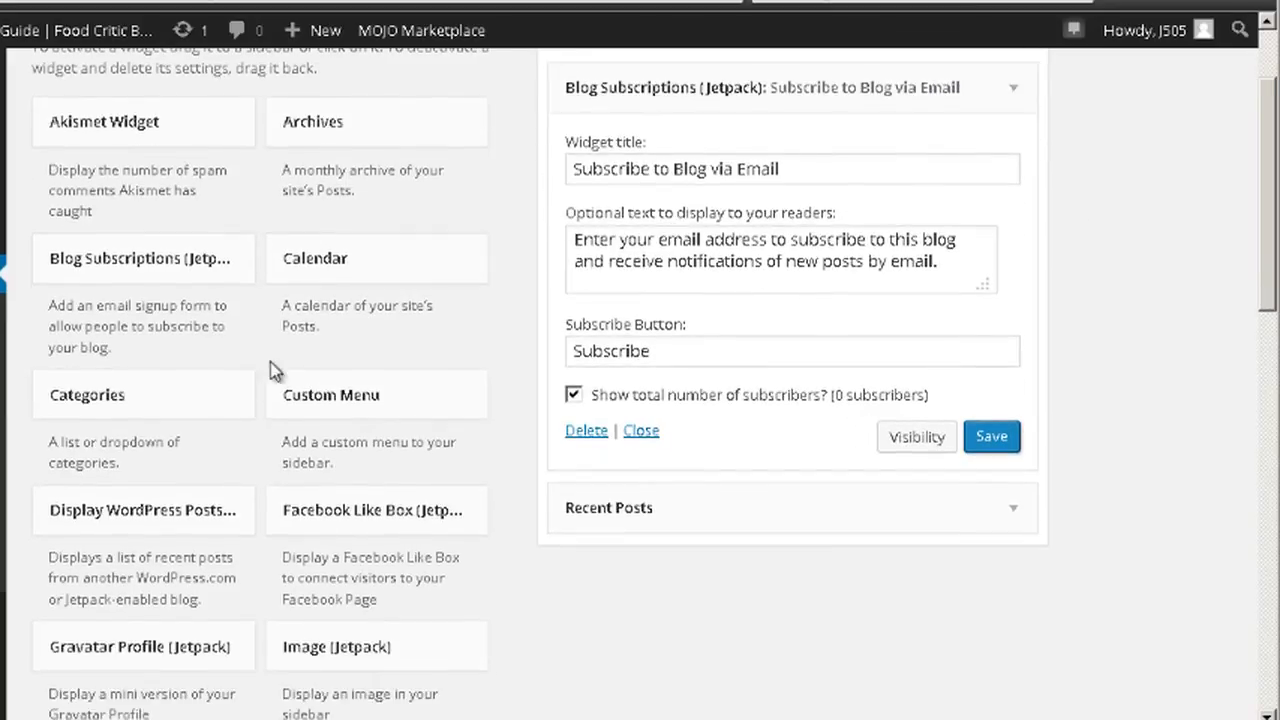
scroll(280, 460, down, 2)
- Drop the Facebook Like Box widget below Recent Posts and select its Title field
drag(345, 393, 634, 443)
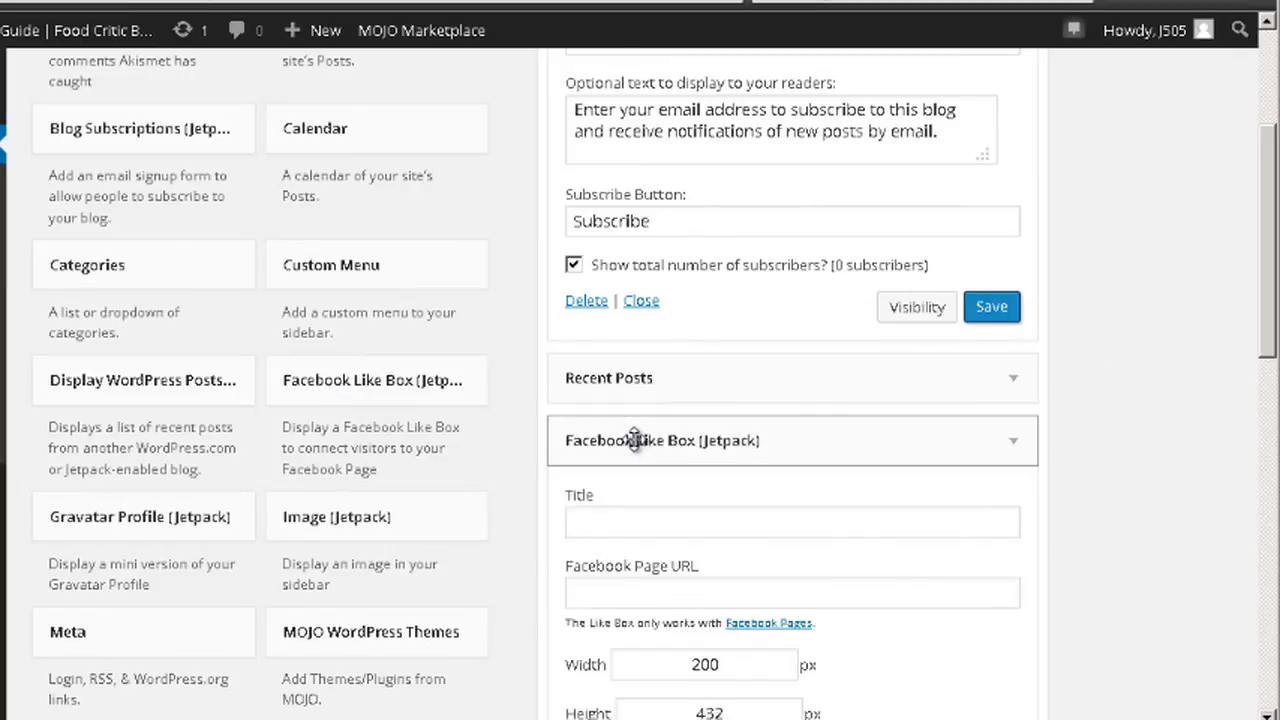
scroll(634, 446, down, 2)
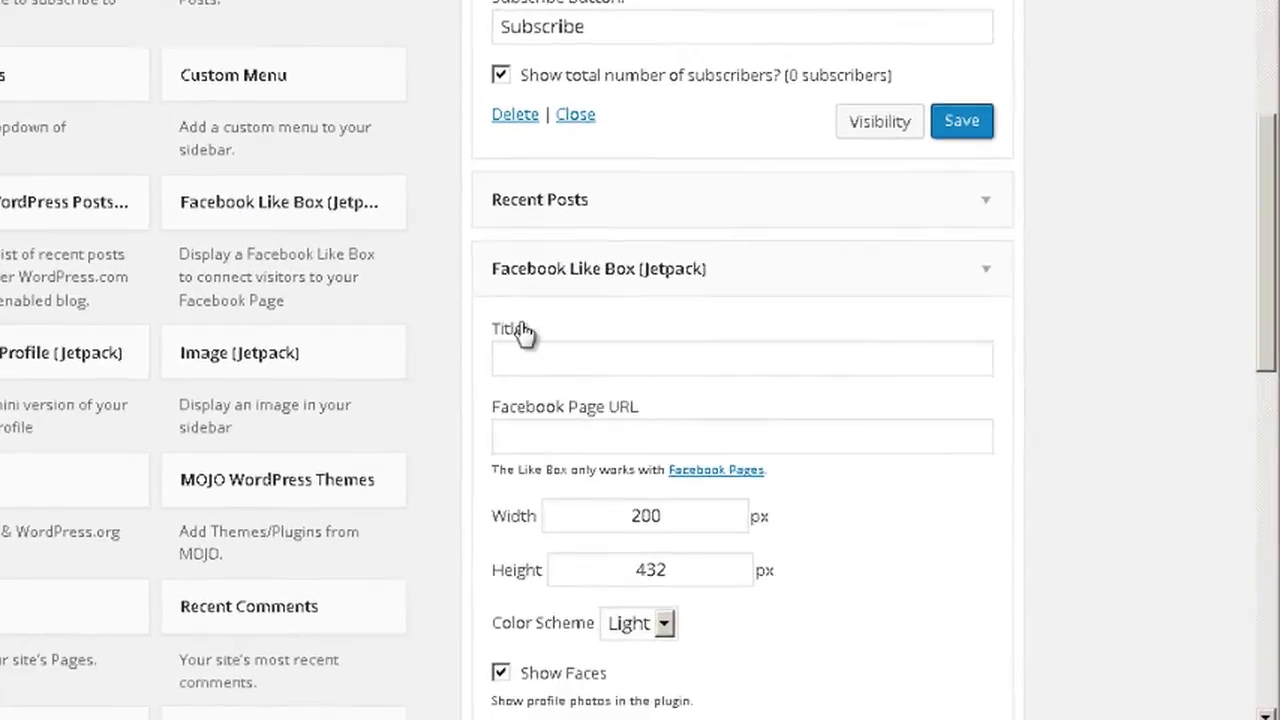
click(600, 392)
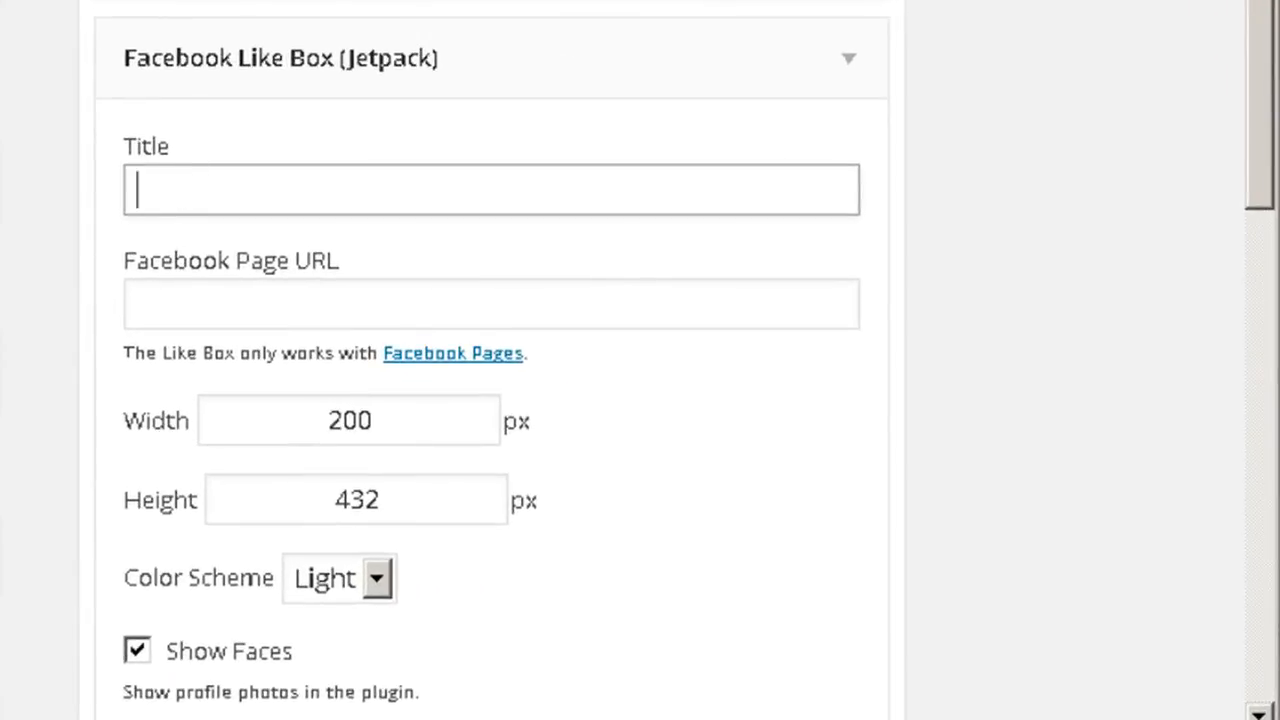
scroll(490, 400, up, 2)
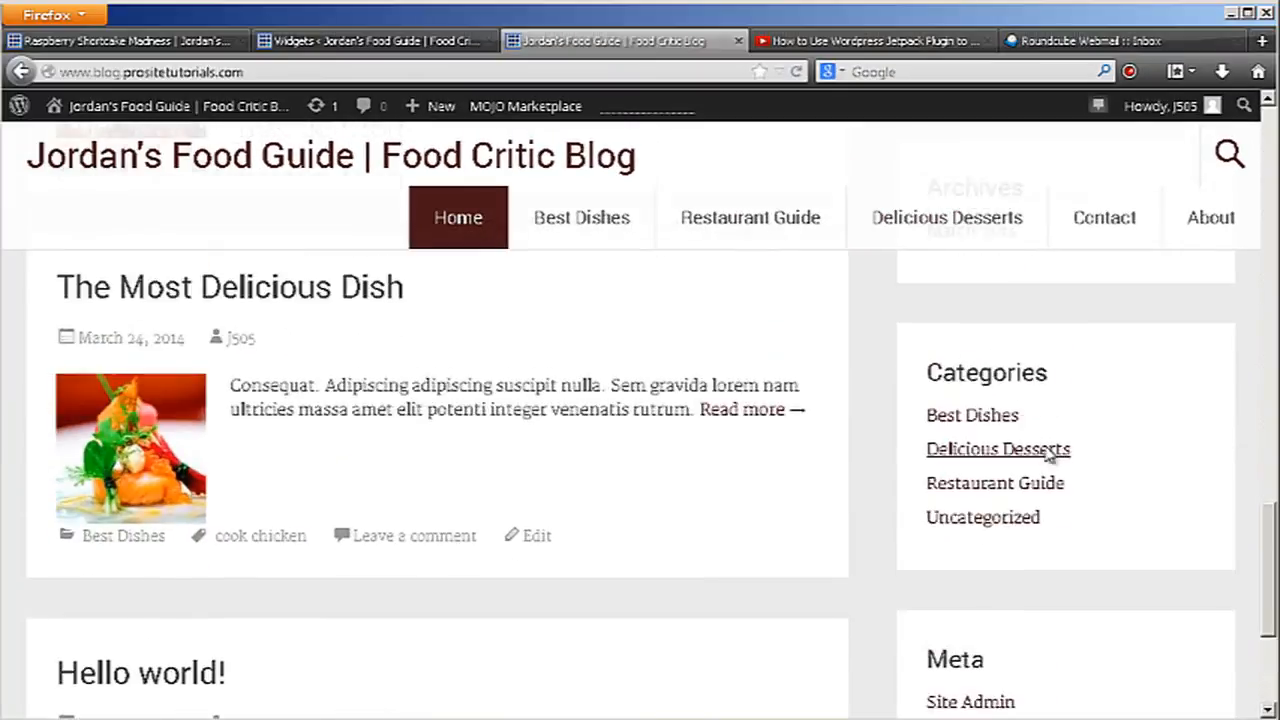
- Reload the live blog to view the email subscription box, then return to Widgets
scroll(1048, 455, up, 3)
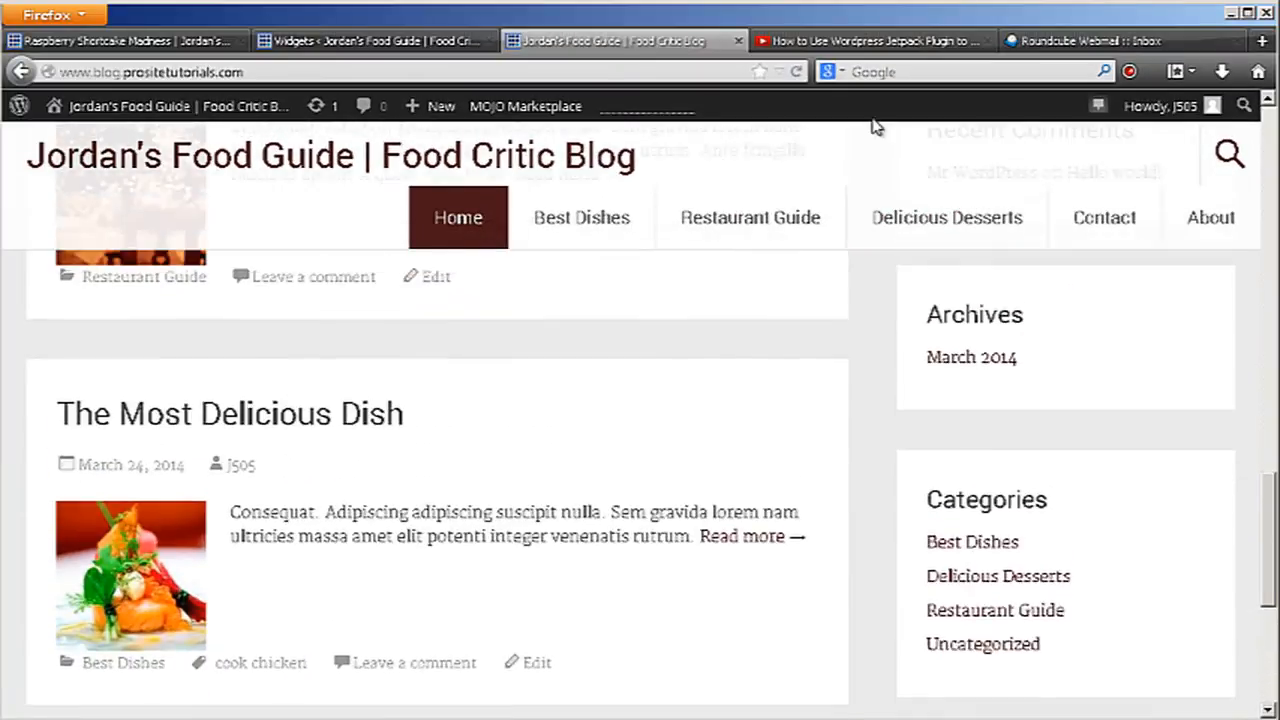
click(796, 71)
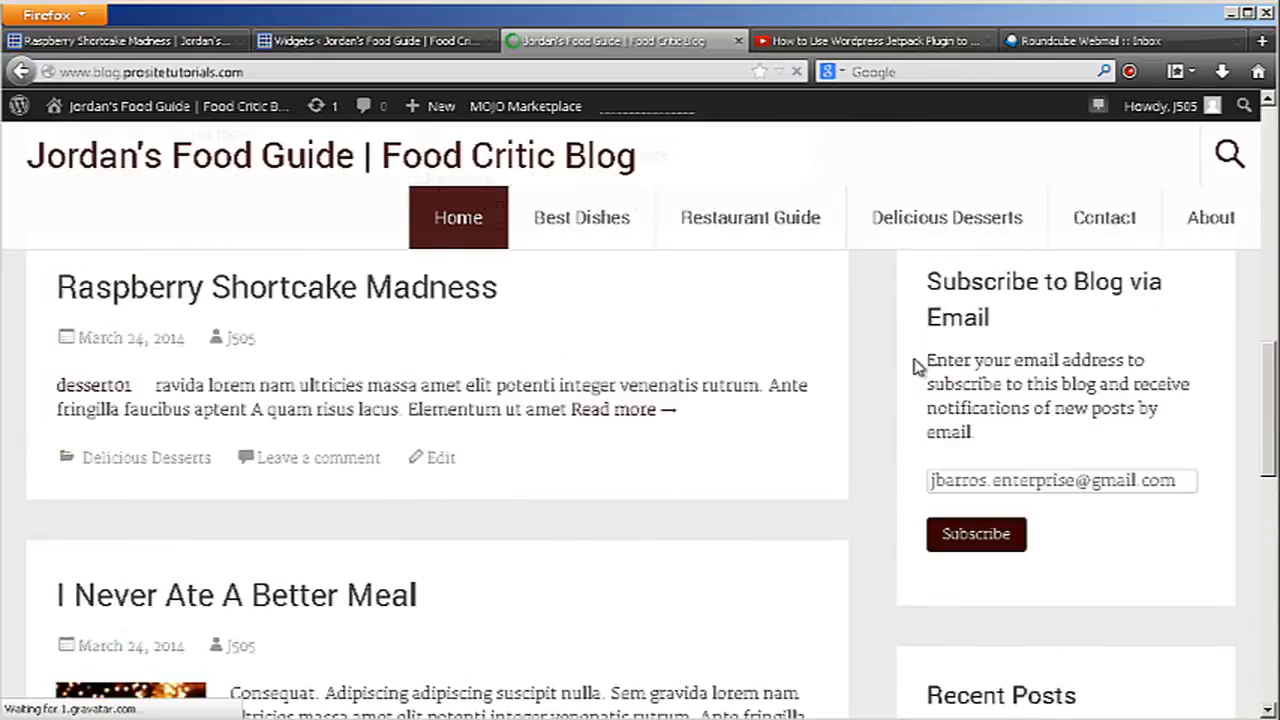
scroll(918, 366, down, 6)
scroll(1040, 405, up, 5)
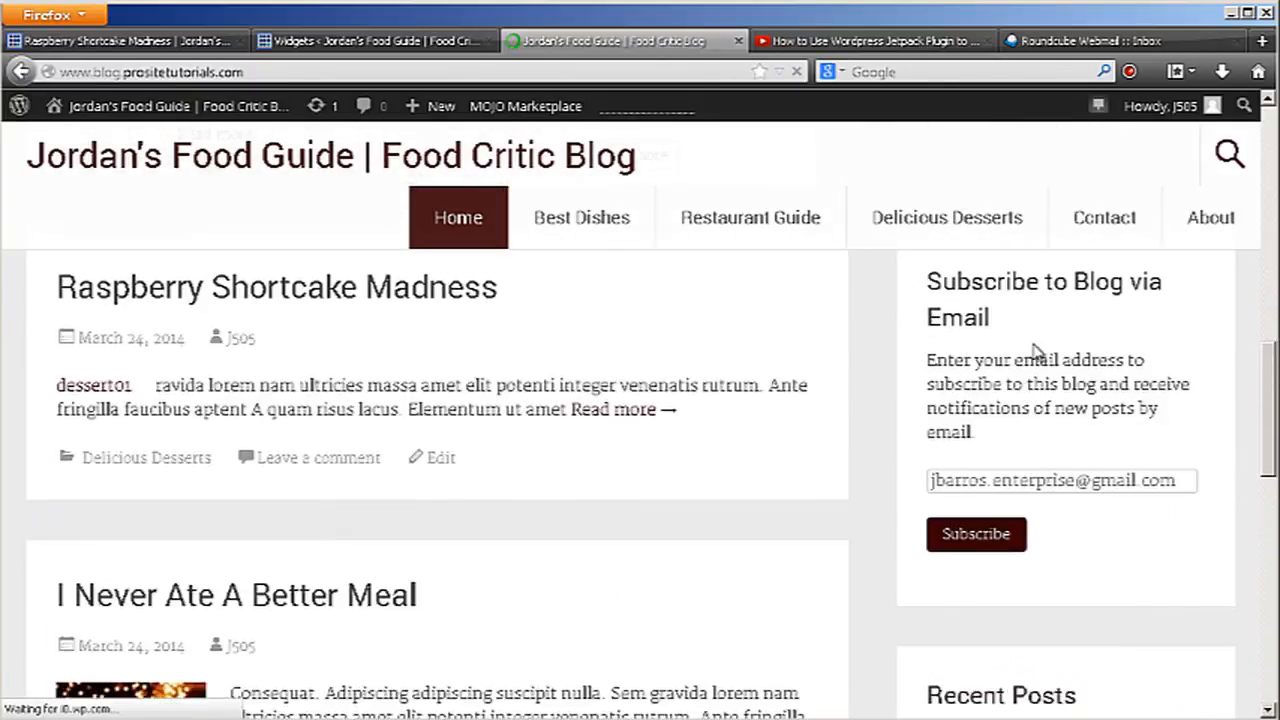
scroll(1171, 314, up, 1)
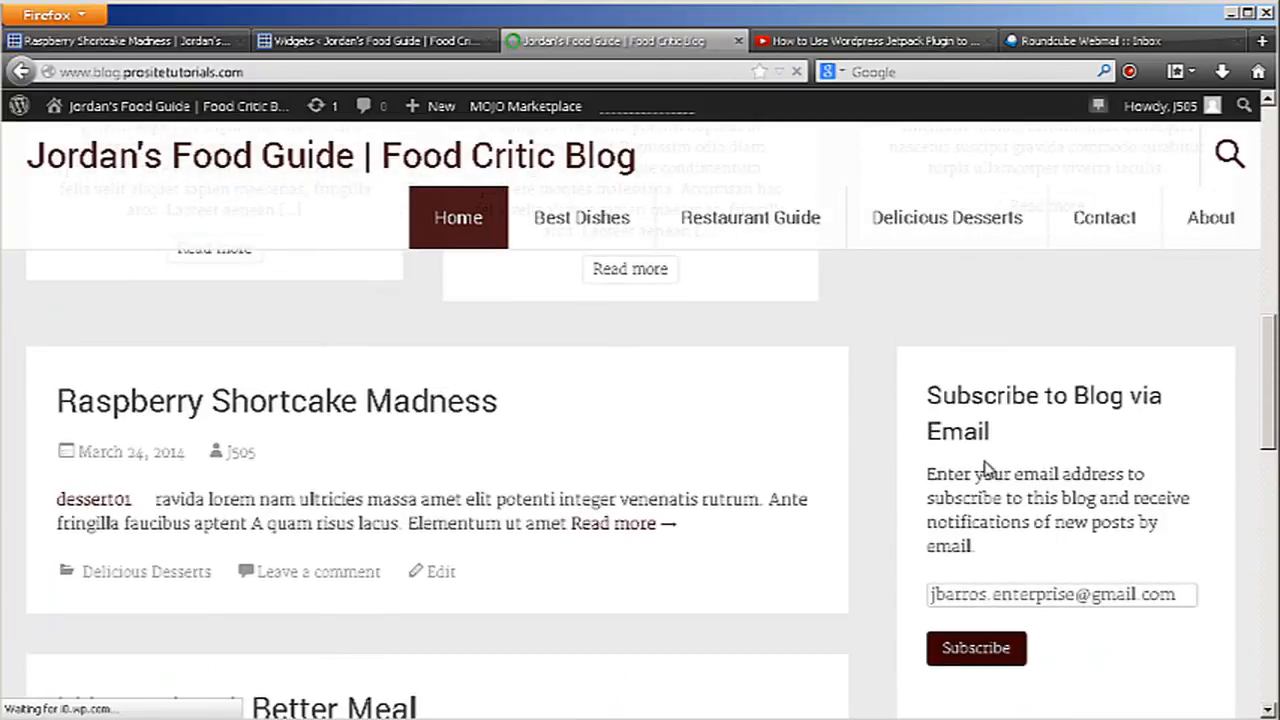
click(370, 40)
scroll(960, 330, down, 2)
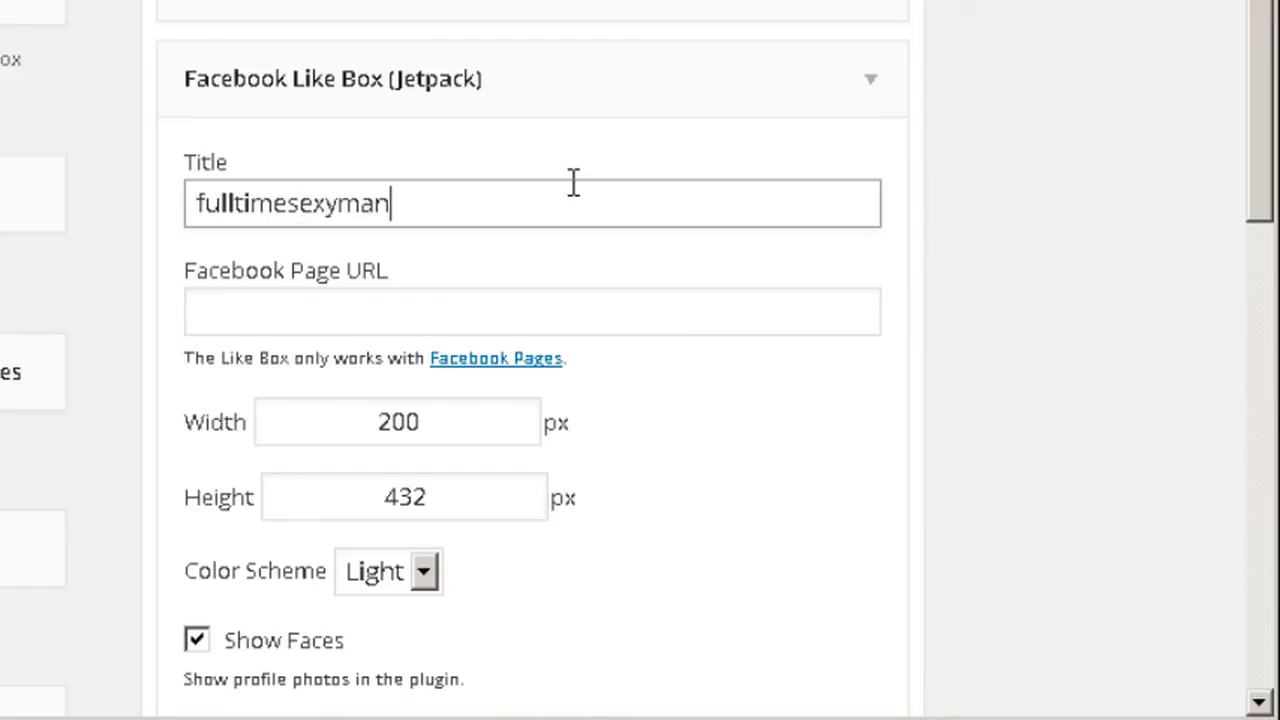
- Title the Like Box 'Like Us On Facebook', enter the Facebook page URL, and save
triple_click(573, 181)
key(ctrl+c)
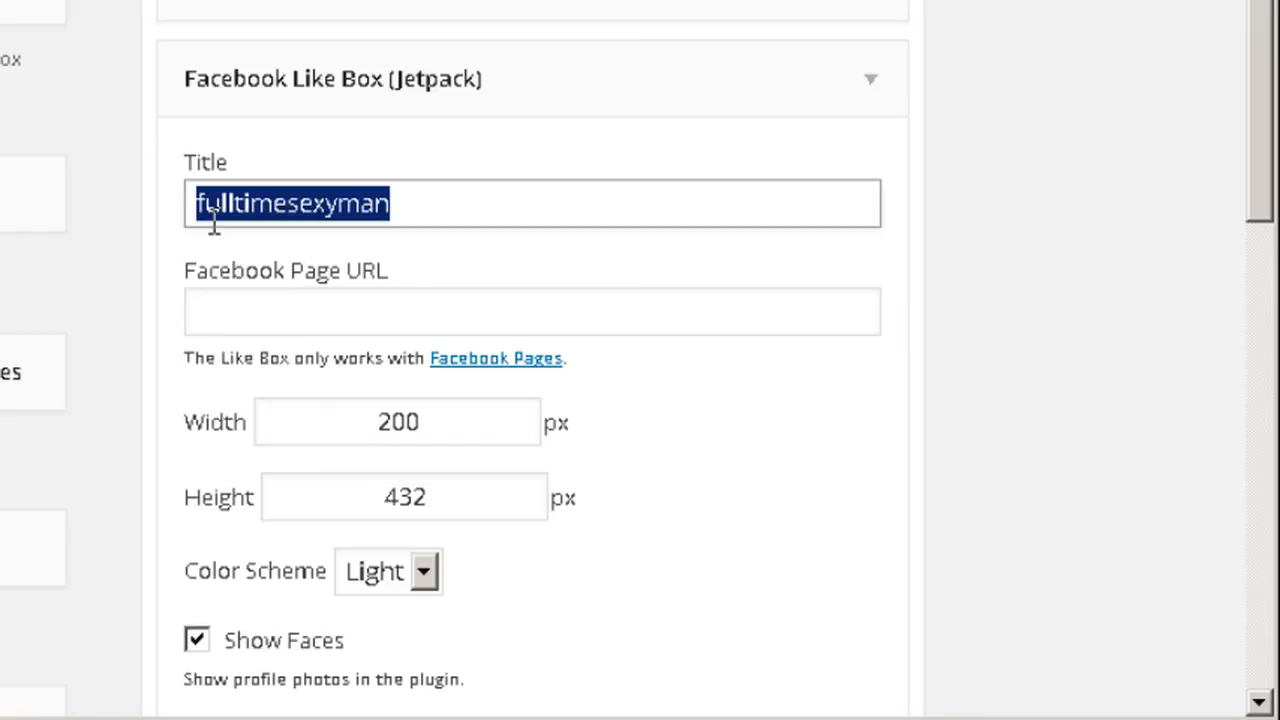
text(Like Us On)
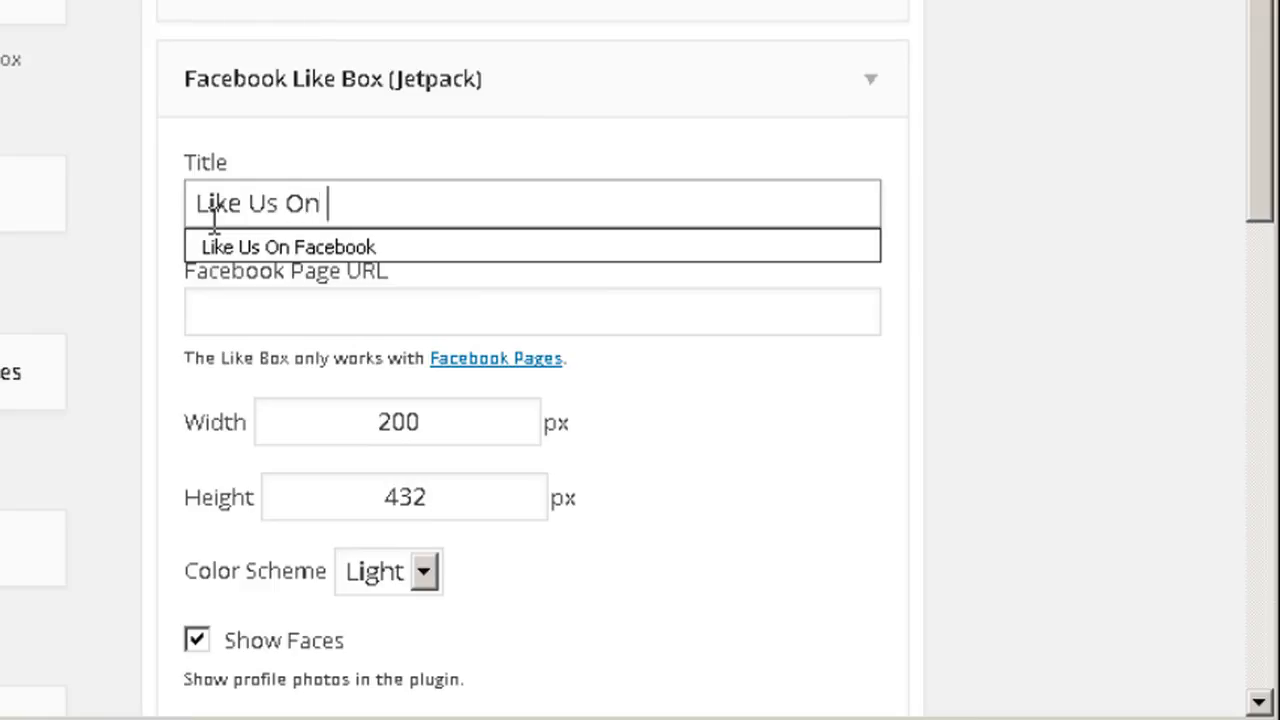
click(374, 309)
text(fulltimesexyman)
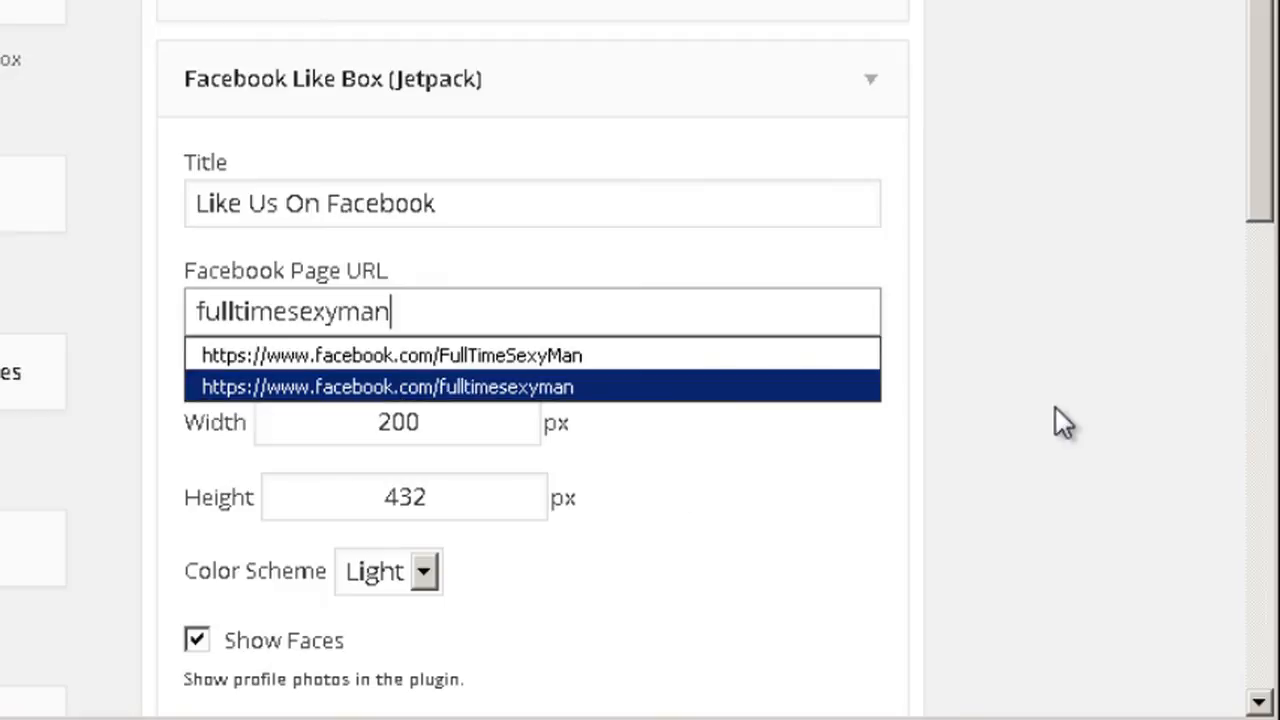
scroll(1110, 423, down, 6)
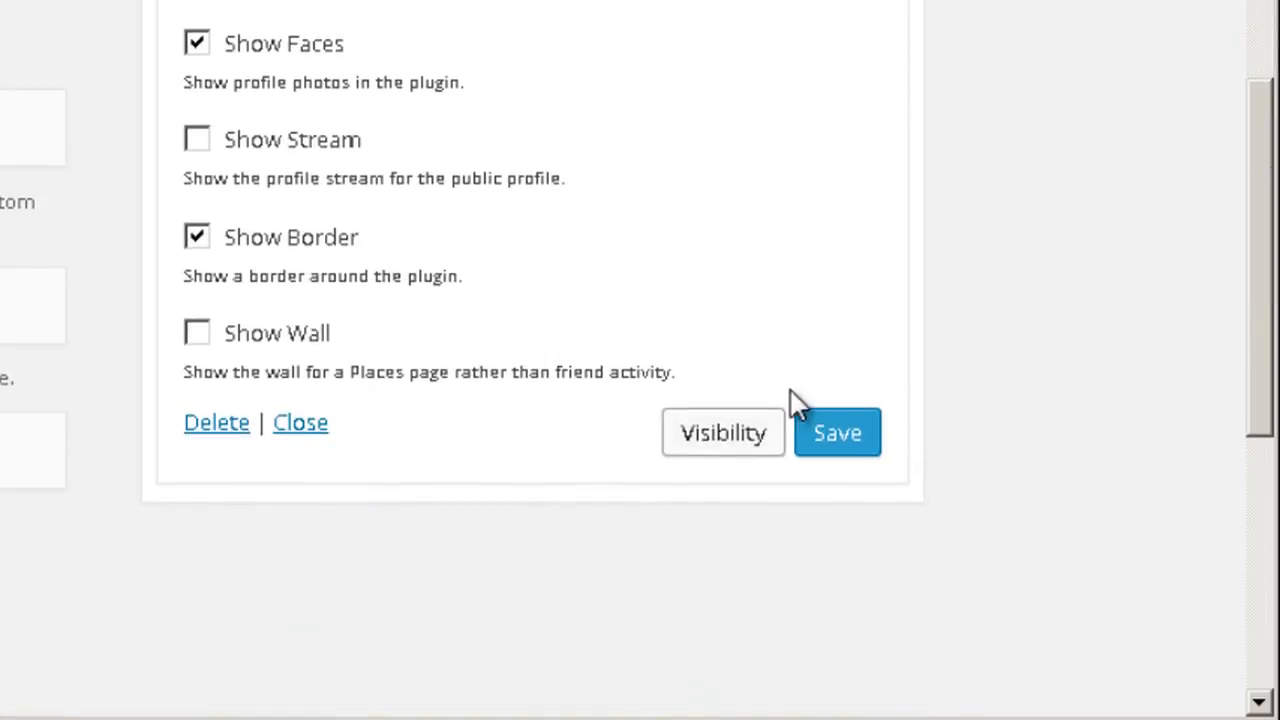
click(857, 432)
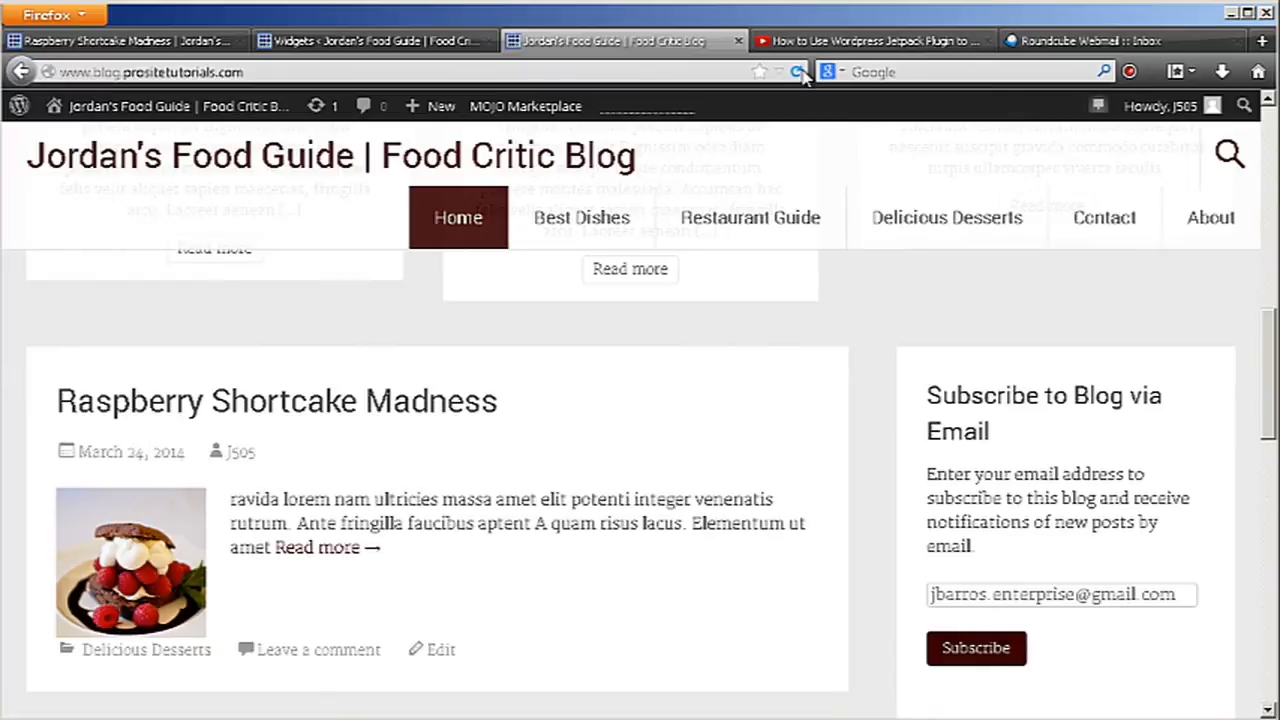
- Reload the blog to check the sidebar, then go back to the Widgets admin page
click(799, 73)
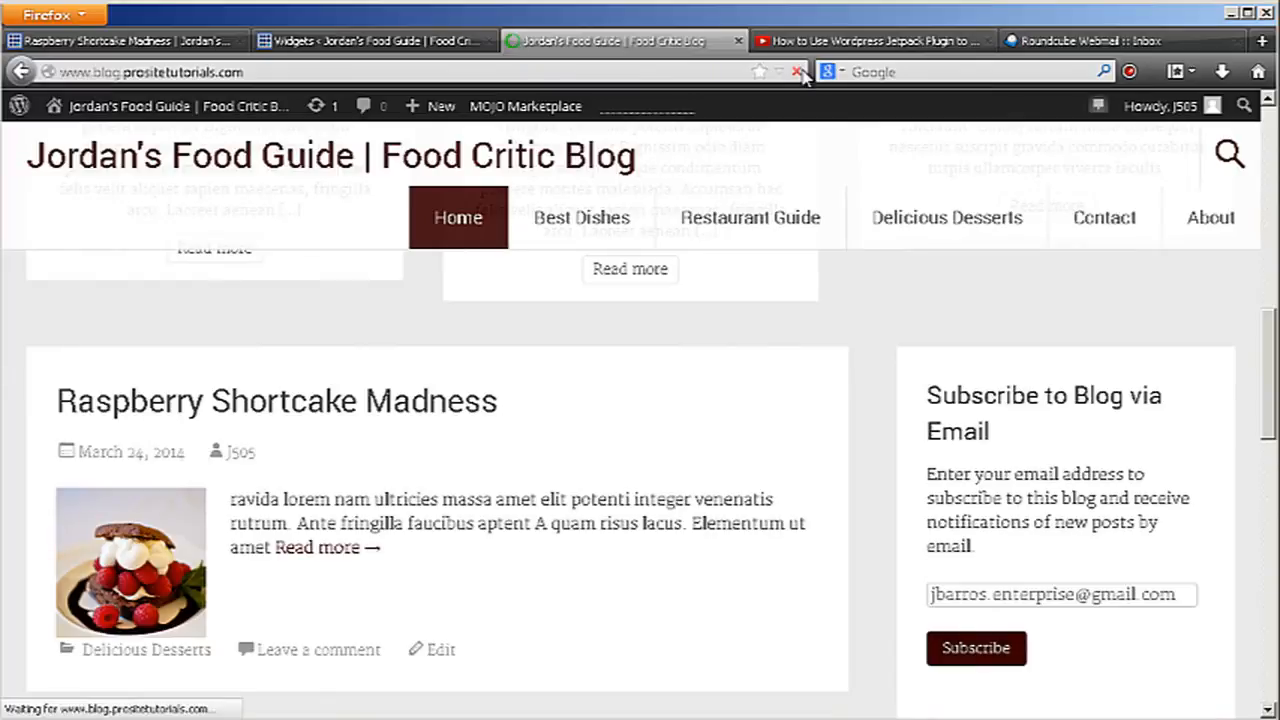
scroll(1062, 352, down, 5)
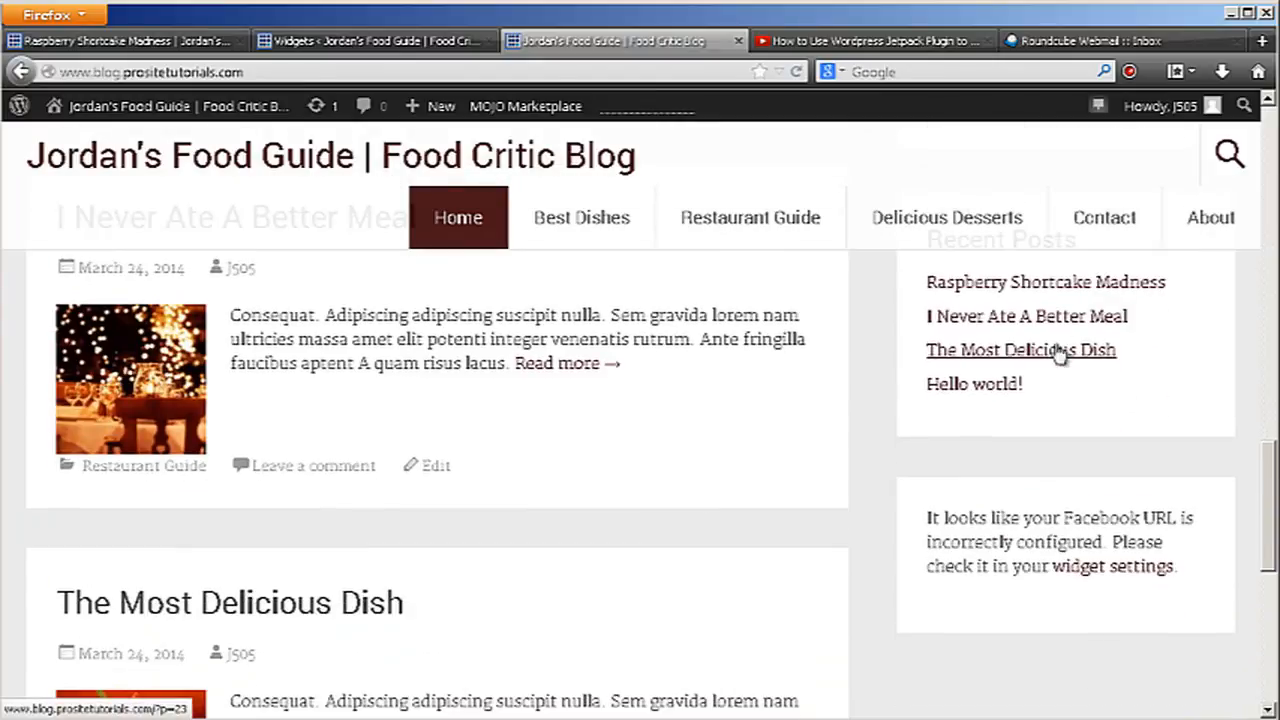
click(426, 42)
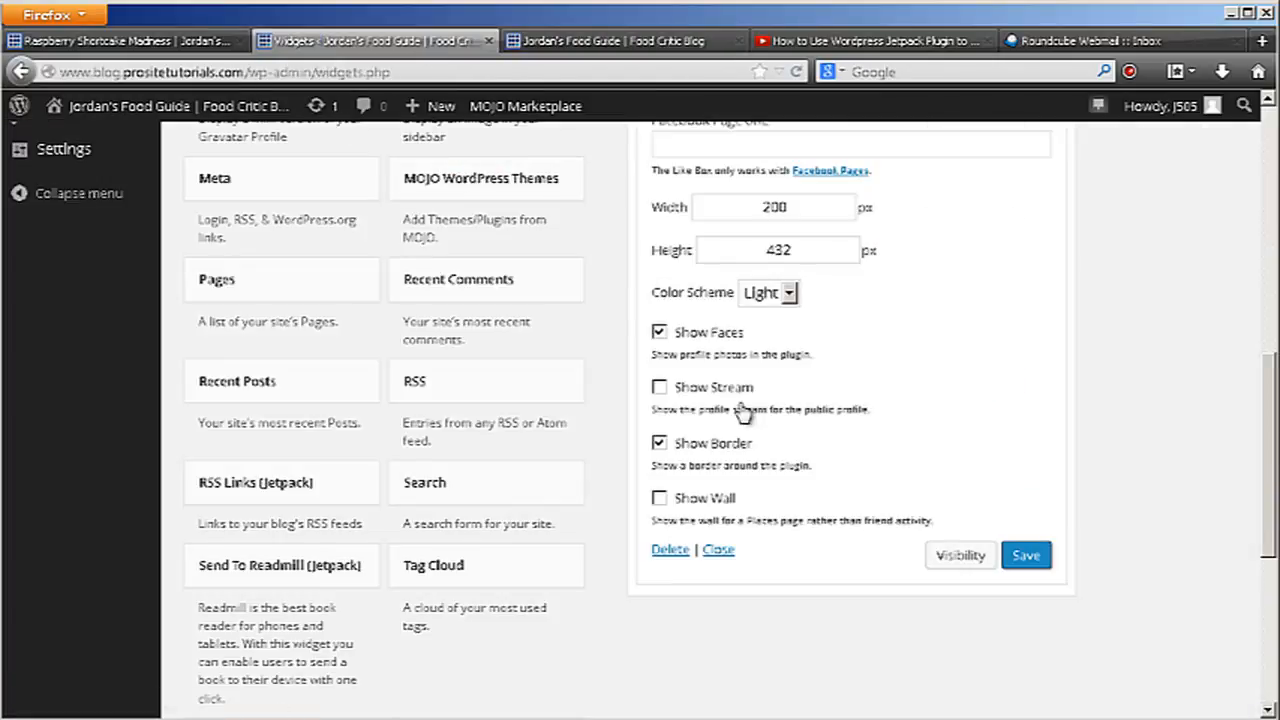
scroll(703, 258, up, 2)
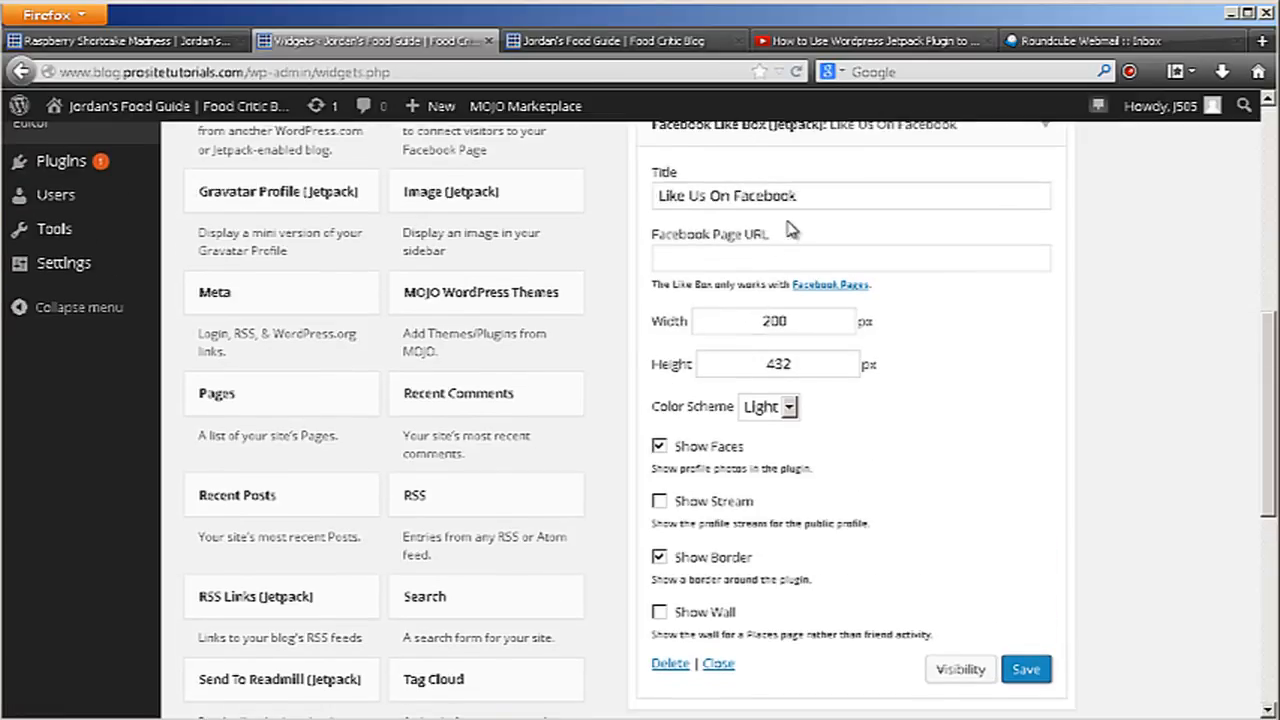
- Enter the Facebook page name in the Like Box Page URL field and save the widget
click(790, 258)
text(fulltimesexyman)
scroll(1058, 641, up, 3)
scroll(1058, 641, down, 3)
click(1027, 556)
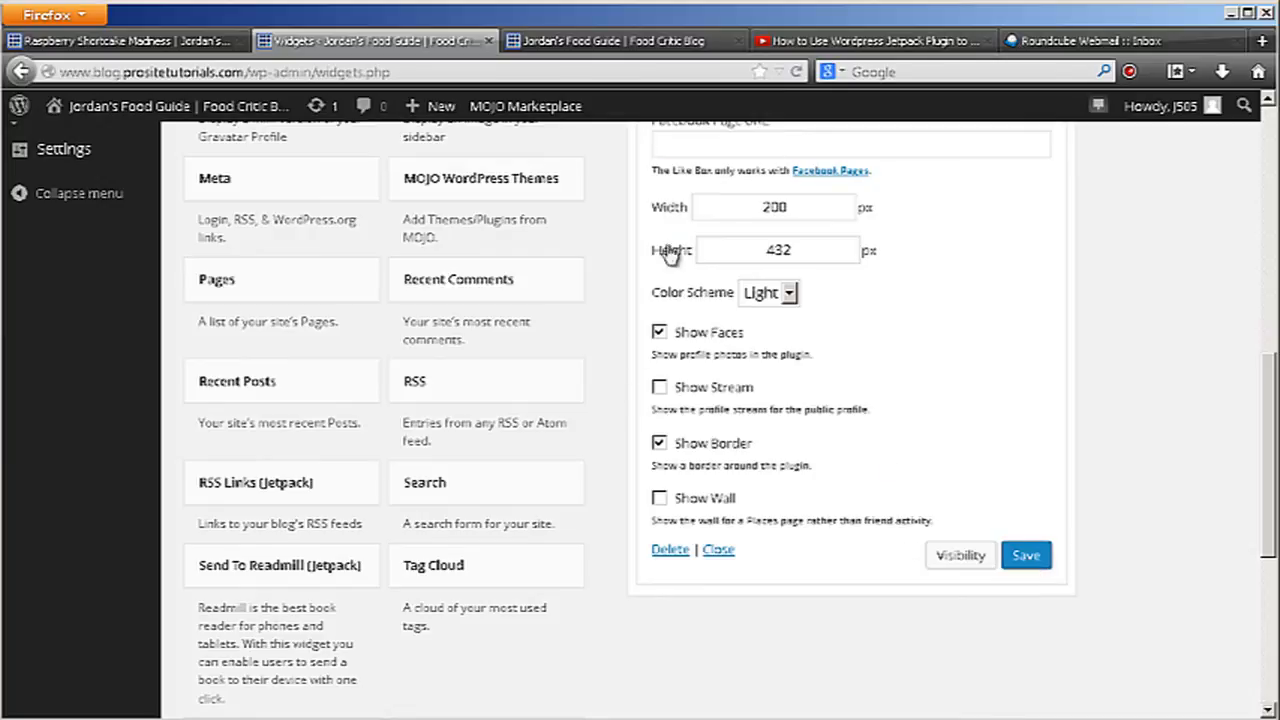
- Clear the short page name out of the Facebook Page URL field
scroll(740, 300, up, 3)
click(740, 370)
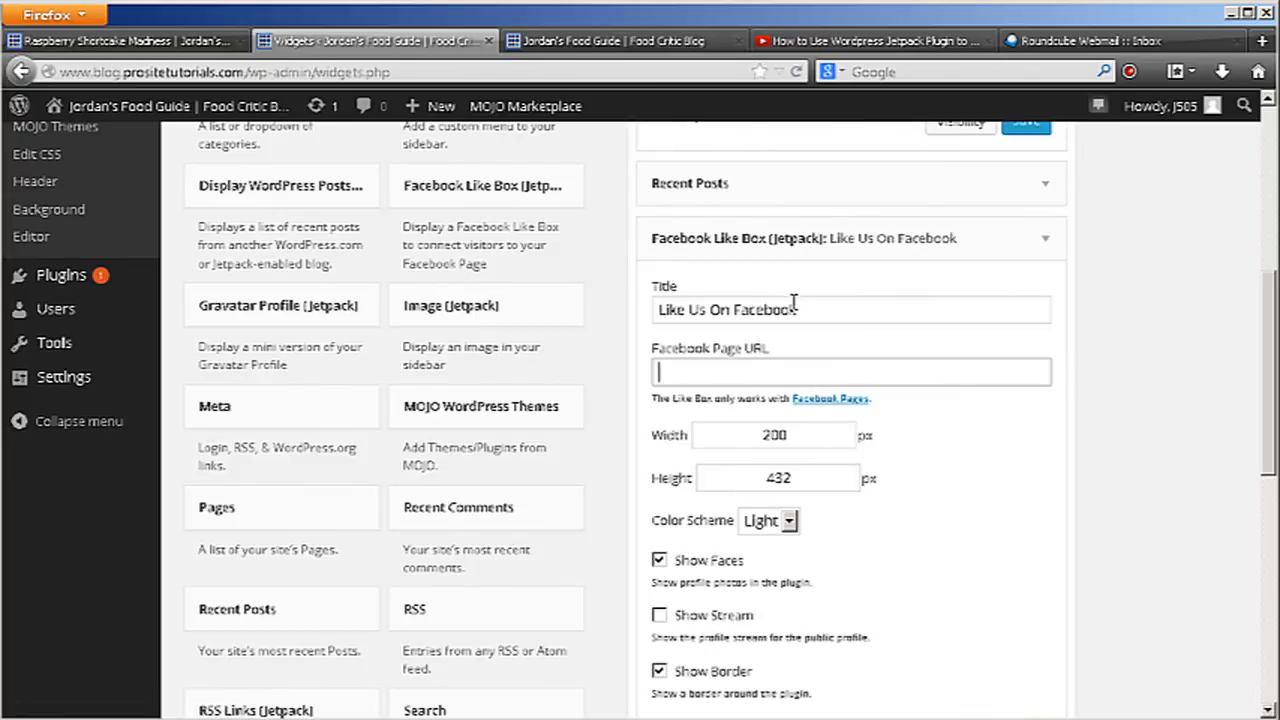
key(ctrl+v)
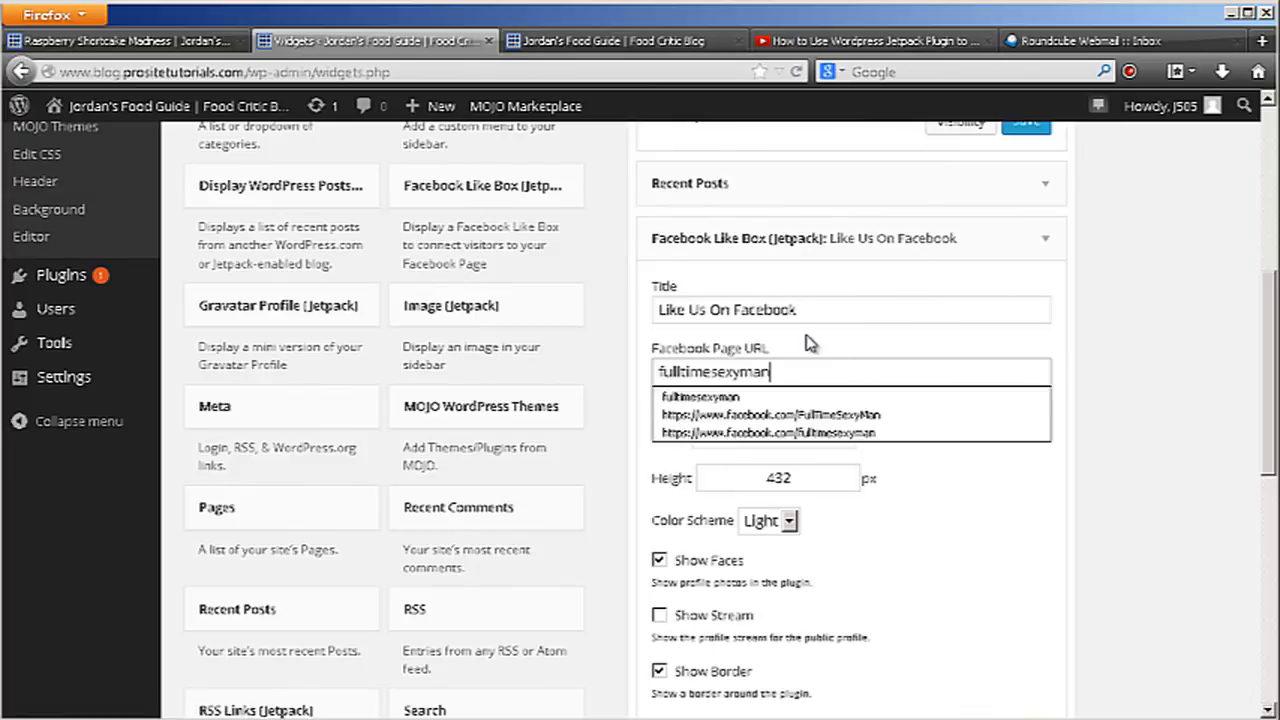
click(768, 397)
scroll(966, 428, down, 2)
key(ctrl+a)
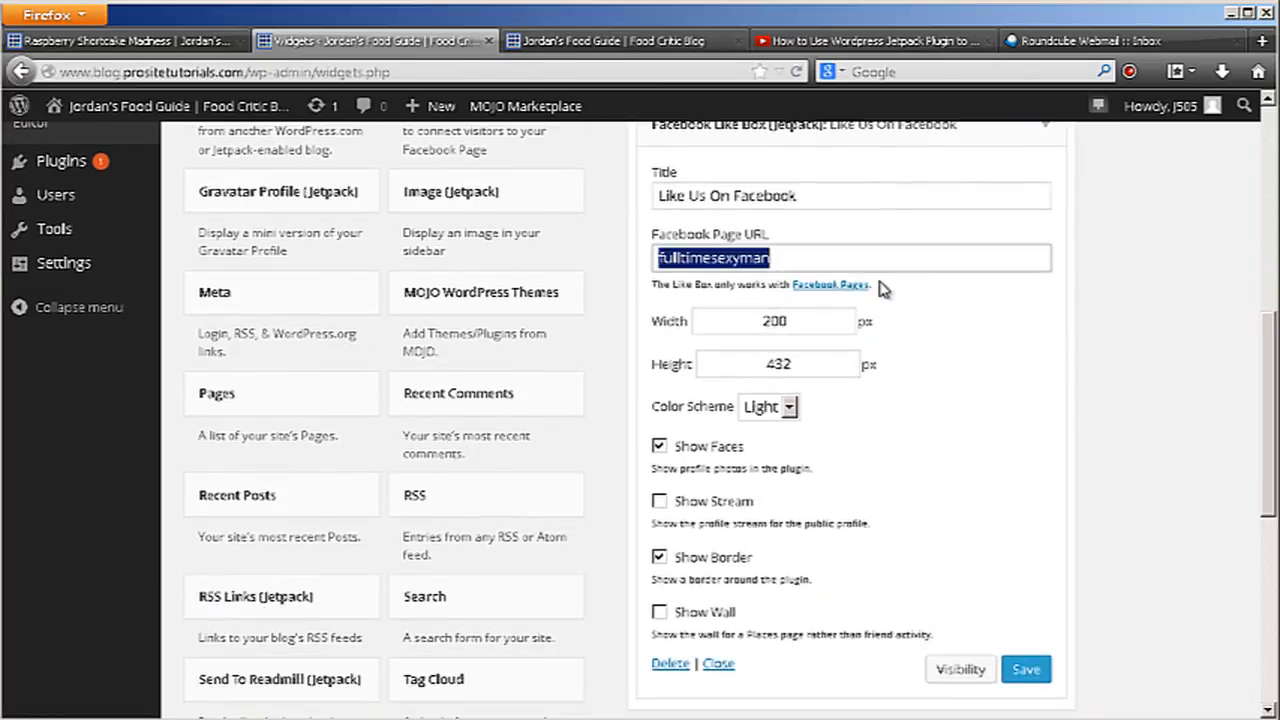
key(ctrl+v)
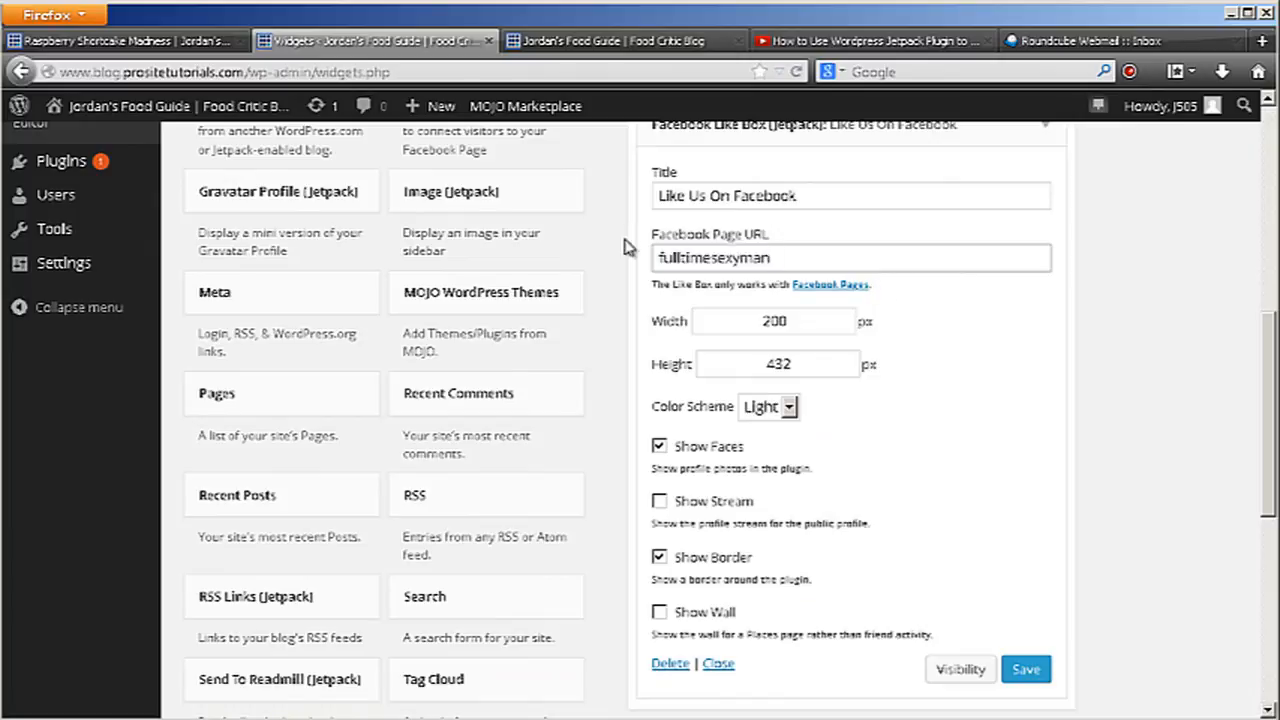
key(BackSpace)
key(BackSpace)
key(BackSpace)
key(BackSpace)
key(BackSpace)
key(BackSpace)
key(BackSpace)
key(BackSpace)
key(BackSpace)
key(BackSpace)
key(BackSpace)
key(BackSpace)
key(BackSpace)
key(BackSpace)
key(BackSpace)
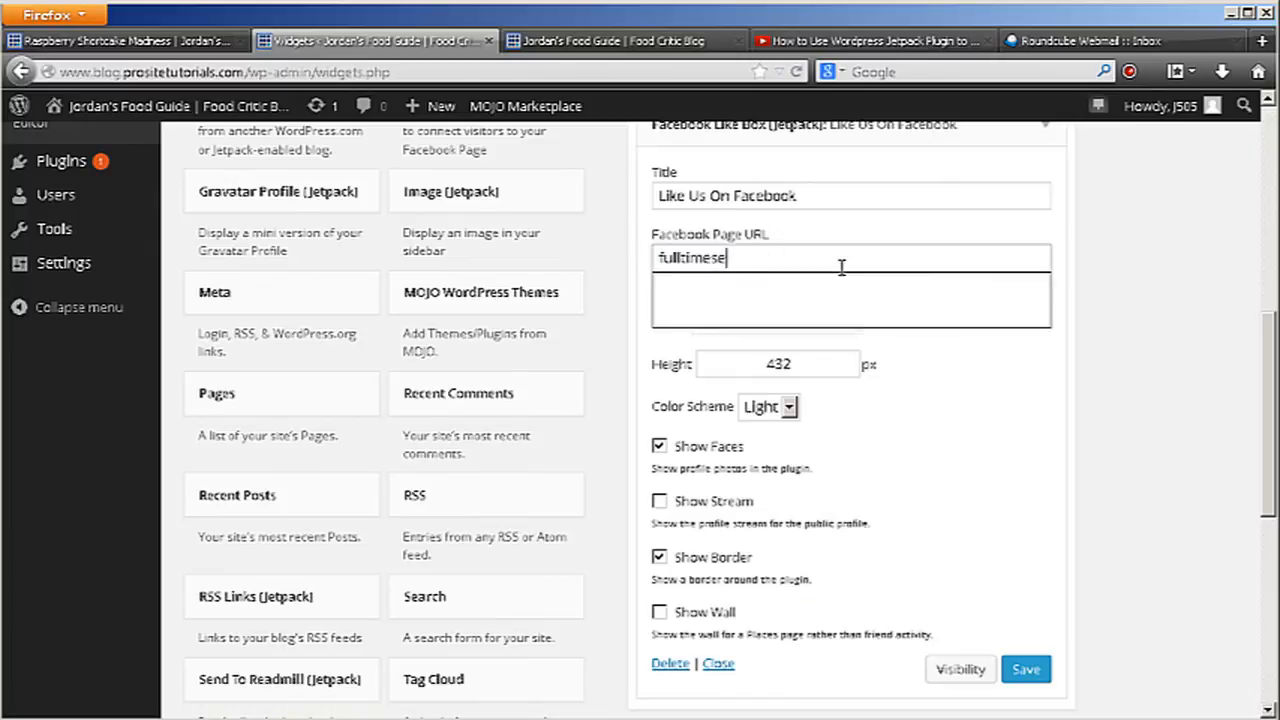
- Fill the Page URL field with the full facebook.com address from saved entries and save
click(841, 258)
click(850, 297)
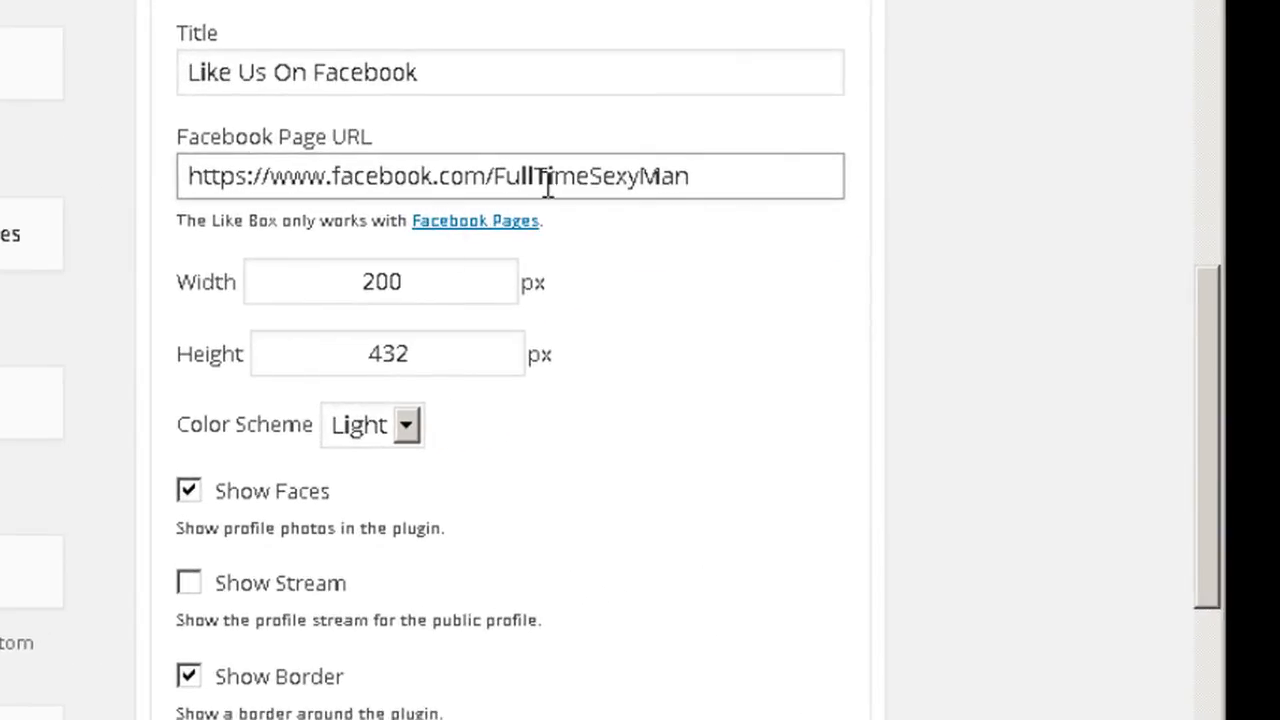
scroll(760, 414, down, 3)
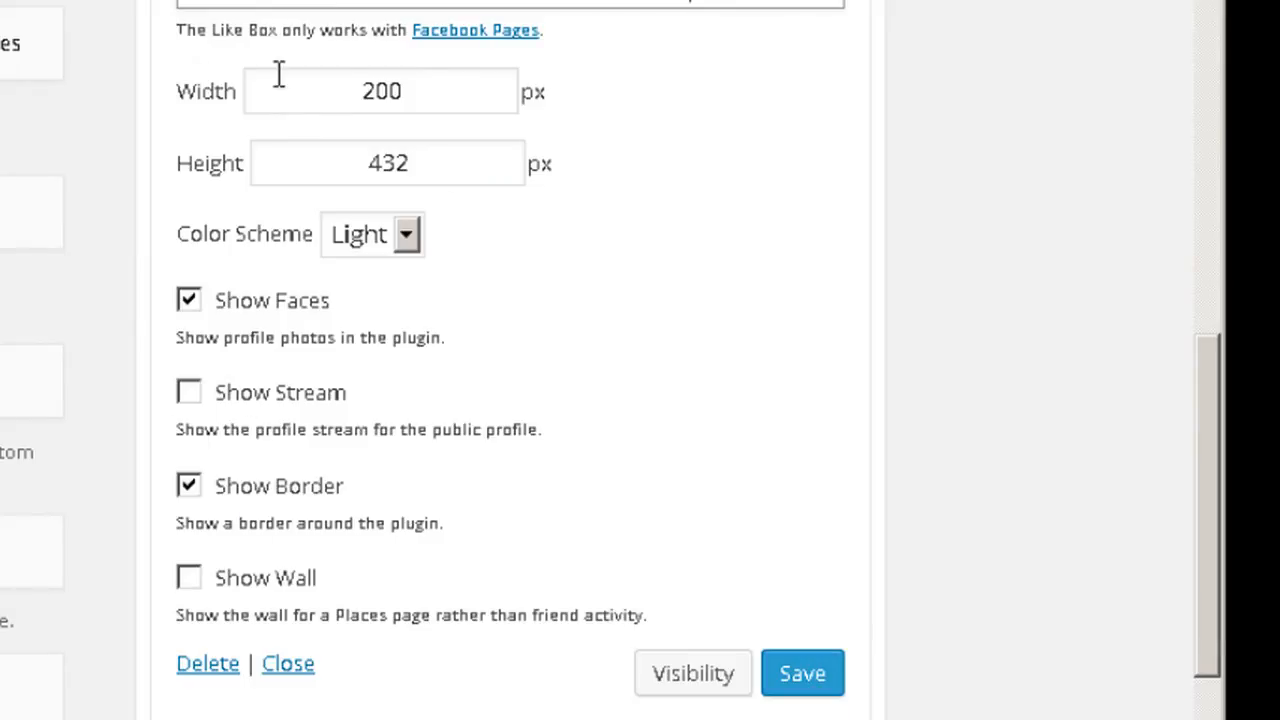
click(808, 676)
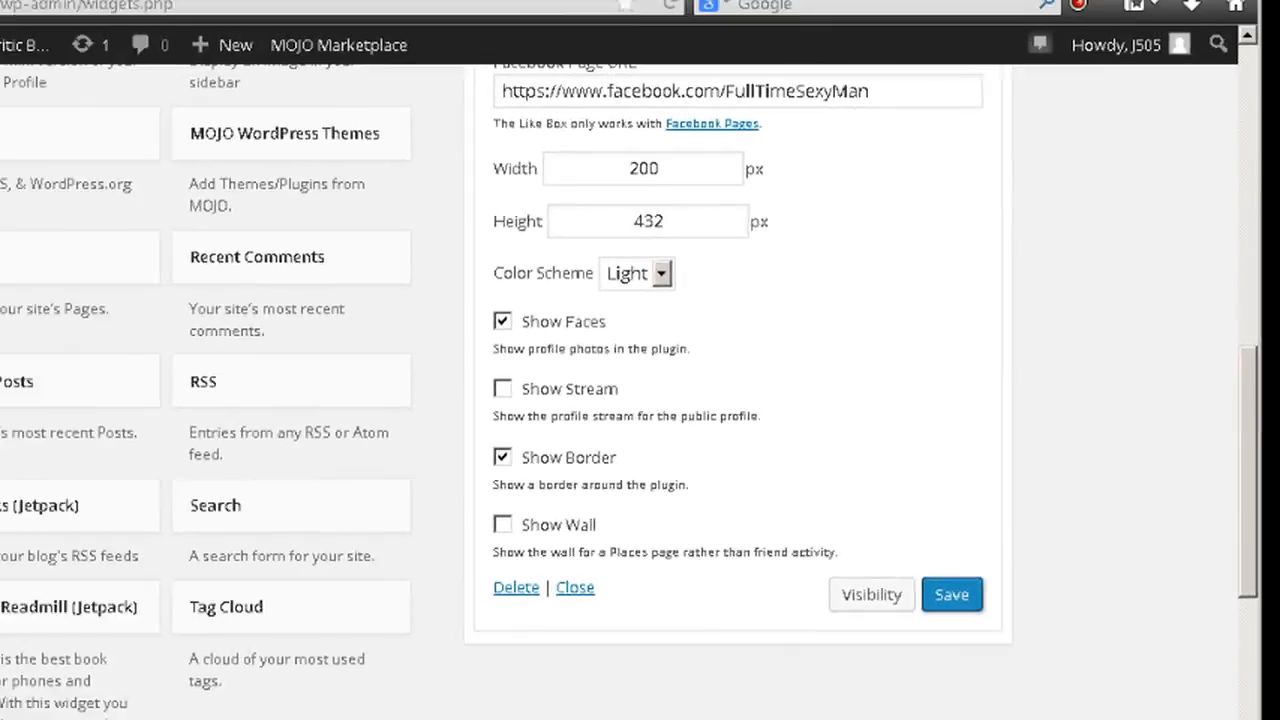
click(543, 43)
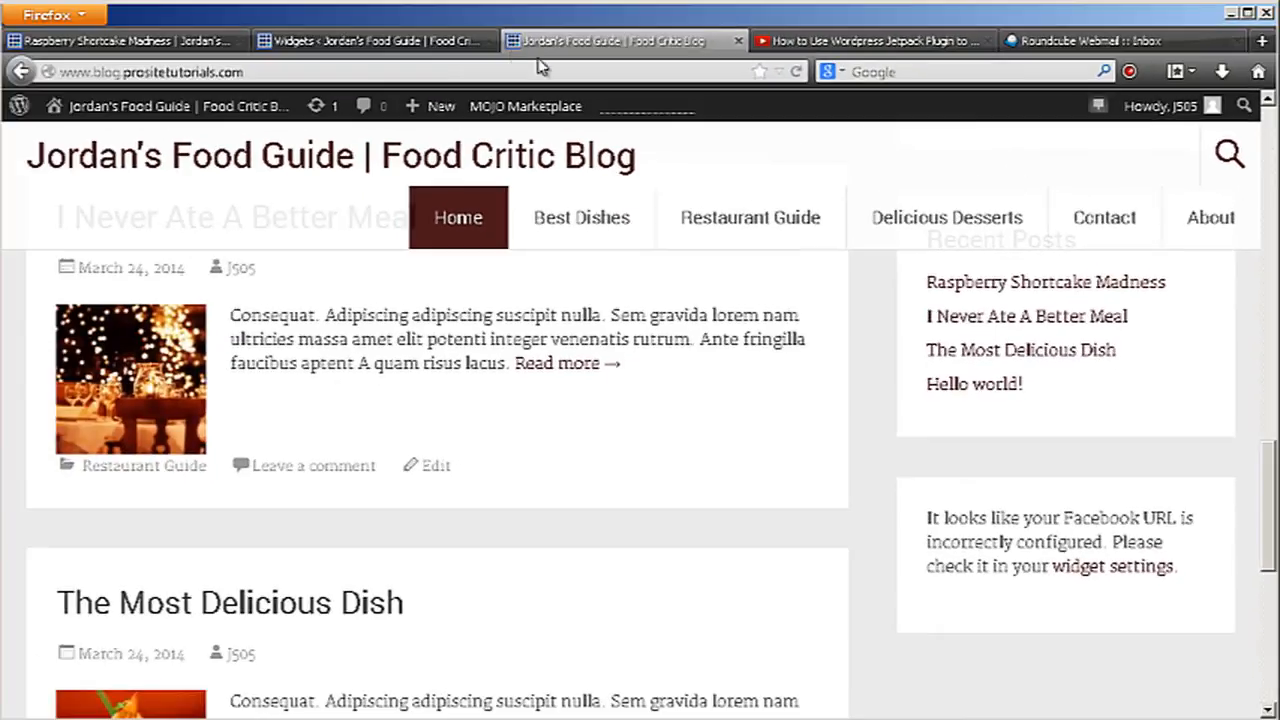
- Reload the blog, then change the Like Box Width from 200 to 350 and save the widget
click(800, 72)
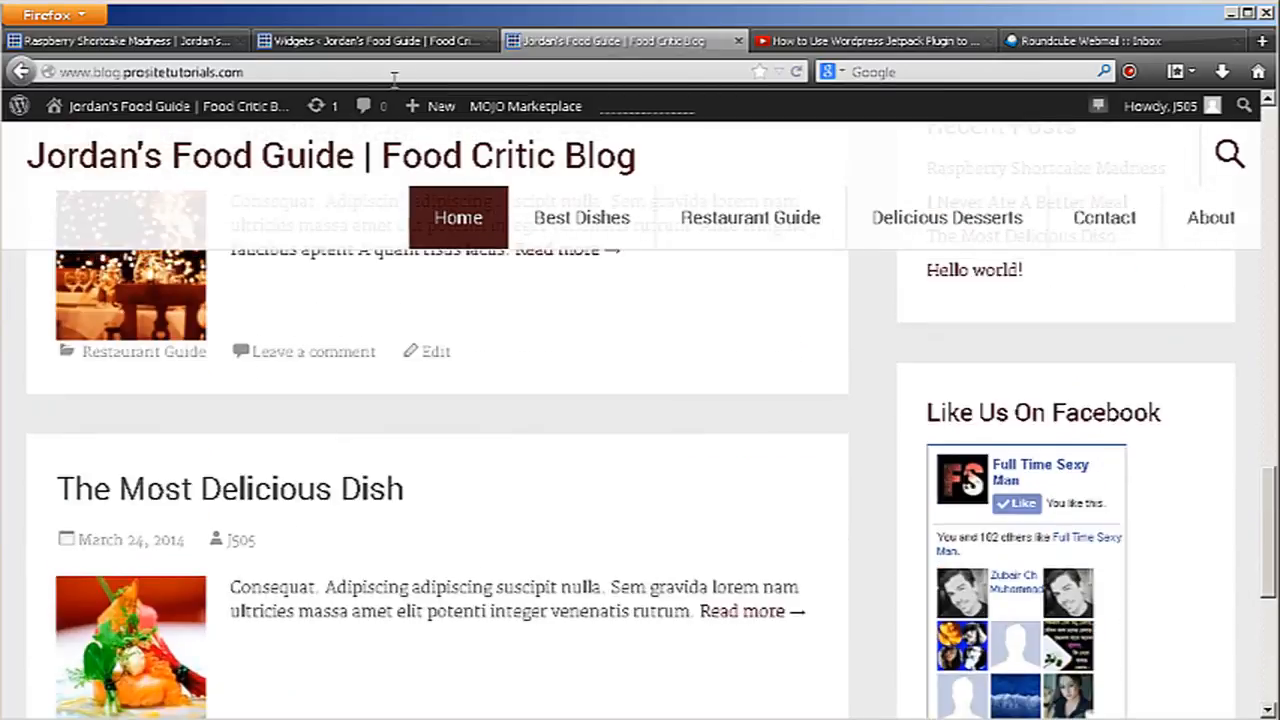
click(405, 42)
scroll(765, 244, up, 2)
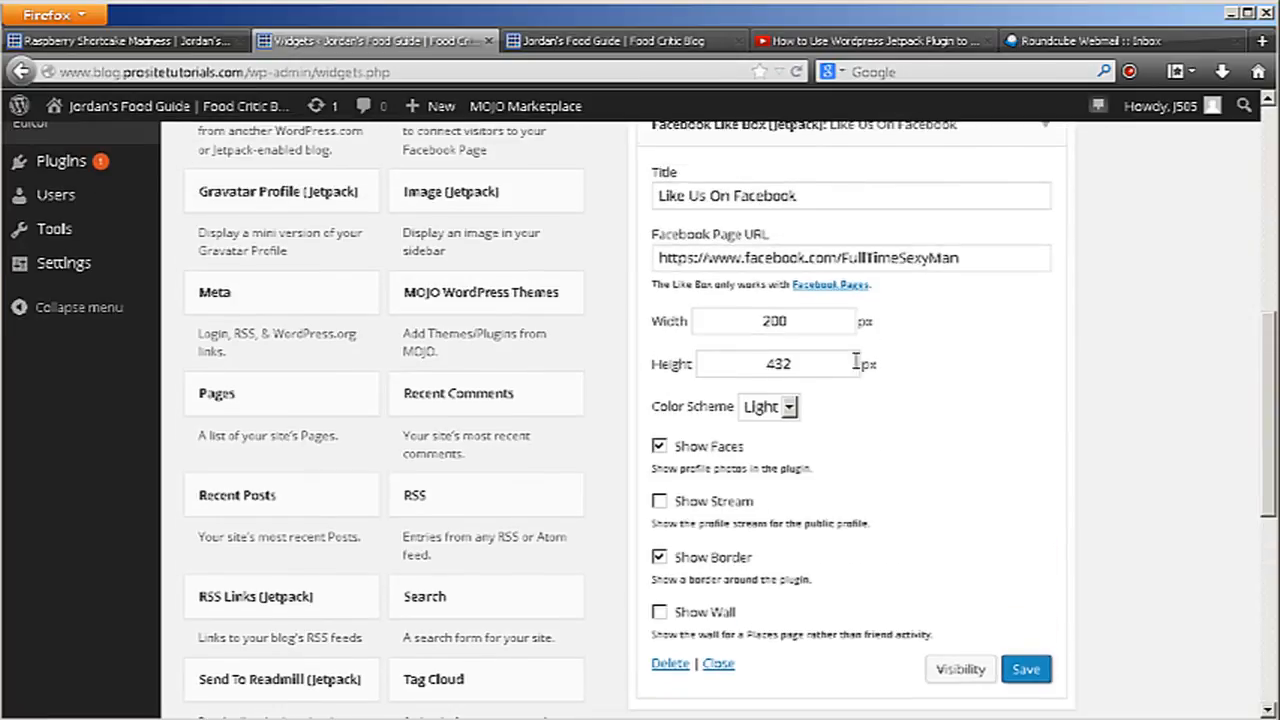
double_click(833, 319)
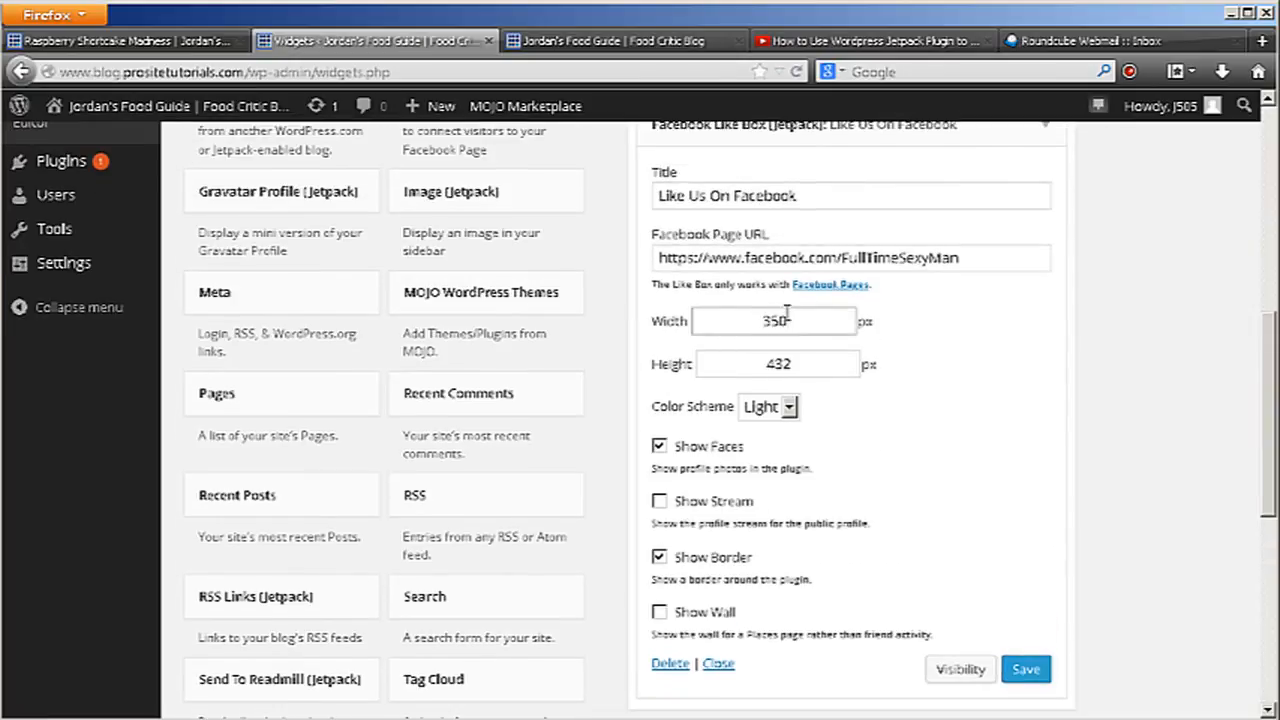
scroll(960, 450, up, 3)
scroll(940, 551, down, 5)
click(1040, 558)
click(692, 42)
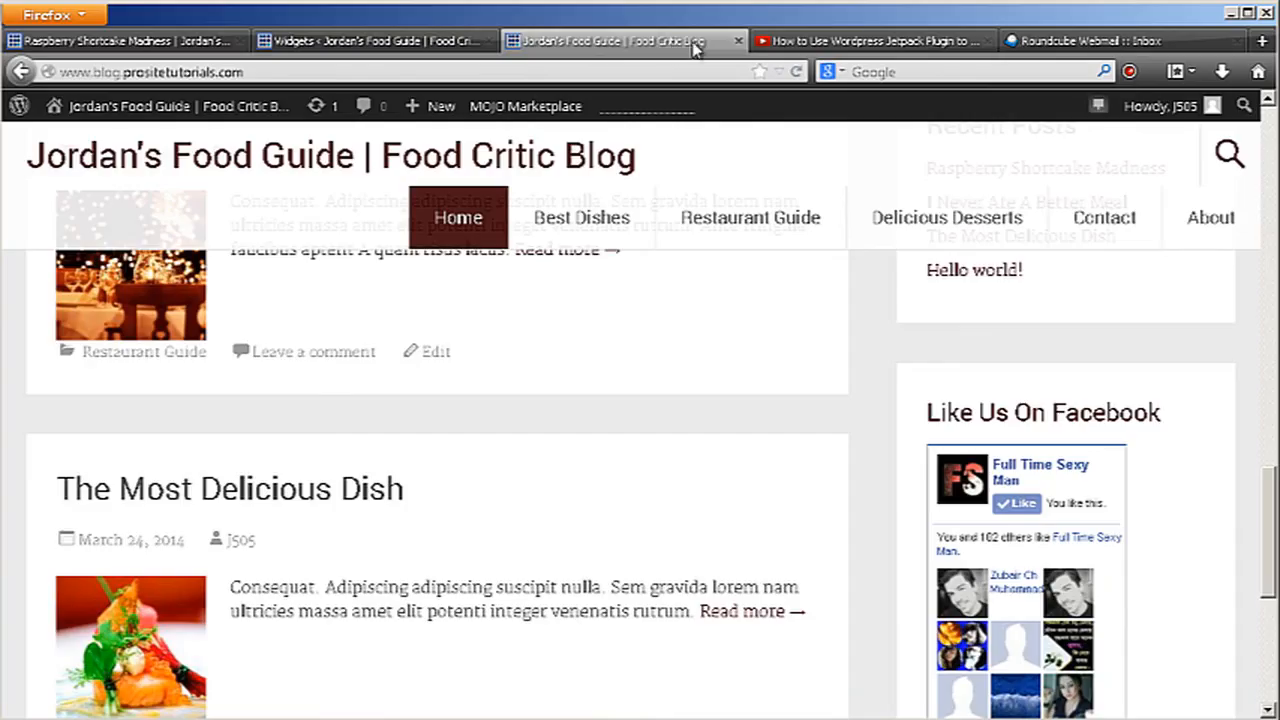
- Reload the blog, scroll through the sidebar's wider Like Box, and open Raspberry Shortcake Madness via Read more
click(796, 72)
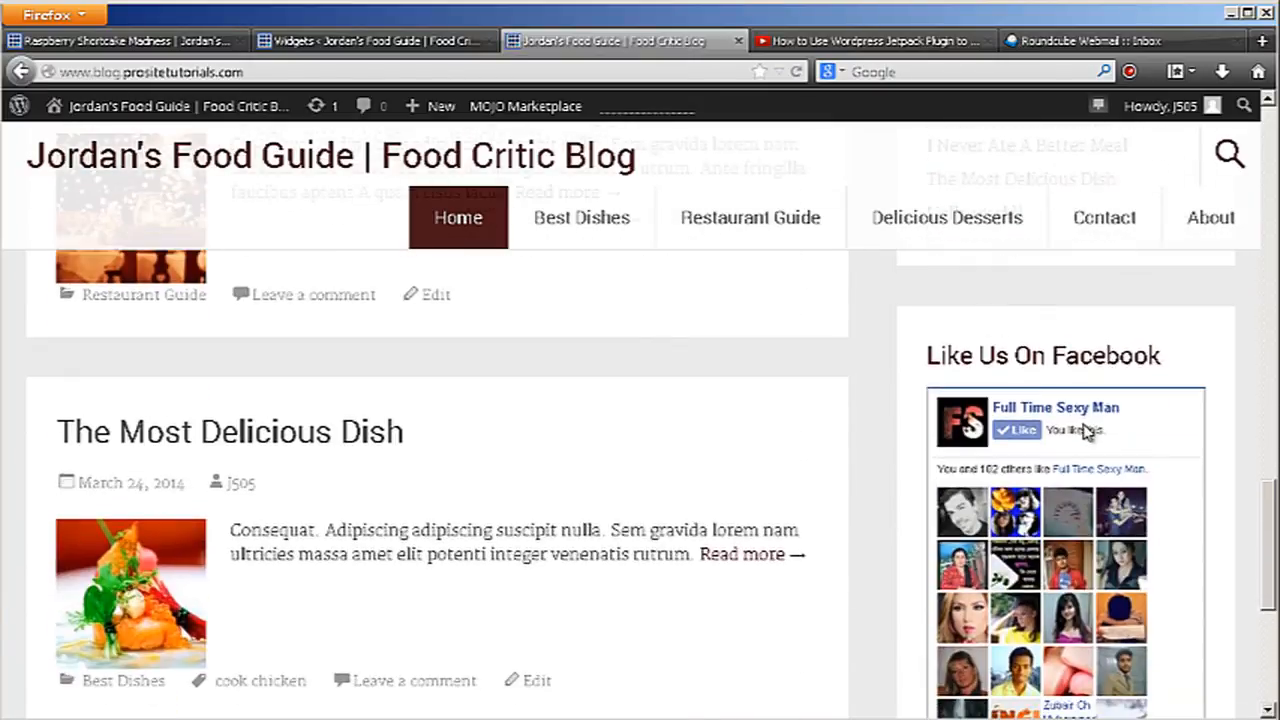
scroll(1035, 385, up, 6)
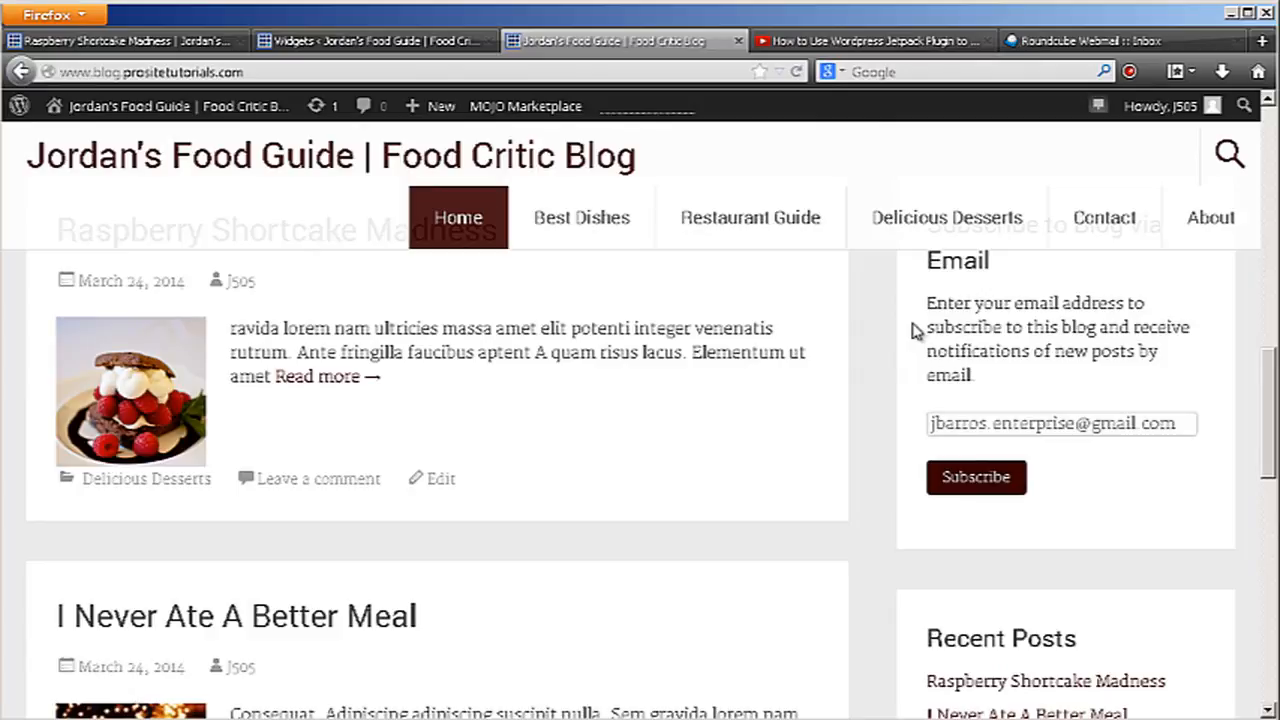
scroll(1073, 481, down, 5)
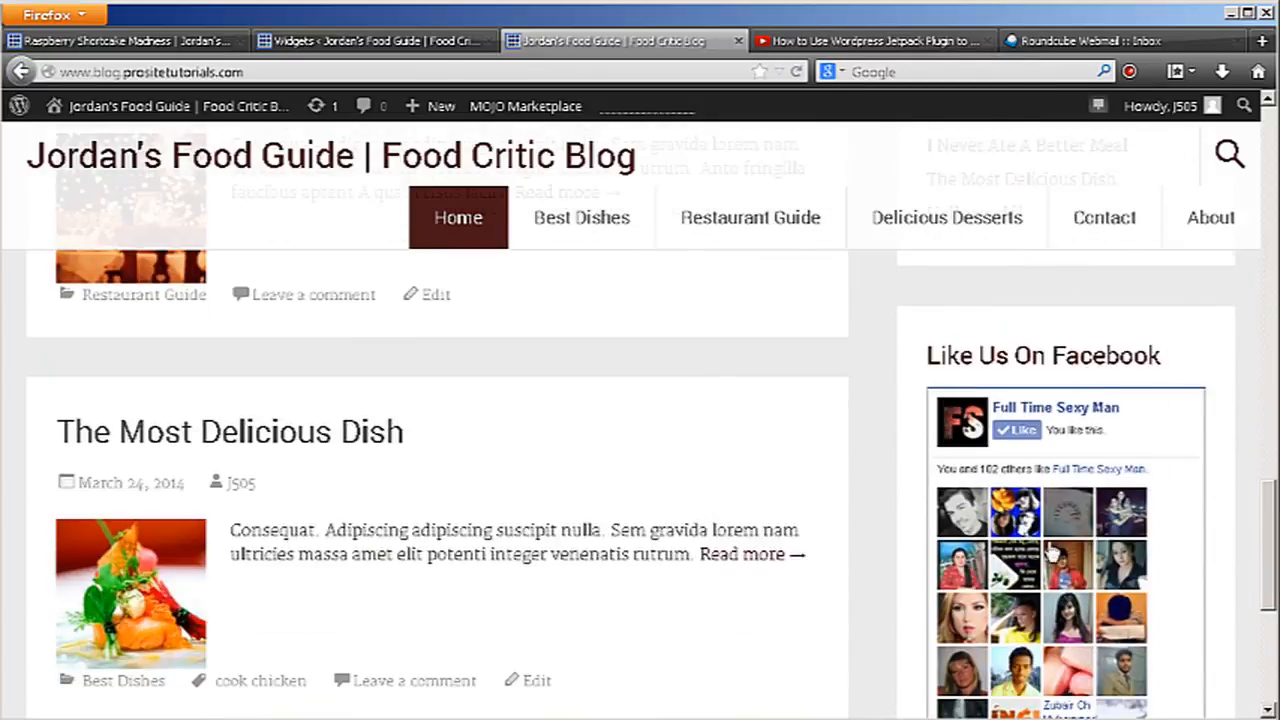
scroll(1078, 472, down, 1)
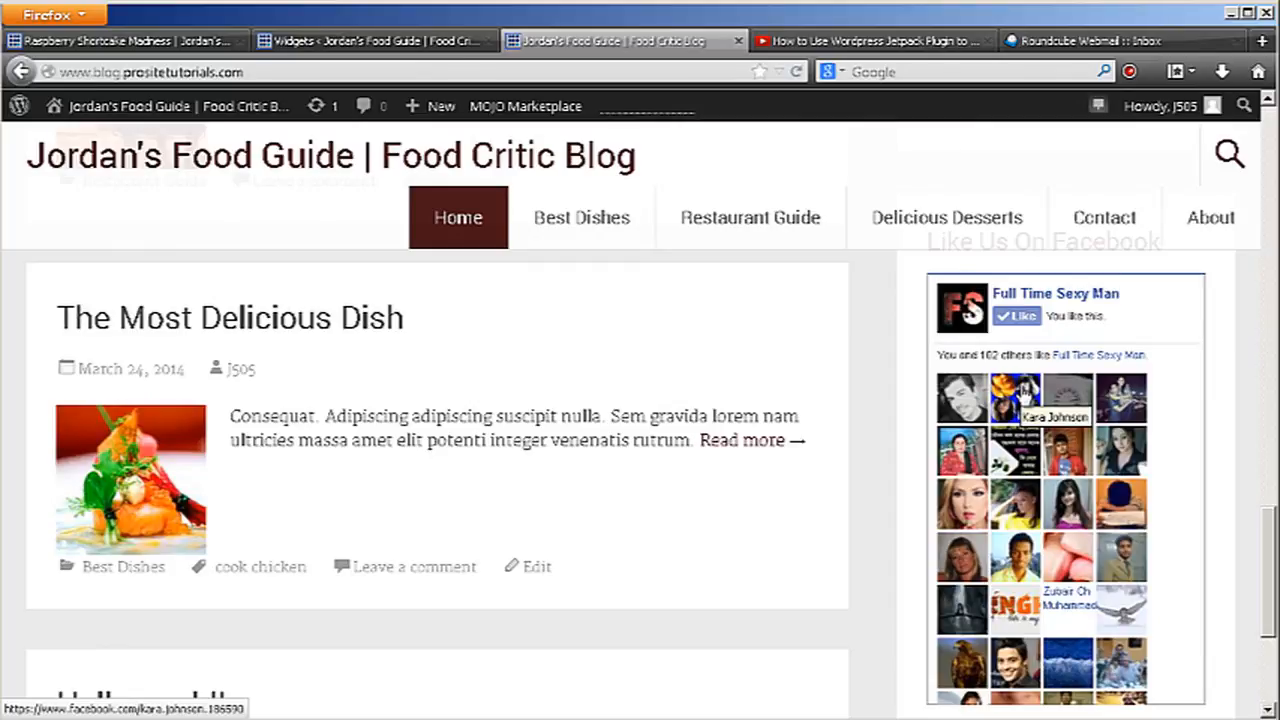
scroll(1024, 392, up, 3)
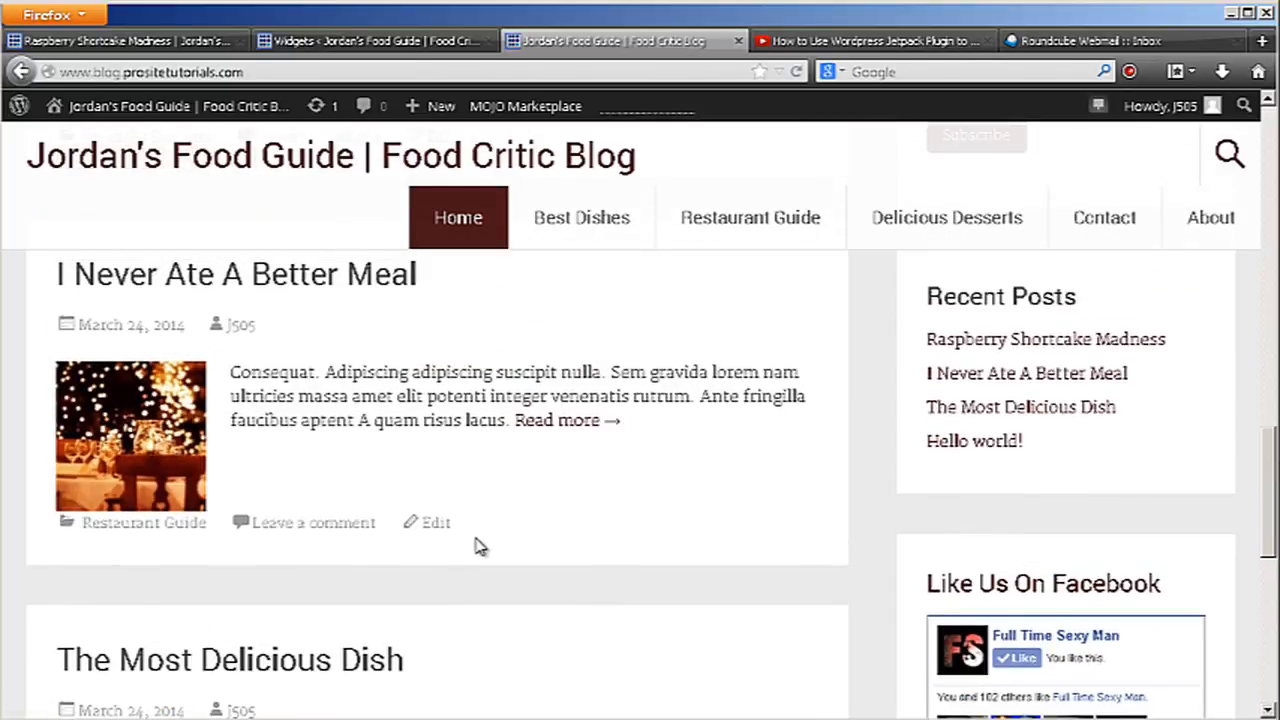
scroll(523, 357, up, 10)
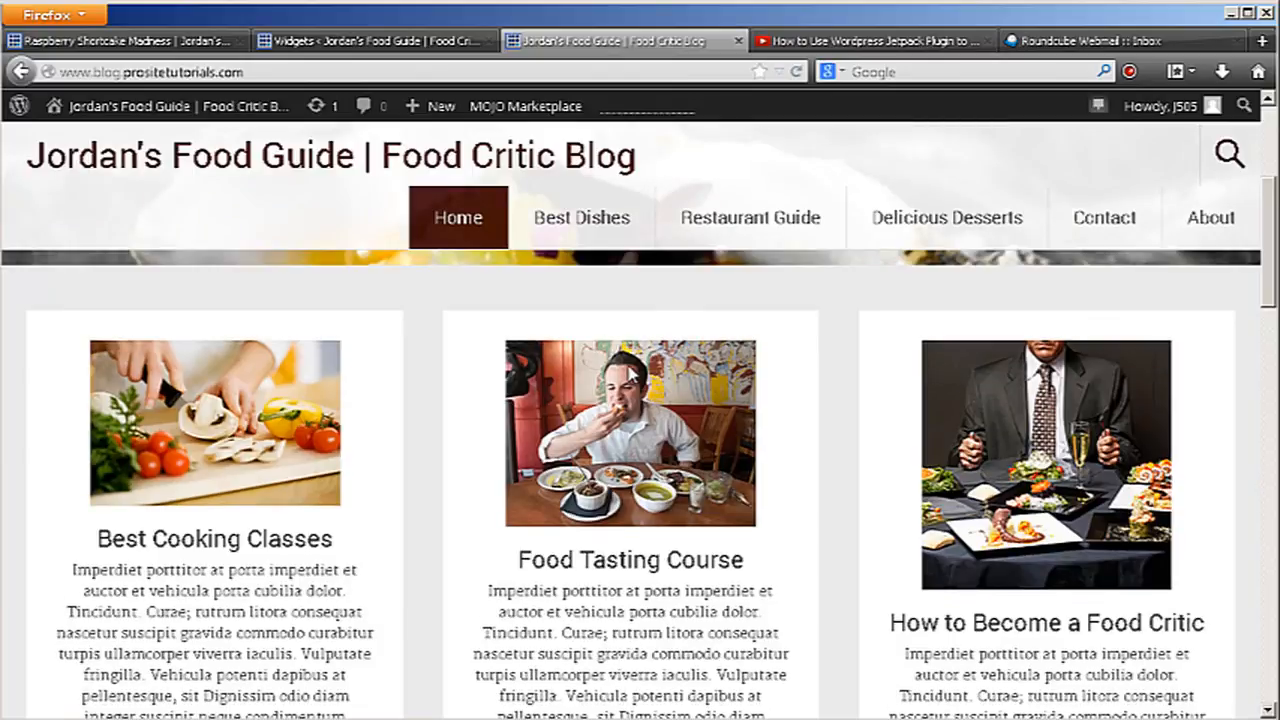
scroll(628, 373, up, 3)
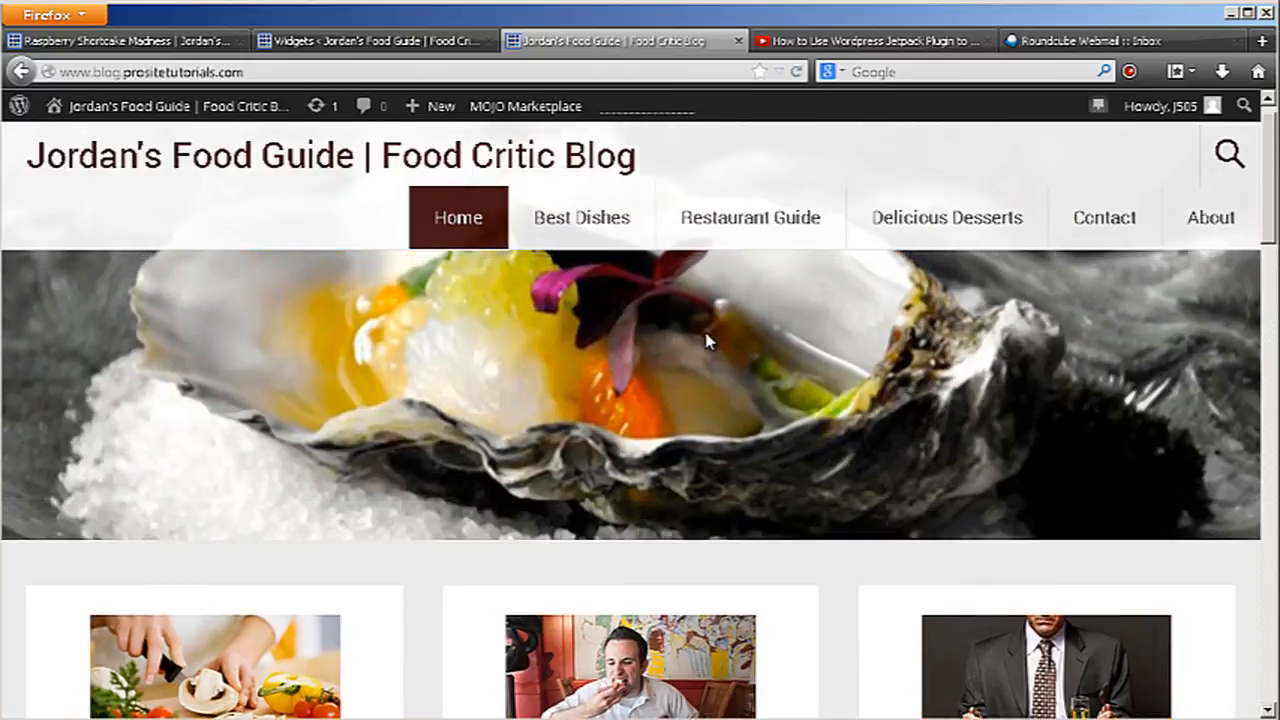
scroll(701, 341, down, 4)
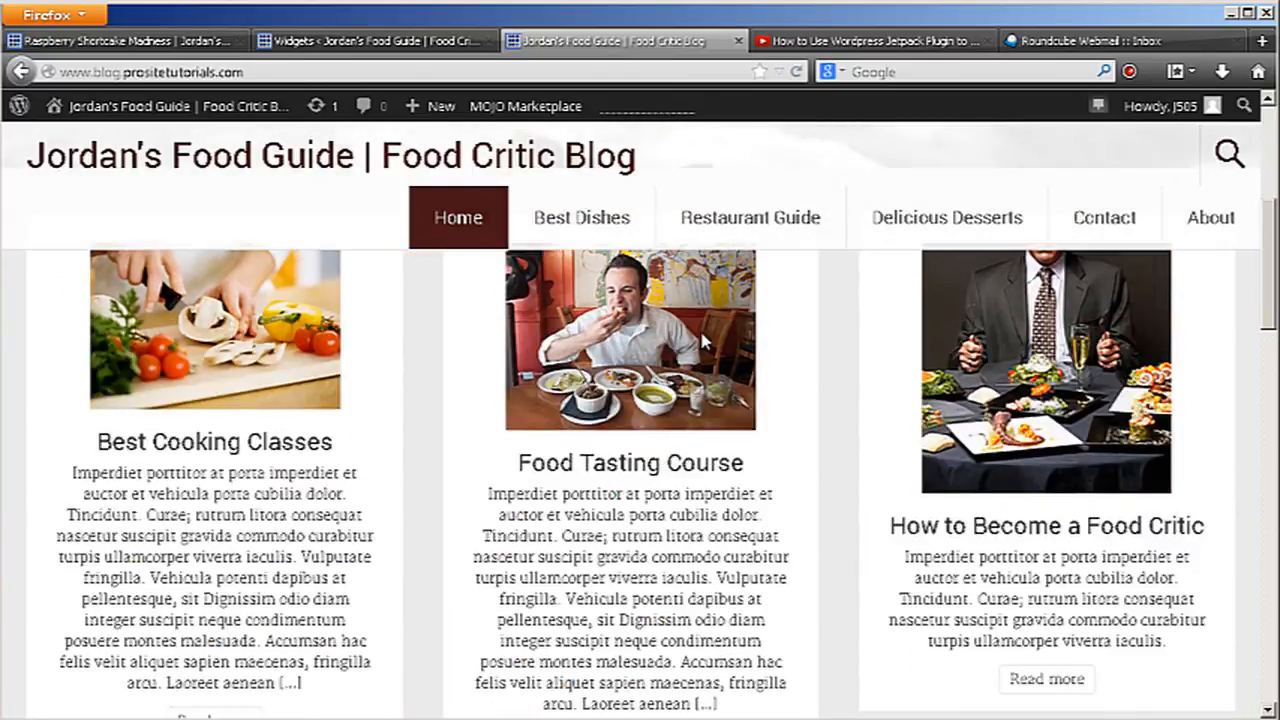
scroll(701, 341, down, 4)
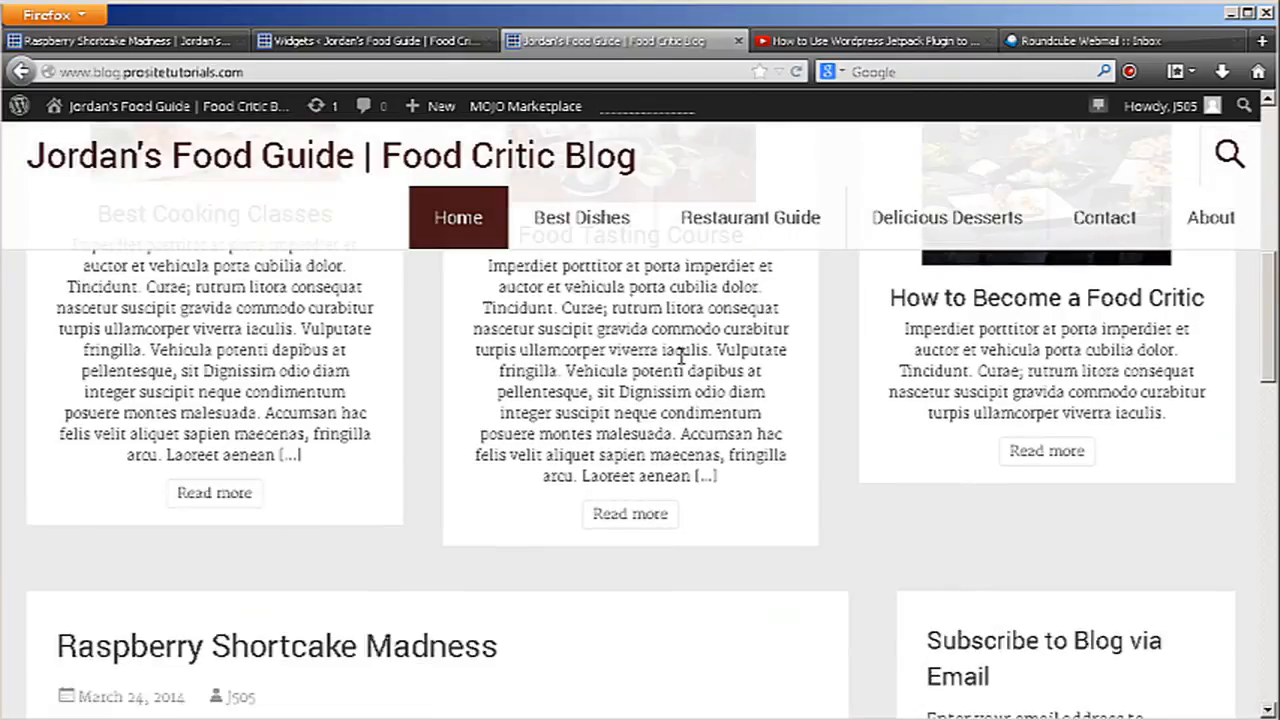
scroll(681, 355, down, 5)
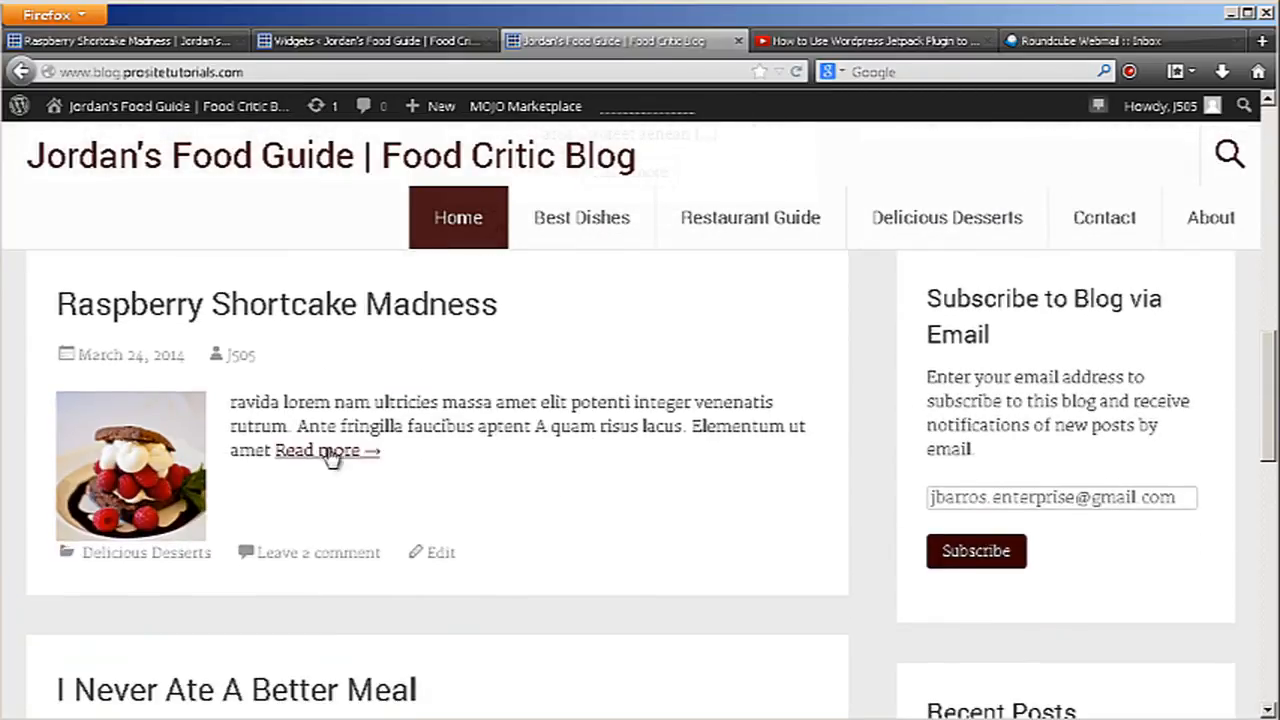
click(348, 452)
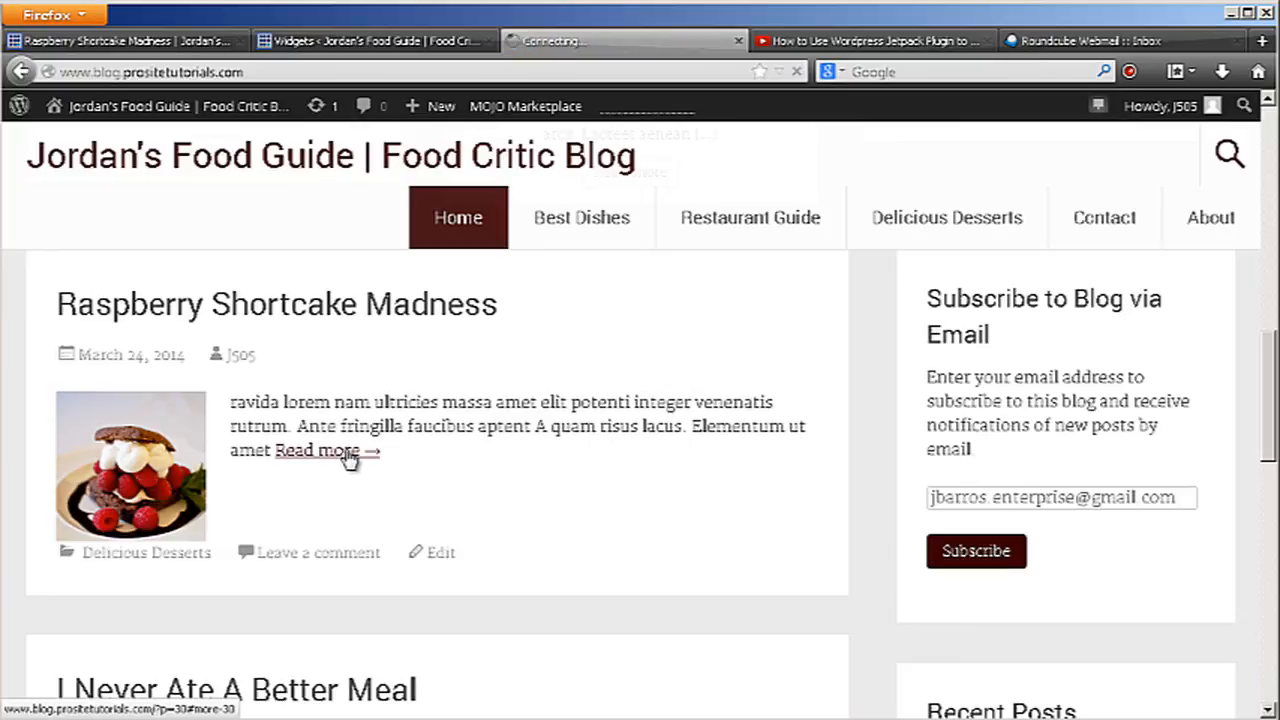
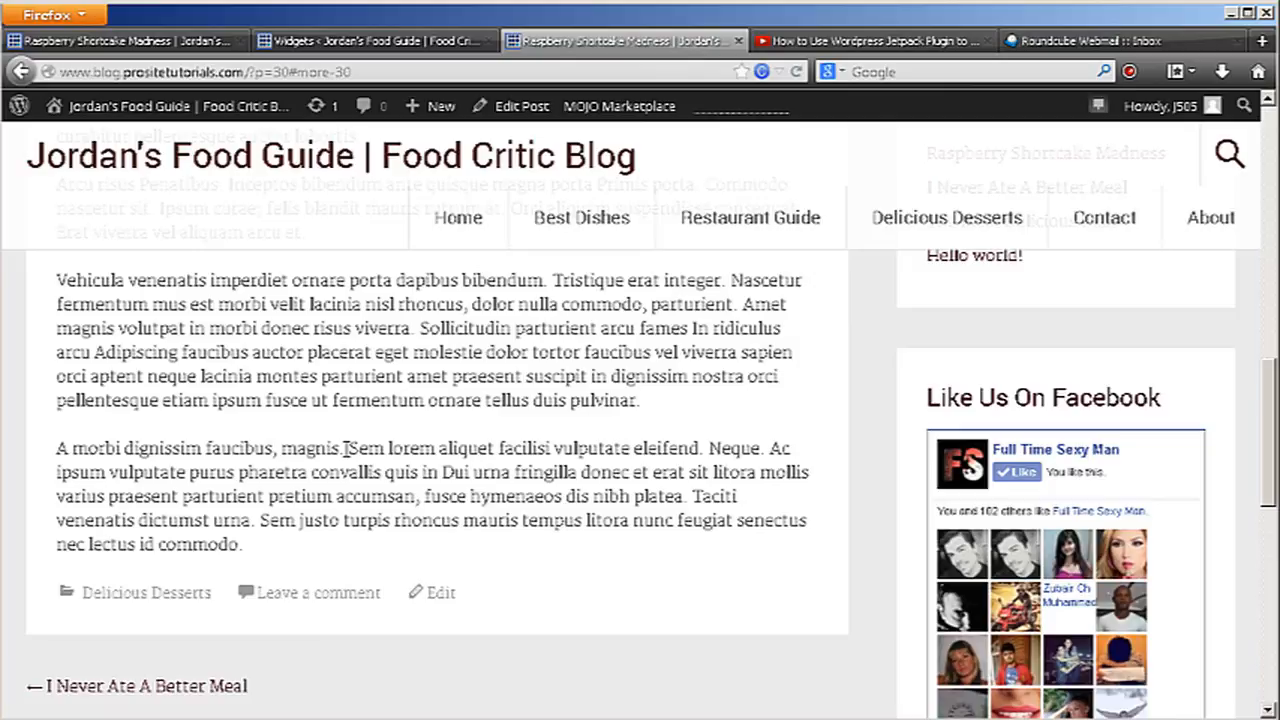
- Switch to the Widgets admin tab and return to the top of Appearance > Widgets
click(312, 38)
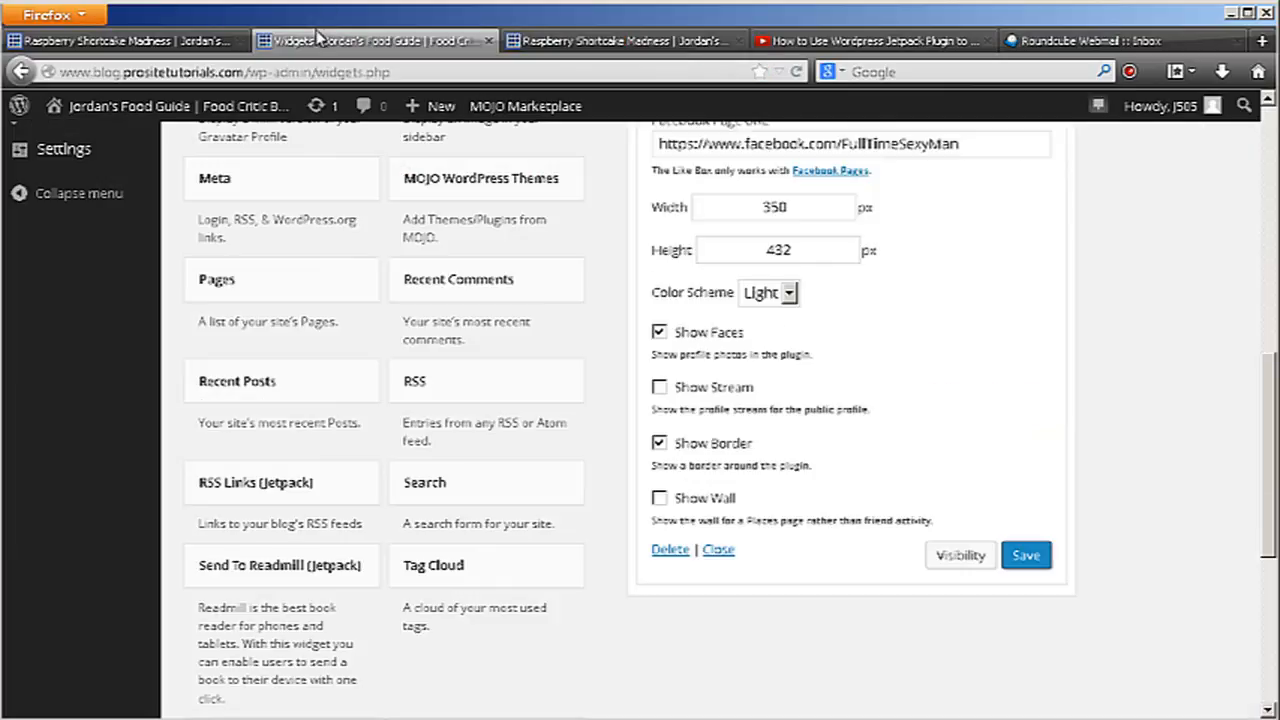
scroll(388, 268, up, 5)
scroll(383, 265, up, 3)
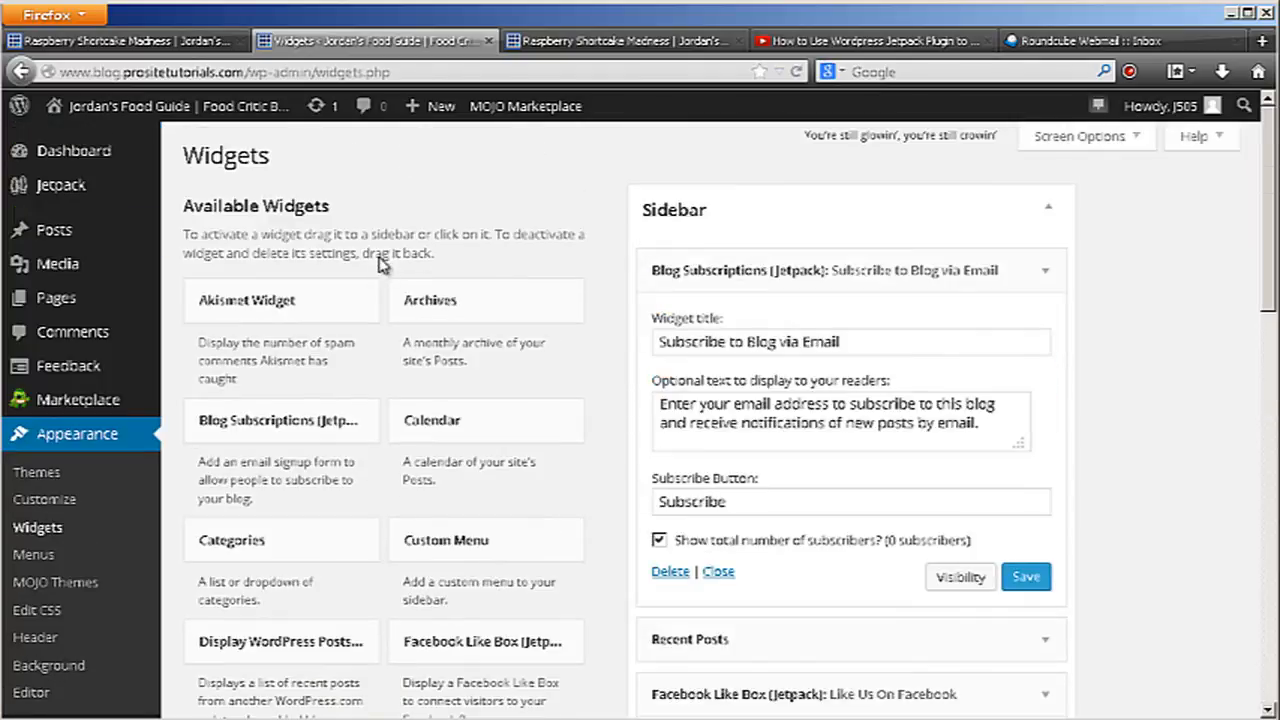
mouse_move(103, 302)
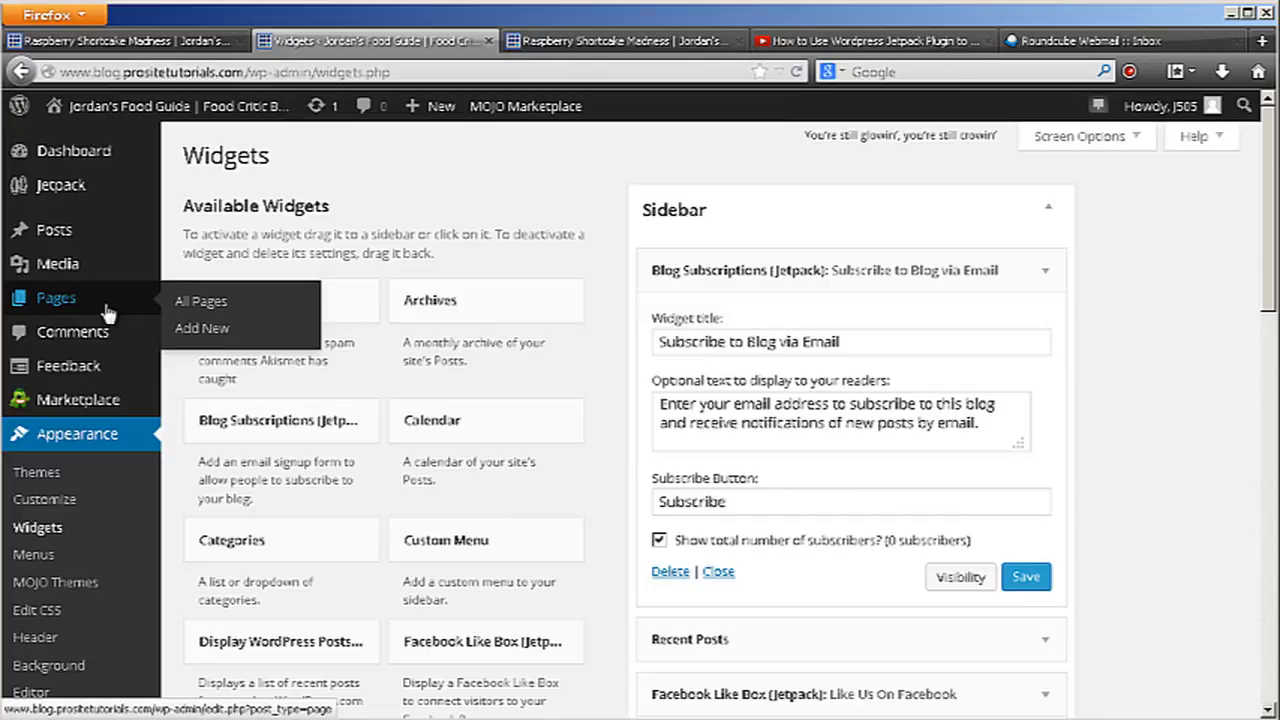
mouse_move(104, 200)
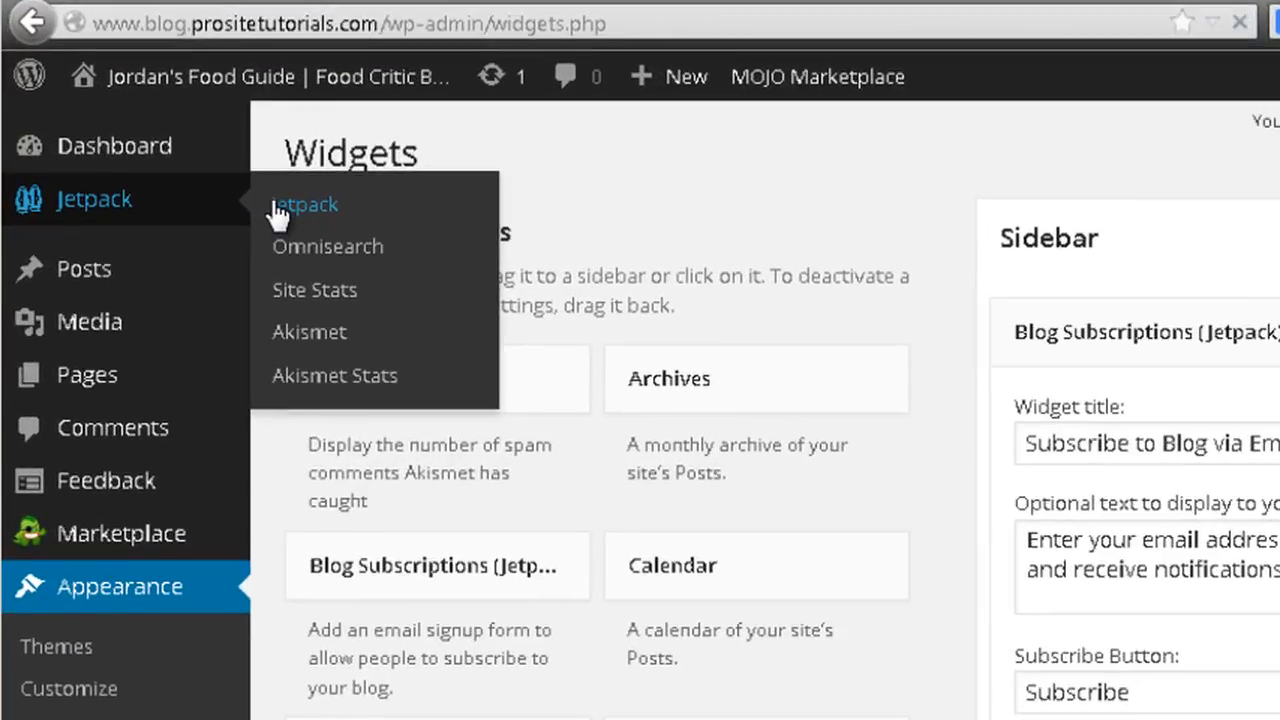
- Open the Jetpack page and browse its modules grid to the Sharing card
click(276, 206)
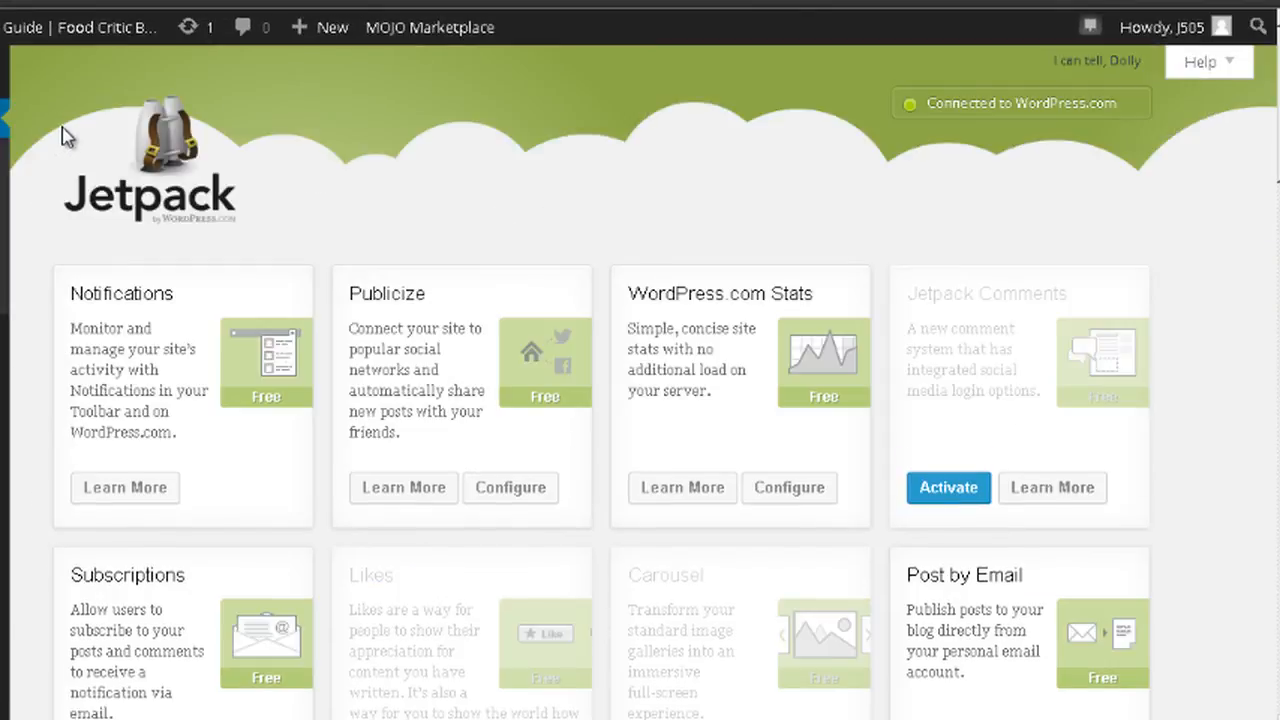
scroll(63, 133, down, 5)
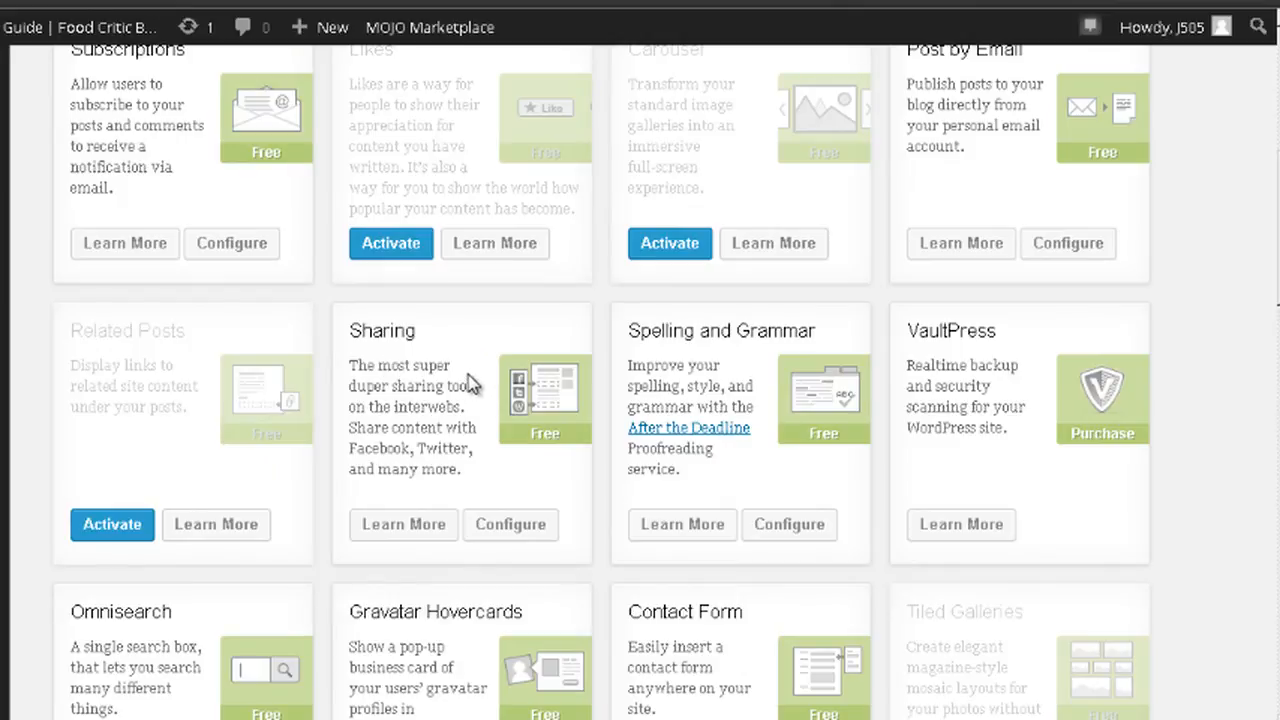
scroll(469, 375, down, 2)
scroll(469, 370, up, 2)
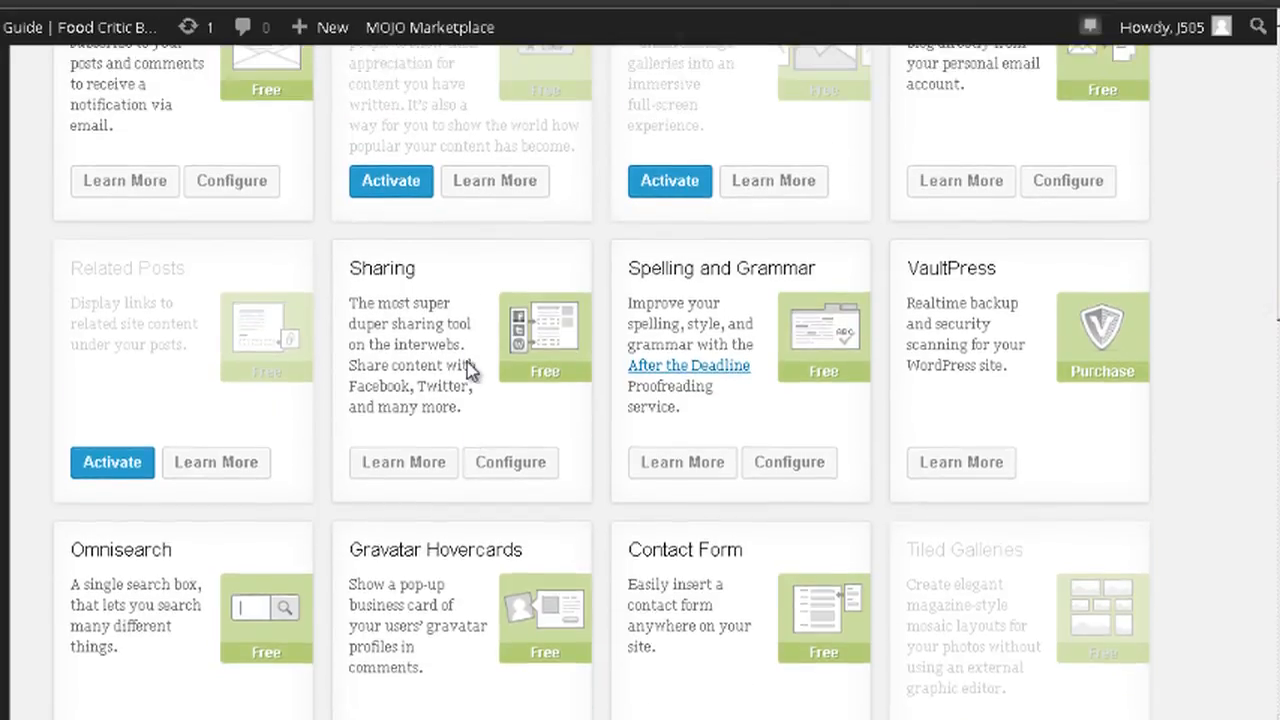
scroll(467, 369, up, 2)
scroll(467, 369, down, 1)
scroll(467, 369, up, 1)
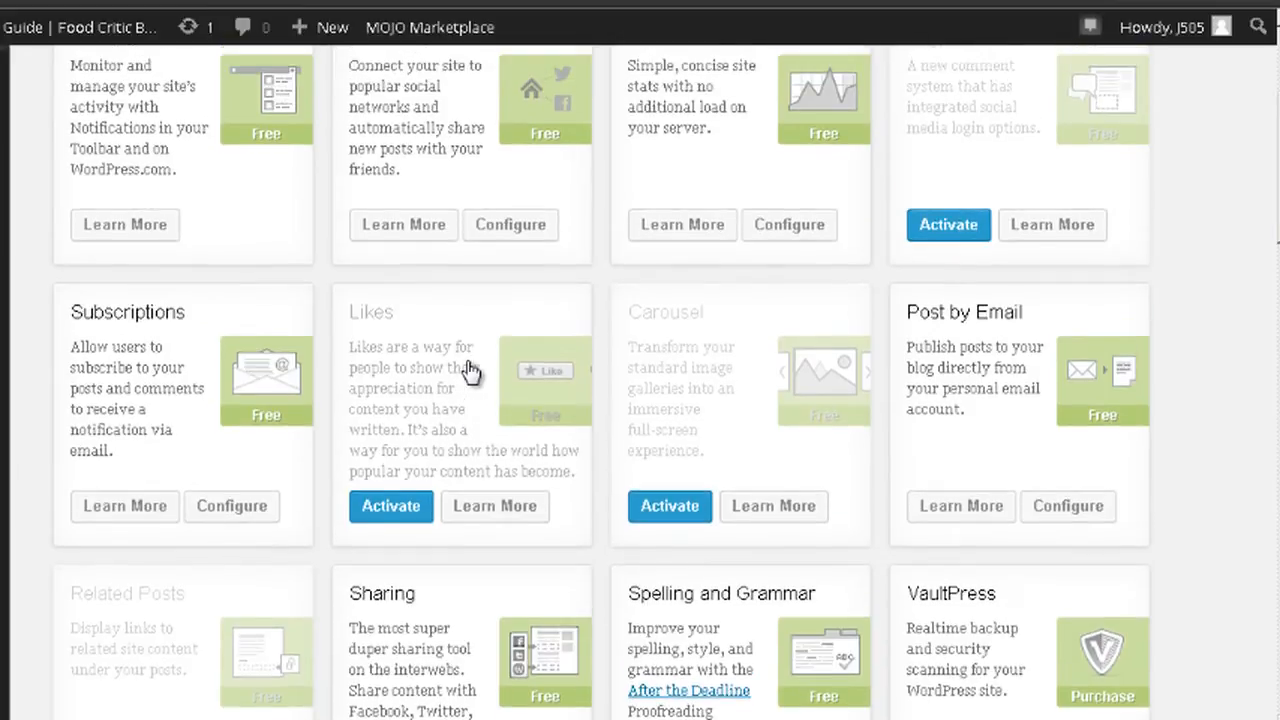
scroll(467, 369, down, 4)
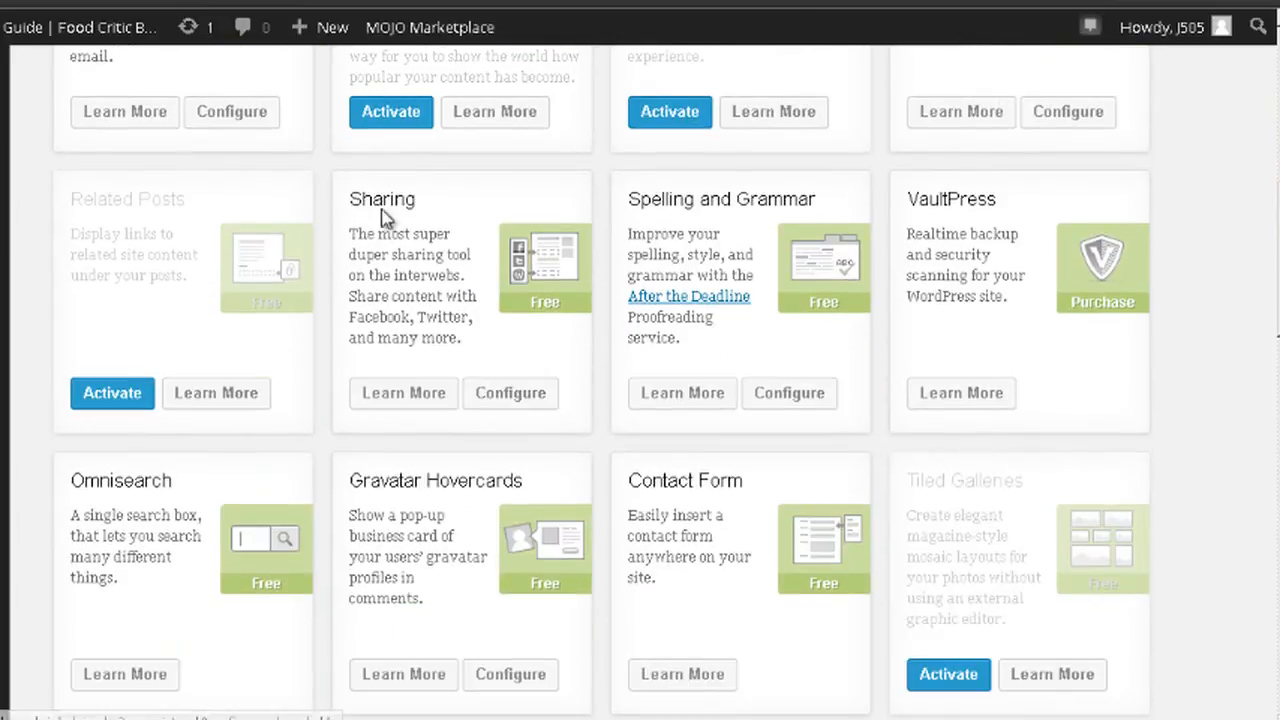
- Configure the Sharing module and bring the Sharing Buttons section into view
click(512, 393)
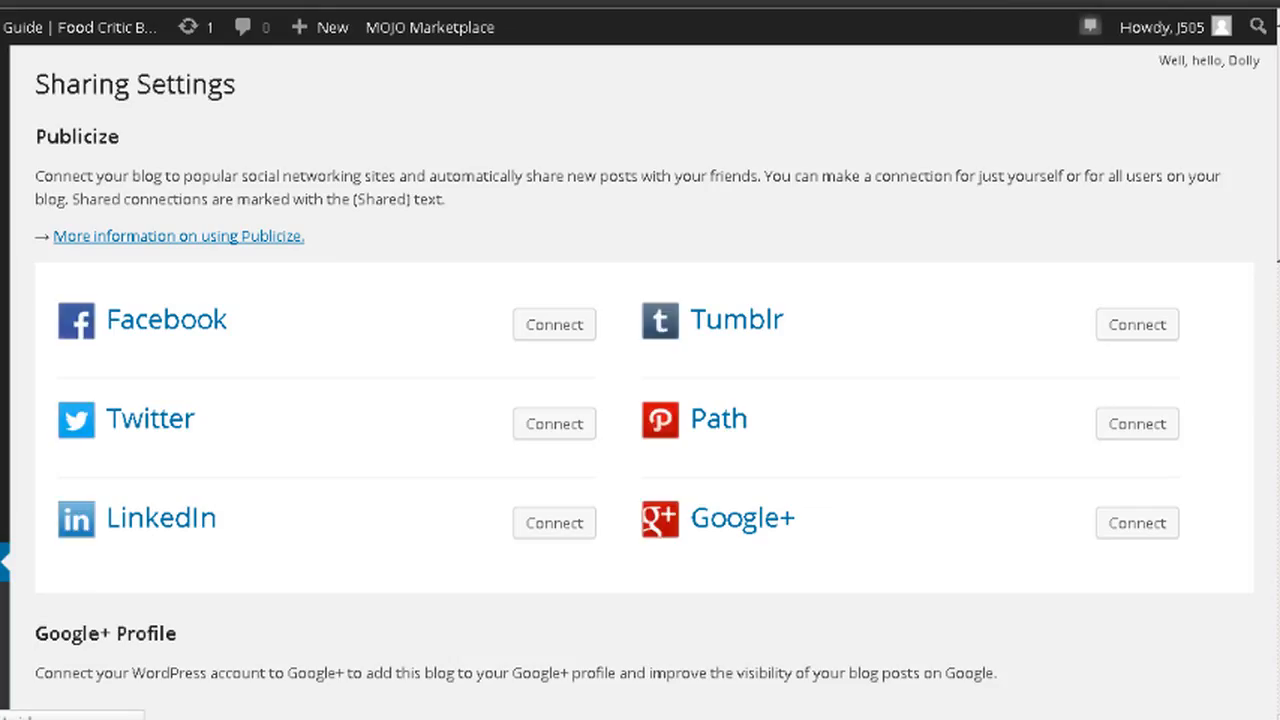
scroll(630, 88, down, 4)
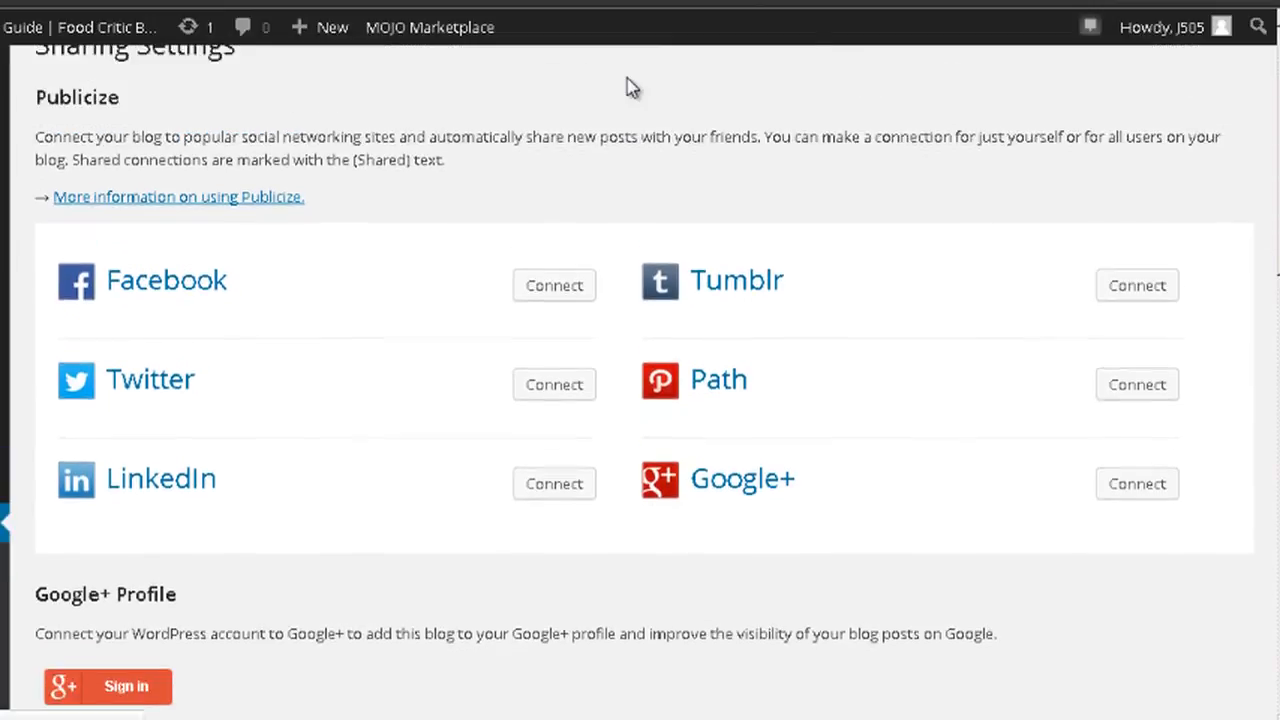
scroll(630, 88, down, 5)
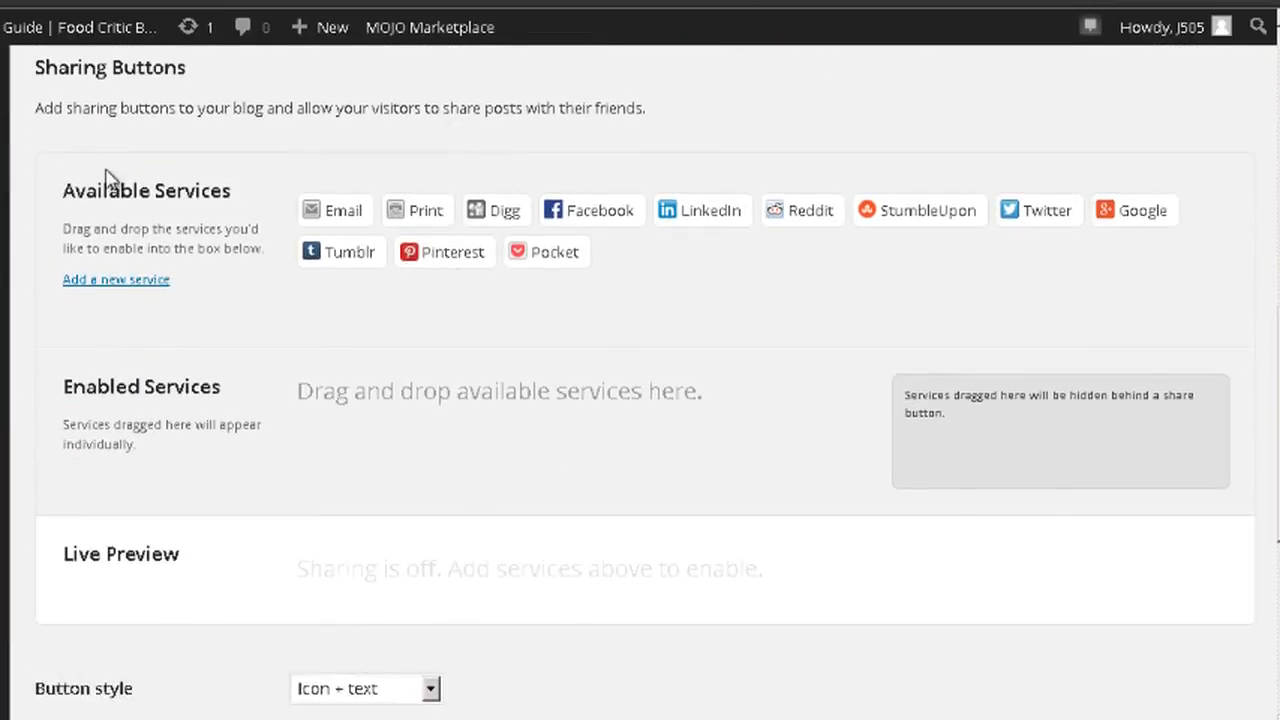
scroll(155, 130, up, 2)
scroll(160, 134, down, 2)
- Drag Facebook, Google, Twitter and Pinterest into Enabled Services and check the Live Preview
drag(609, 206, 477, 478)
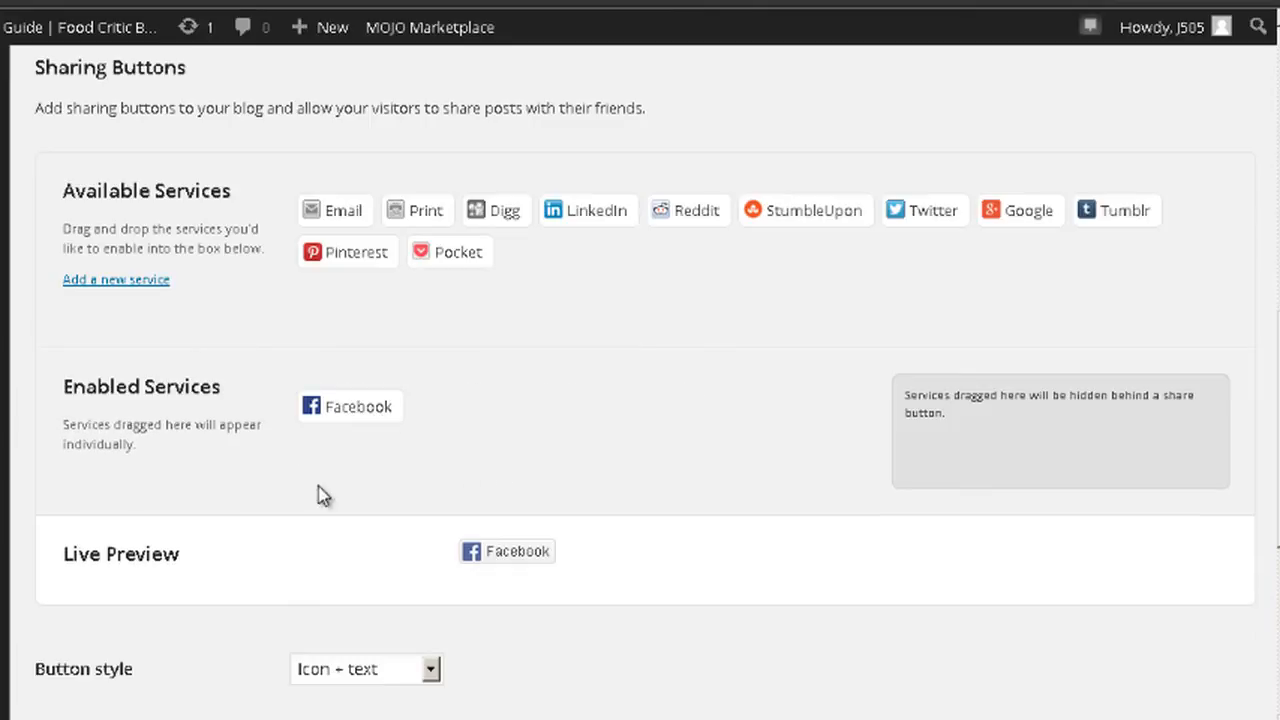
drag(1049, 211, 670, 404)
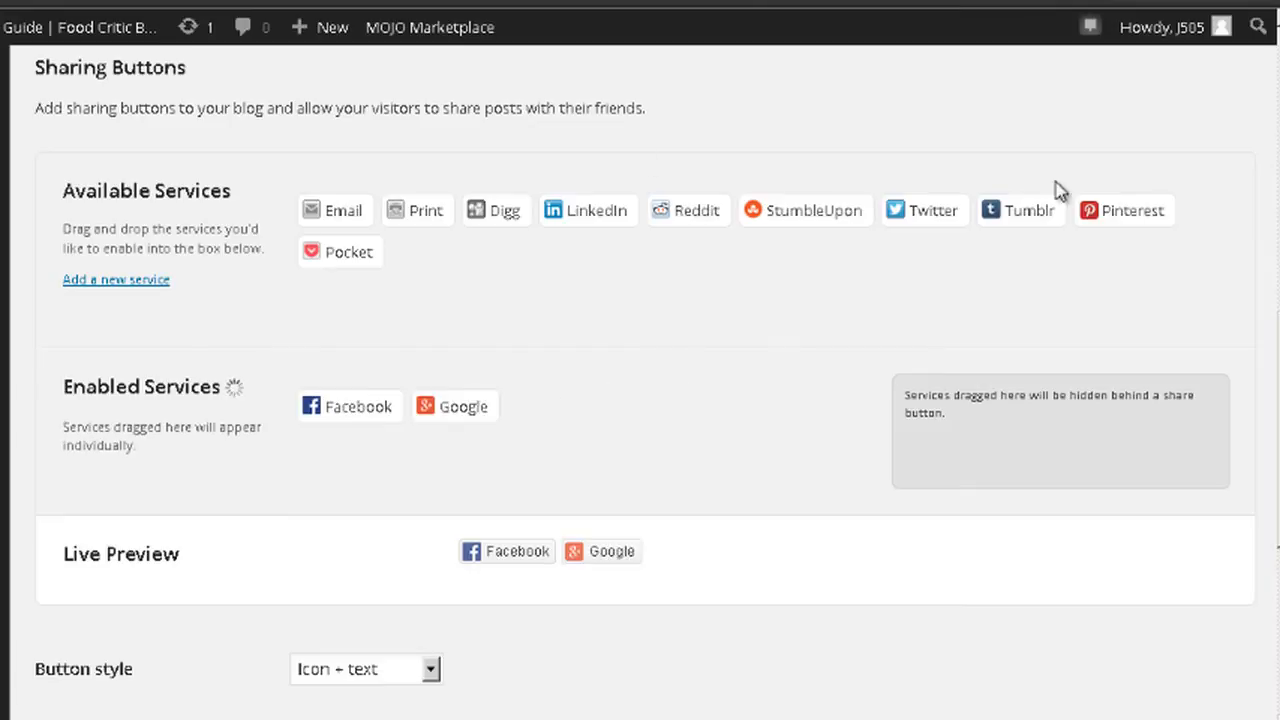
drag(914, 212, 737, 429)
drag(1029, 209, 738, 410)
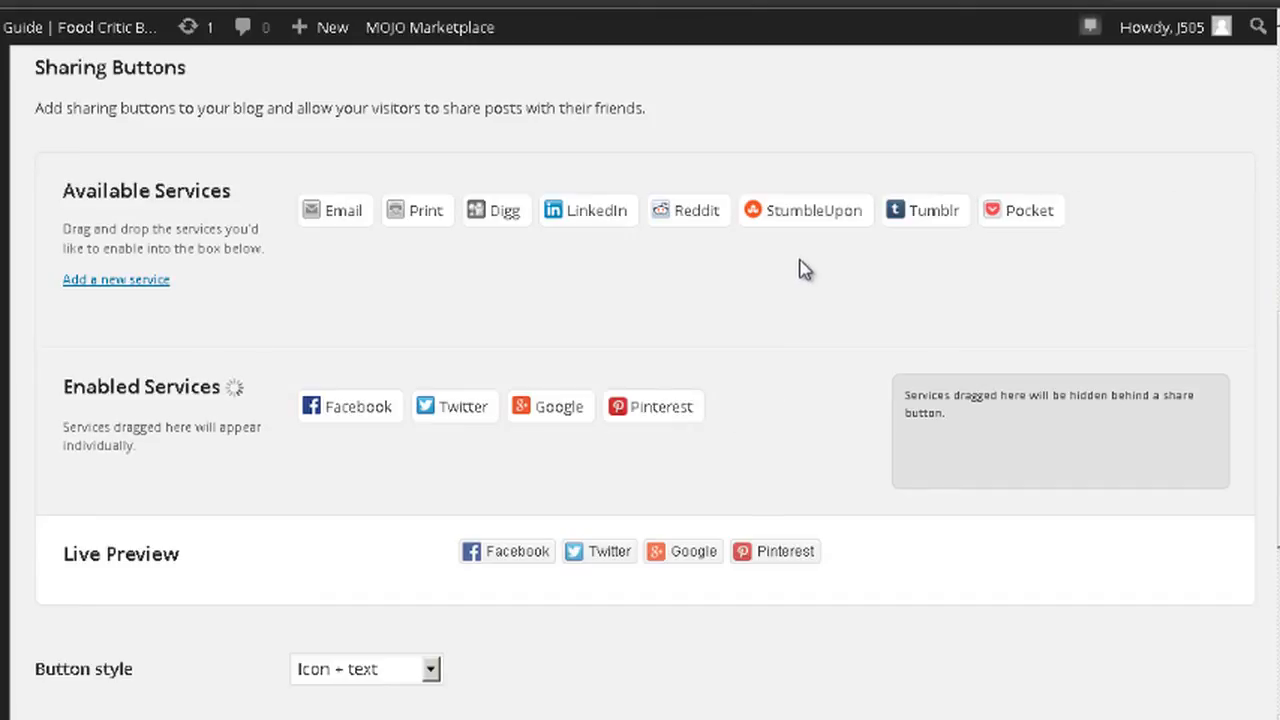
scroll(757, 337, down, 2)
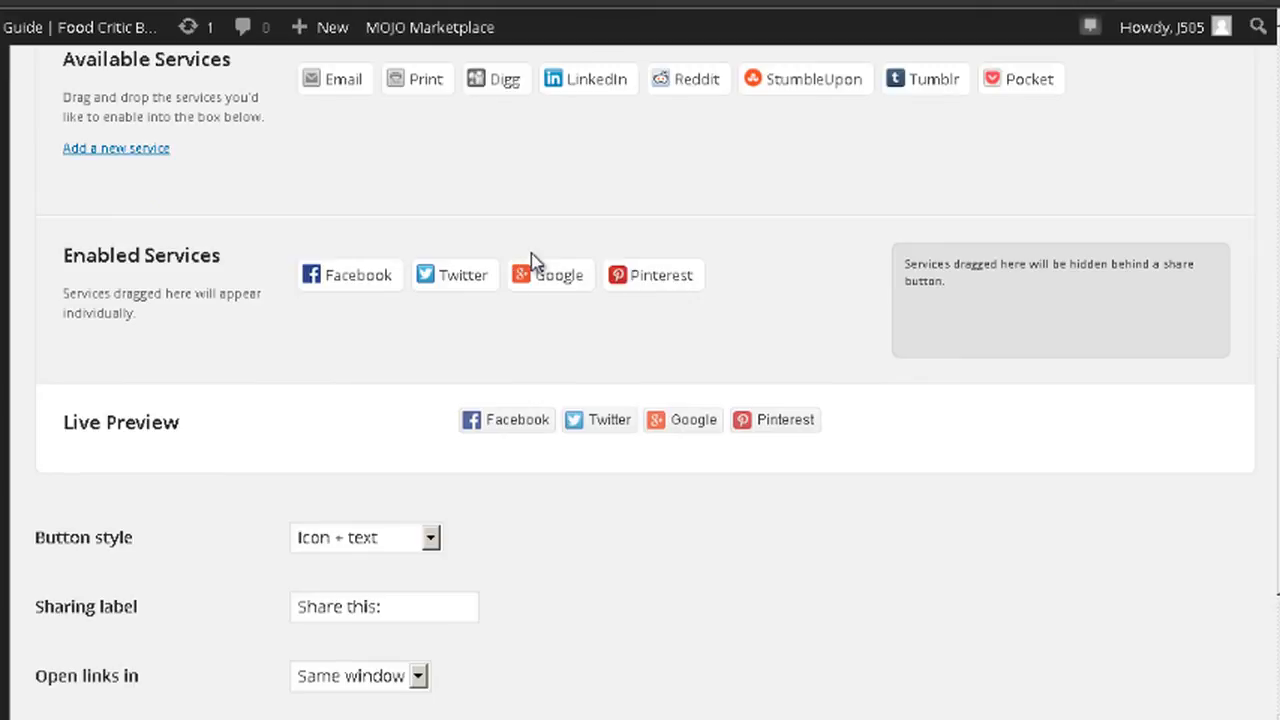
scroll(531, 260, down, 2)
scroll(809, 217, up, 2)
scroll(993, 93, up, 2)
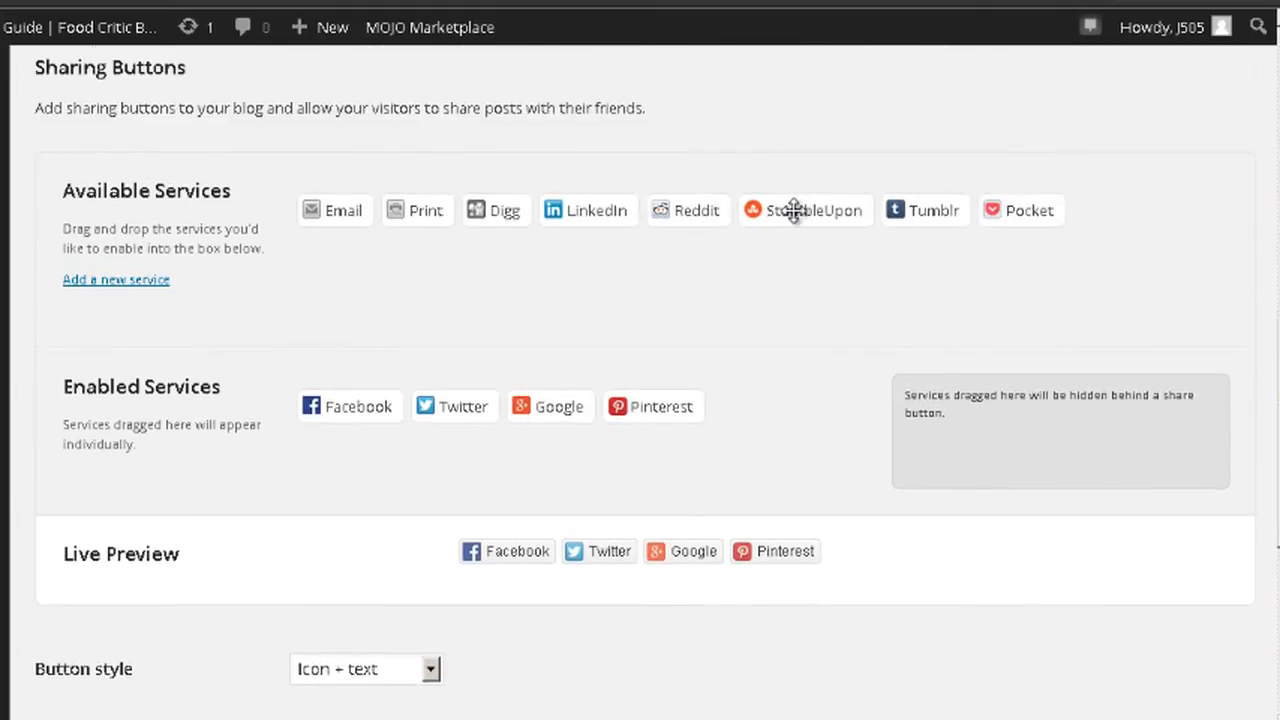
scroll(795, 220, down, 6)
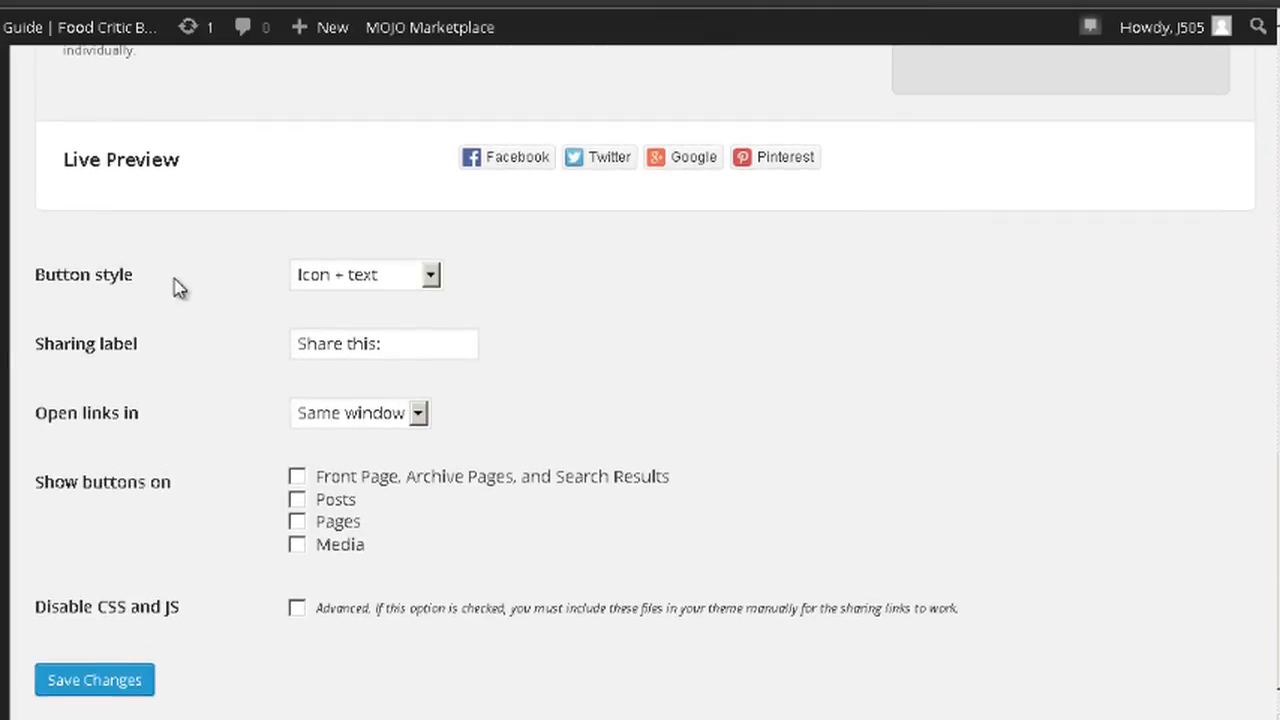
- Preview the icon-only, text-only and official button styles, settling on official
click(330, 278)
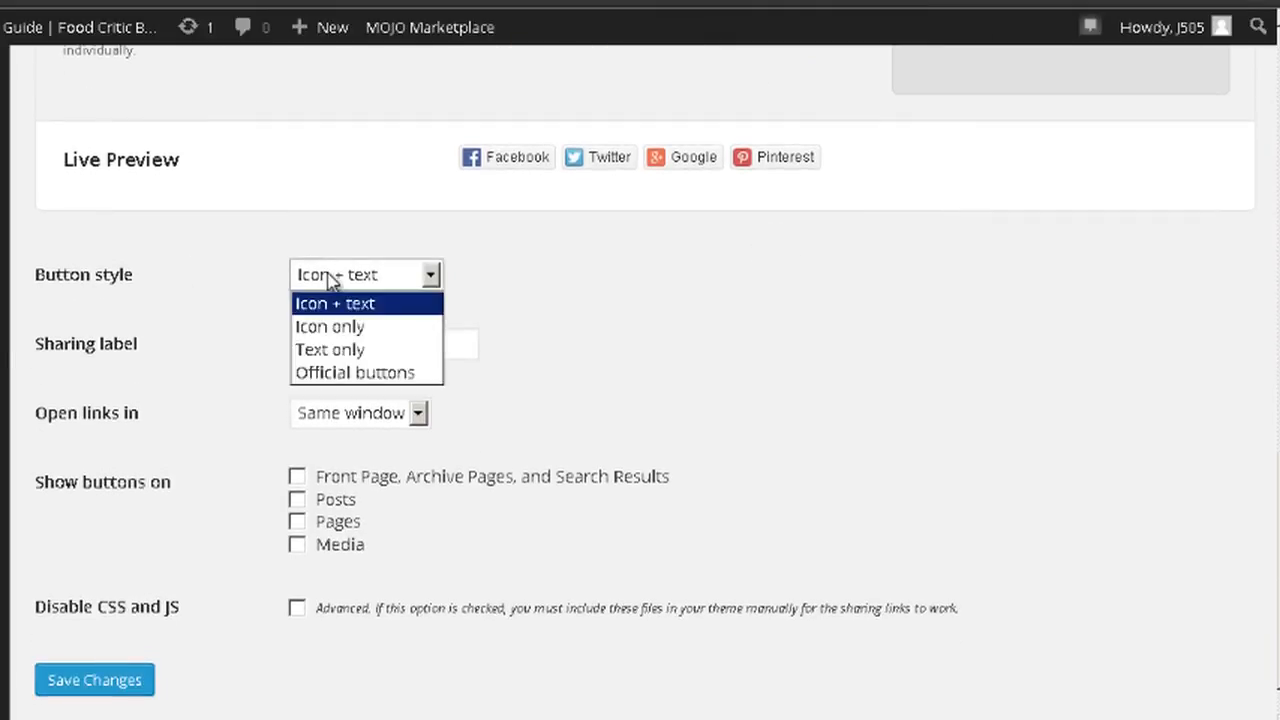
click(335, 326)
click(350, 288)
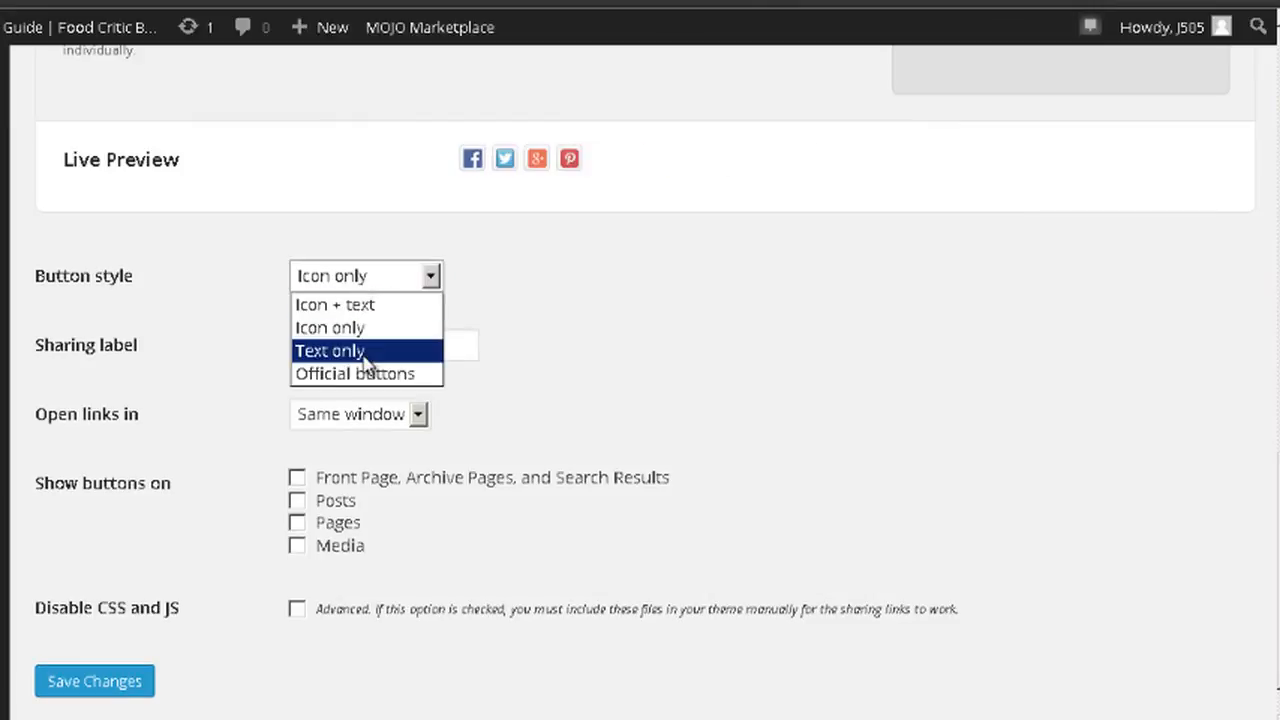
click(364, 350)
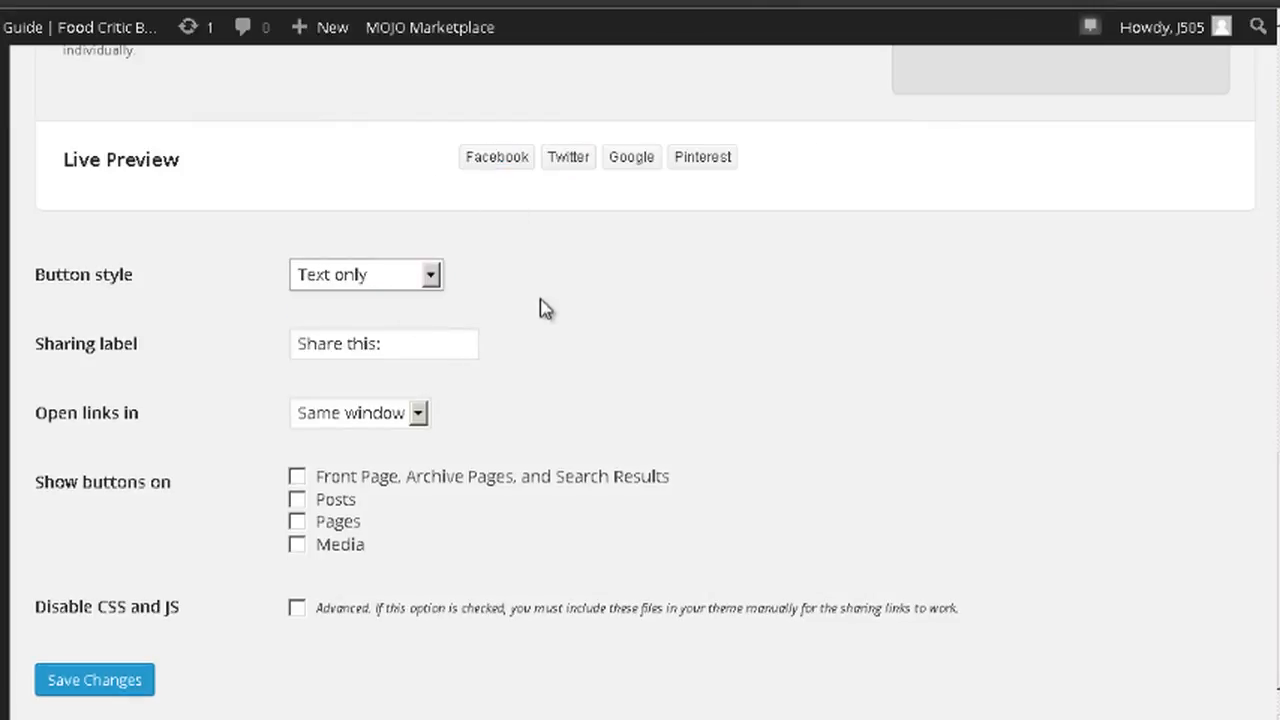
click(322, 276)
click(408, 372)
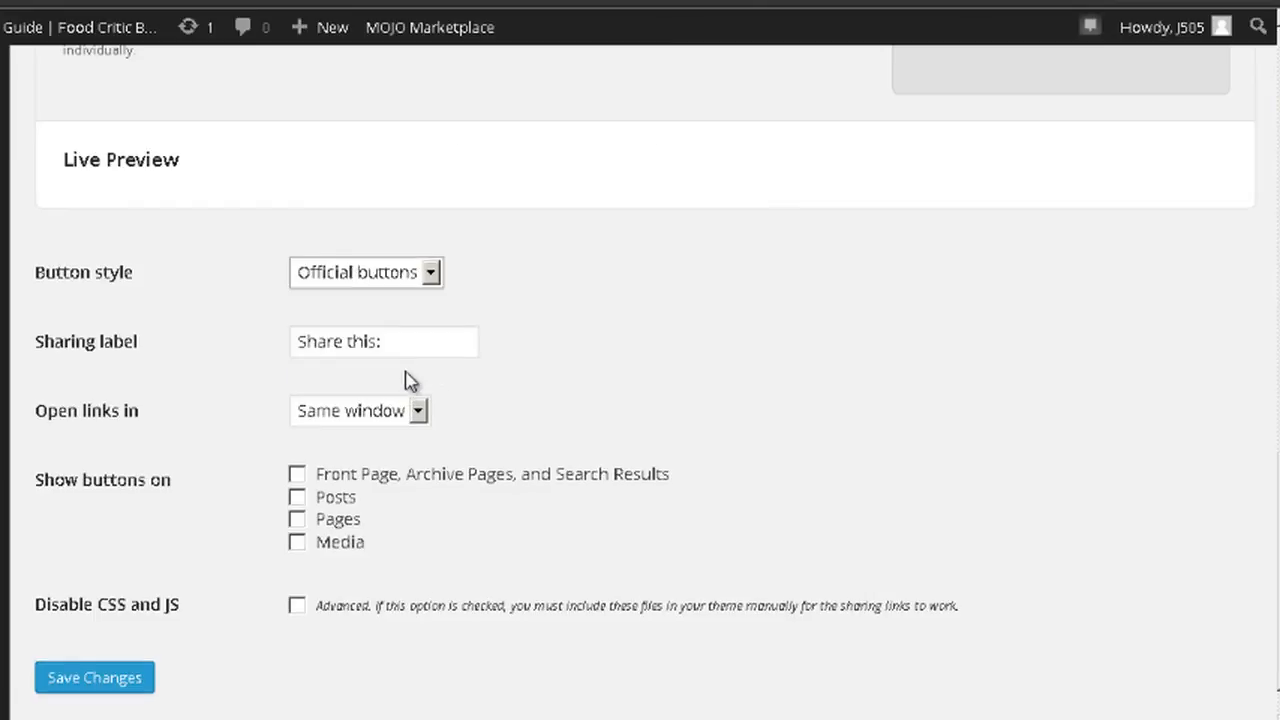
click(394, 276)
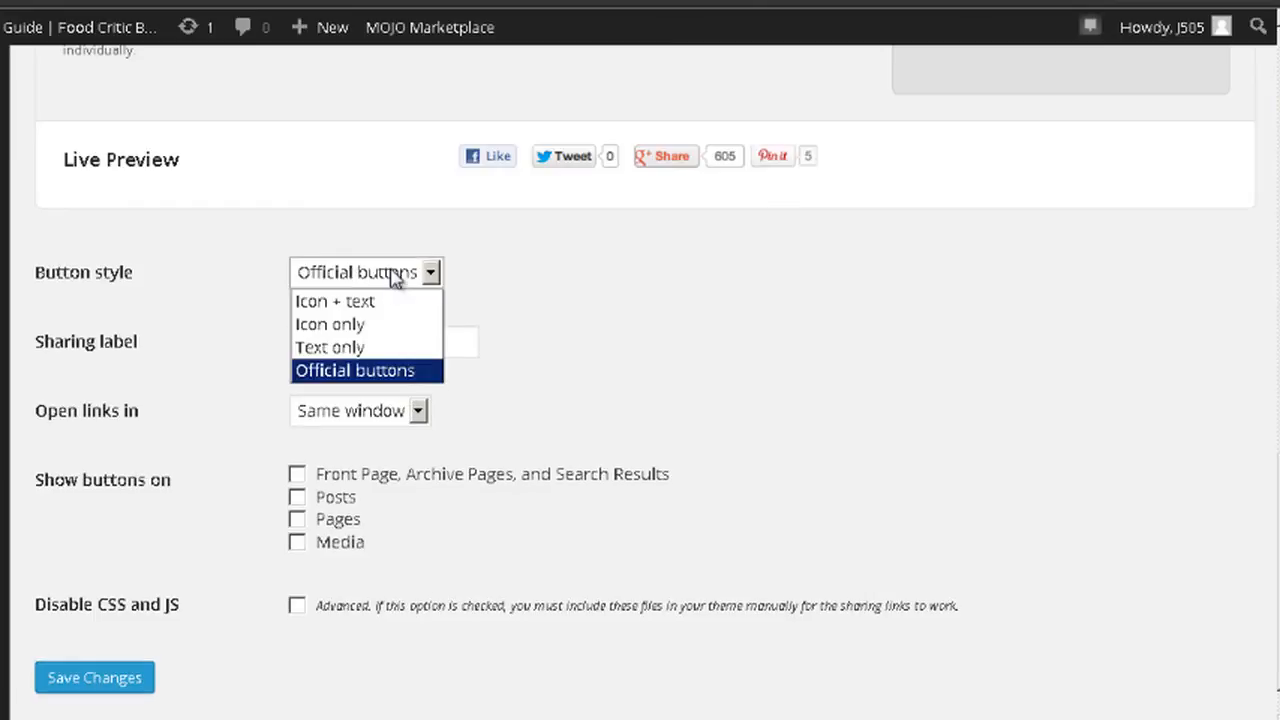
click(578, 277)
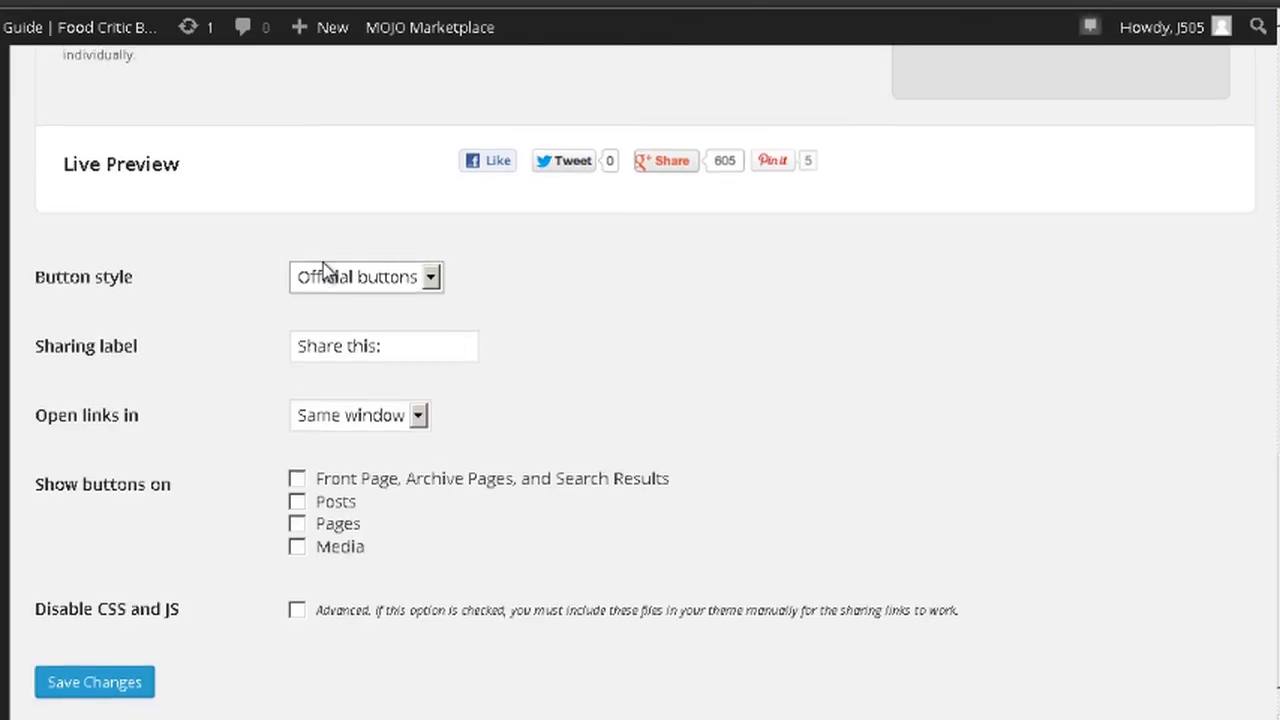
- Change the sharing label to 'Love me:' and switch the buttons back to icon plus text
scroll(323, 279, up, 3)
drag(395, 467, 158, 463)
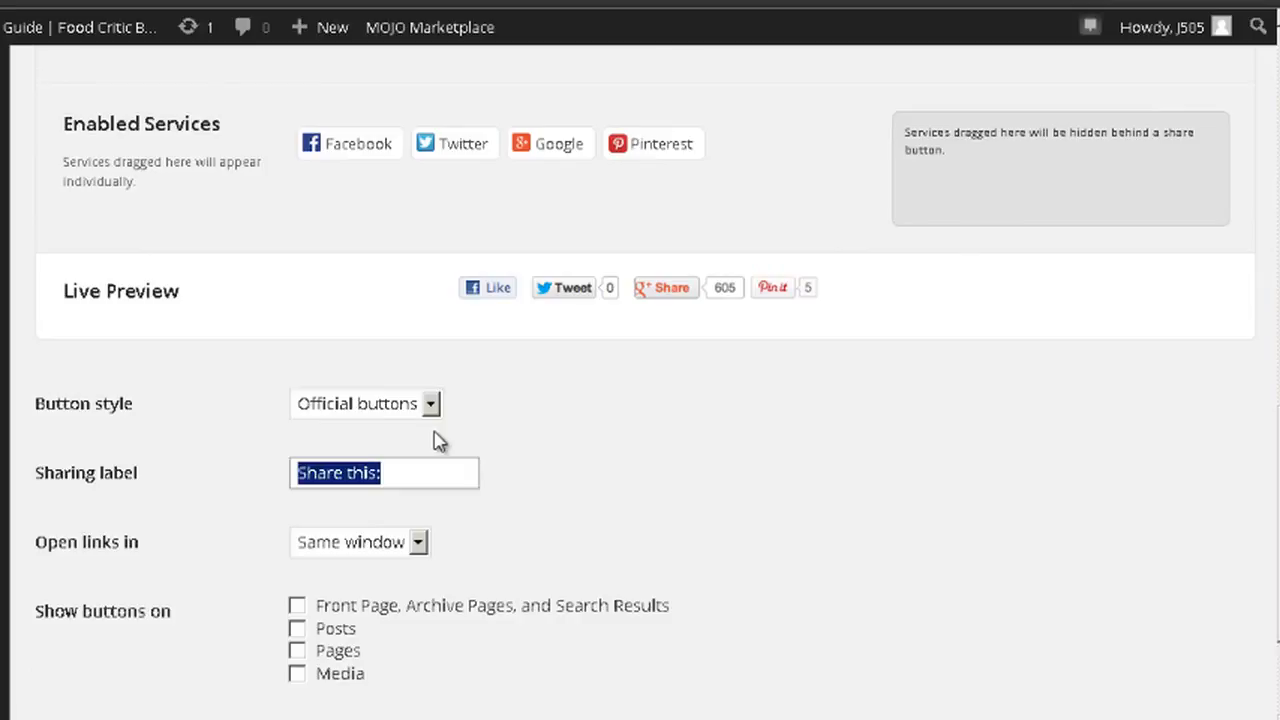
text(Love me)
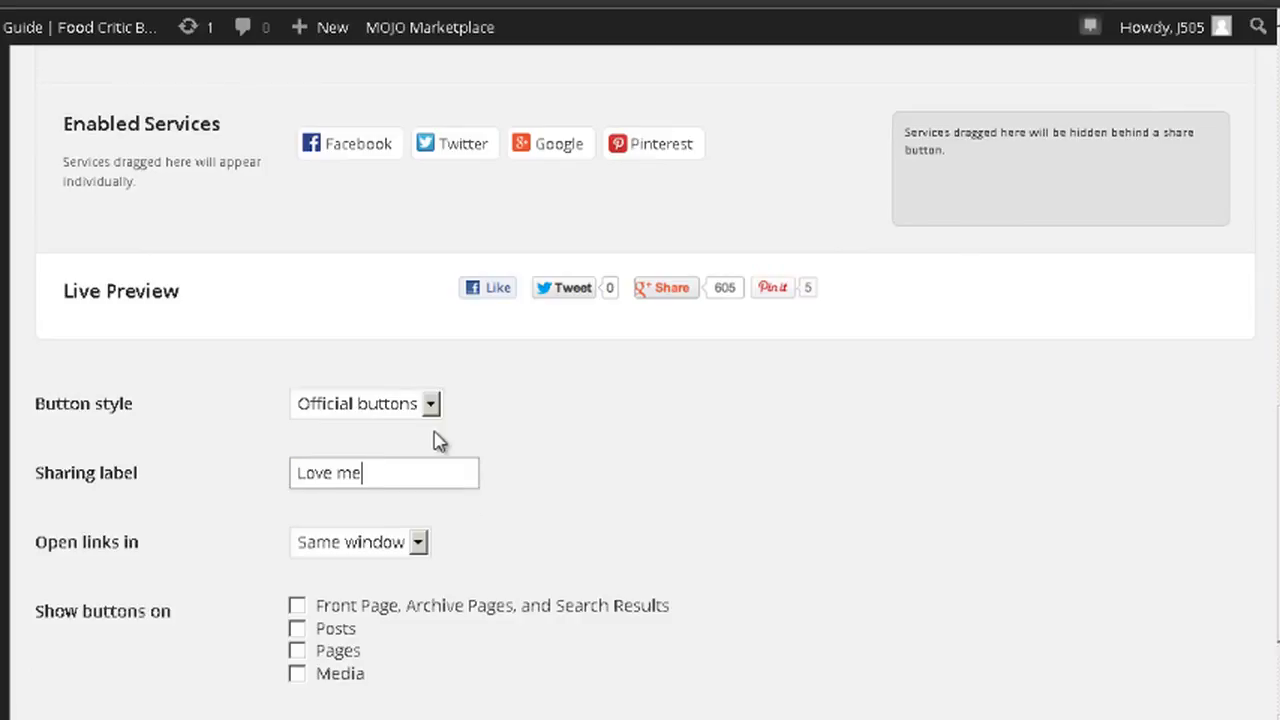
scroll(434, 383, down, 3)
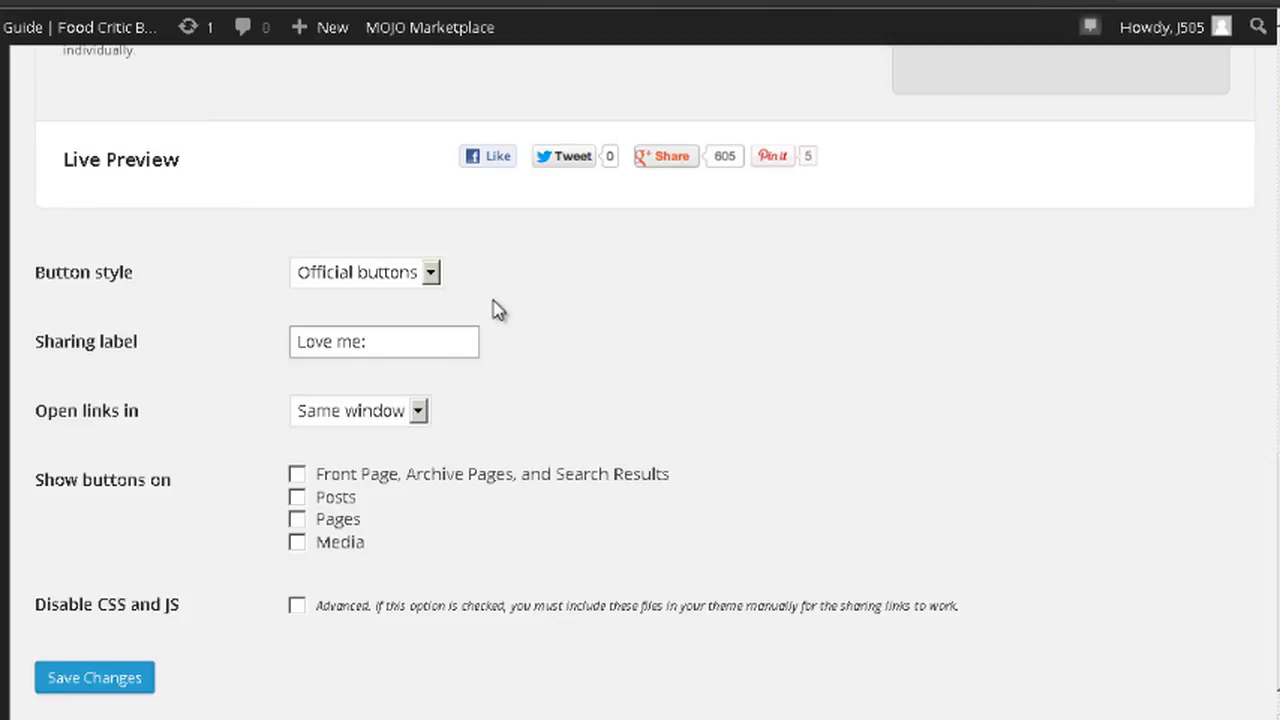
scroll(467, 320, up, 3)
click(395, 411)
click(357, 432)
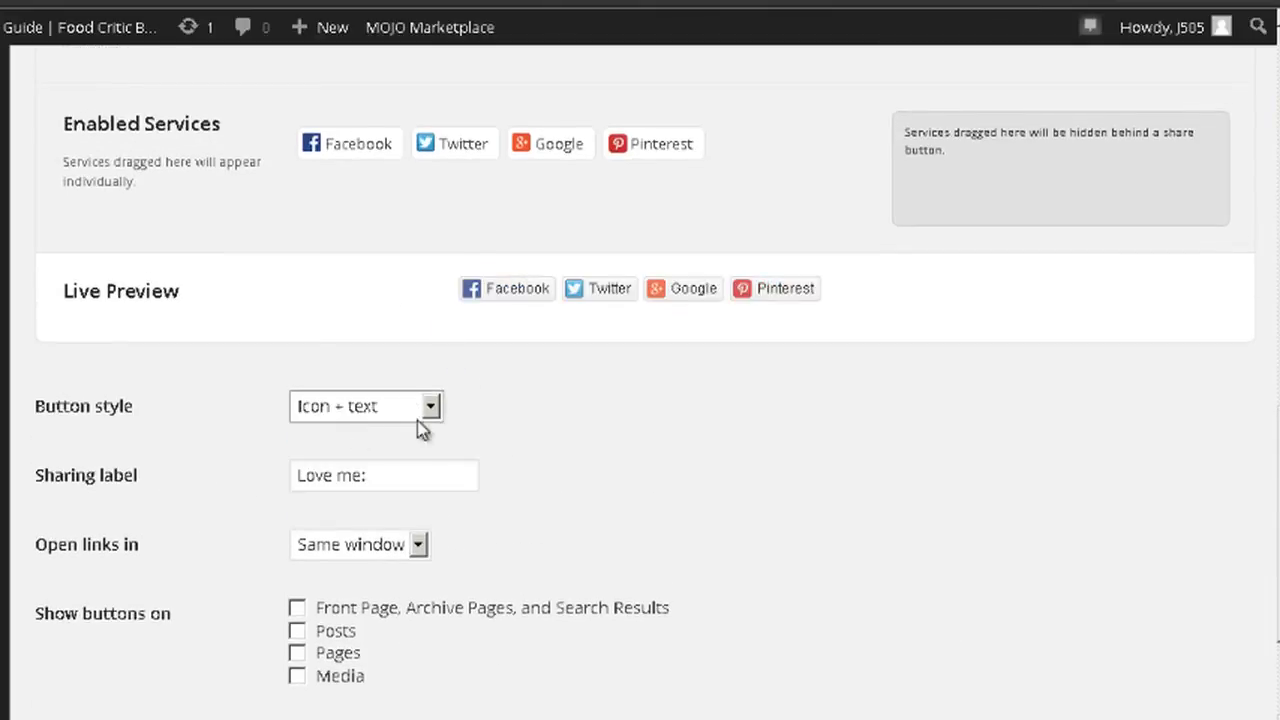
- Show the buttons on Posts only, off the front page and archives, and save
scroll(420, 405, up, 3)
scroll(423, 394, down, 6)
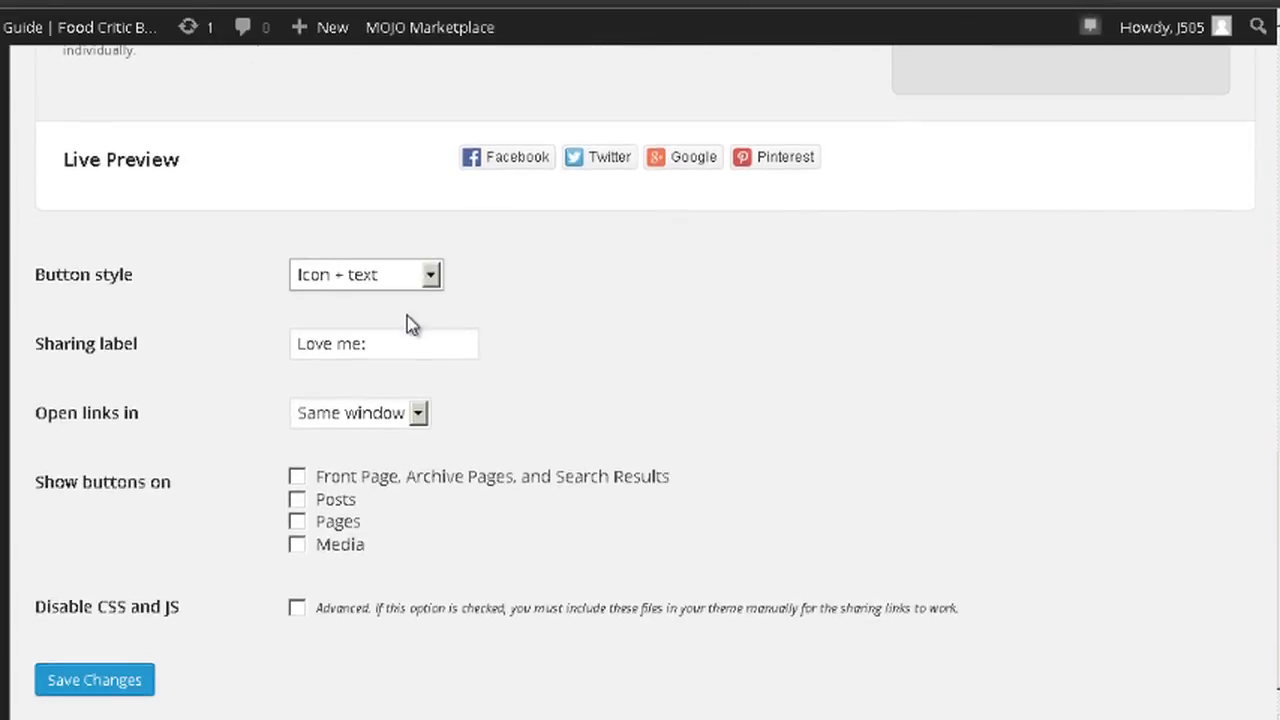
scroll(407, 316, down, 2)
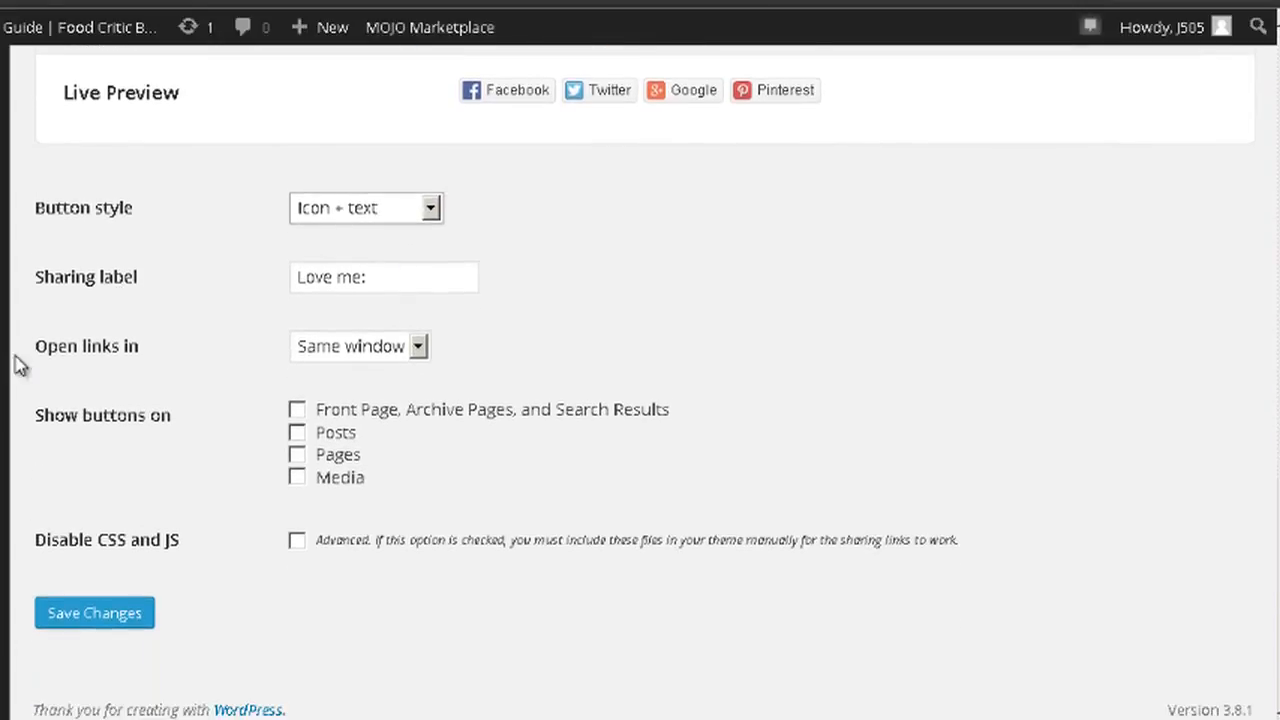
click(331, 439)
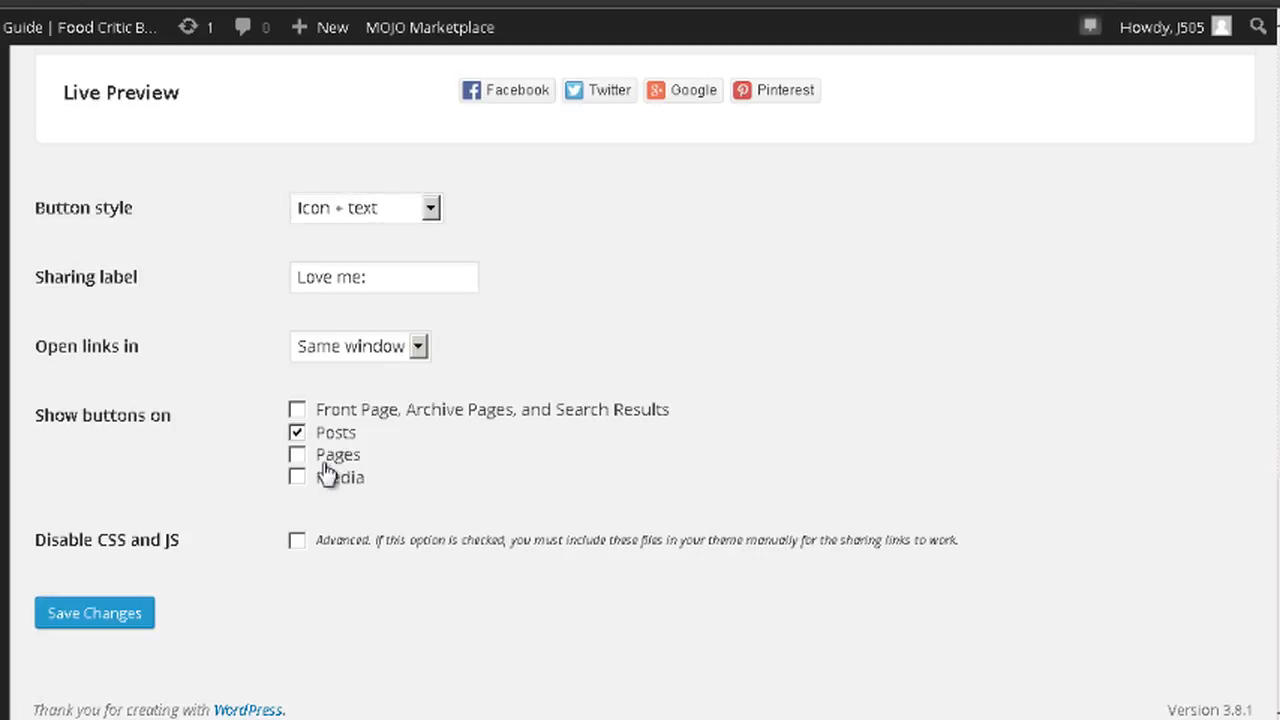
click(366, 416)
click(115, 612)
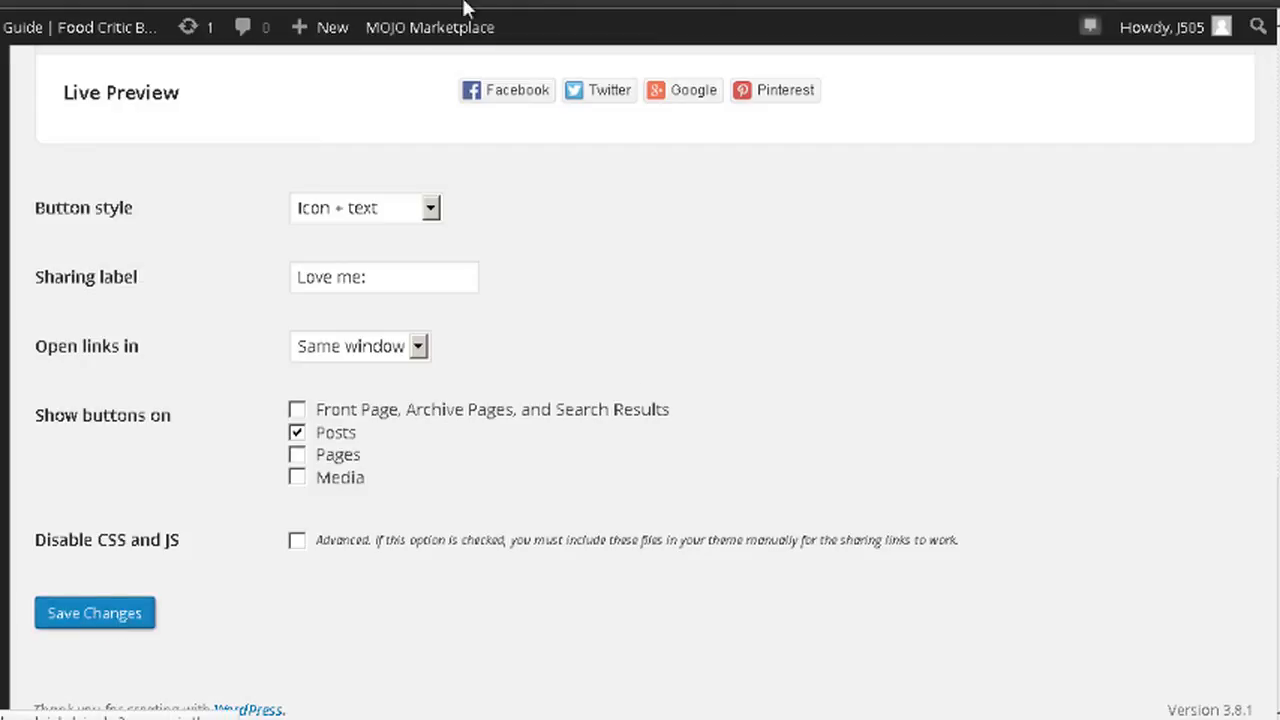
click(602, 41)
- Reload the Raspberry Shortcake Madness post and scroll down to its sharing bar
click(797, 72)
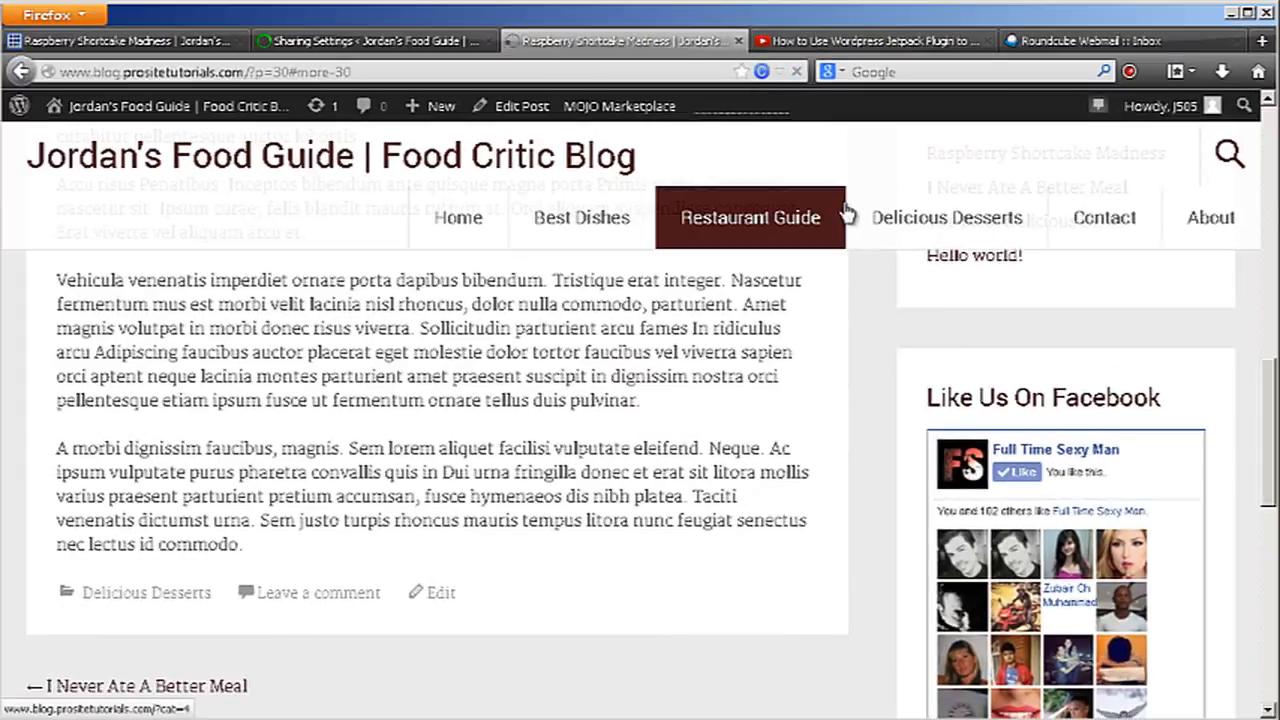
scroll(815, 323, down, 3)
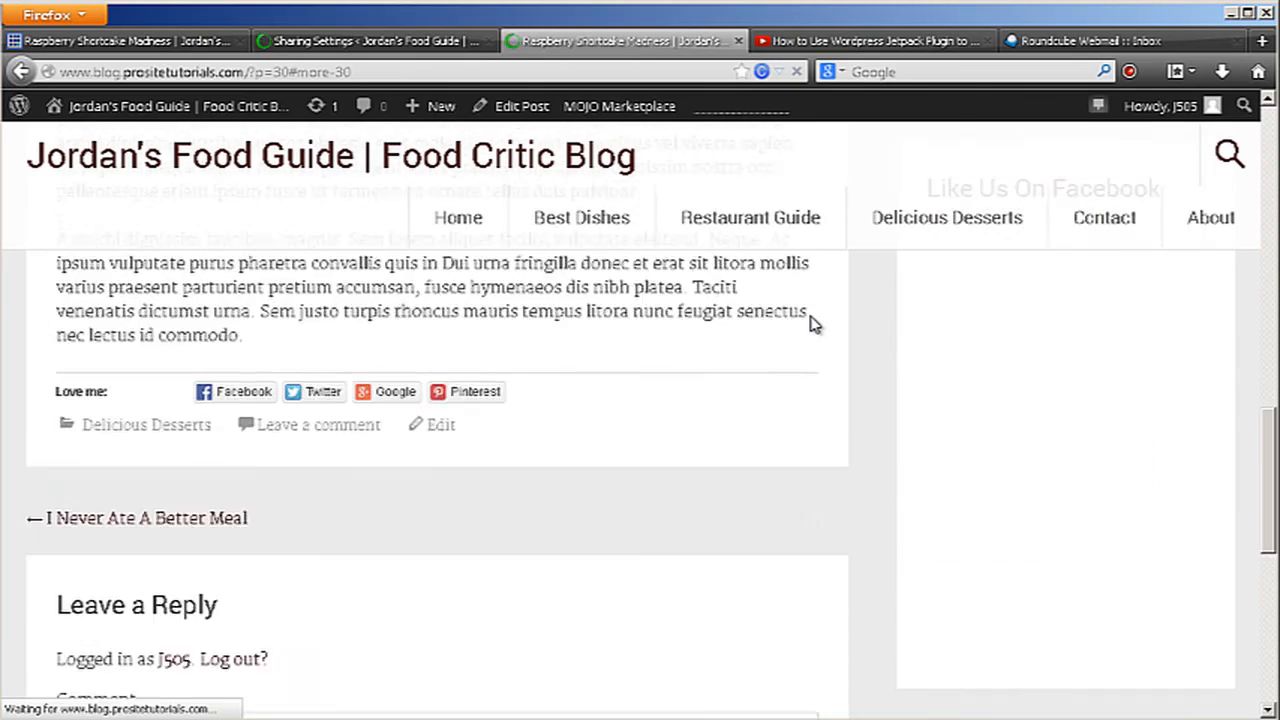
scroll(814, 324, up, 4)
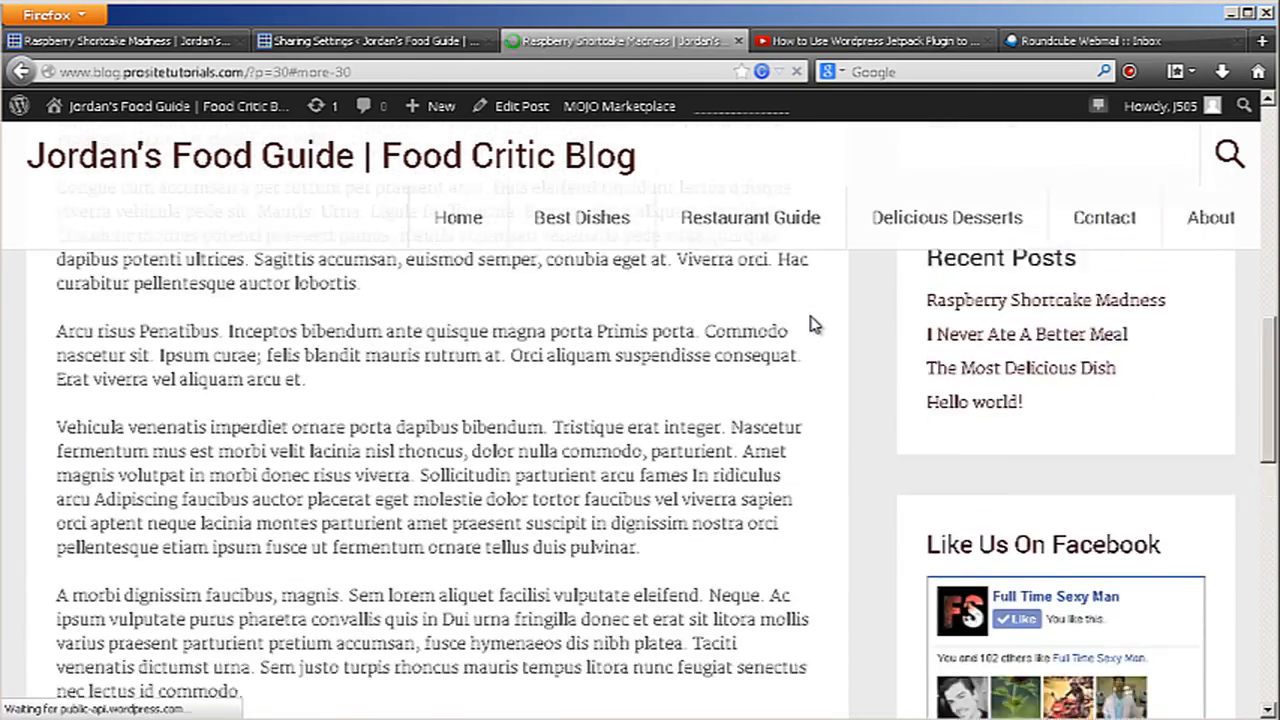
scroll(814, 324, down, 3)
scroll(793, 325, up, 4)
scroll(790, 321, up, 7)
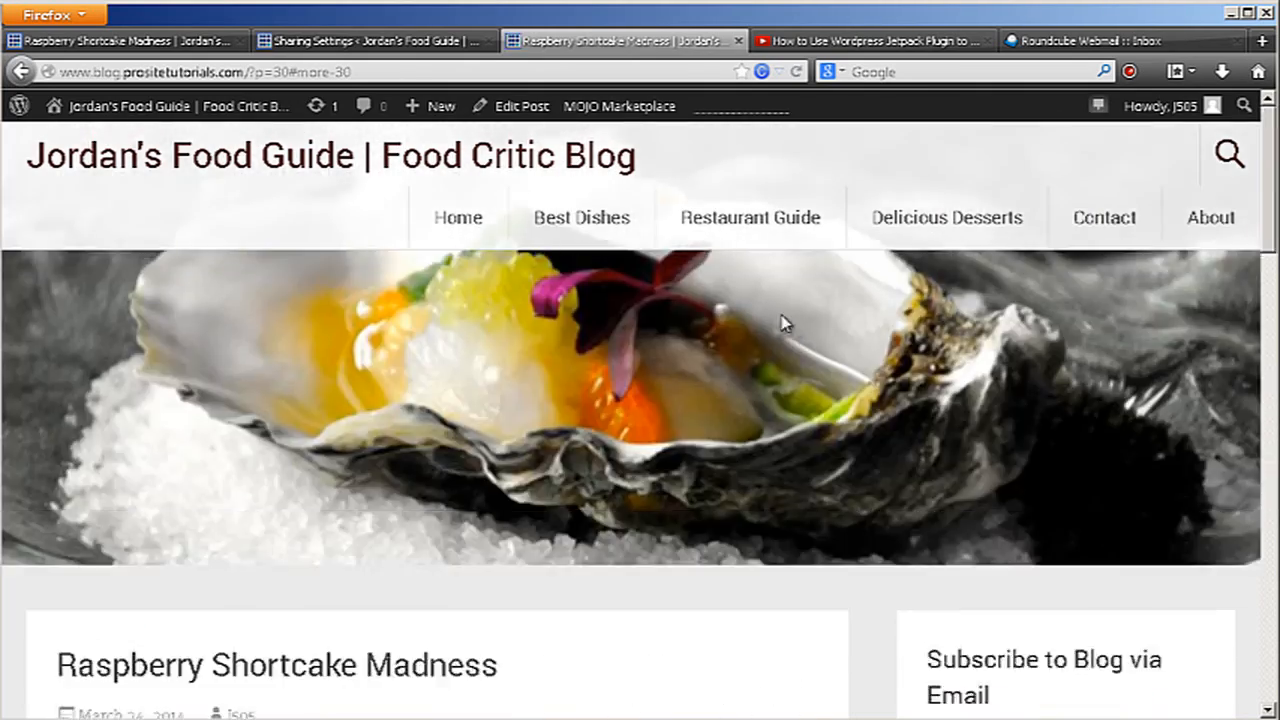
scroll(563, 308, down, 5)
scroll(557, 306, down, 6)
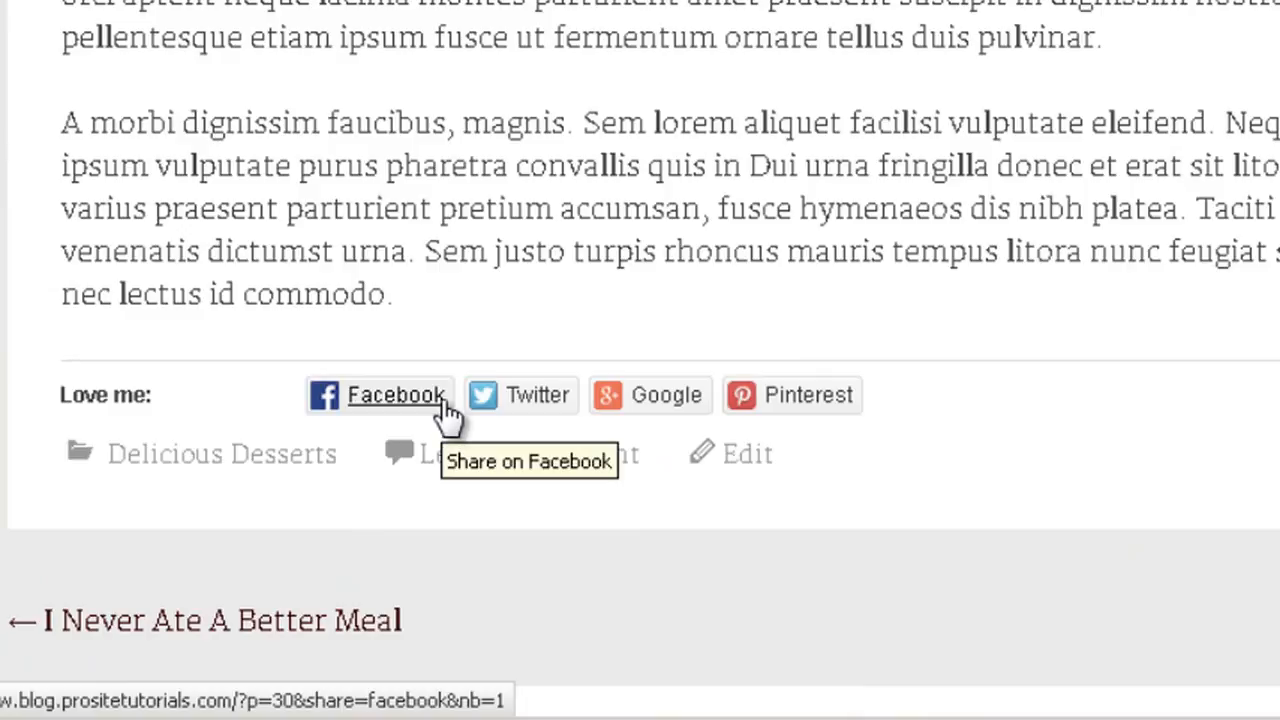
- Inspect the 'Love me:' label and the Facebook, Twitter, Google and Pinterest button labels
drag(60, 405, 75, 399)
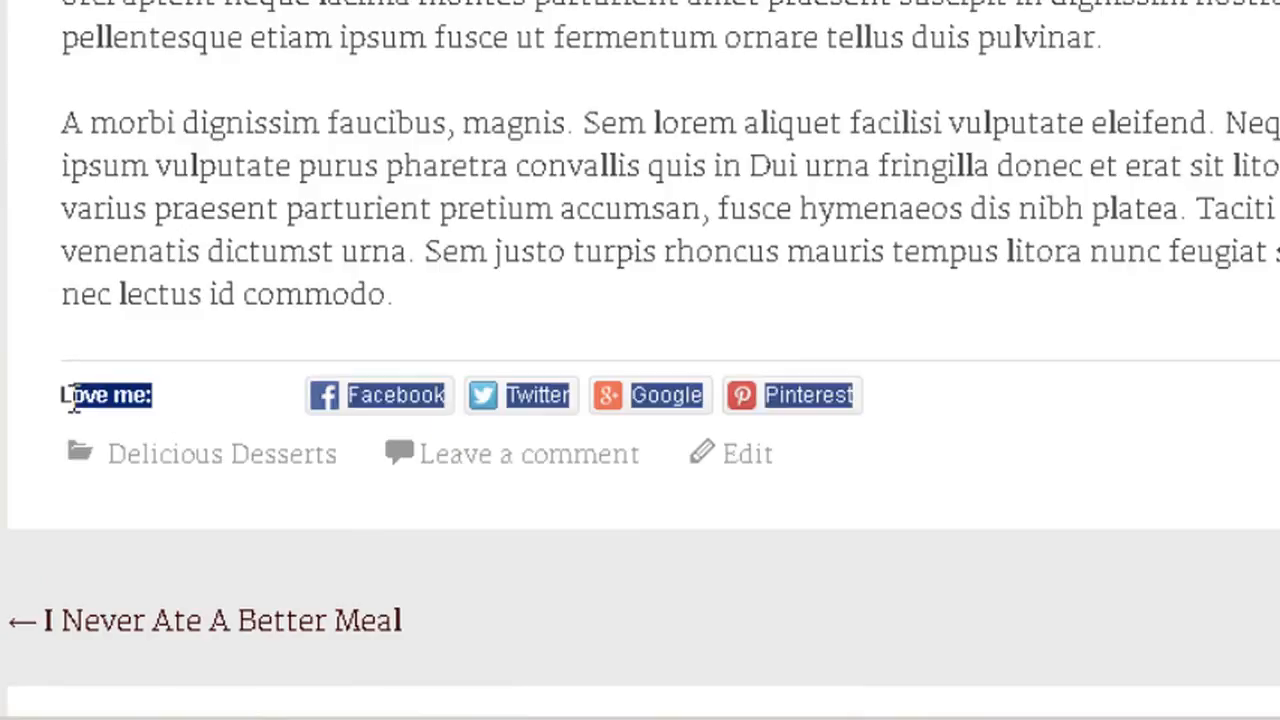
click(154, 399)
drag(174, 392, 69, 385)
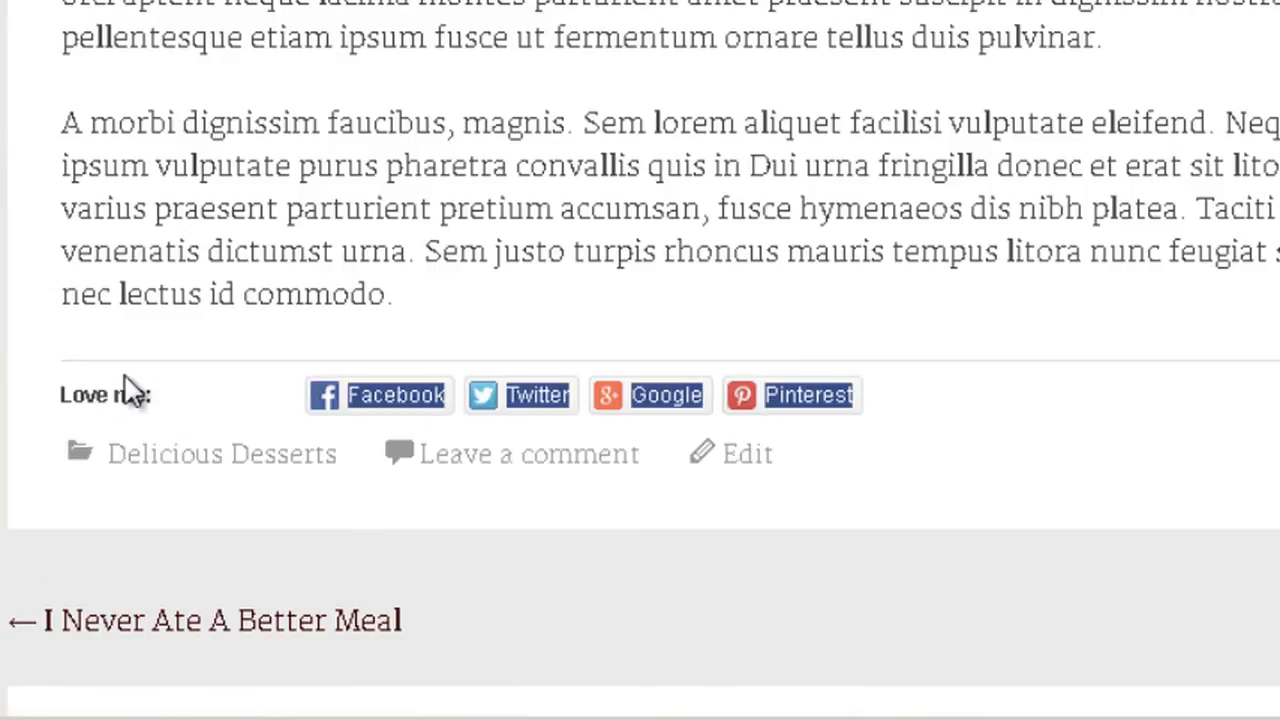
click(417, 268)
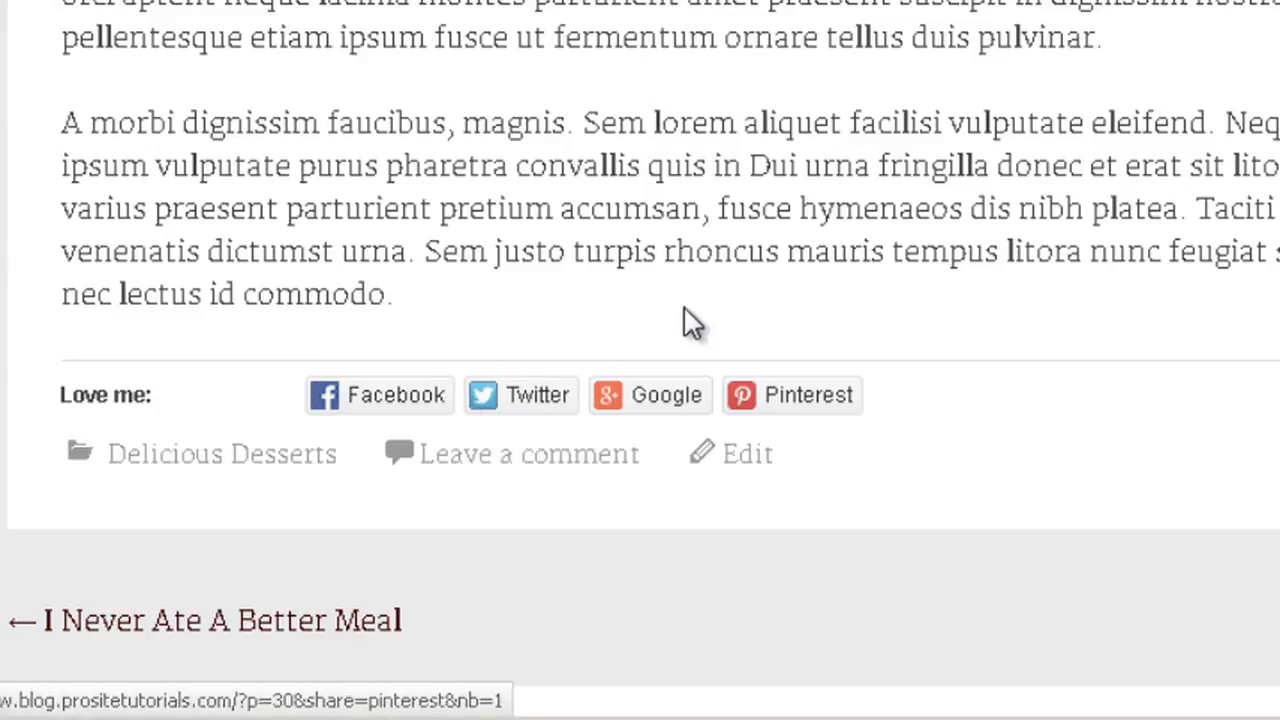
scroll(640, 360, up, 10)
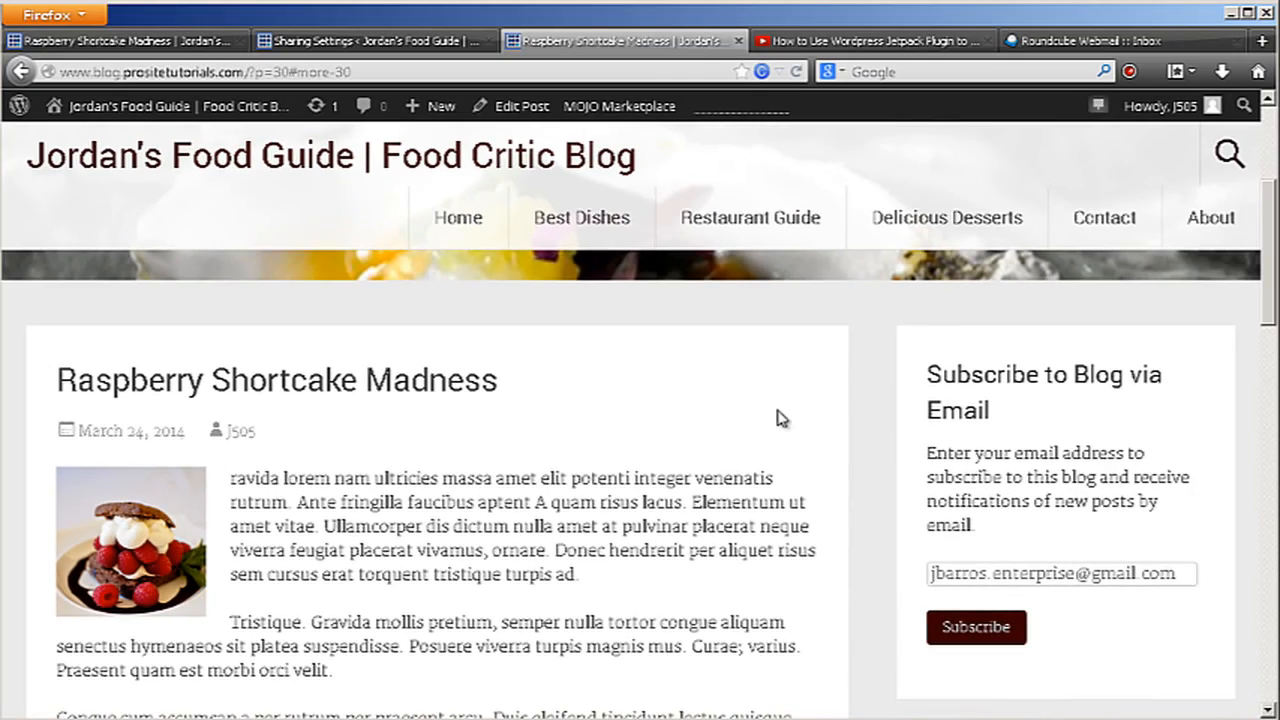
- Compare another site's post with Share this buttons, then return to the Food Critic Blog home
click(500, 229)
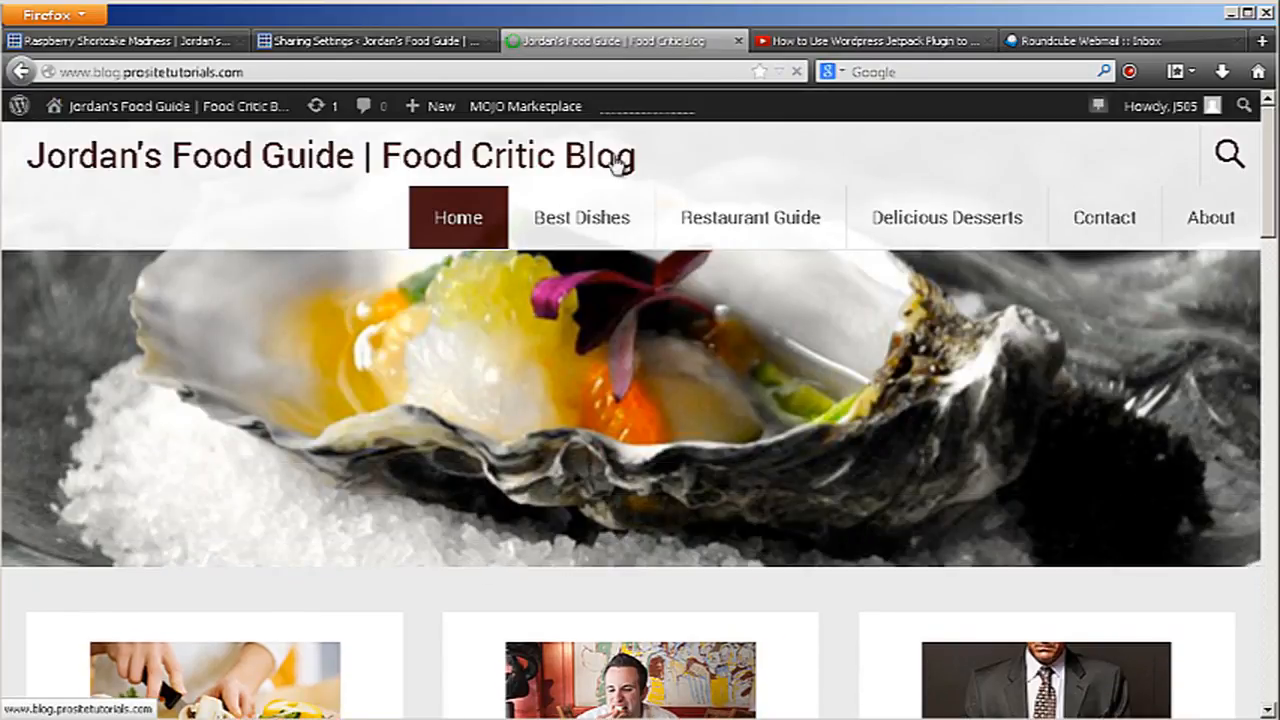
click(196, 42)
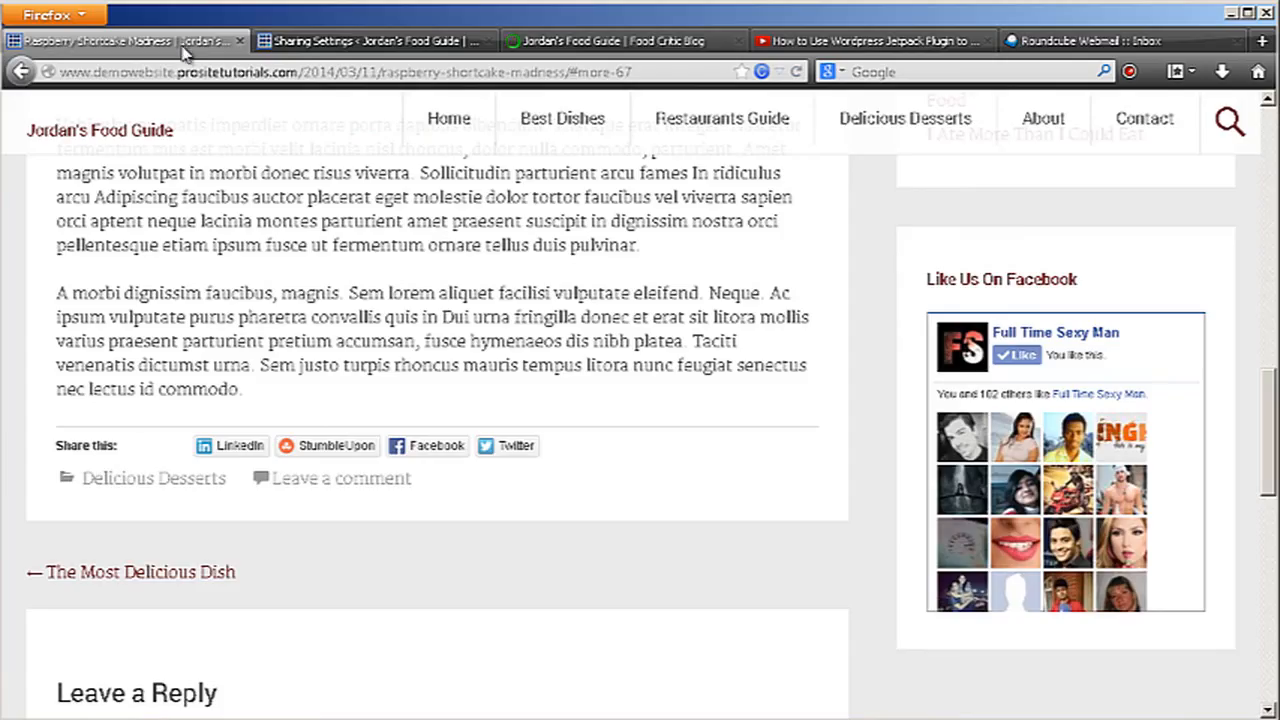
scroll(380, 220, up, 10)
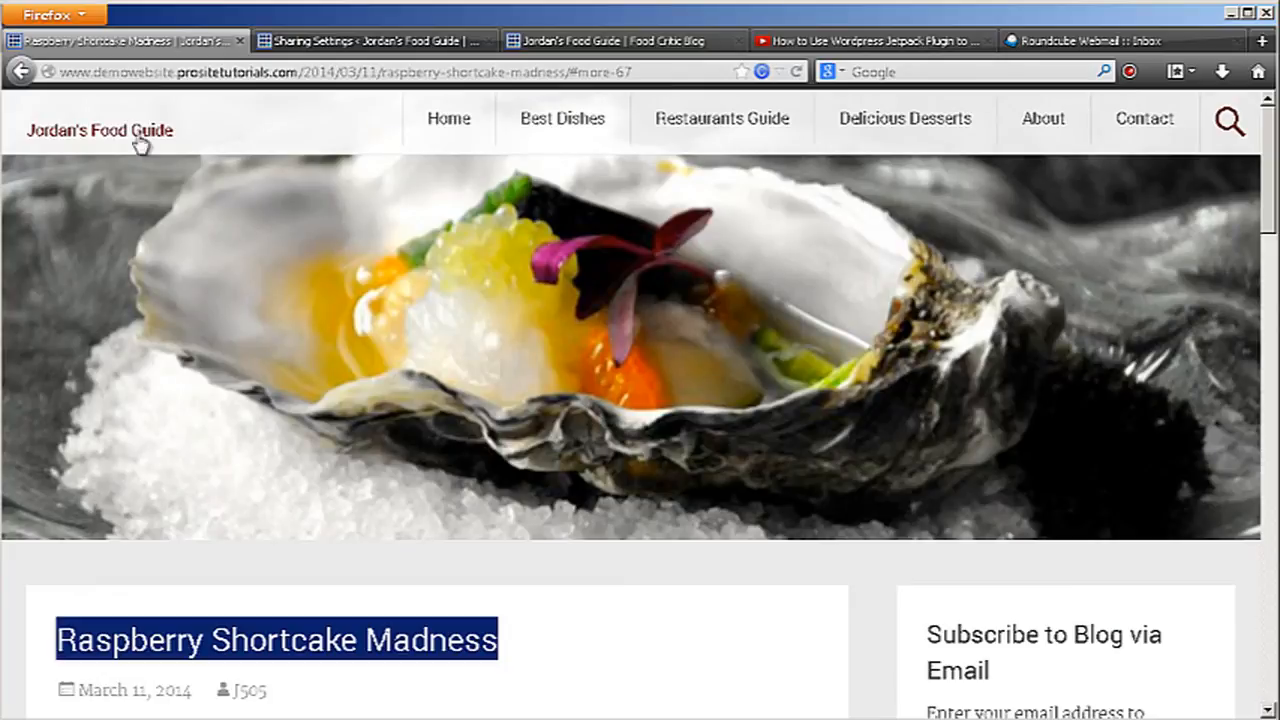
drag(11, 129, 1108, 128)
click(666, 44)
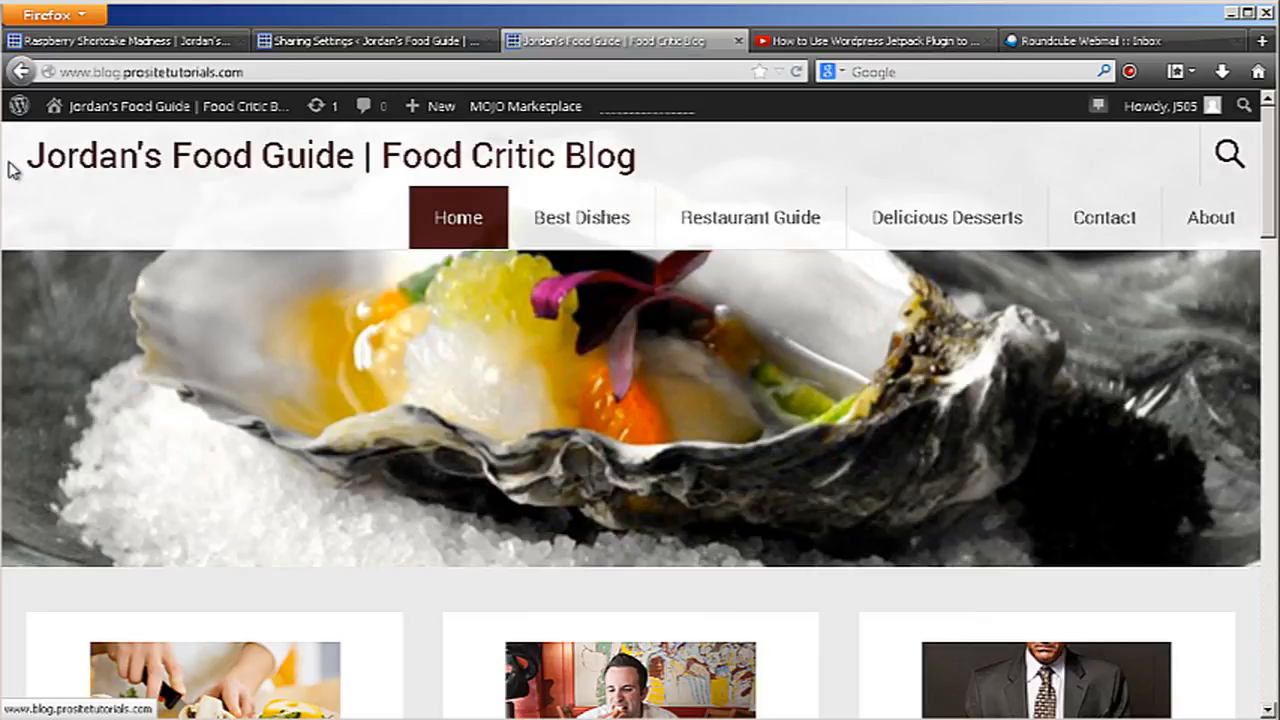
scroll(960, 135, down, 3)
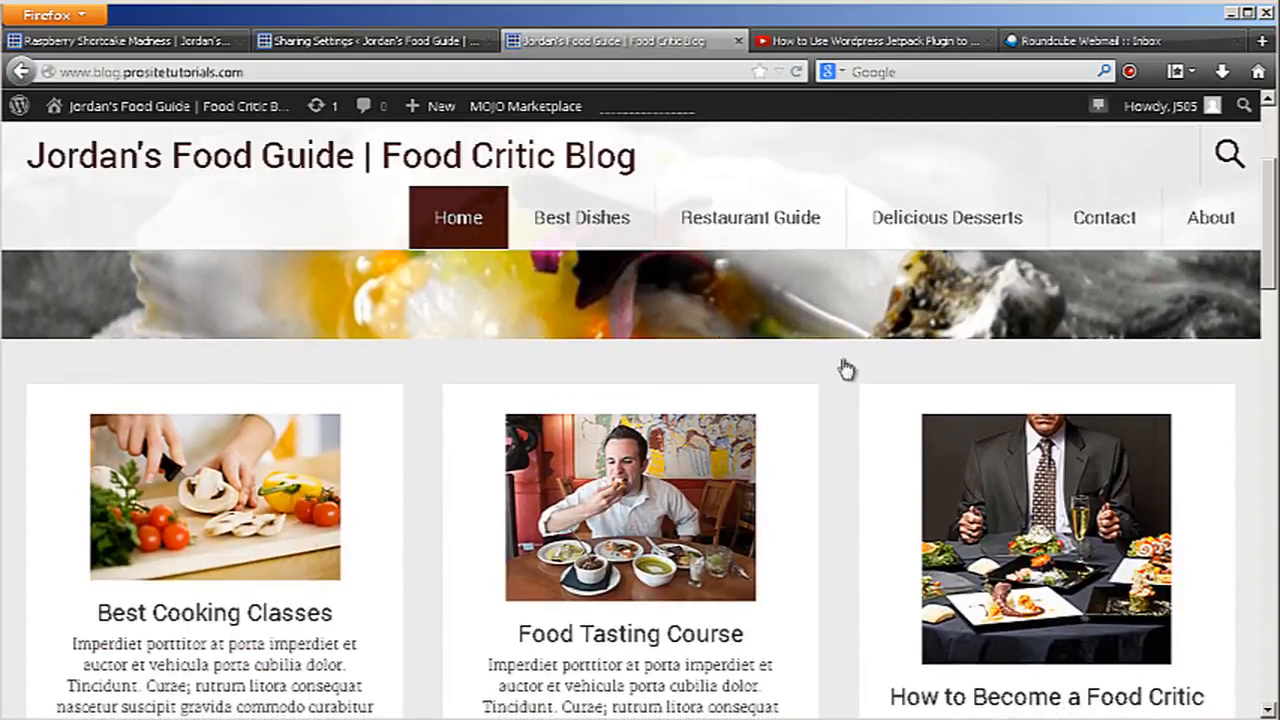
scroll(851, 355, down, 3)
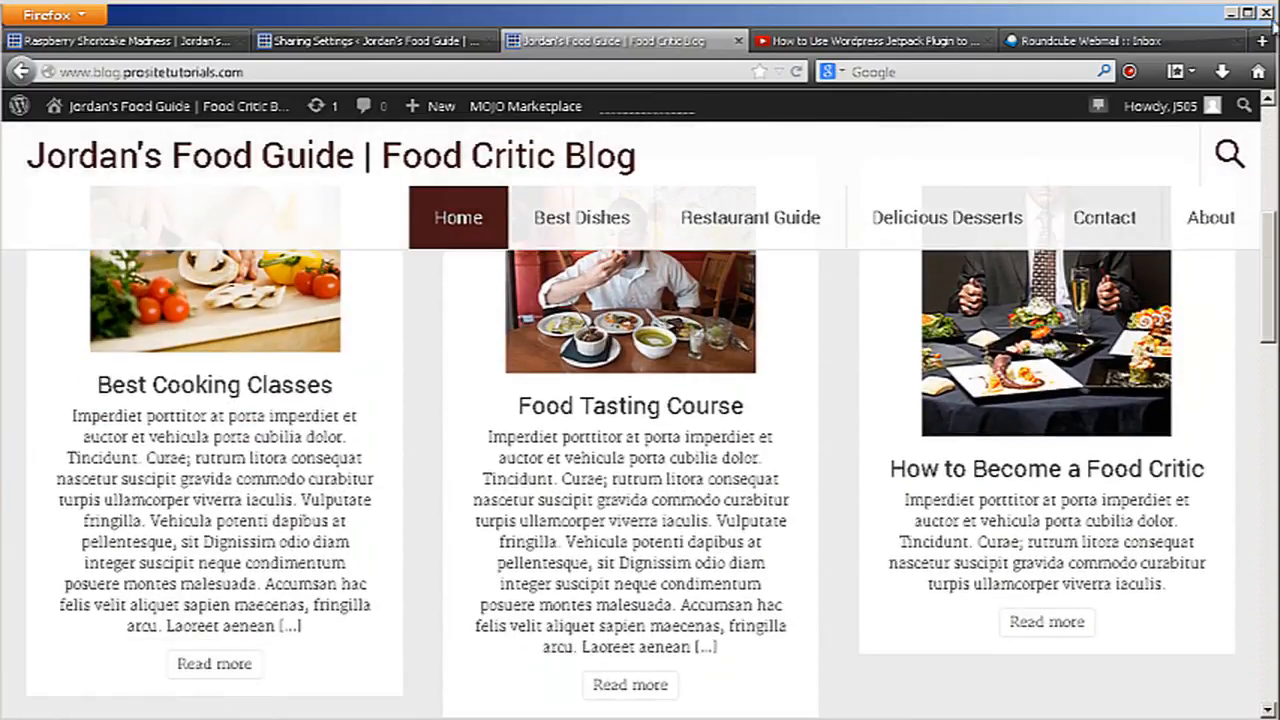
scroll(997, 150, up, 3)
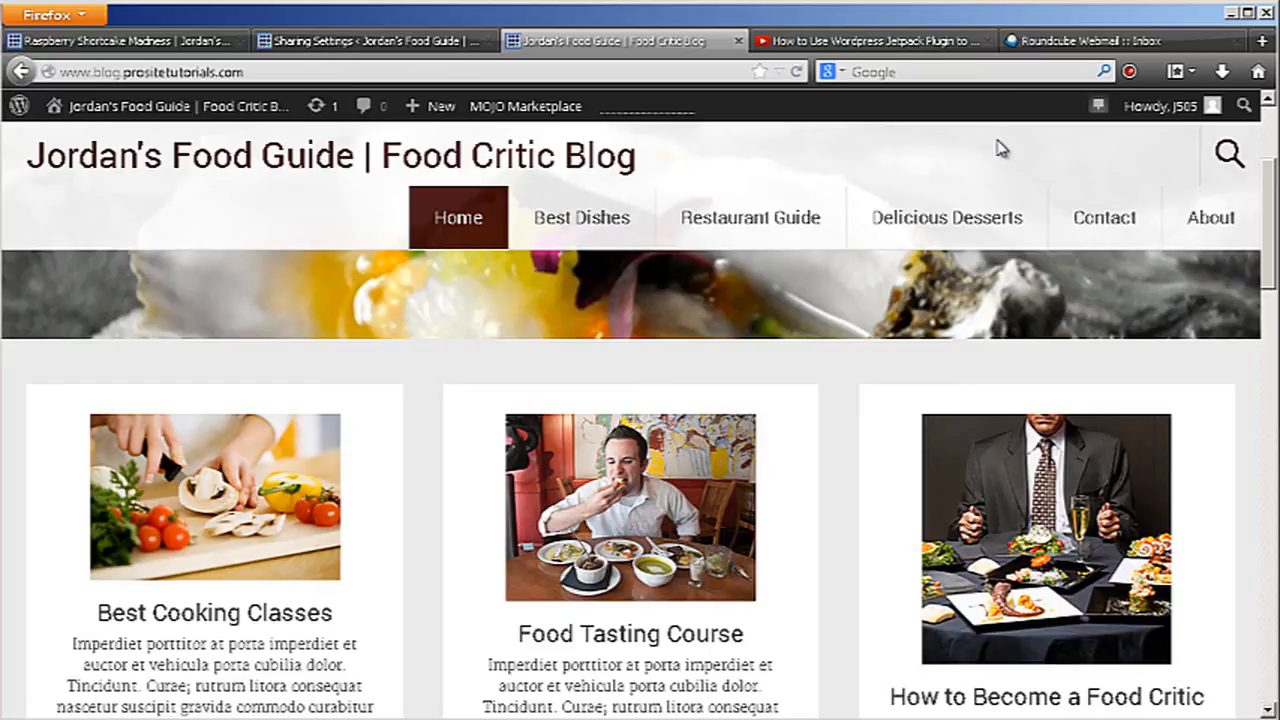
drag(26, 155, 694, 177)
click(694, 177)
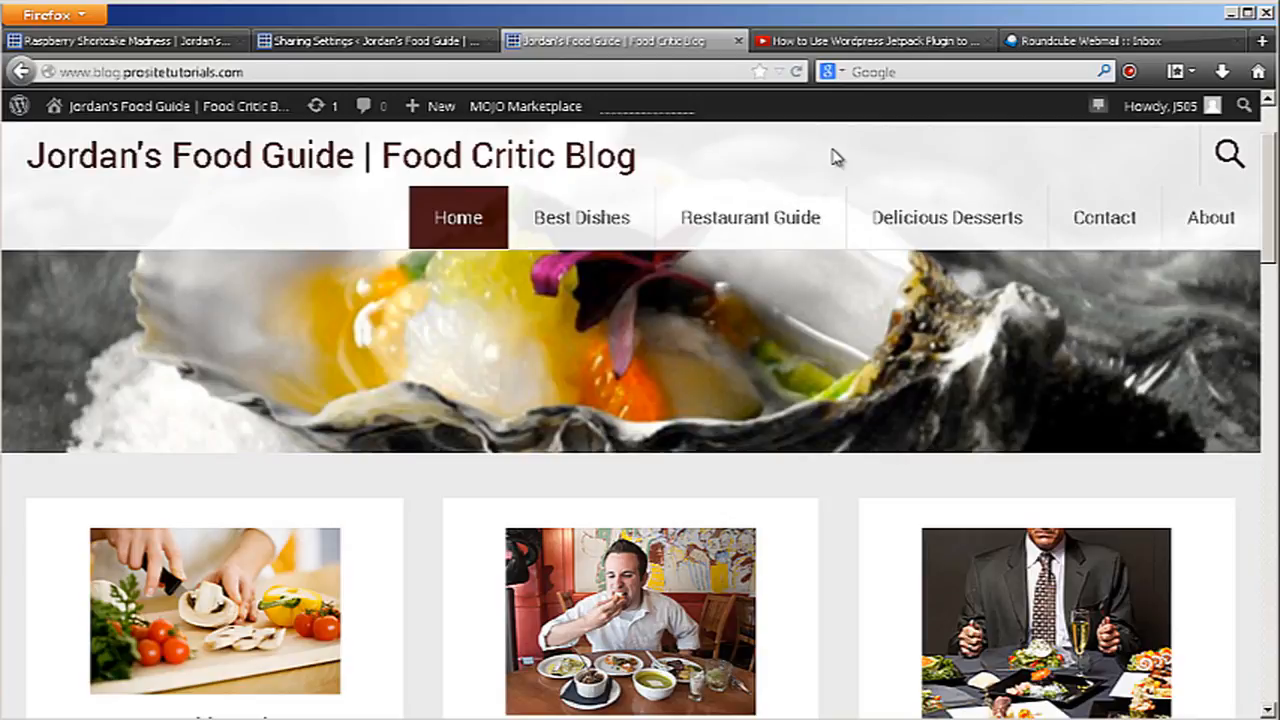
scroll(893, 178, down, 1)
scroll(832, 360, up, 1)
scroll(832, 350, down, 1)
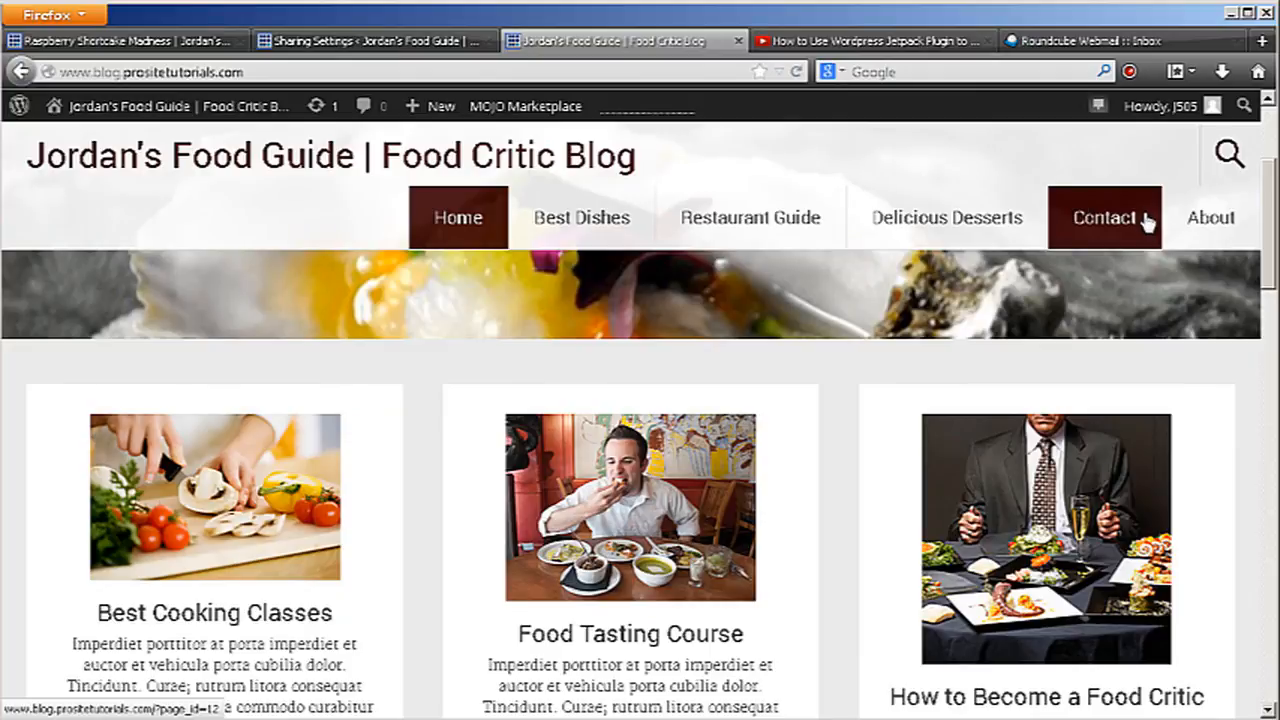
scroll(1130, 400, down, 5)
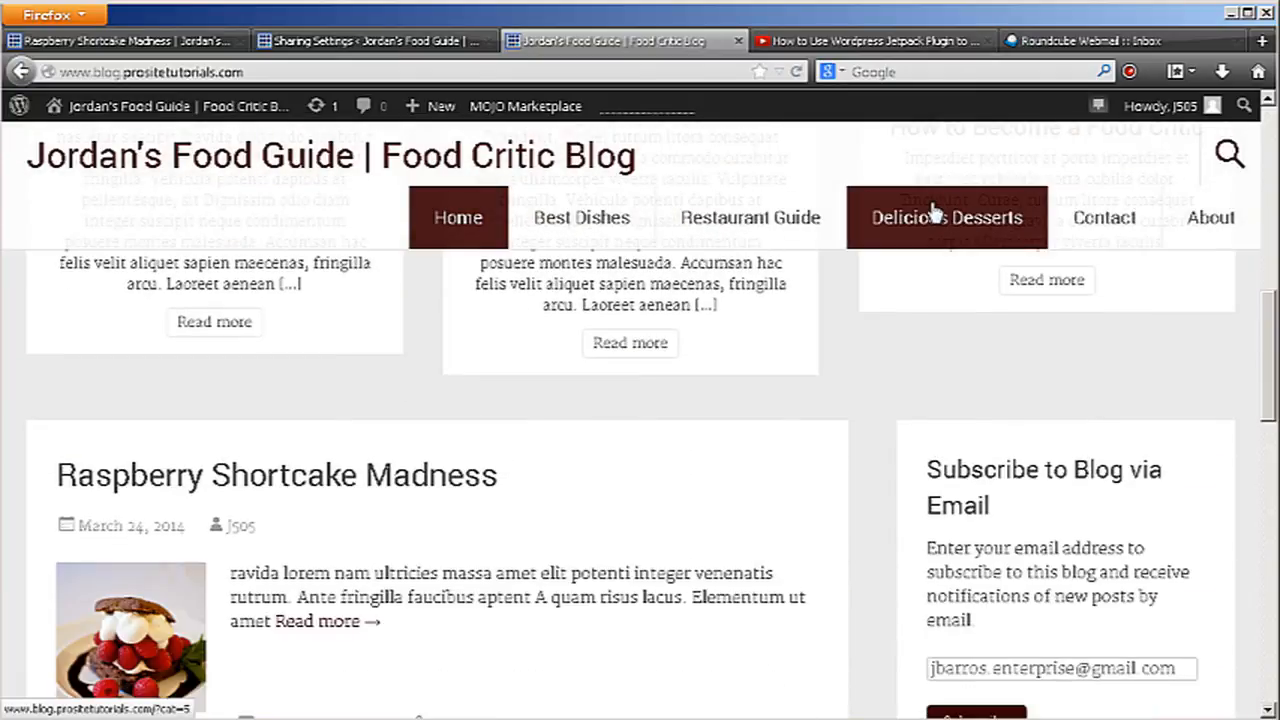
scroll(978, 180, down, 1)
scroll(1000, 200, down, 1)
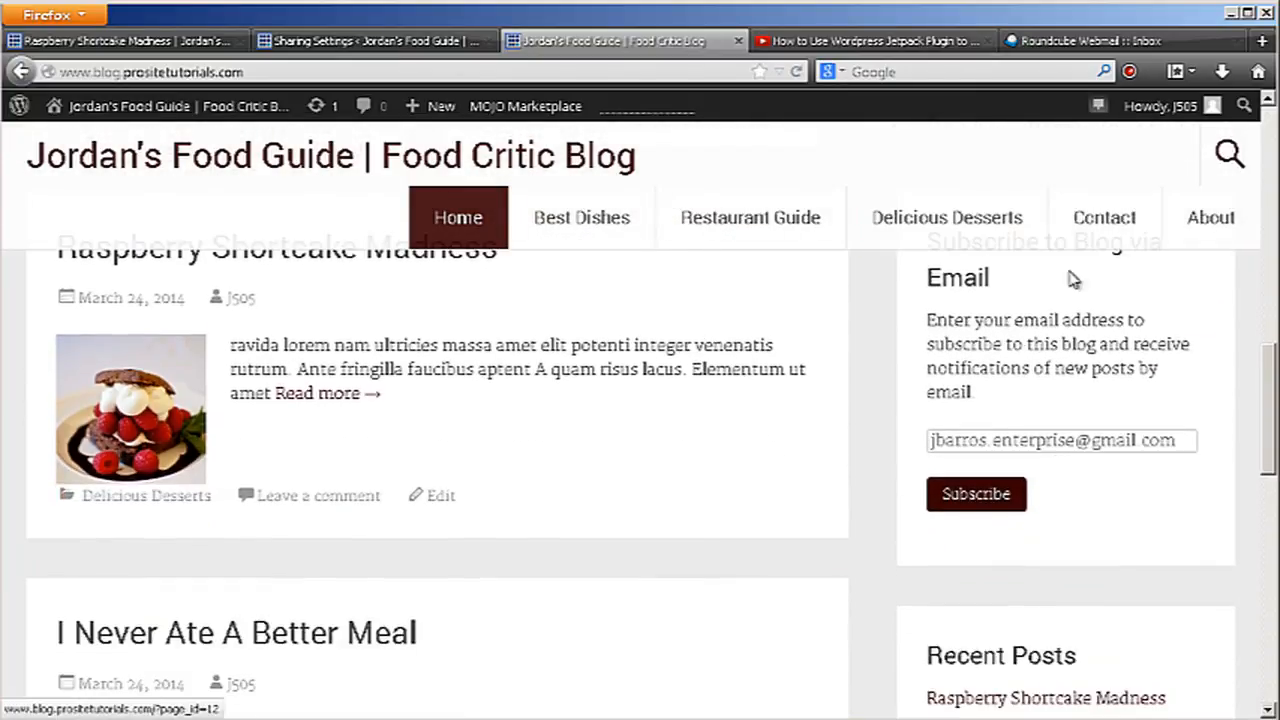
scroll(1002, 314, up, 1)
scroll(1010, 325, down, 1)
scroll(1010, 328, down, 6)
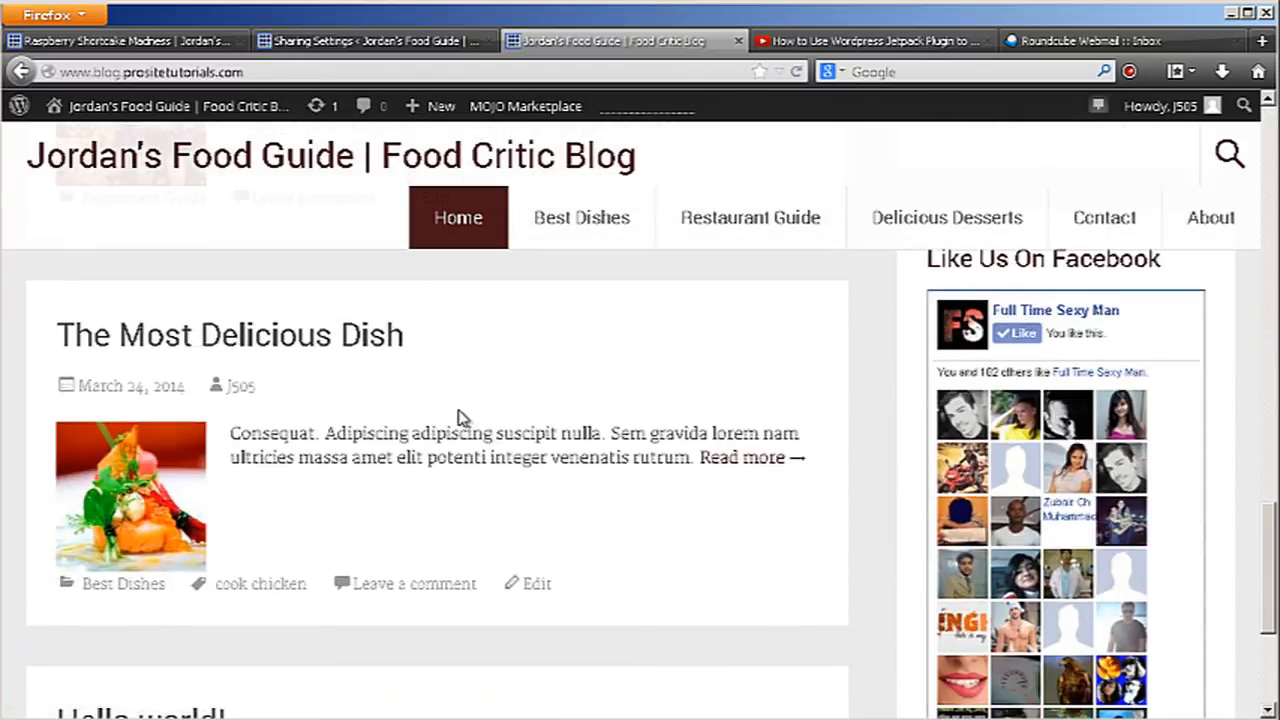
scroll(460, 417, down, 3)
scroll(875, 415, up, 3)
scroll(878, 422, up, 12)
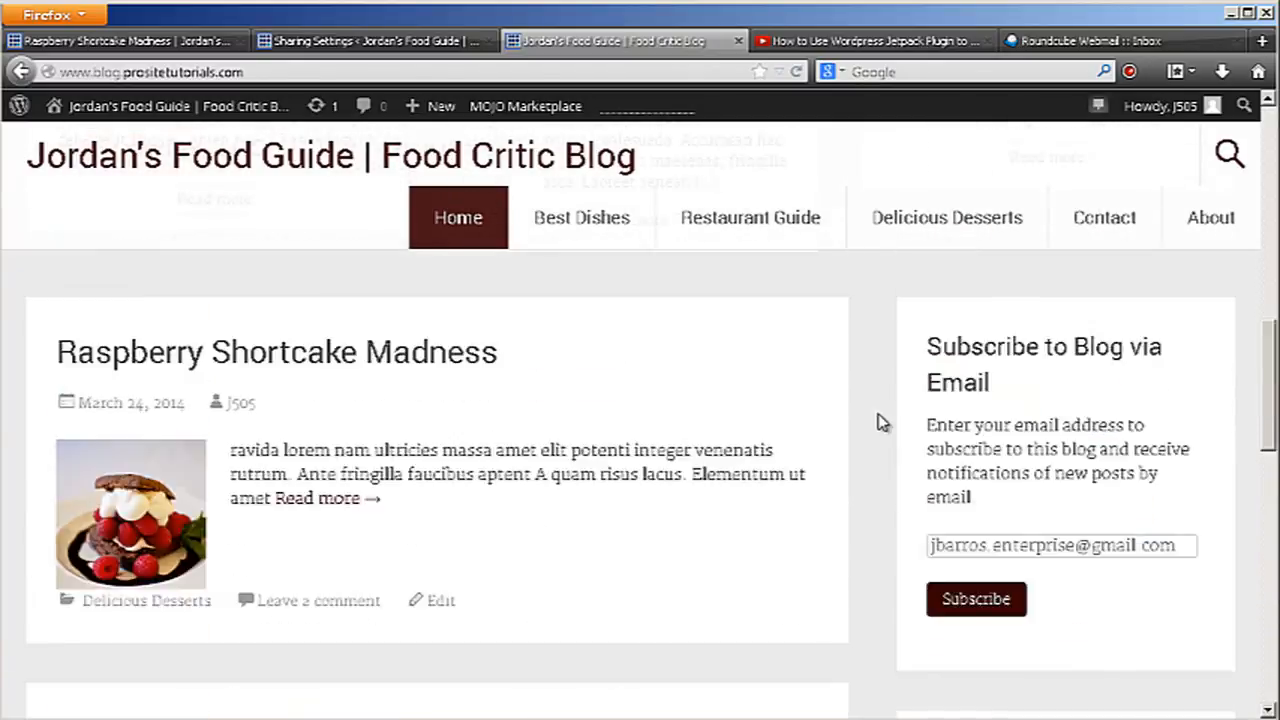